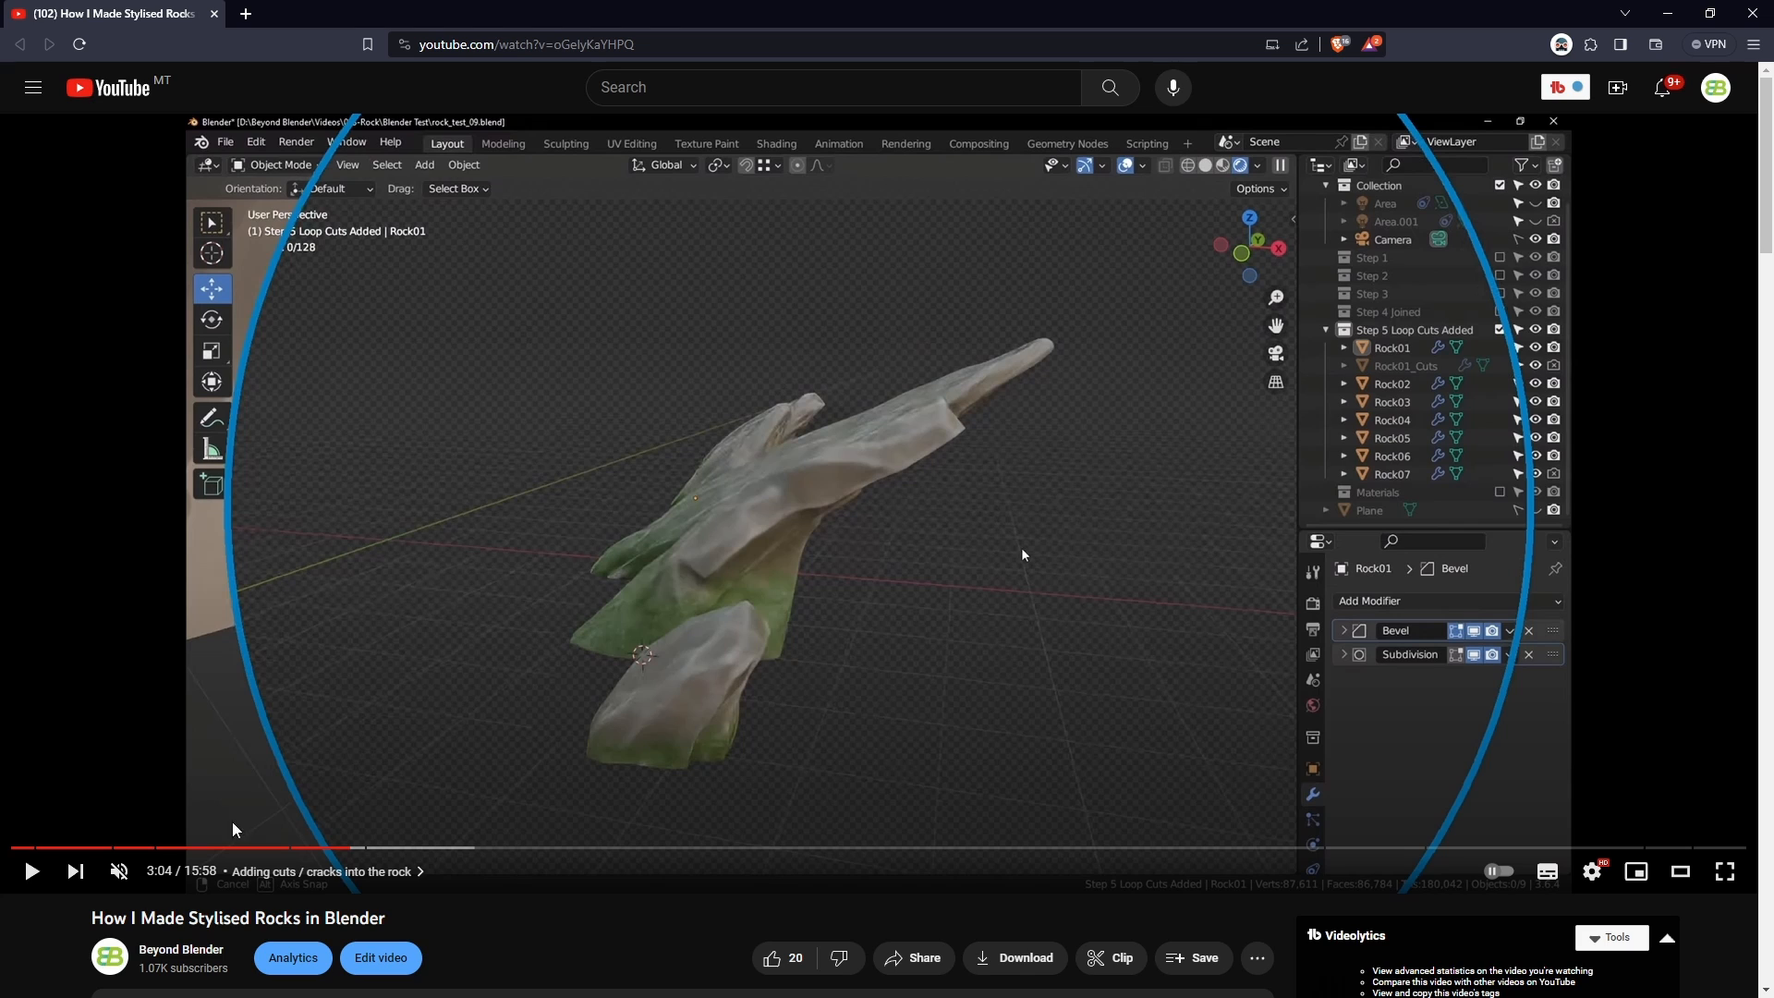
Step: Play the stylised rocks video and close the browser to return to the rock scene in Blender
left_click(31, 872)
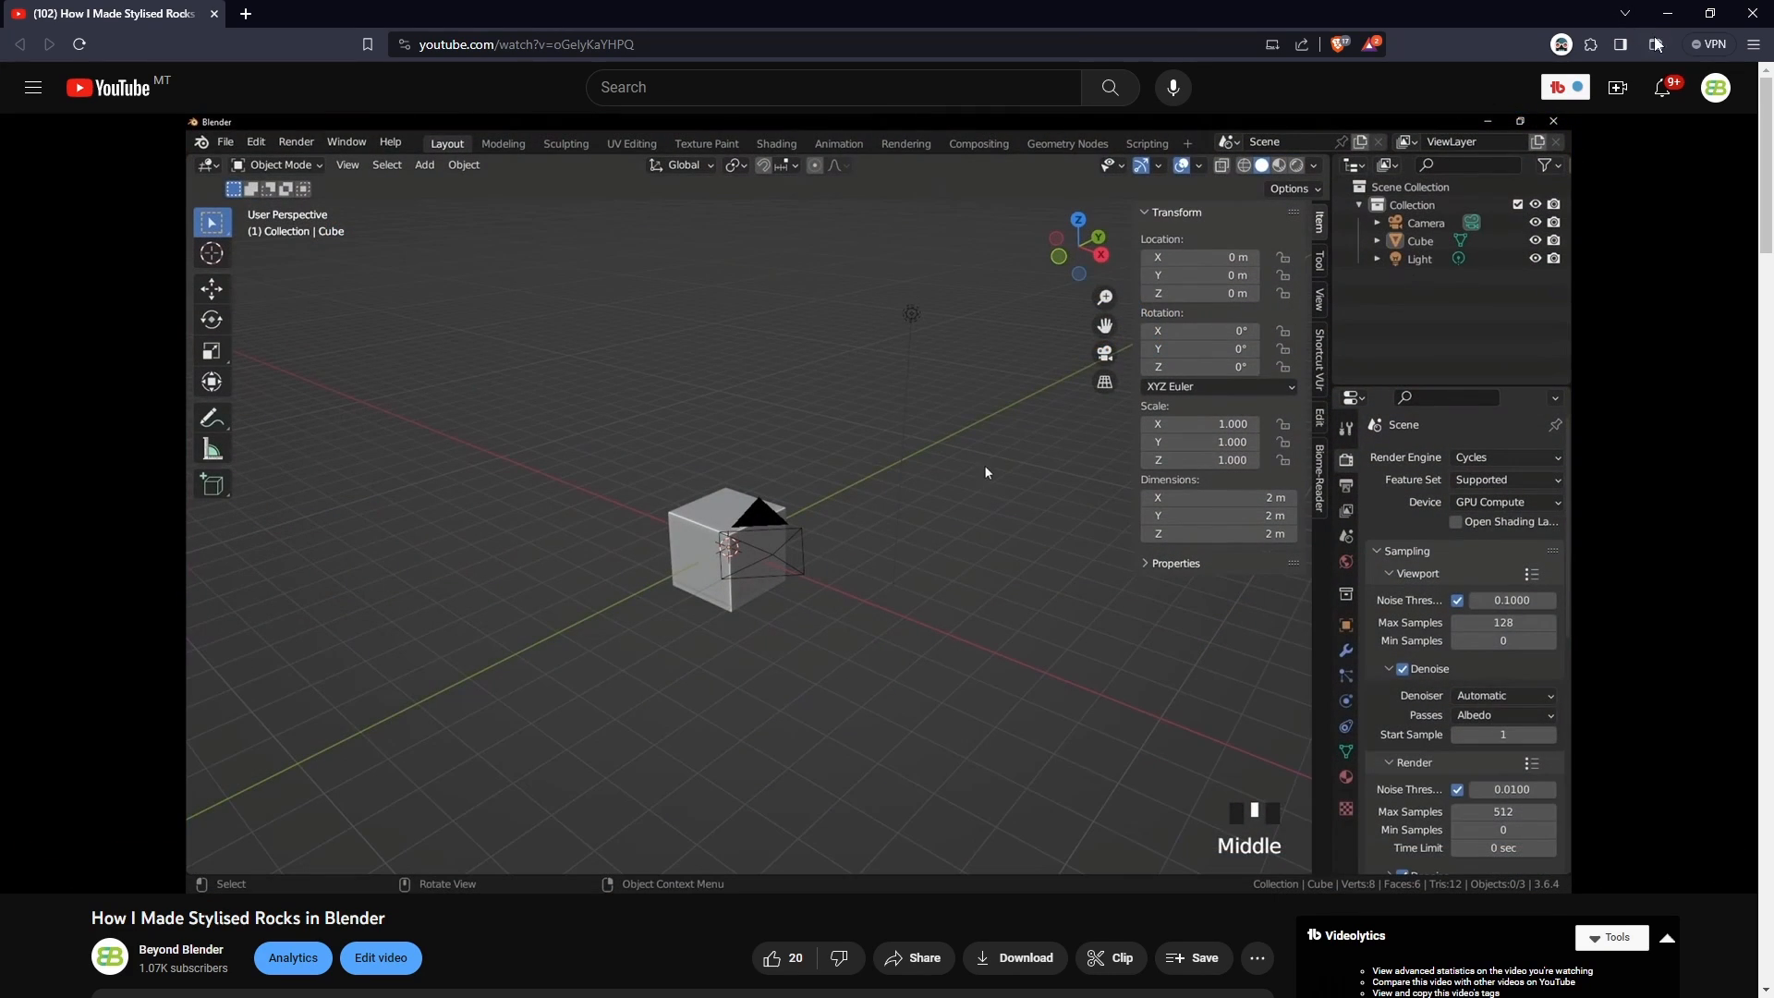
left_click(1747, 19)
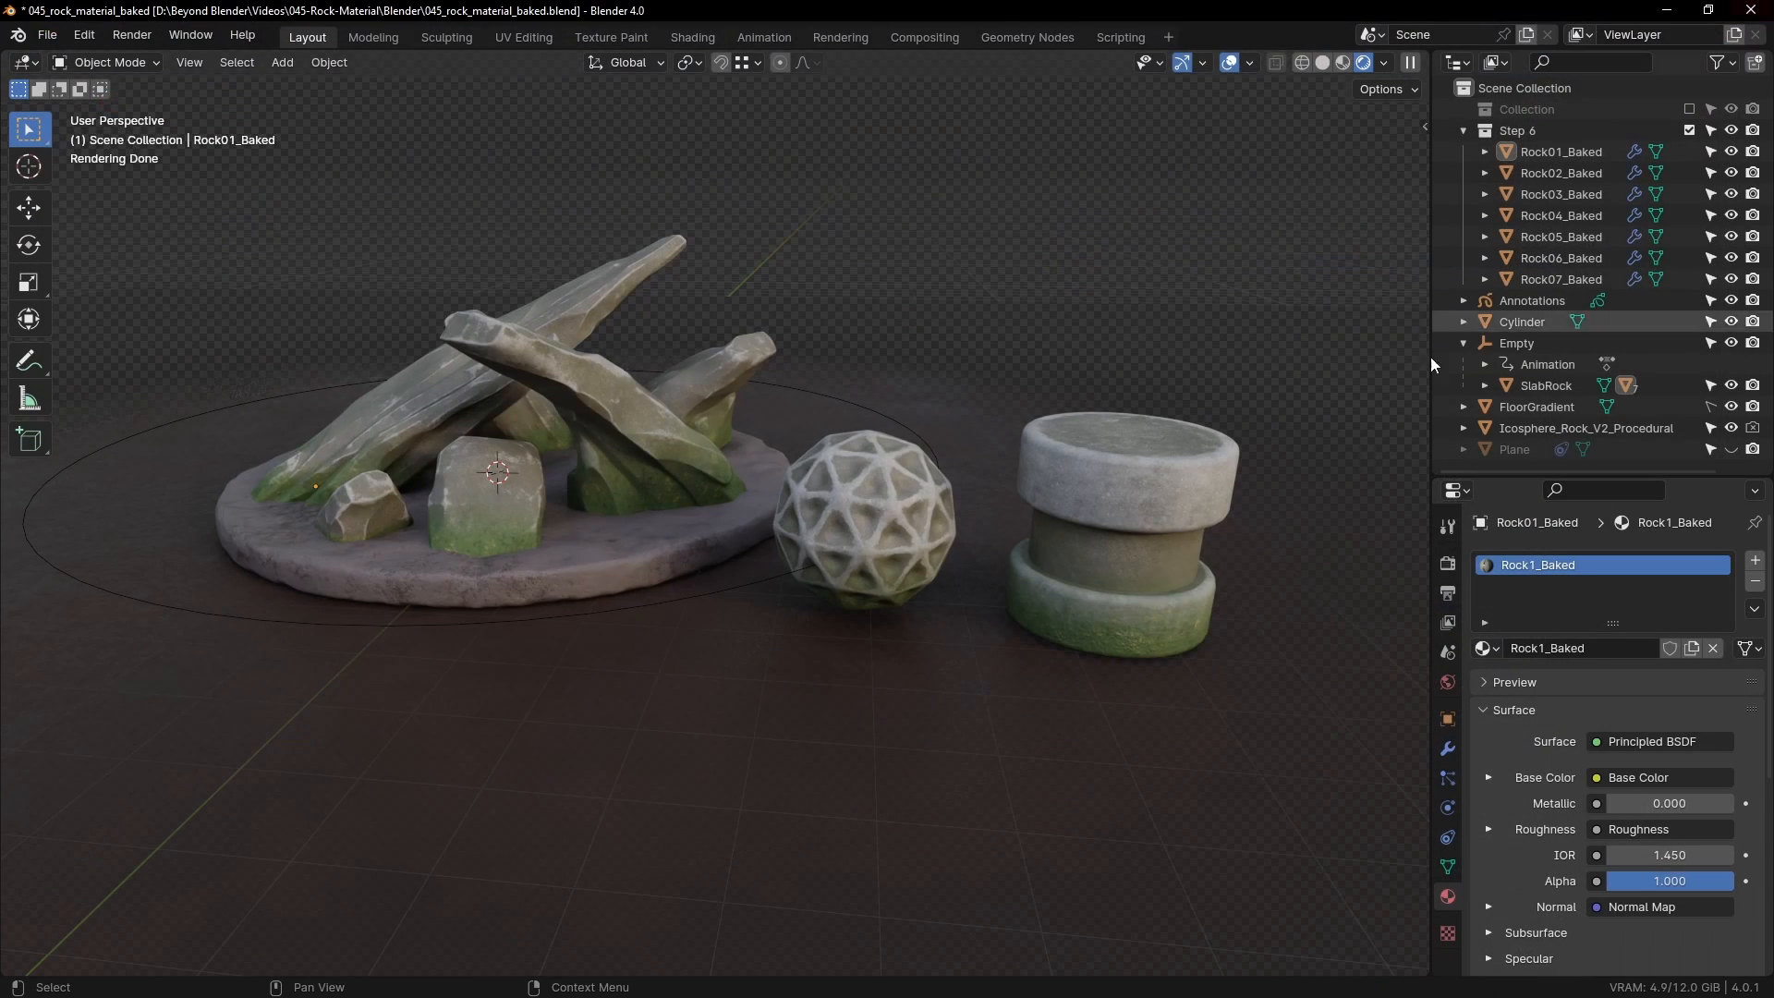
Step: Inspect the icosphere and cylinder with the procedural rock material in the rendered view, selecting both objects
middle_click_drag(668, 460, 713, 468)
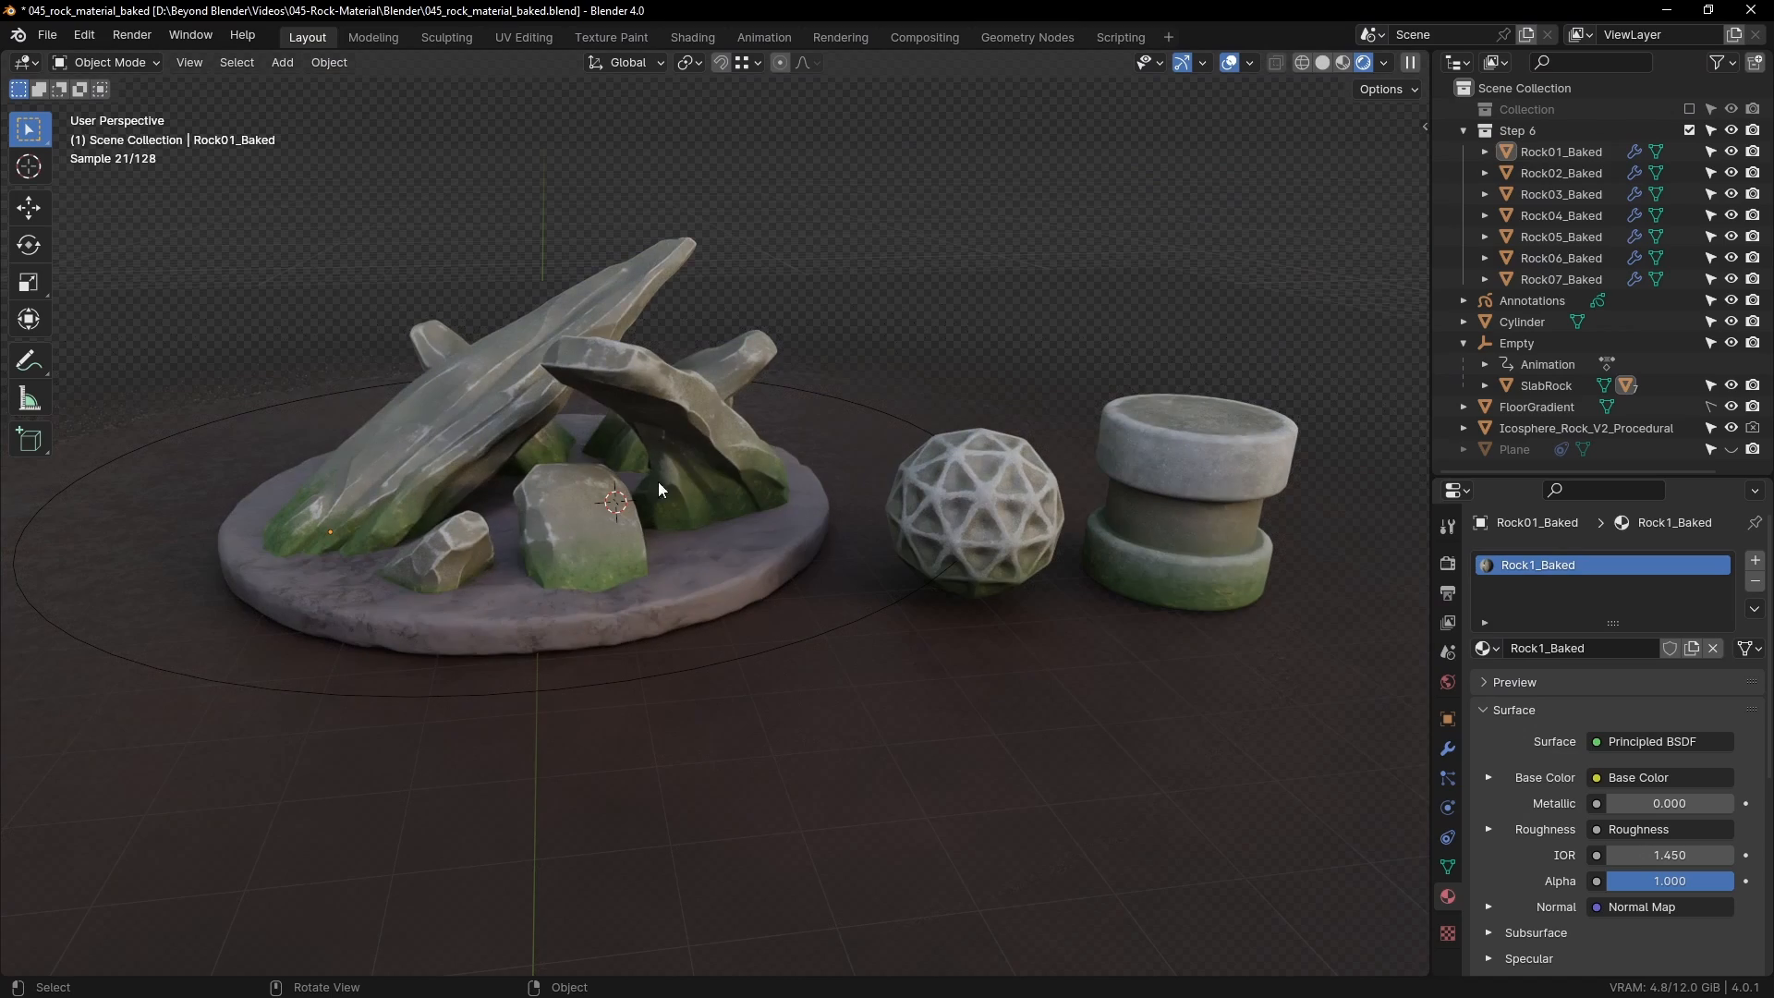
left_click(473, 412)
middle_click_drag(856, 509, 773, 528)
left_click(750, 595)
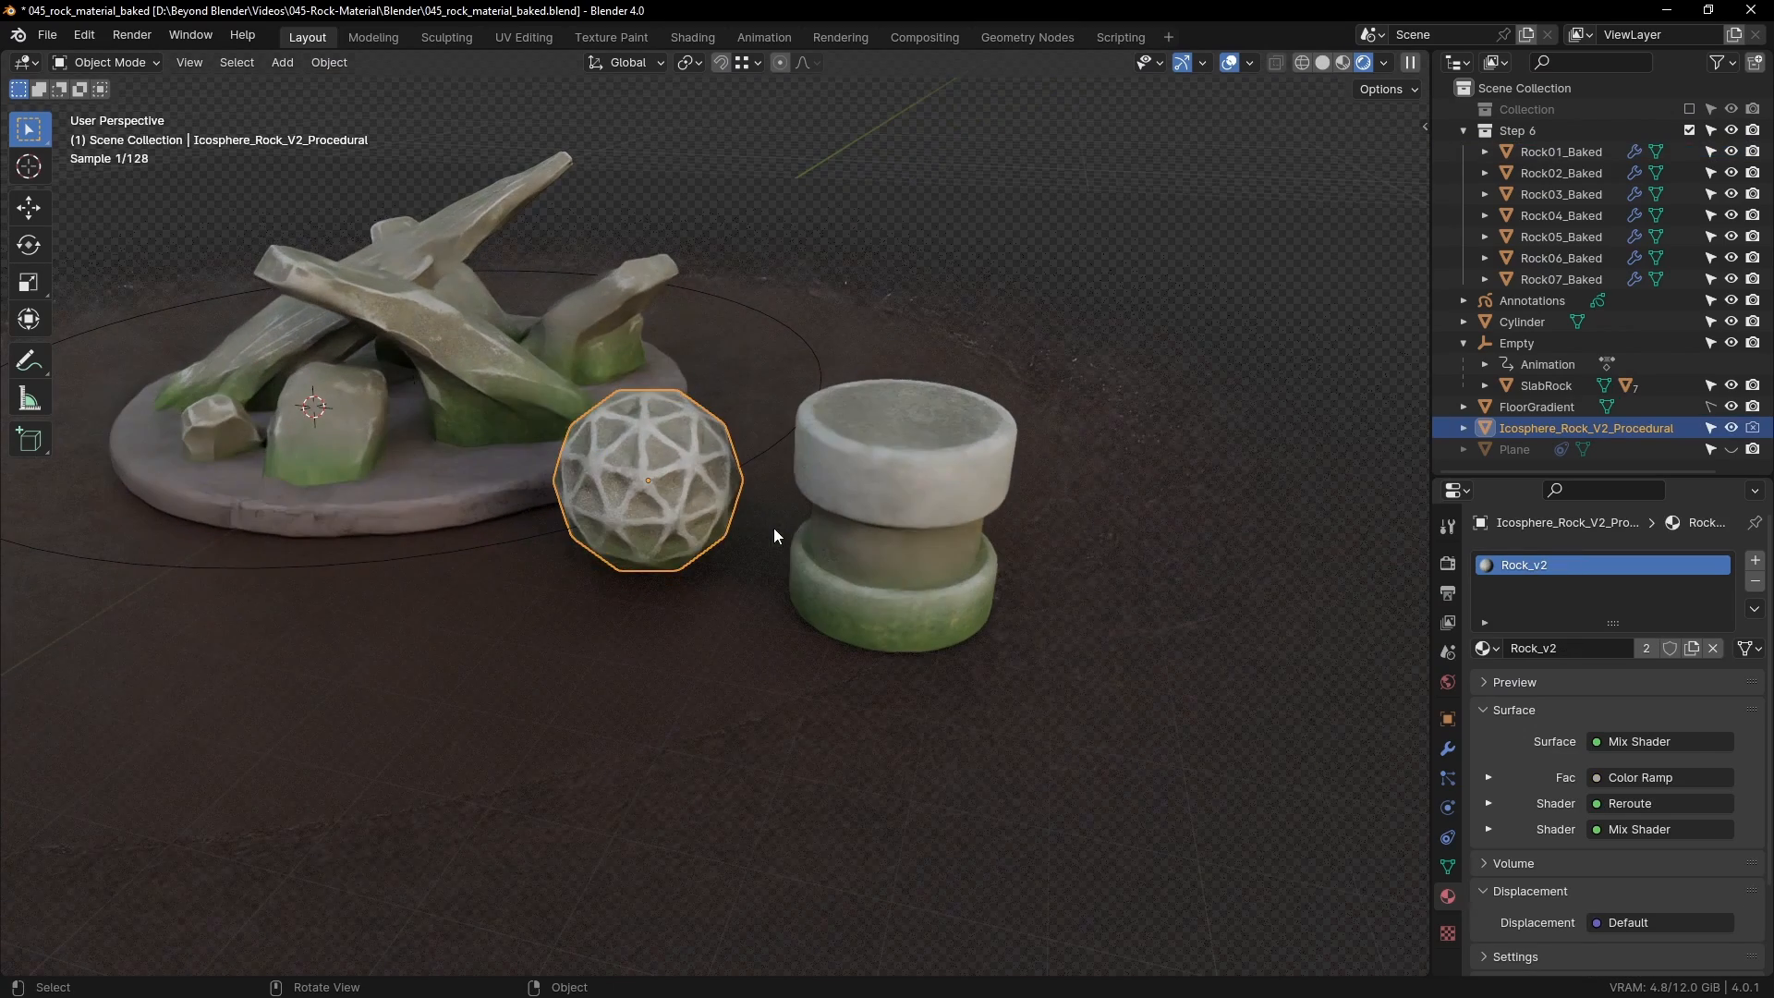
scroll(696, 503, "up", 3)
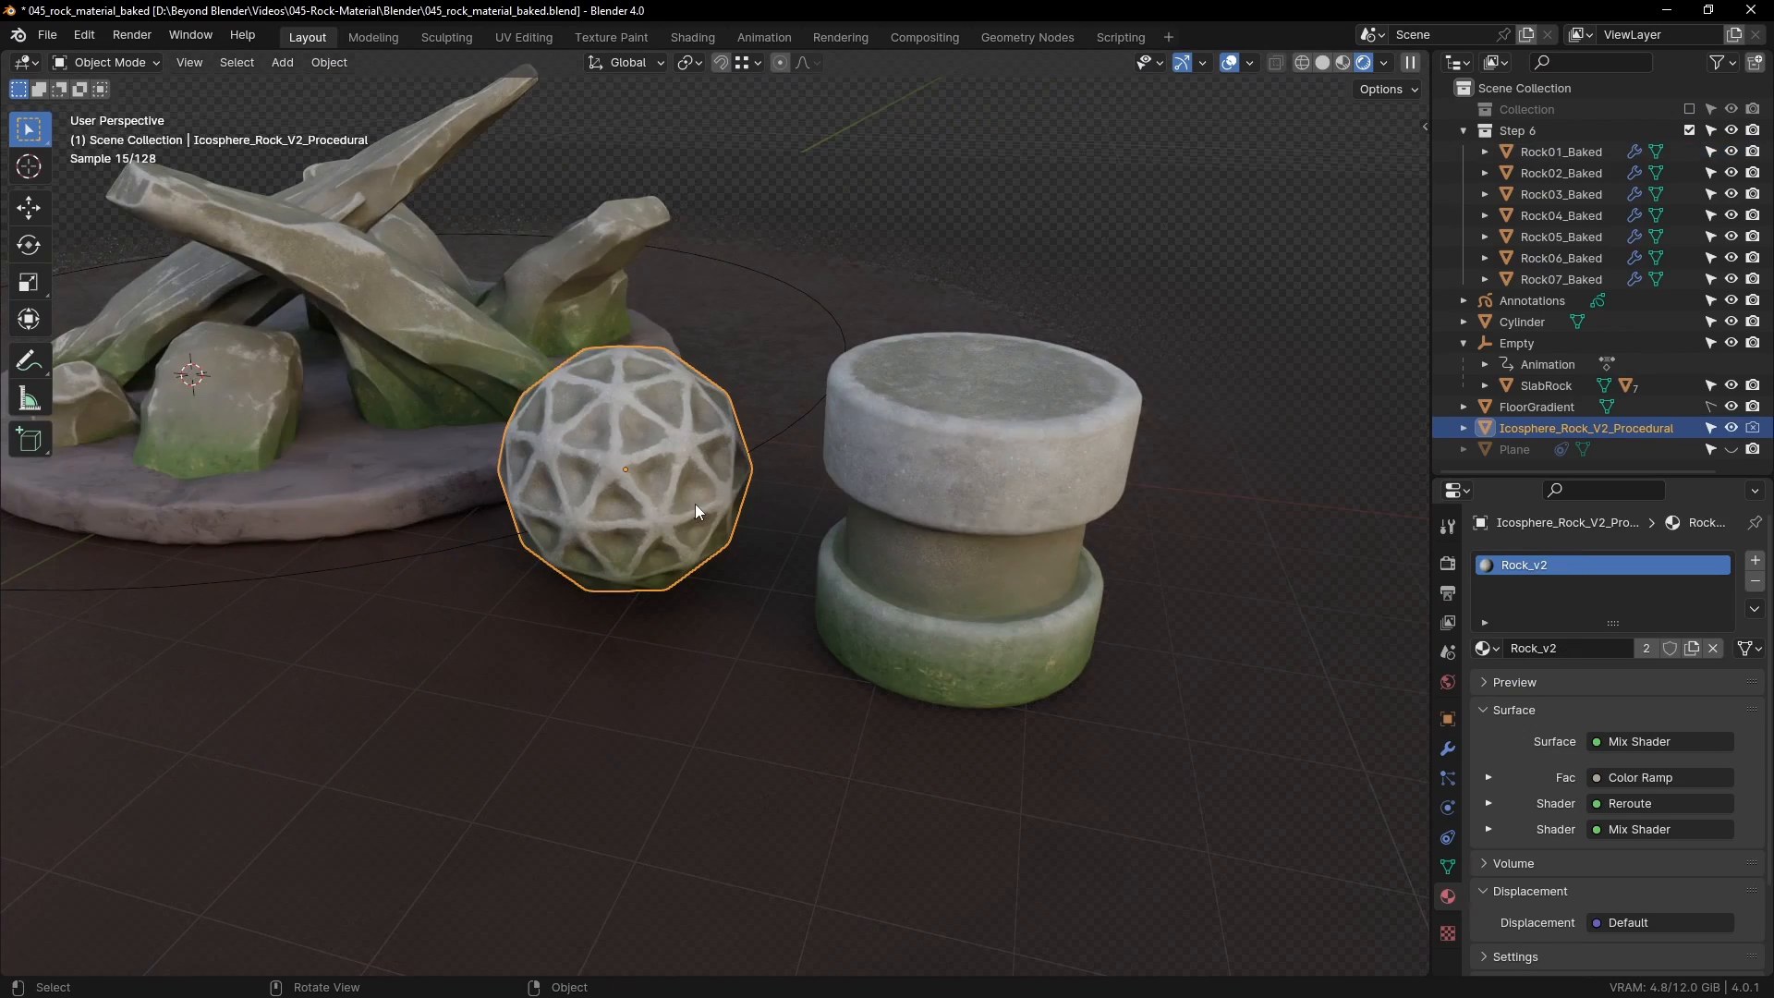
left_click(973, 470)
middle_click_drag(1013, 494, 1030, 519, "shift")
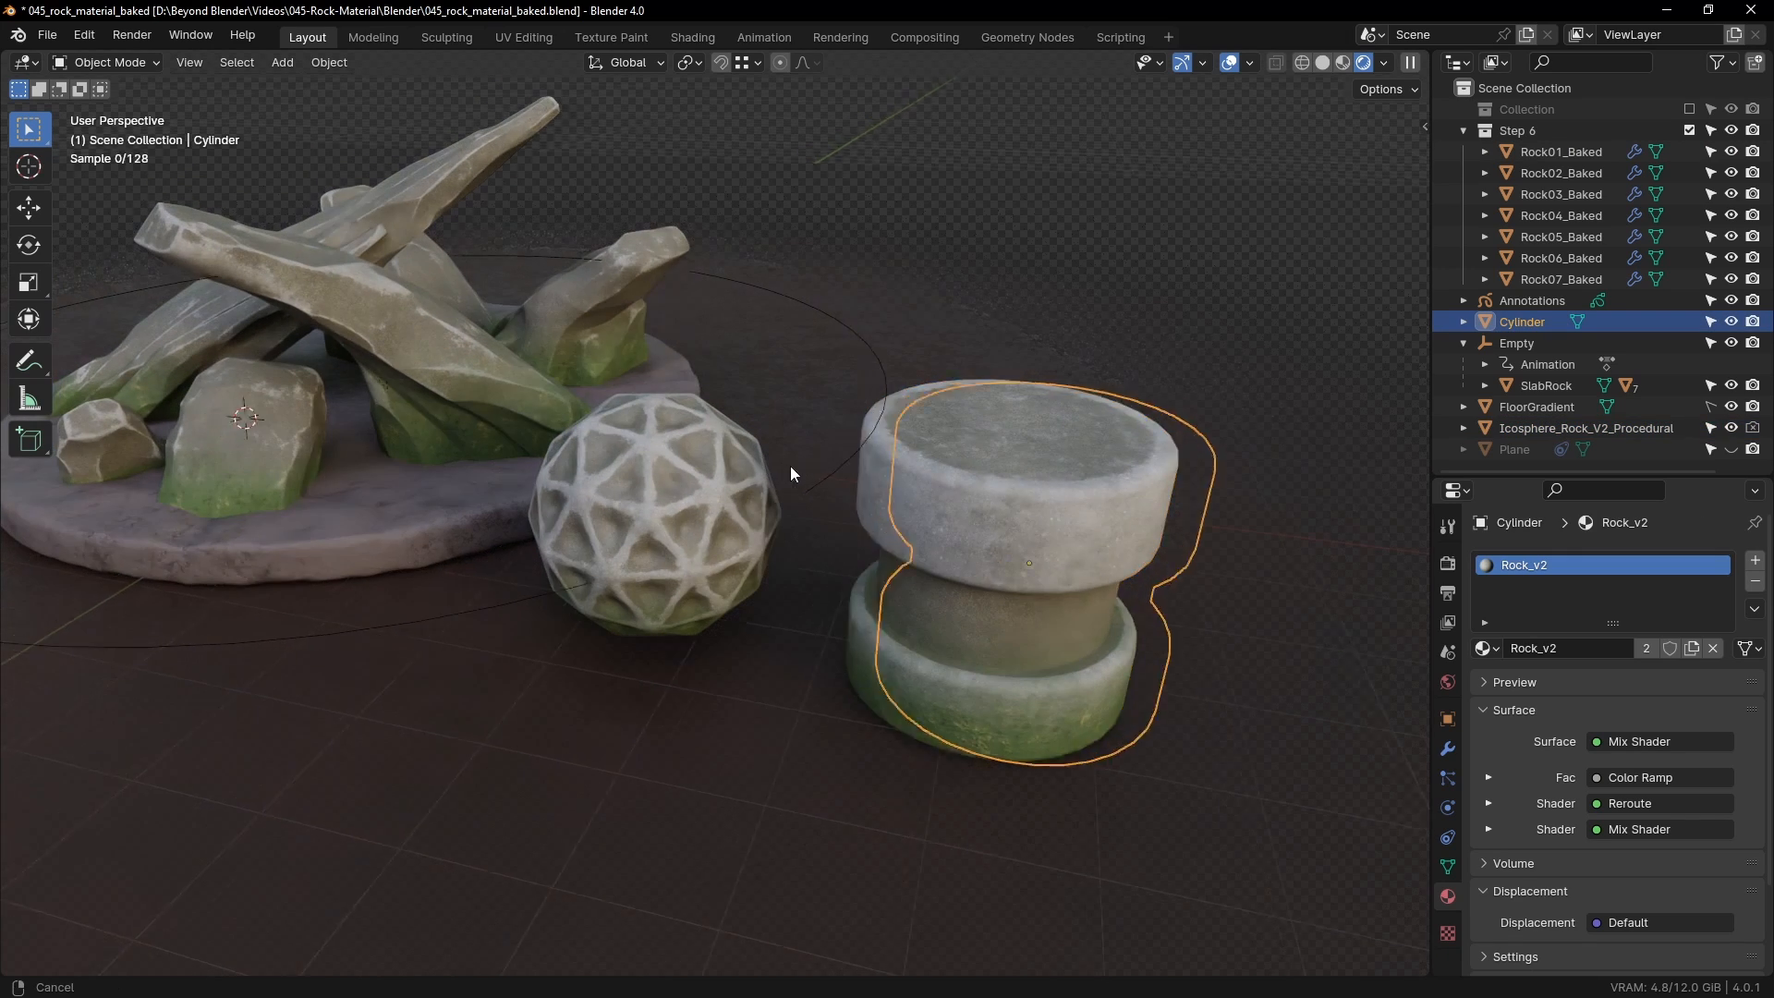
middle_click_drag(790, 465, 855, 493, "shift")
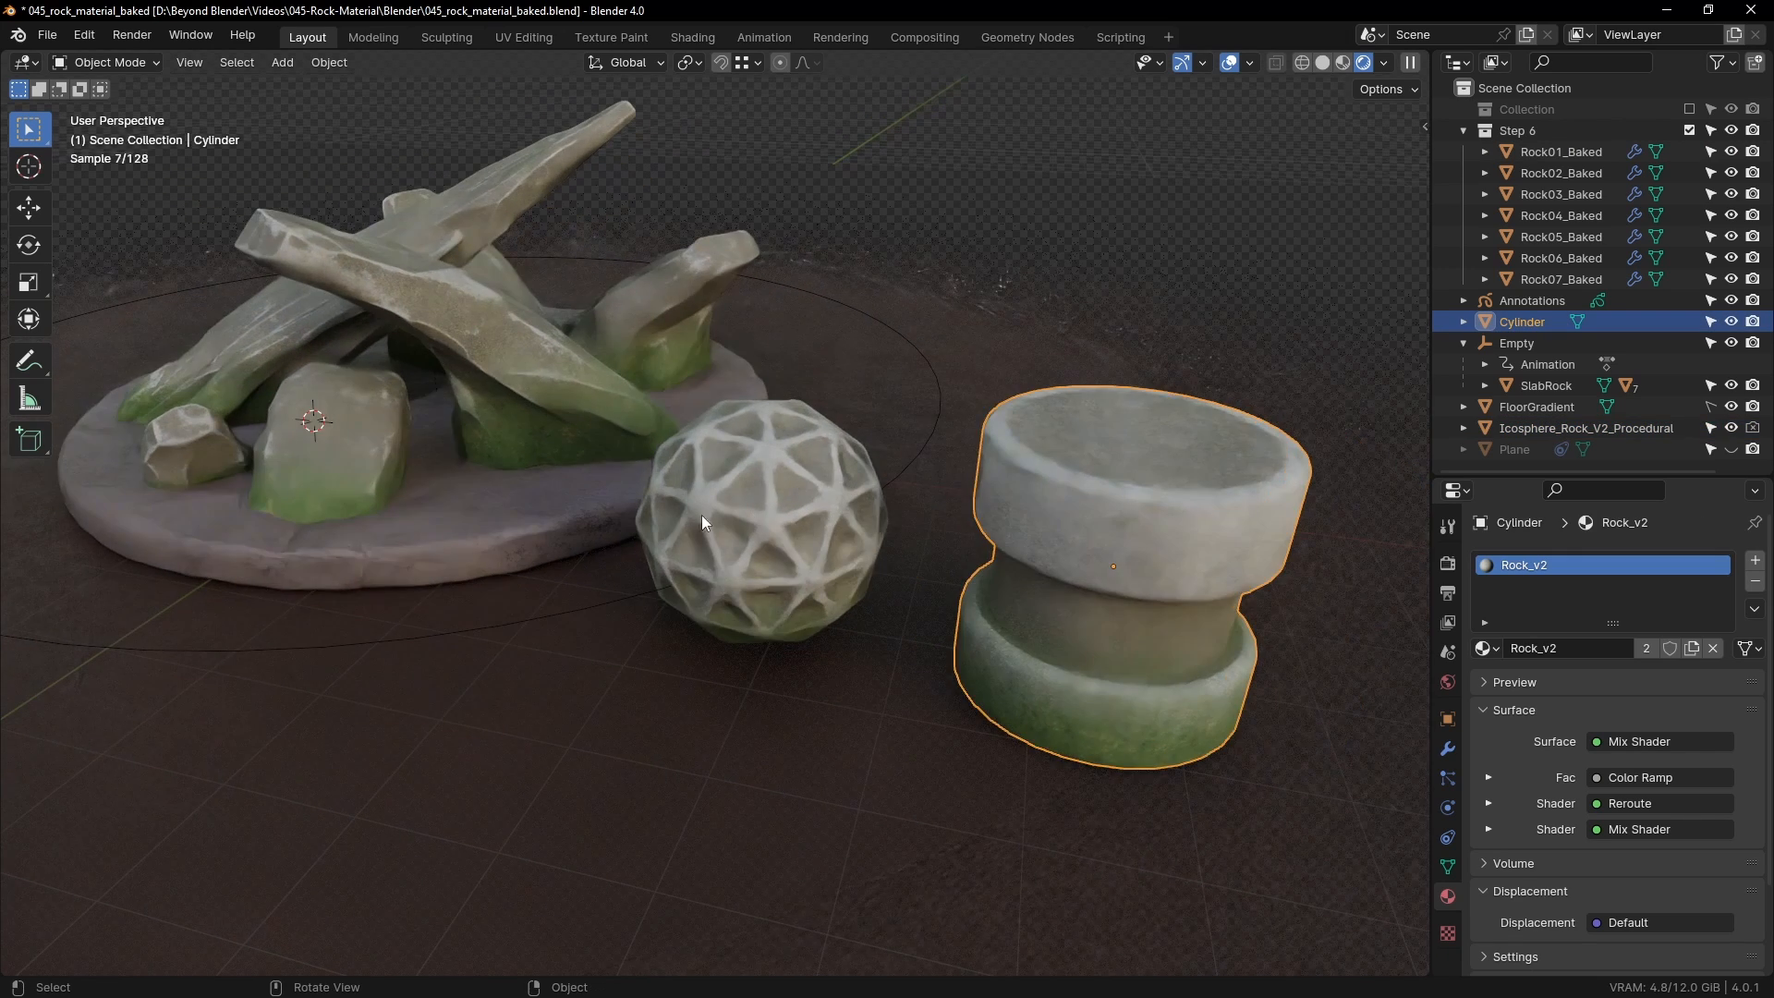
left_click(702, 514)
left_click(1100, 503, "shift")
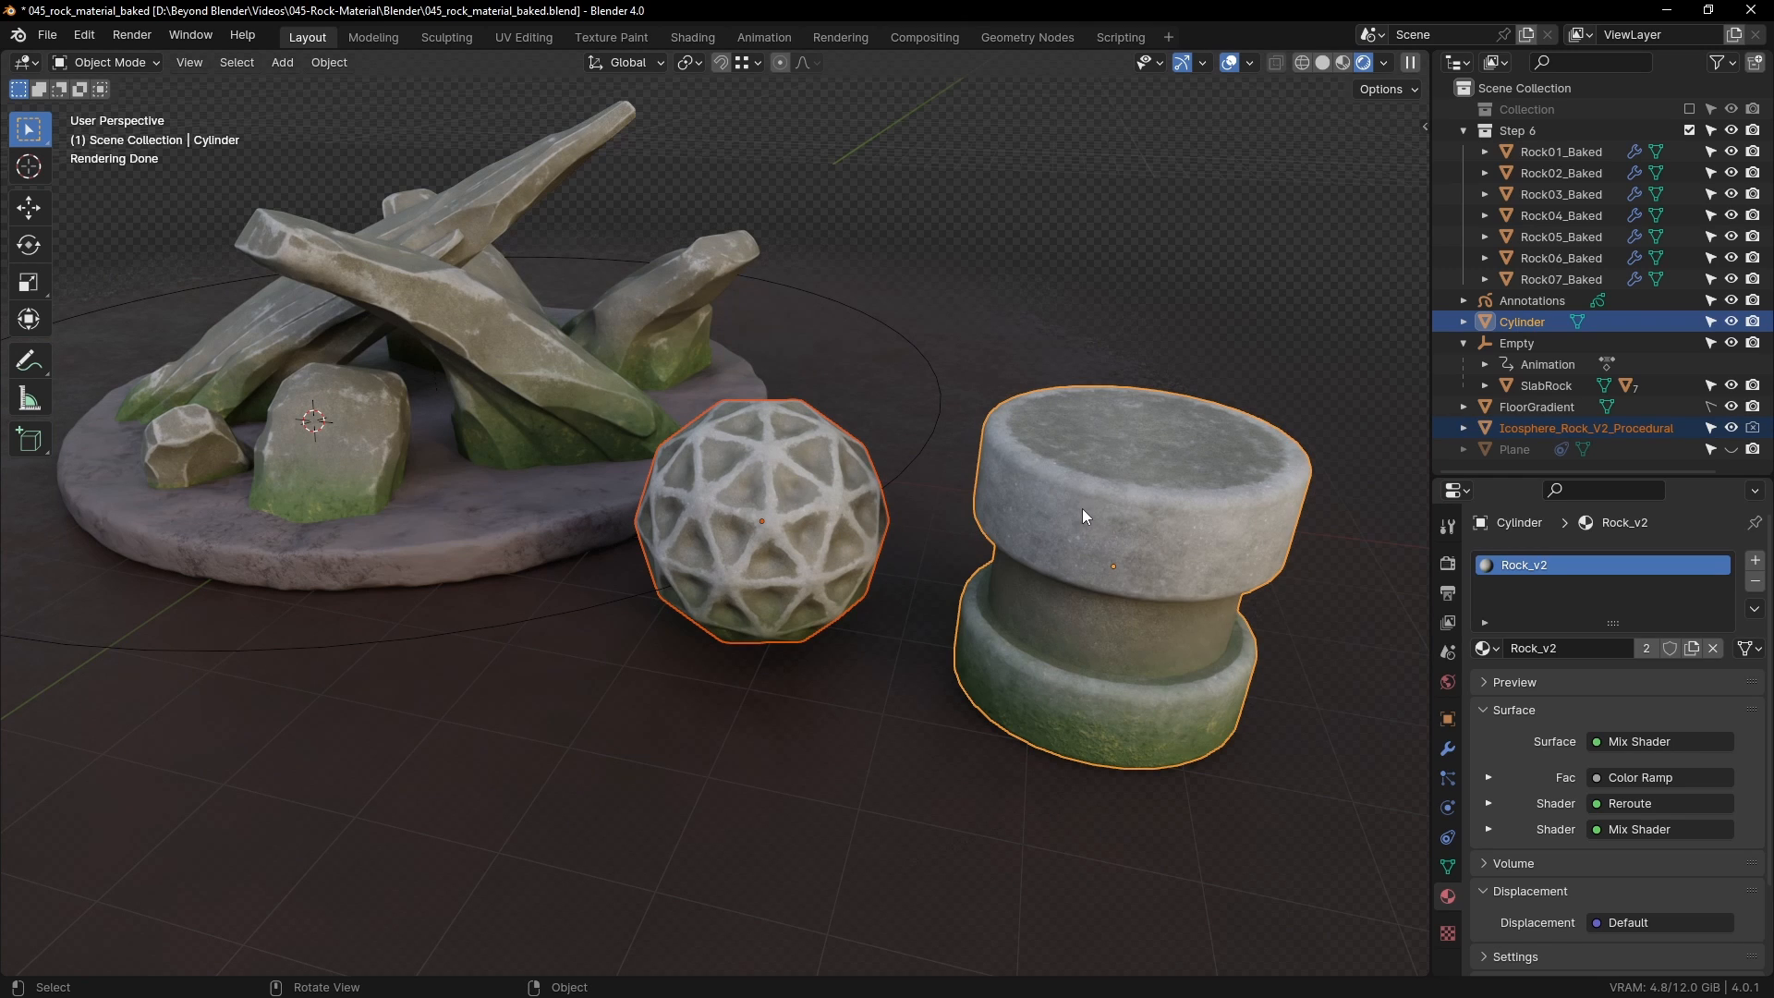
Step: Inspect the baked rocks on the round slab, selecting Rock04_Baked and Rock01_Baked and examining the middle rock's surface texture up close
left_click(531, 368)
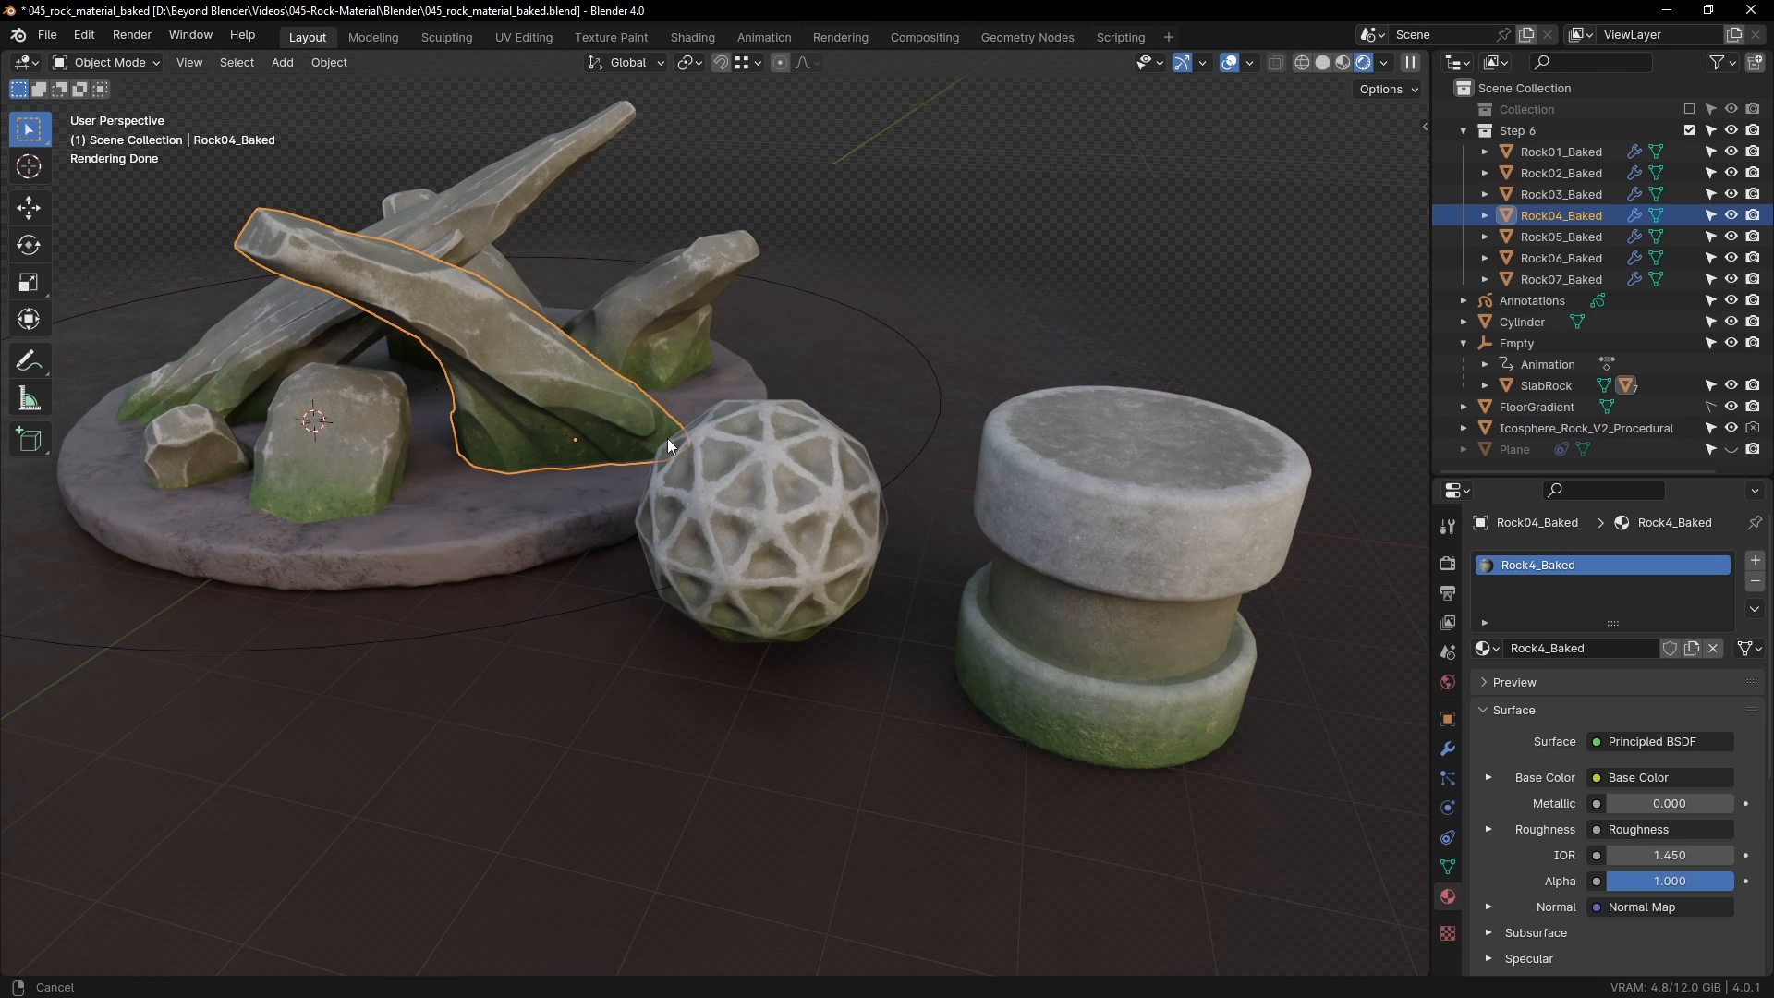
middle_click_drag(668, 438, 705, 418)
left_click(613, 401)
left_click(582, 381)
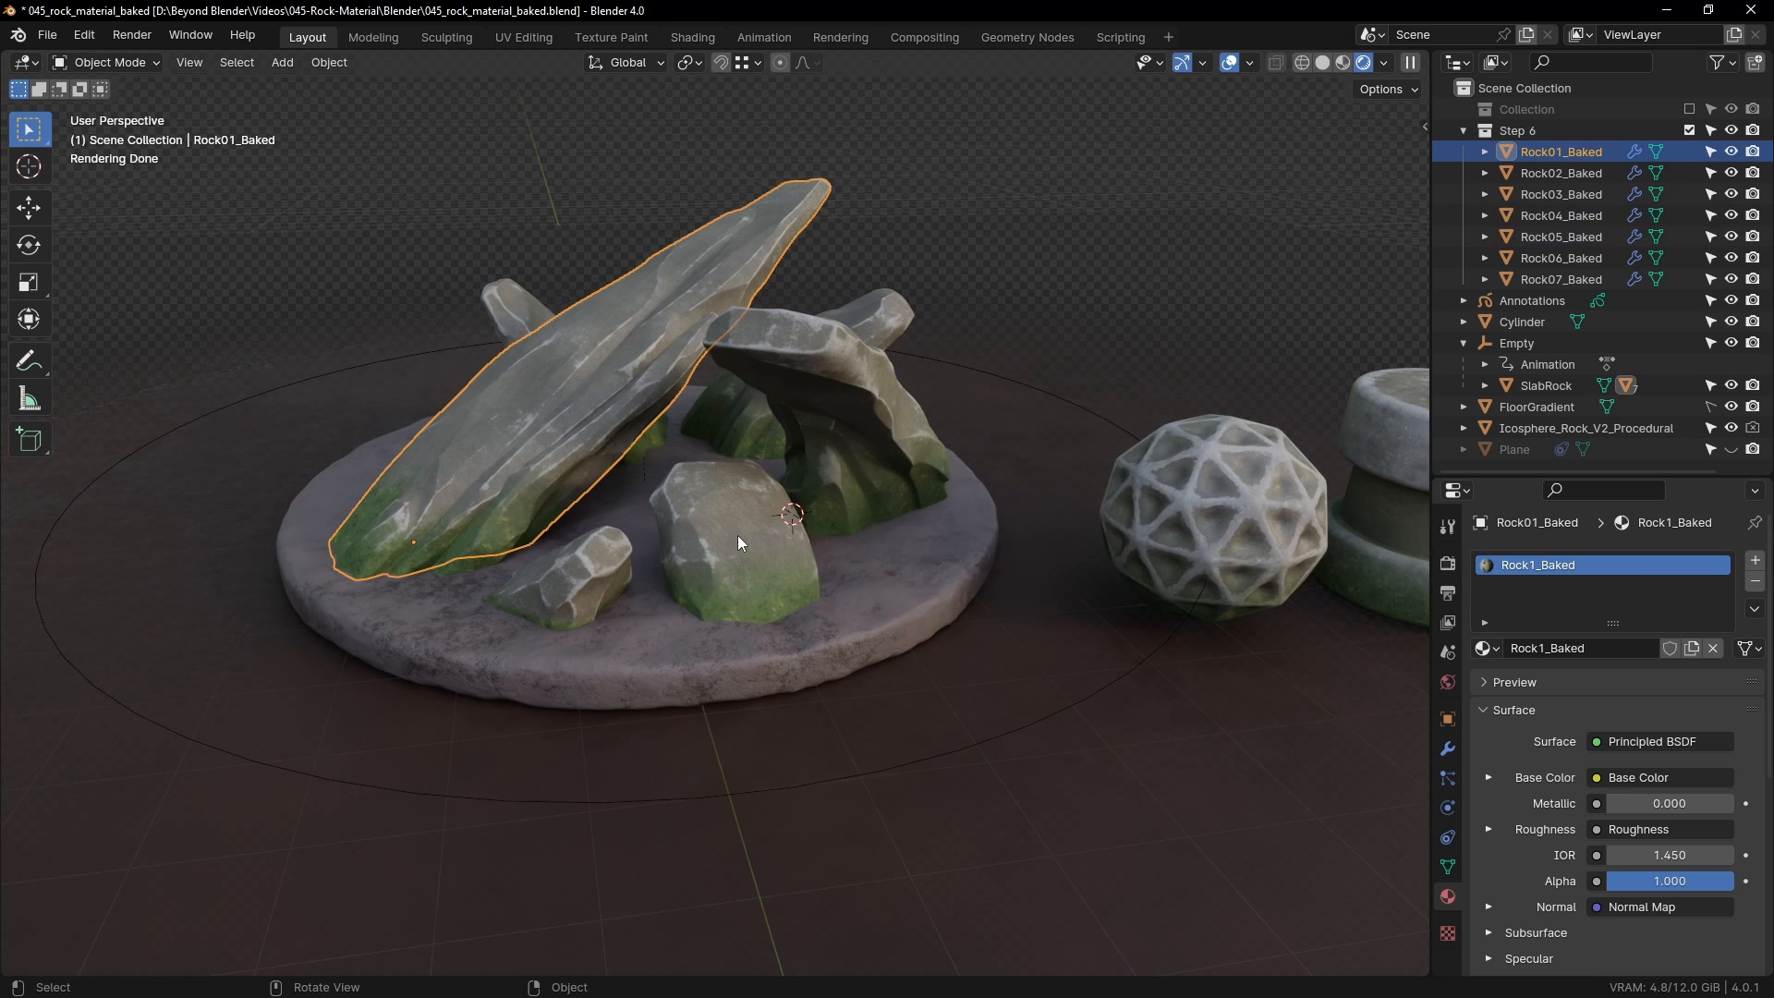
scroll(738, 535, "up", 10)
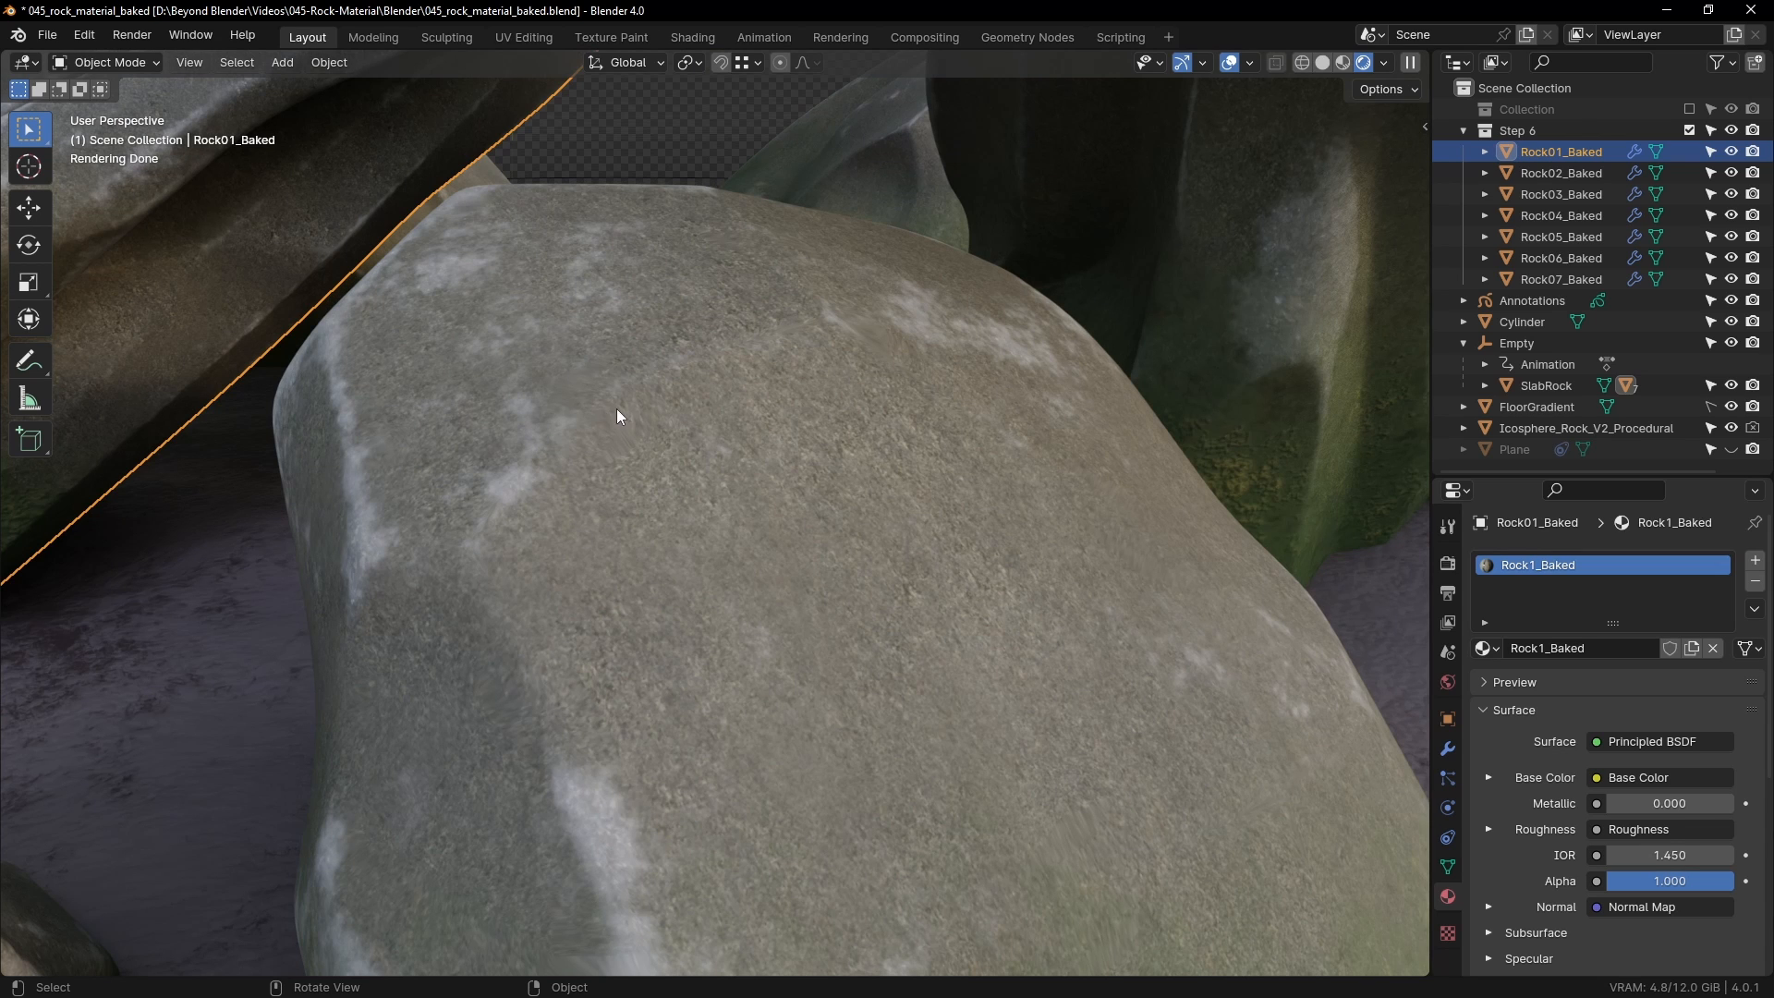
scroll(911, 420, "down", 10)
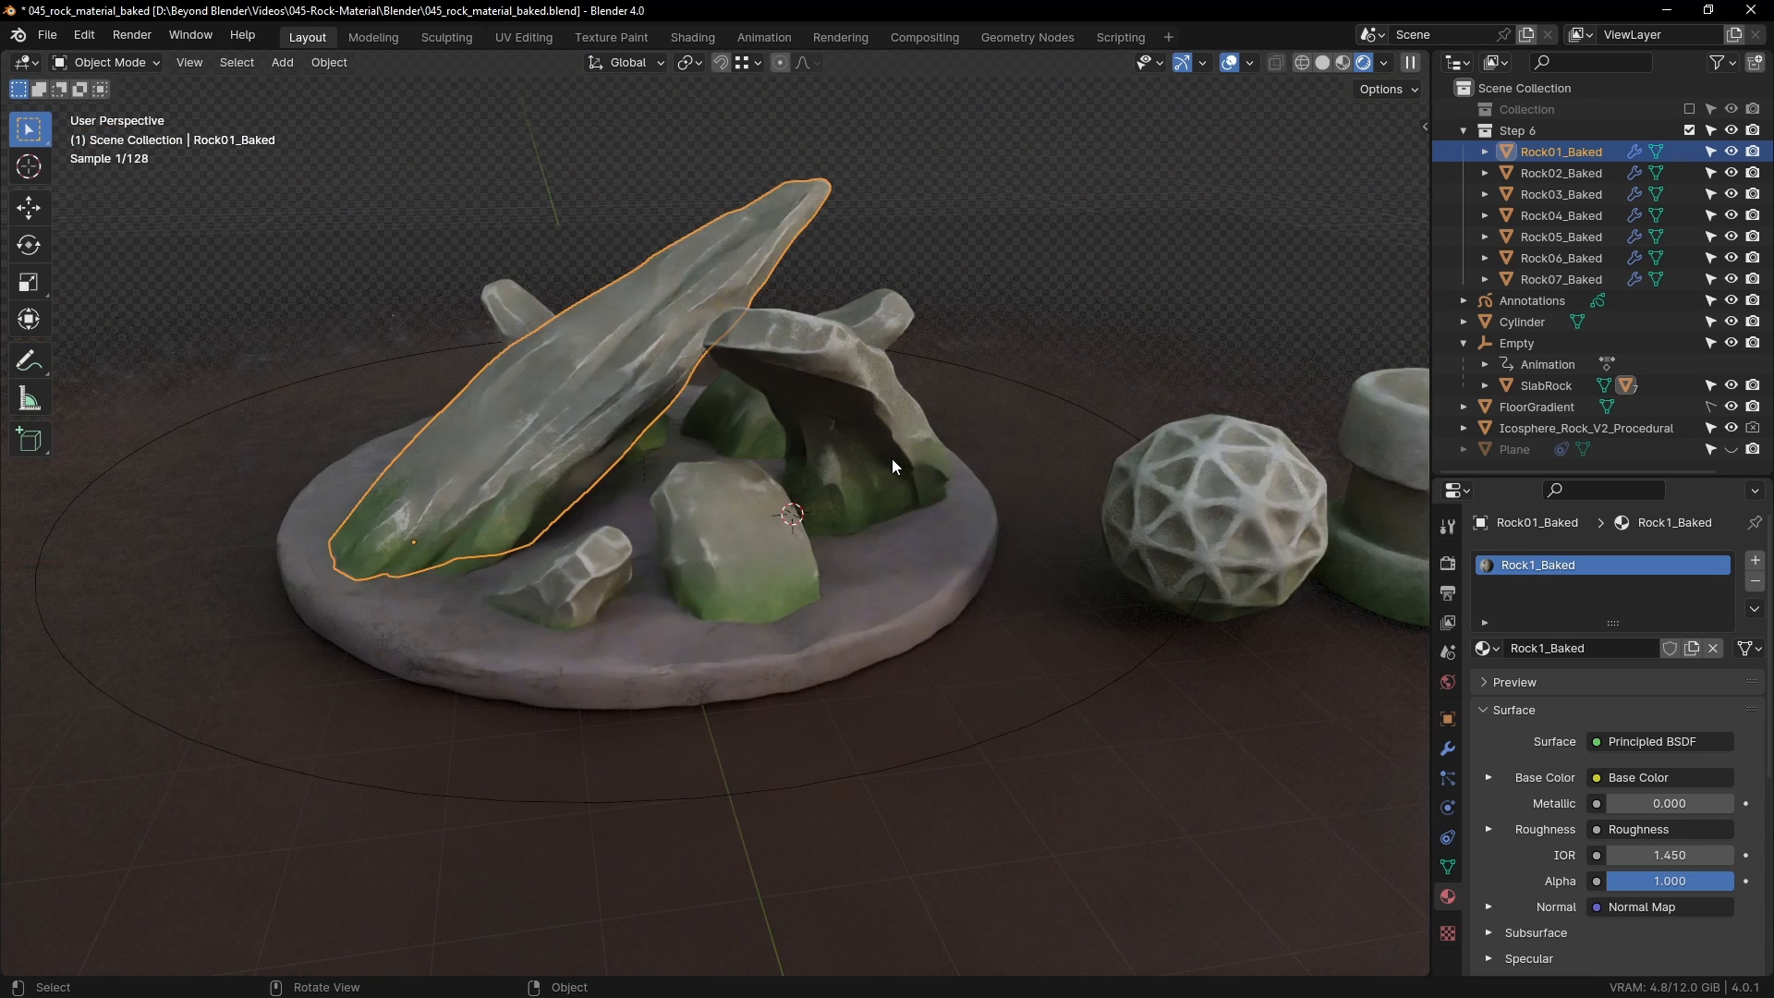
Step: Select the procedural icosphere and show its Rock_v2 node tree in the Shading workspace
left_click(1028, 150)
middle_click_drag(1050, 441, 819, 482)
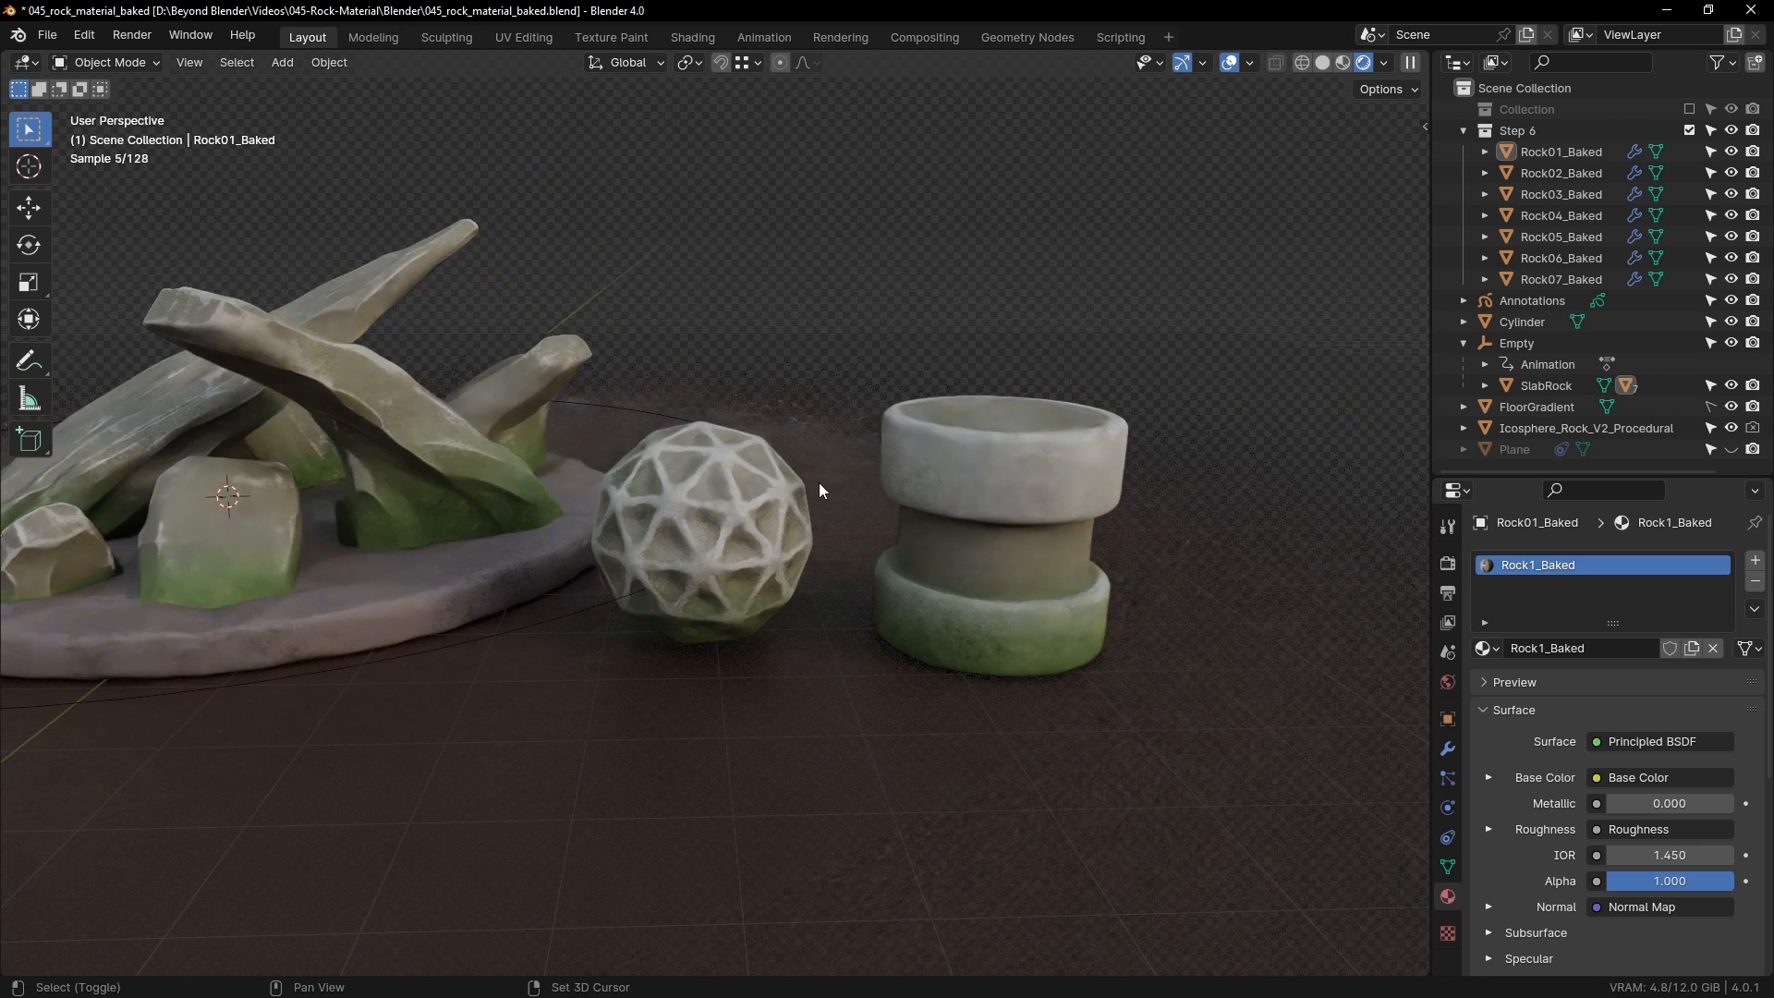
left_click(722, 518)
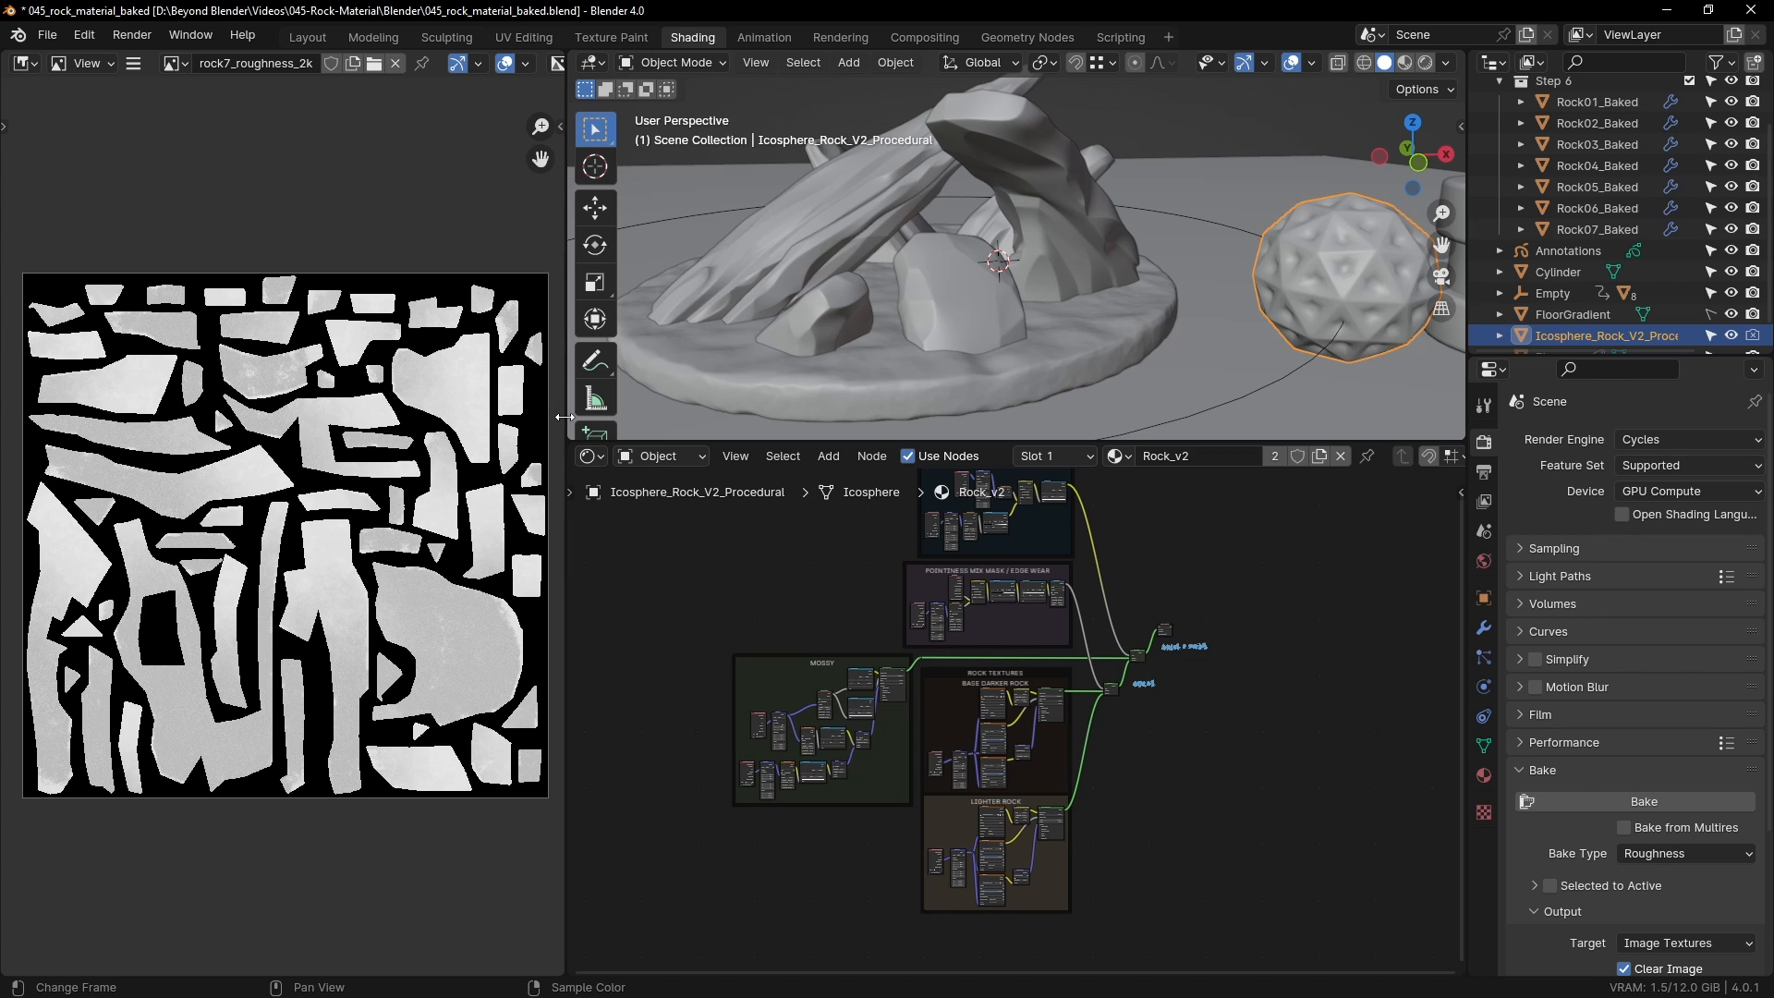
Step: Resize the image editor area so the whole roughness texture fits beside the node tree
left_click_drag(564, 417, 207, 416)
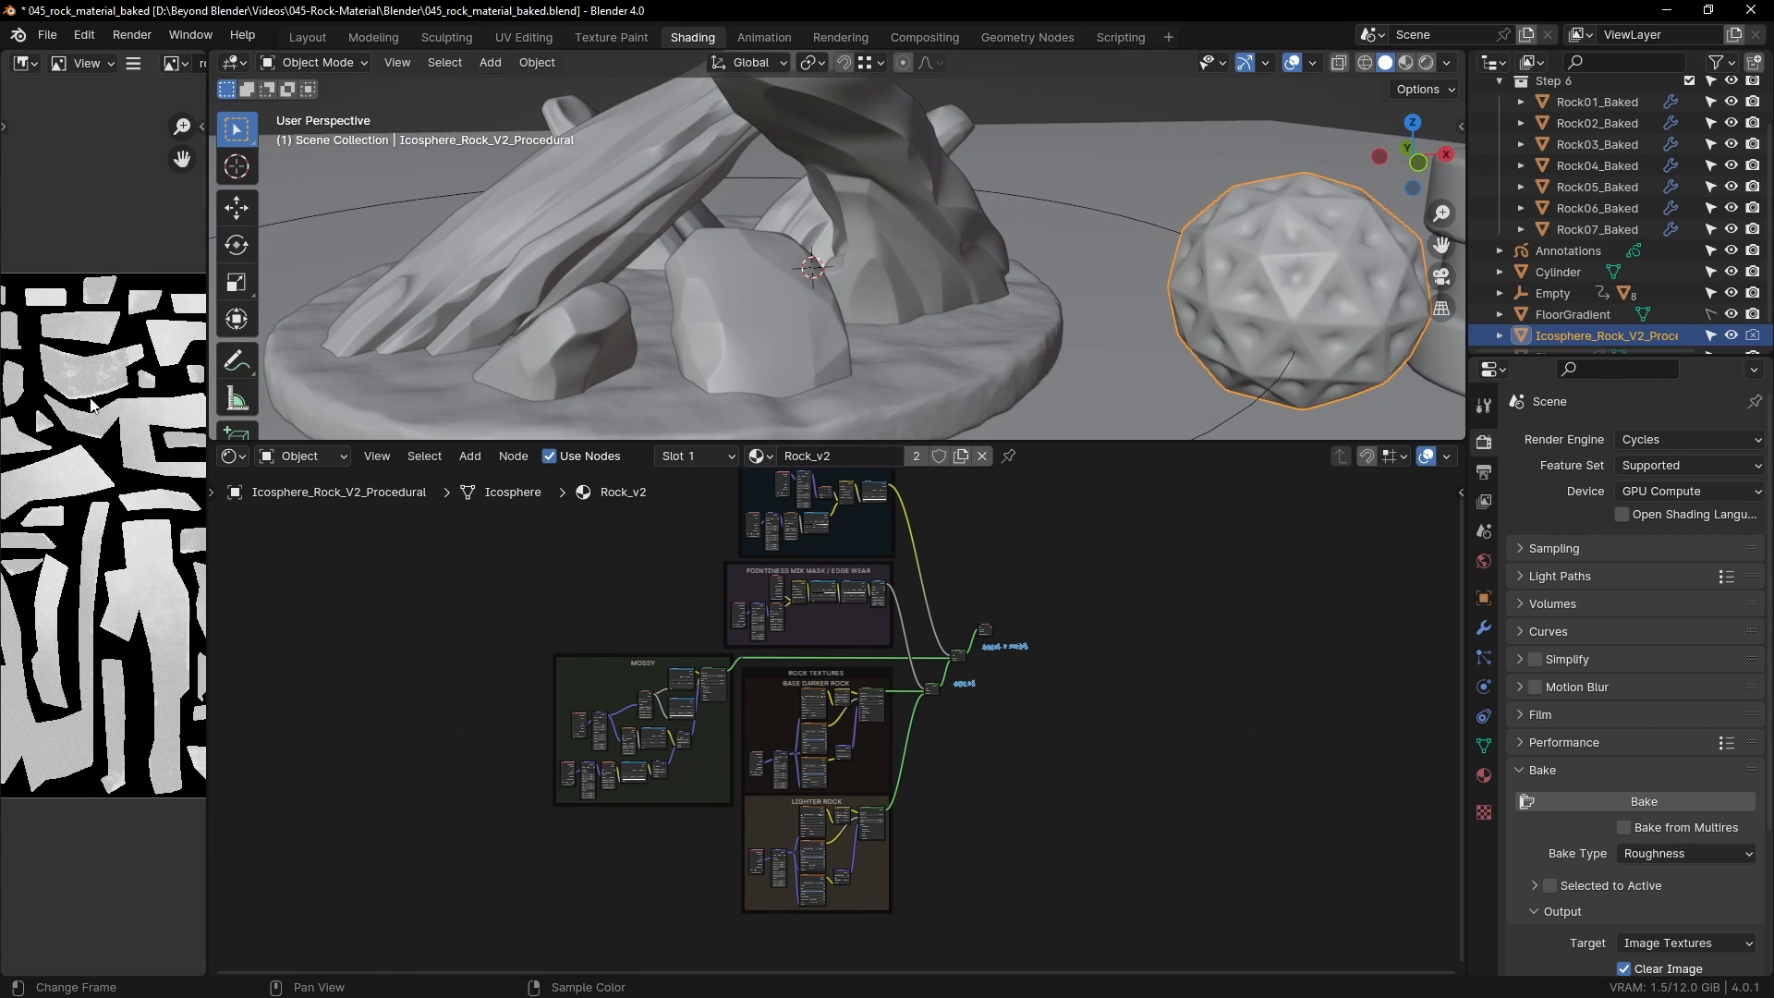
scroll(125, 448, "down", 3)
left_click_drag(209, 475, 593, 458)
scroll(296, 536, "up", 3)
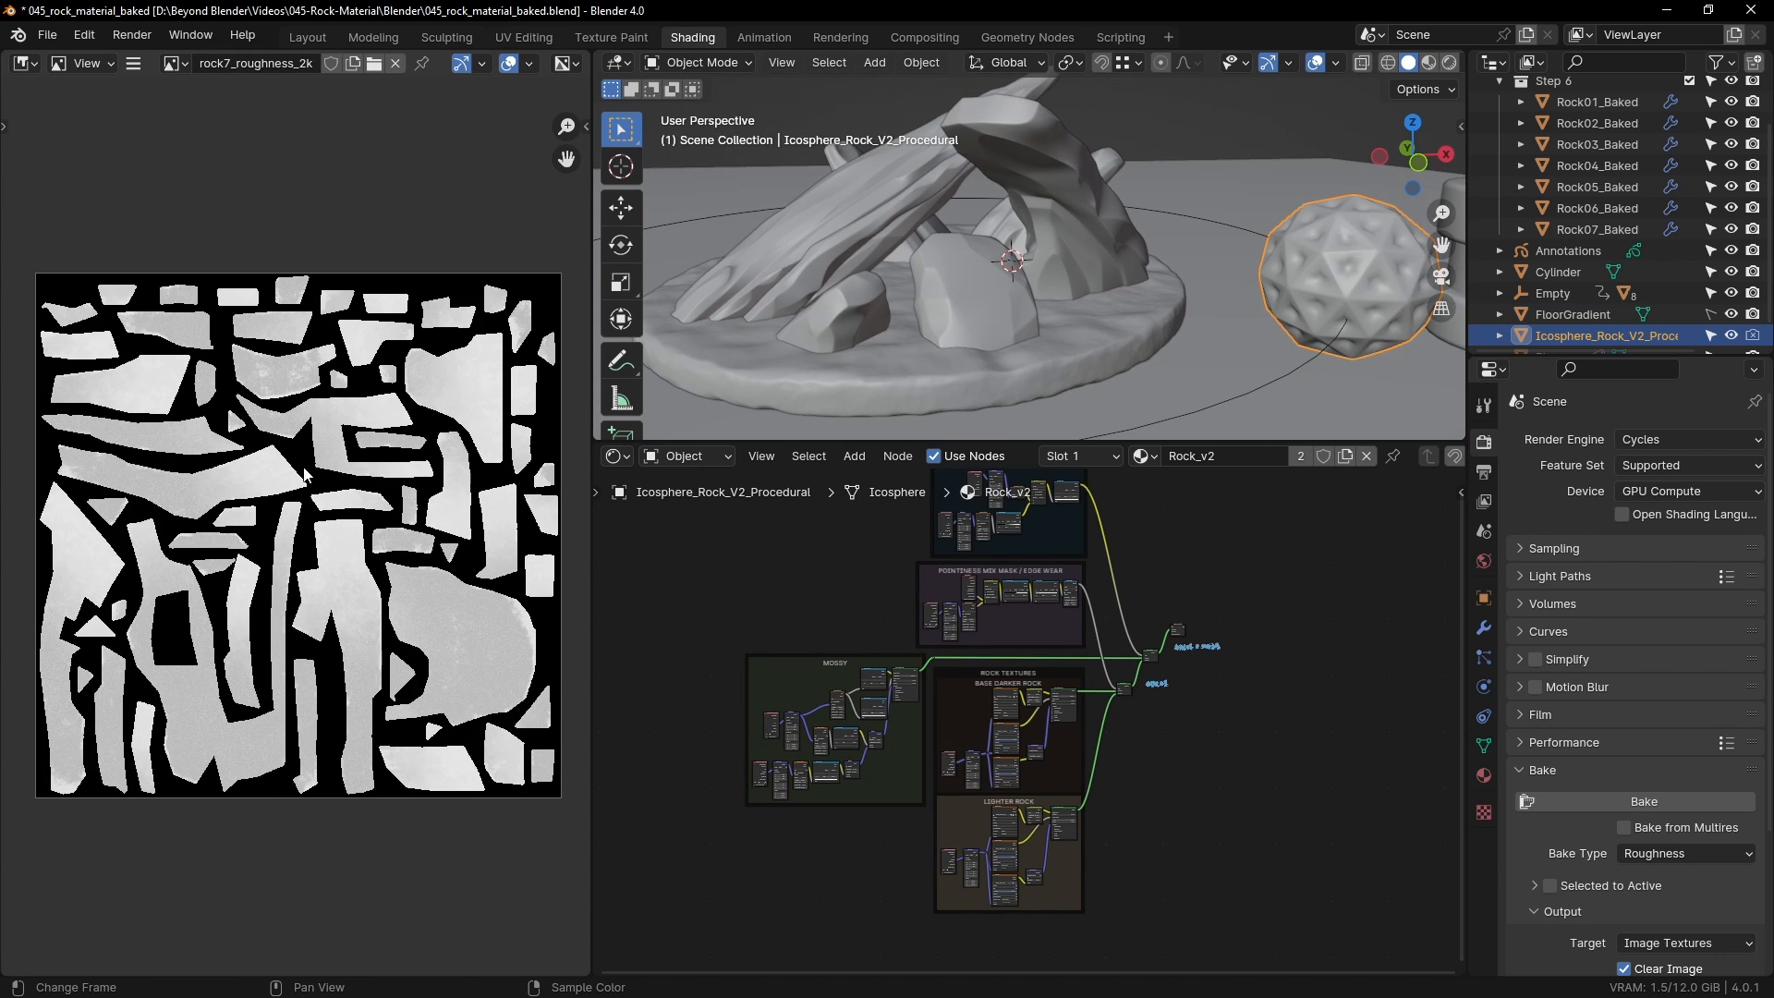
Step: Compare the node setups of the baked rock Rock06_Baked, the procedural icosphere and the cylinder by selecting each one
left_click(1046, 235)
left_click(860, 312)
left_click(933, 332)
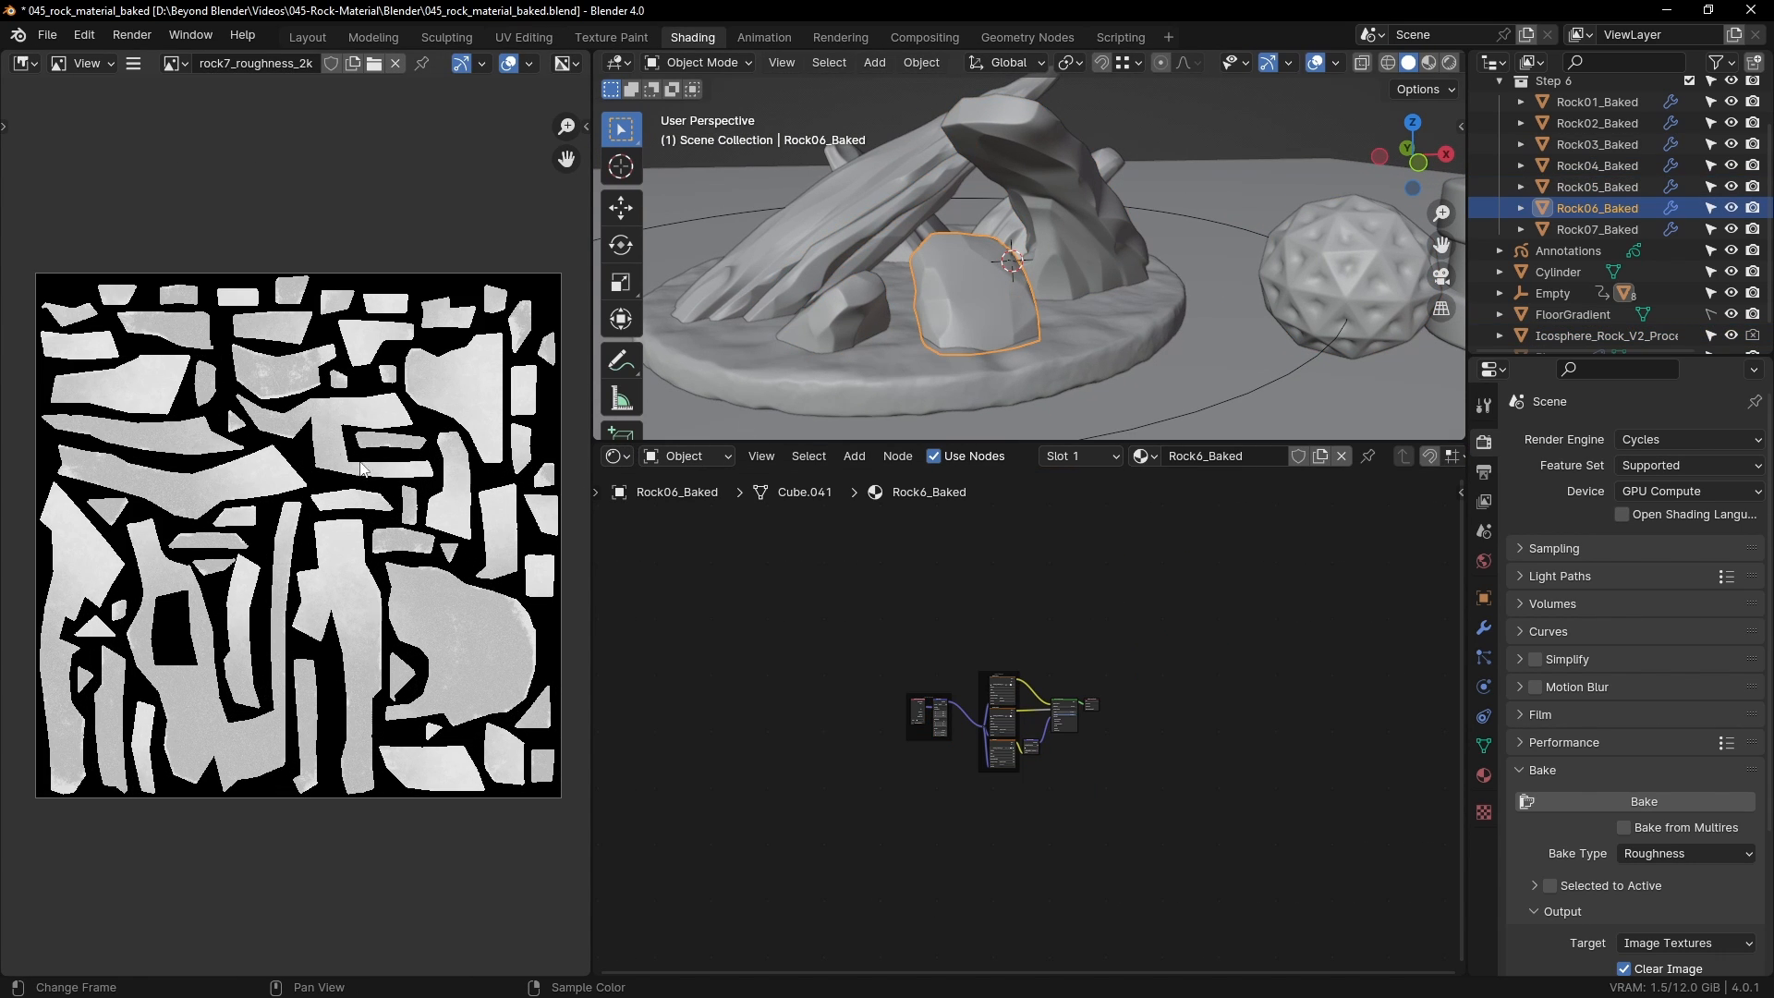
left_click(1337, 255)
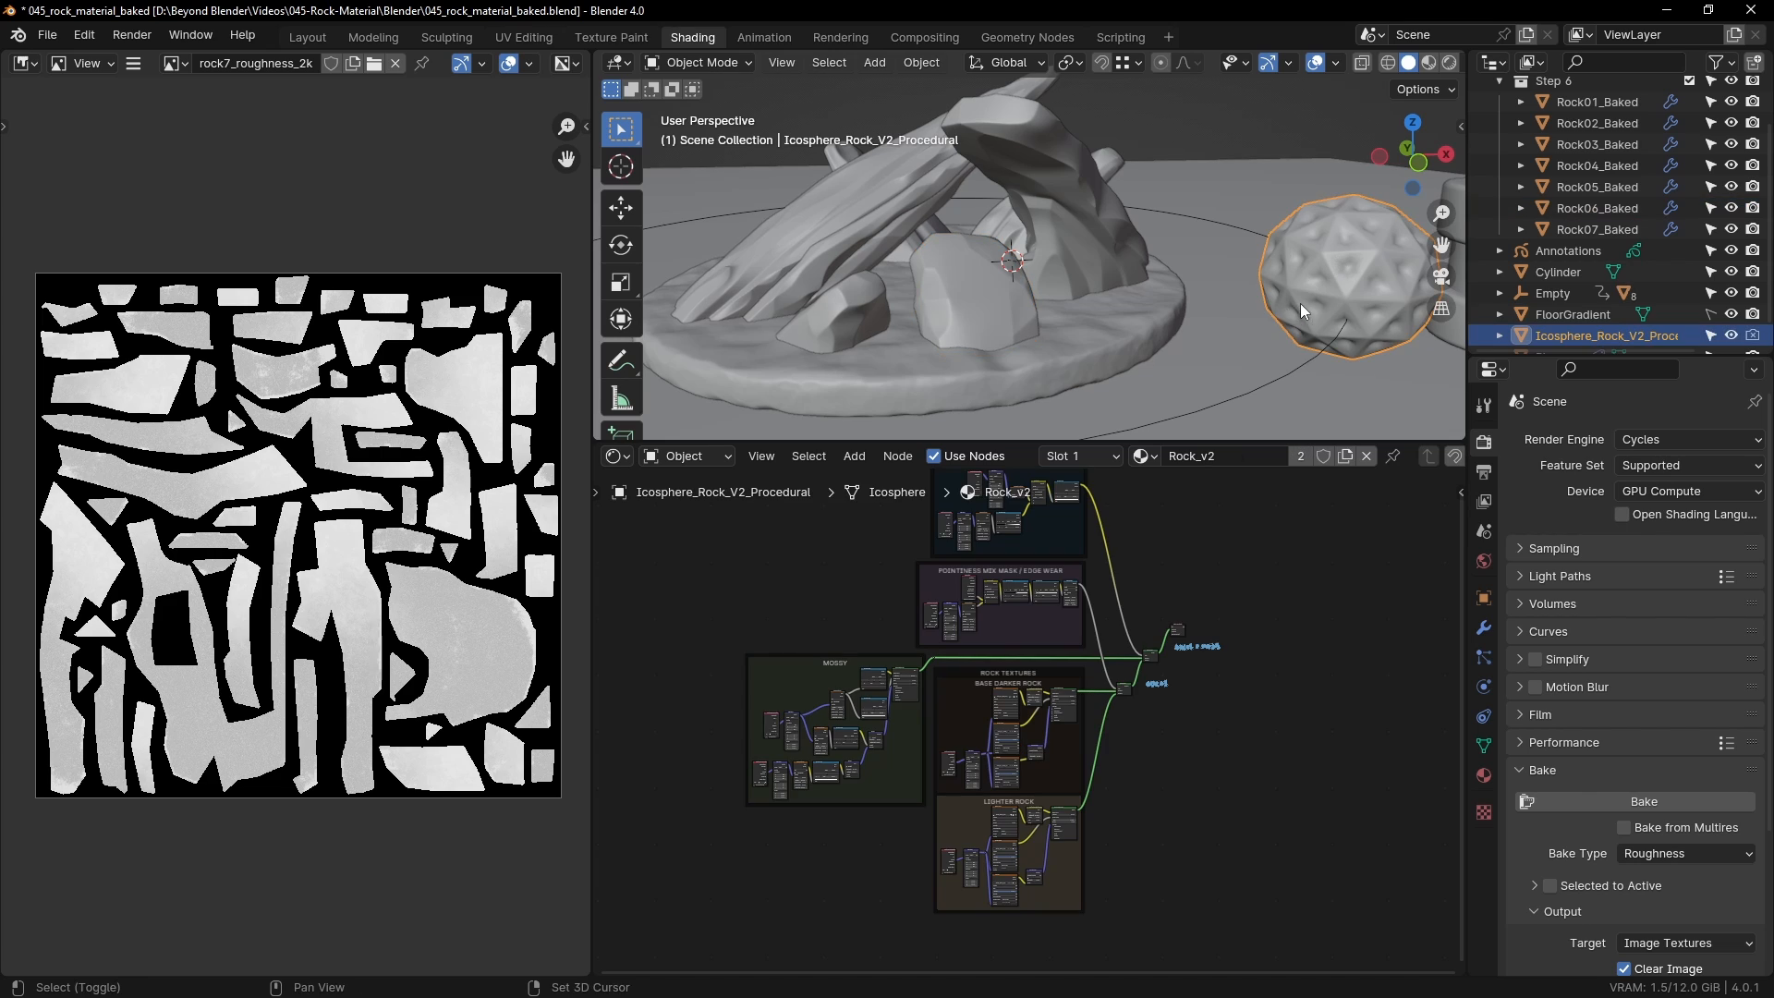
middle_click_drag(1300, 303, 946, 311, "shift")
left_click(1135, 261)
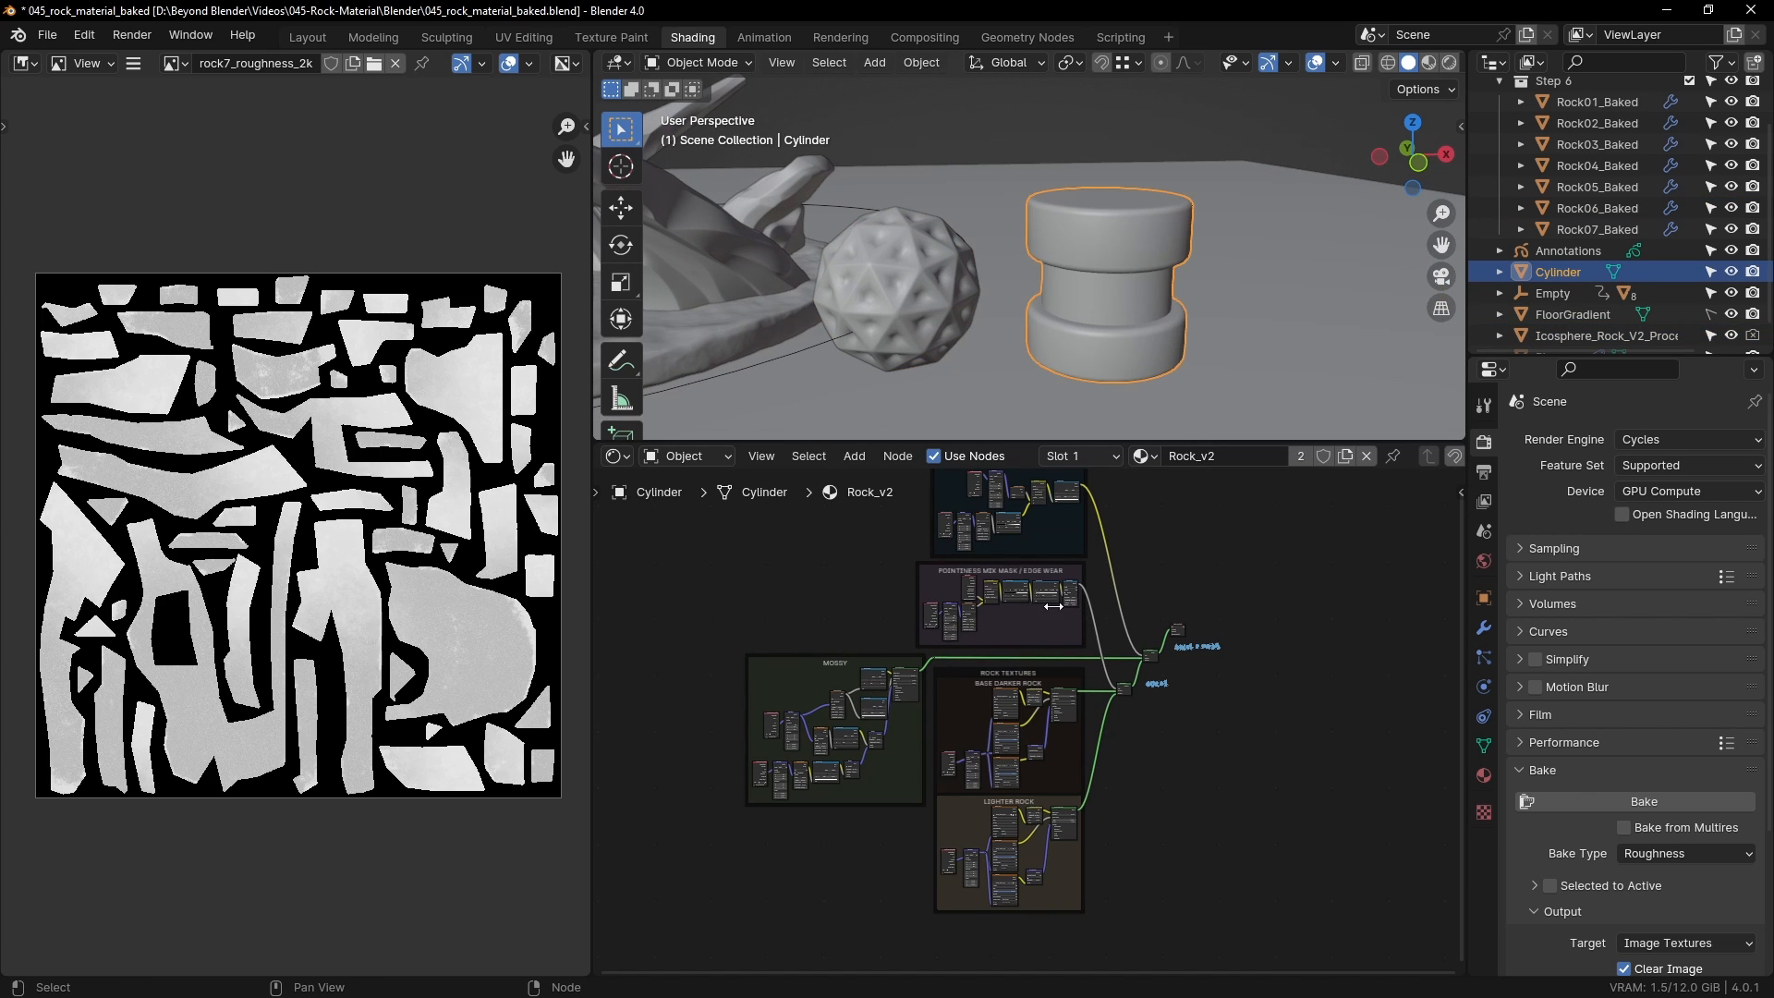
Step: Examine the Linear Gradient Mask and Pointiness Mix Mask / Edge Wear frames in the Rock_v2 node tree
middle_click_drag(1067, 599, 1074, 635)
scroll(1011, 660, "up", 2)
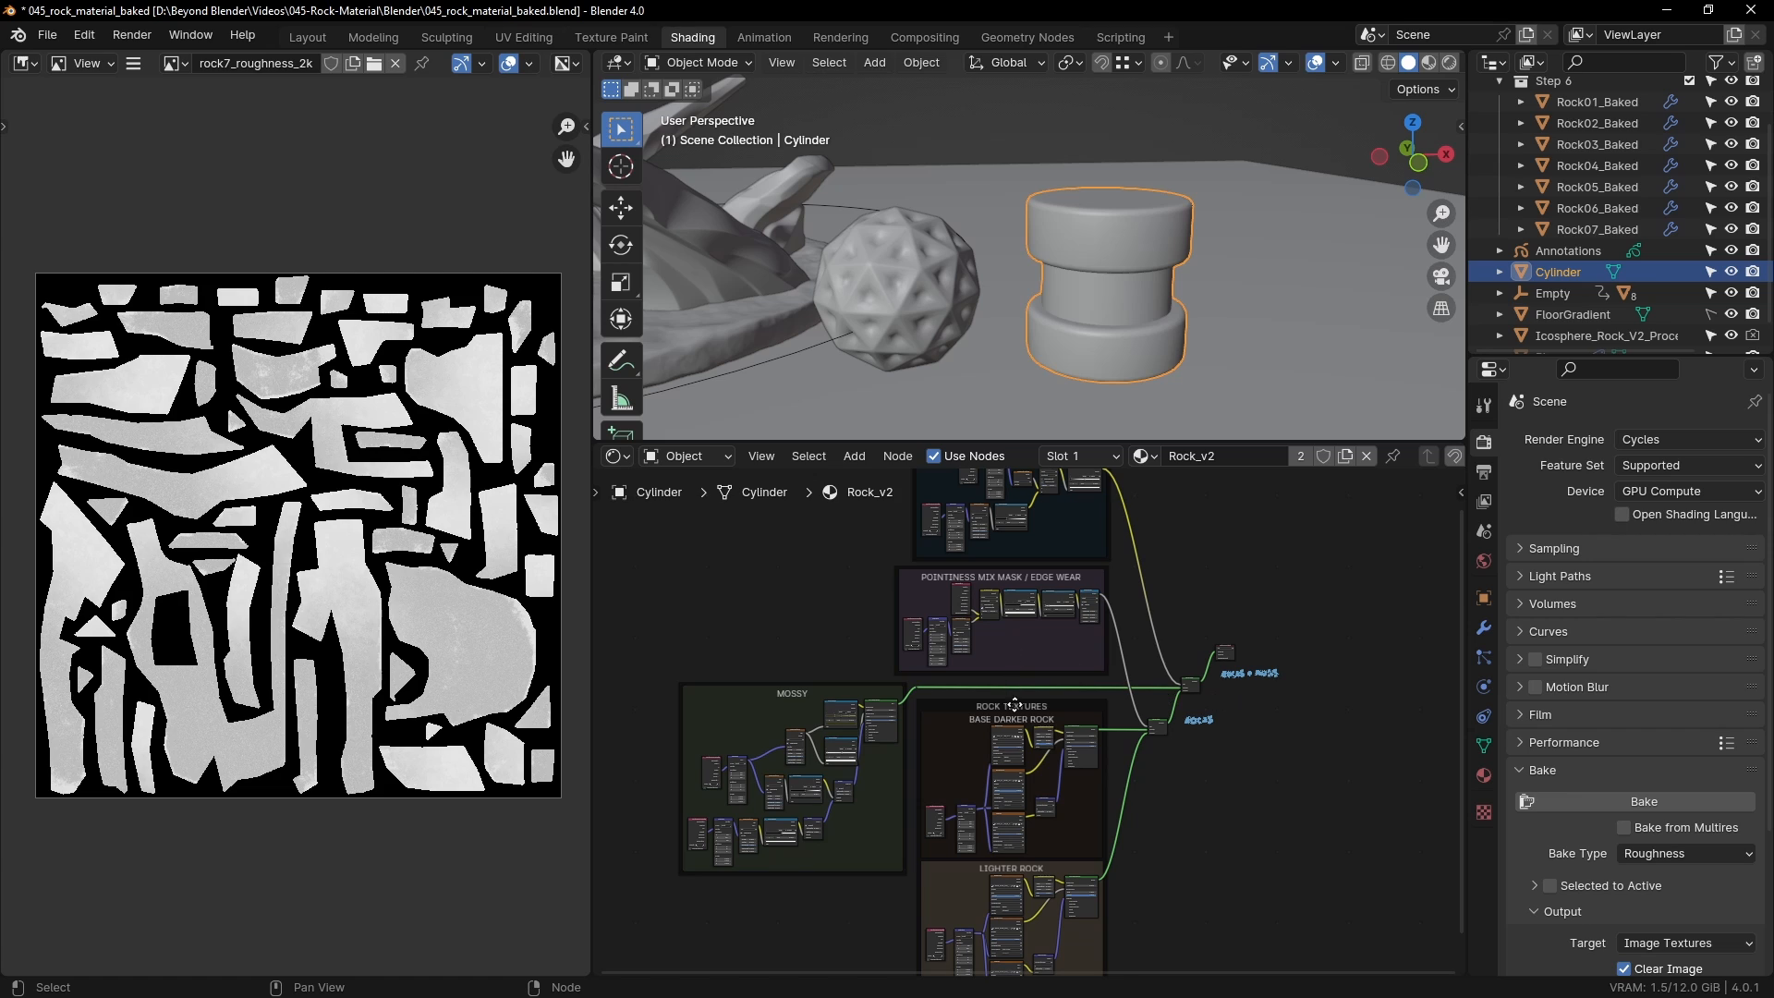
middle_click_drag(1099, 617, 1115, 775)
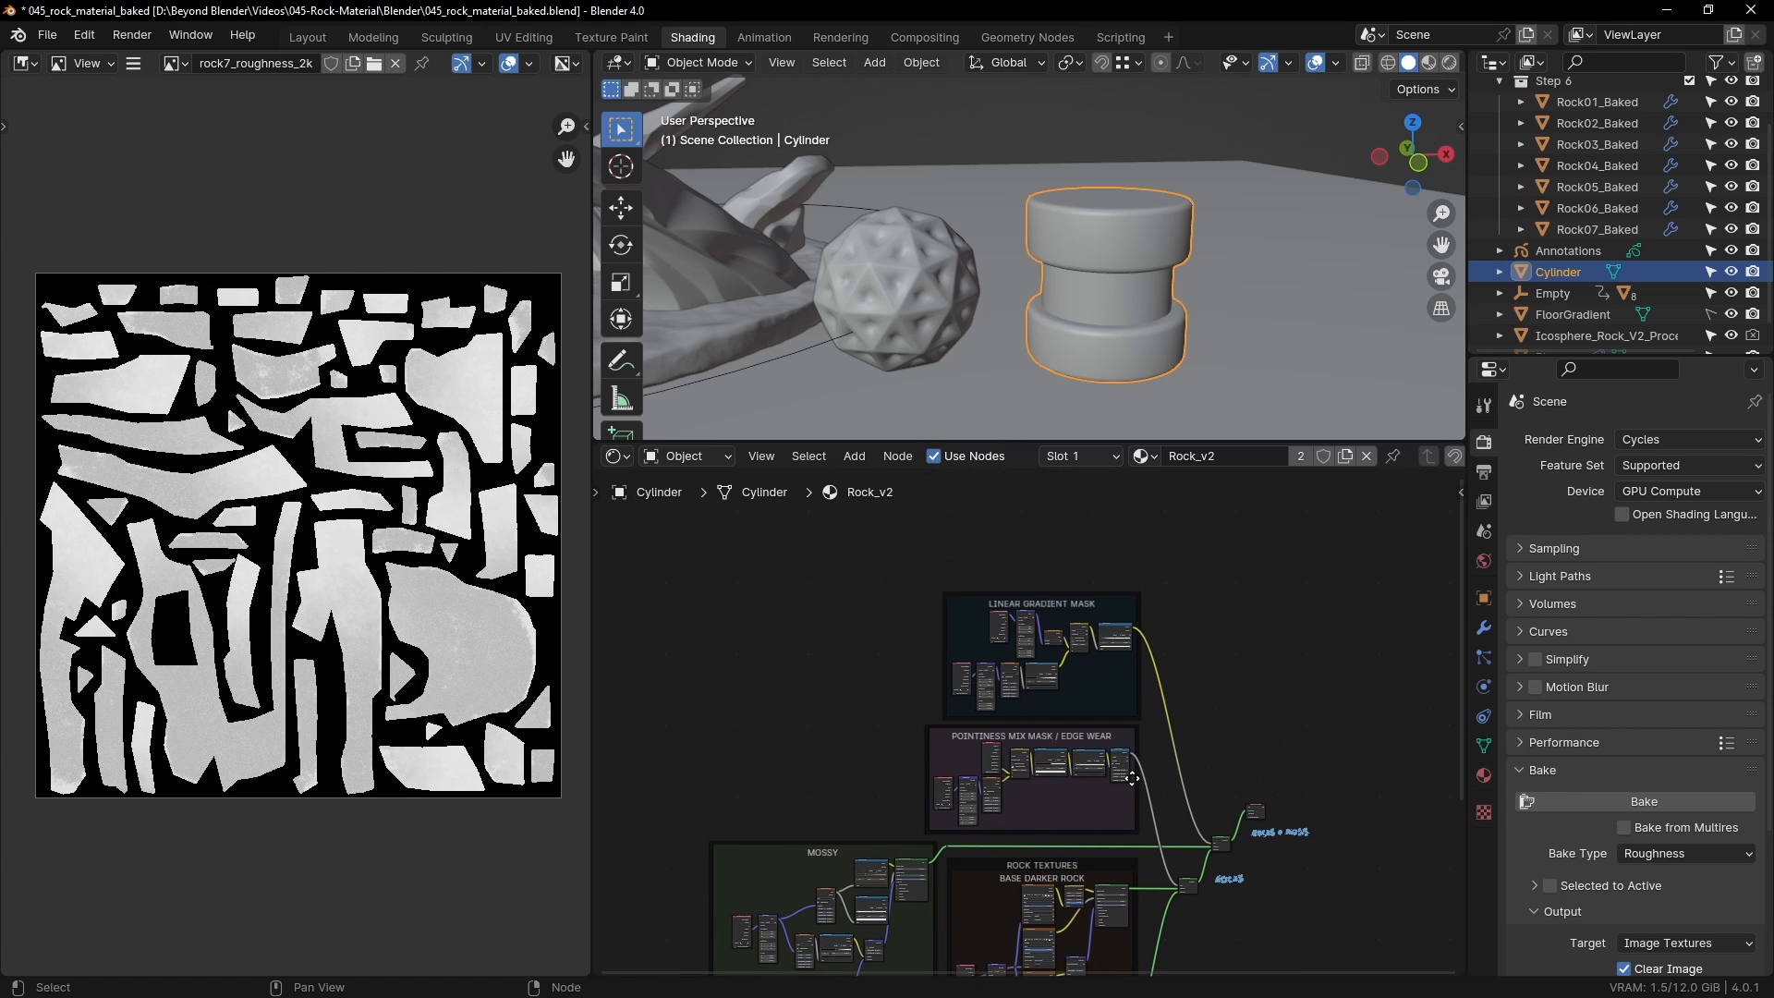
scroll(1115, 774, "up", 3)
scroll(1088, 736, "up", 1)
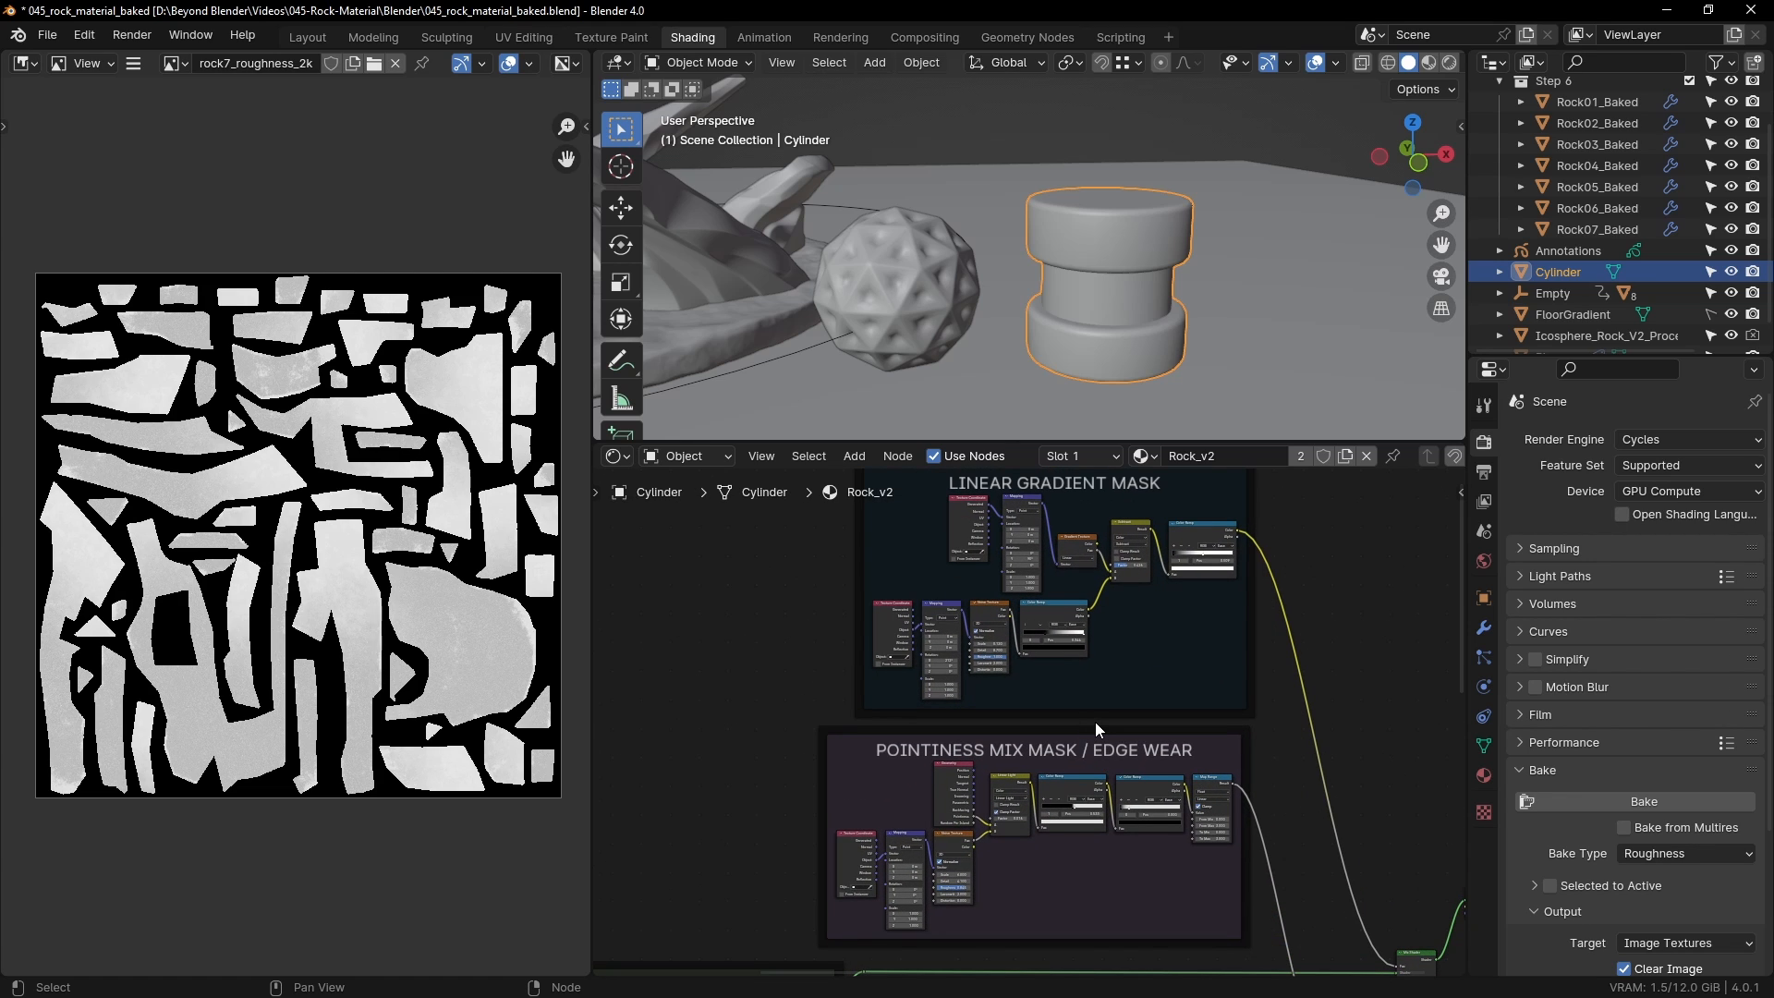
scroll(1106, 722, "down", 3)
Step: Examine the Mossy, Base Darker Rock and Lighter Rock frames and how they connect to the masks
middle_click_drag(1120, 675, 1128, 744)
middle_click_drag(1098, 929, 1167, 746)
scroll(1166, 790, "up", 2)
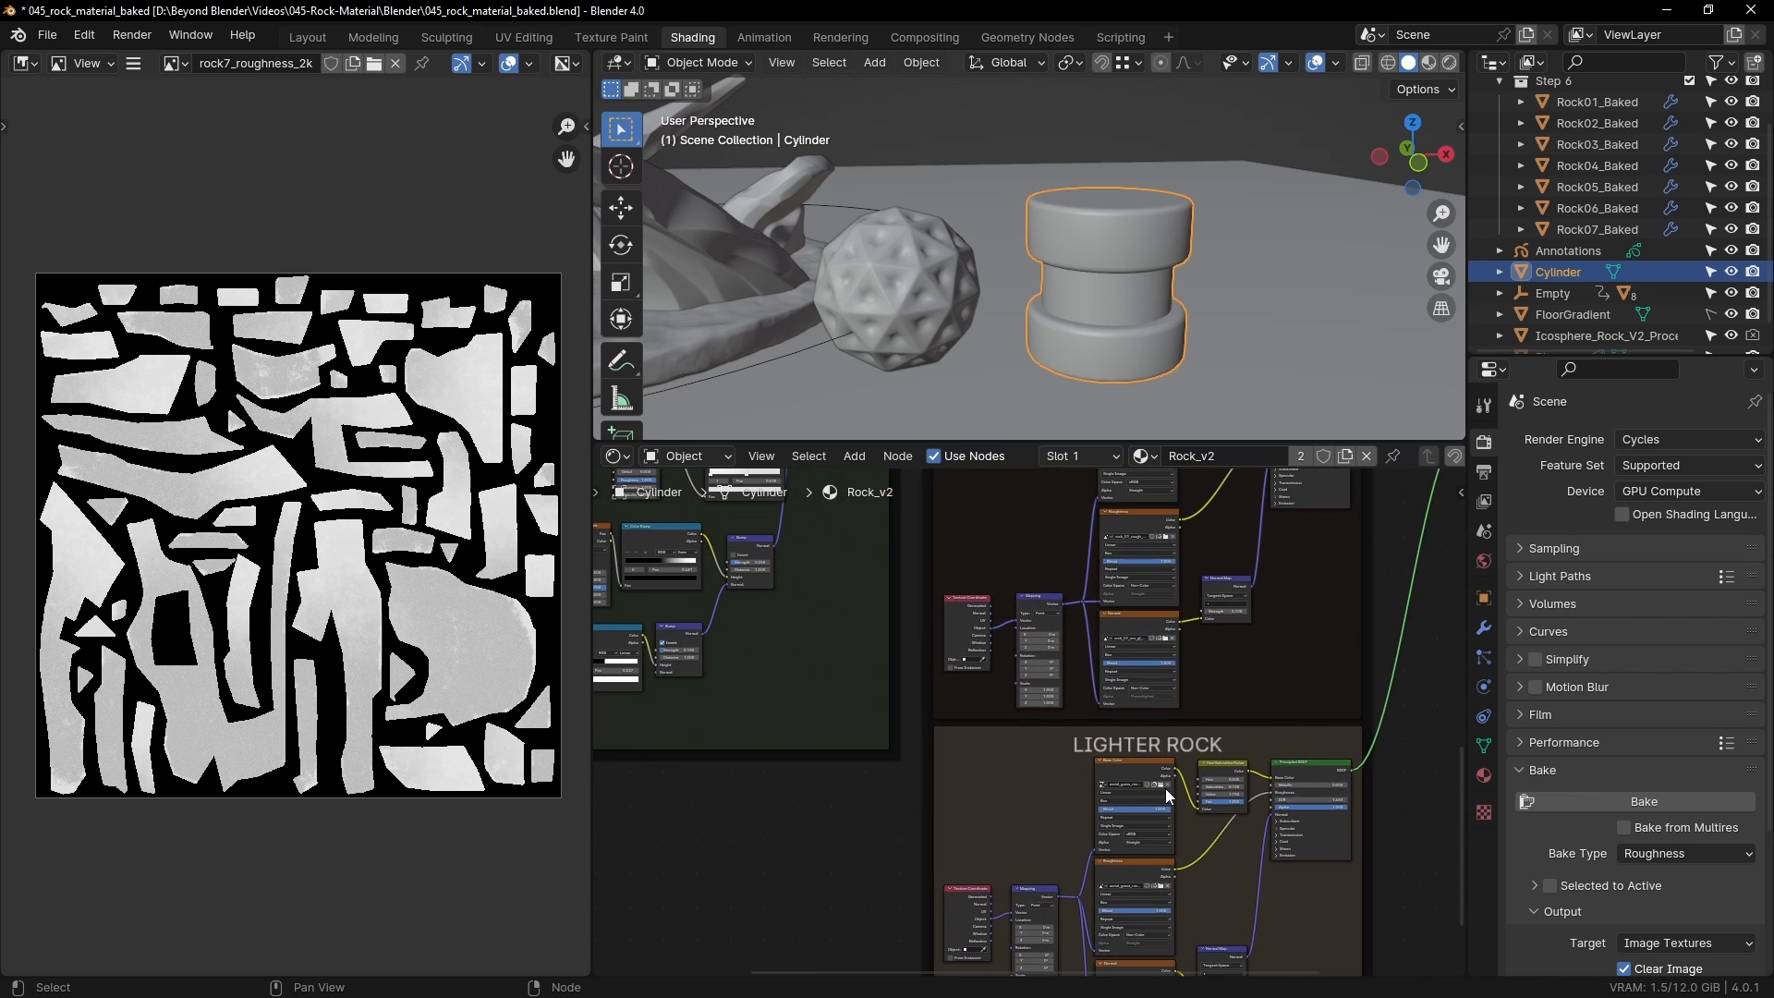
scroll(1018, 684, "down", 1)
scroll(1057, 658, "down", 1)
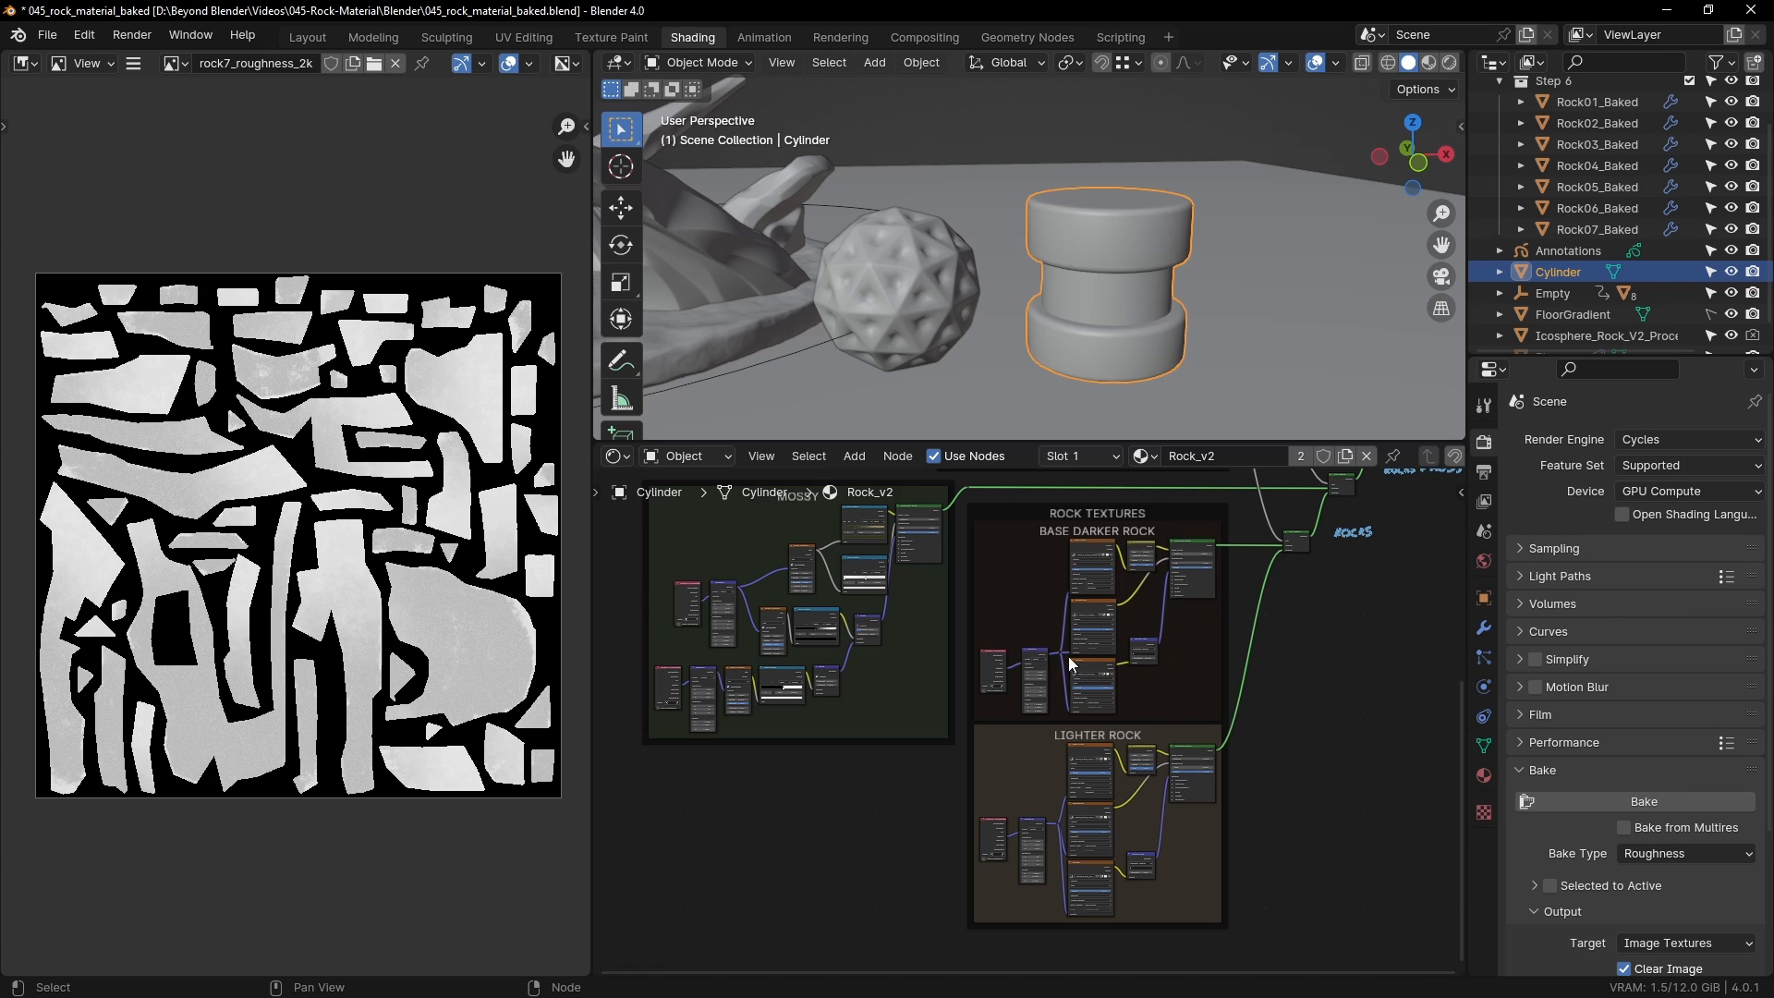
middle_click_drag(1093, 597, 1054, 736)
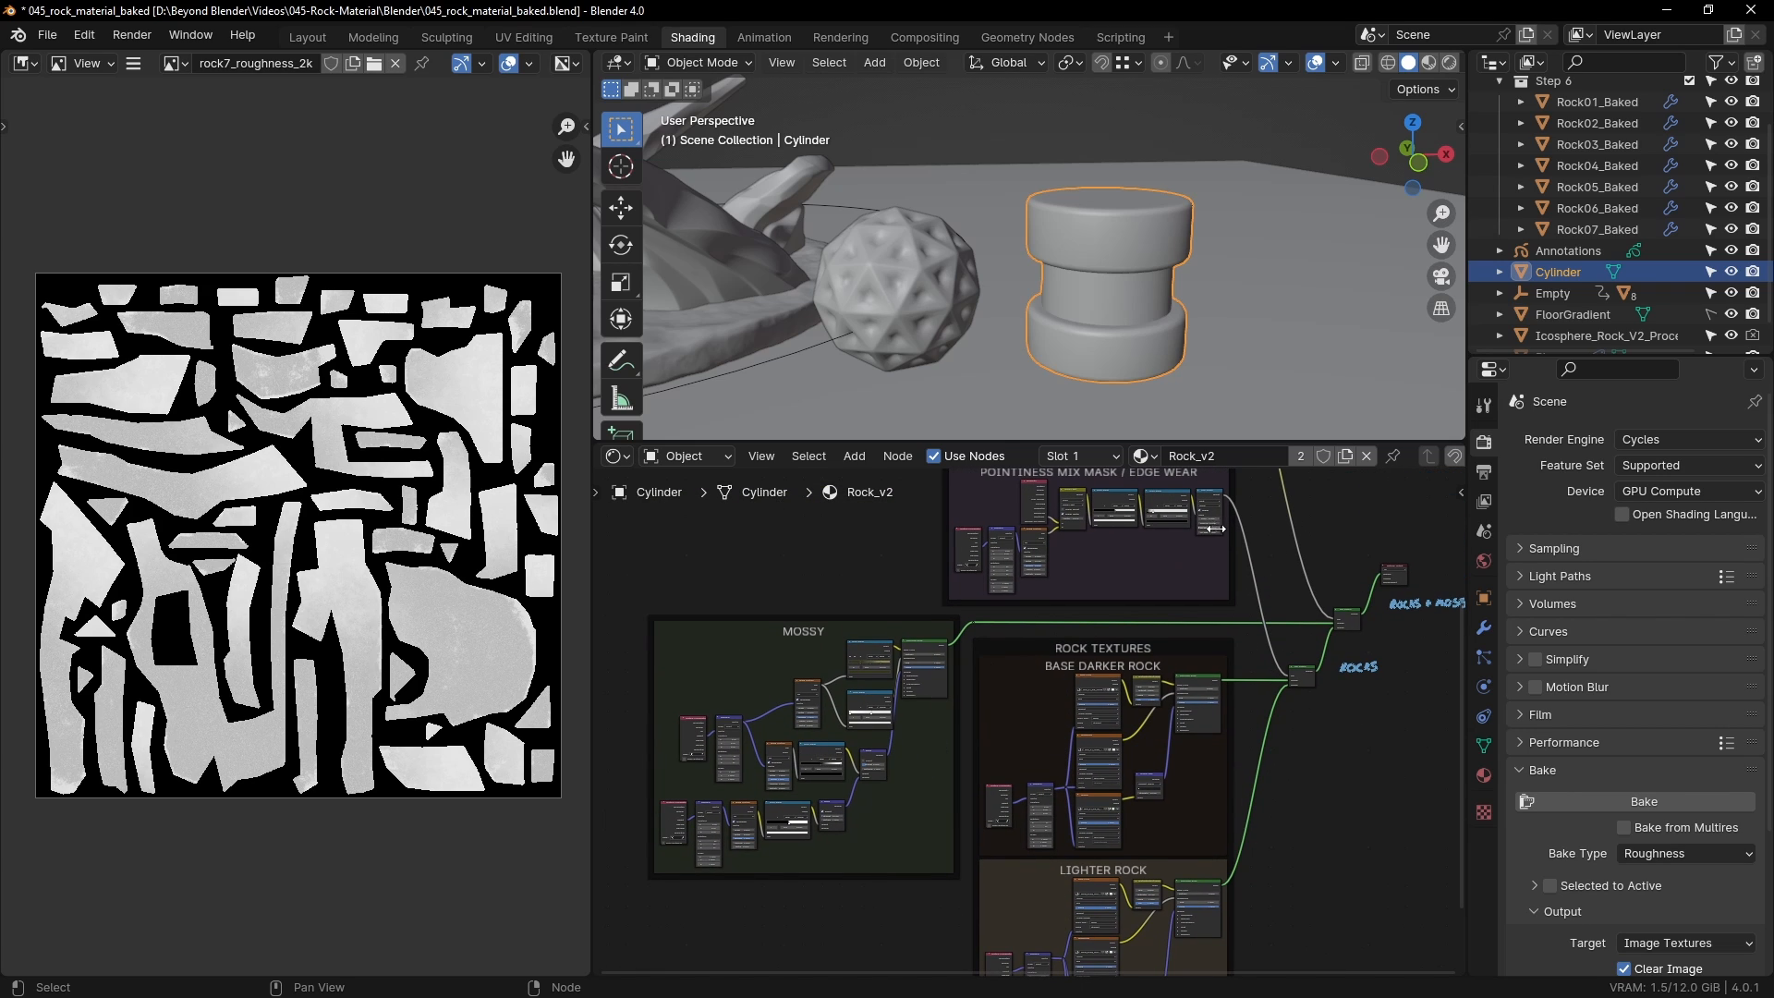
middle_click_drag(1249, 634, 1238, 695)
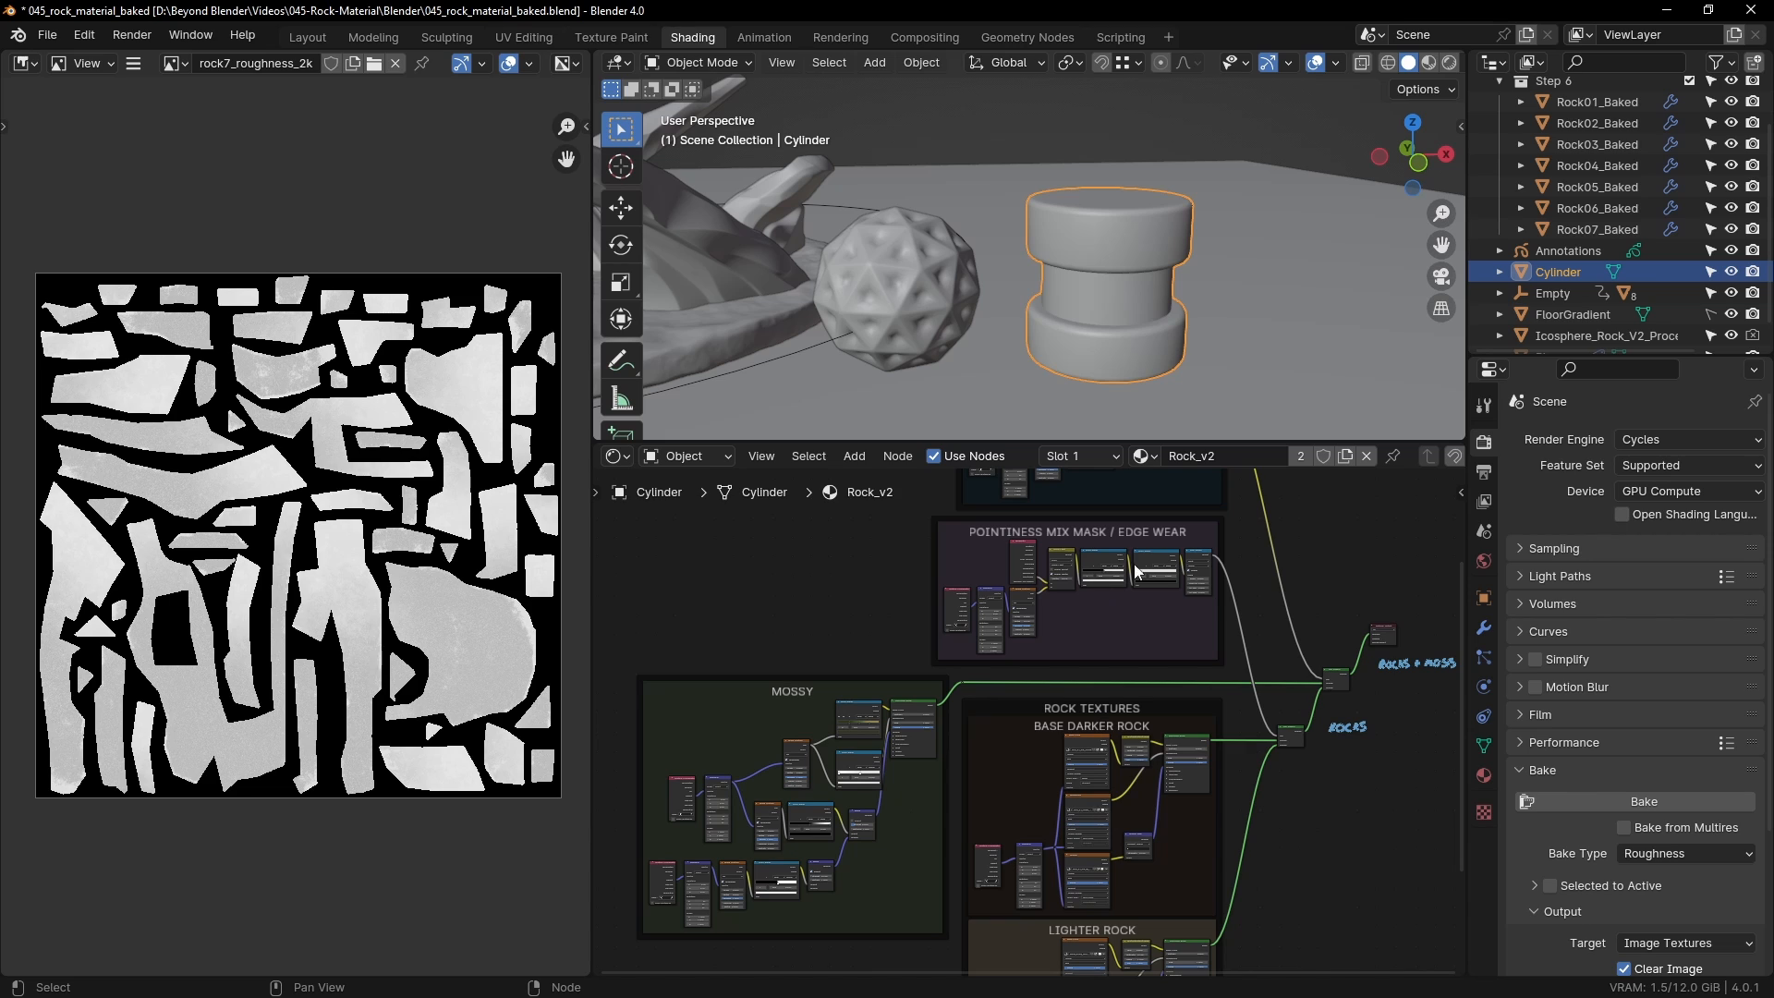
Step: Inspect the two Mix Shader nodes before the material output and nudge the one beside the ROCKS + MOSS label
mouse_move(1327, 699)
middle_mouse_down()
mouse_move(1259, 752)
mouse_move(1013, 685)
middle_mouse_up()
scroll(1100, 680, "up", 6)
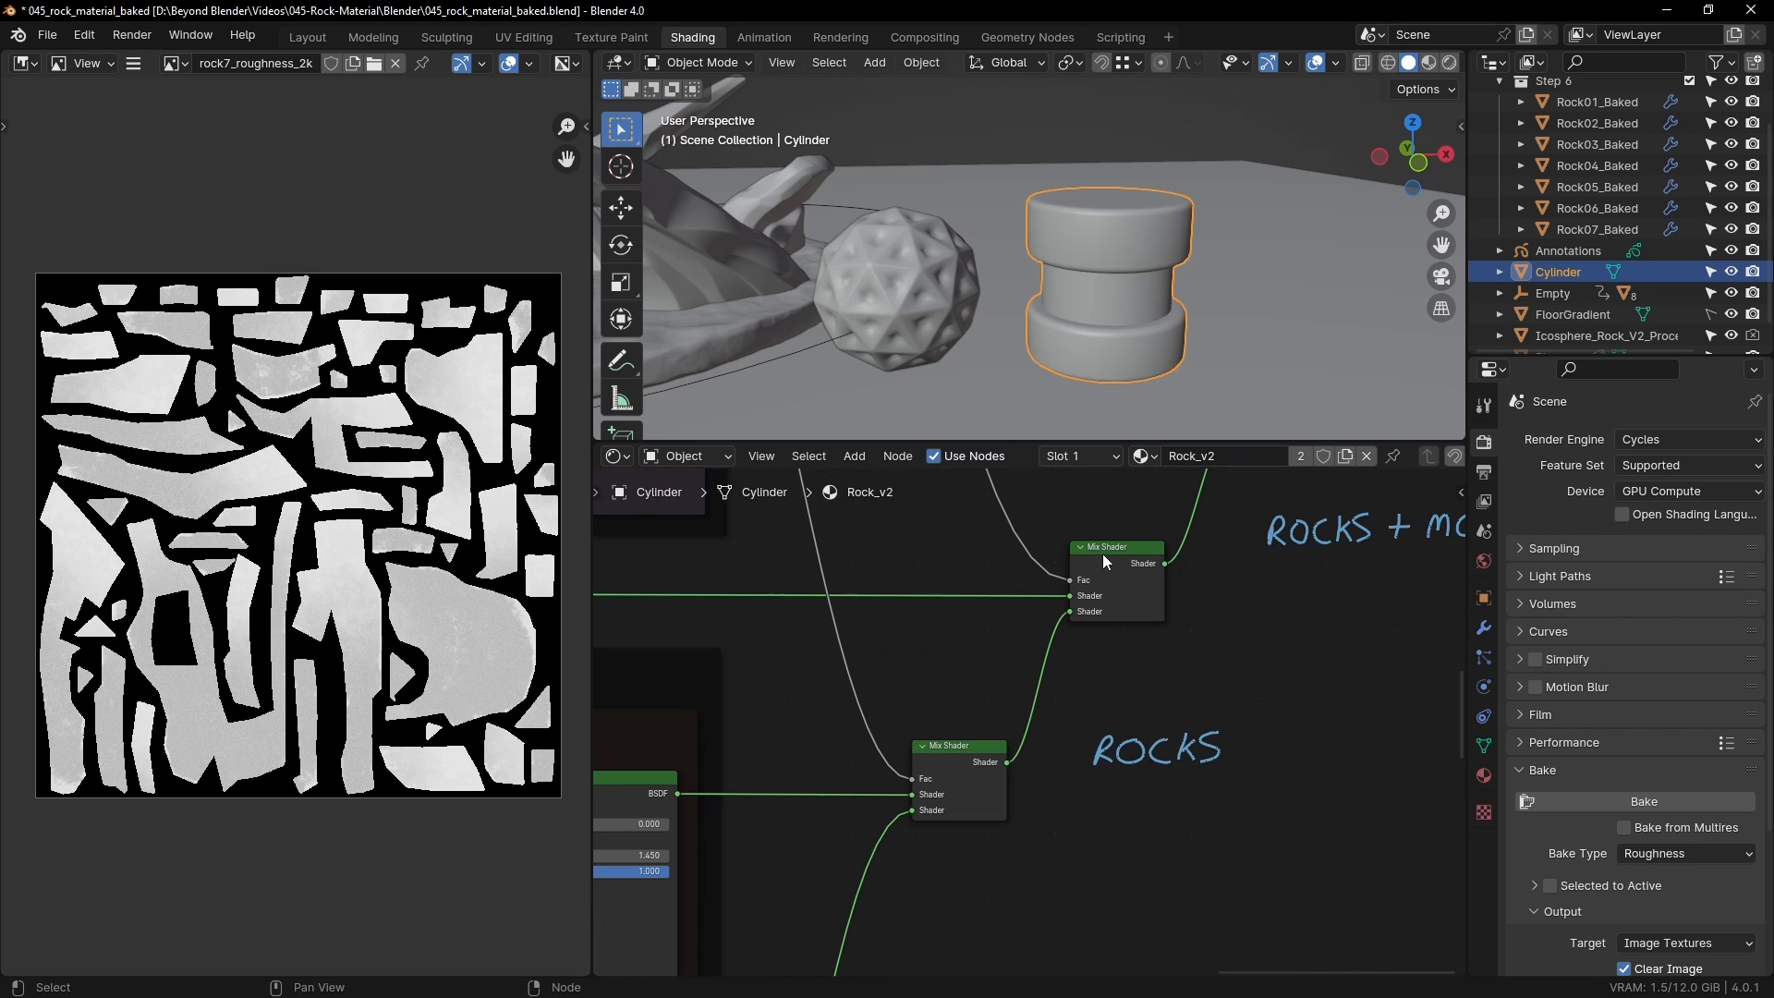
middle_click_drag(1266, 667, 1097, 755)
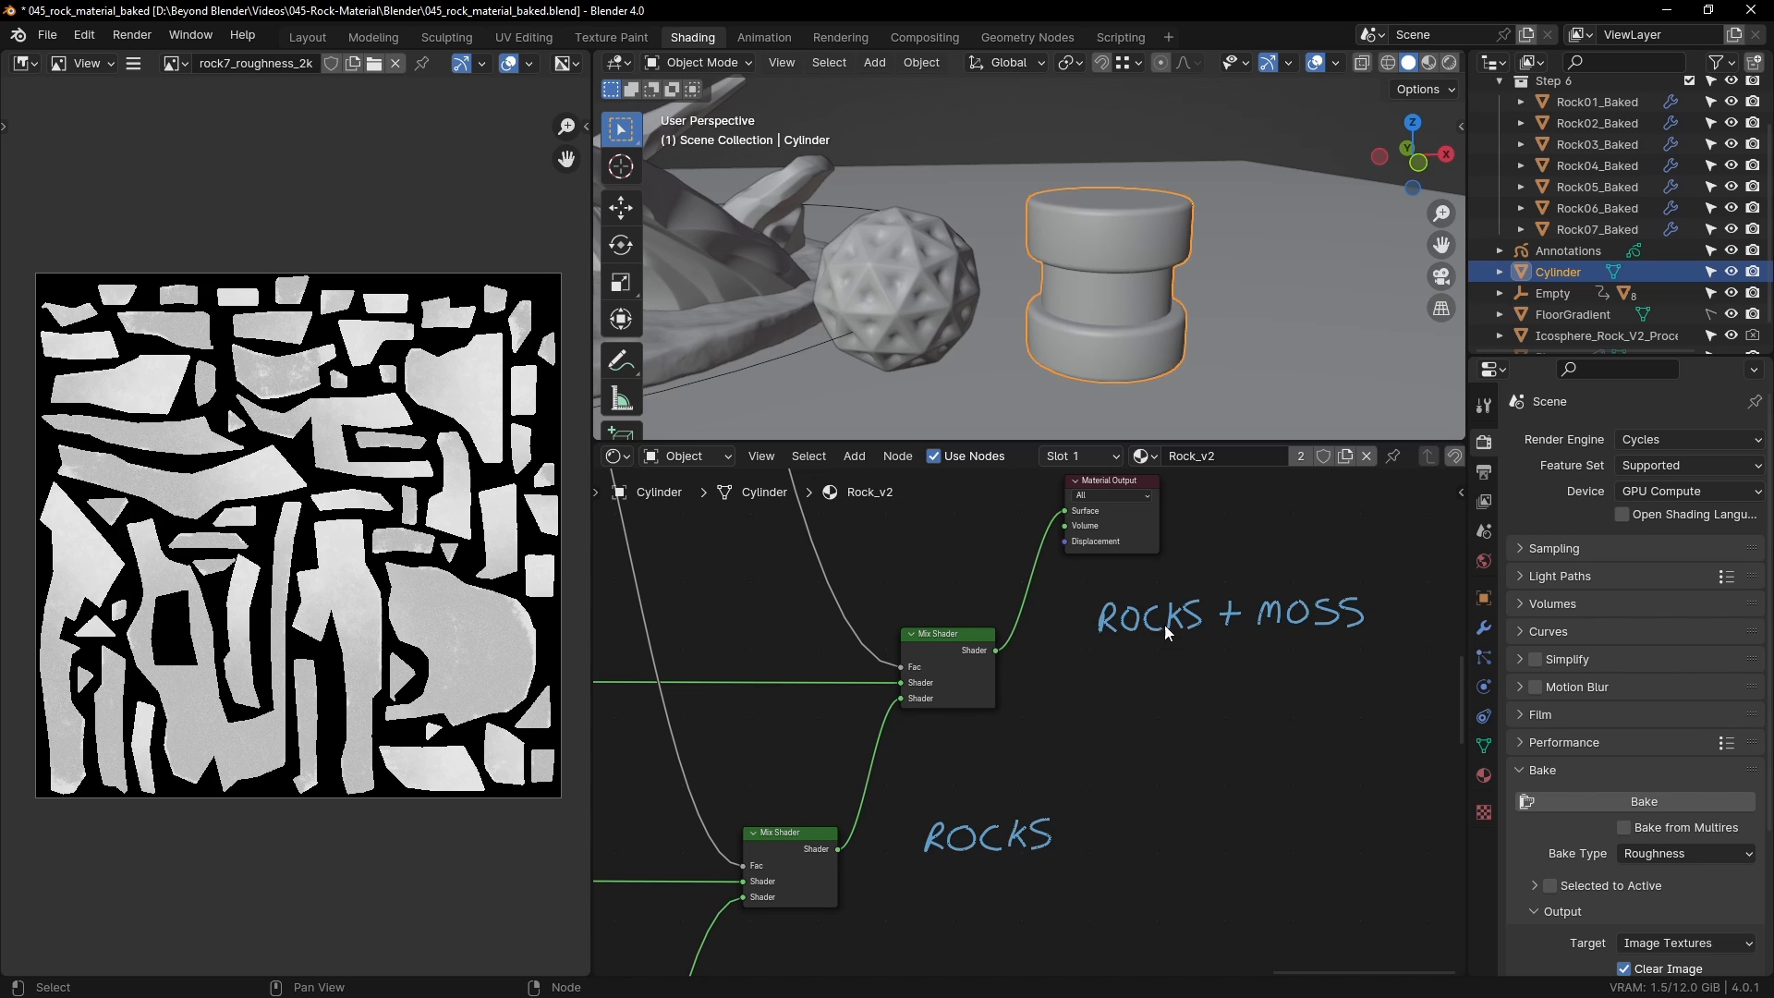
scroll(1127, 638, "down", 2)
left_click_drag(1002, 654, 1023, 629)
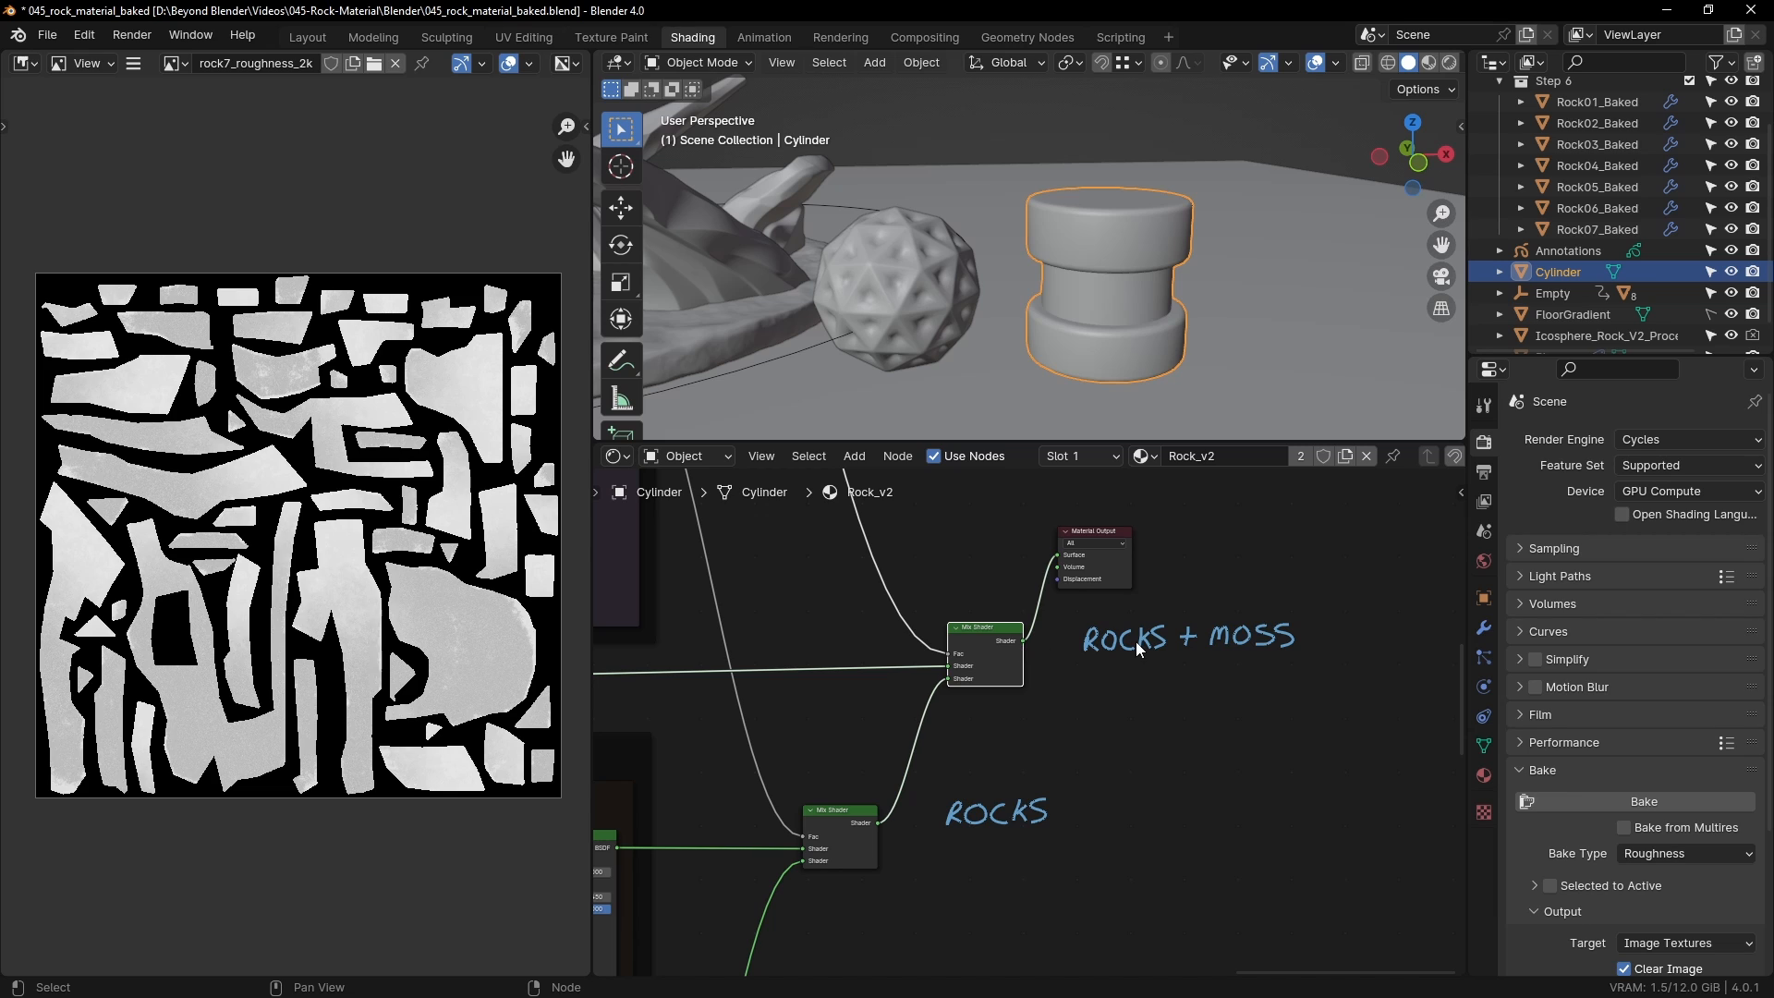
Step: Deselect the cylinder, set the viewport to Rendered shading, and inspect the moss on the icosphere and the cylinder's base
left_click(1299, 113)
left_click(1449, 62)
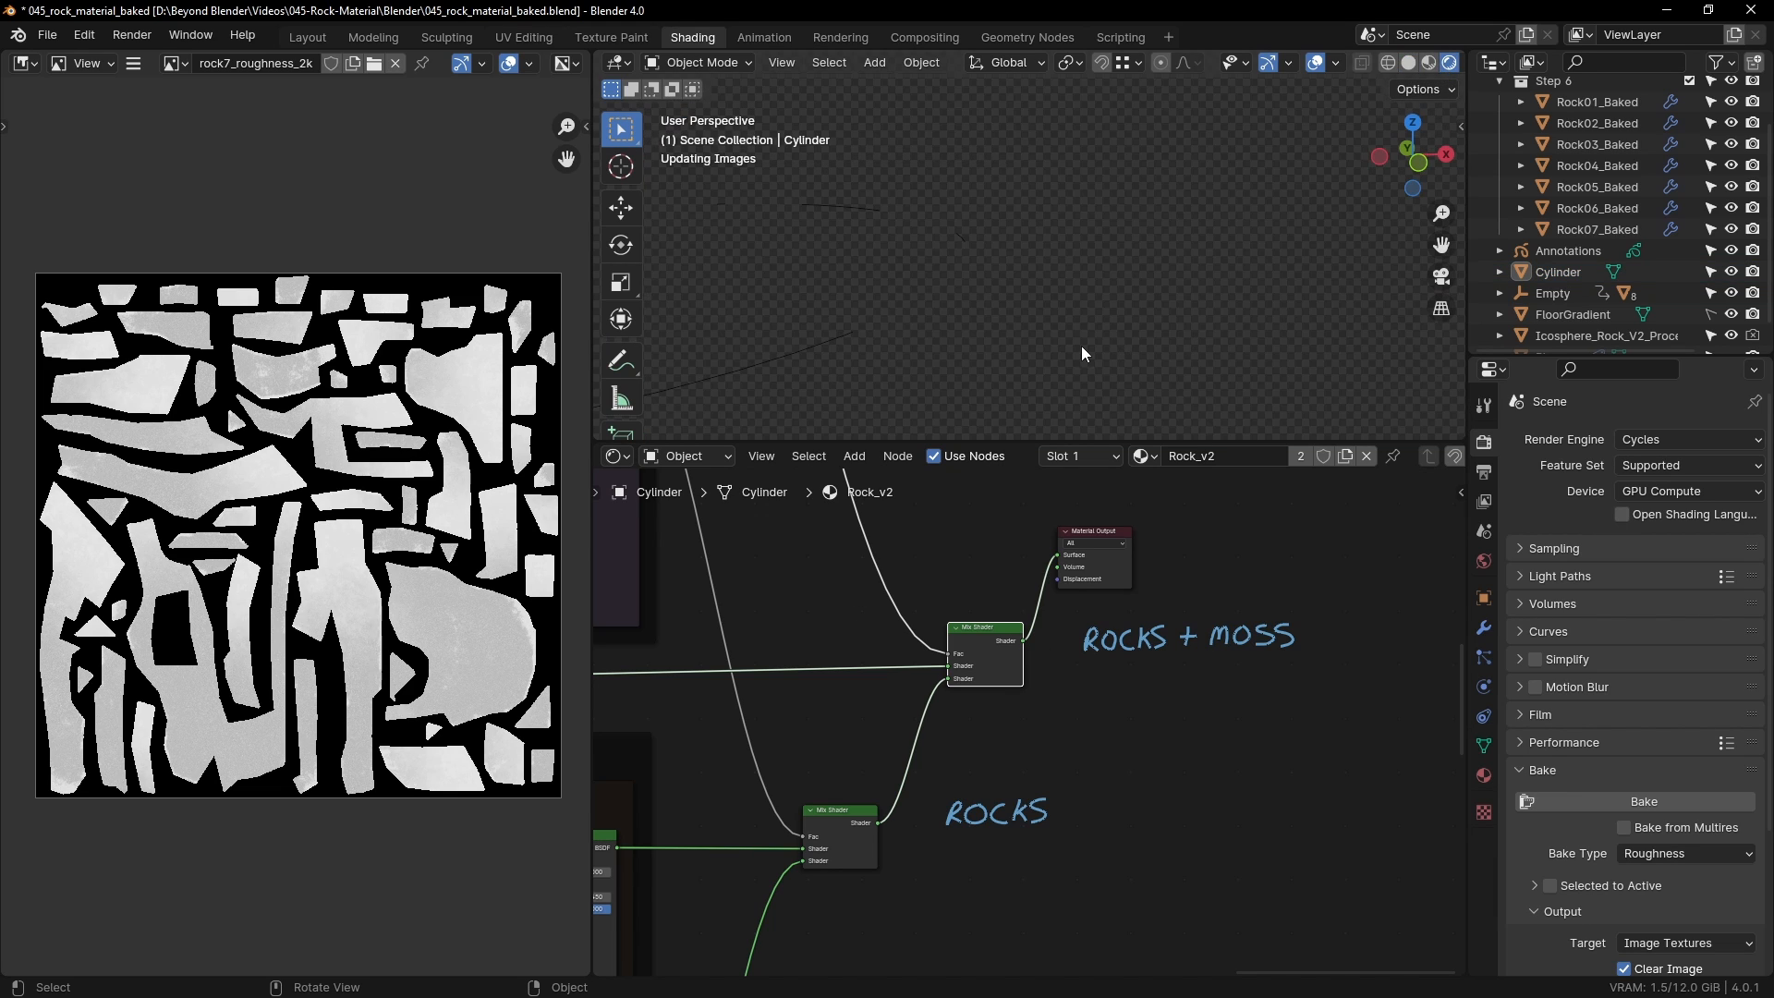
middle_click_drag(929, 338, 935, 309)
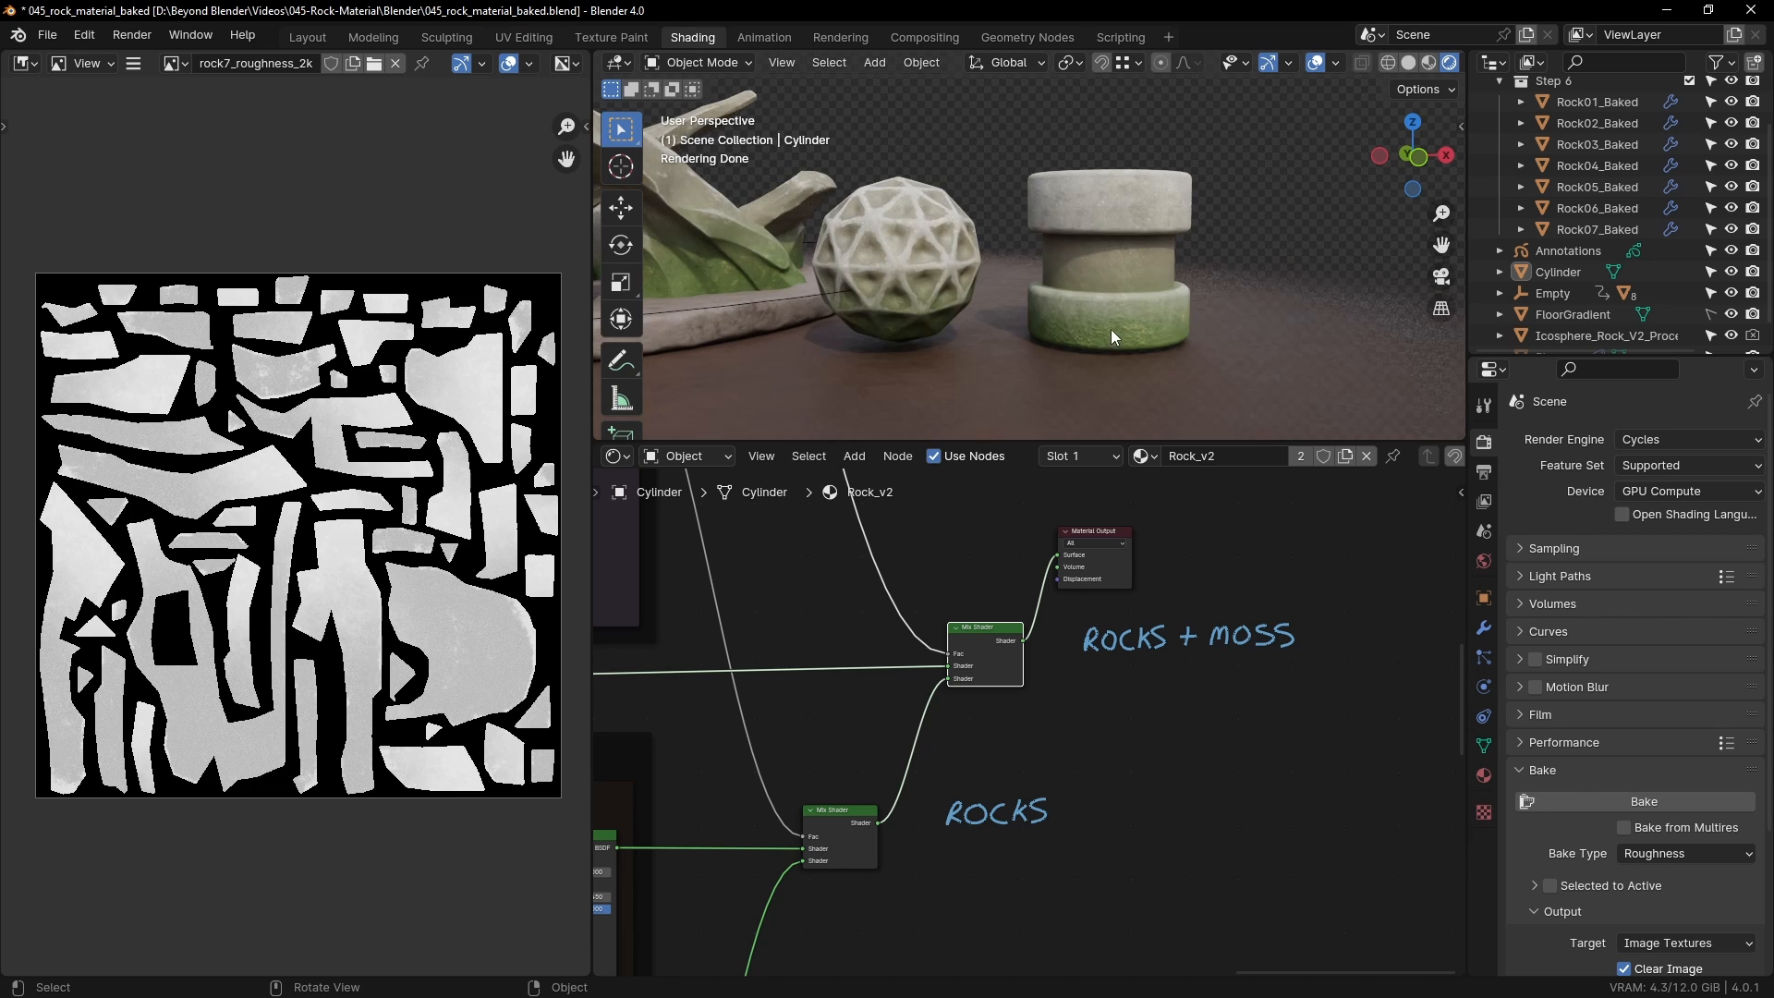
scroll(1135, 332, "up", 3)
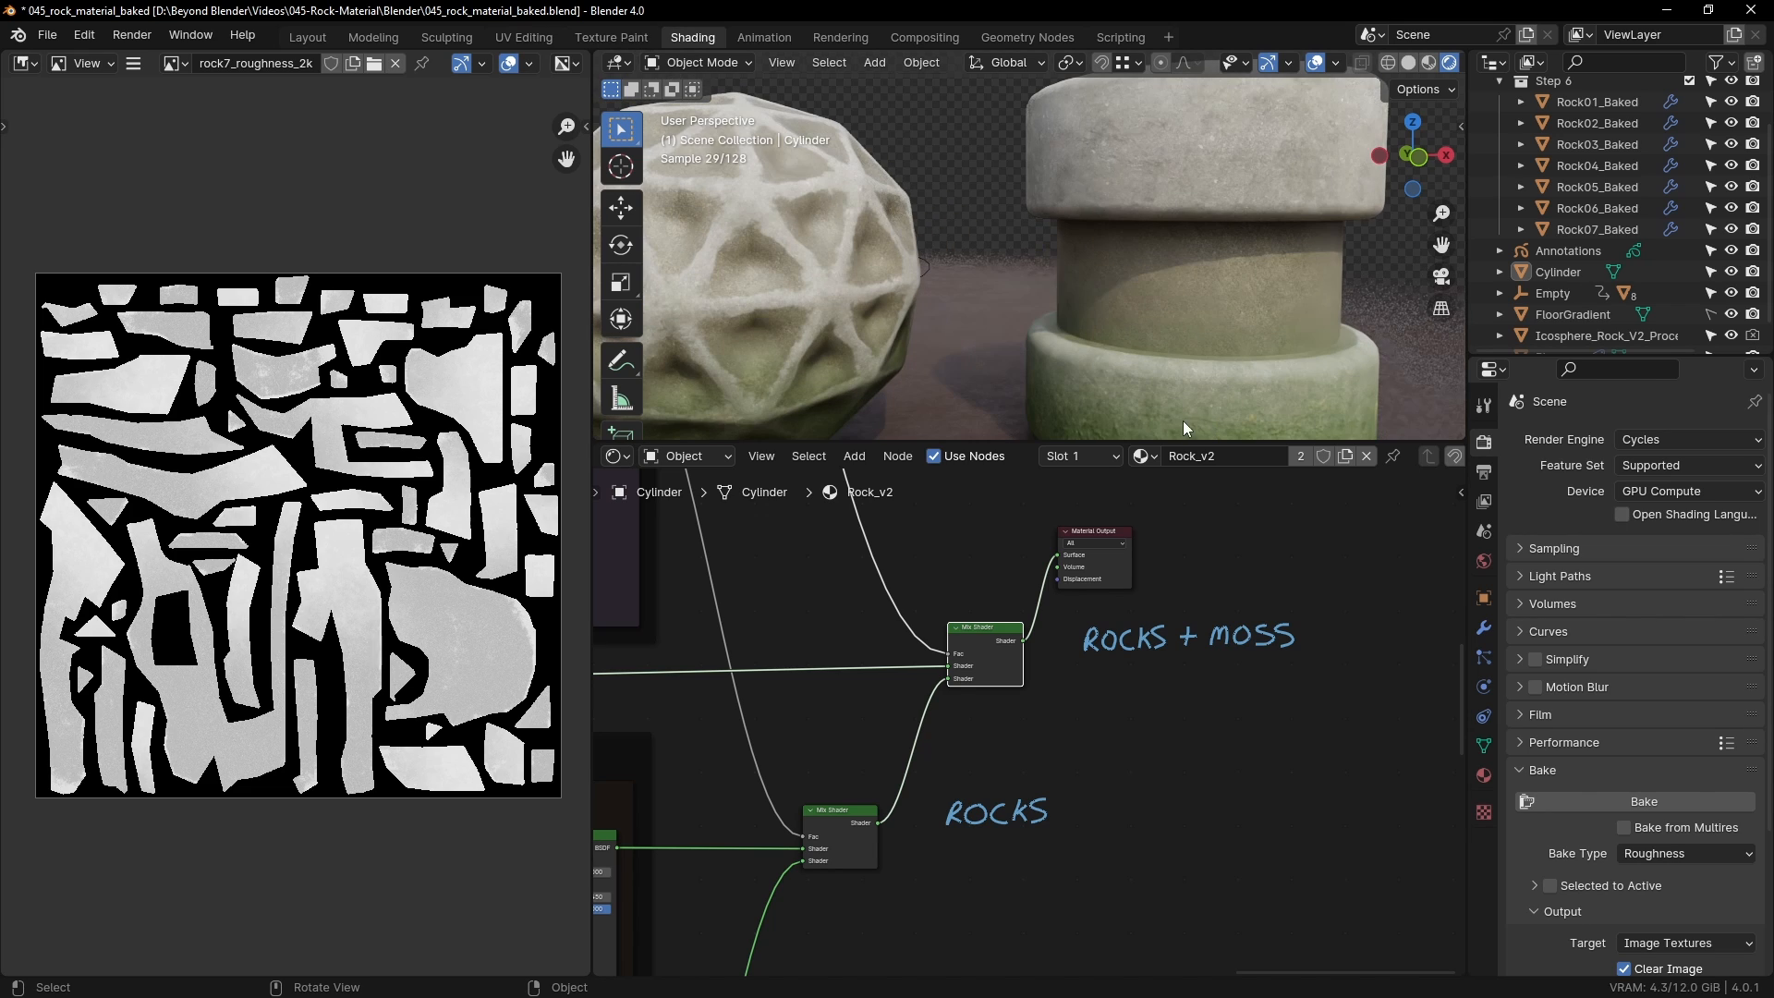
scroll(1165, 386, "down", 1)
middle_click_drag(1148, 330, 1167, 309, "shift")
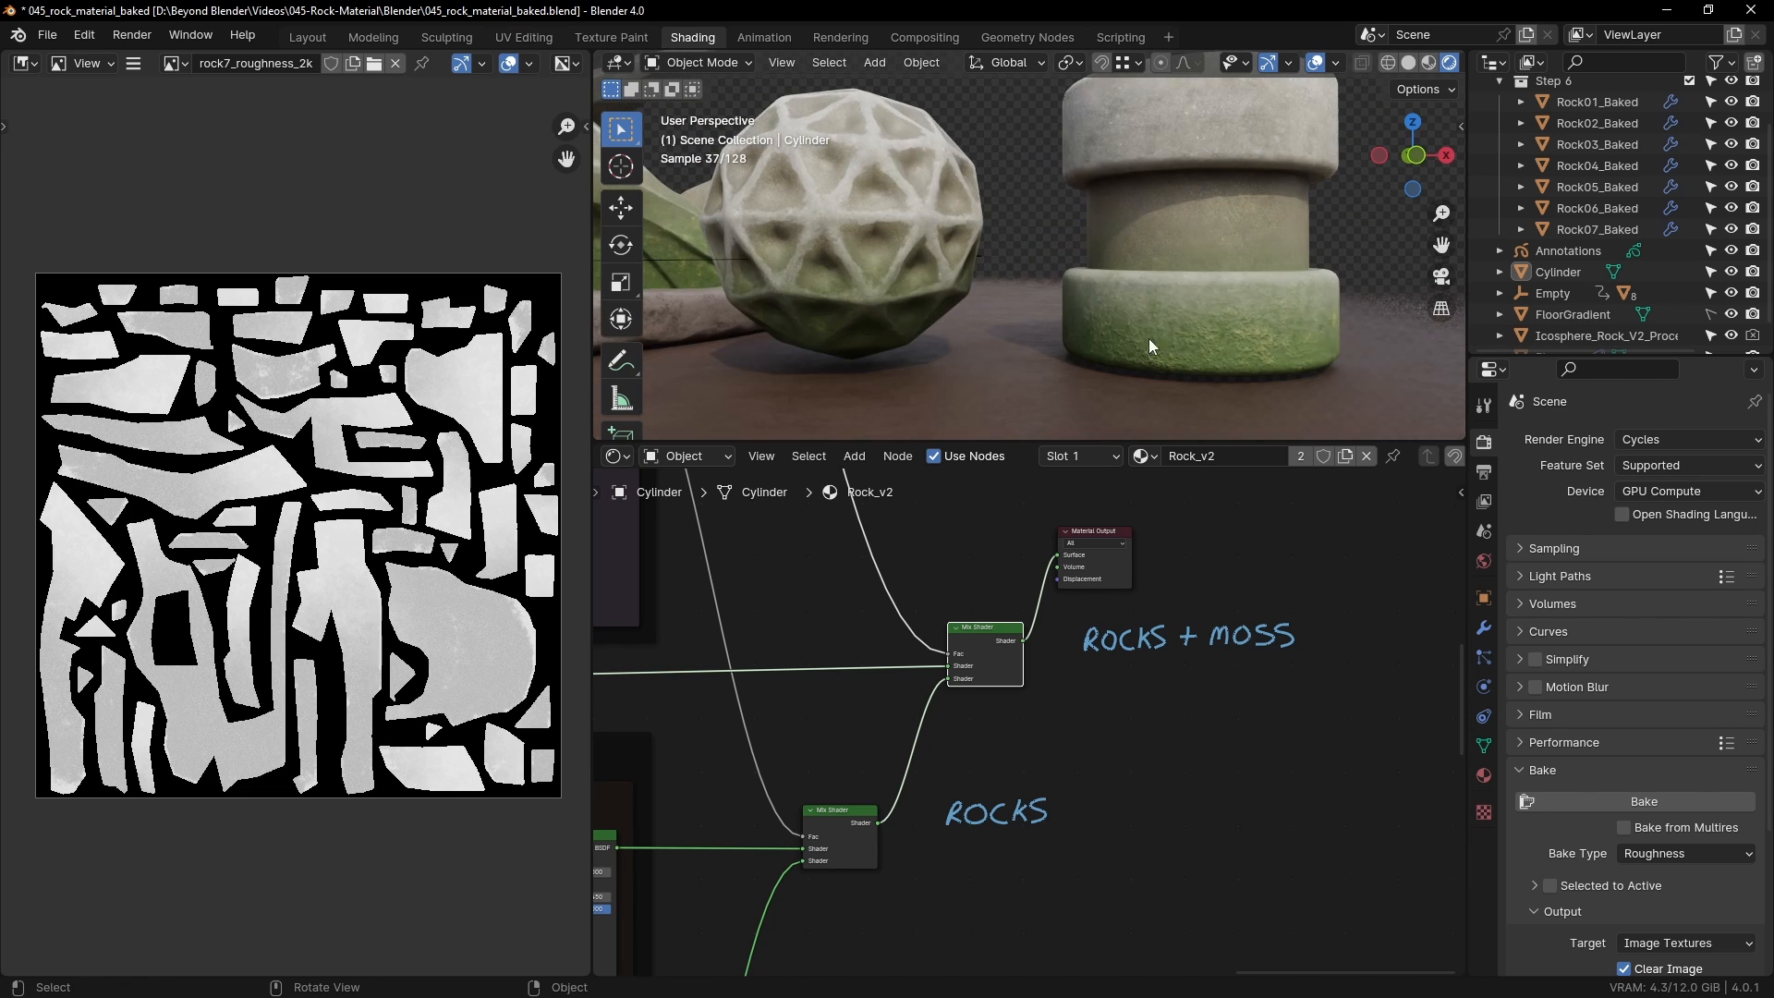
Step: Shift the Mix Shader nodes beside the ROCKS + MOSS and ROCKS labels slightly upward
left_click_drag(982, 628, 983, 619)
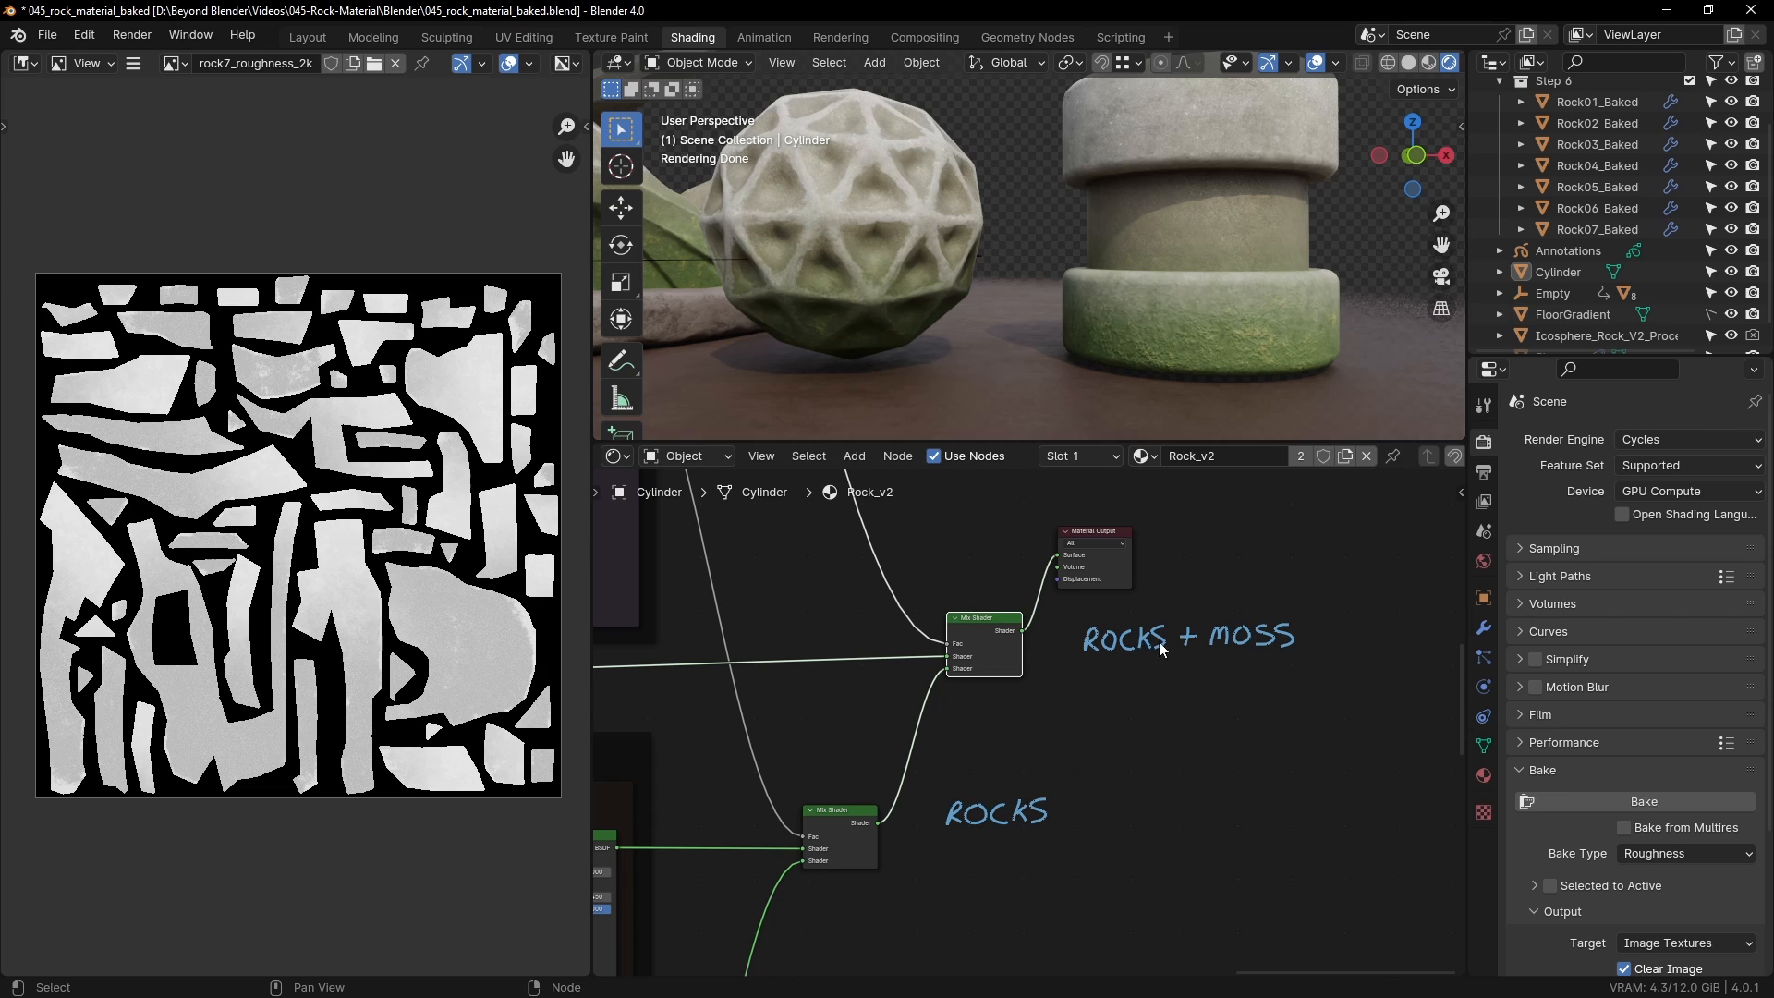
middle_click_drag(939, 713, 1140, 598)
left_click_drag(1046, 693, 1048, 687)
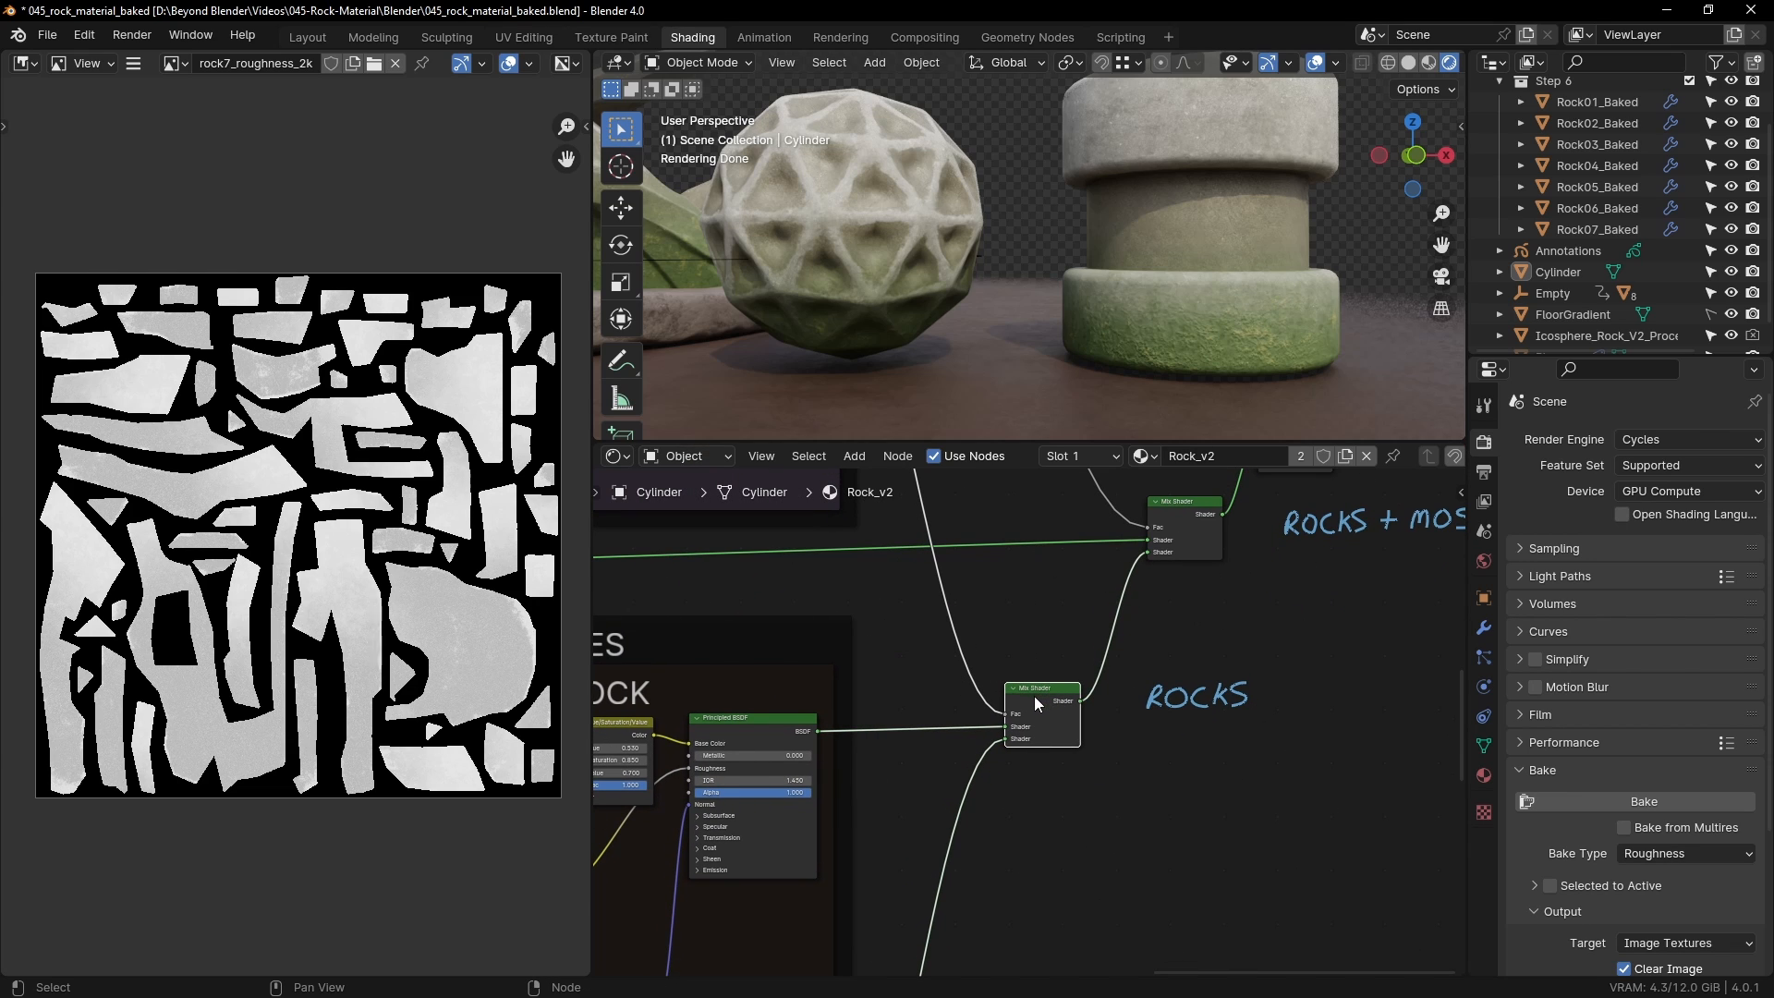
Step: Review how the gradient and pointiness masks feed the Mix Shader nodes, and inspect the icosphere and cylinder from higher viewing angles
scroll(1034, 696, "down", 4)
middle_click_drag(1035, 696, 1234, 585)
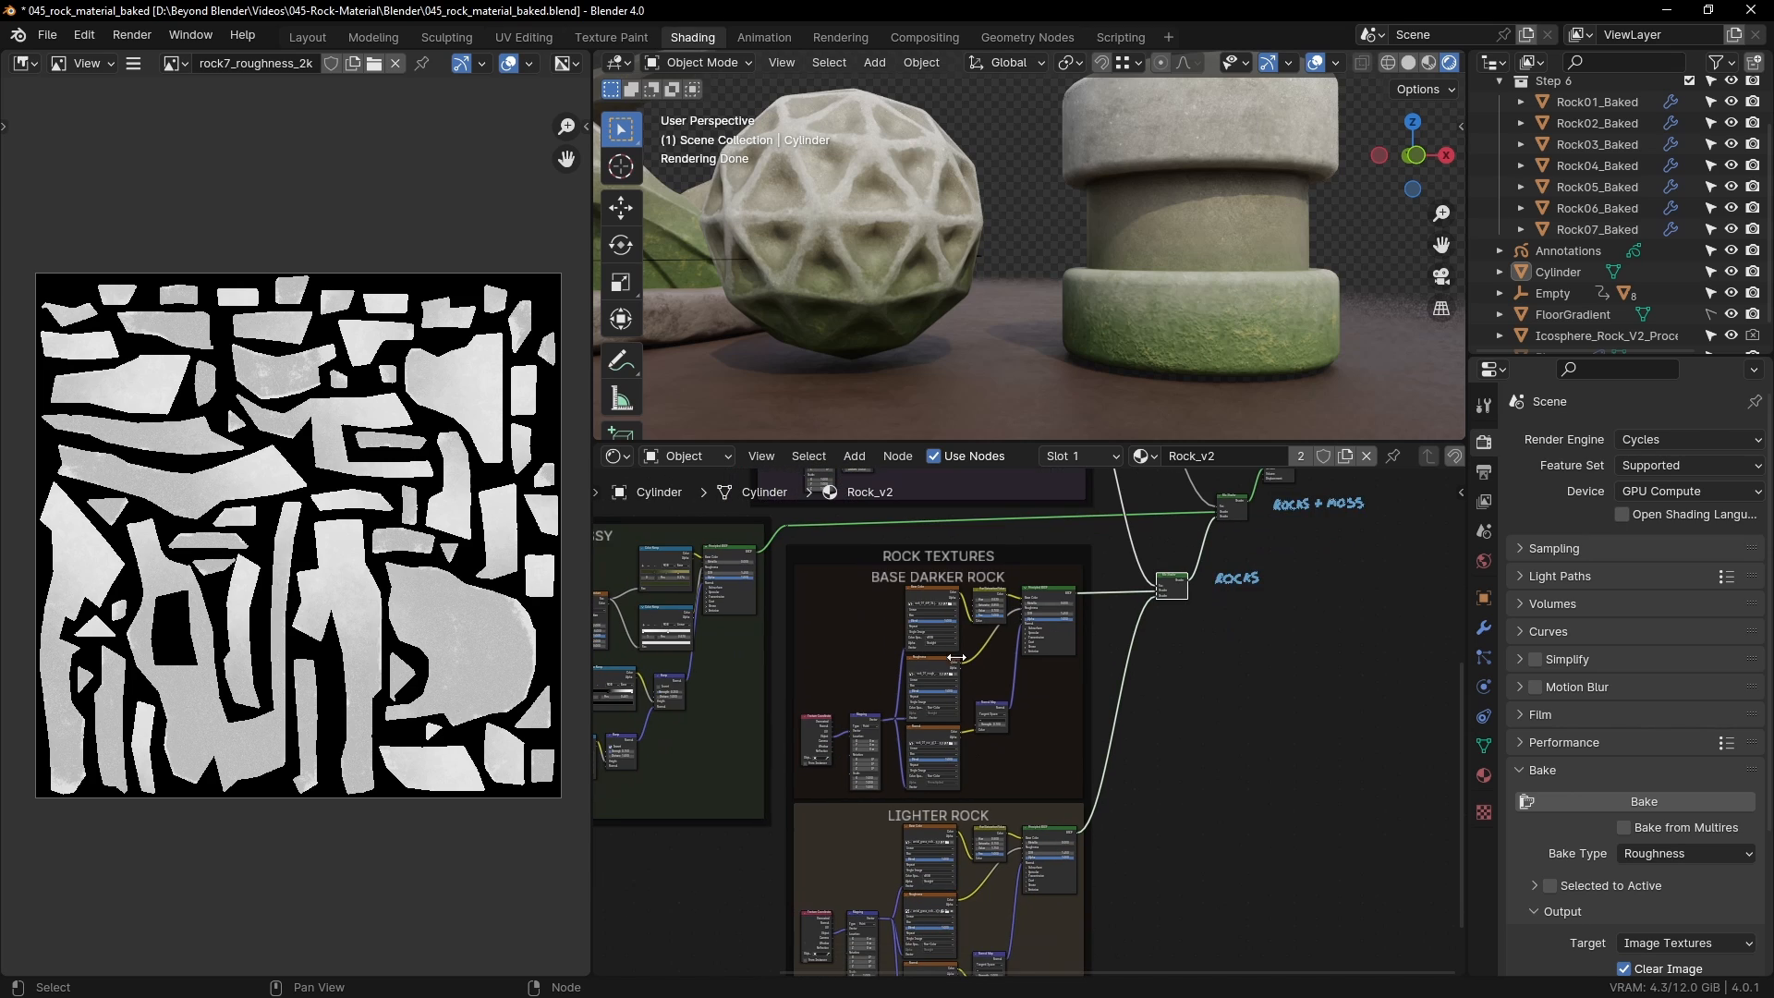
middle_click_drag(1288, 641, 1262, 813)
middle_click_drag(1127, 588, 1133, 802)
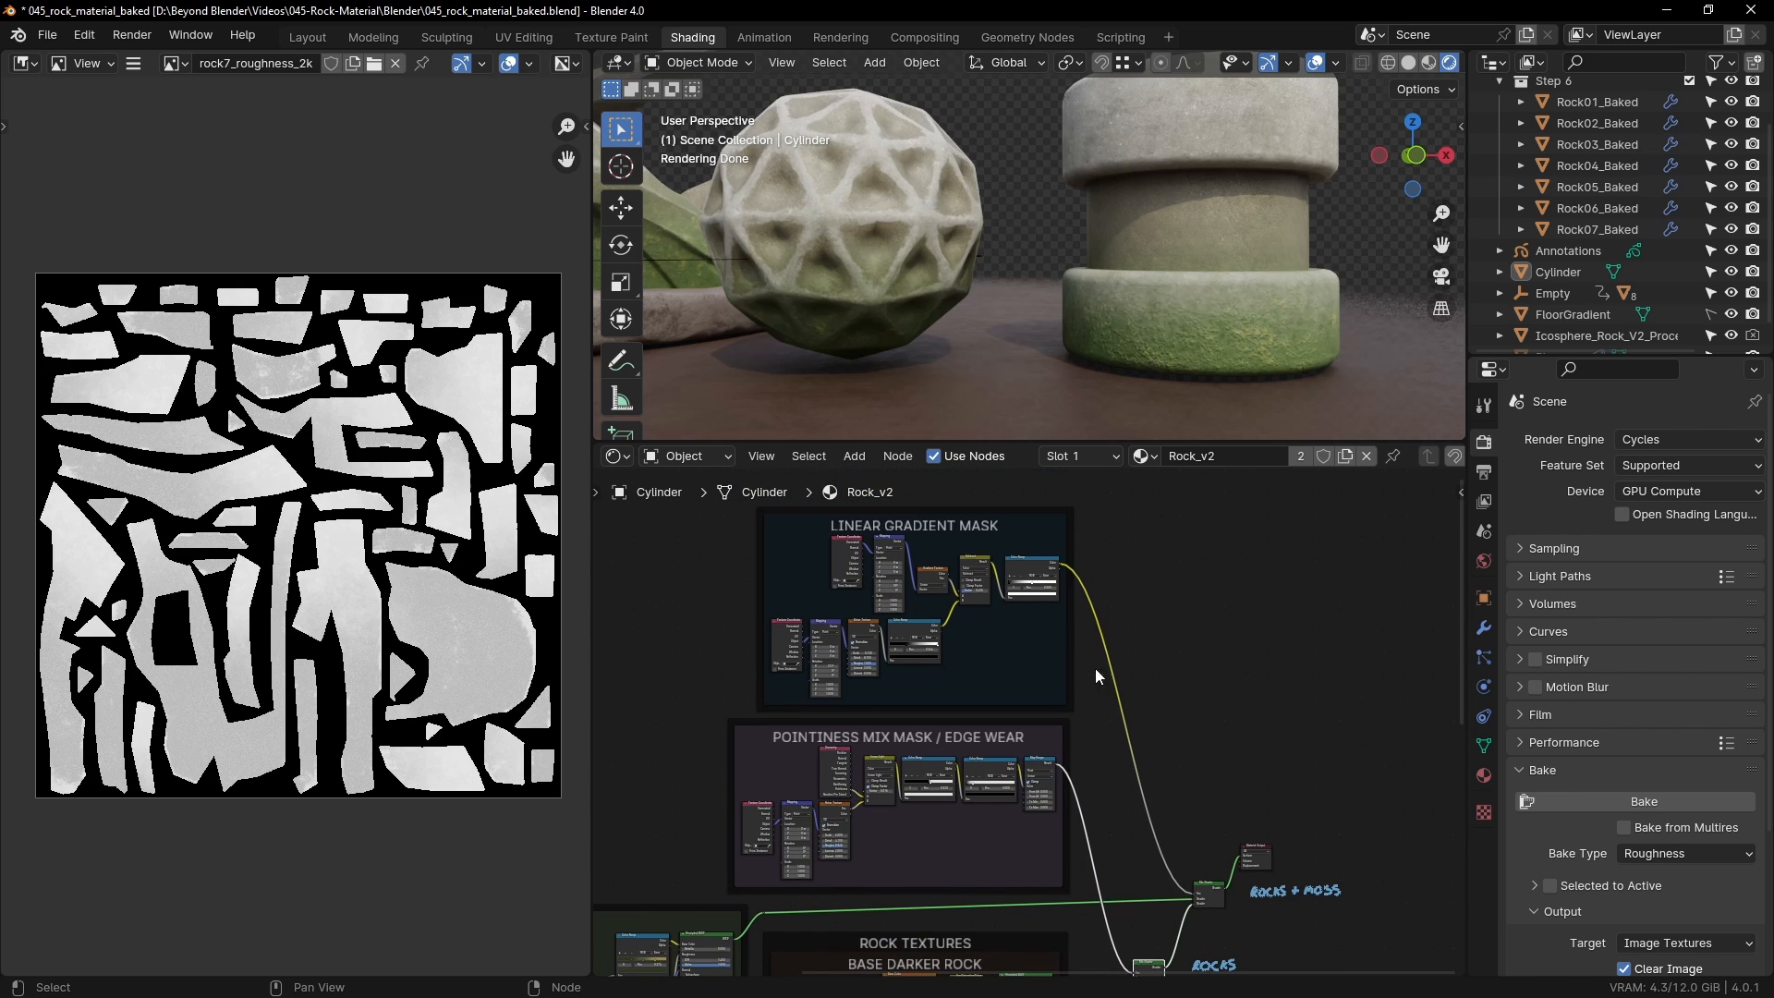
middle_click_drag(1244, 688, 1122, 581)
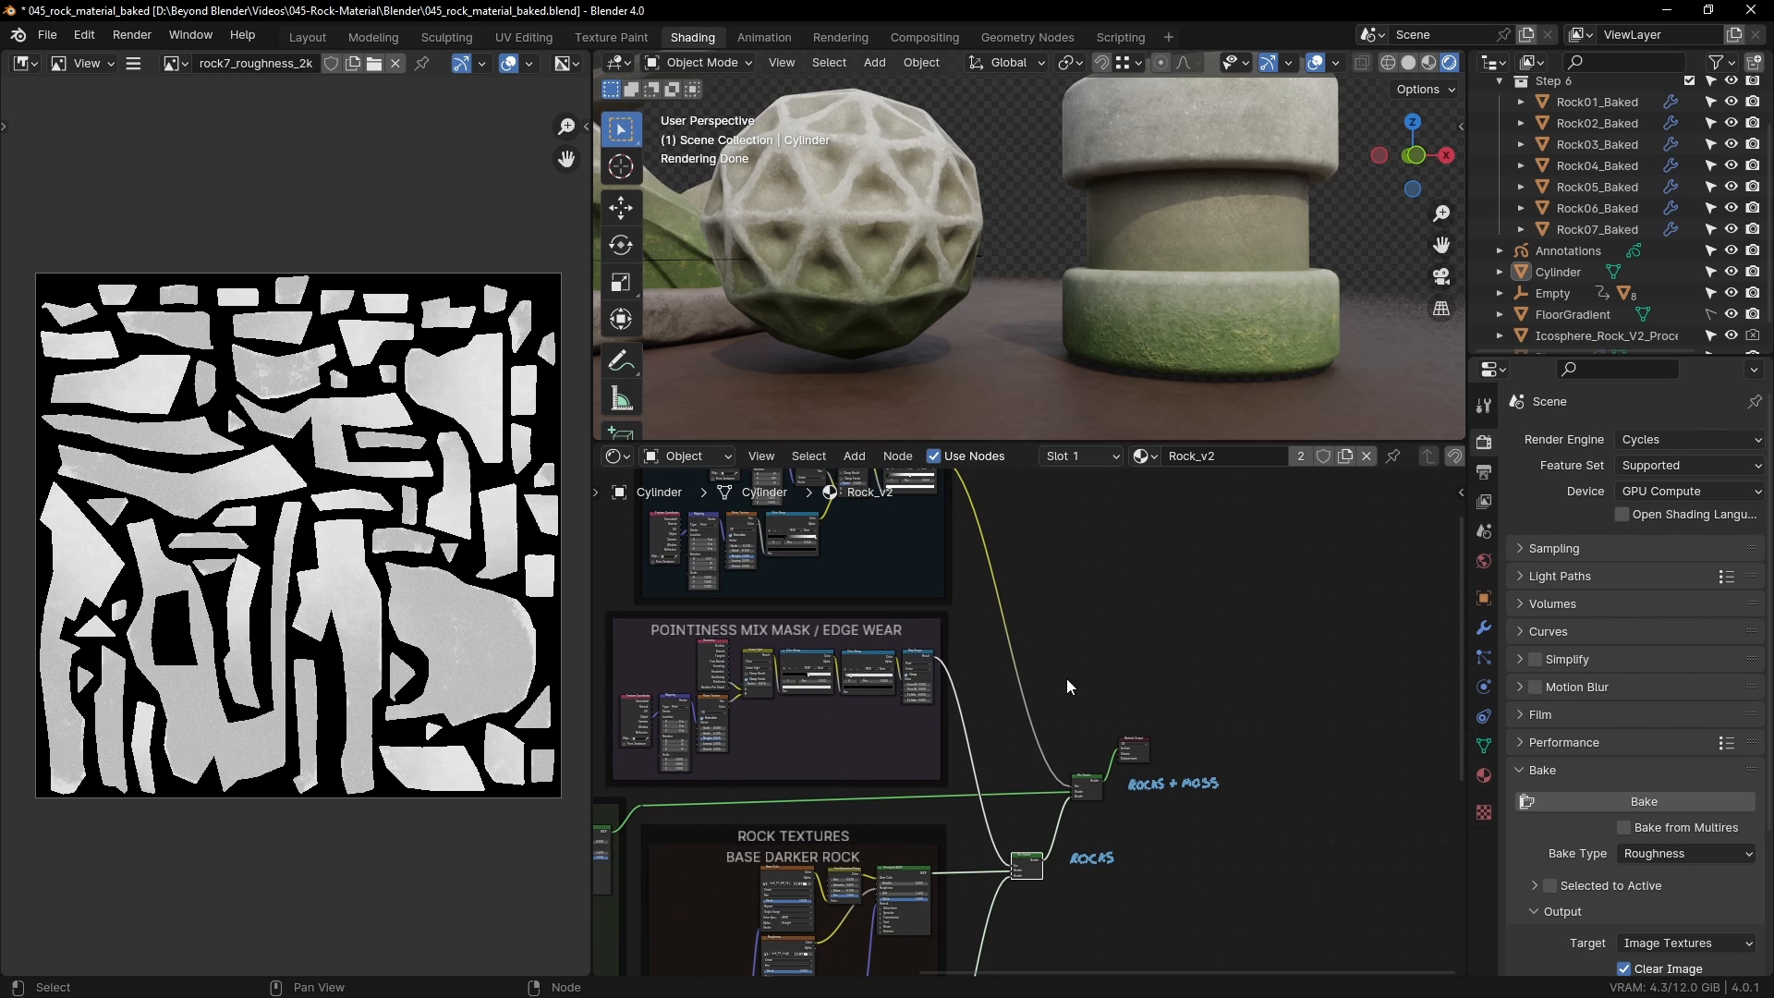
mouse_move(913, 219)
middle_mouse_down()
mouse_move(869, 219)
mouse_move(908, 246)
middle_mouse_up()
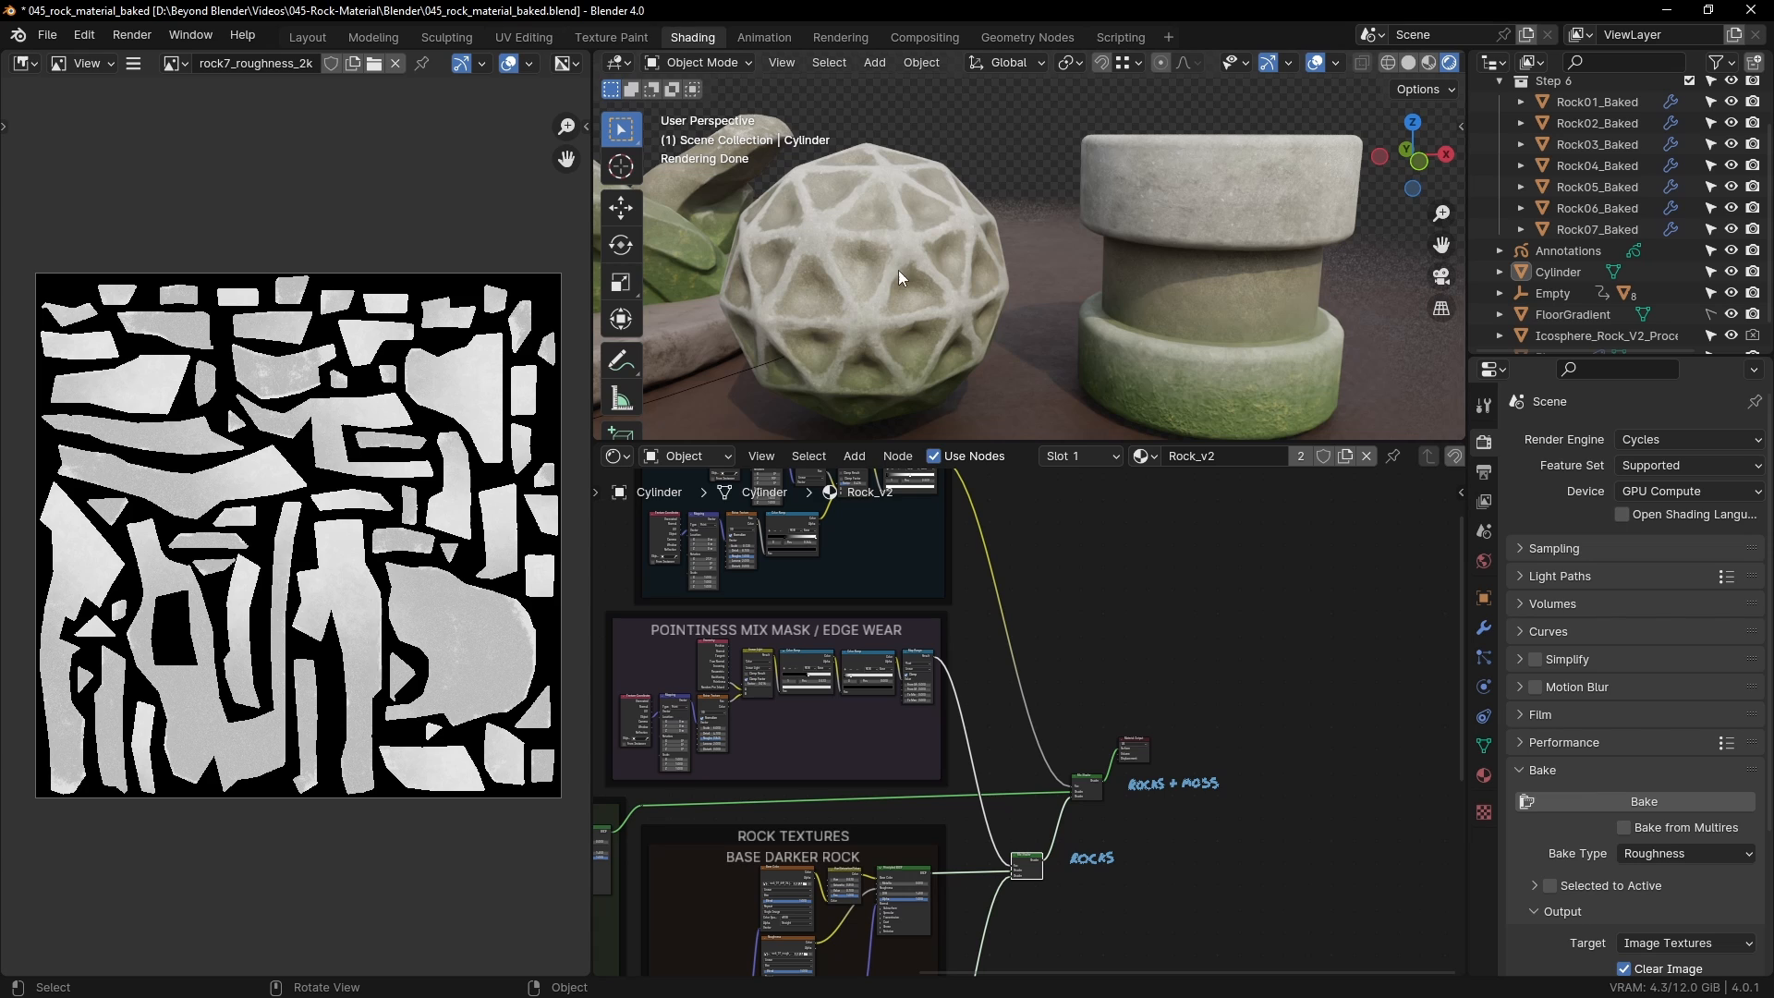
mouse_move(1201, 244)
middle_mouse_down()
mouse_move(1177, 286)
mouse_move(1186, 262)
middle_mouse_up()
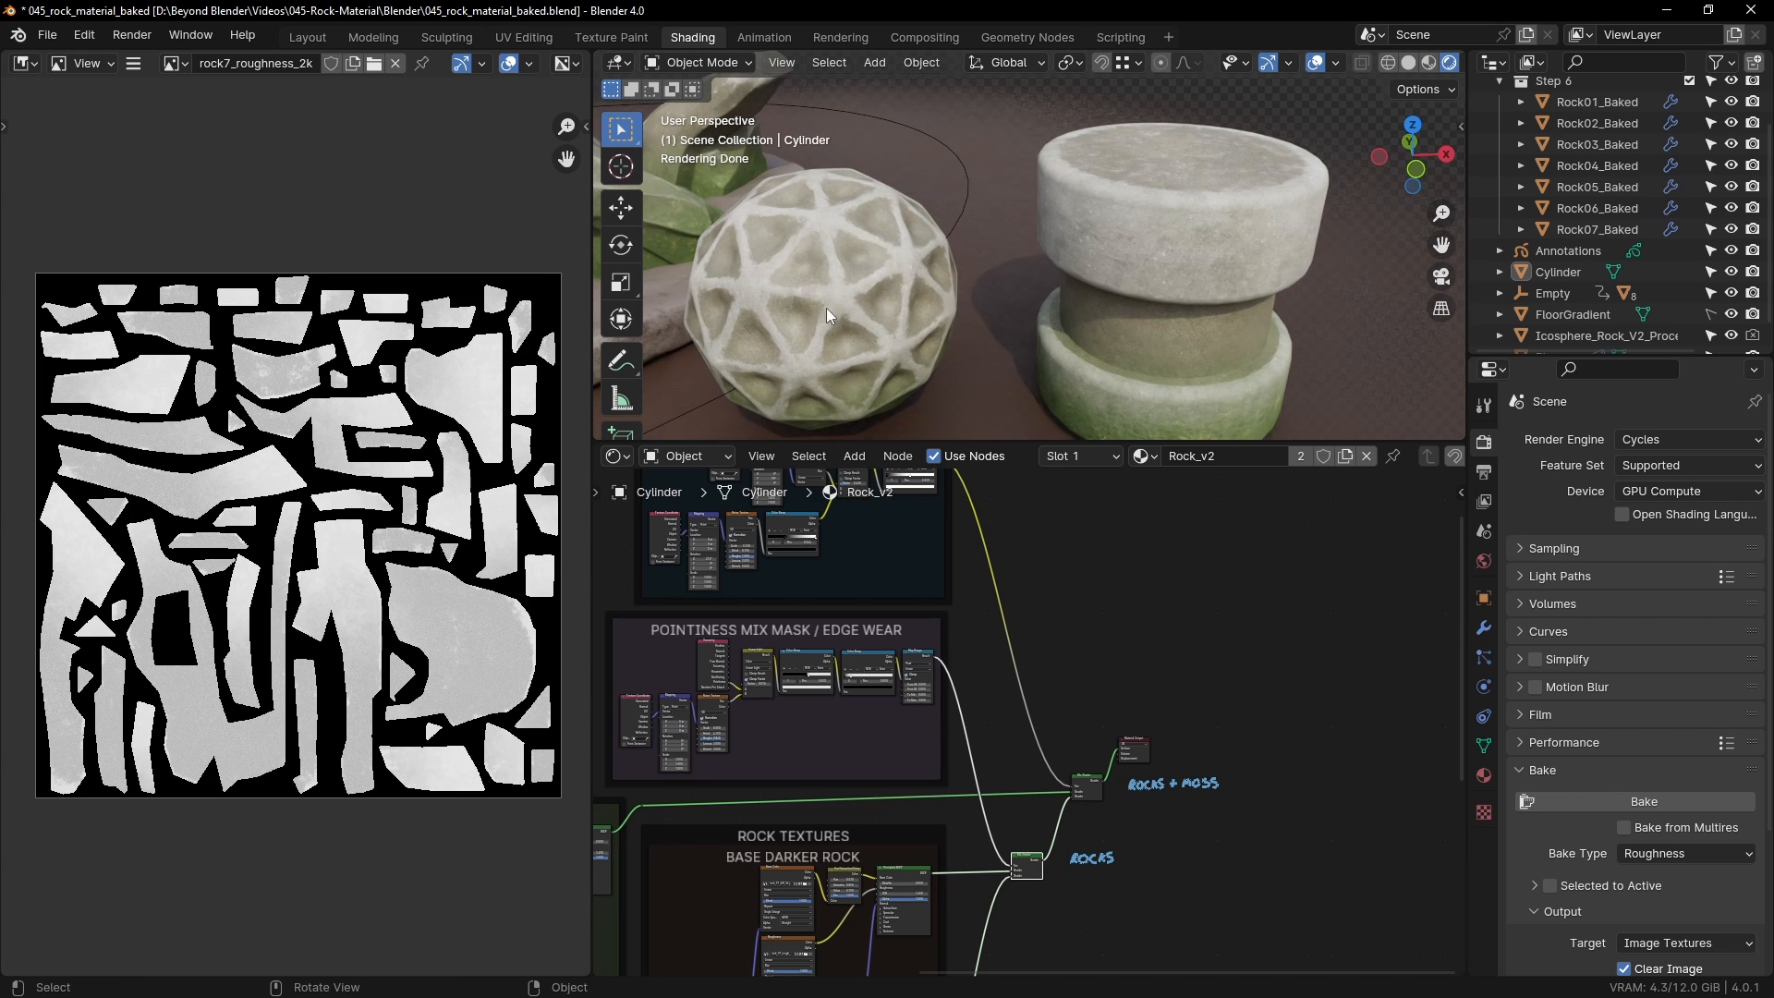
Step: Join the image editor's area into the 3D viewport and shader editor, and enlarge the shader editor vertically
right_click(591, 234)
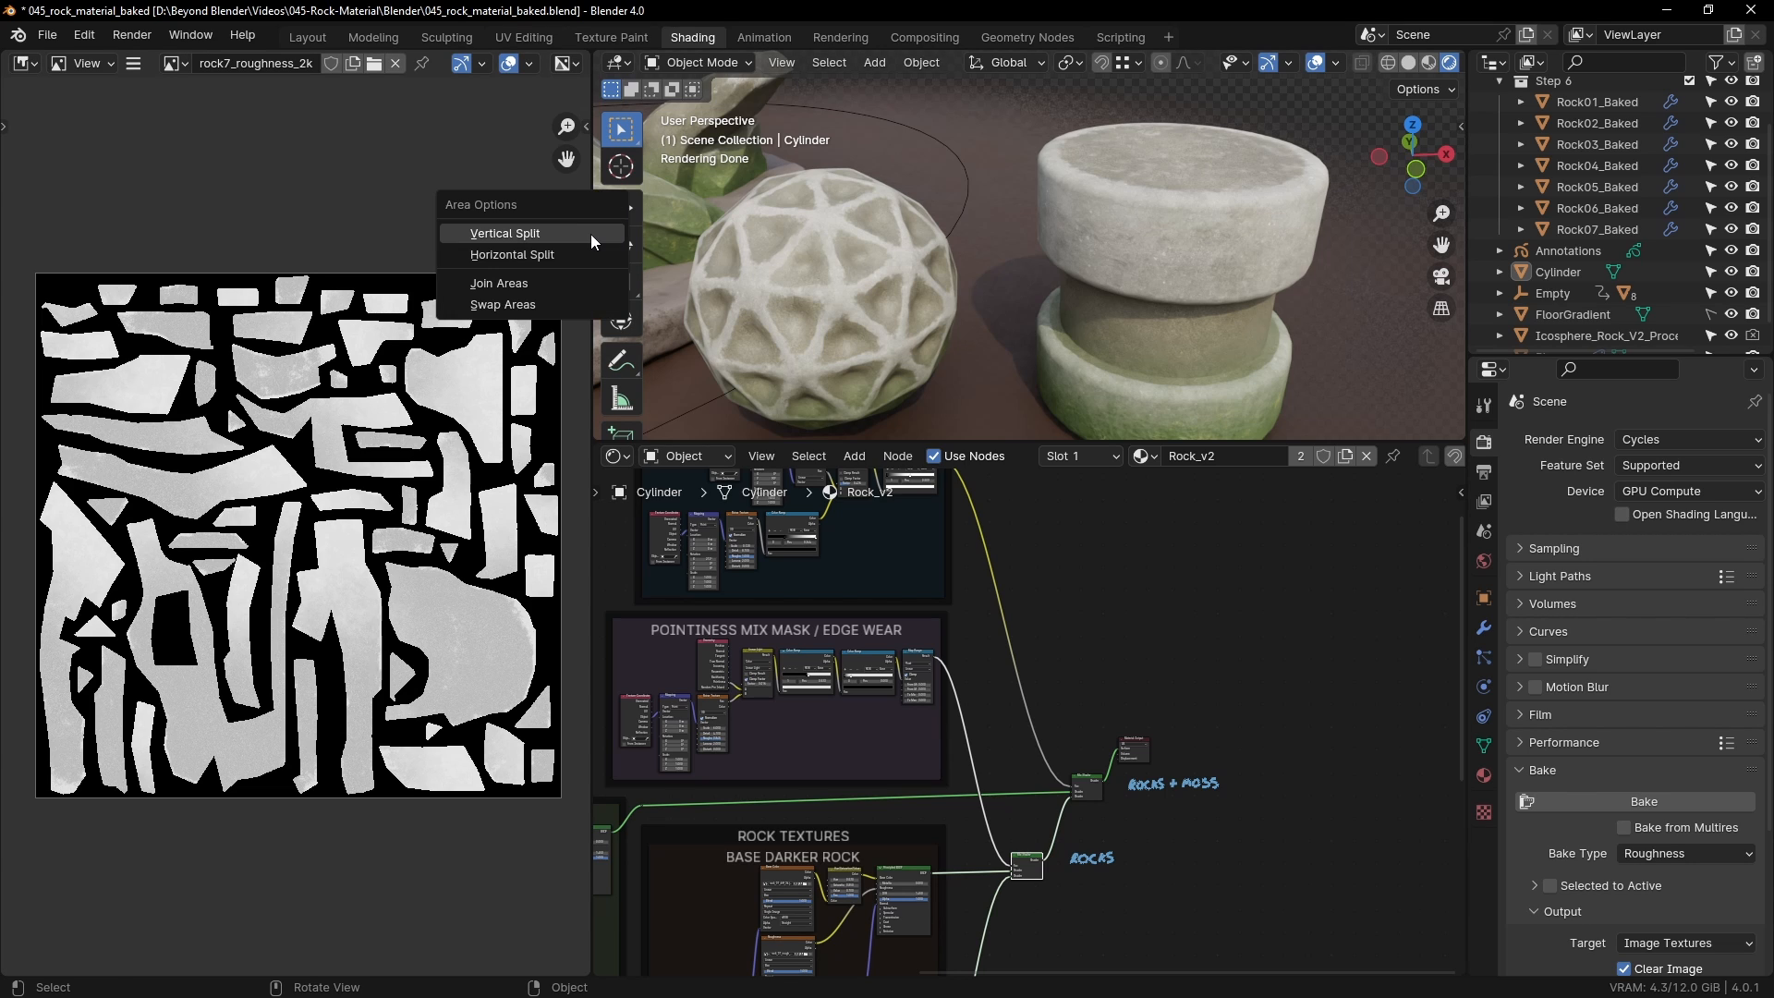
left_click(502, 283)
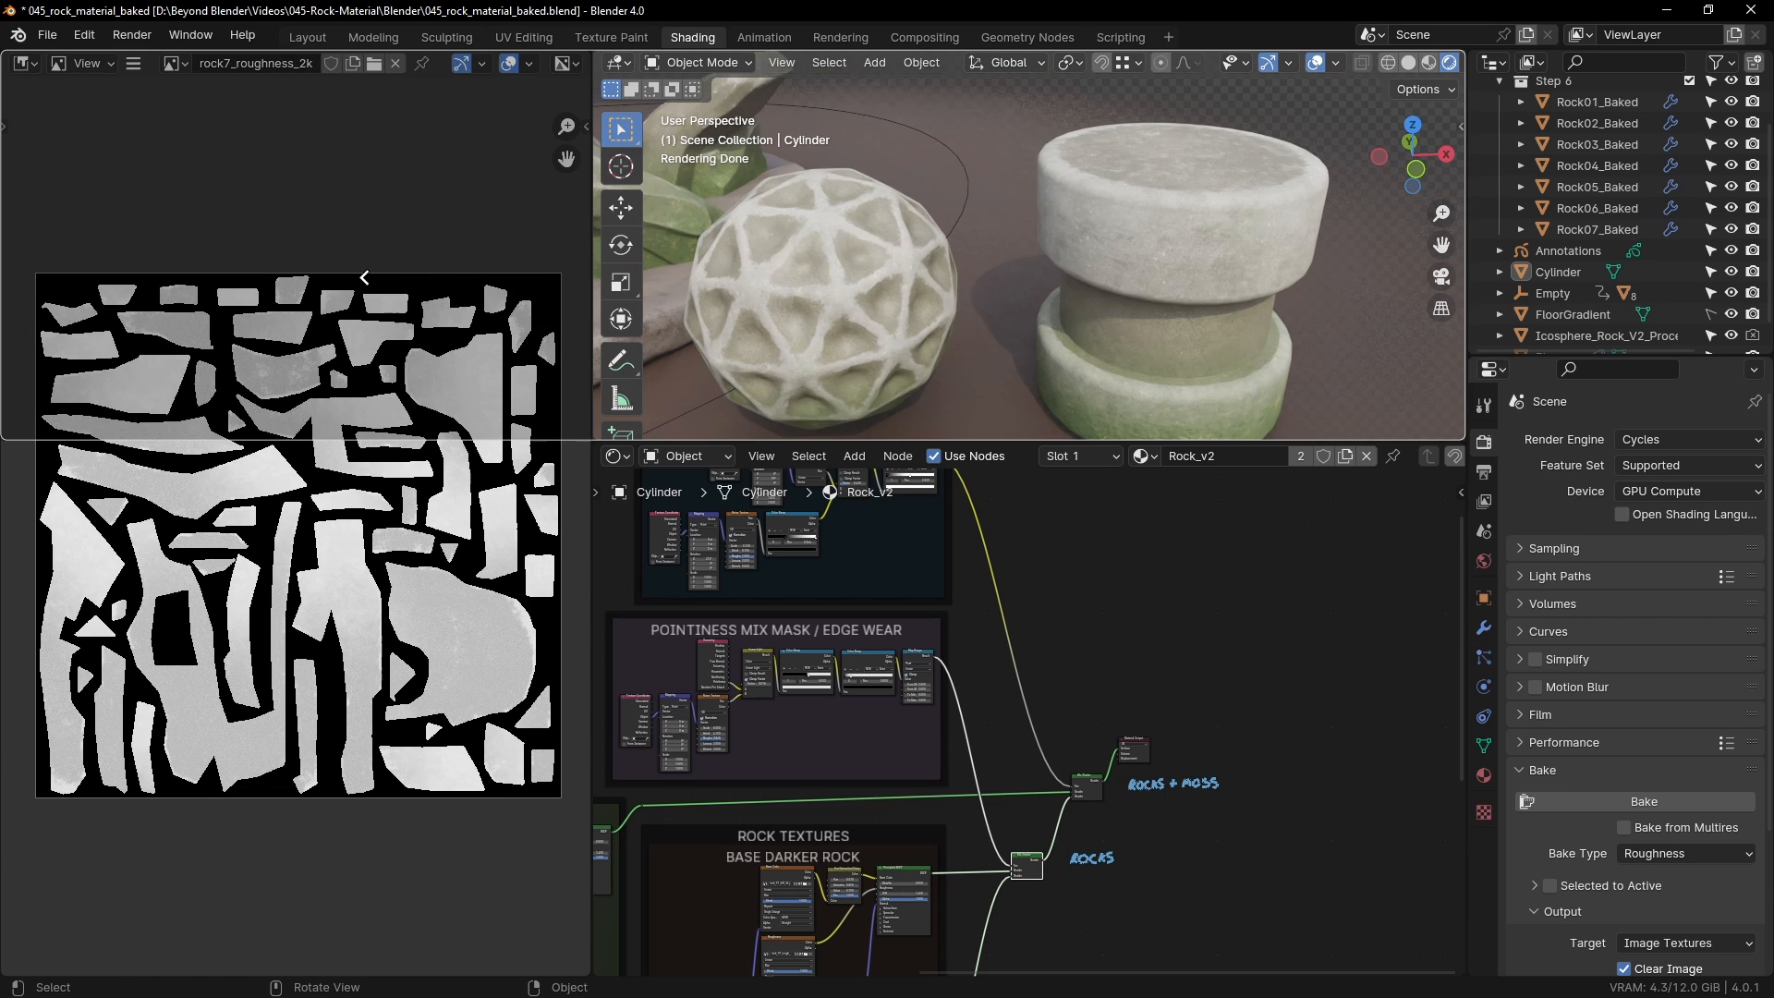
left_click(351, 276)
right_click(590, 551)
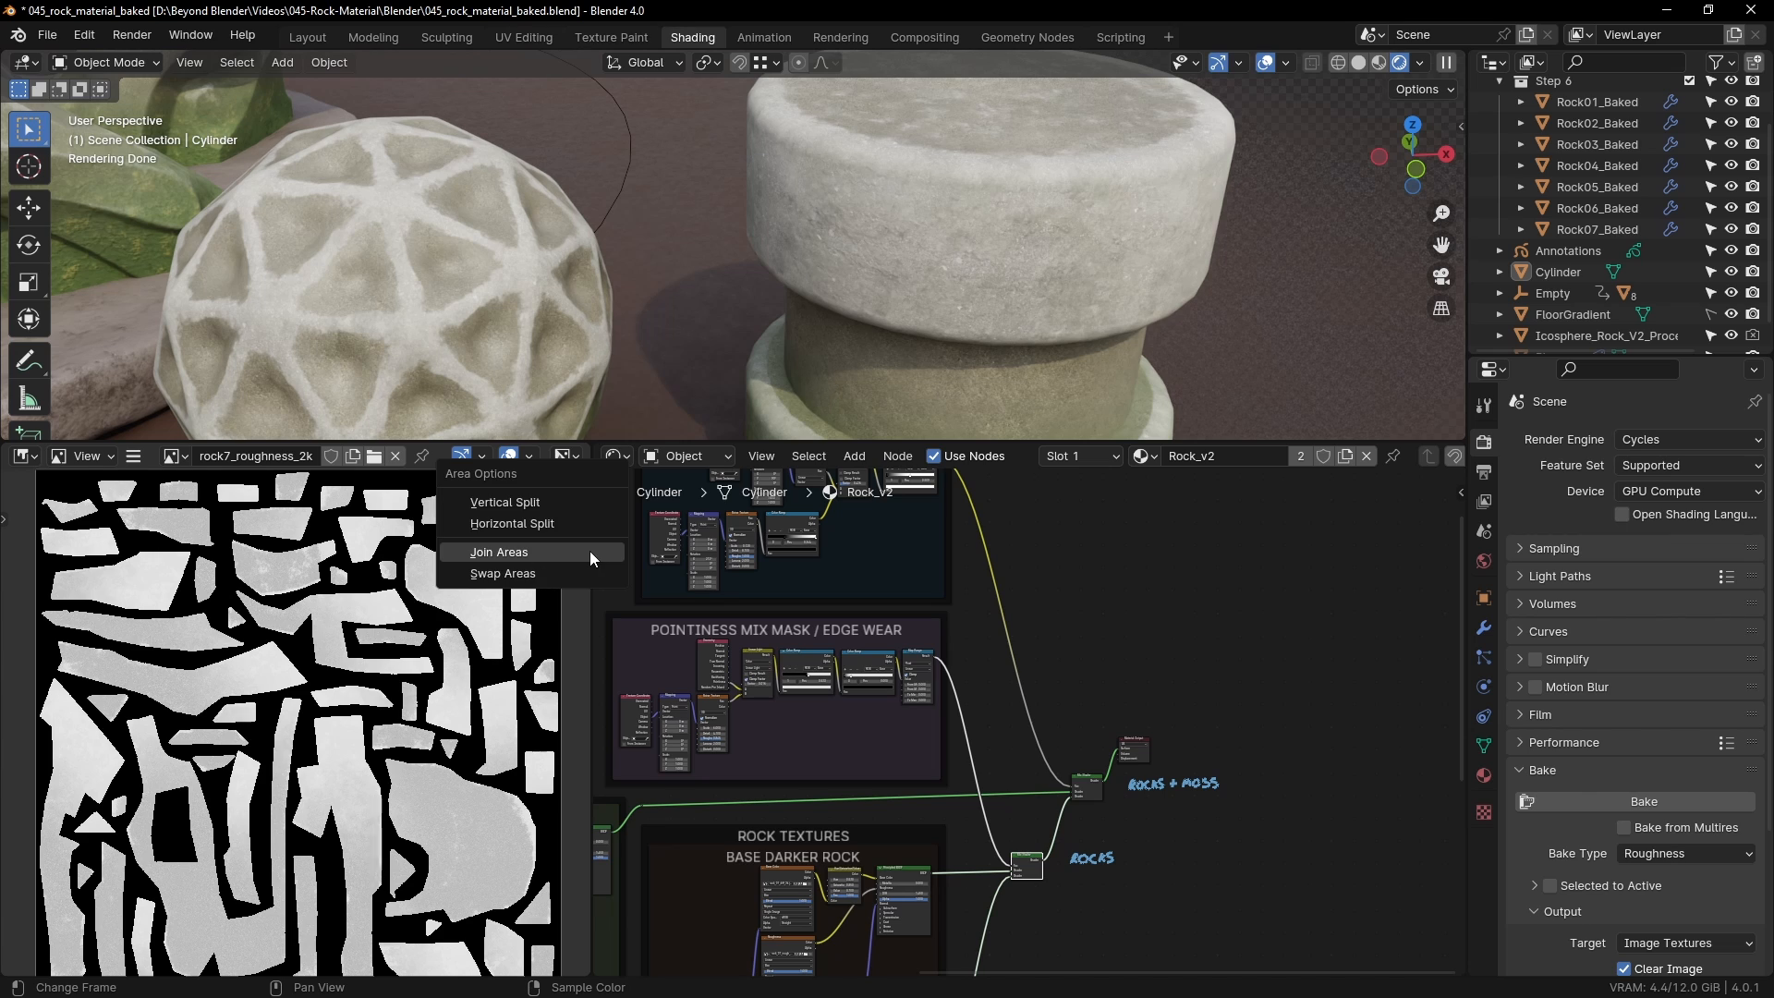
left_click(590, 552)
left_click(375, 572)
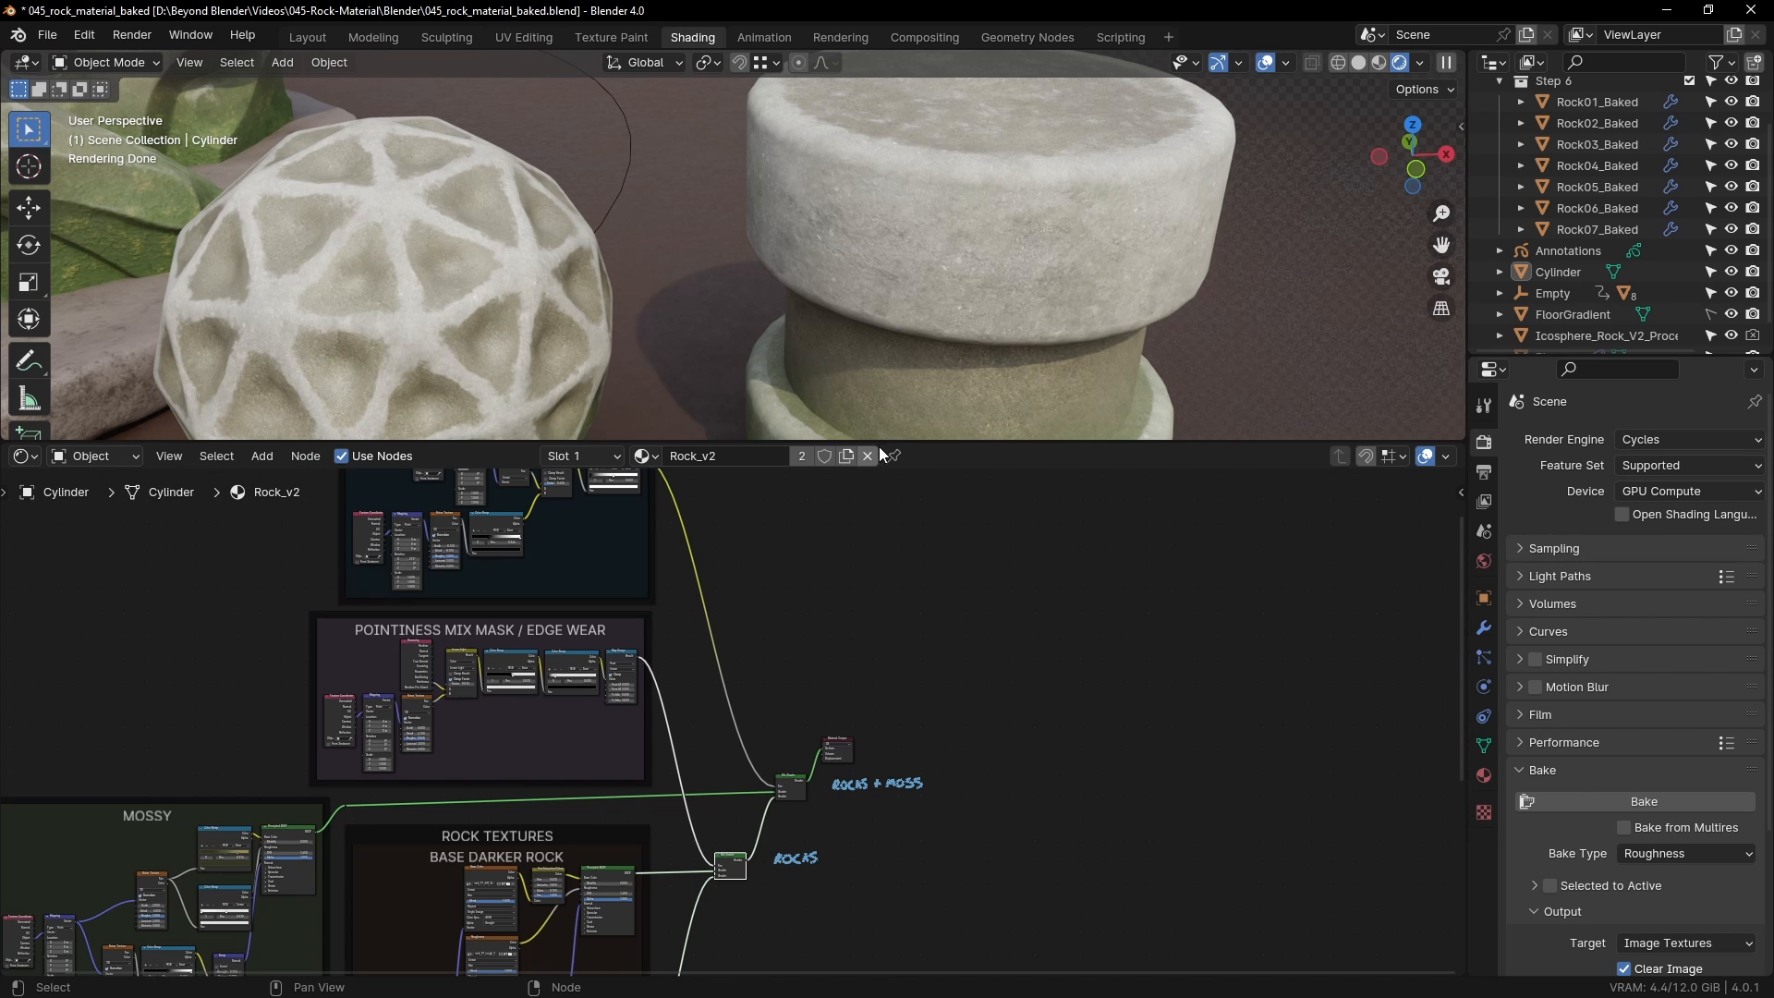
left_click_drag(879, 446, 886, 272)
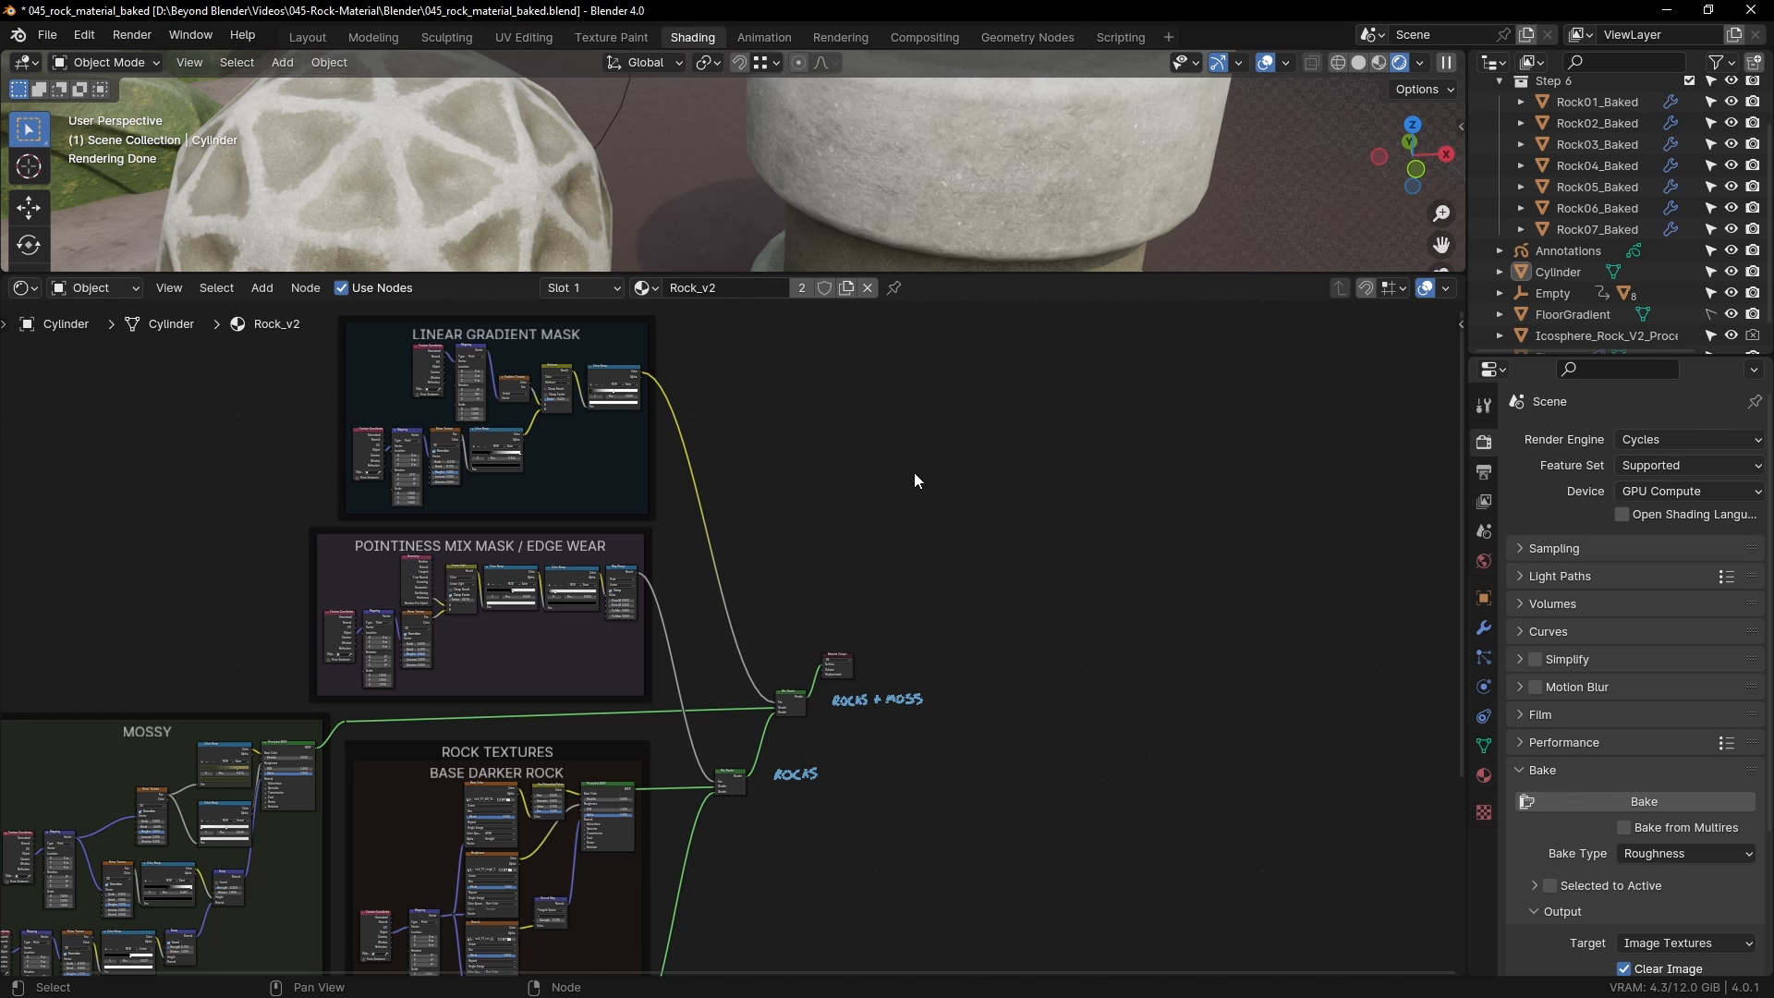
Step: Examine the Base Darker Rock frame's nodes with the shader editor maximized, and restore the normal layout
key("ctrl+space")
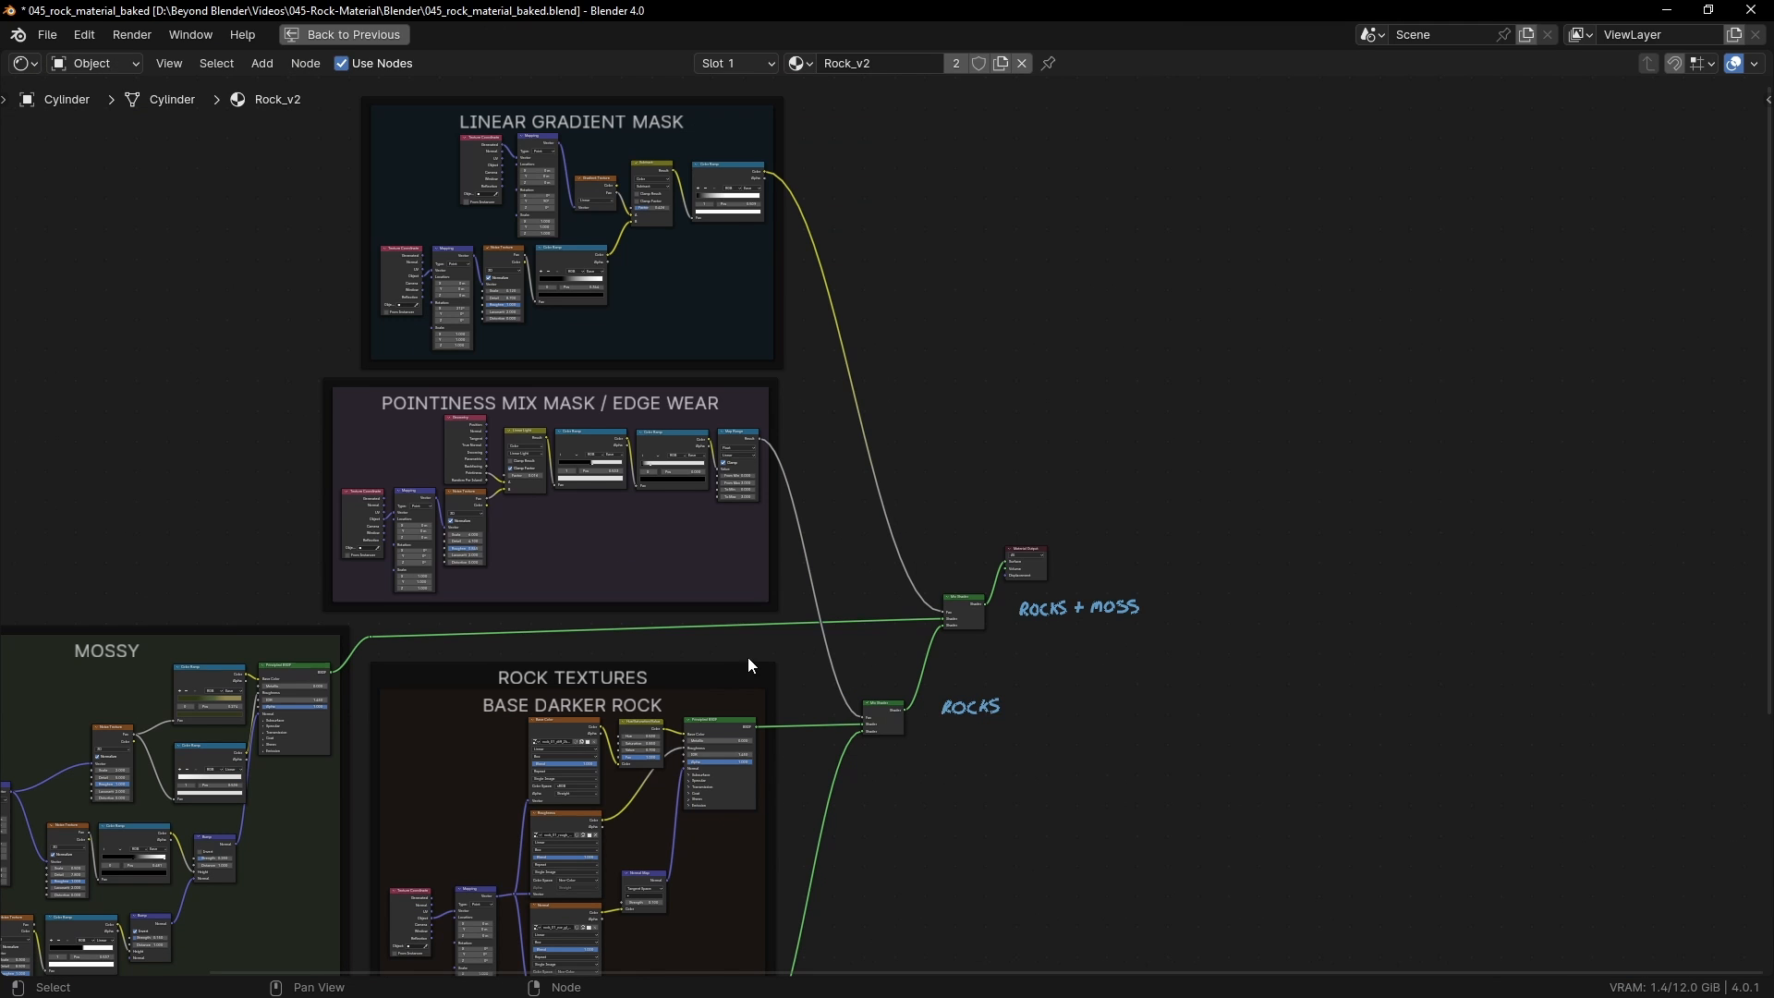
middle_click_drag(749, 662, 1041, 357)
scroll(1043, 478, "up", 3)
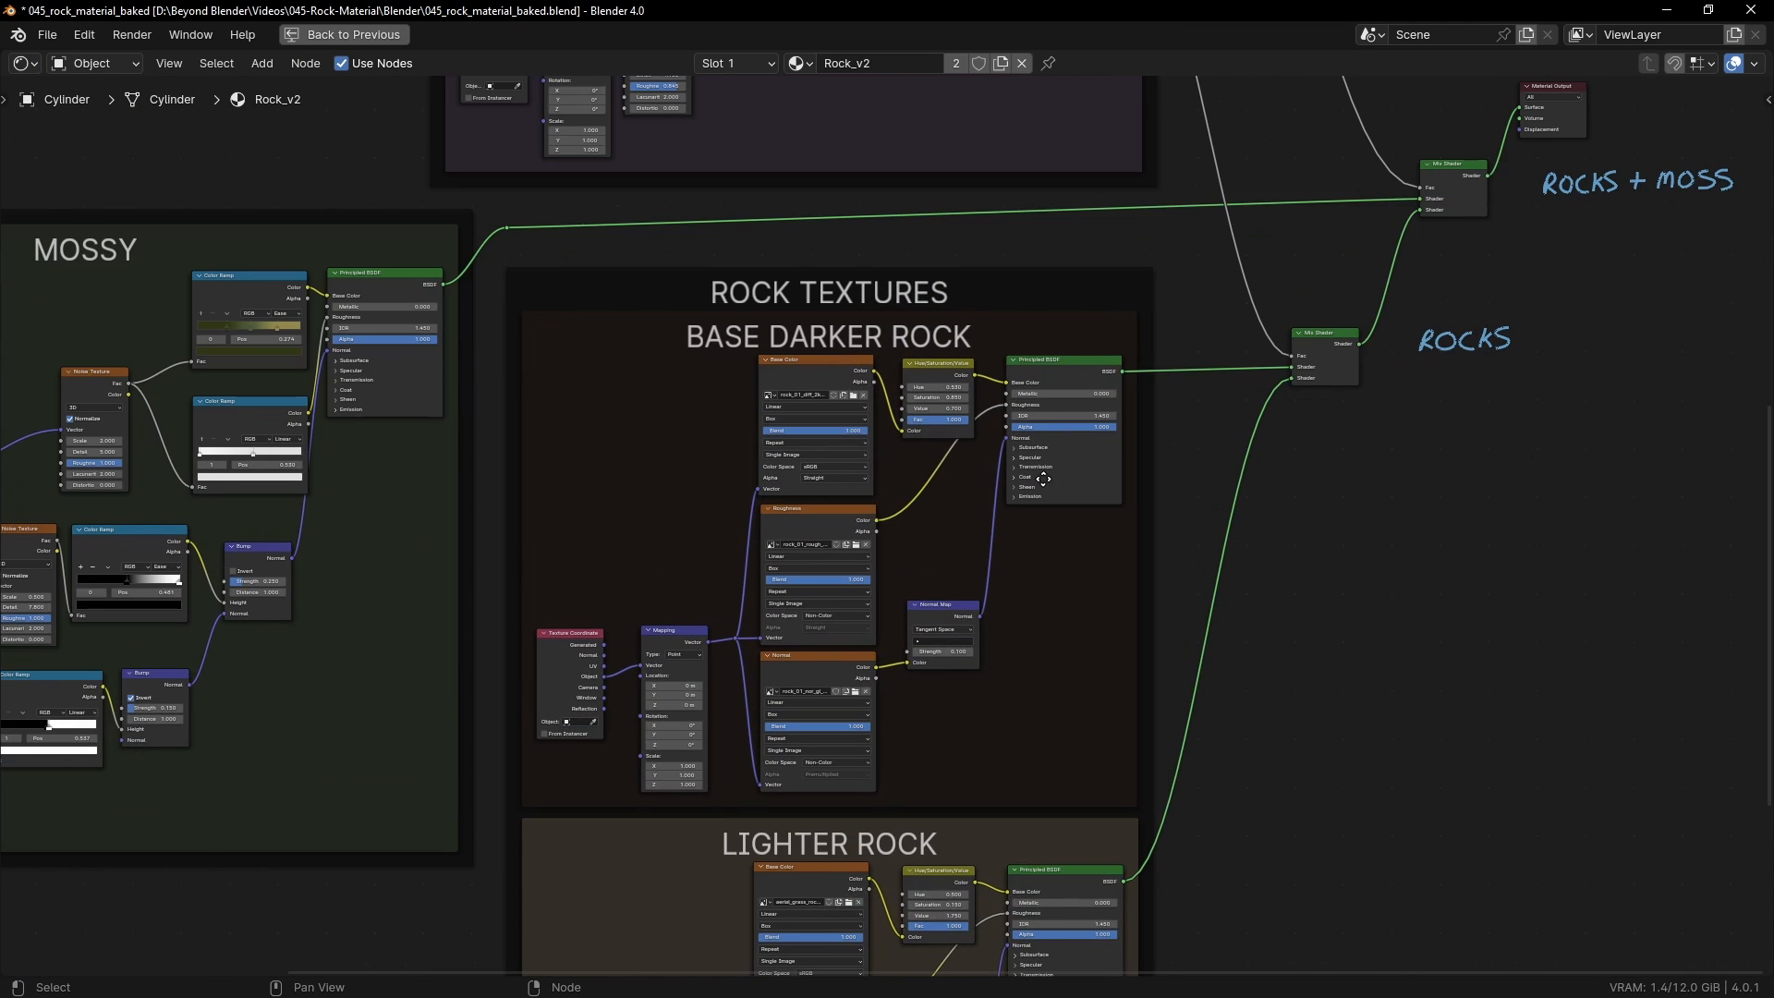
scroll(1042, 479, "up", 1)
middle_click_drag(1082, 476, 1137, 413, "shift")
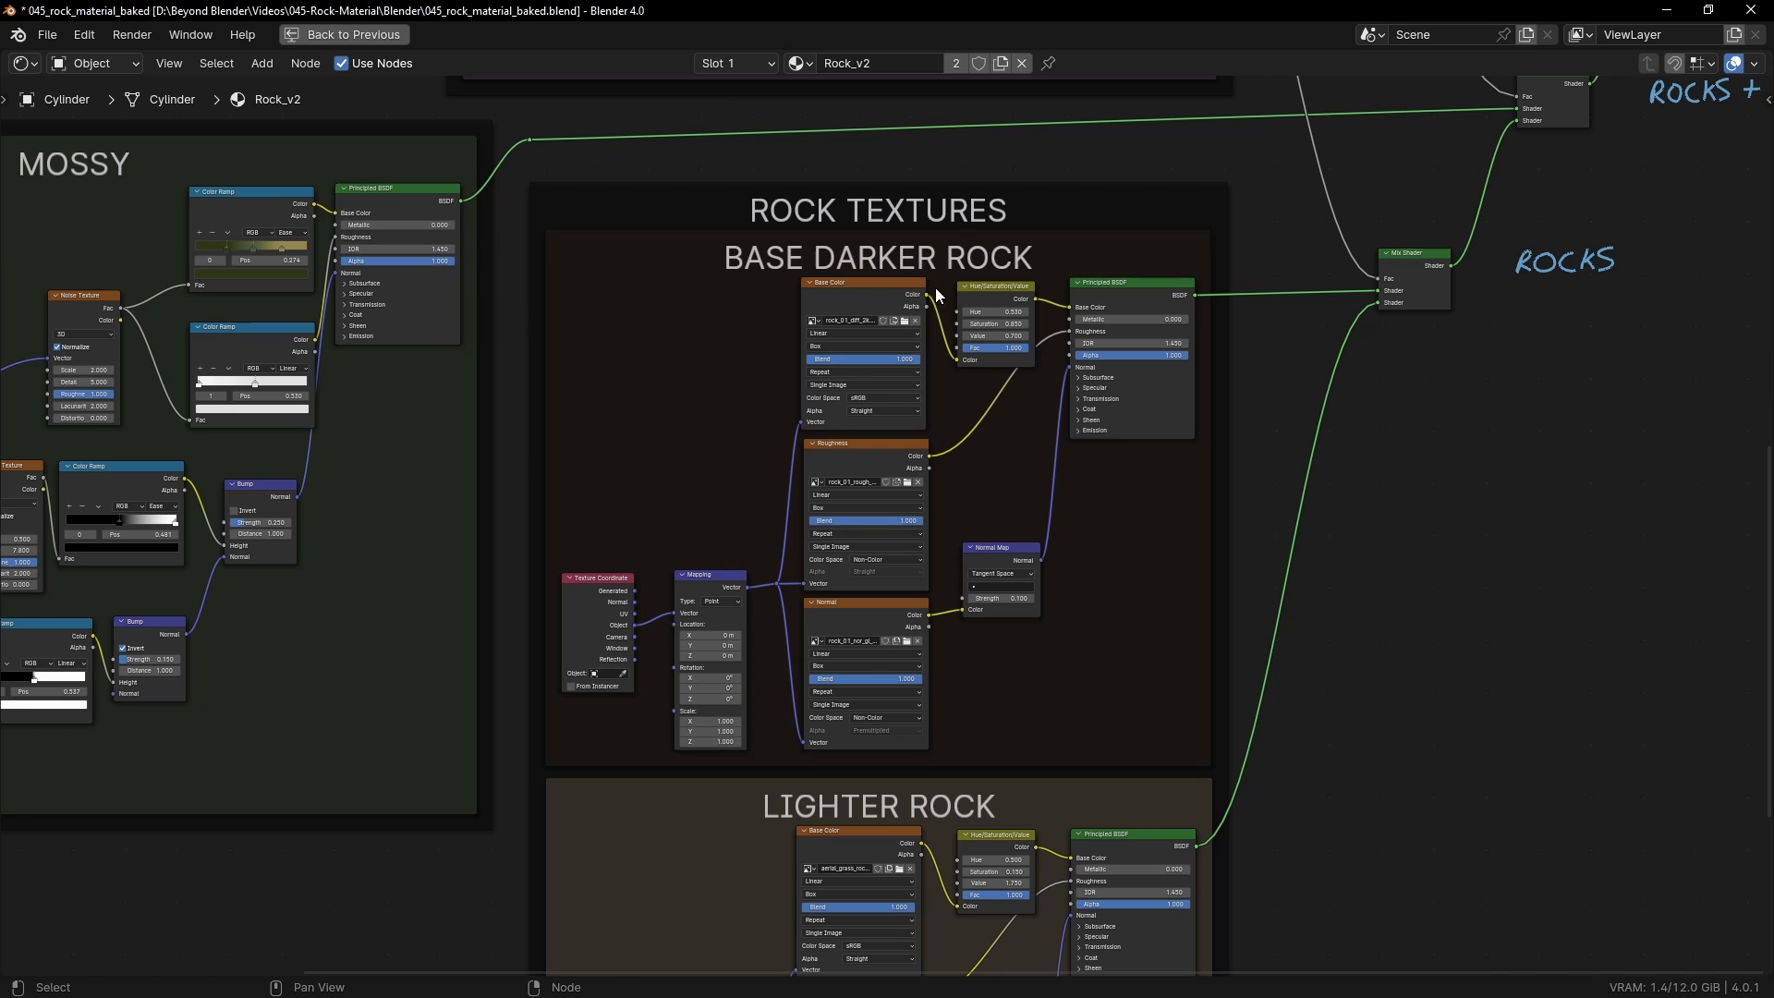
middle_click_drag(1025, 387, 1002, 357, "shift")
scroll(961, 342, "up", 1)
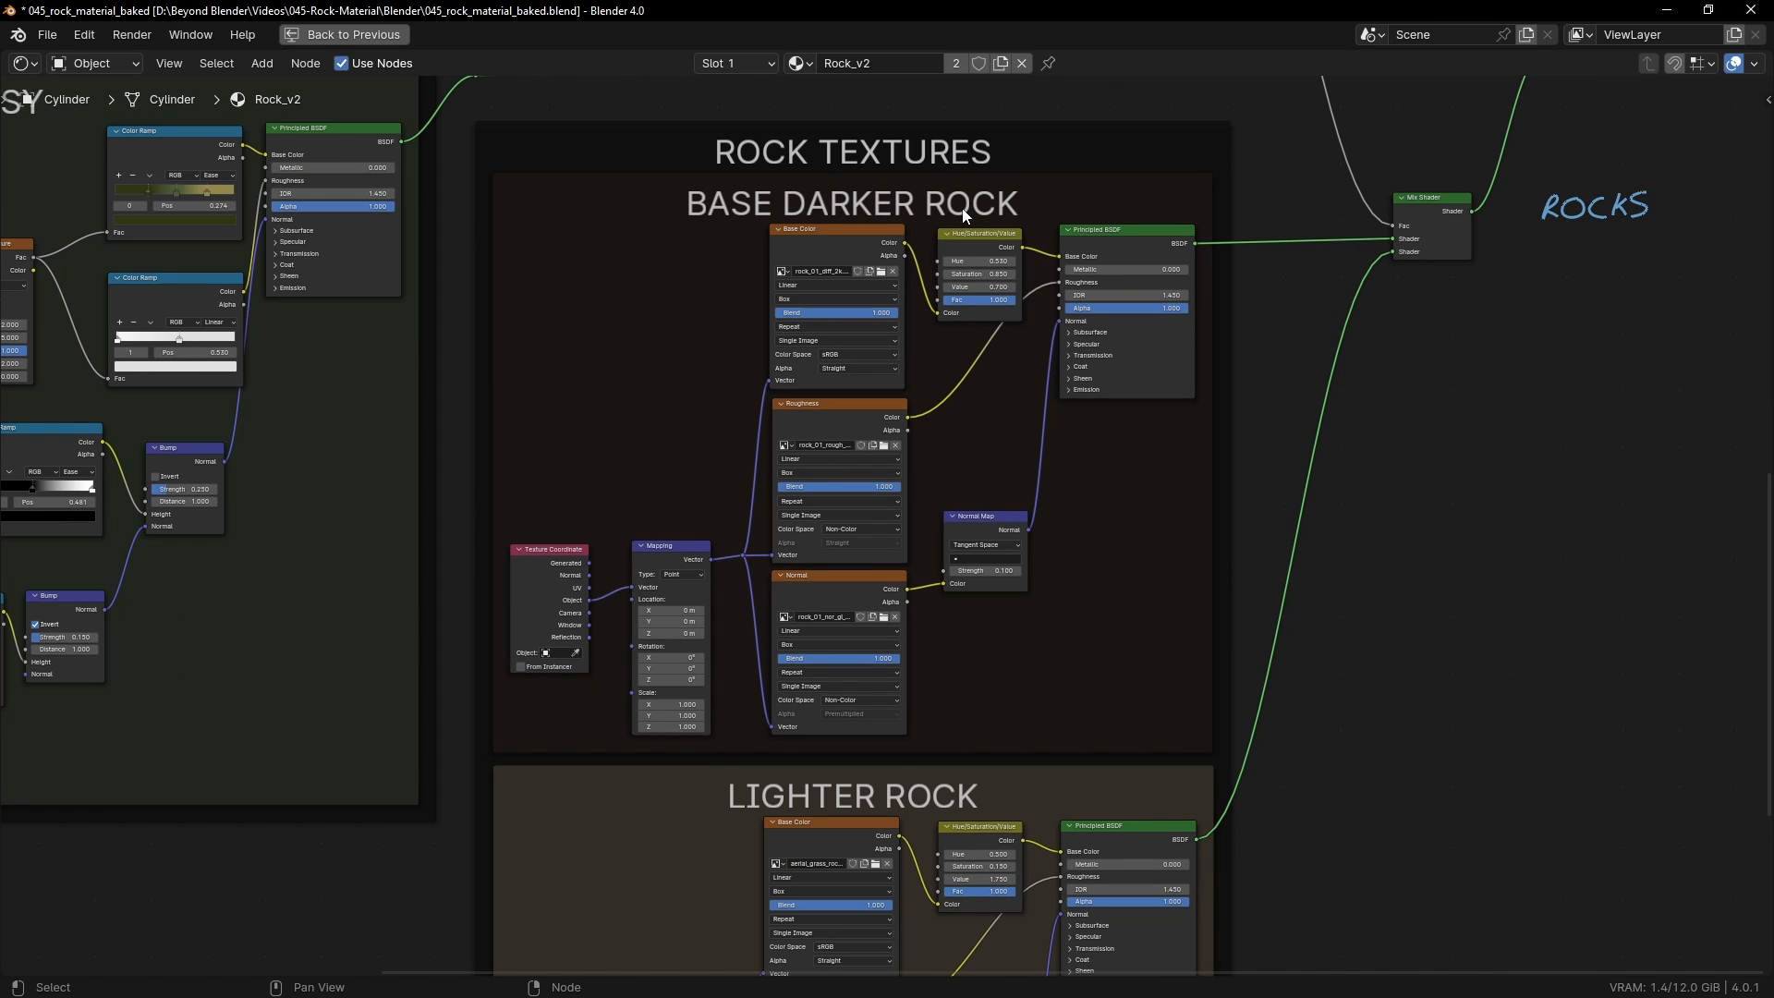
middle_click_drag(1078, 508, 1014, 535)
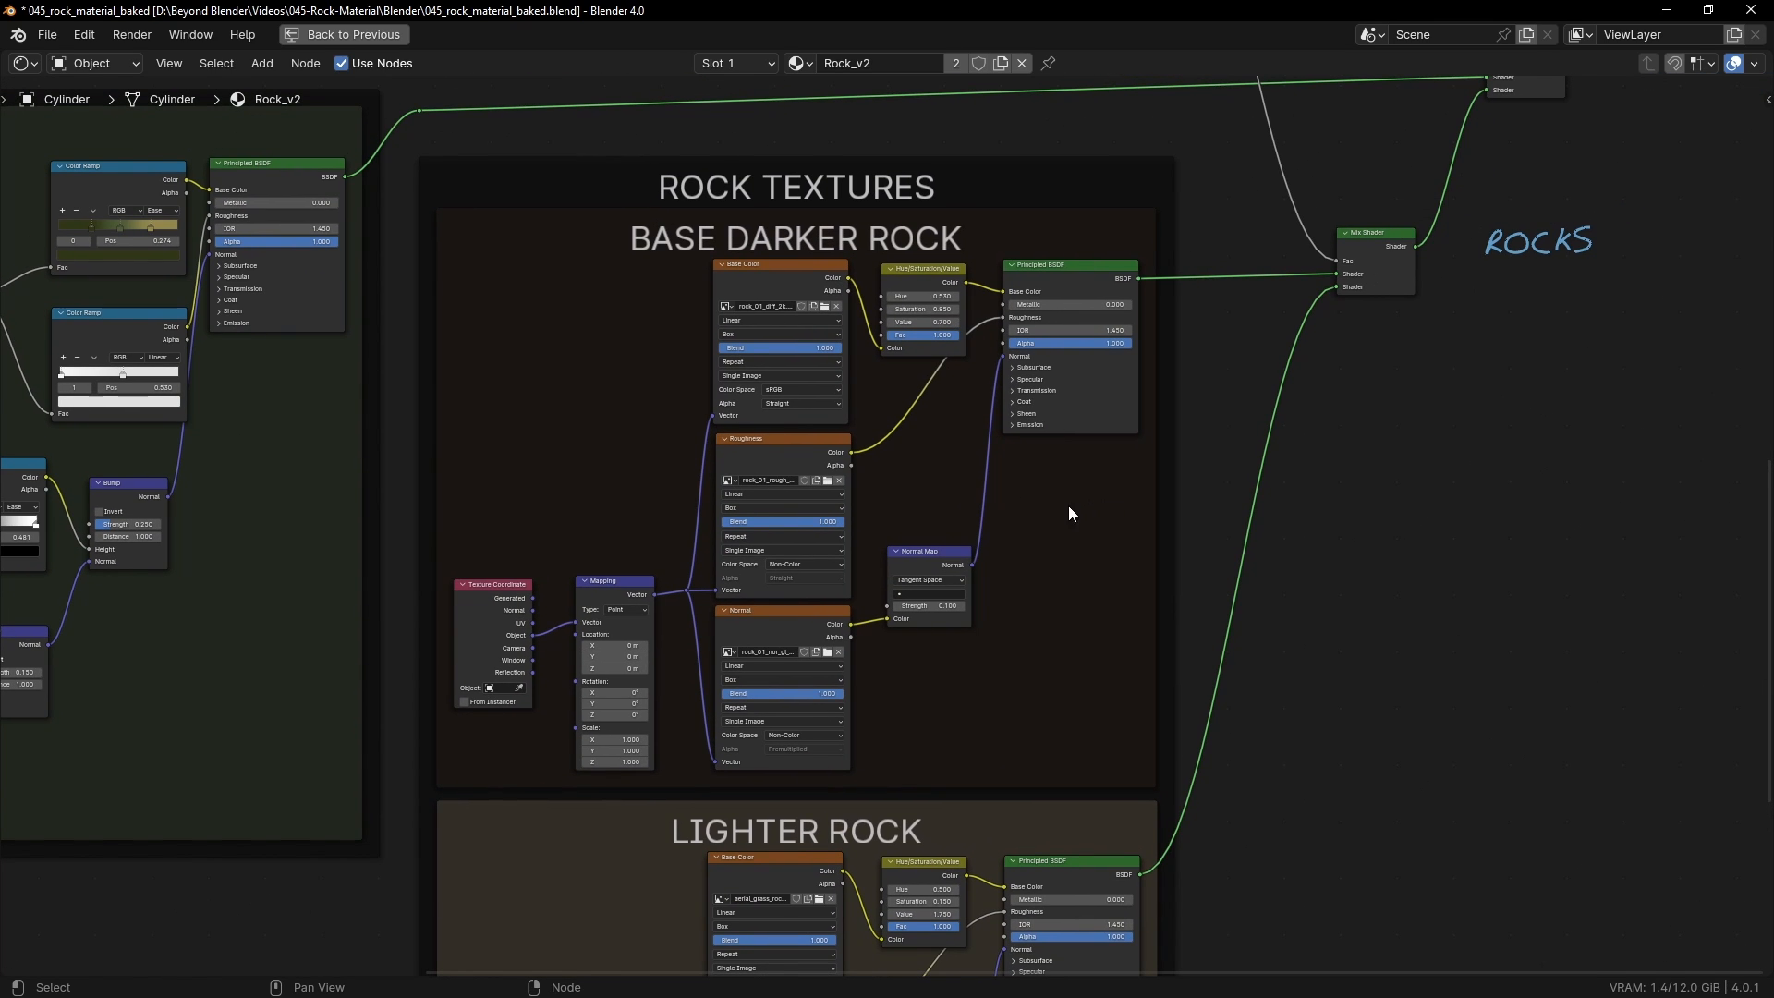
key("ctrl+space")
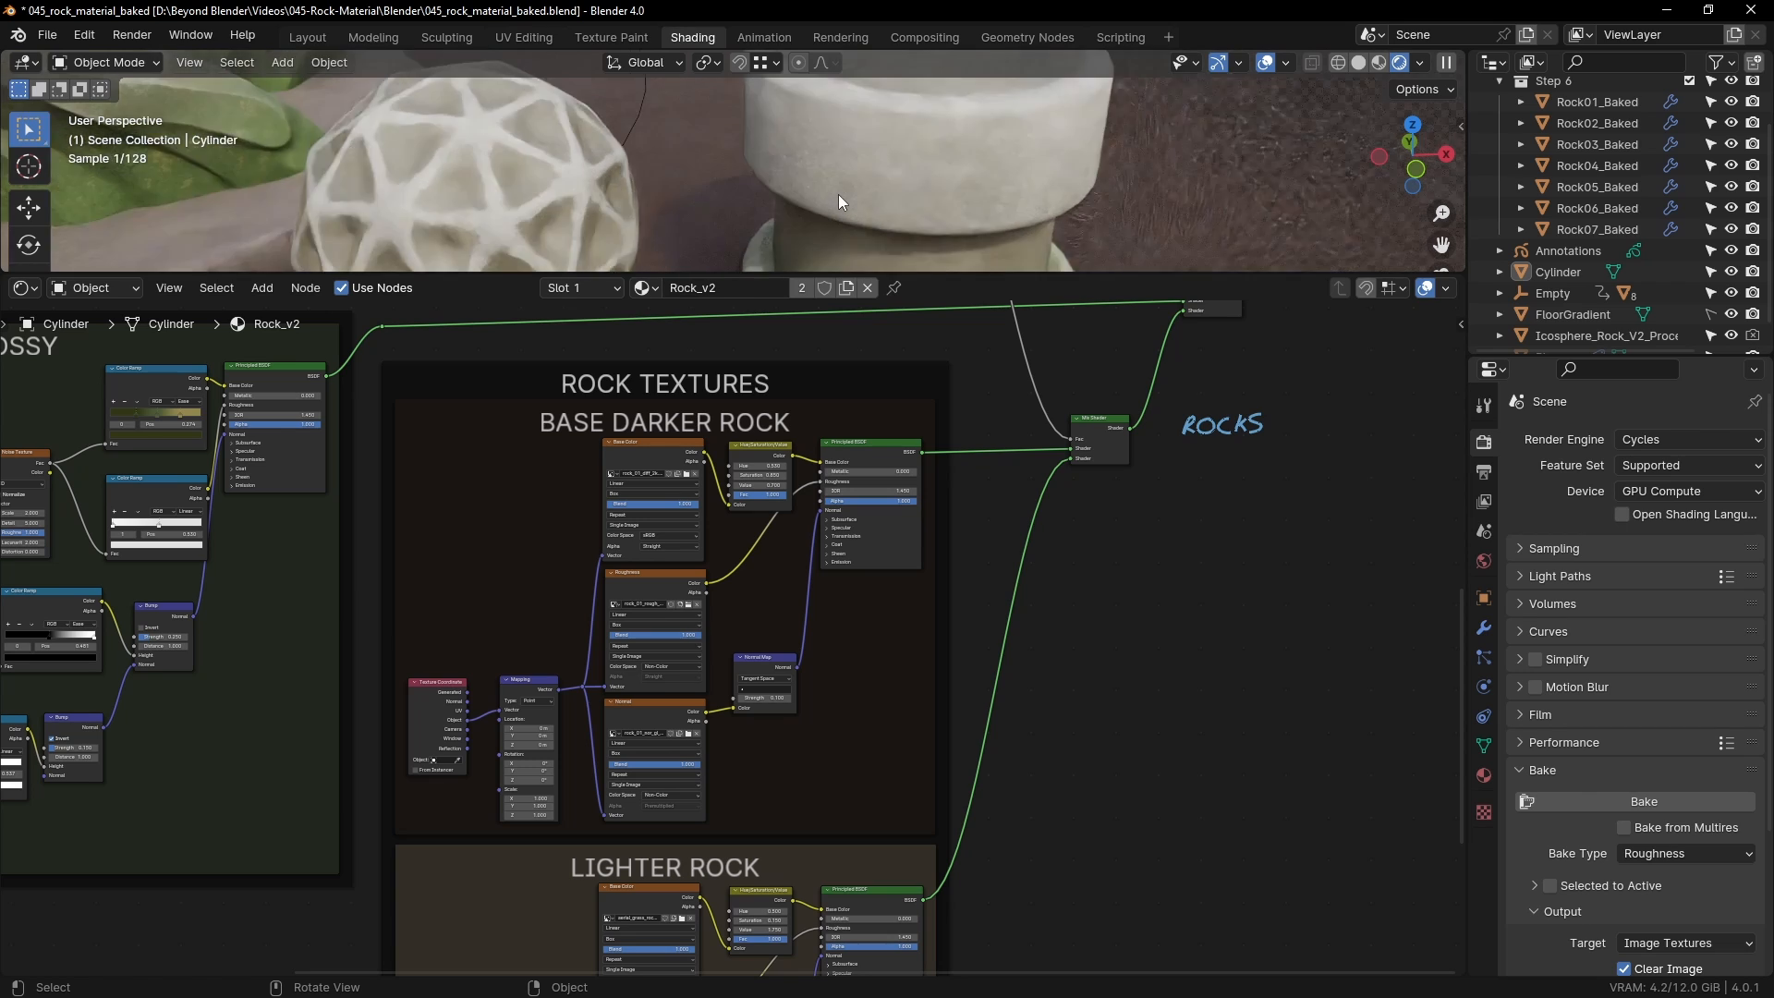
Step: Isolate the procedural rock icosphere in local view, enlarge the 3D viewport and frame the icosphere in it
scroll(837, 197, "down", 3)
left_click(549, 207)
middle_click_drag(599, 192, 684, 170, "shift")
key("KP_Divide")
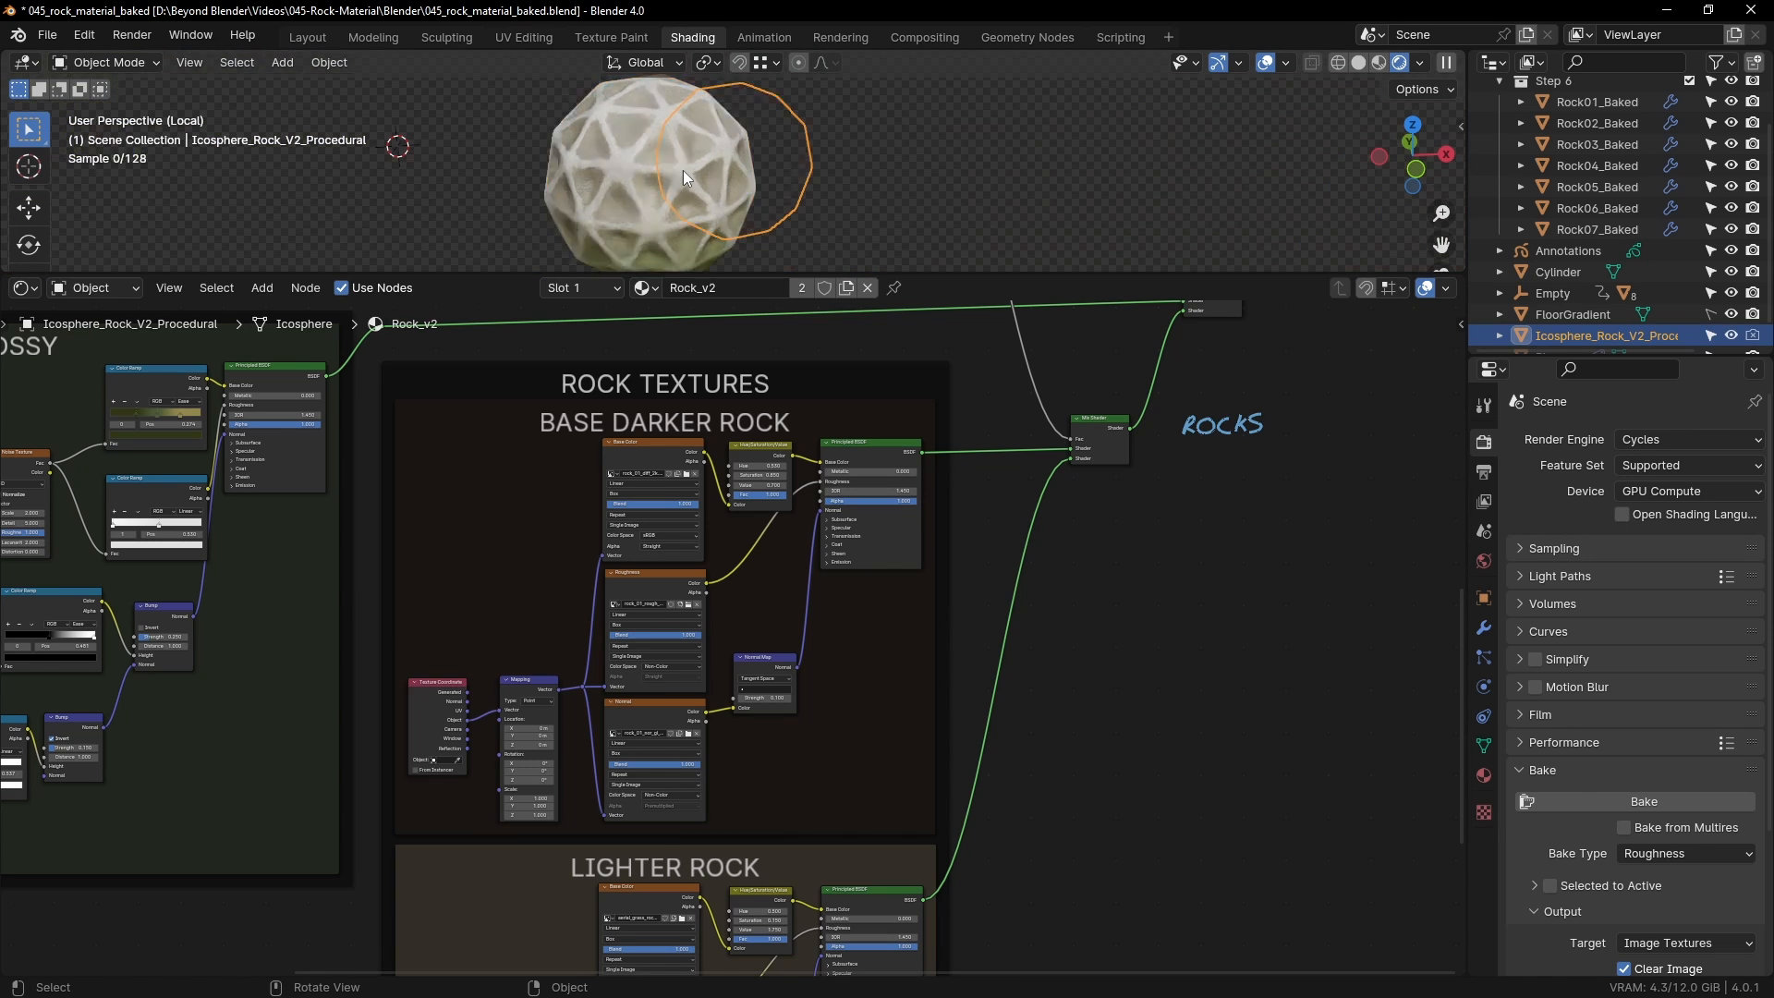
left_click_drag(951, 275, 950, 415)
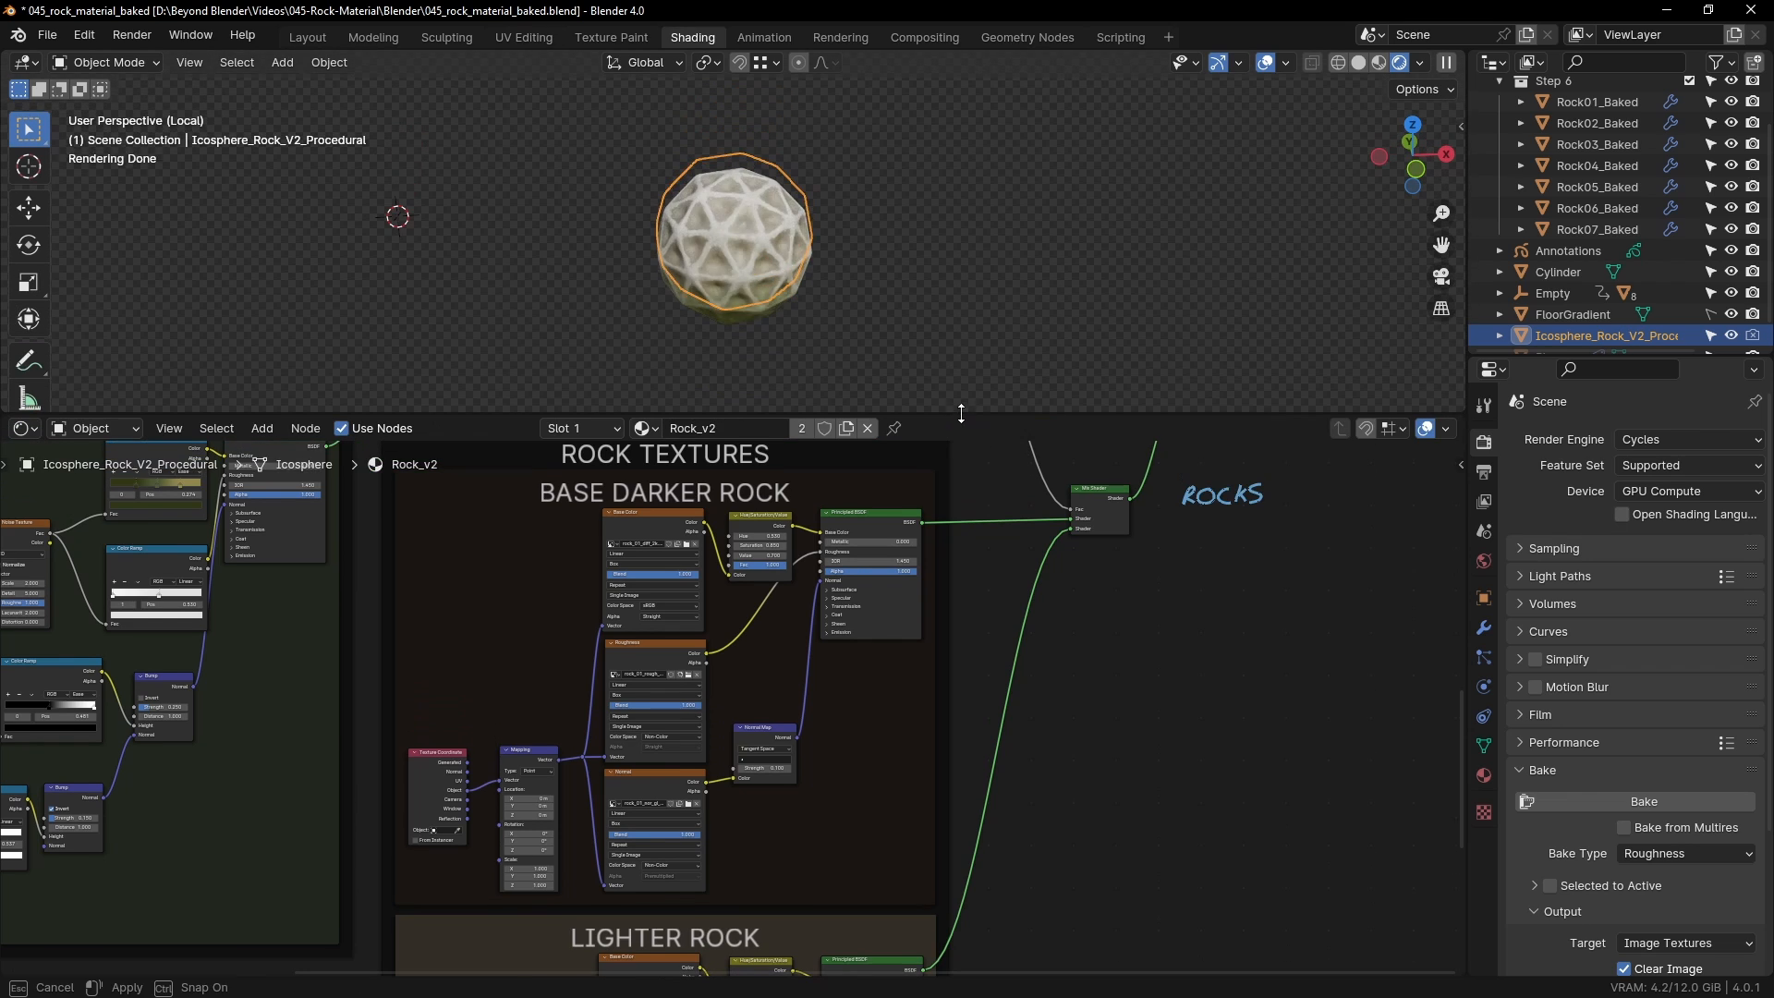
scroll(778, 253, "up", 4)
middle_click_drag(905, 250, 914, 265, "shift")
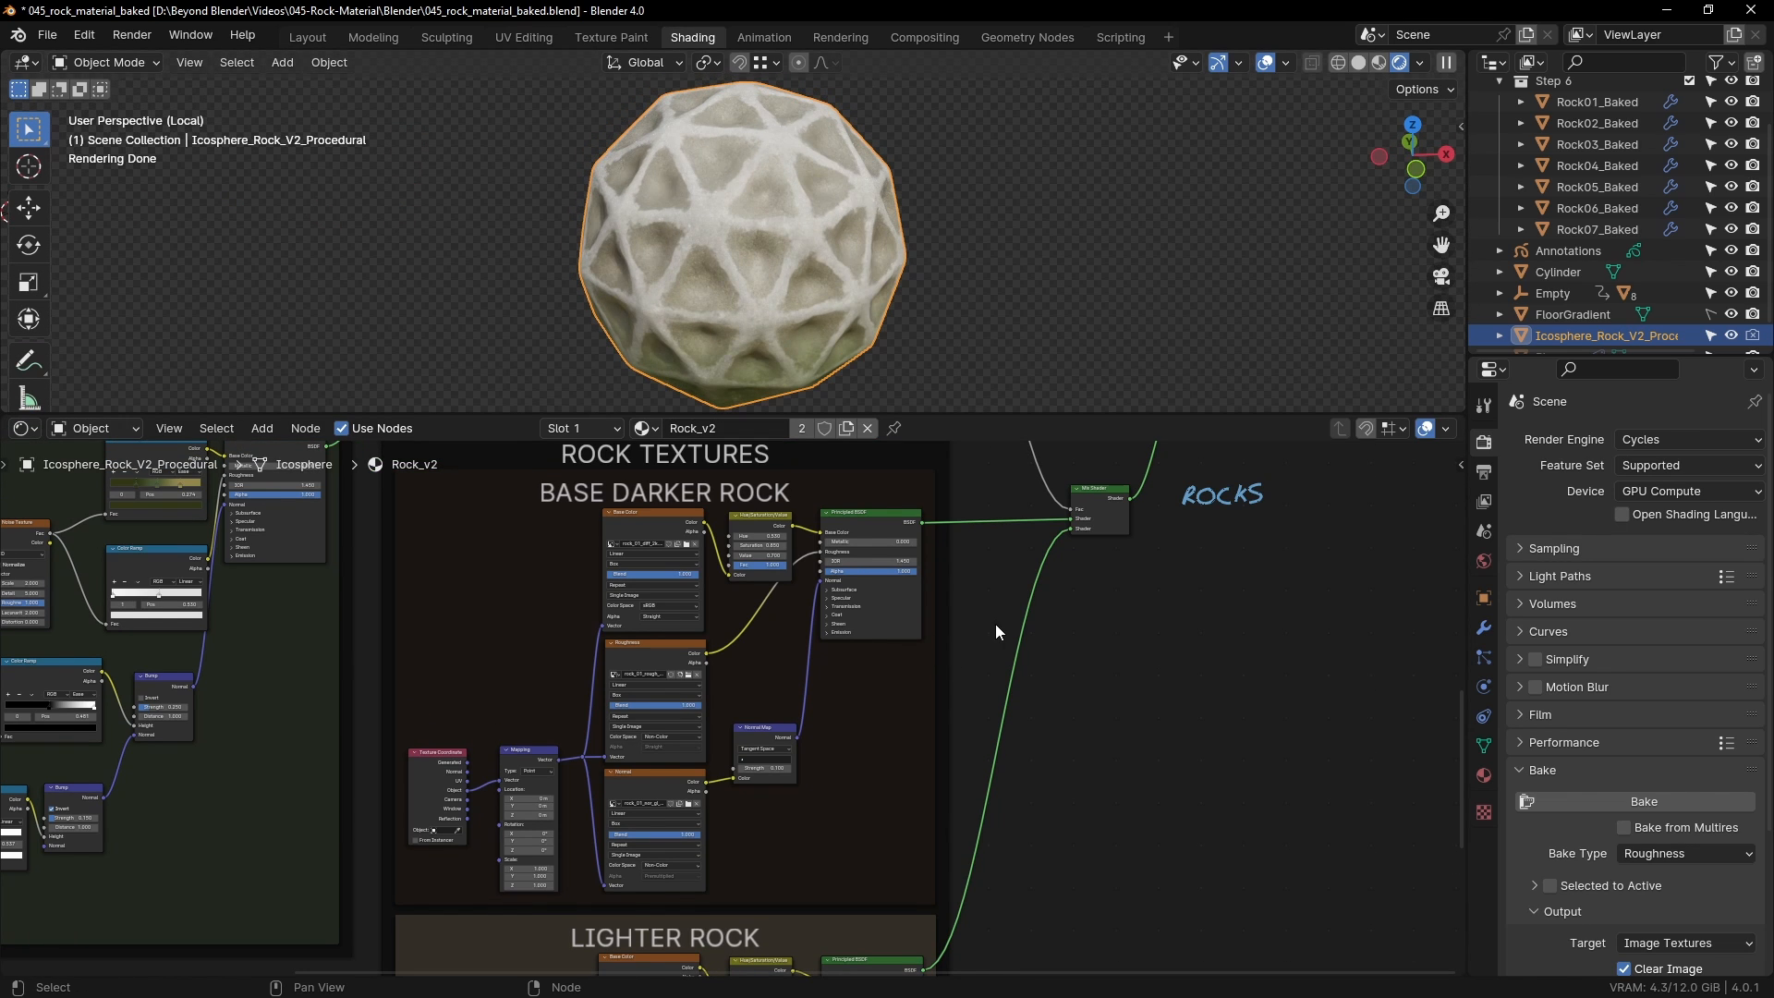
Step: Preview the Base Darker Rock frame's Principled BSDF on the icosphere and view its surface from another angle
scroll(987, 642, "up", 1)
middle_click_drag(987, 642, 1138, 720)
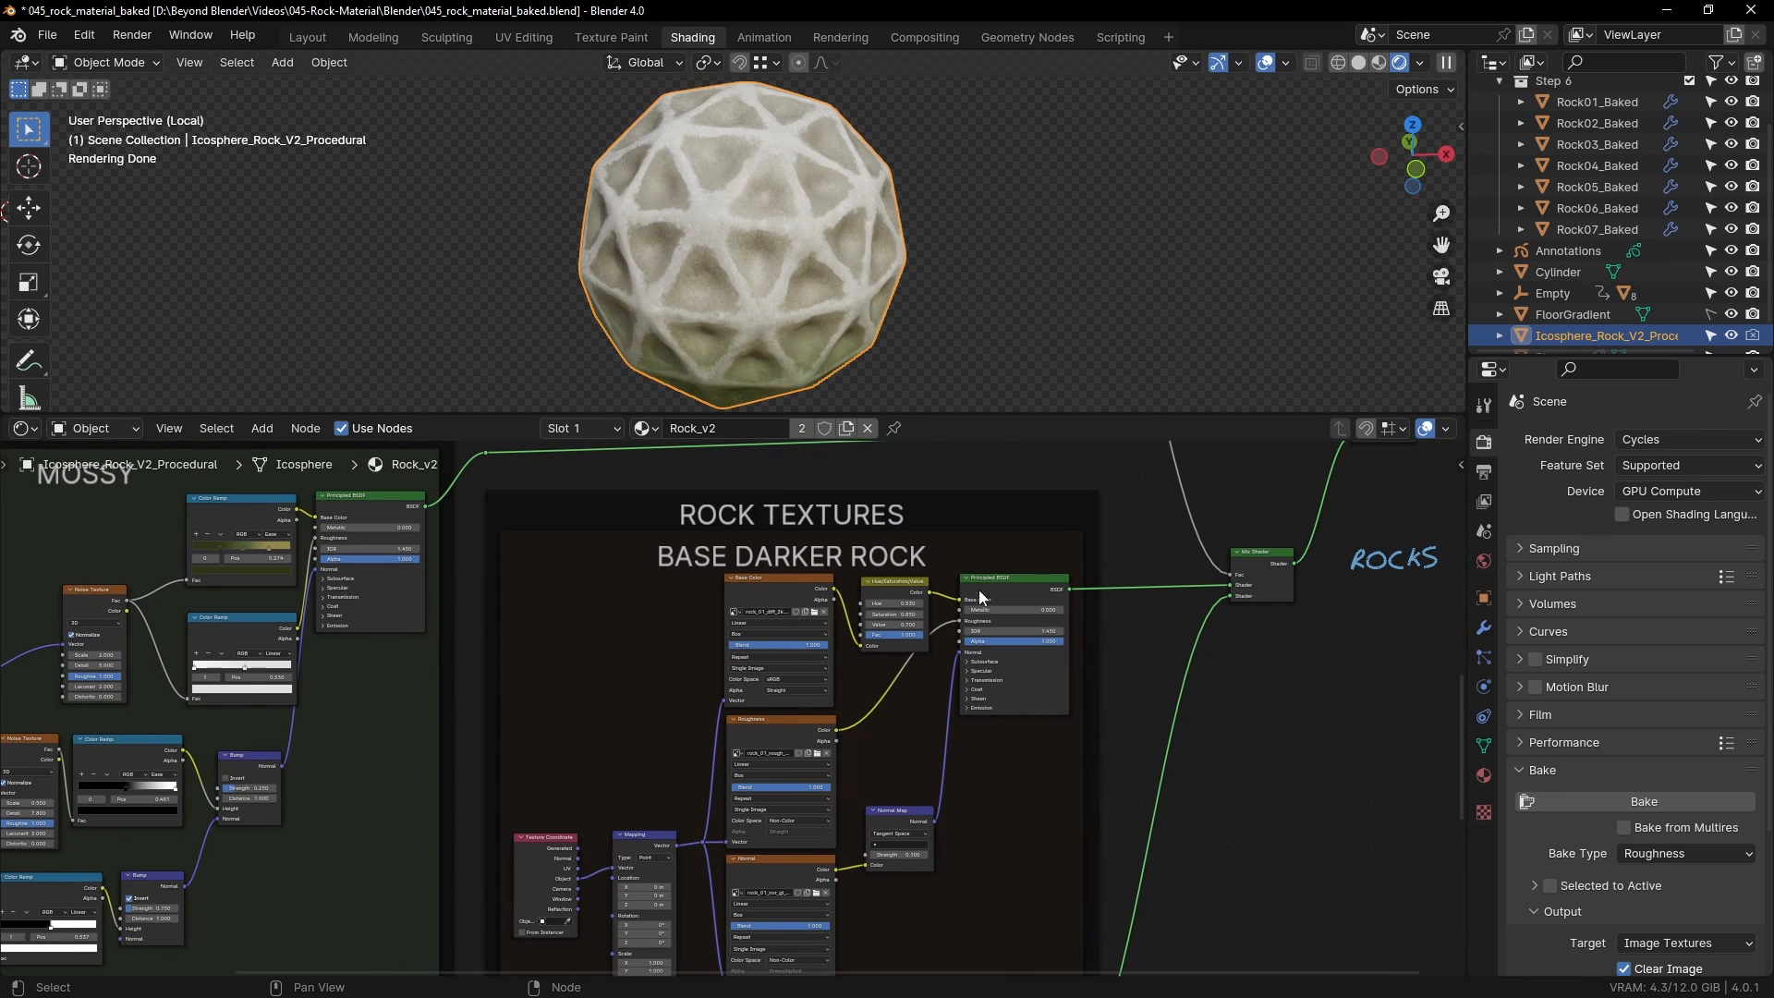
scroll(1020, 590, "up", 2)
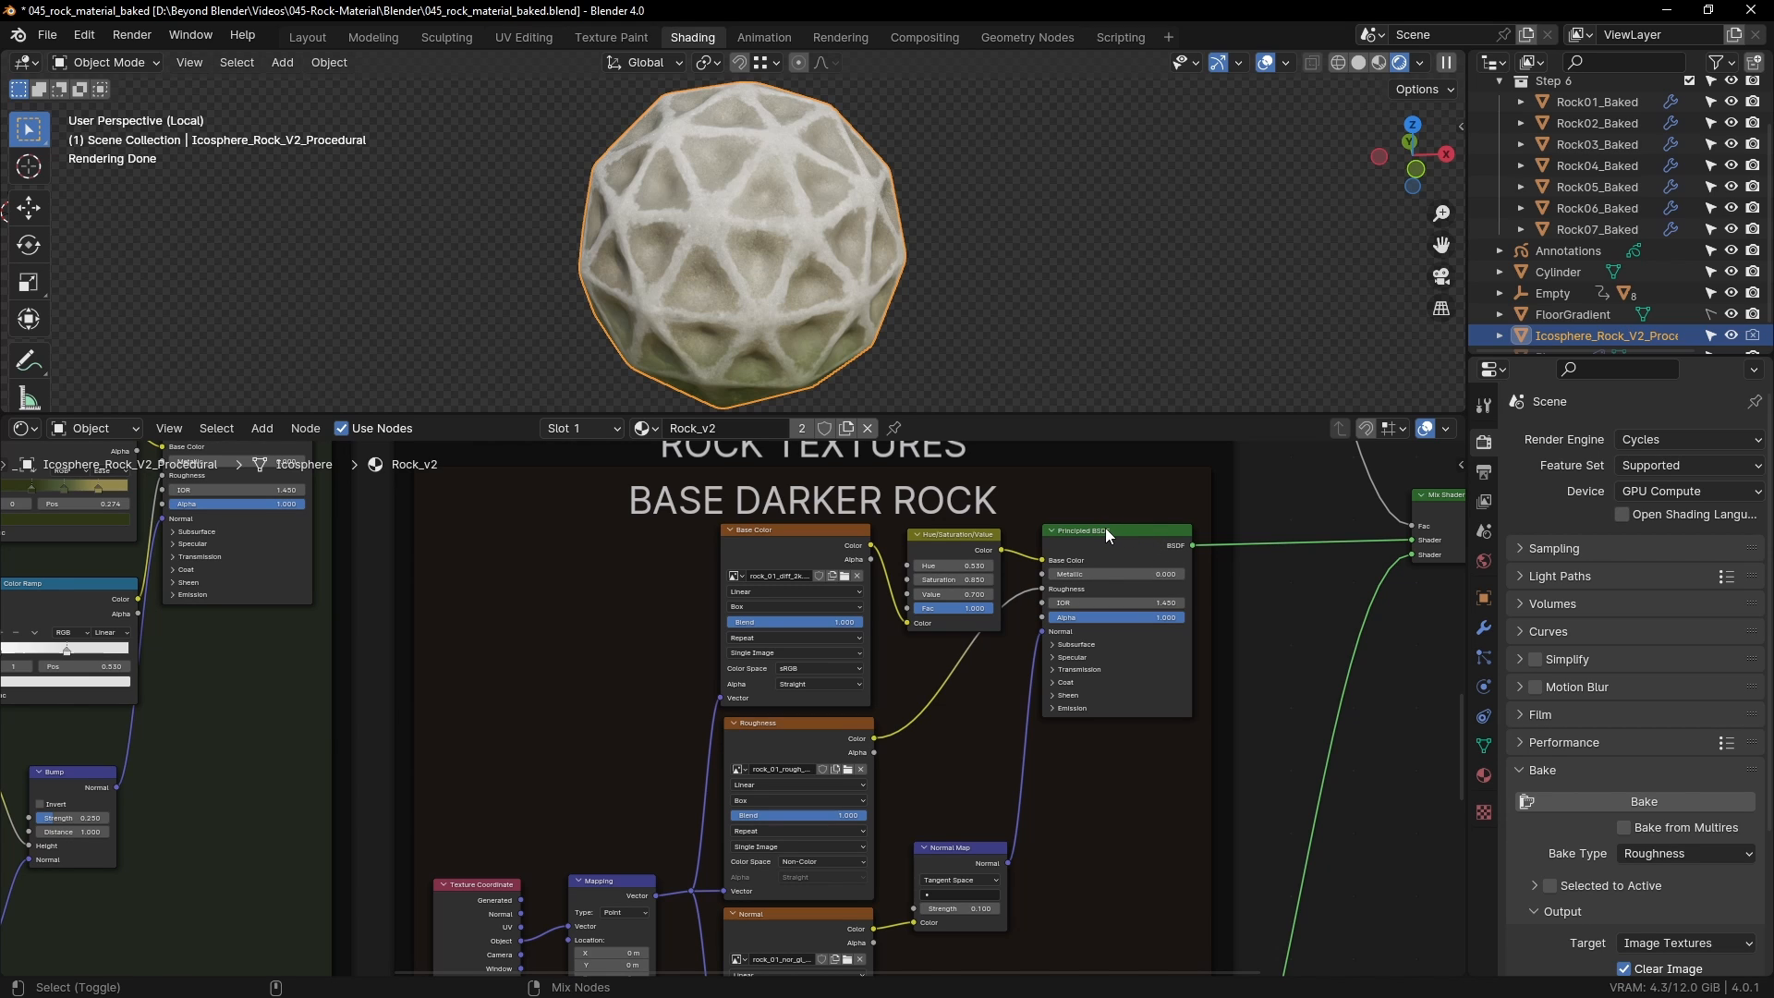
left_click(1105, 528, "ctrl+shift")
middle_click_drag(735, 246, 789, 273)
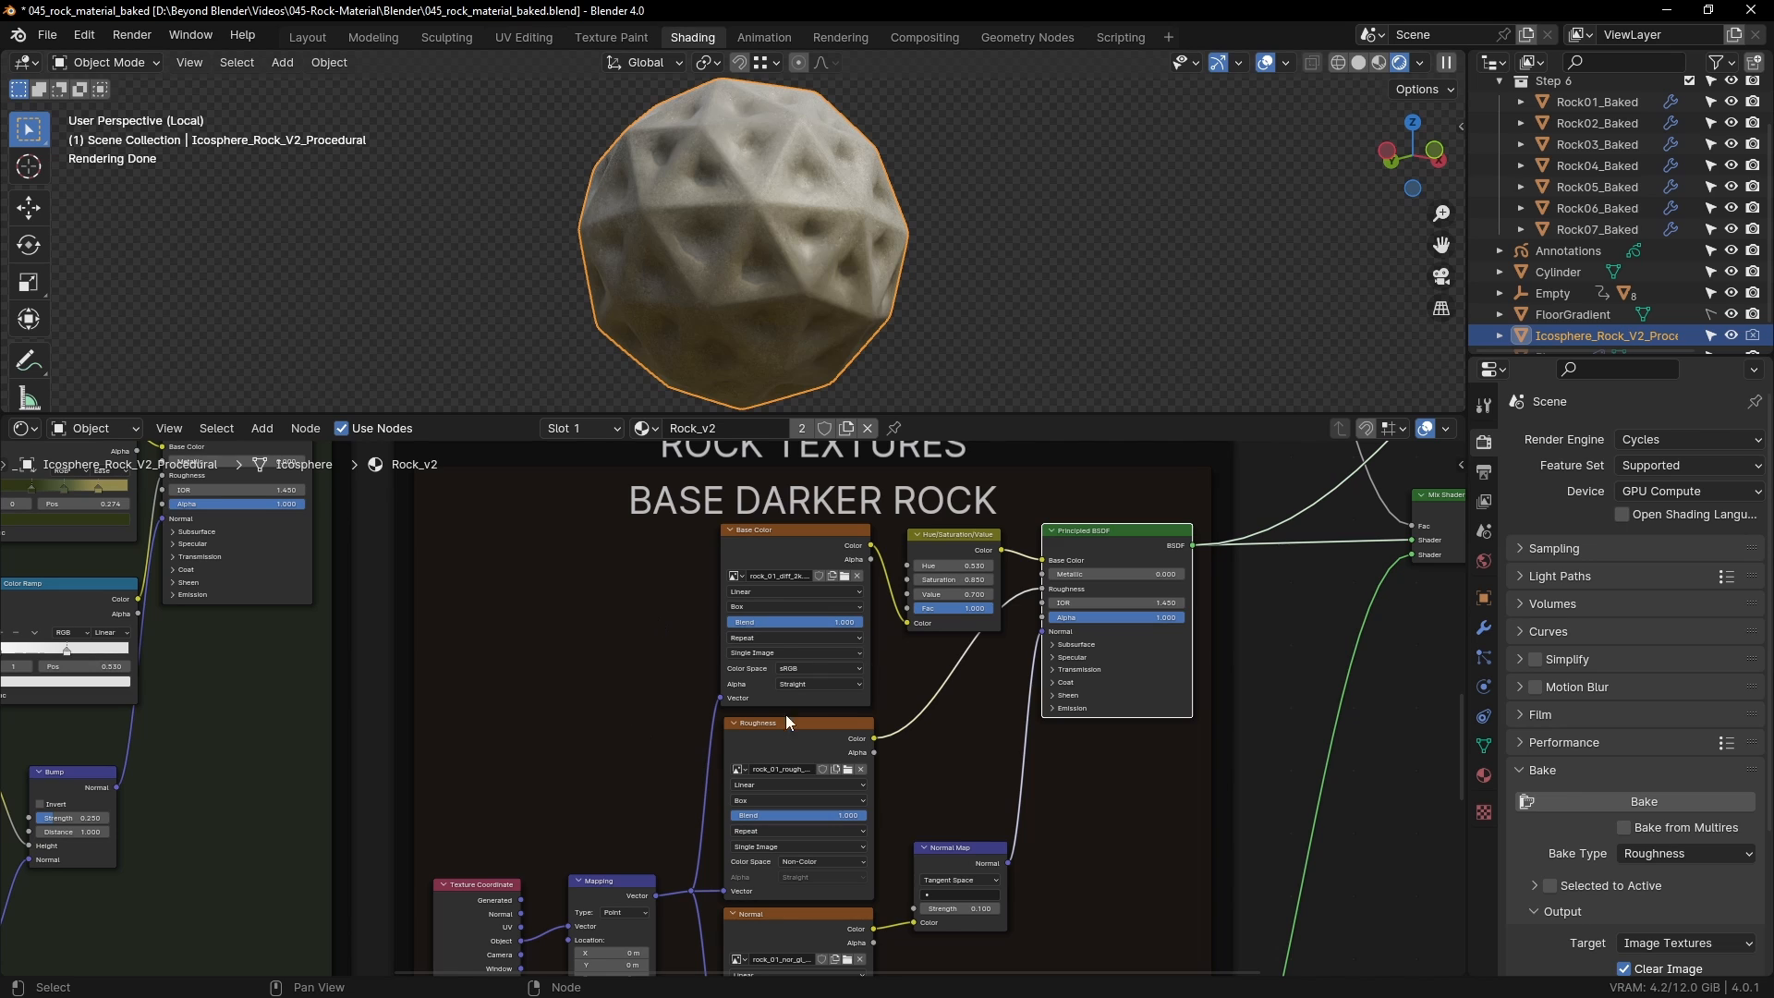
Step: Examine the Base Darker Rock's Roughness and Normal texture nodes, temporarily widening the Roughness node to read its image name
scroll(947, 718, "down", 2)
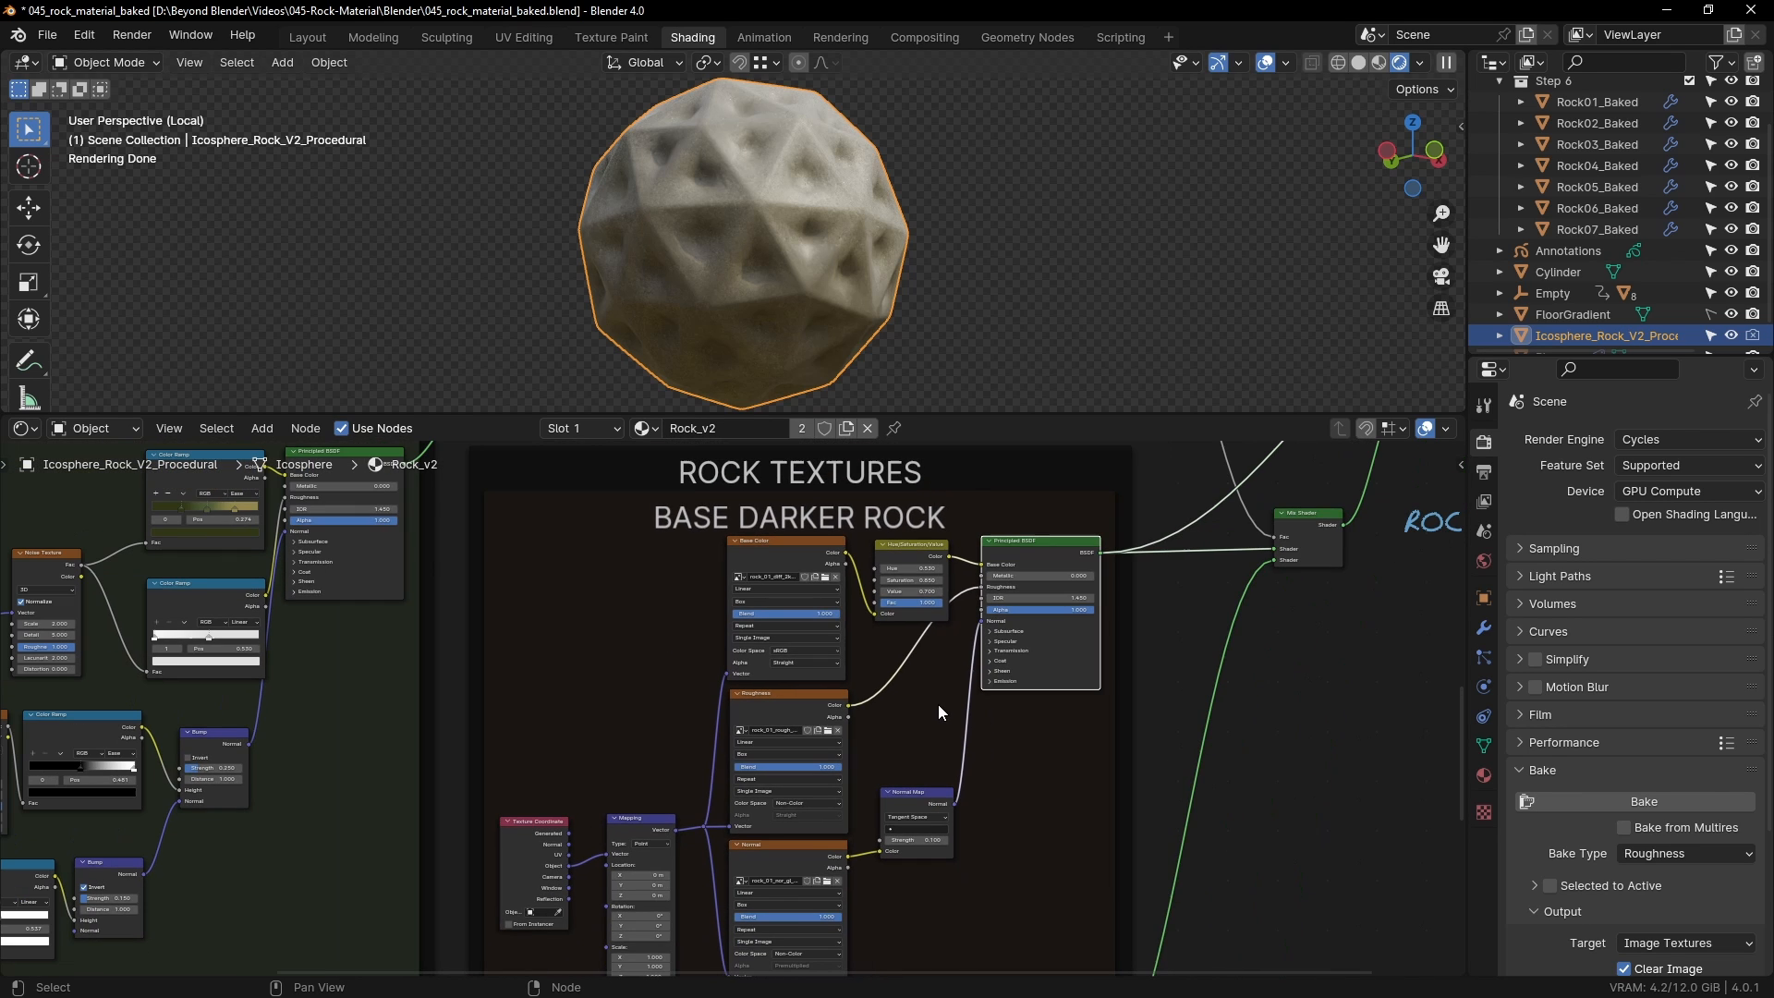
scroll(939, 707, "up", 4)
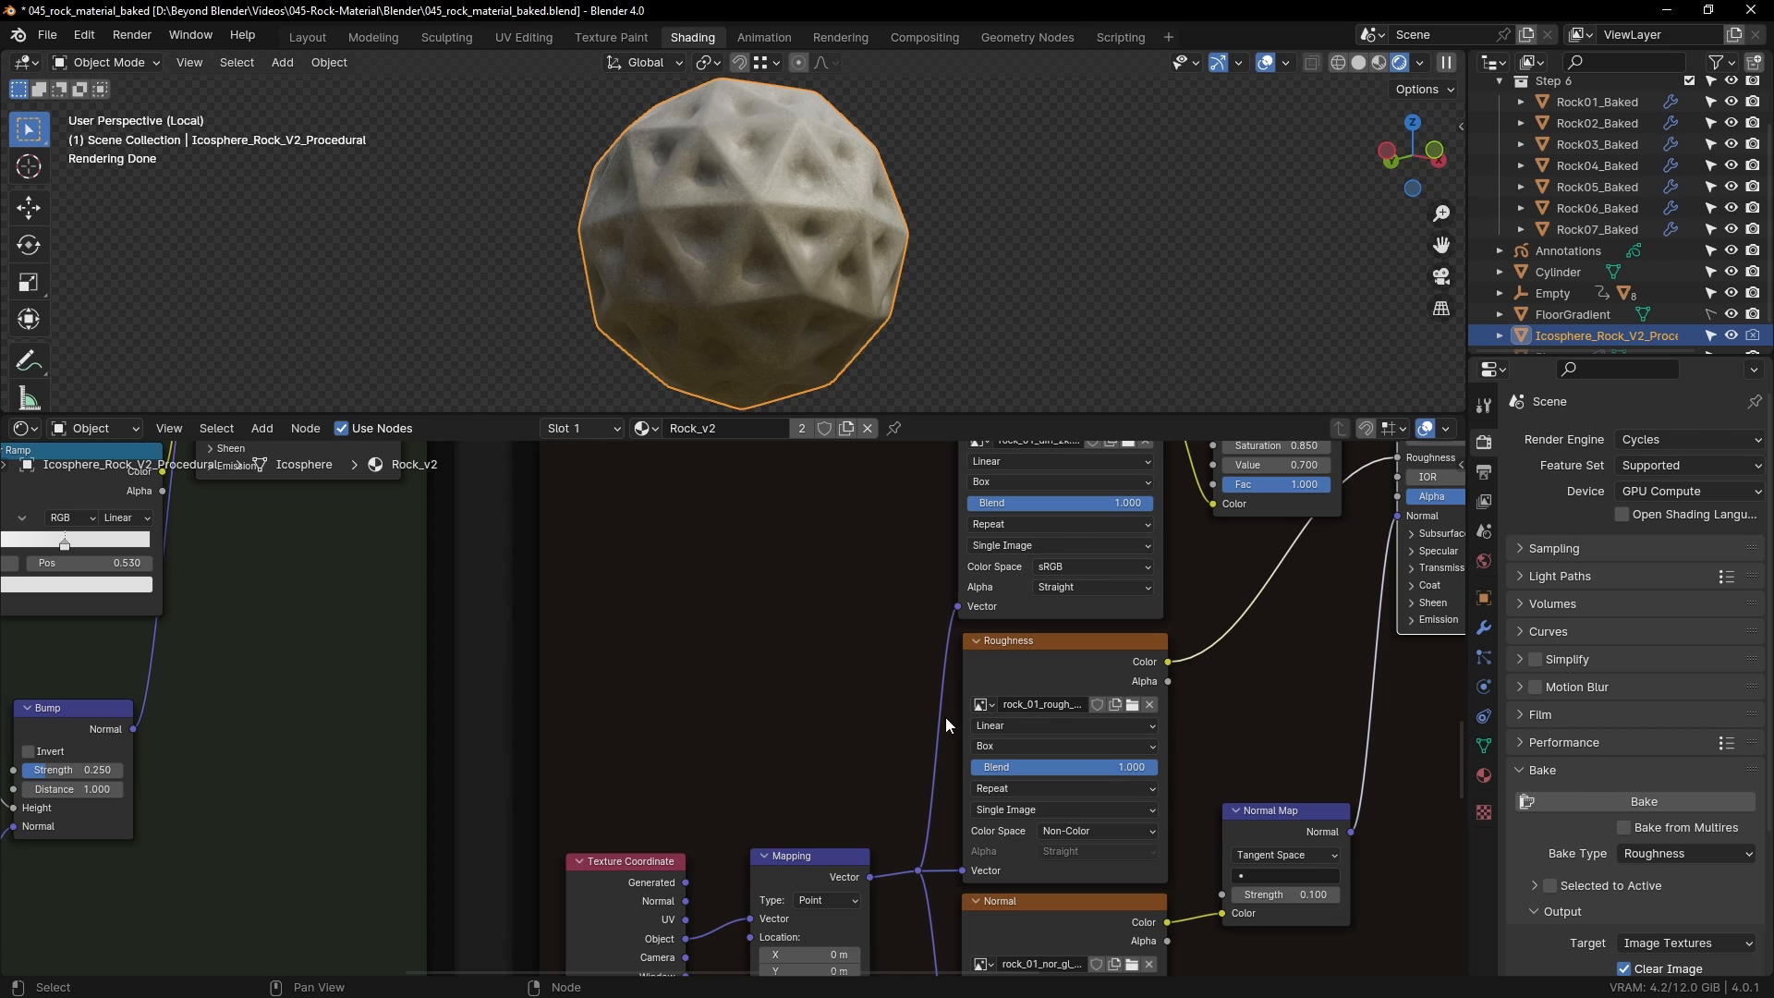
left_click_drag(962, 717, 961, 717)
left_click_drag(1169, 718, 1223, 718)
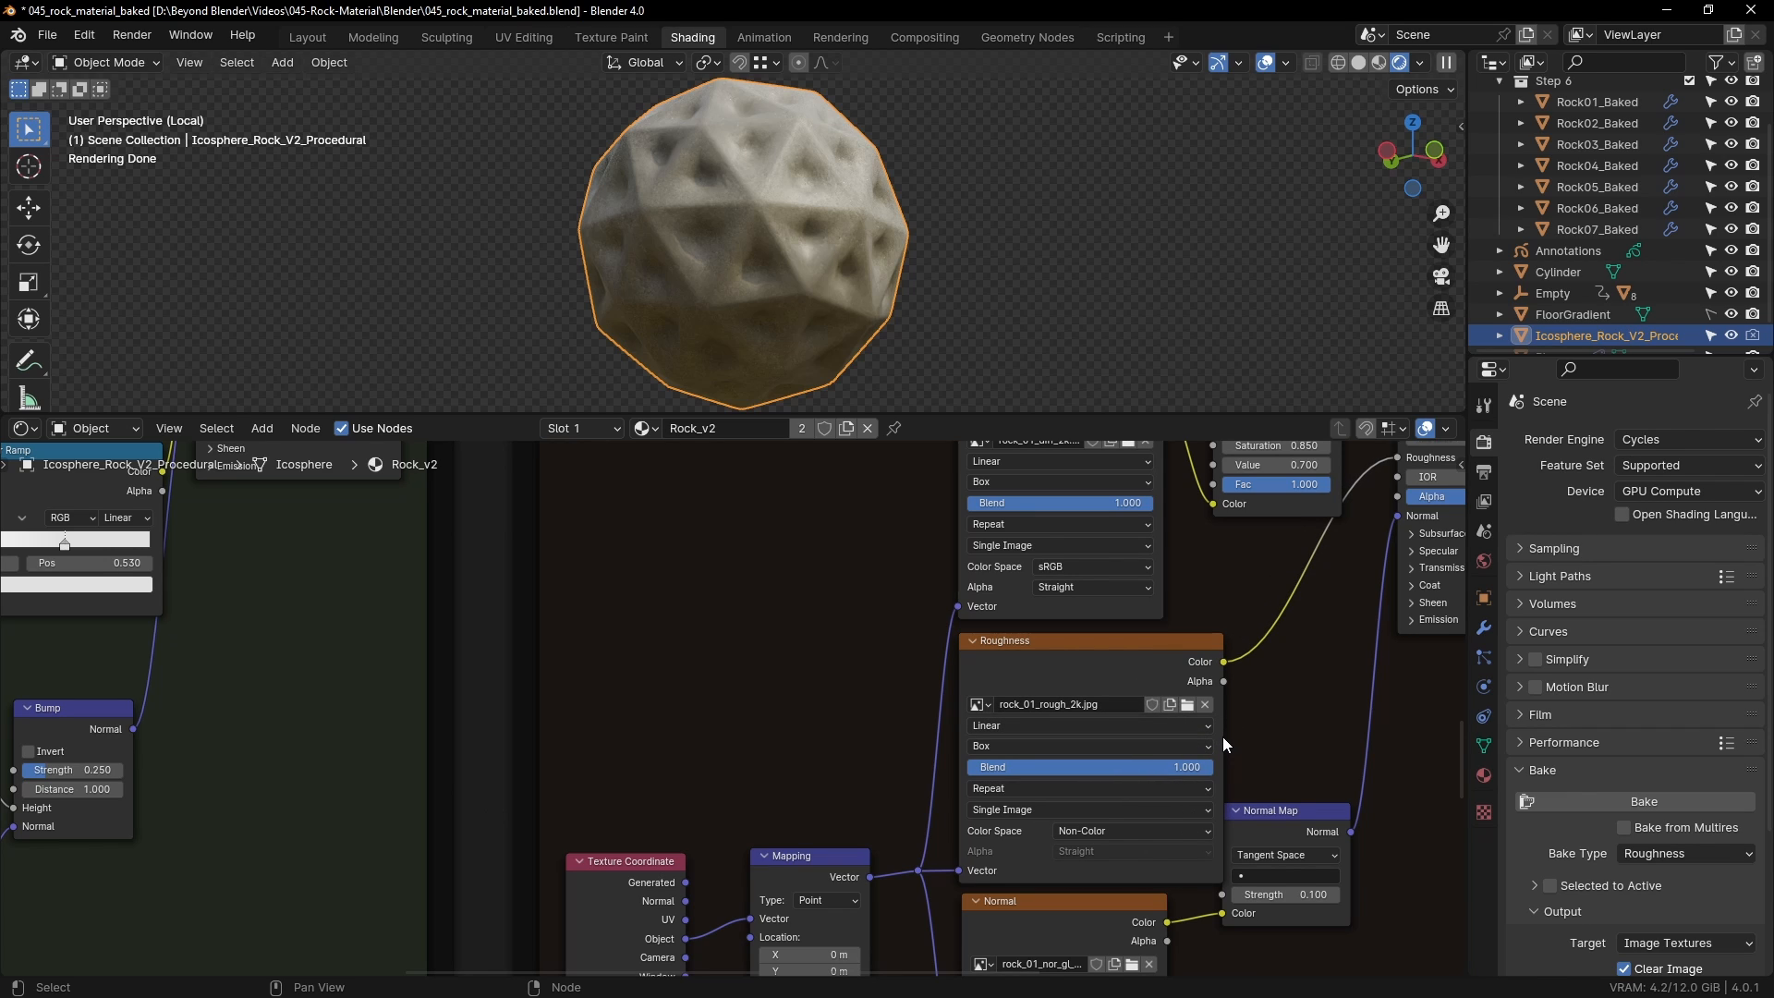
left_click_drag(1217, 737, 1159, 736)
middle_click_drag(1171, 766, 1105, 583)
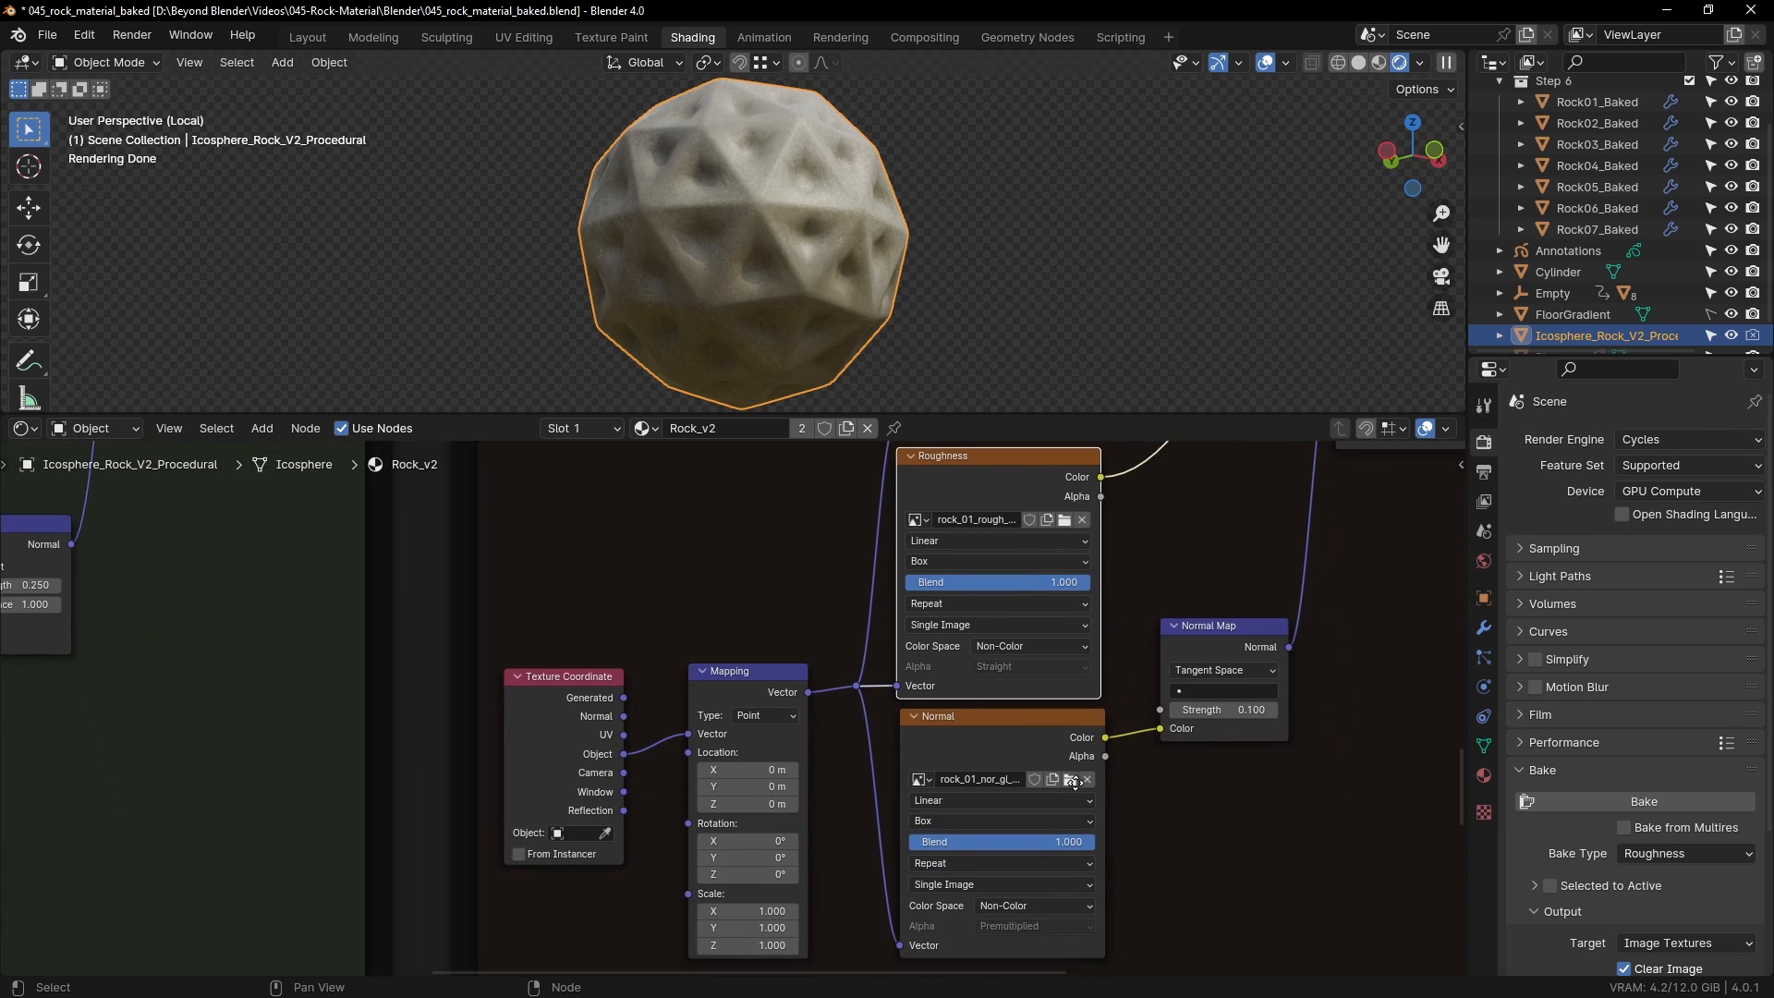
middle_click_drag(1073, 821, 1066, 681)
middle_click_drag(983, 815, 944, 651)
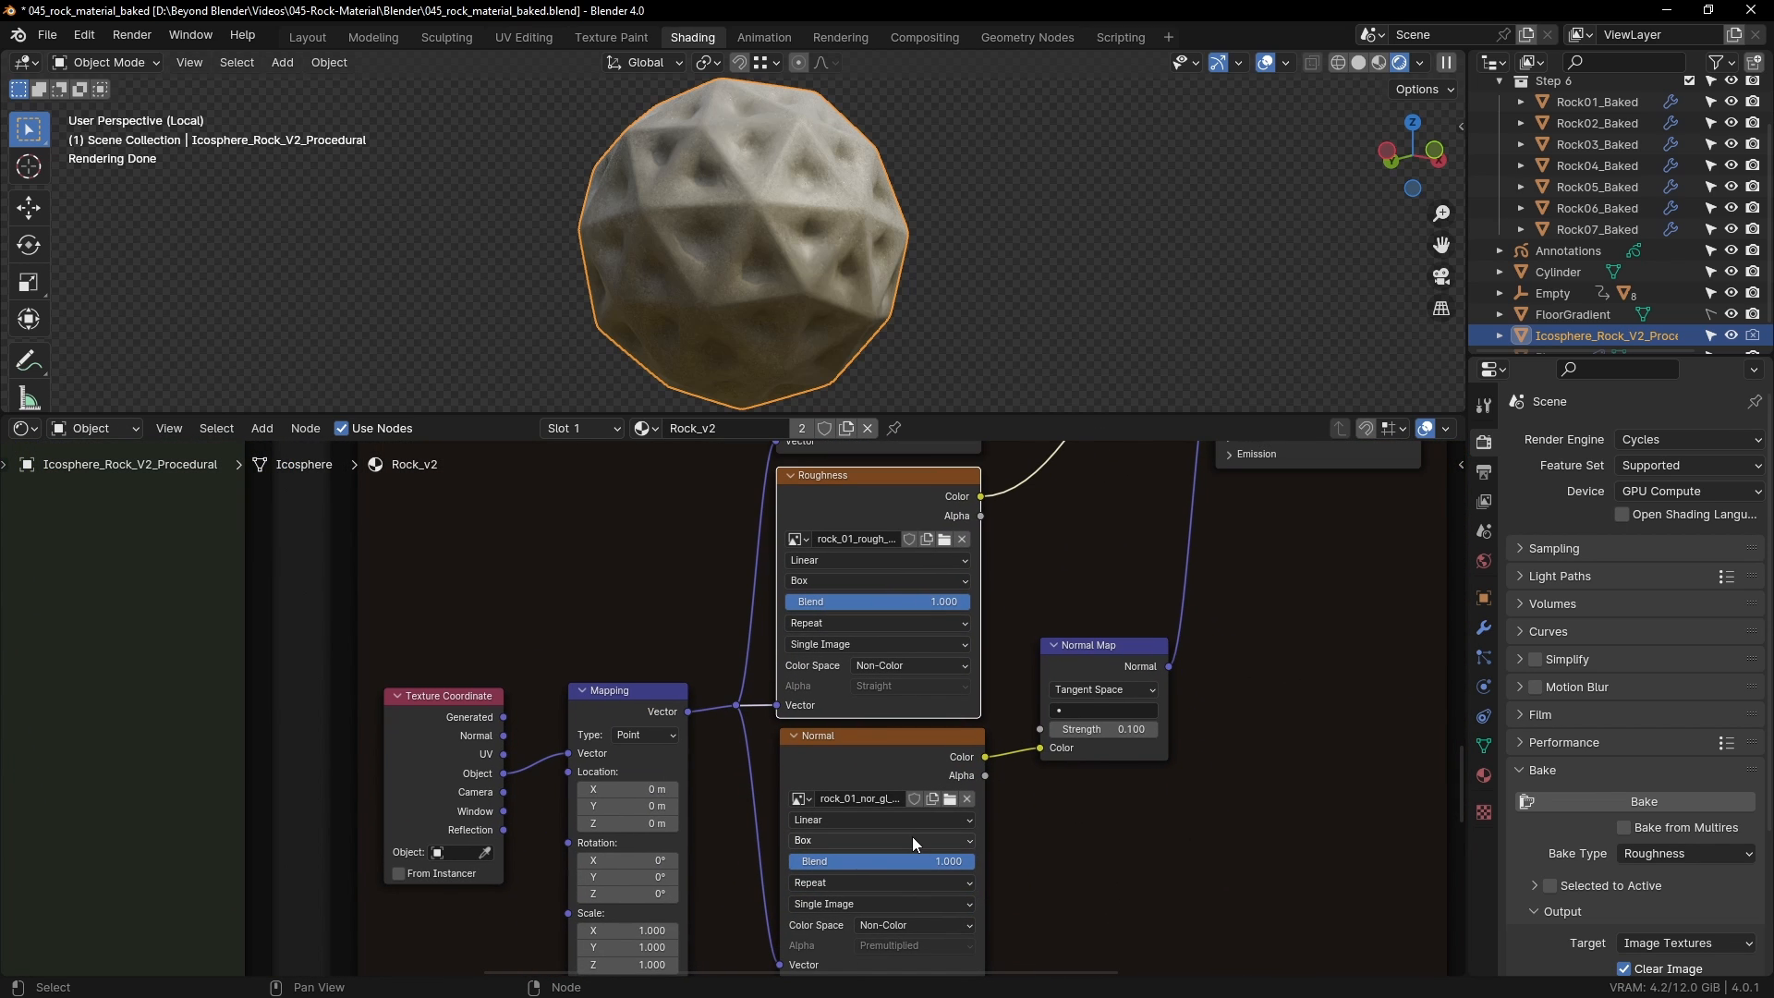
middle_click_drag(1274, 713, 1154, 840)
middle_click_drag(1267, 589, 1156, 767)
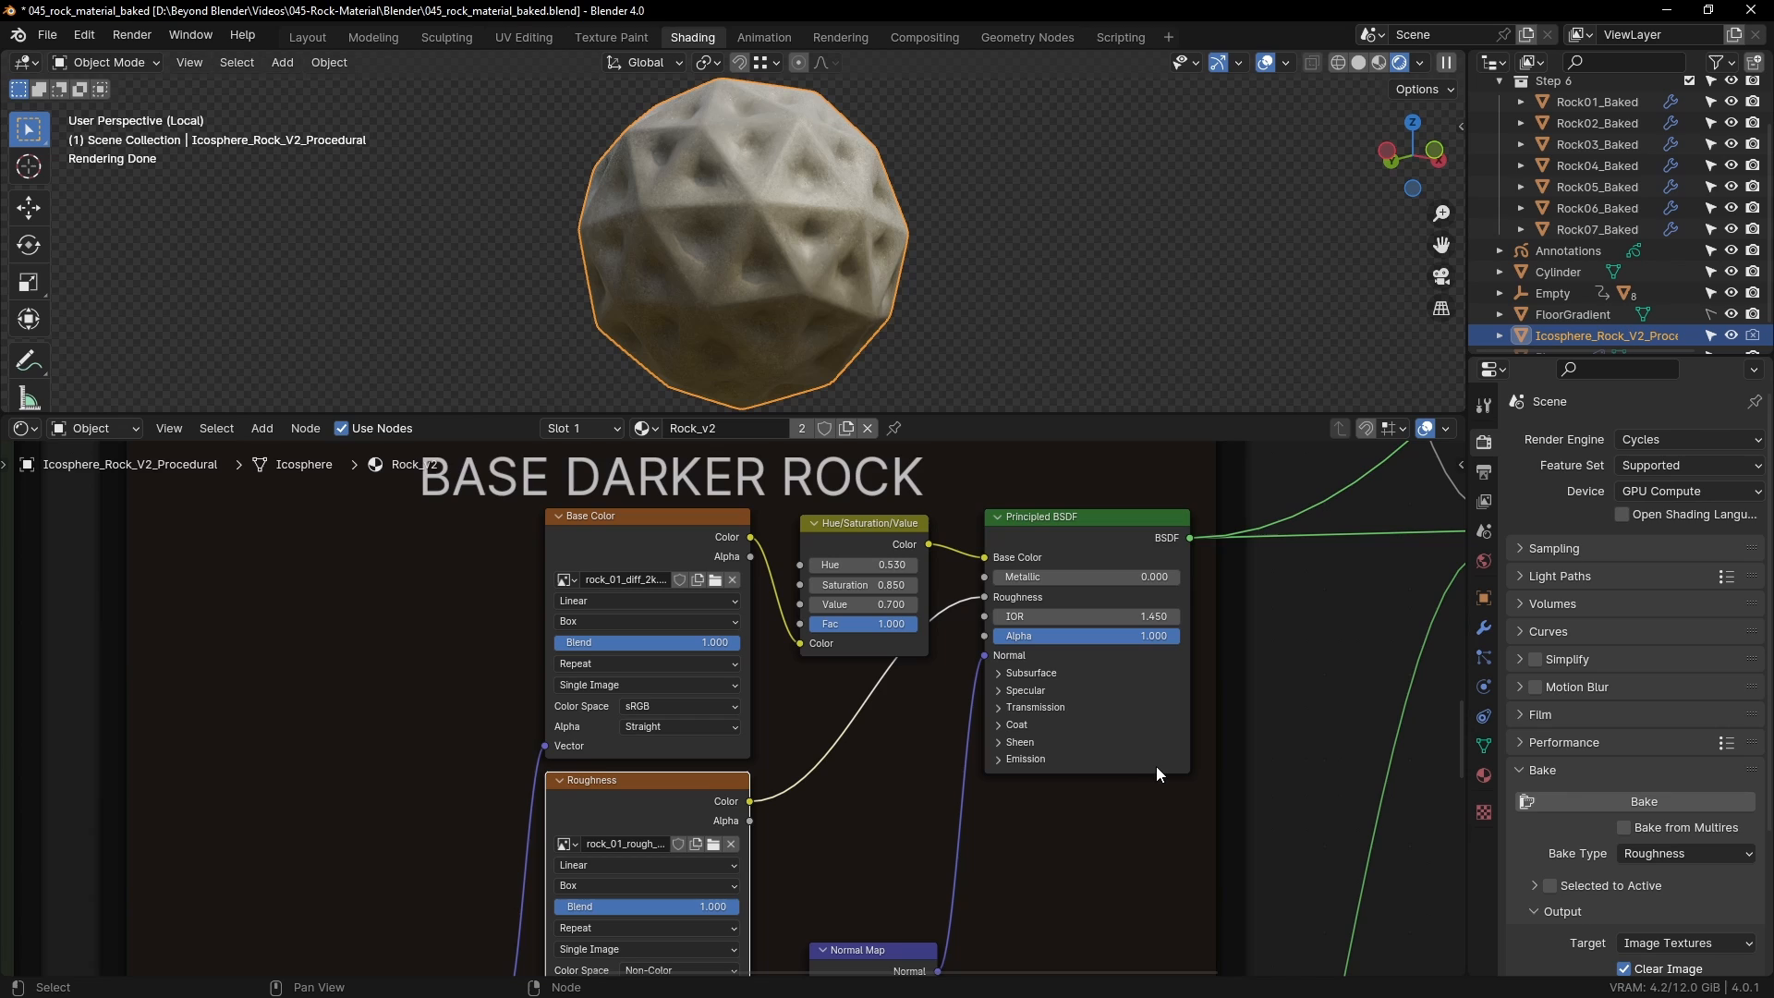
Step: Inspect the inputs of the Base Darker Rock's Principled BSDF and the Texture Coordinate and Mapping nodes driving its textures
left_click(1070, 517)
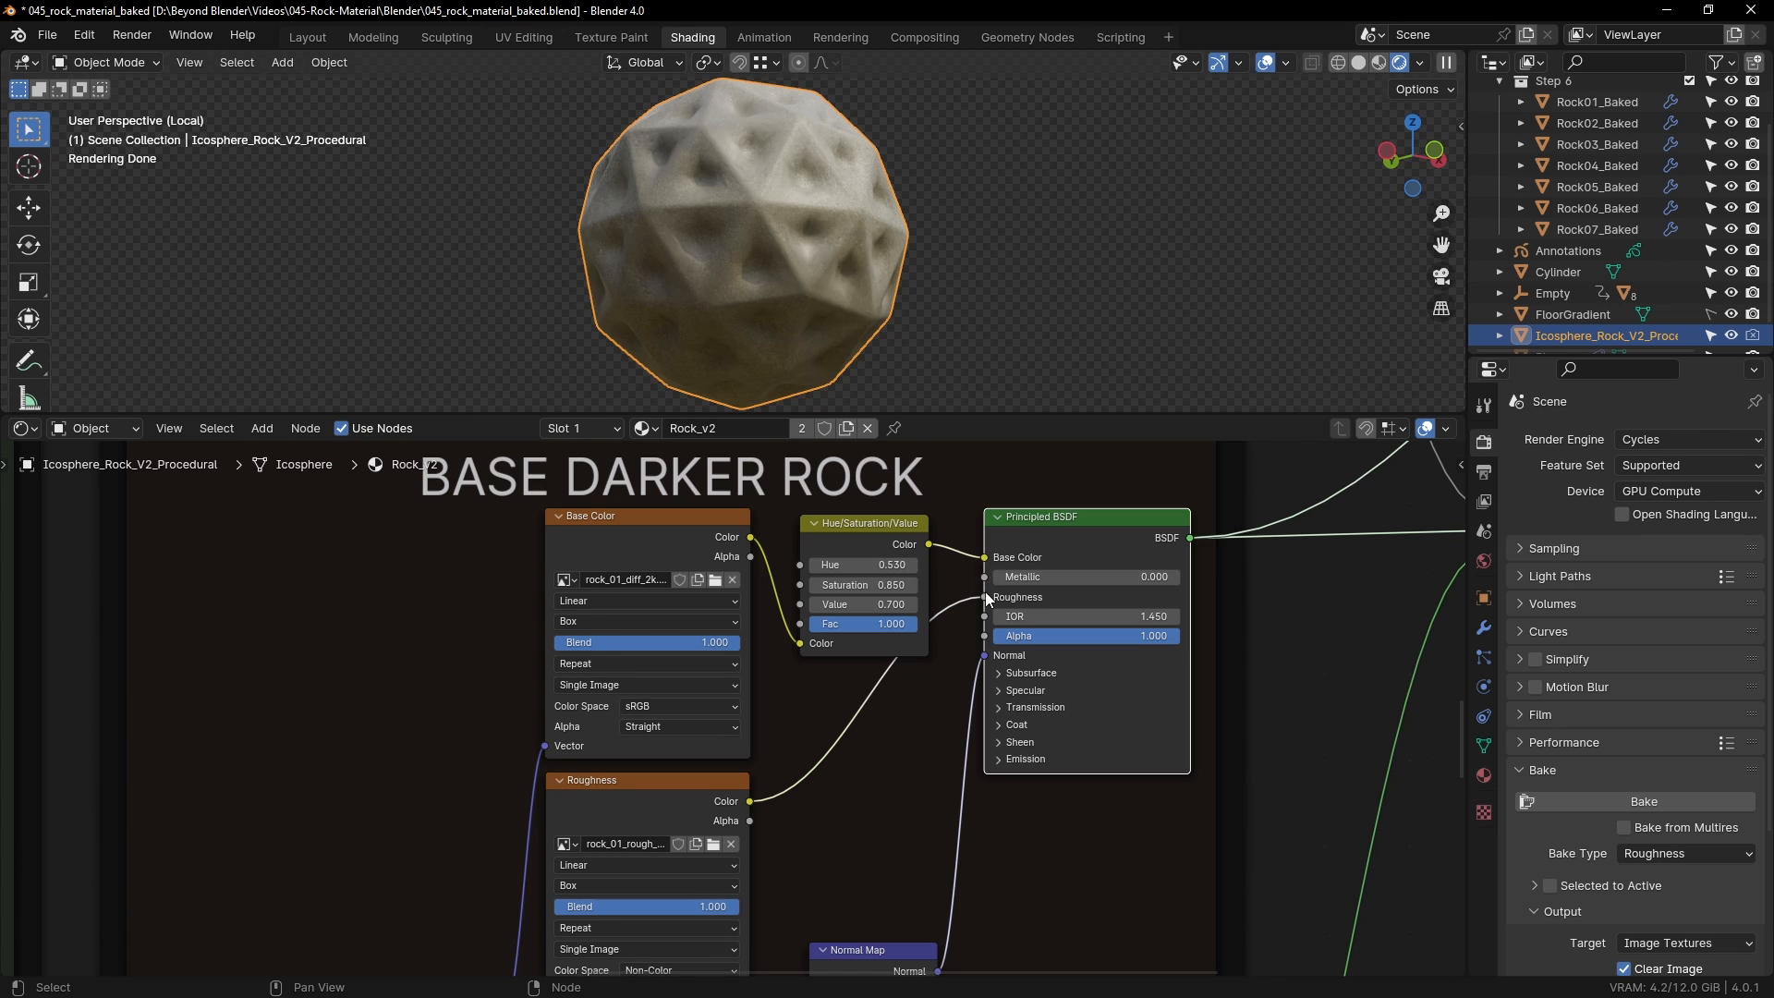
scroll(857, 756, "down", 2)
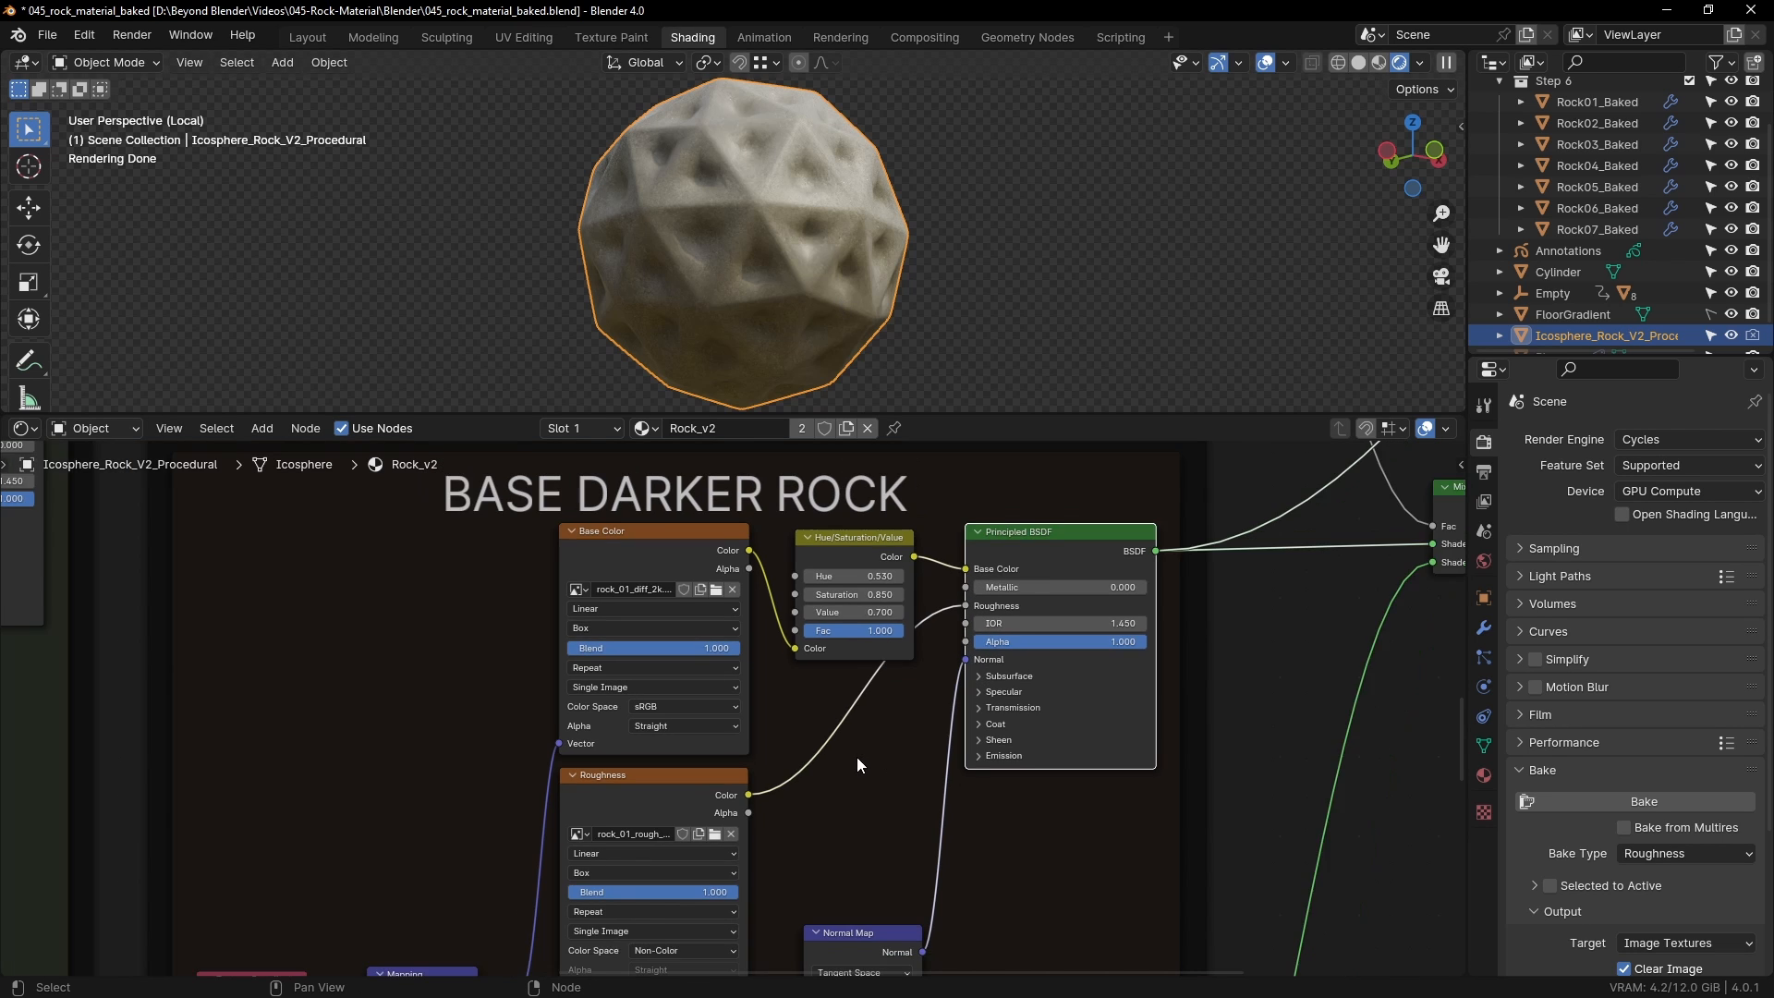
middle_click_drag(856, 757, 1094, 547)
left_click_drag(545, 746, 565, 747)
left_click_drag(691, 747, 688, 742)
middle_click_drag(695, 767, 883, 630)
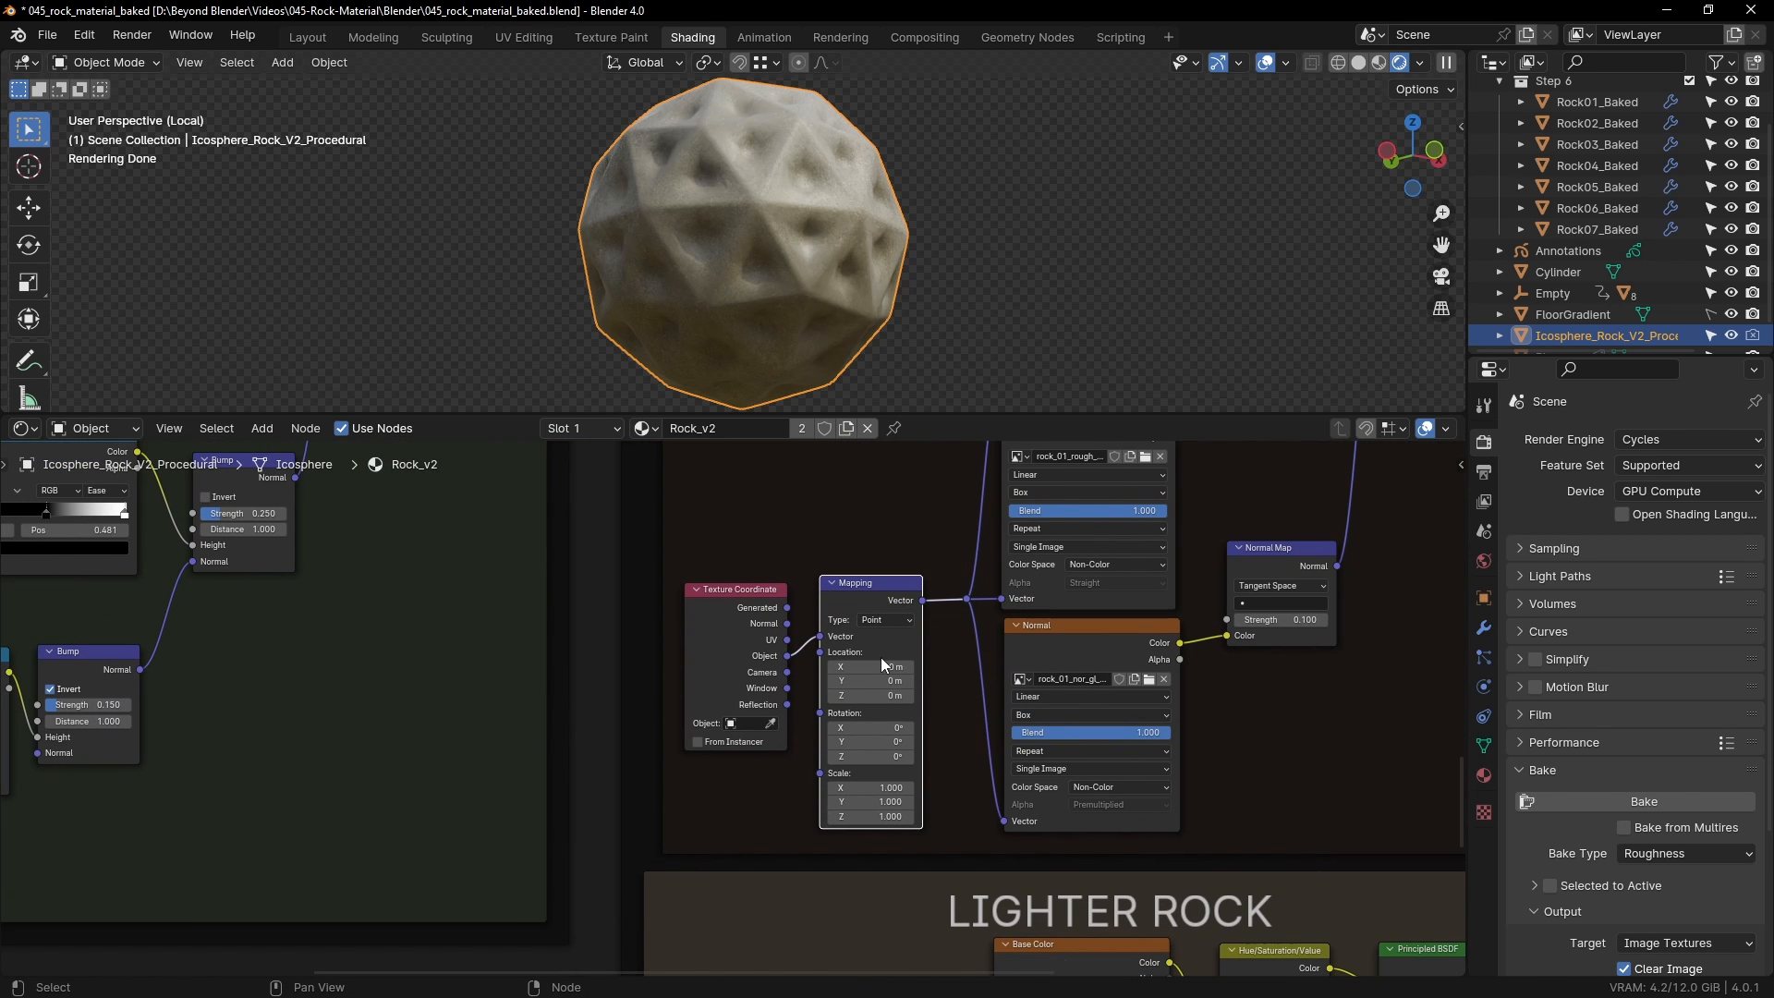
scroll(876, 679, "up", 3)
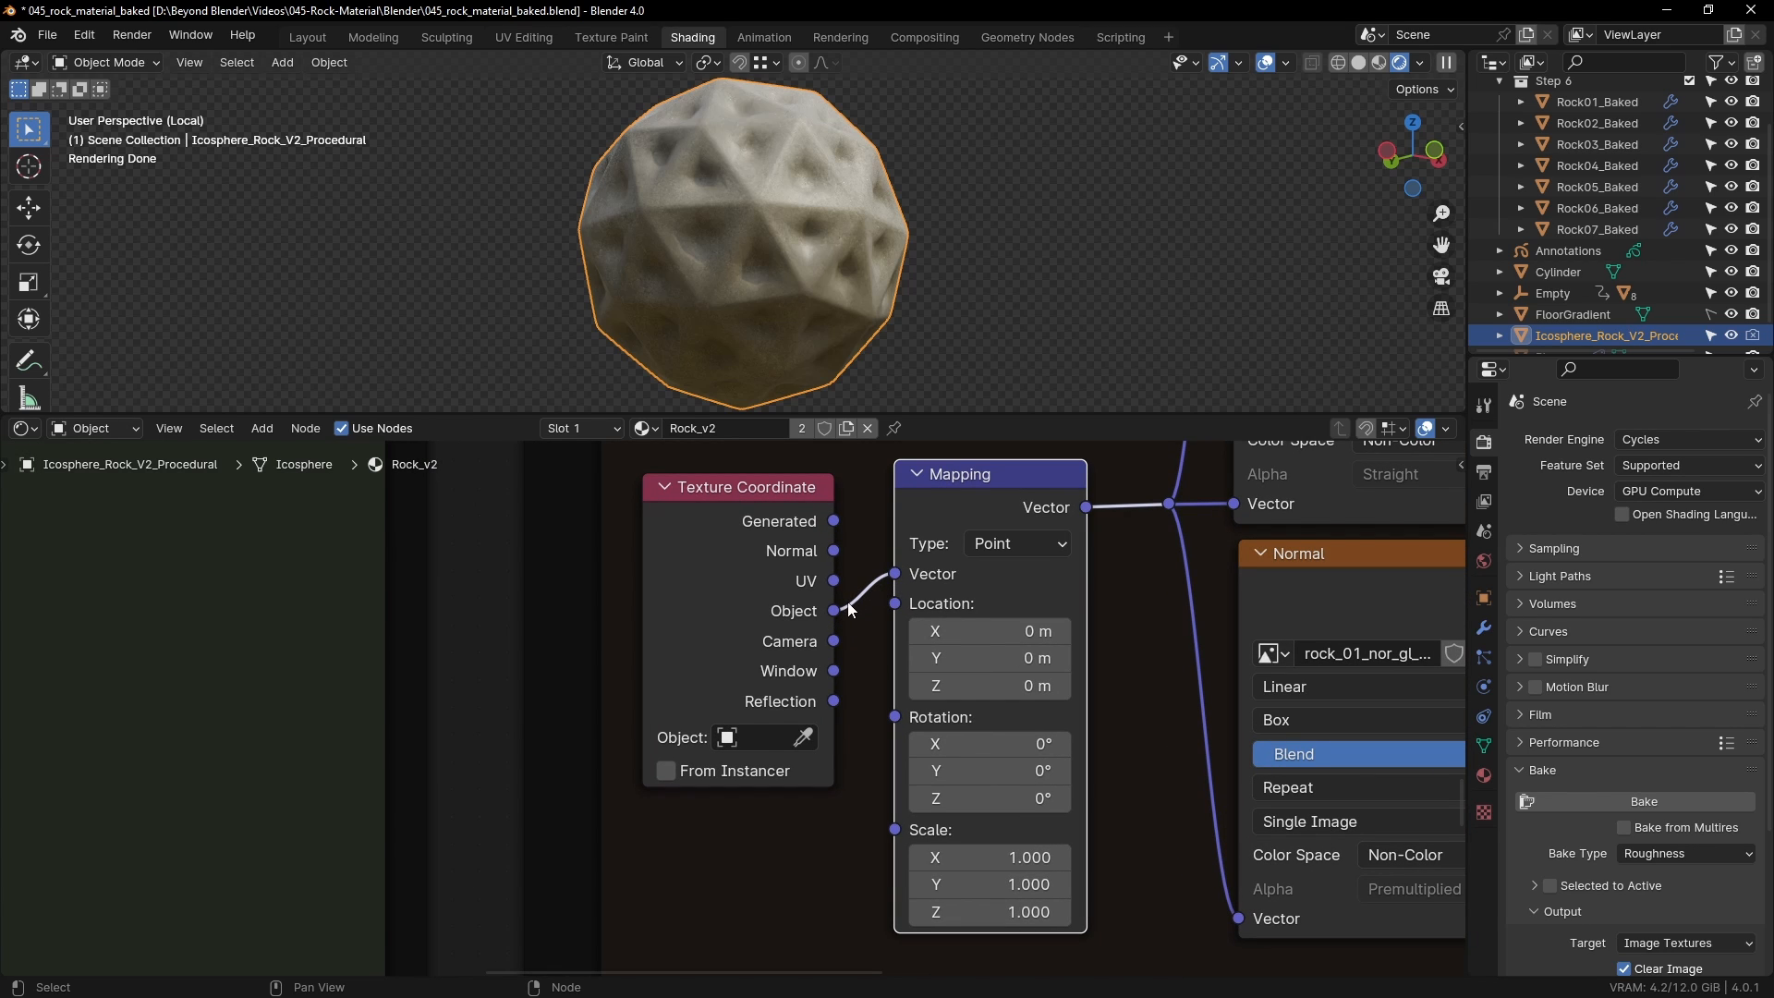
middle_click_drag(942, 621, 870, 694)
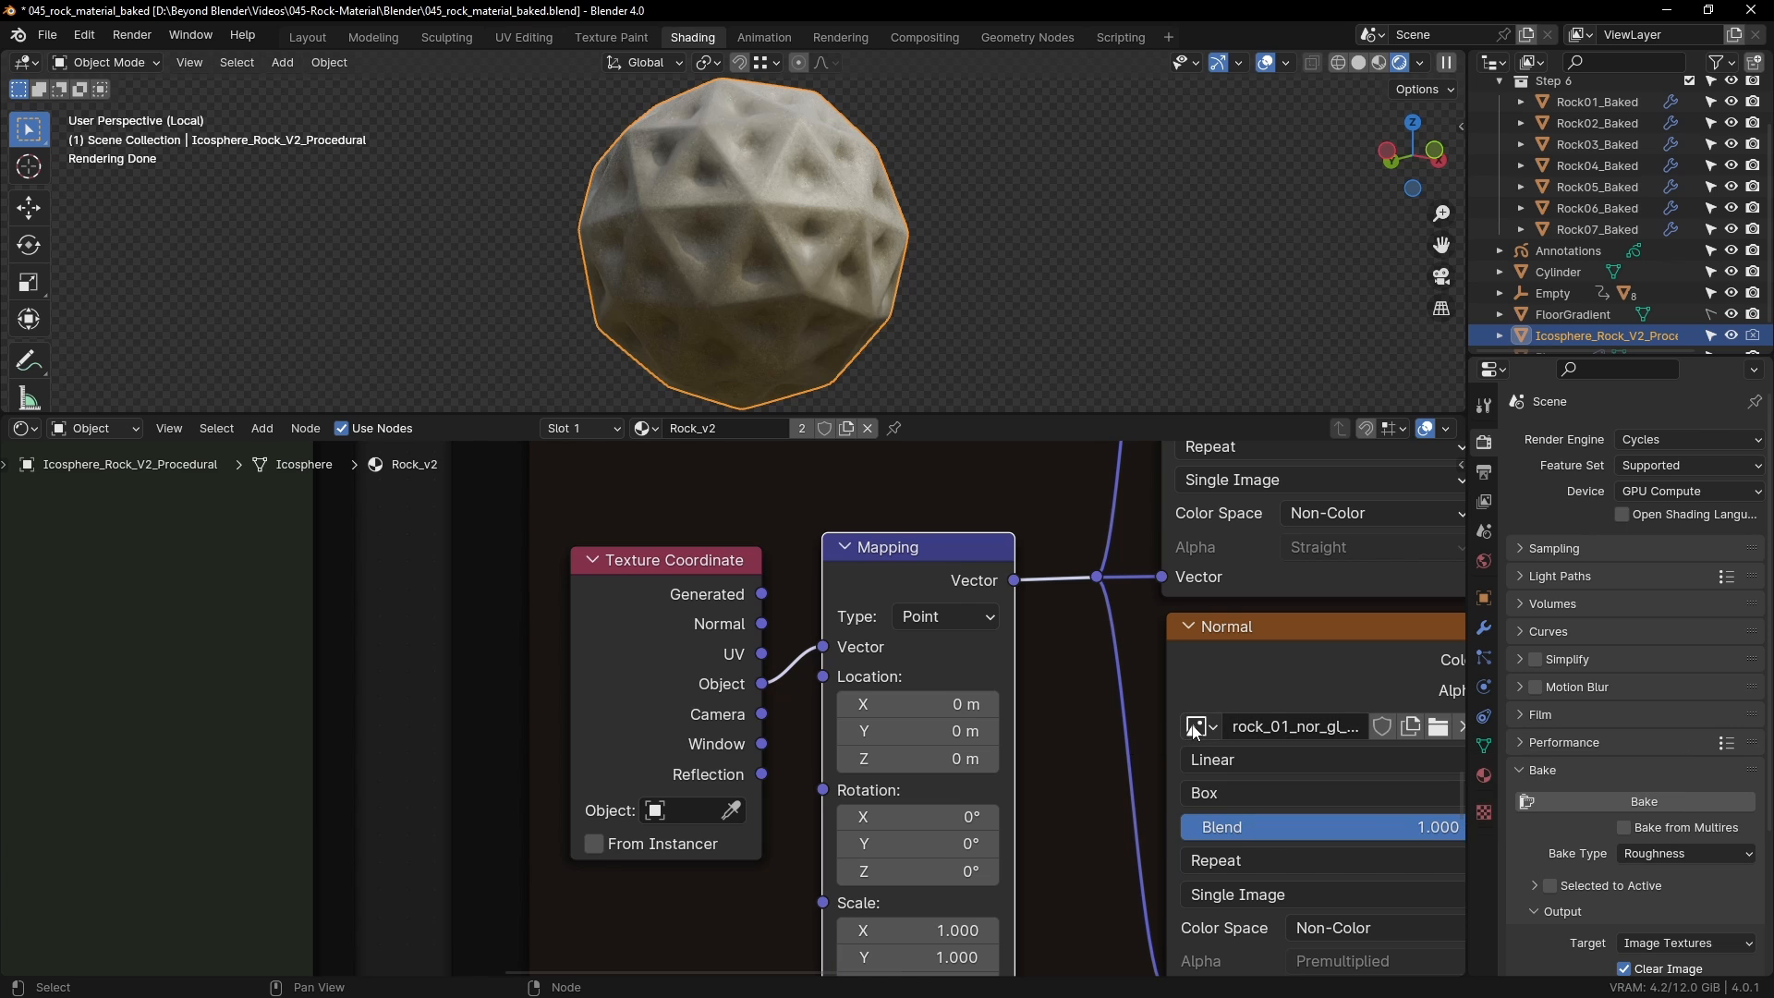
Step: Preview the Base Darker Rock's Base Color image texture on the icosphere
scroll(1238, 728, "down", 2)
mouse_move(1142, 658)
left_mouse_down()
mouse_move(1127, 670)
mouse_move(1135, 654)
left_mouse_up()
middle_click_drag(1105, 544, 981, 880)
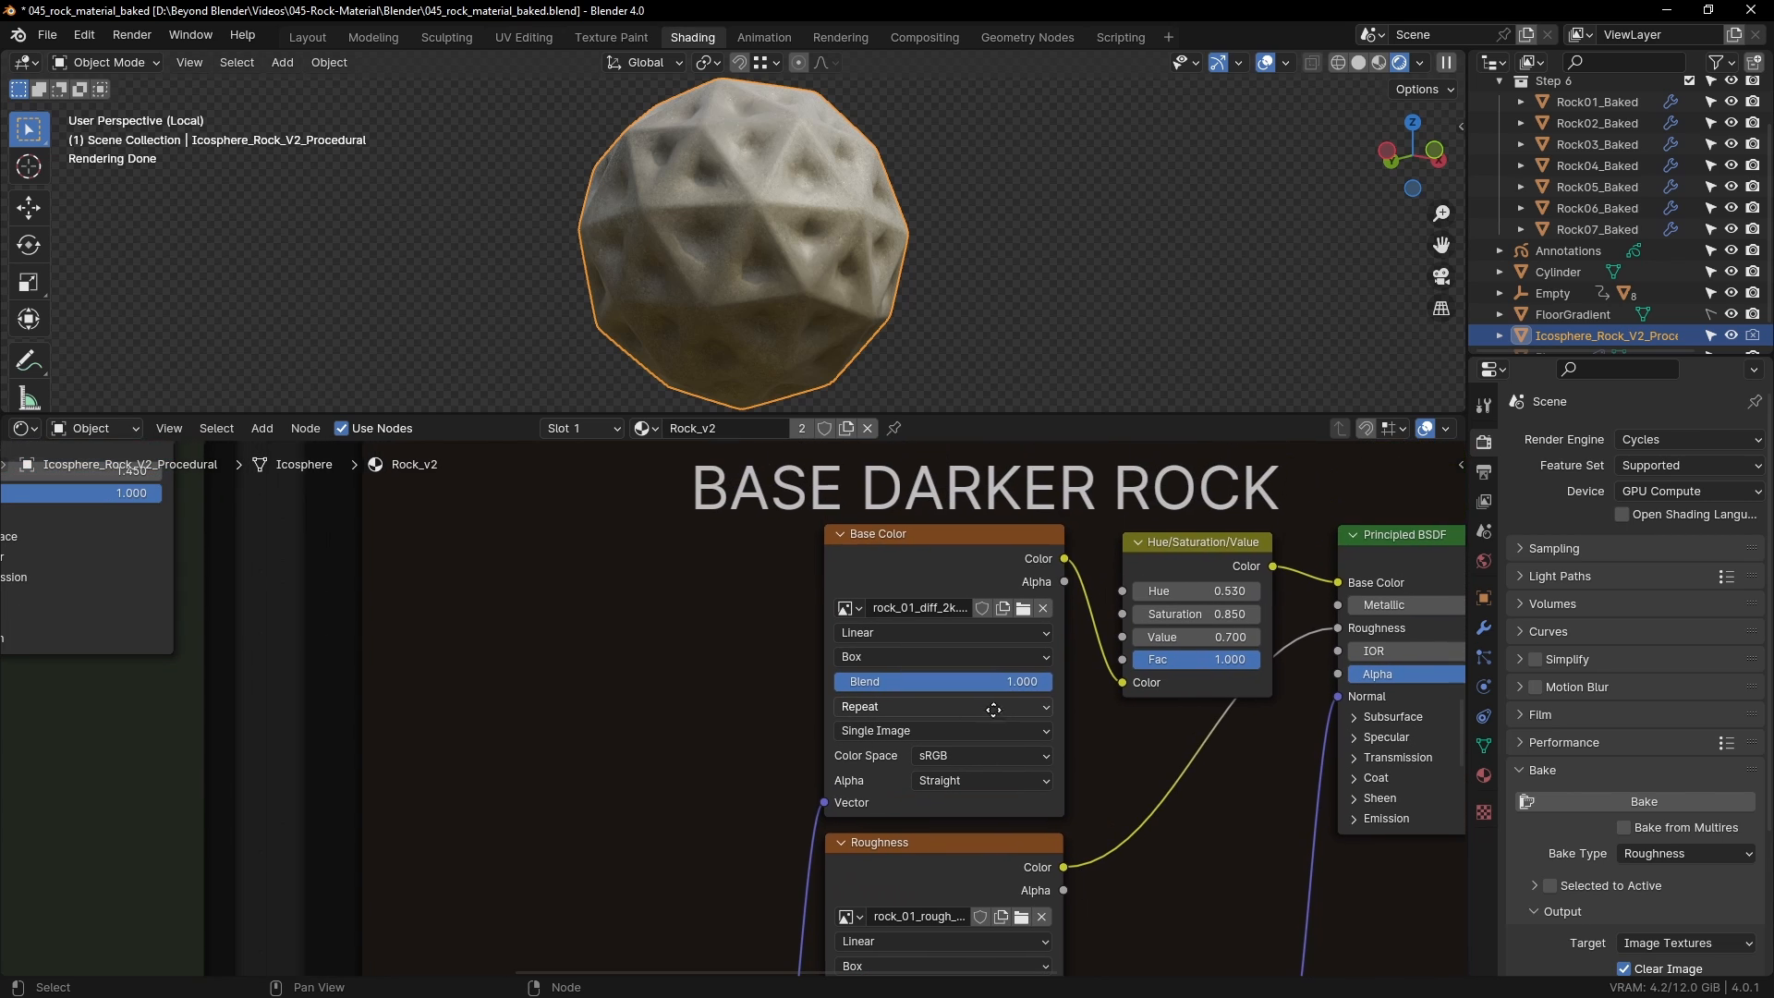
left_click(957, 532, "ctrl+shift")
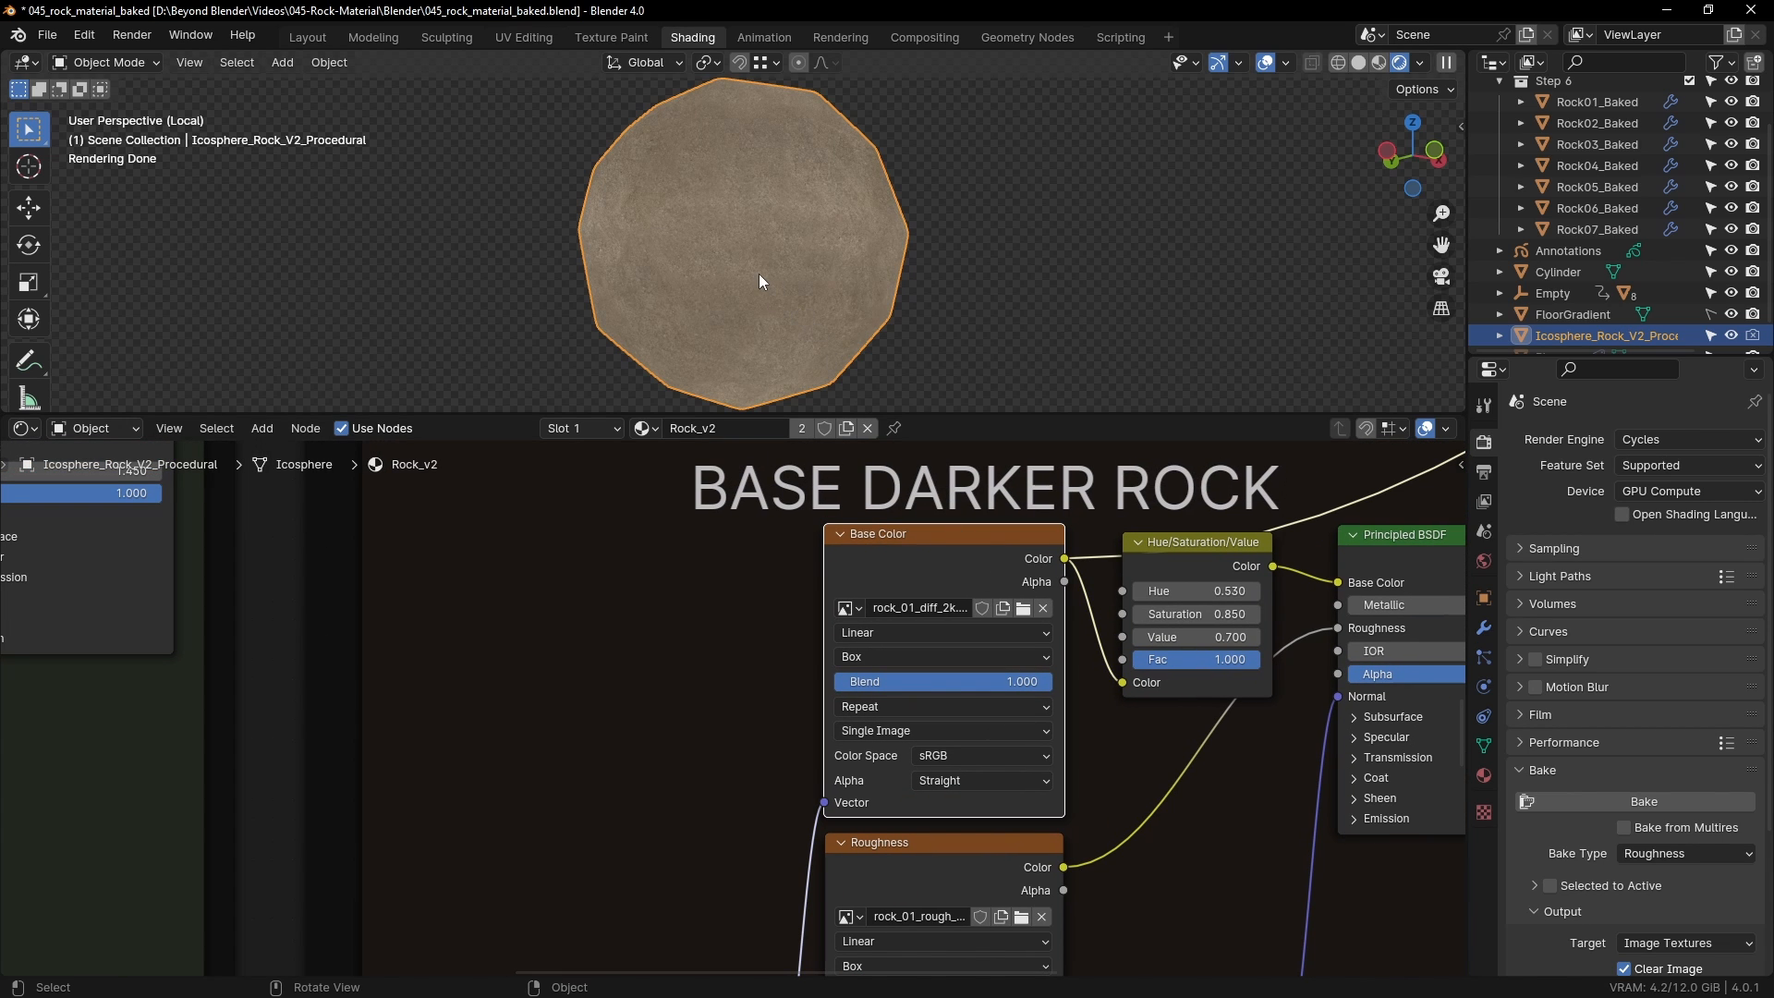
Step: Examine the previewed Base Color rock texture up close on the icosphere from another angle
scroll(758, 274, "up", 5)
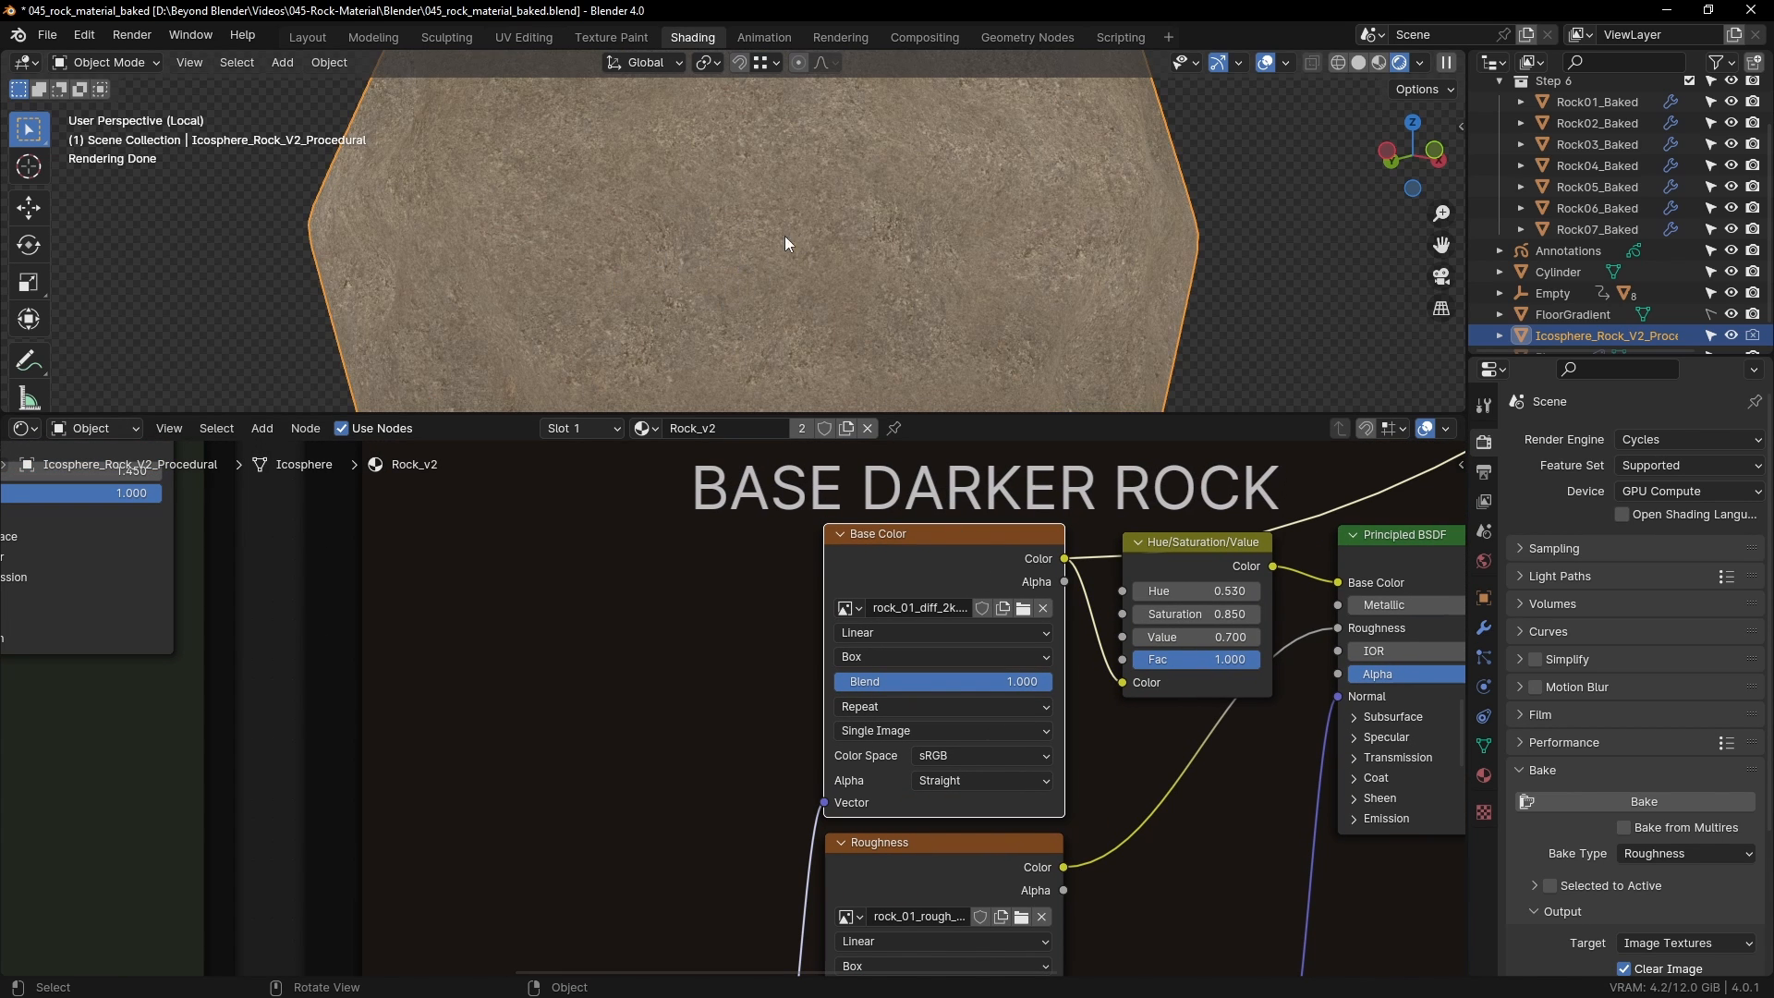
middle_click_drag(861, 250, 821, 294)
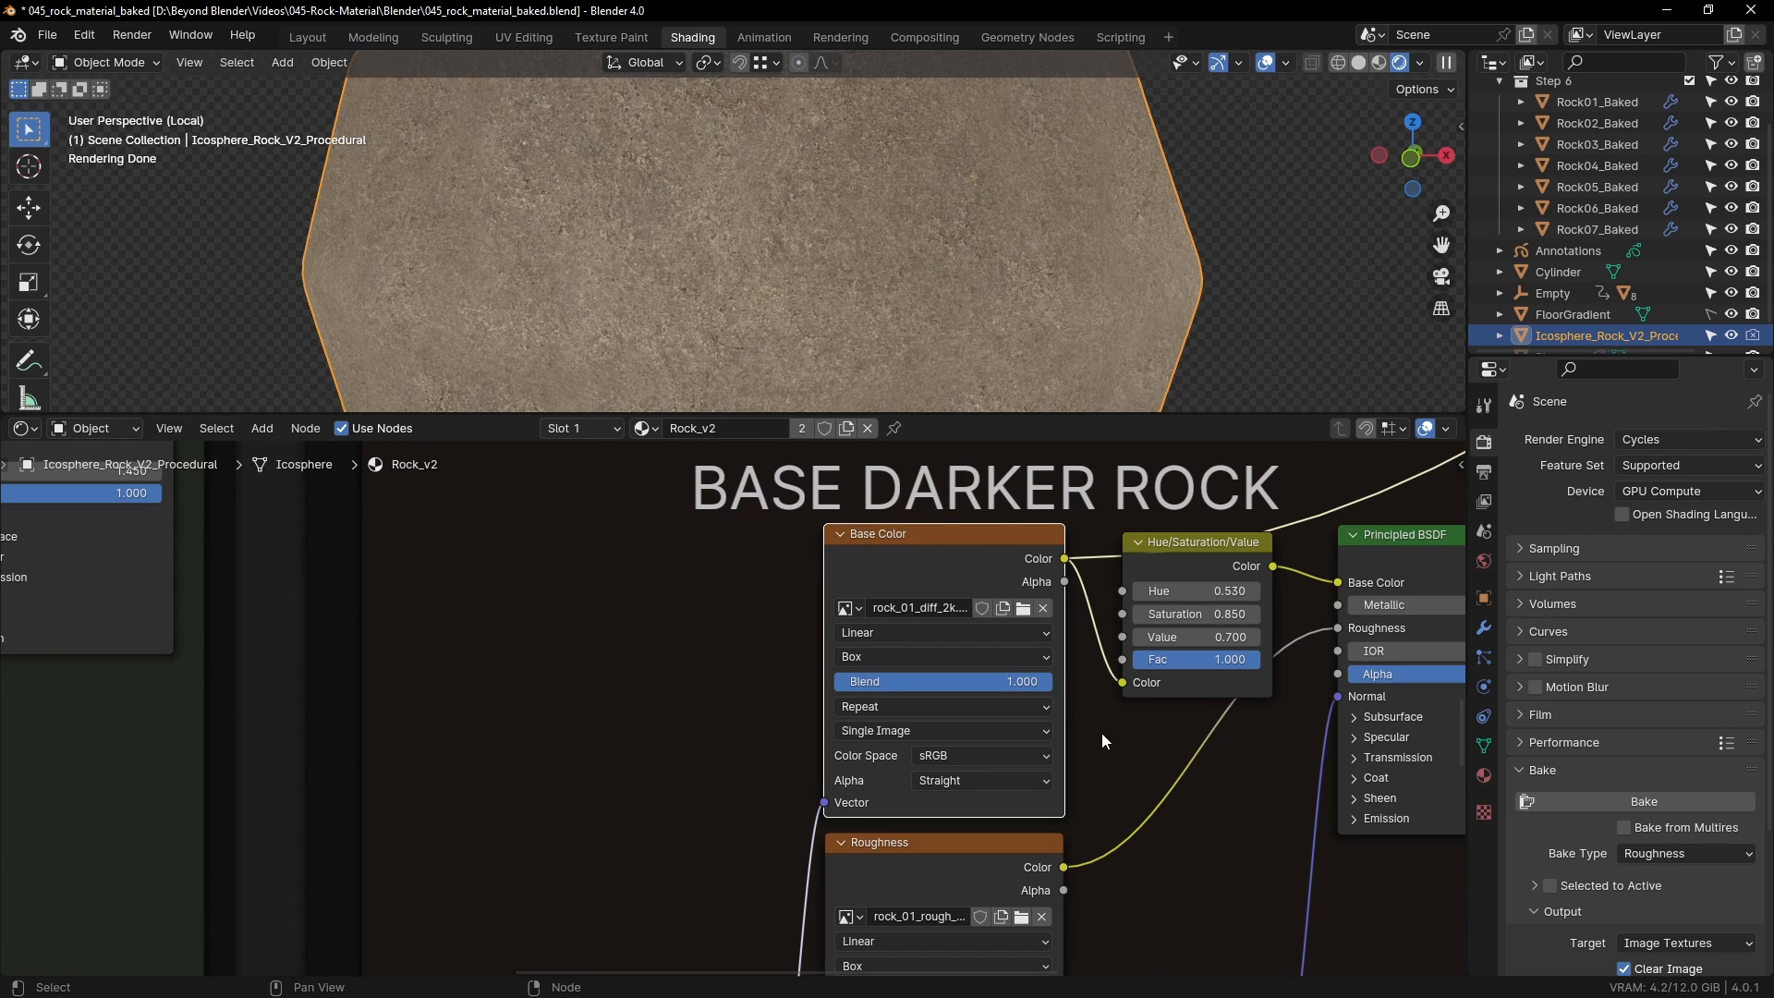
mouse_move(930, 573)
left_mouse_down()
mouse_move(917, 558)
mouse_move(932, 570)
left_mouse_up()
Step: Nudge the Base Darker Rock's Hue/Saturation/Value node slightly and preview its output on the icosphere
scroll(878, 739, "down", 2)
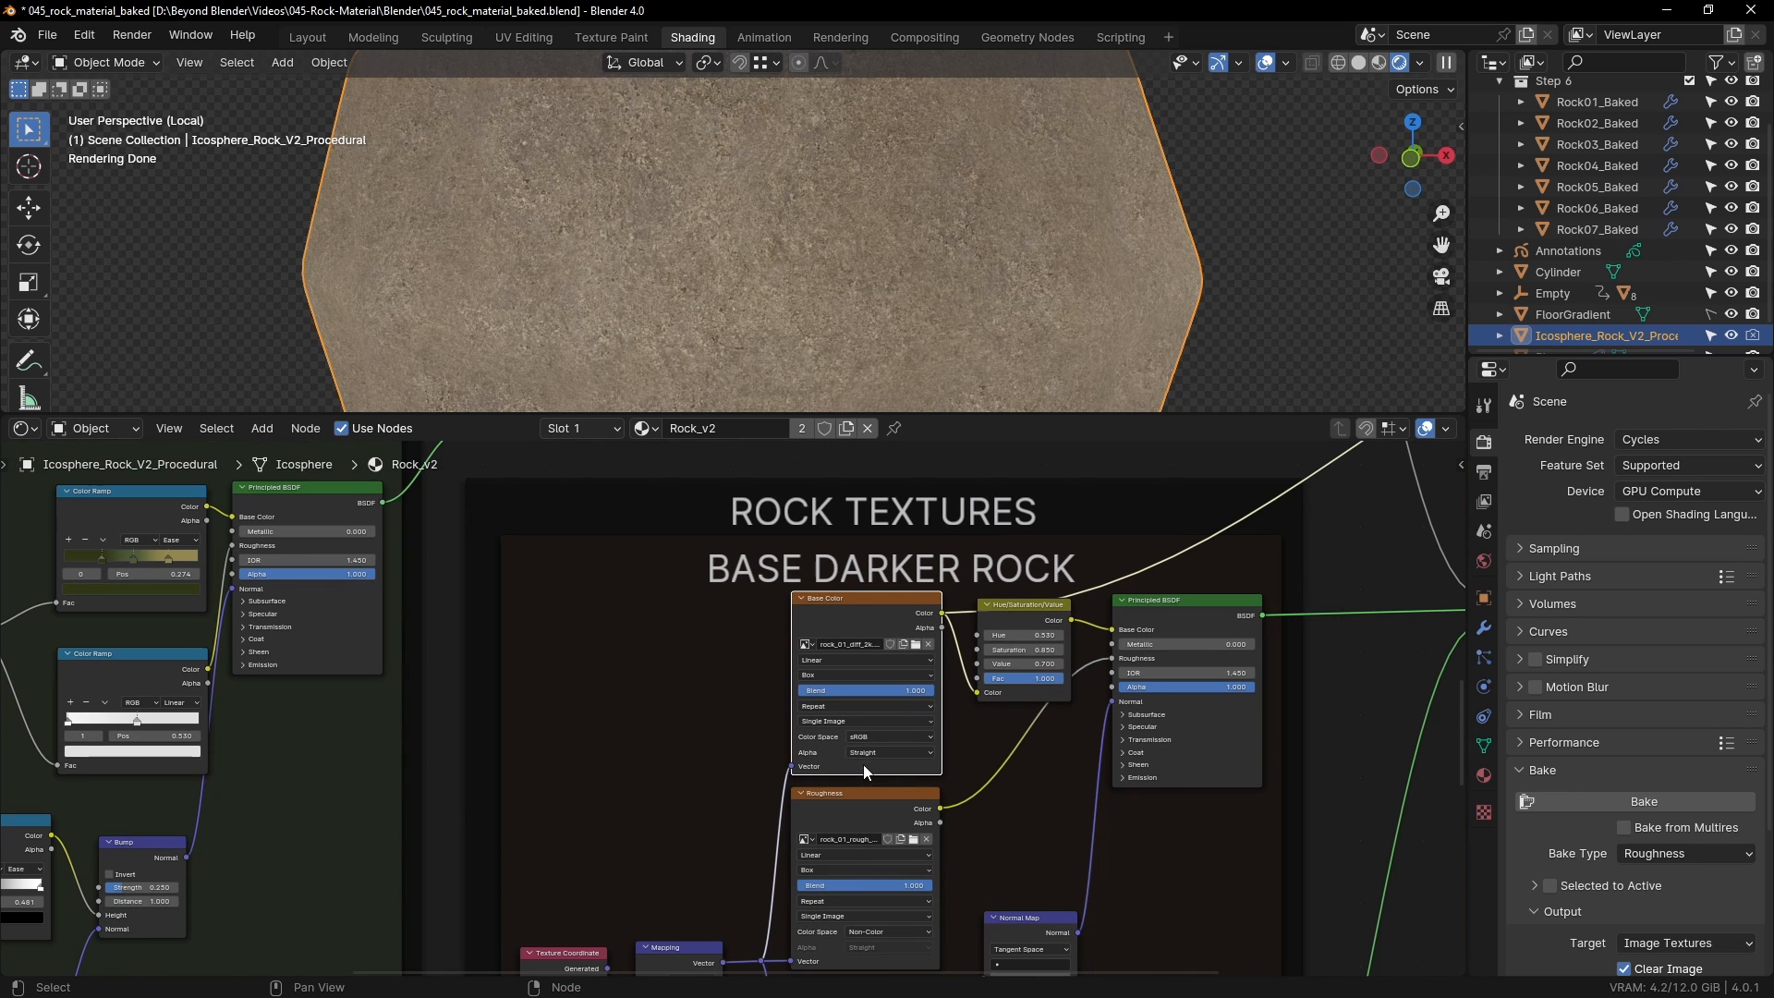
middle_click_drag(1031, 773, 914, 775)
scroll(915, 649, "up", 6)
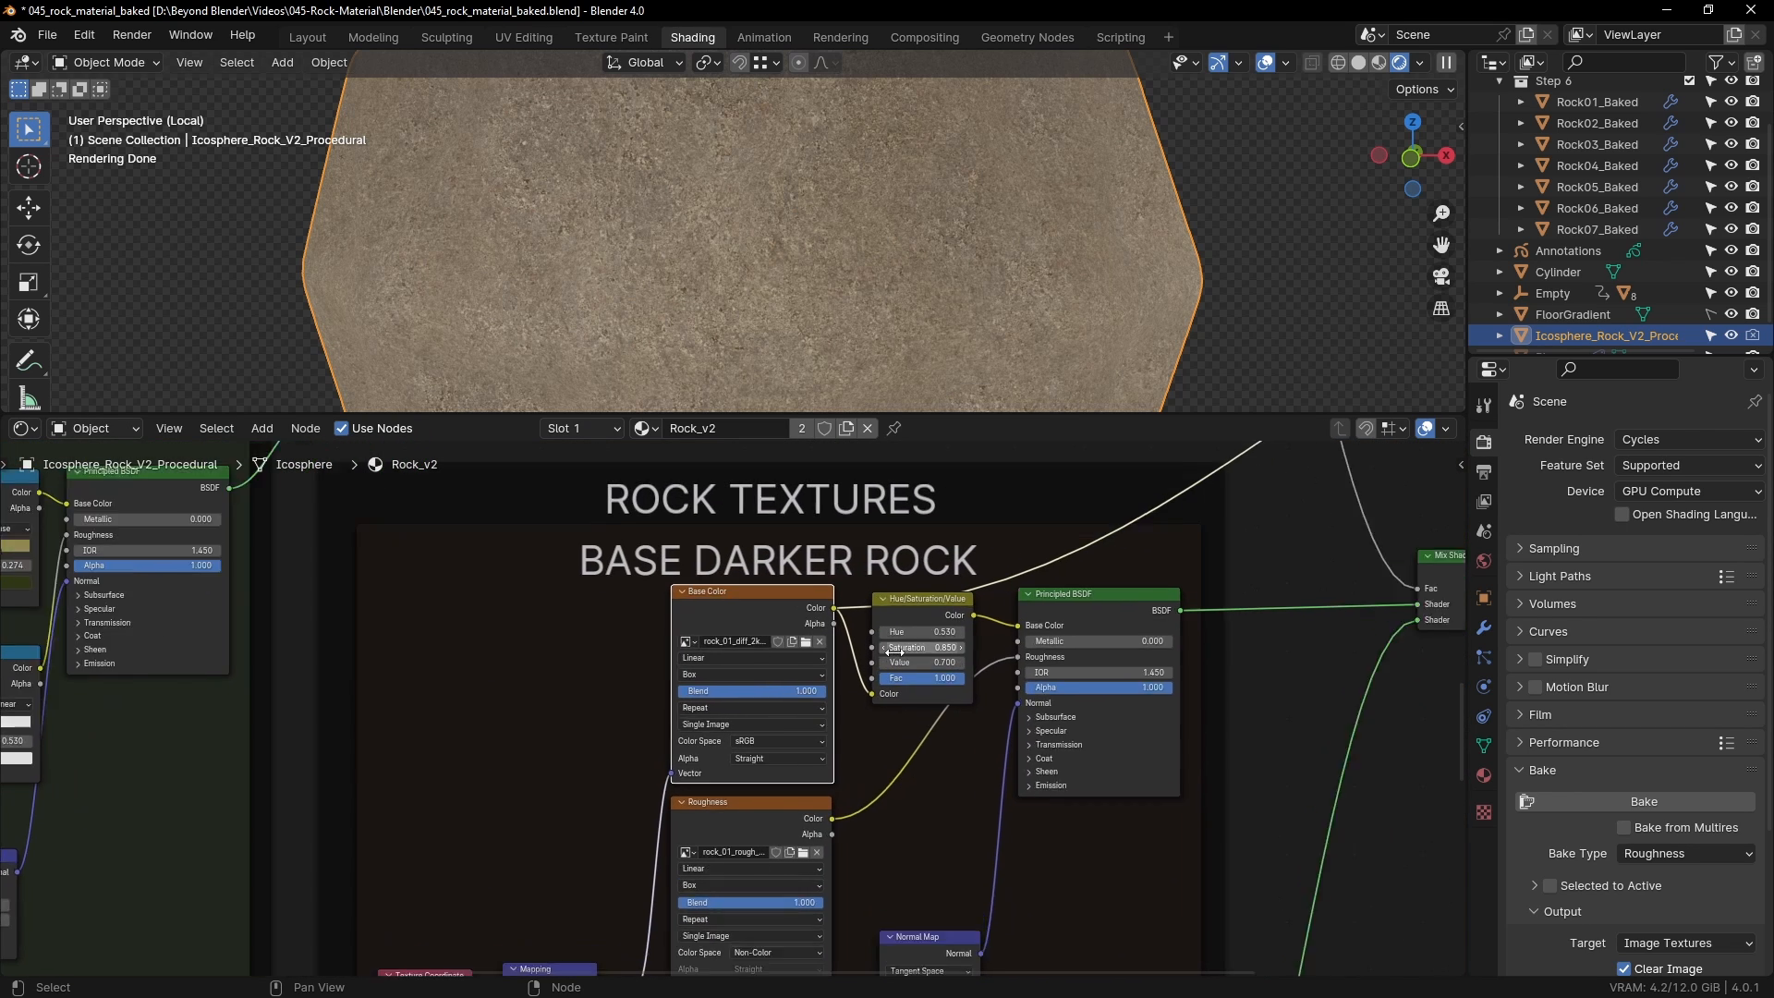
left_click_drag(834, 560, 834, 561)
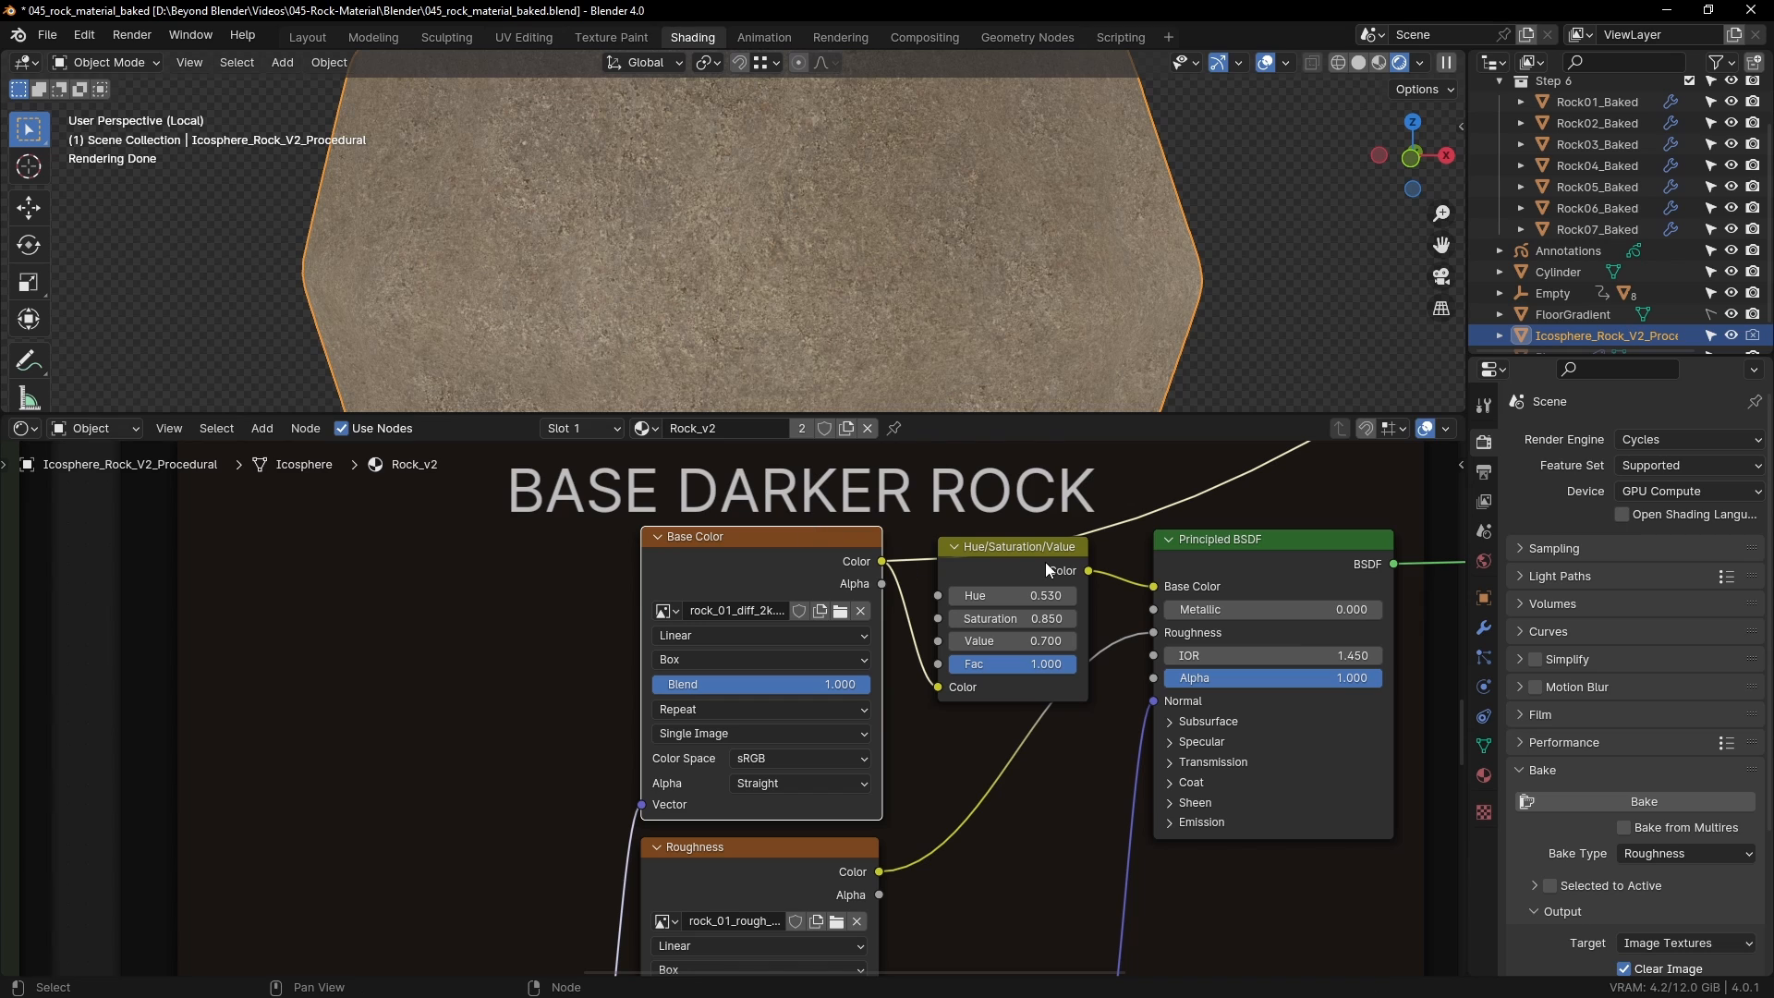
left_click(1008, 548)
left_click_drag(1007, 548, 1002, 539)
left_click(1018, 540, "ctrl+shift")
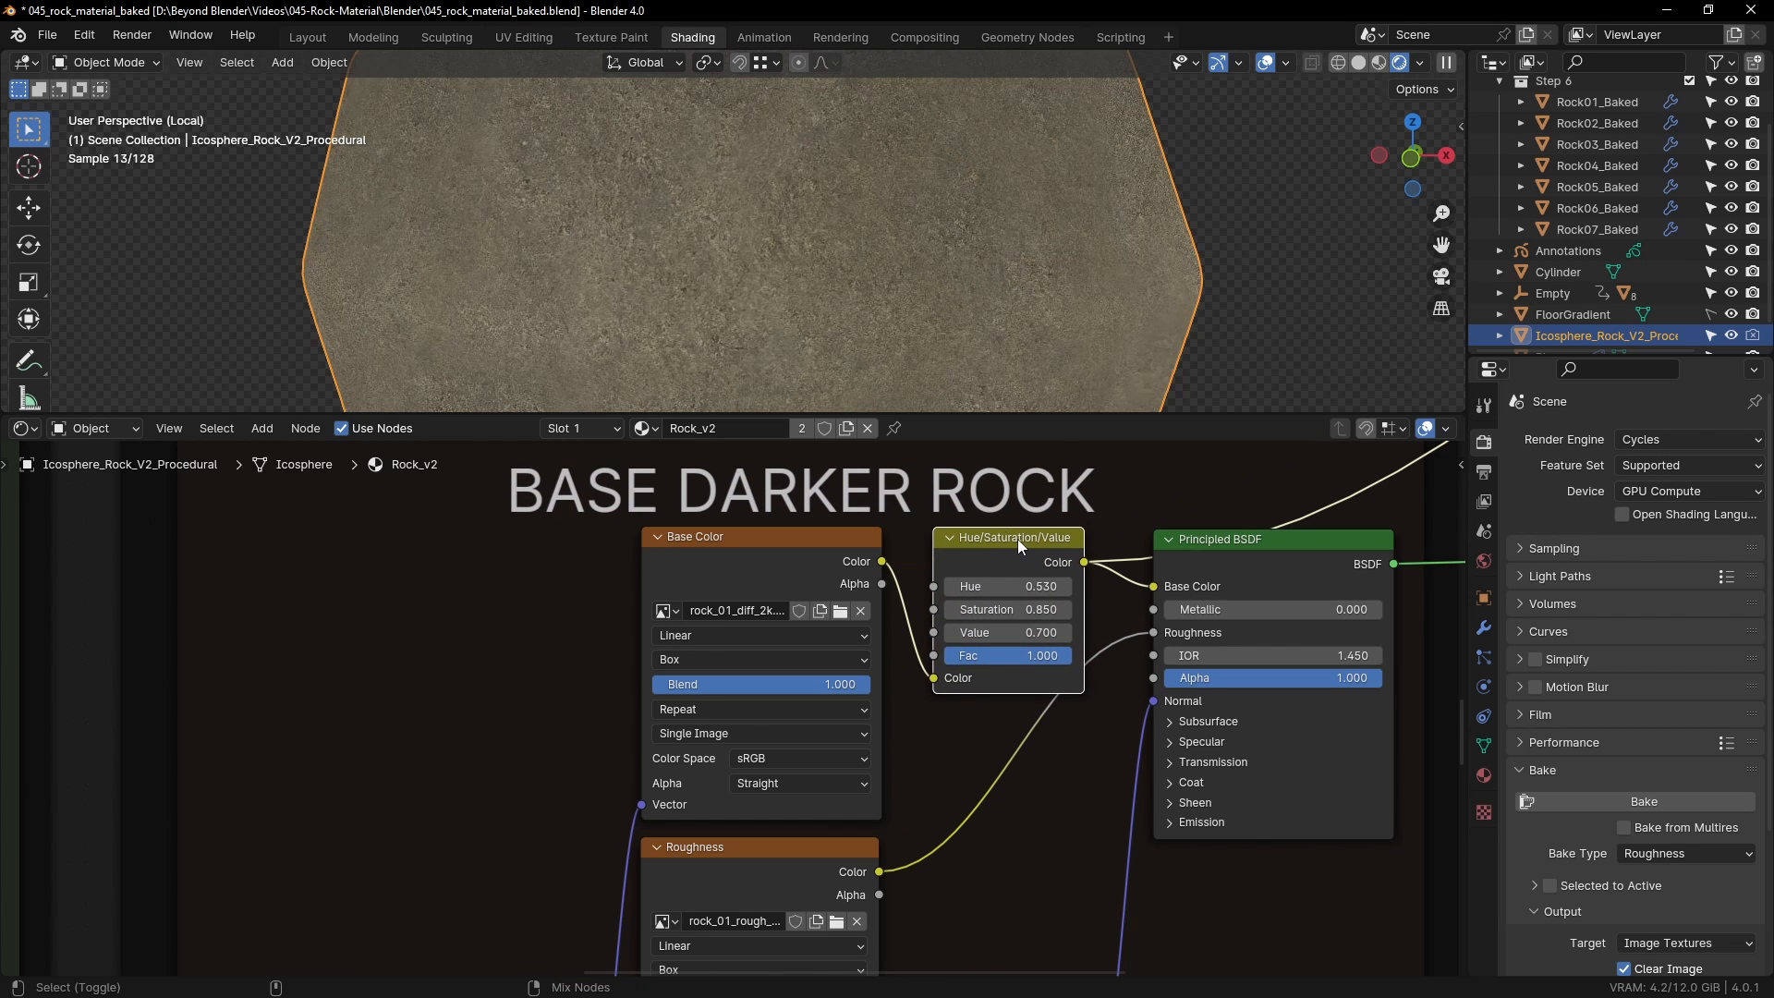
Step: Try a Value of 1 in the Base Darker Rock's Hue/Saturation/Value node and restore it to 0.7
left_click(1029, 633)
type("1")
key("Return")
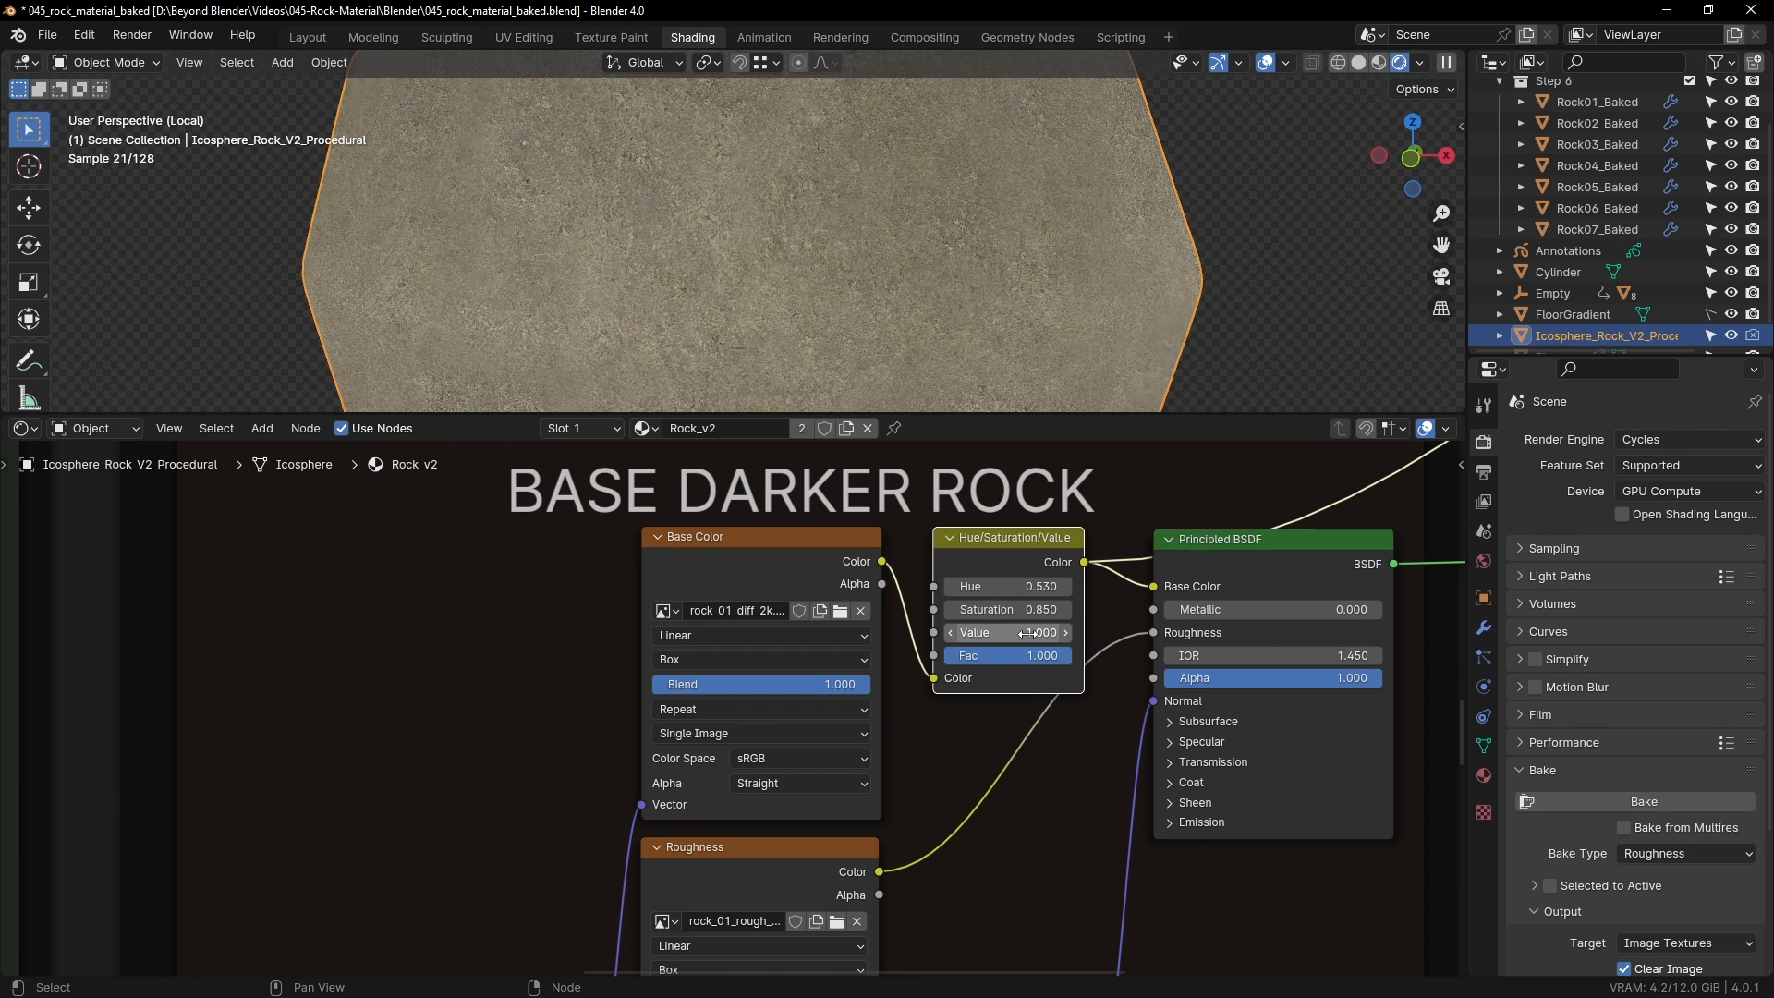
left_click(1031, 634)
type("0.7")
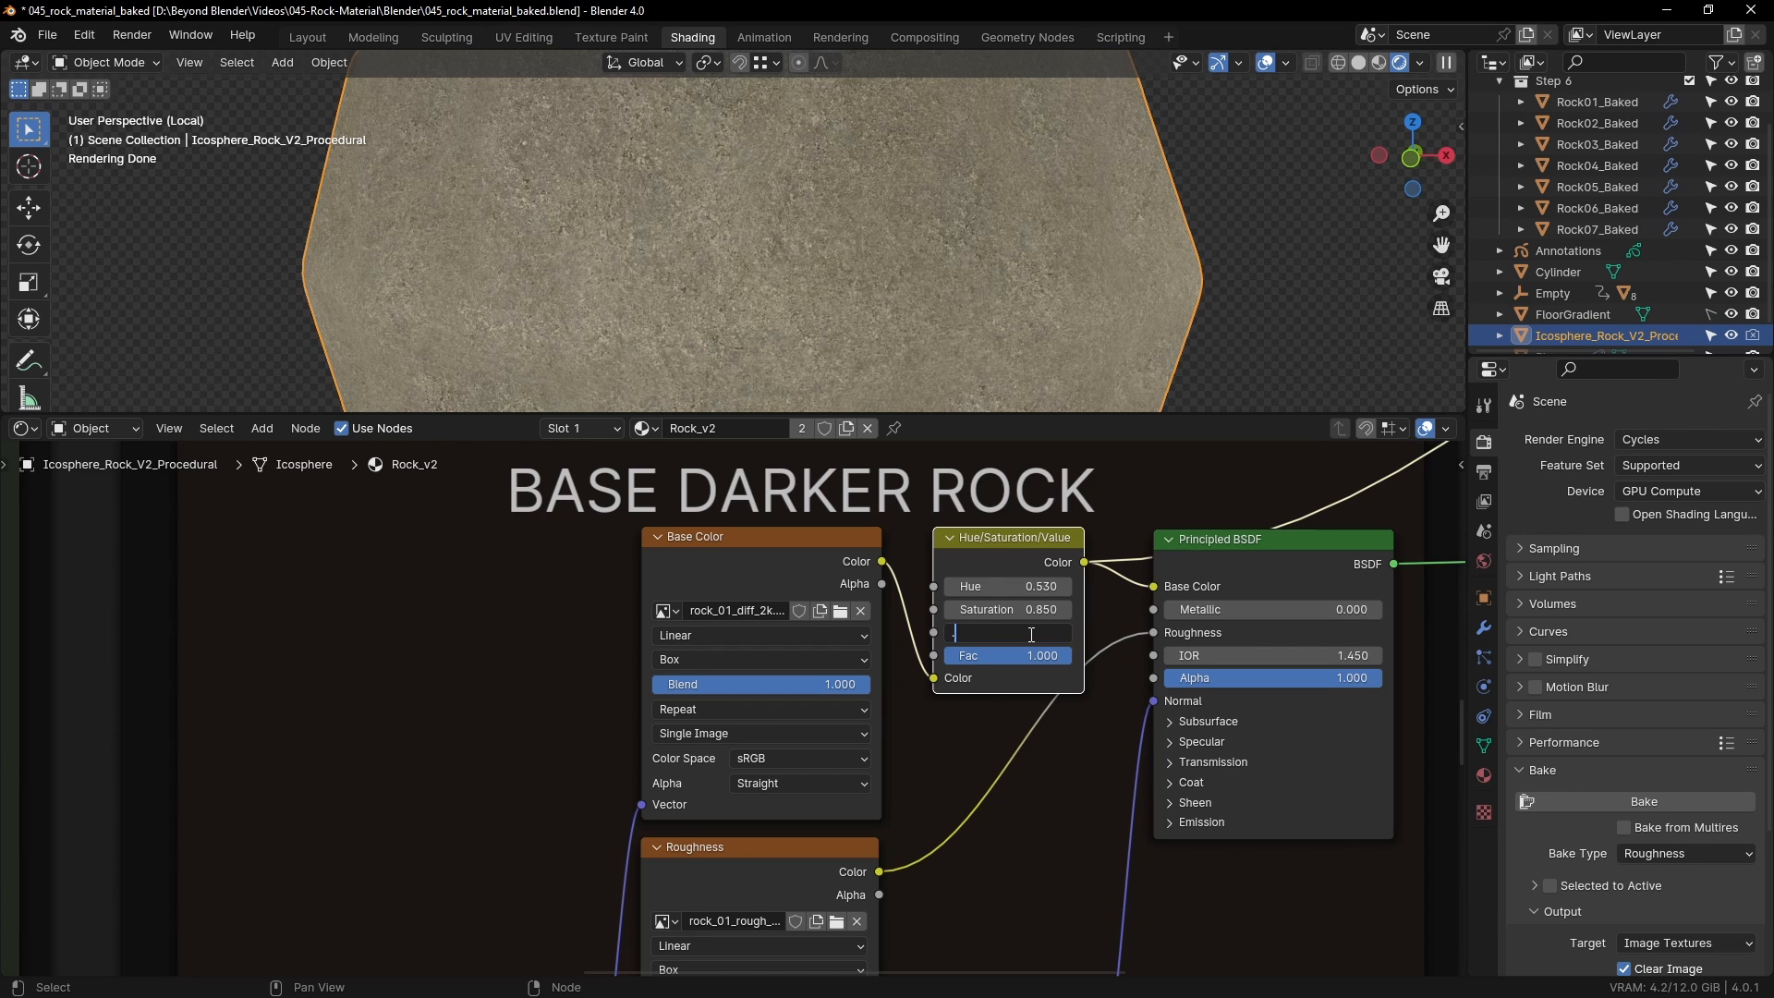
key("Return")
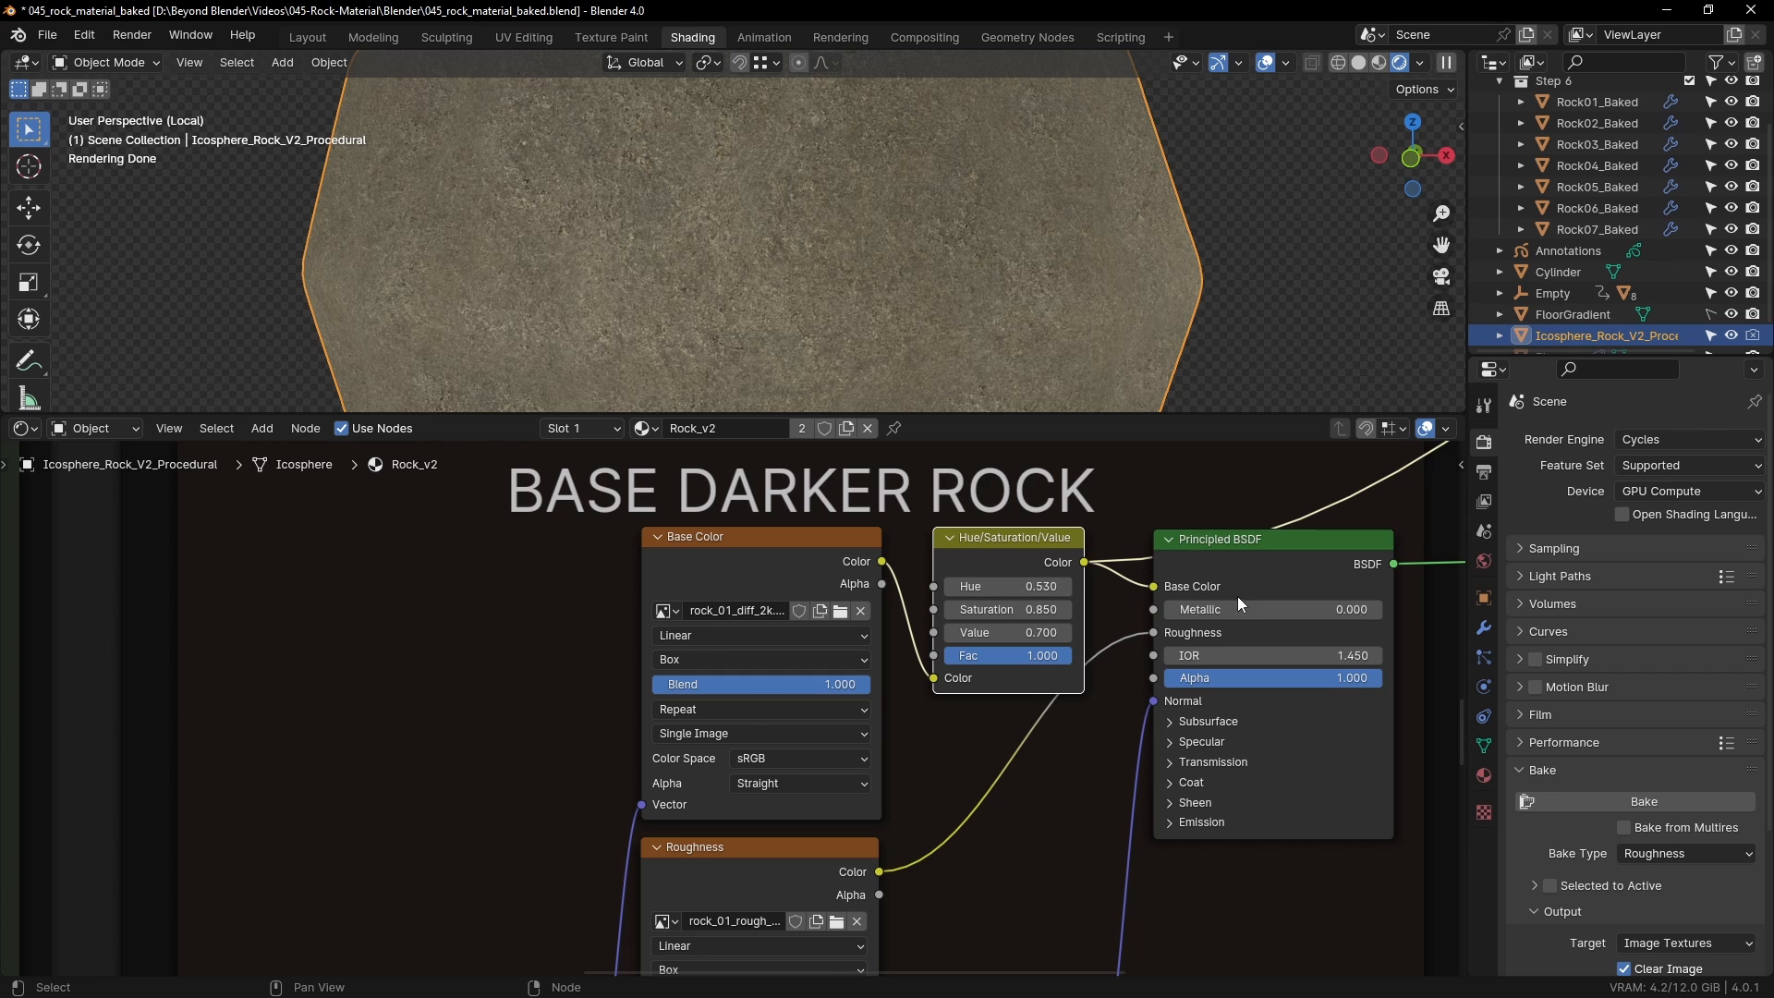
Step: Preview the Base Darker Rock's Principled BSDF and its Roughness image texture on the icosphere
left_click(1261, 540, "ctrl+shift")
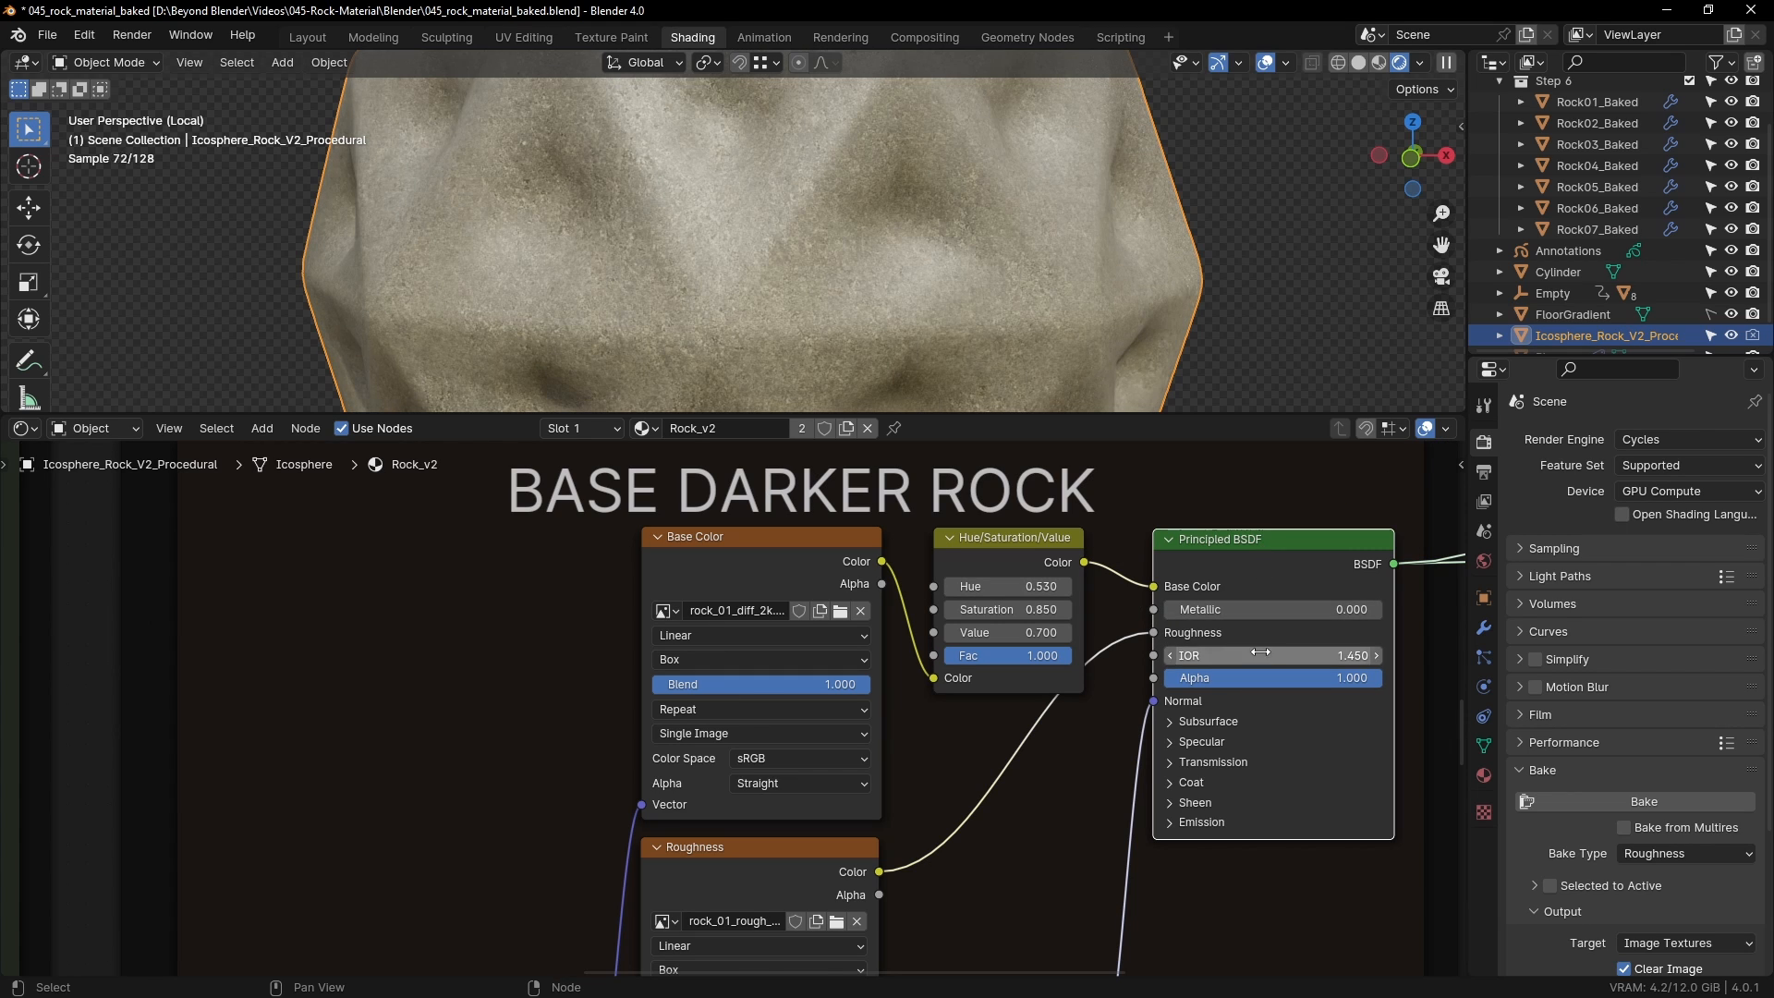
scroll(829, 303, "down", 5)
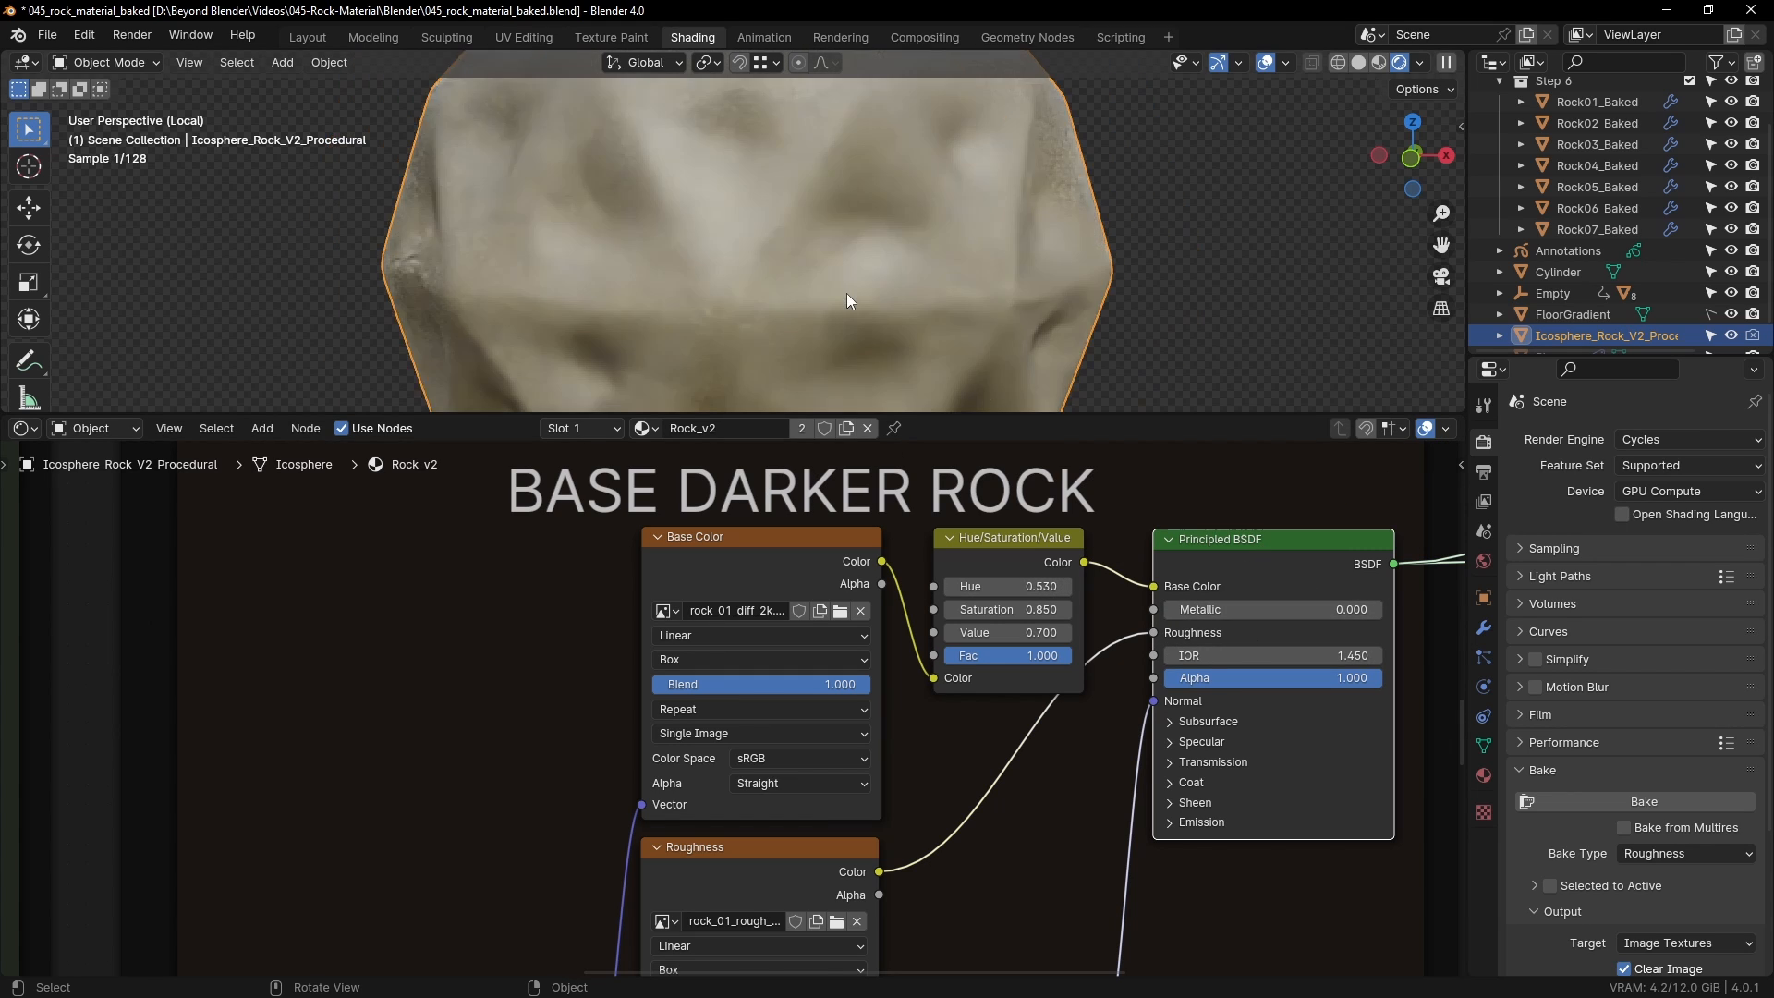
middle_click_drag(785, 962, 857, 634)
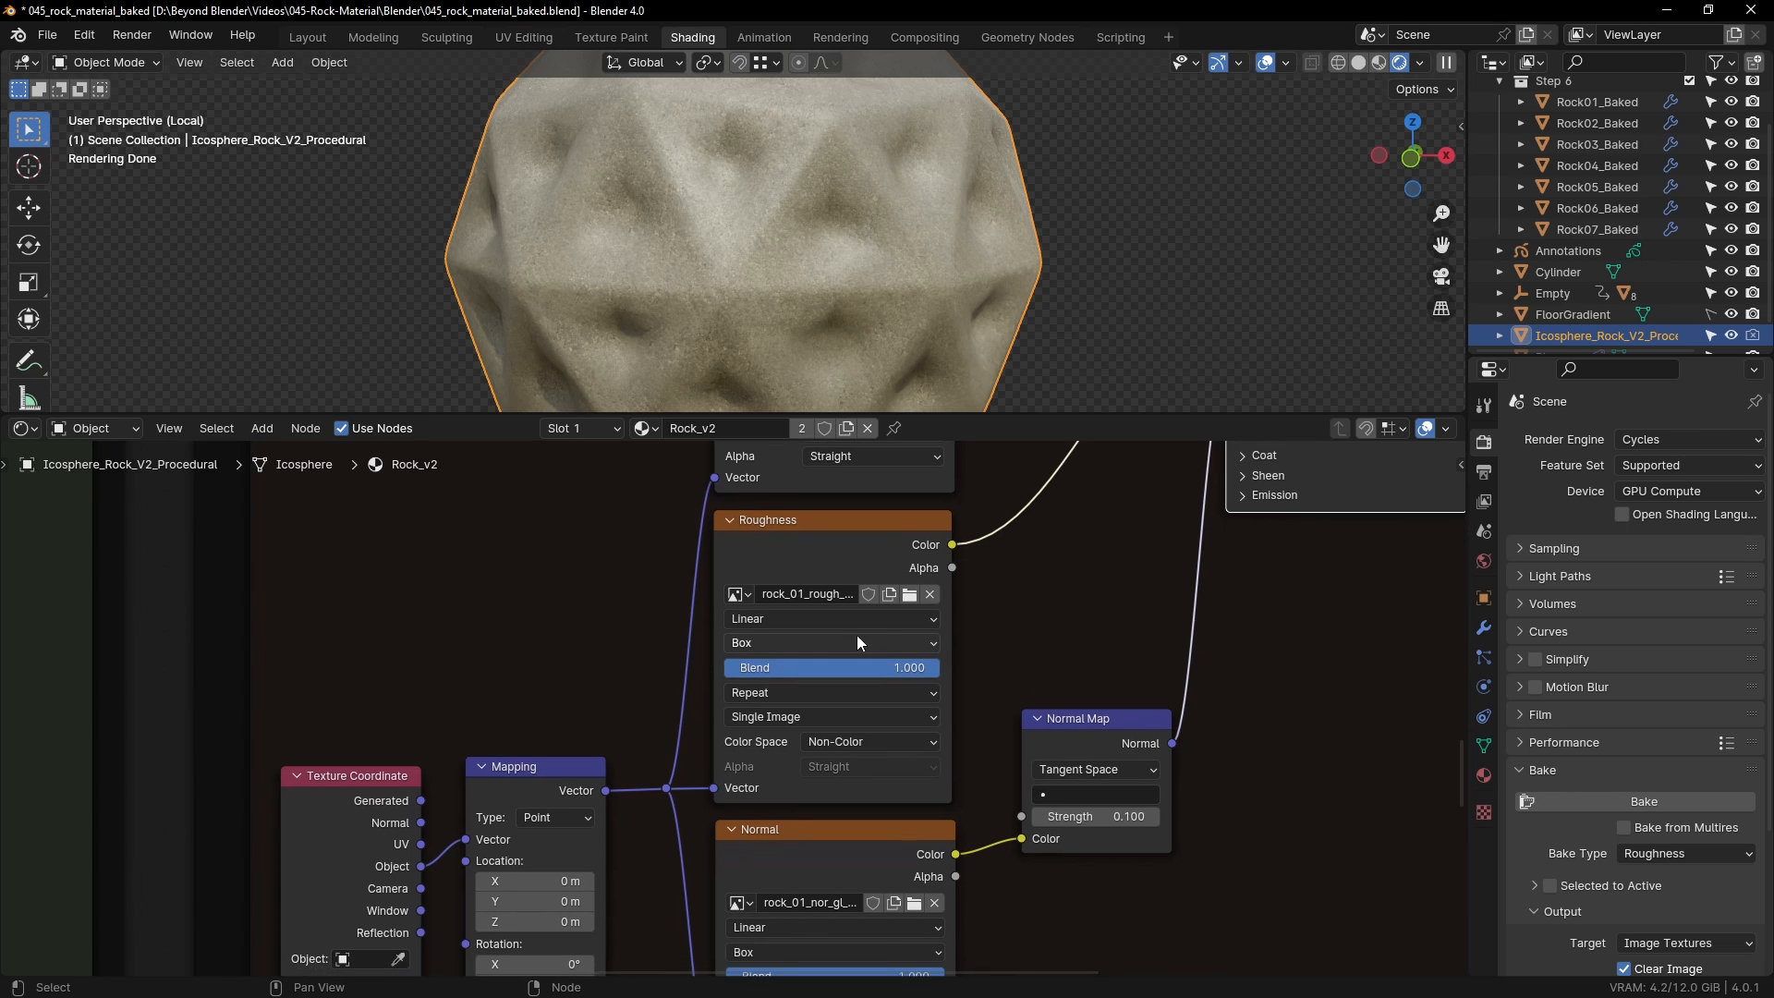
left_click(850, 517, "ctrl+shift")
scroll(810, 342, "up", 3)
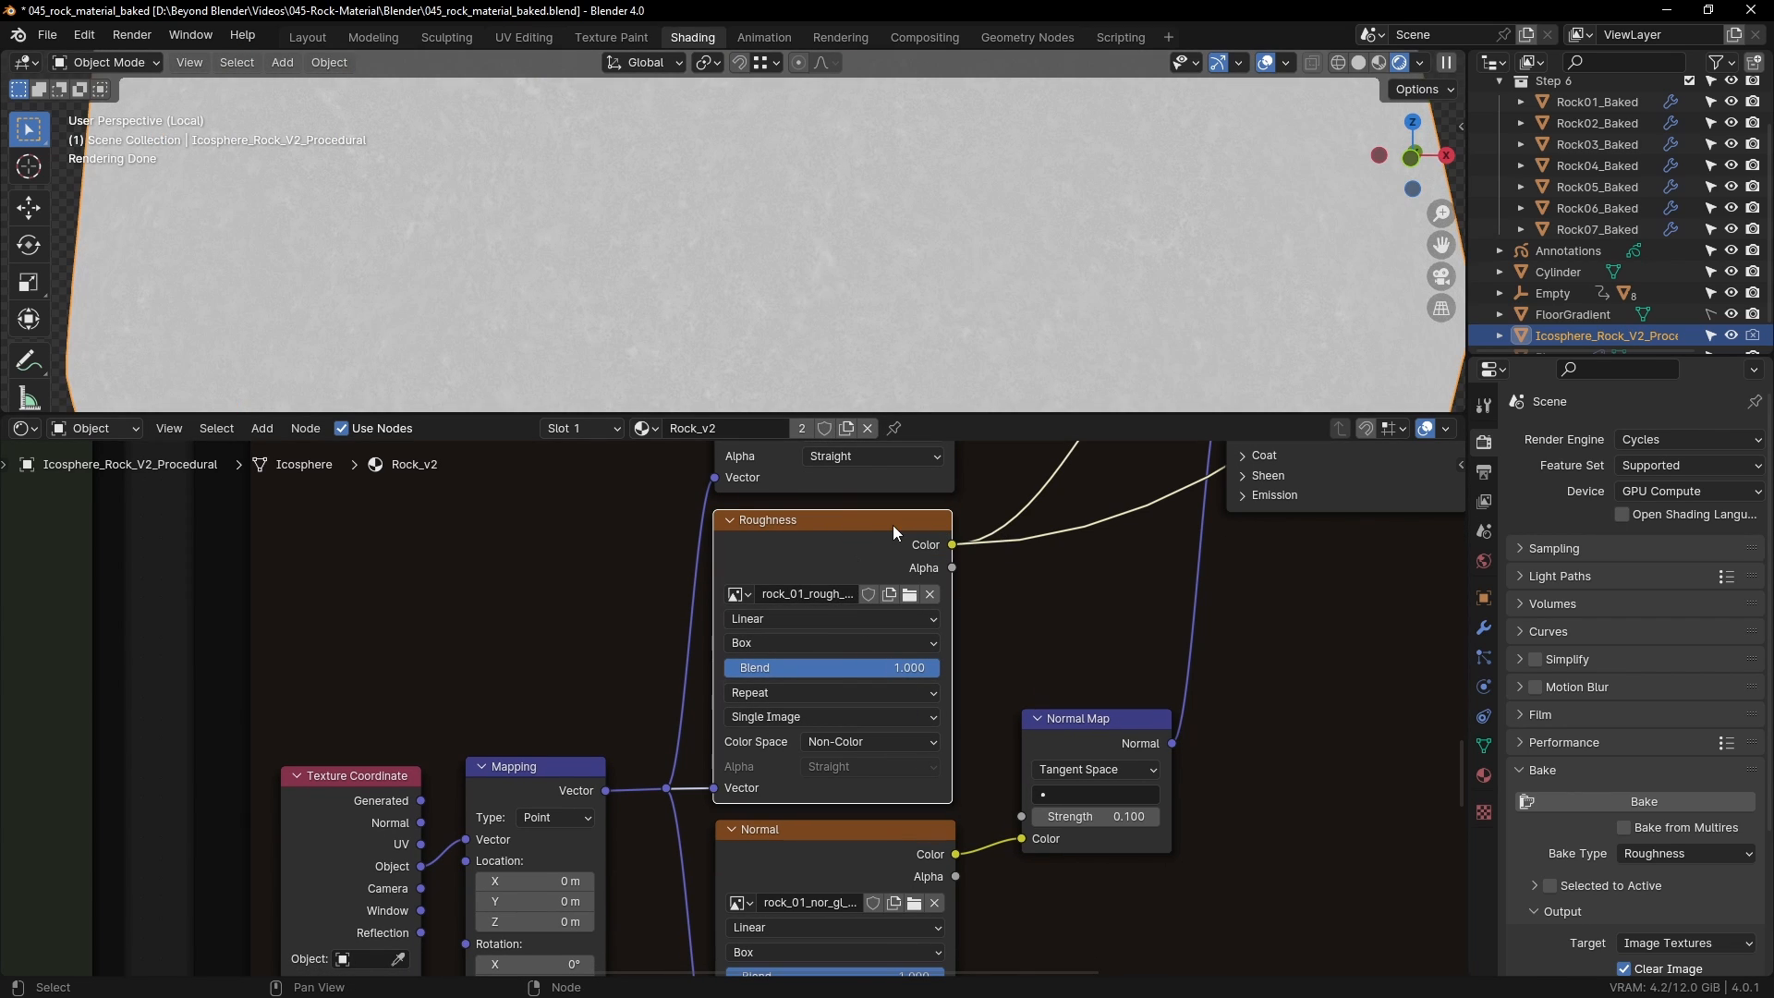
scroll(1016, 582, "down", 1)
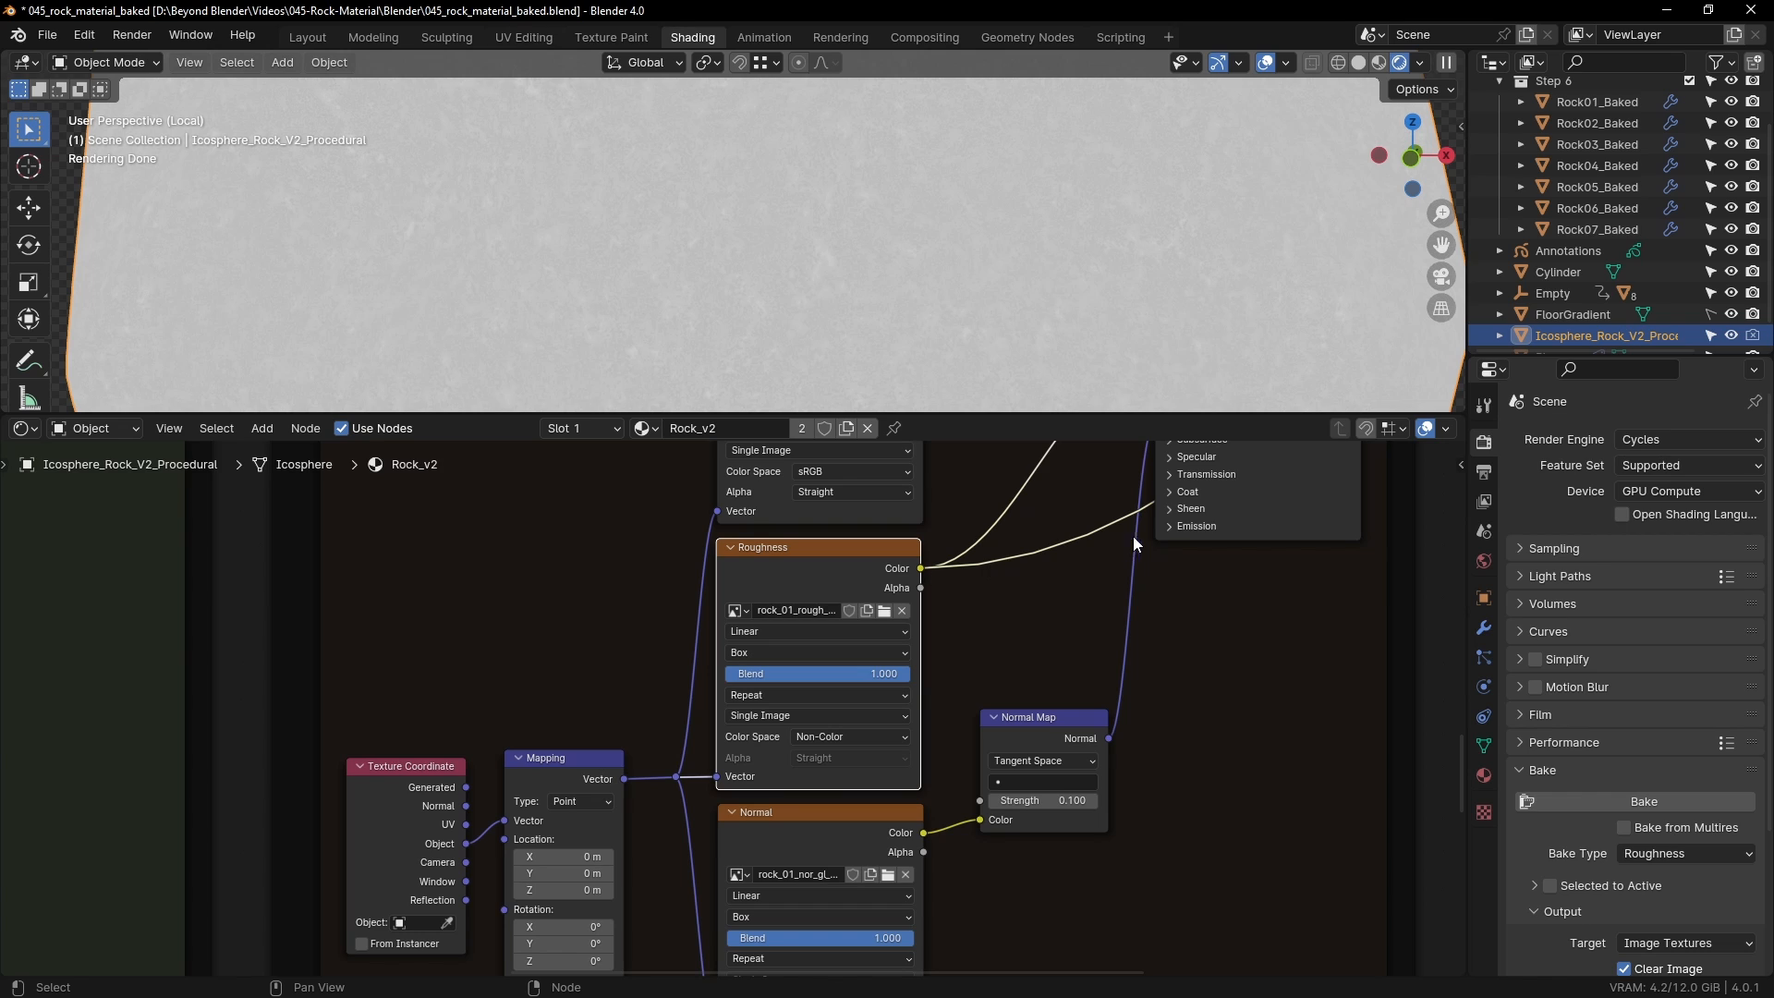
Step: Preview the Base Darker Rock's Normal image texture on the icosphere
middle_click_drag(1096, 778, 1130, 614)
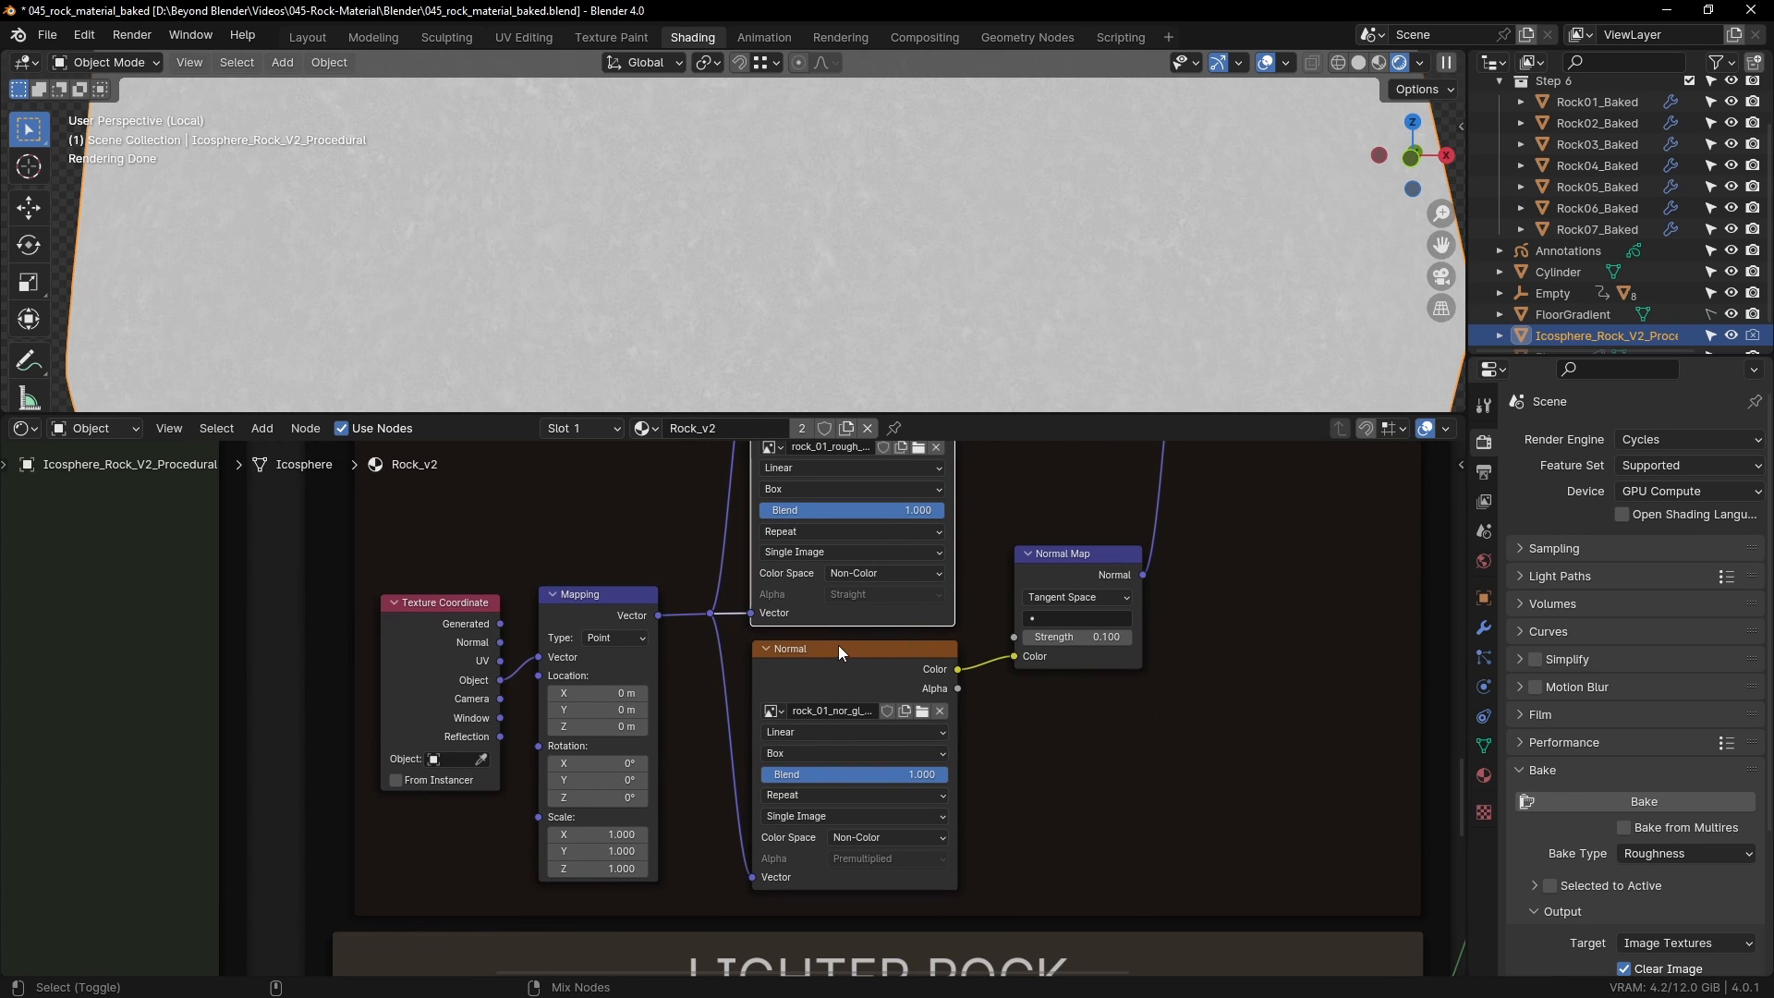
left_click(805, 808, "ctrl+shift")
scroll(761, 261, "down", 3)
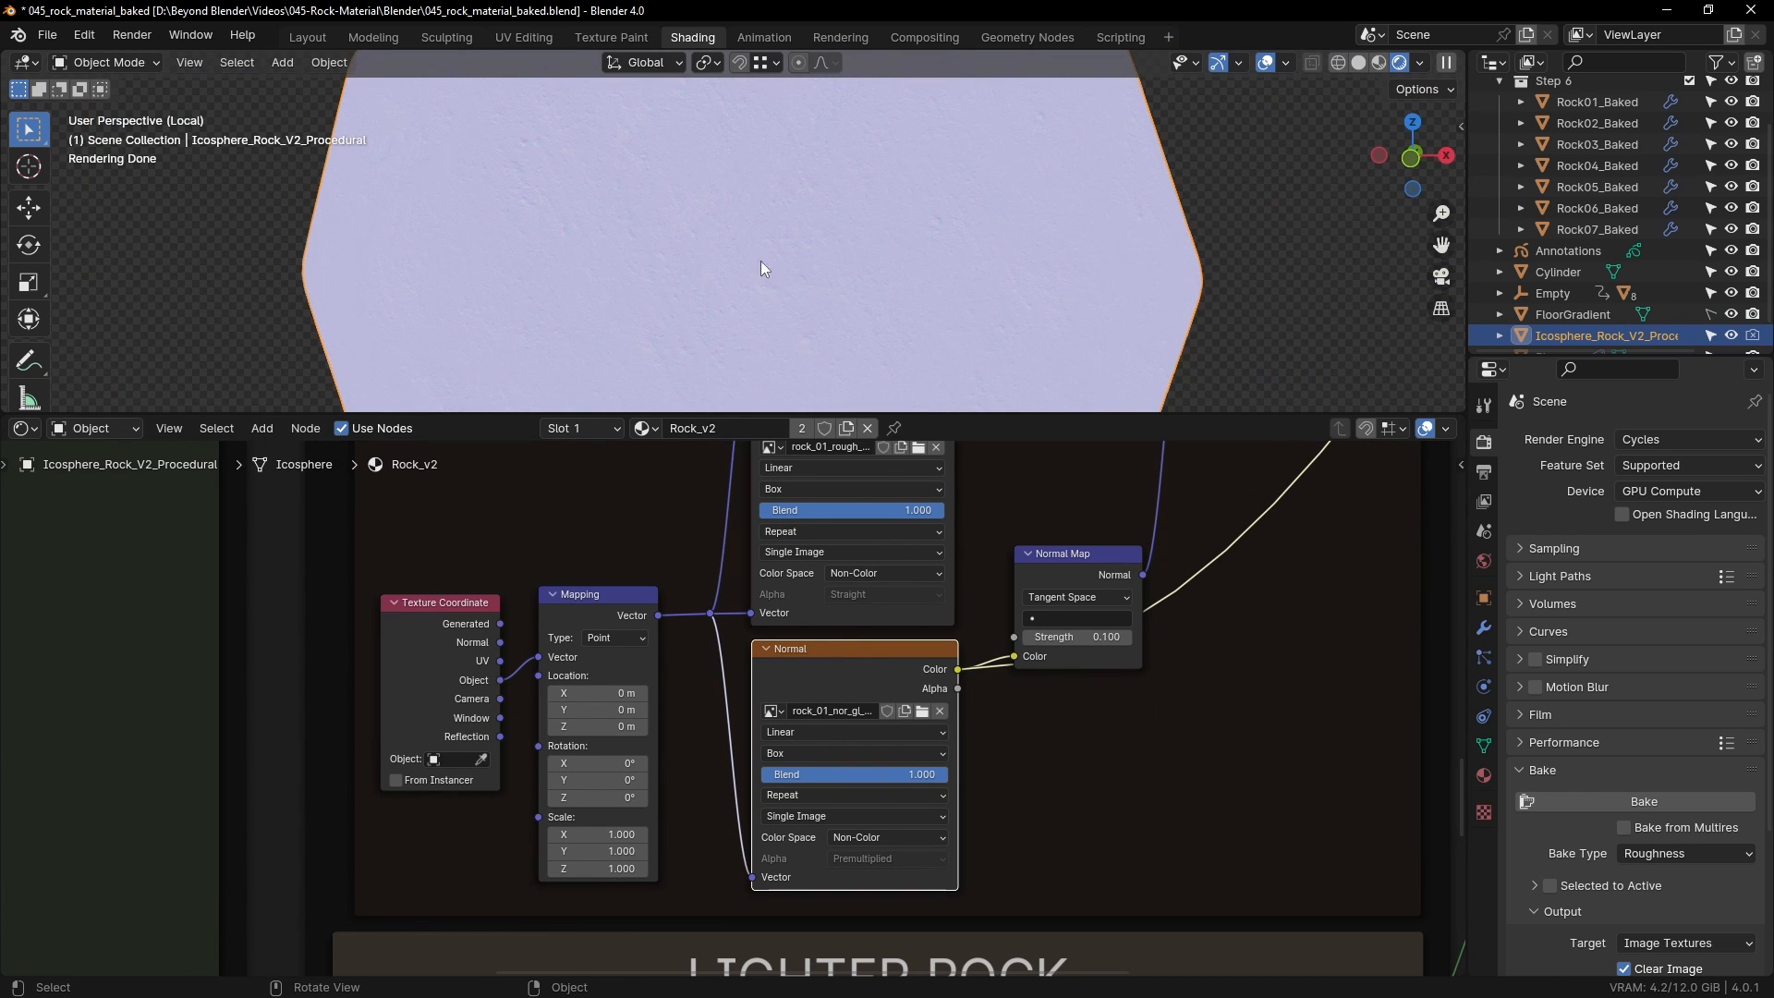
scroll(1104, 717, "down", 2)
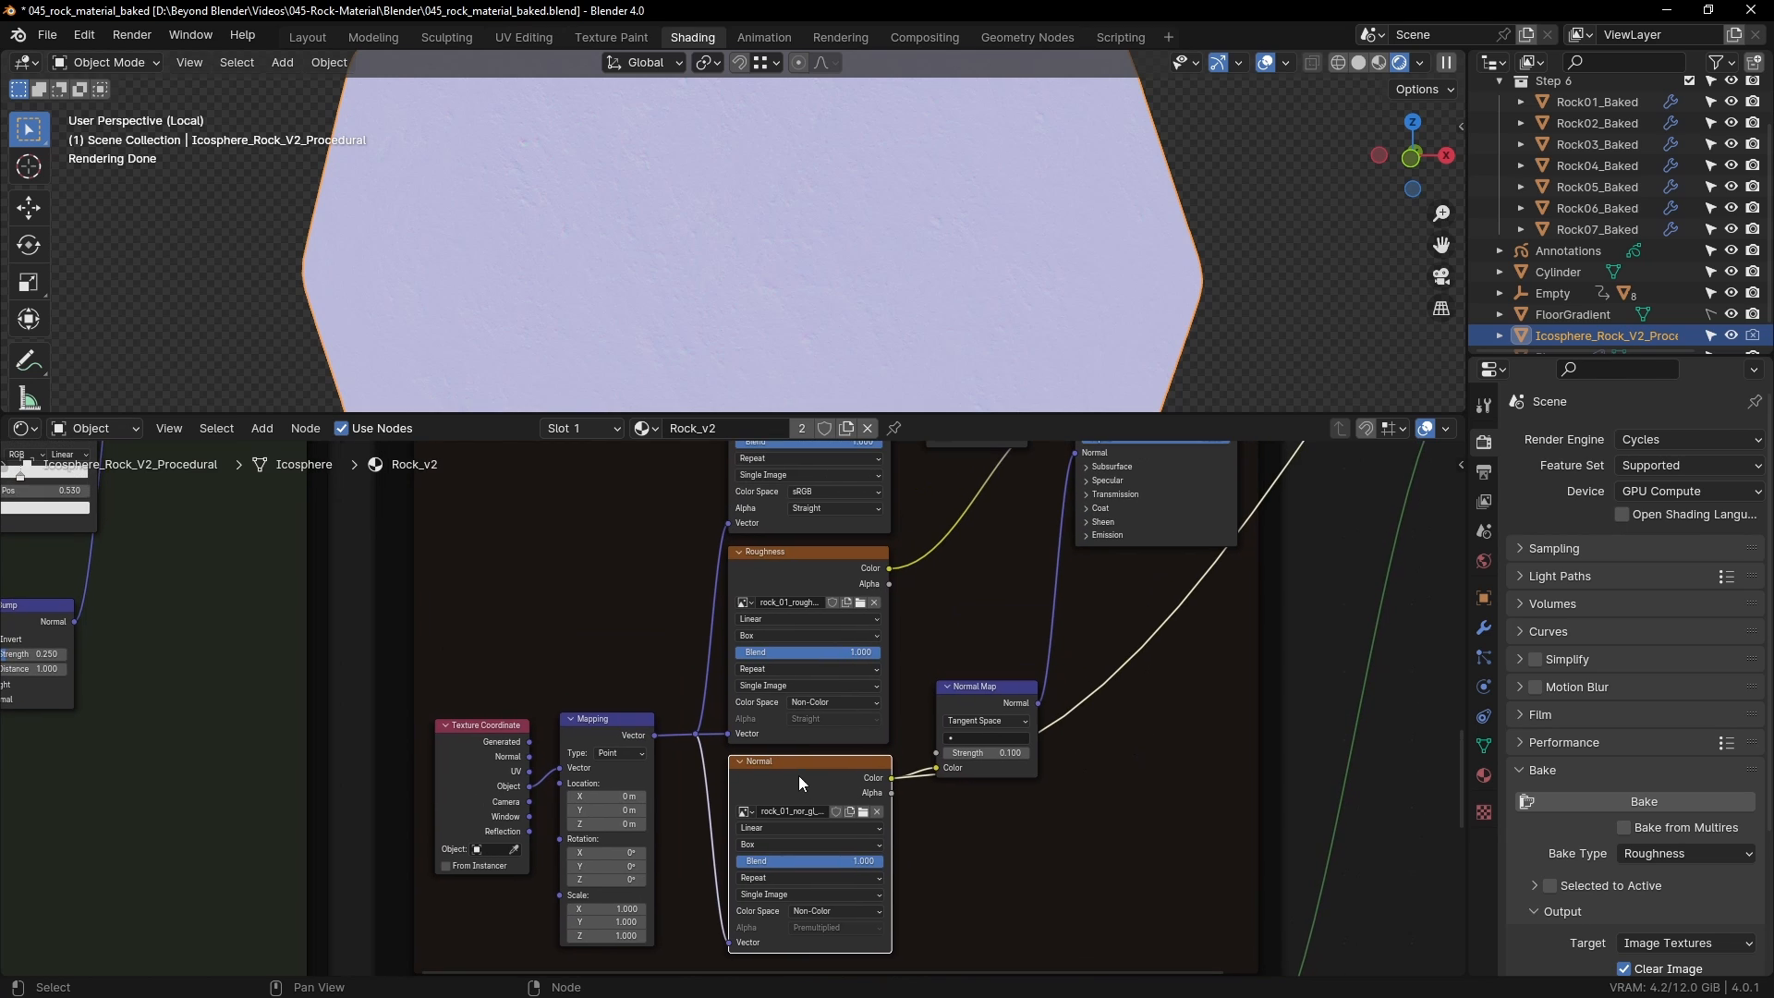
Step: Return the preview to the Base Darker Rock's Principled BSDF and survey its frame beside the Lighter Rock frame
middle_click_drag(1201, 635, 1144, 810)
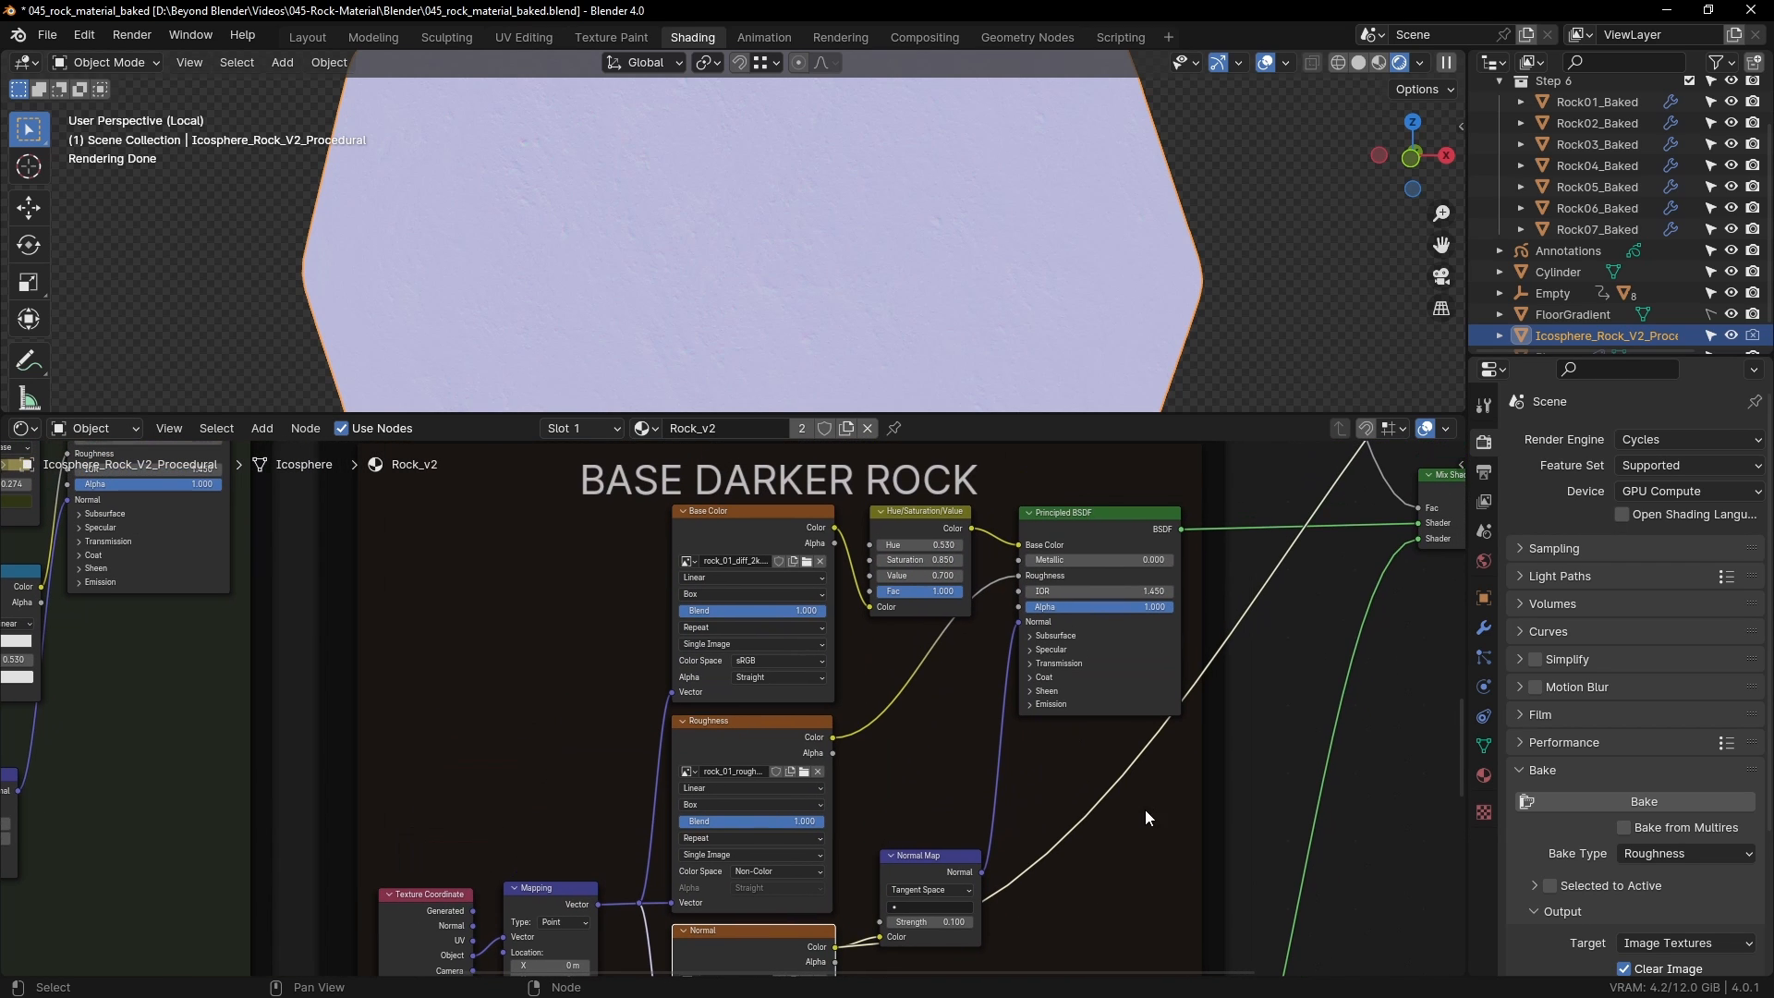
left_click(1085, 513)
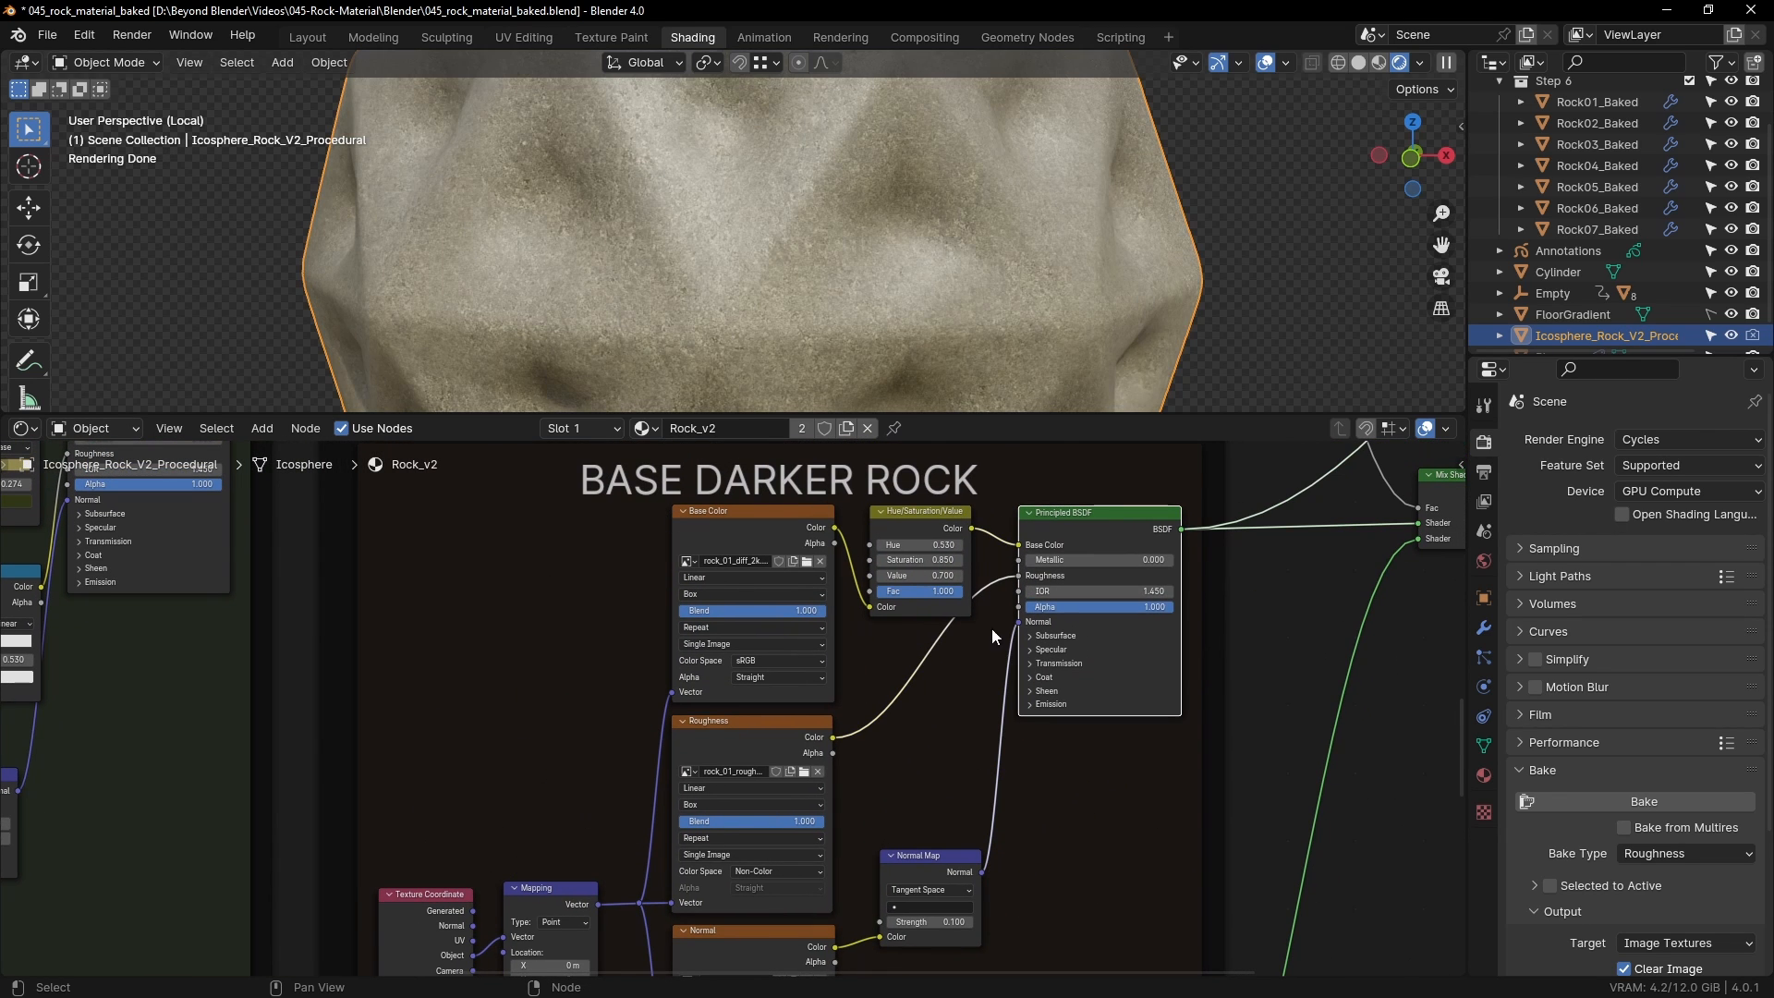
scroll(828, 694, "down", 2)
scroll(828, 696, "down", 1)
middle_click_drag(740, 800, 797, 712)
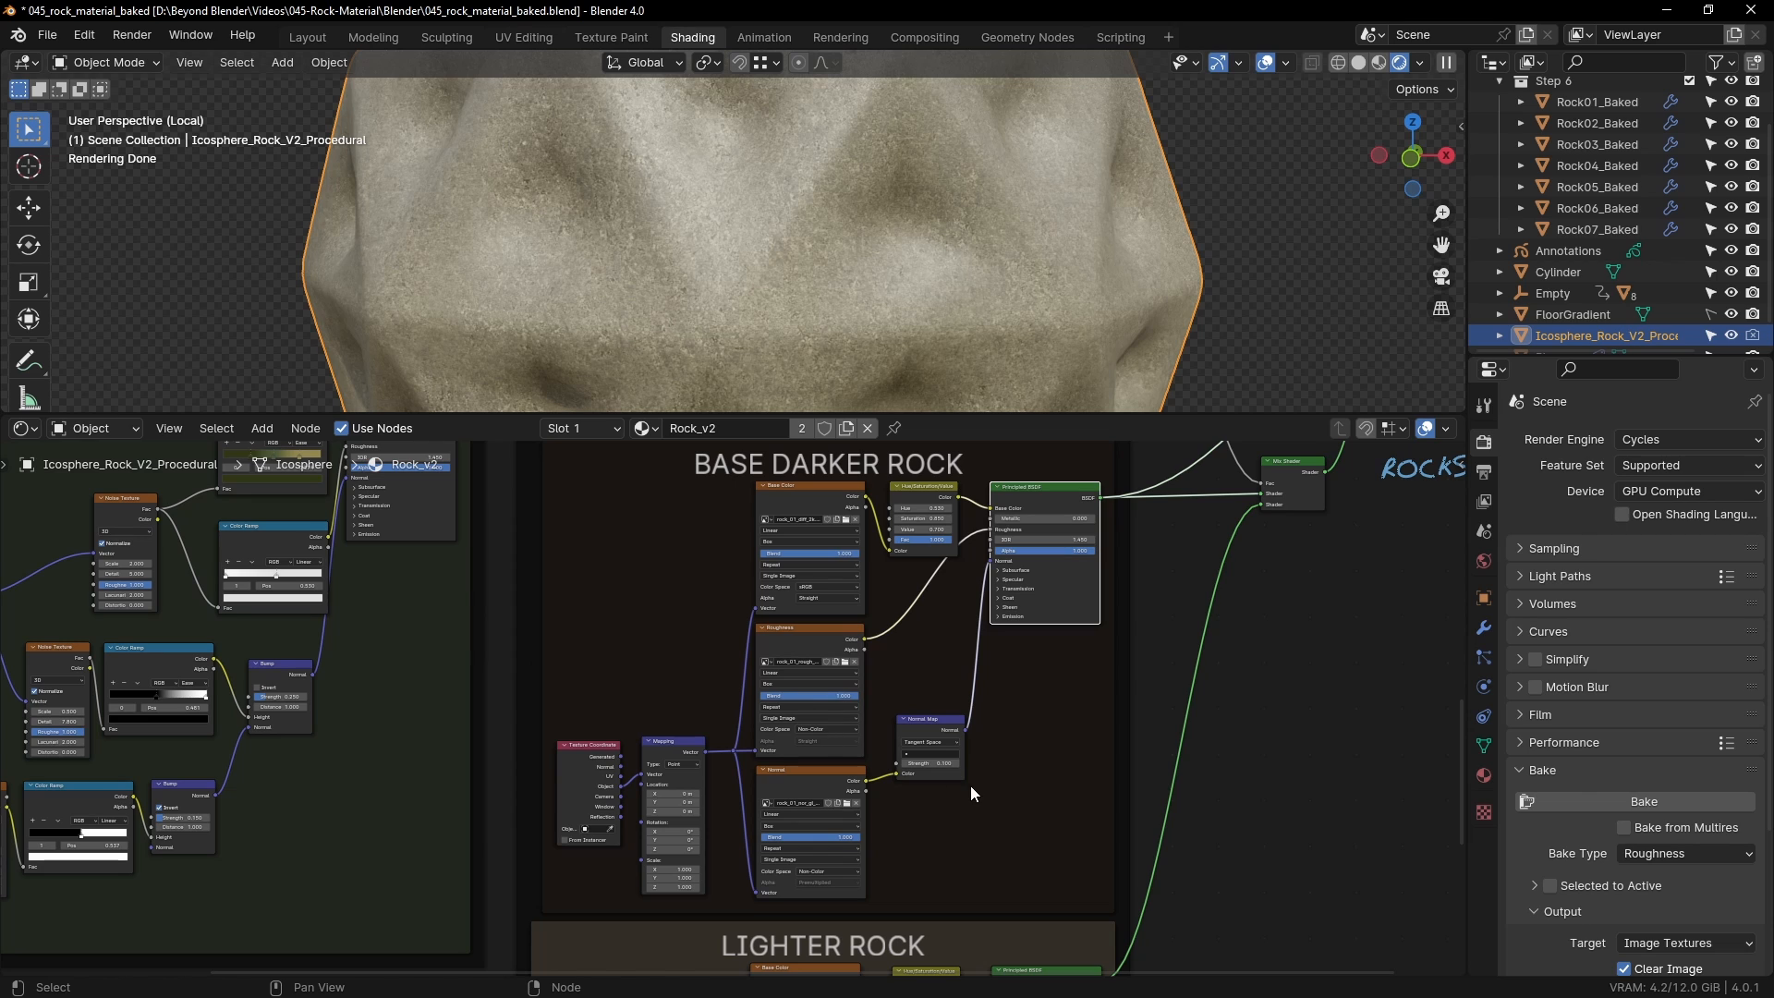
middle_click_drag(970, 793, 1012, 471)
mouse_move(1057, 762)
middle_mouse_down()
mouse_move(1073, 639)
mouse_move(1079, 740)
middle_mouse_up()
scroll(1050, 641, "down", 2)
middle_click_drag(1050, 641, 1047, 829)
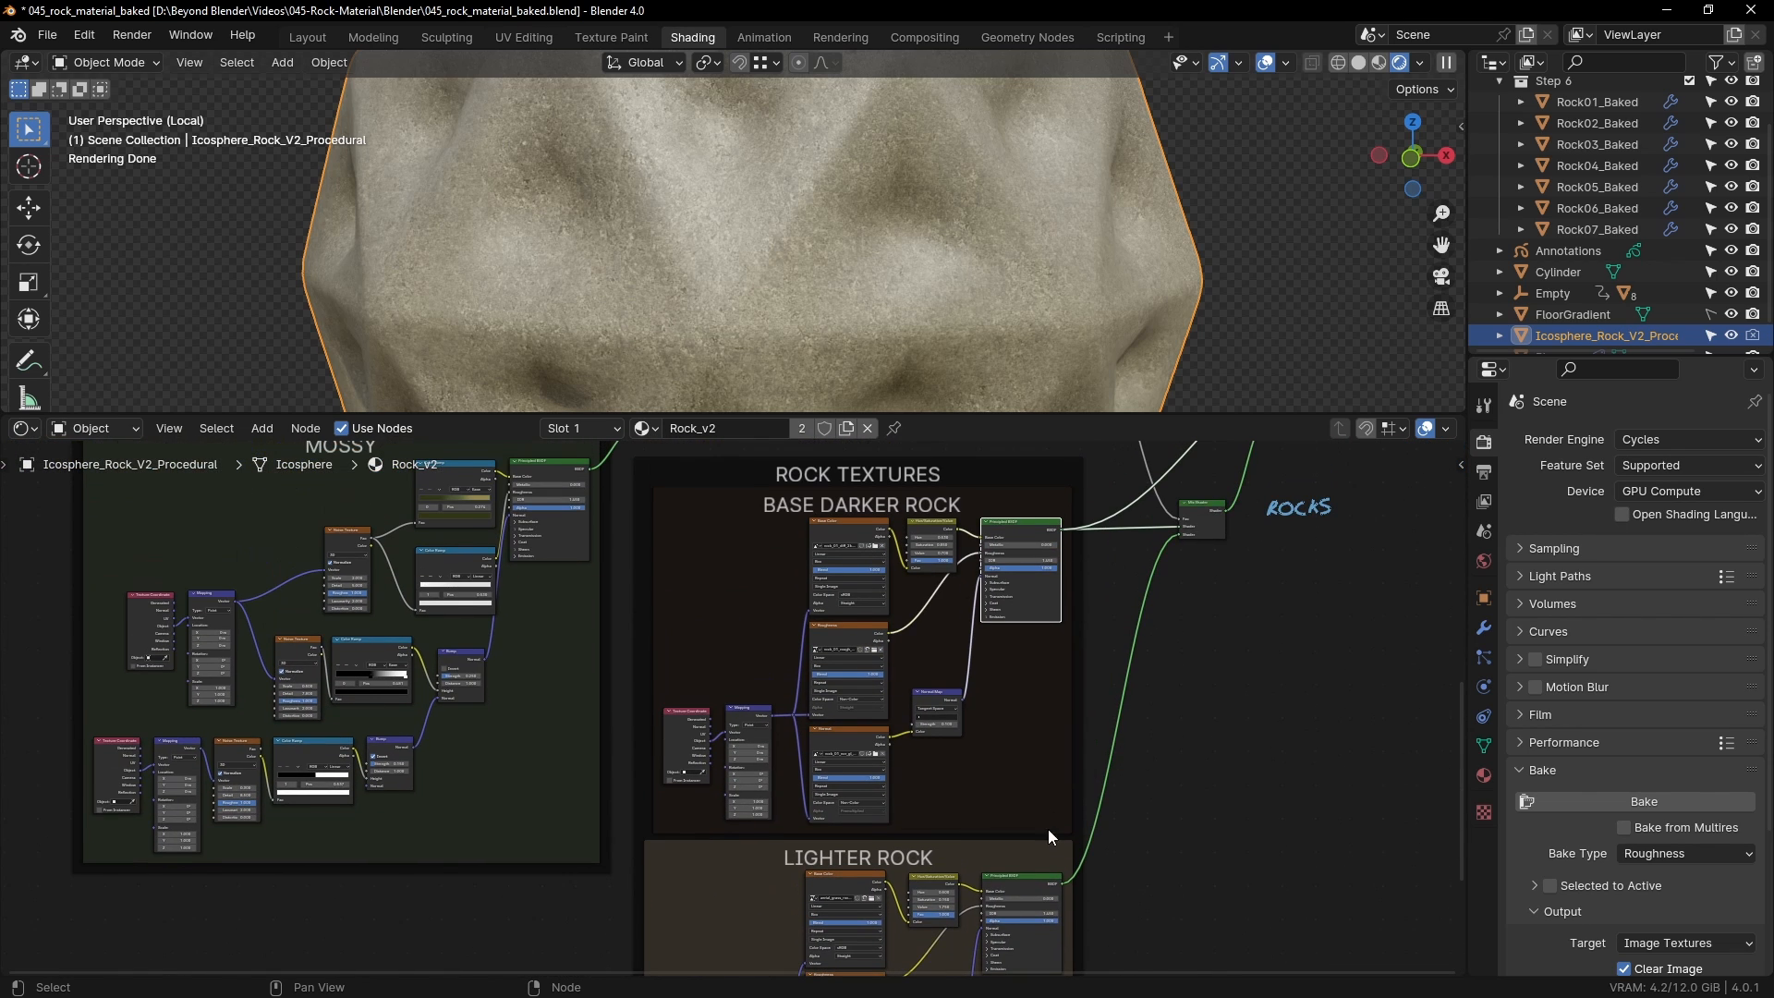
left_click_drag(923, 463, 1015, 612)
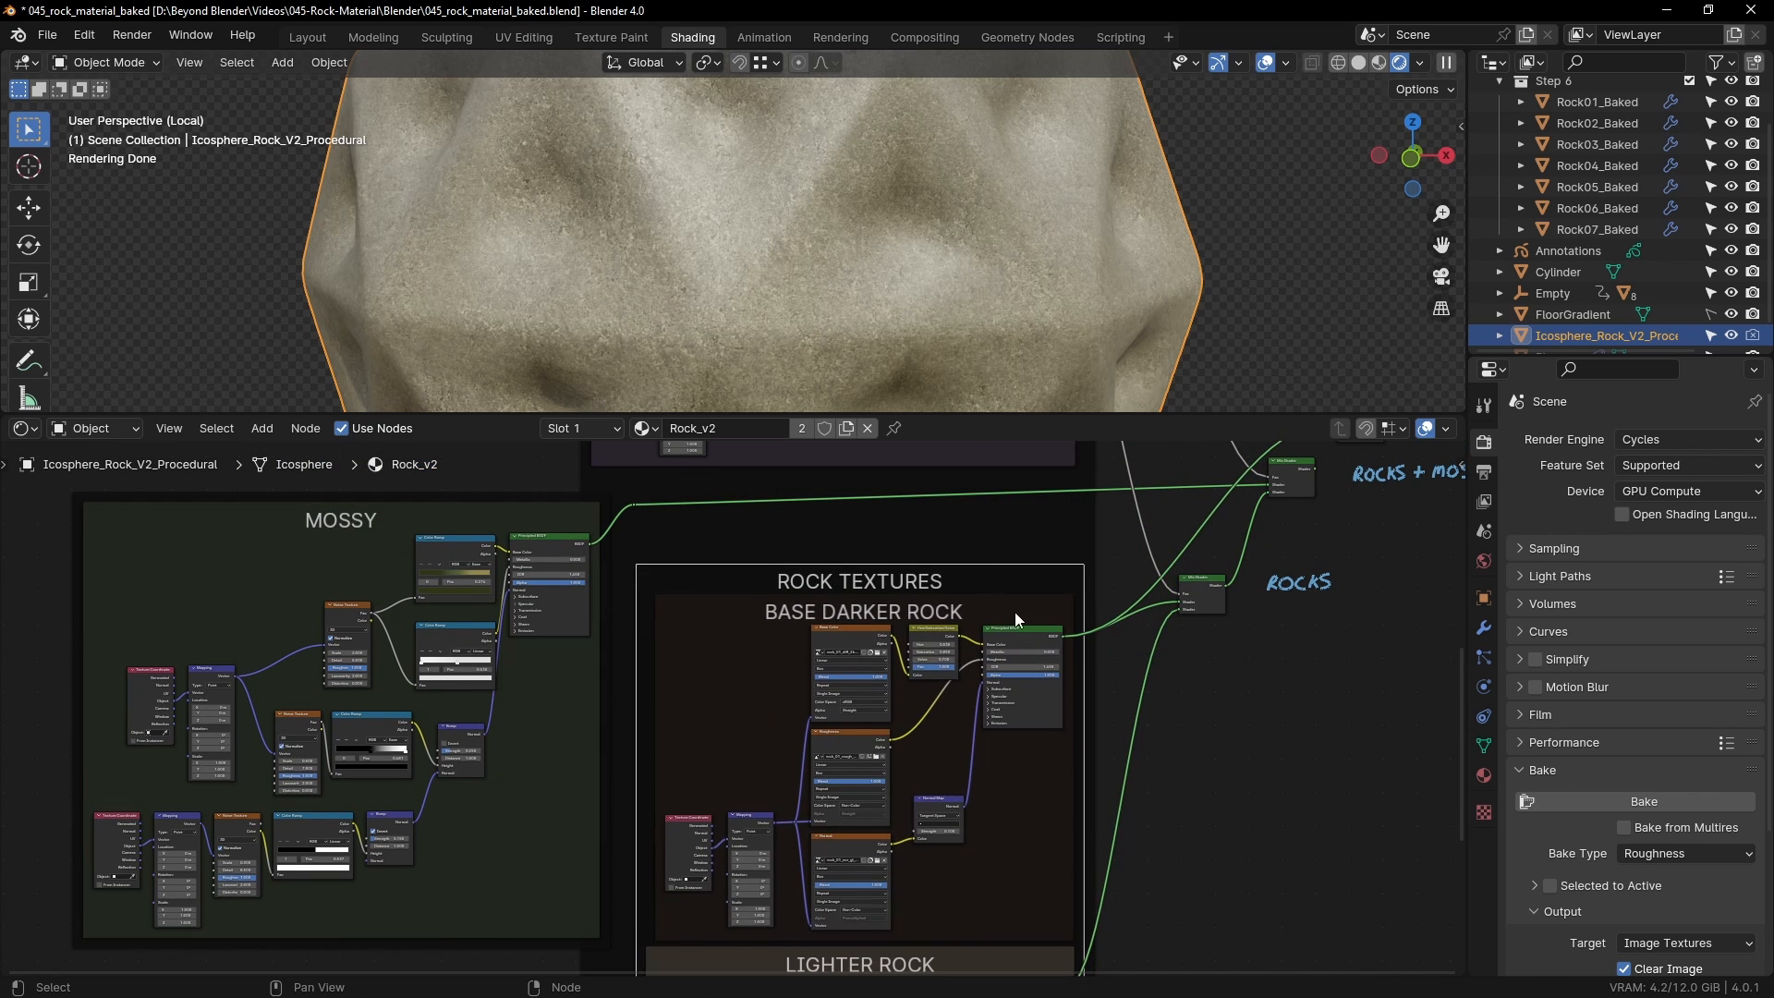
key("ctrl+z")
key("ctrl+z")
Step: Enlarge the node editor area by shrinking the 3D viewport and bring the whole Lighter Rock frame into view
middle_click_drag(1191, 766, 1205, 624)
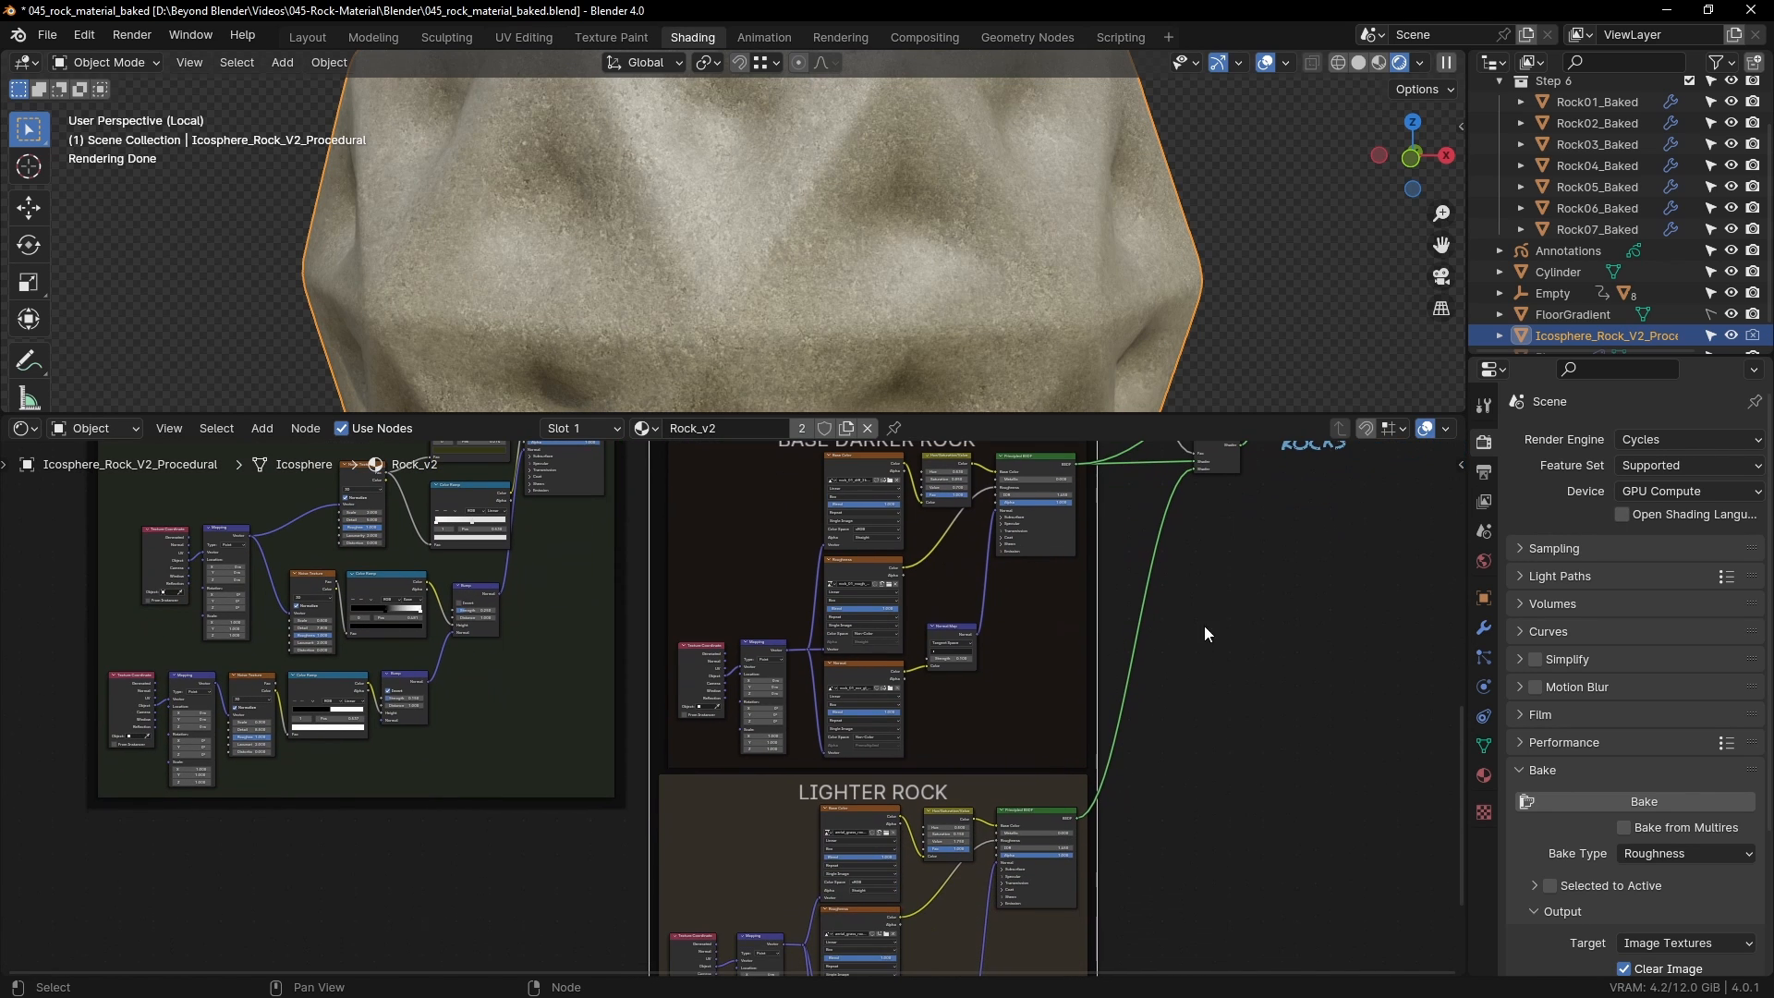
left_click_drag(1146, 418, 1147, 253)
scroll(1195, 591, "up", 3)
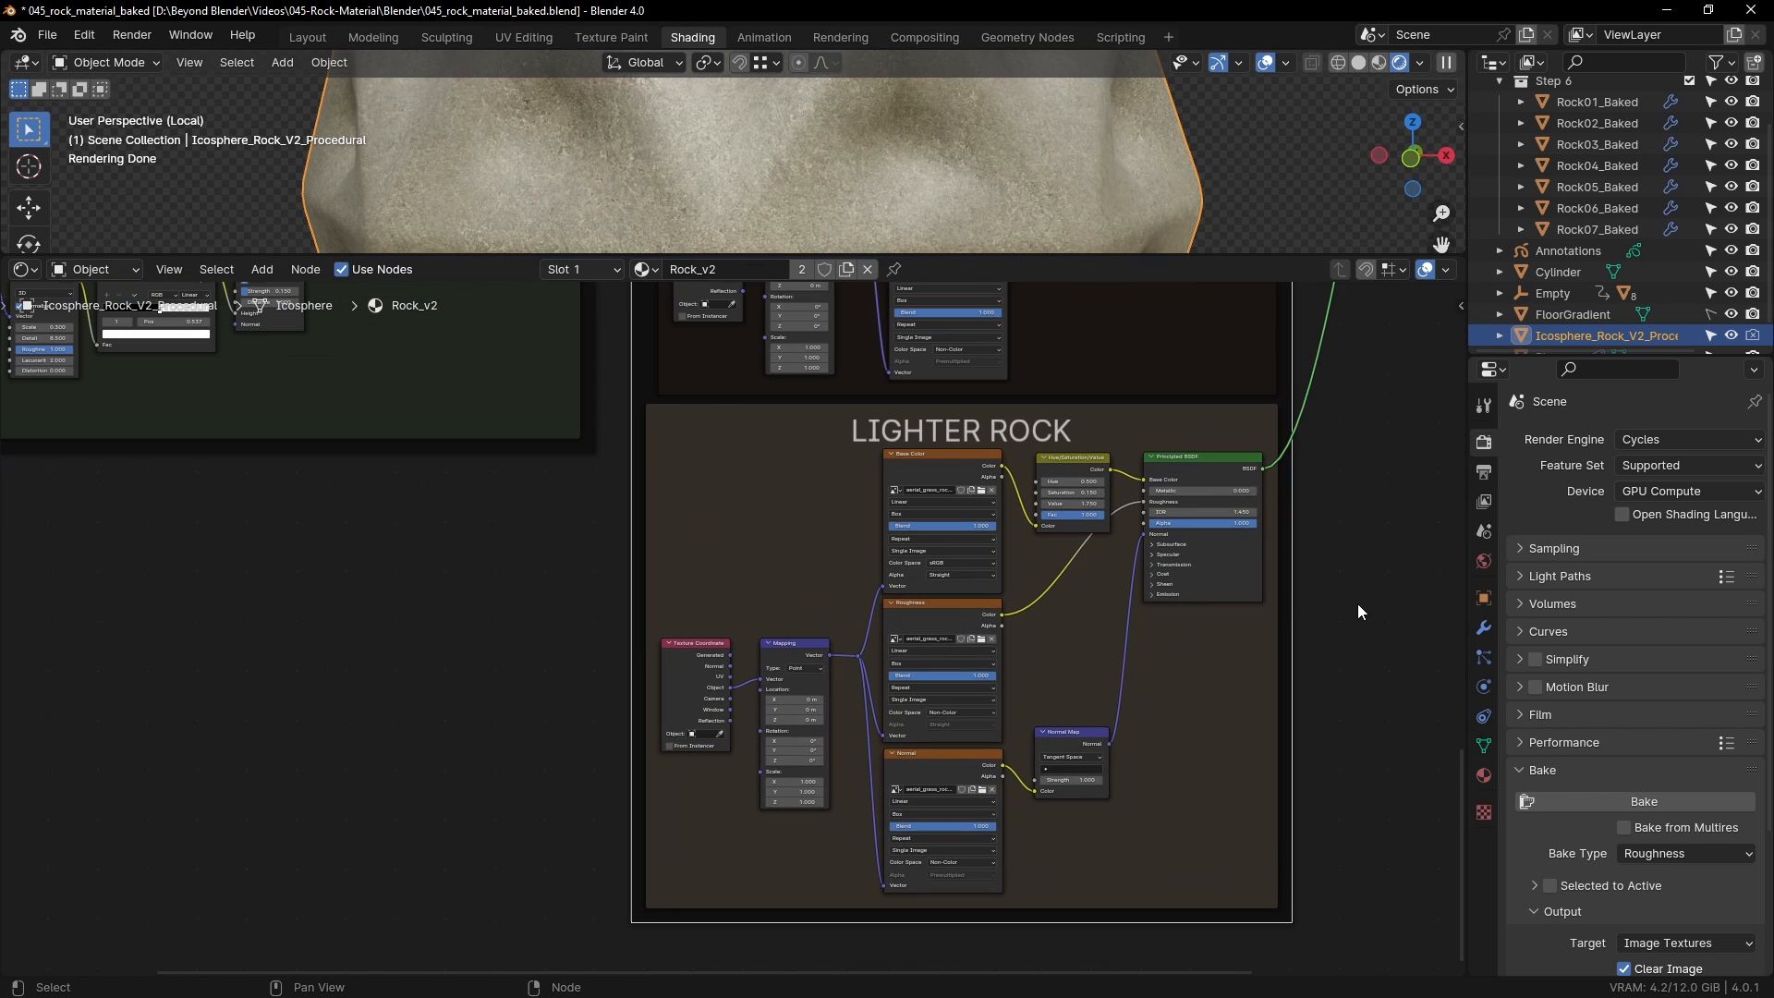
middle_click_drag(1356, 603, 1224, 617)
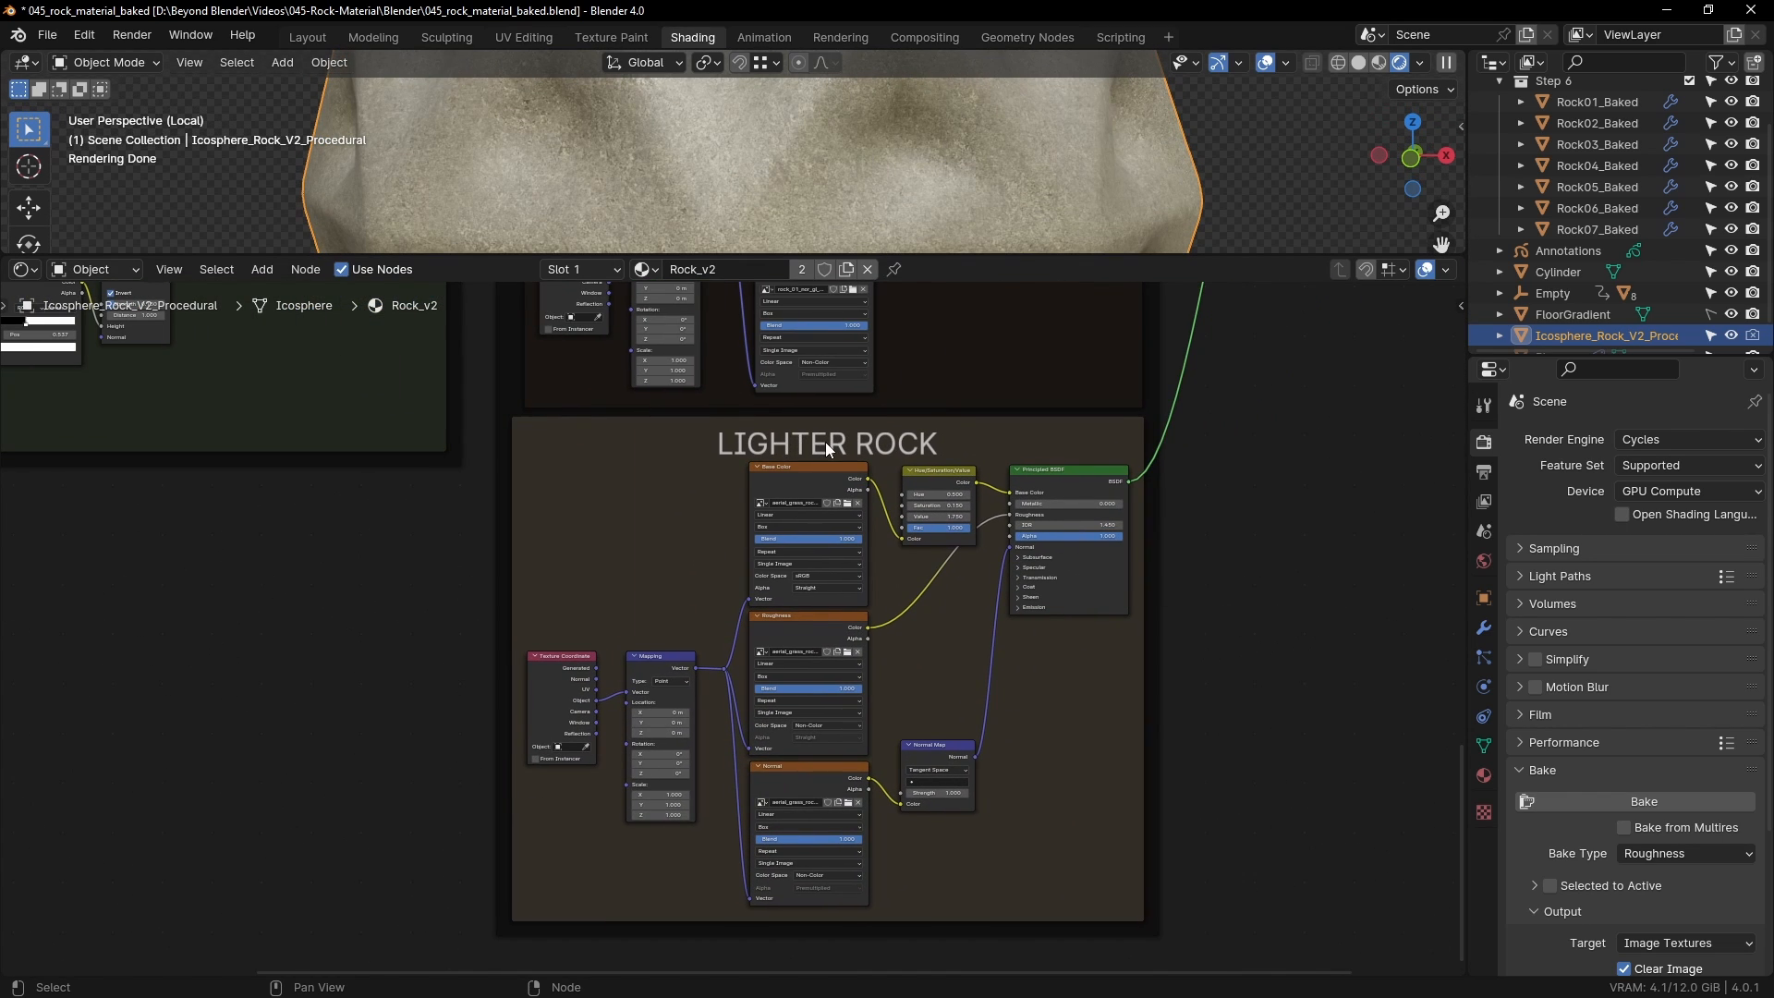
Step: Examine the Lighter Rock's image textures and mapping setup, shifting its Texture Coordinate node slightly closer to the Mapping node
scroll(907, 621, "up", 2)
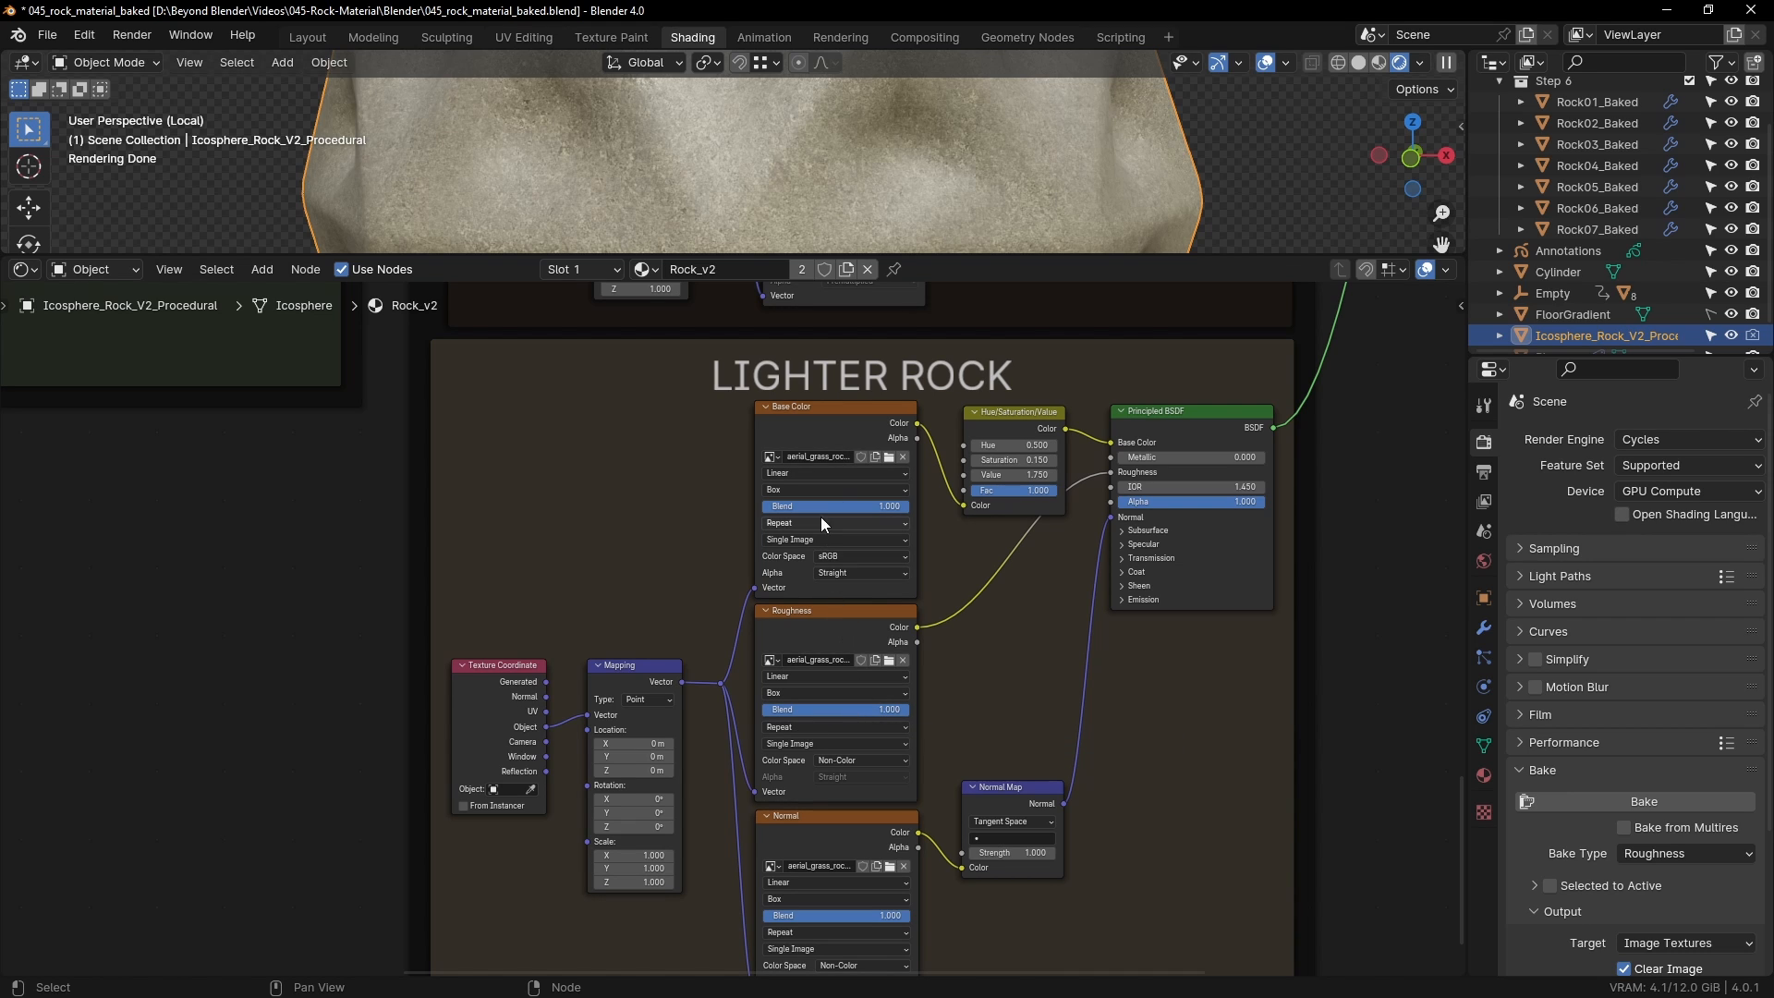
scroll(820, 481, "up", 2)
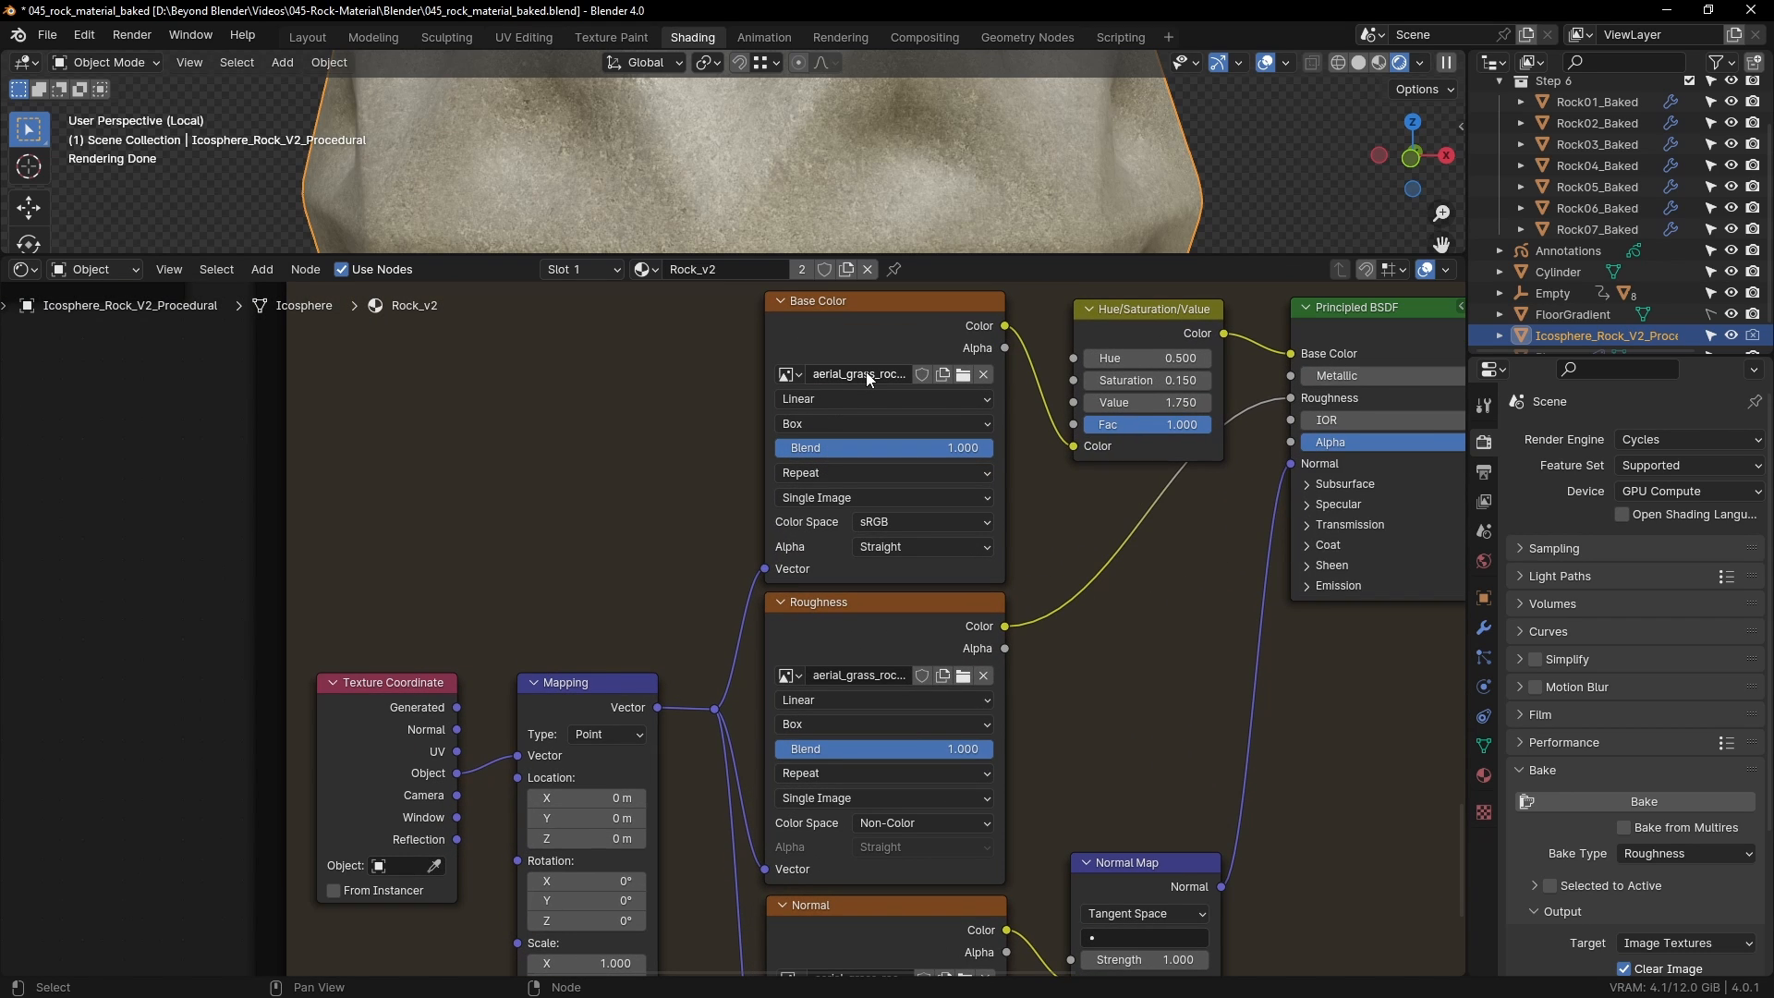
left_click_drag(1004, 436, 1002, 444)
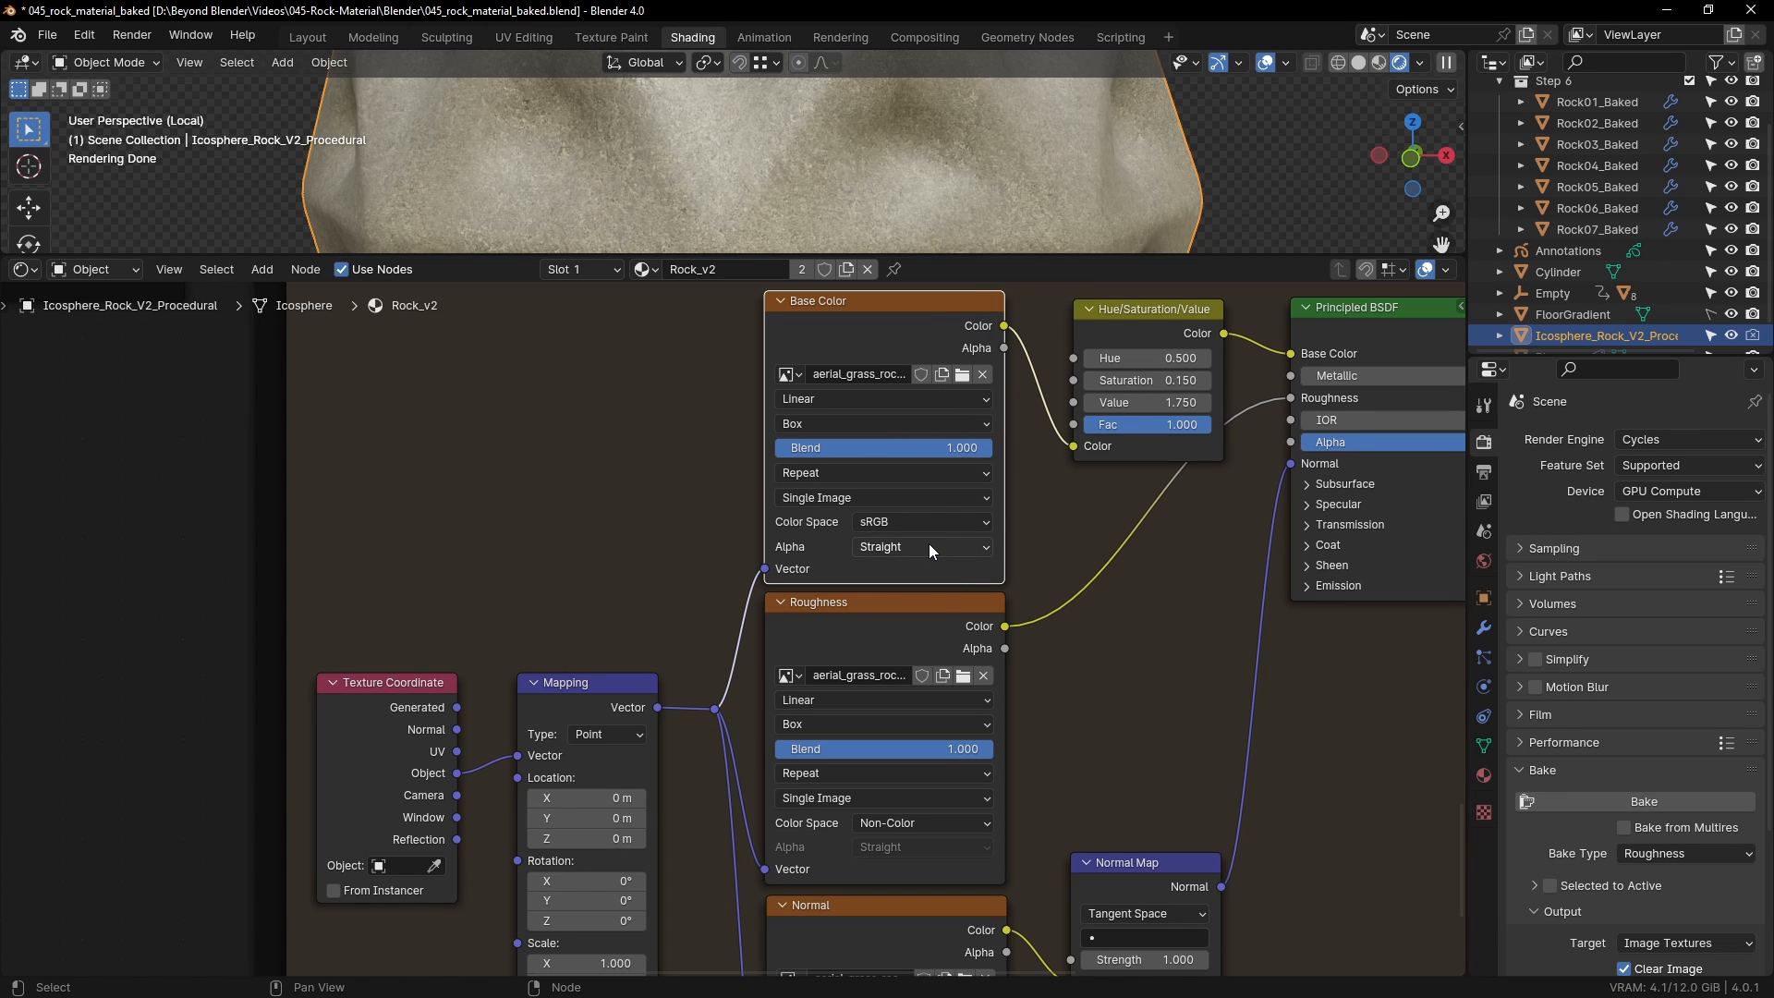
middle_click_drag(729, 769, 1018, 516)
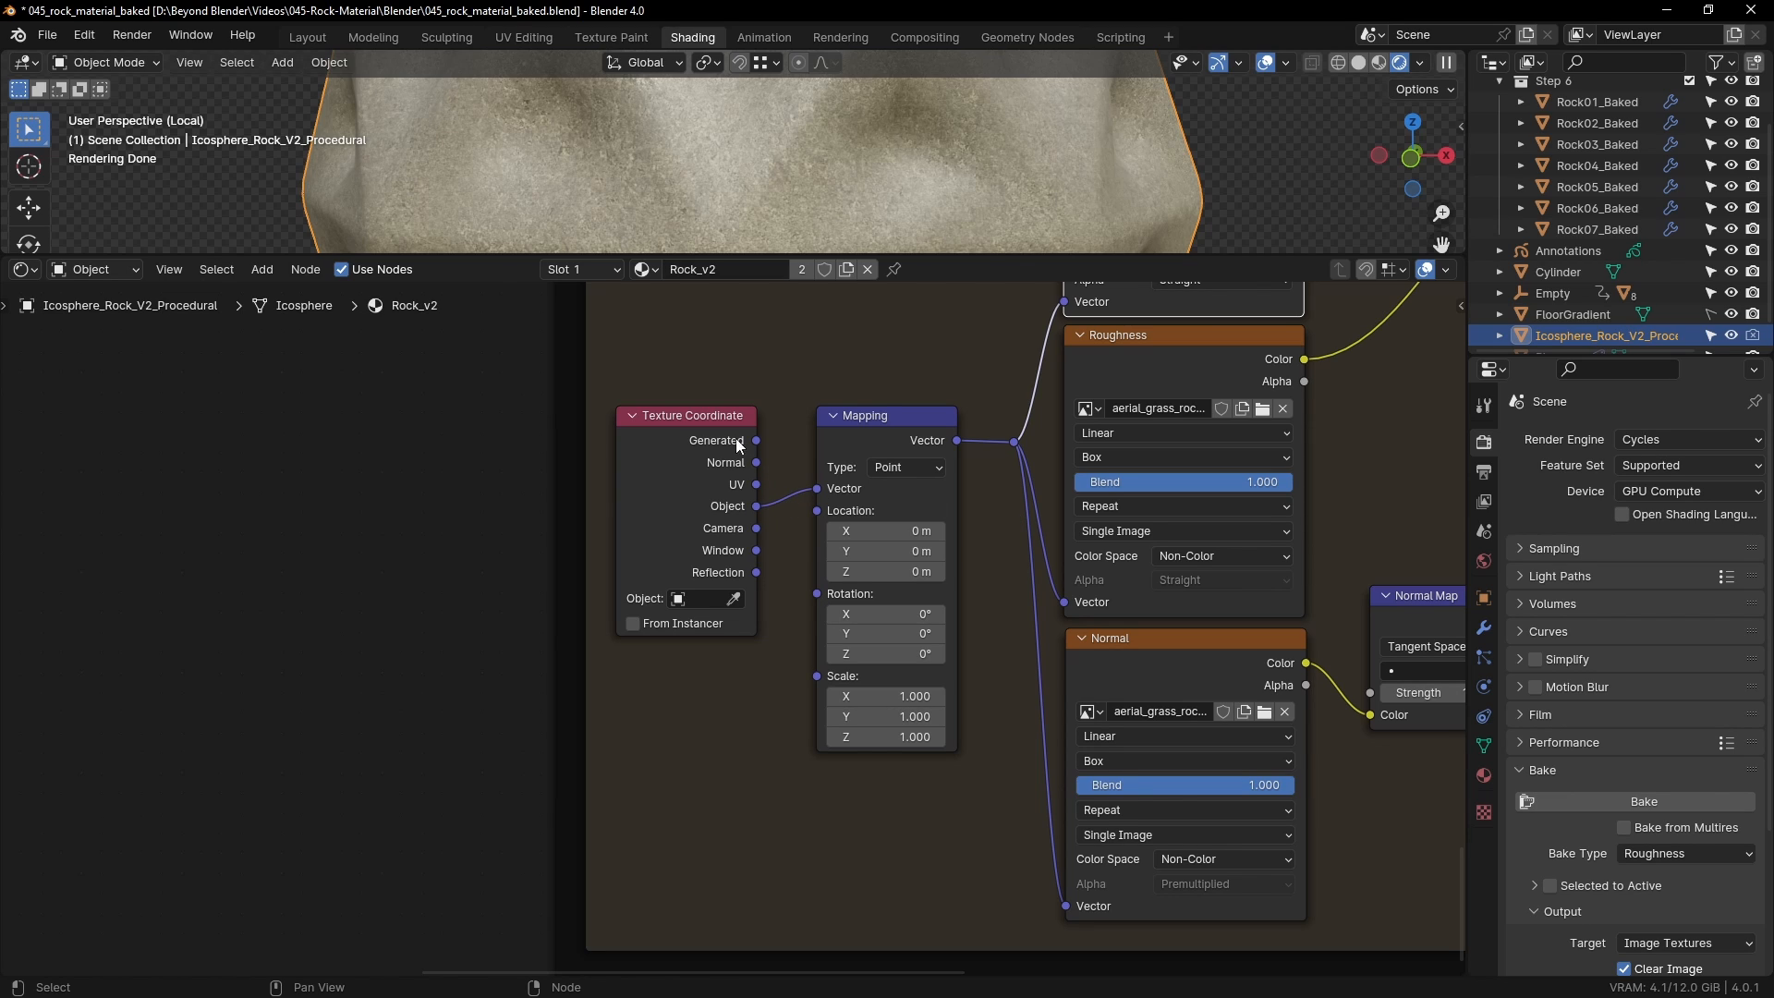
left_click_drag(720, 416, 741, 417)
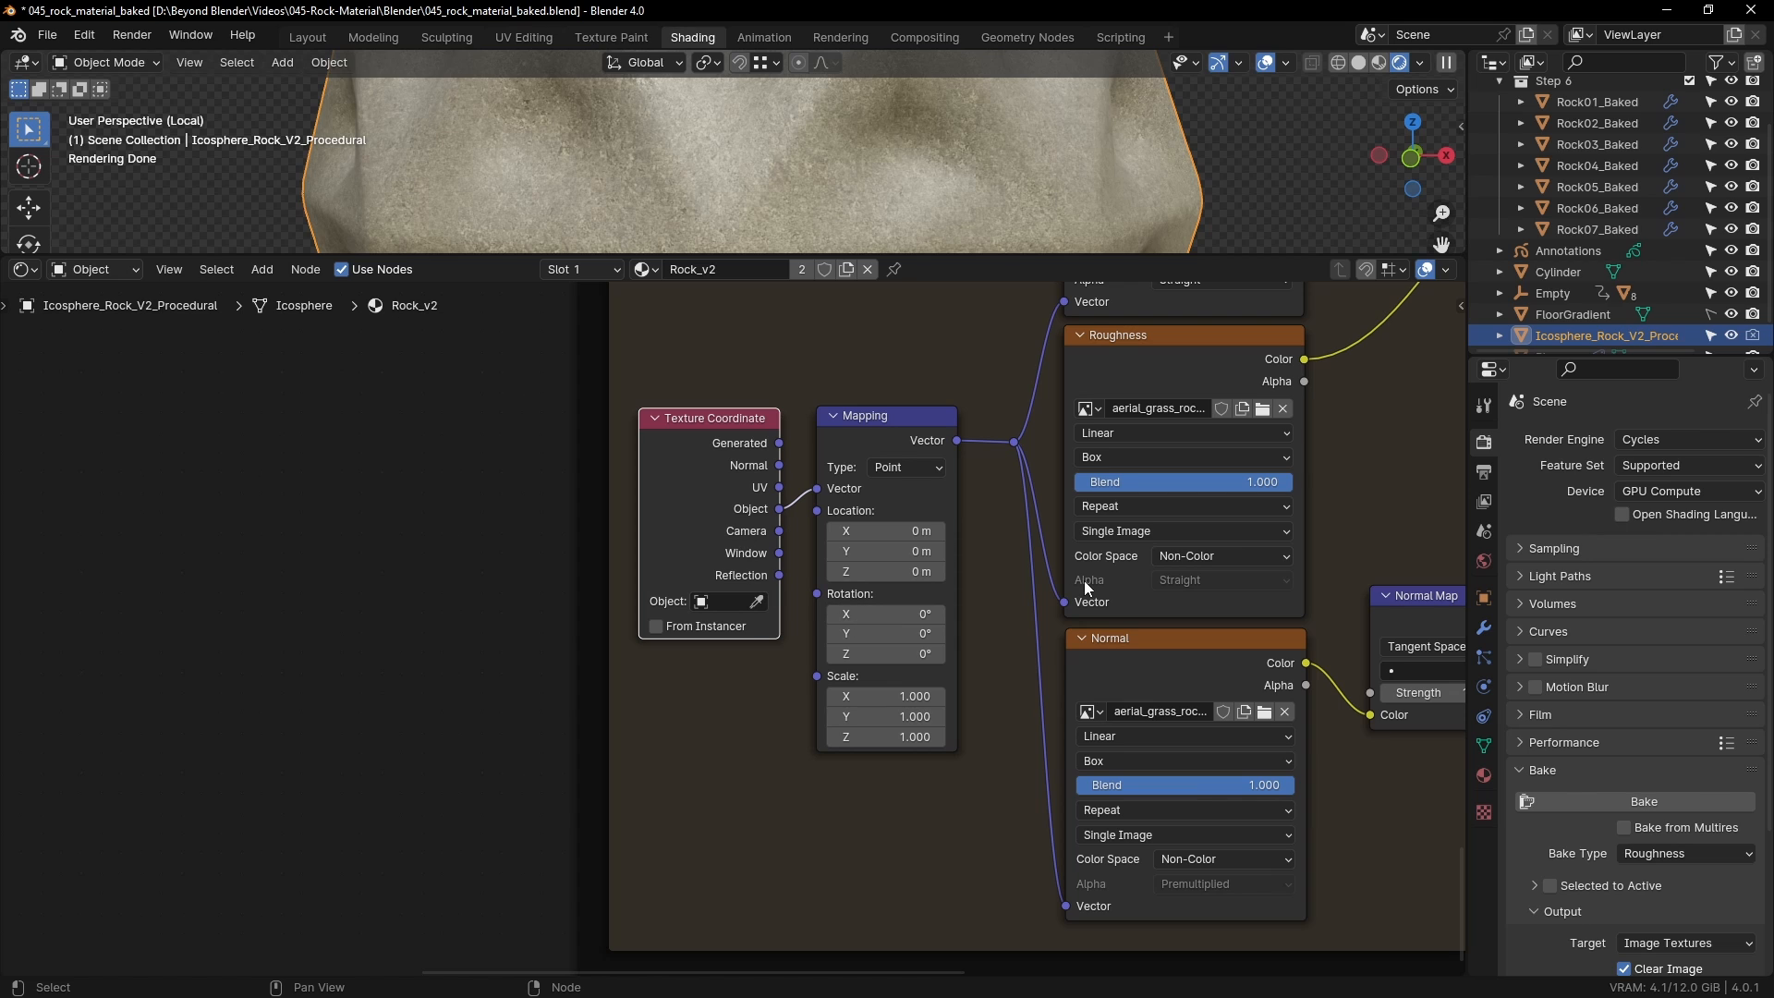
Step: Add an Image Texture node in the empty area above the Base Darker Rock's Texture Coordinate and Mapping nodes
middle_click_drag(1189, 445, 970, 839)
mouse_move(1080, 401)
middle_mouse_down()
mouse_move(1066, 700)
mouse_move(1039, 828)
middle_mouse_up()
middle_click_drag(1080, 406, 1082, 714)
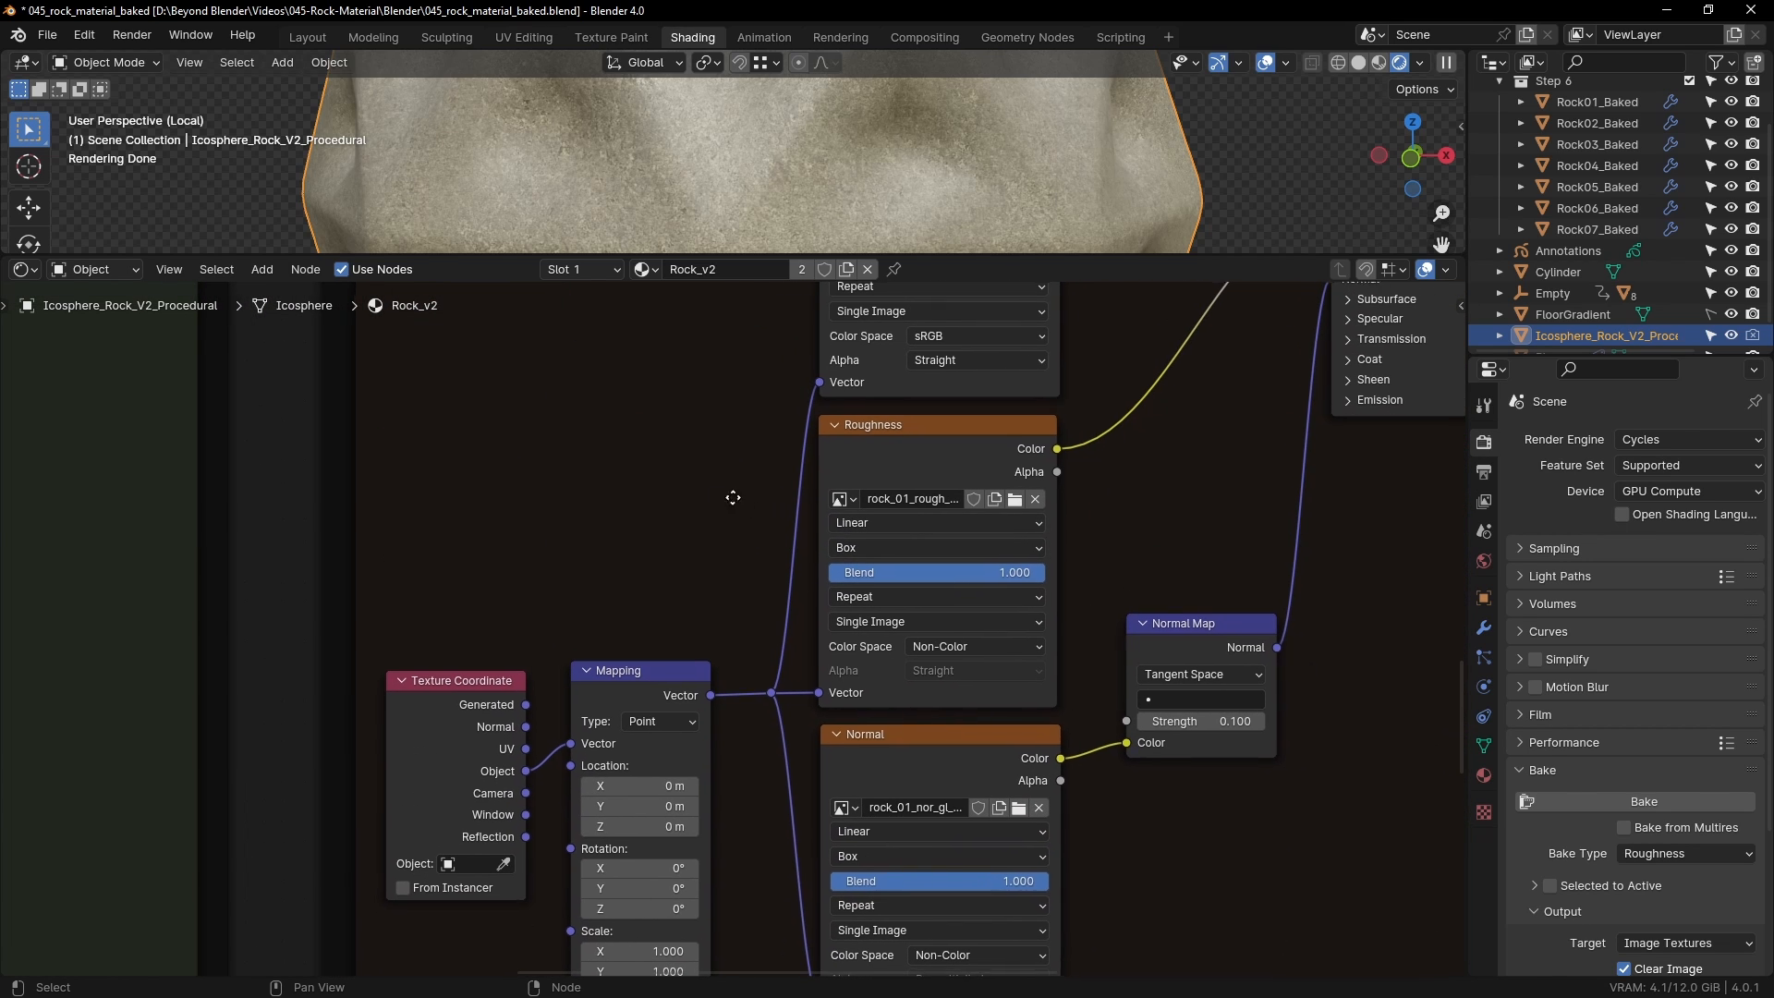
middle_click_drag(560, 406, 774, 523)
key("shift+a")
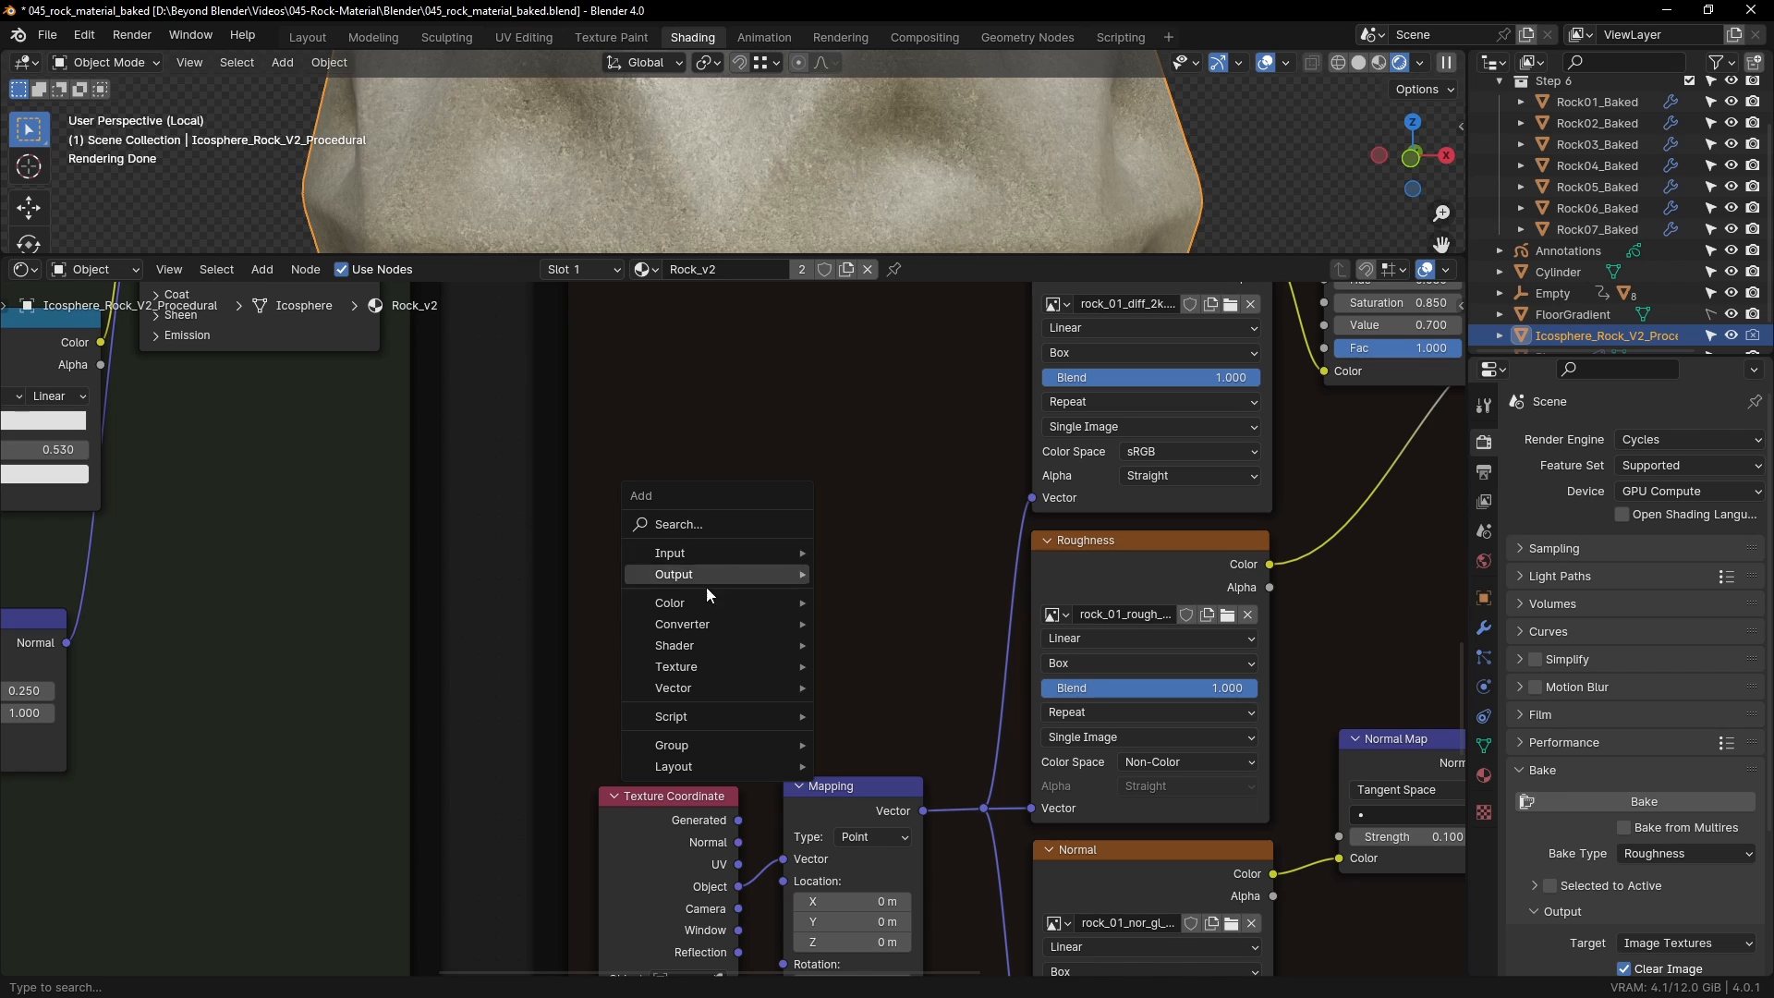
mouse_move(685, 664)
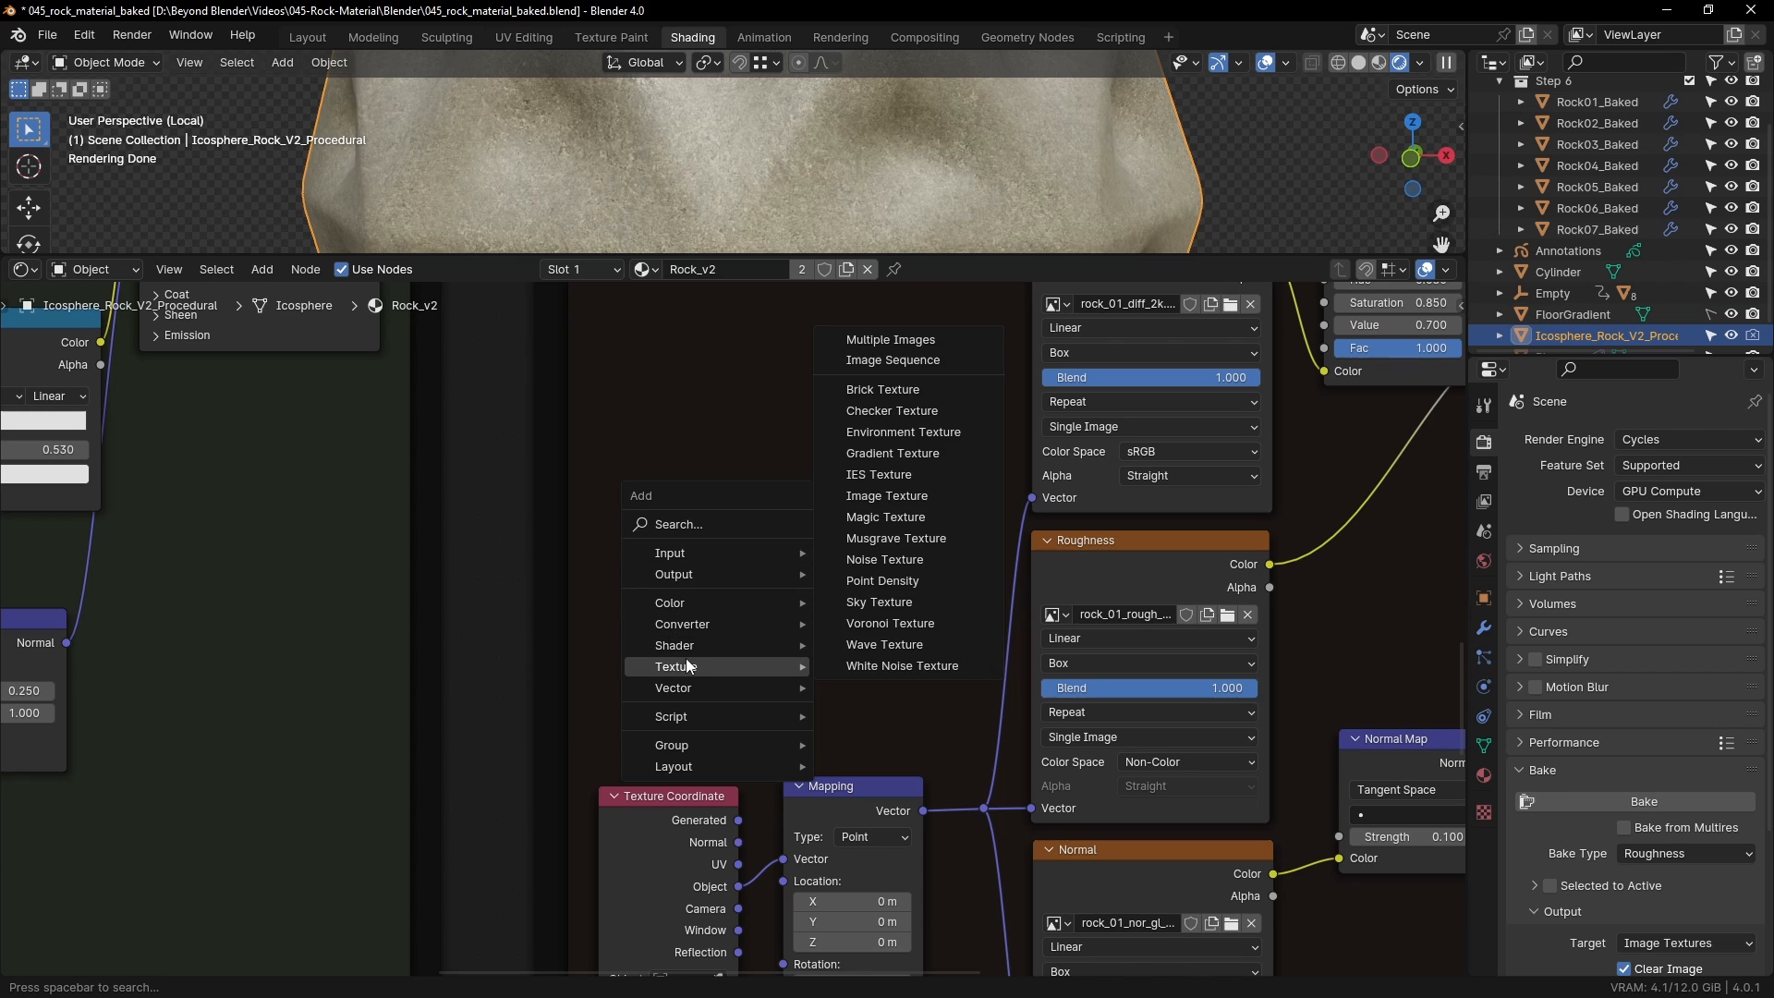
left_click(880, 499)
left_click(684, 461)
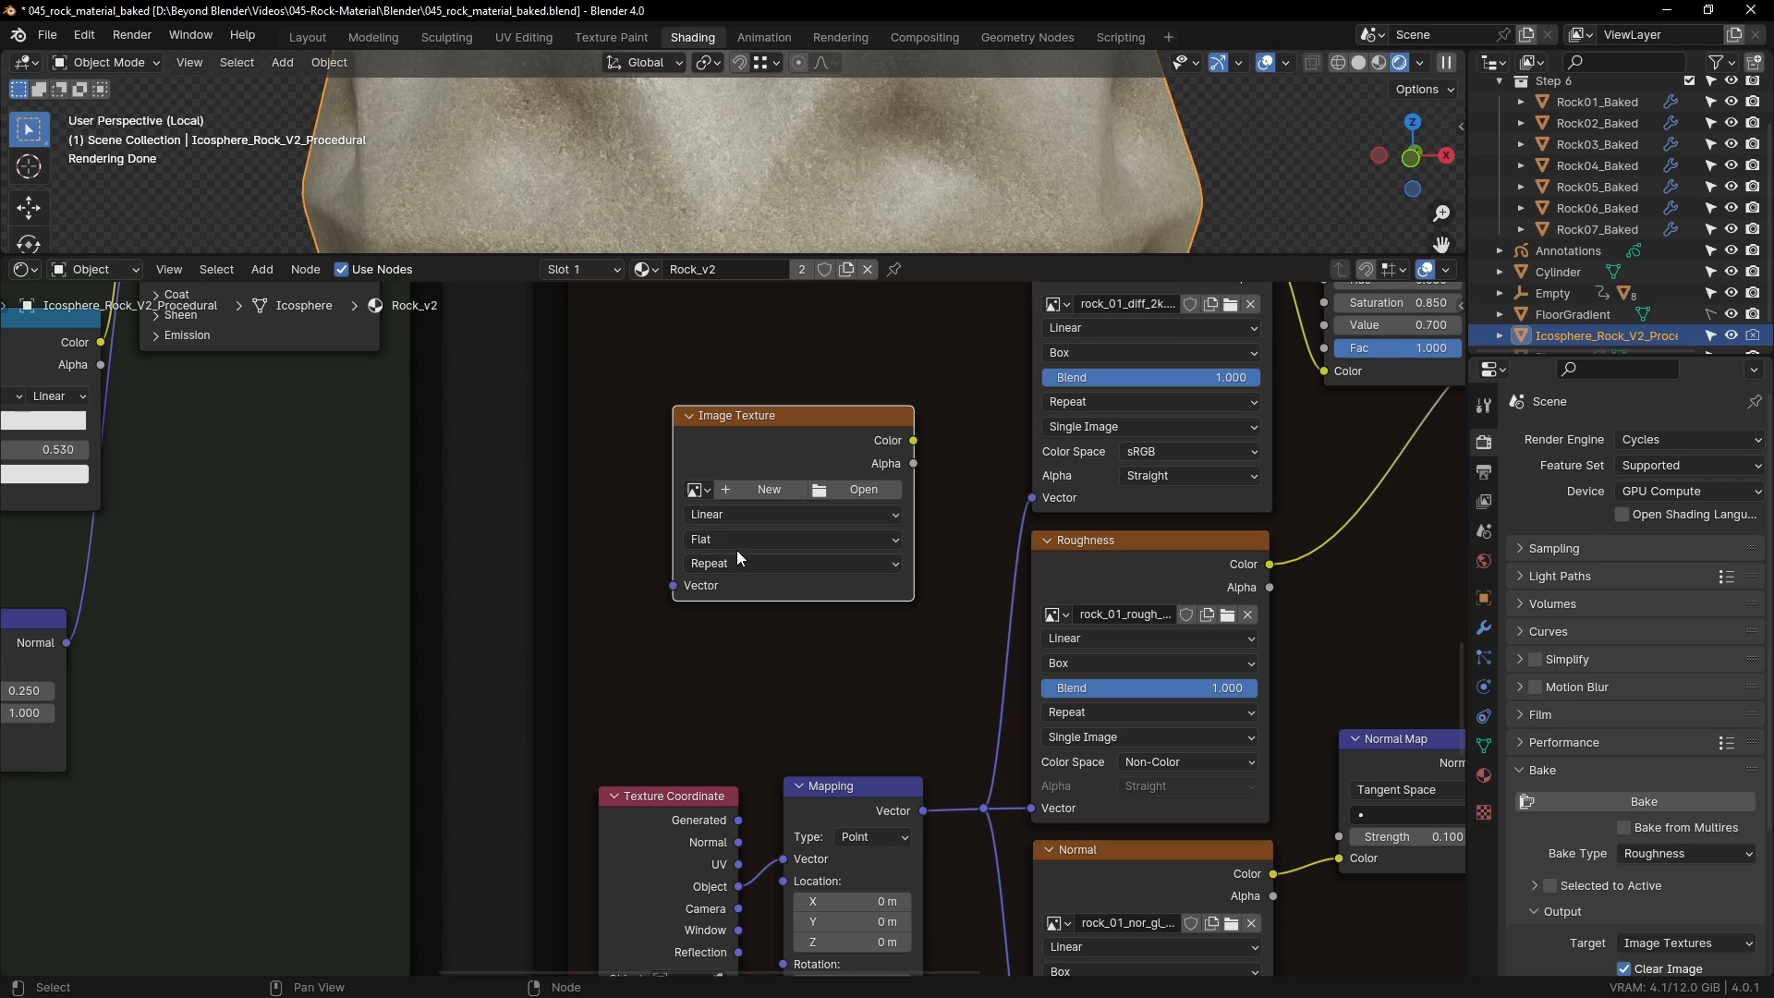
Step: Check the projection and extension settings of the empty Image Texture node, and delete the node
left_click(705, 538)
left_click(704, 538)
left_click(741, 562)
left_click(739, 562)
left_click_drag(863, 429, 849, 424)
key("Delete")
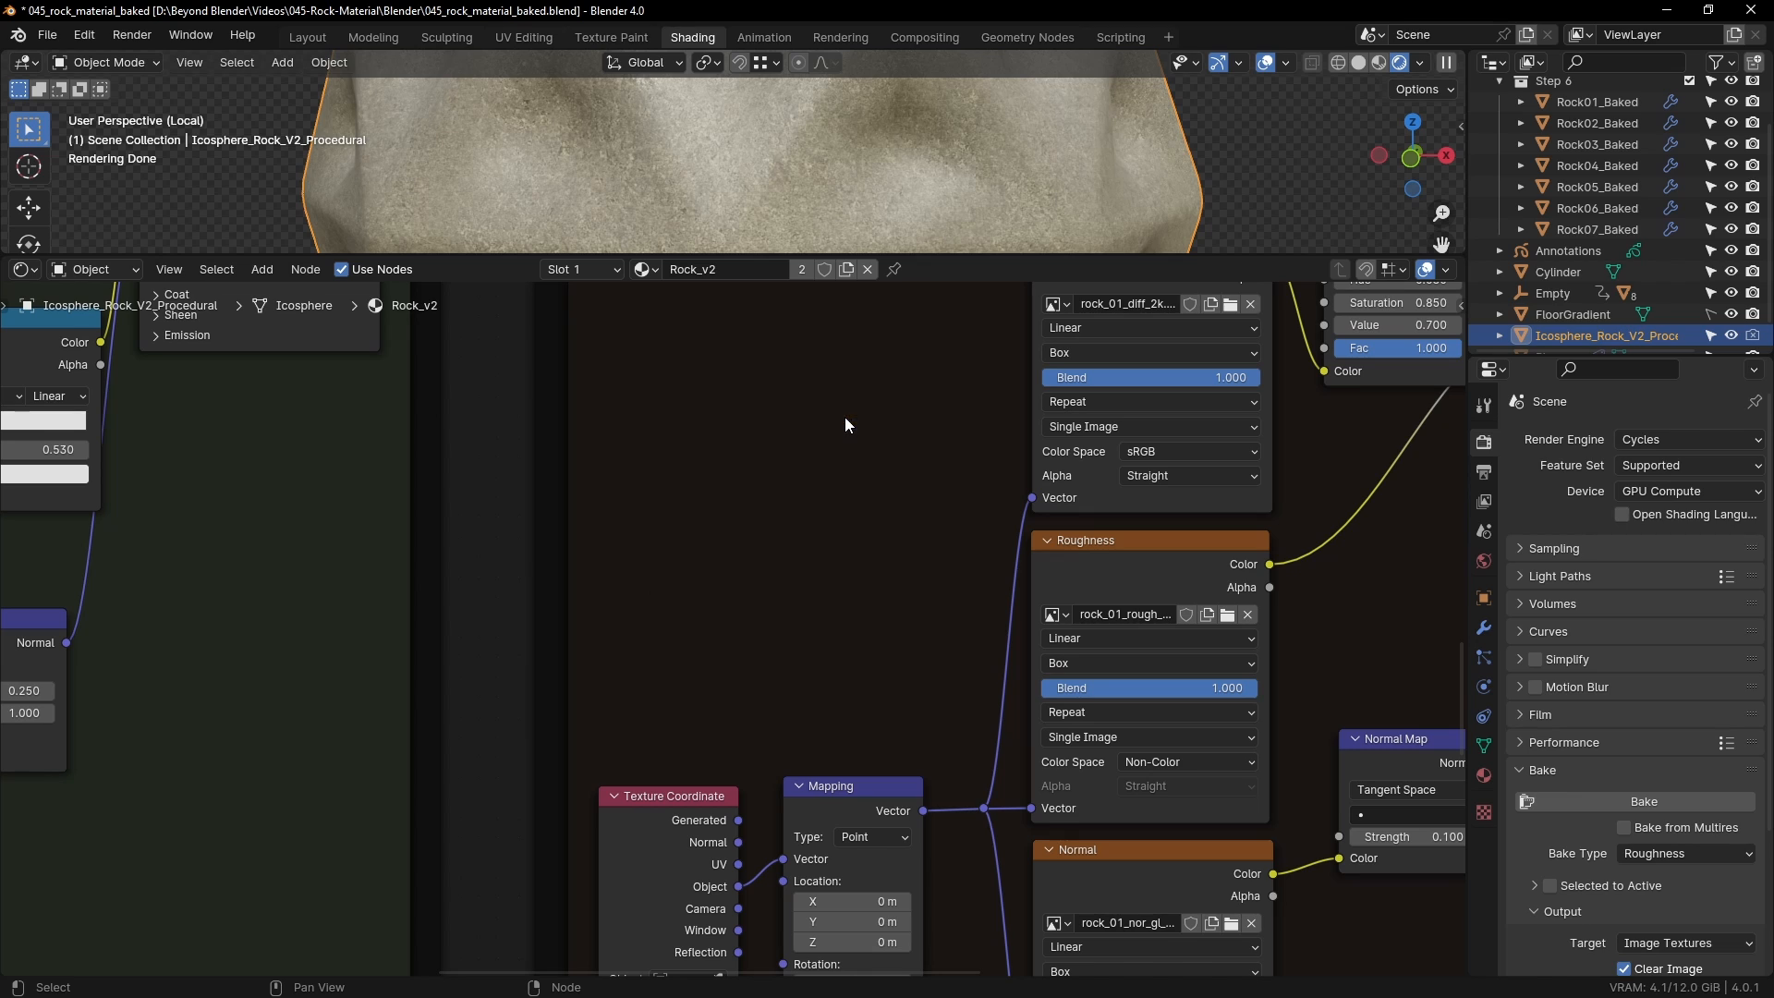
Step: Demonstrate the box blend on the Base Darker Rock's Base Color texture by setting Blend to 0.000 and restoring it to 1.000
scroll(1063, 517, "up", 4)
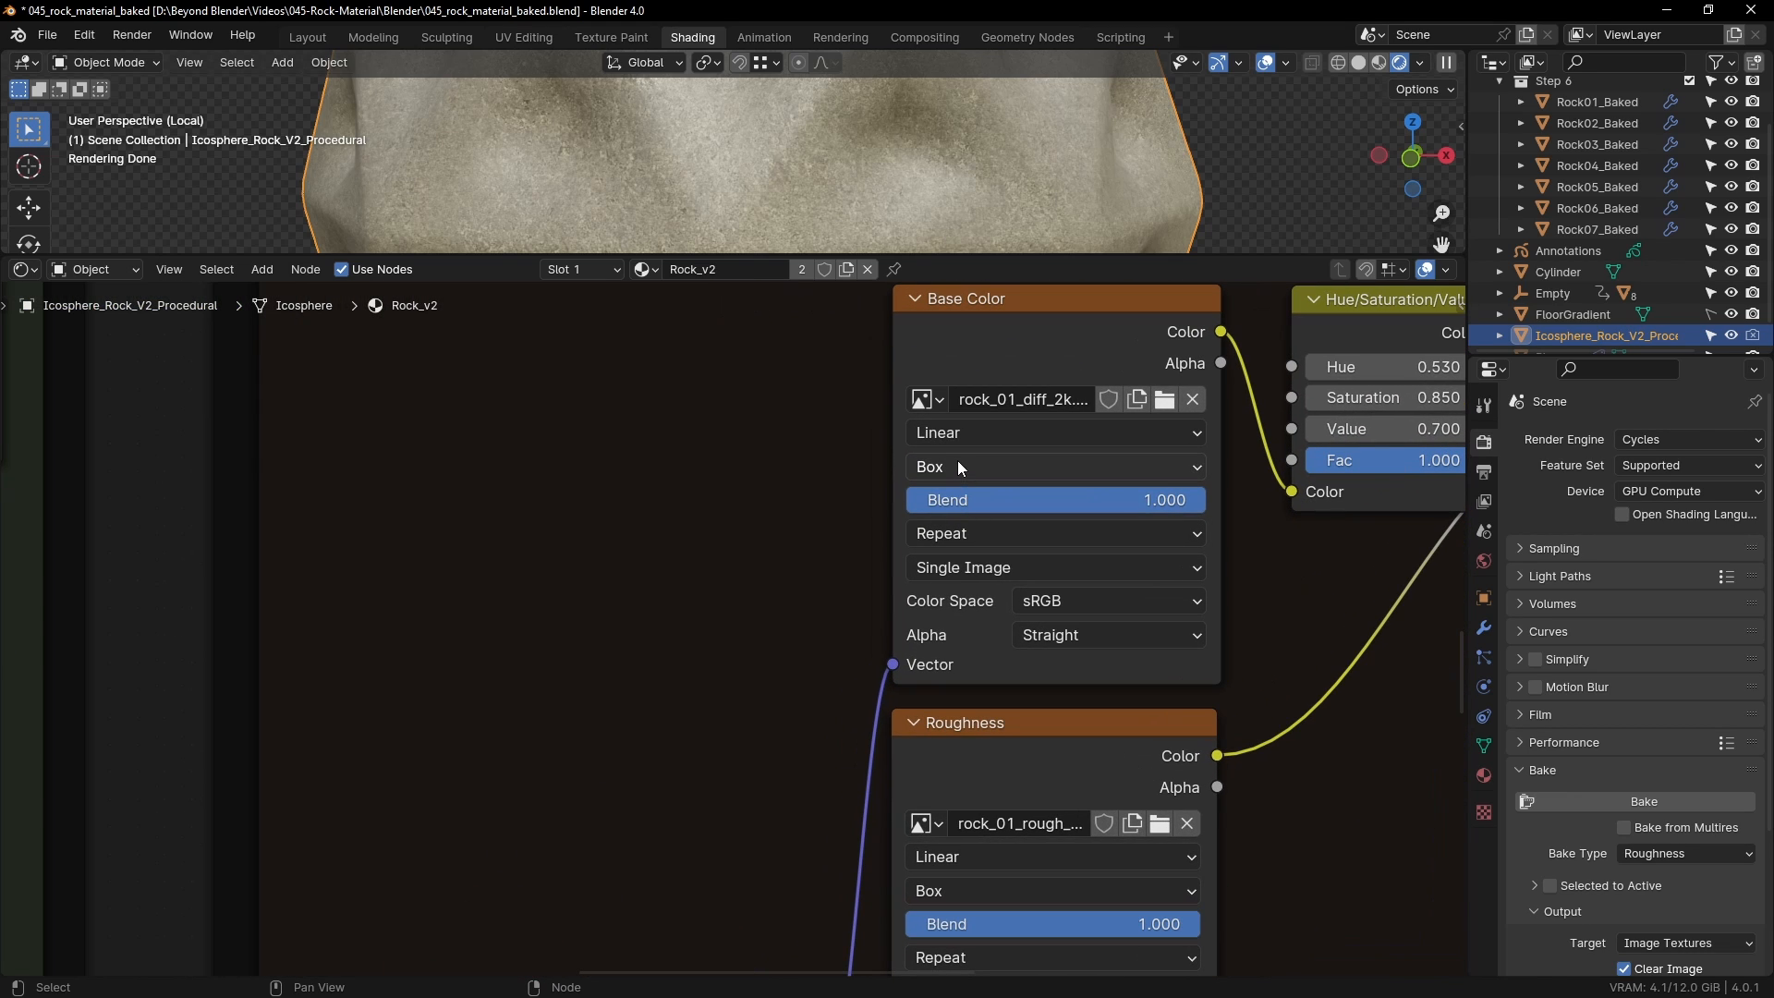
left_click(956, 465)
mouse_move(1087, 497)
left_mouse_down()
mouse_move(915, 499)
mouse_move(1087, 497)
left_mouse_up()
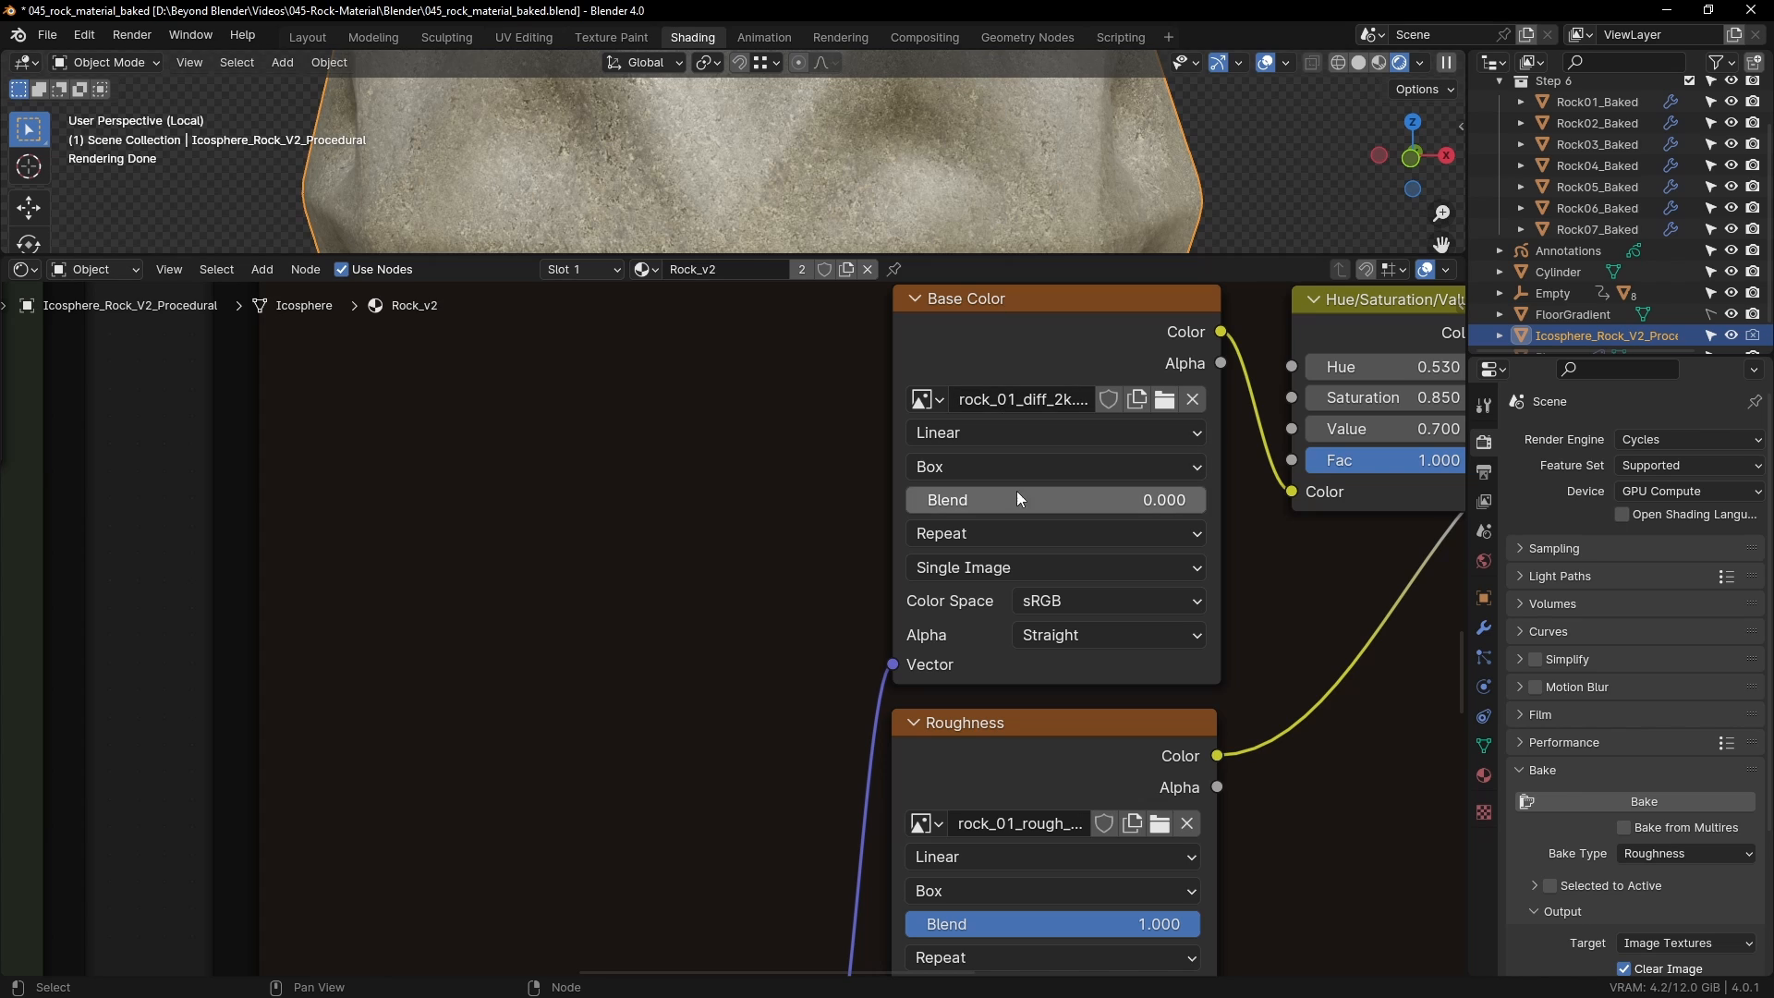
left_click_drag(978, 498, 1206, 501)
scroll(1142, 536, "down", 4)
middle_click_drag(1127, 672, 1128, 658)
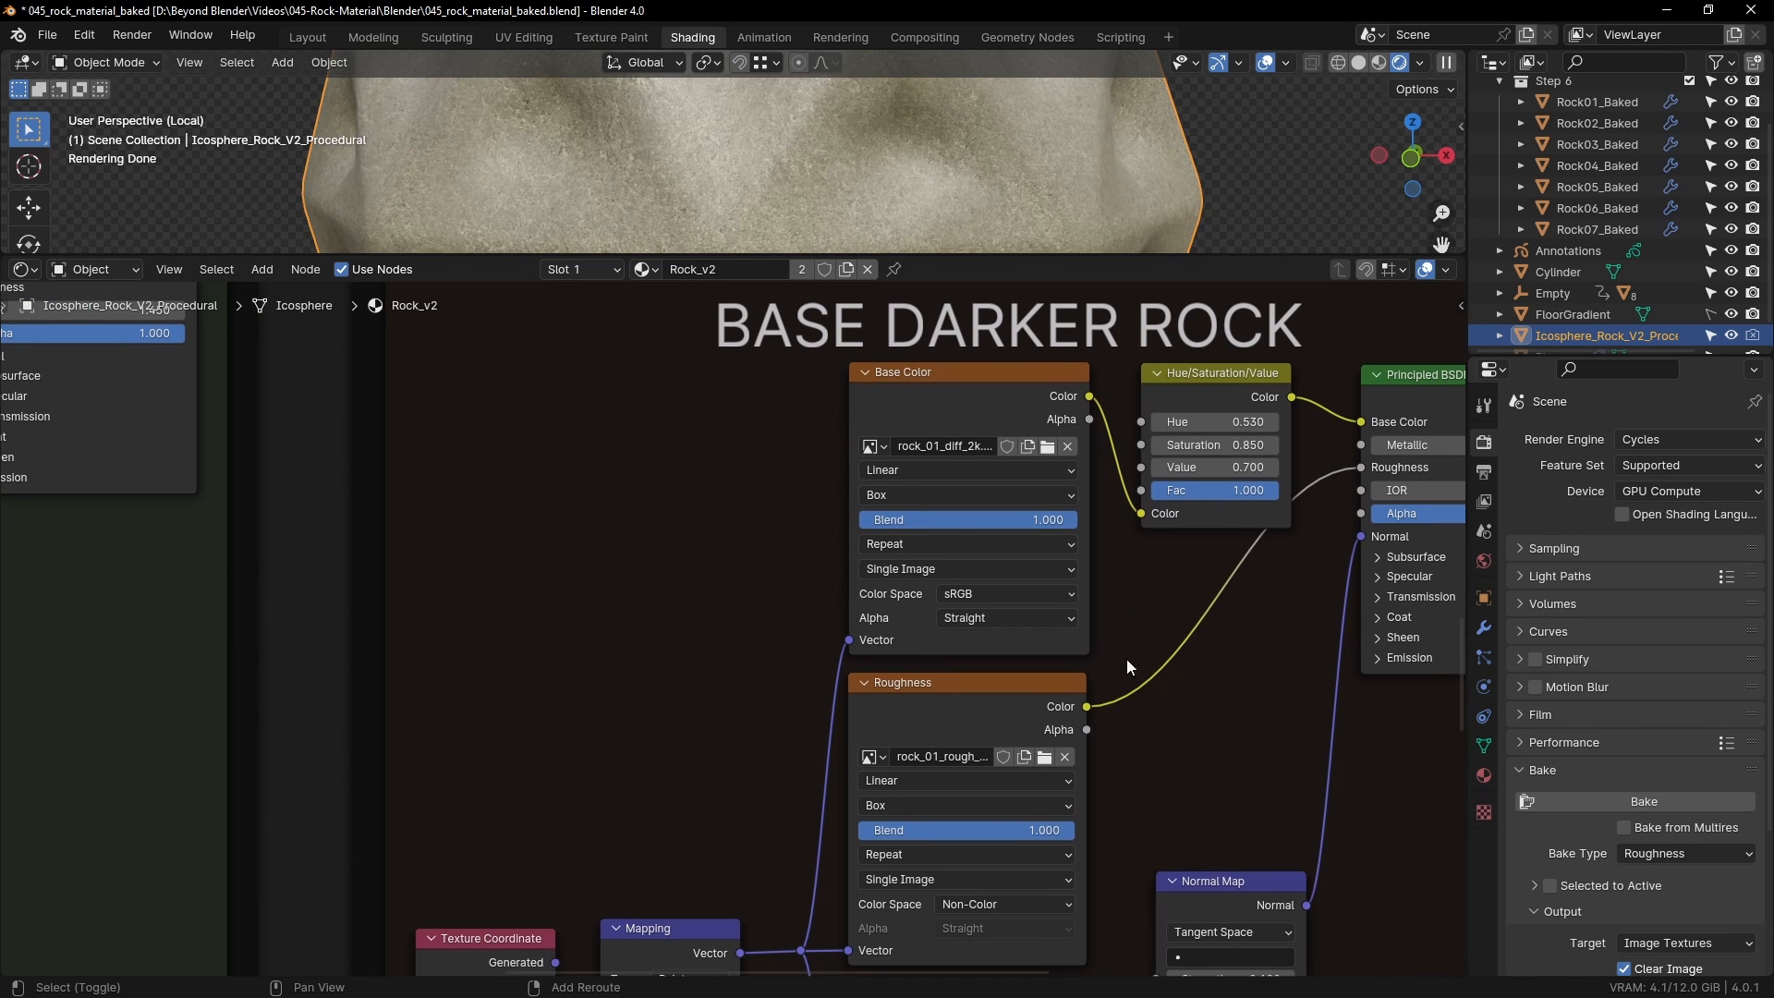
Step: Check the color space options of the Base Darker Rock's Roughness texture, and shift its Texture Coordinate node slightly closer to the Mapping node
mouse_move(973, 377)
left_mouse_down()
mouse_move(950, 385)
mouse_move(973, 376)
left_mouse_up()
middle_click_drag(1057, 693, 904, 601, "shift")
scroll(902, 595, "up", 2)
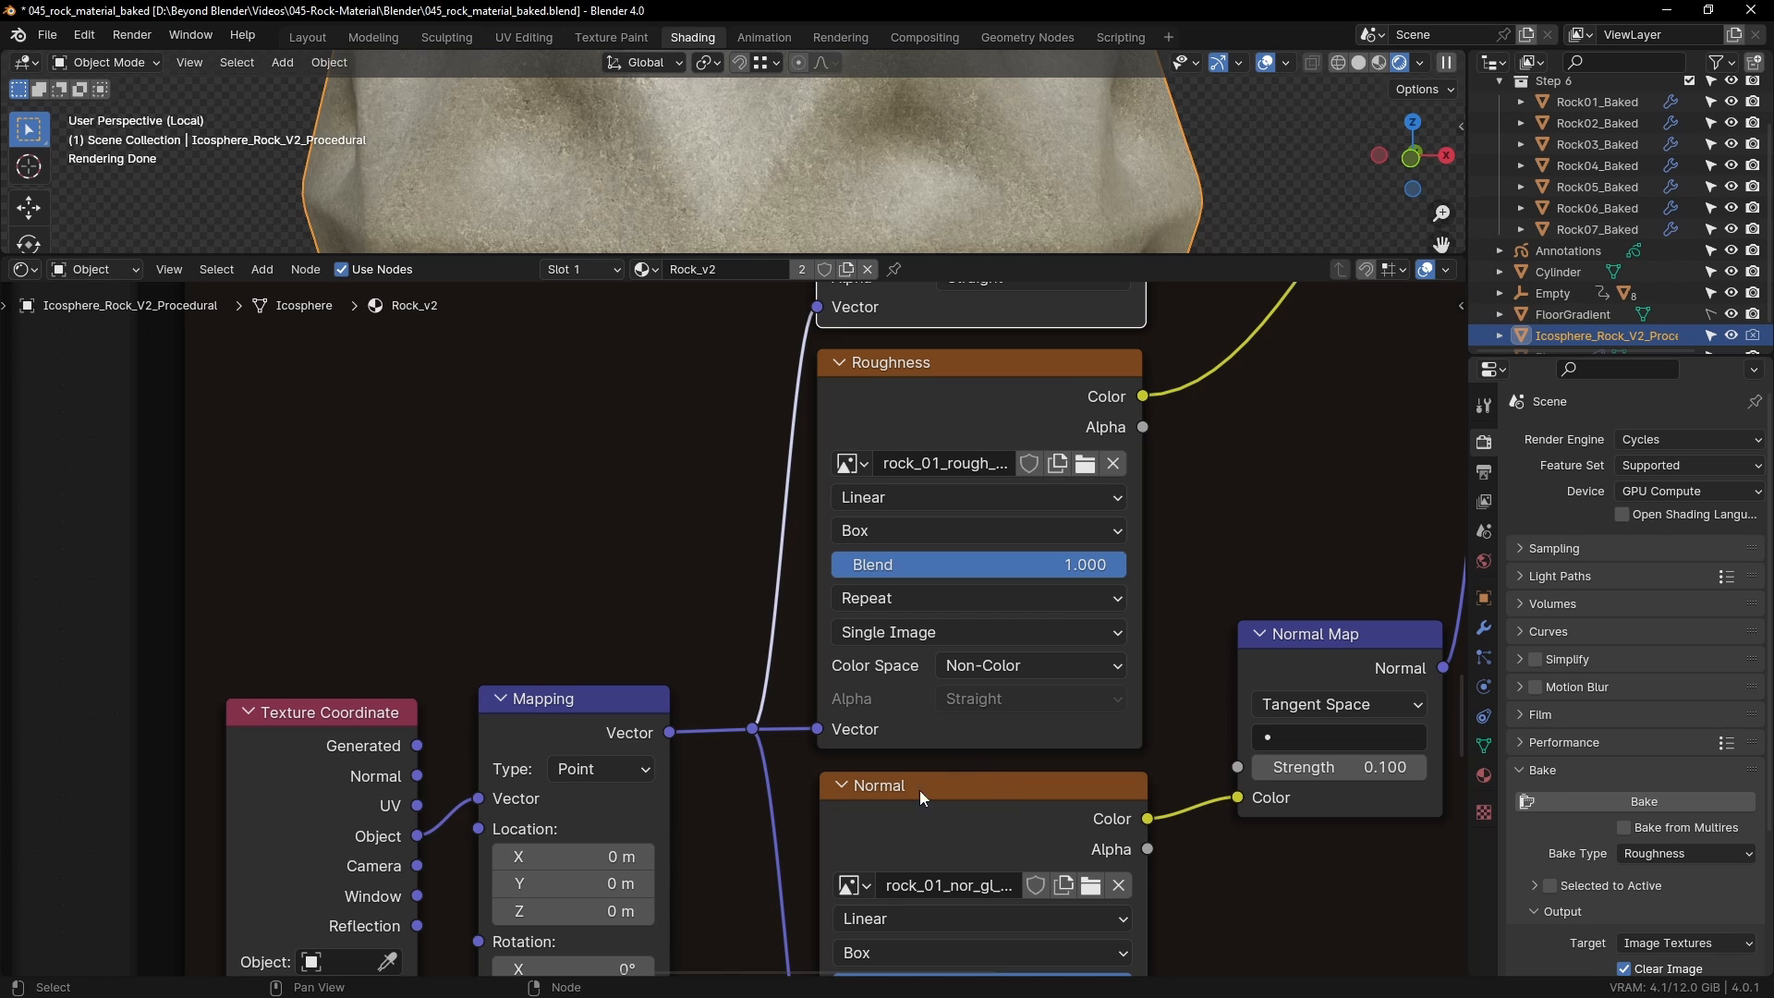
scroll(917, 767, "down", 5)
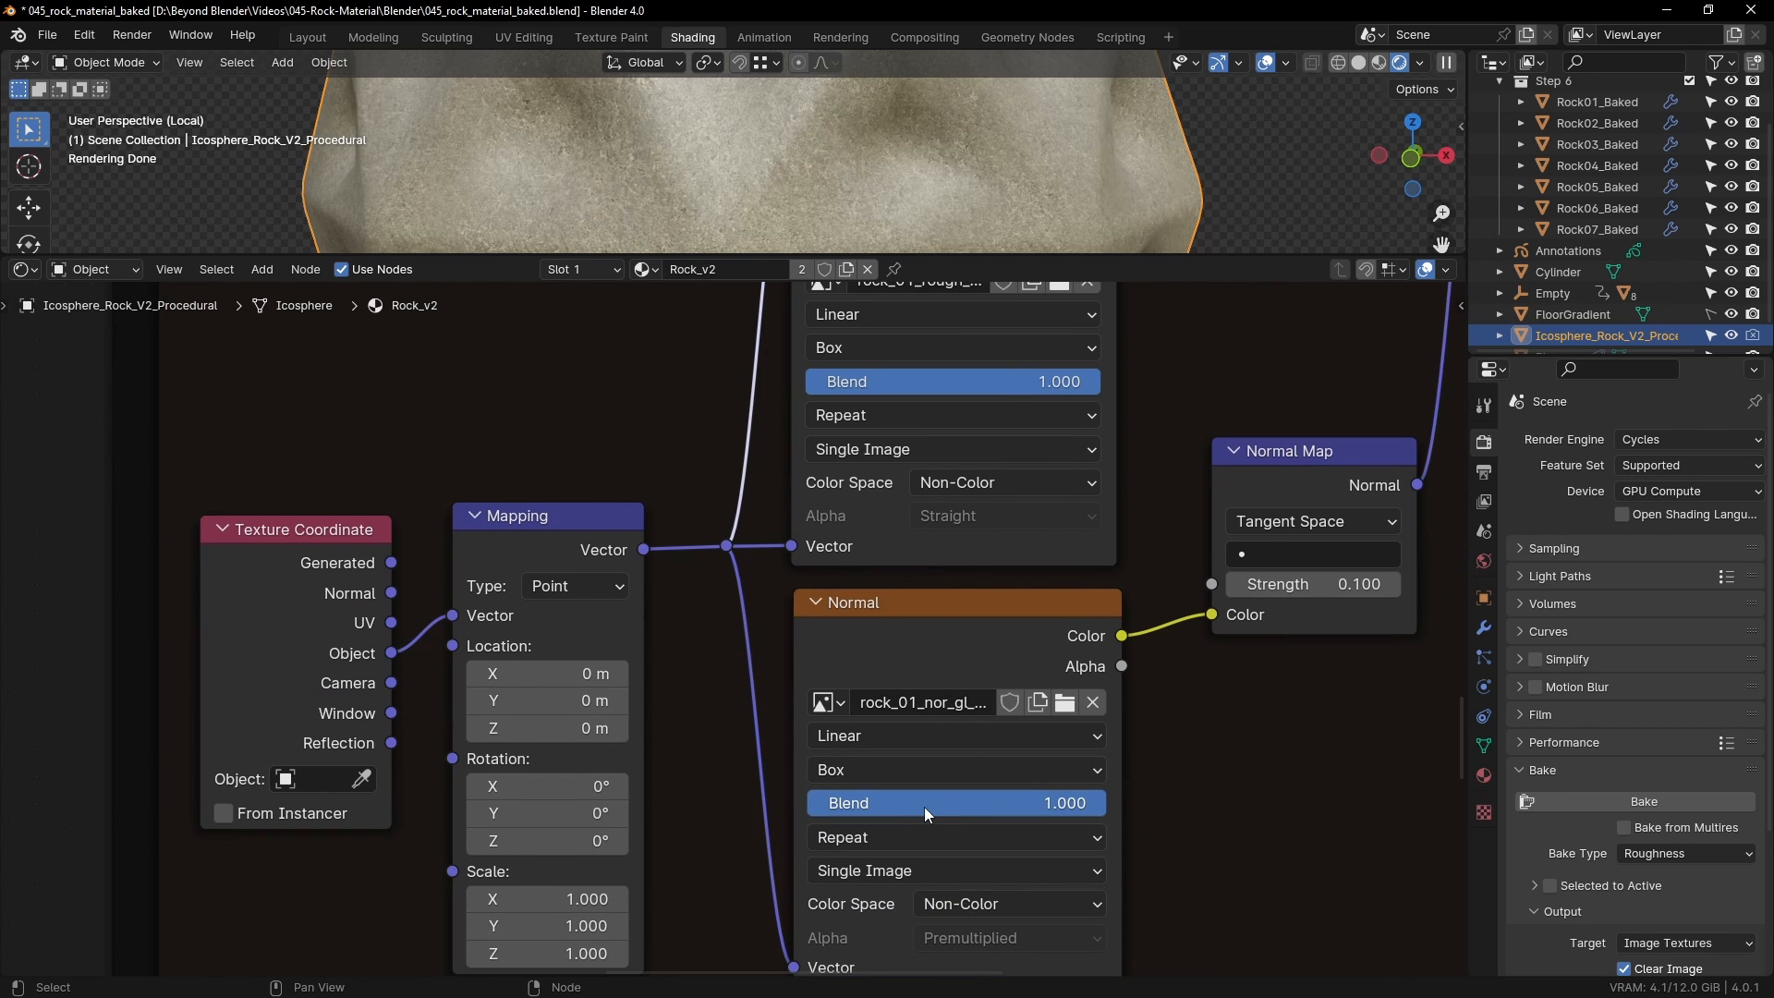
middle_click_drag(1034, 767, 1014, 741)
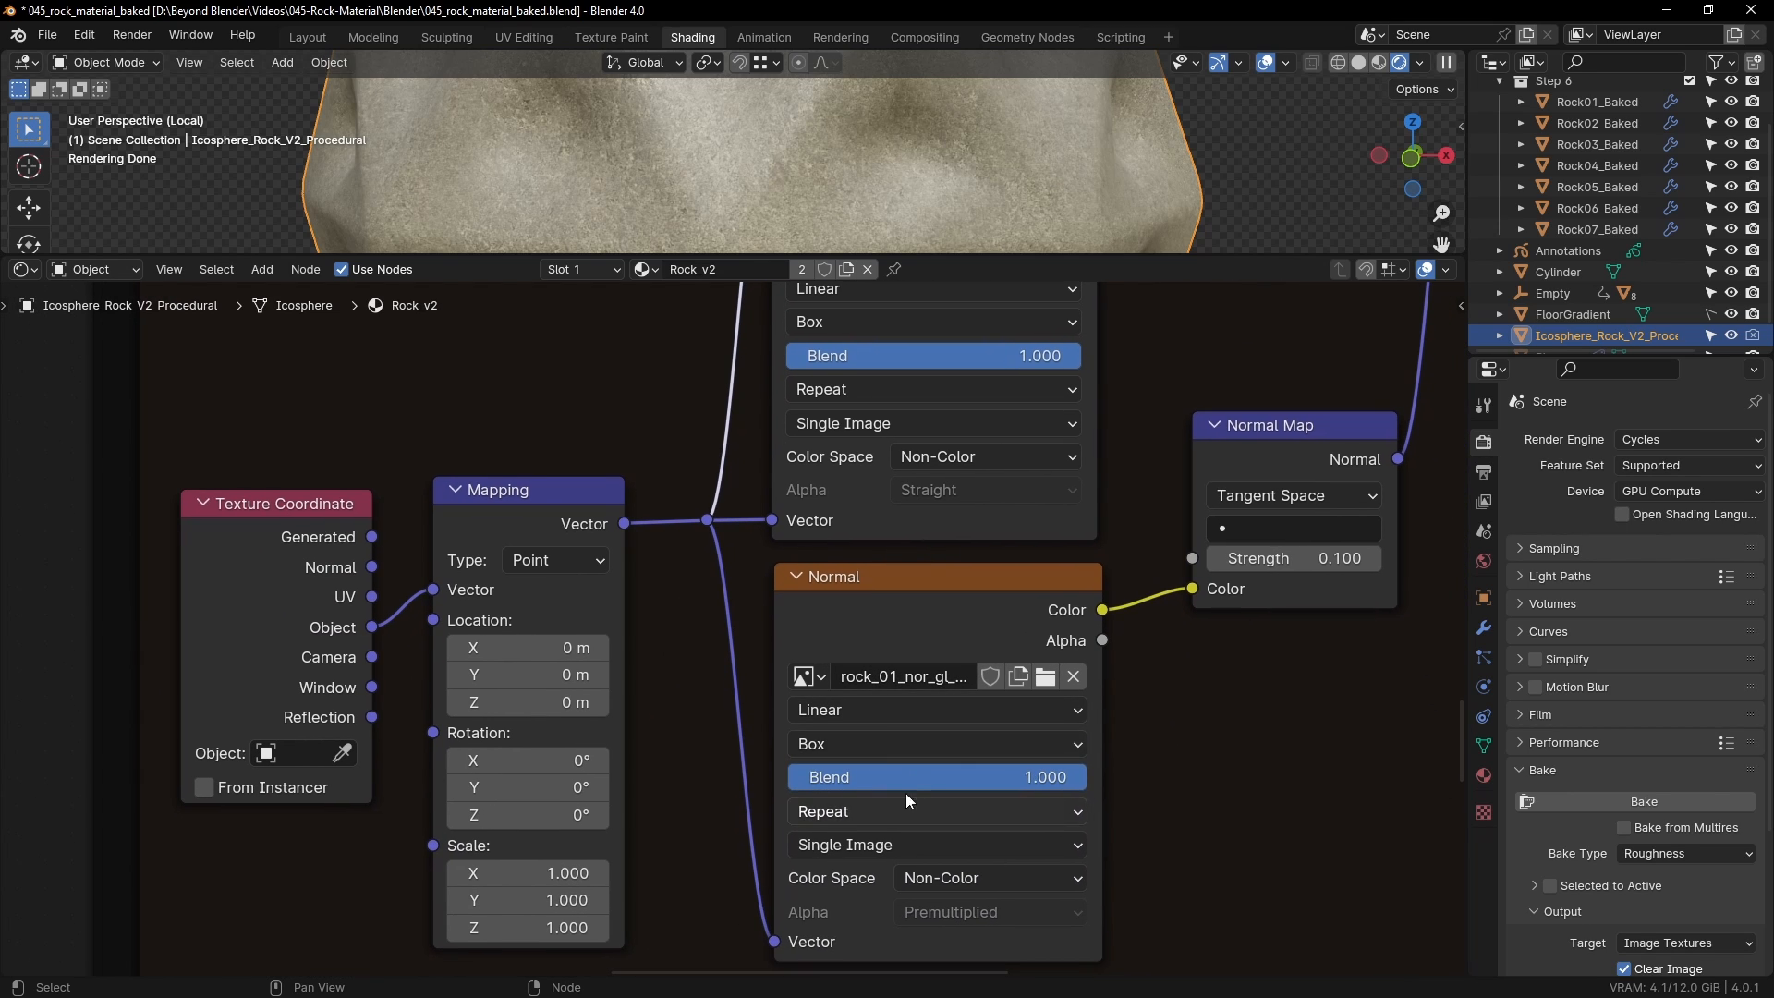
left_click(941, 458)
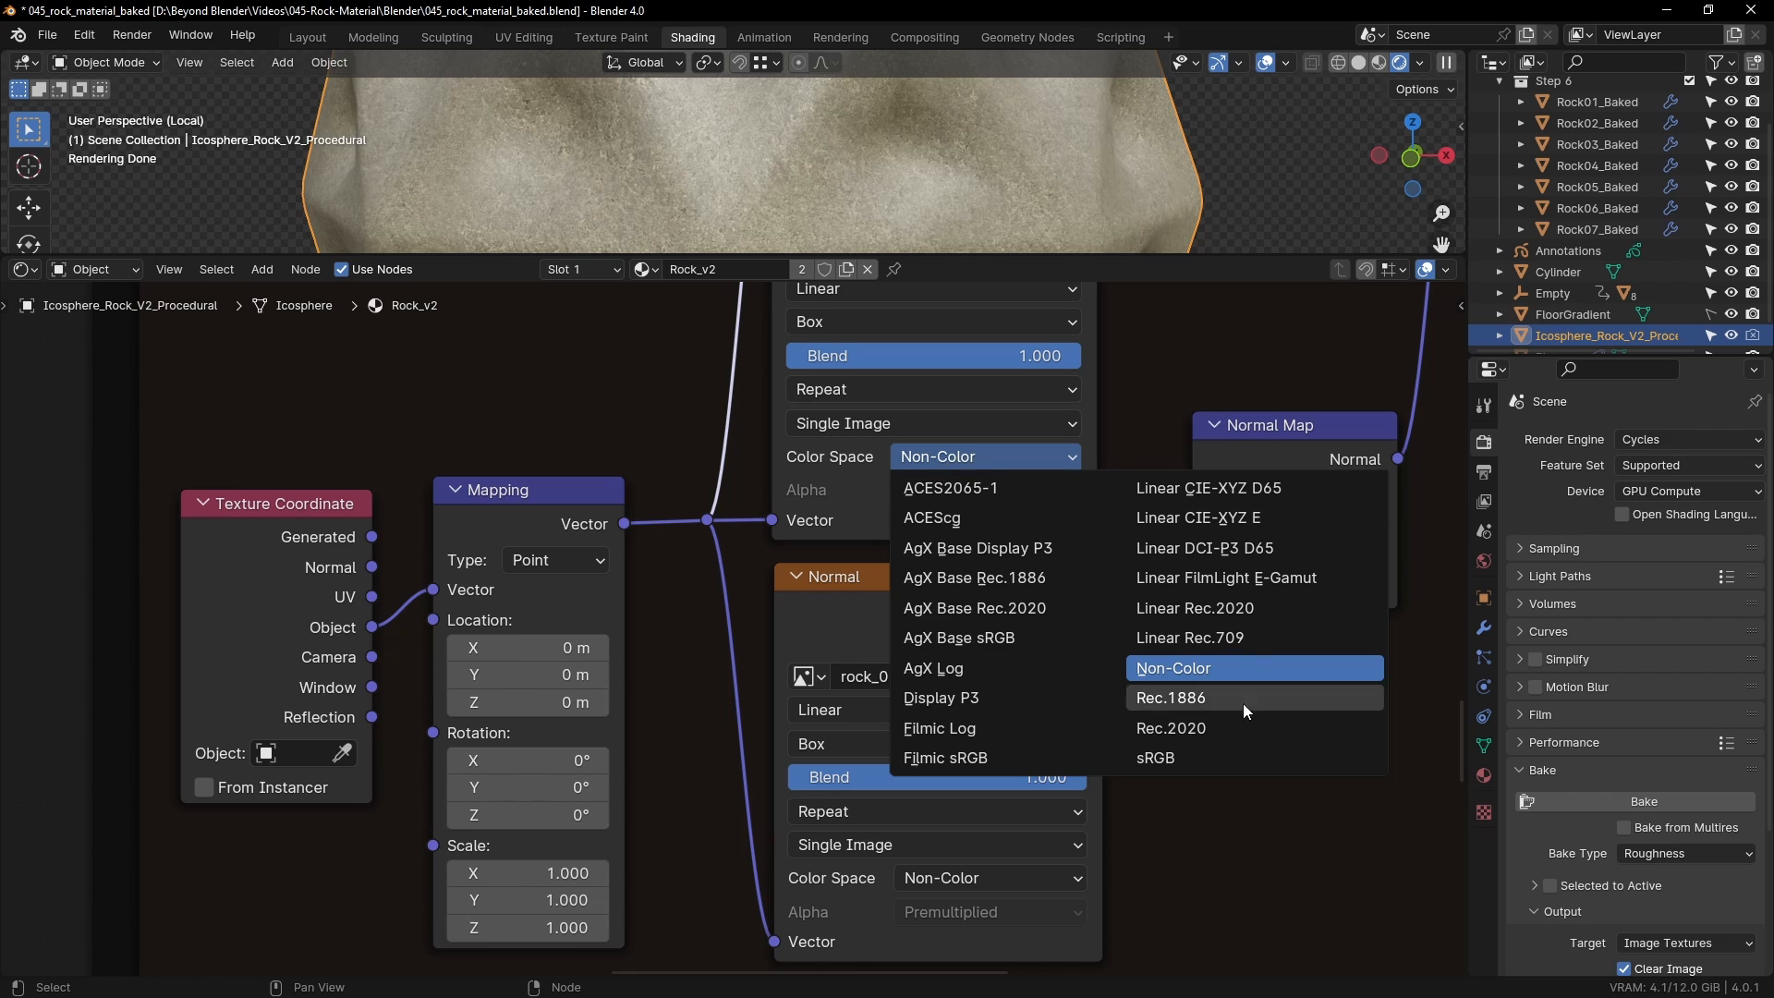
left_click(1226, 785)
scroll(984, 579, "down", 1)
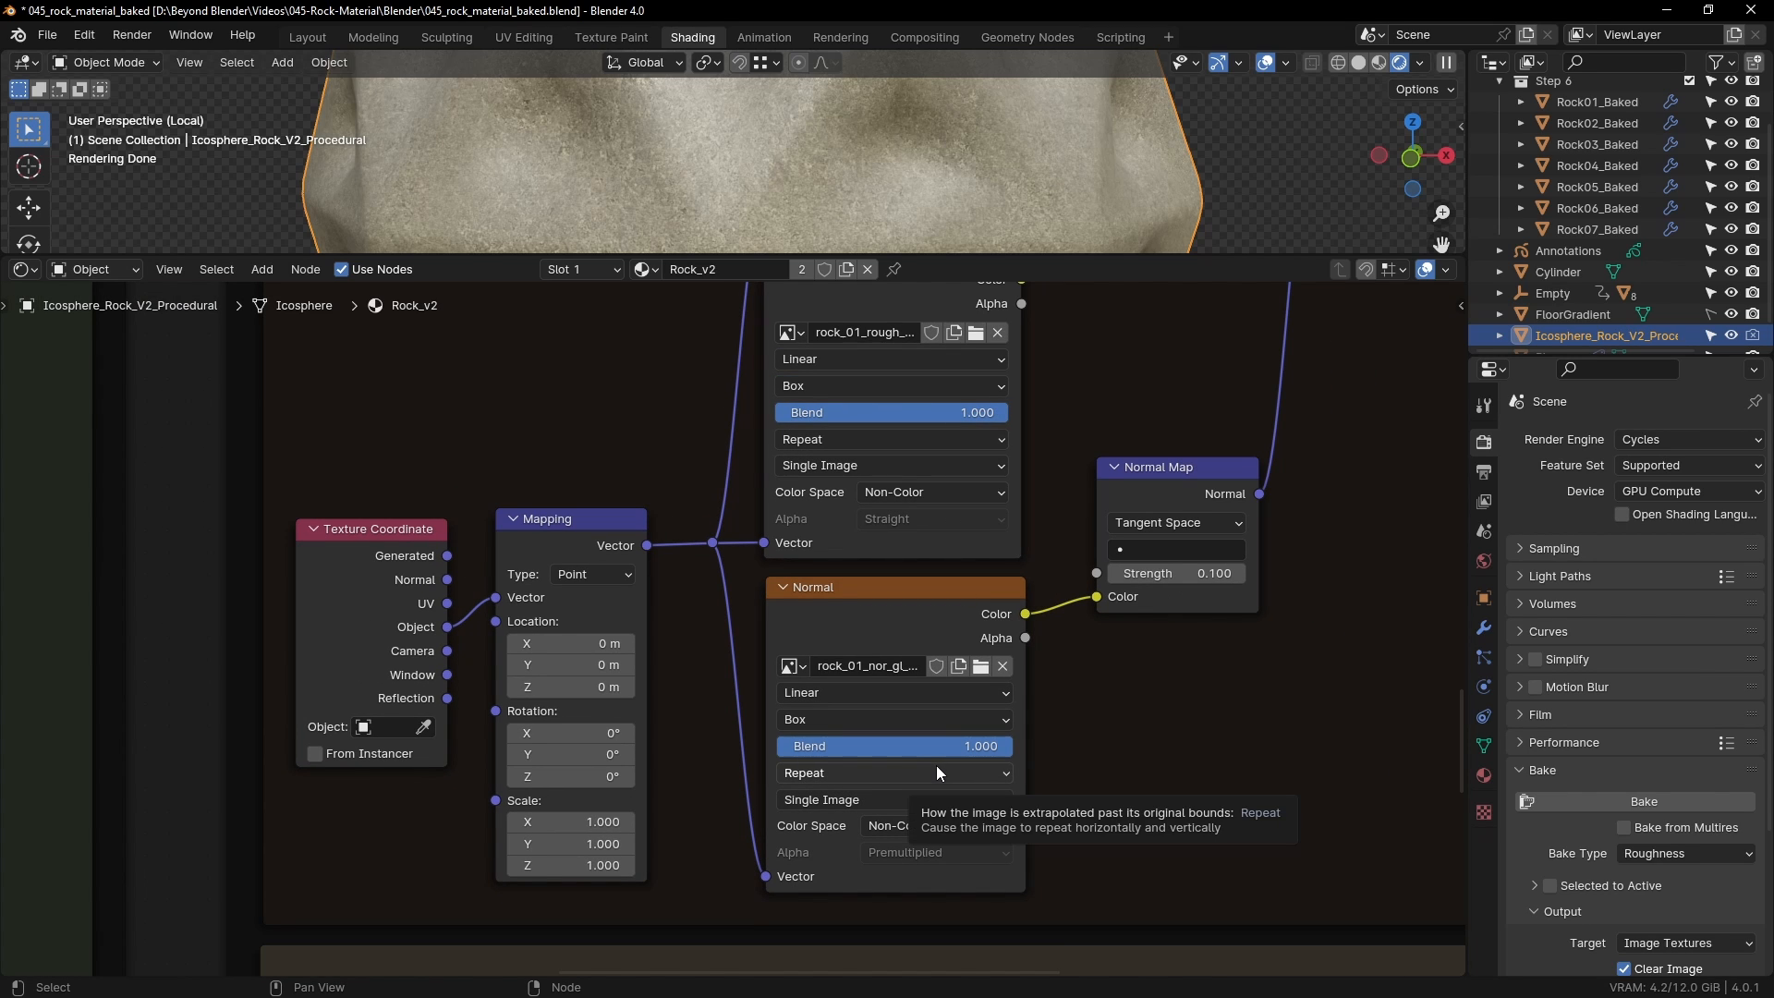
scroll(935, 765, "down", 2)
left_click_drag(488, 555, 502, 552)
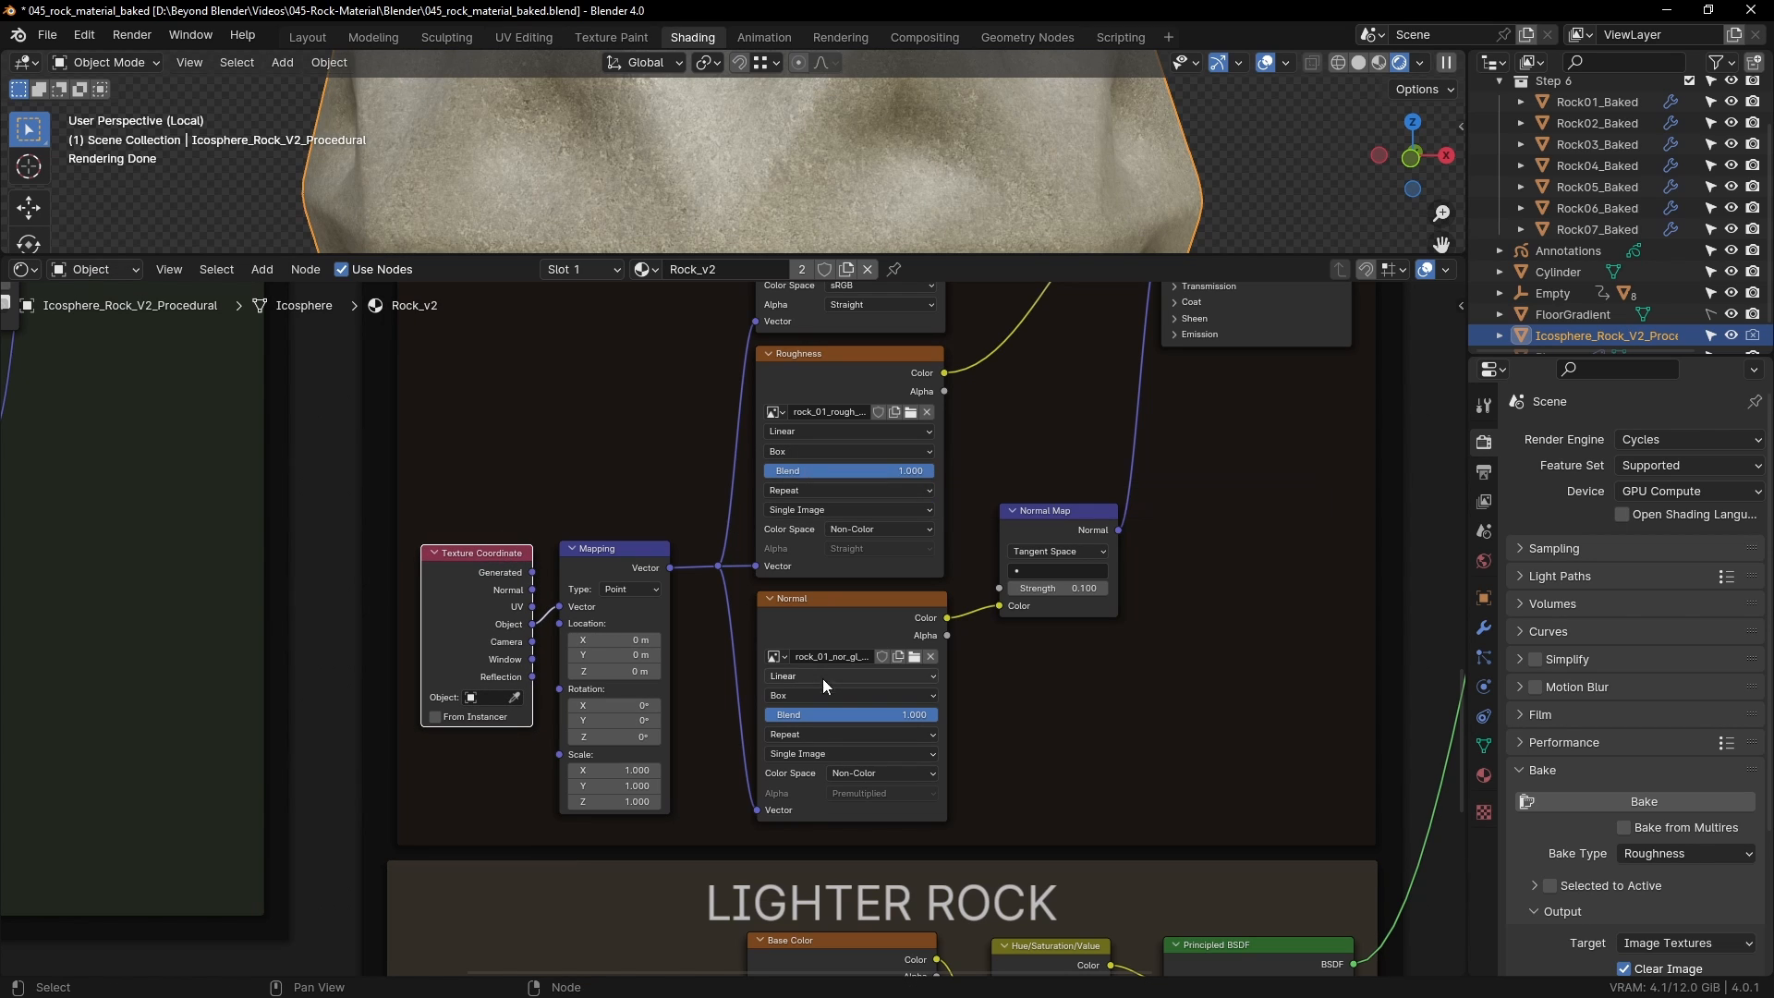
Step: Enlarge the 3D viewport and preview the Lighter Rock's Base Color texture directly on the rock
middle_click_drag(840, 484, 882, 295)
middle_click_drag(924, 966, 871, 639)
middle_click_drag(889, 443, 875, 671)
scroll(901, 658, "up", 2)
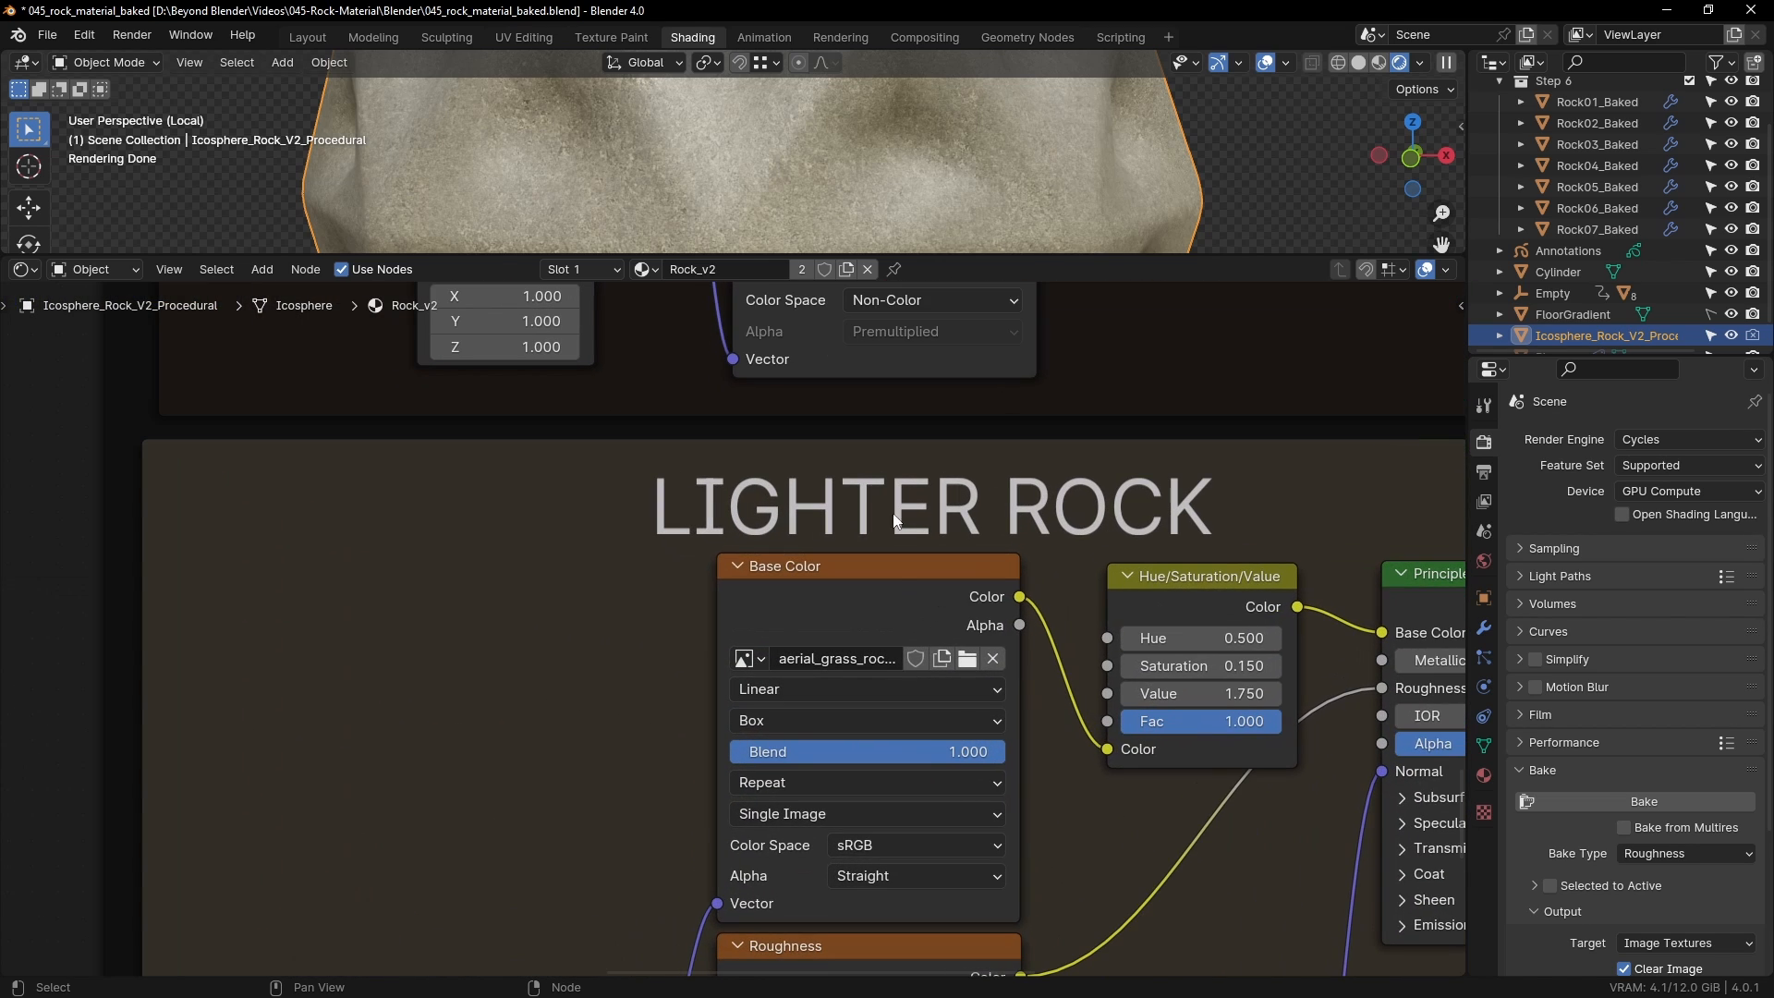
left_click_drag(897, 258, 898, 432)
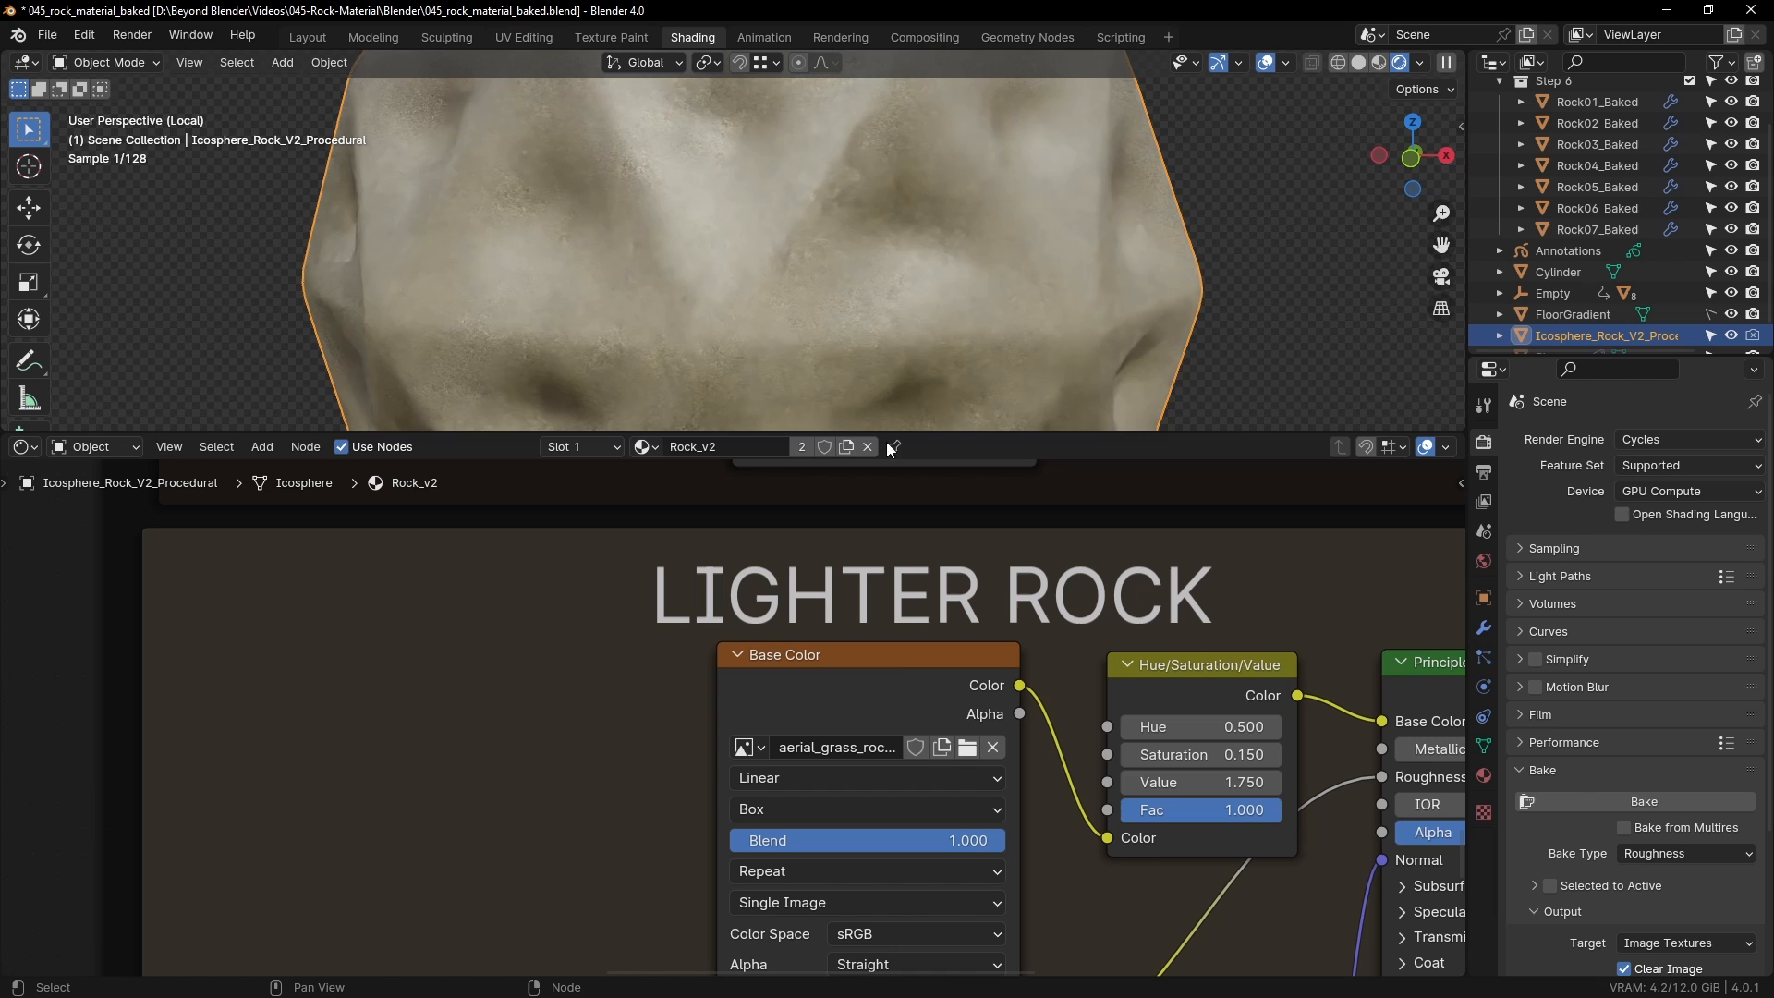
left_click(874, 651, "ctrl+shift")
scroll(788, 261, "down", 3)
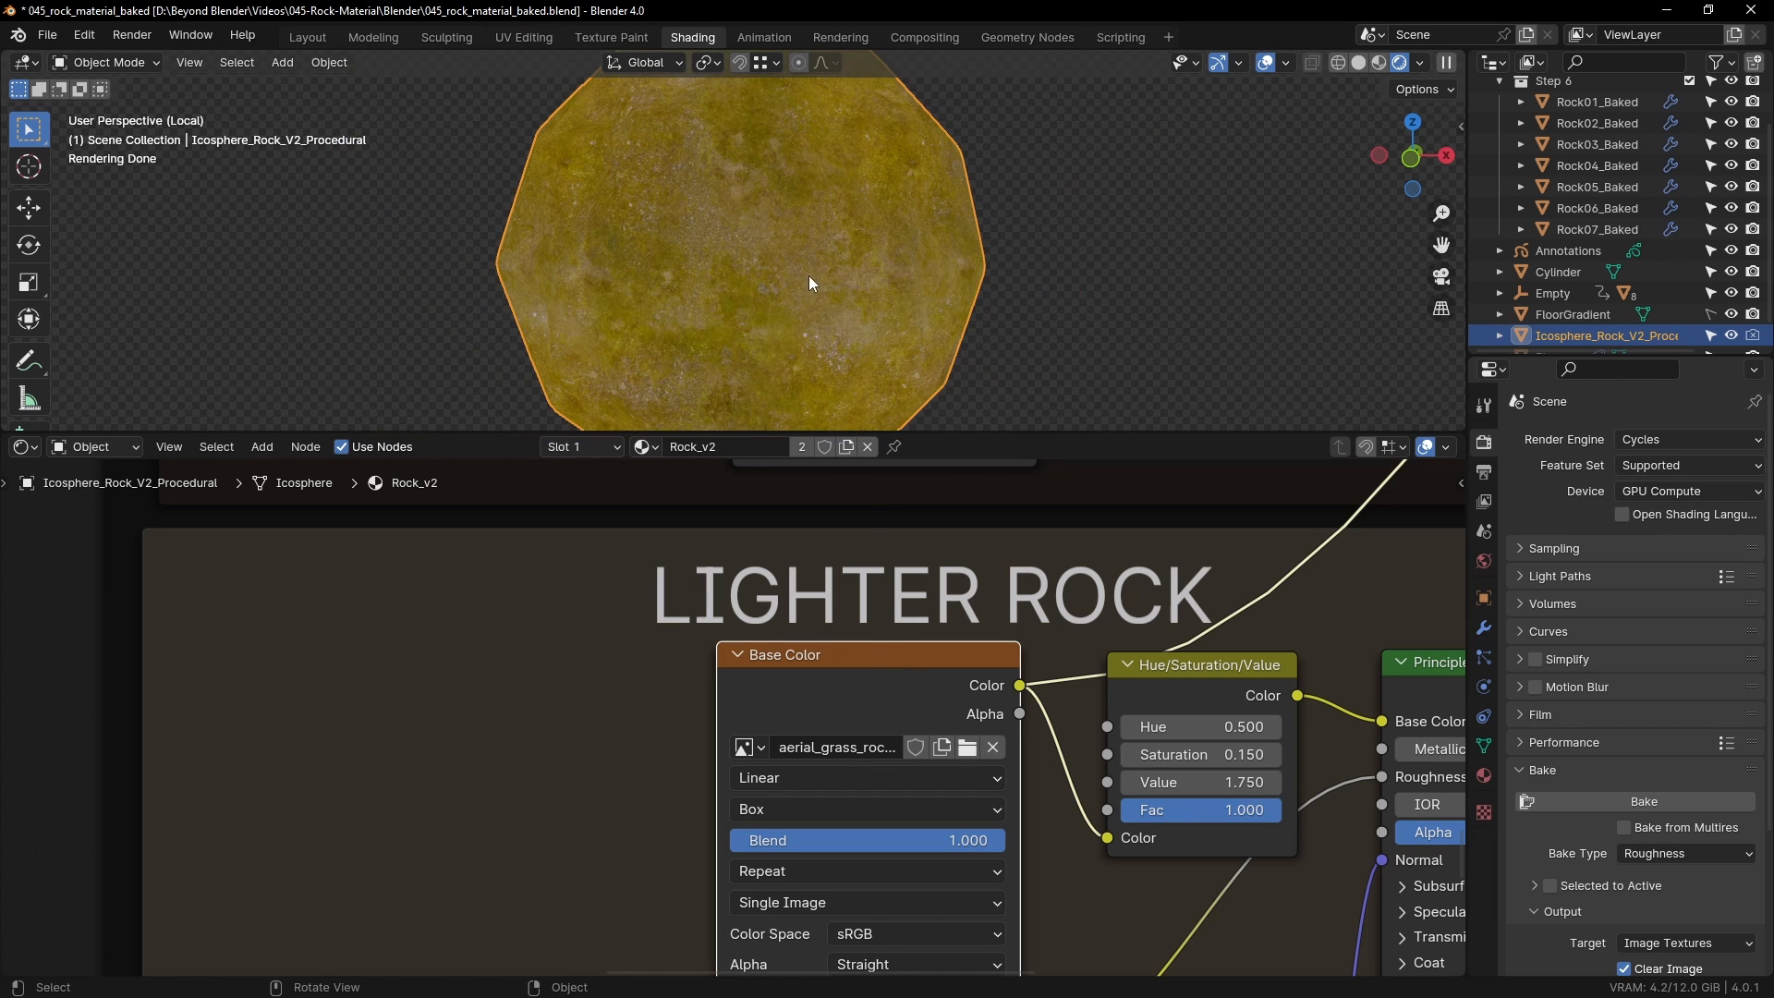
Step: Inspect the Lighter Rock's unmodified base colour texture on the rock from several angles and at close range
middle_click_drag(811, 275, 853, 278)
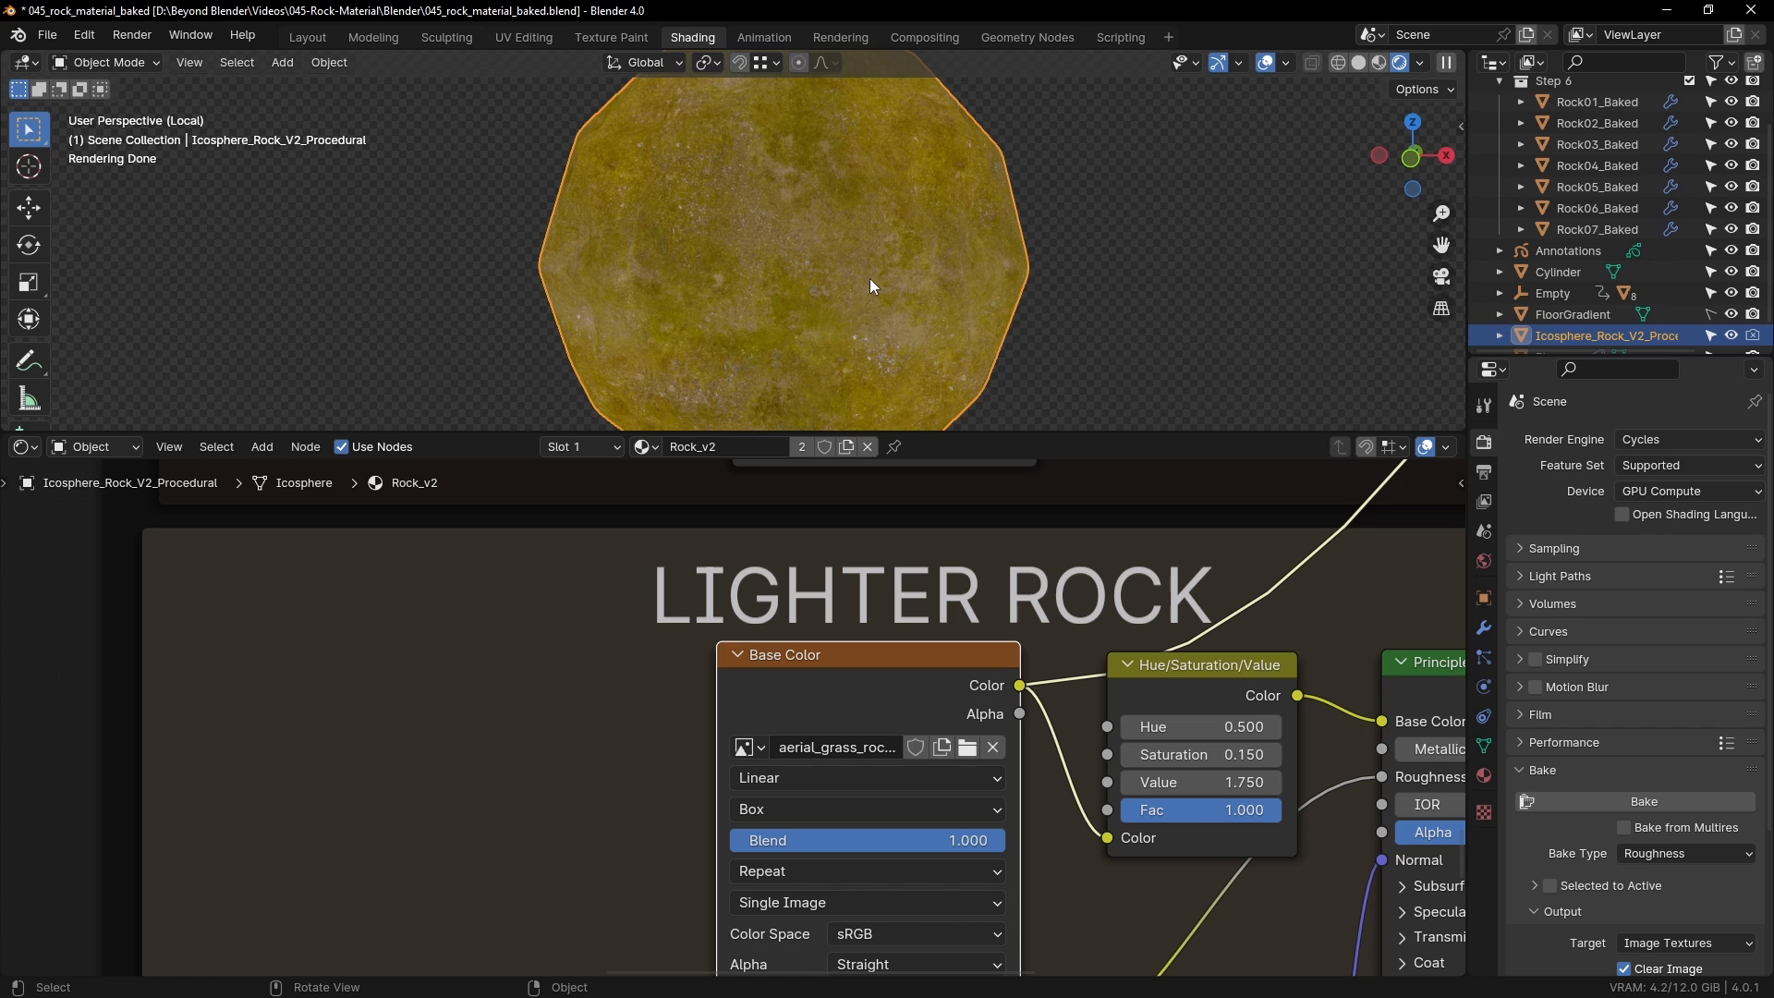
middle_click_drag(869, 279, 897, 305)
scroll(900, 305, "up", 5)
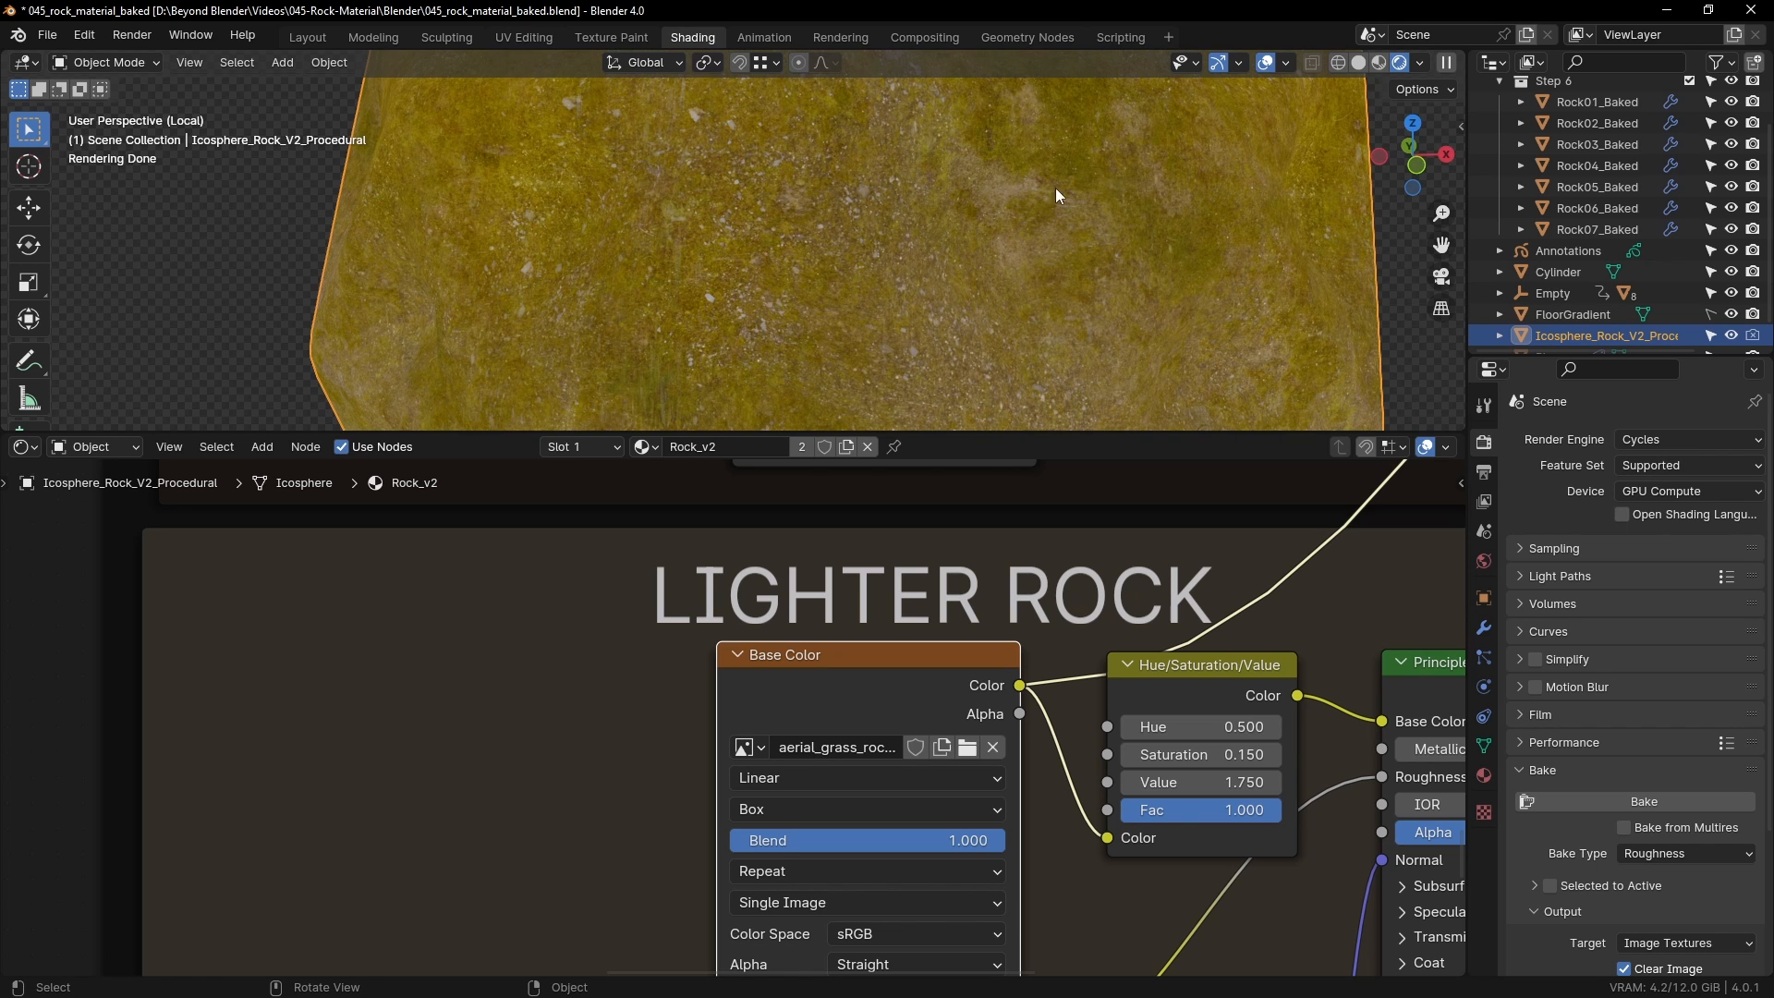
middle_click_drag(1079, 174, 969, 285)
scroll(969, 285, "up", 3)
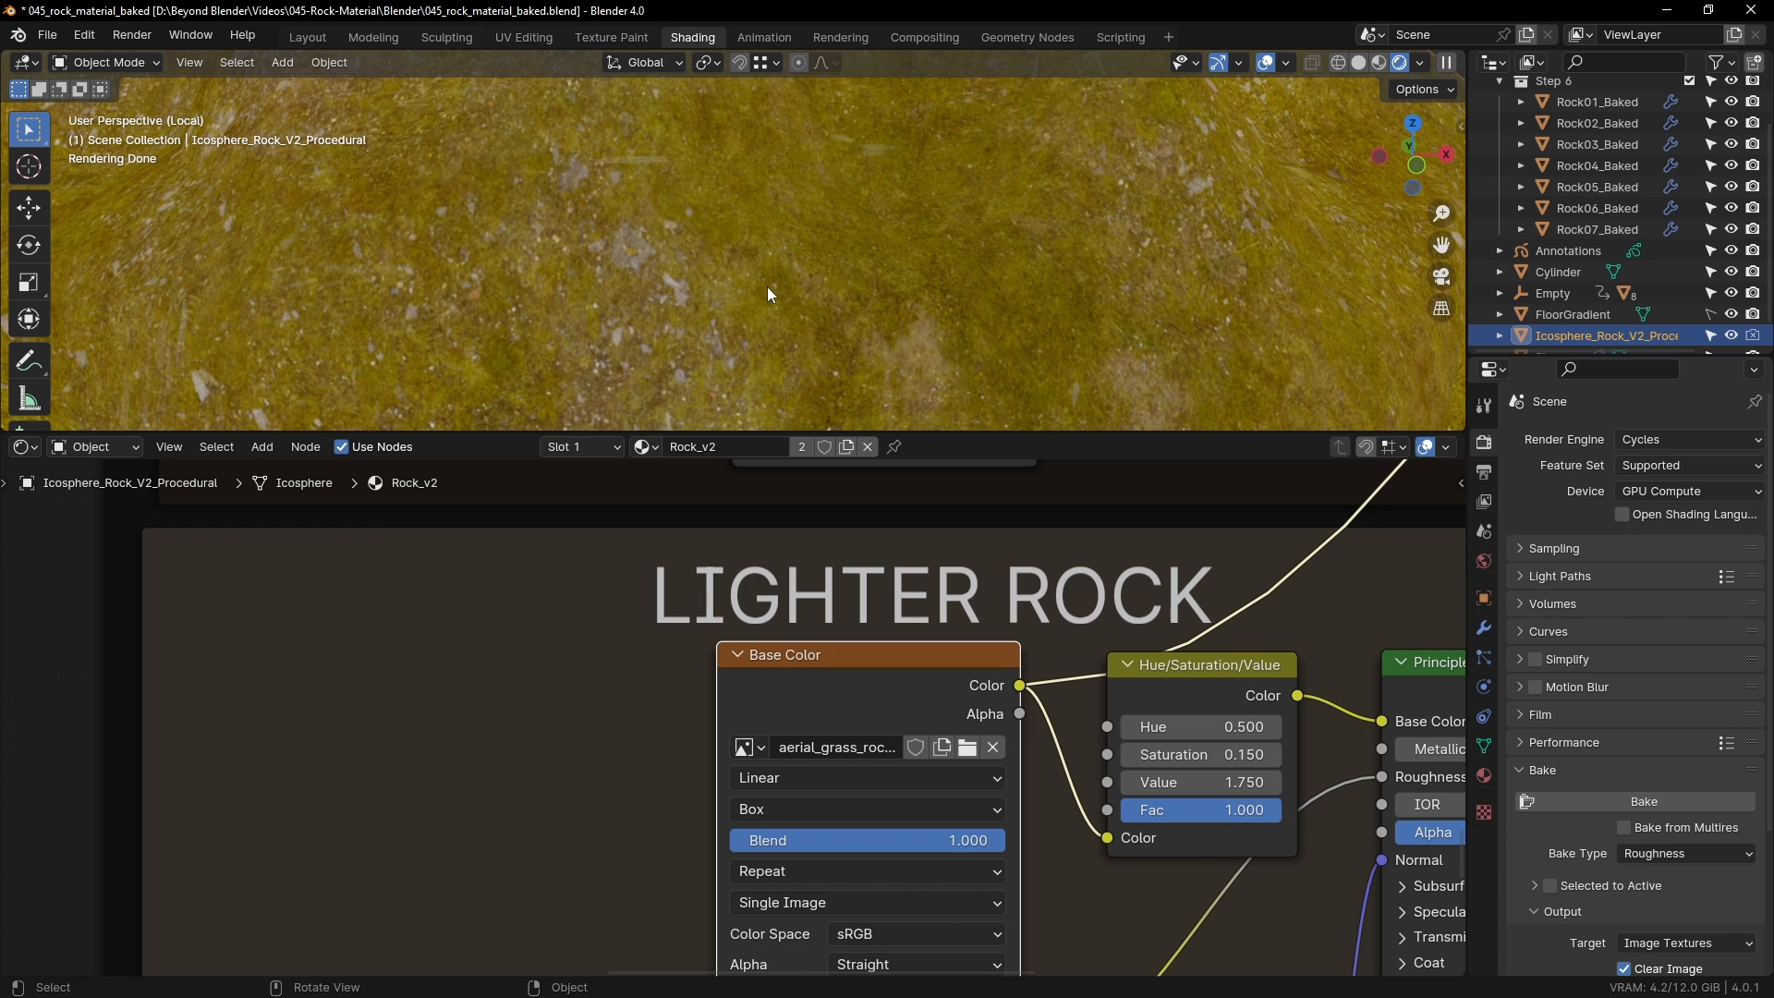
scroll(773, 291, "down", 5)
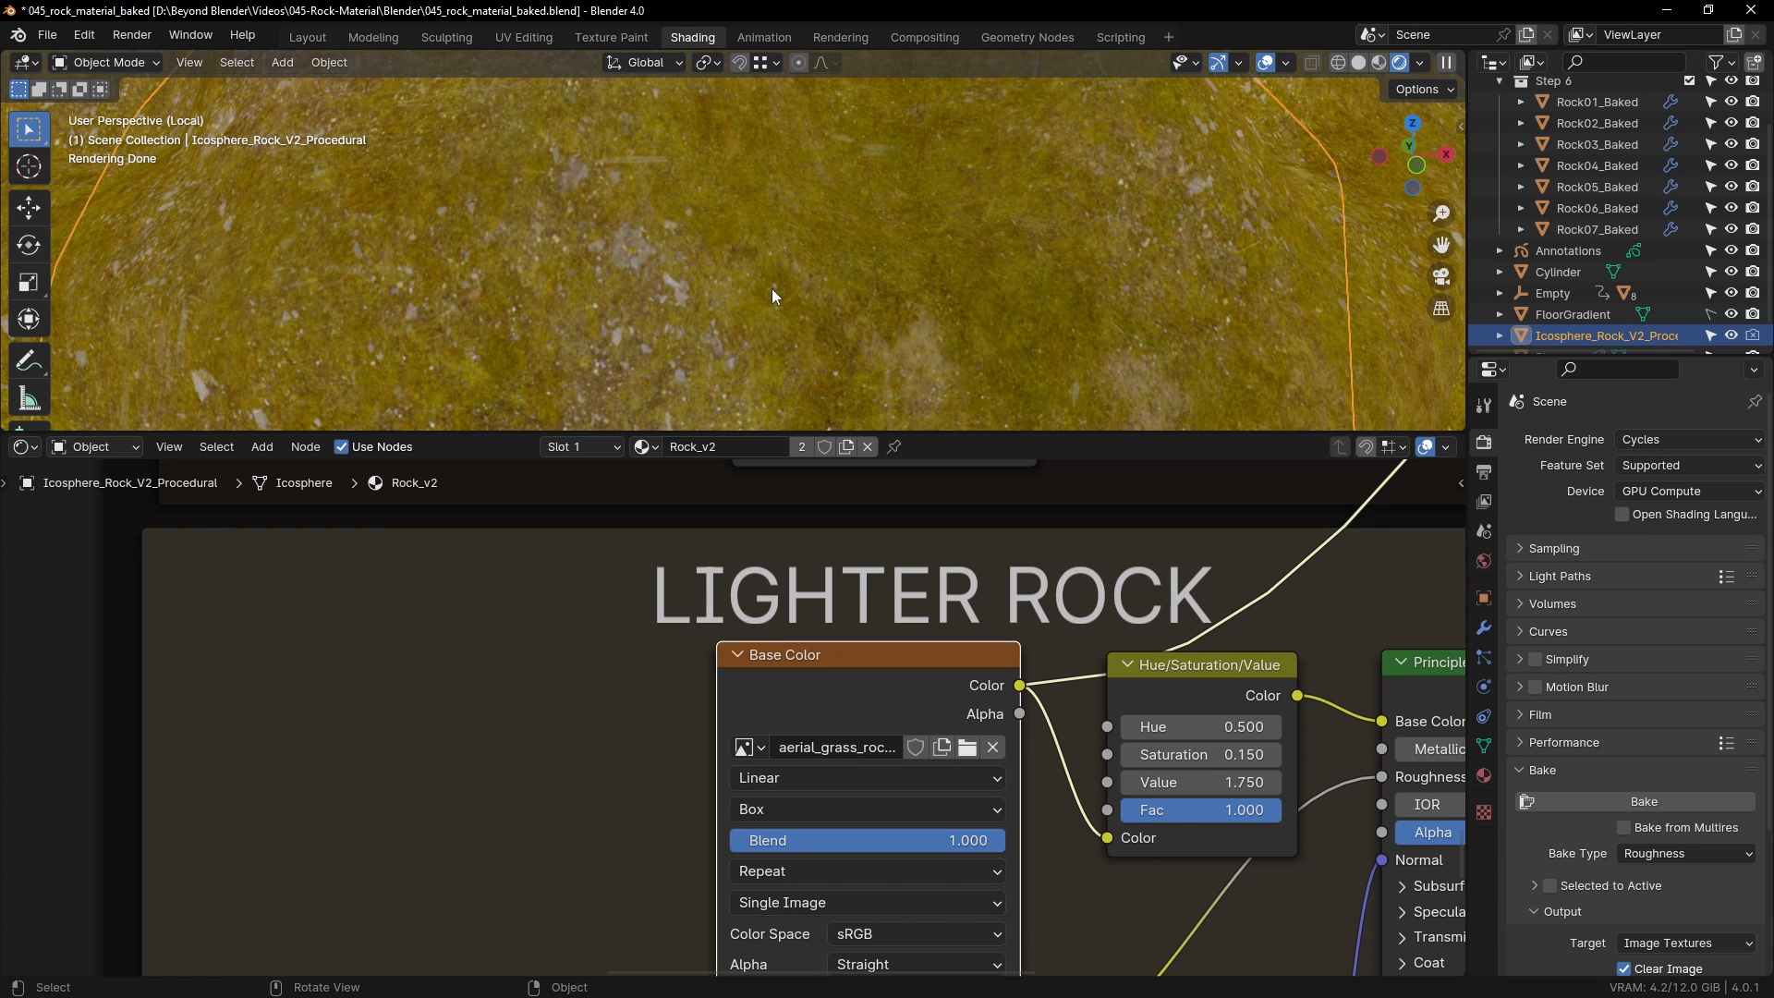
scroll(817, 299, "up", 3)
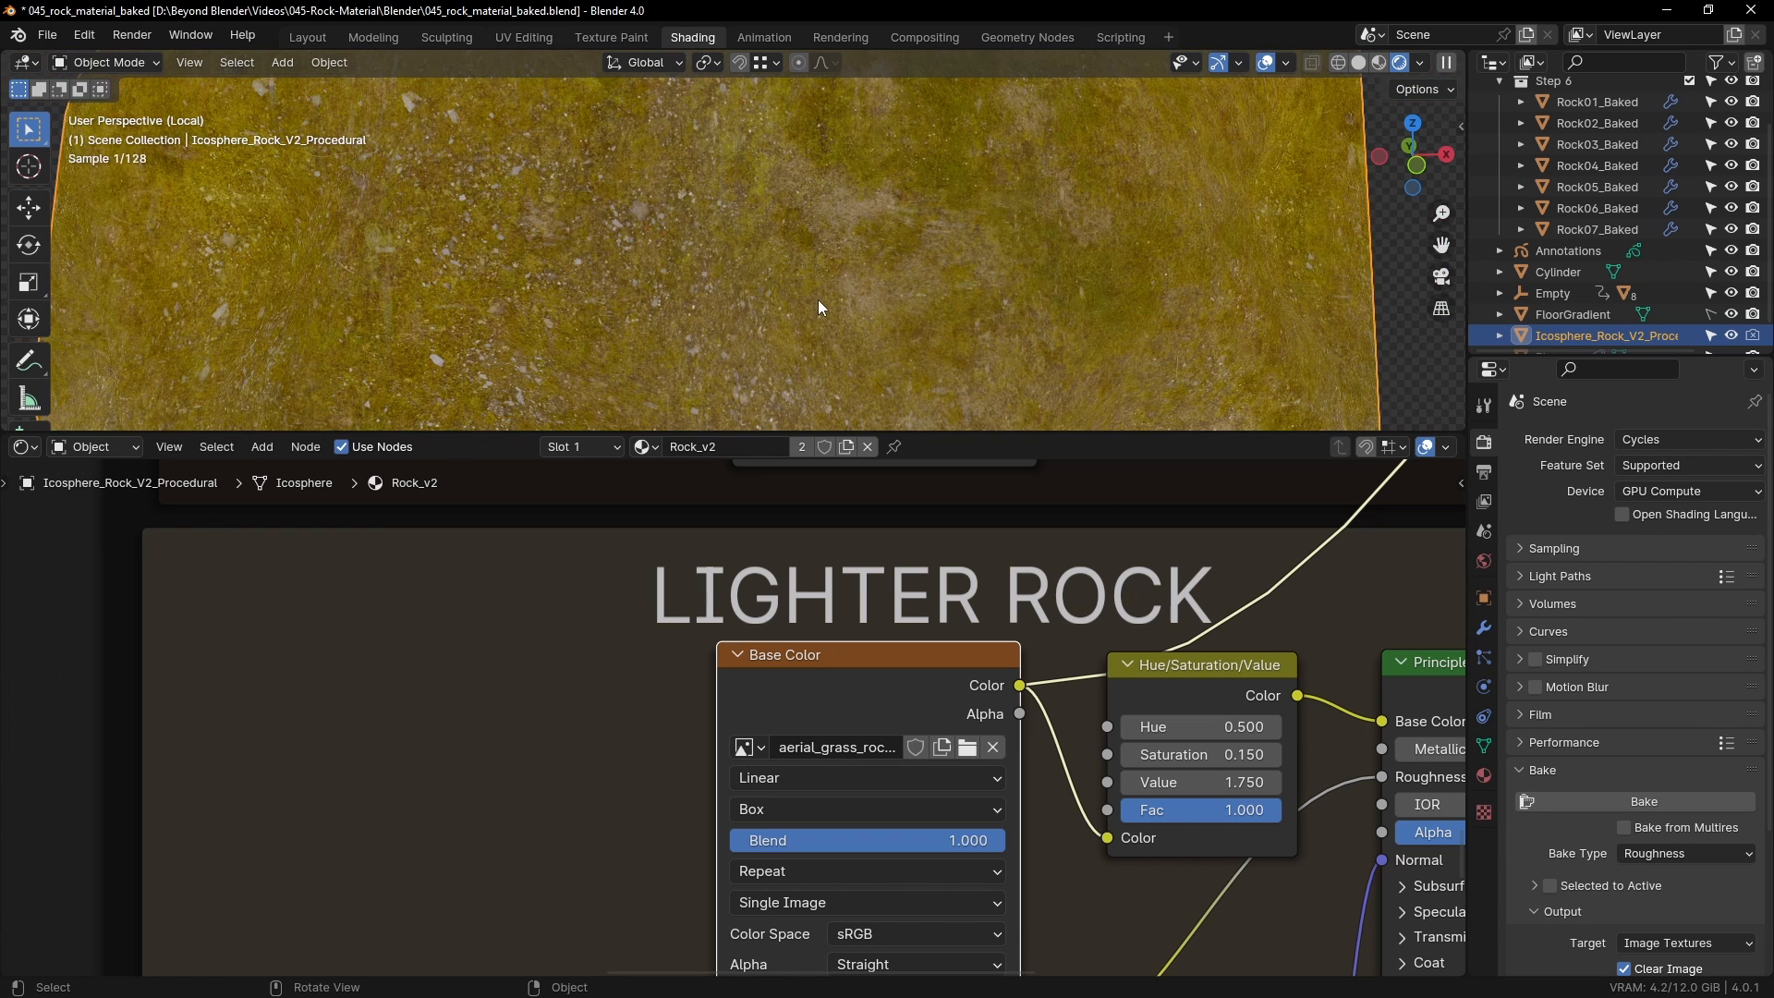
scroll(828, 302, "down", 2)
scroll(951, 759, "down", 3)
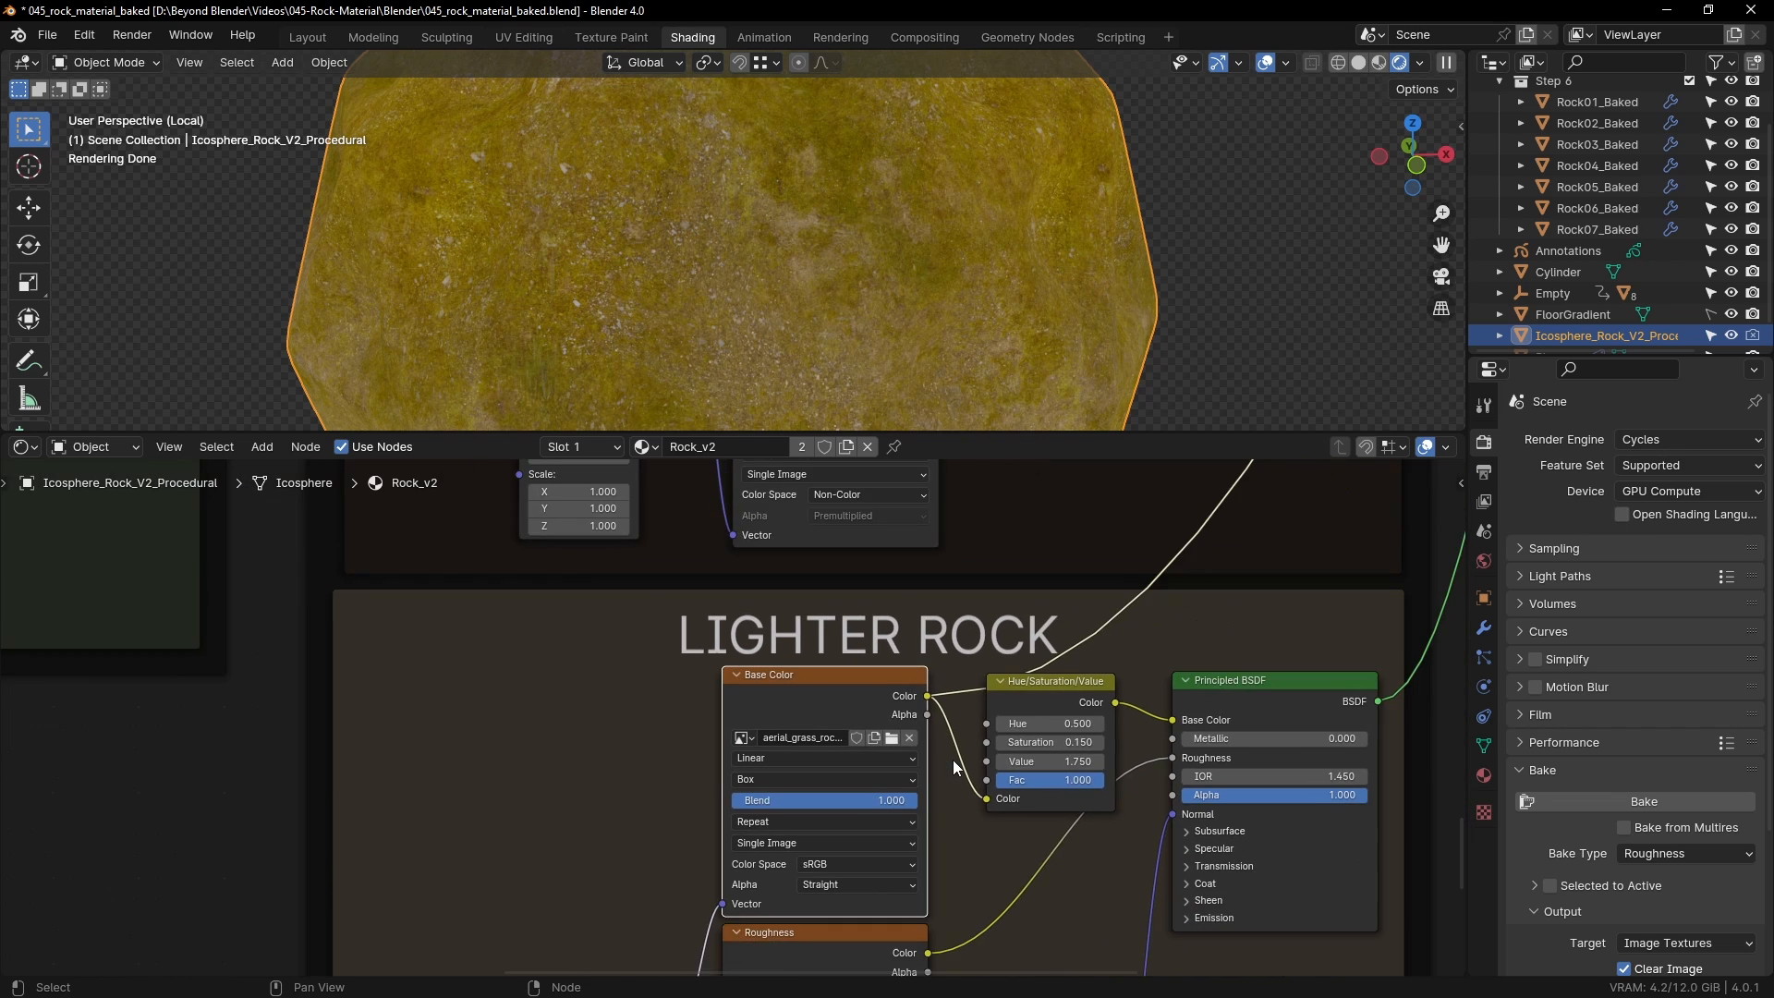
Step: Compare the Lighter Rock's Base Color and Hue/Saturation/Value outputs on the rock, and preview its Principled BSDF
left_click(868, 625, "ctrl+shift")
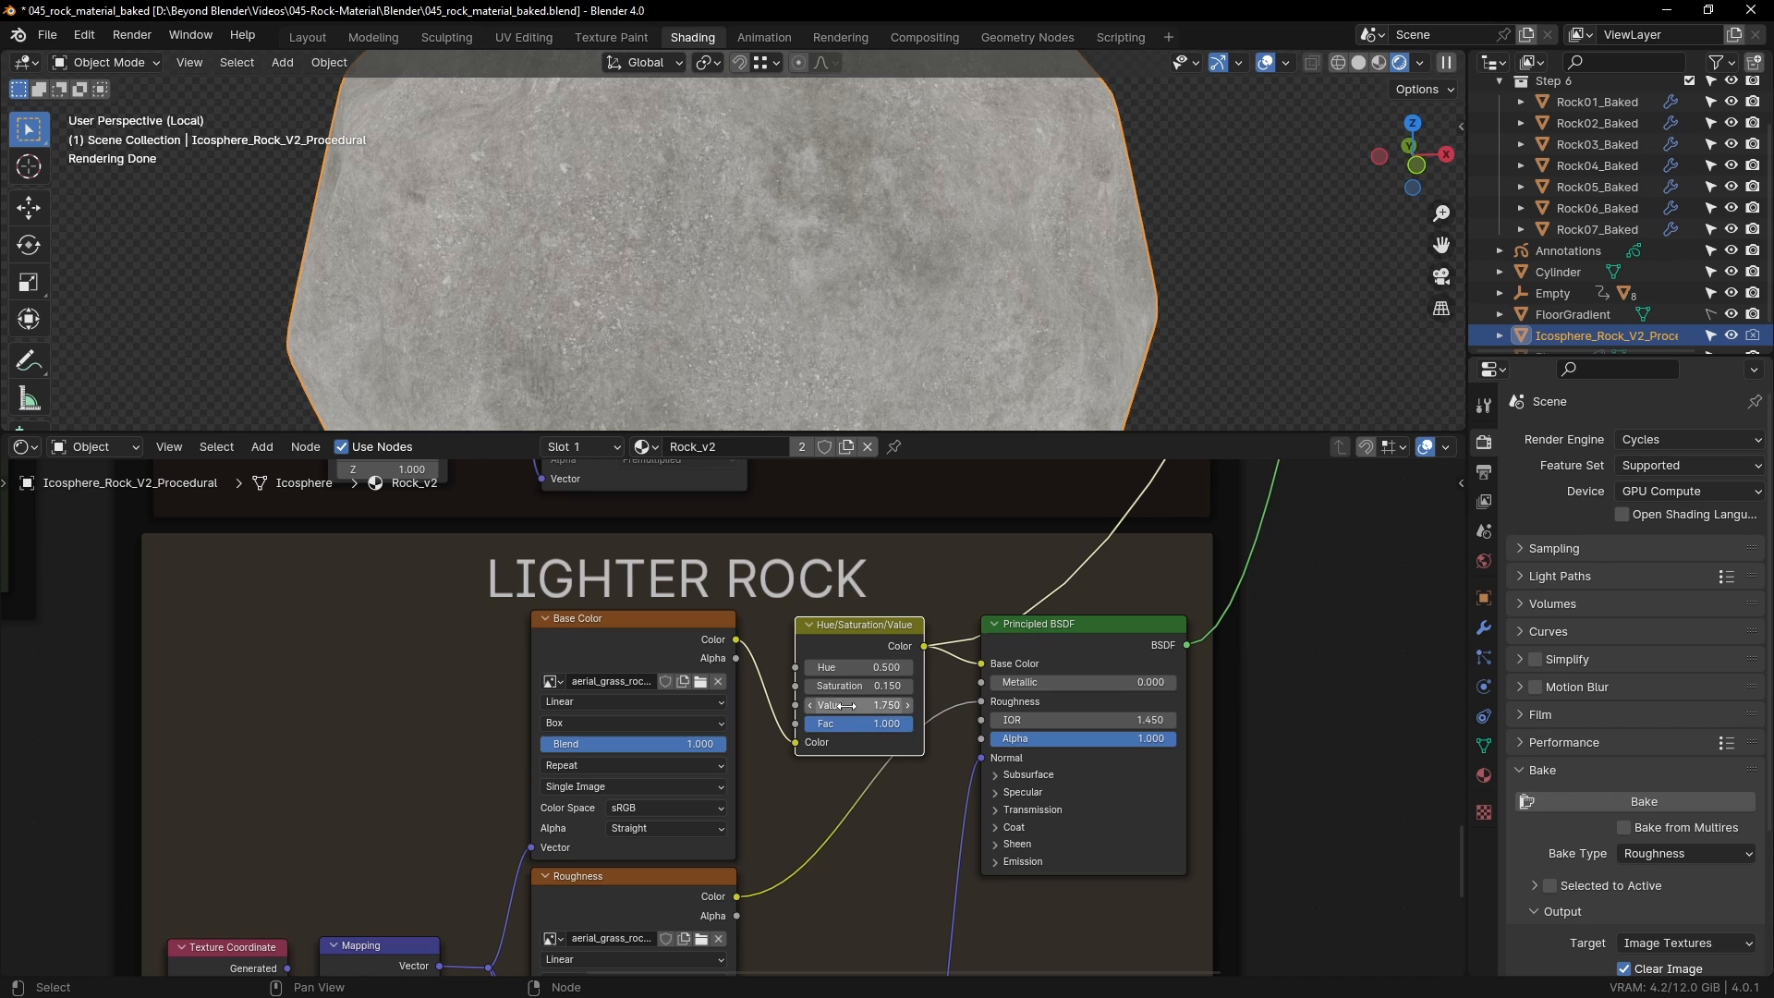
left_click(684, 617, "ctrl+shift")
left_click(863, 623, "ctrl+shift")
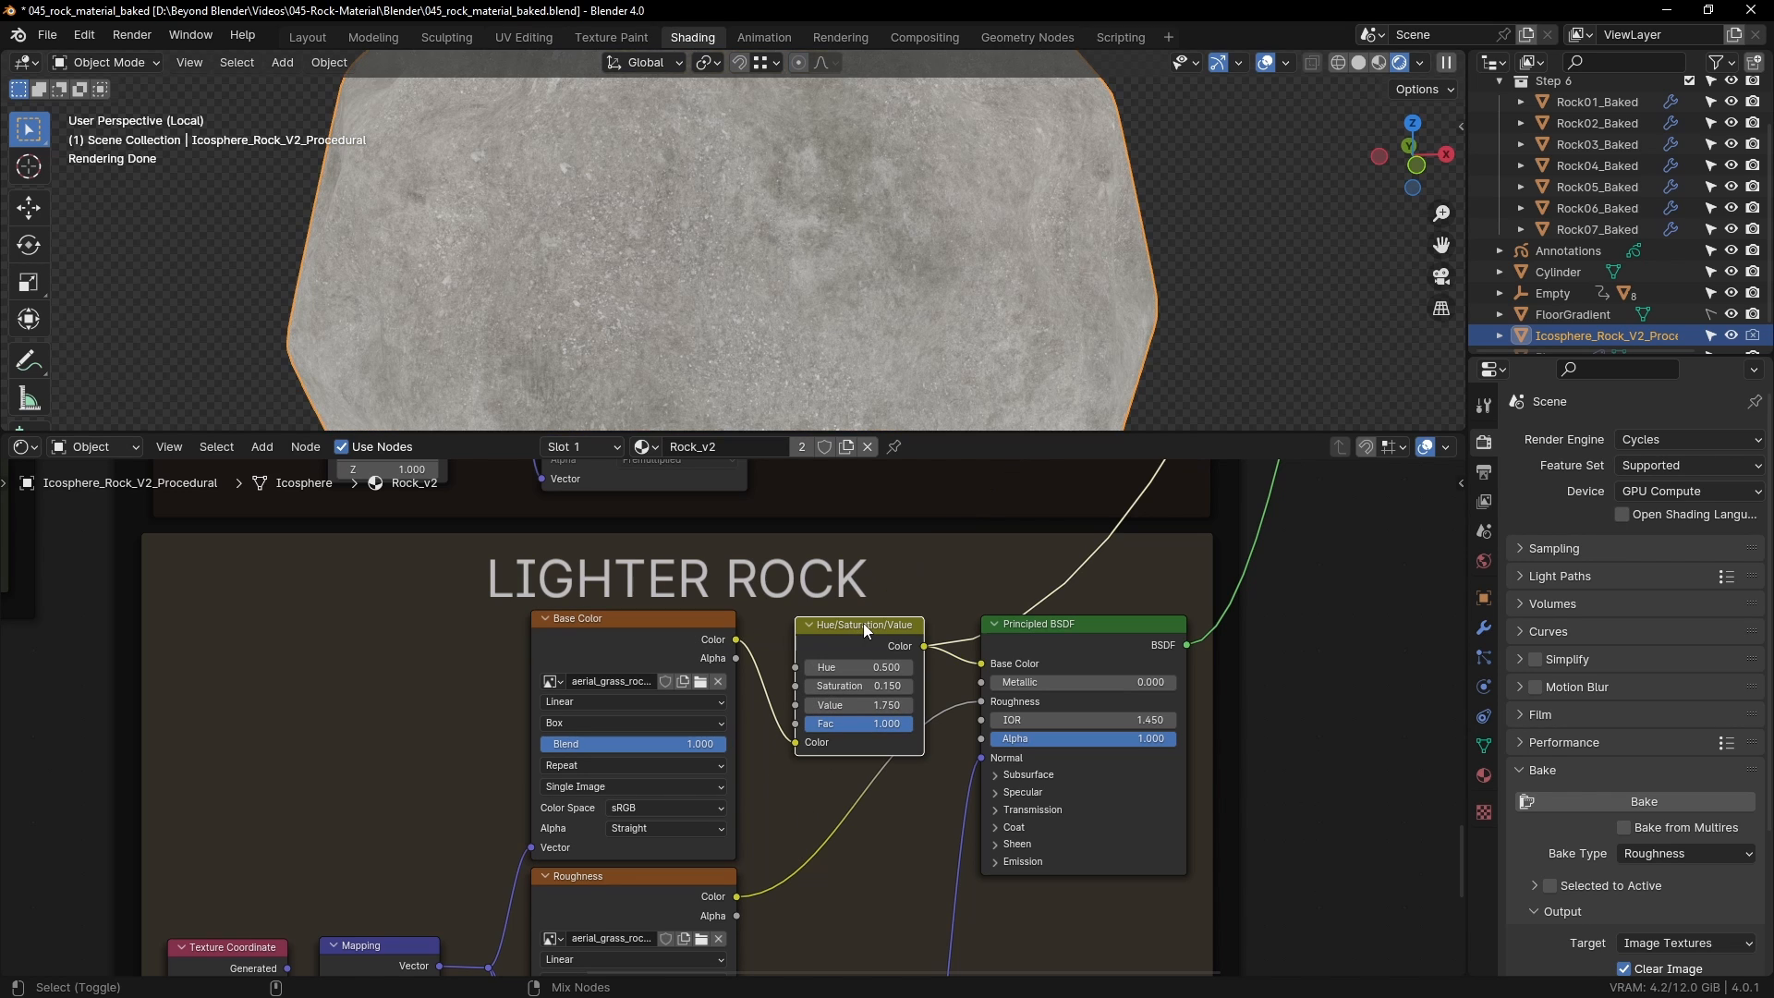
left_click(1051, 621, "ctrl+shift")
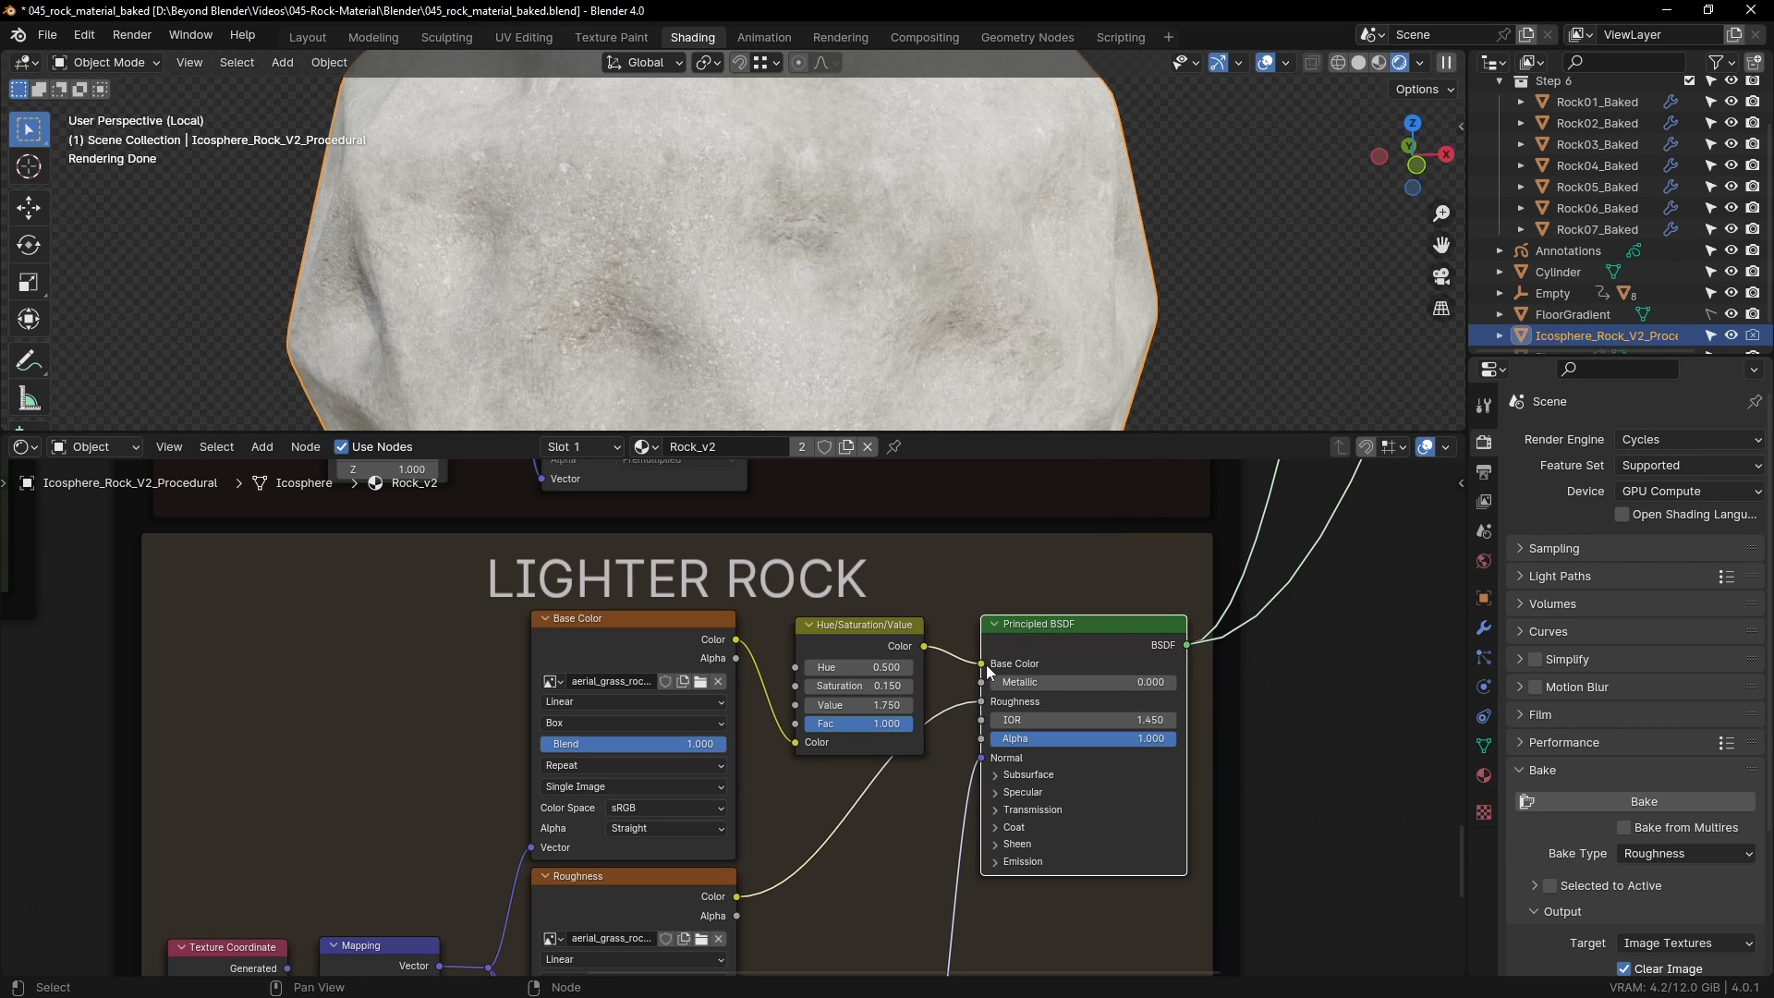
left_click_drag(1090, 620, 1072, 622)
Step: Move the Mix Shader annotated ROCKS slightly closer to the Rock Textures frame and preview its output on the rock
scroll(1069, 775, "down", 4)
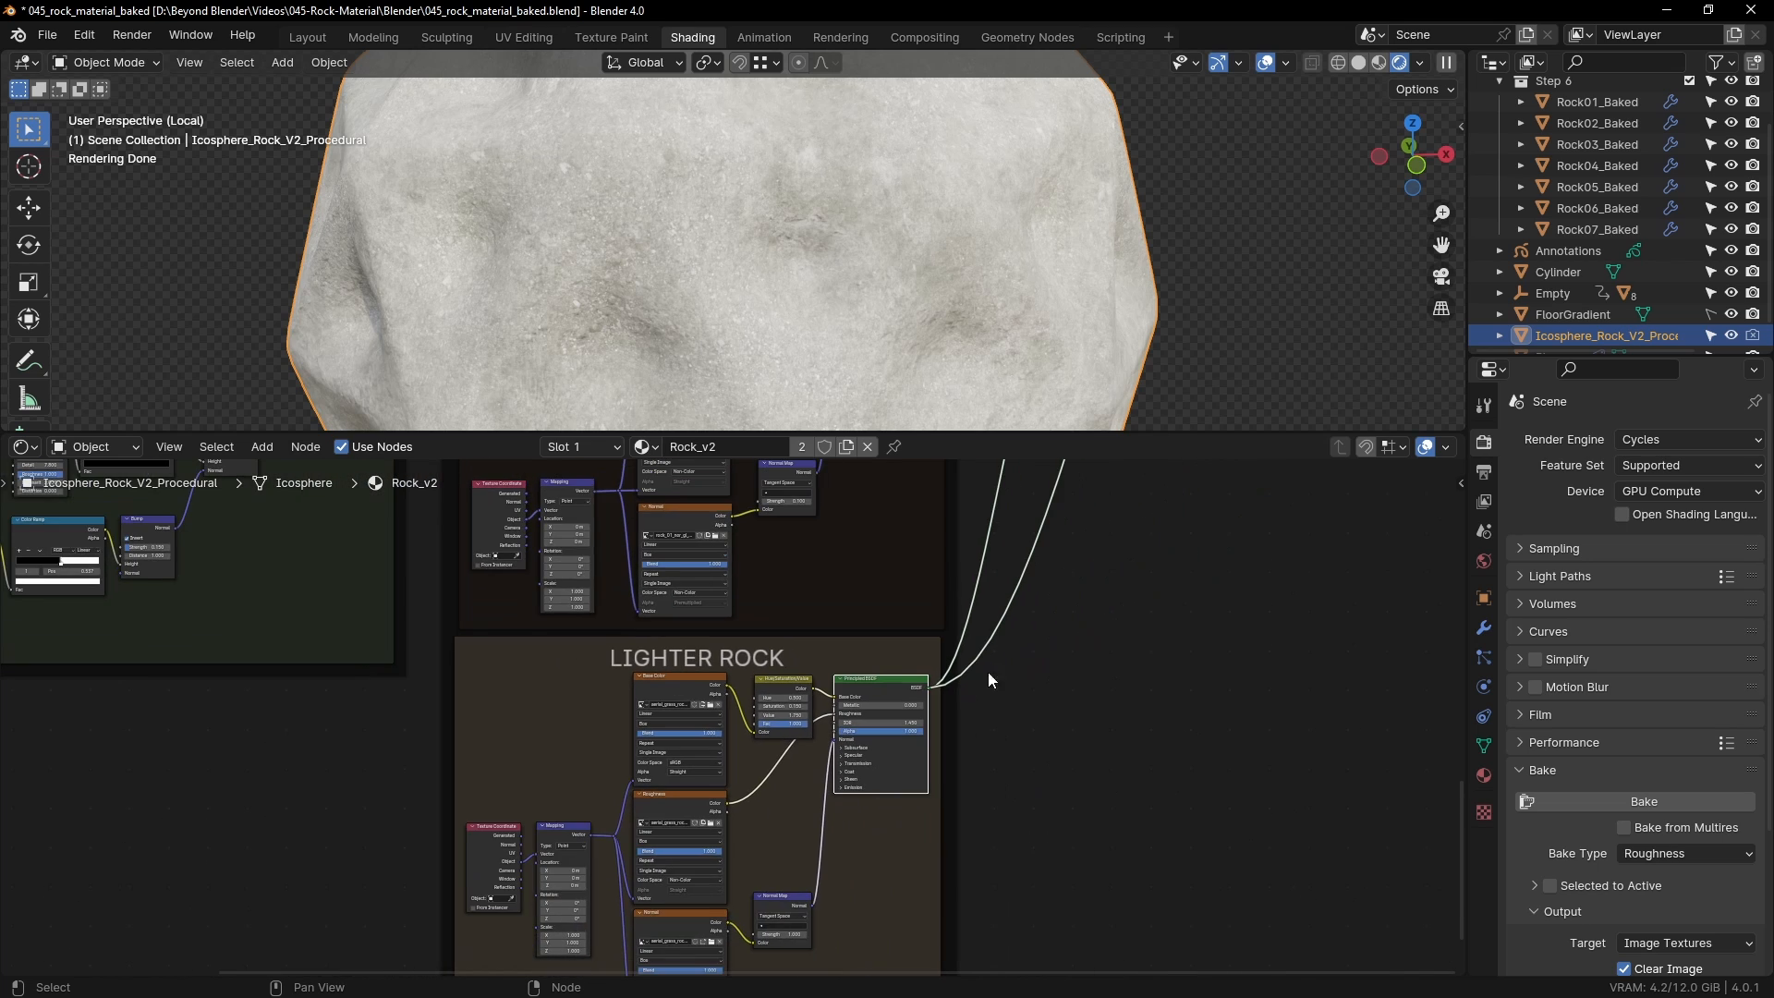
scroll(900, 788, "up", 5, "shift")
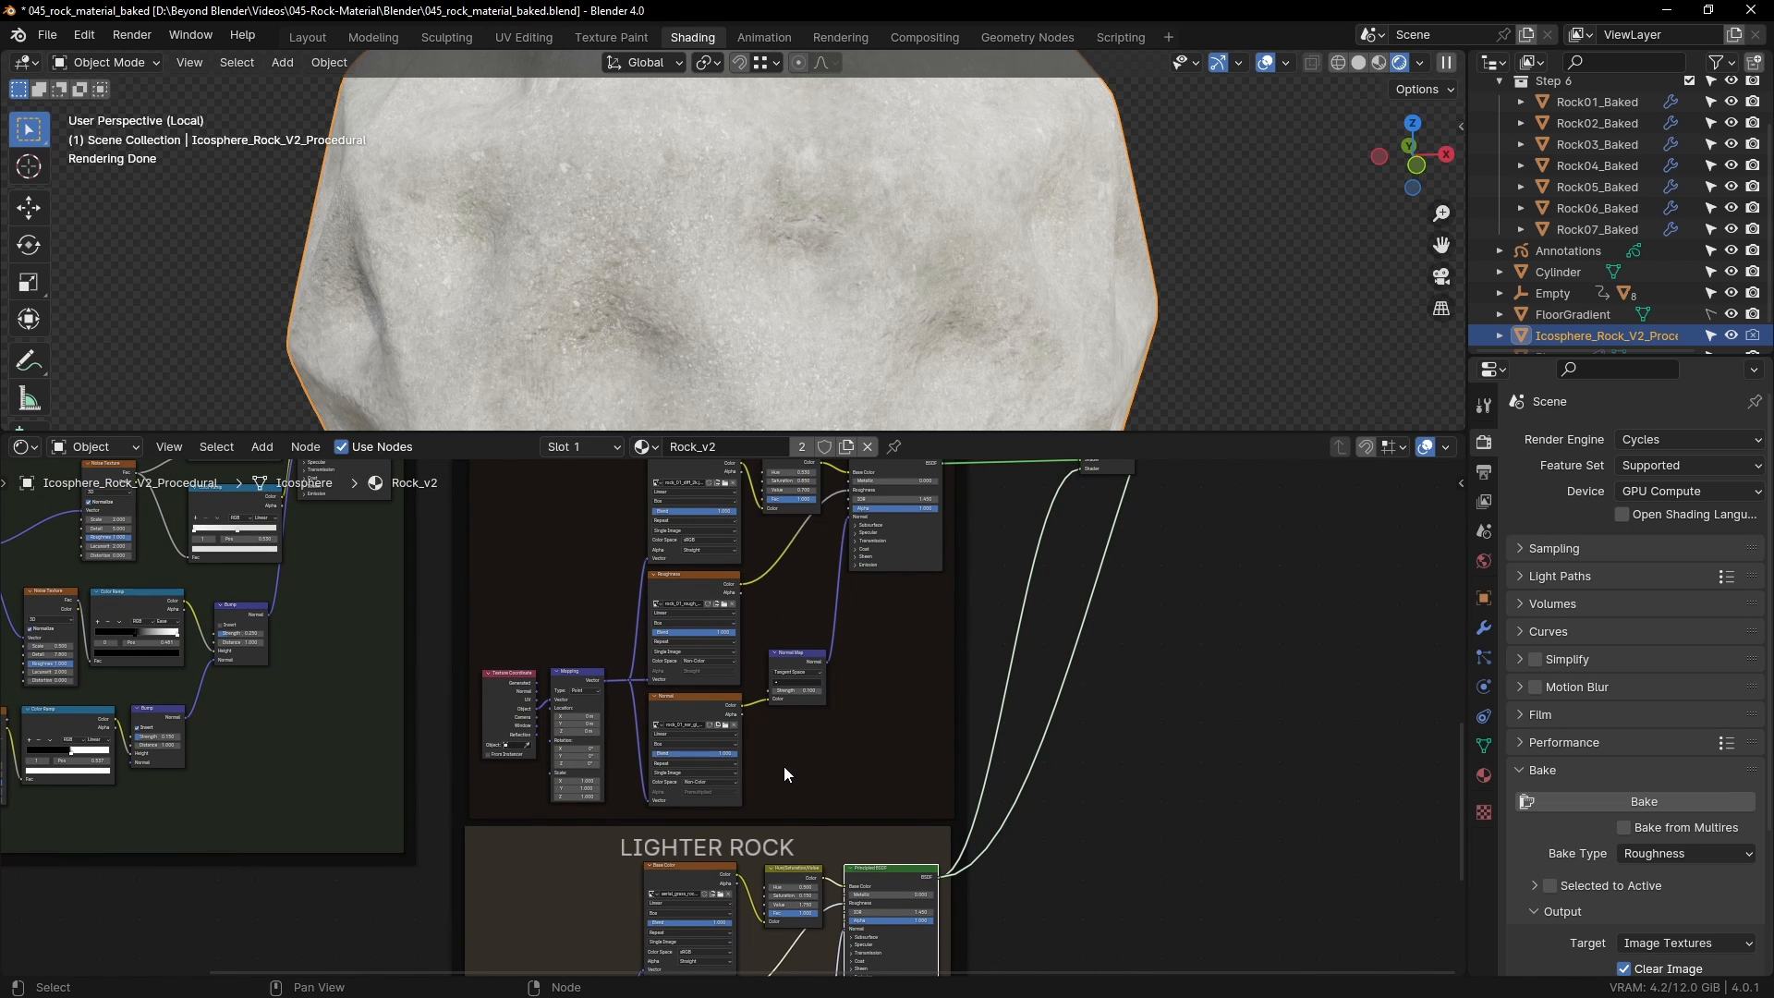
scroll(883, 772, "up", 5, "shift")
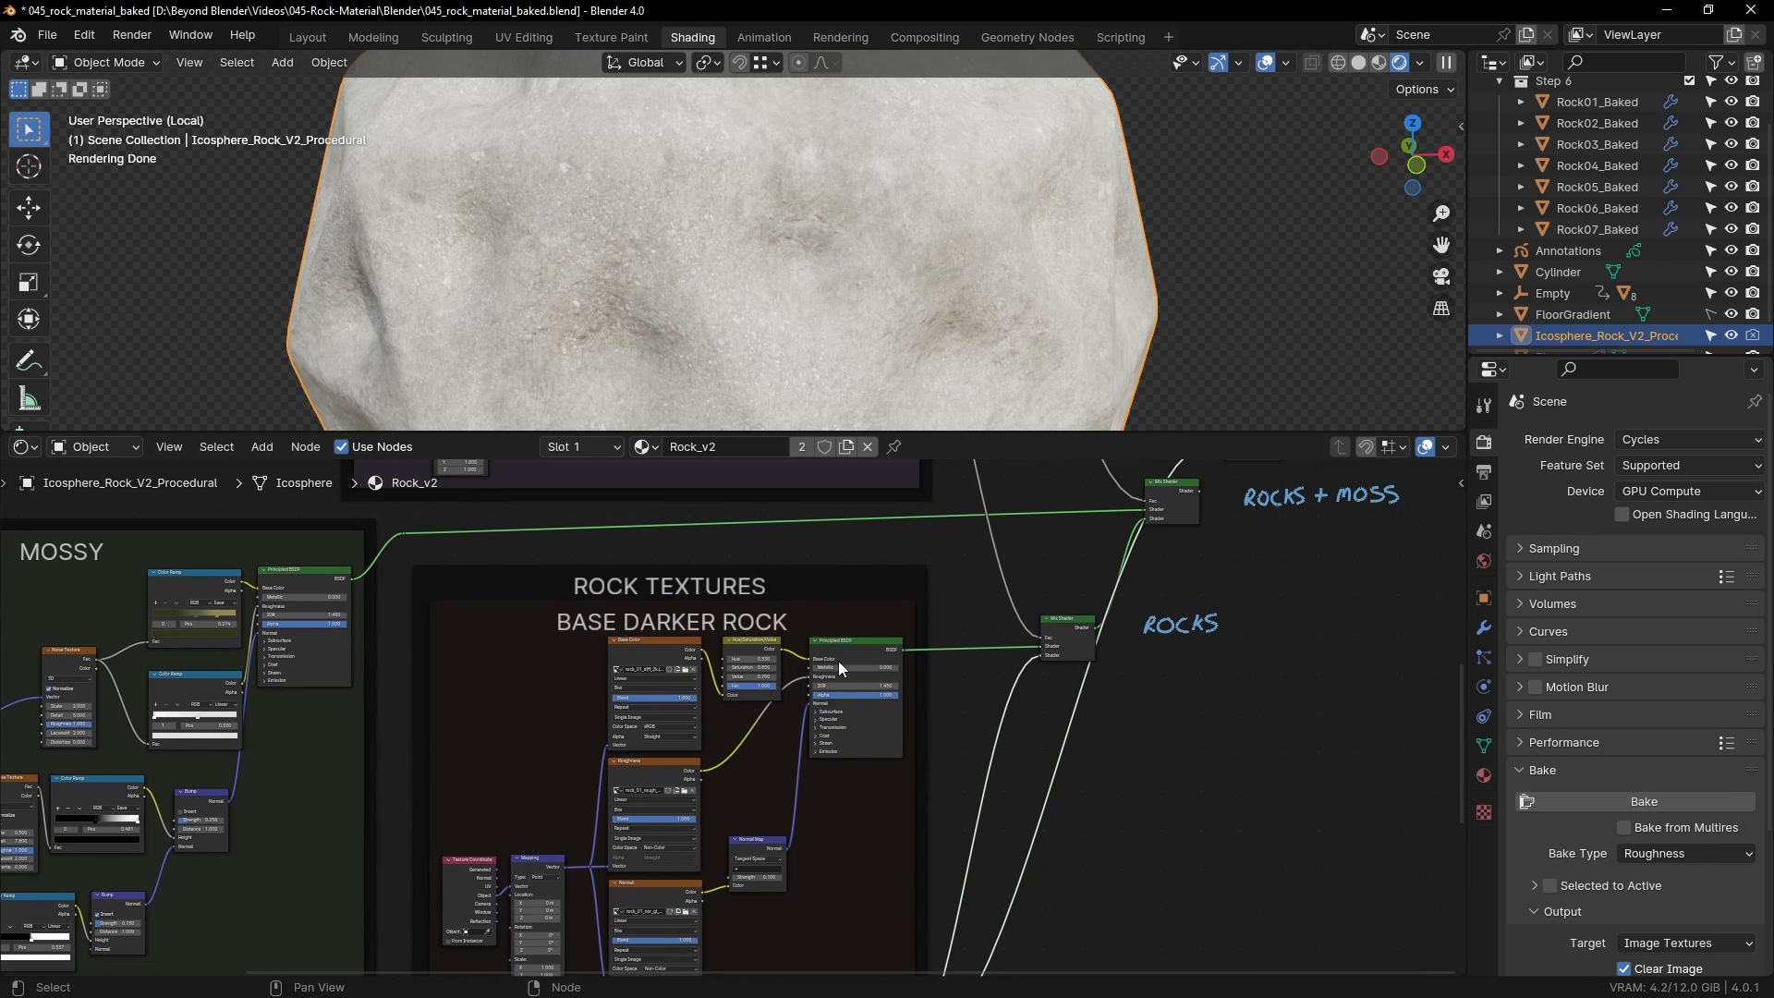
scroll(978, 749, "up", 4)
middle_click_drag(978, 749, 1018, 741)
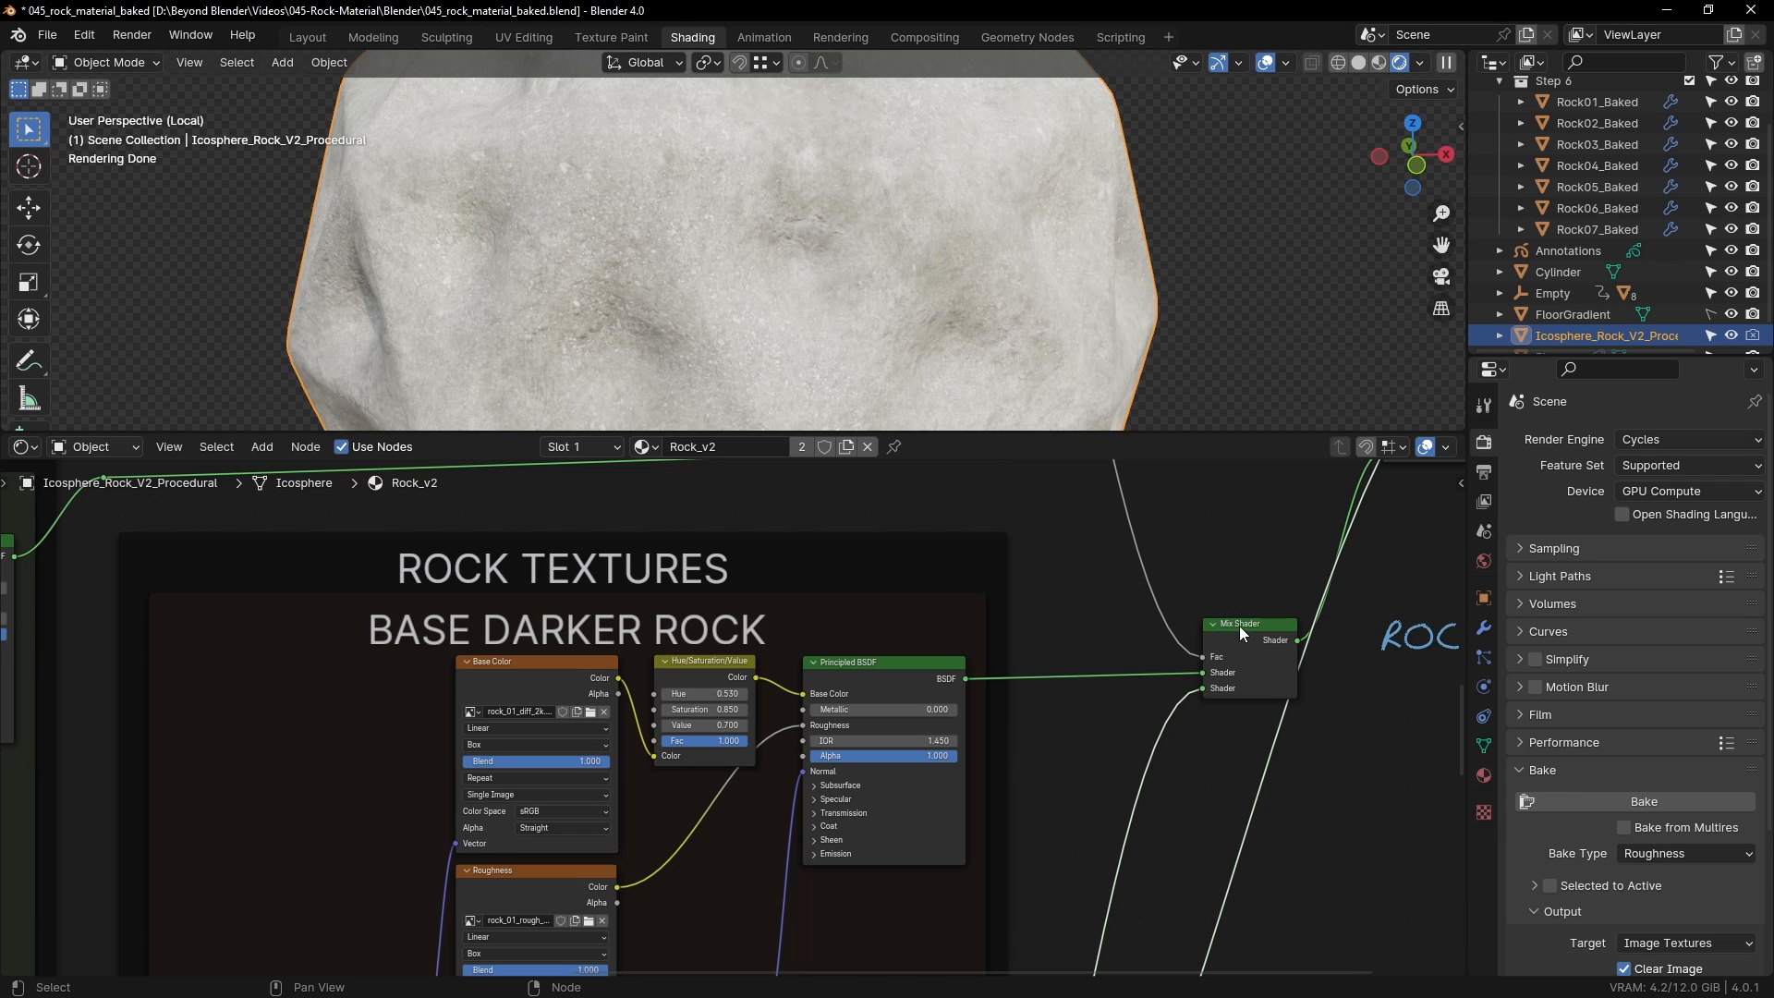
left_click_drag(1239, 625, 1193, 616)
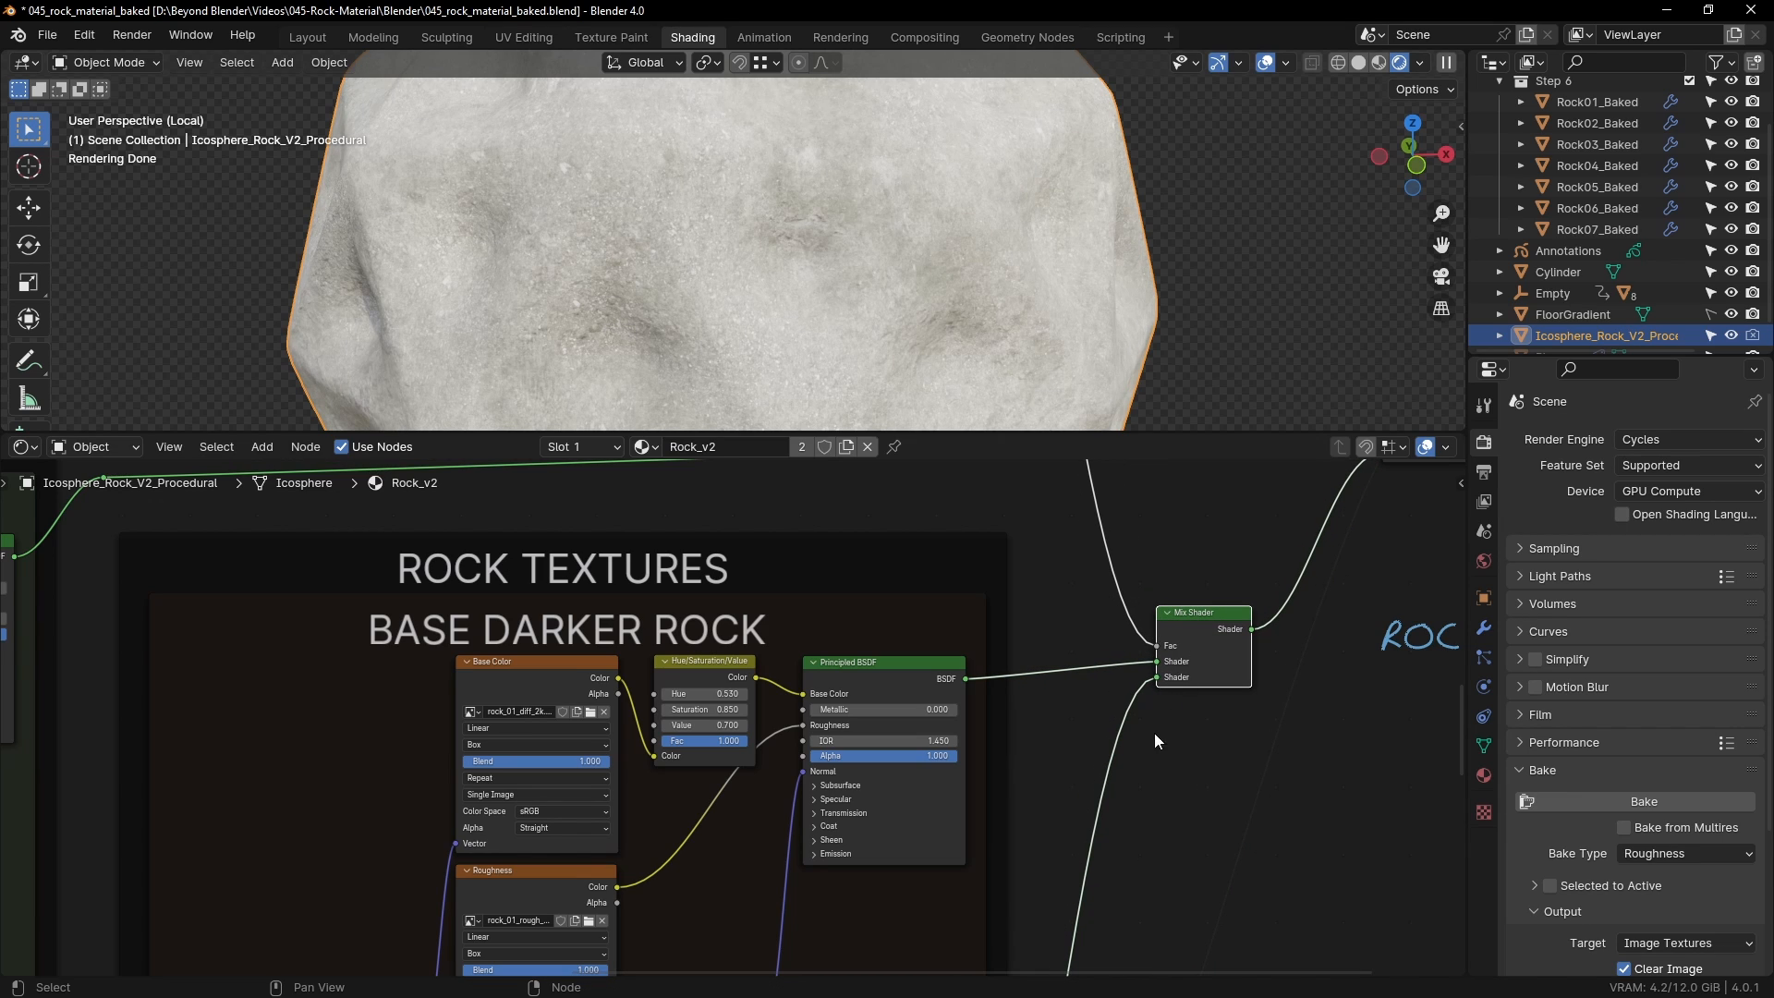
left_click(1190, 613, "ctrl+shift")
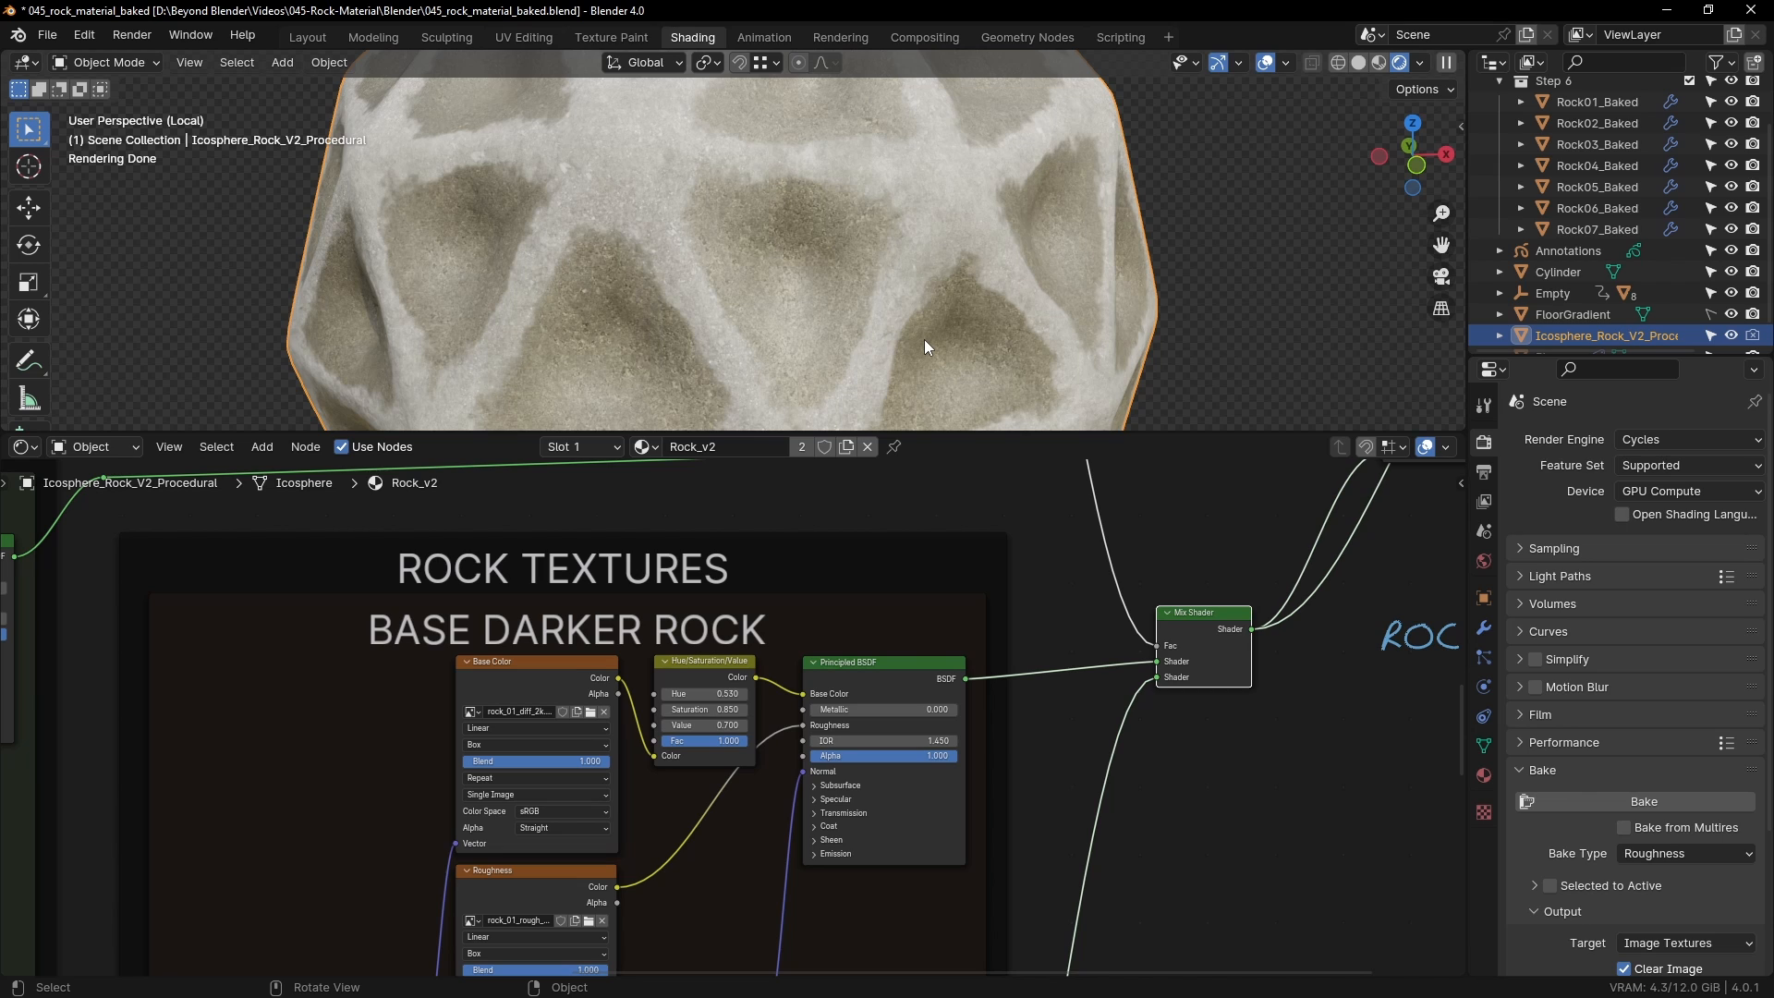
Step: Show the whole mixed rock, bring the Pointiness Mix Mask / Edge Wear frame into view, and enlarge the node editor area
scroll(924, 340, "down", 5)
scroll(1135, 710, "down", 2)
scroll(1109, 707, "up", 10, "shift")
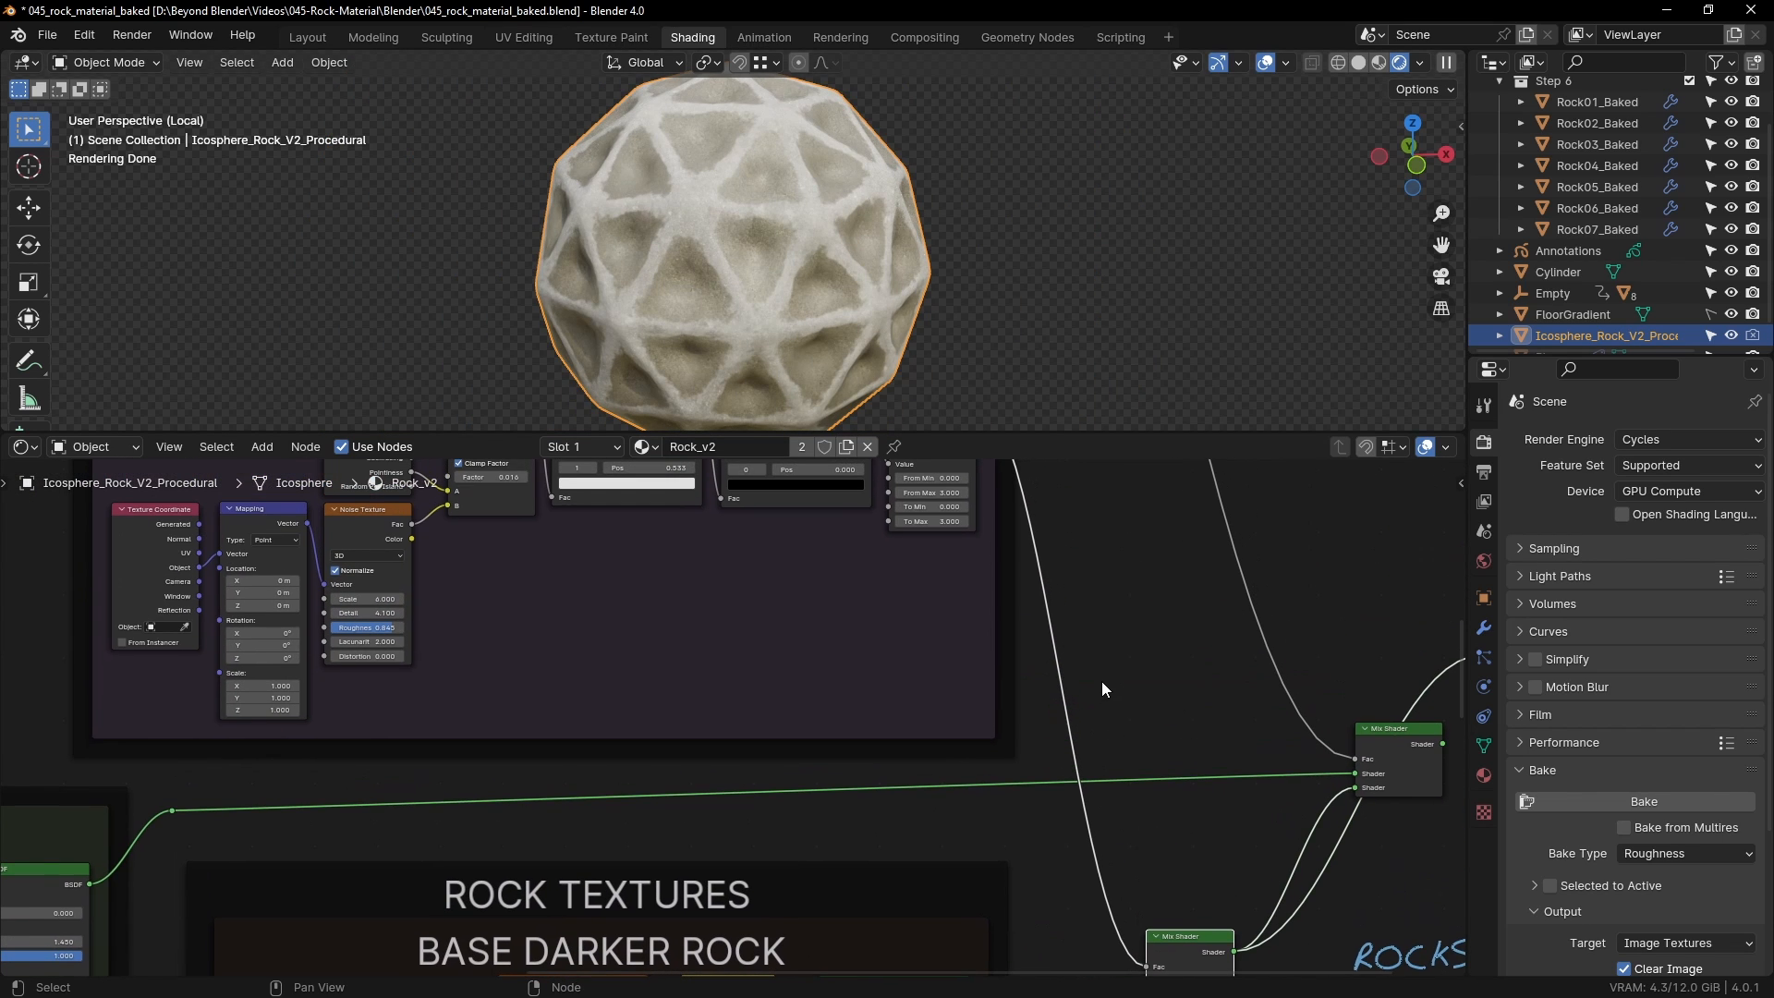
middle_click_drag(1100, 703, 1122, 780)
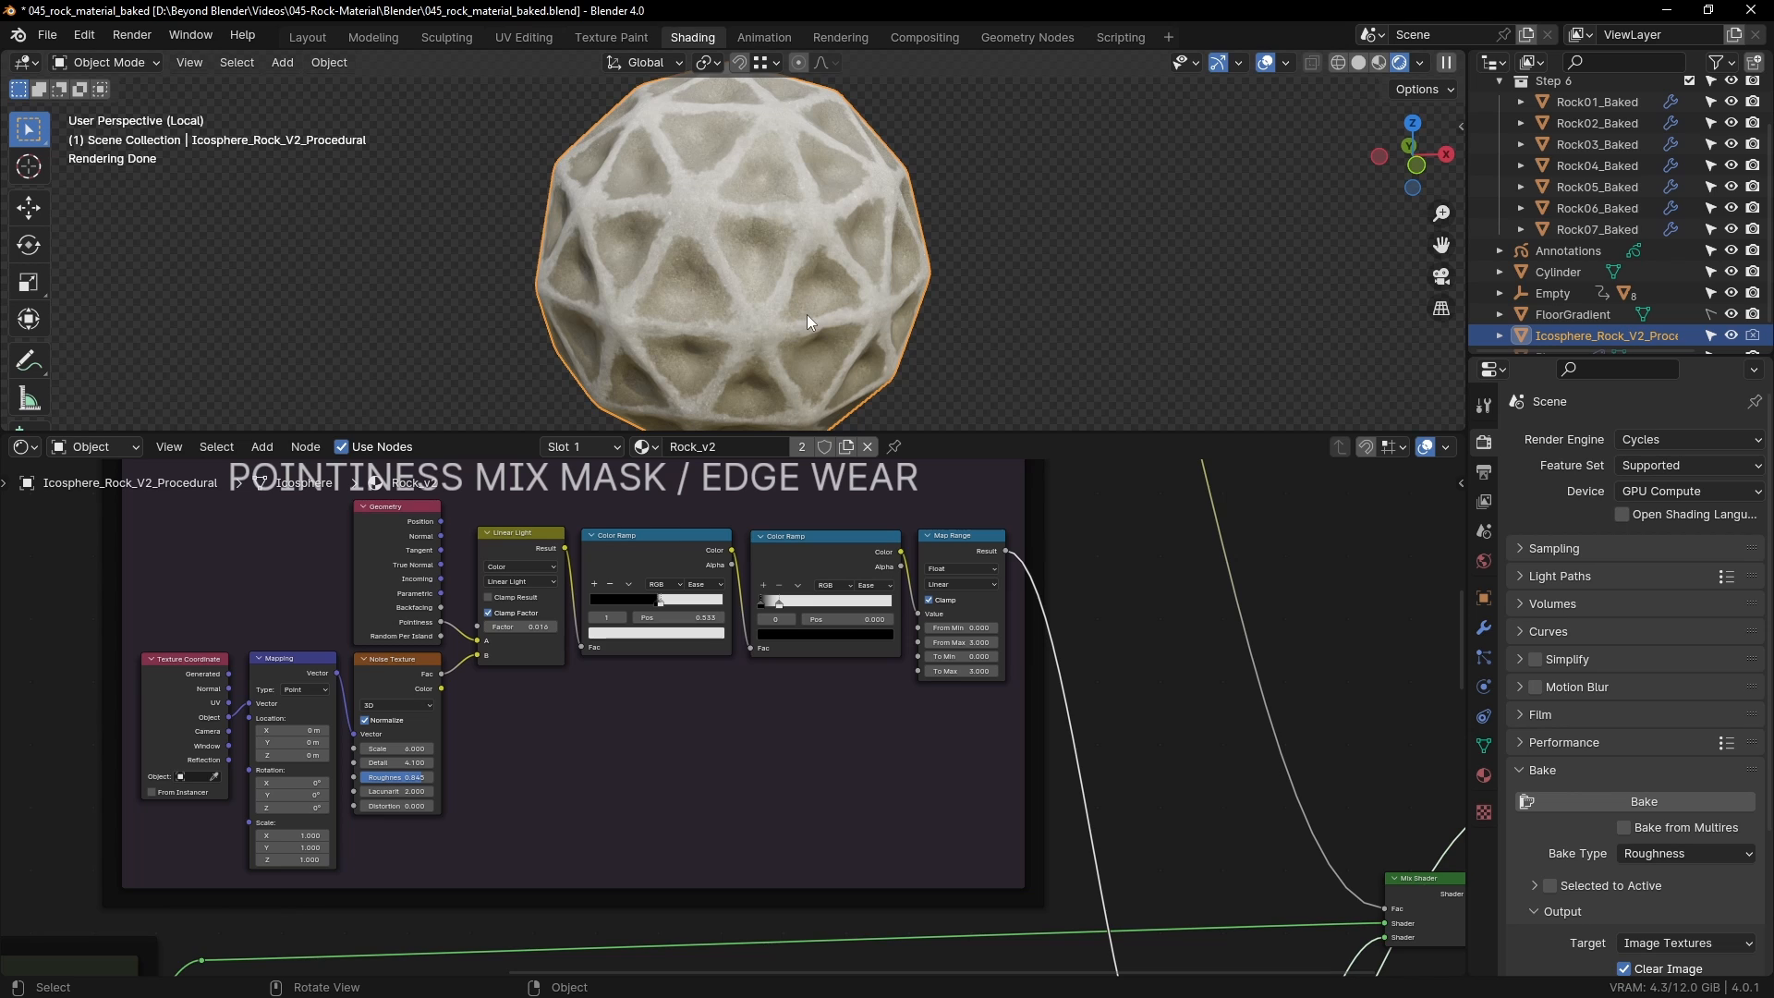
left_click_drag(1035, 431, 1035, 239)
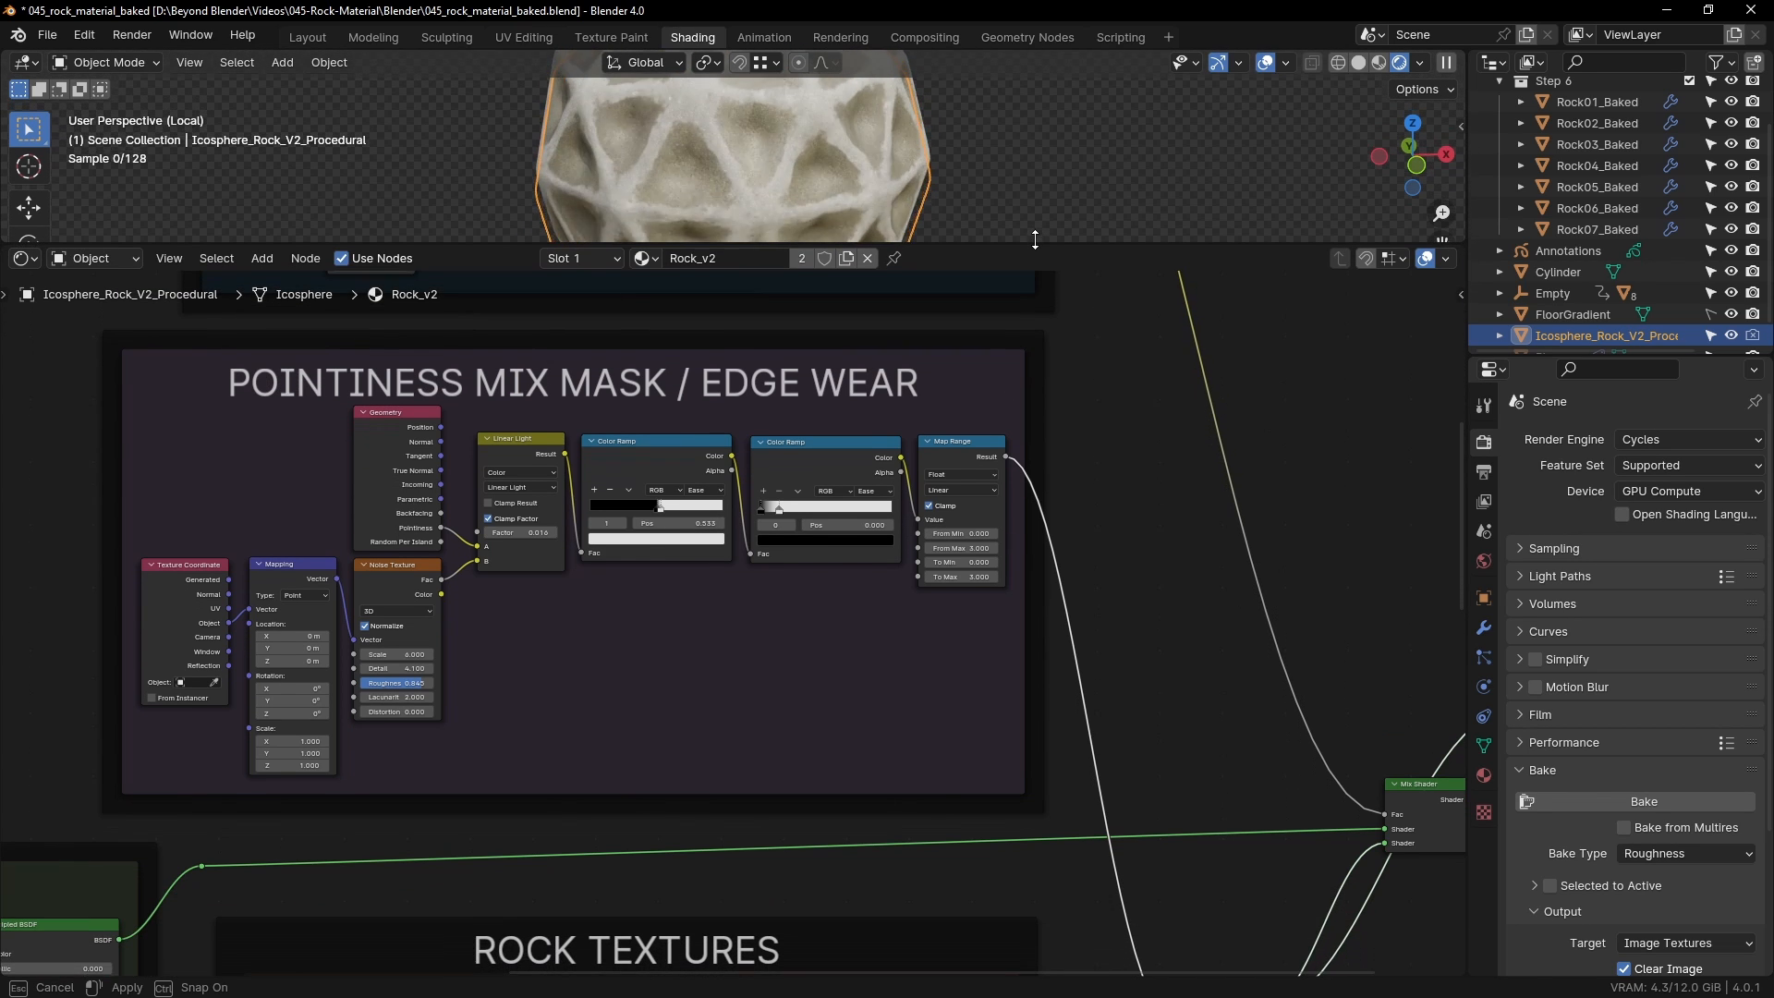
Step: Examine the Pointiness Mix Mask / Edge Wear nodes and trace their Map Range result to the factor of the ROCKS Mix Shader
middle_click_drag(649, 470, 824, 509)
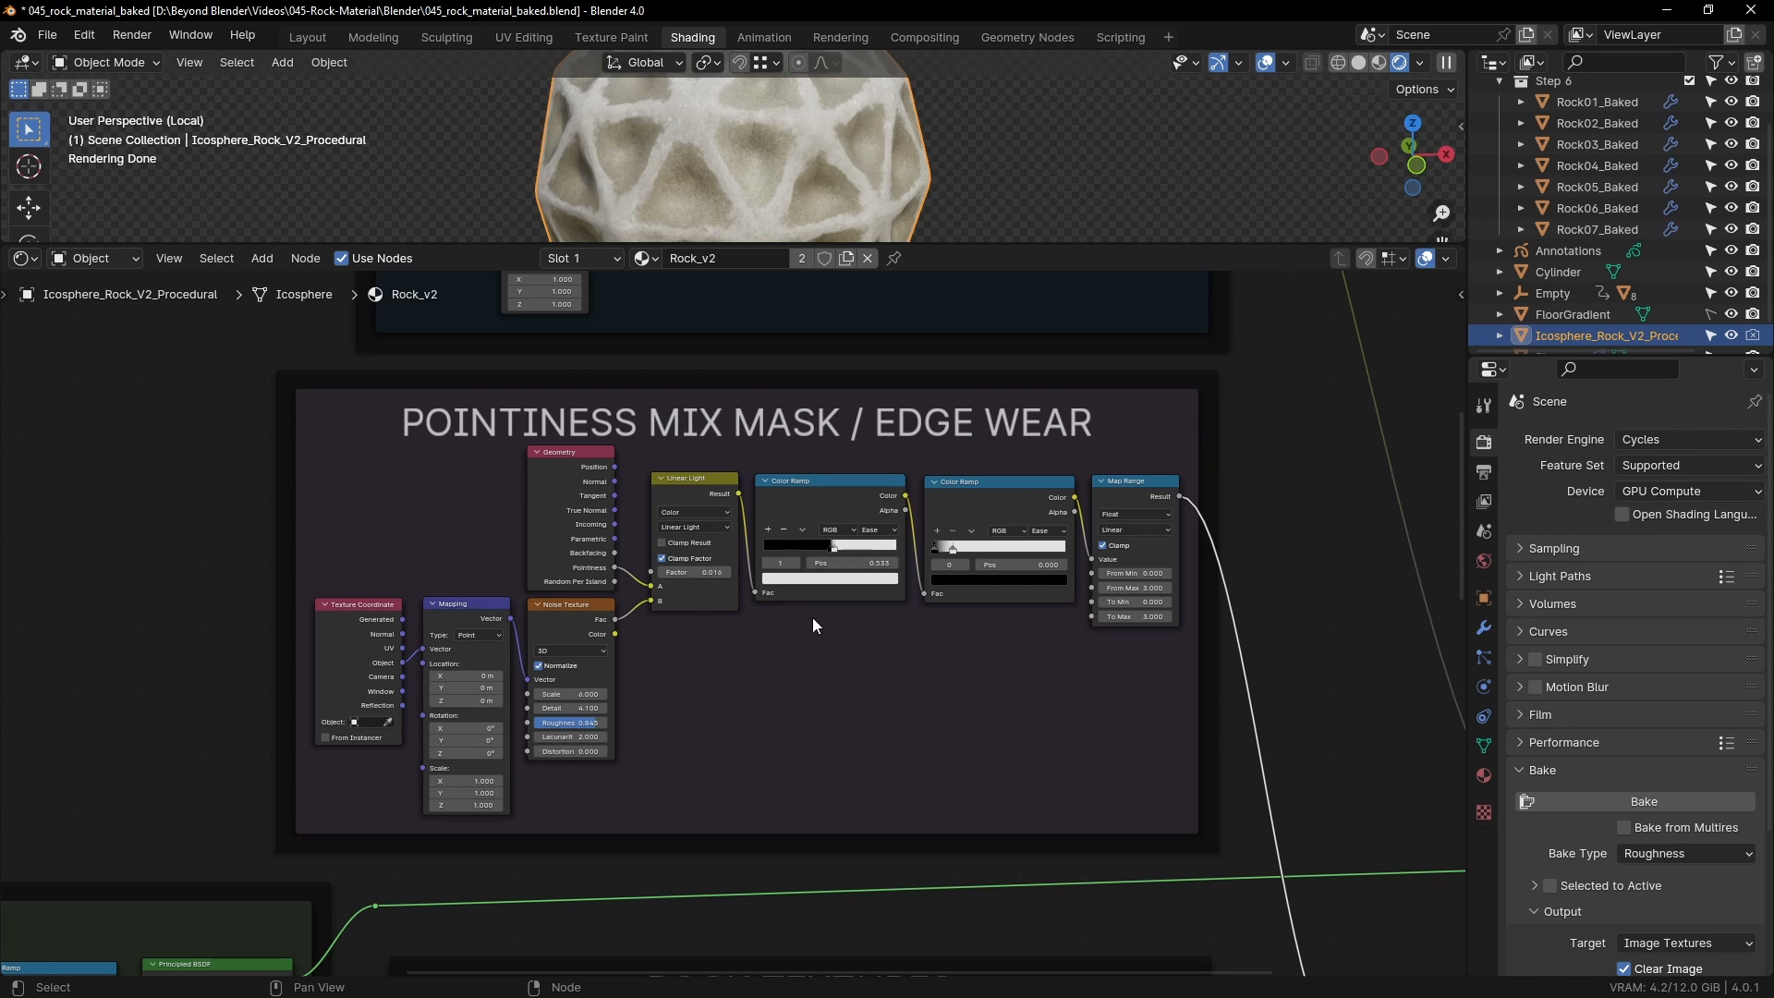
scroll(812, 617, "up", 1)
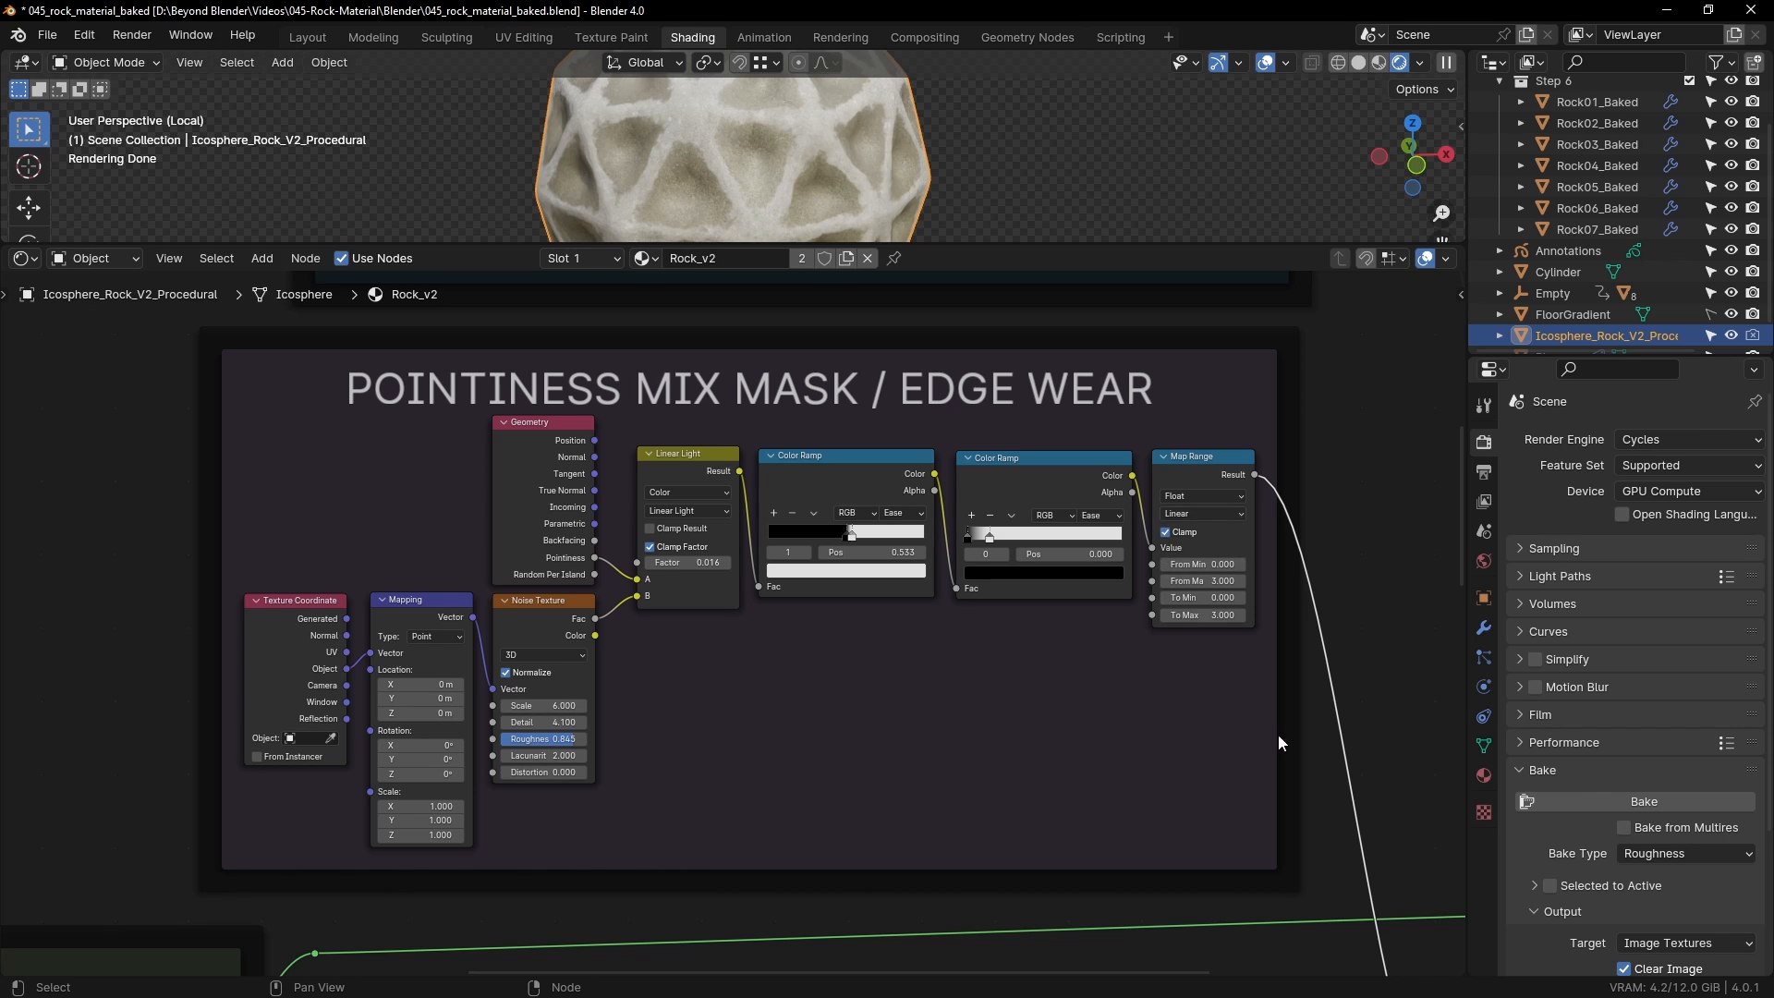
middle_click_drag(1455, 946, 985, 535)
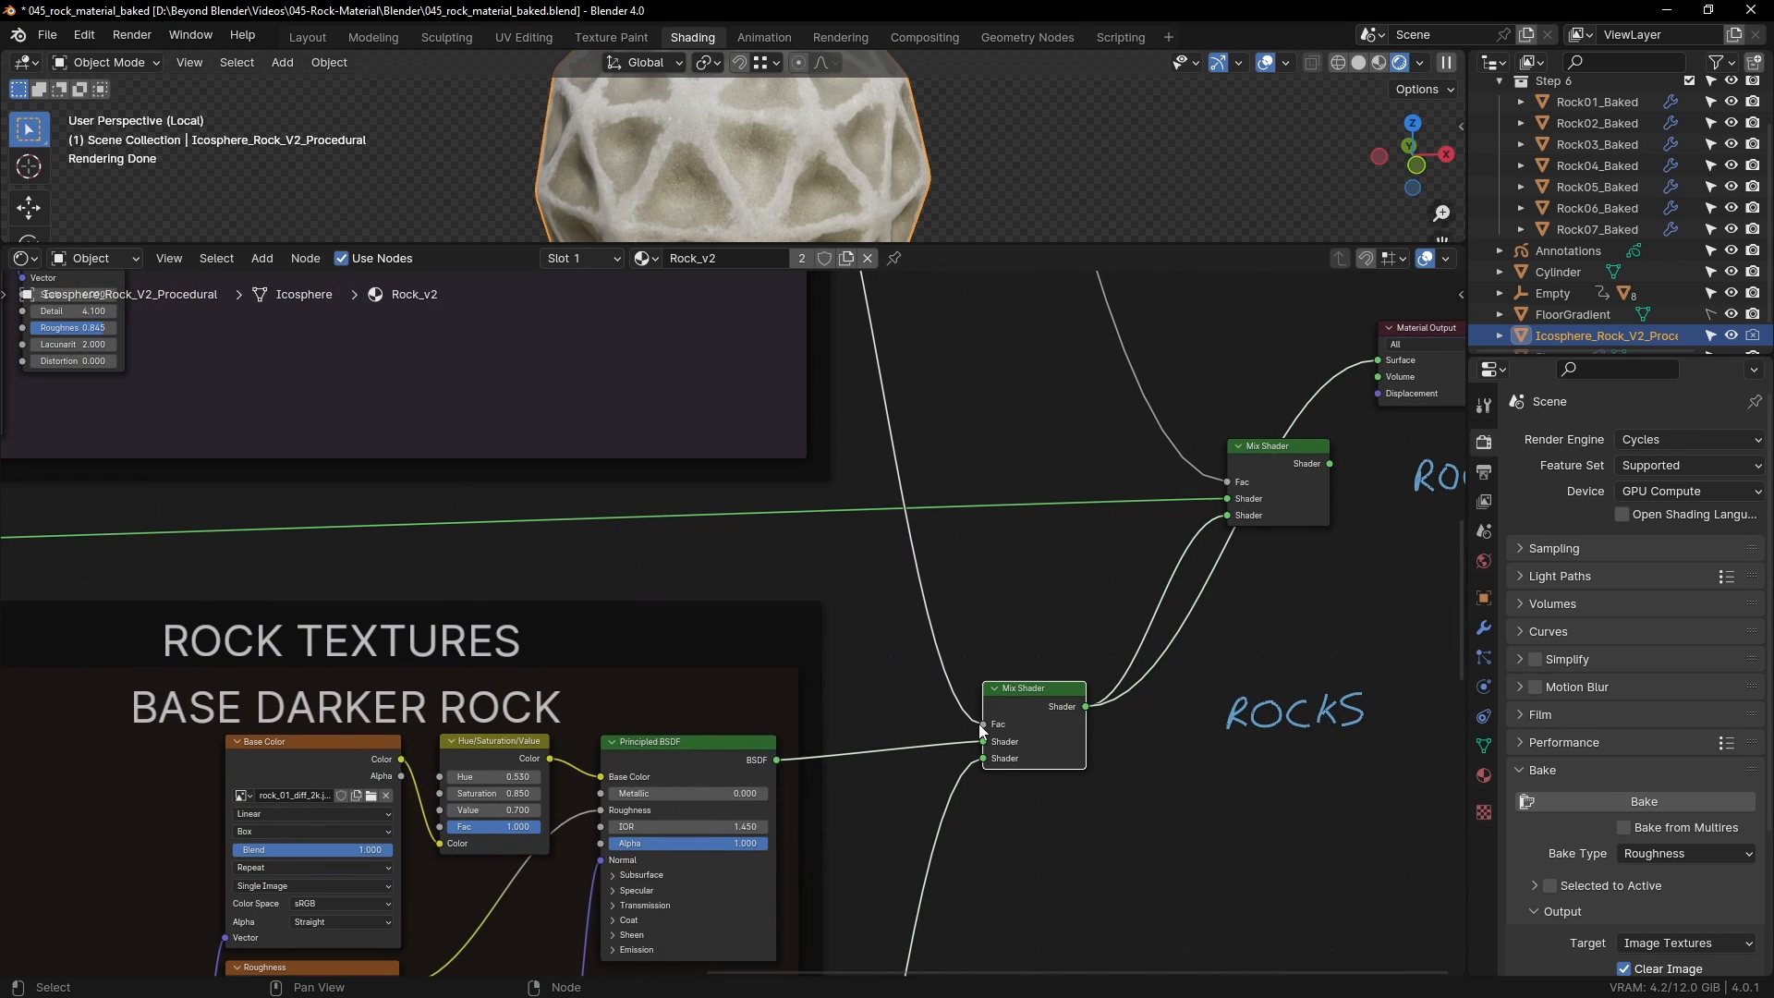
middle_click_drag(710, 477, 984, 757)
middle_click_drag(753, 444, 925, 557)
scroll(934, 586, "up", 1)
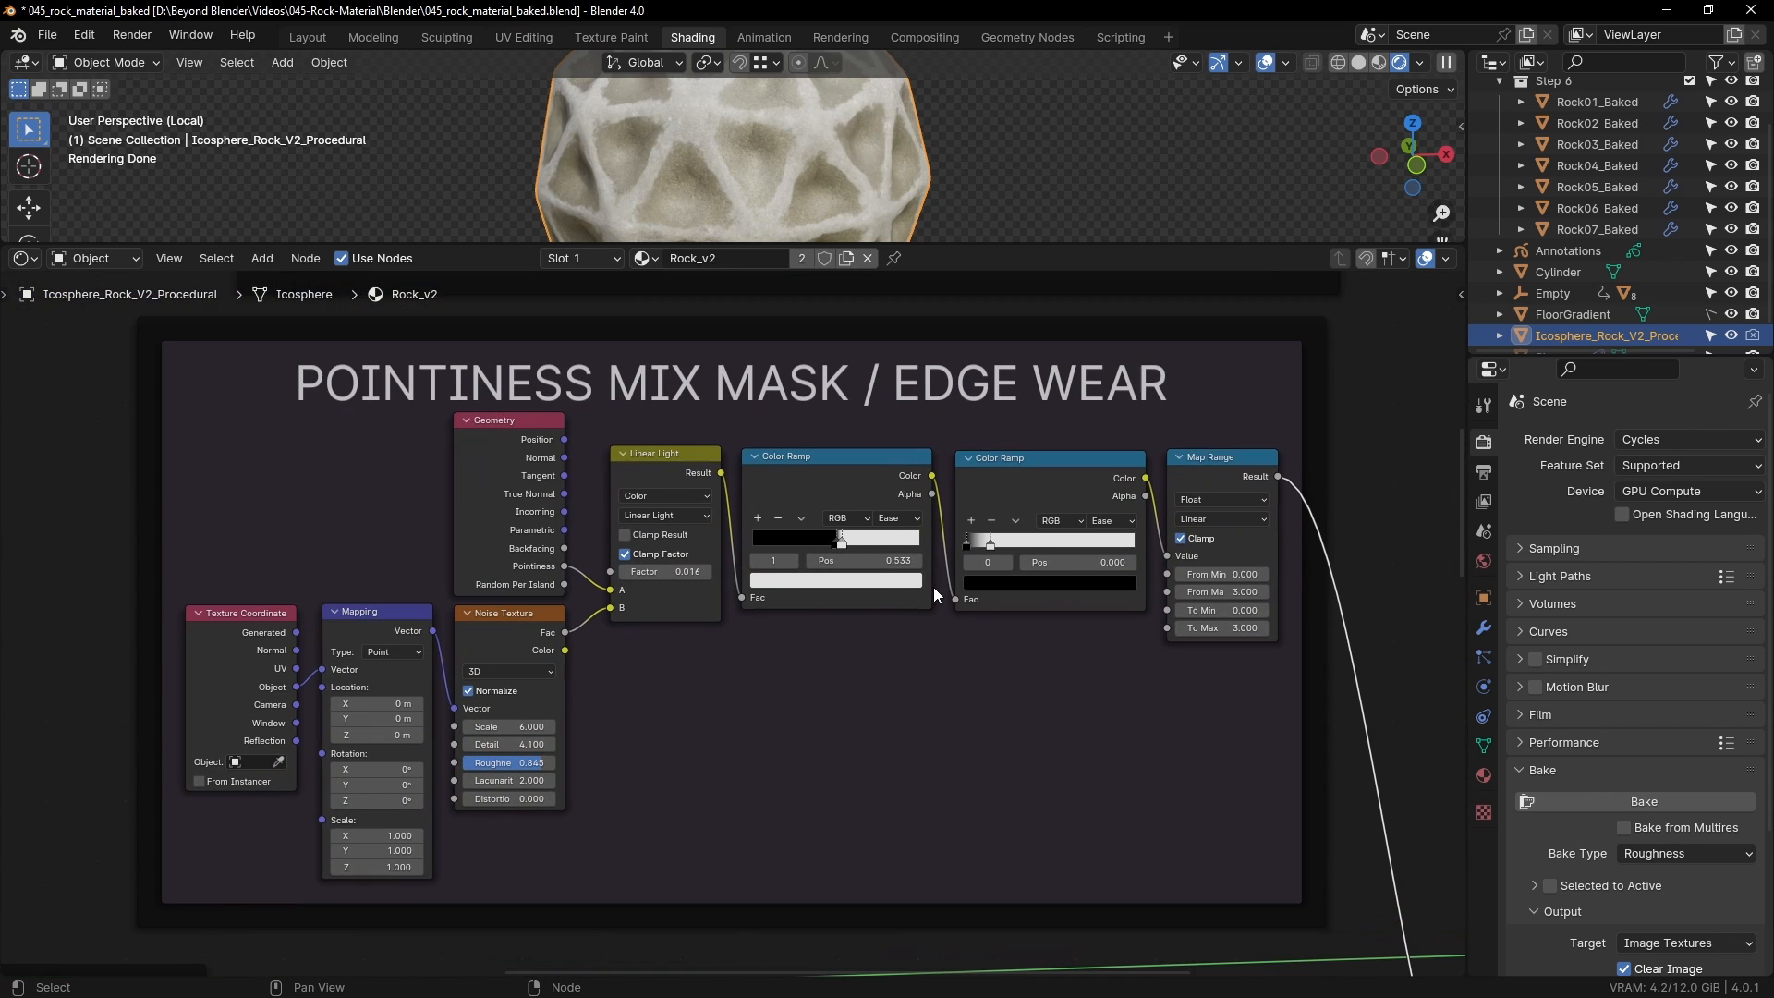
scroll(1016, 597, "up", 1)
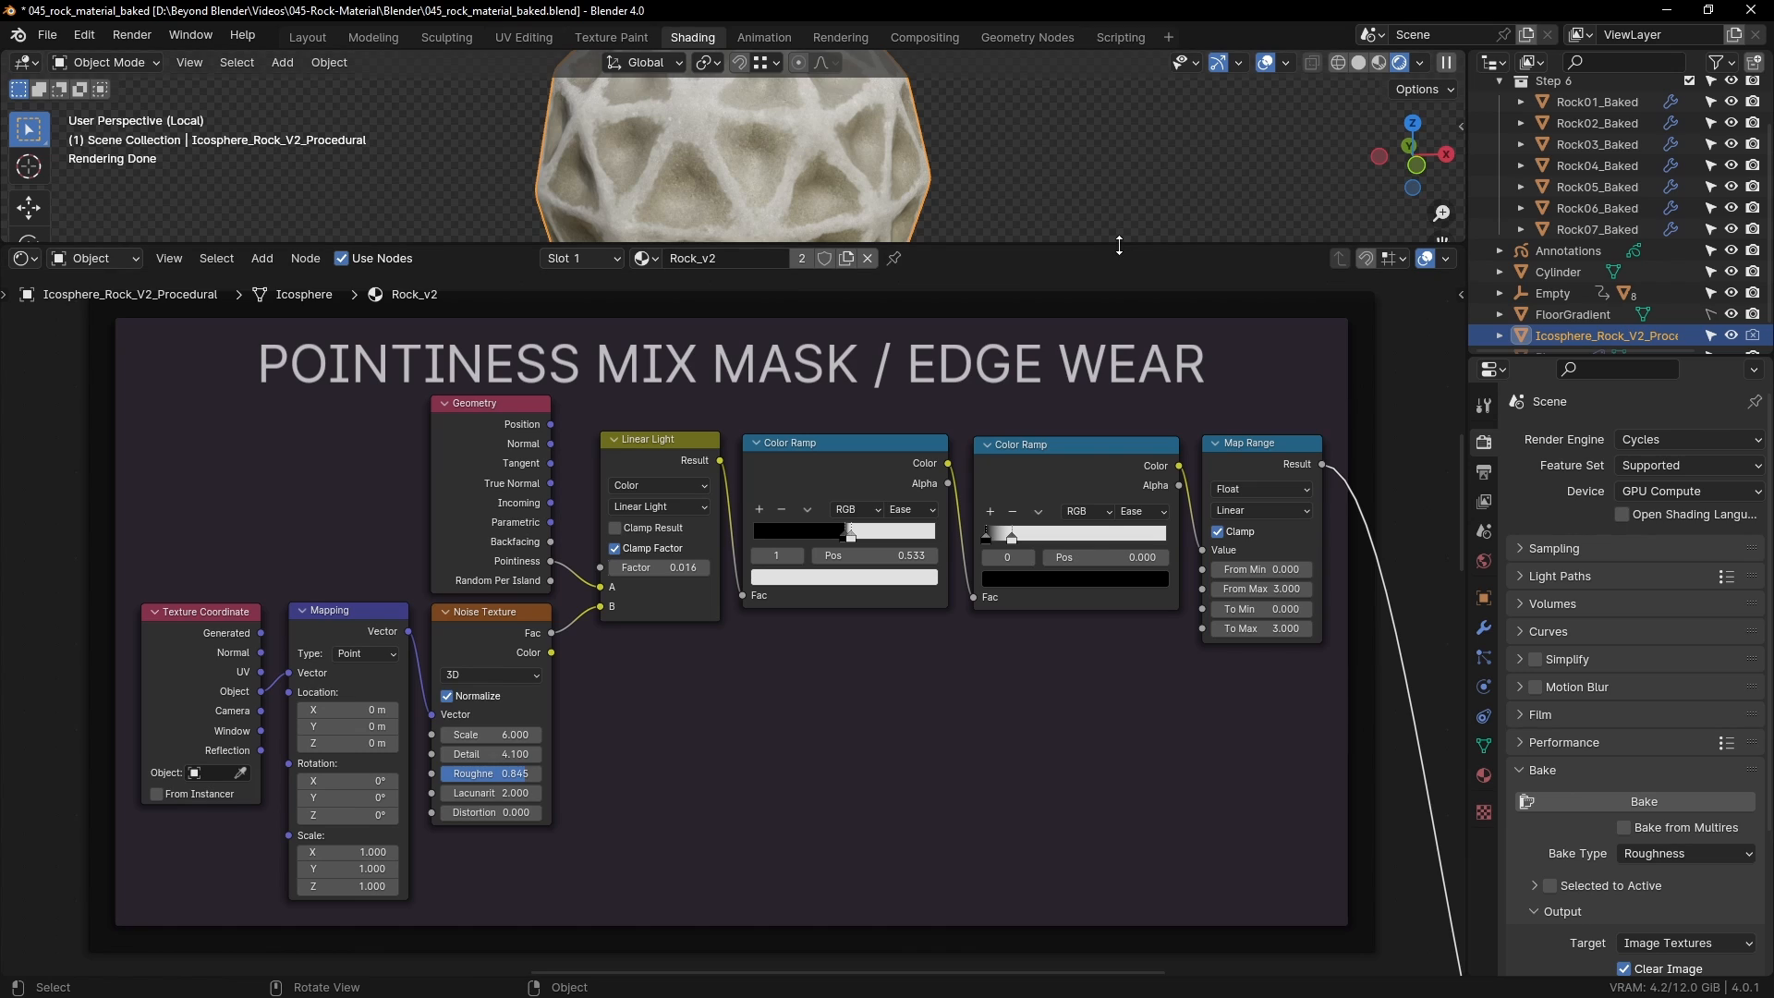
Step: Enlarge the node editor and examine the Noise Texture, Mapping and Texture Coordinate nodes feeding the edge-wear mask, nudging the Noise Texture slightly
left_click_drag(1119, 244, 1117, 152)
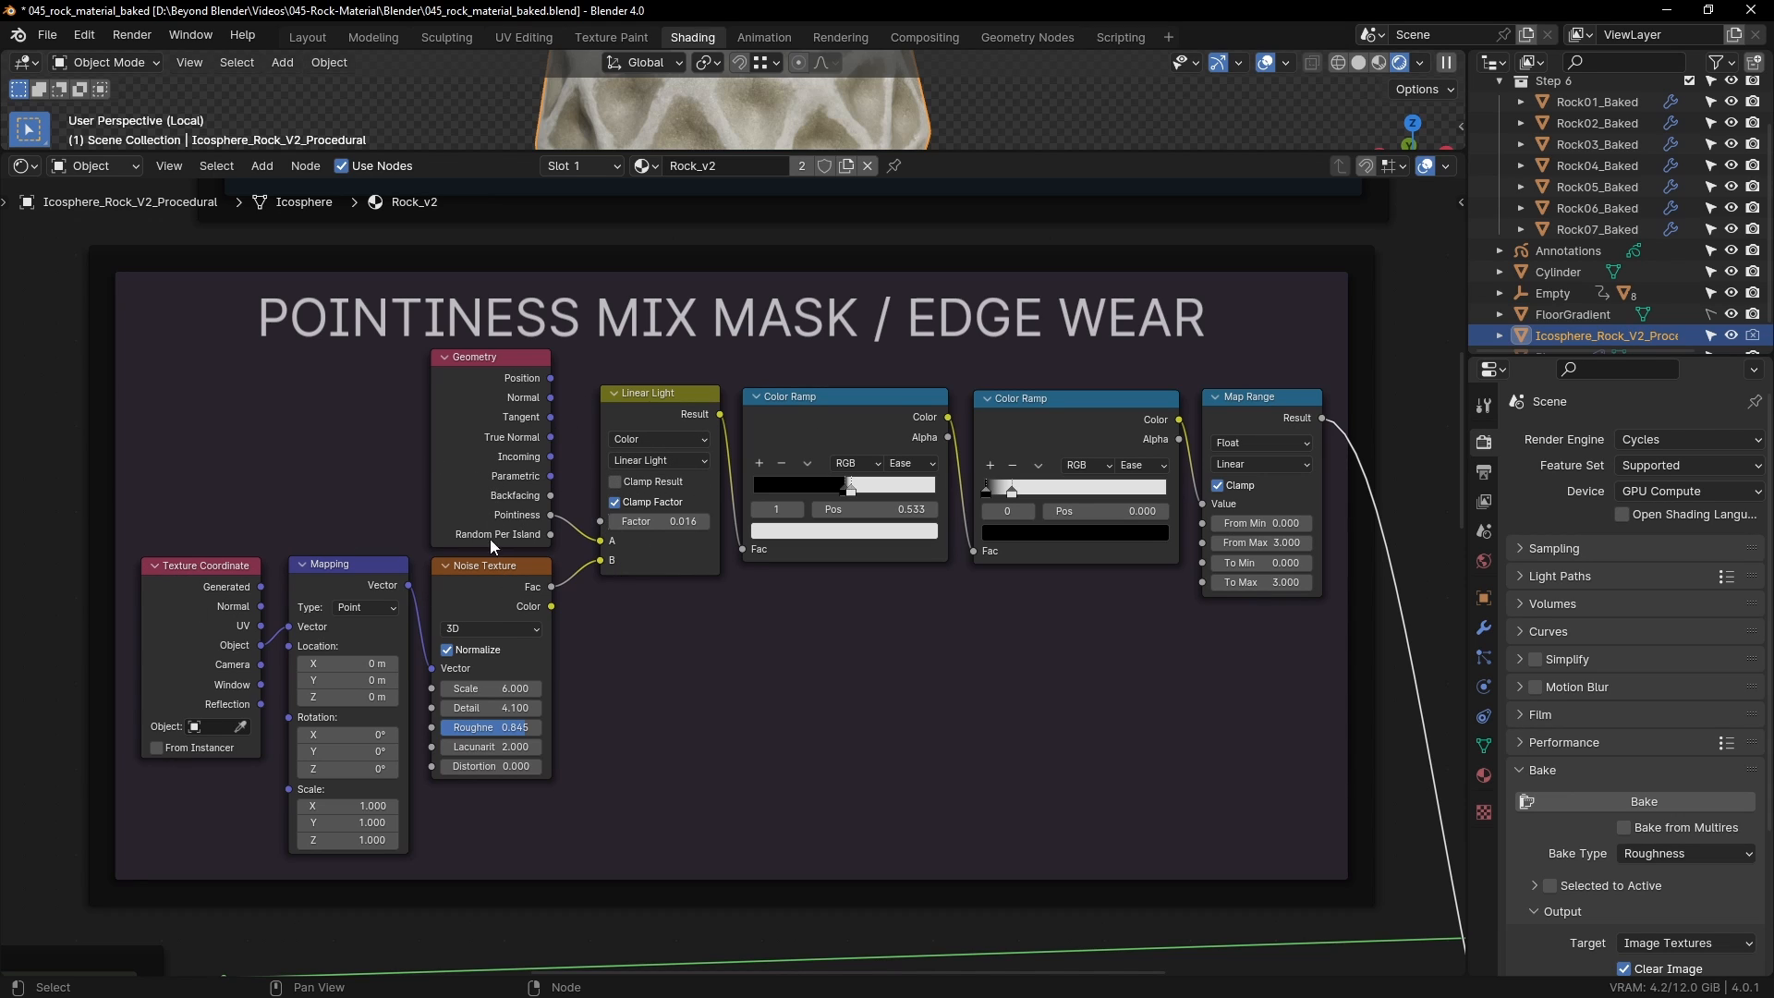
left_click_drag(490, 565, 490, 578)
scroll(544, 691, "up", 1)
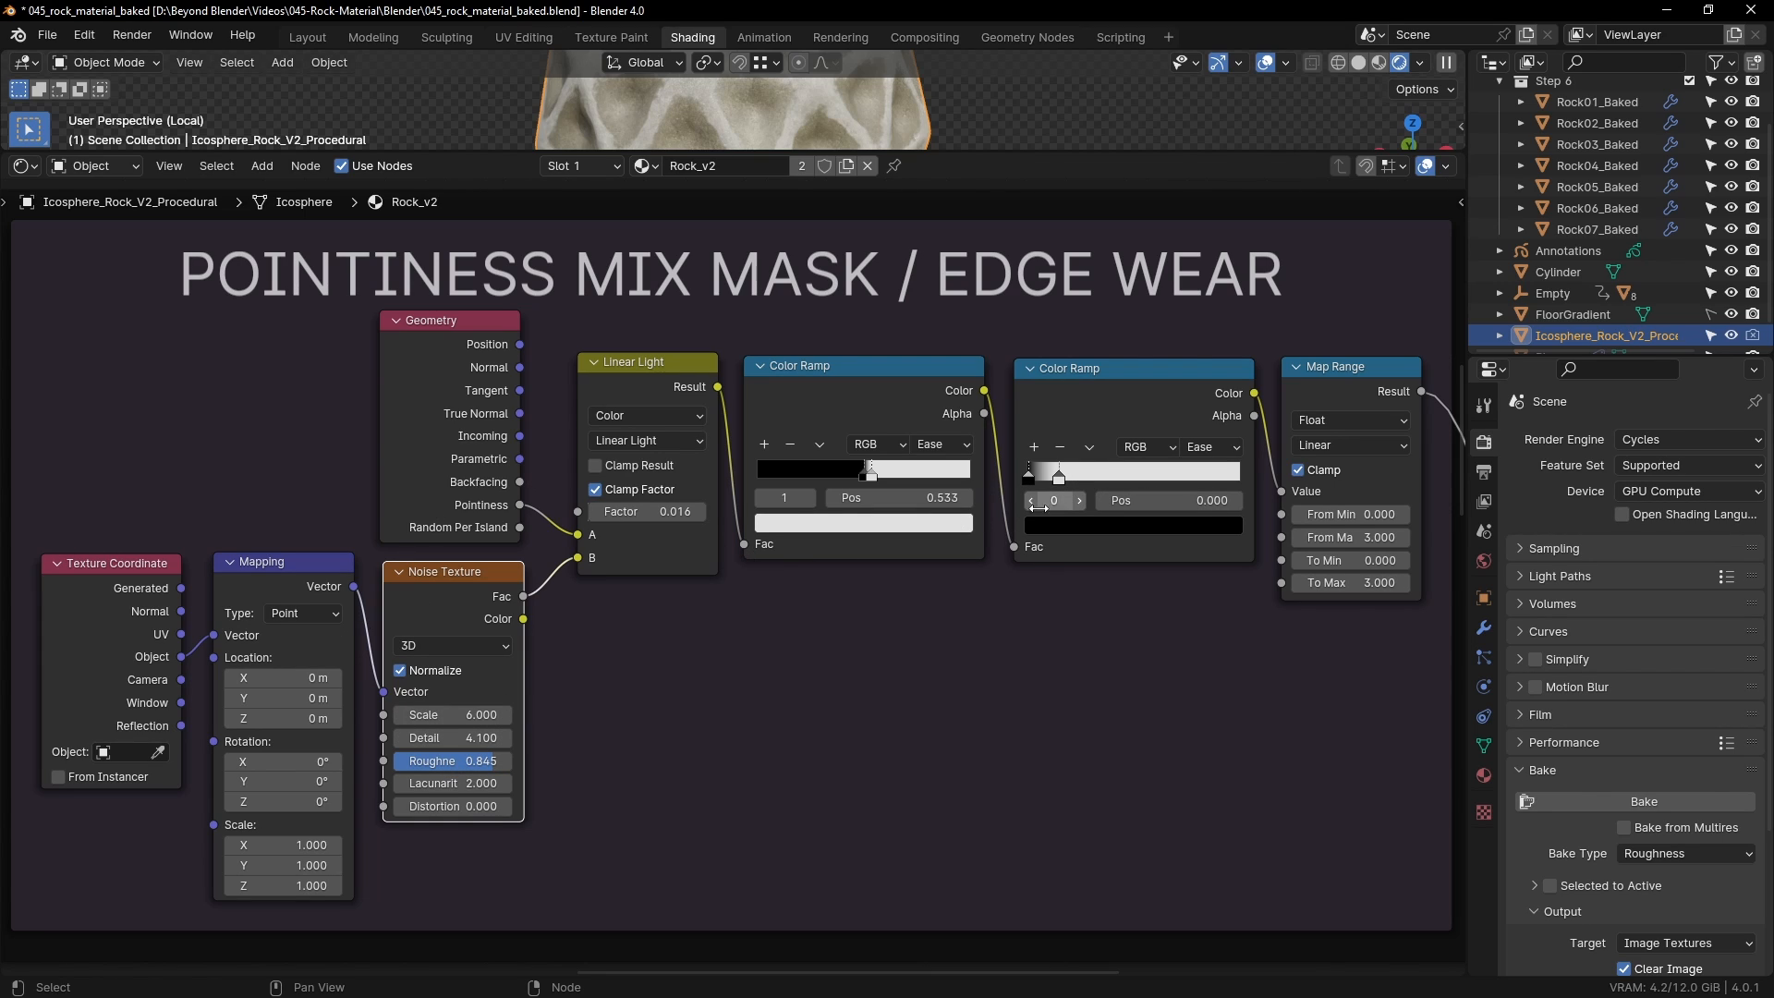
middle_click_drag(667, 702, 854, 667)
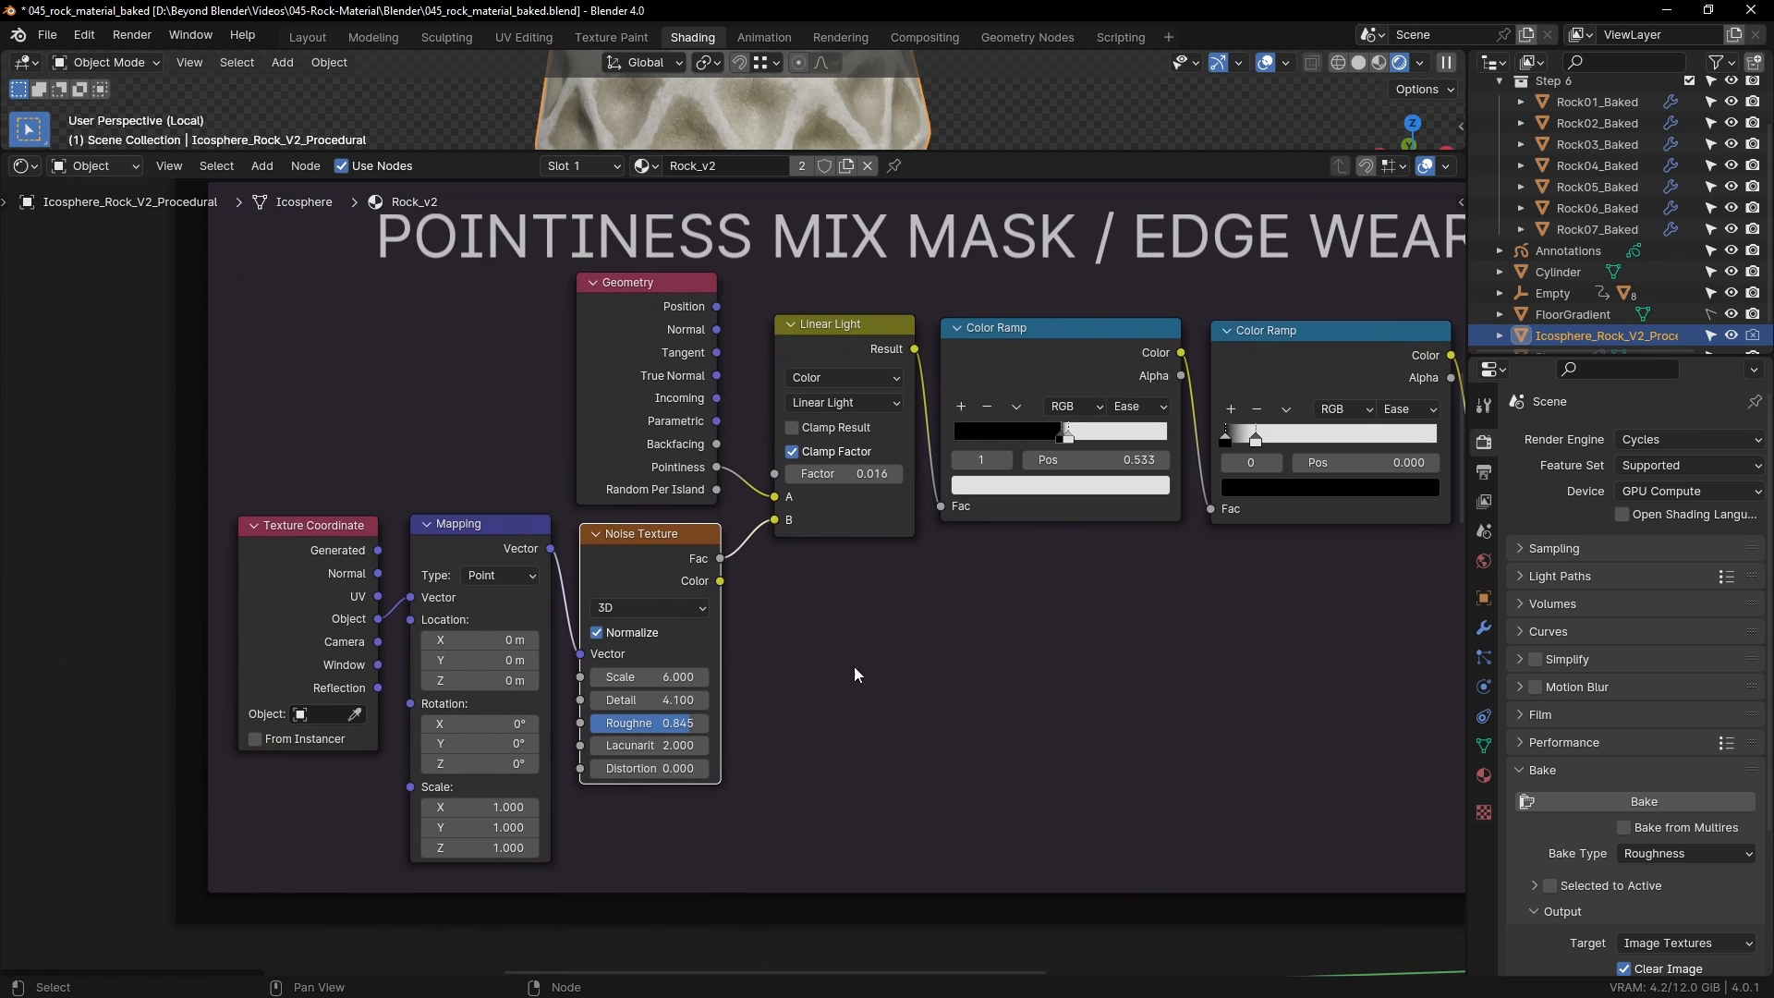
scroll(695, 706, "up", 2)
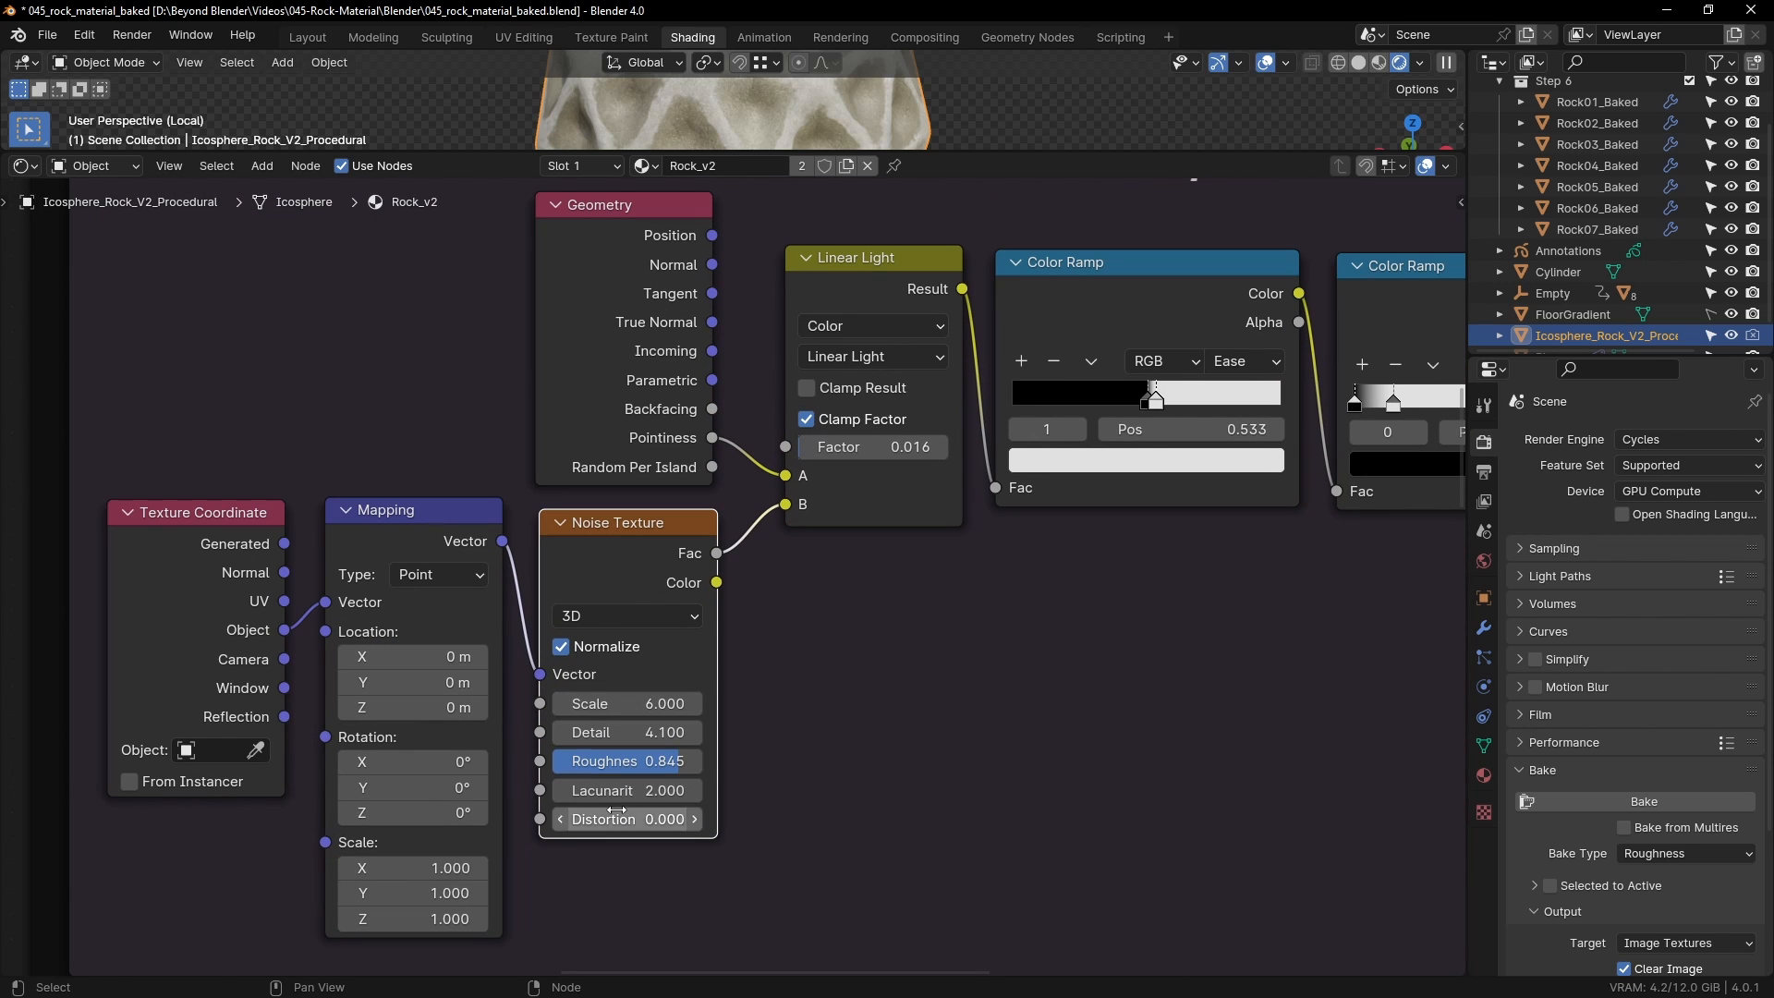
left_click_drag(620, 526, 621, 520)
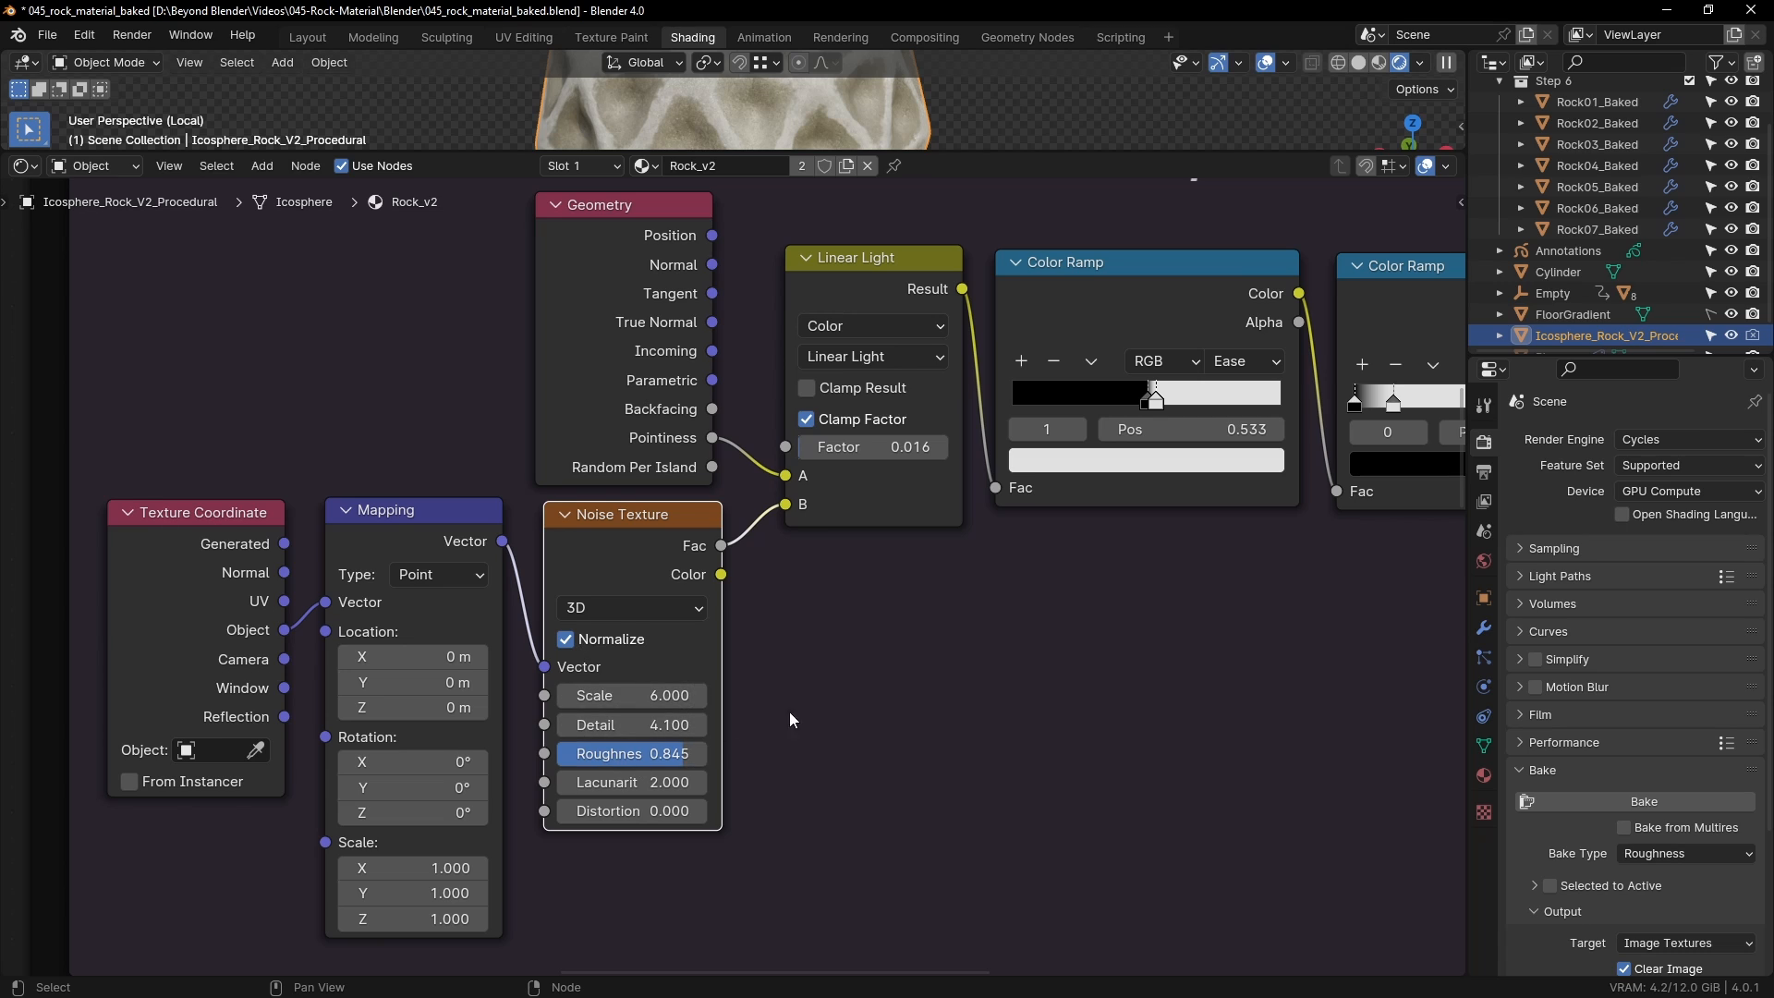
scroll(789, 711, "down", 1)
mouse_move(319, 524)
left_mouse_down()
mouse_move(348, 536)
mouse_move(326, 523)
left_mouse_up()
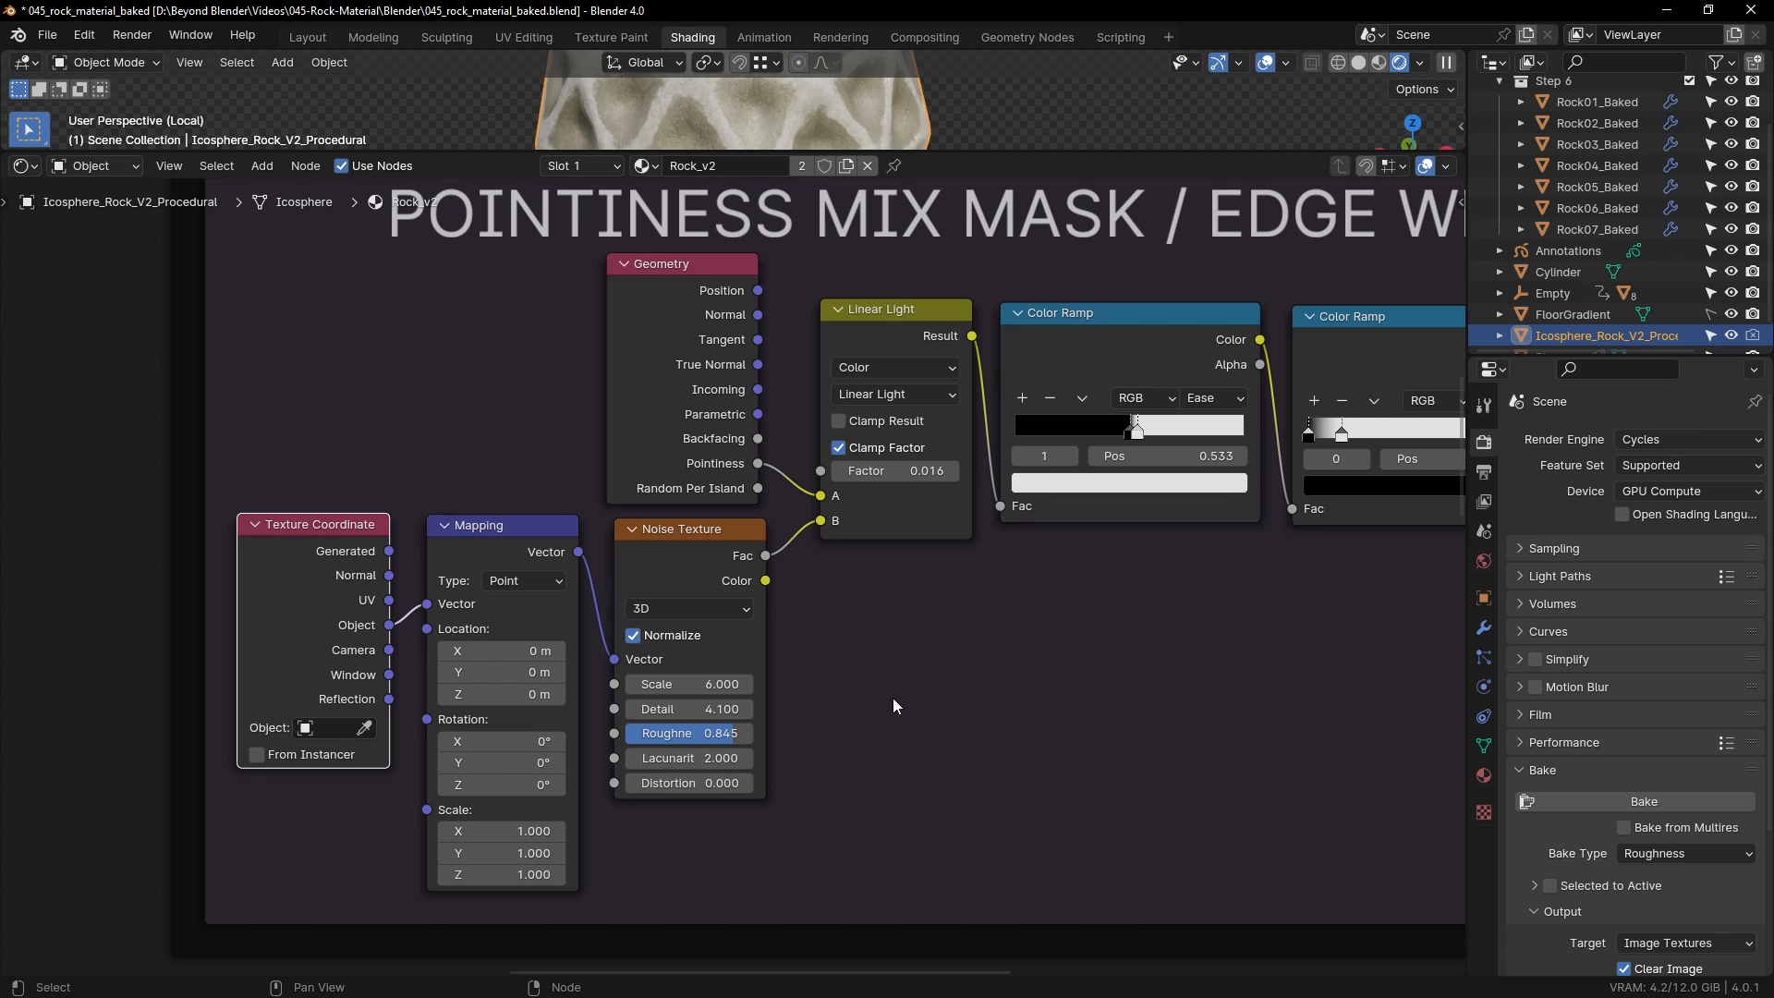
Step: Nudge the Geometry node in the edge-wear frame and preview its outputs on the rock in turn, ending on Pointiness
scroll(892, 699, "down", 4)
middle_click_drag(953, 623, 889, 787)
scroll(845, 694, "up", 5)
scroll(889, 787, "up", 1)
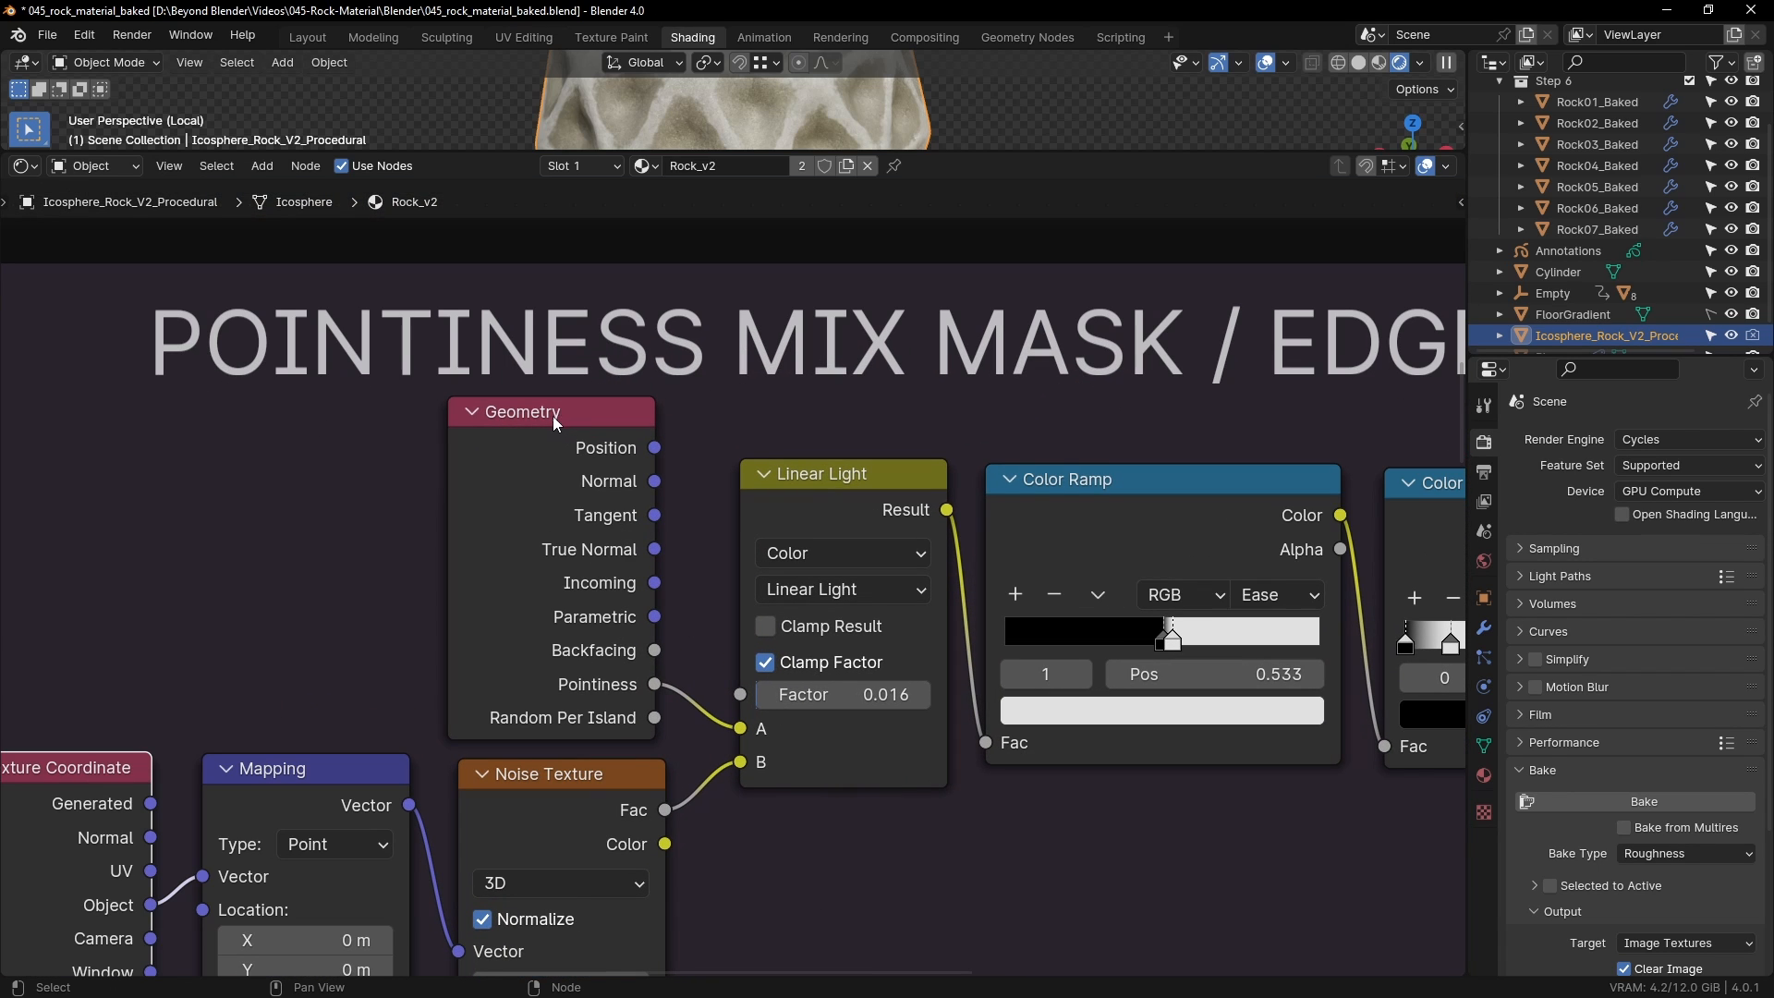
left_click_drag(553, 412, 569, 405)
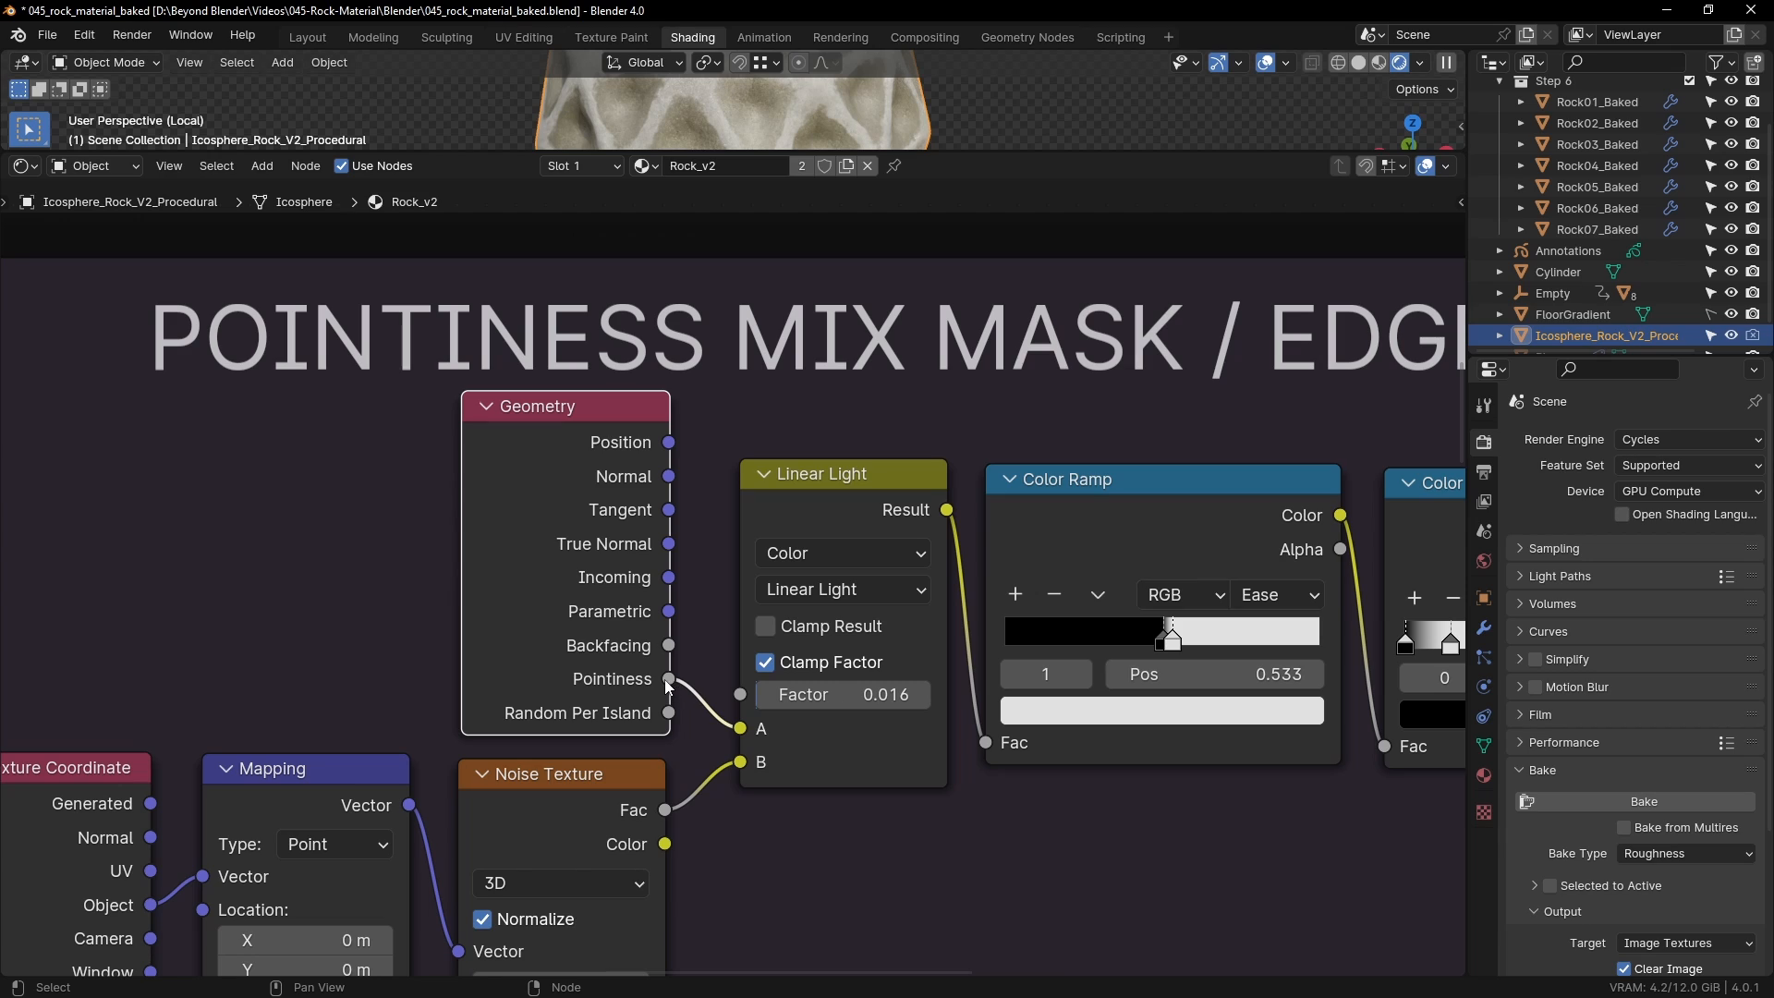
left_click(595, 410, "ctrl+shift")
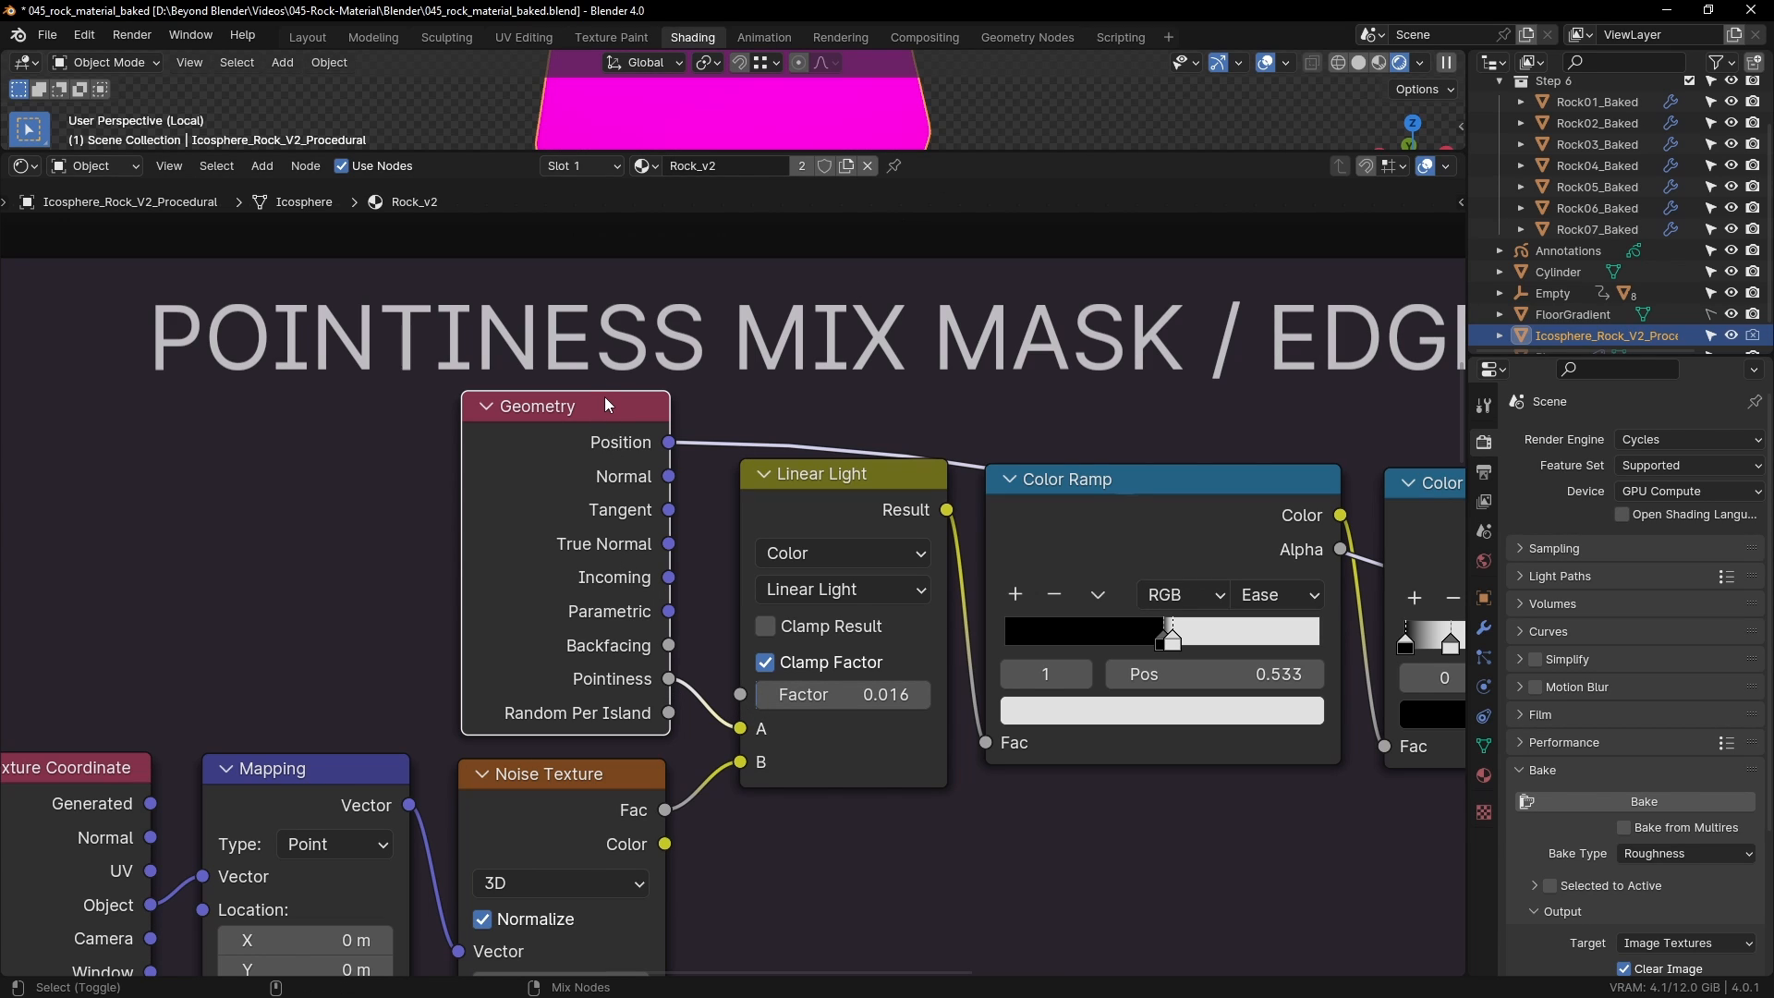
left_click(605, 396, "ctrl+shift")
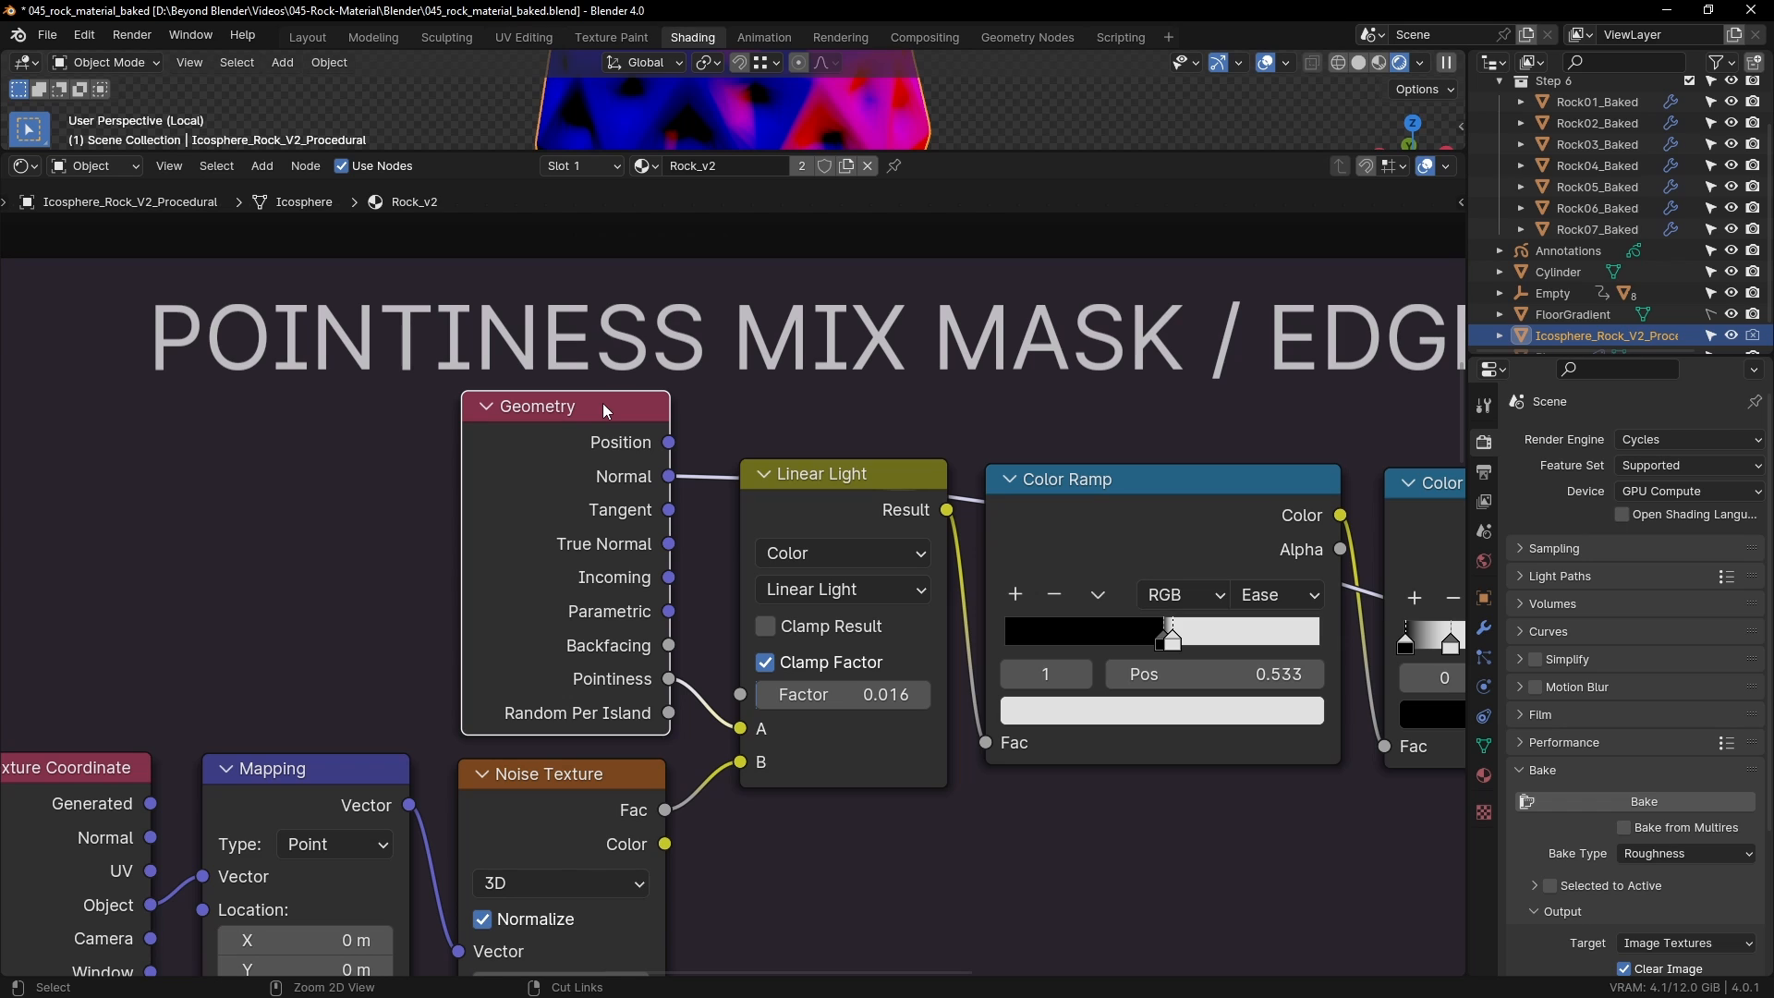
left_click(602, 407, "ctrl+shift")
left_click(602, 407, "ctrl+shift")
left_click(602, 407, "ctrl+shift")
left_click(602, 407, "ctrl+shift")
left_click(603, 406, "ctrl+shift")
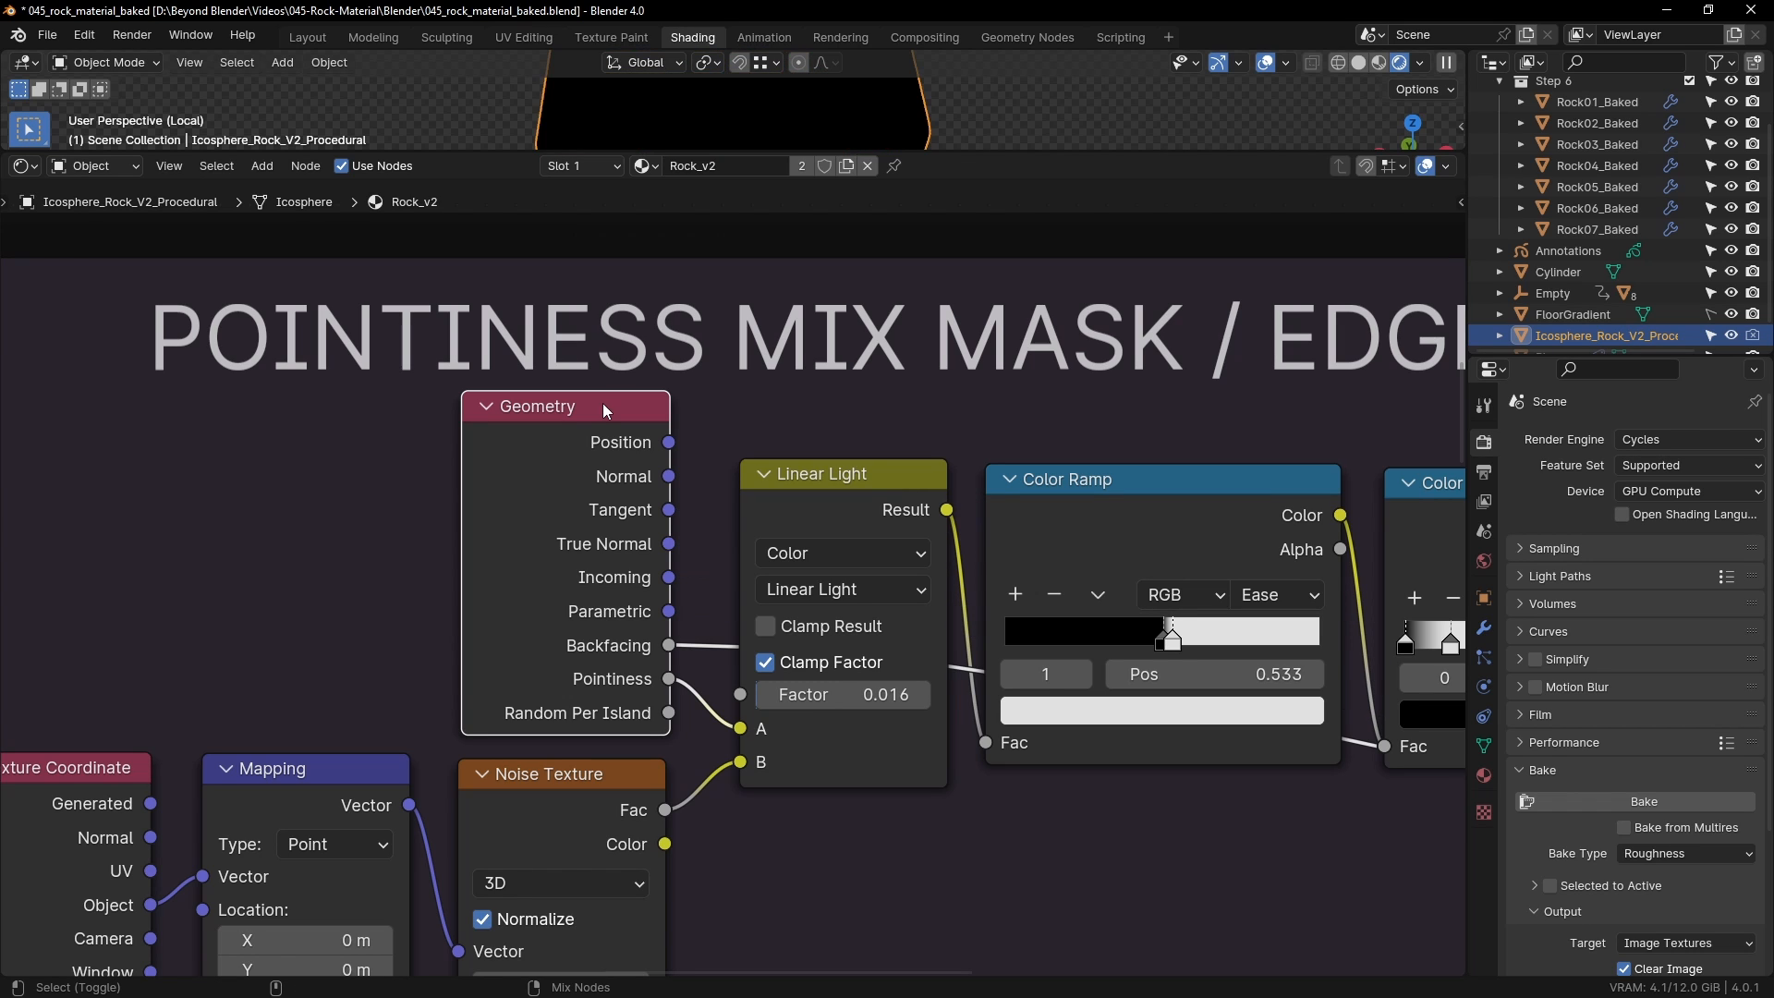
left_click(602, 407, "ctrl+shift")
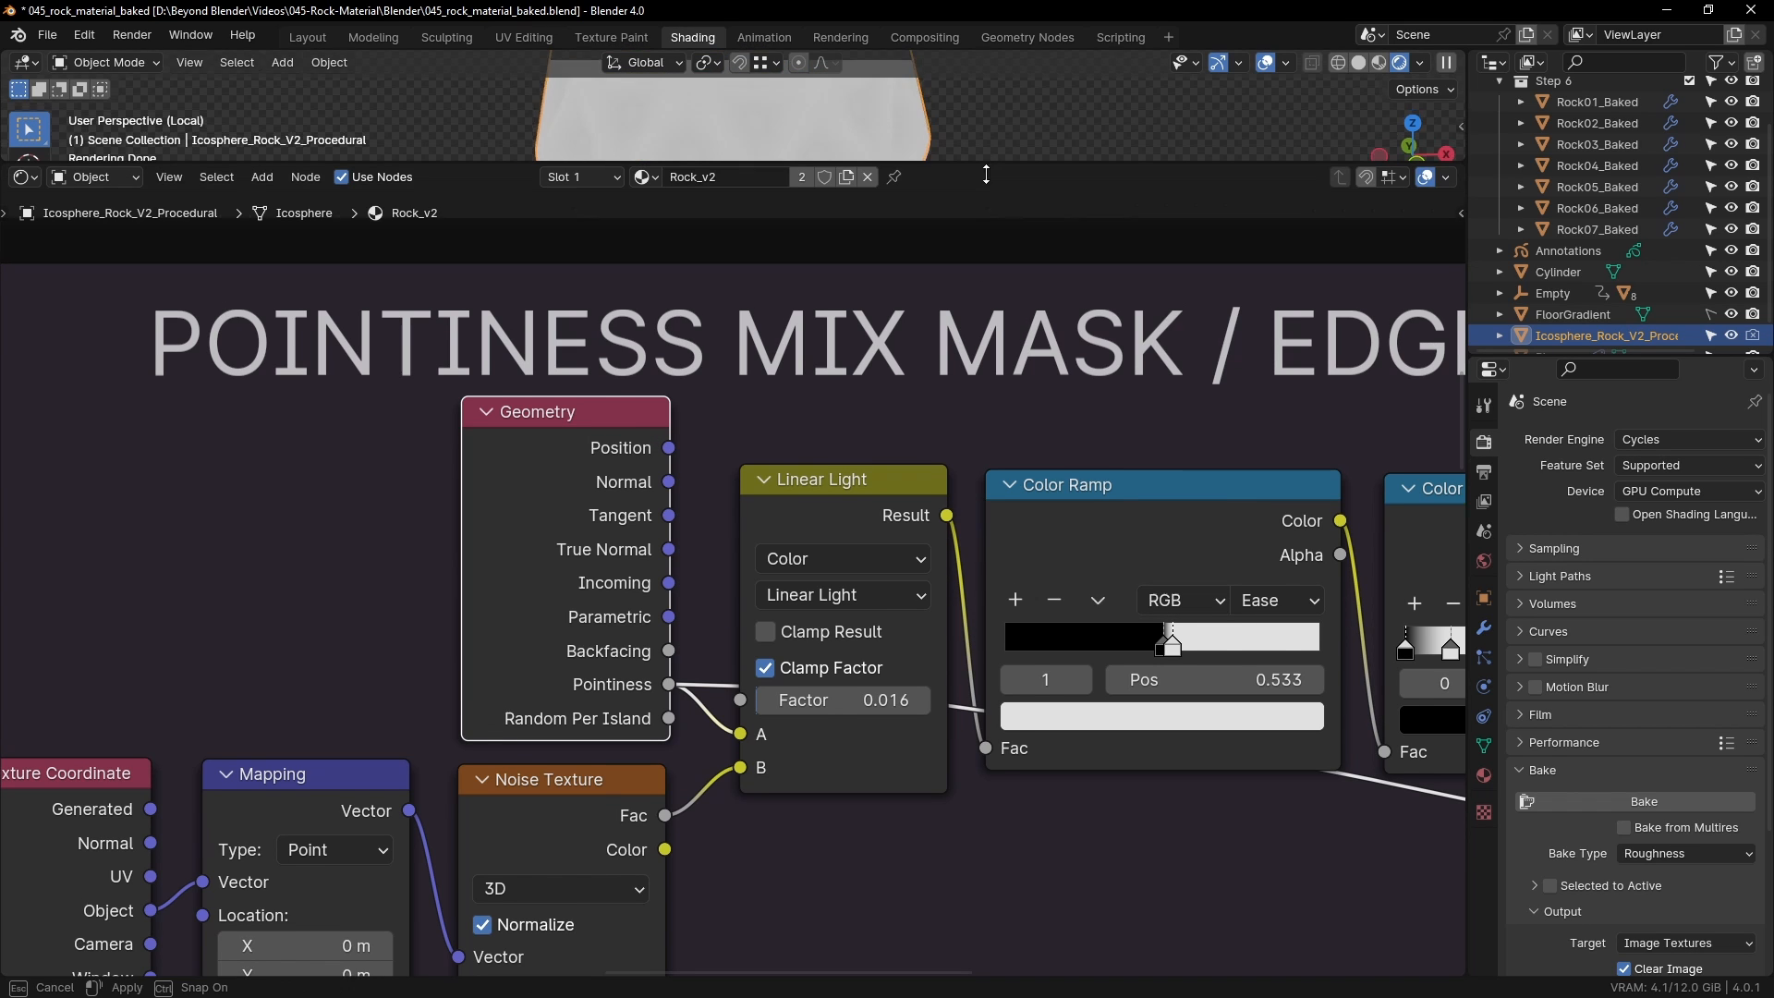
Step: Enlarge the 3D viewport and examine the raw Pointiness preview along the rock's edges from several angles and up close
left_click_drag(987, 154, 924, 508)
scroll(844, 369, "up", 2)
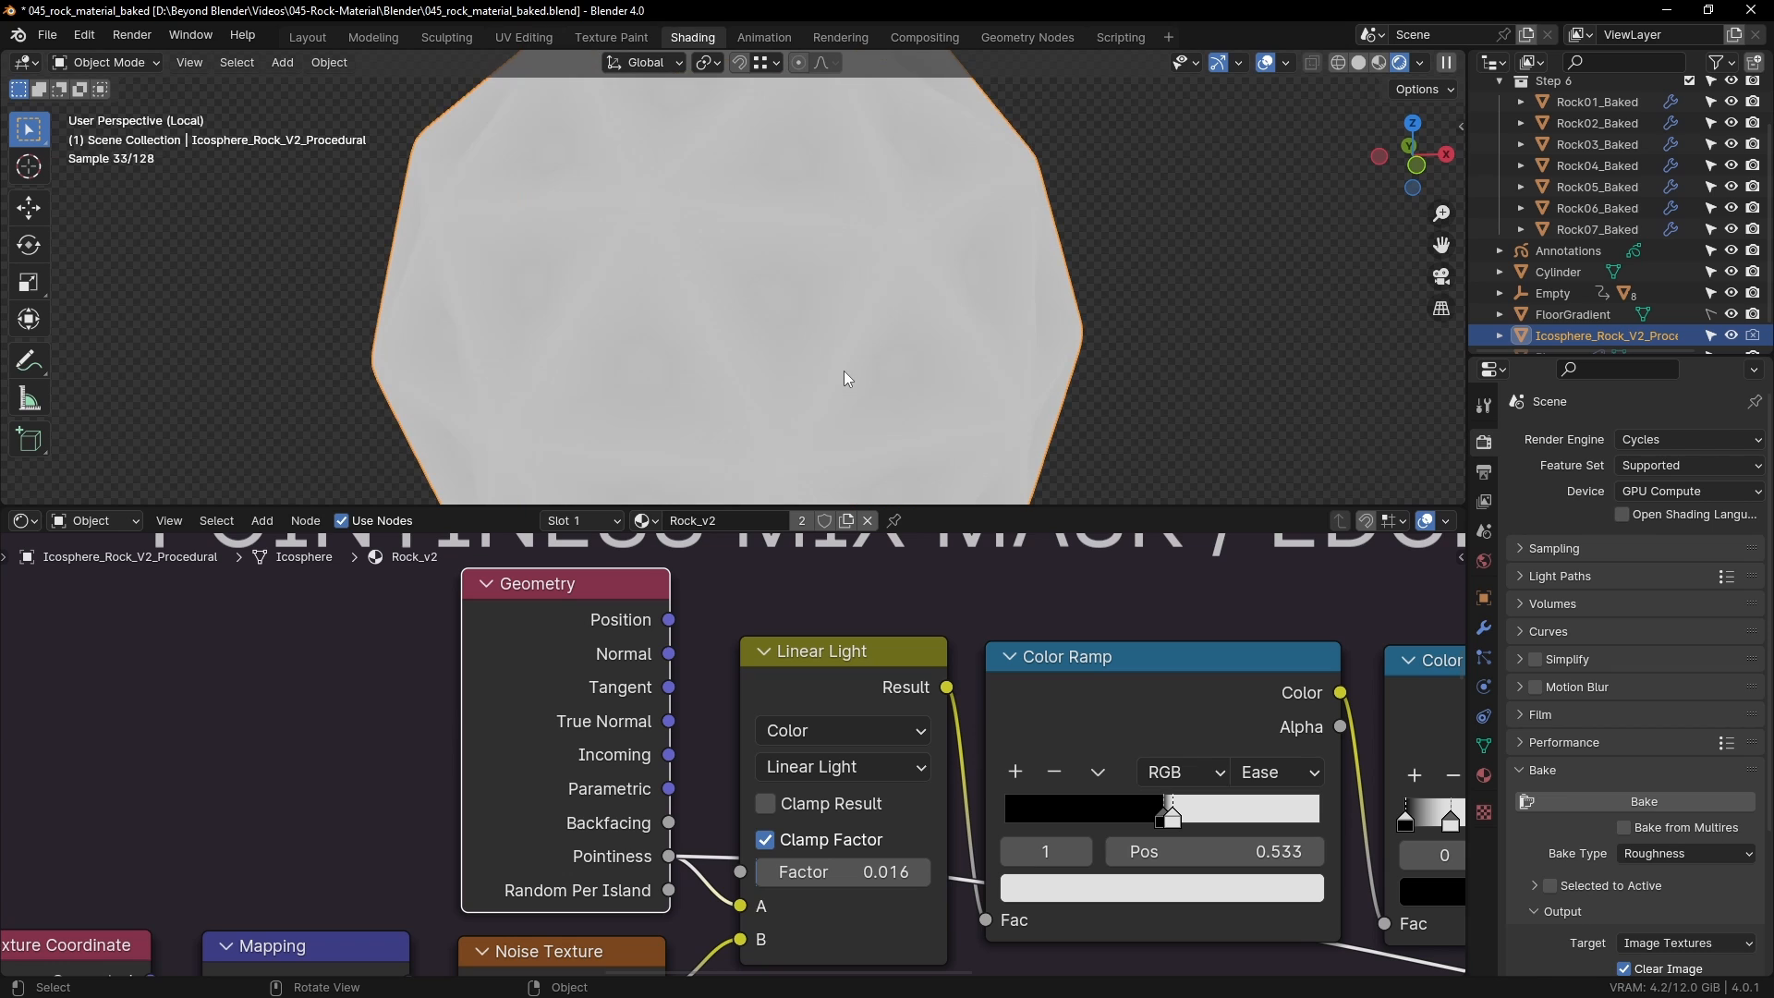
middle_click_drag(915, 280, 784, 325)
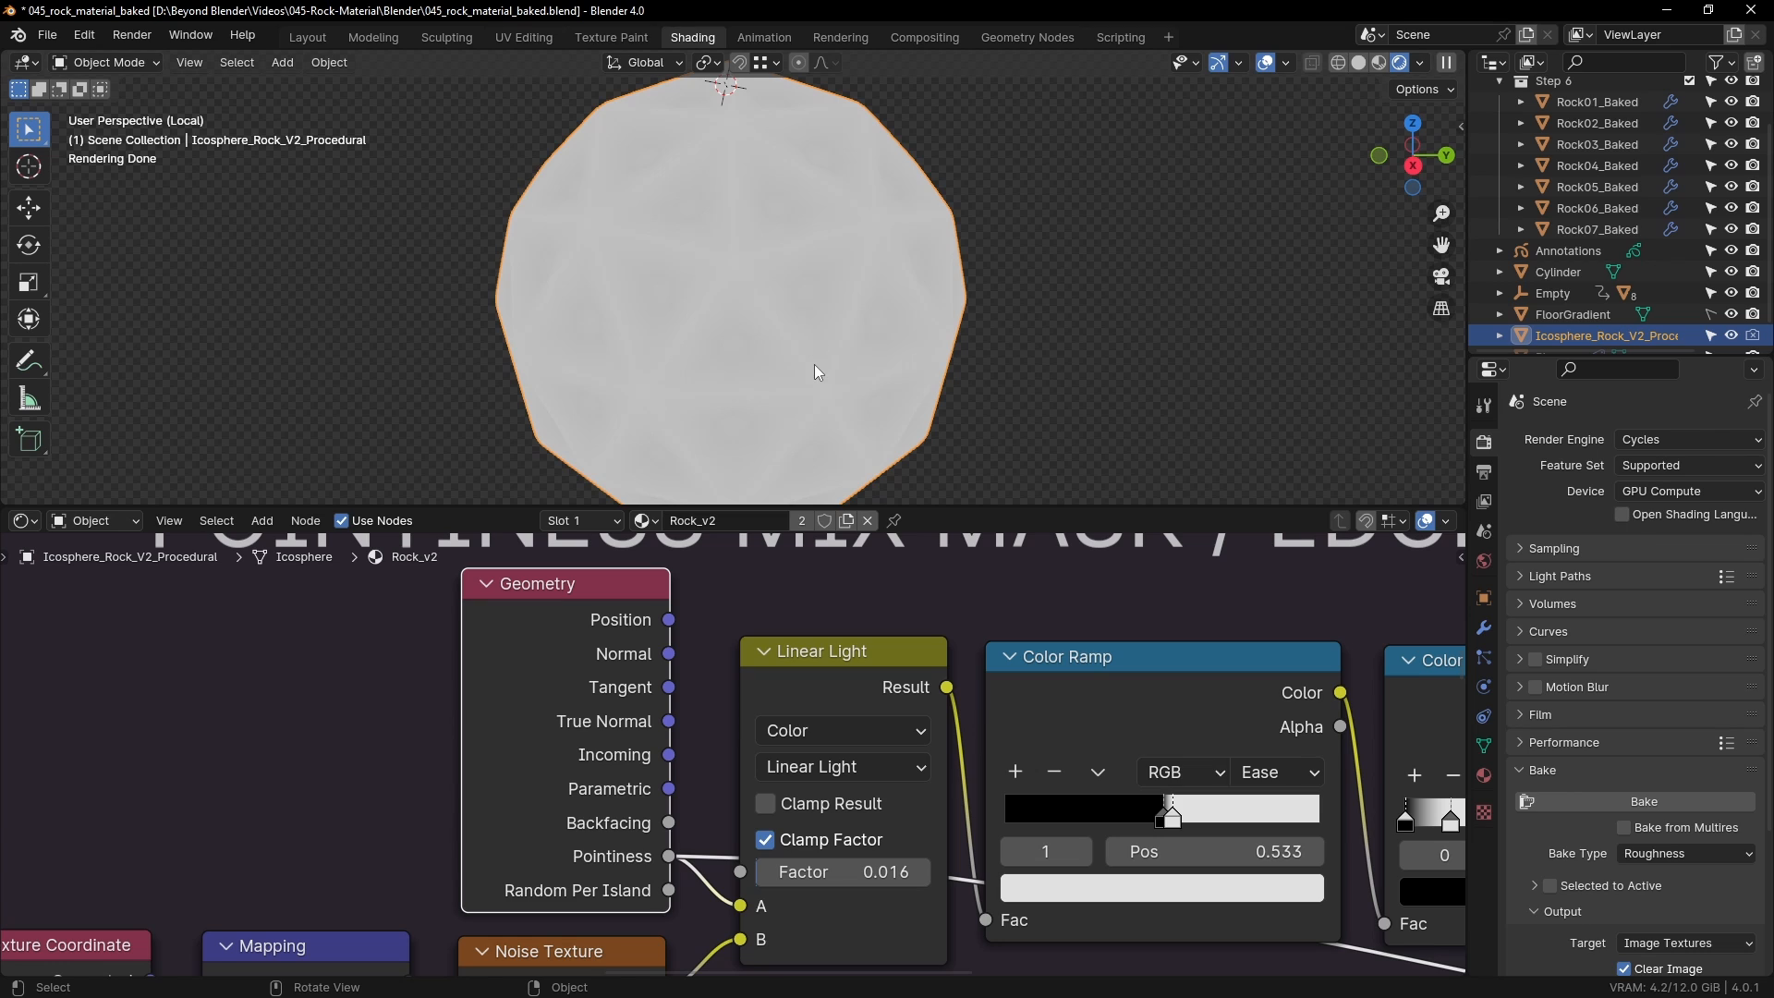
left_click_drag(905, 506, 913, 418)
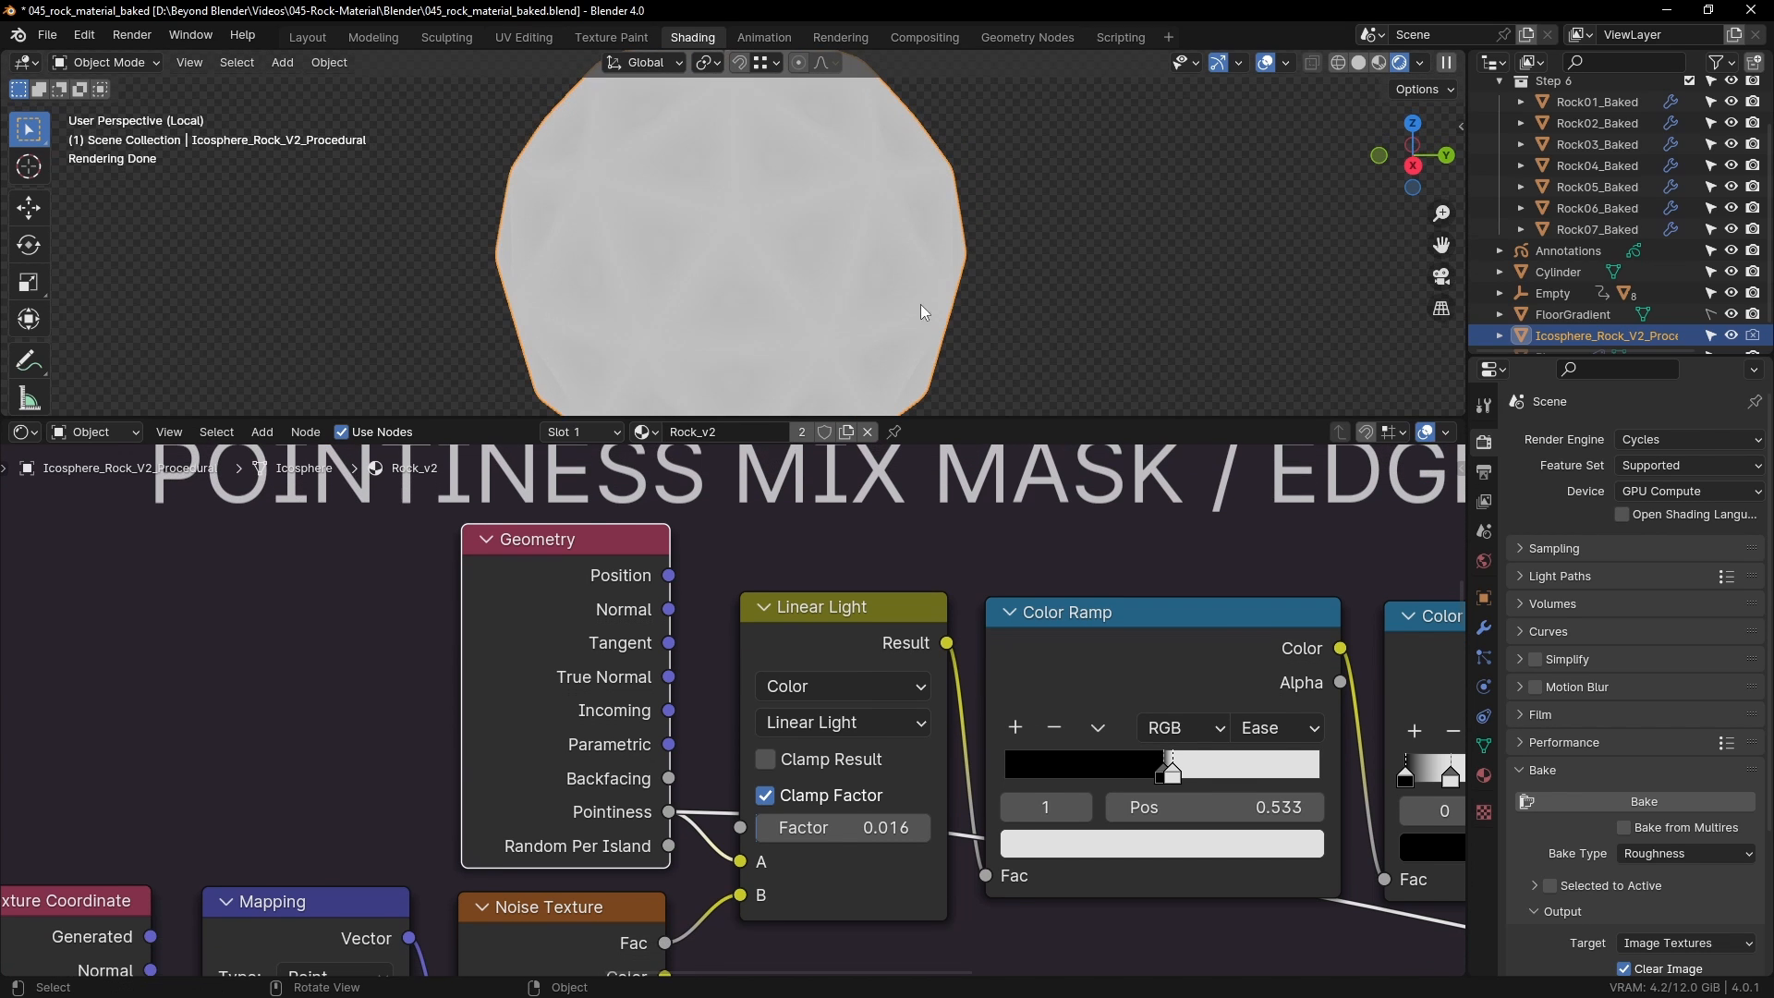
middle_click_drag(880, 265, 885, 247)
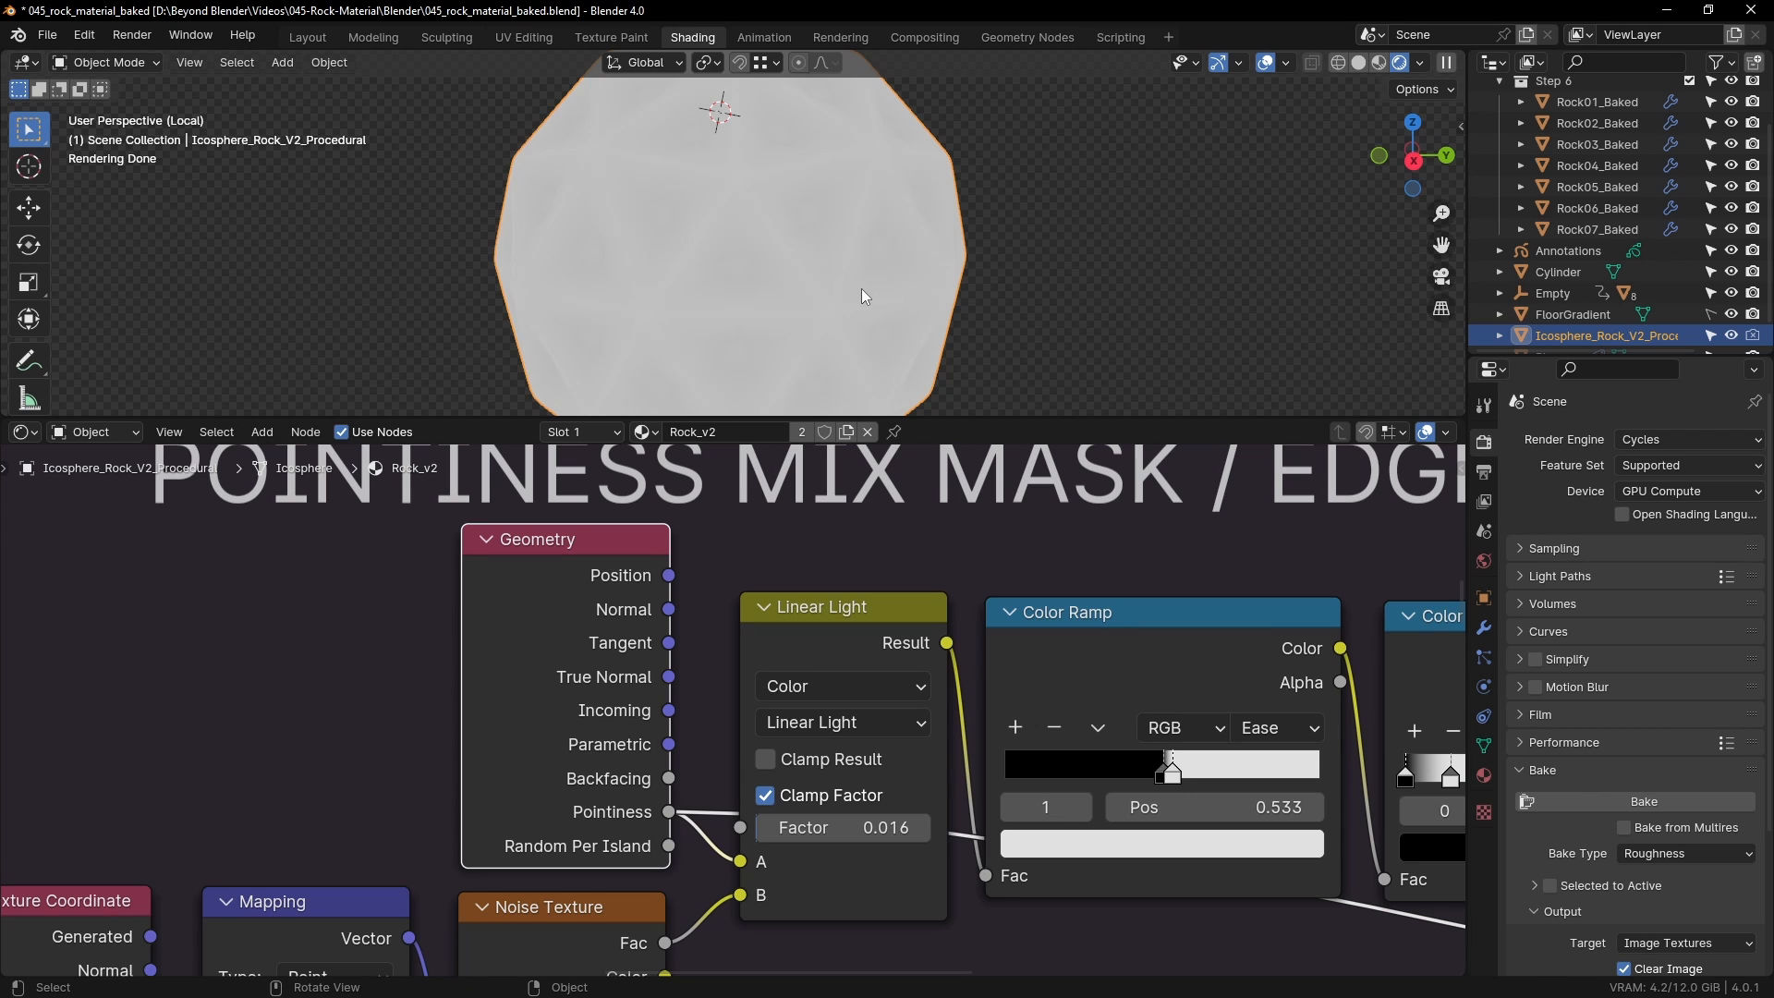
middle_click_drag(861, 289, 966, 277)
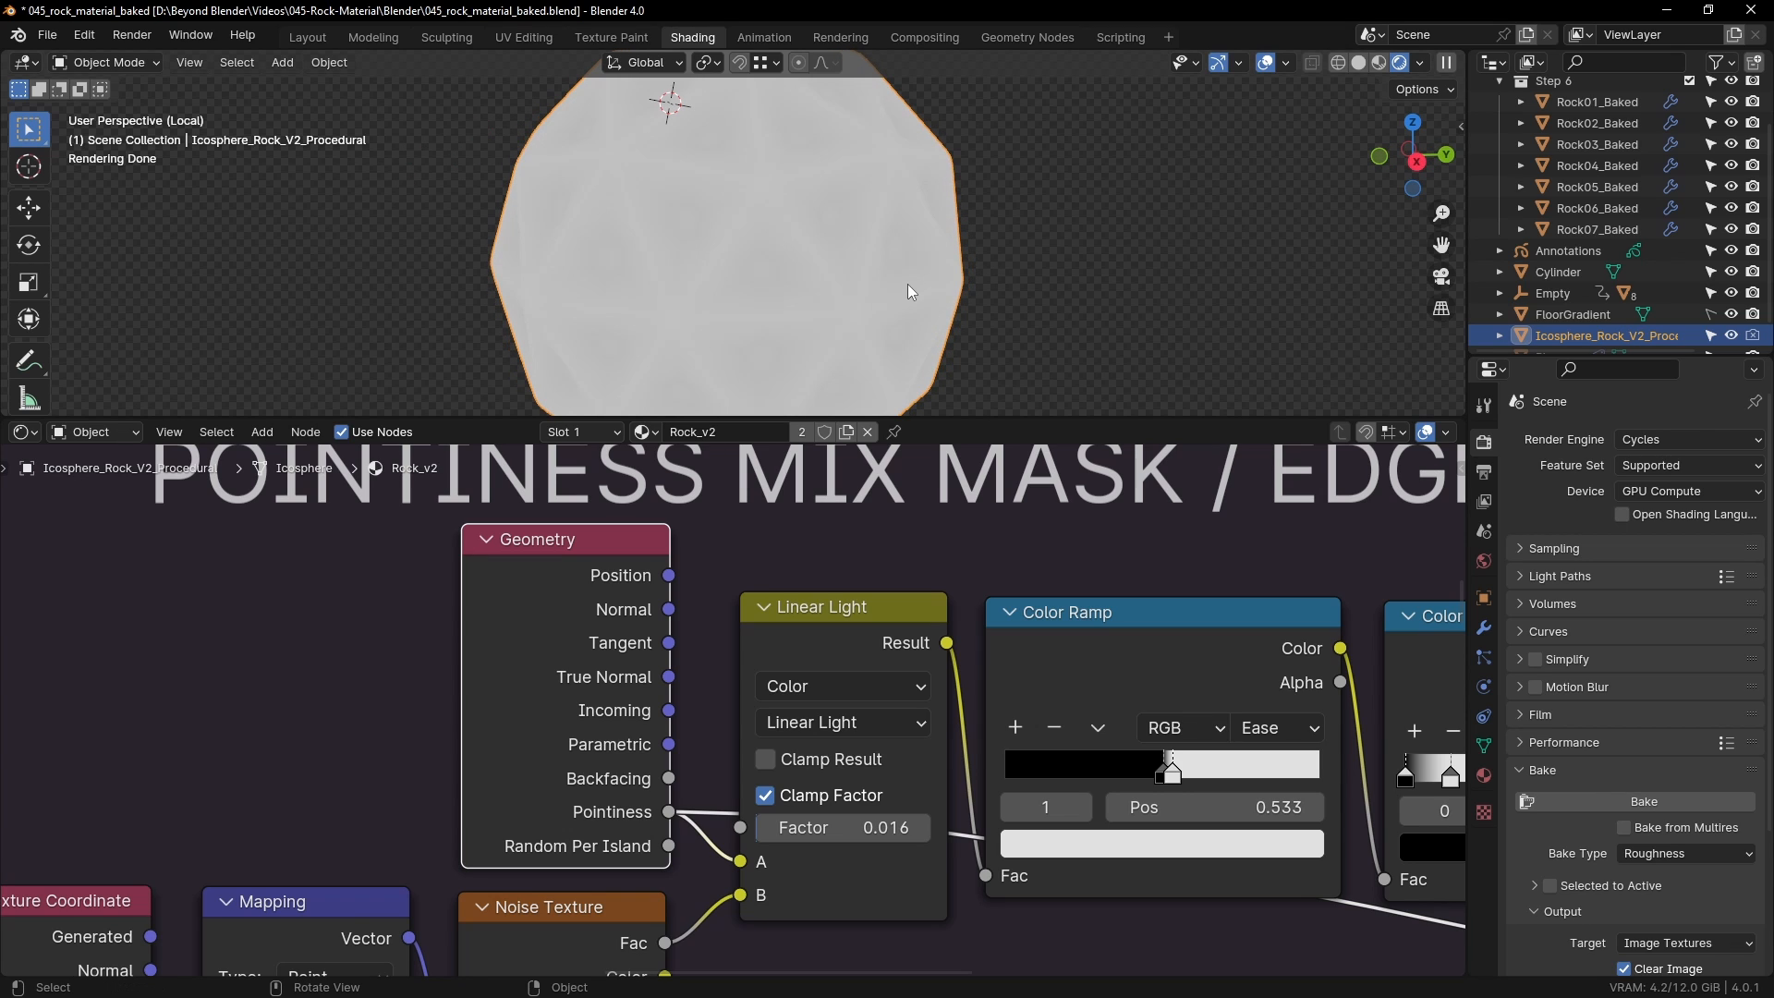
scroll(910, 280, "up", 3)
middle_click_drag(1039, 258, 979, 283)
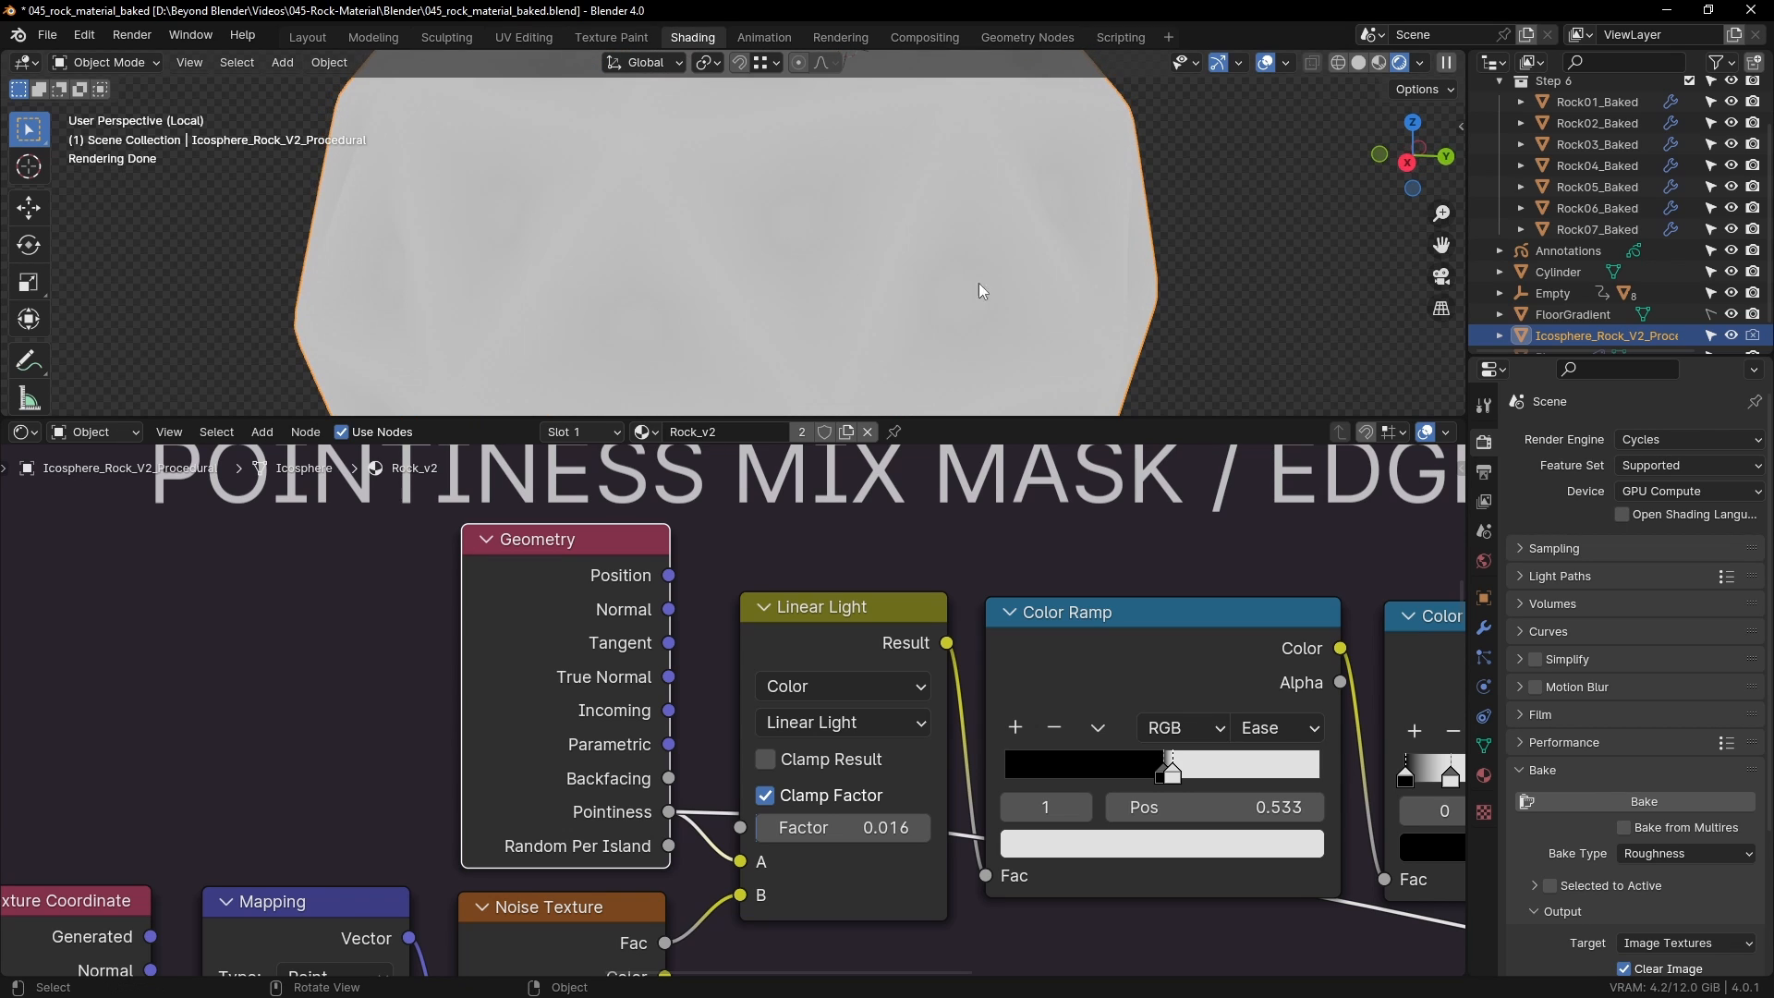
Step: Preview the first Color Ramp of the edge-wear mask on the rock and set its black stop's position to 0.498
scroll(913, 745, "down", 3)
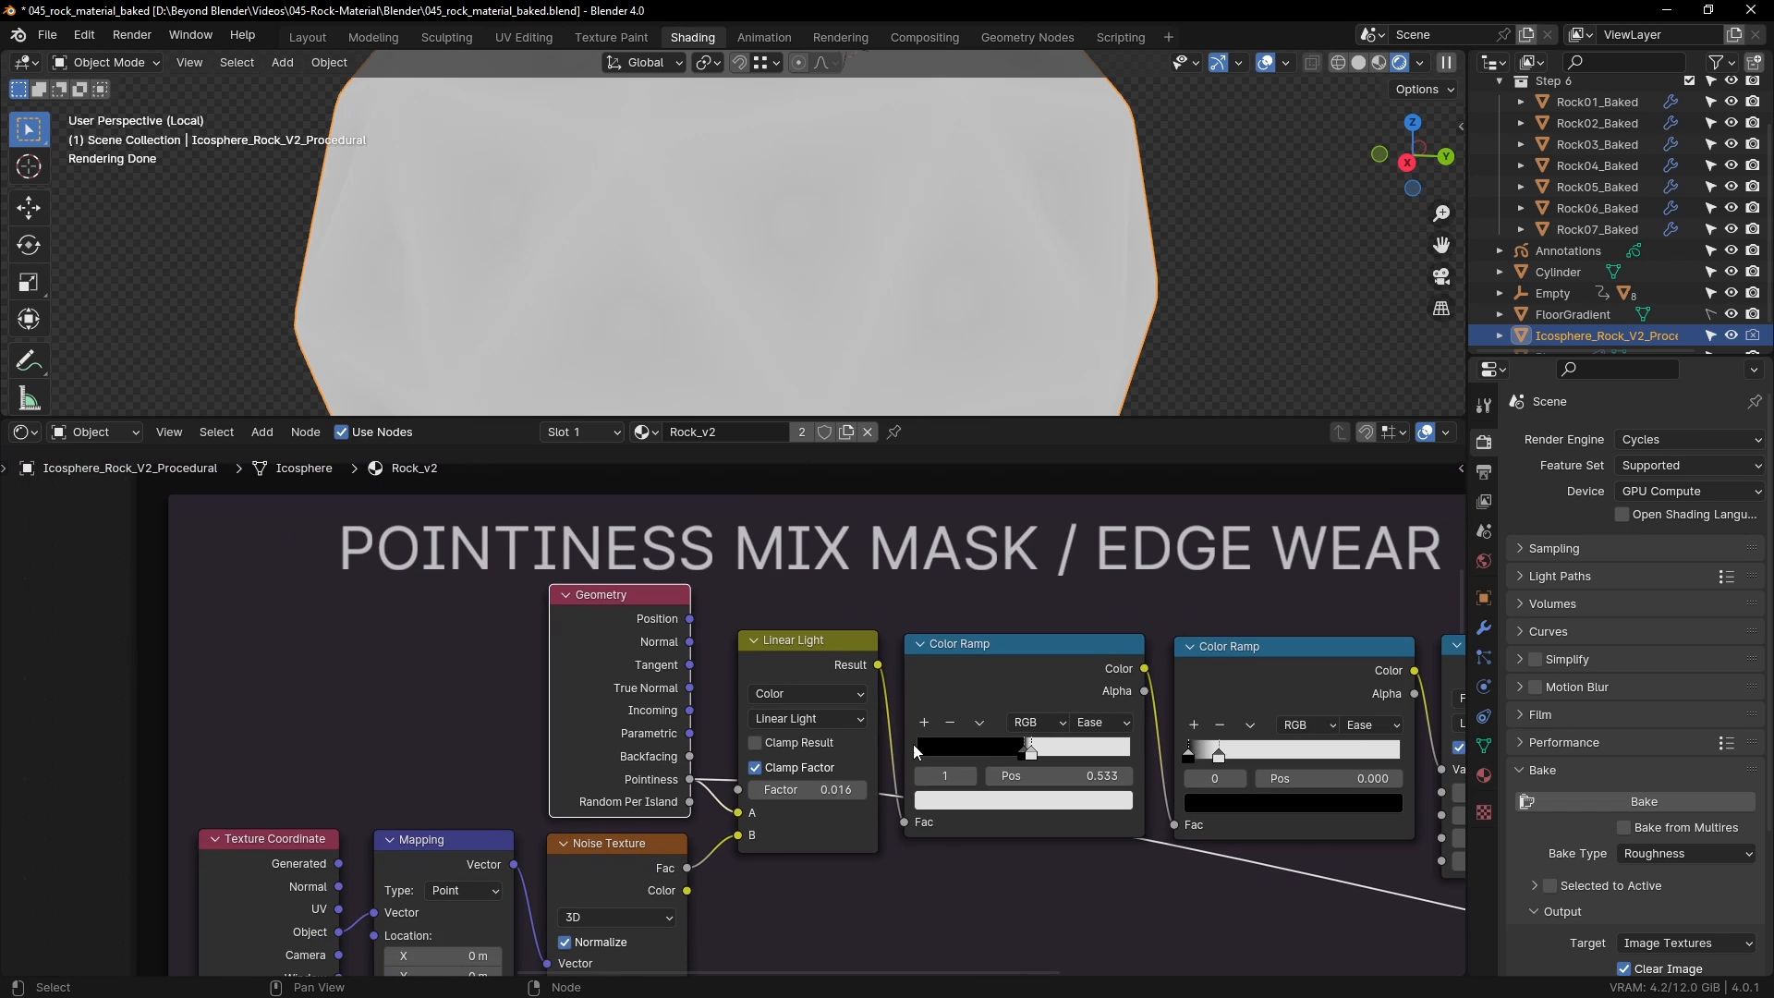
left_click(912, 563, "ctrl+shift")
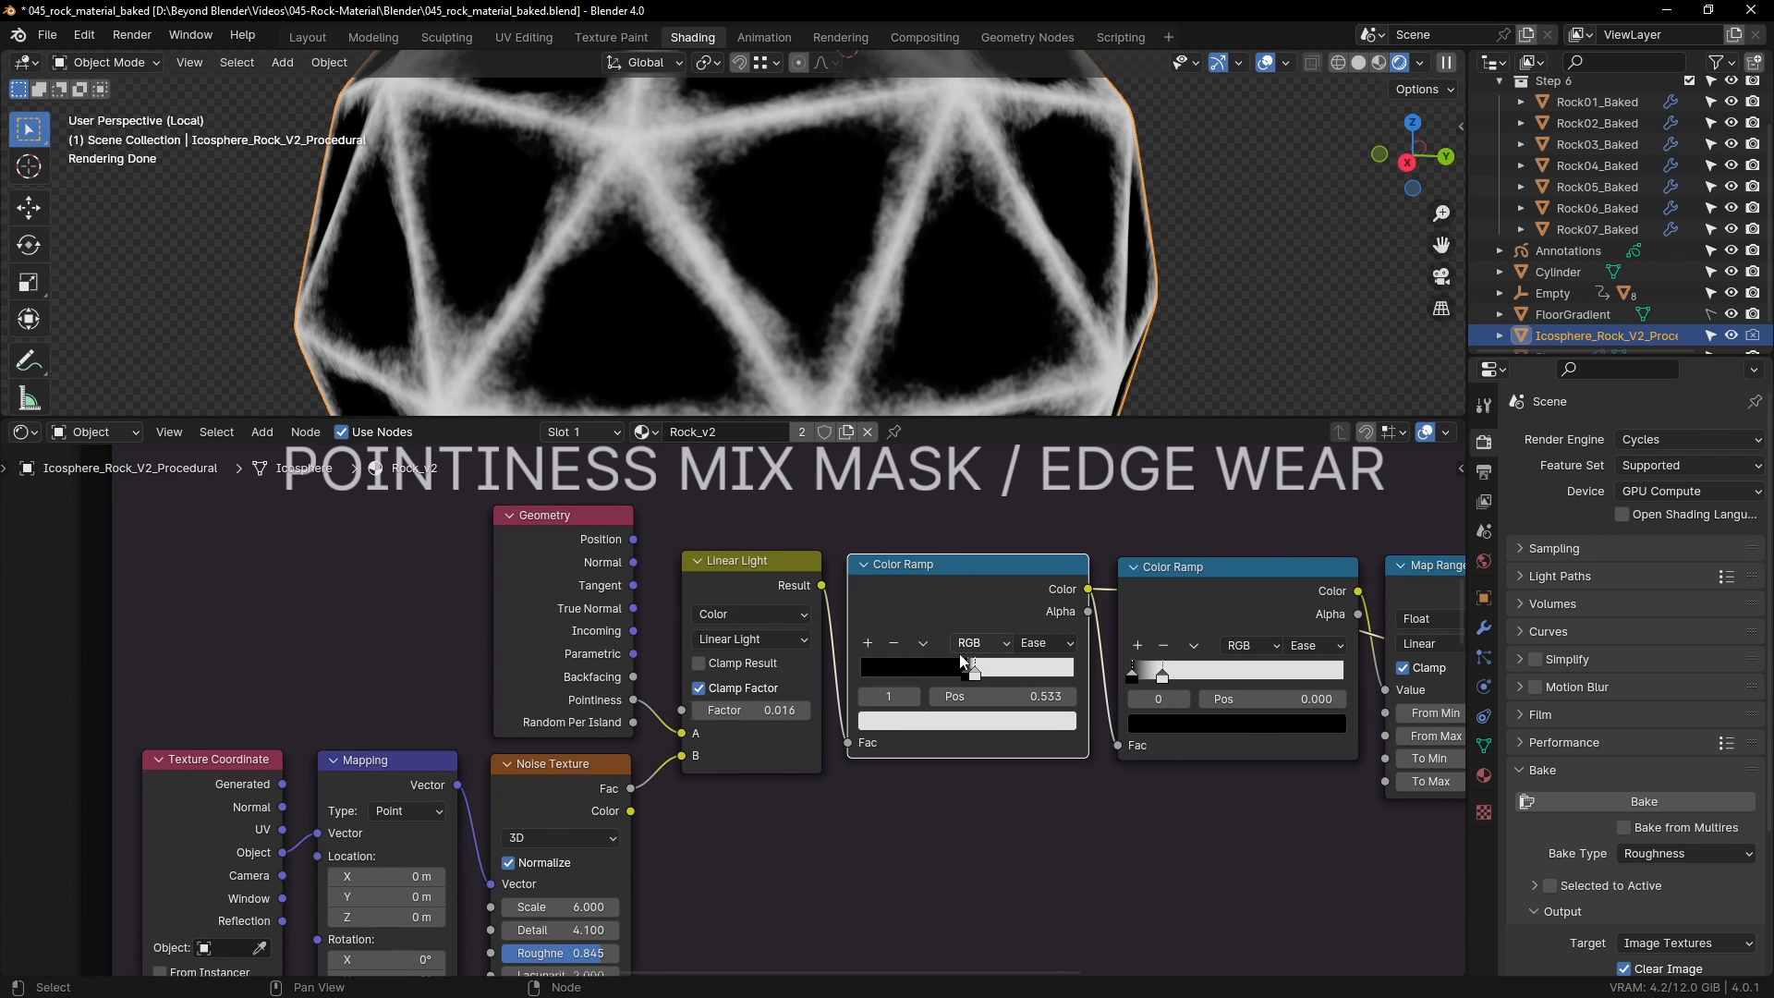
scroll(1017, 684, "up", 3)
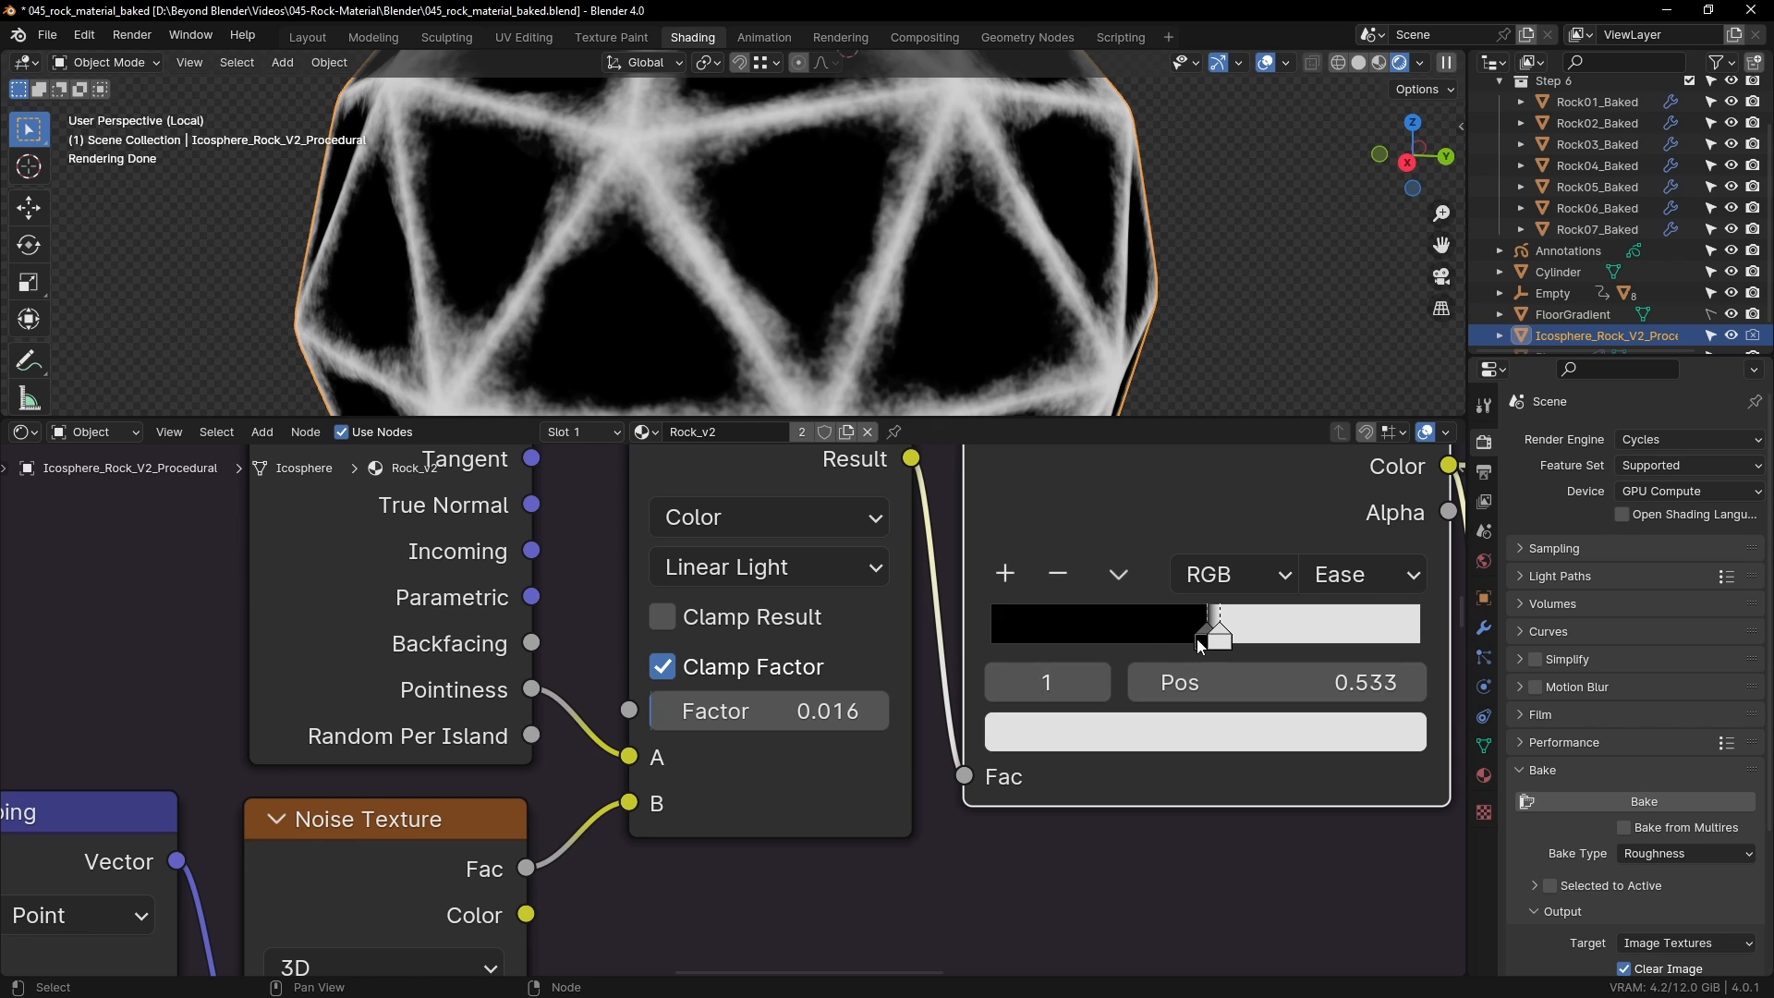
mouse_move(1196, 640)
left_mouse_down()
mouse_move(1131, 640)
mouse_move(1203, 647)
left_mouse_up()
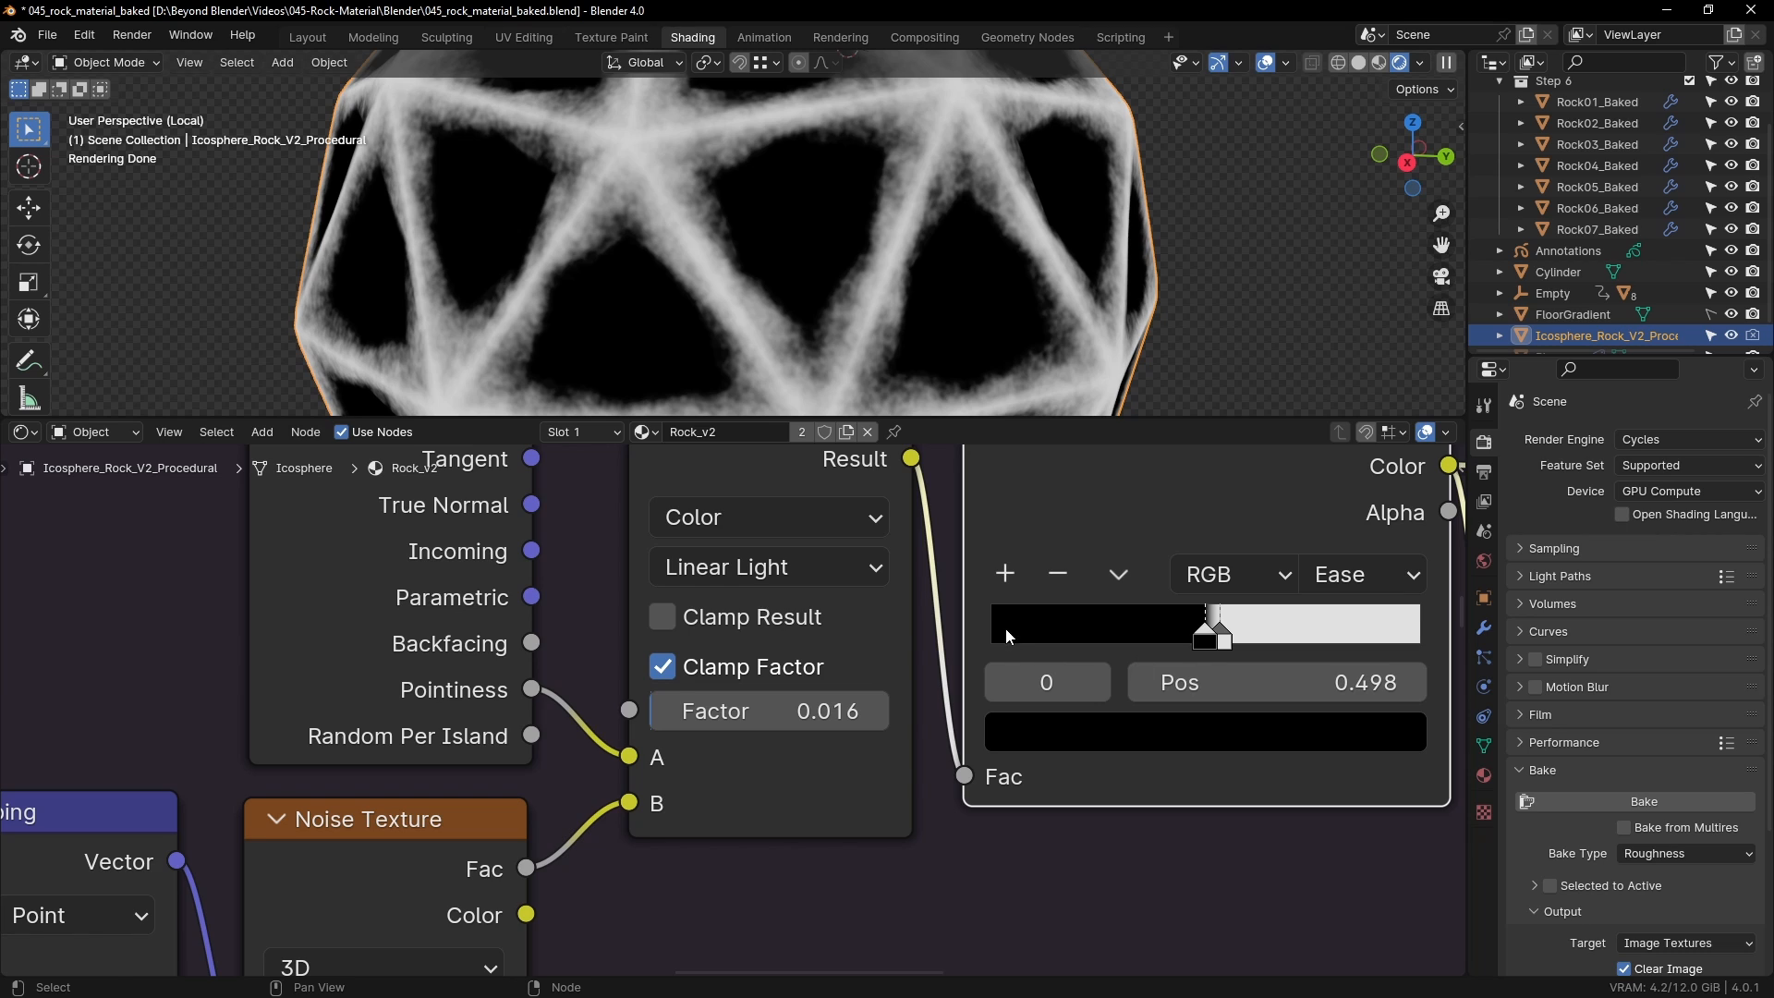
Step: Mute the Linear Light node to view the edge mask without noise, nudge the node slightly, and unmute it
scroll(846, 563, "down", 1)
mouse_move(760, 479)
left_mouse_down()
mouse_move(802, 574)
mouse_move(747, 506)
left_mouse_up()
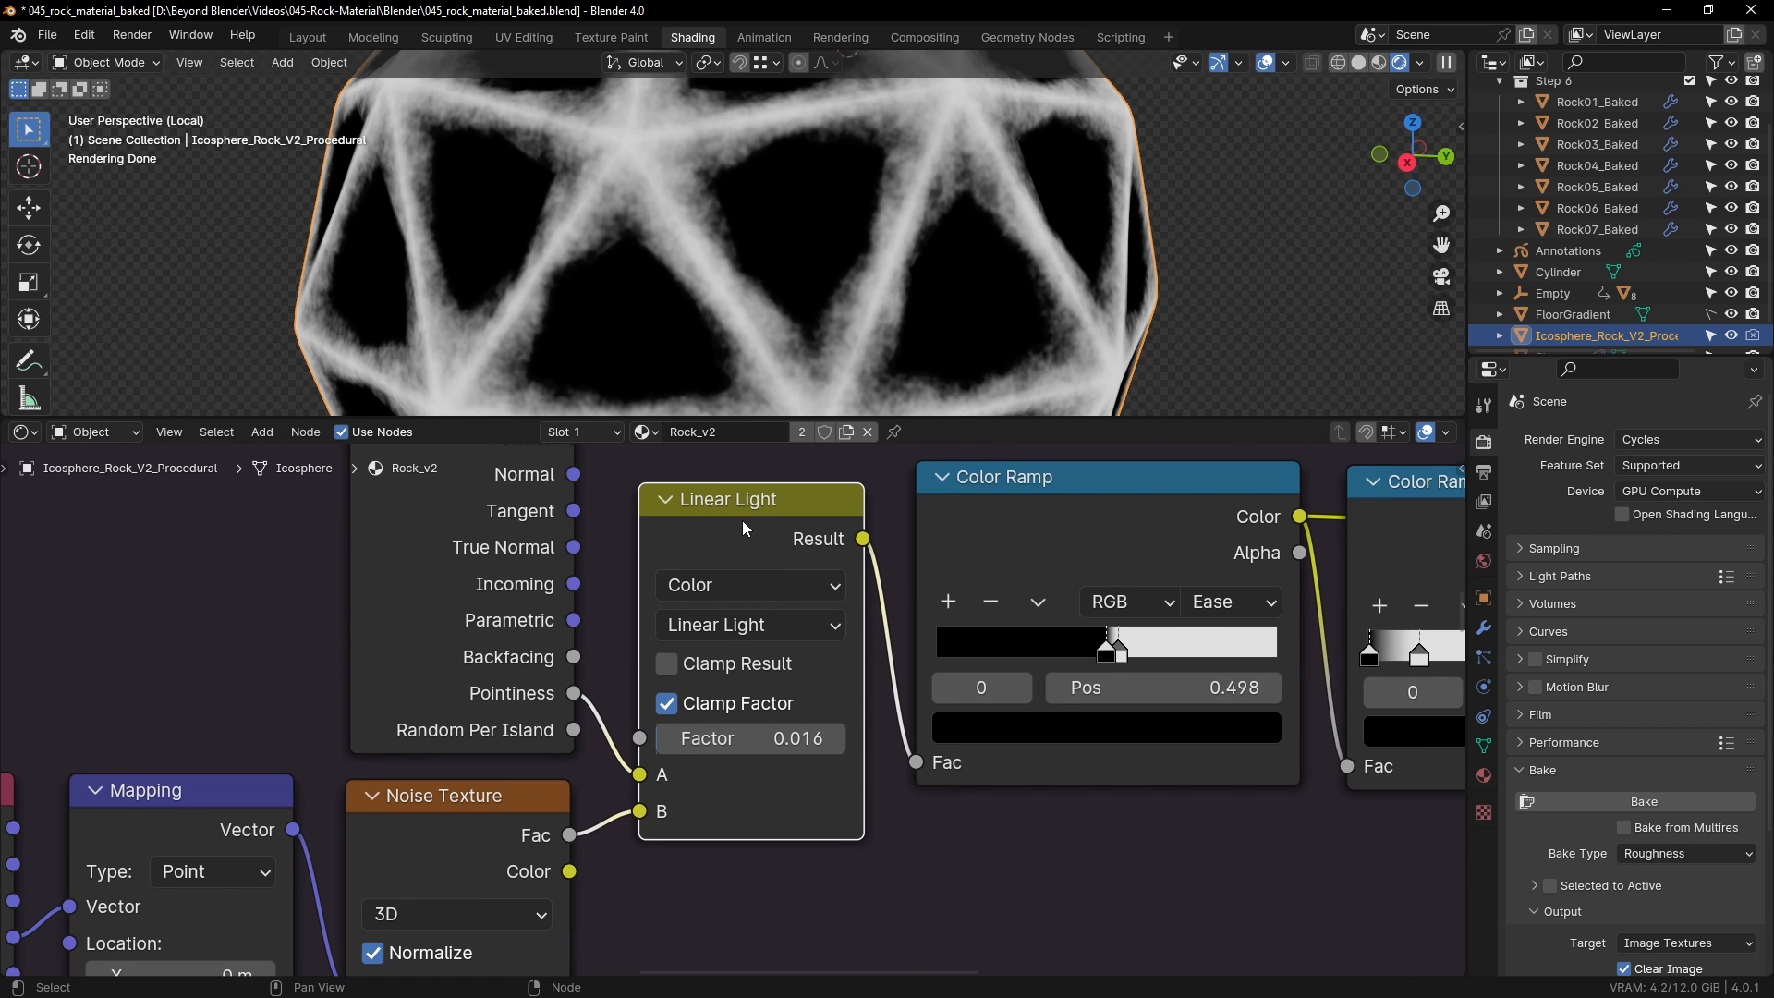
key("m")
left_click(1079, 473)
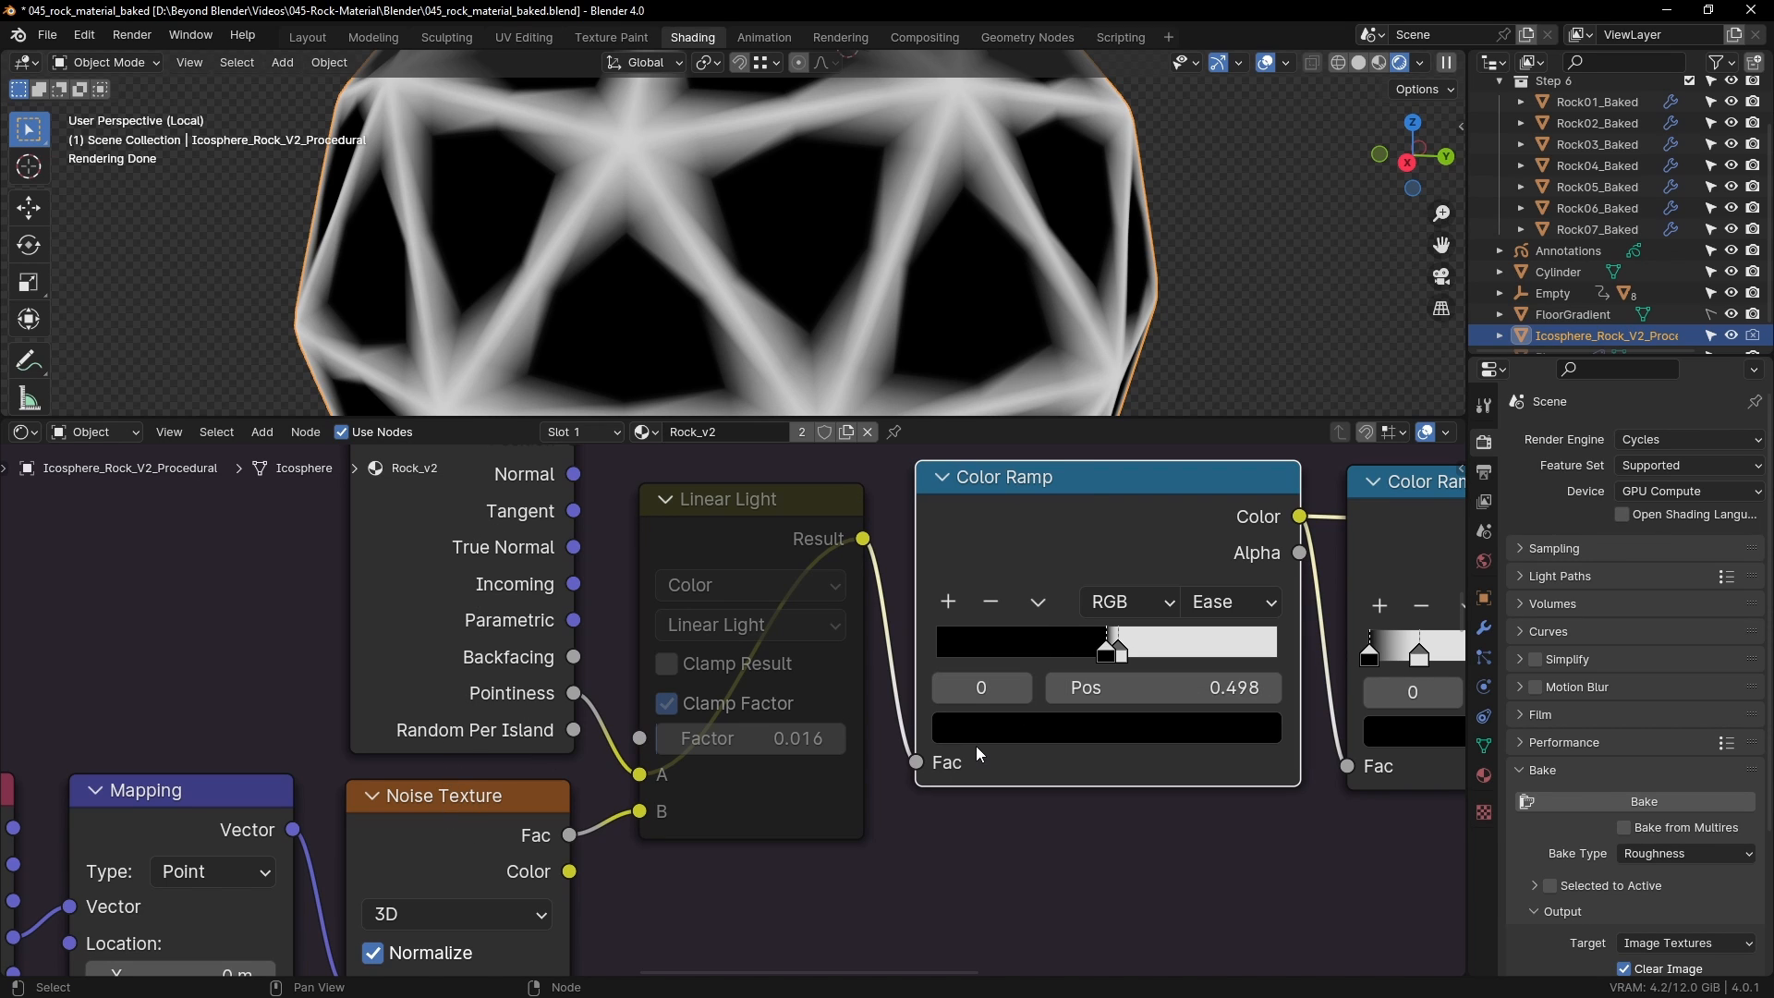
scroll(1037, 826, "down", 2)
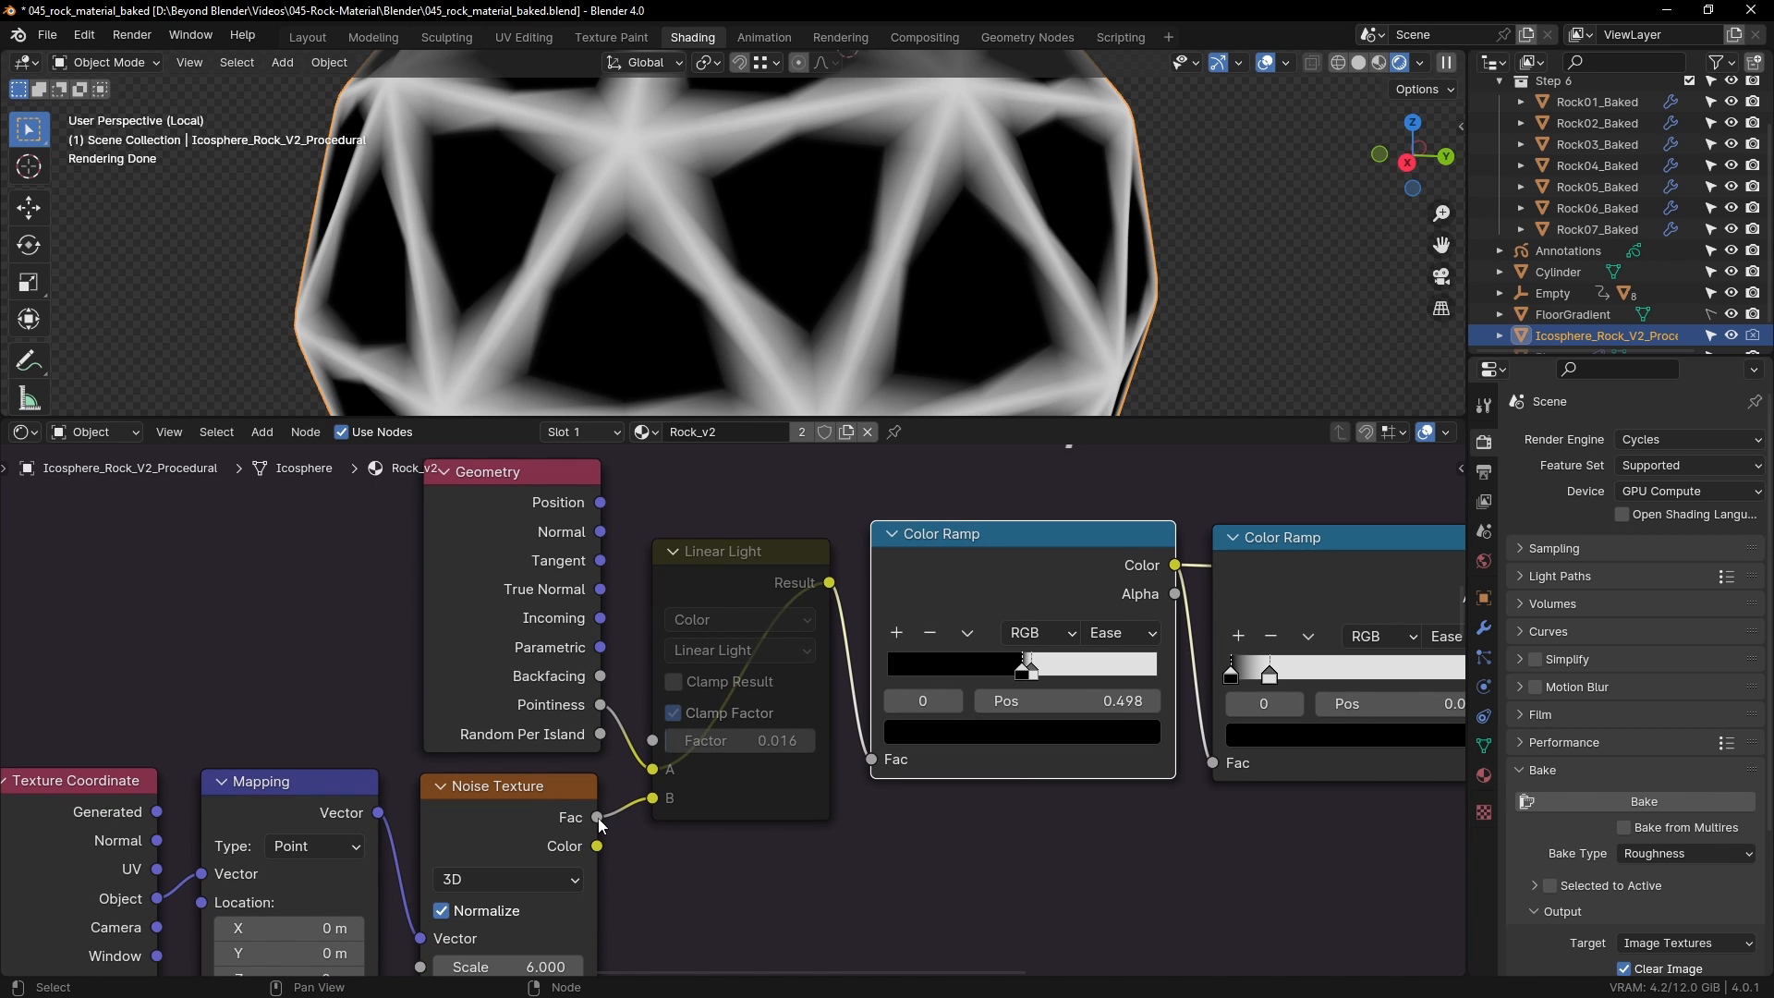
left_click_drag(597, 817, 811, 893)
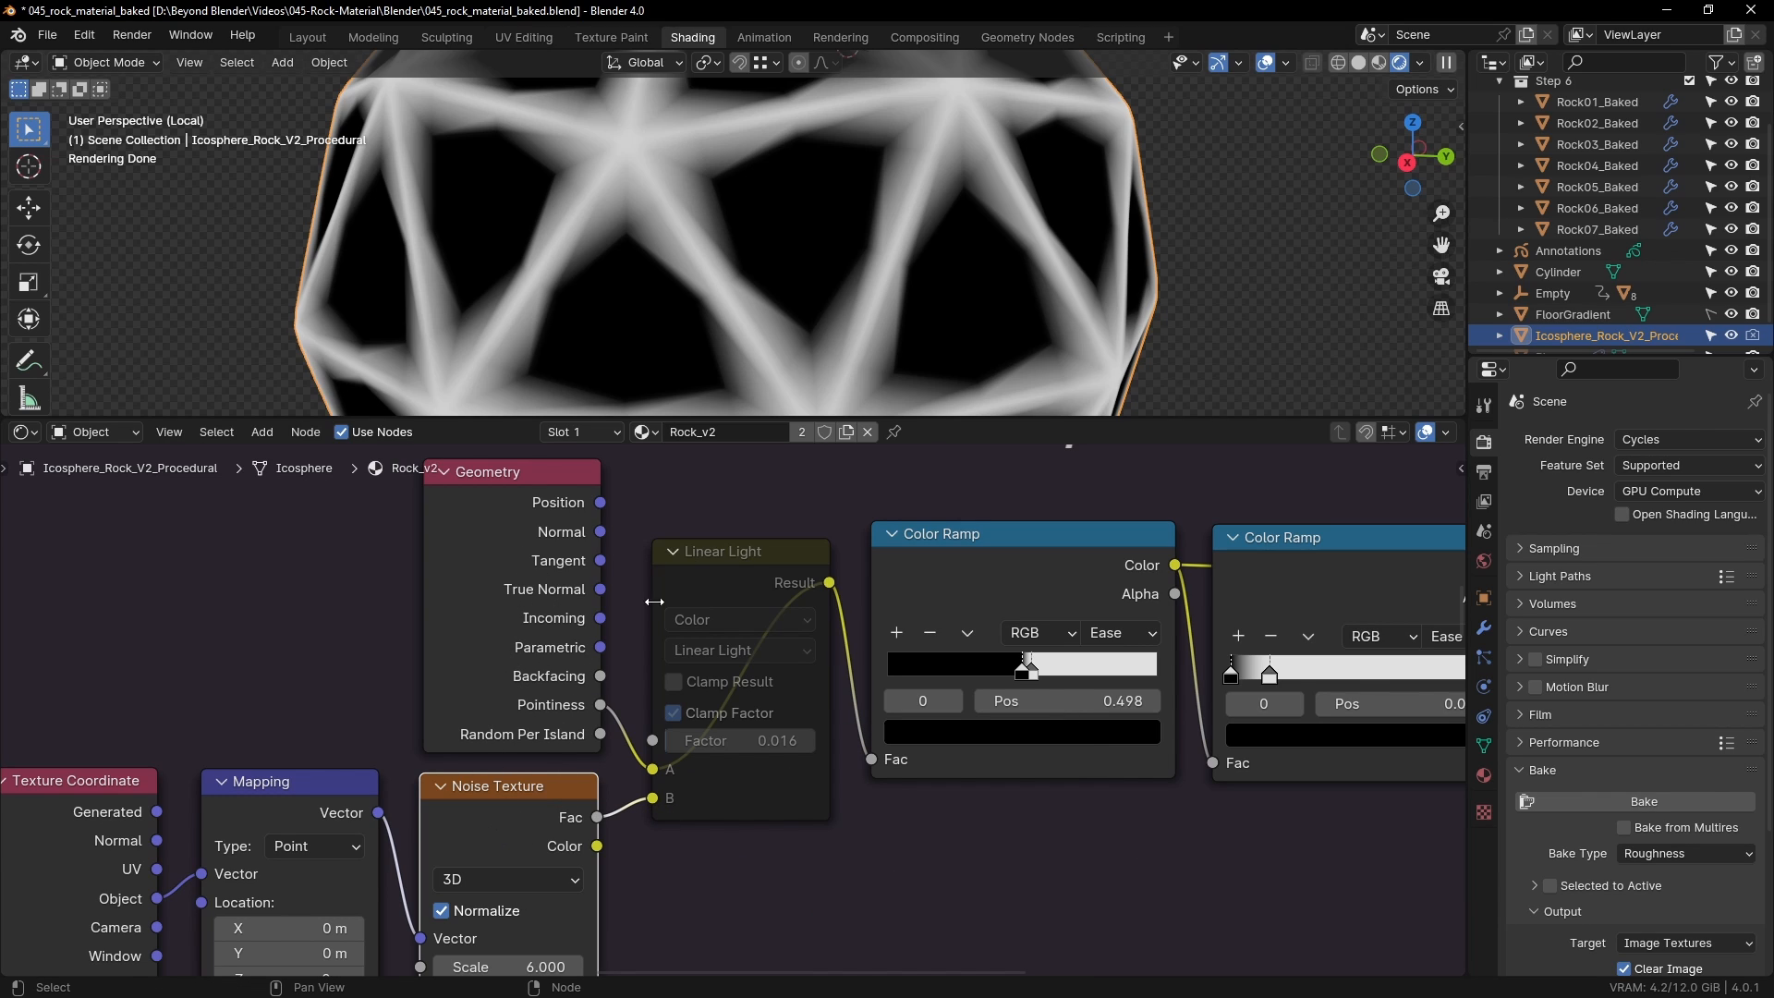
left_click(719, 555)
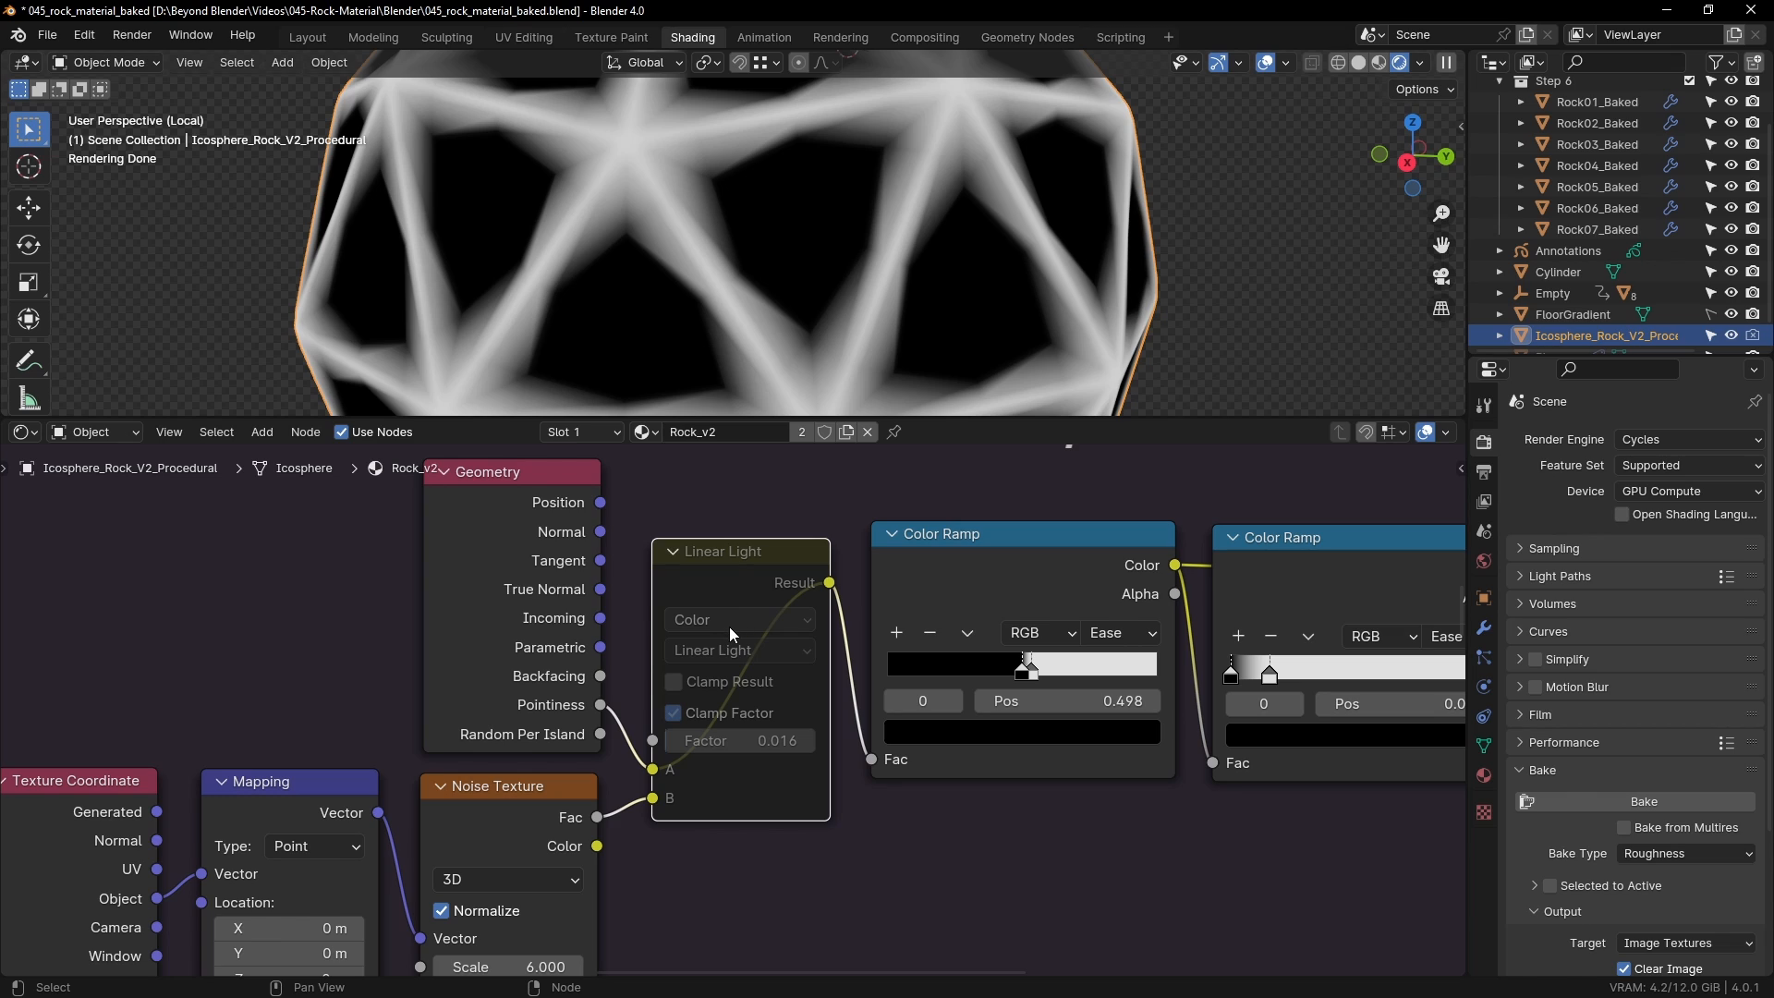
left_click_drag(730, 552, 728, 536)
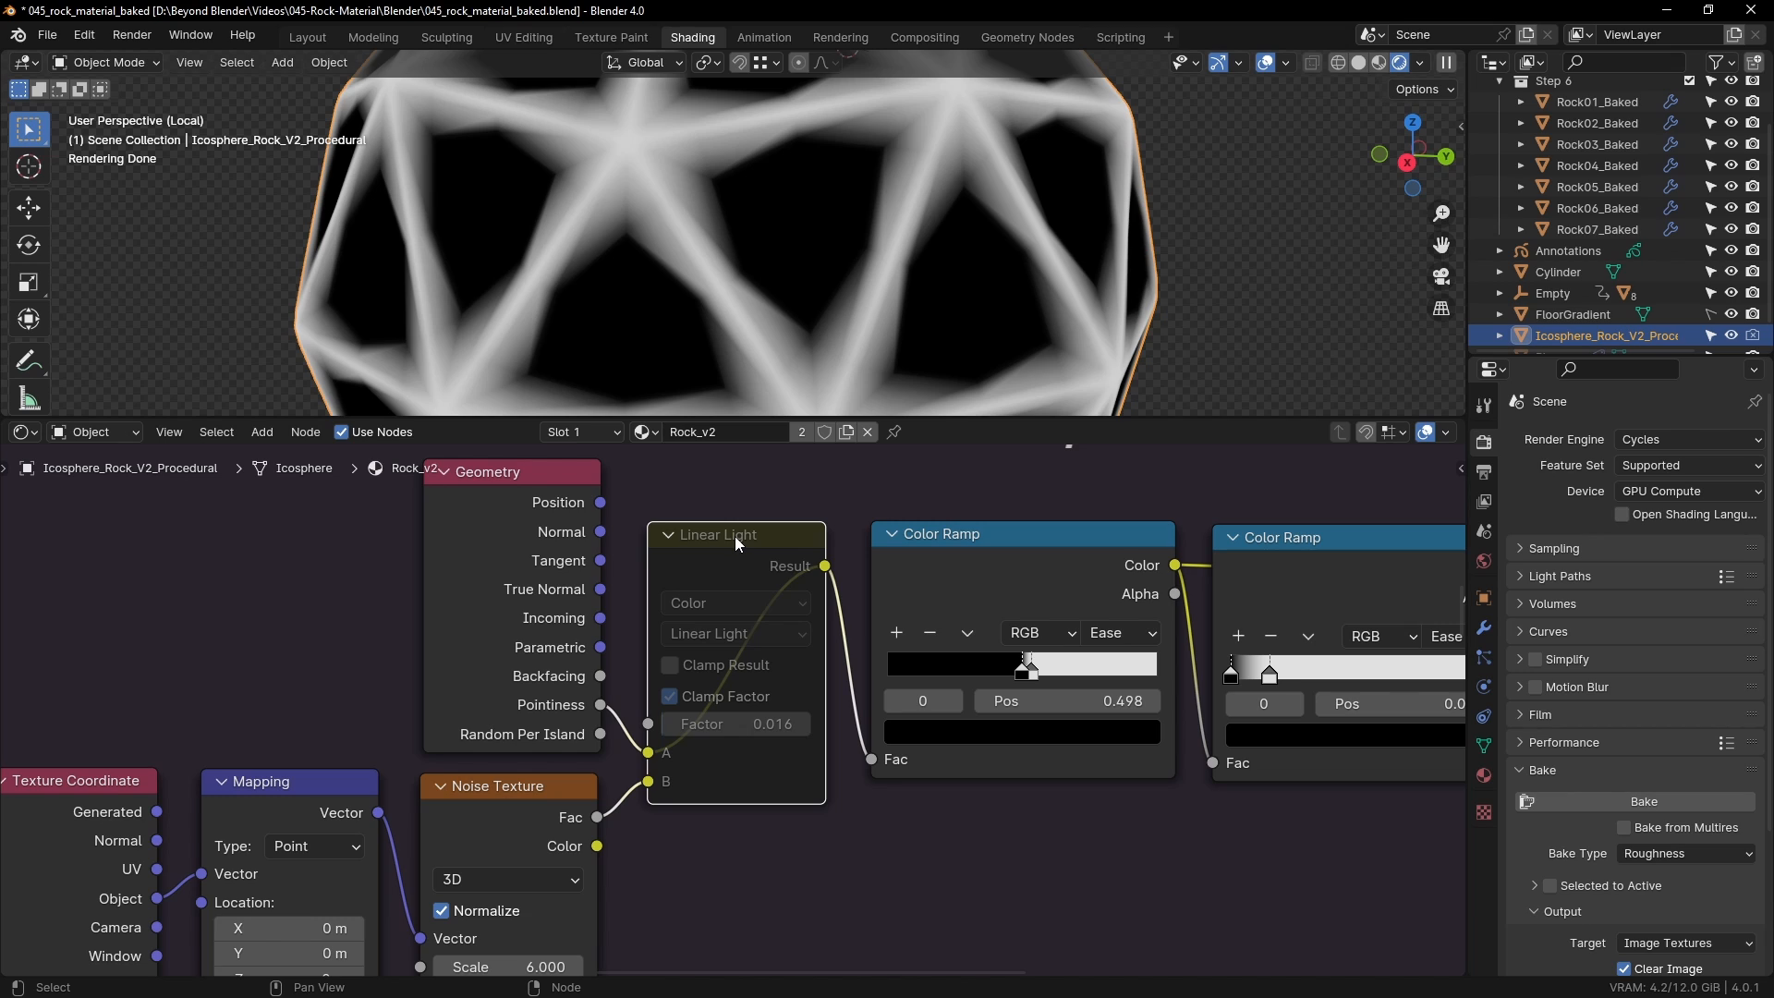
key("m")
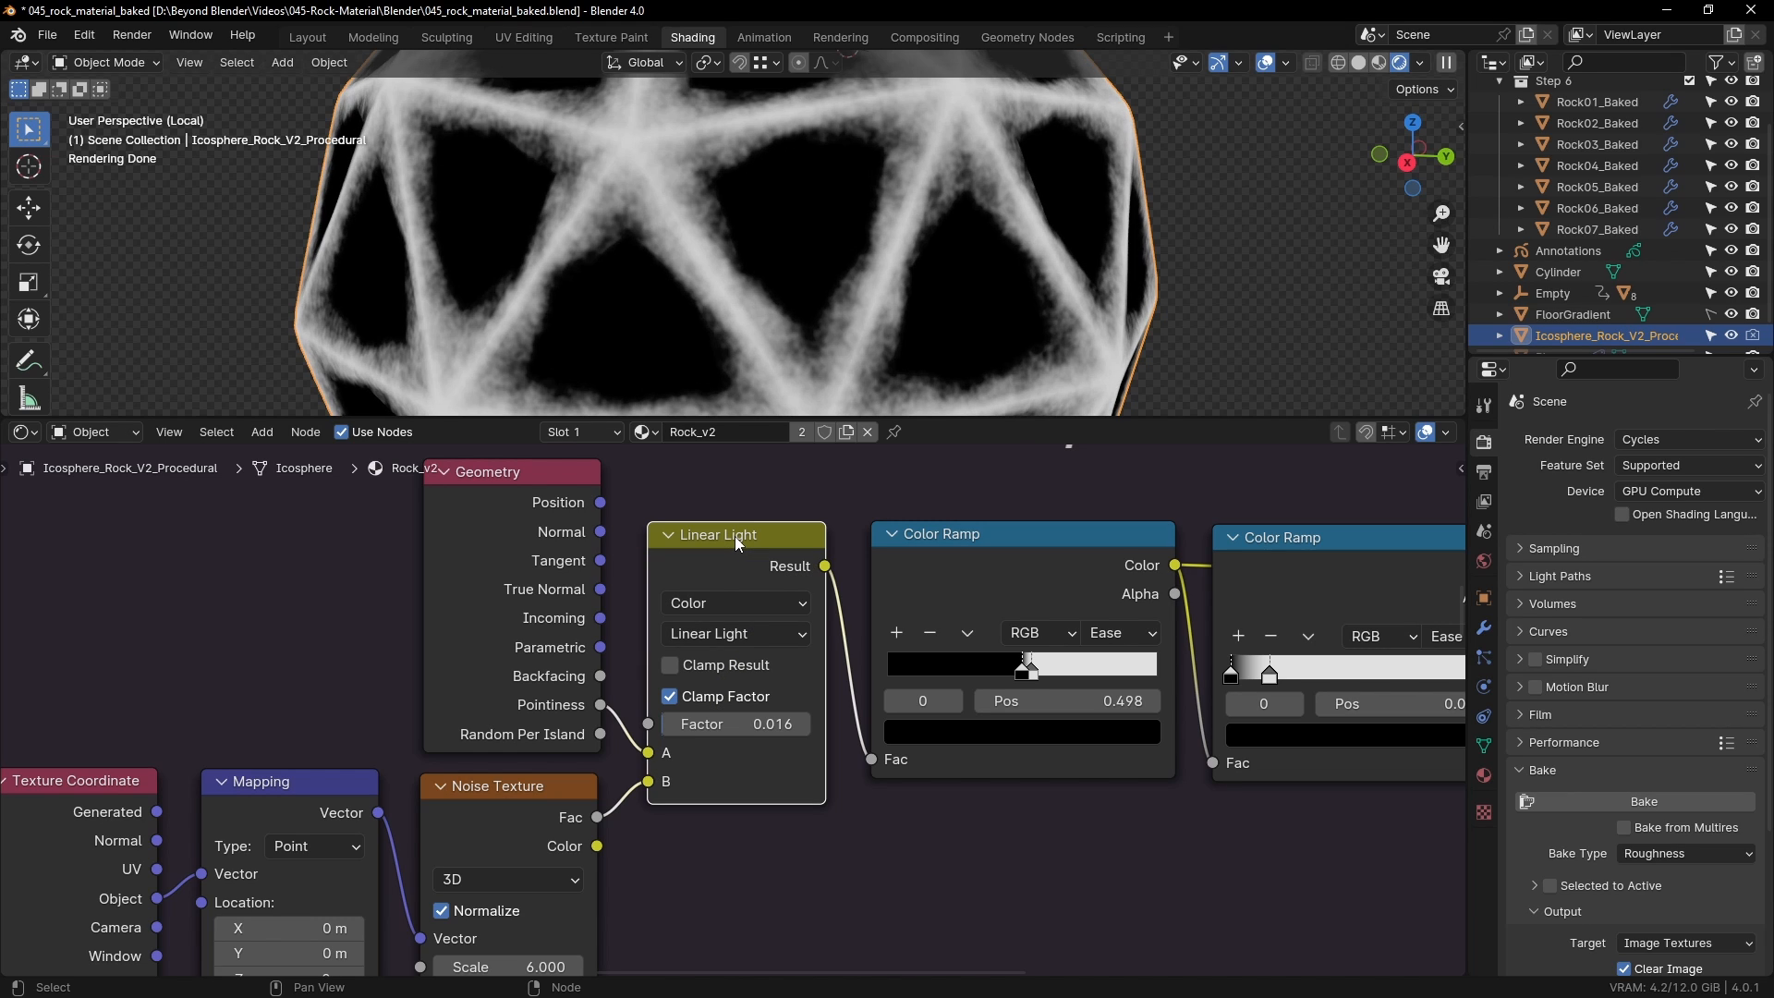
Step: Compare the edge mask with the Linear Light node muted and unmuted once more, nudging the Noise Texture node slightly
middle_click_drag(735, 634, 764, 629)
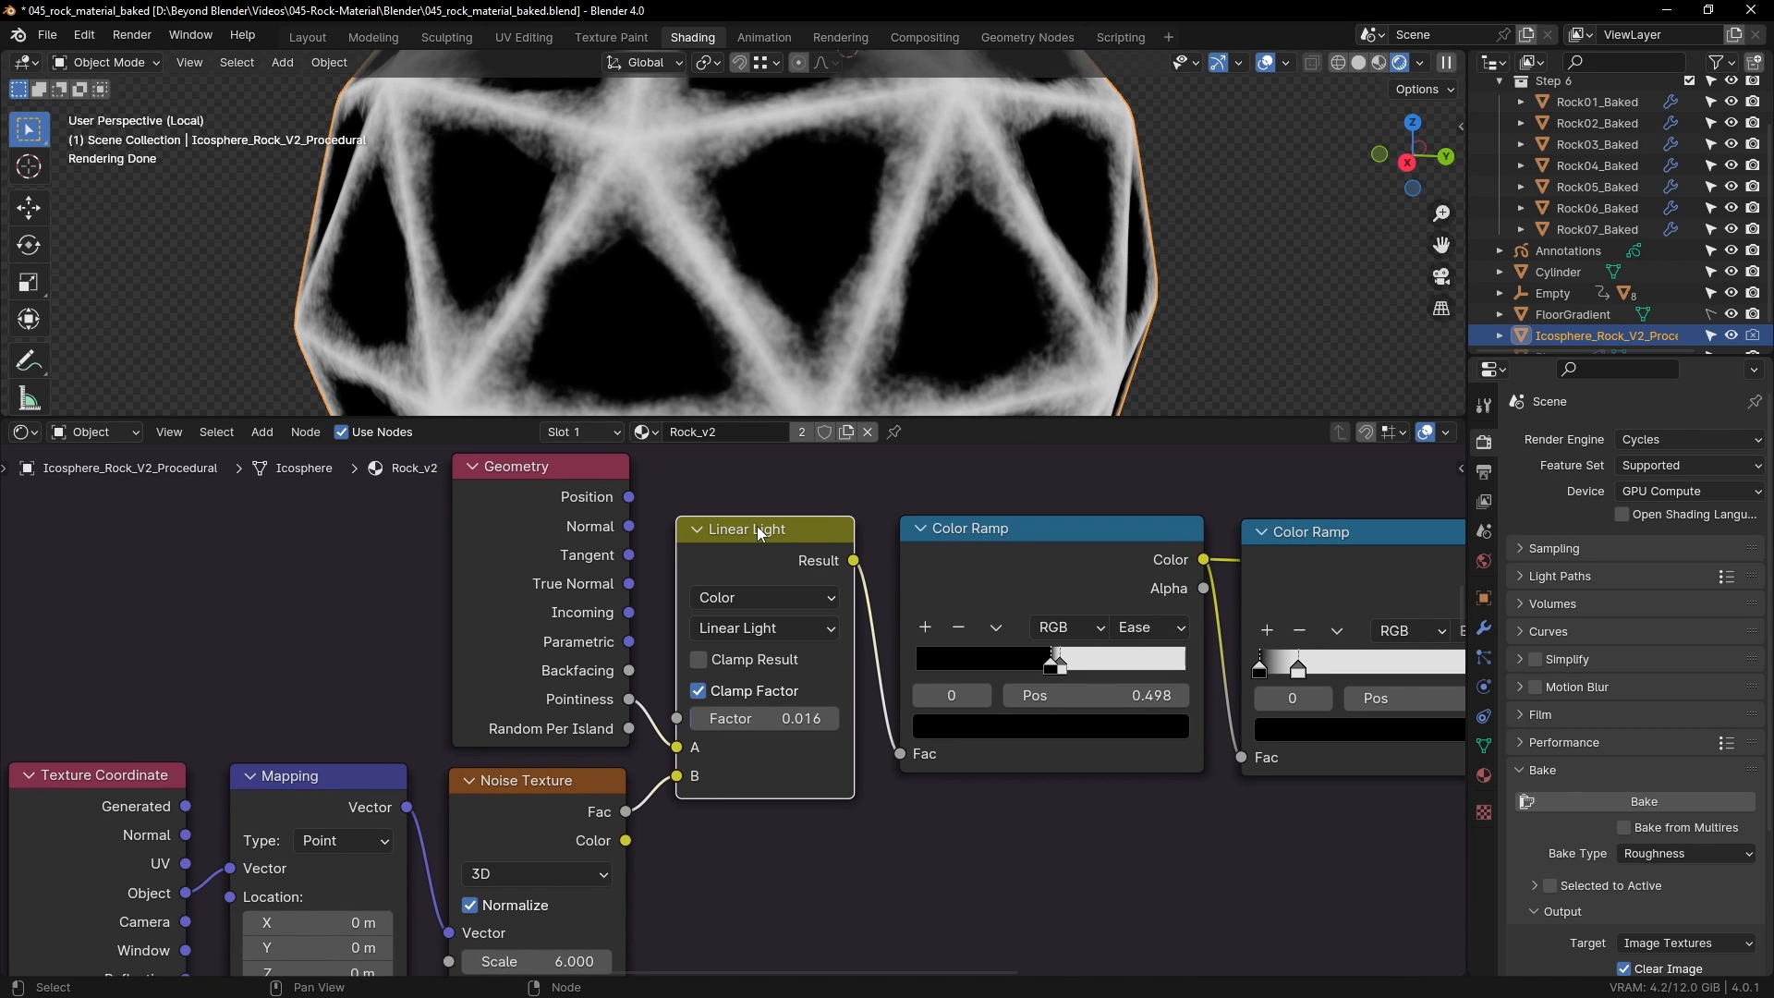
key("m")
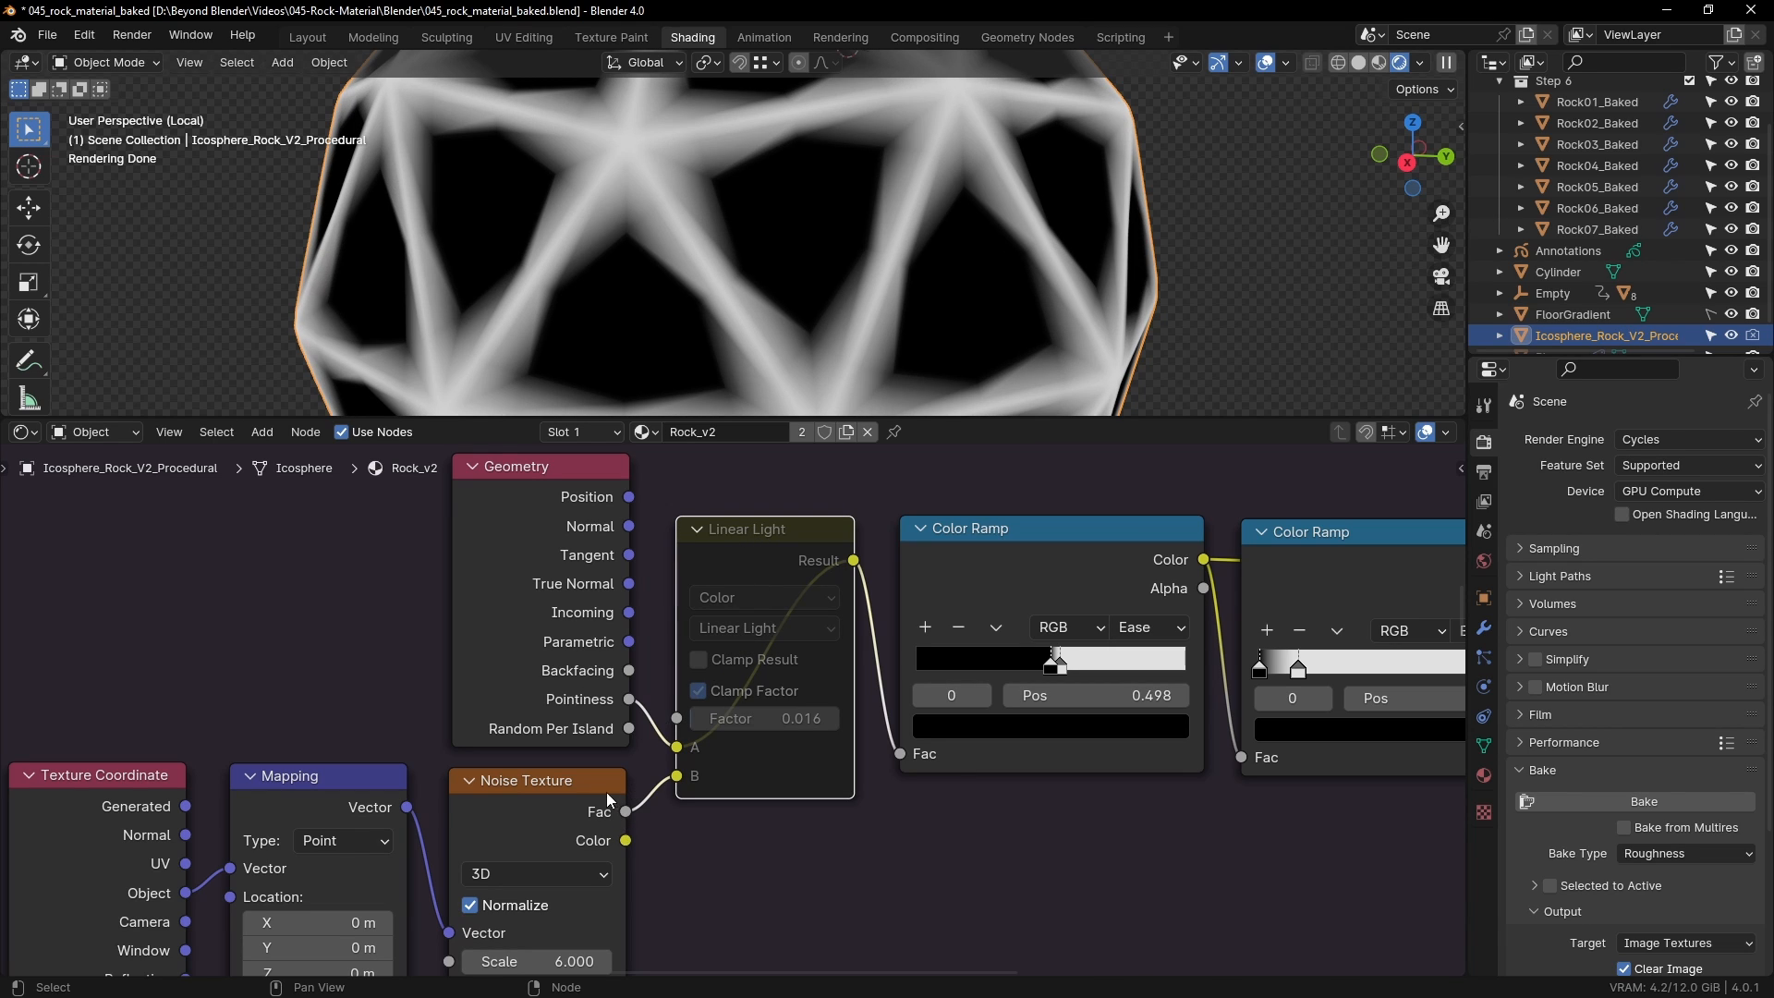
left_click_drag(541, 776, 546, 774)
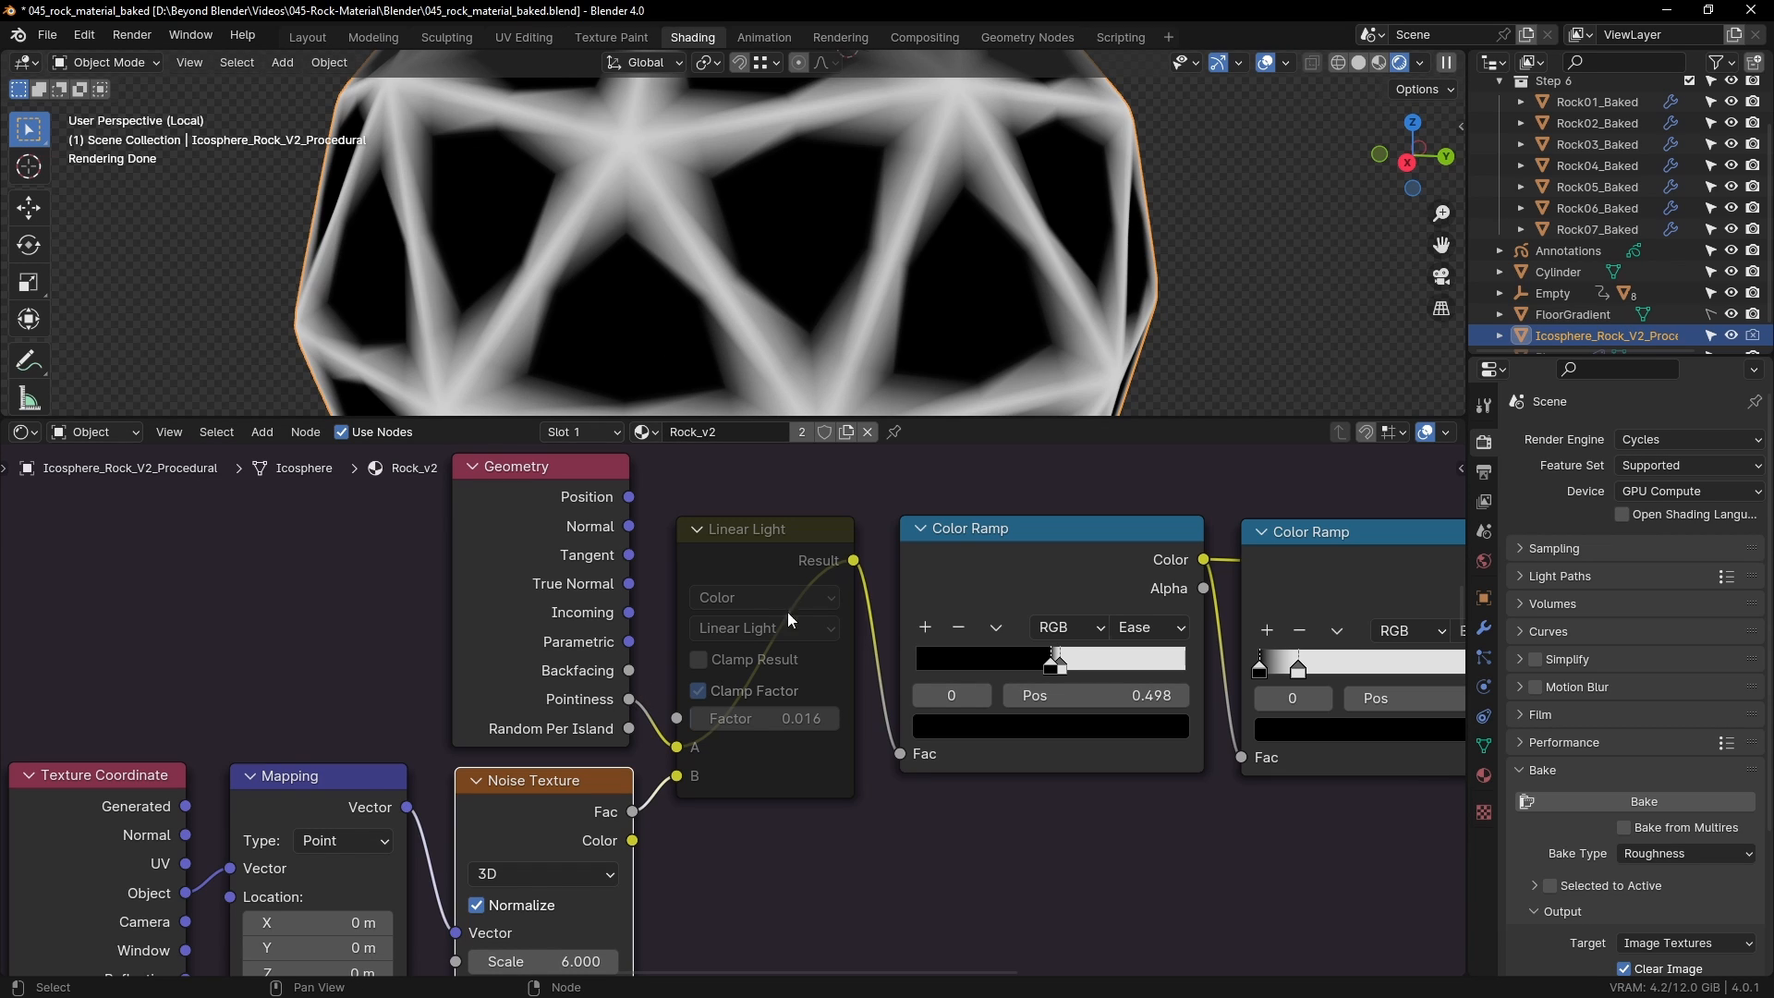
left_click(761, 531)
key("m")
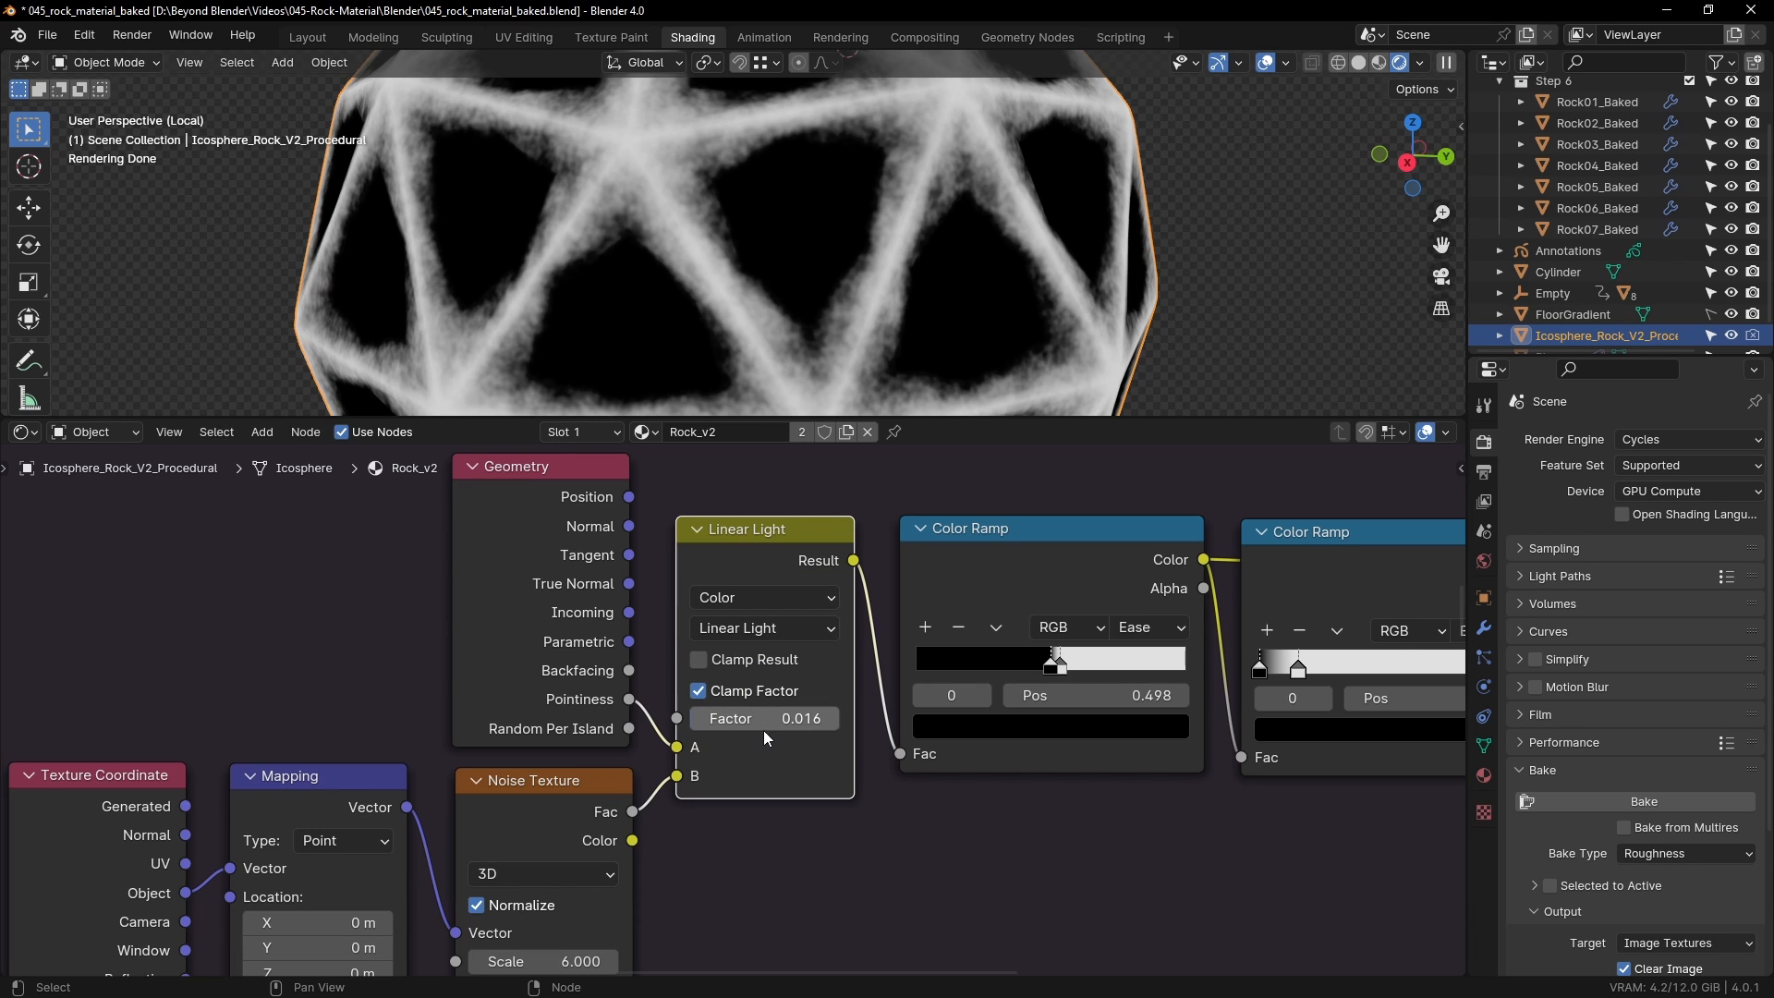
Step: Set the Linear Light node's Factor to 0.457 to strengthen the noise in the edge mask
scroll(764, 731, "up", 3)
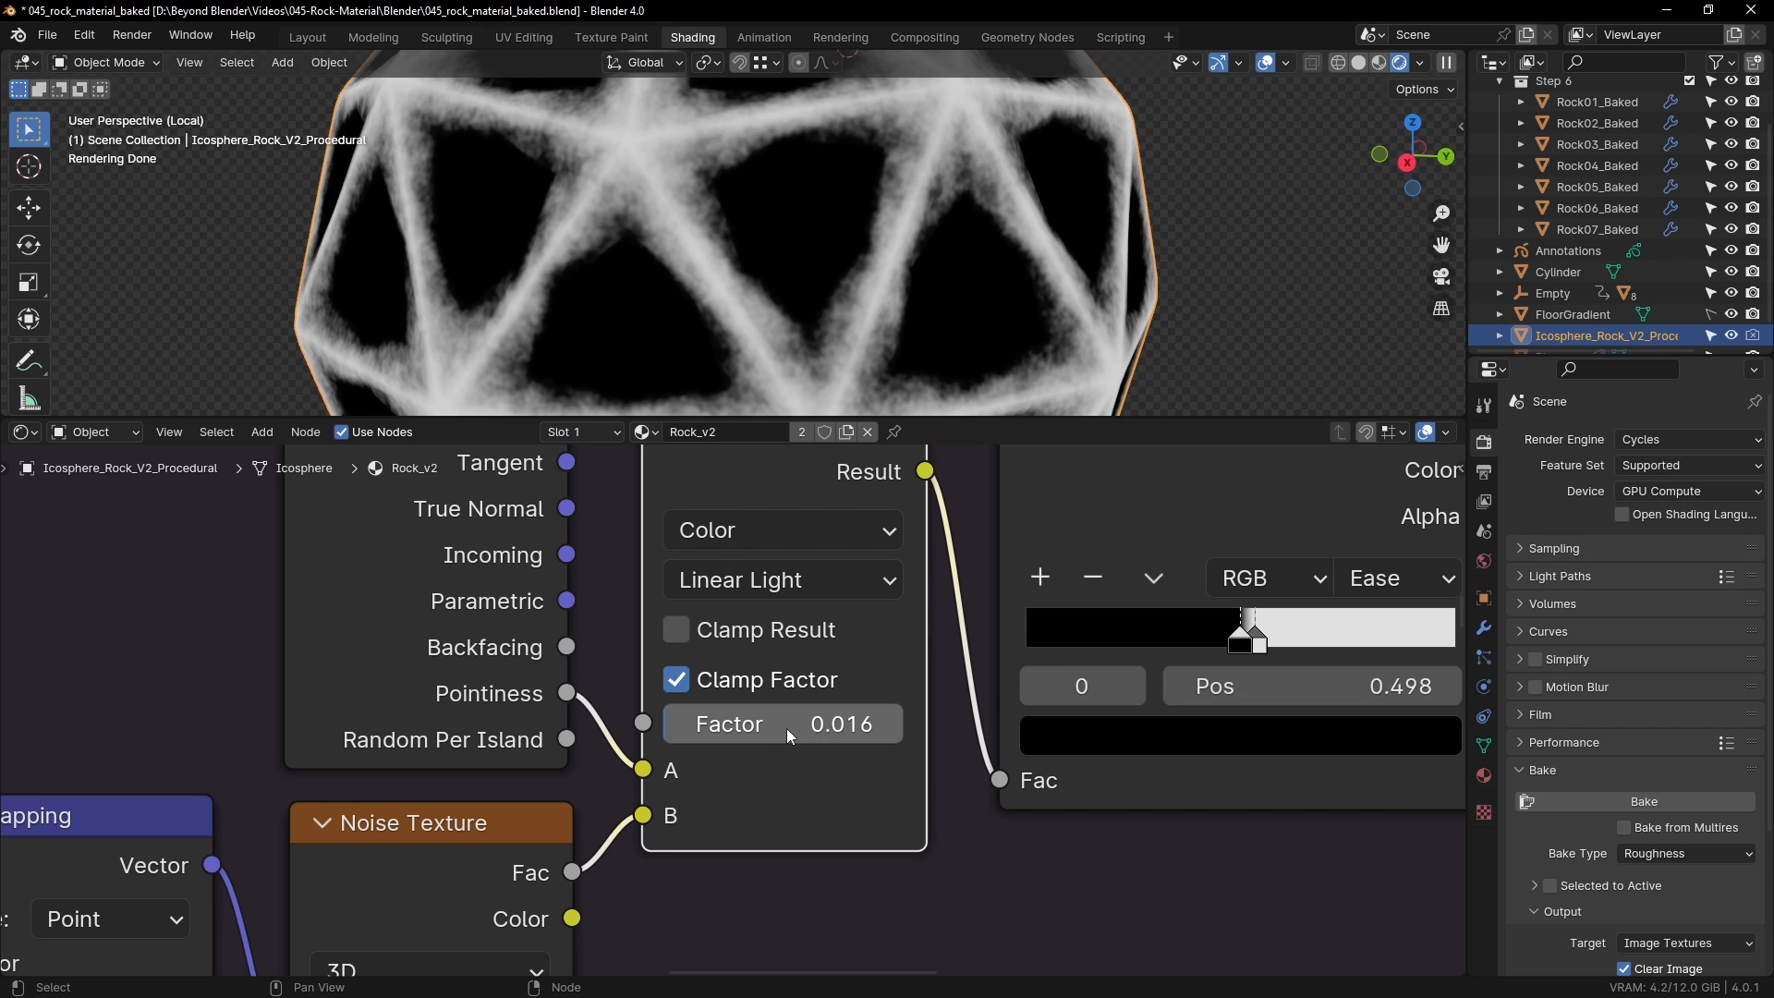
scroll(785, 728, "down", 1)
left_click_drag(719, 727, 800, 727)
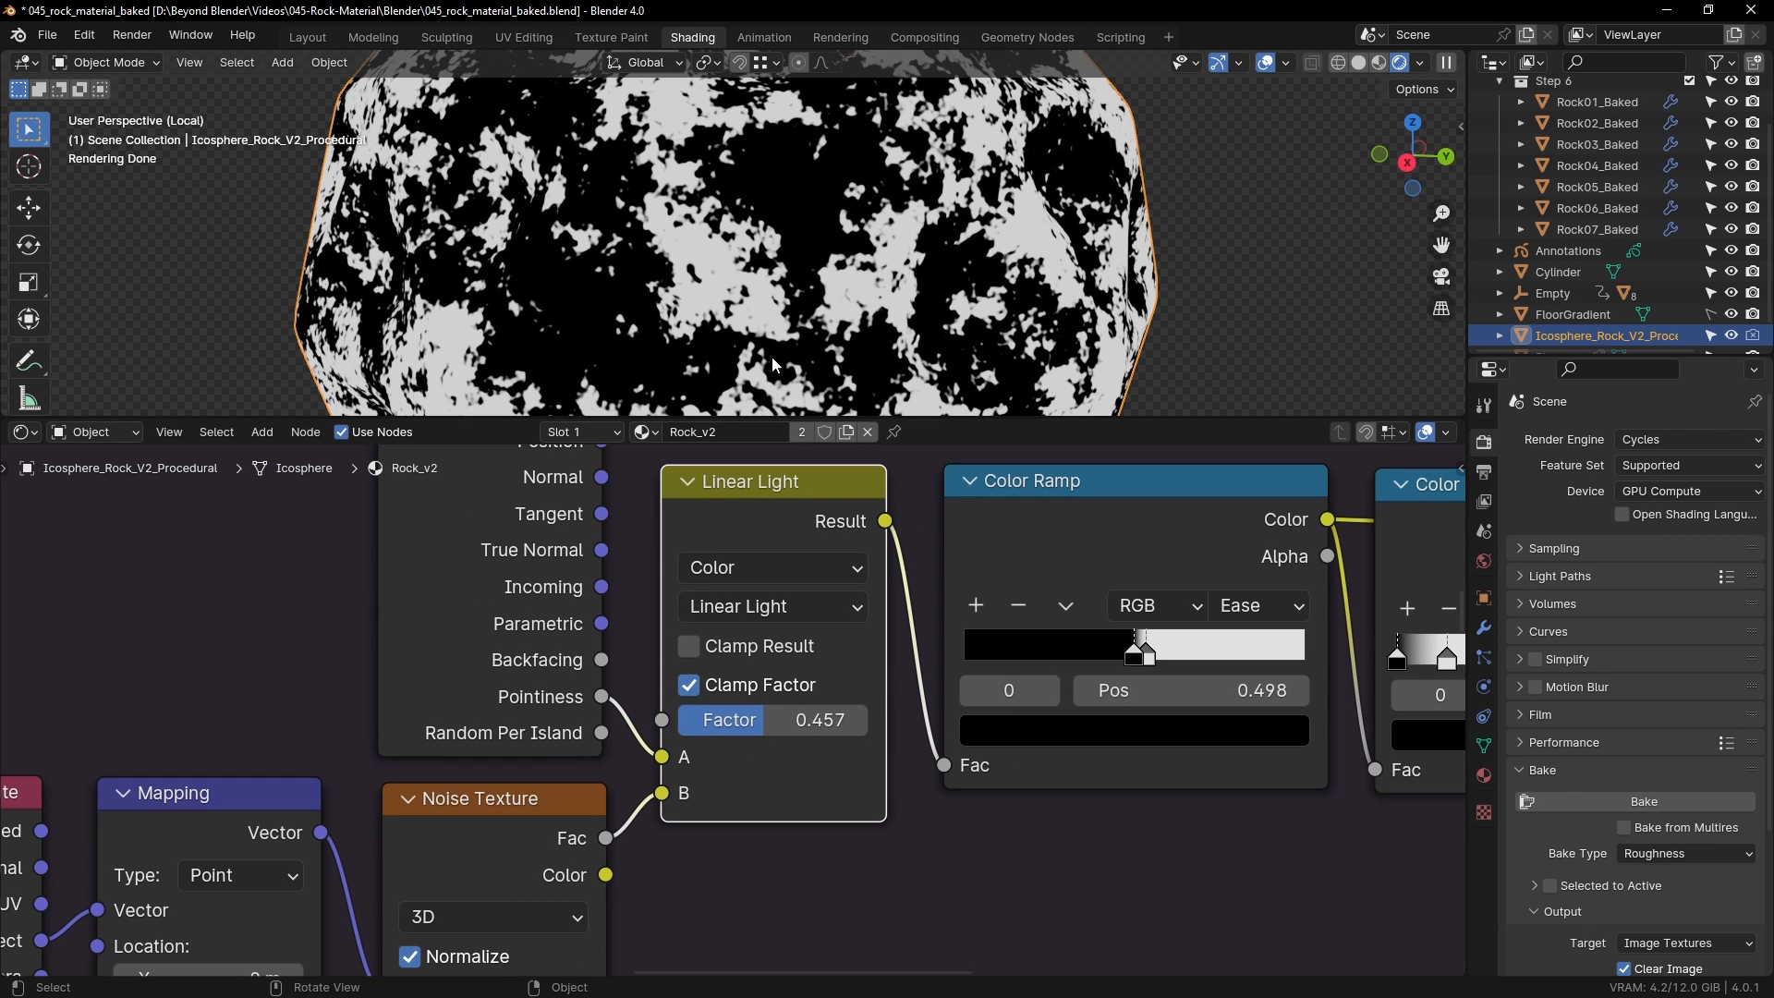
Step: Lower the Linear Light node's Factor to 0.178 and further to 0.031 to test weaker noise in the edge mask
scroll(810, 289, "down", 3)
middle_click_drag(810, 288, 797, 285)
scroll(794, 284, "up", 5)
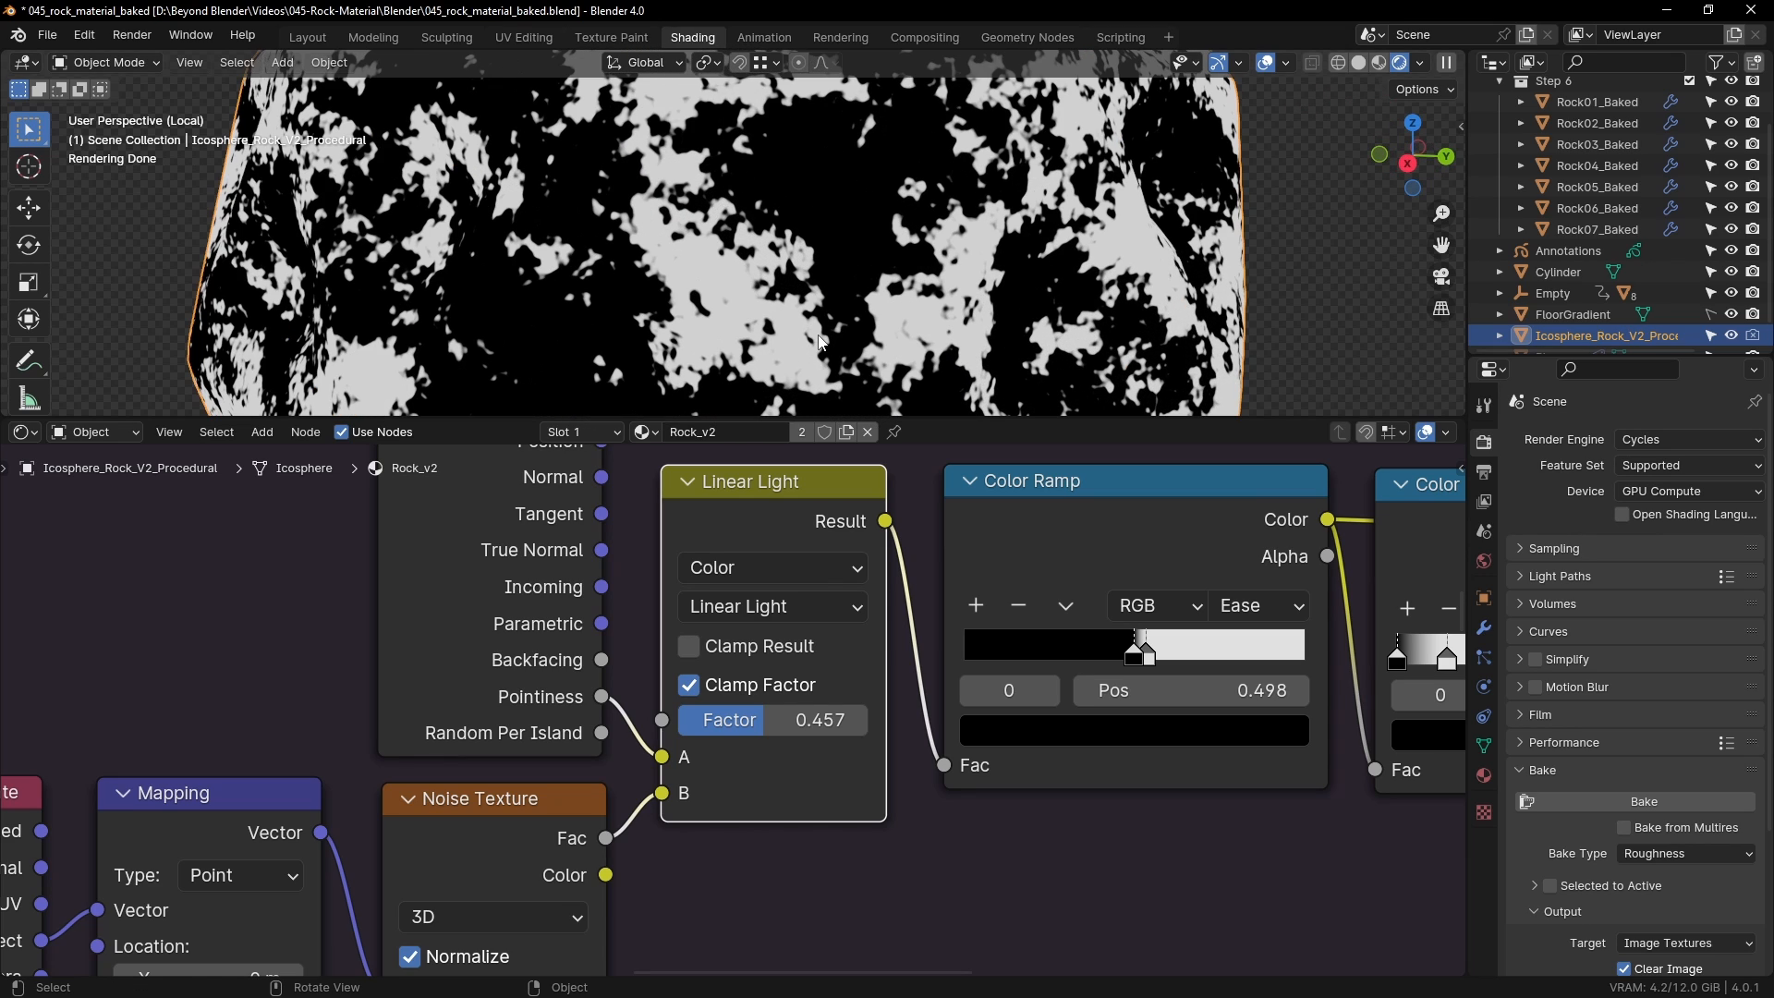
left_click_drag(800, 719, 743, 719)
middle_click_drag(678, 816, 695, 679)
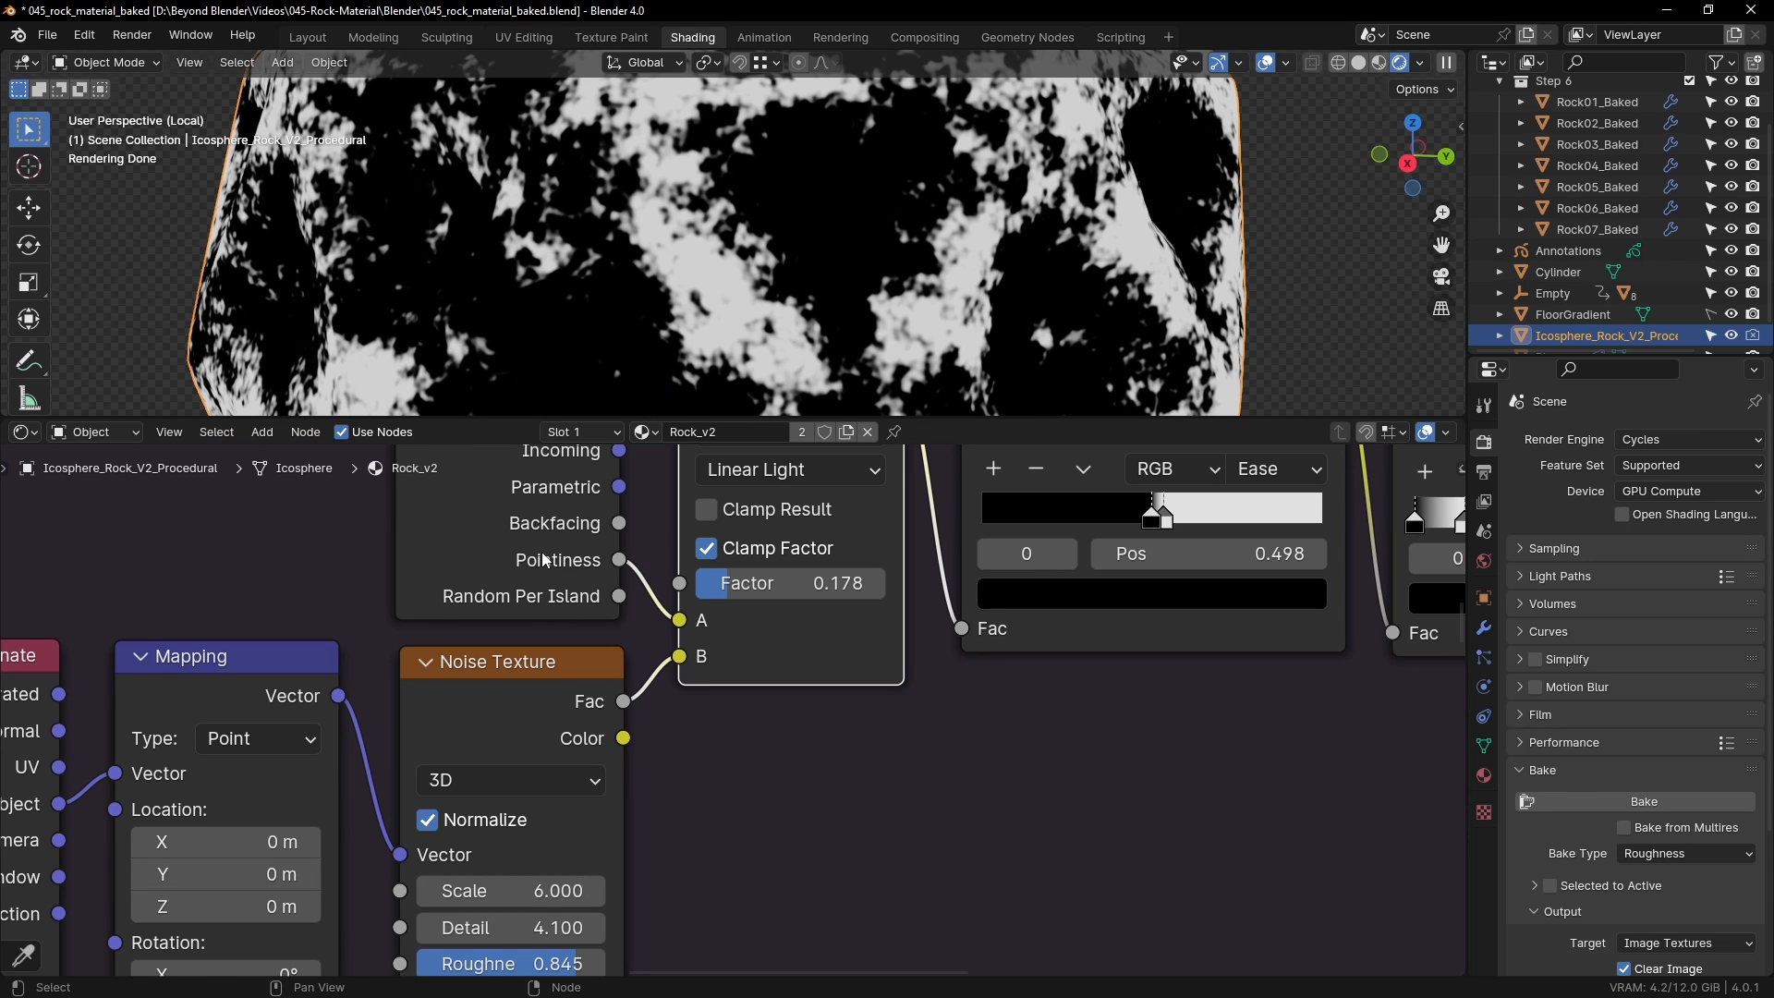
middle_click_drag(800, 623, 813, 751)
left_click_drag(815, 730, 784, 730)
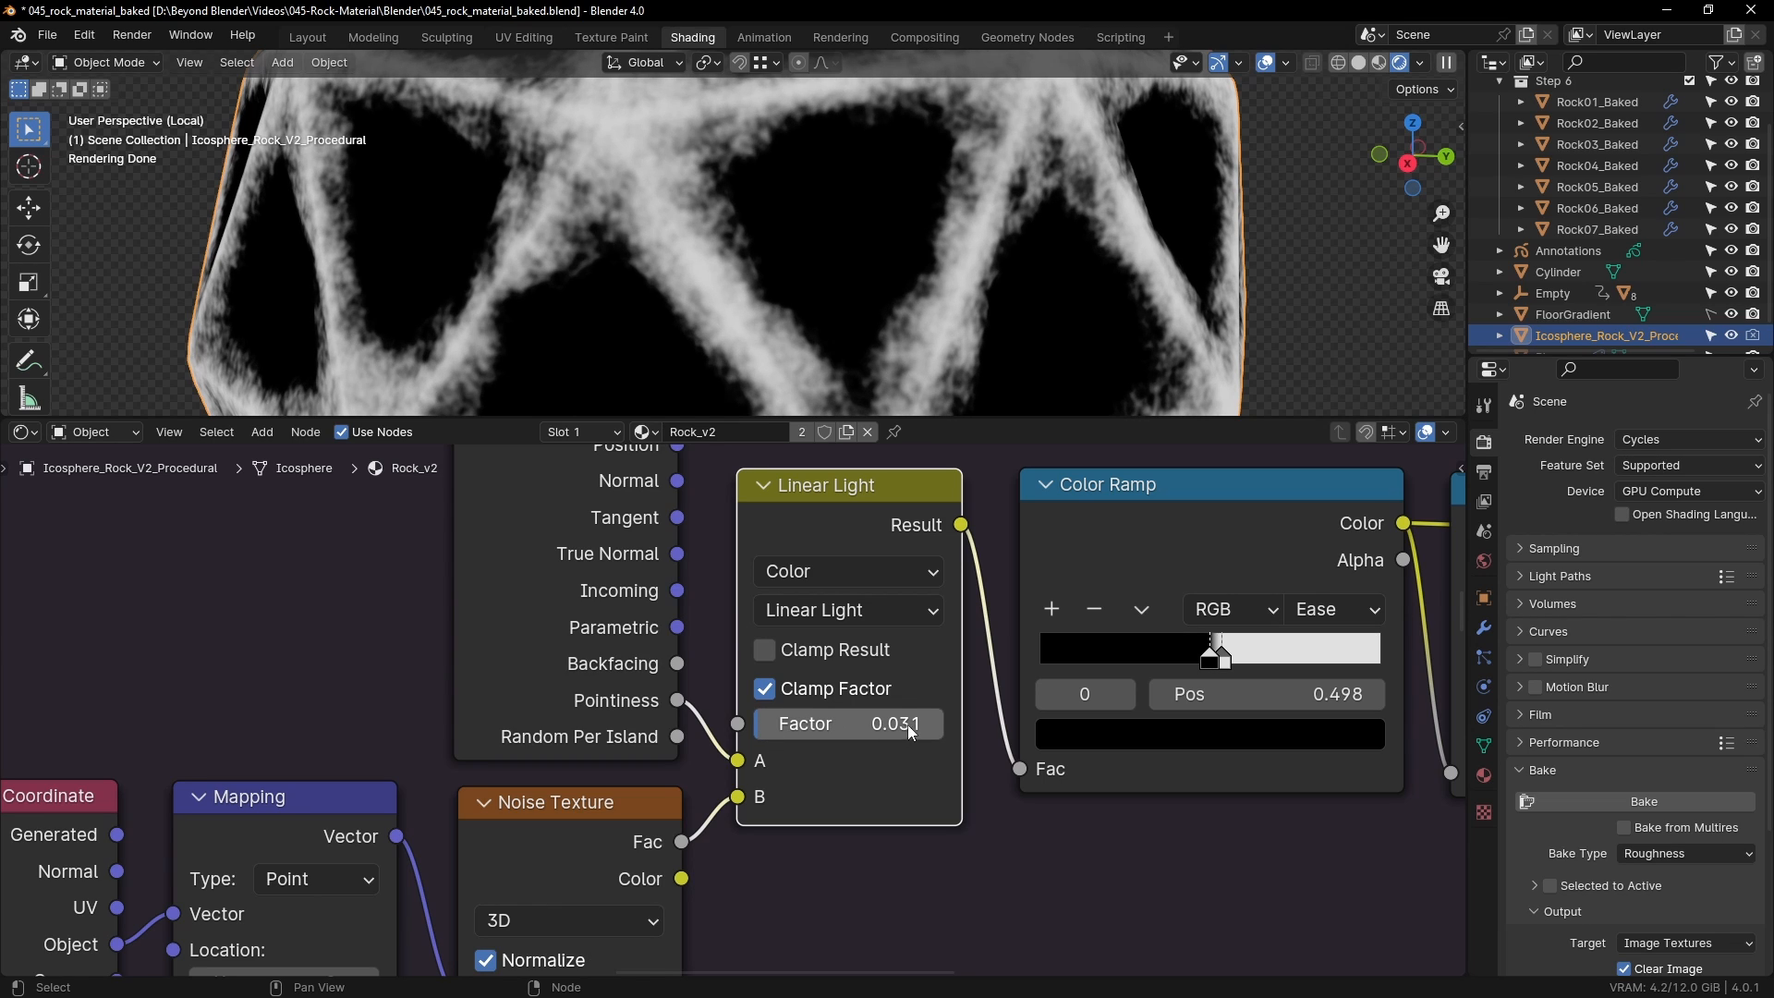
Step: Set the Linear Light node's Factor to exactly 0.016
left_click(866, 736)
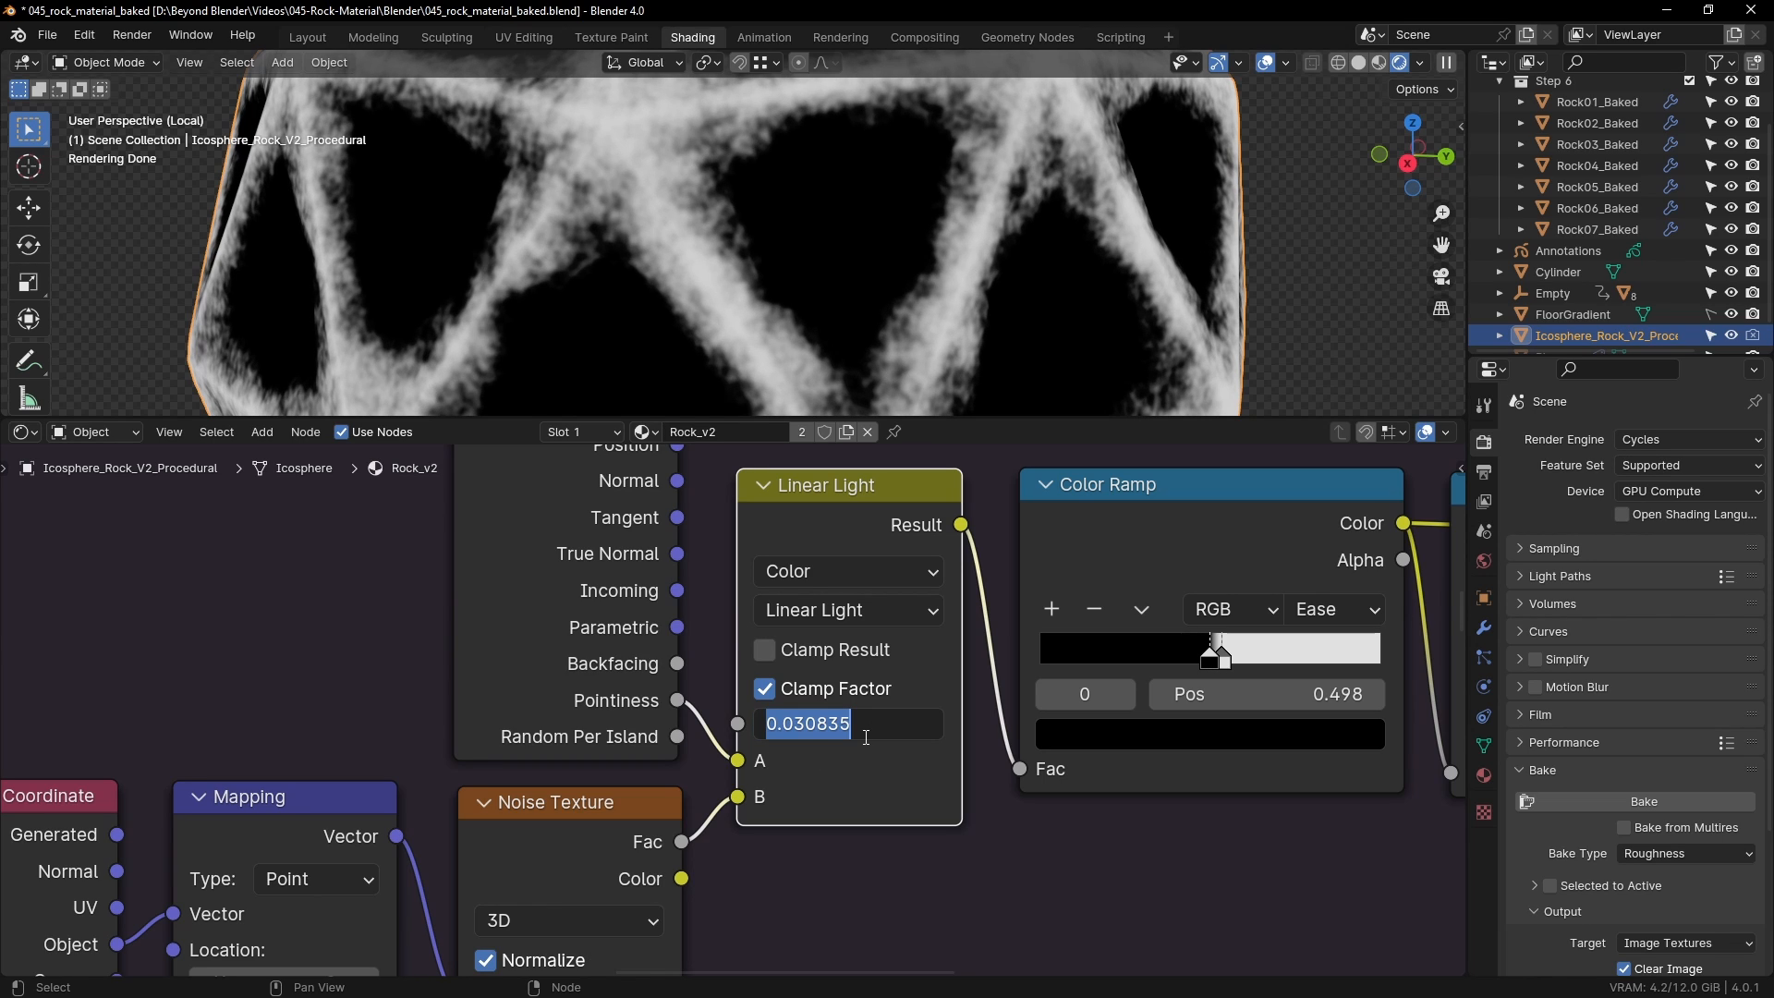
type(".01")
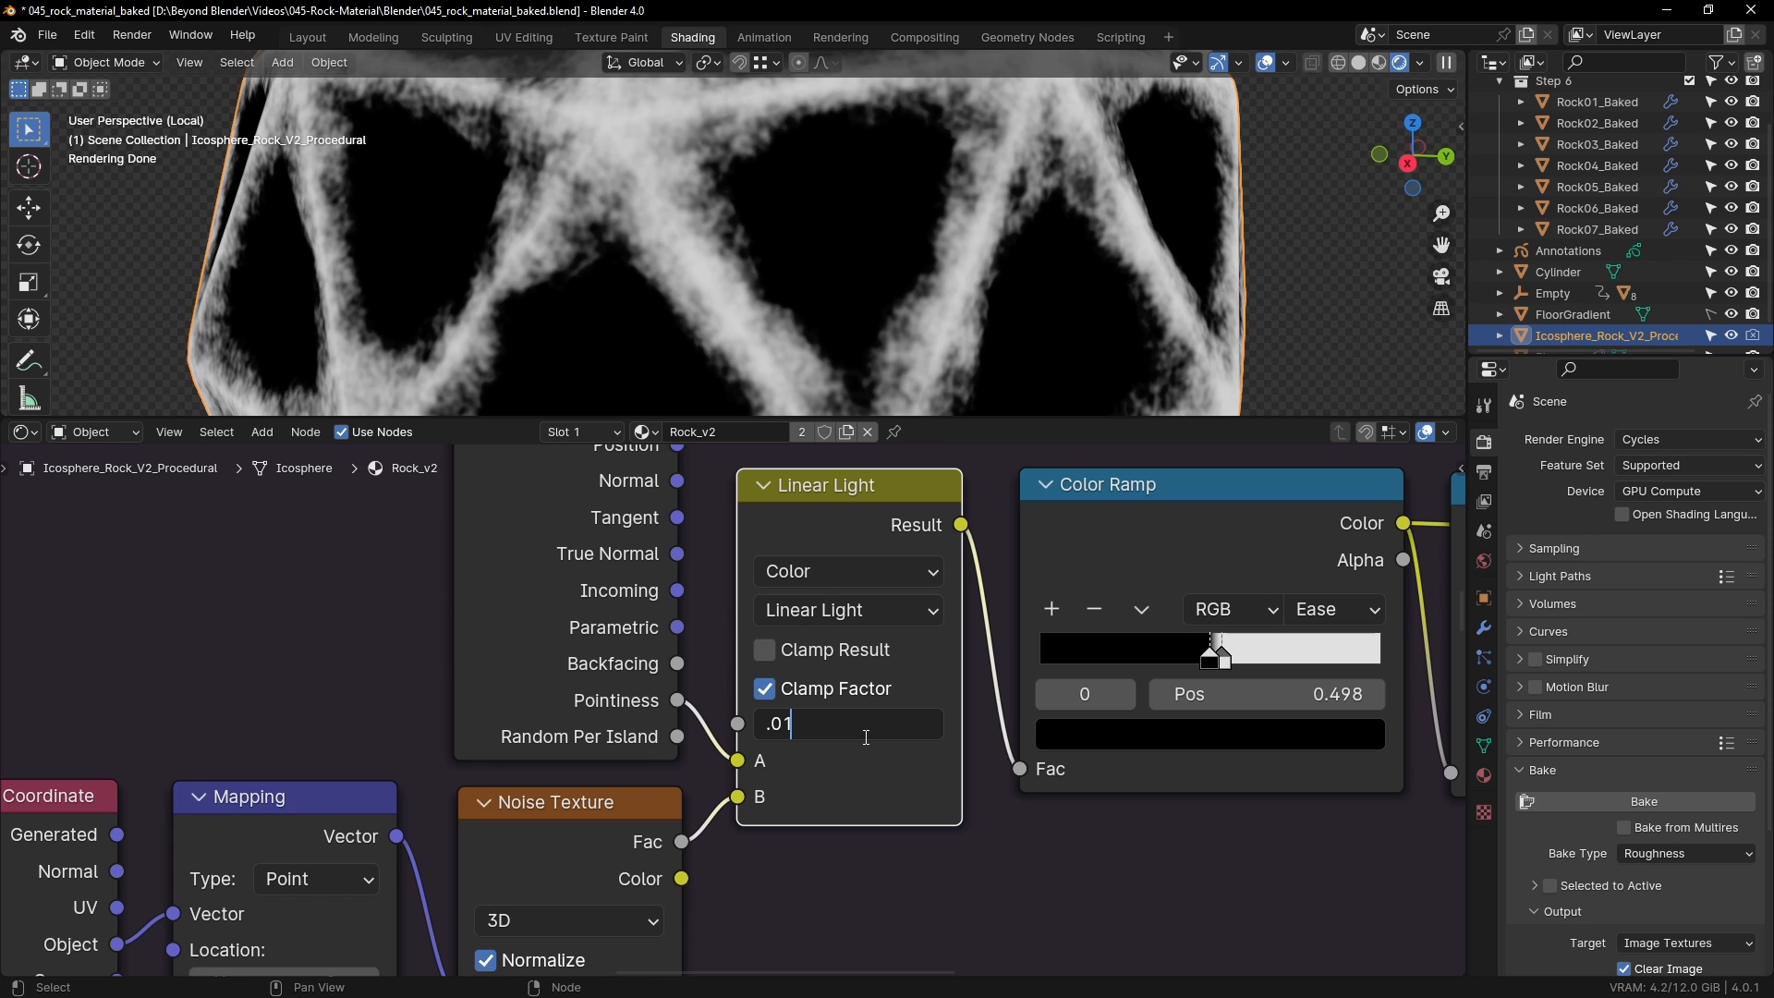
type("6")
key("Return")
scroll(911, 737, "down", 1)
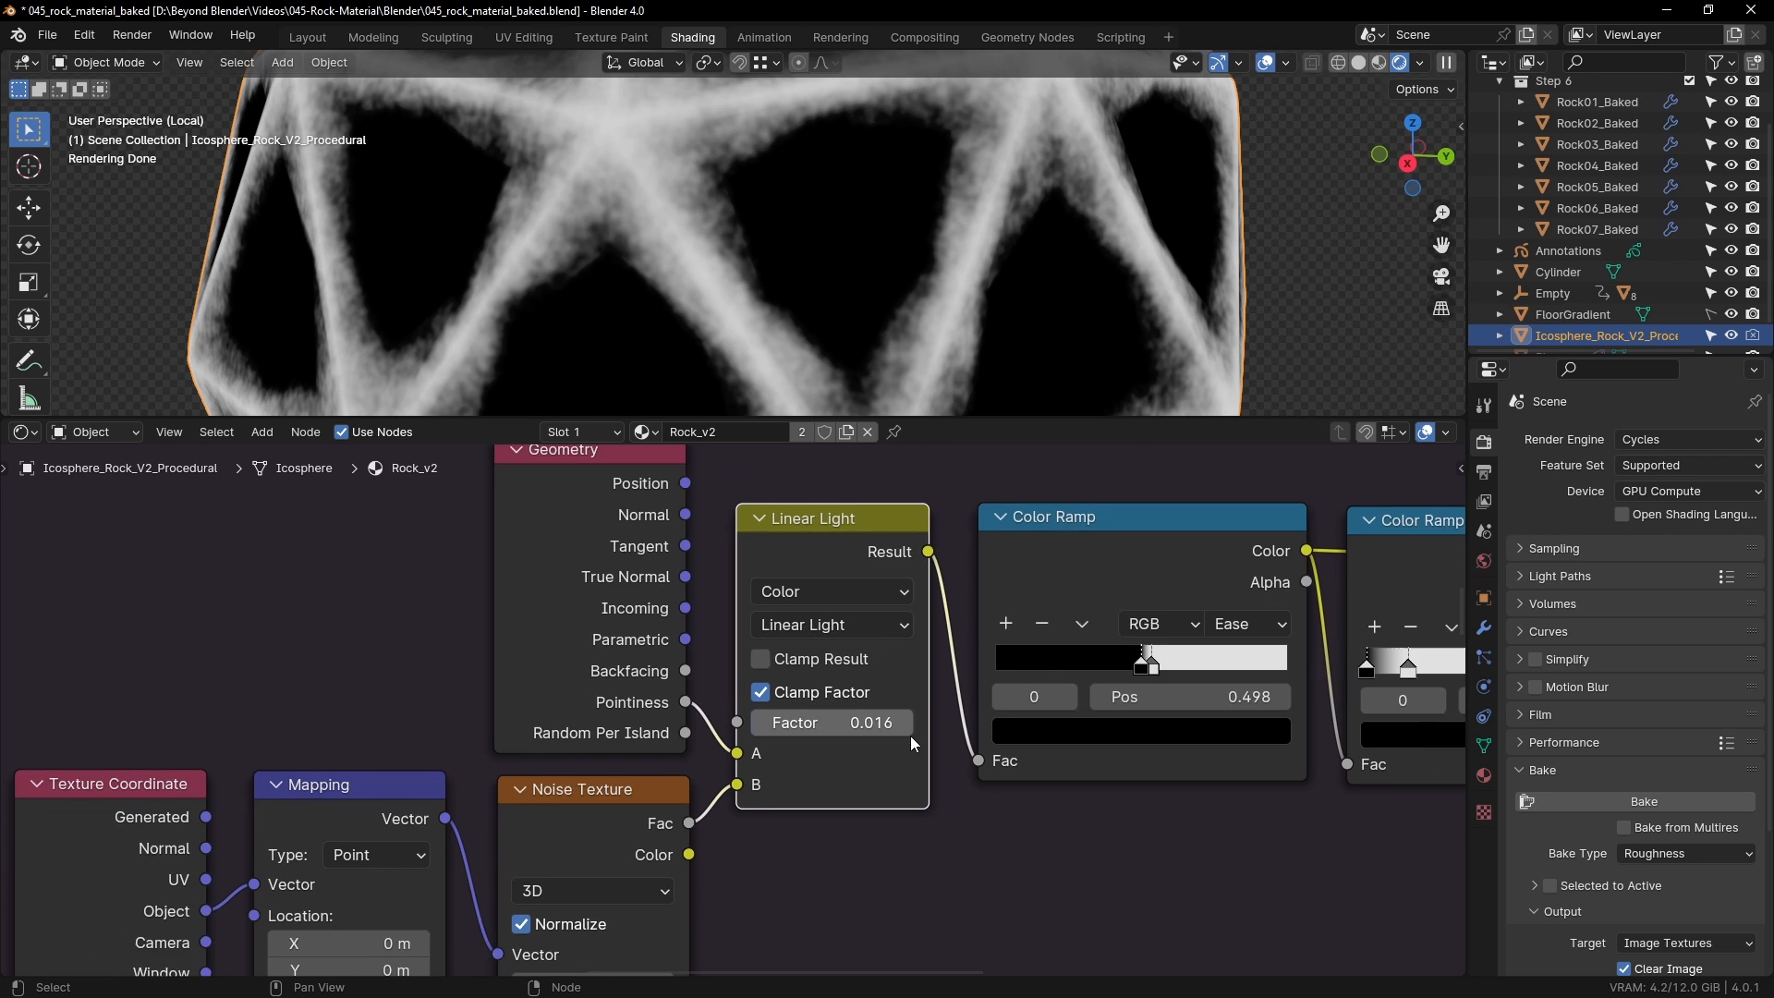
Step: Select the first Color Ramp of the edge-wear chain and preview the second Color Ramp's output on the rock
scroll(915, 737, "down", 1)
middle_click_drag(1096, 782, 754, 839)
left_click_drag(755, 596, 746, 587)
middle_click_drag(973, 668, 753, 665)
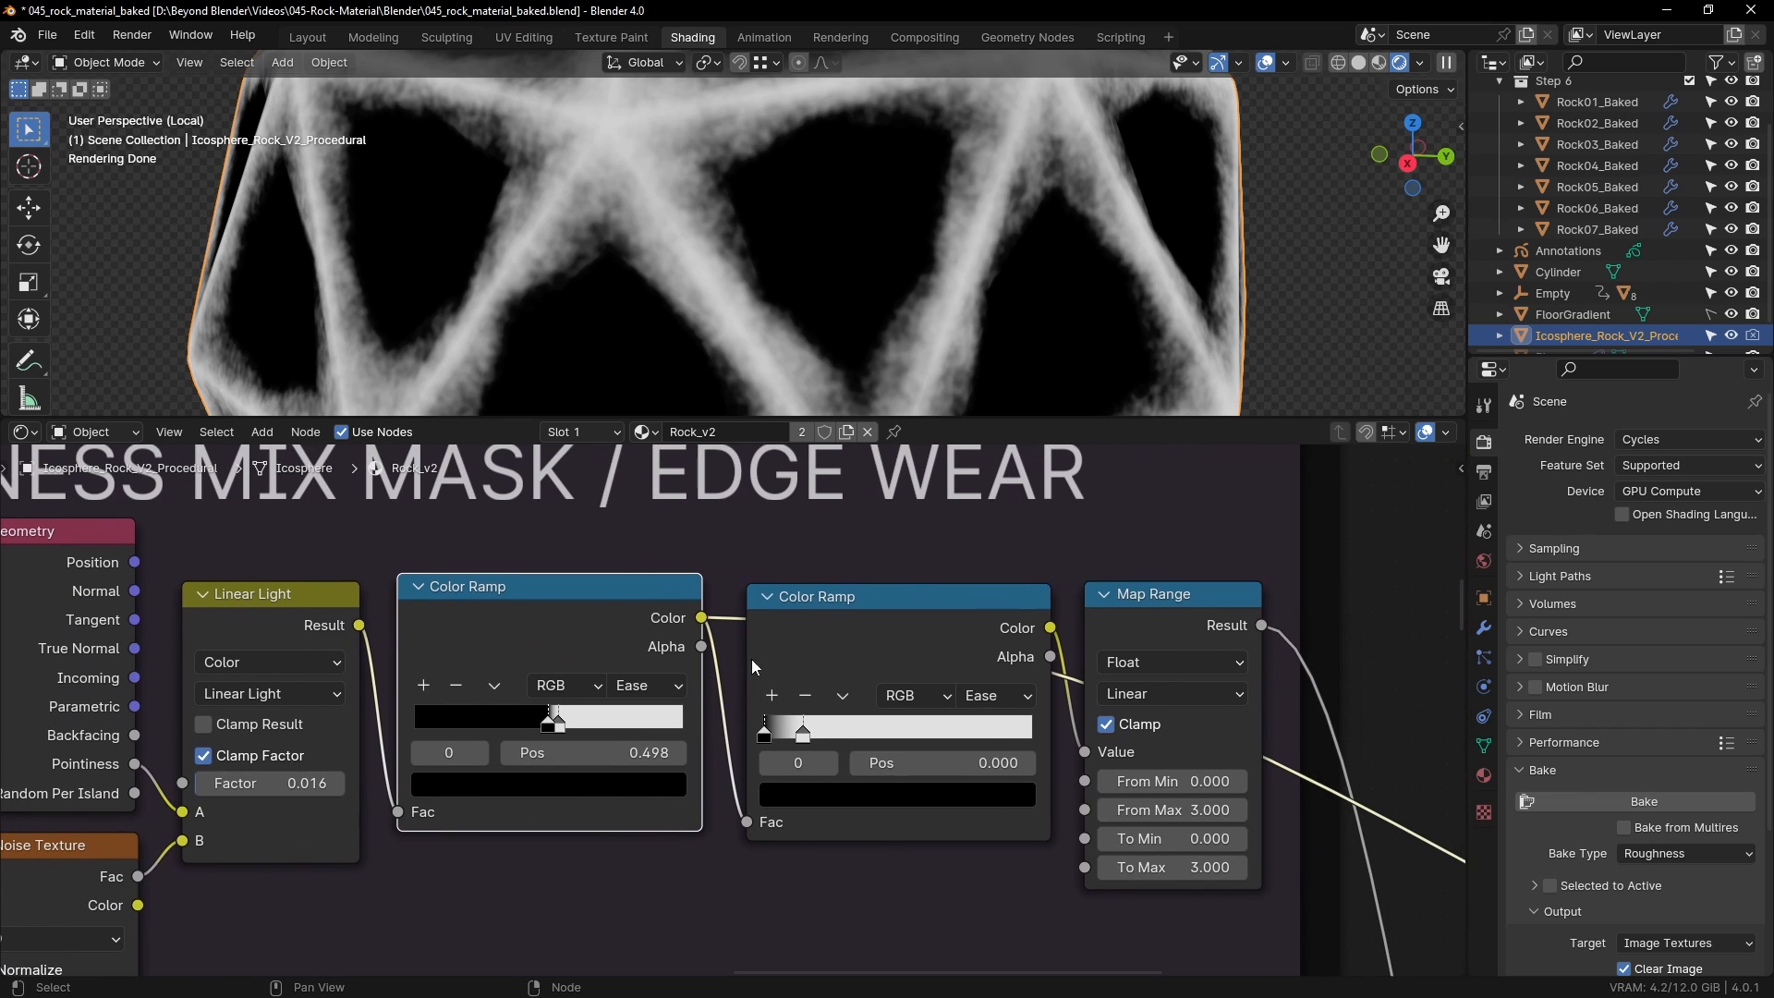
left_click(880, 593, "ctrl+shift")
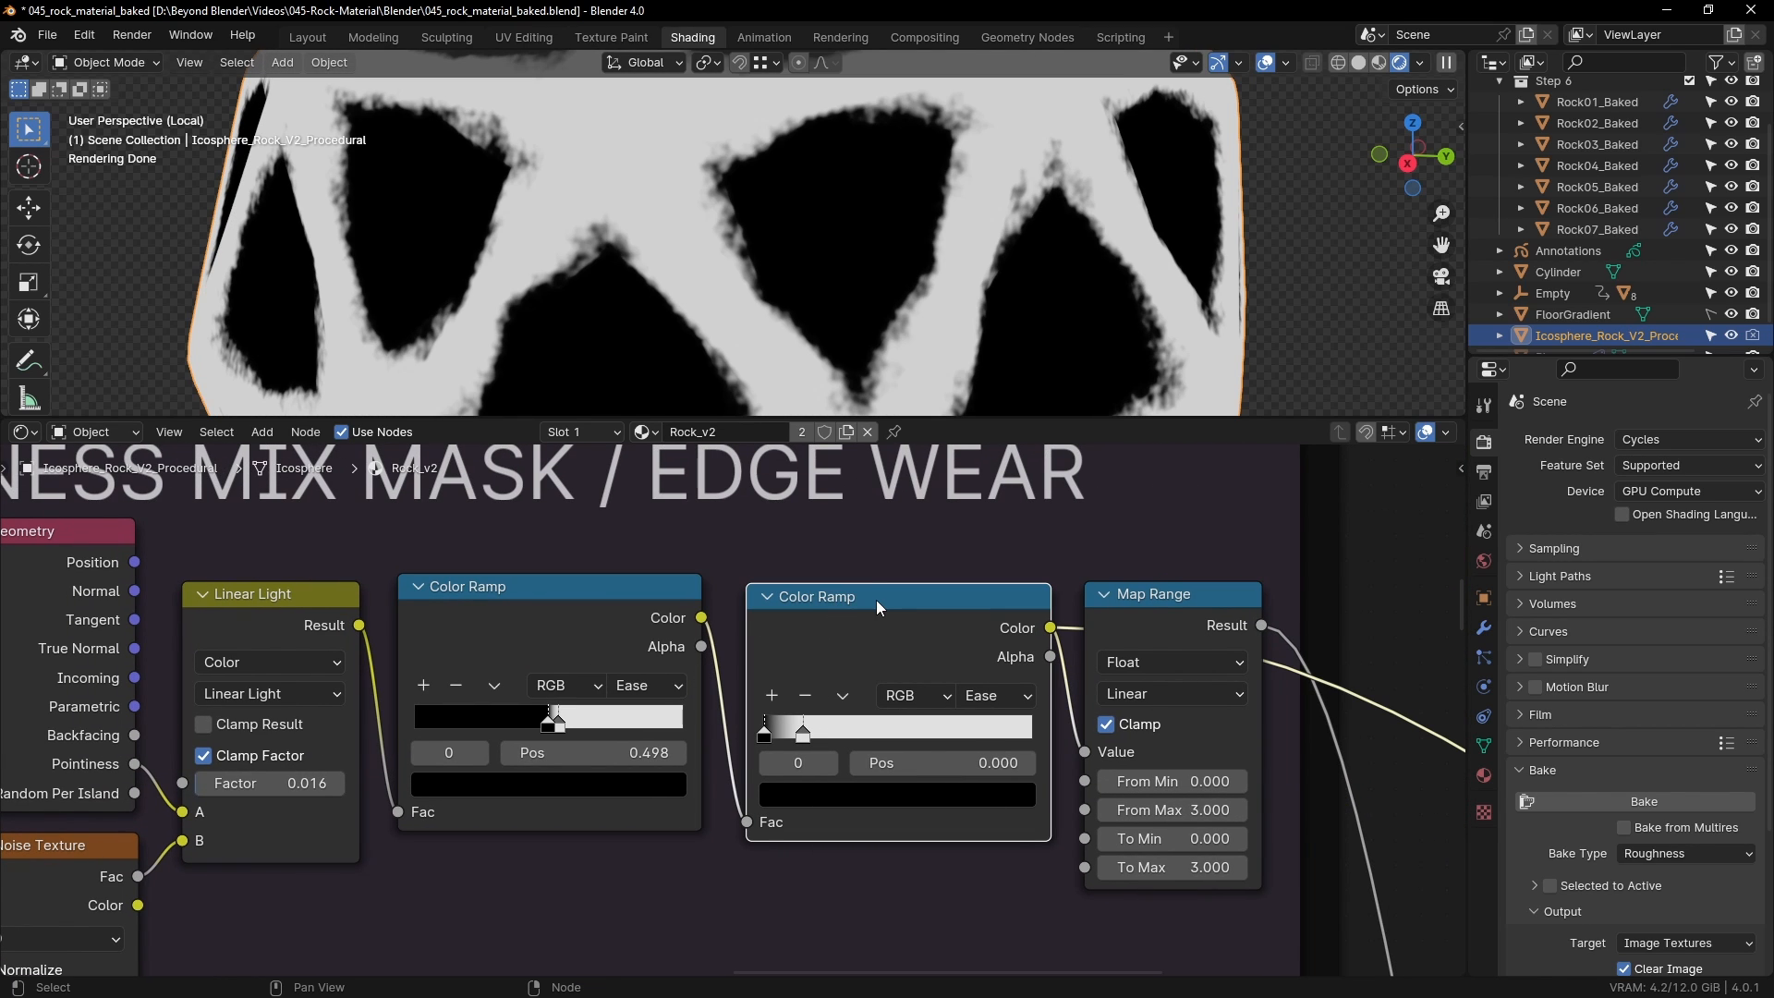
scroll(817, 636, "down", 2)
middle_click_drag(680, 669, 801, 654)
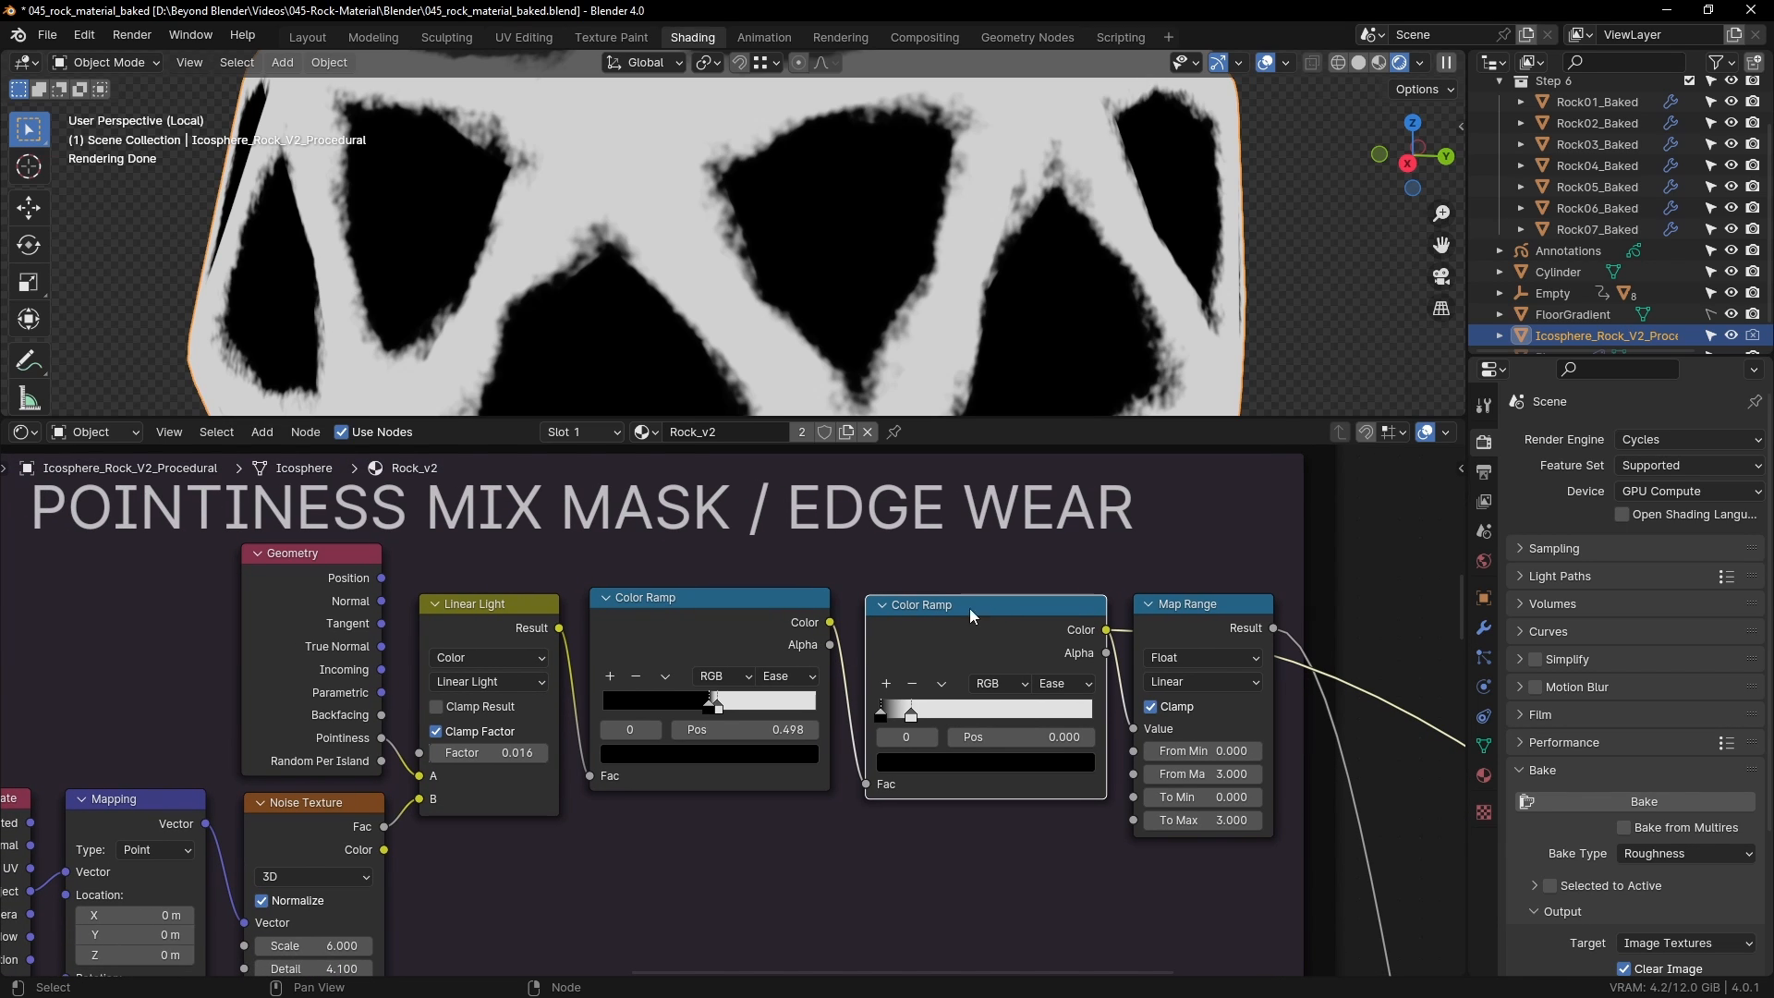
Step: Select the Geometry, Linear Light and both Color Ramp nodes and examine the edge-wear chain from Texture Coordinate to Map Range
left_click_drag(170, 579, 1301, 629)
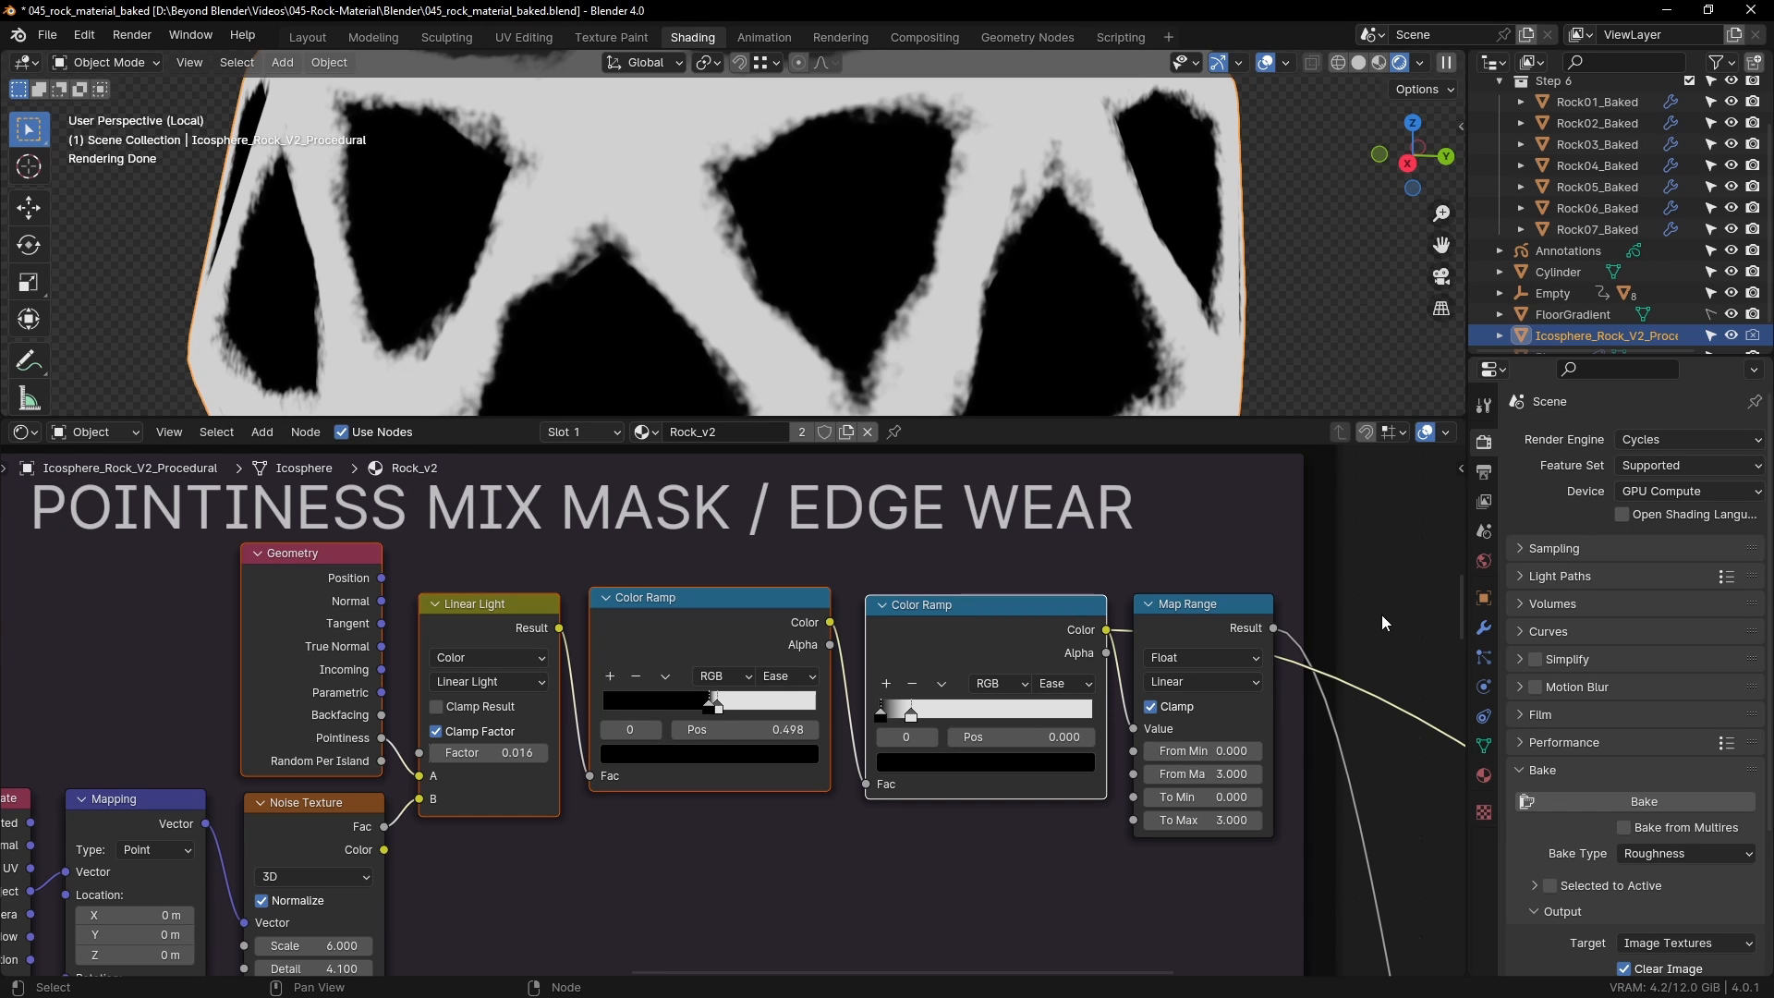
middle_click_drag(404, 790, 833, 649)
scroll(752, 704, "up", 4)
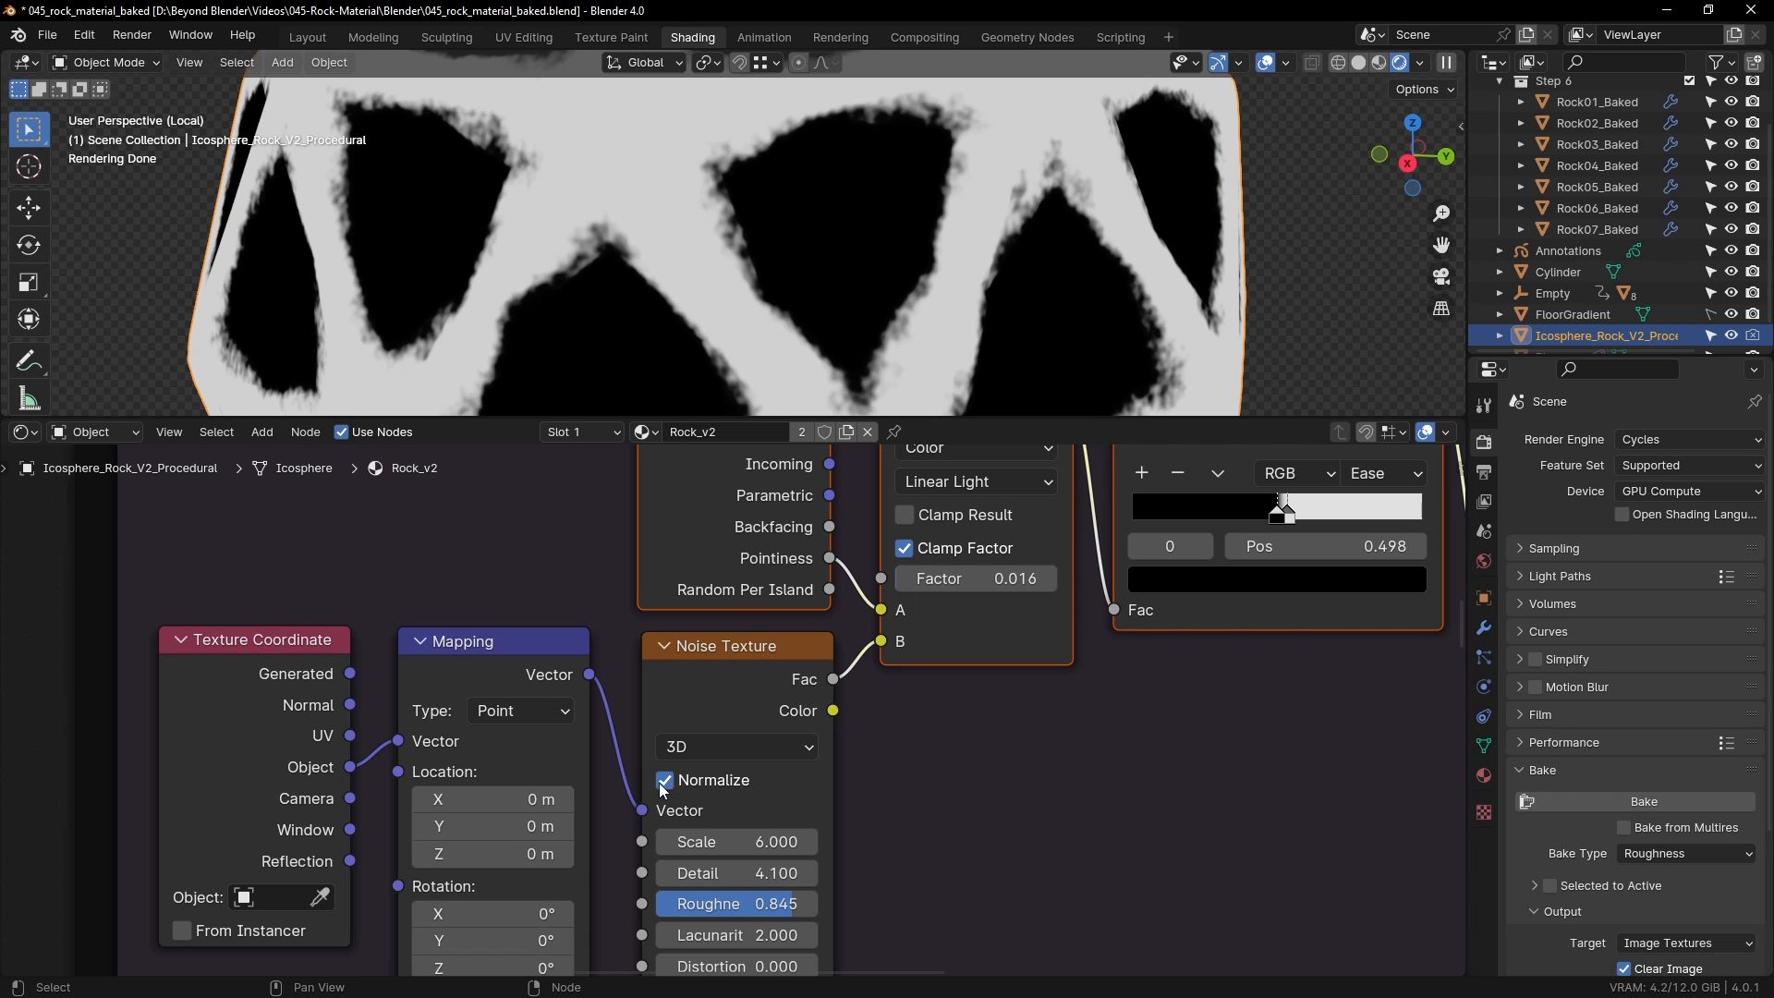
middle_click_drag(1339, 575, 1006, 712)
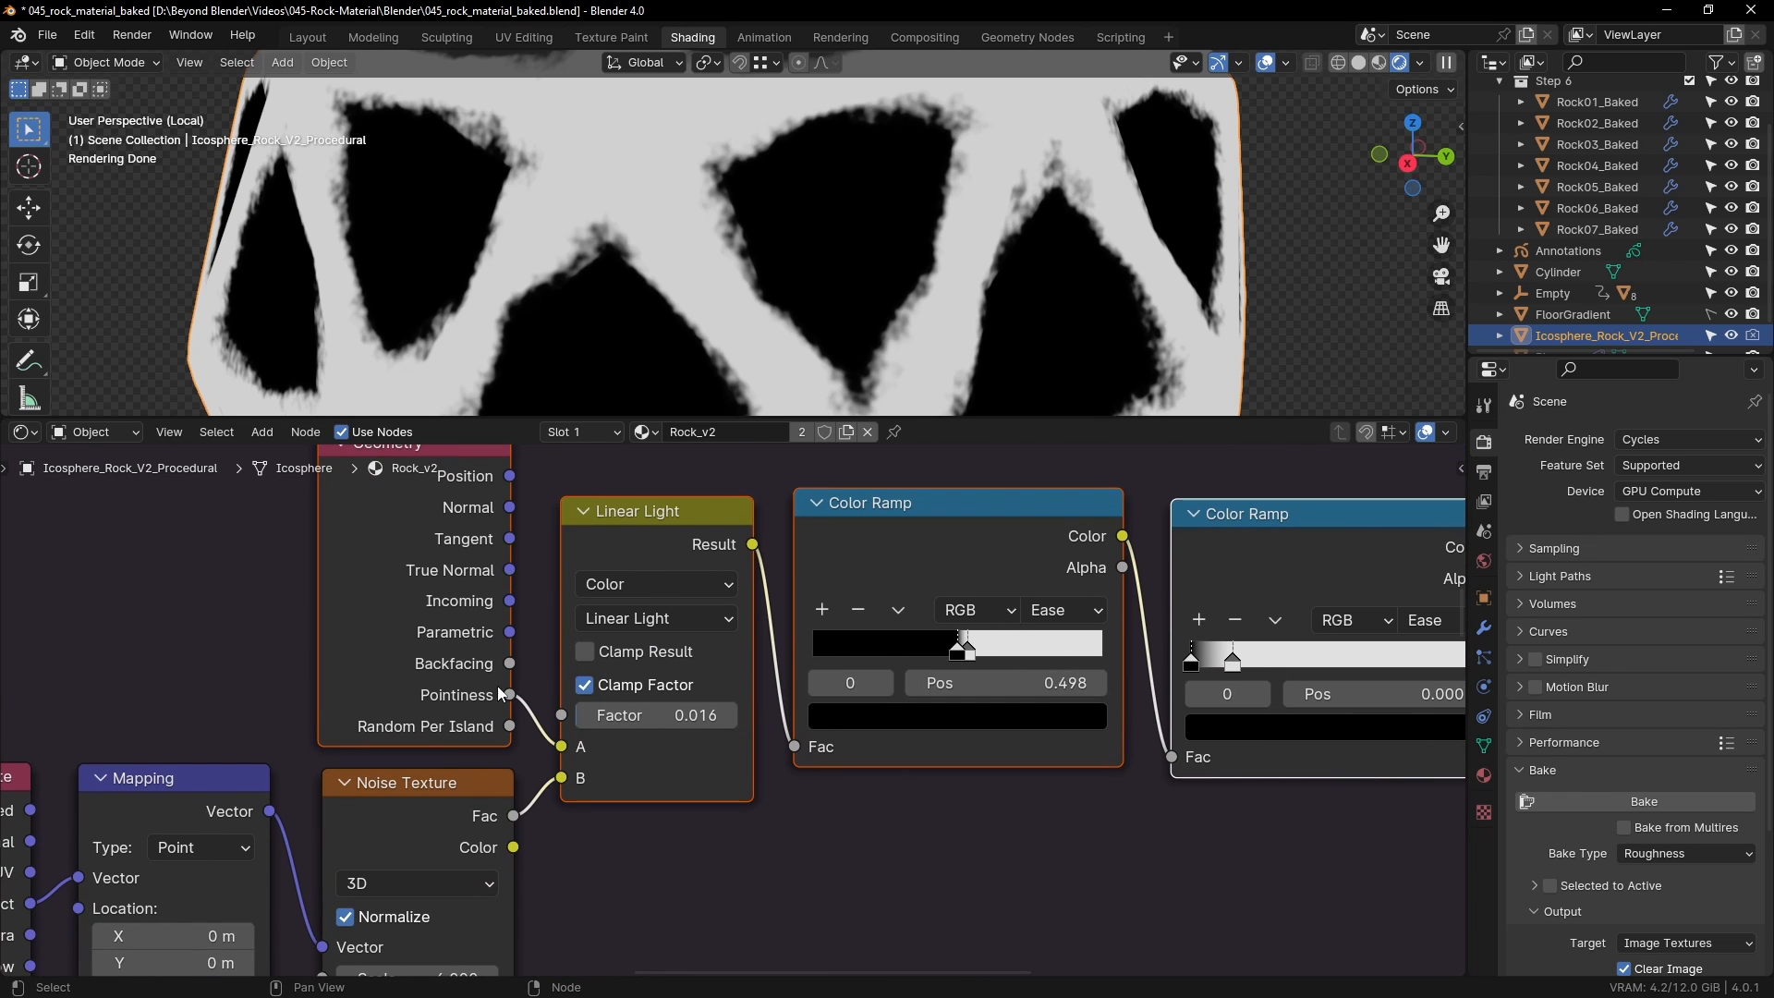
scroll(674, 713, "down", 1)
scroll(674, 708, "down", 2)
middle_click_drag(693, 835, 703, 748)
middle_click_drag(871, 757, 669, 861)
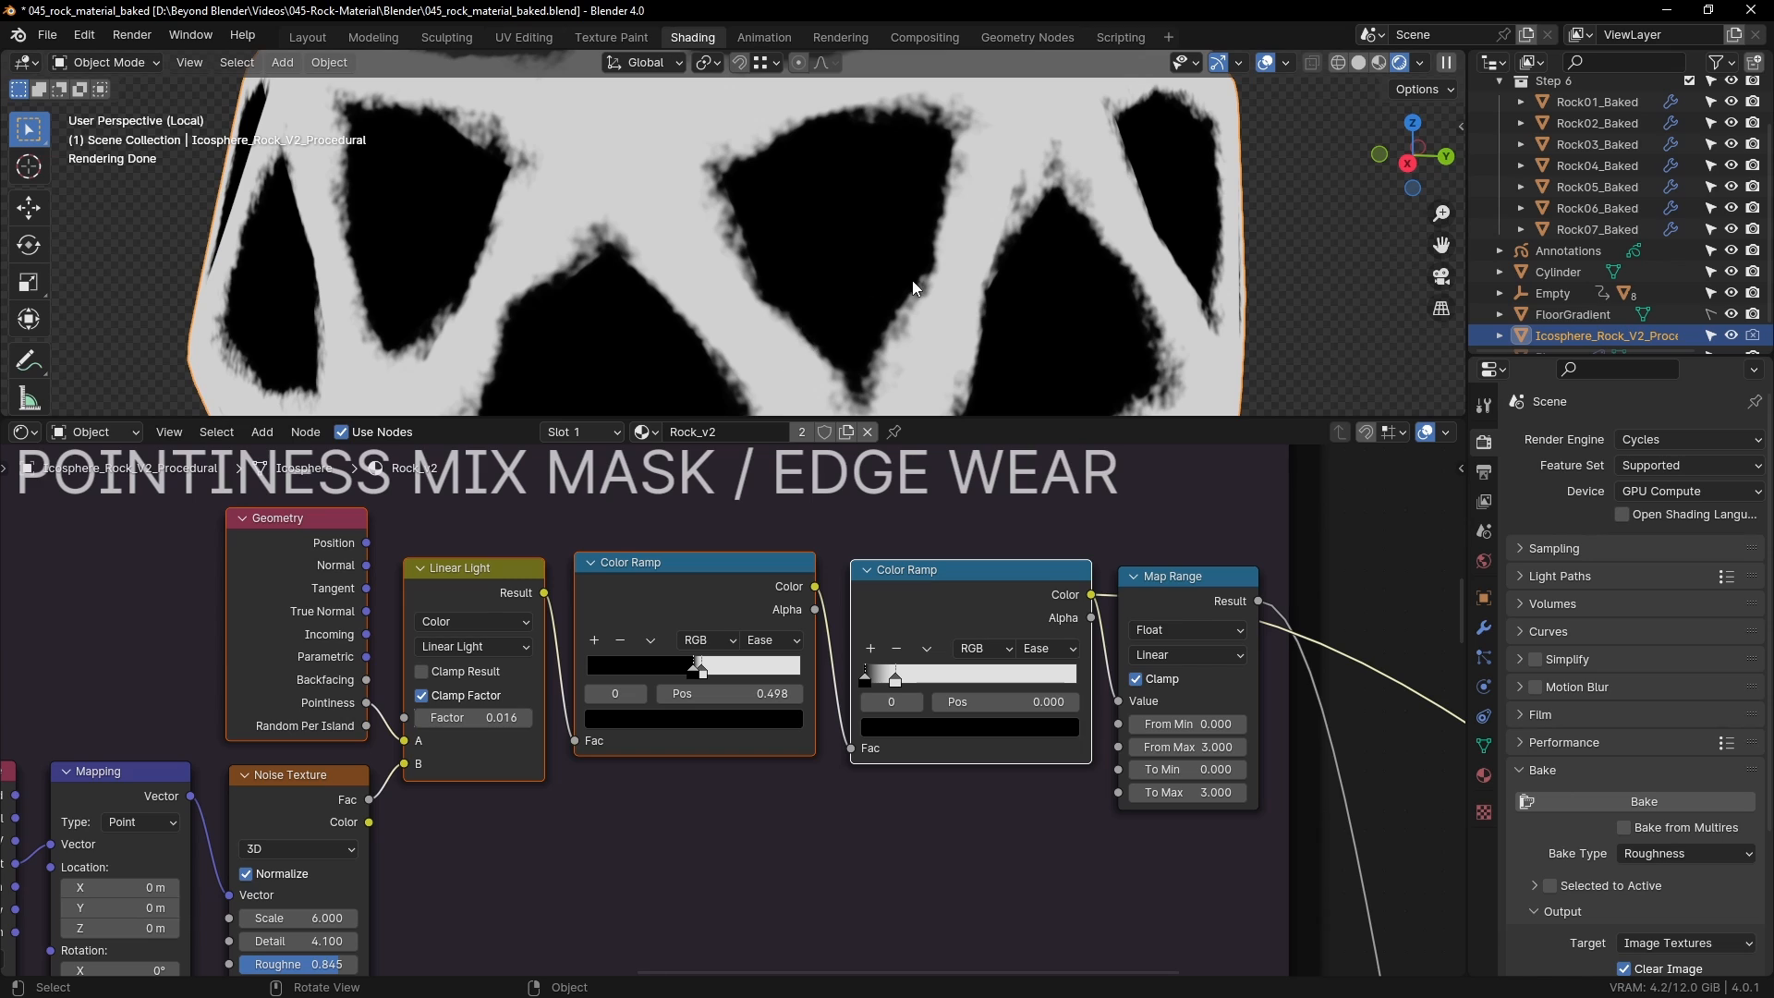
Step: Compare the edge mask twice with the second Color Ramp muted and unmuted, nudging that node slightly in between
left_click(940, 567)
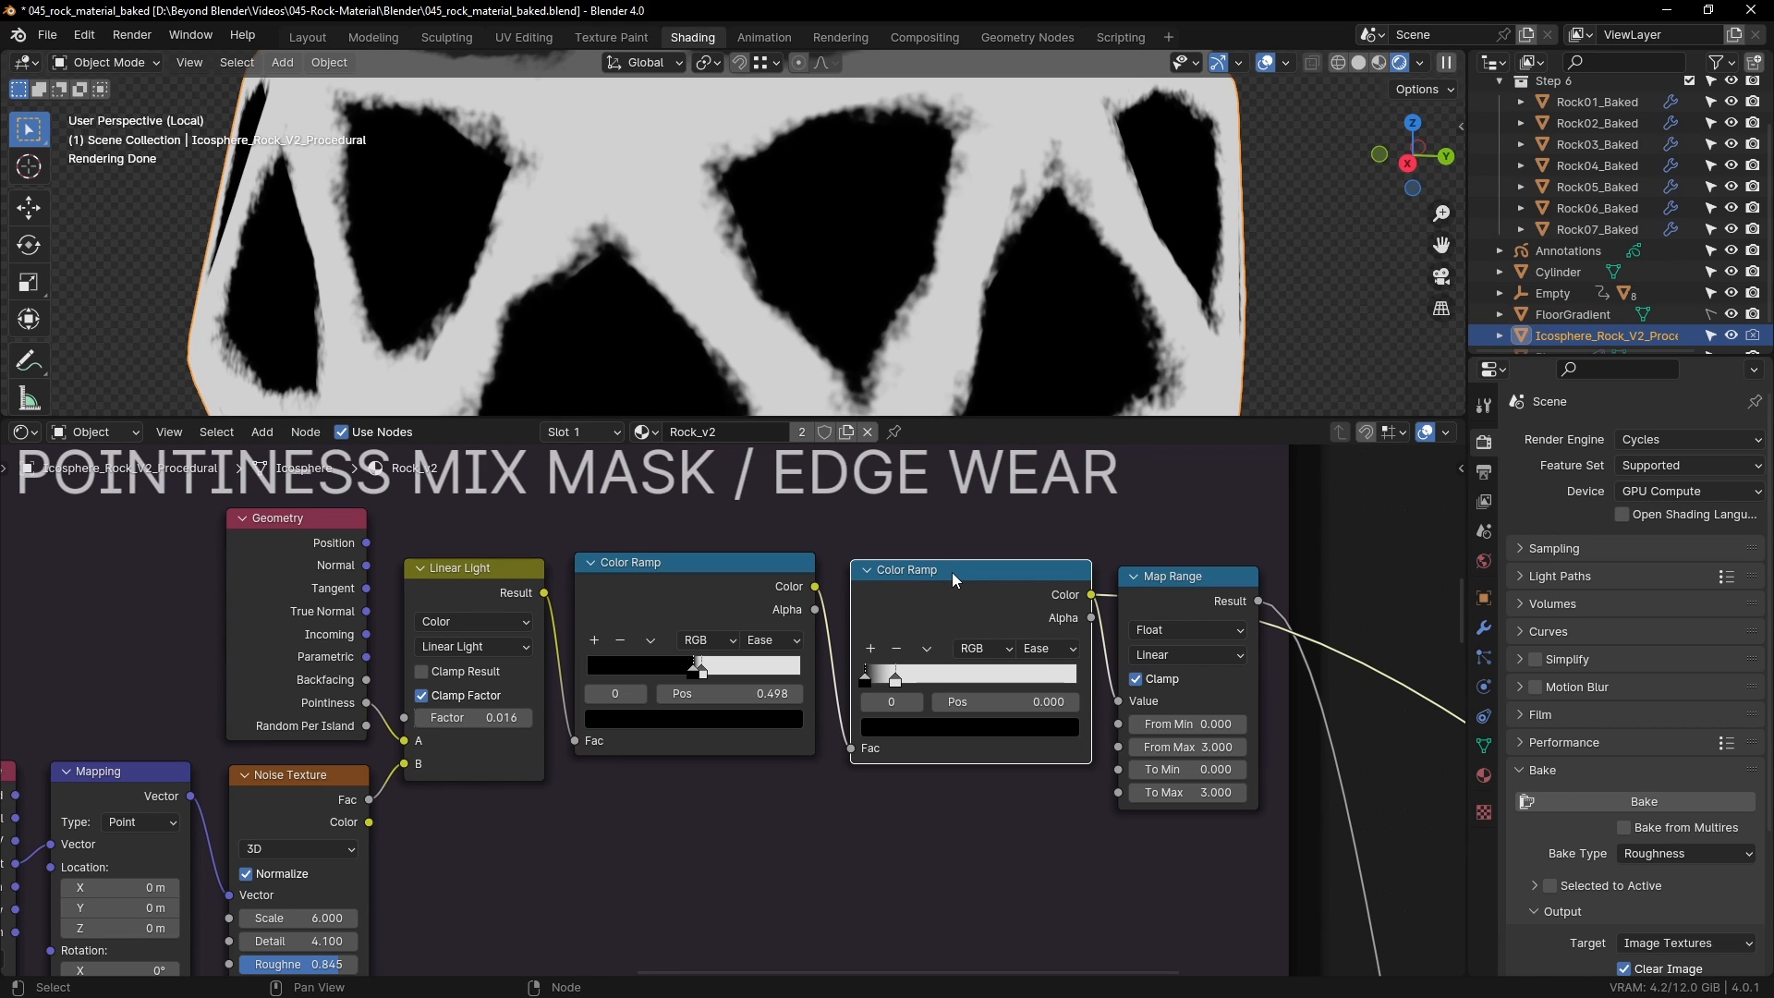
key("m")
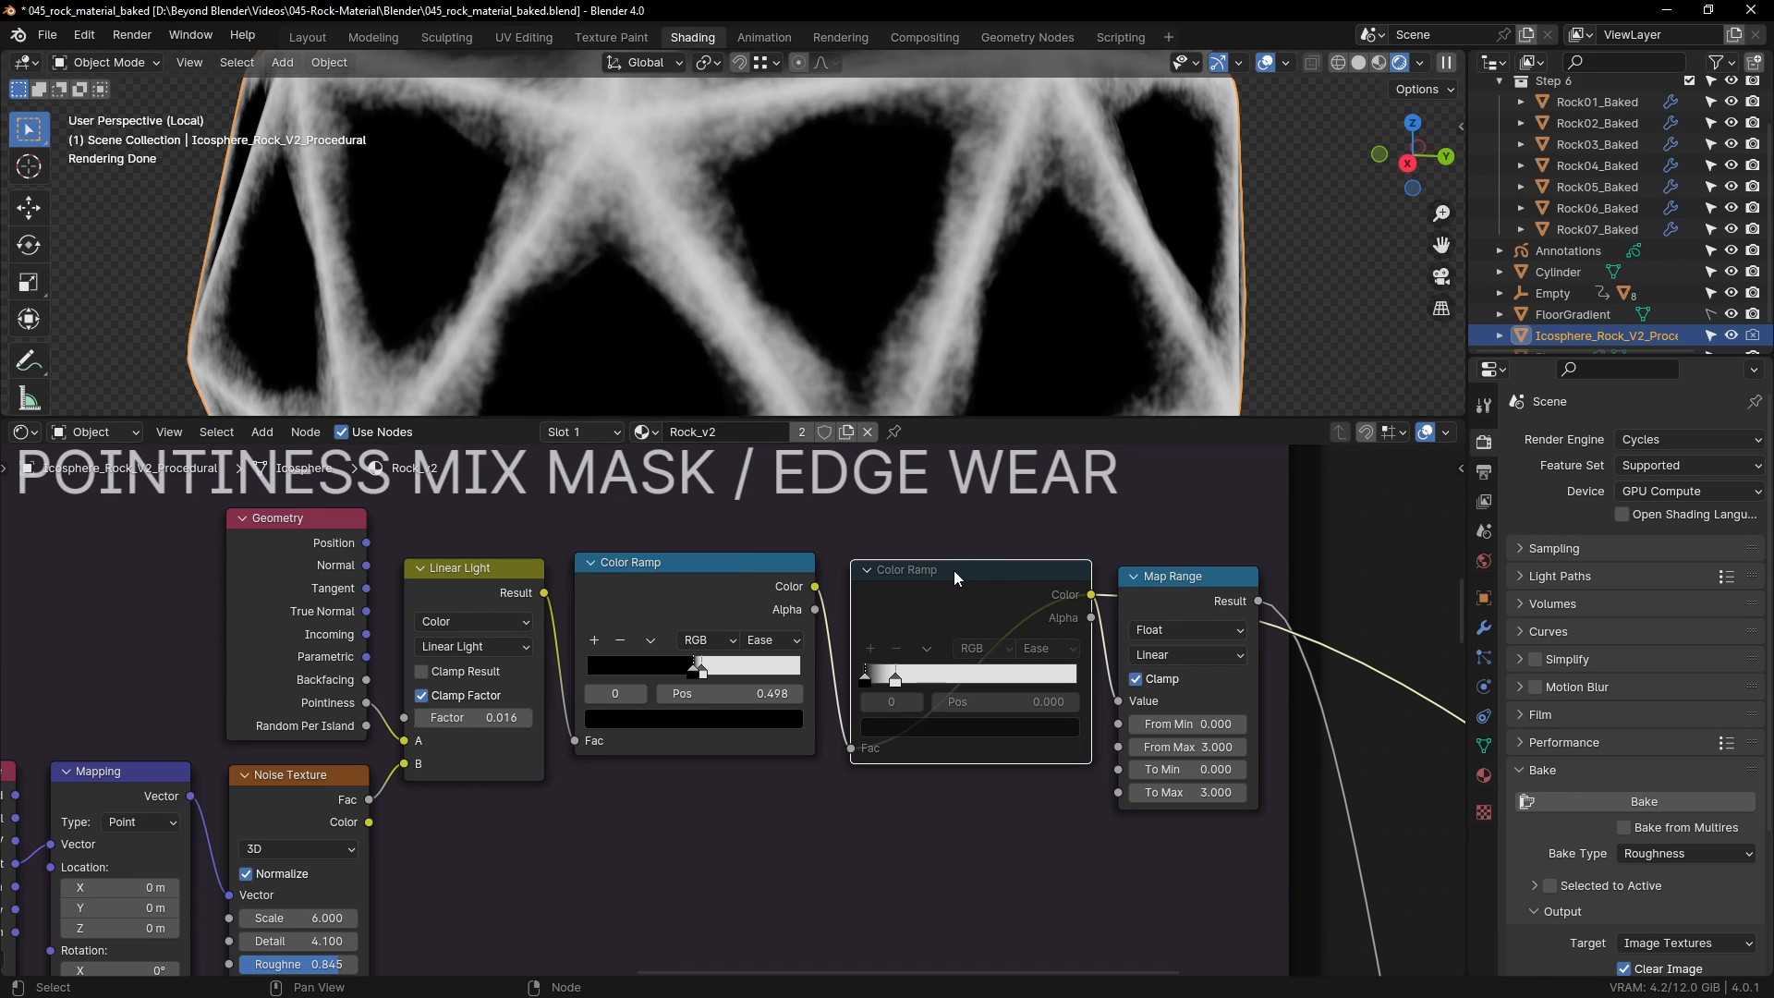
key("m")
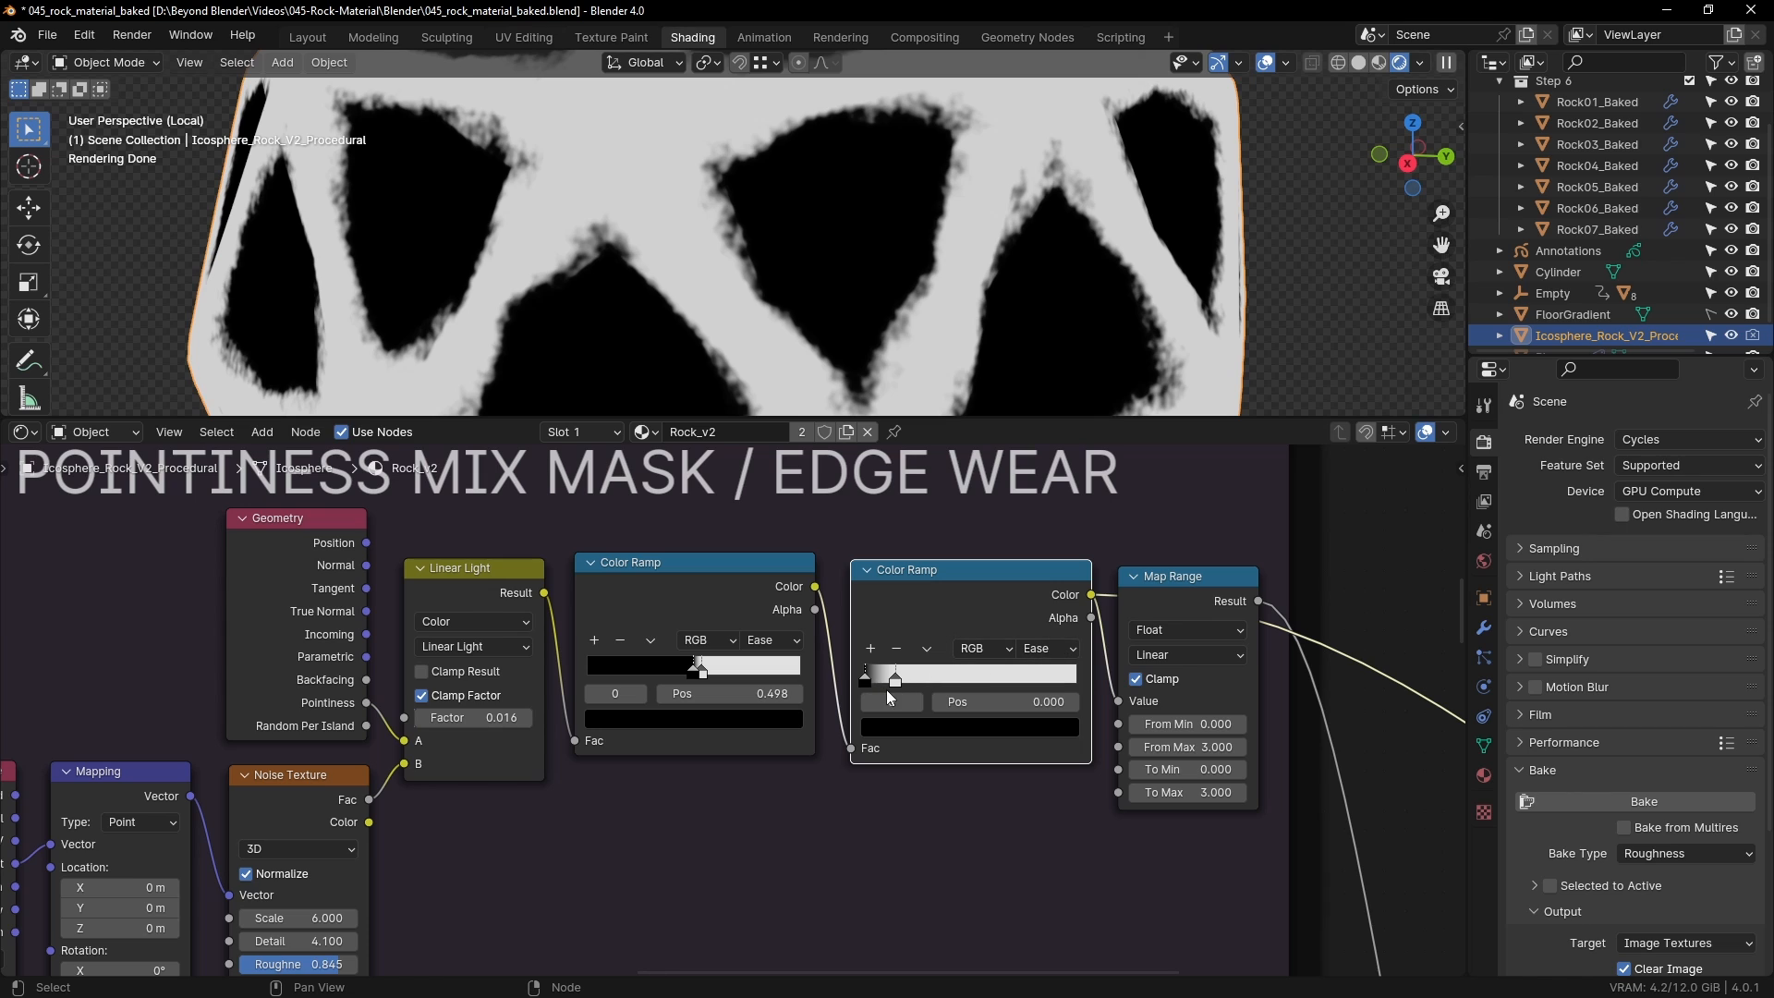
left_click_drag(873, 683, 865, 689)
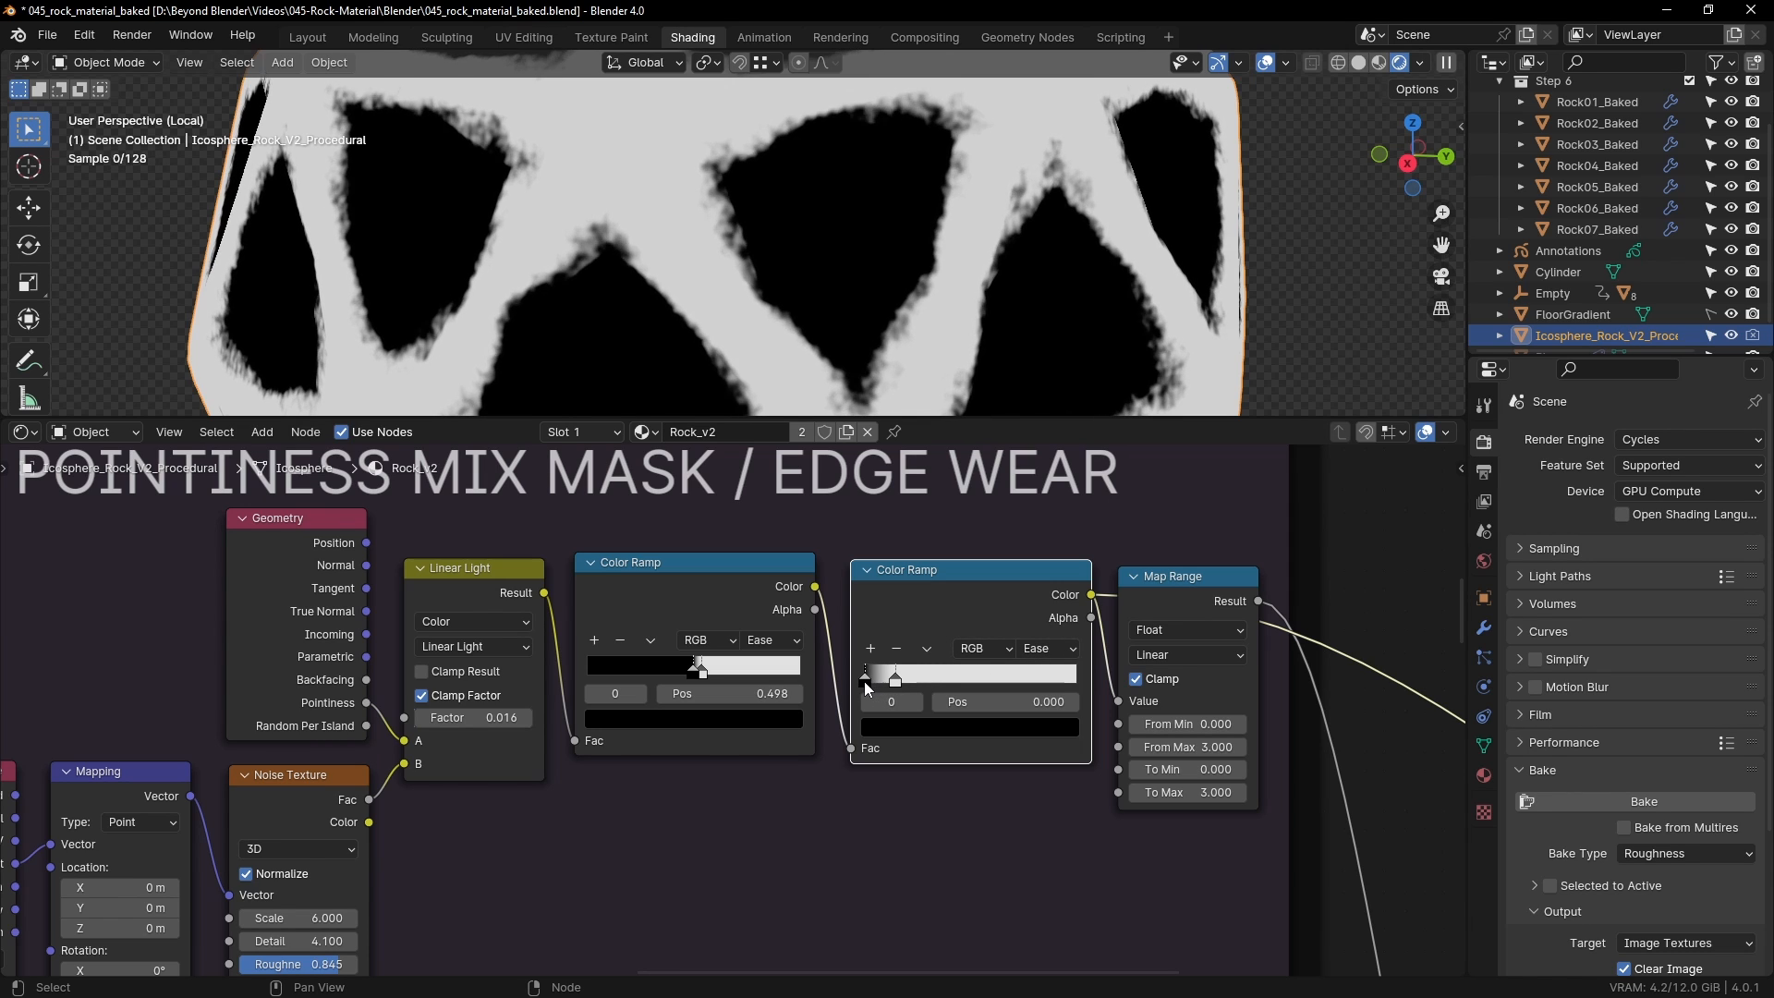
left_click_drag(938, 573, 931, 579)
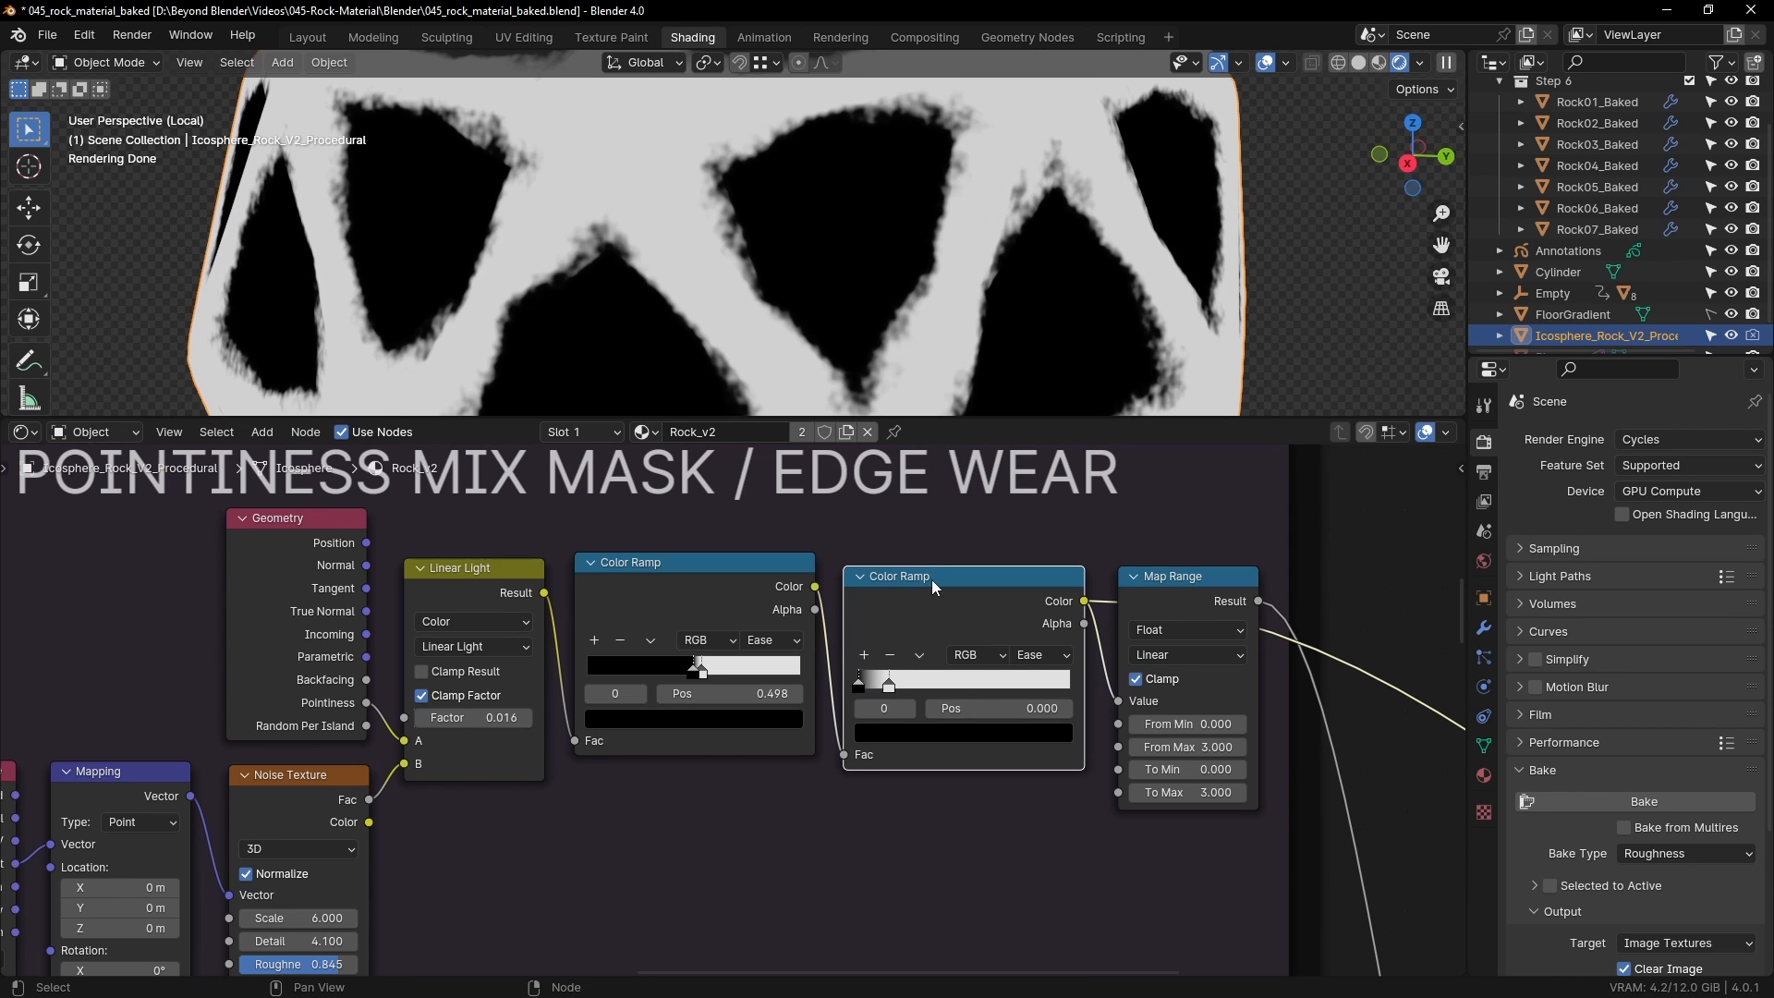
key("m")
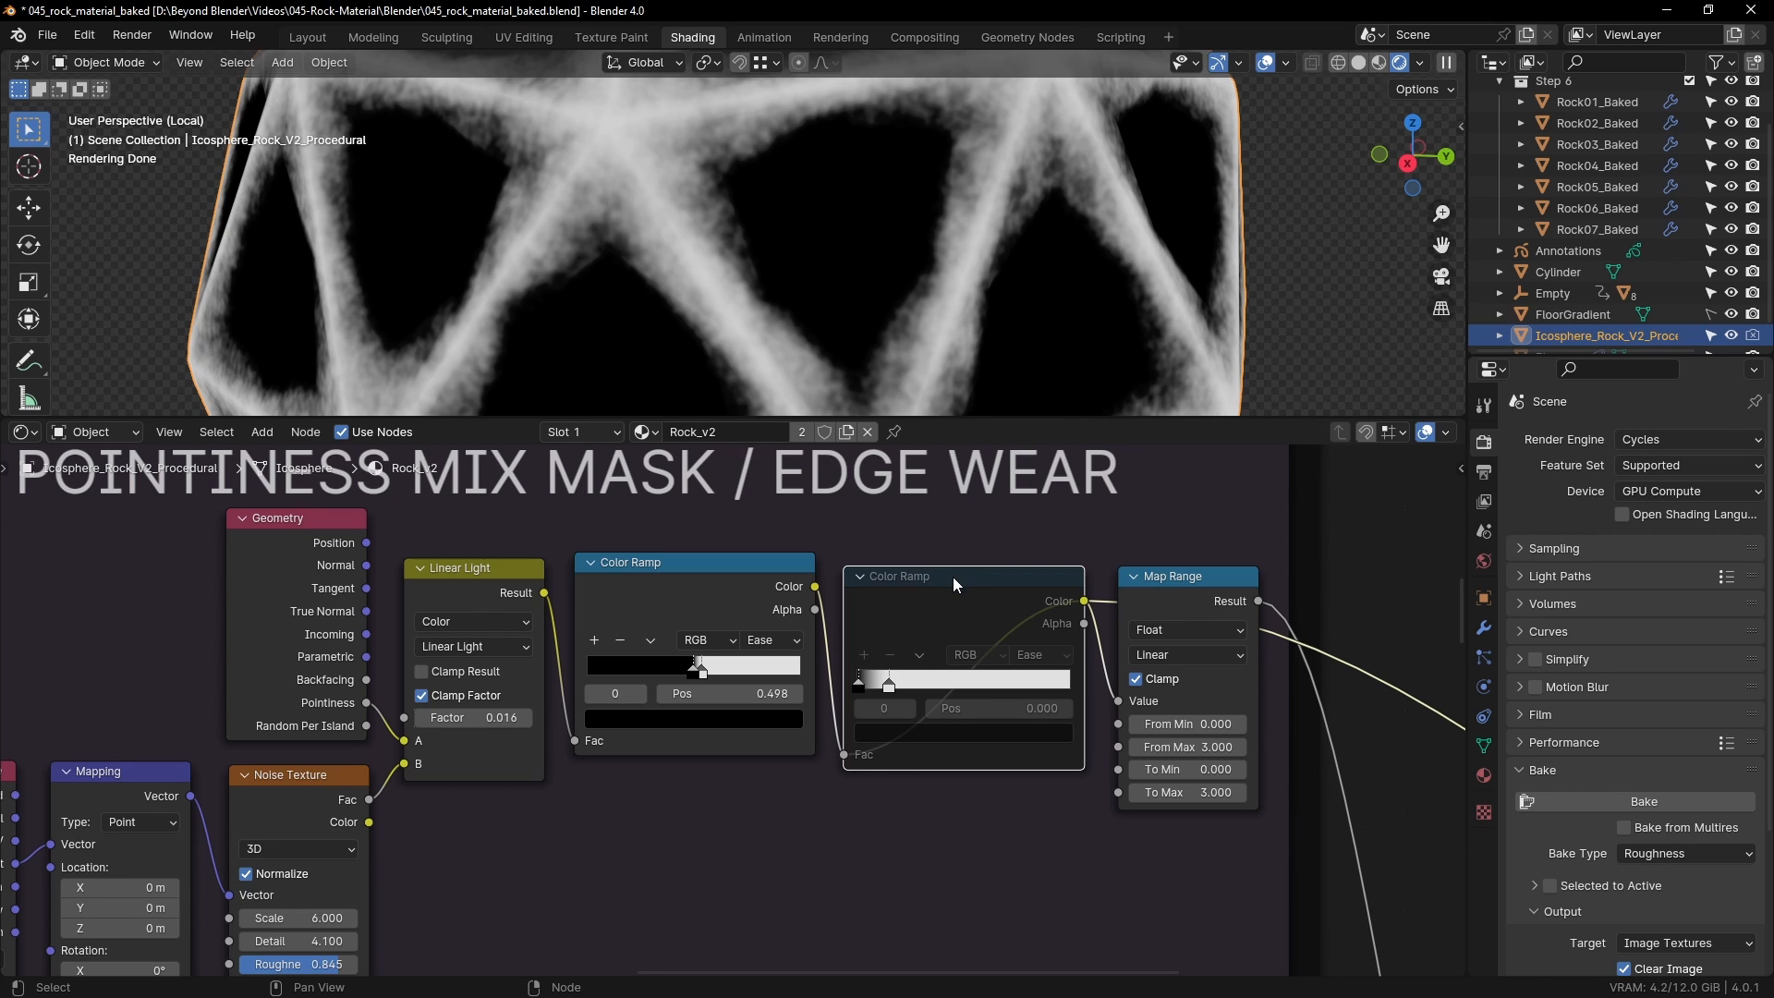
key("m")
Step: Preview the Map Range node's output on the rock and examine its settings
middle_click_drag(996, 726, 667, 657)
scroll(702, 658, "down", 1)
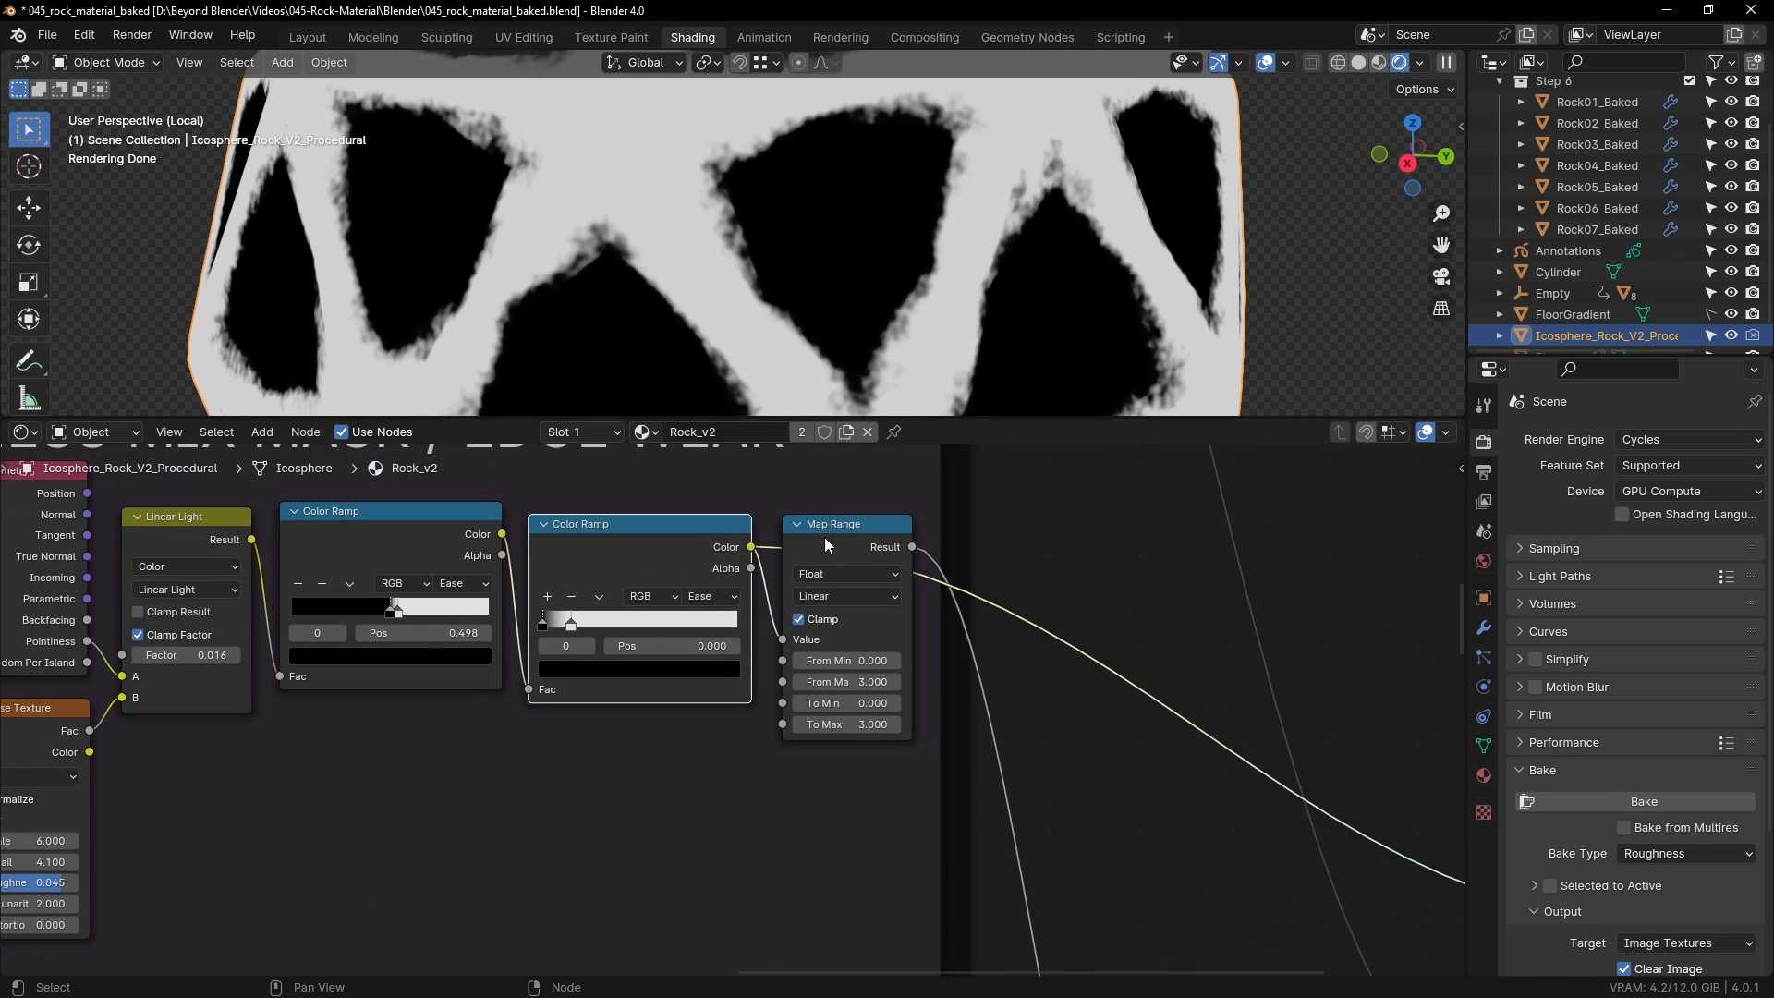
left_click(835, 522)
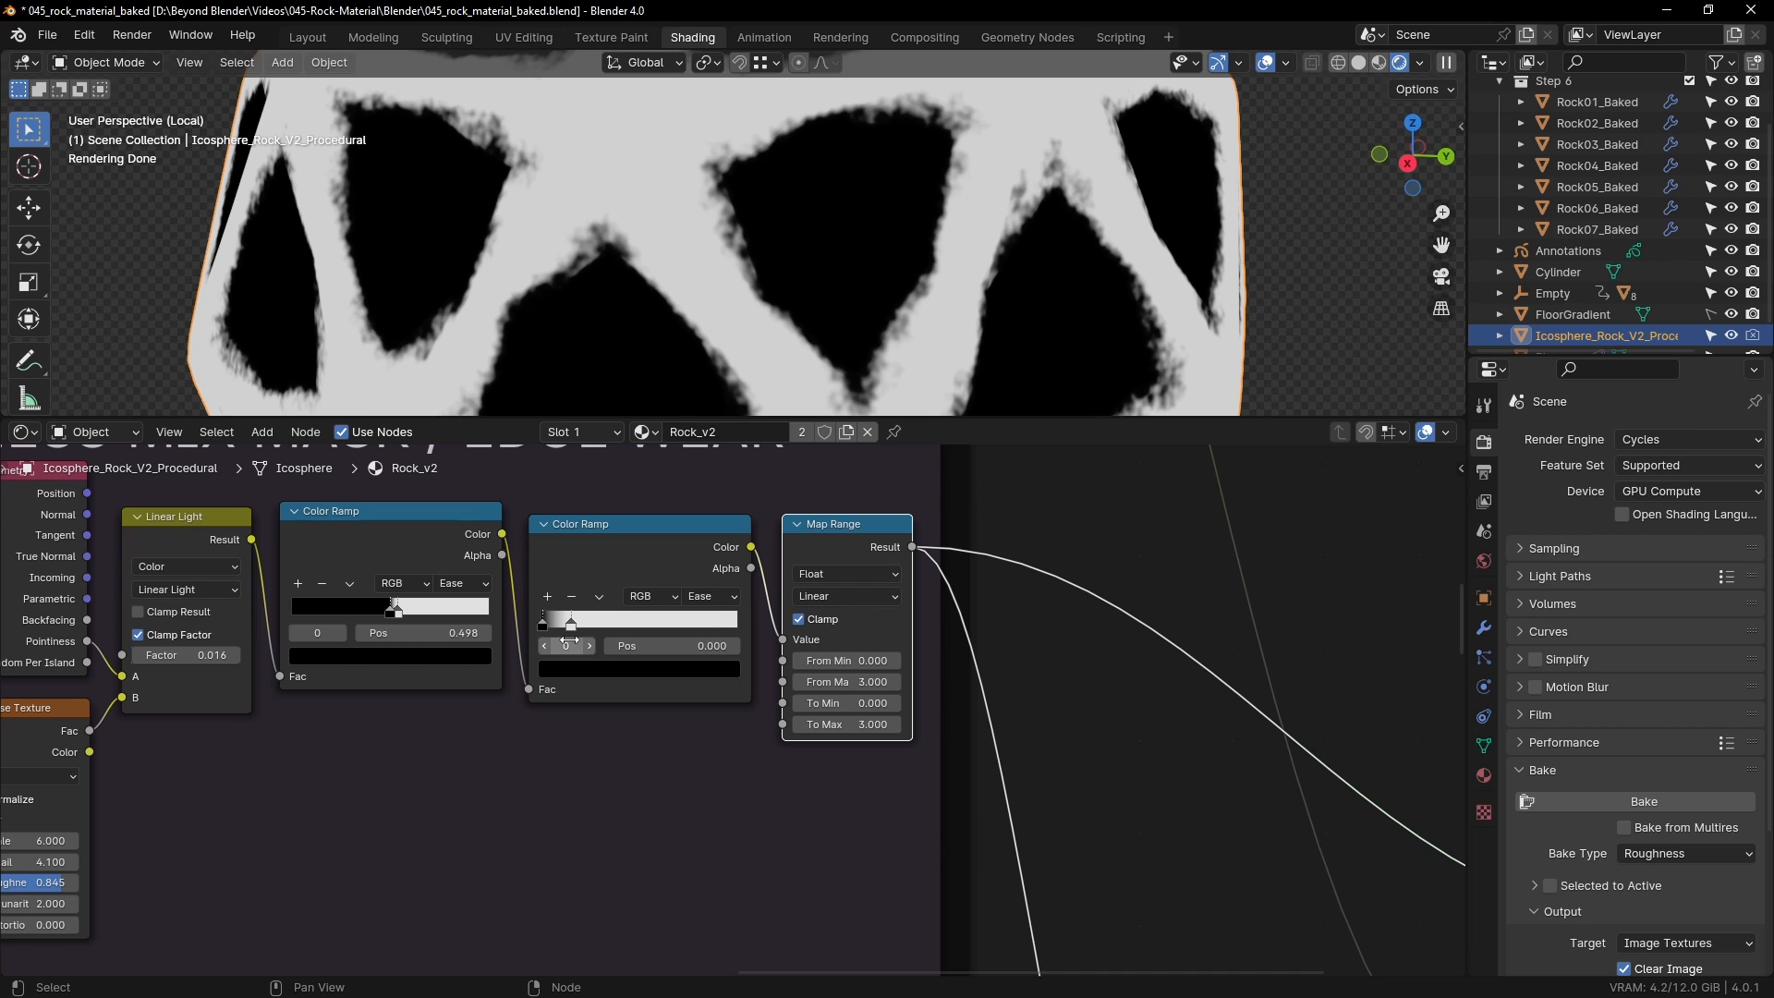
middle_click_drag(138, 594, 178, 623)
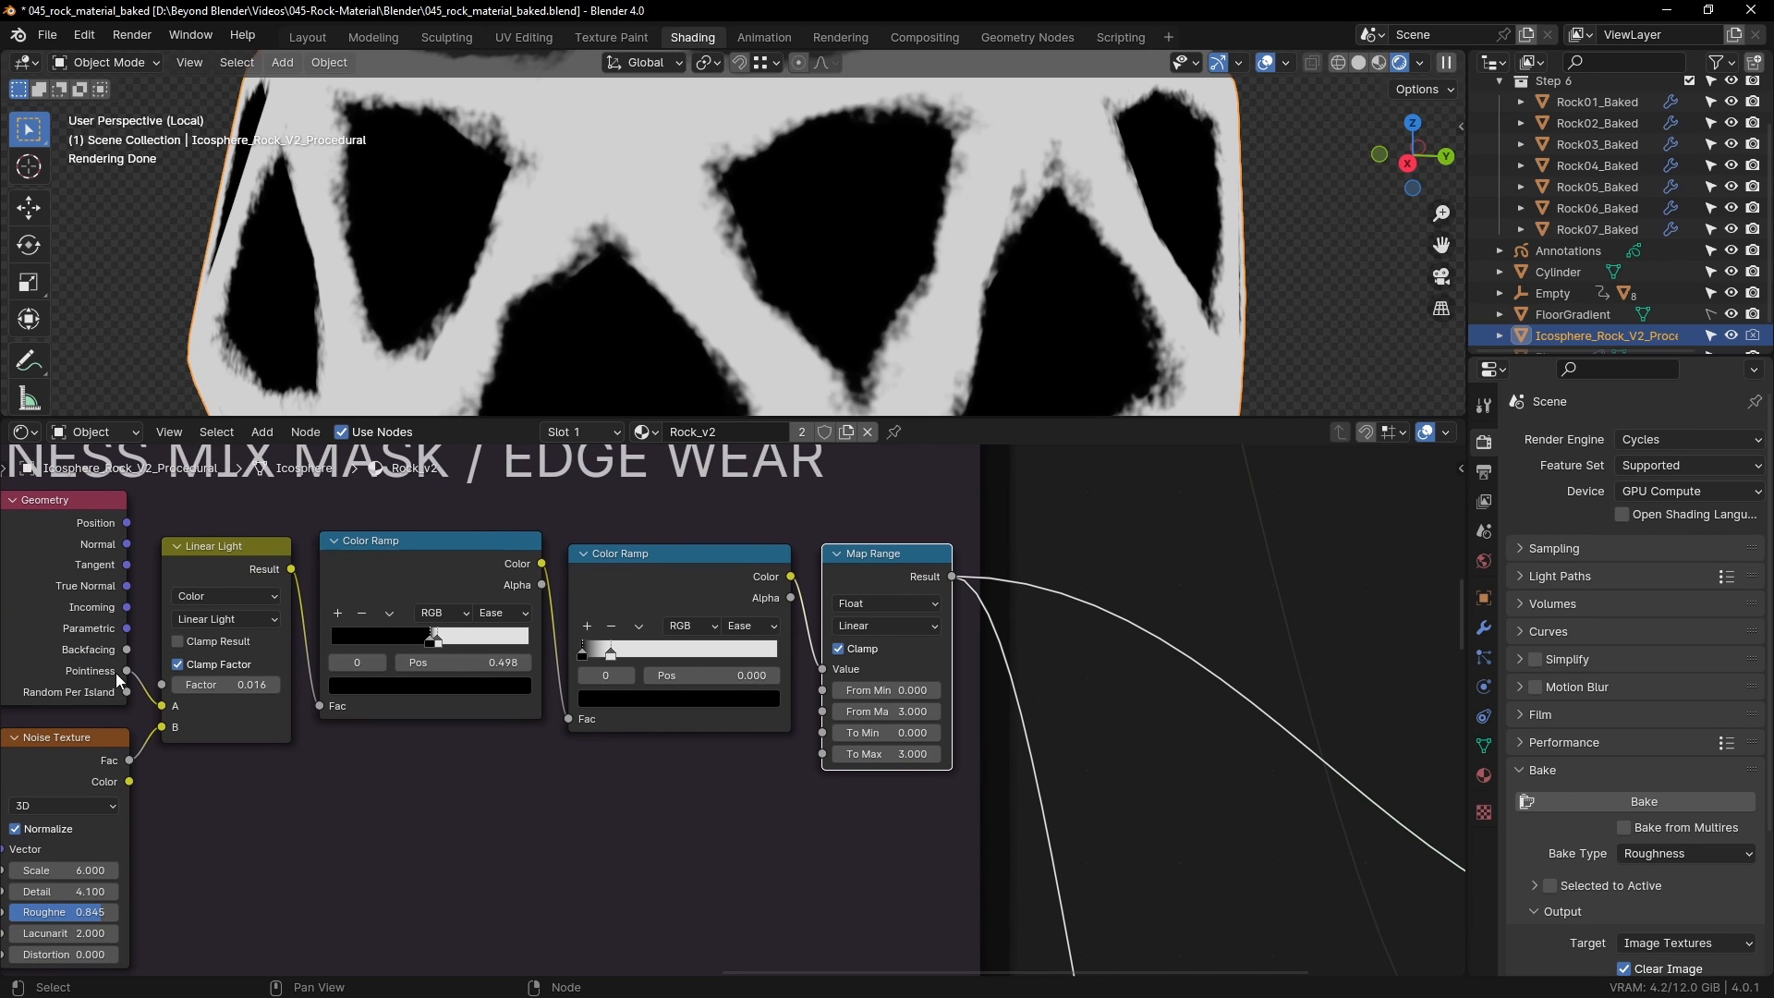
scroll(888, 556, "up", 2)
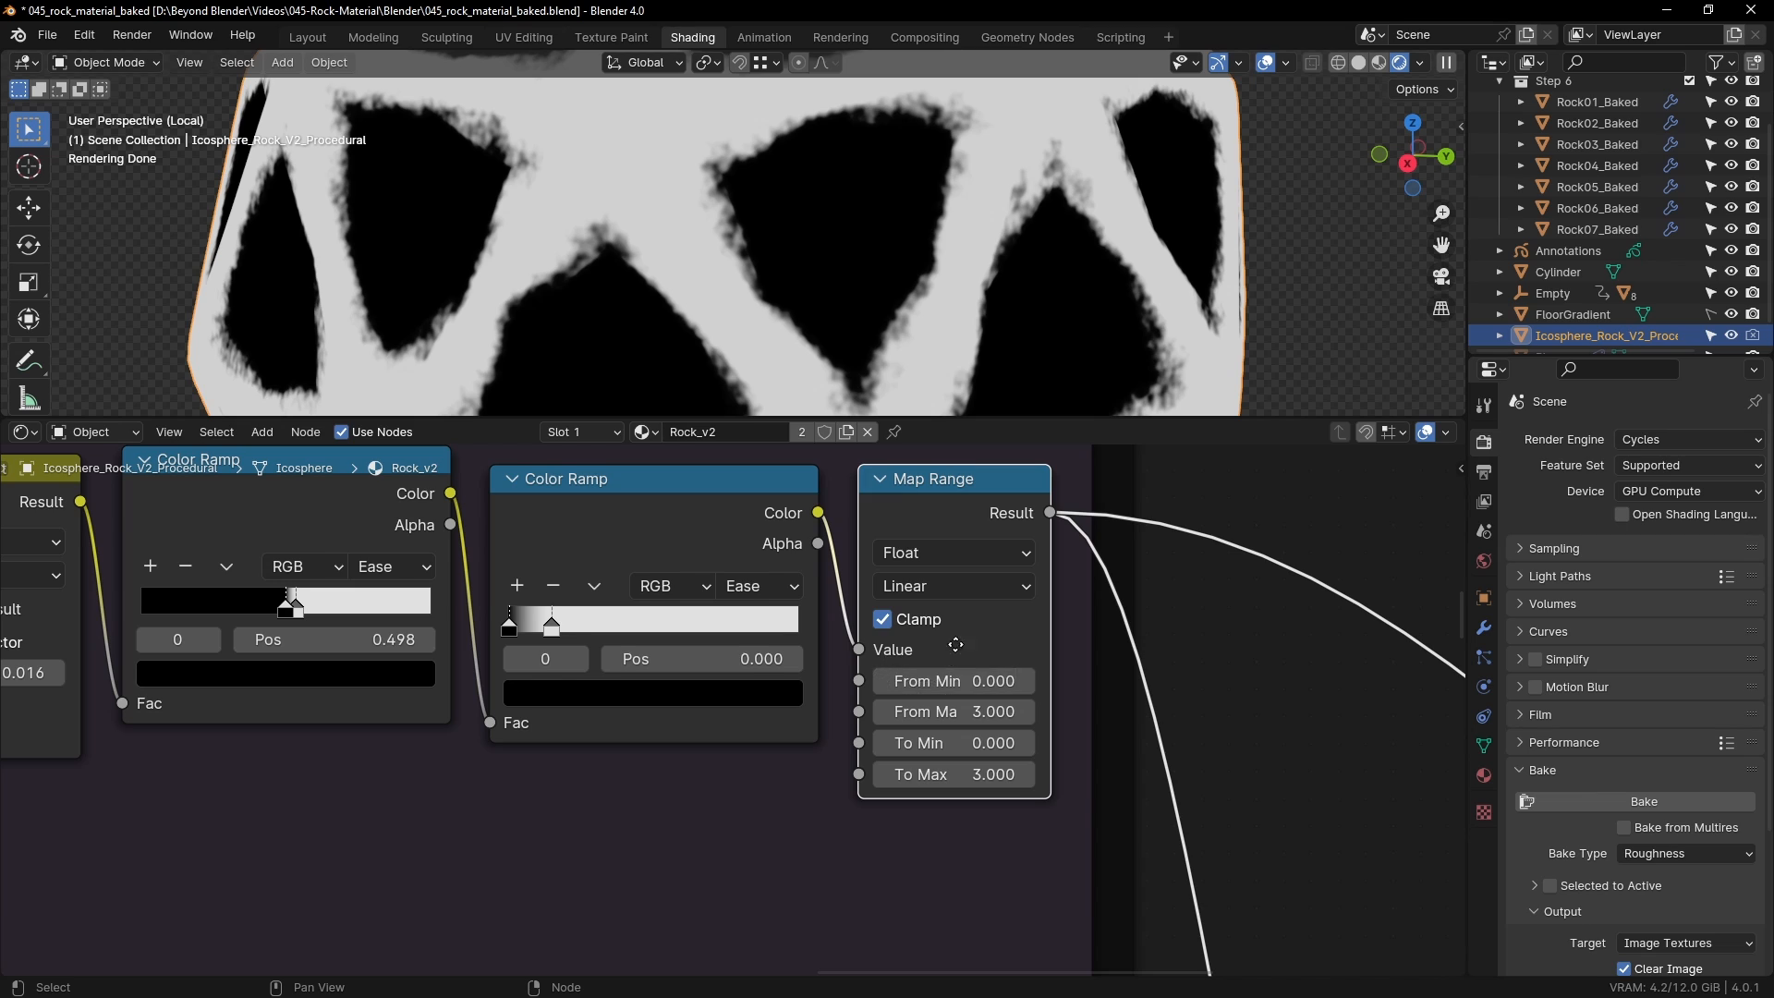
scroll(919, 735, "up", 2)
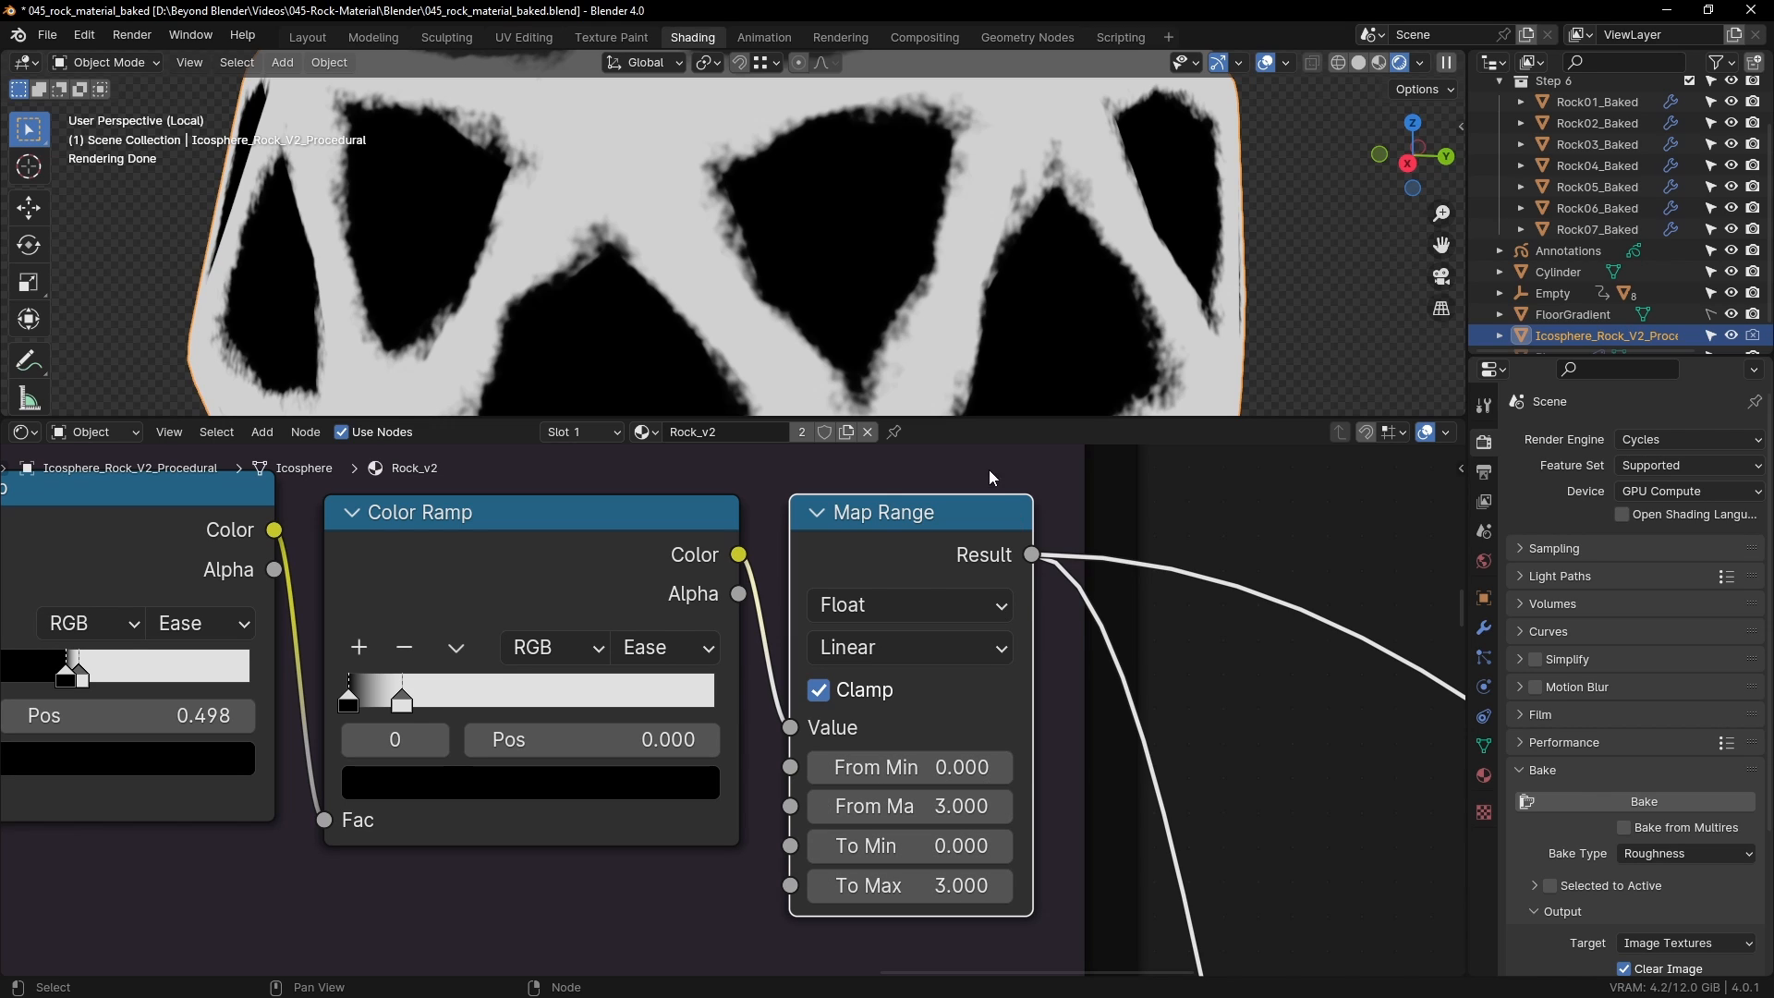
Step: Set the Map Range node's From Max and To Max to 1
left_click(931, 807)
type("1")
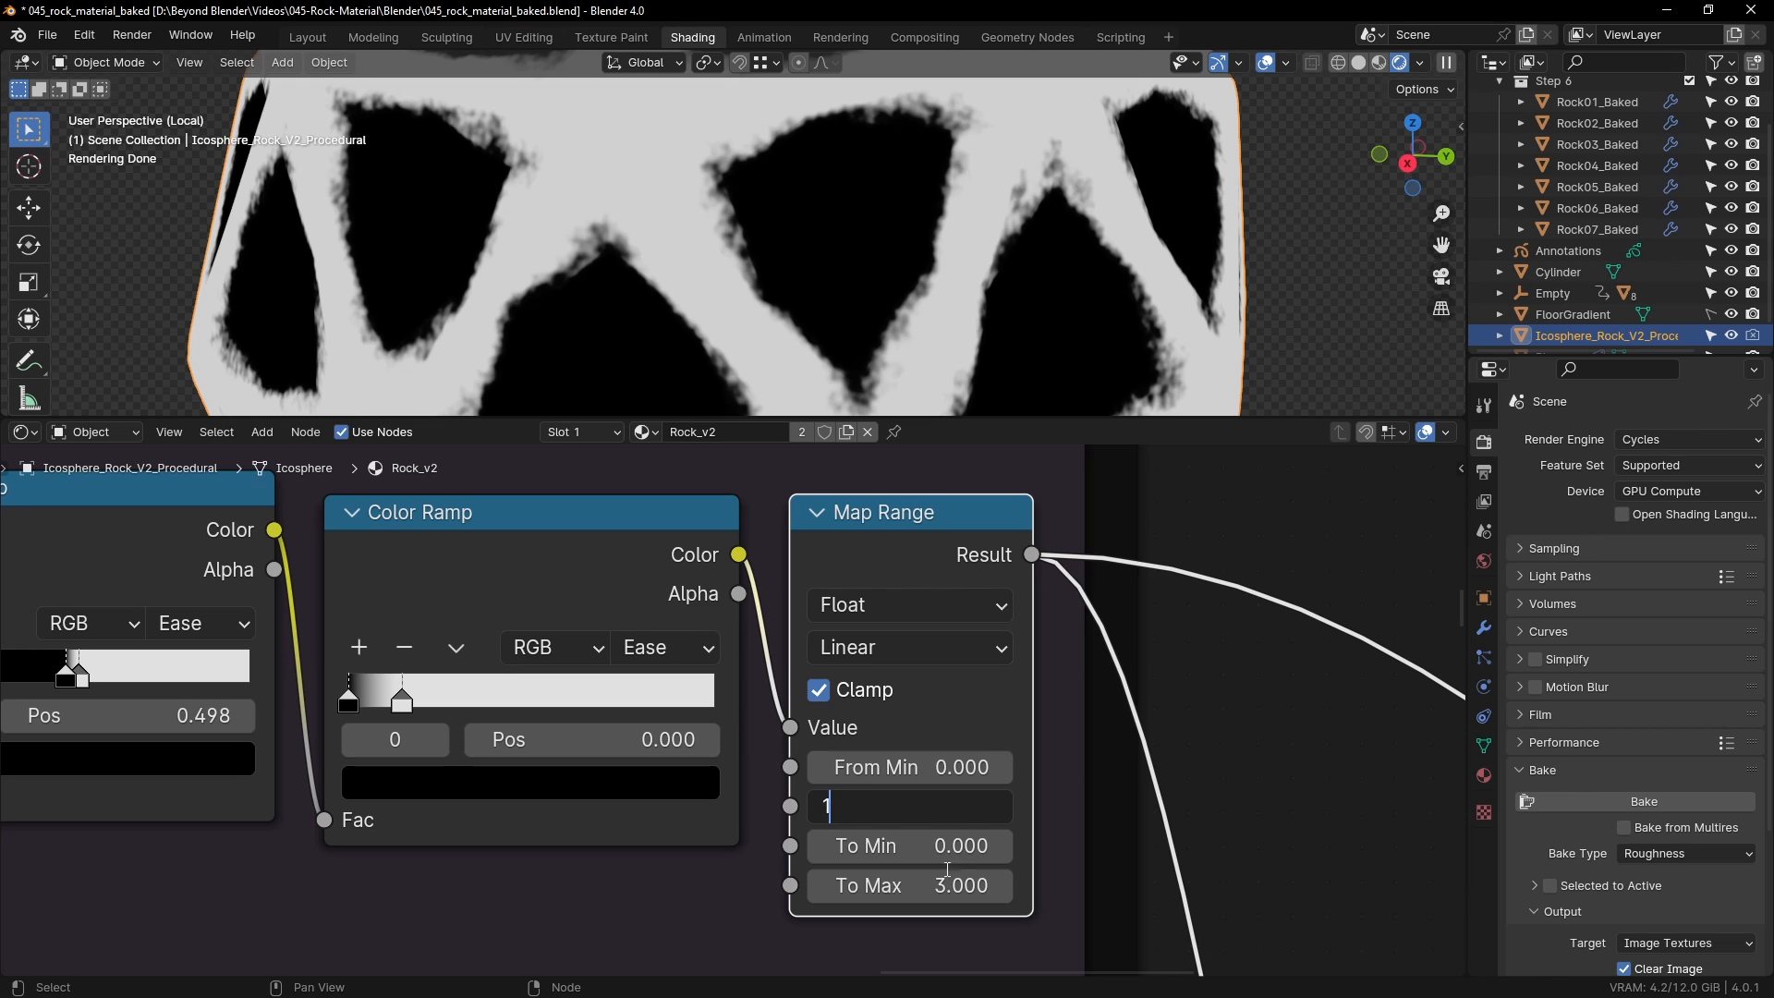
key("Return")
left_click(945, 884)
type("1")
key("Return")
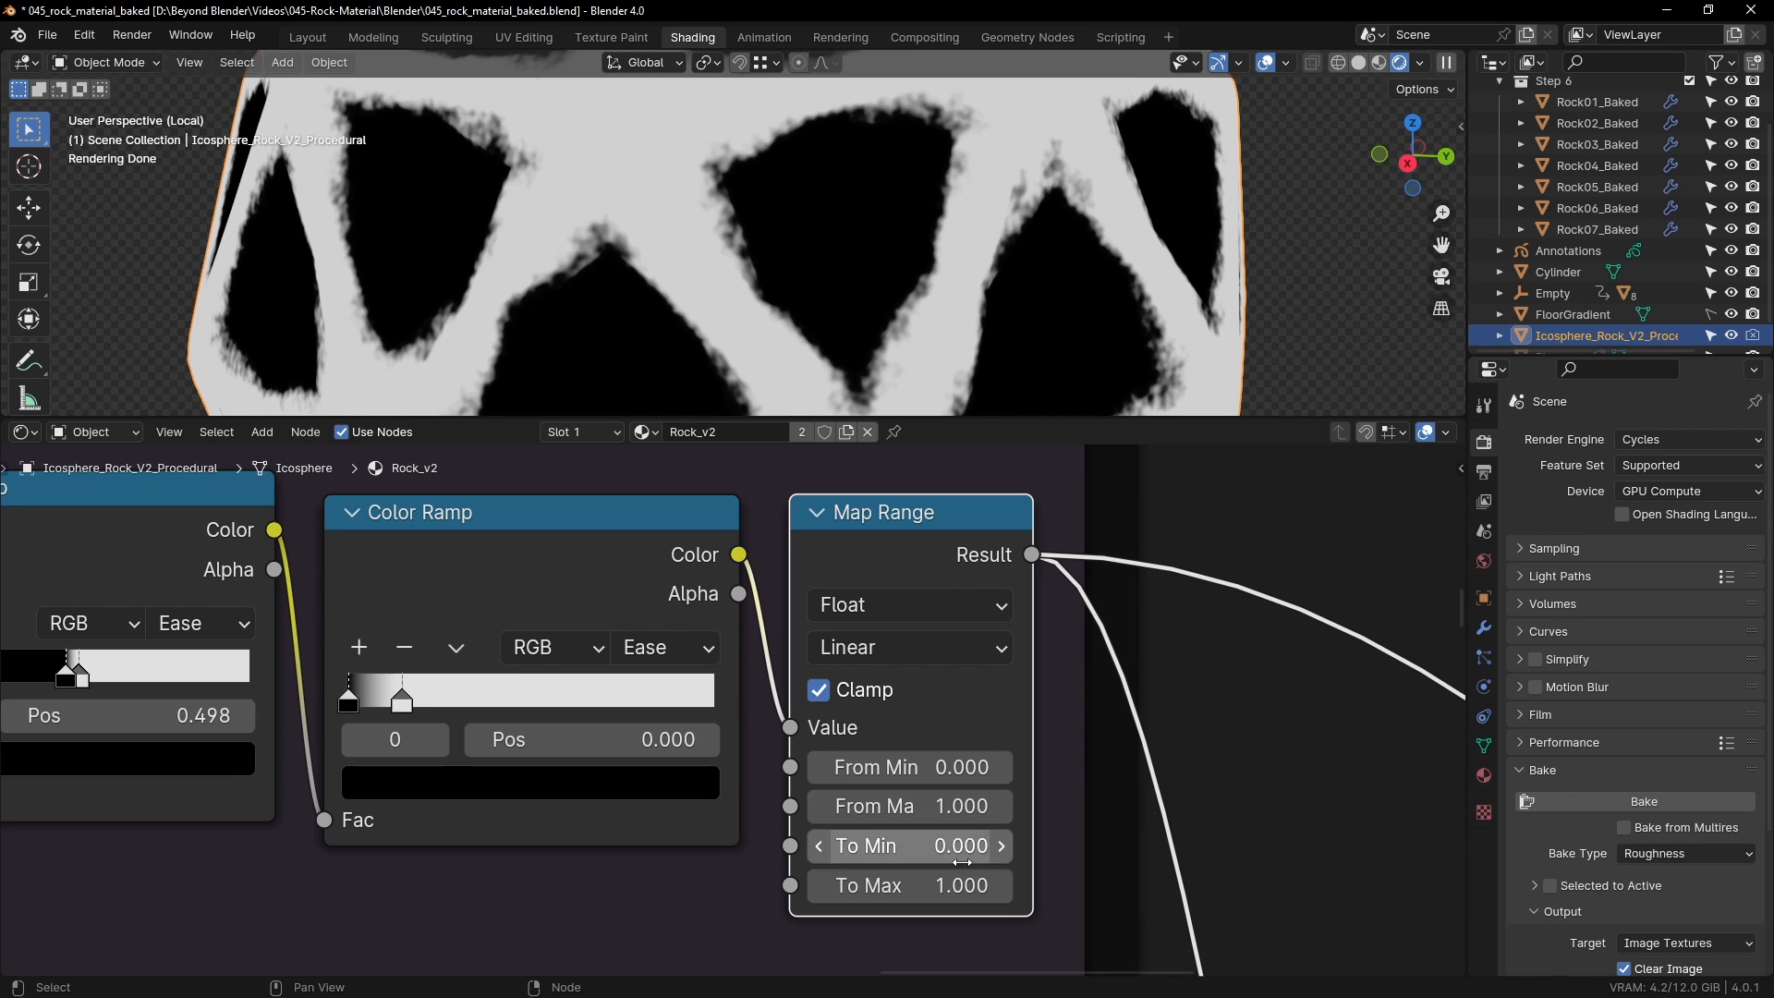
Step: Set the Map Range node's From Max and To Max to 3 and widen the node so its labels fit
left_click(948, 804)
type("3")
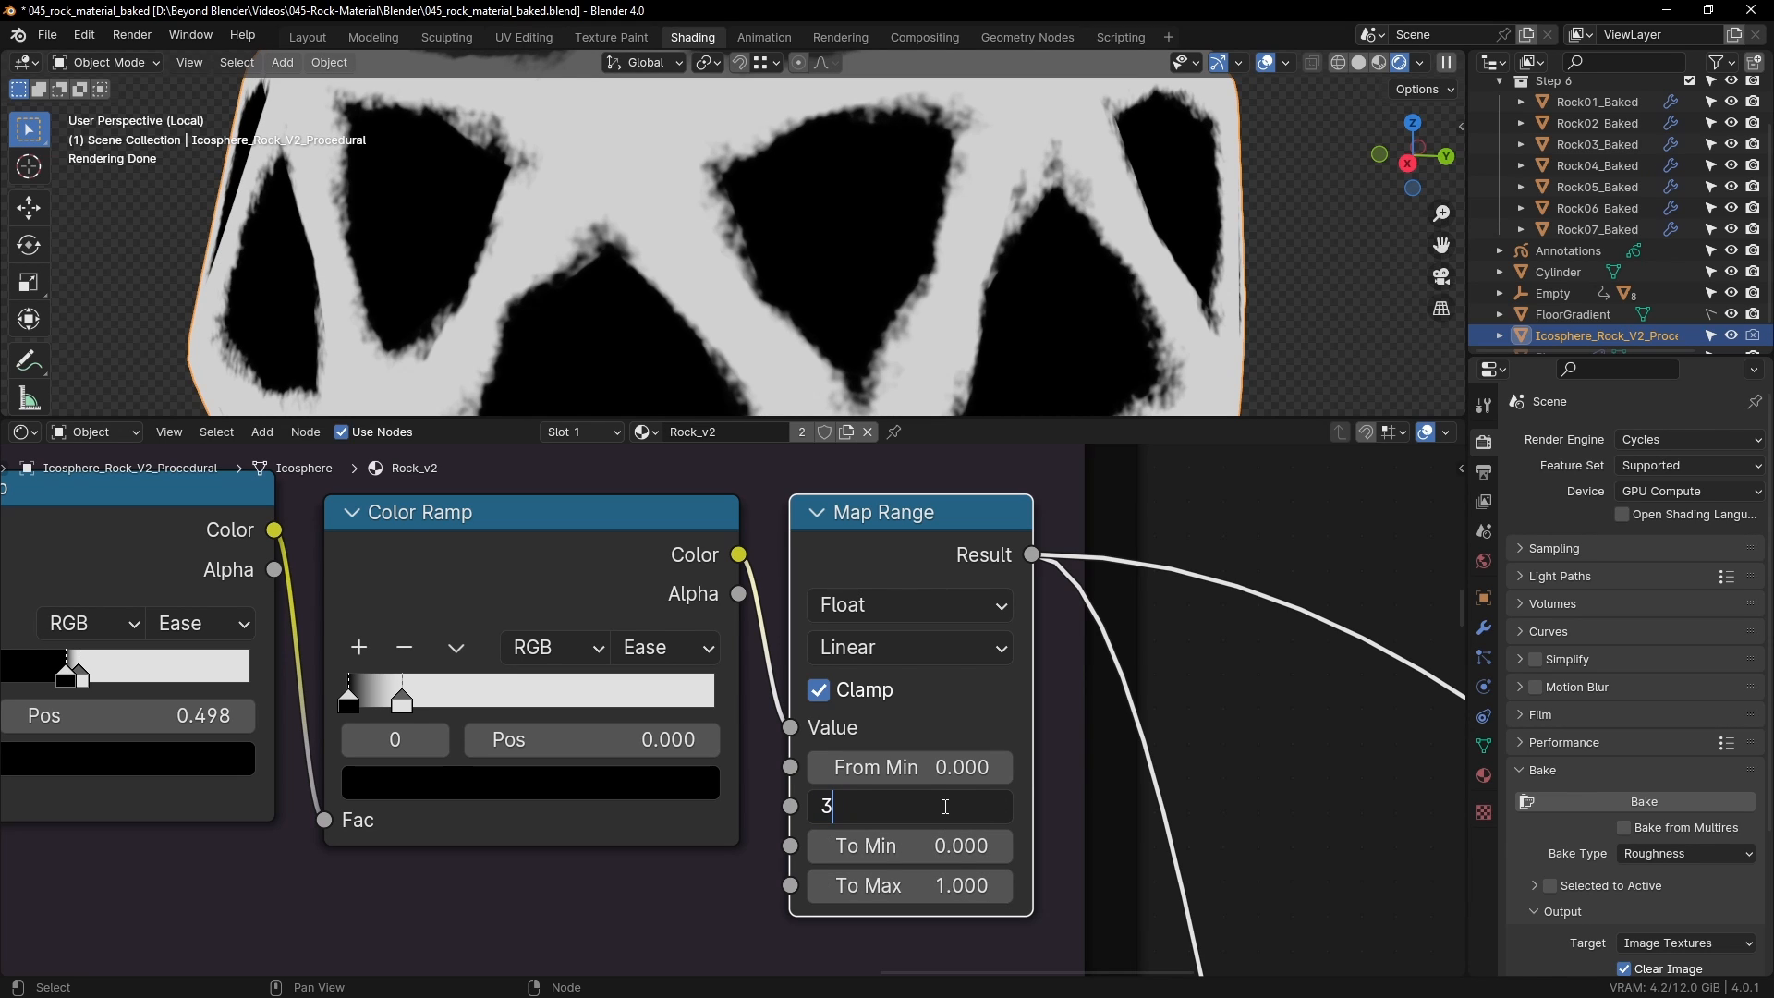
key("Return")
left_click(947, 886)
type("3")
key("Return")
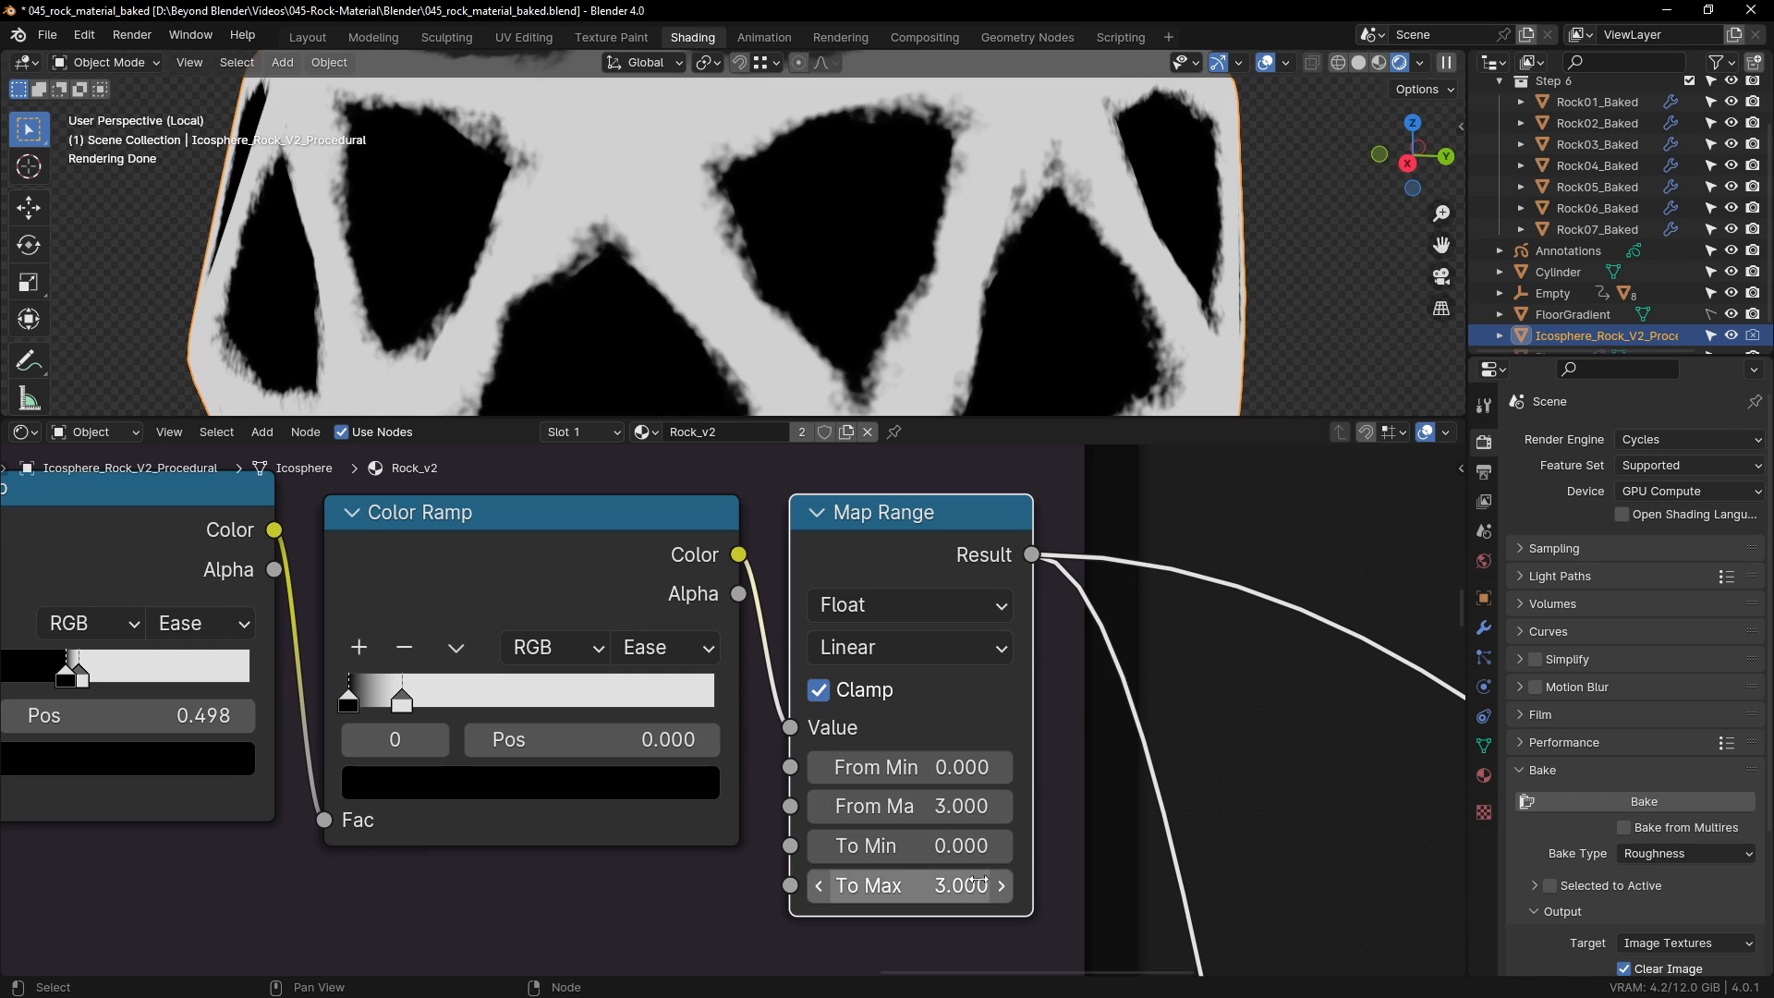
left_click_drag(1033, 852, 1106, 841)
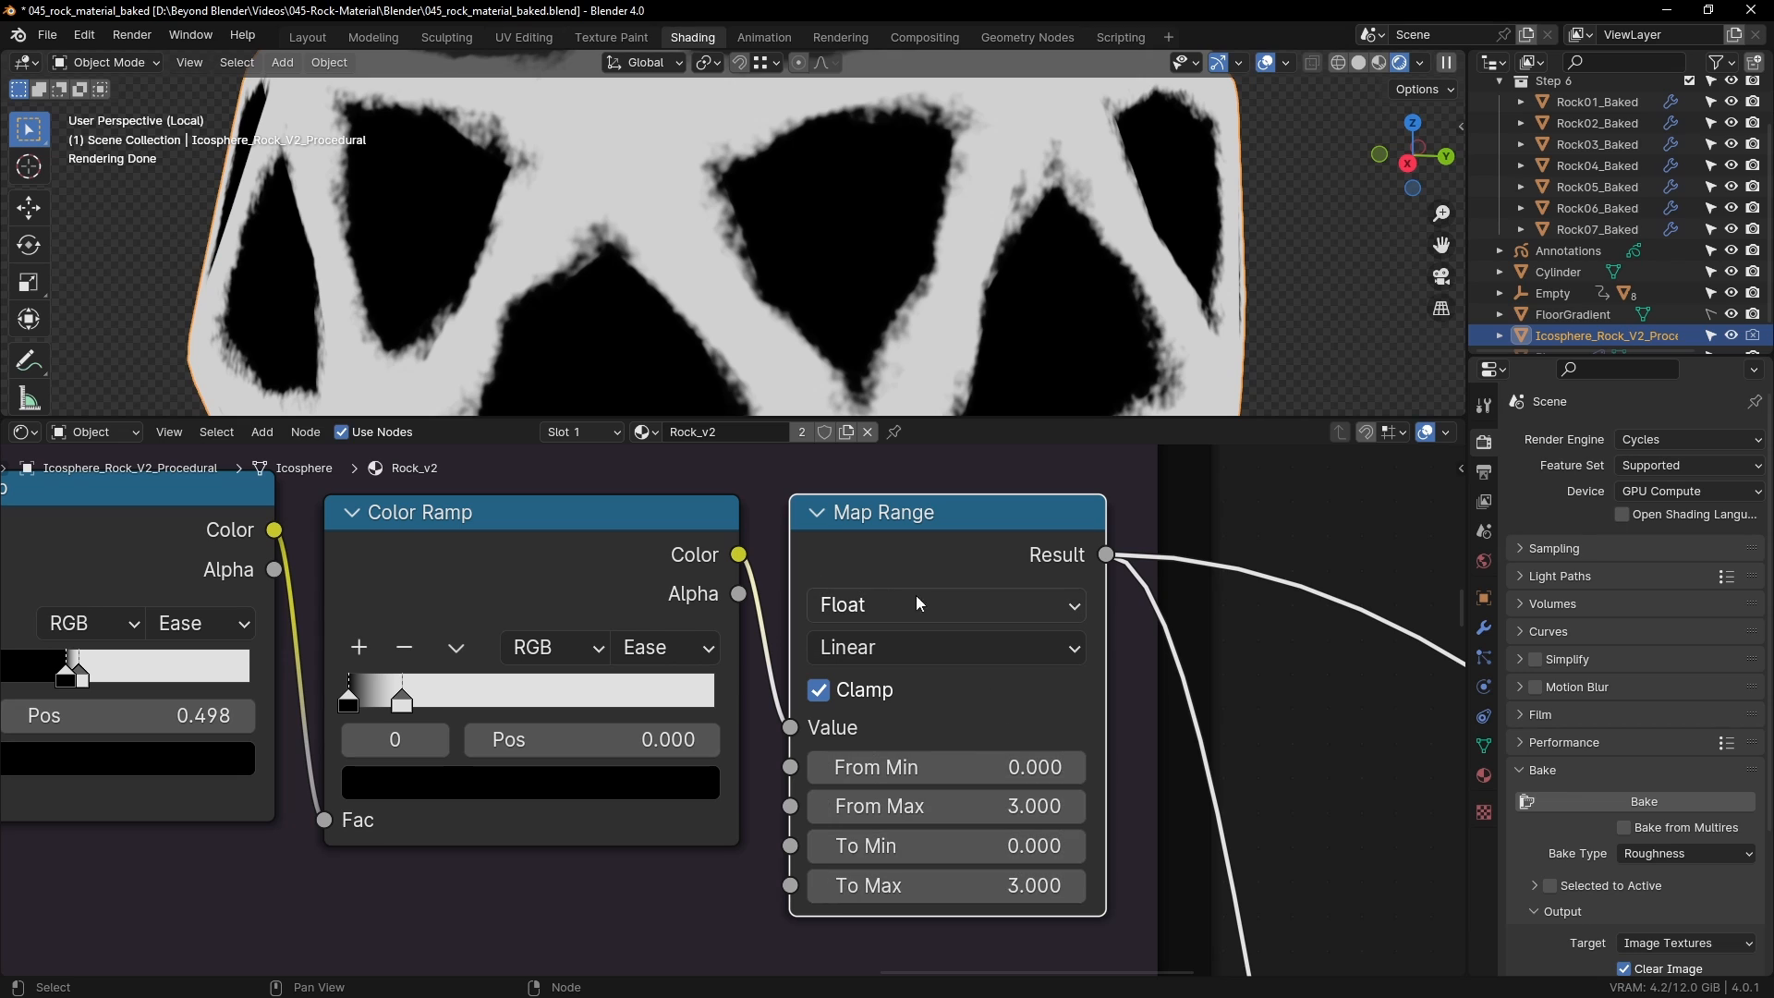
Step: Review the whole edge-wear mask frame and trace its output to the Rocks and Rocks + Moss mixes and the rock texture groups
scroll(924, 682, "down", 2)
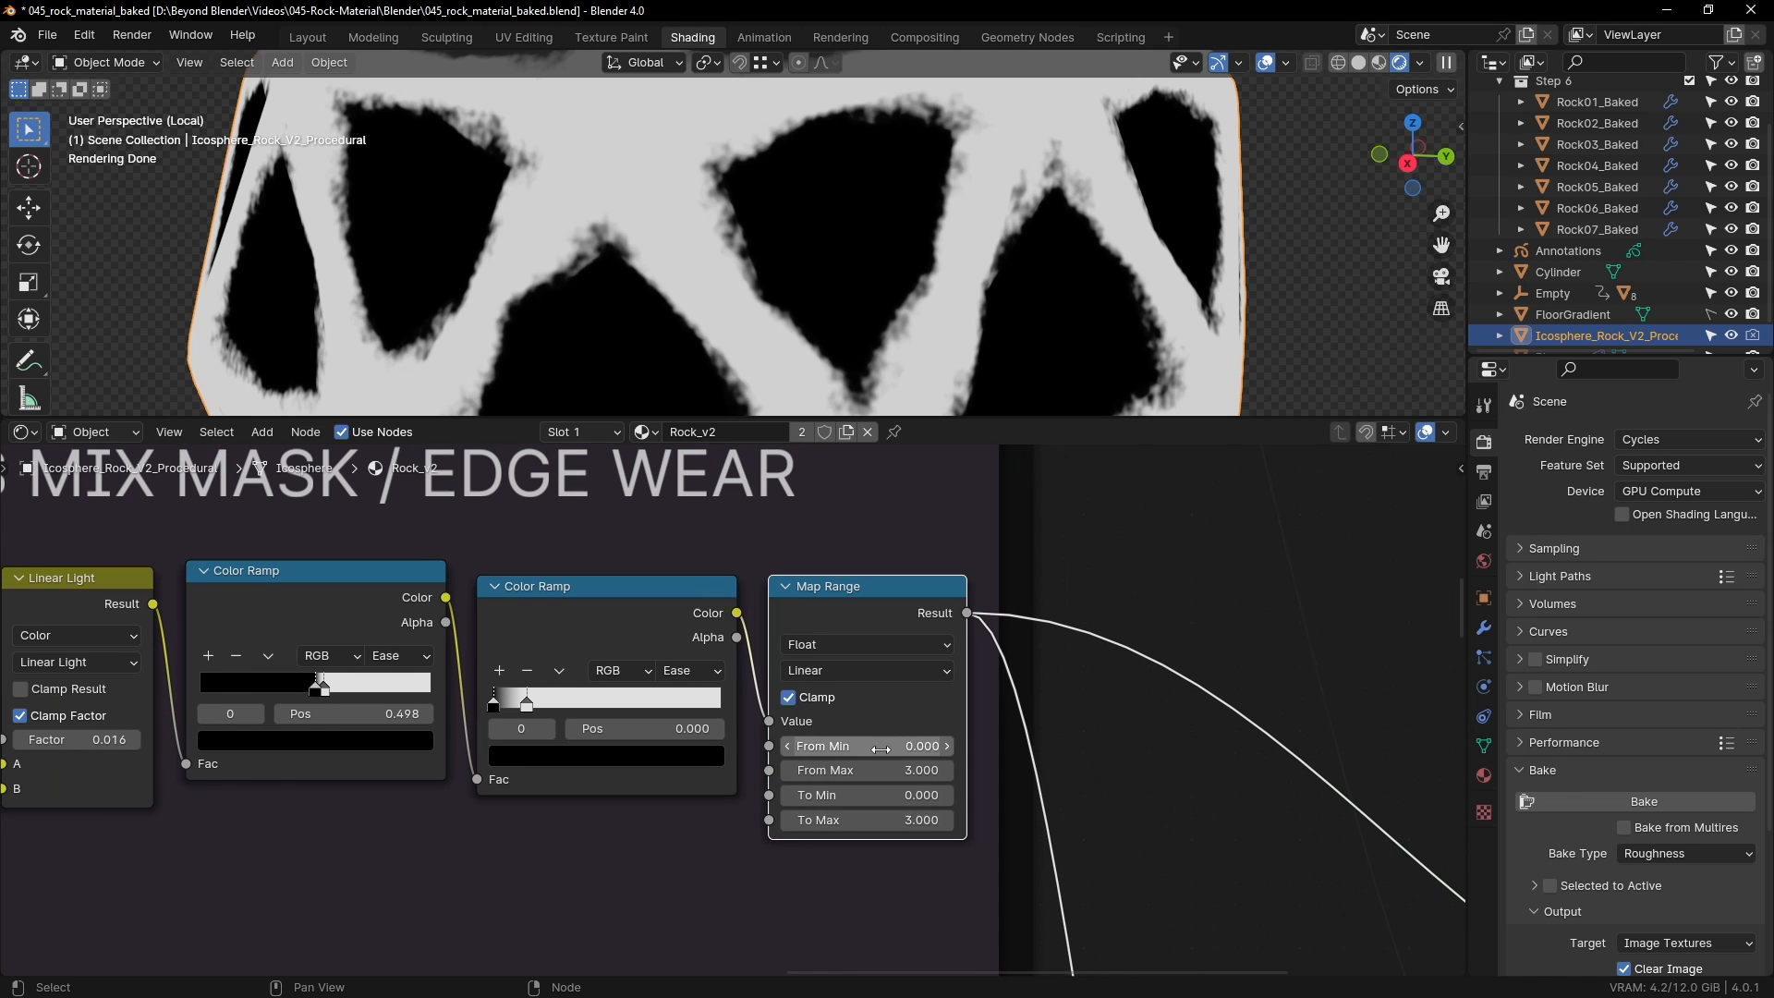
middle_click_drag(630, 719, 696, 727)
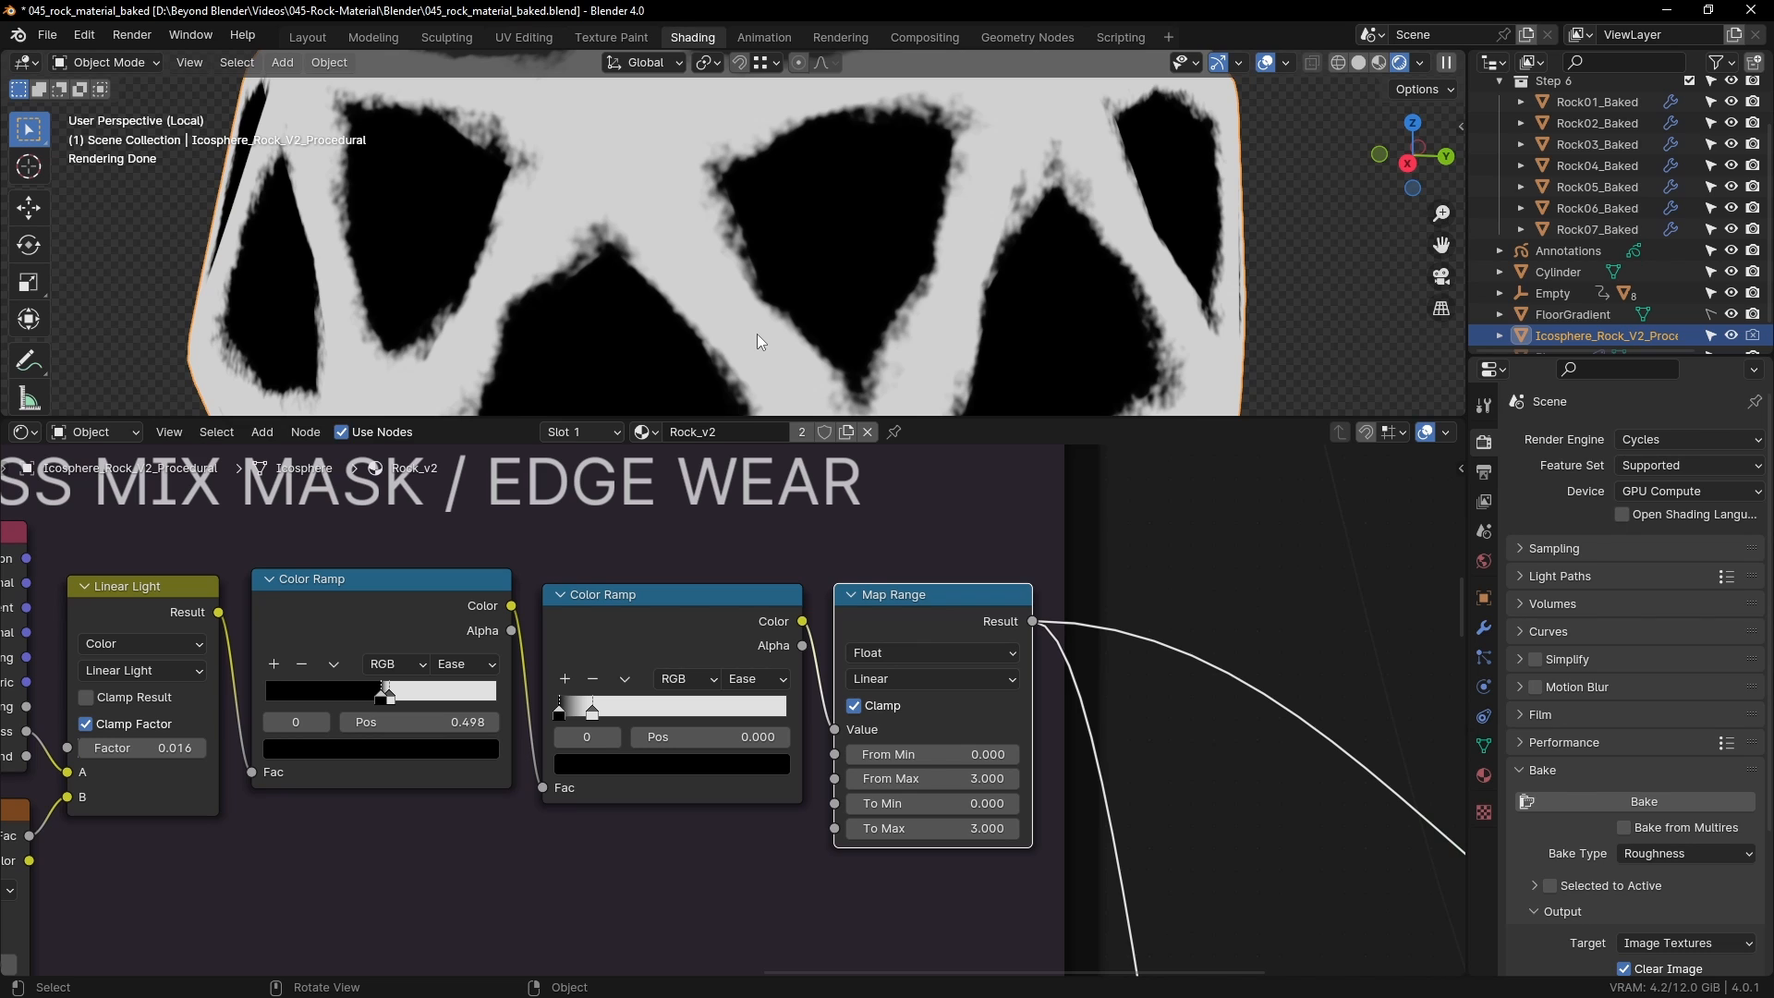
middle_click_drag(696, 653, 934, 662)
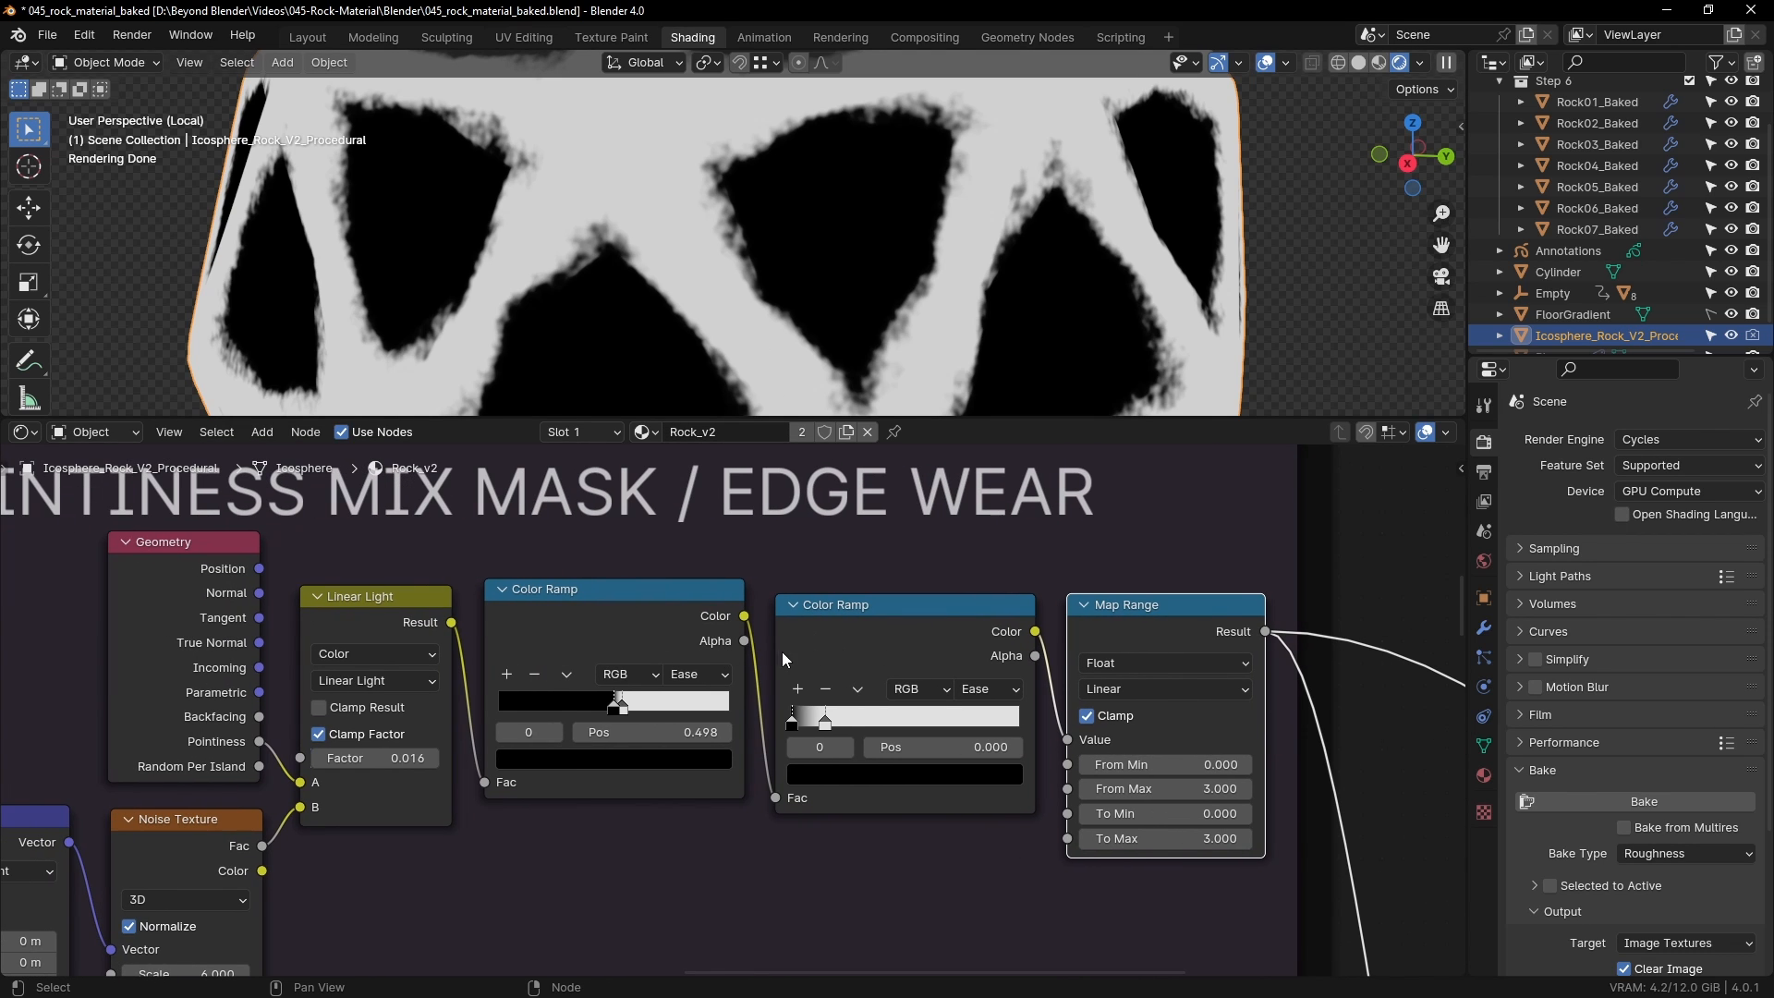
scroll(730, 709, "down", 2)
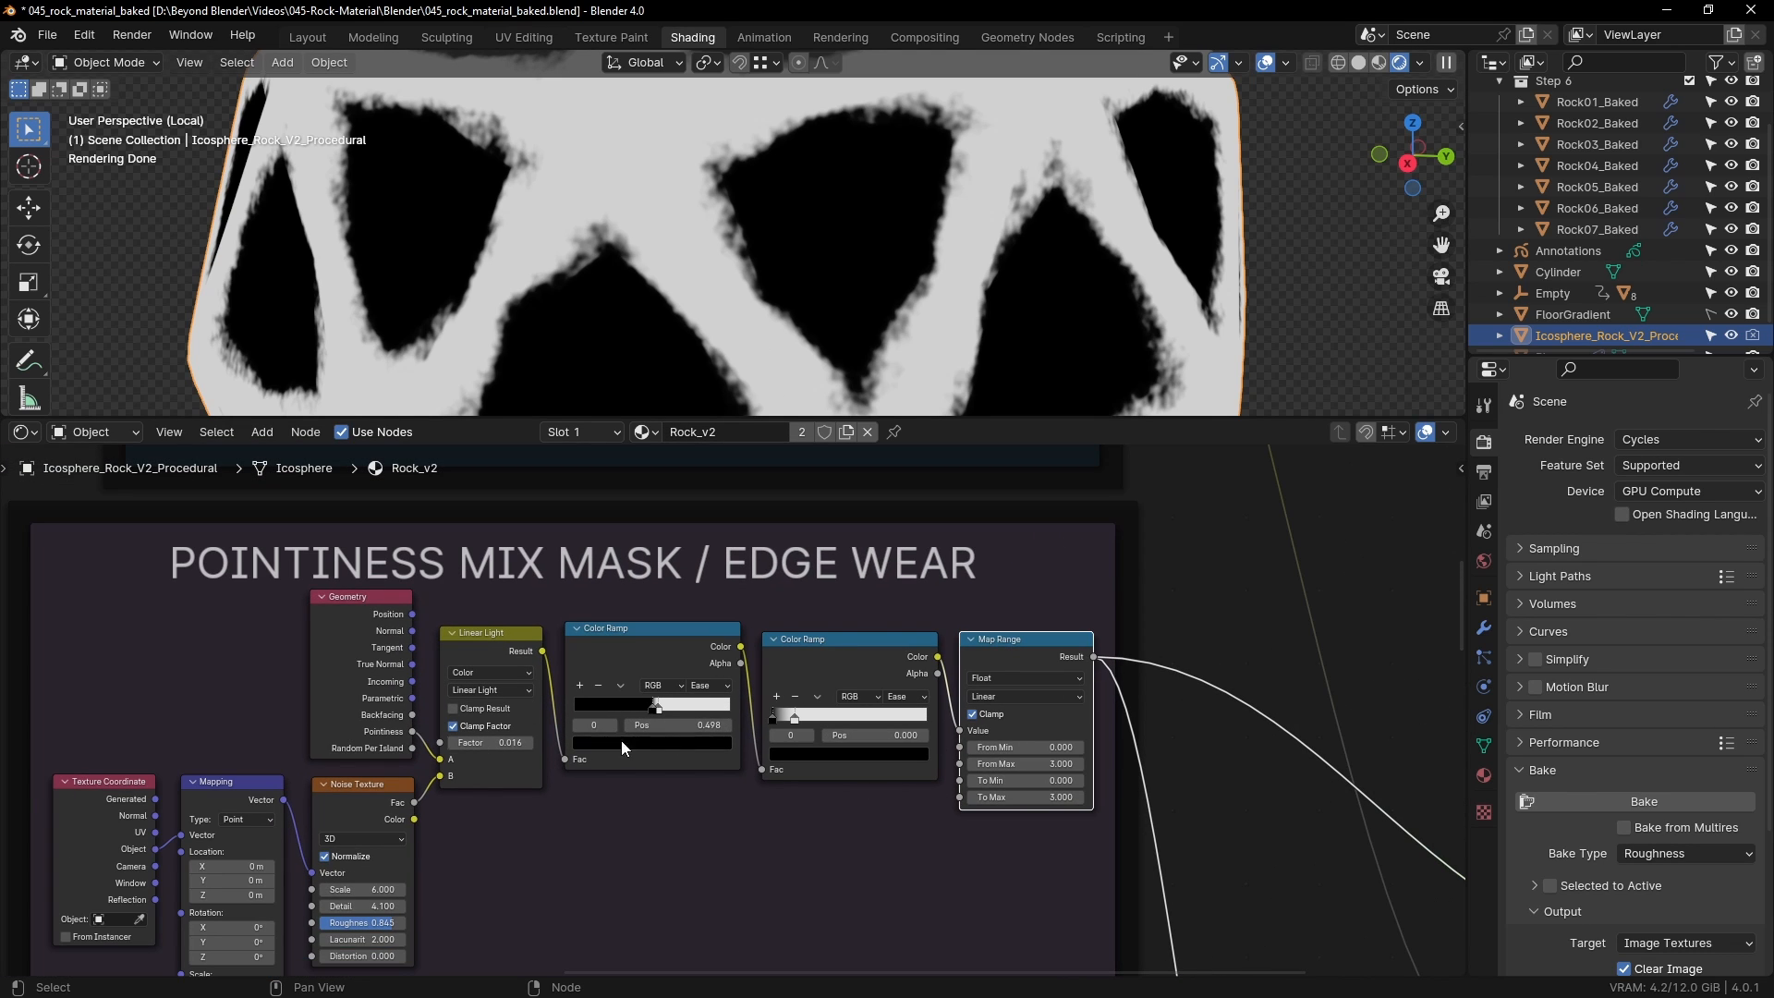
scroll(721, 753, "down", 5)
middle_click_drag(853, 801, 872, 780)
left_click_drag(758, 559, 747, 566)
scroll(769, 707, "down", 4)
middle_click_drag(954, 744, 735, 583)
left_click_drag(788, 845, 783, 815)
middle_click_drag(782, 815, 1052, 470)
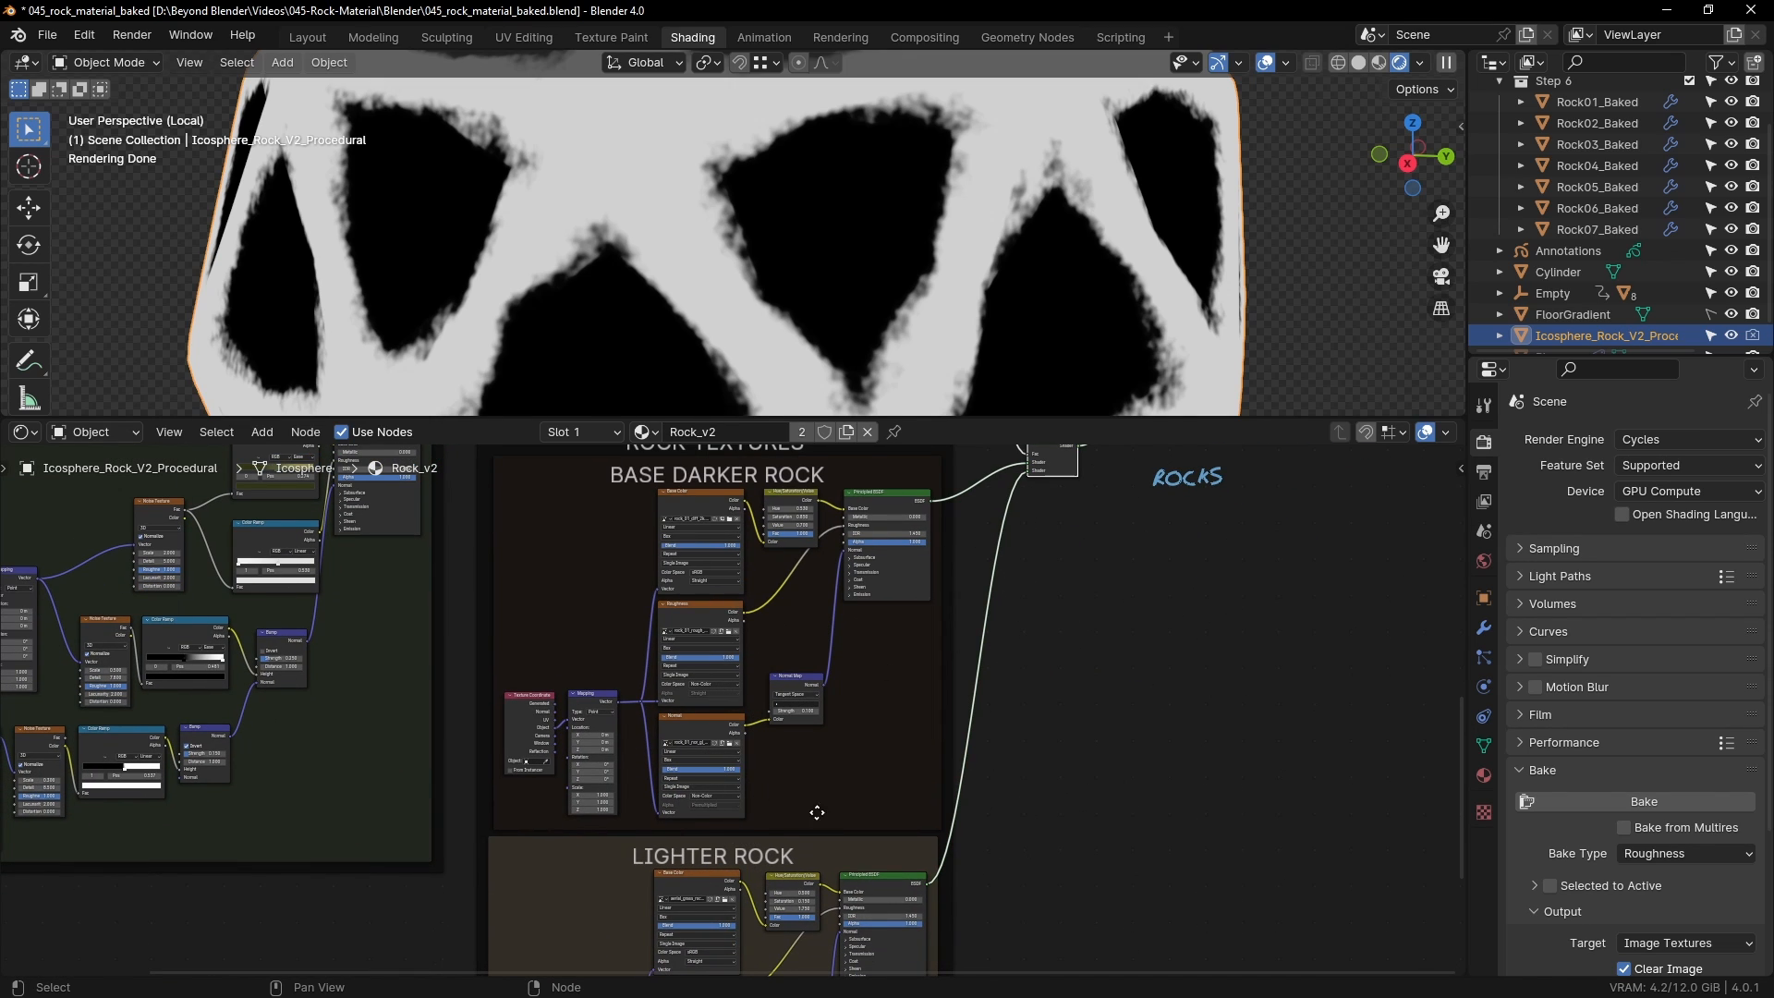
middle_click_drag(1212, 506, 1205, 880)
scroll(1116, 848, "down", 3)
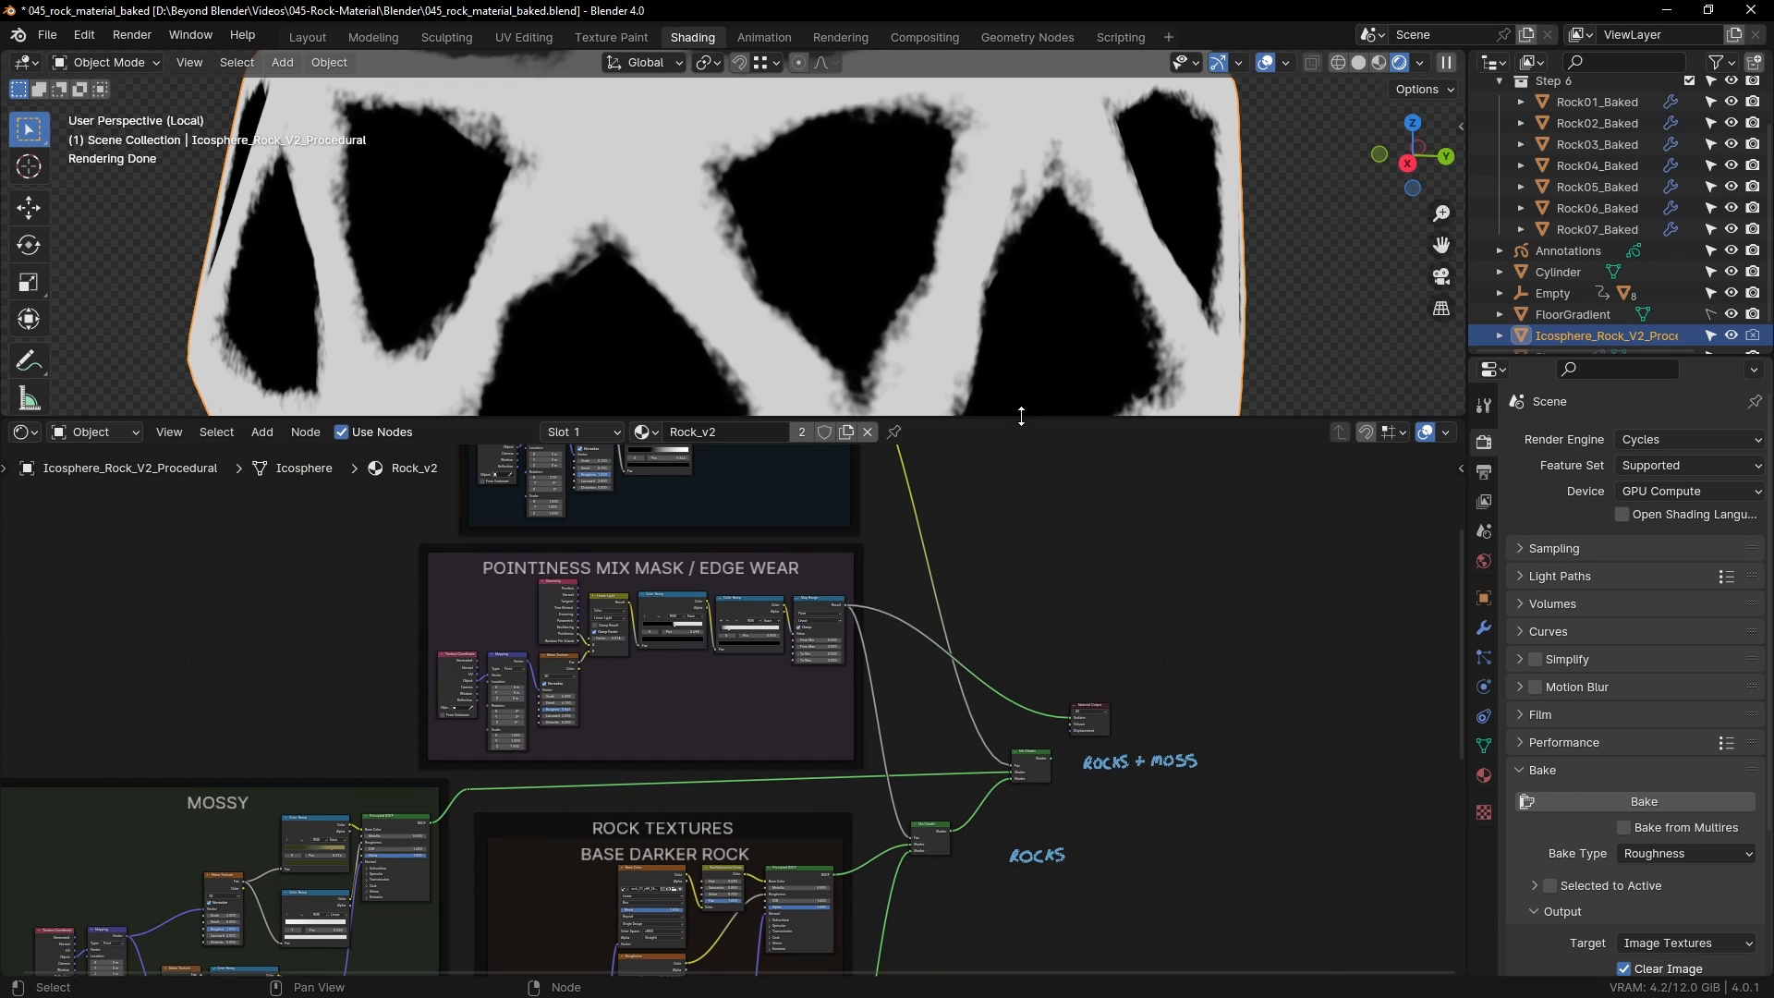
Step: Preview the Rocks Mix Shader on the rock and examine the whole object with the current edge-wear mask
left_click(933, 822, "ctrl+shift")
scroll(864, 274, "down", 5)
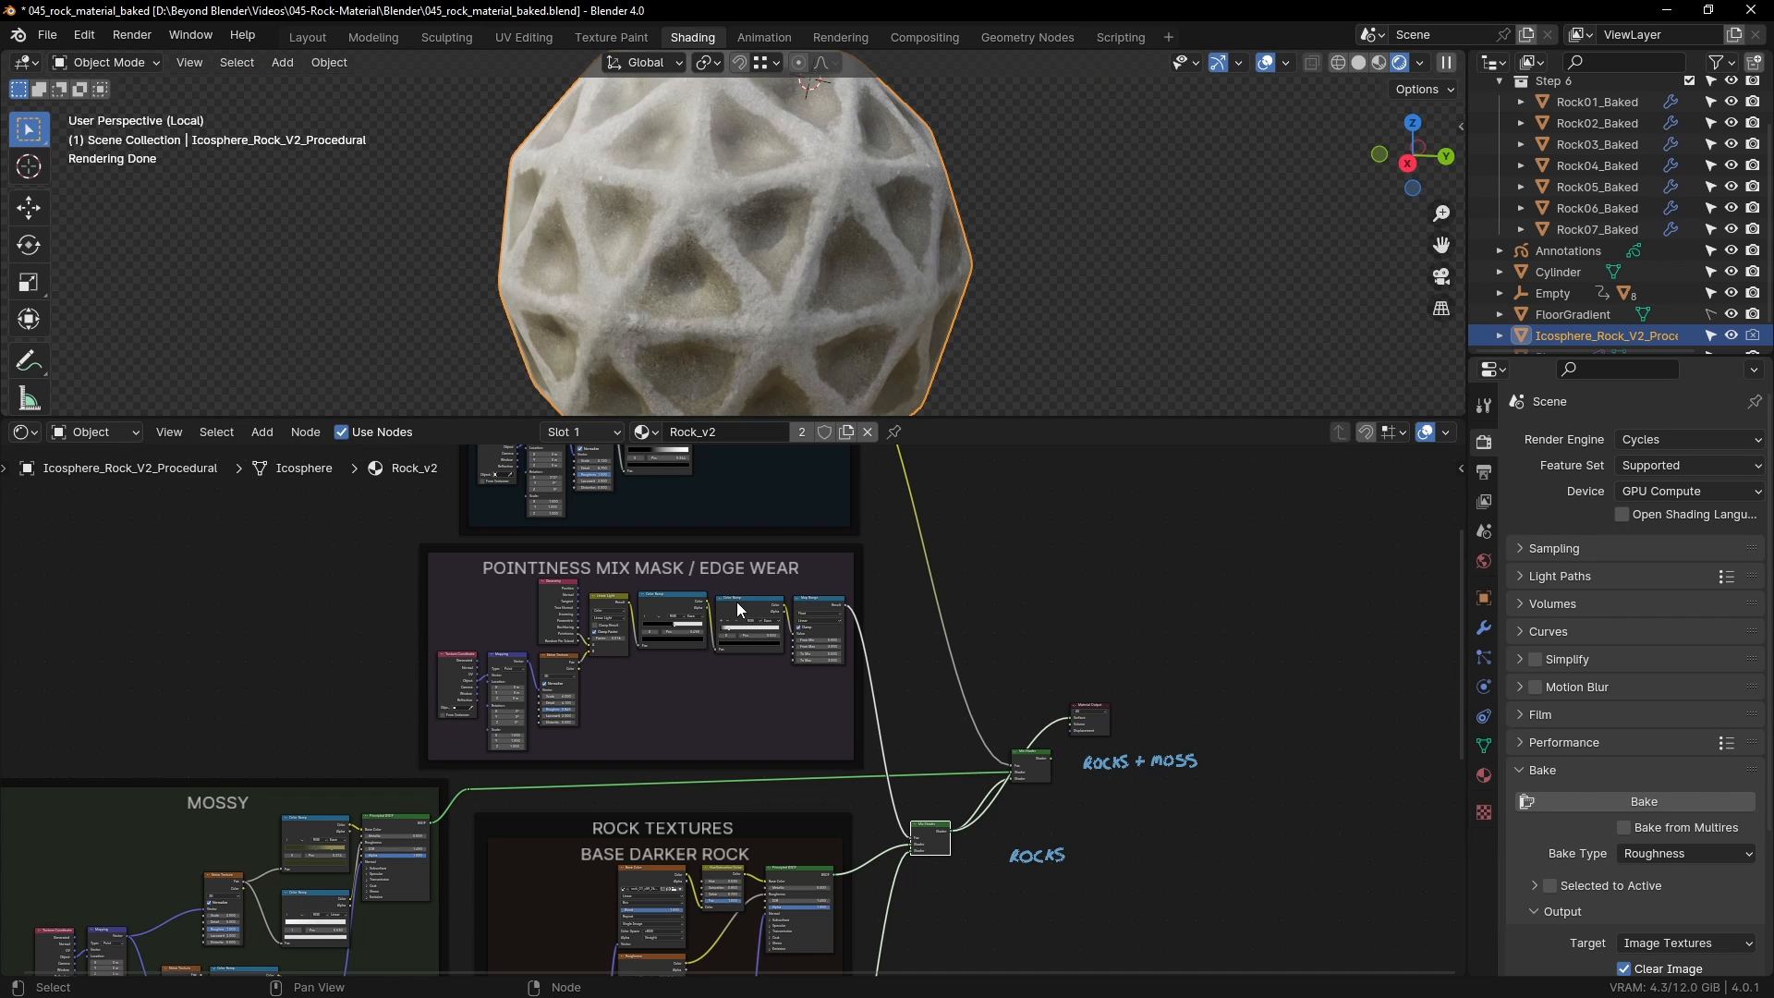
scroll(786, 283, "up", 1)
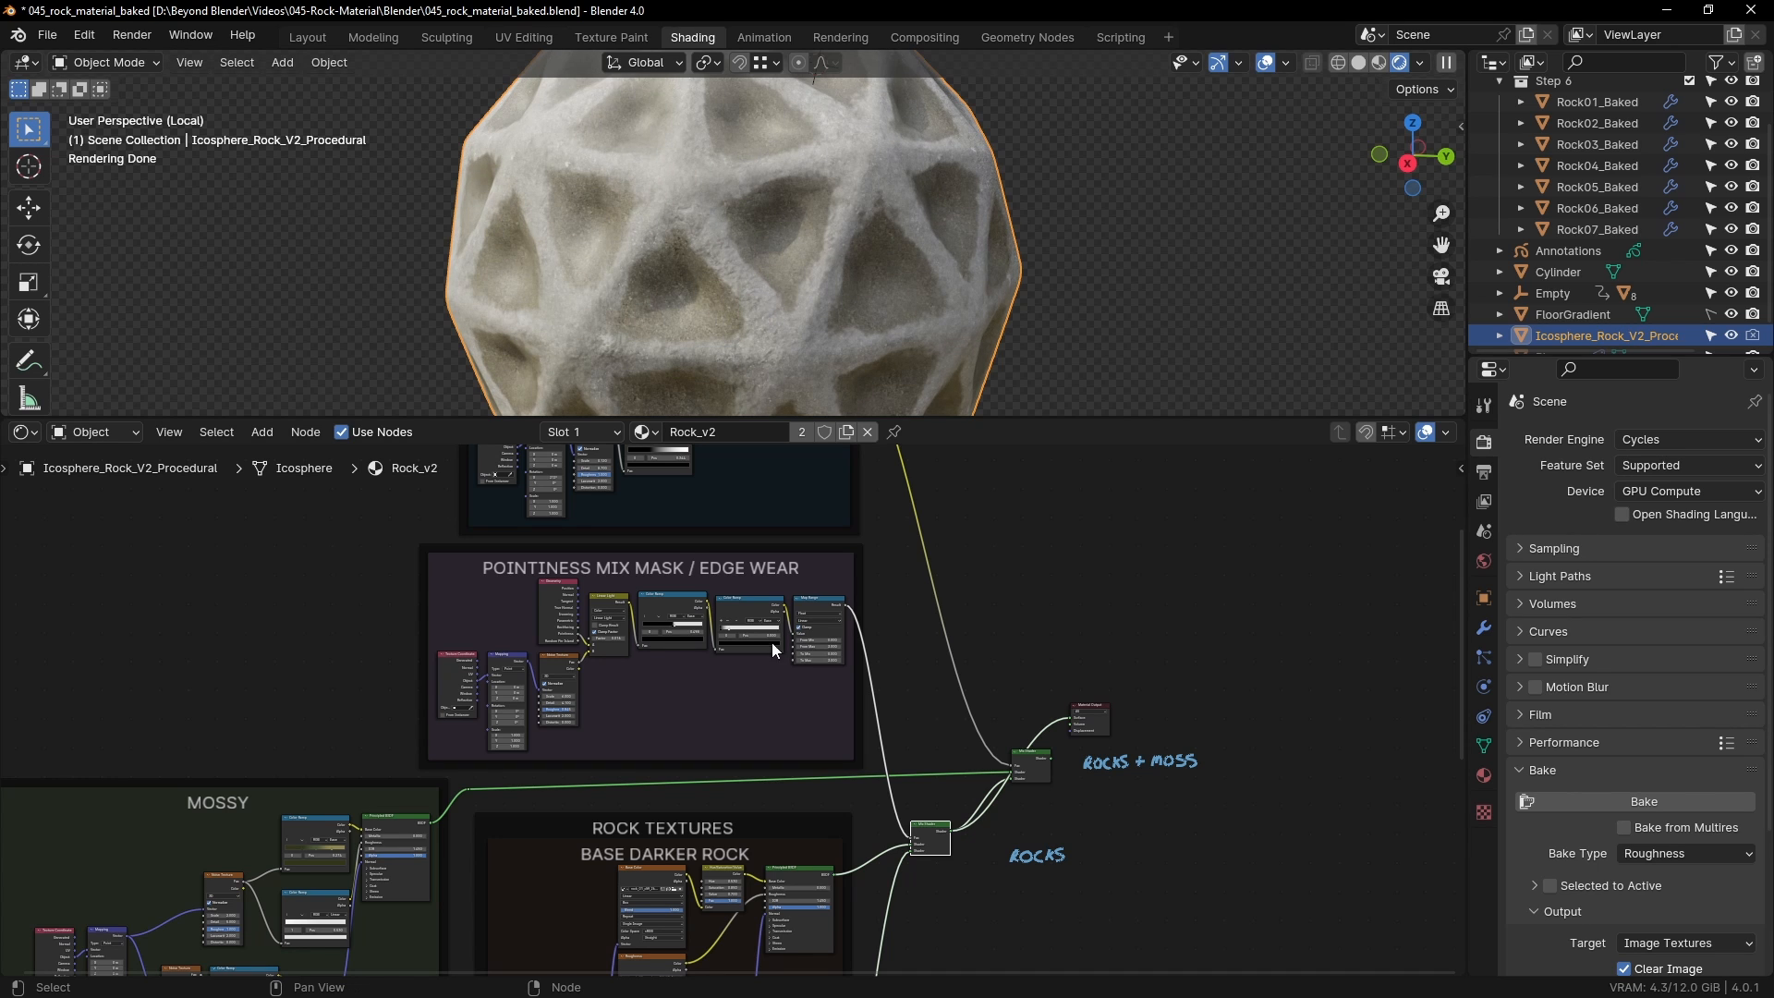
Step: Preview the edge-wear mask at the first Color Ramp, the second Color Ramp and the Map Range node in turn
scroll(680, 660, "up", 4)
scroll(829, 699, "up", 3)
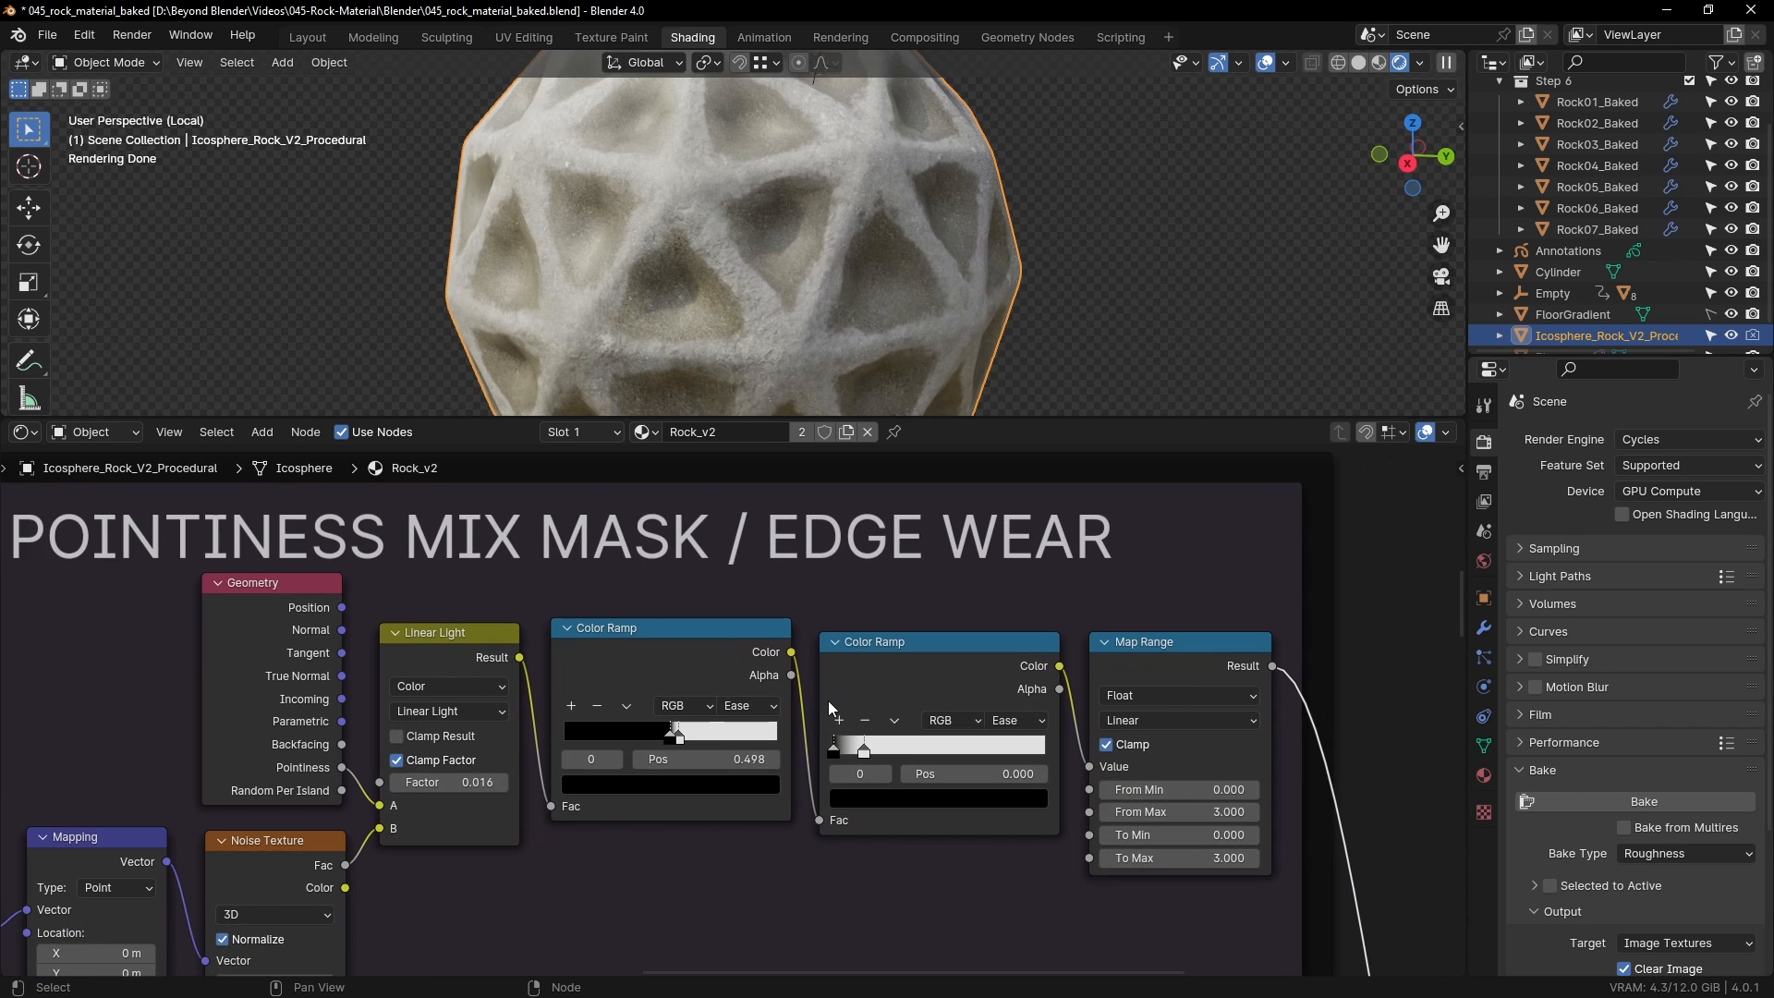
left_click(712, 610)
left_click(712, 610, "ctrl+shift")
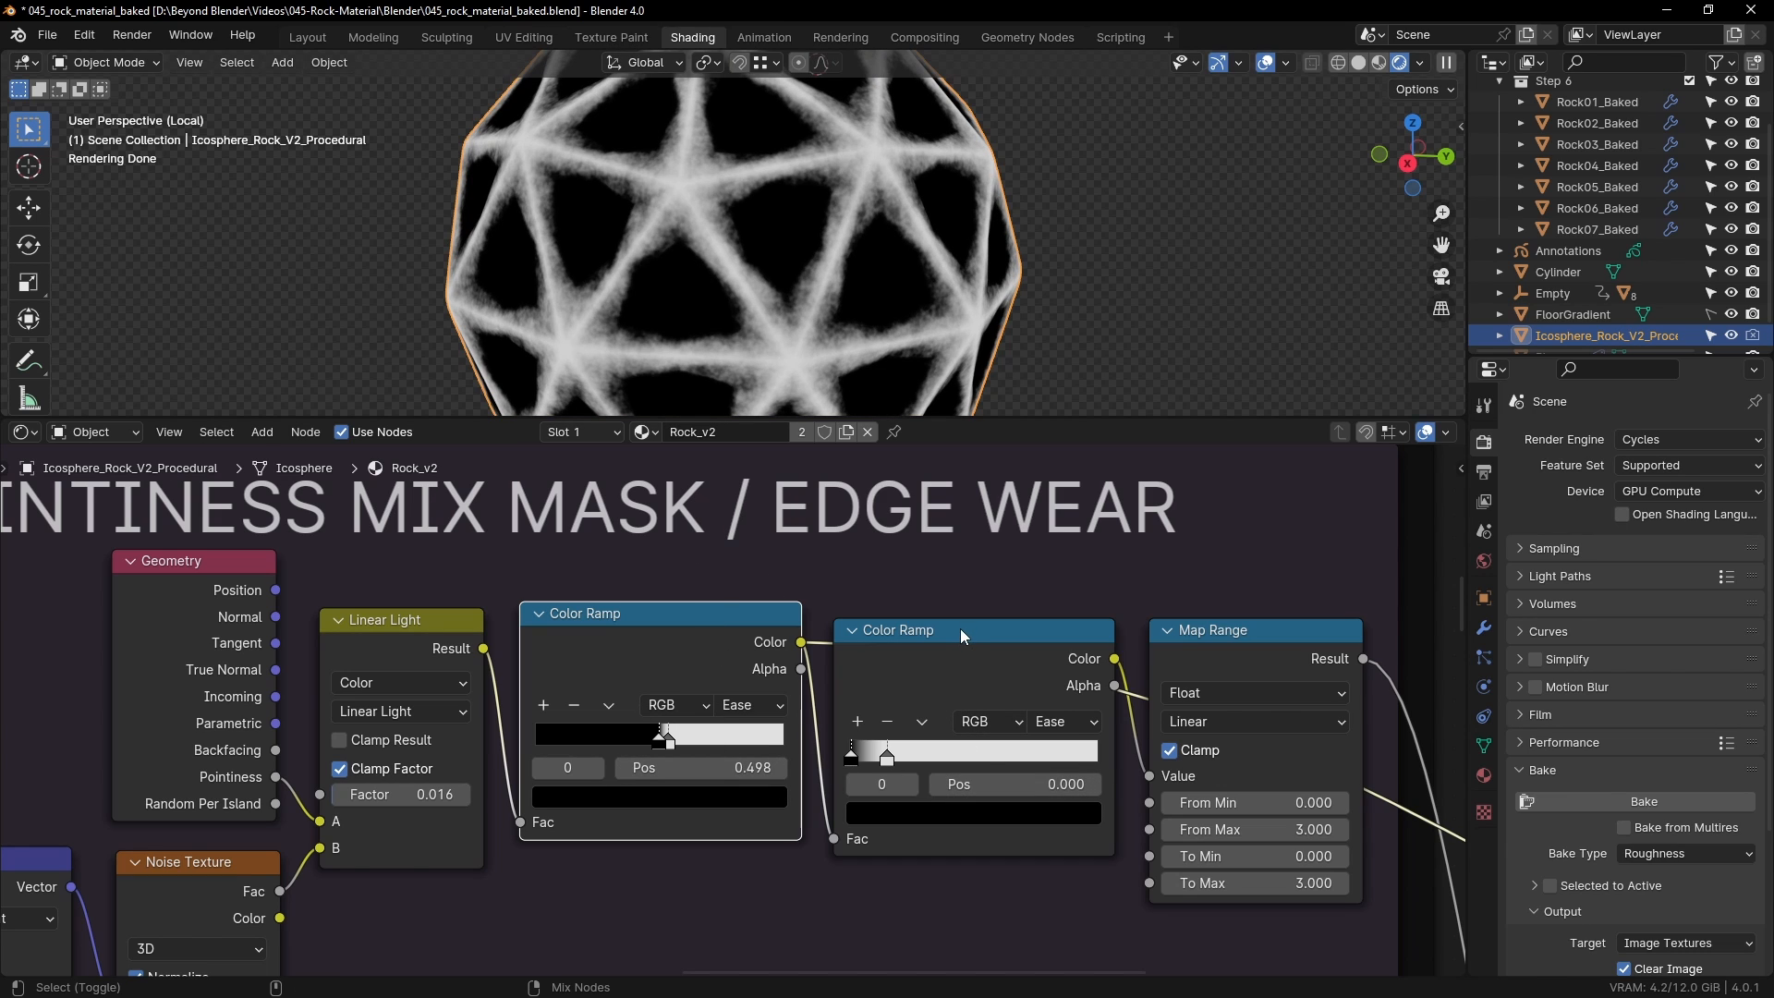
left_click(967, 667, "ctrl+shift")
scroll(956, 743, "down", 3)
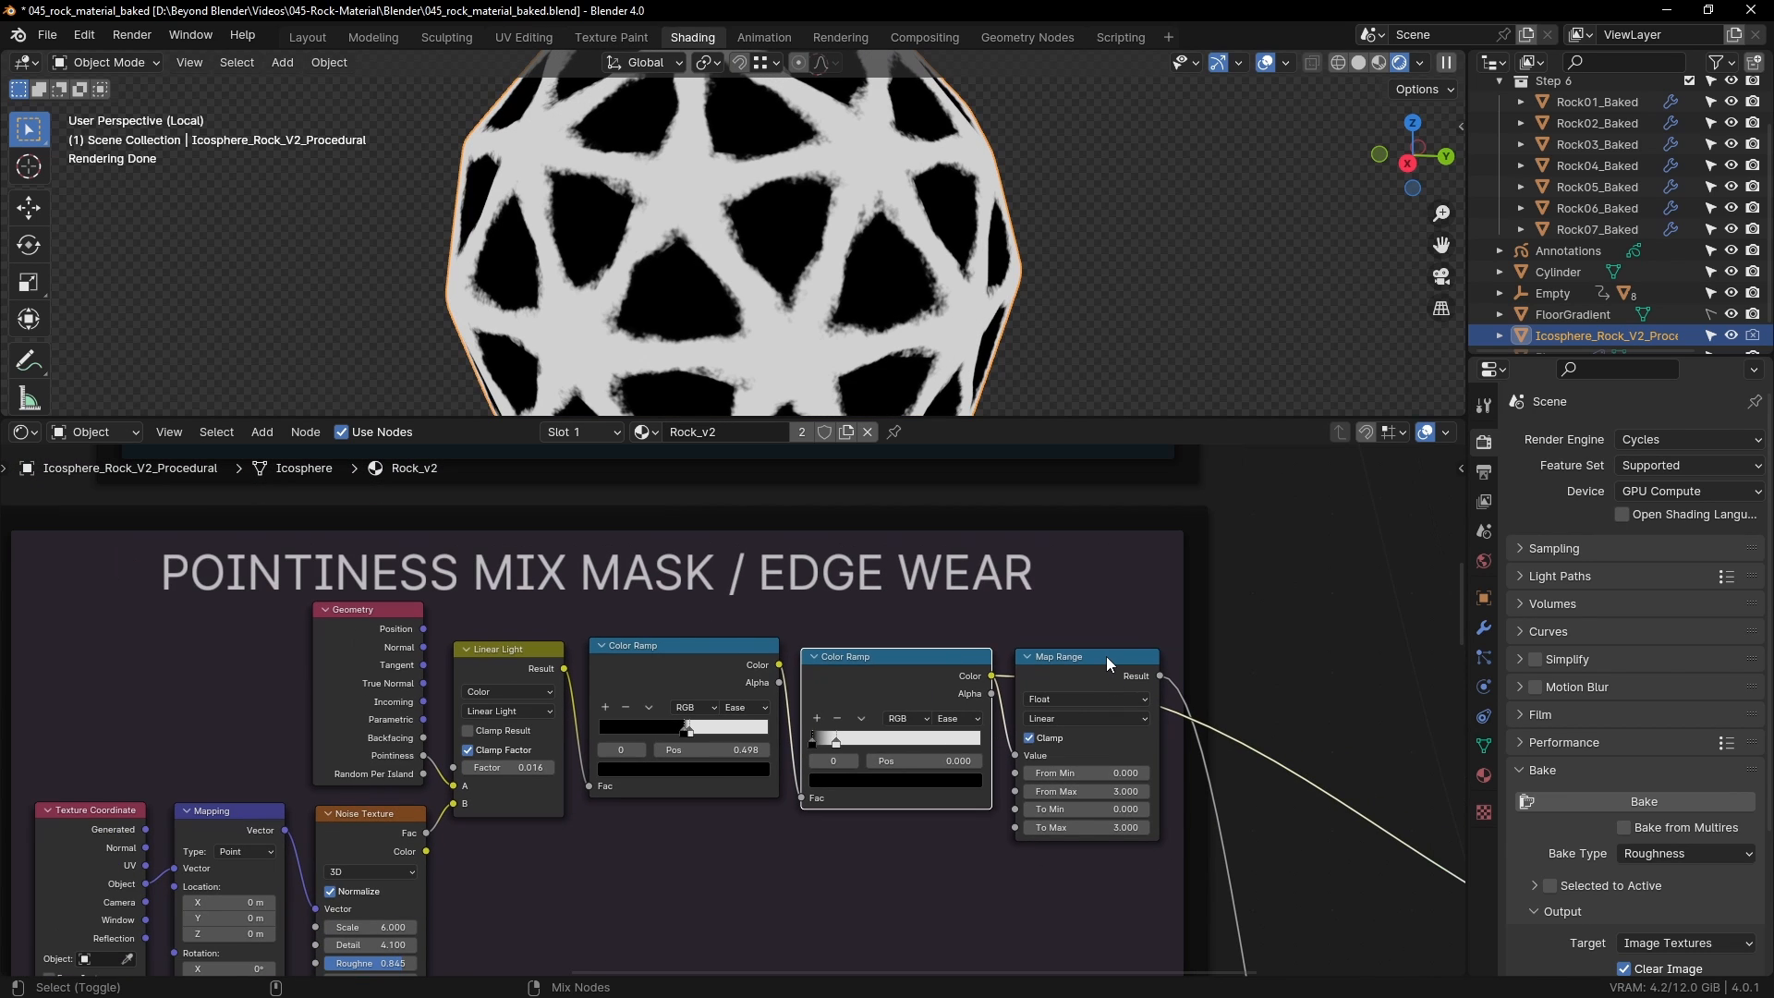
left_click(1105, 657, "ctrl+shift")
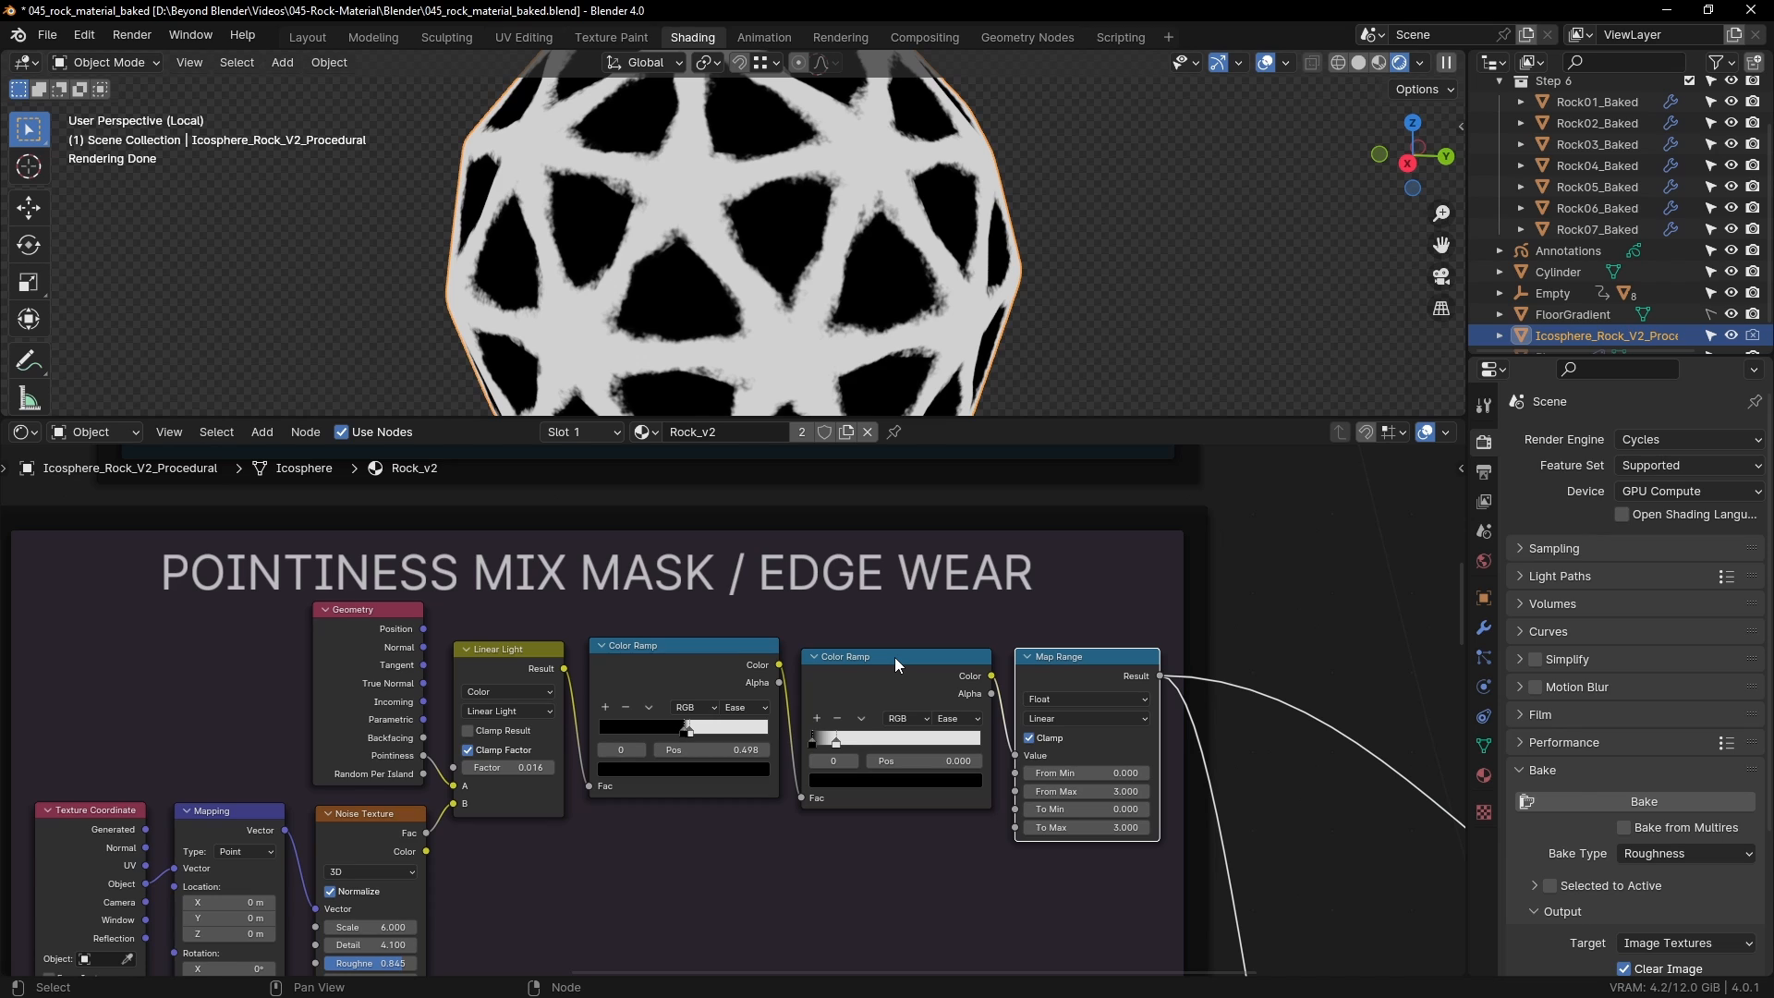
Step: Detach the second Color Ramp from the edge-wear chain and preview the Rocks Mix Shader on the whole rock
left_click_drag(906, 657, 901, 805, "alt")
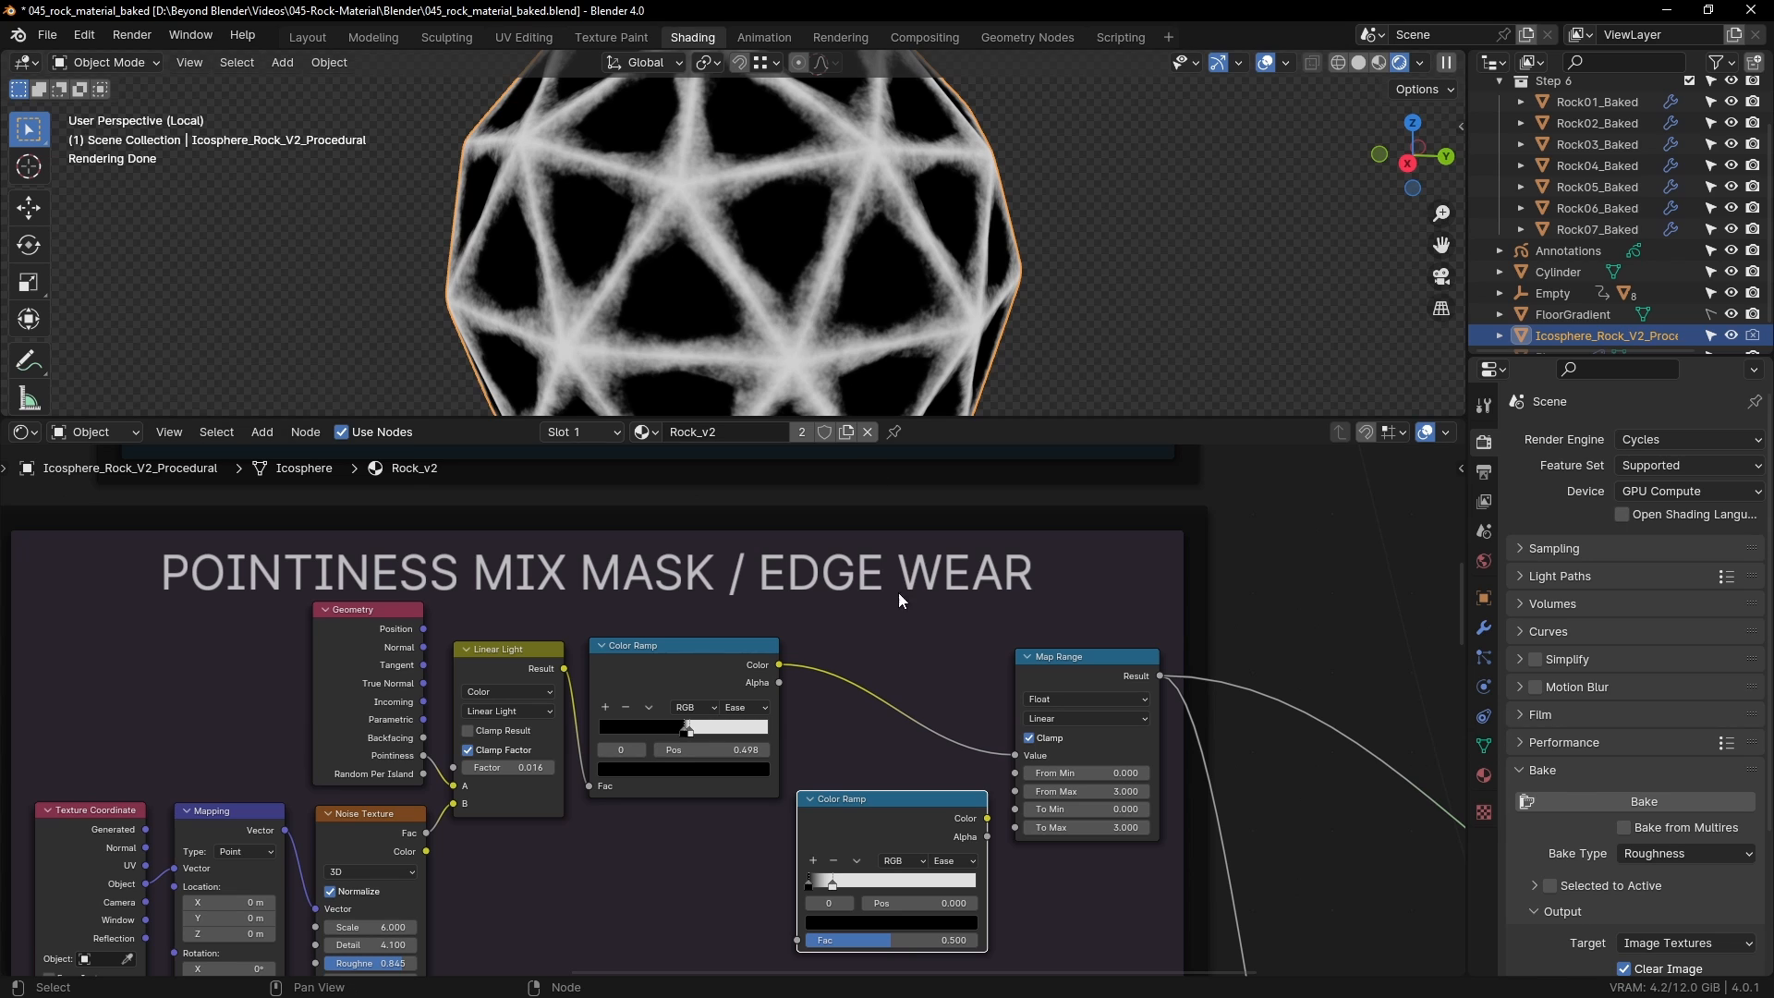
scroll(919, 735, "down", 3)
middle_click_drag(919, 735, 915, 597)
left_click(961, 845, "ctrl+shift")
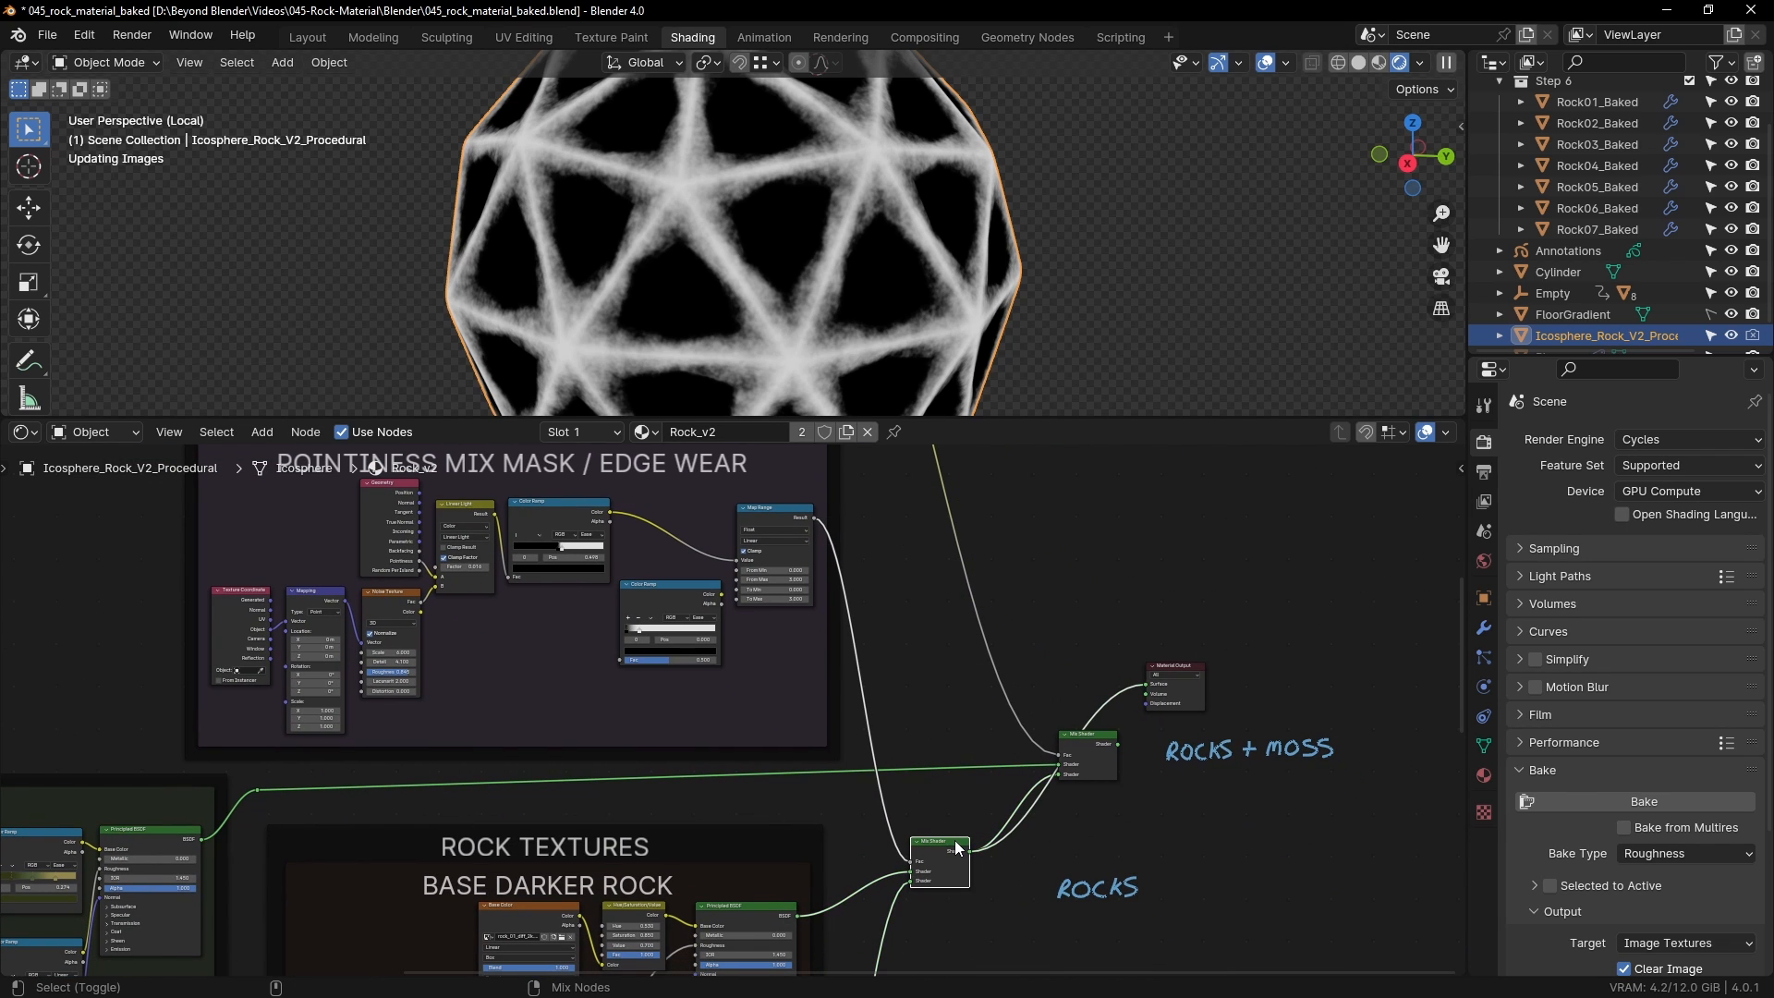
middle_click_drag(706, 240, 763, 277)
scroll(819, 269, "down", 3)
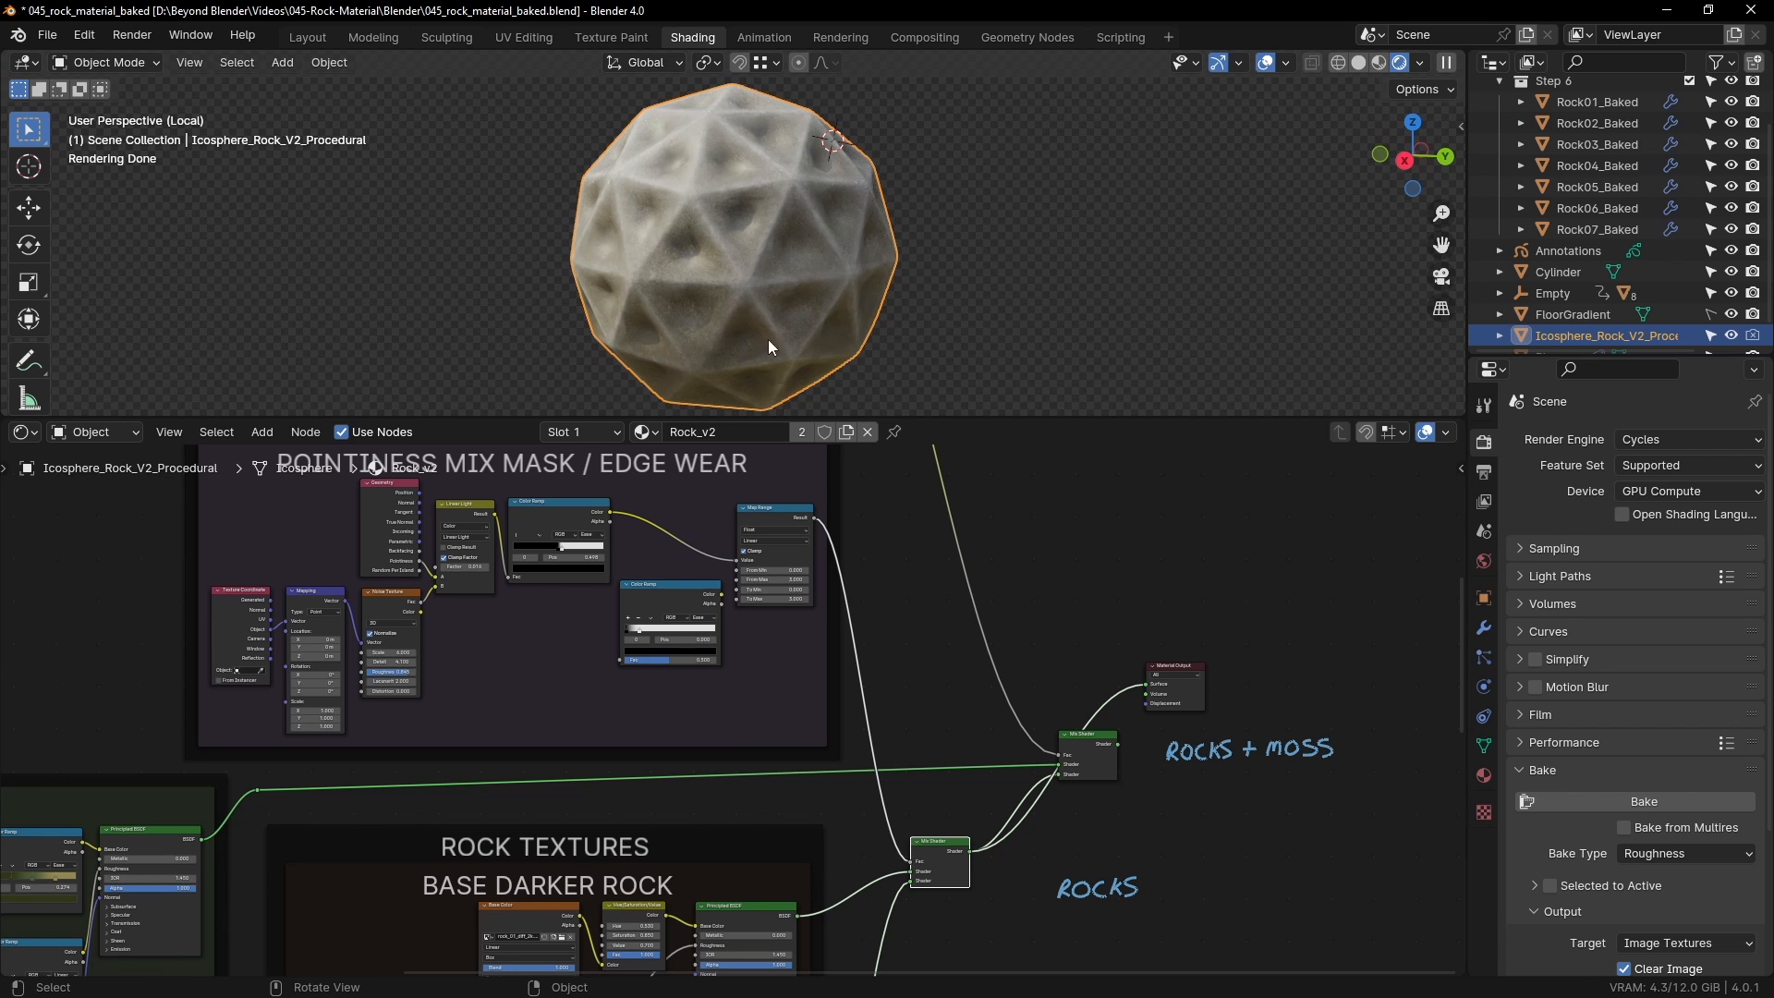
Step: Preview the first Color Ramp's output on the rock and examine its gradient and the mask edges closely
scroll(735, 704, "up", 5)
middle_click_drag(790, 584, 1097, 728)
scroll(922, 583, "up", 1)
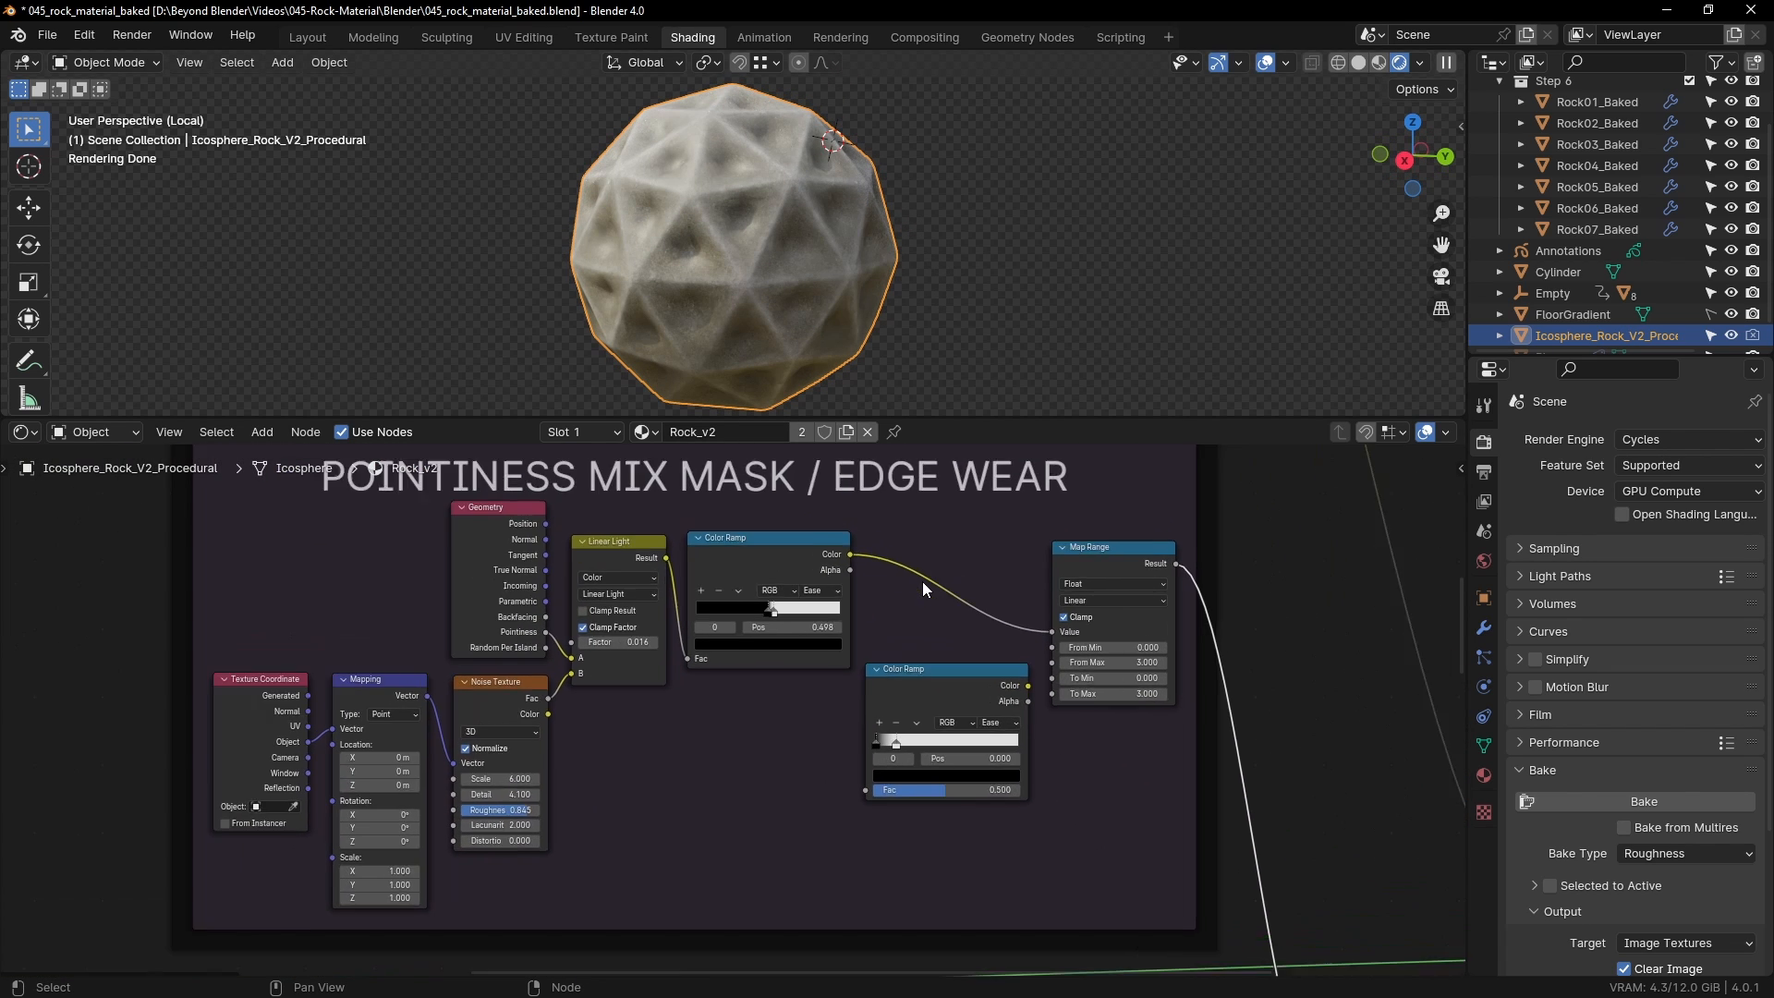
scroll(922, 580, "up", 2)
middle_click_drag(922, 581, 922, 612)
left_click(769, 545, "ctrl+shift")
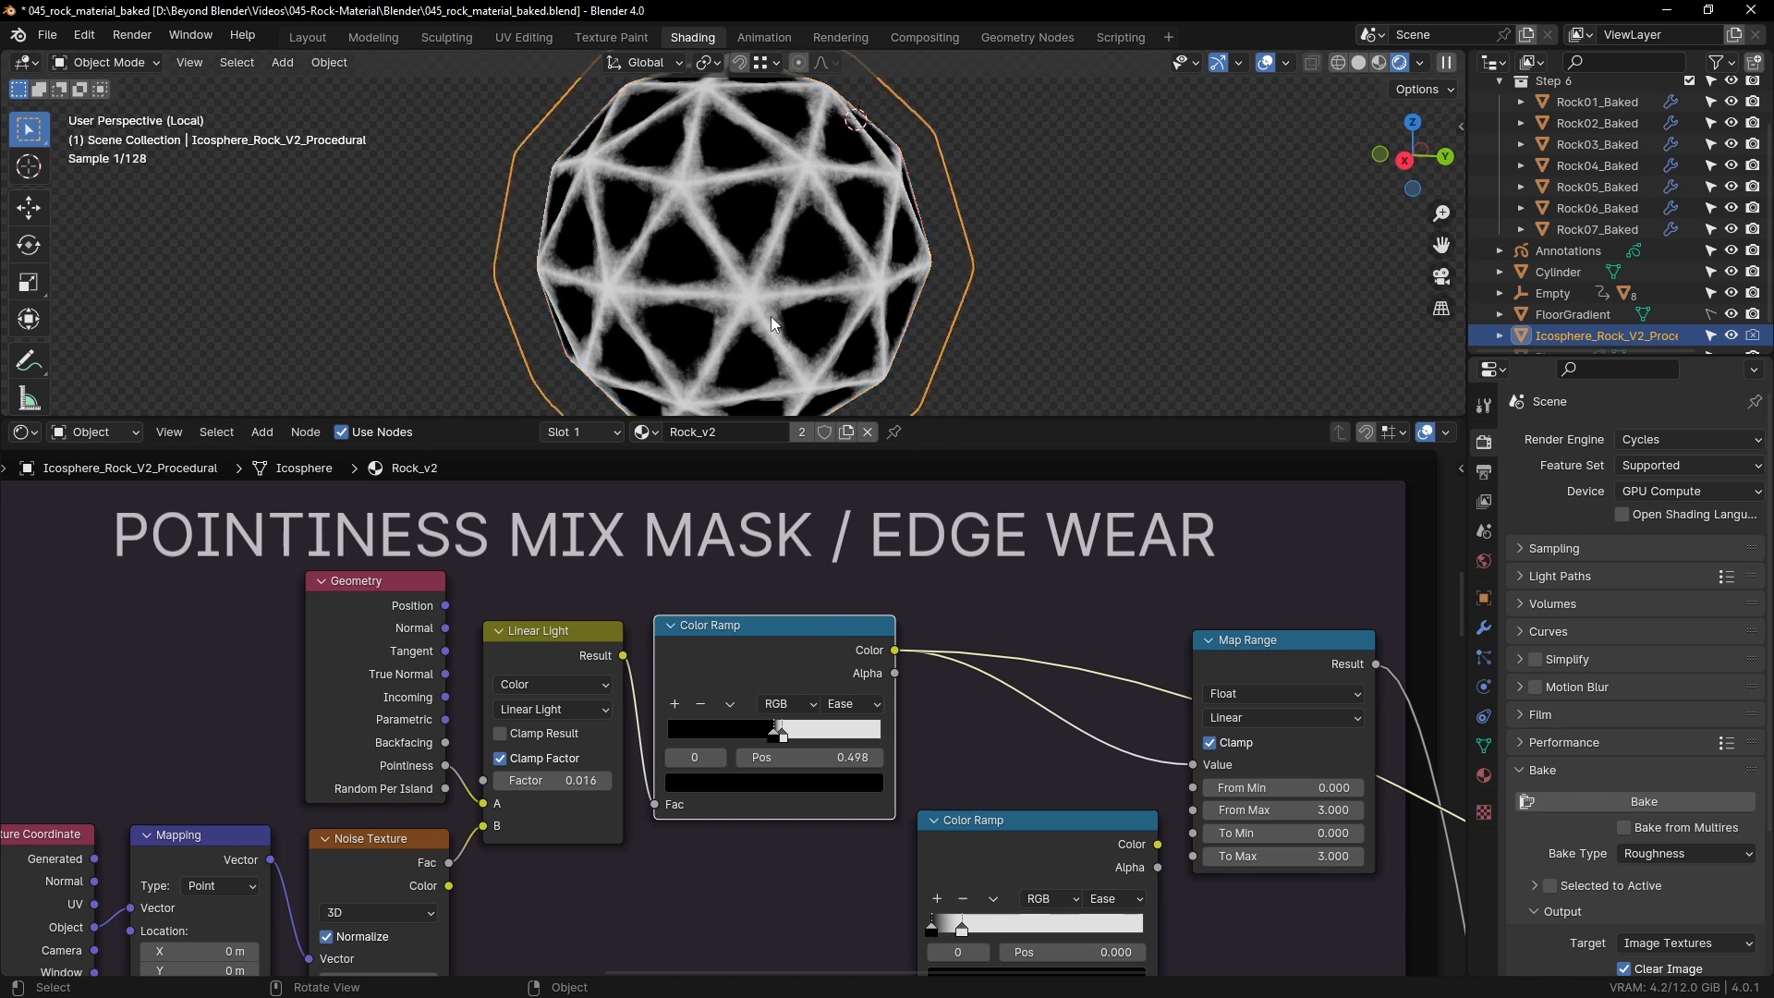
scroll(775, 322, "up", 4)
scroll(782, 735, "up", 4)
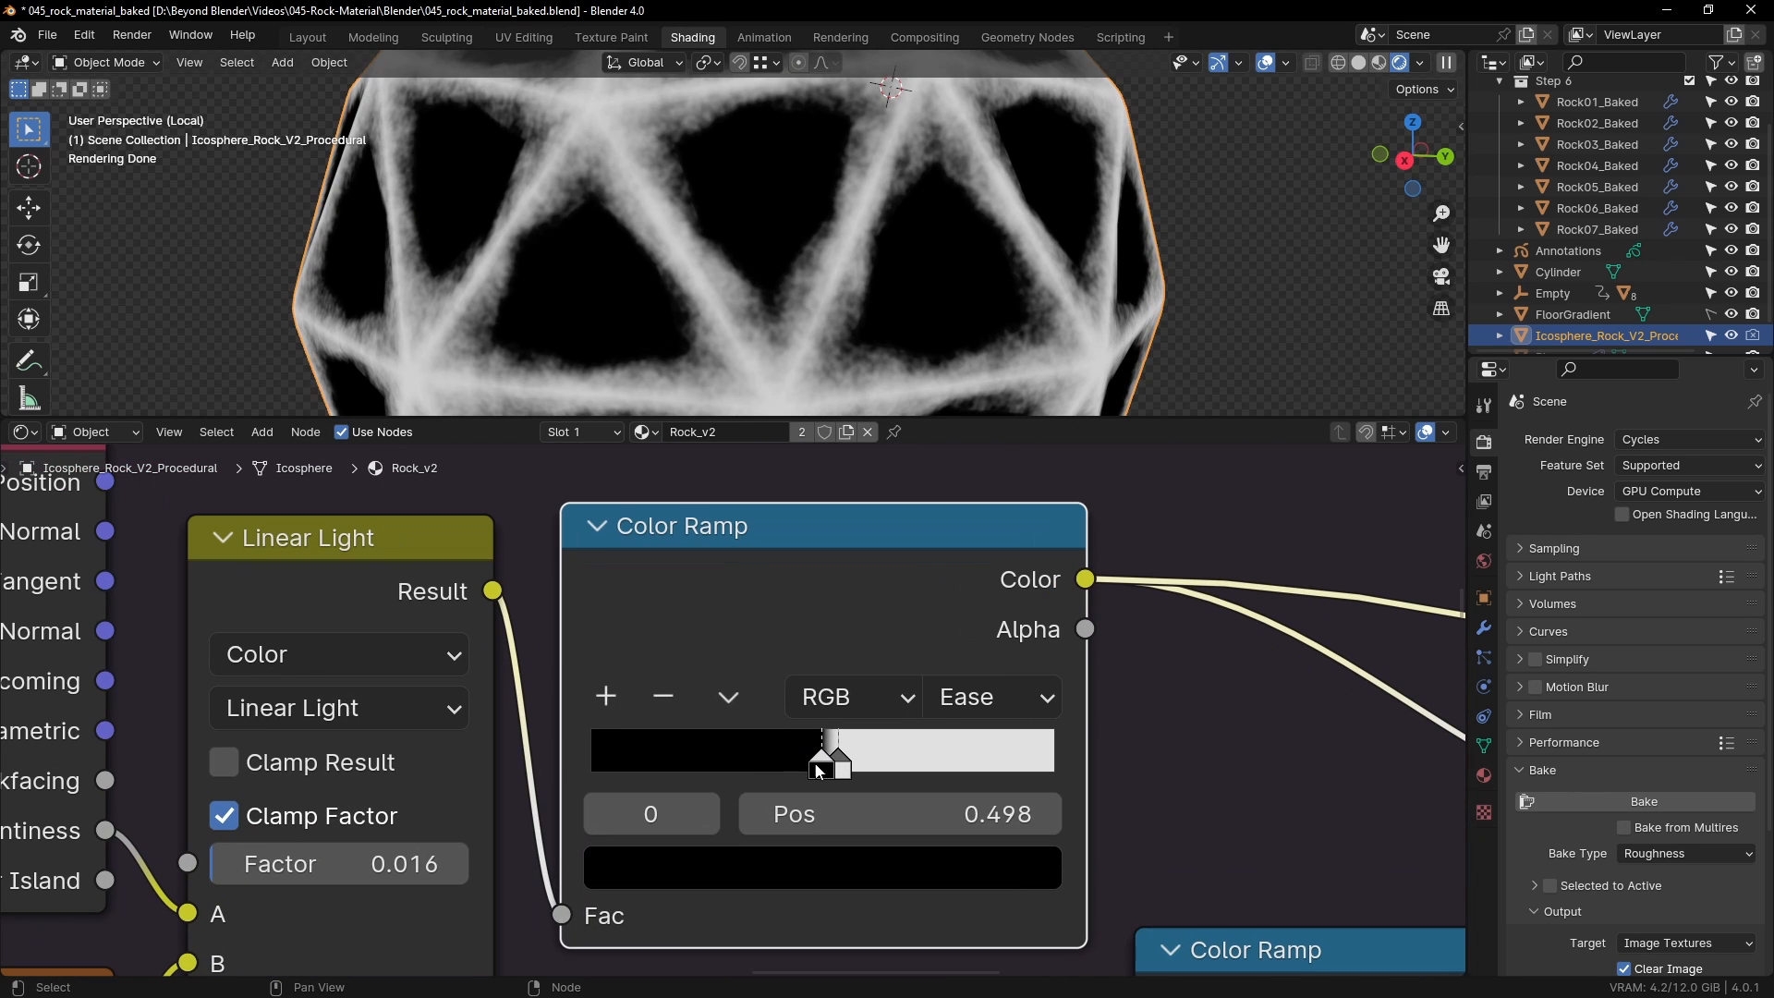
Step: Adjust the first Color Ramp's stops, trying the white one at 0.525 and placing the black one at 0.502
left_click_drag(845, 773, 838, 774)
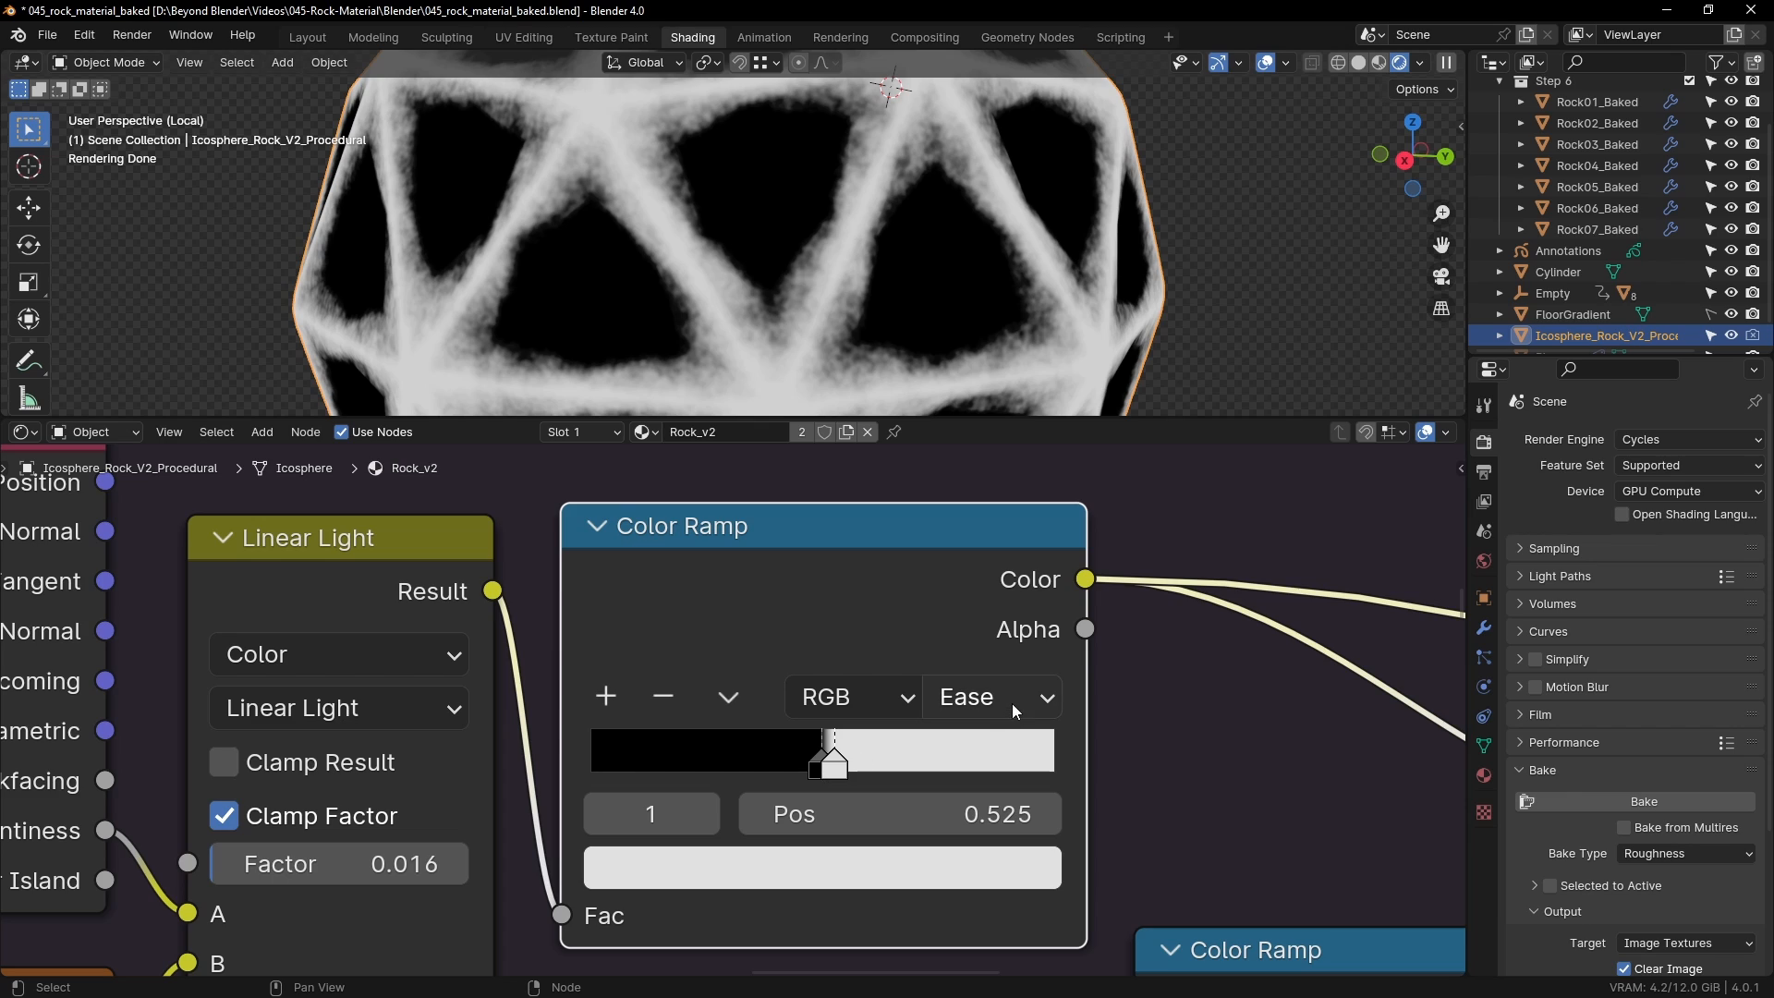
left_click(967, 702)
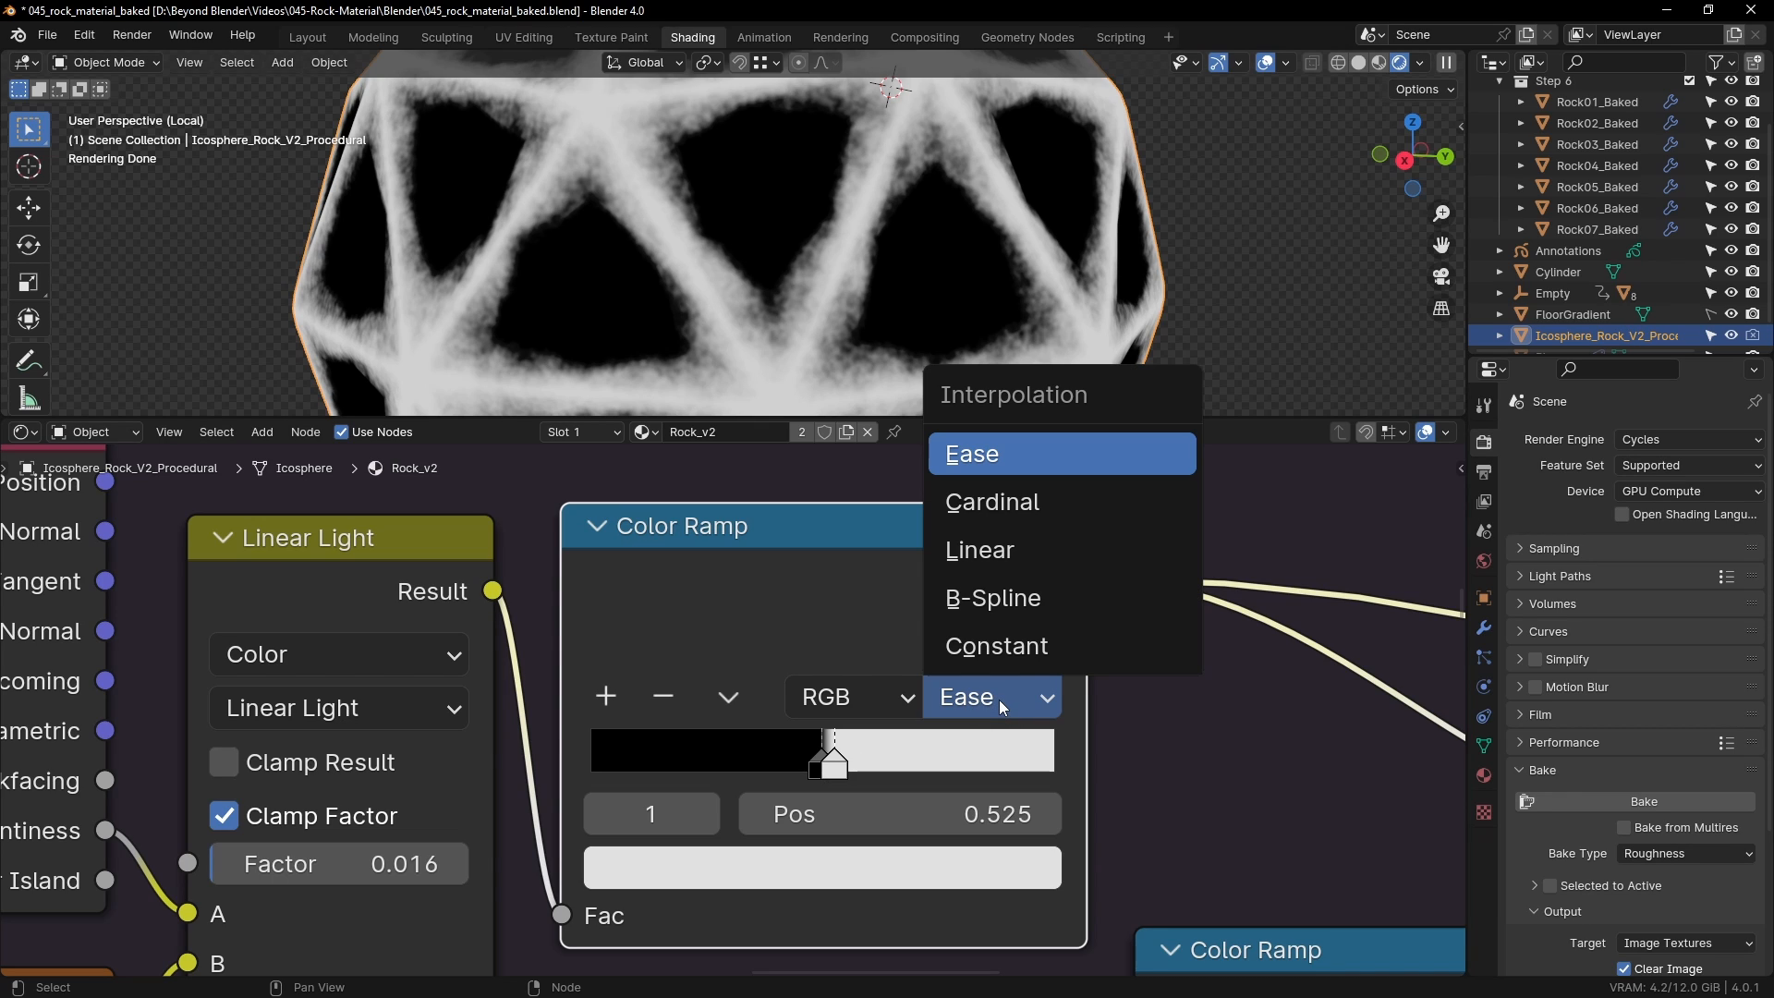
left_click(816, 767)
left_click_drag(813, 770, 815, 769)
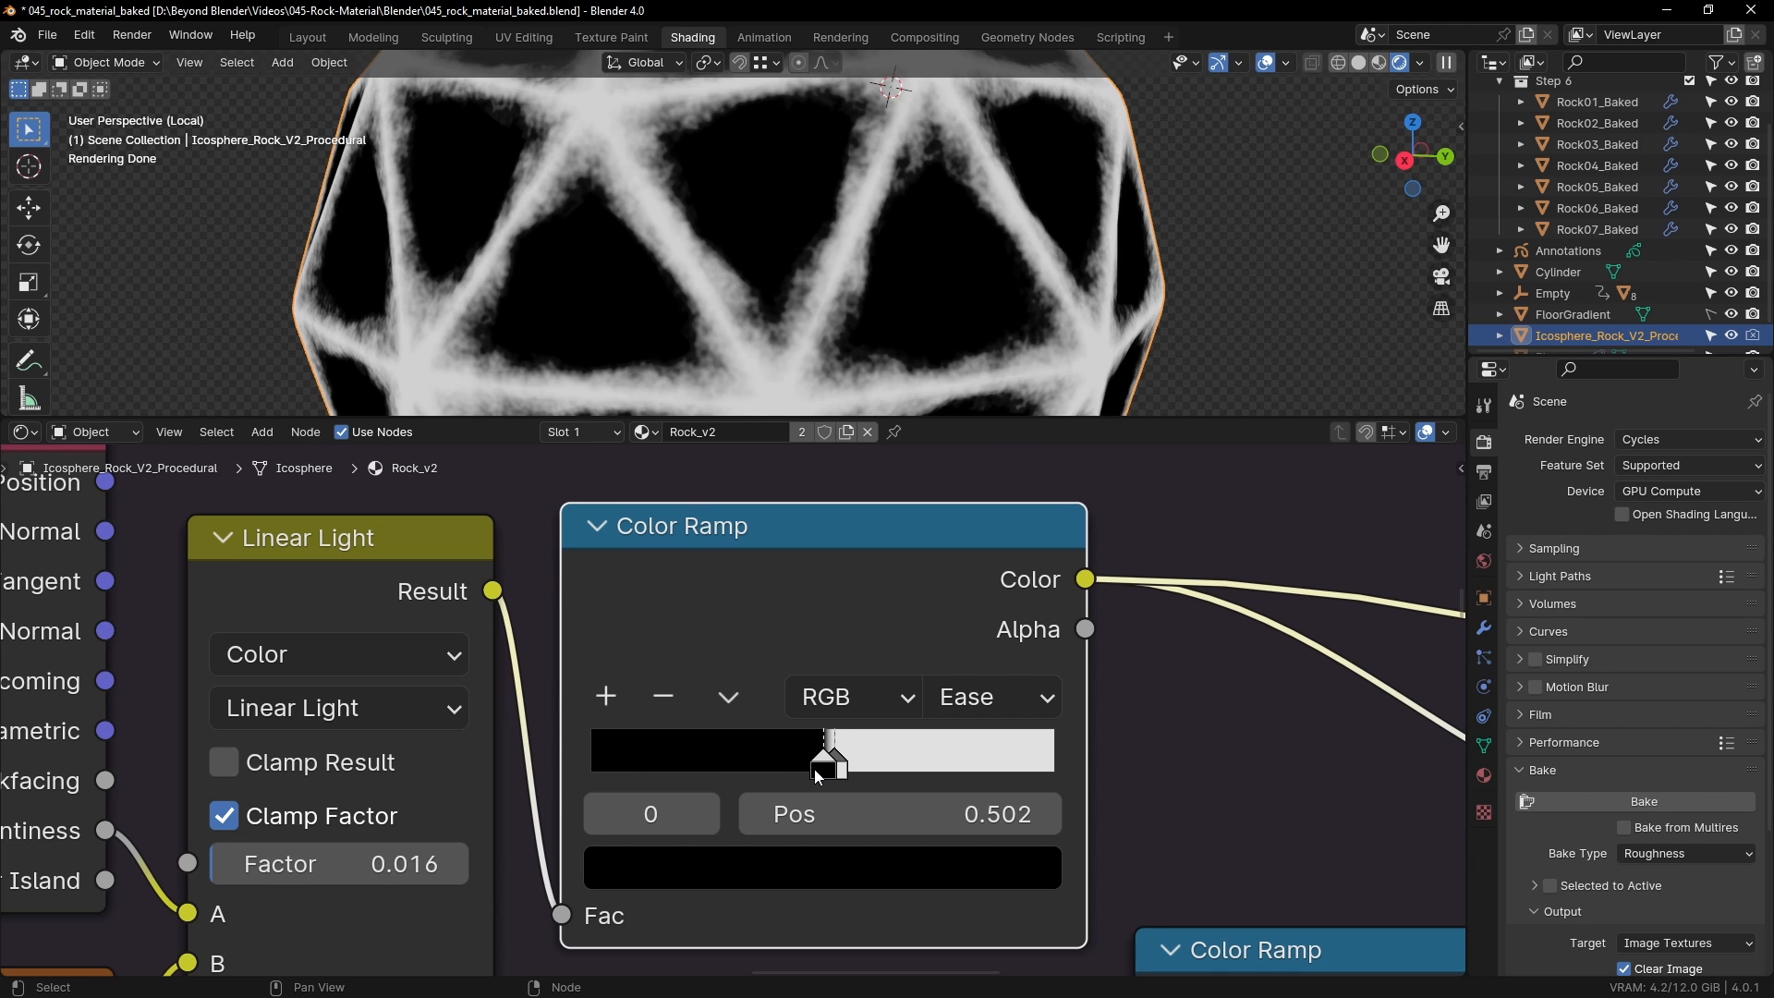
Step: Preview the Map Range node's output, try a higher From Max and set it back to 3
scroll(813, 769, "down", 2)
scroll(848, 765, "down", 1)
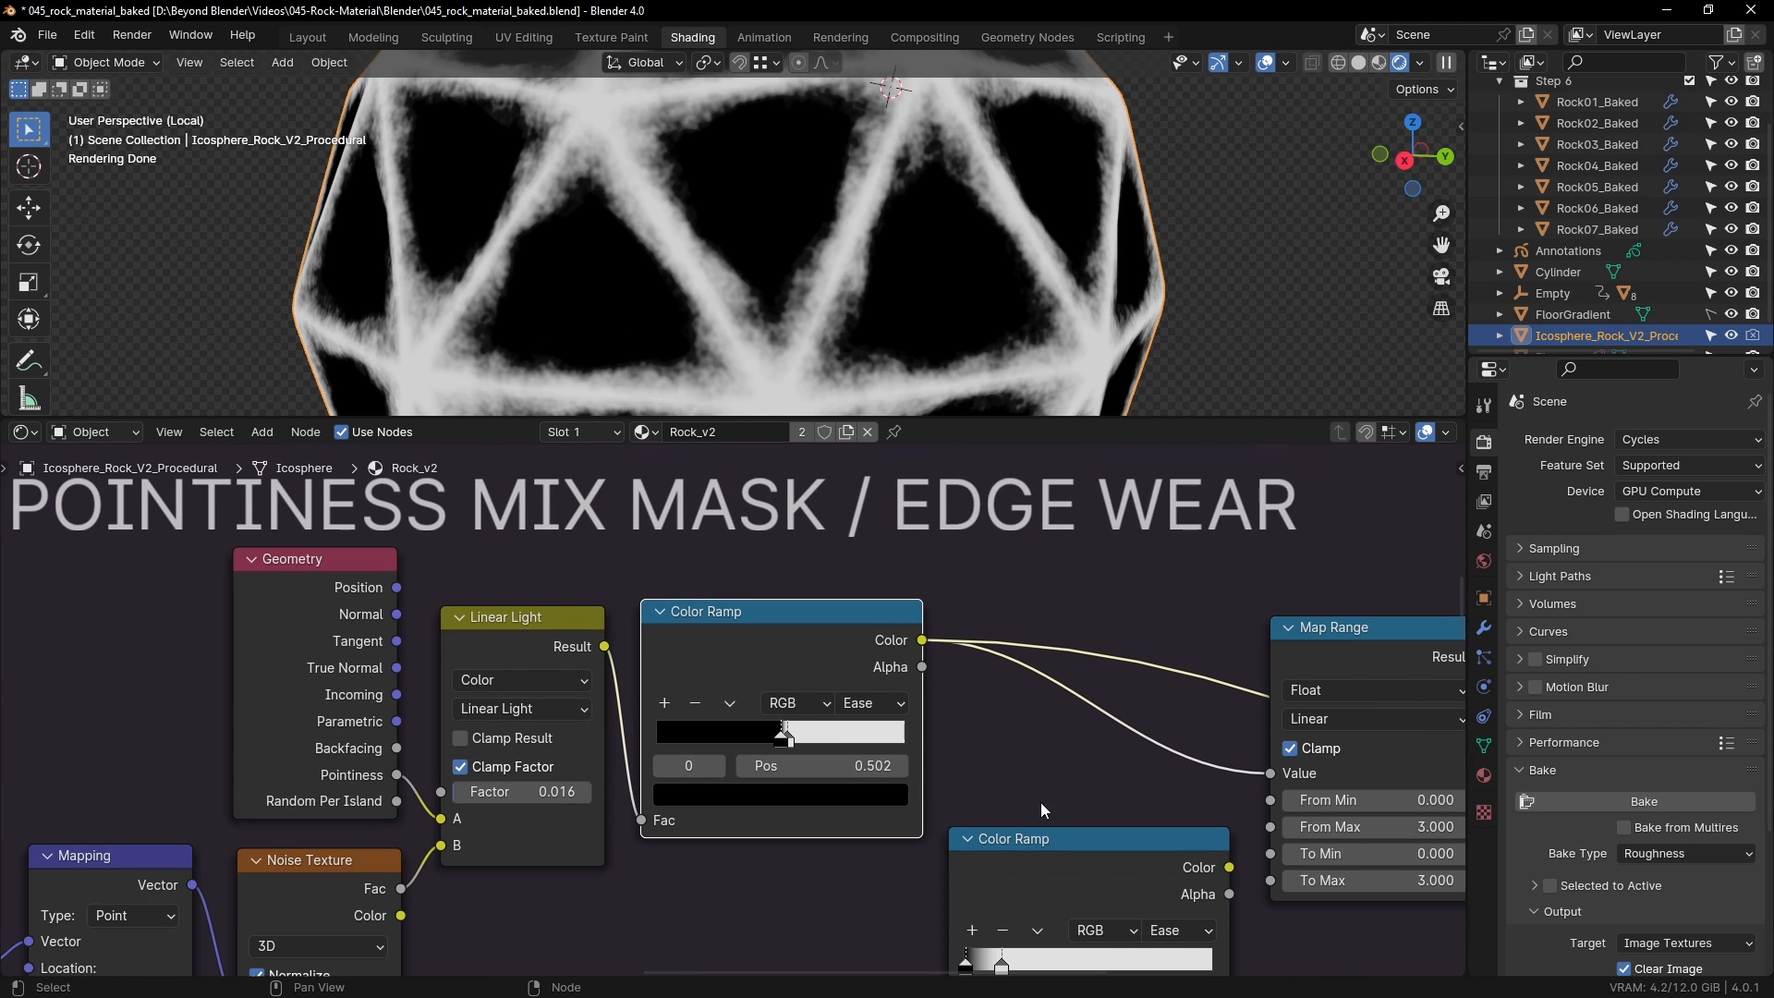
middle_click_drag(1041, 802, 797, 637)
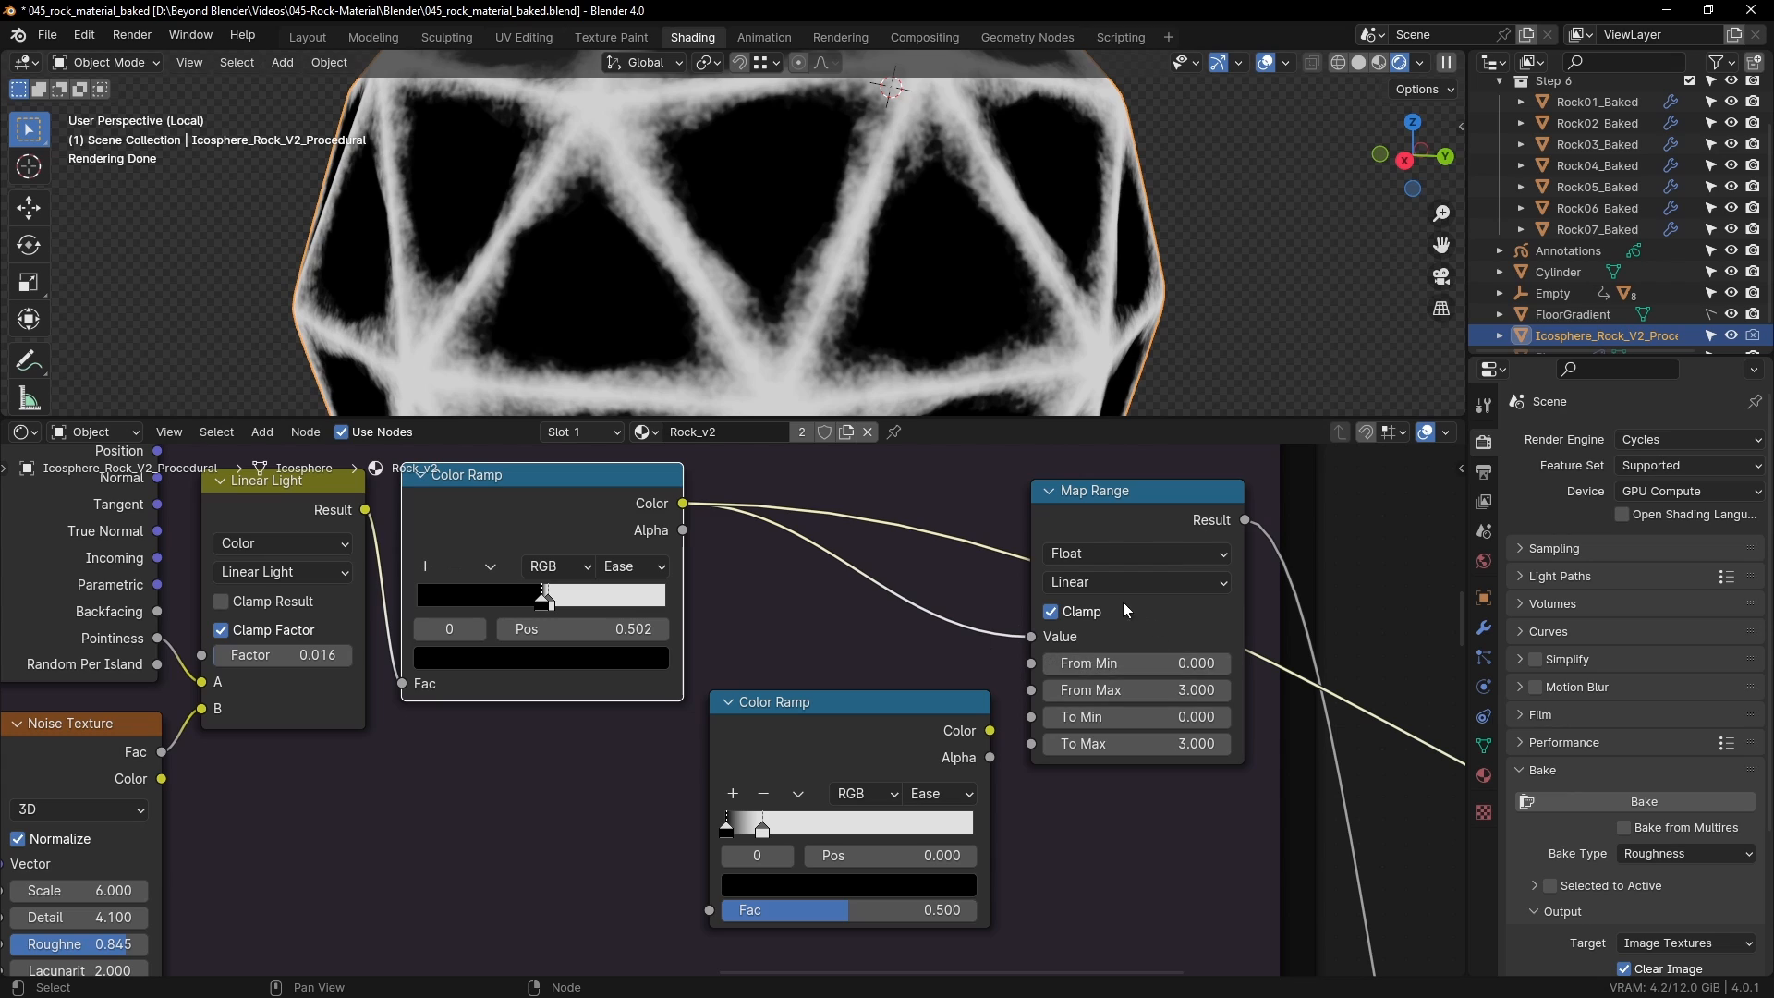
mouse_move(1137, 691)
left_mouse_down()
mouse_move(1095, 690)
mouse_move(1160, 691)
mouse_move(1048, 700)
mouse_move(1257, 690)
mouse_move(1170, 695)
left_mouse_up()
left_click(1172, 509, "ctrl+shift")
left_click(1171, 695)
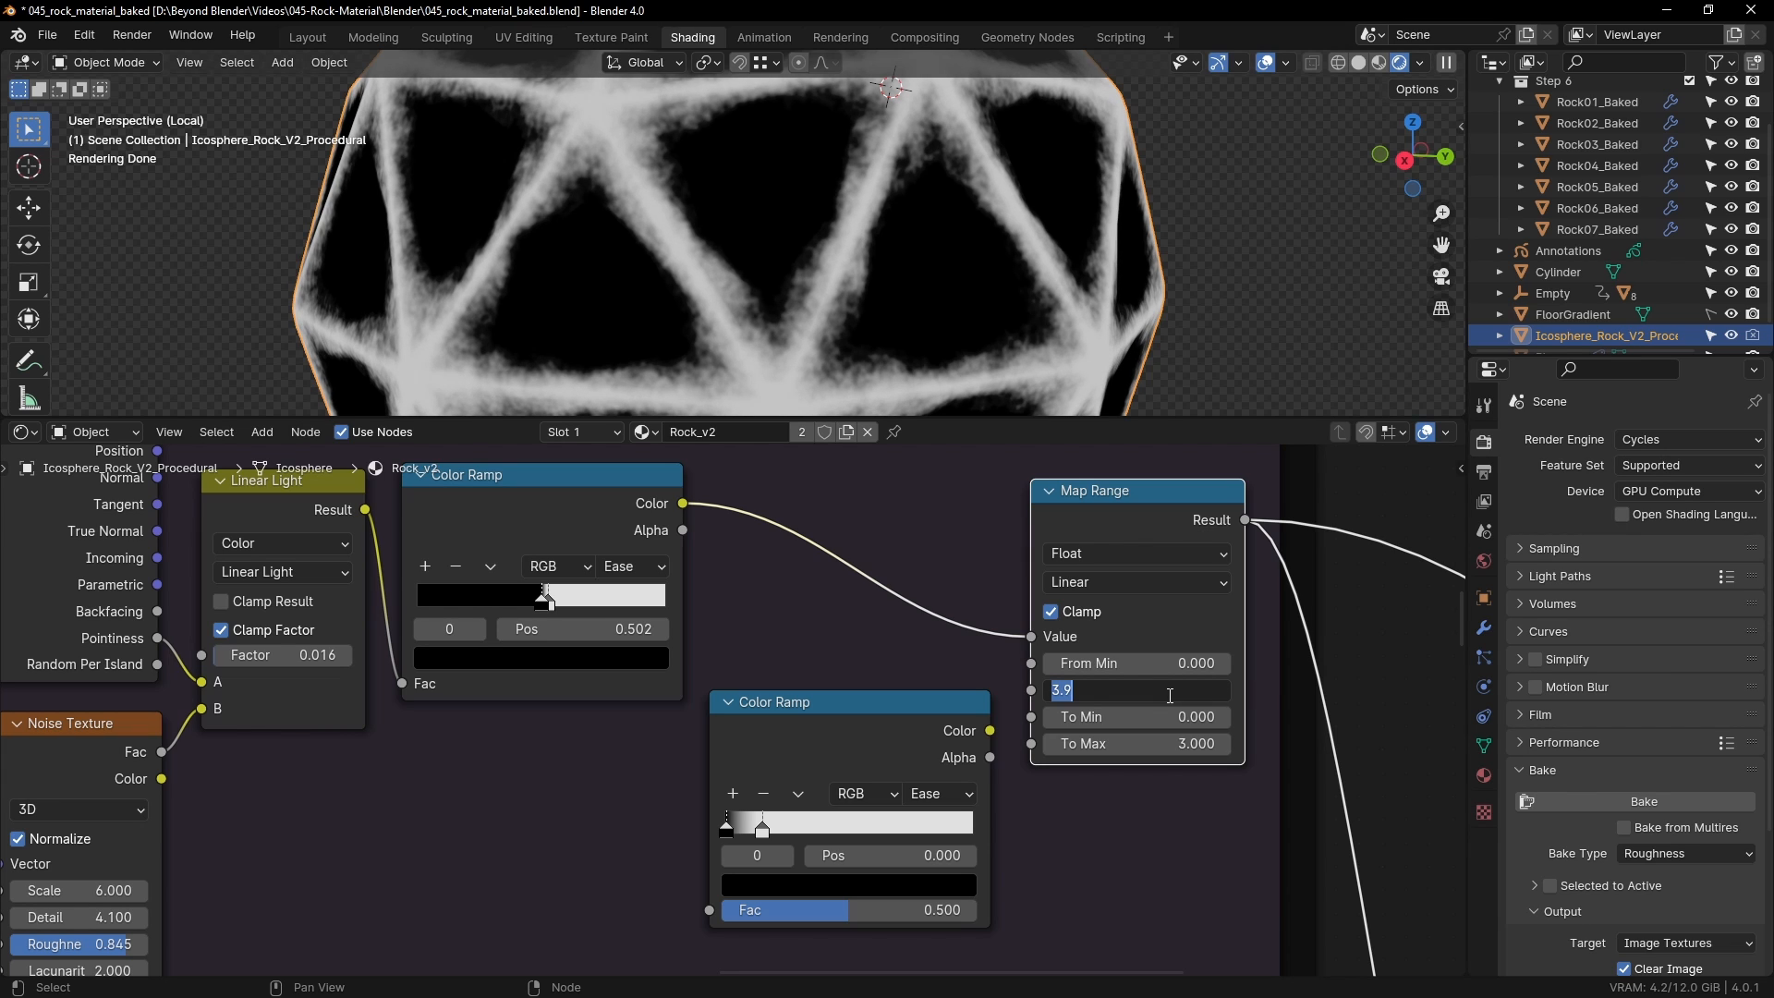
type("3")
key("Return")
Step: Reinsert the detached Color Ramp into the link between the first Color Ramp and the Map Range node
scroll(1199, 719, "down", 2)
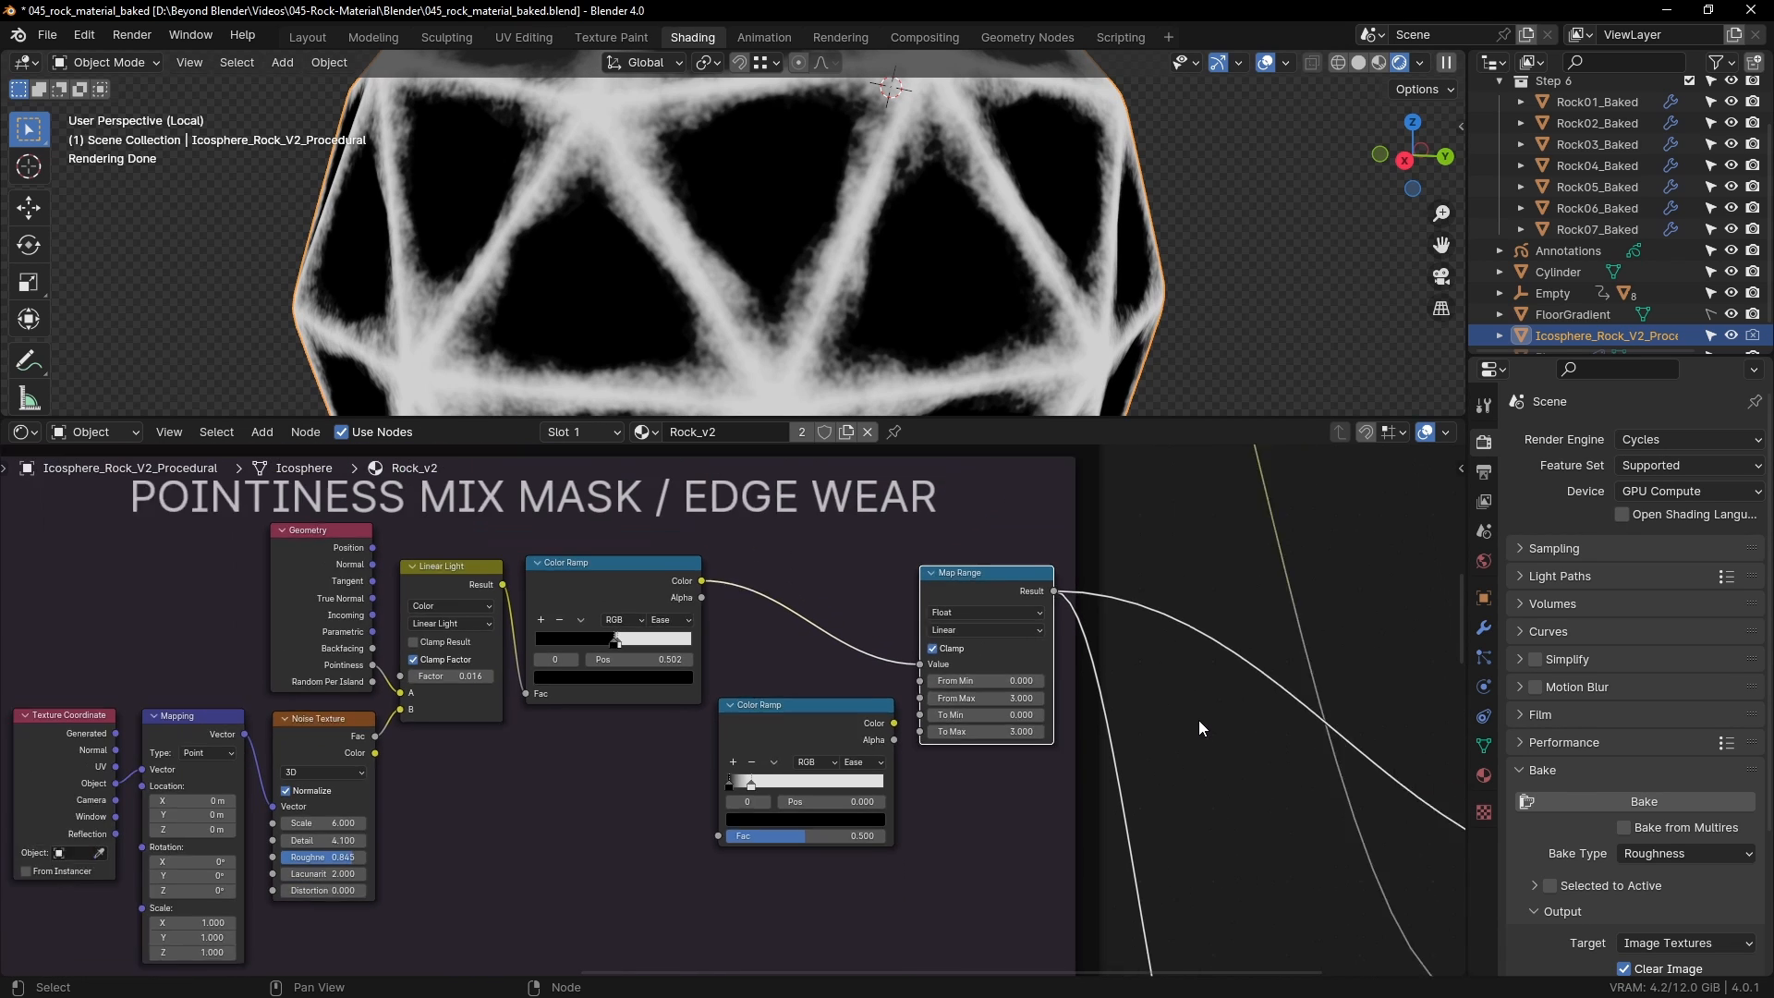
scroll(1199, 719, "down", 2)
left_click_drag(833, 704, 832, 692)
left_click(1312, 619)
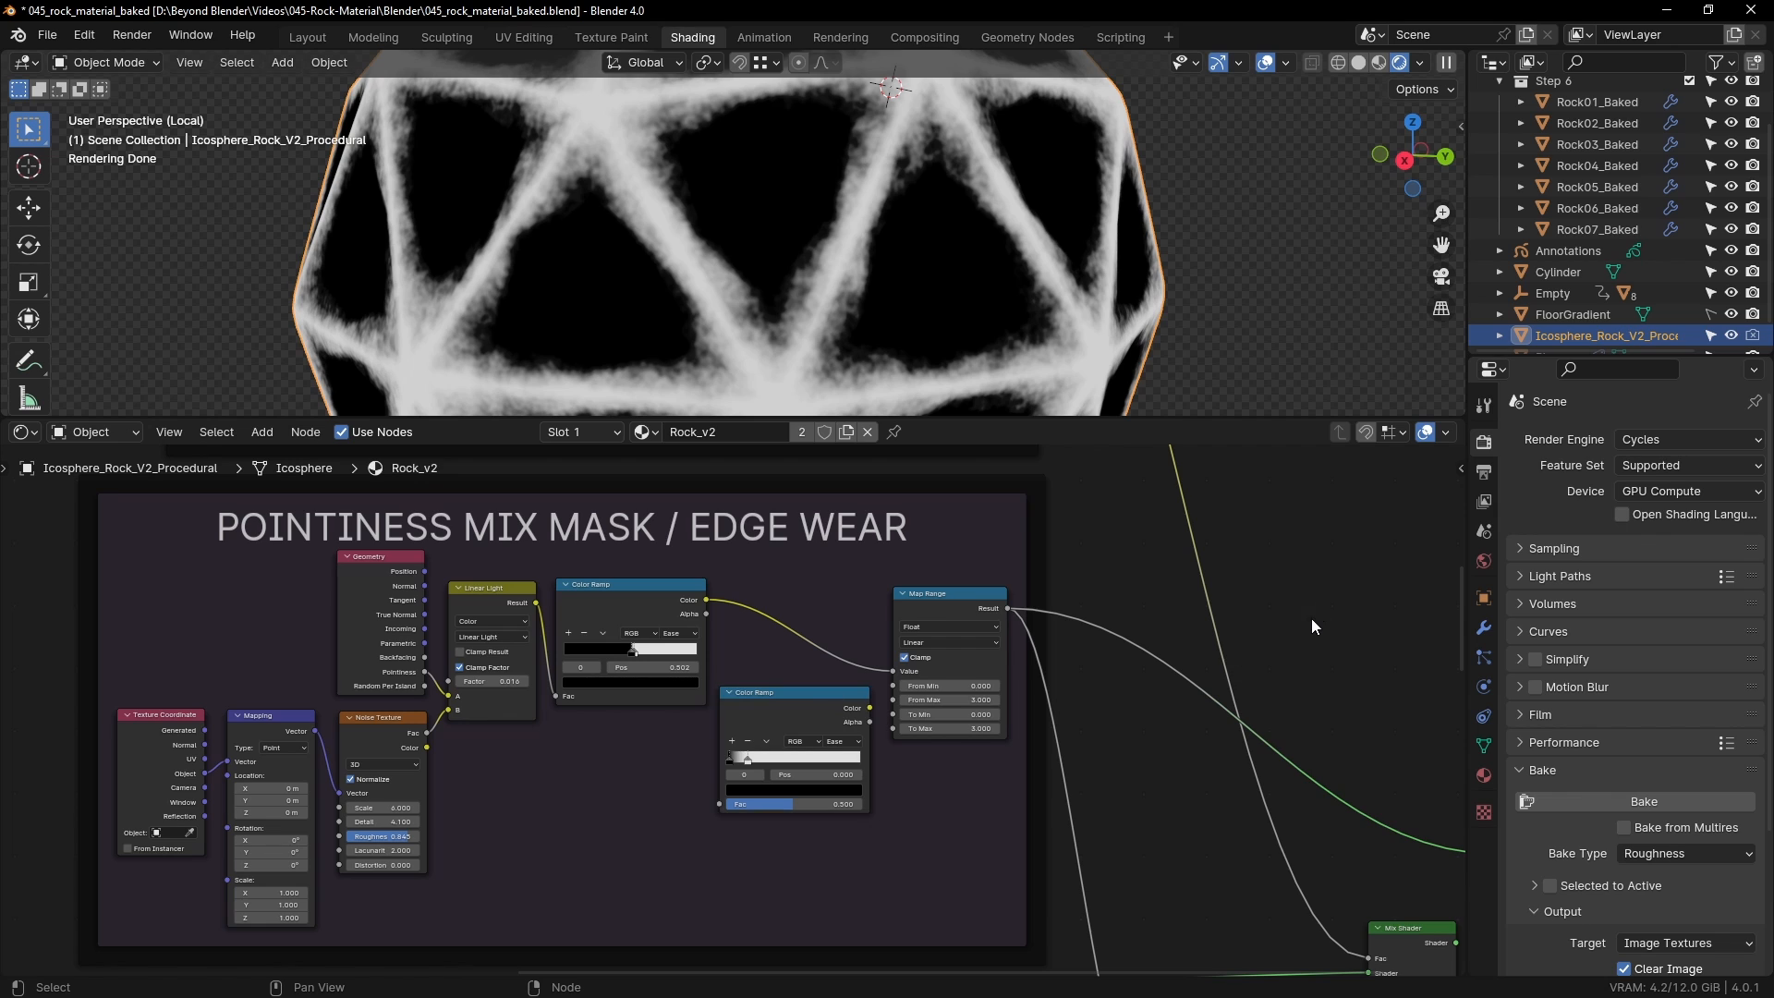
scroll(1313, 619, "down", 9)
middle_click_drag(1123, 846, 1222, 663)
middle_click_drag(1080, 702, 1139, 834)
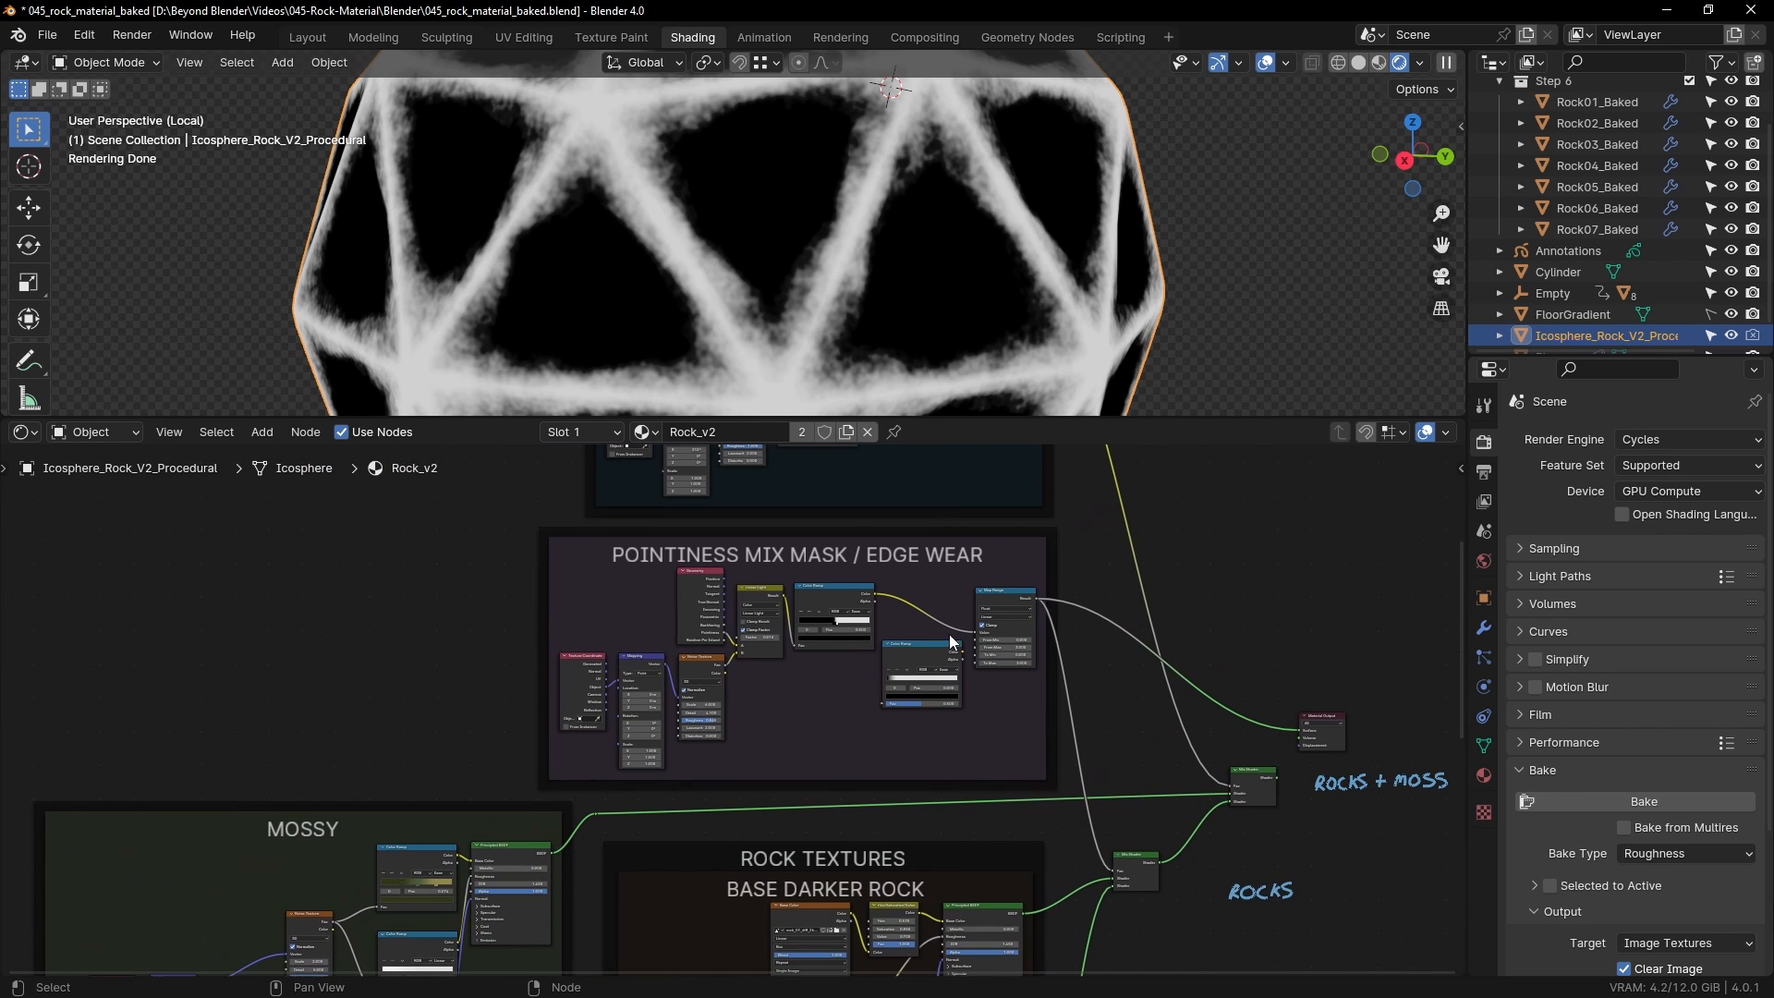
left_click_drag(928, 640, 933, 602)
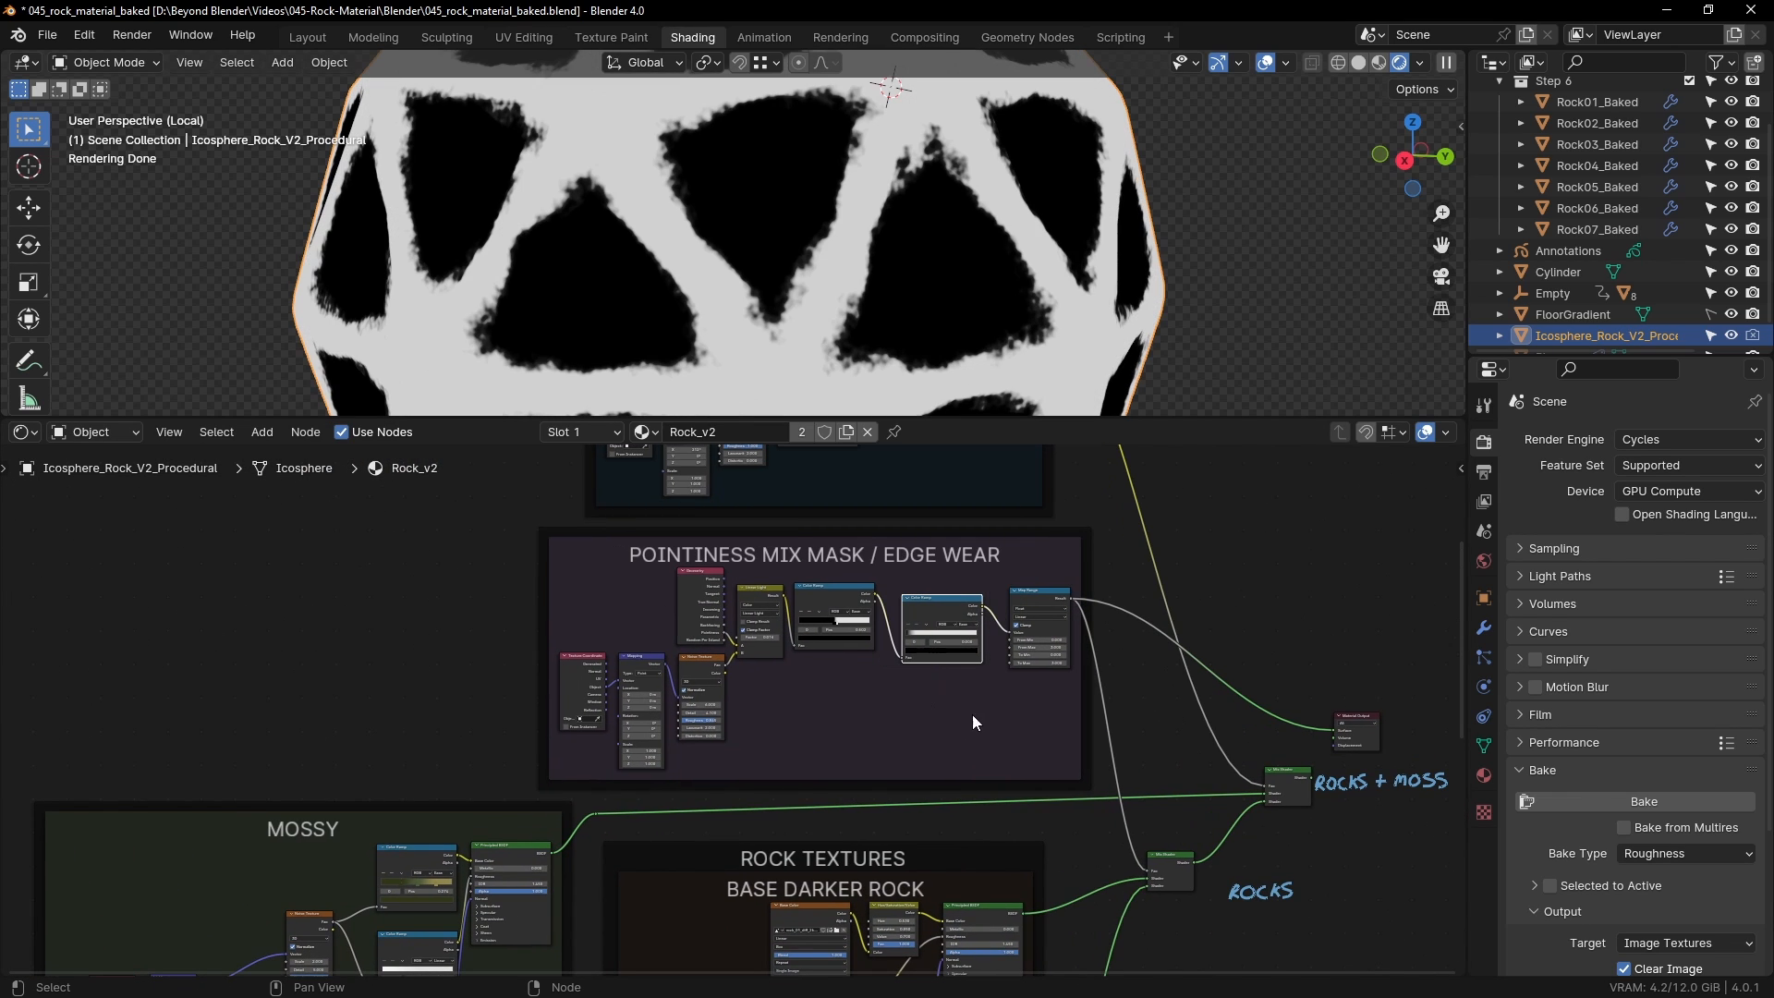
Step: Move the second Color Ramp's white stop farther from the black one and preview the Rocks Mix Shader on the rock
scroll(913, 603, "up", 4)
middle_click_drag(1136, 592, 1151, 609)
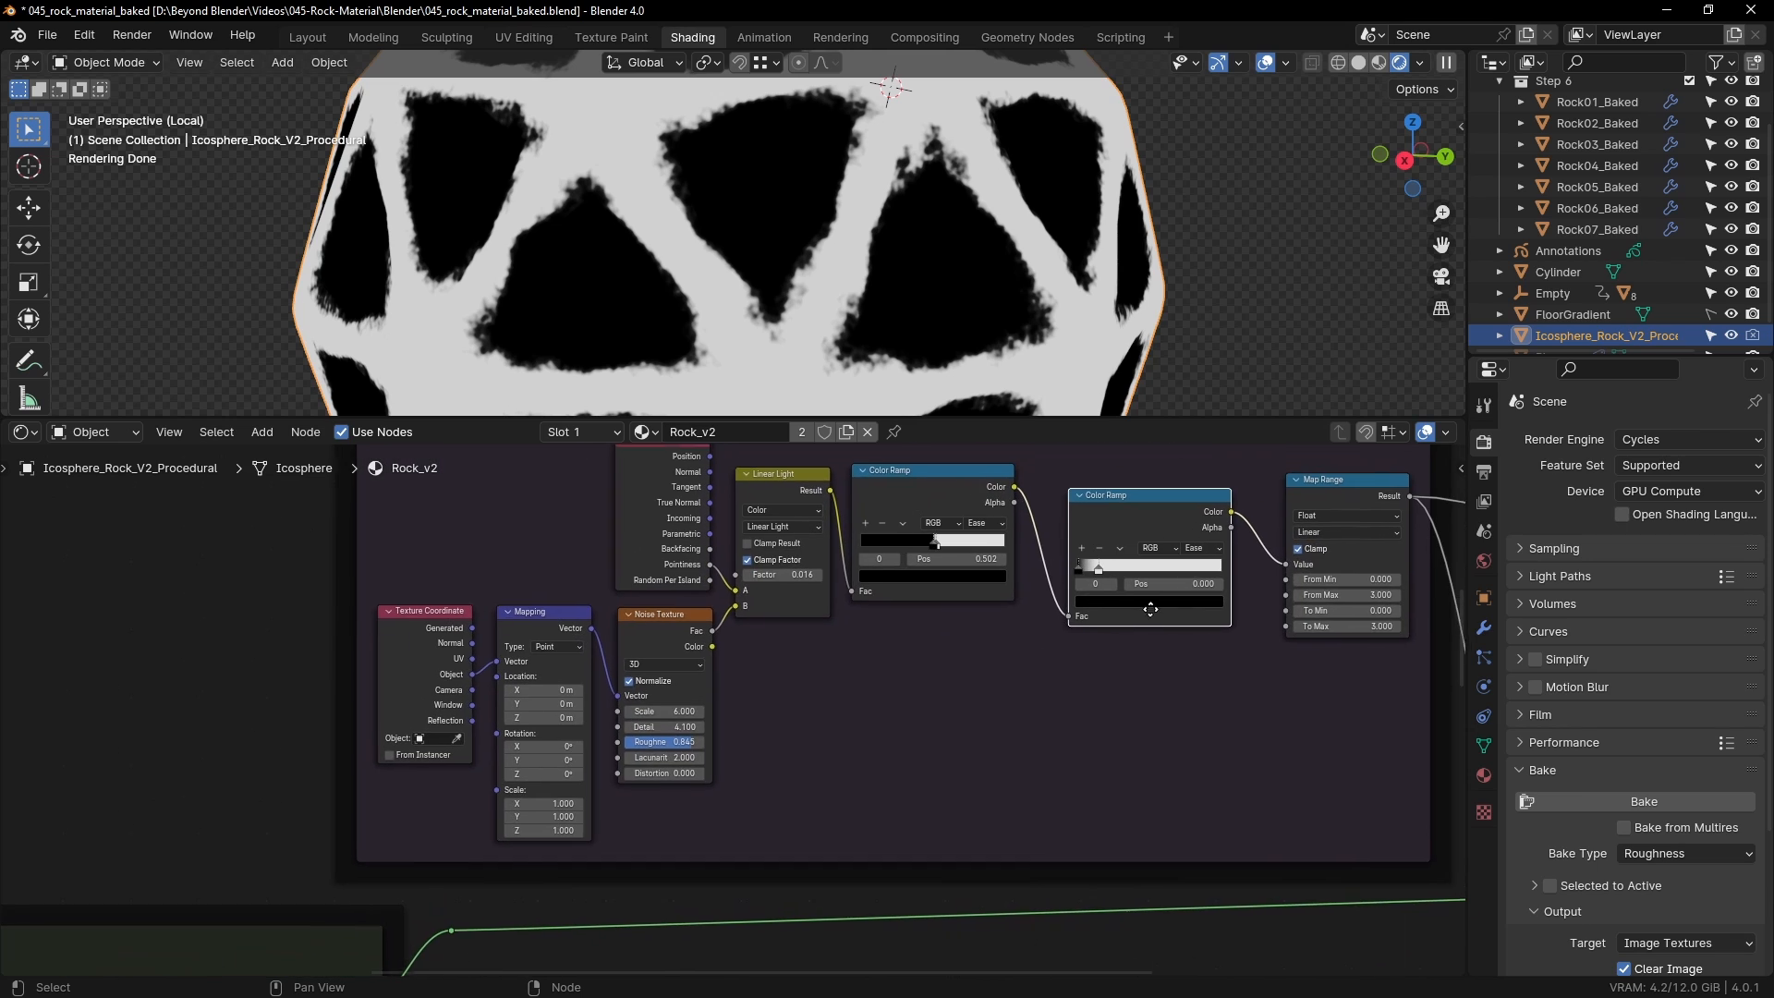
scroll(1074, 745, "up", 1)
left_click_drag(1093, 723, 1209, 721)
scroll(1222, 758, "down", 6)
middle_click_drag(1358, 921, 1007, 641)
left_click(1018, 790, "ctrl+shift")
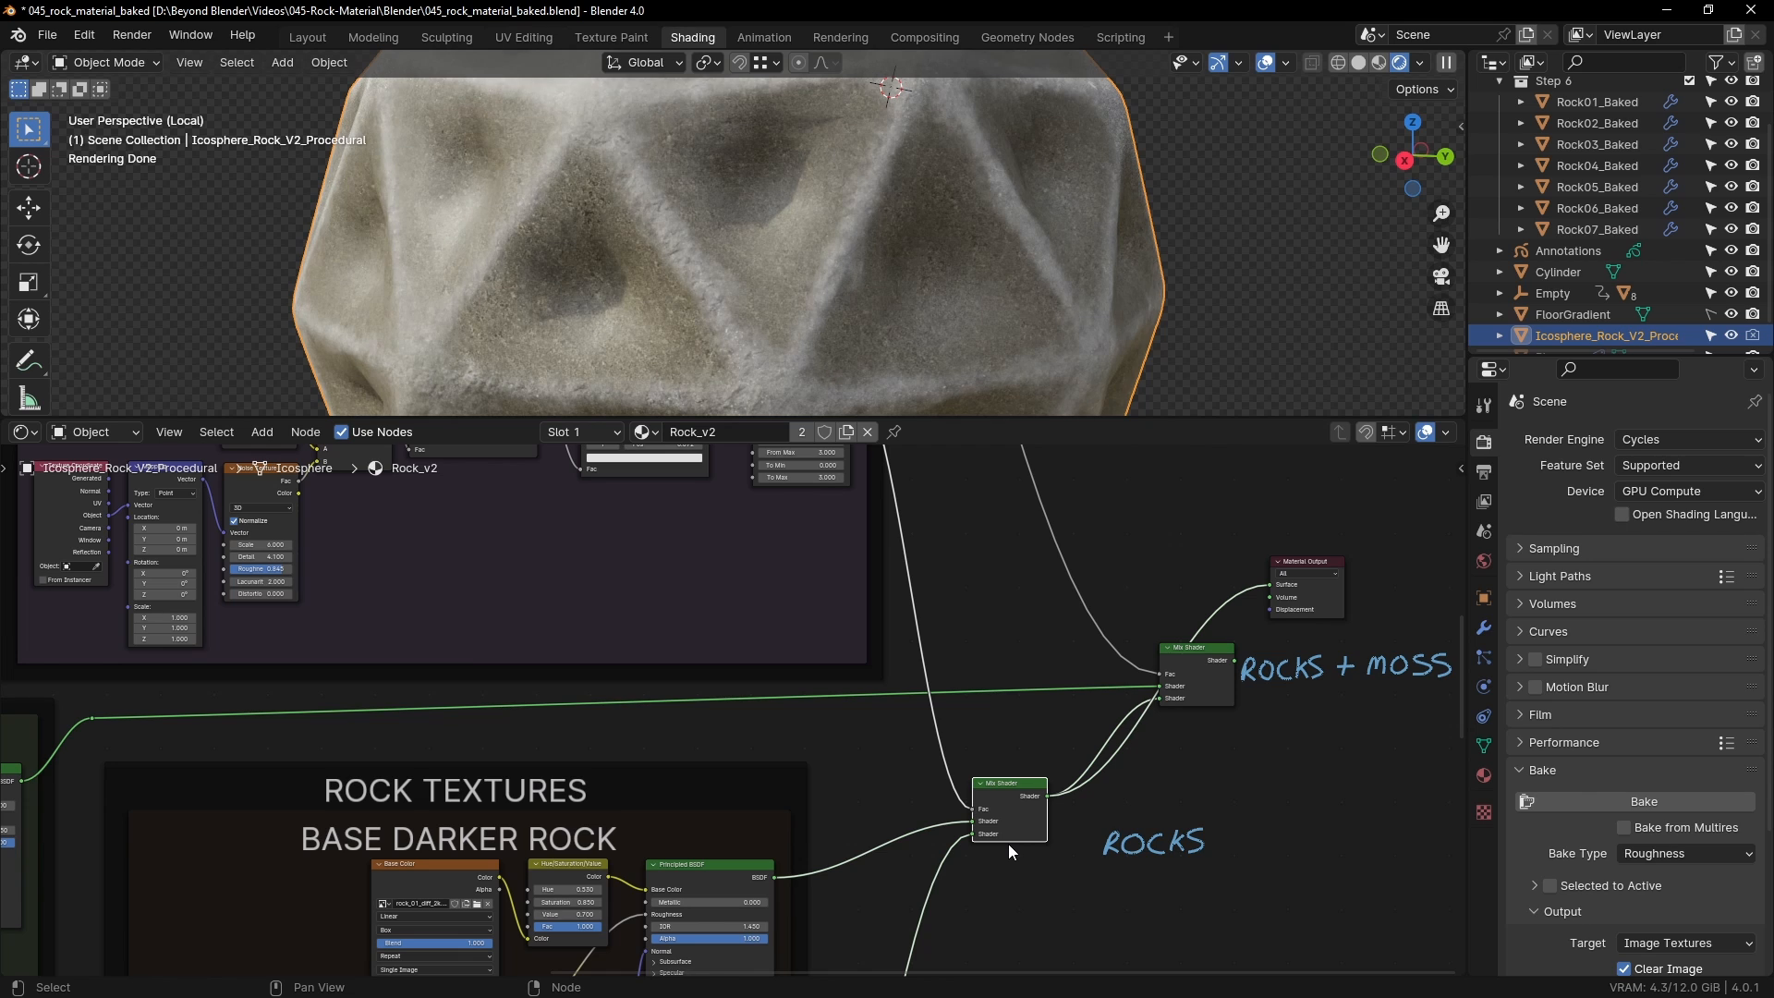
Step: Review the mask, Mossy and Rock Textures frames alongside the whole rock
scroll(954, 740, "down", 9)
middle_click_drag(885, 631, 1013, 526)
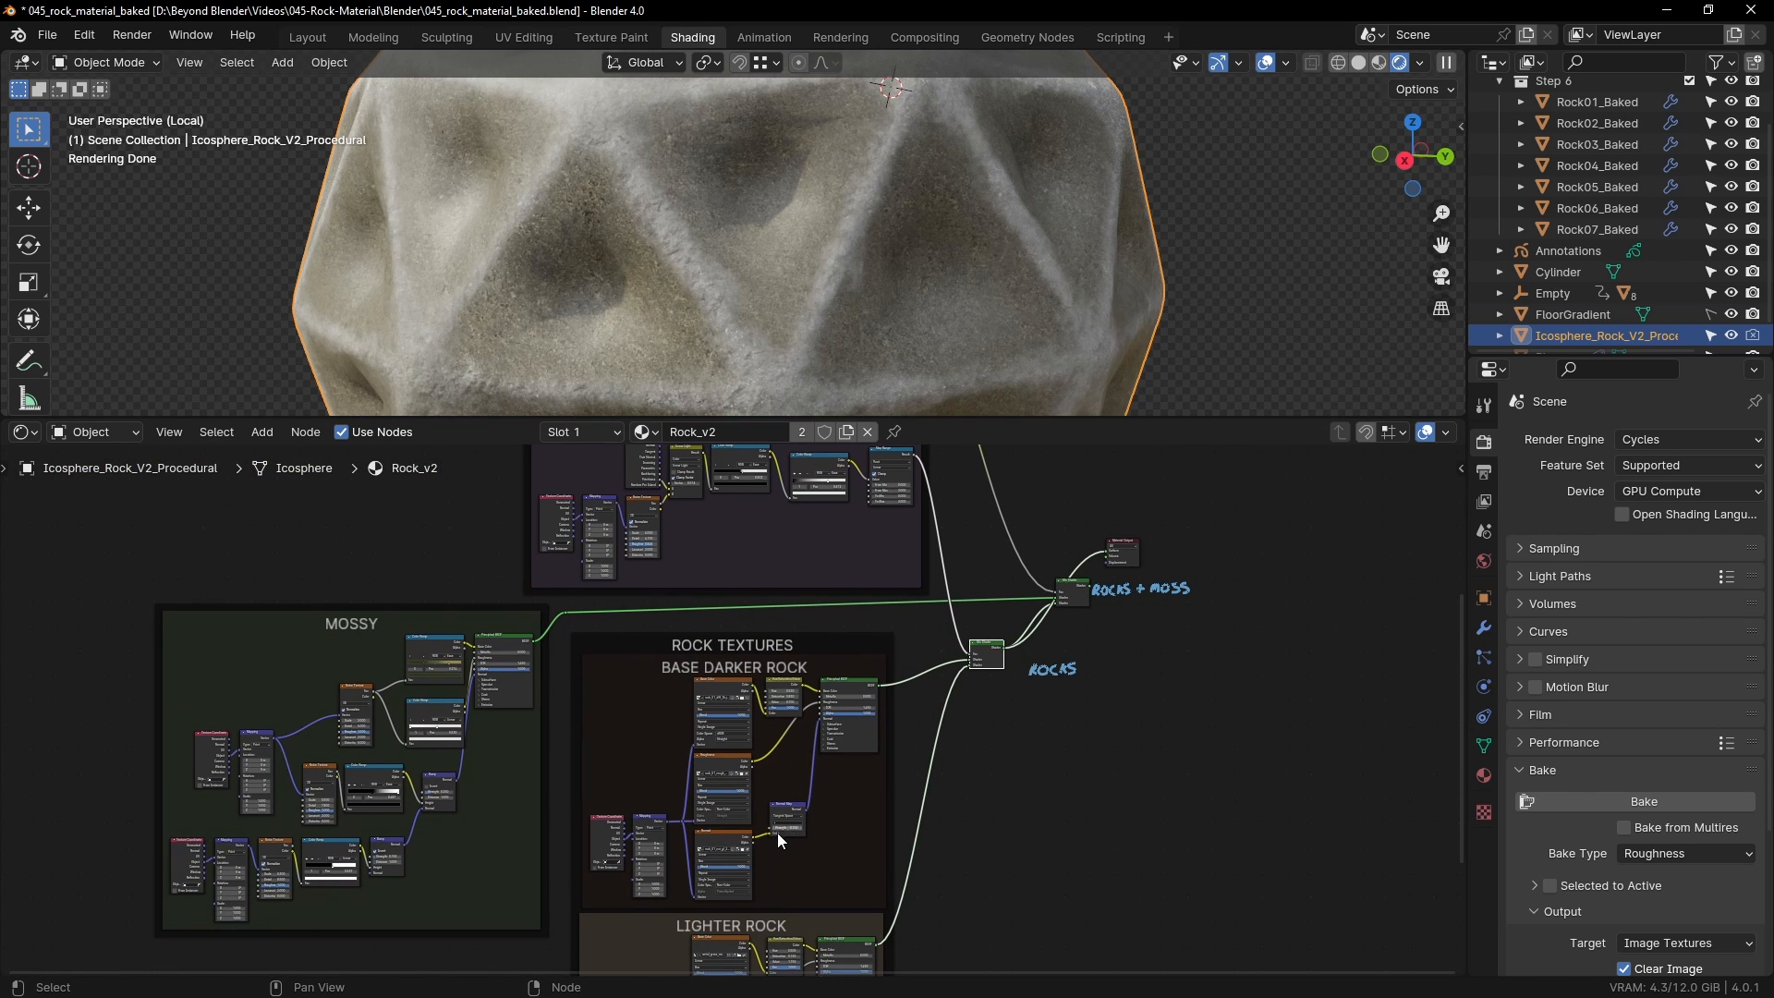
middle_click_drag(765, 537, 877, 802)
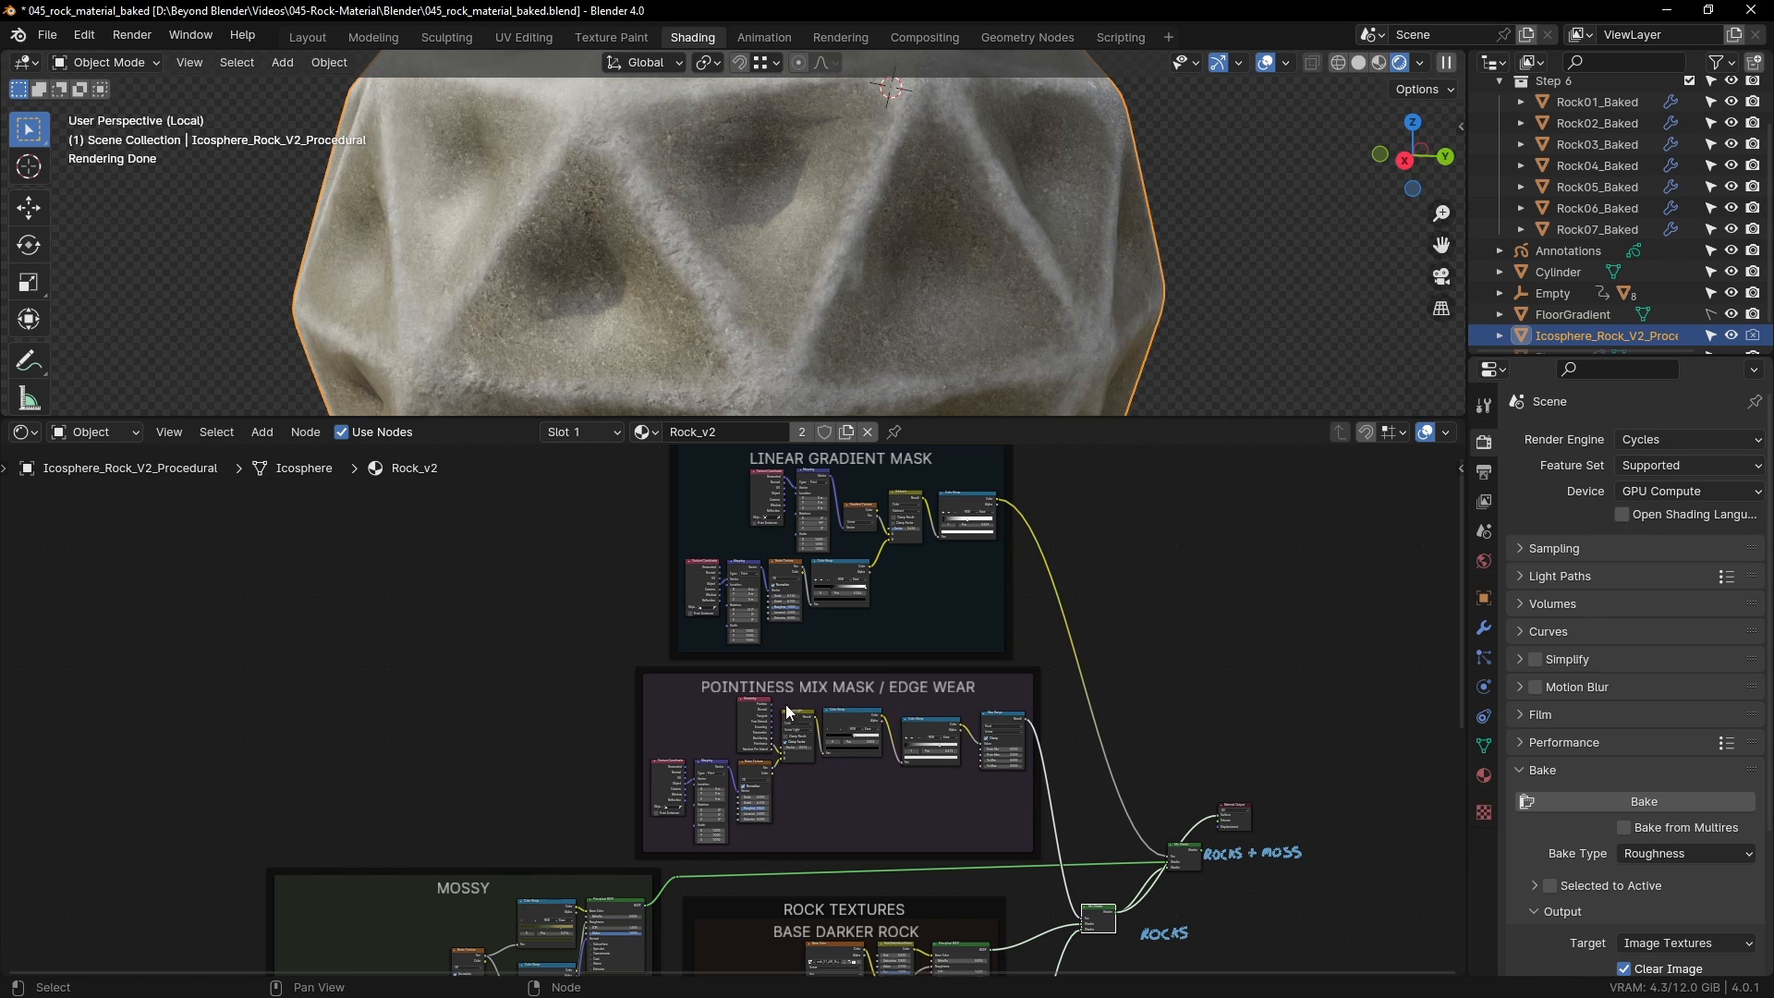
middle_click_drag(965, 688, 1108, 408)
scroll(1033, 324, "down", 4)
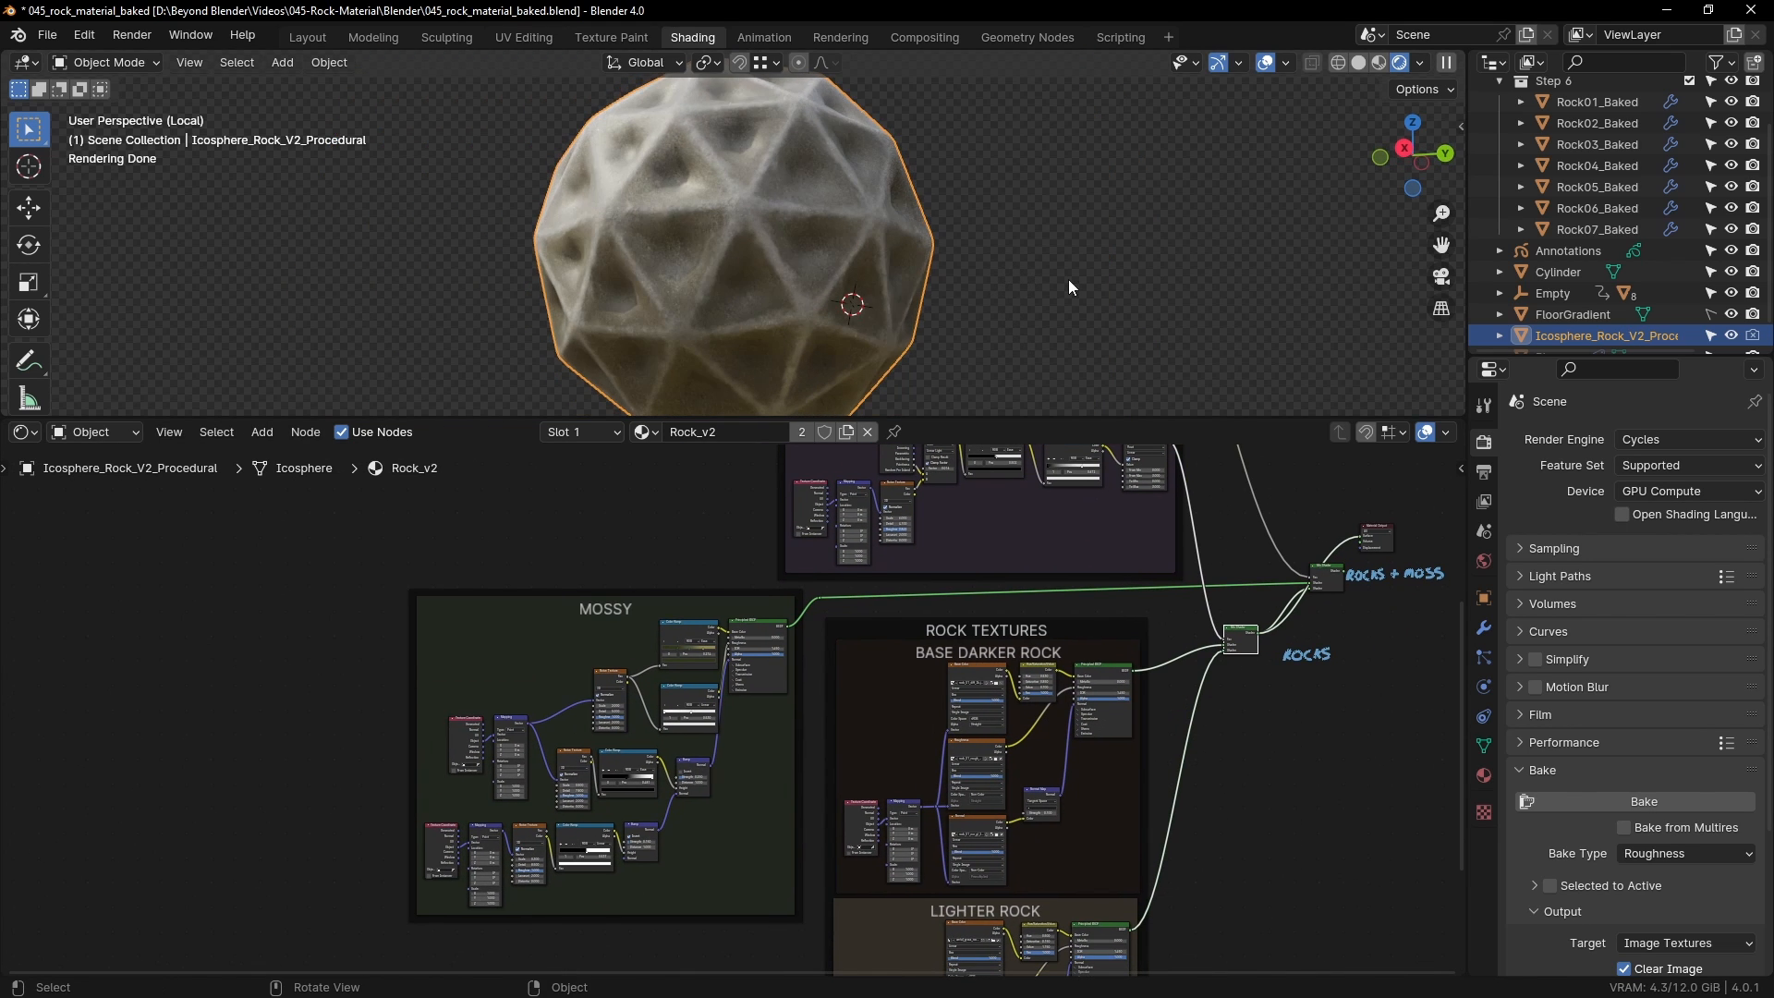
Step: Preview the Mossy frame's Principled BSDF as the material output on the icosphere and inspect the moss surface
middle_click_drag(1068, 279, 1114, 229)
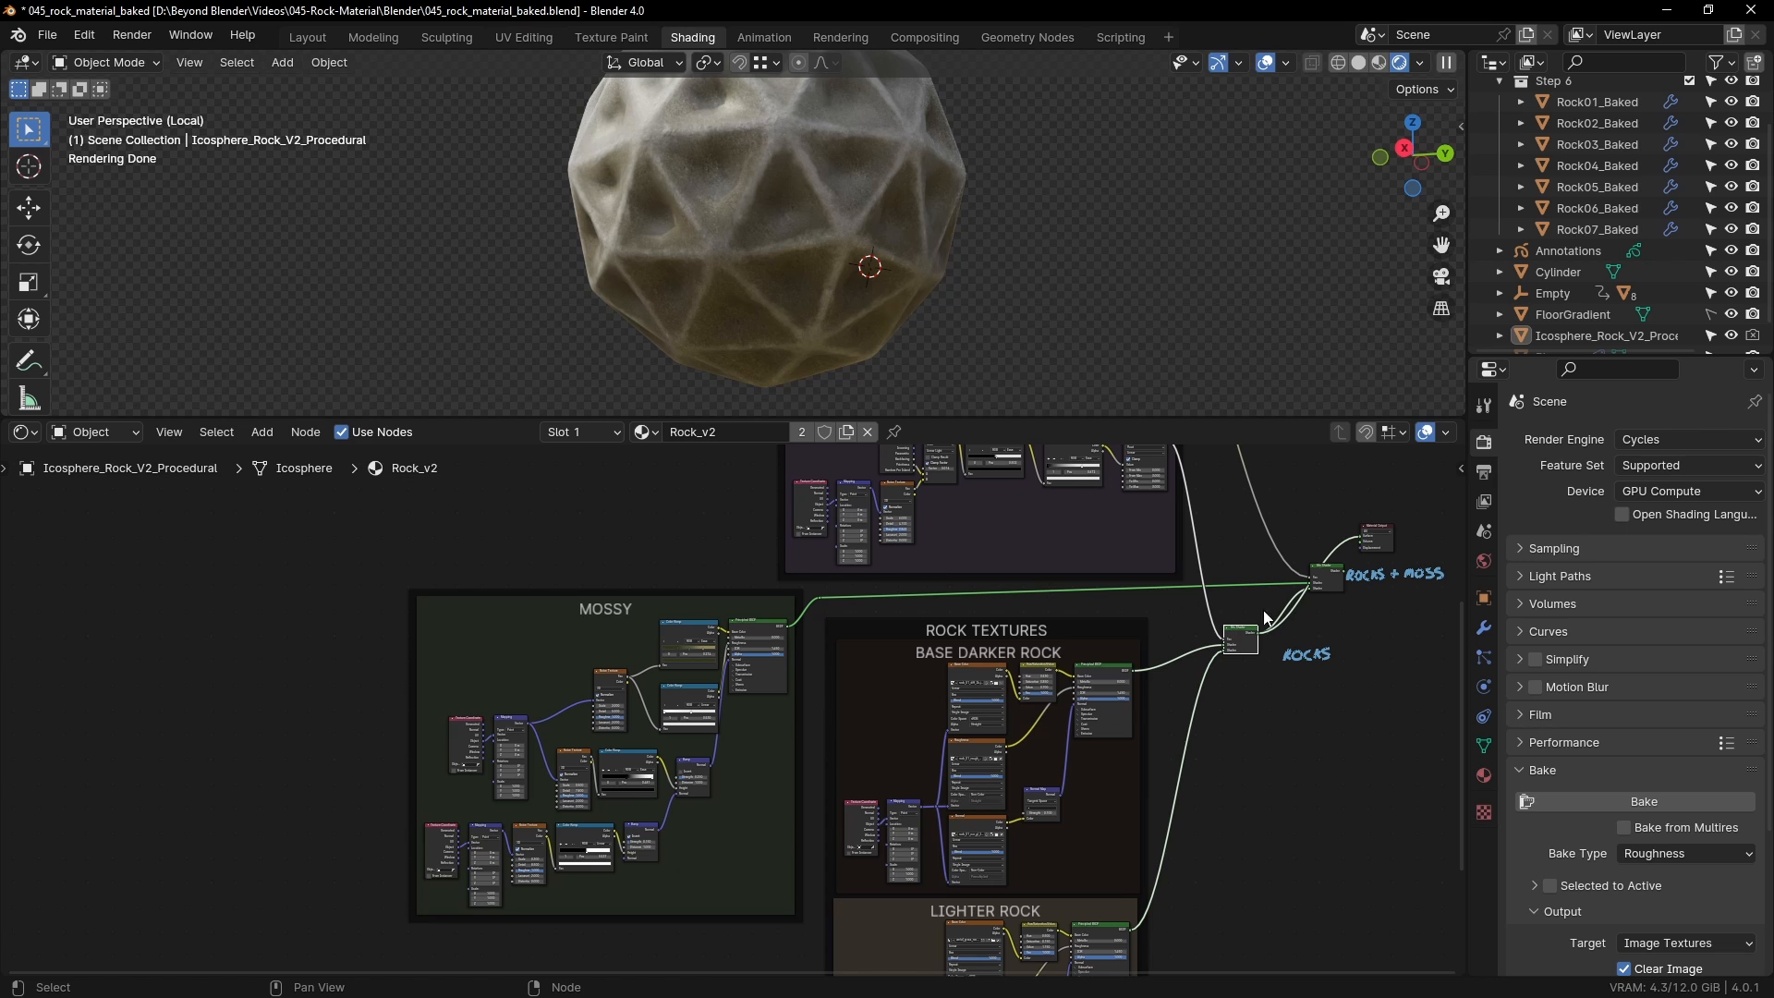
scroll(774, 639, "up", 6)
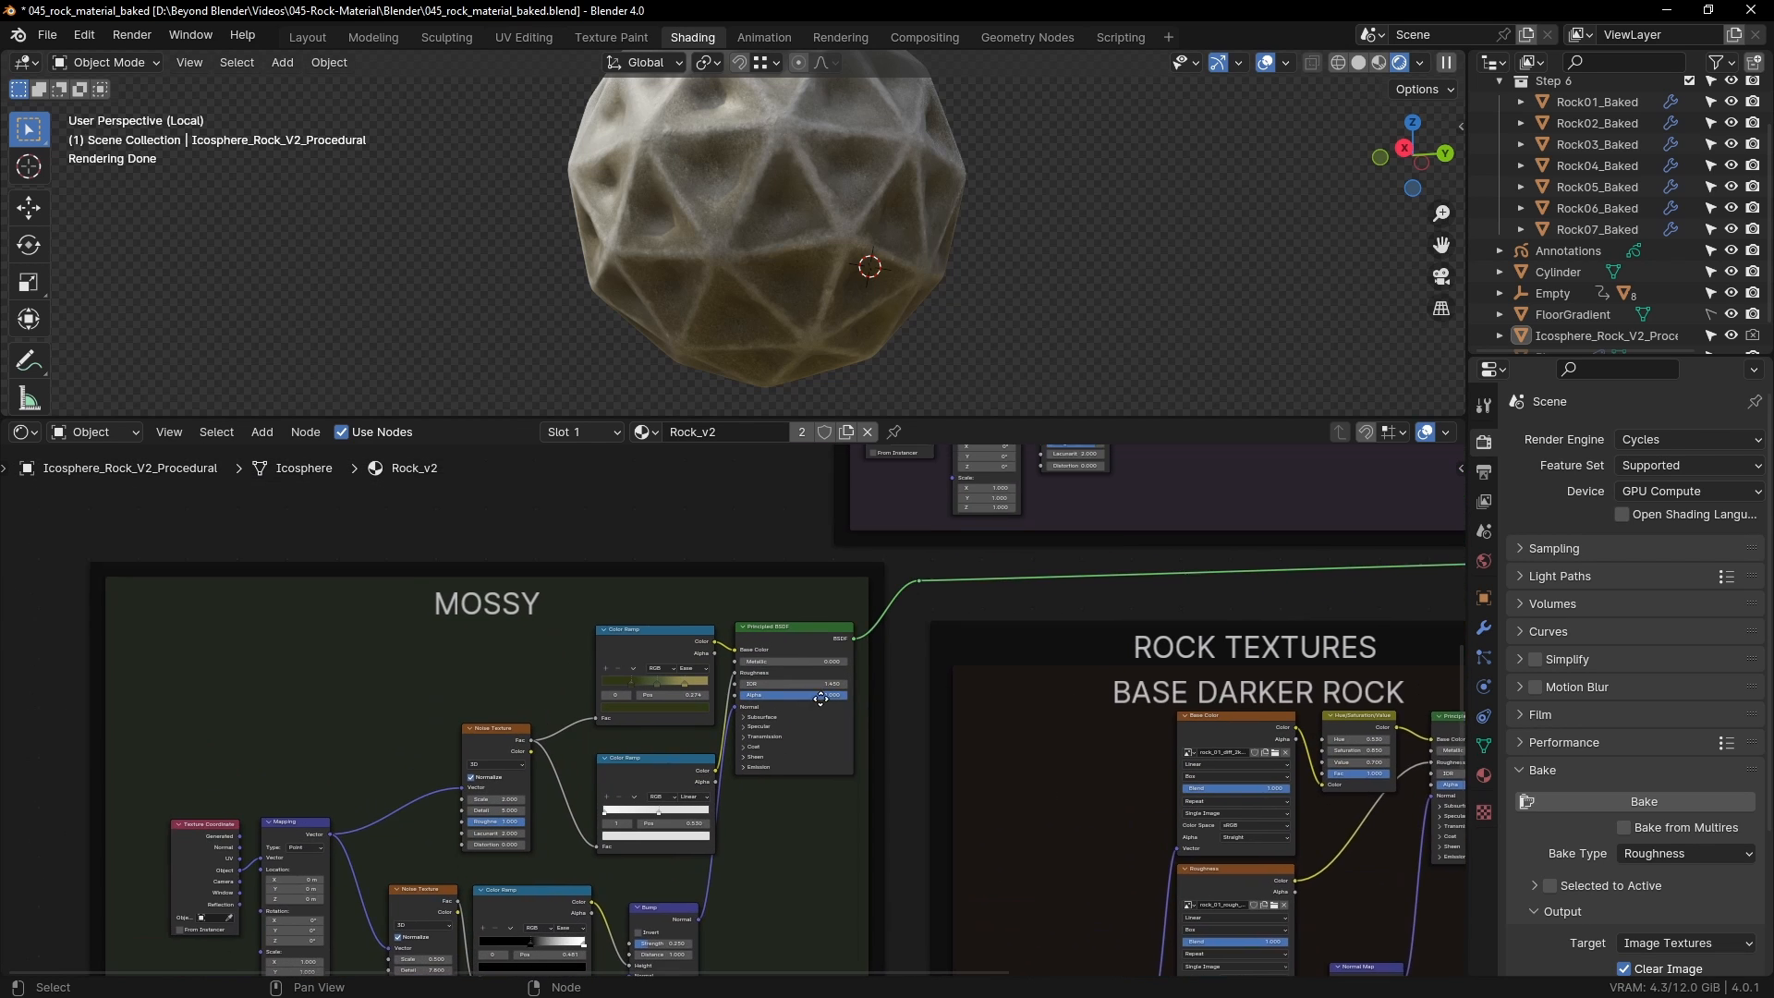
left_click(833, 649, "ctrl+shift")
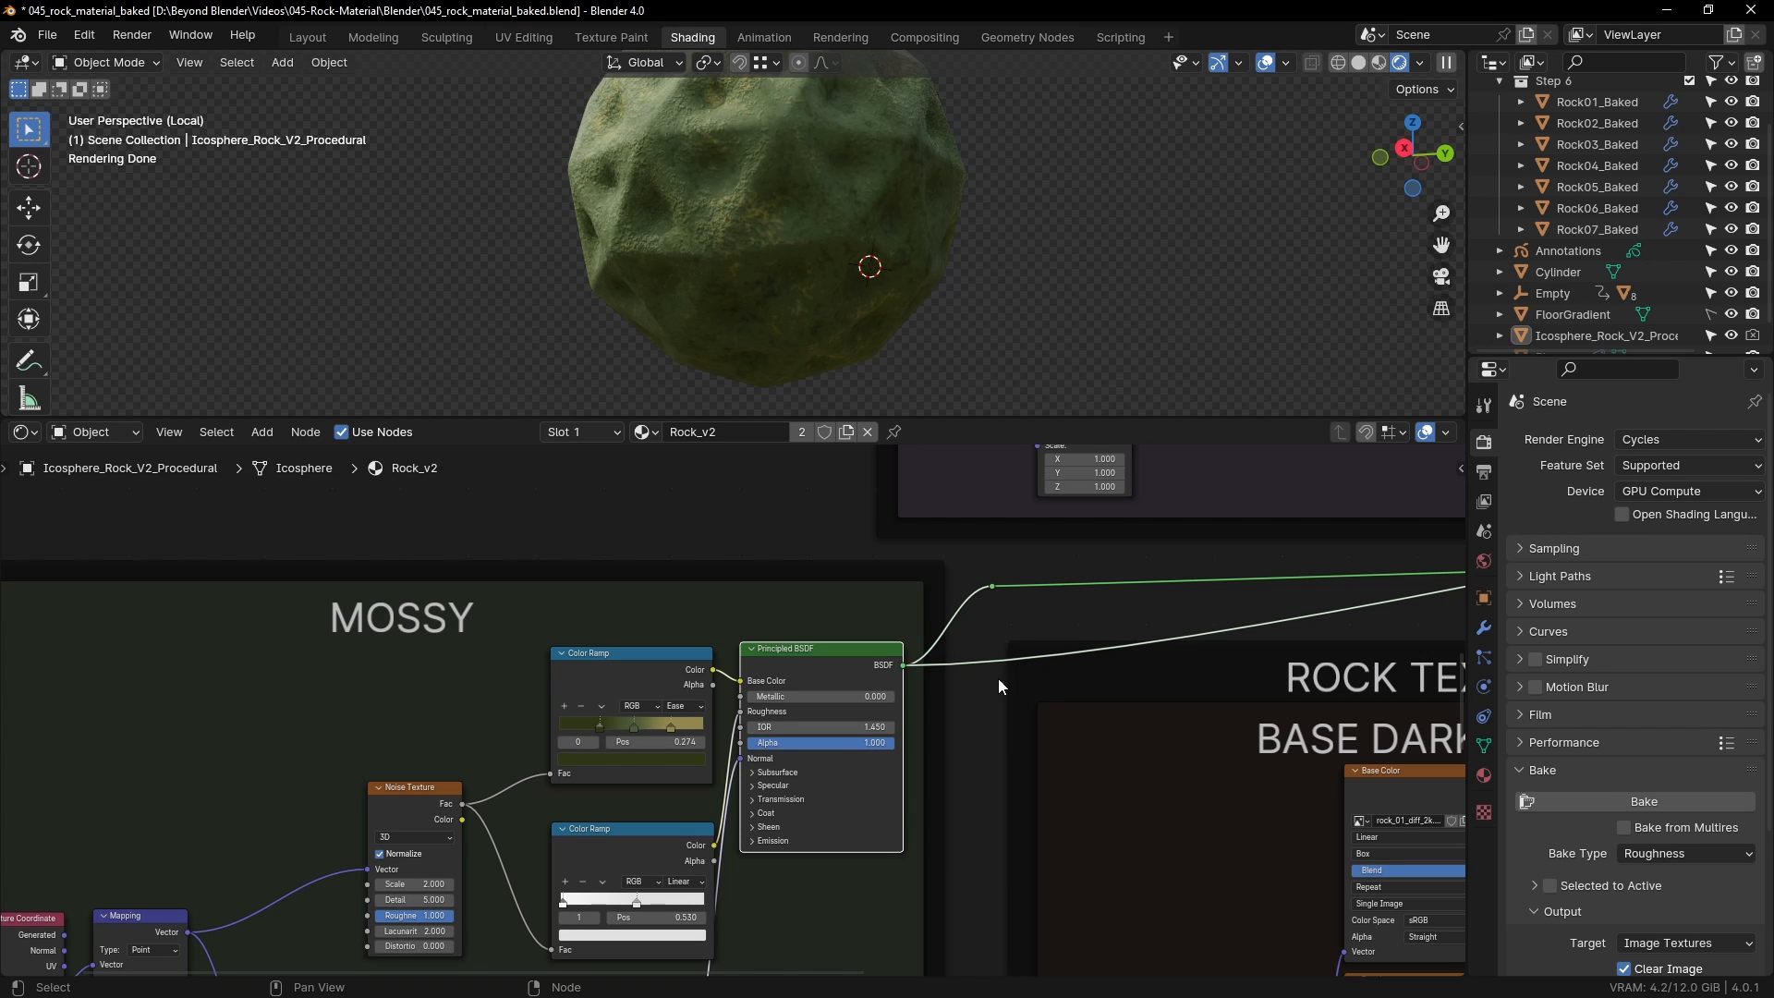
middle_click_drag(803, 170, 729, 265)
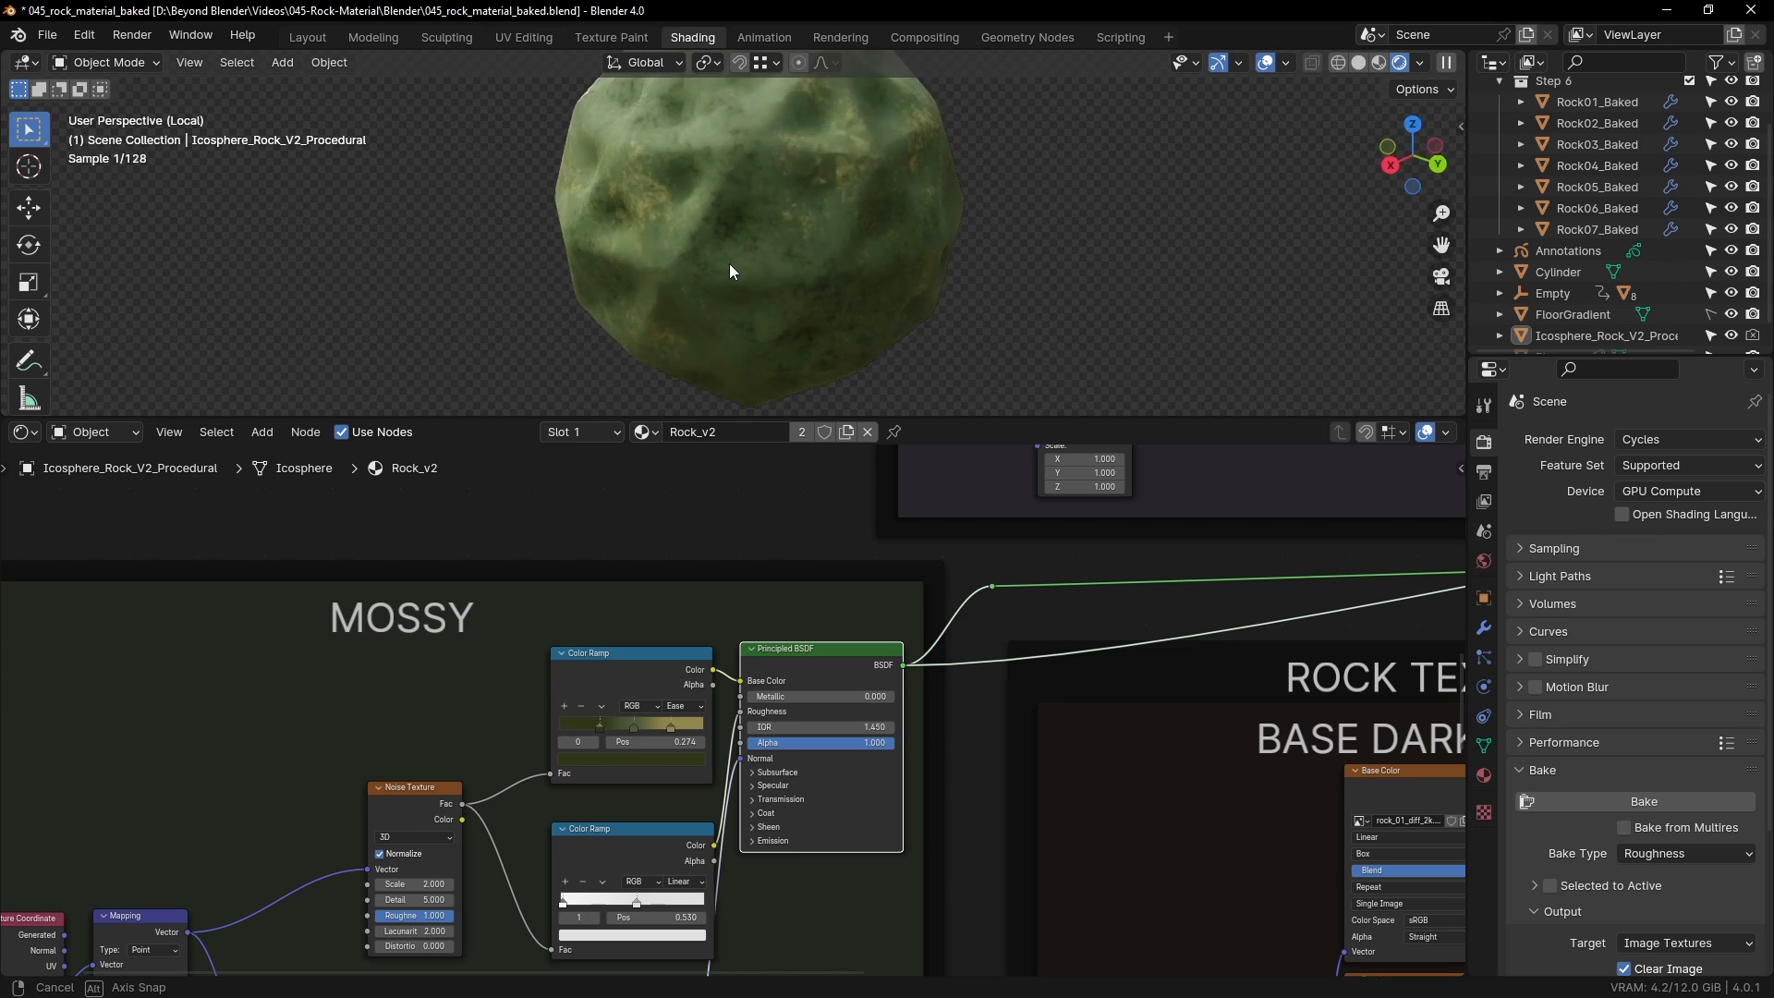
scroll(741, 262, "down", 2)
middle_click_drag(814, 214, 815, 278, "shift")
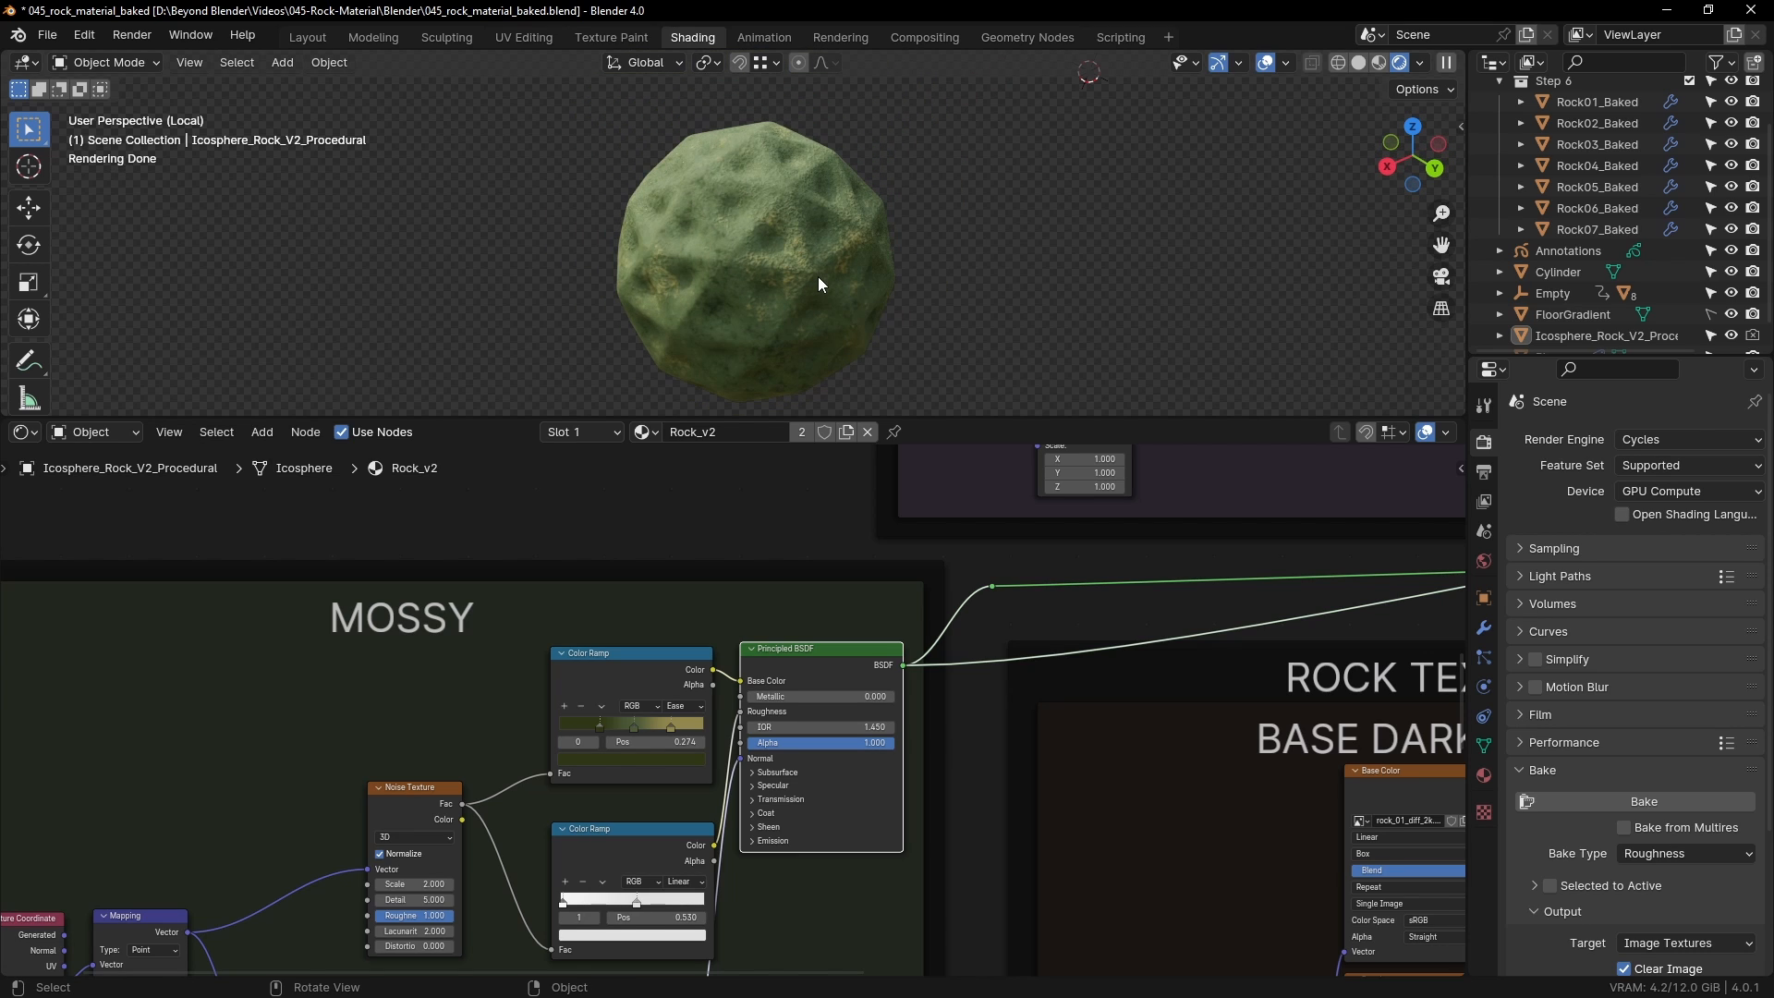
scroll(786, 702, "down", 1)
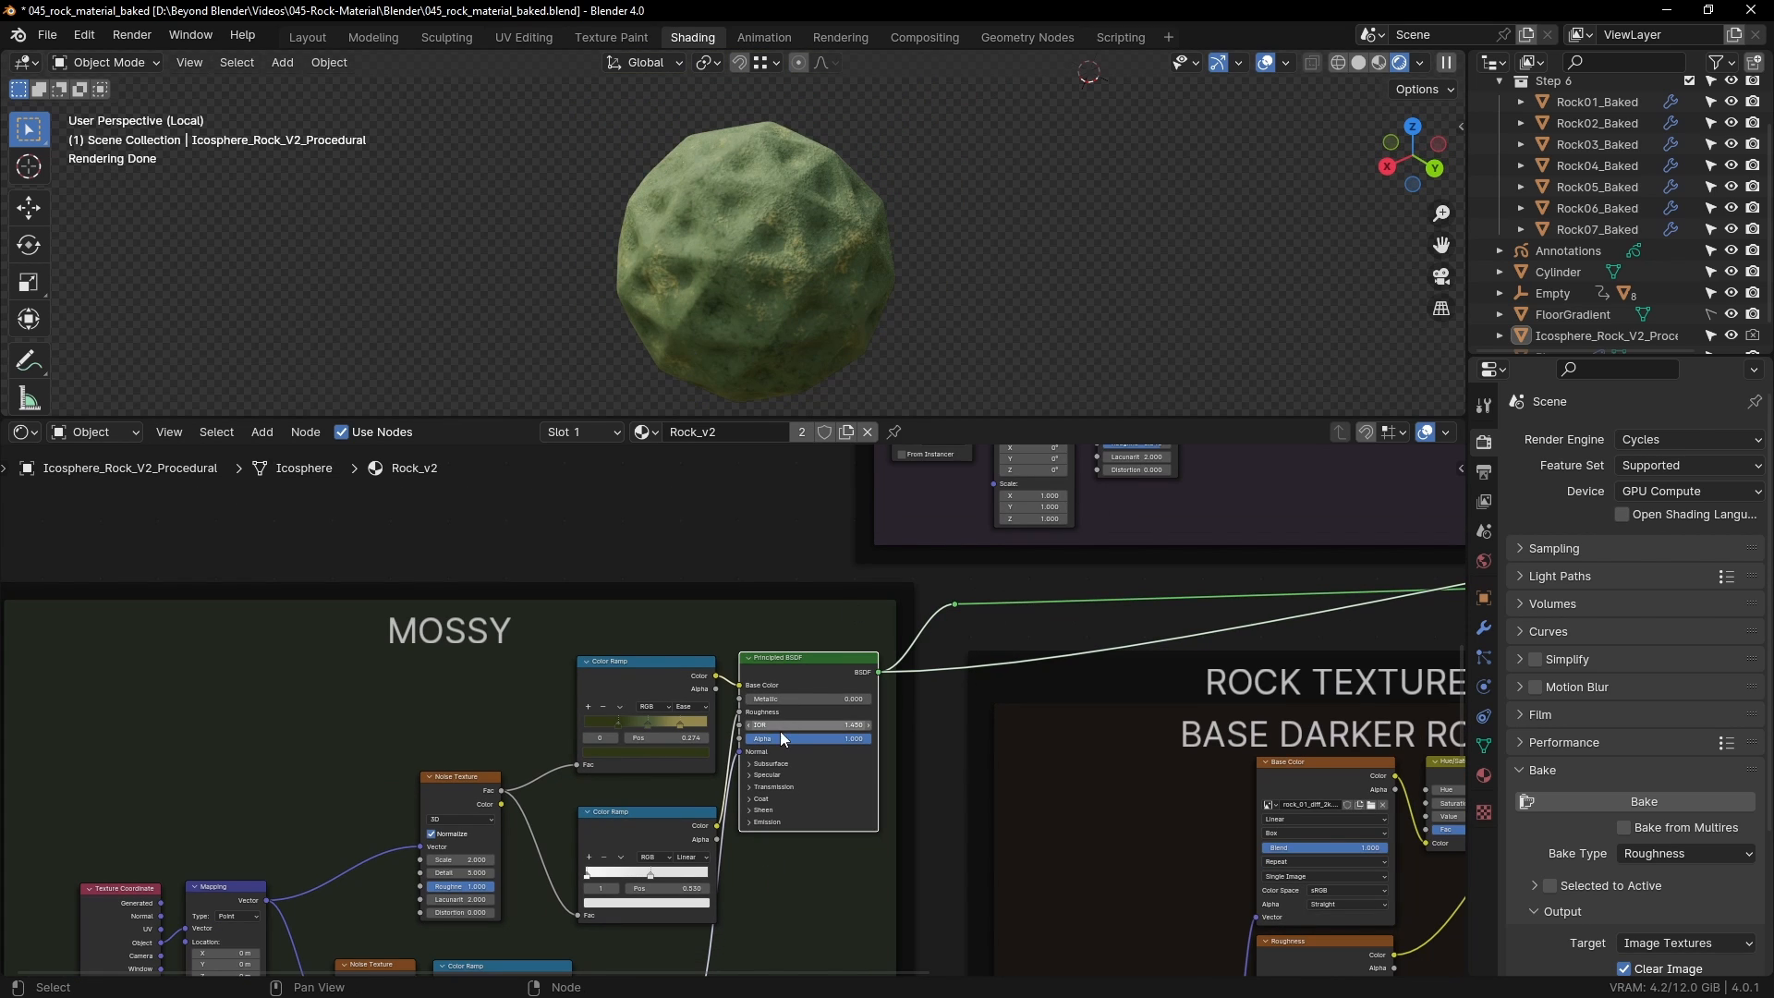
Step: Examine the Mossy frame's node network feeding the Principled BSDF, from its color and roughness ramps down to the lowest bump row
middle_click_drag(813, 856, 867, 757)
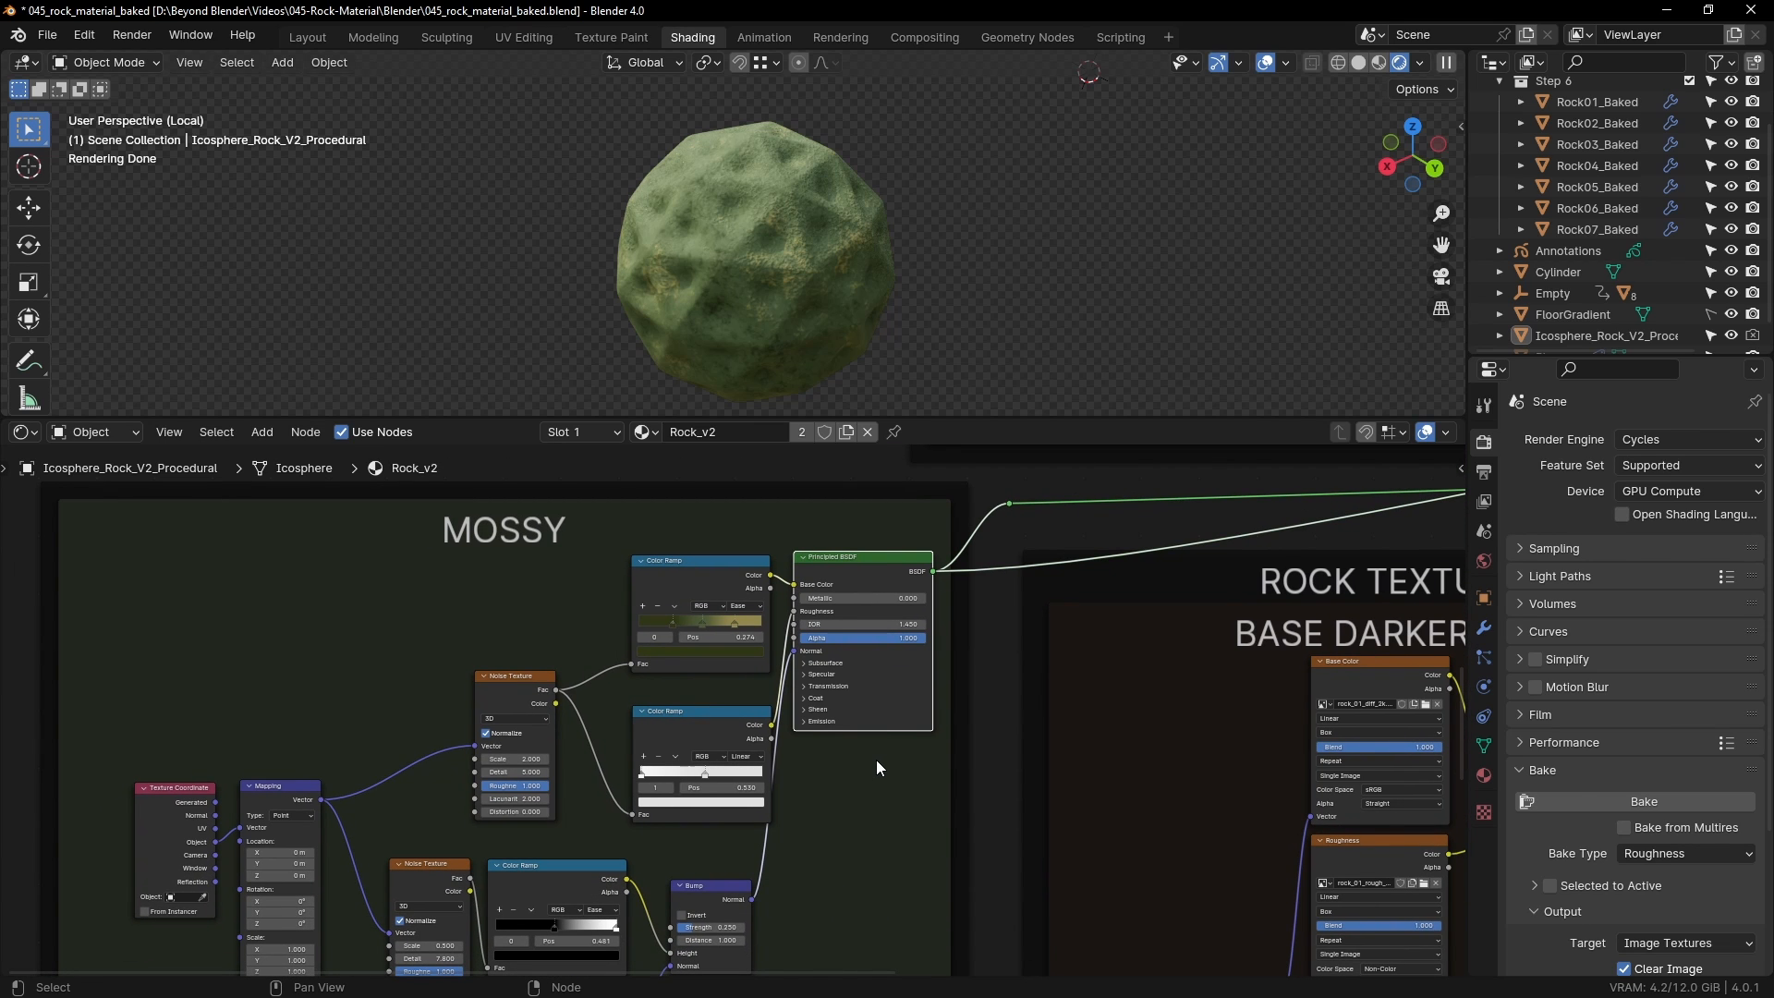
scroll(868, 763, "up", 2)
scroll(866, 774, "down", 3)
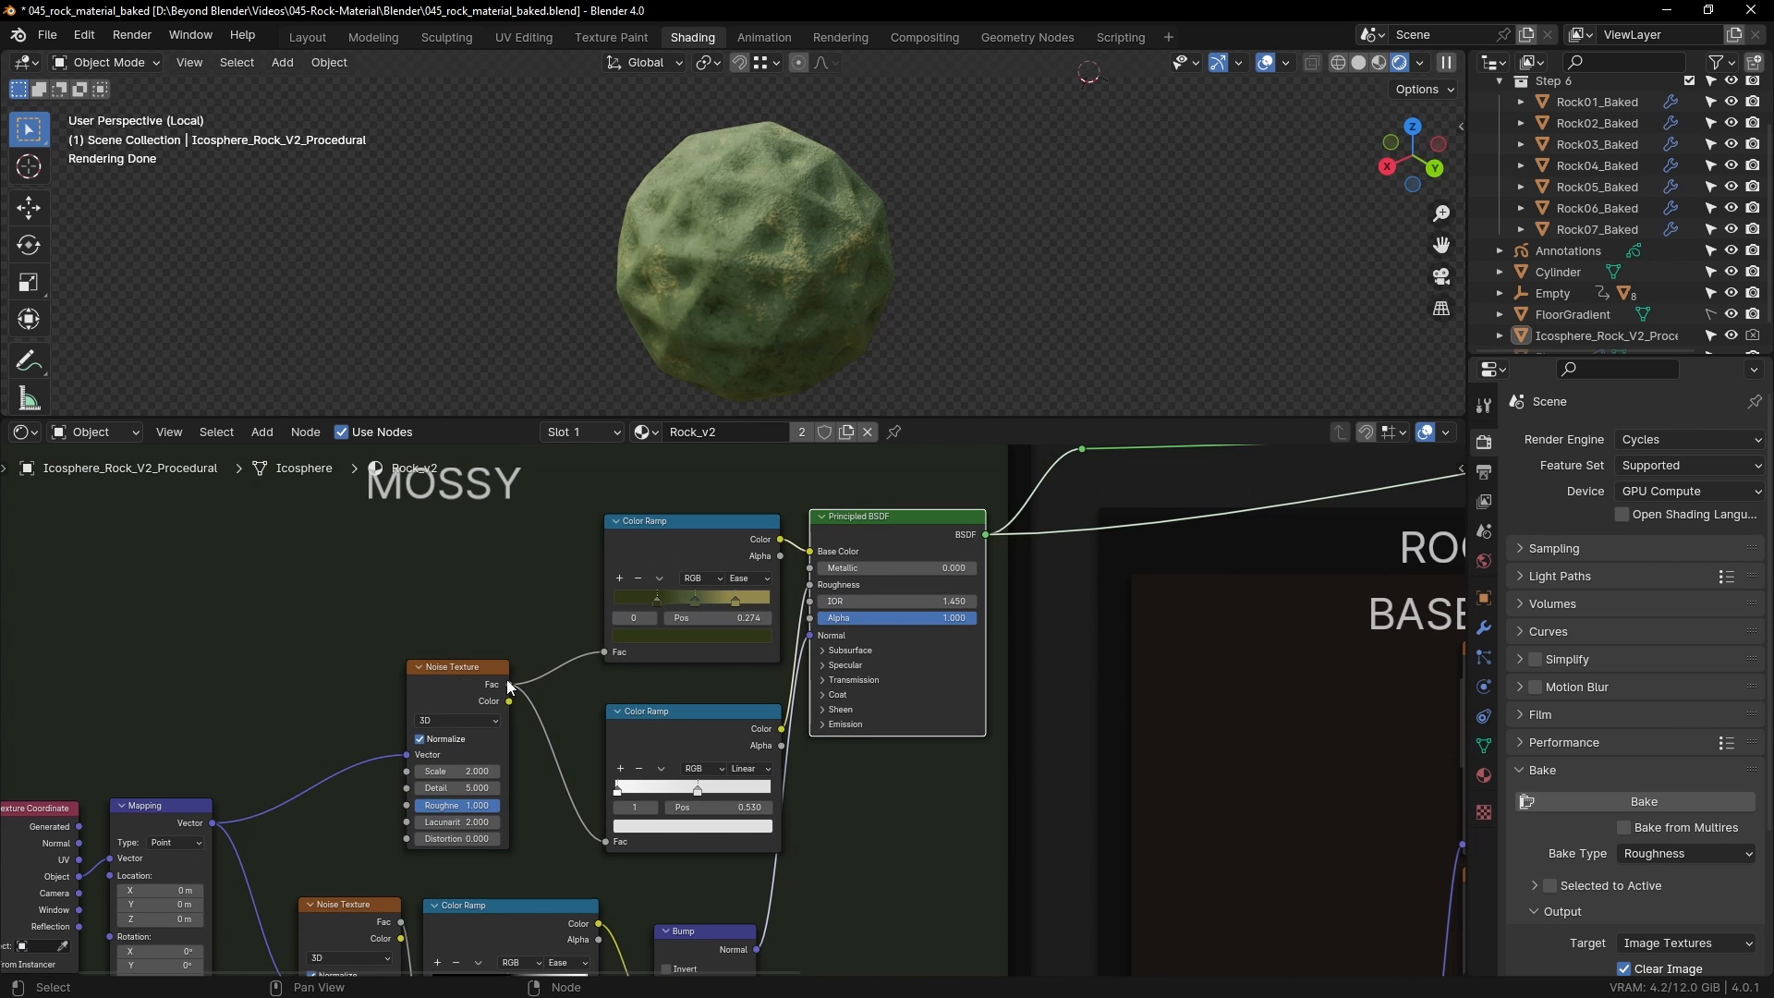
middle_click_drag(688, 656, 871, 601)
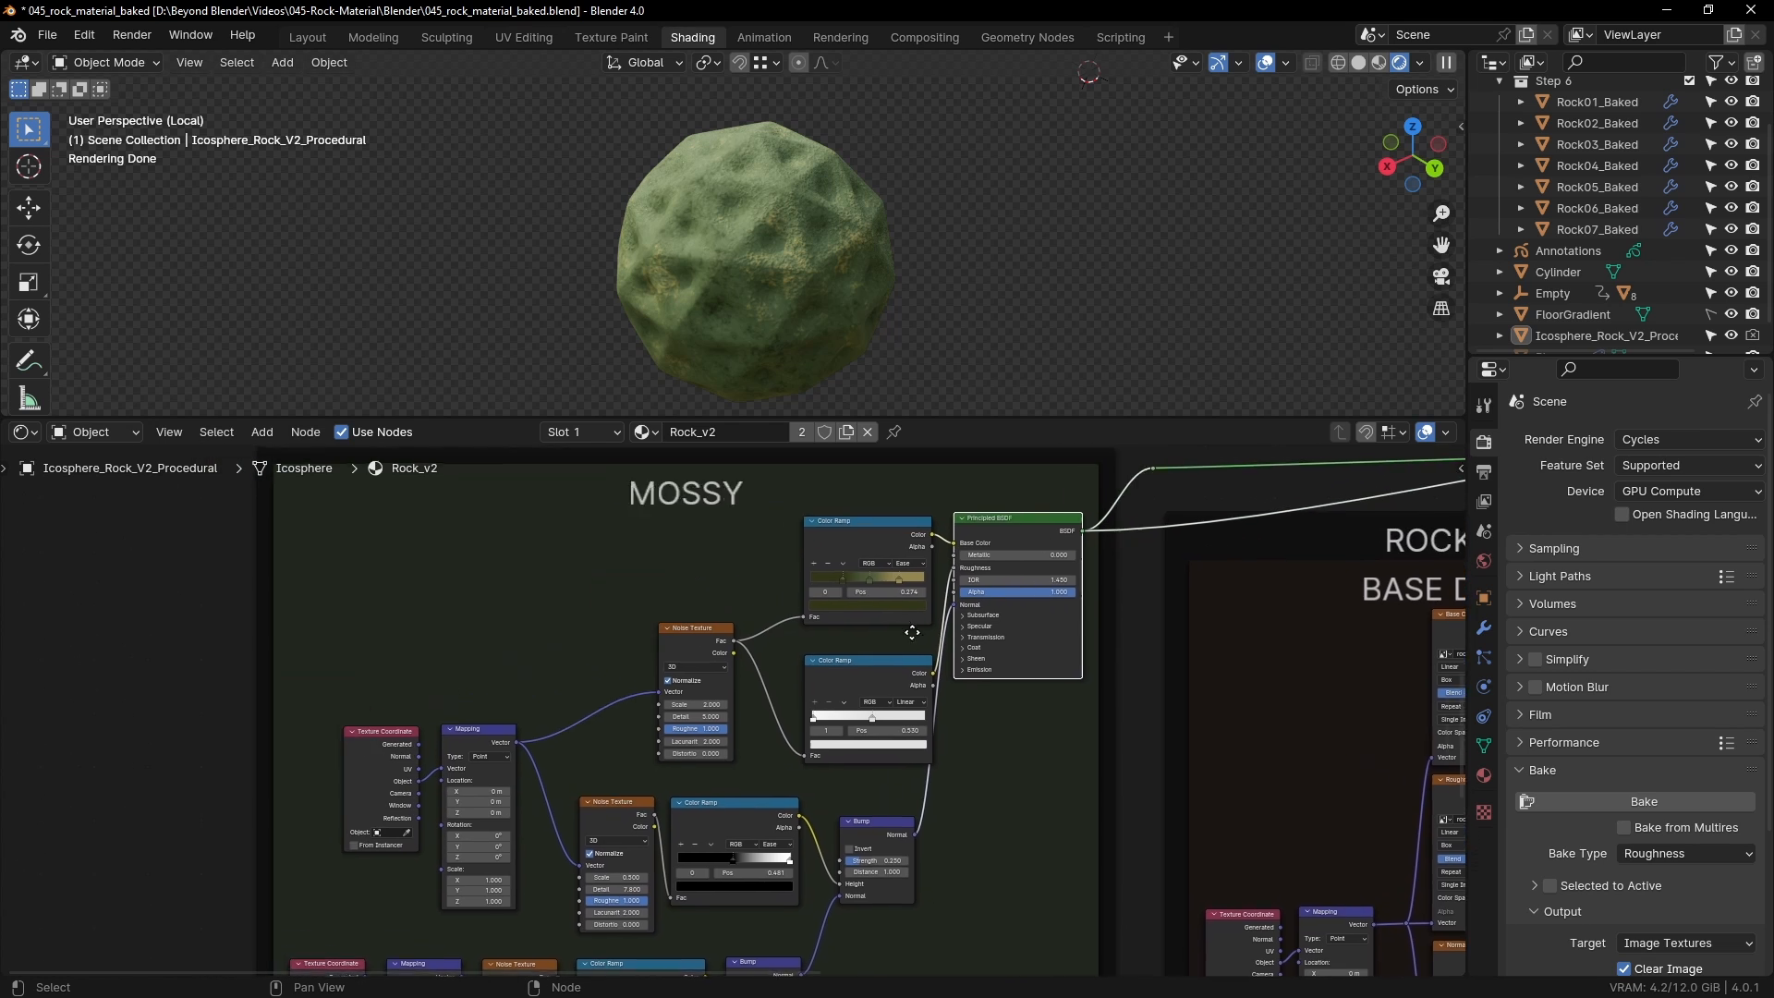
scroll(913, 774, "down", 3)
middle_click_drag(898, 825, 908, 778)
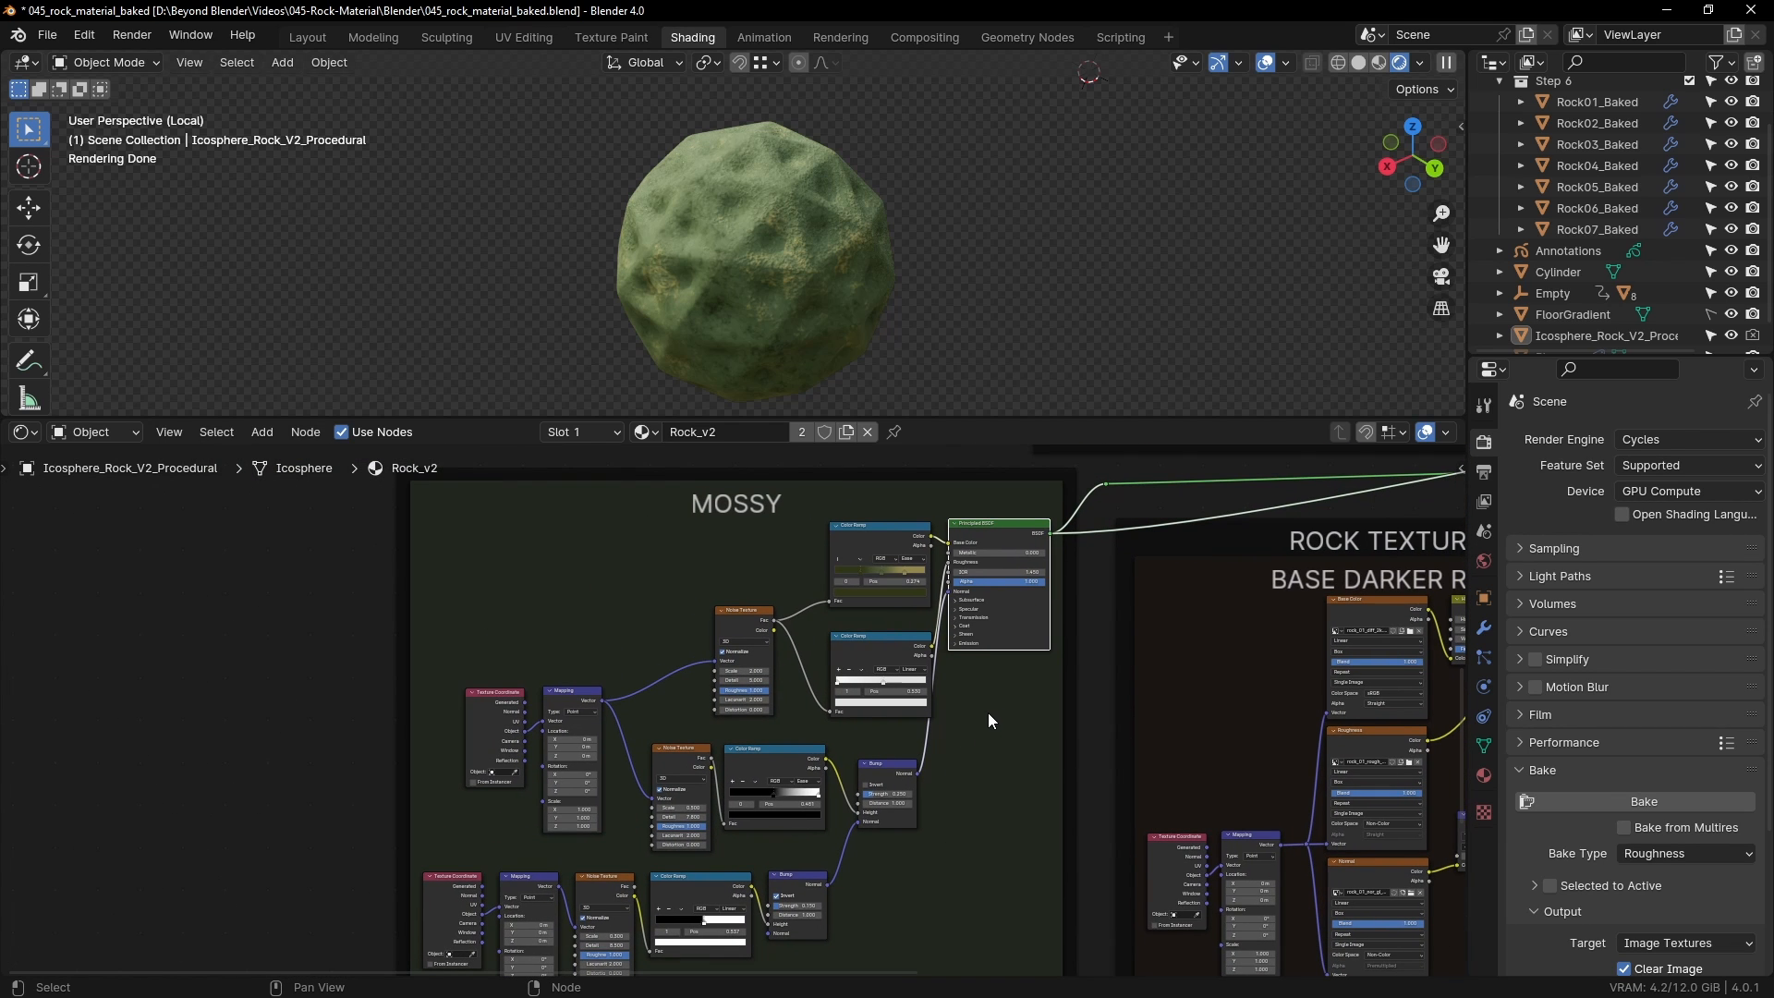
middle_click_drag(919, 651, 889, 640)
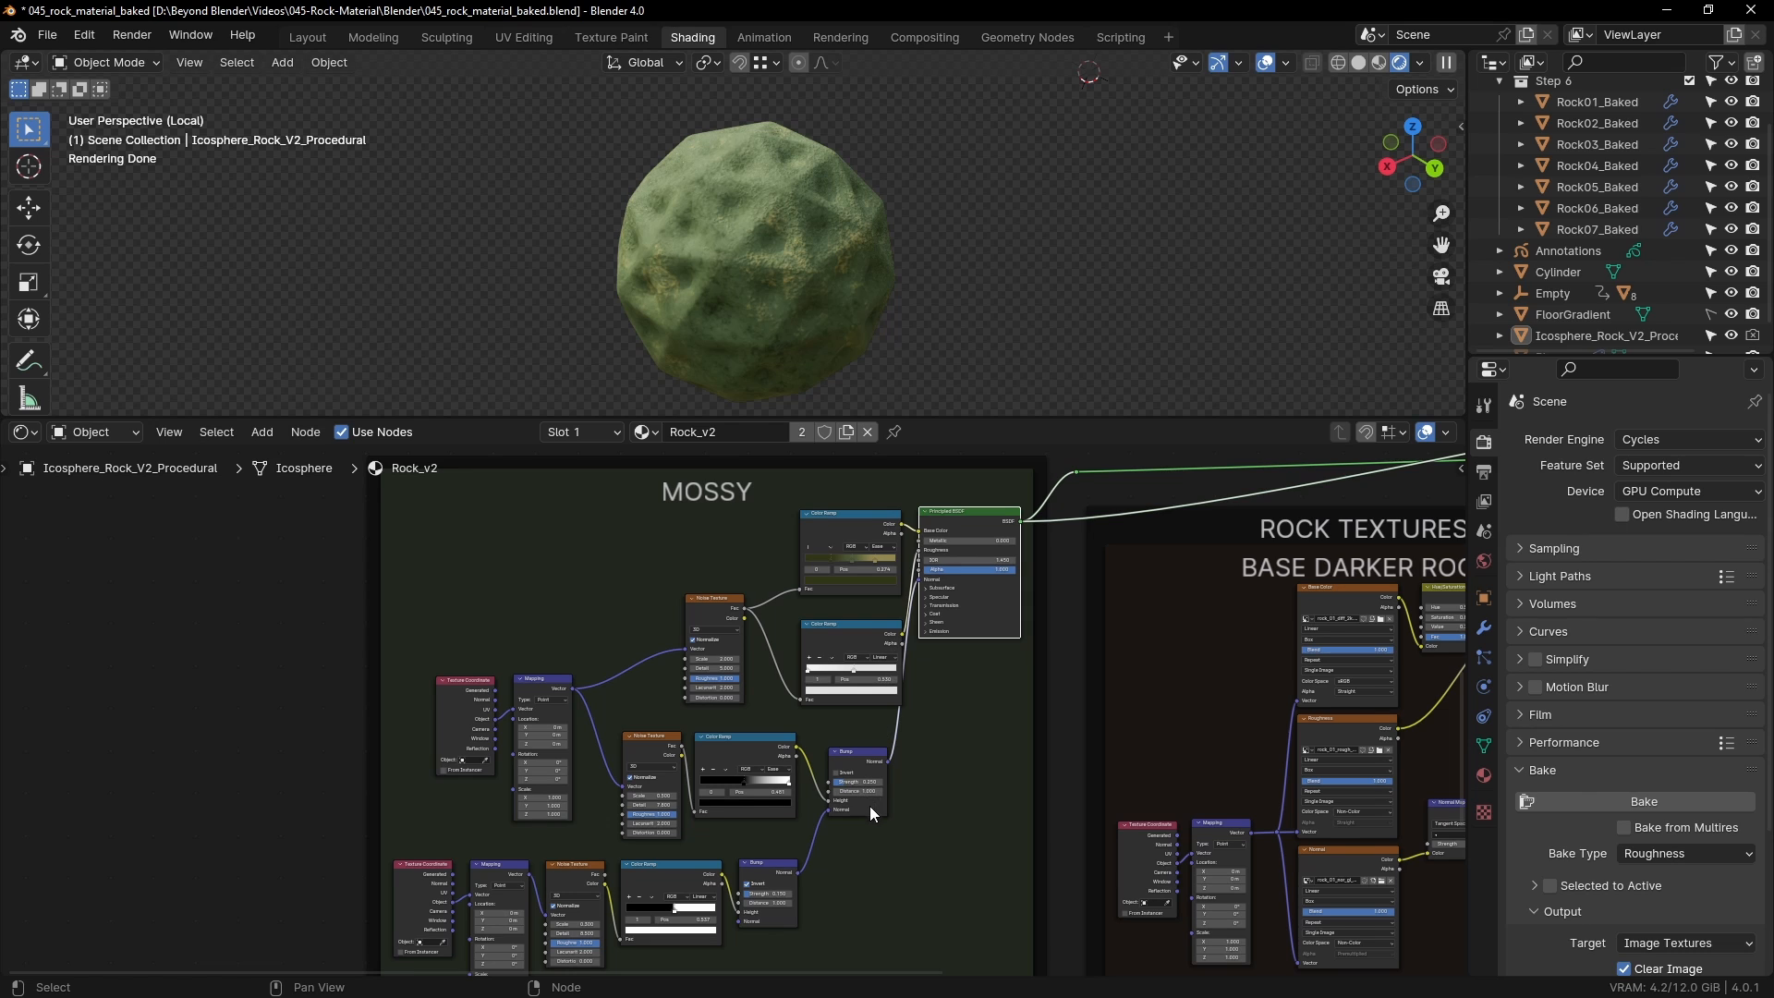
middle_click_drag(869, 806, 880, 768)
middle_click_drag(965, 710, 1002, 607)
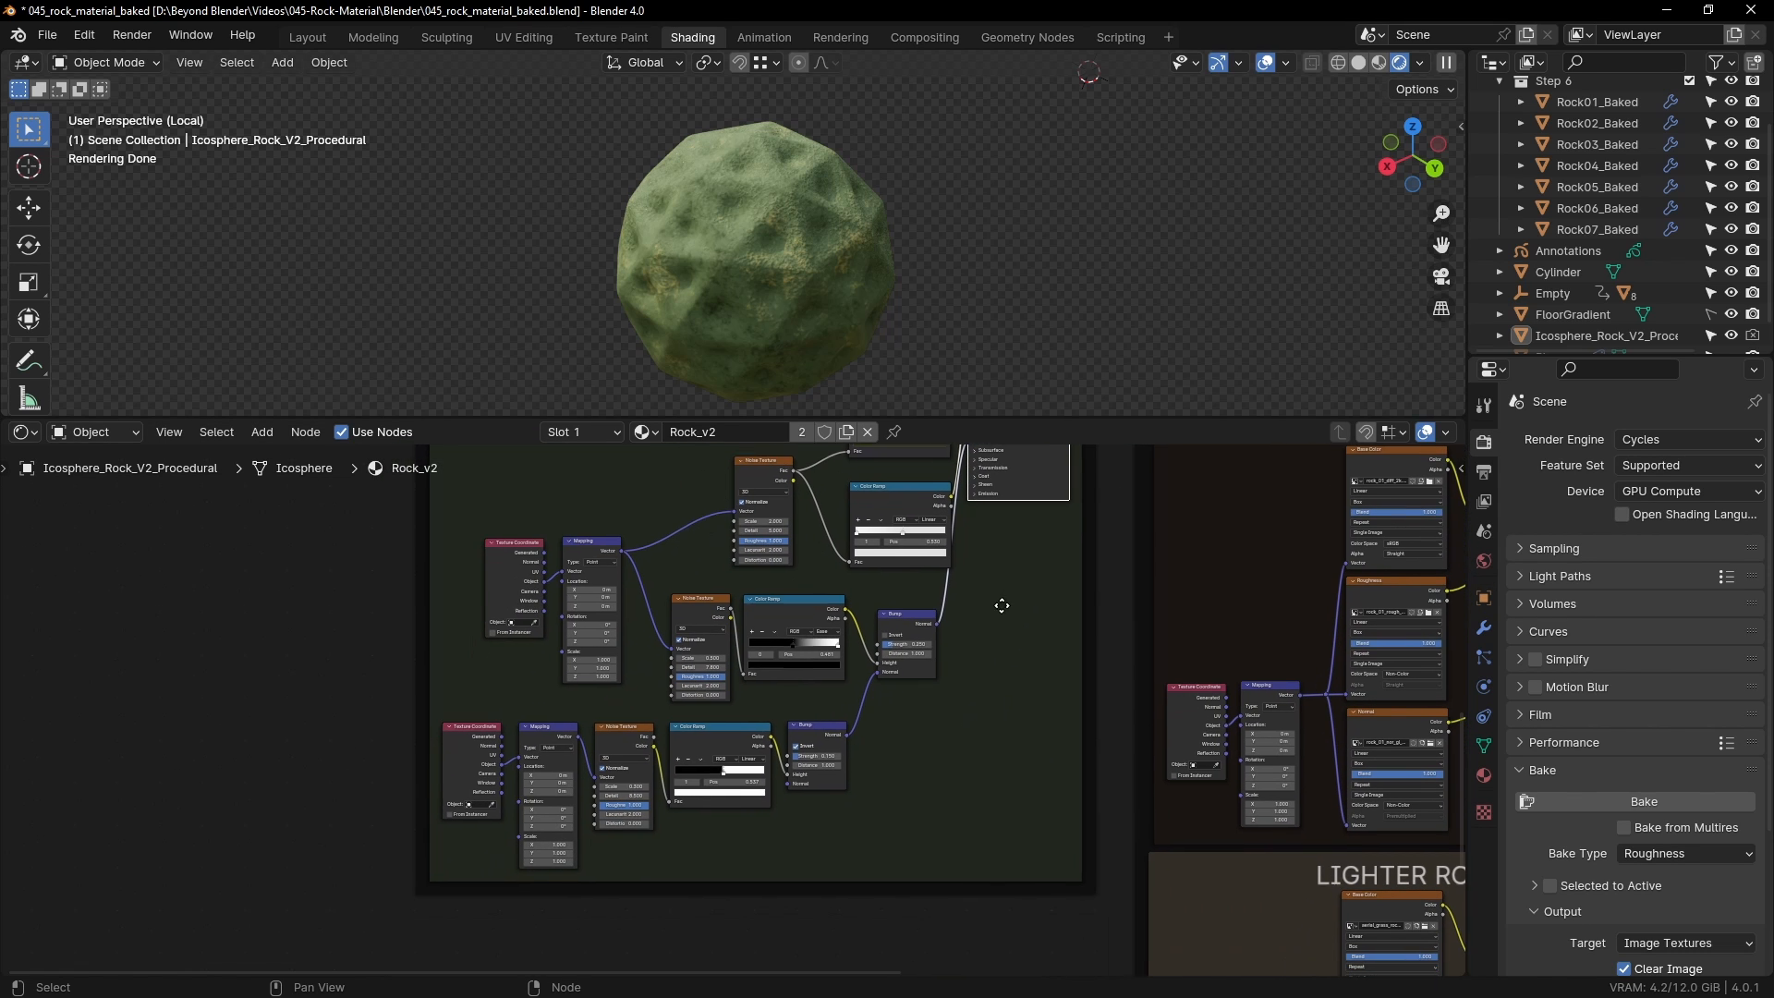
scroll(821, 702, "up", 6)
middle_click_drag(1106, 621, 1220, 740)
middle_click_drag(851, 819, 961, 671)
scroll(1021, 674, "up", 3)
scroll(746, 703, "up", 2)
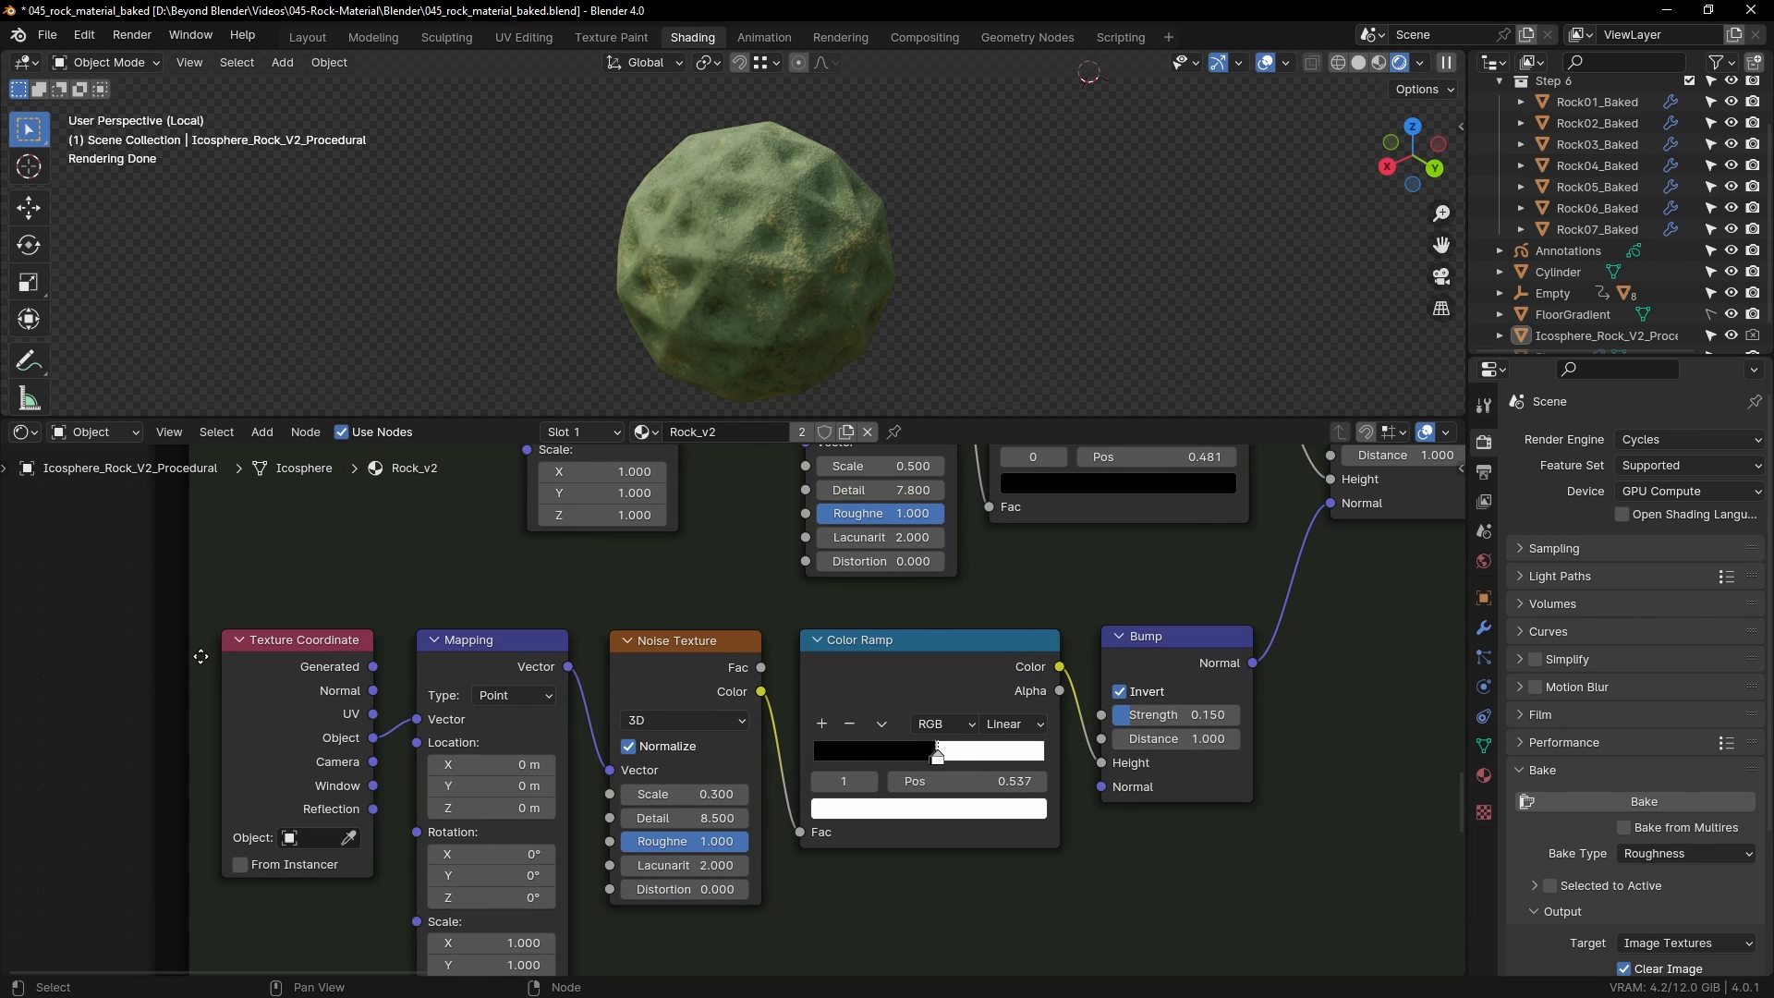
Step: Go through the lowest Mossy row node by node and select the whole chain from Texture Coordinate to Bump
left_click(319, 639)
left_click(462, 637)
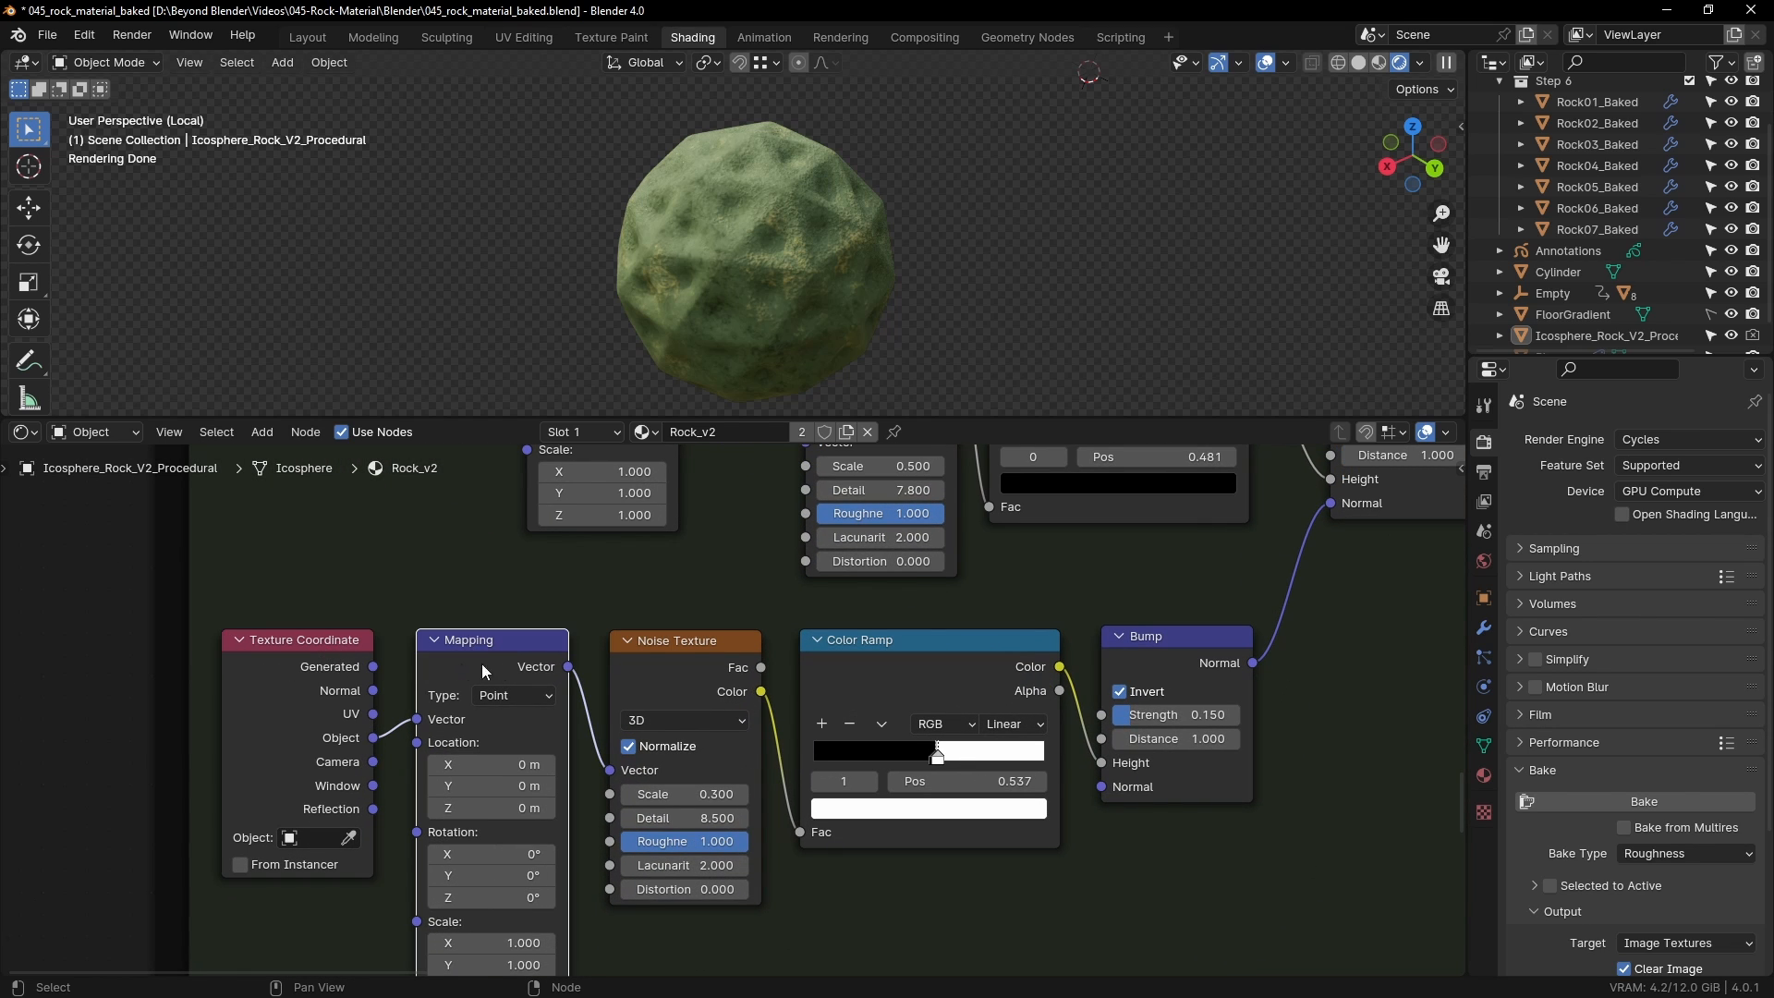
left_click(710, 638)
left_click(869, 647)
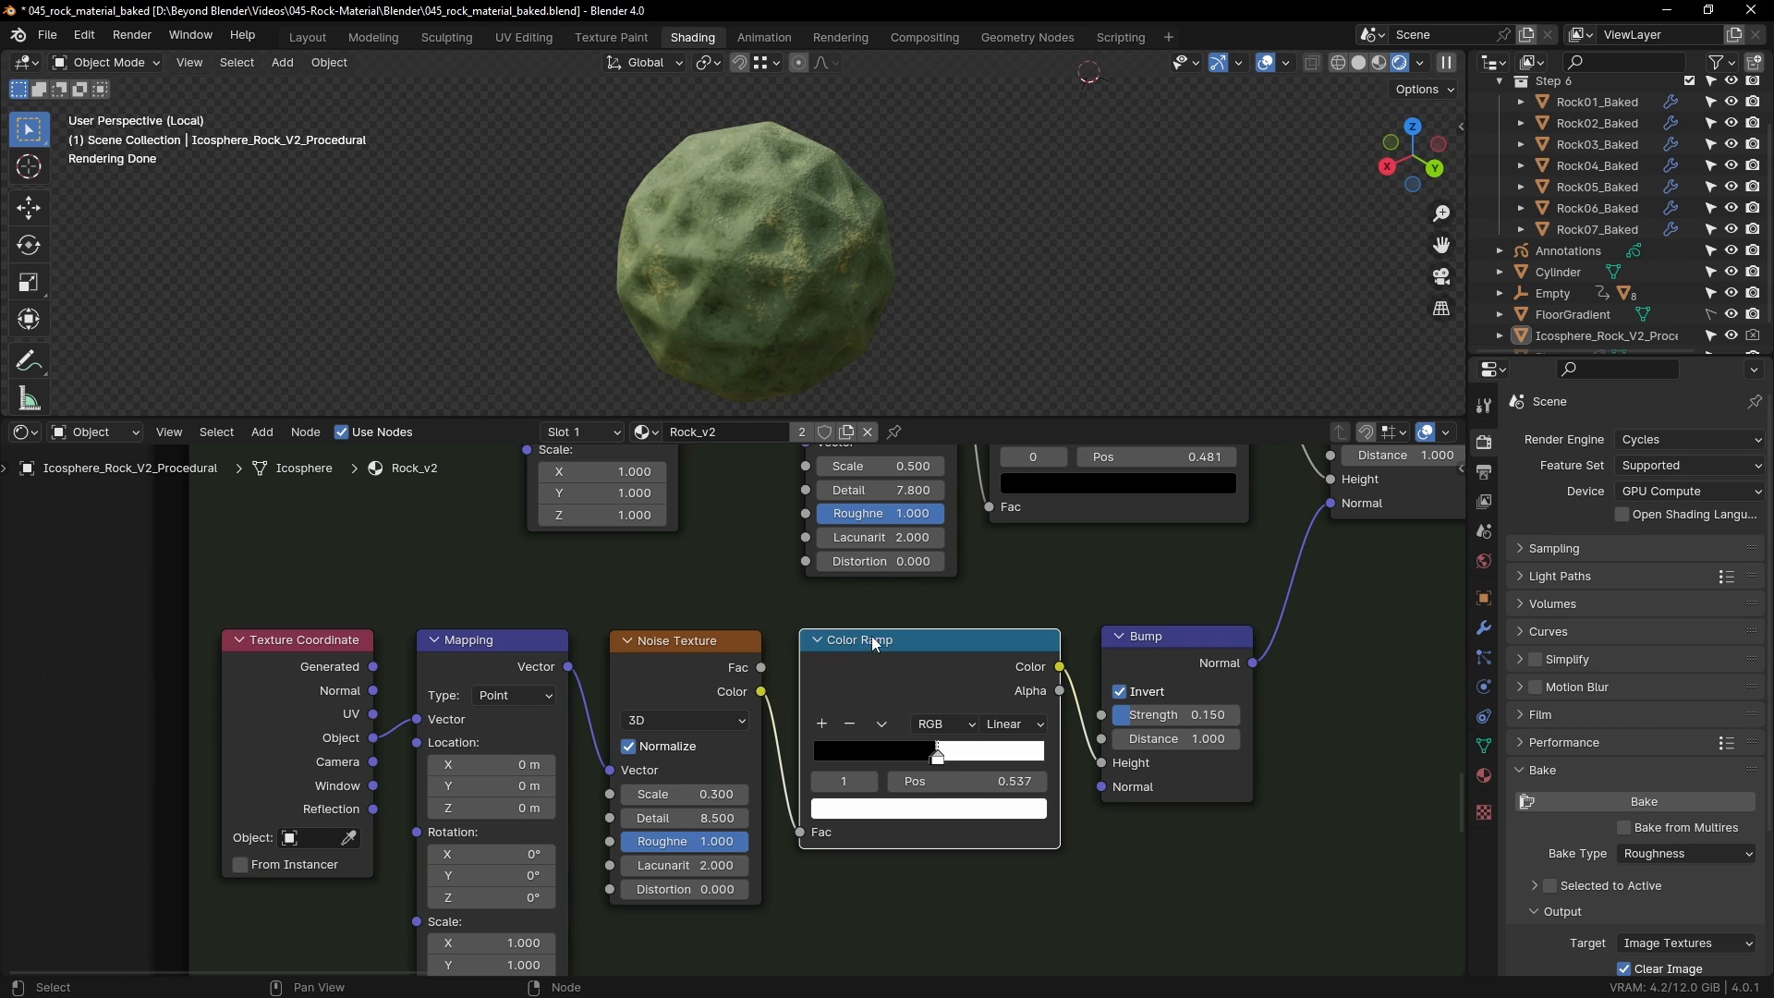
left_click(1175, 635)
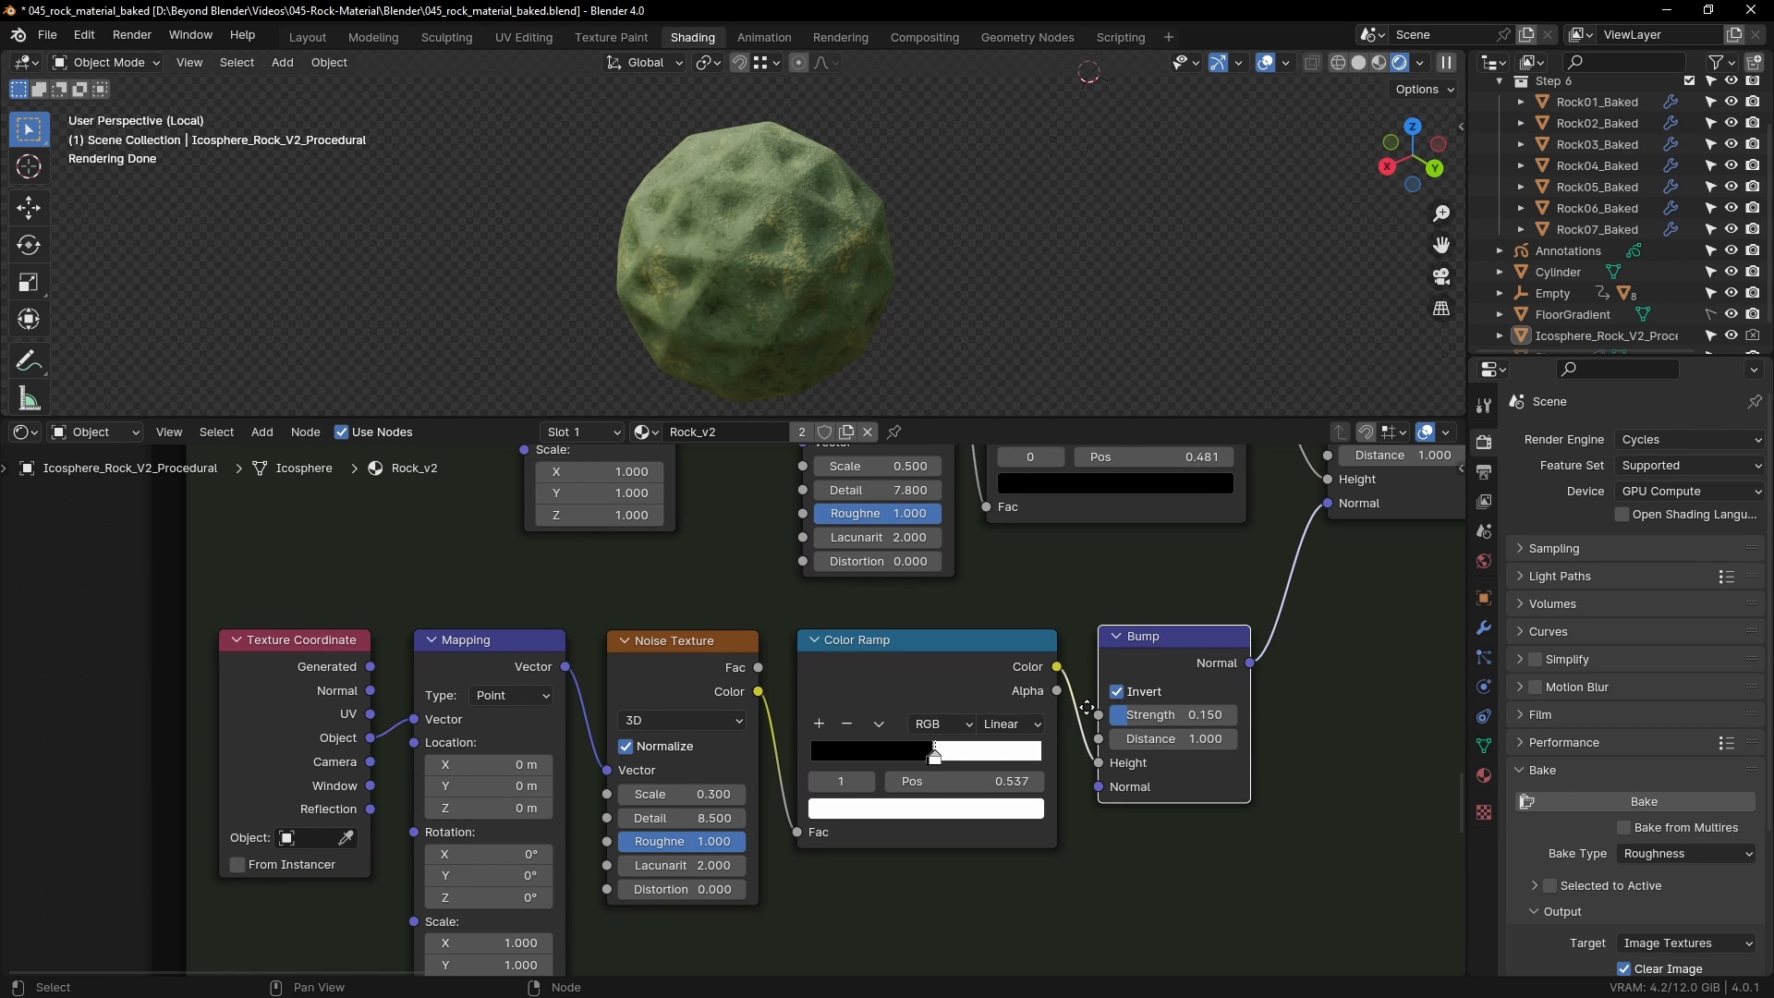
middle_click_drag(386, 687, 337, 702)
left_click_drag(1335, 642, 252, 853)
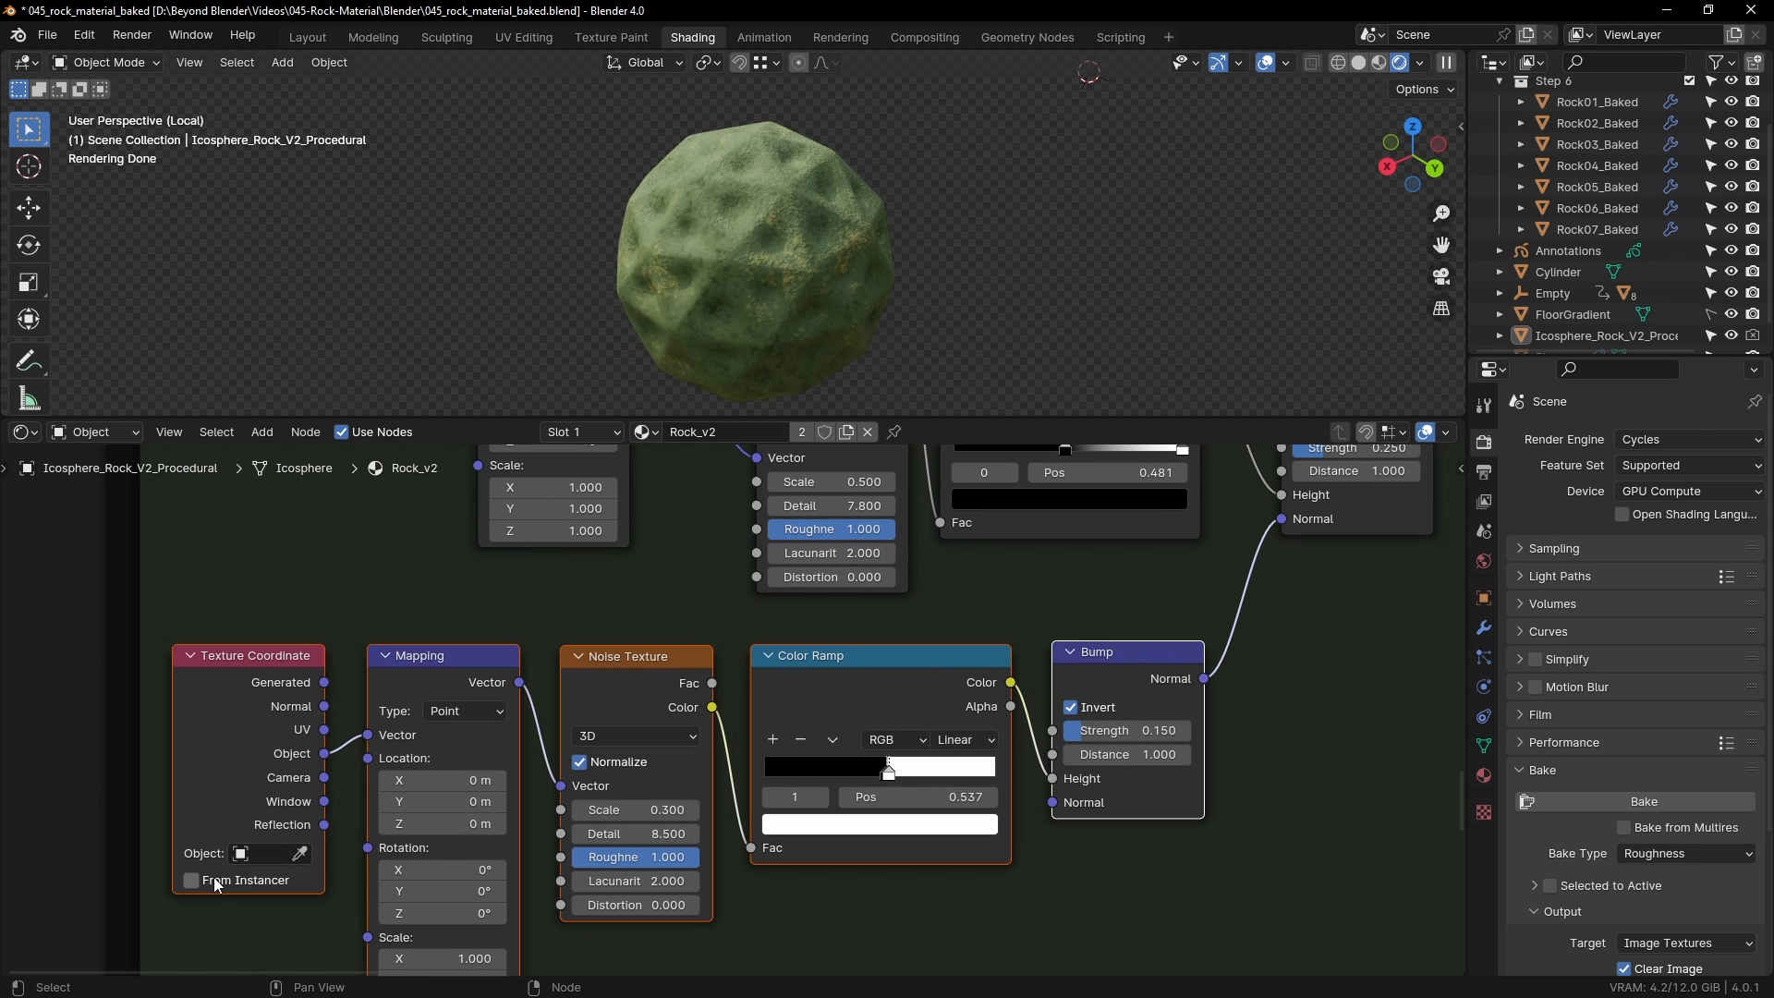
Step: Examine the fine bump detail on the mossy icosphere up close and trace how the lower Bump node feeds the upper one
scroll(797, 225, "up", 5)
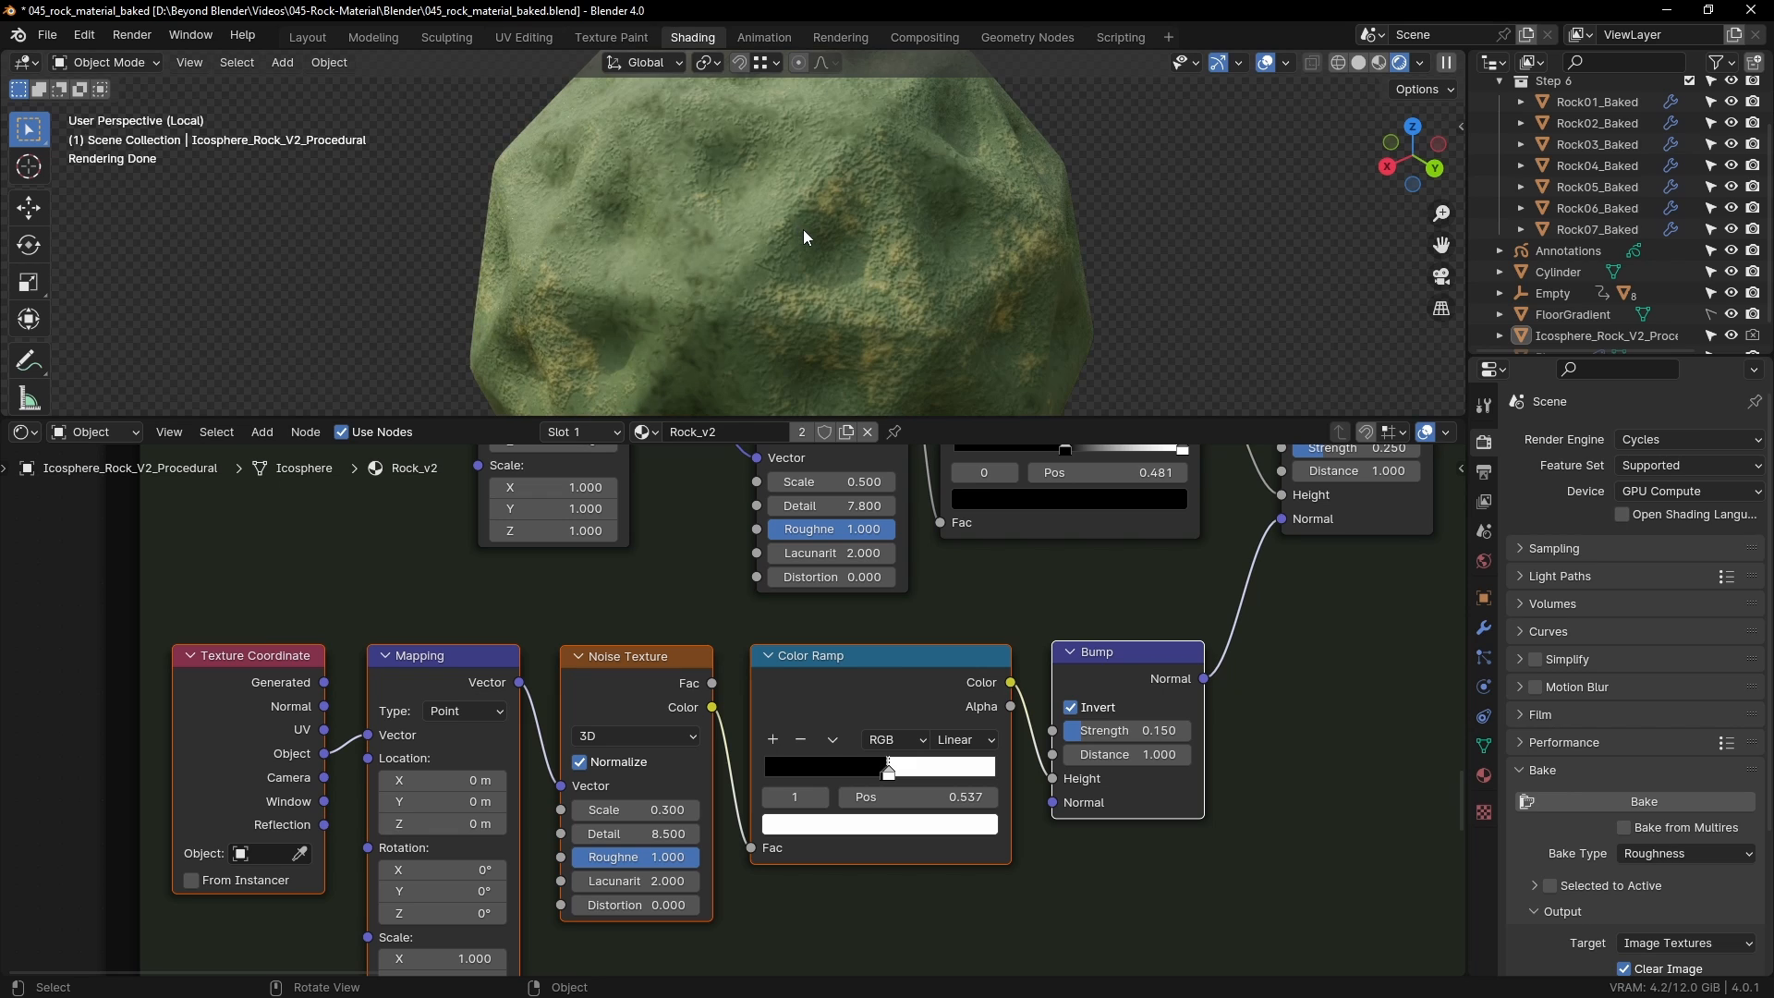
scroll(905, 281, "up", 2)
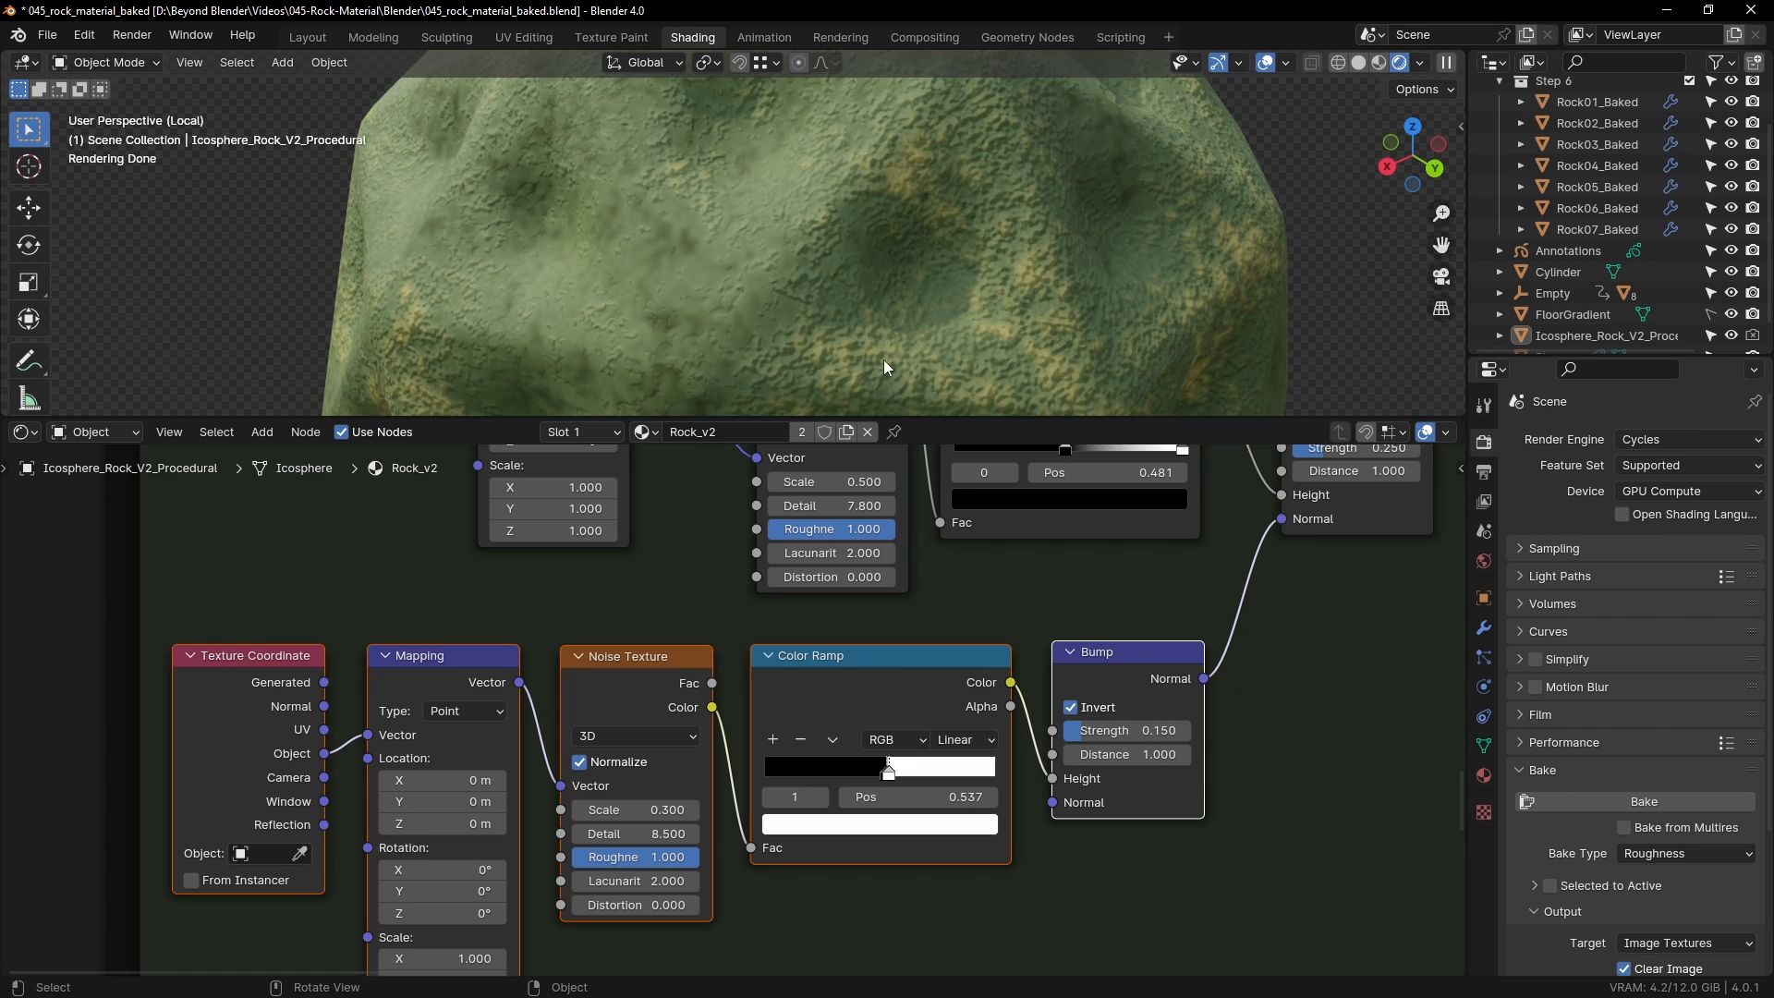
scroll(1009, 308, "down", 3)
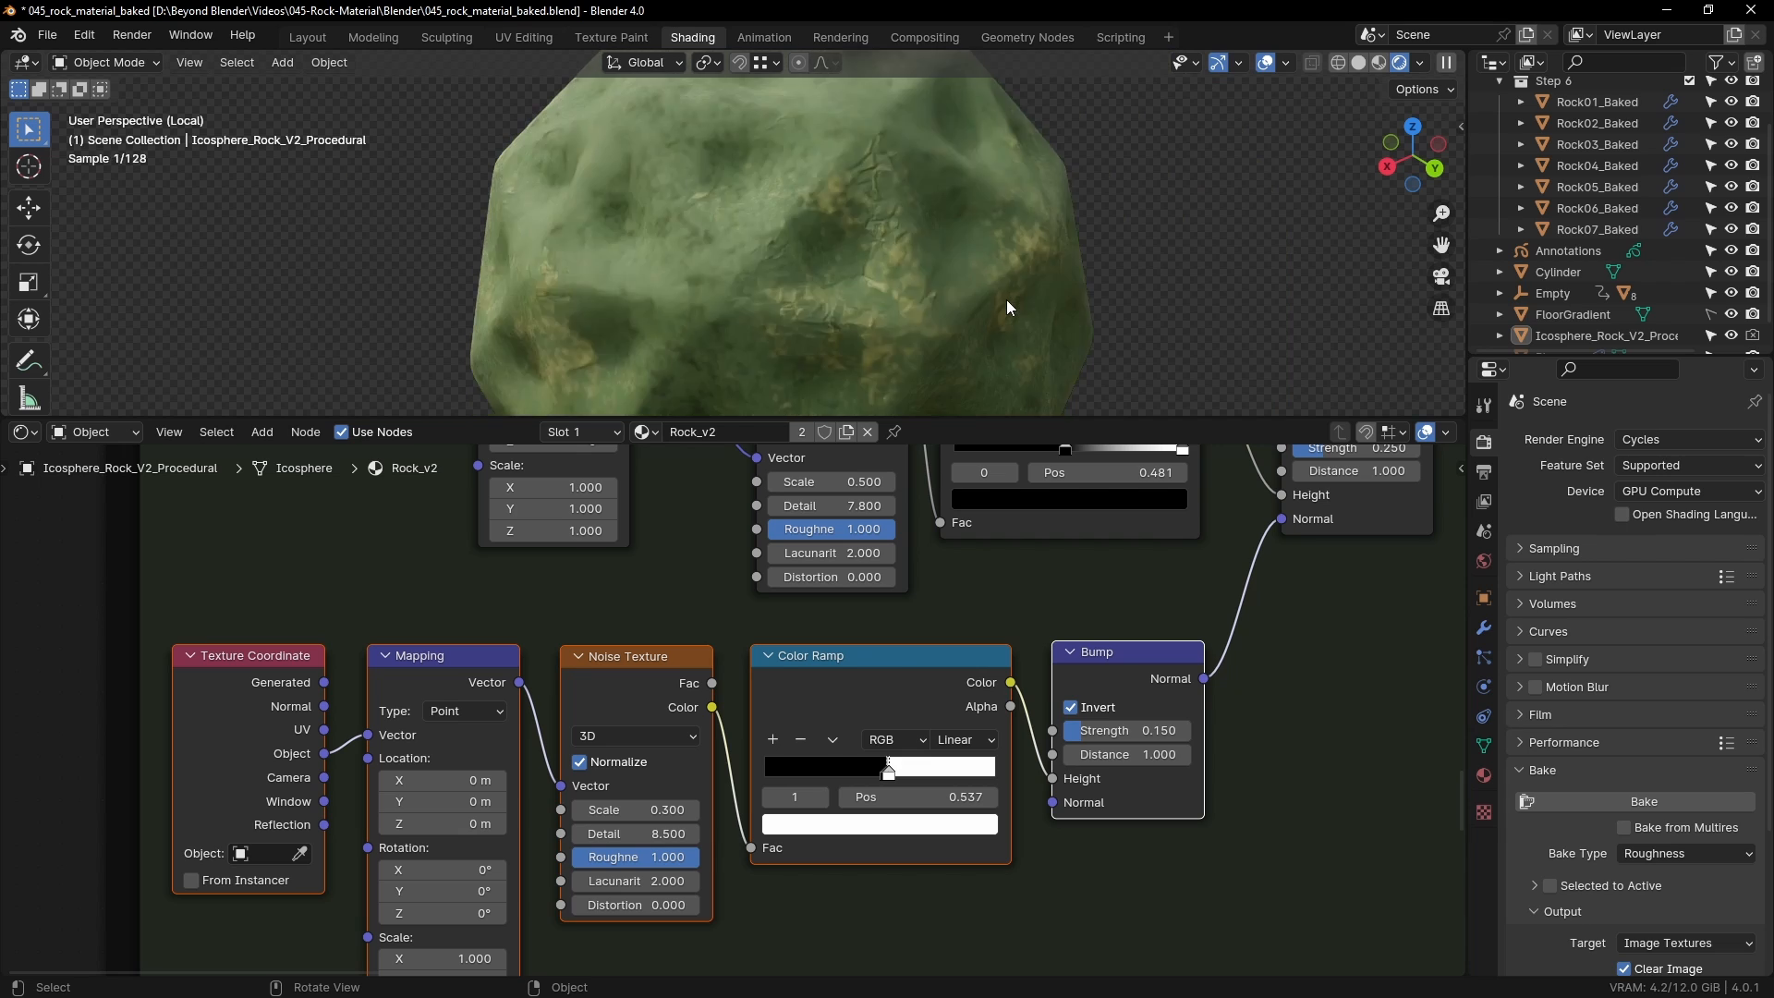
scroll(915, 796, "down", 1)
scroll(995, 305, "down", 2)
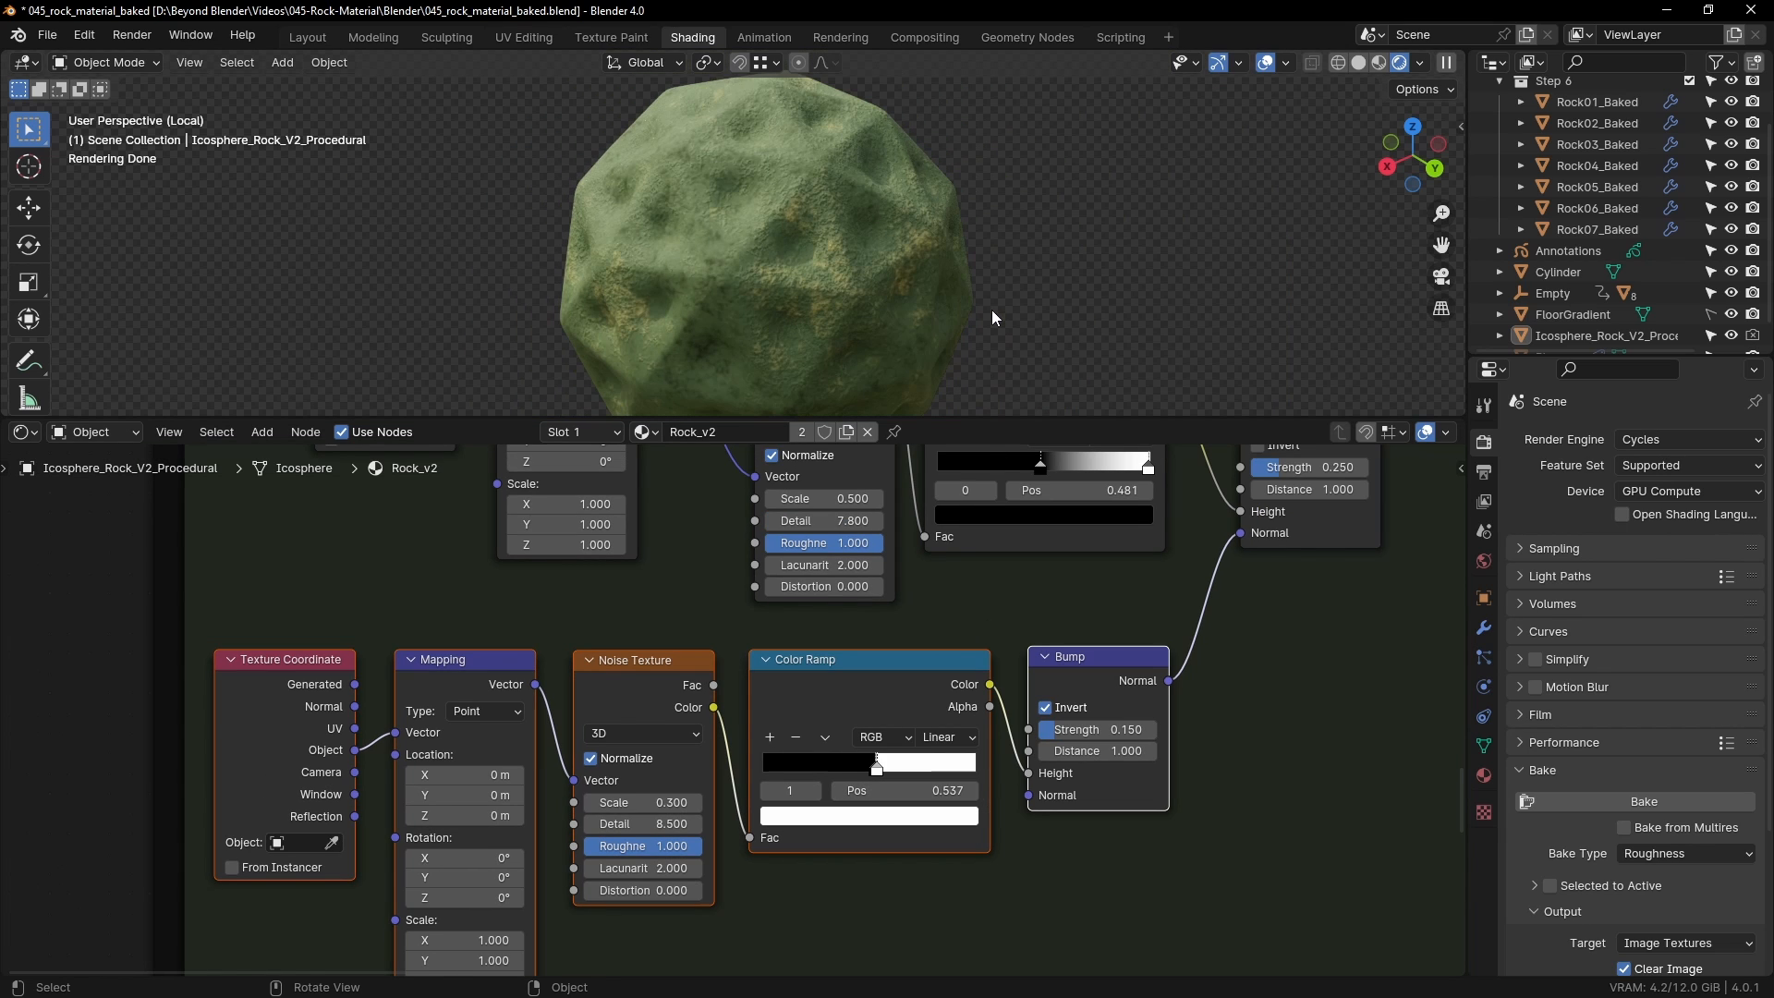
middle_click_drag(1073, 797, 1029, 890)
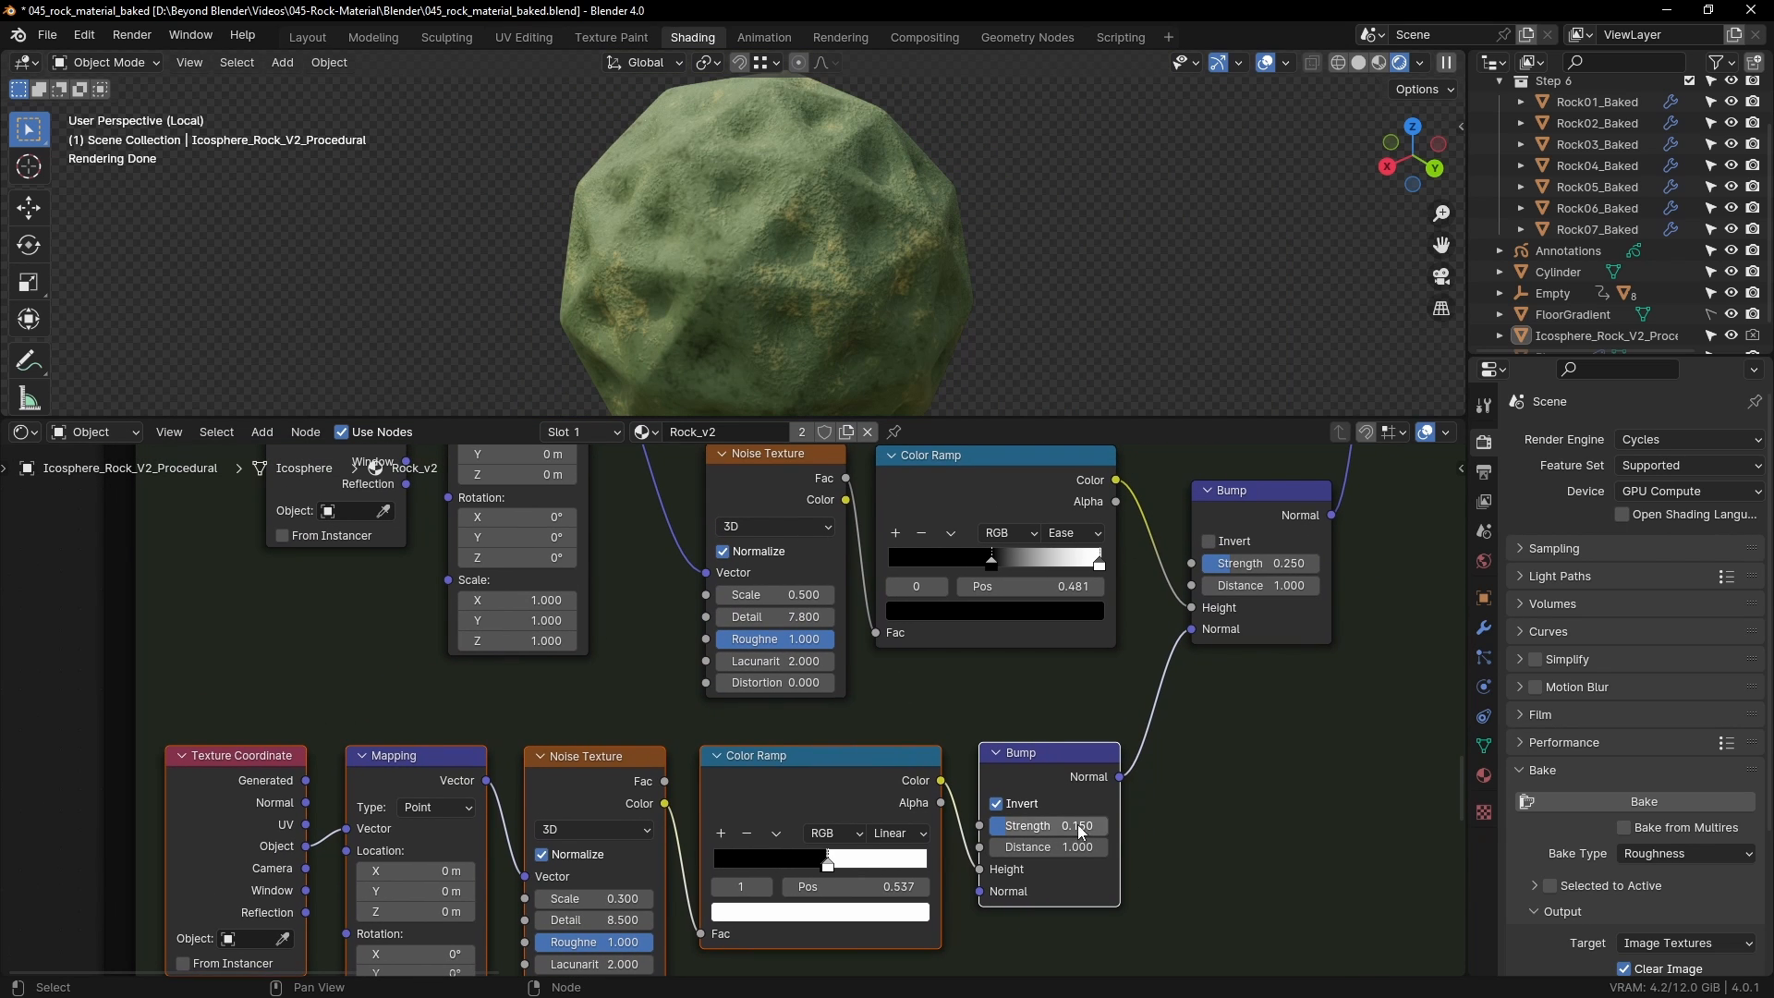
mouse_move(1012, 825)
middle_mouse_down()
mouse_move(1006, 732)
mouse_move(1016, 831)
middle_mouse_up()
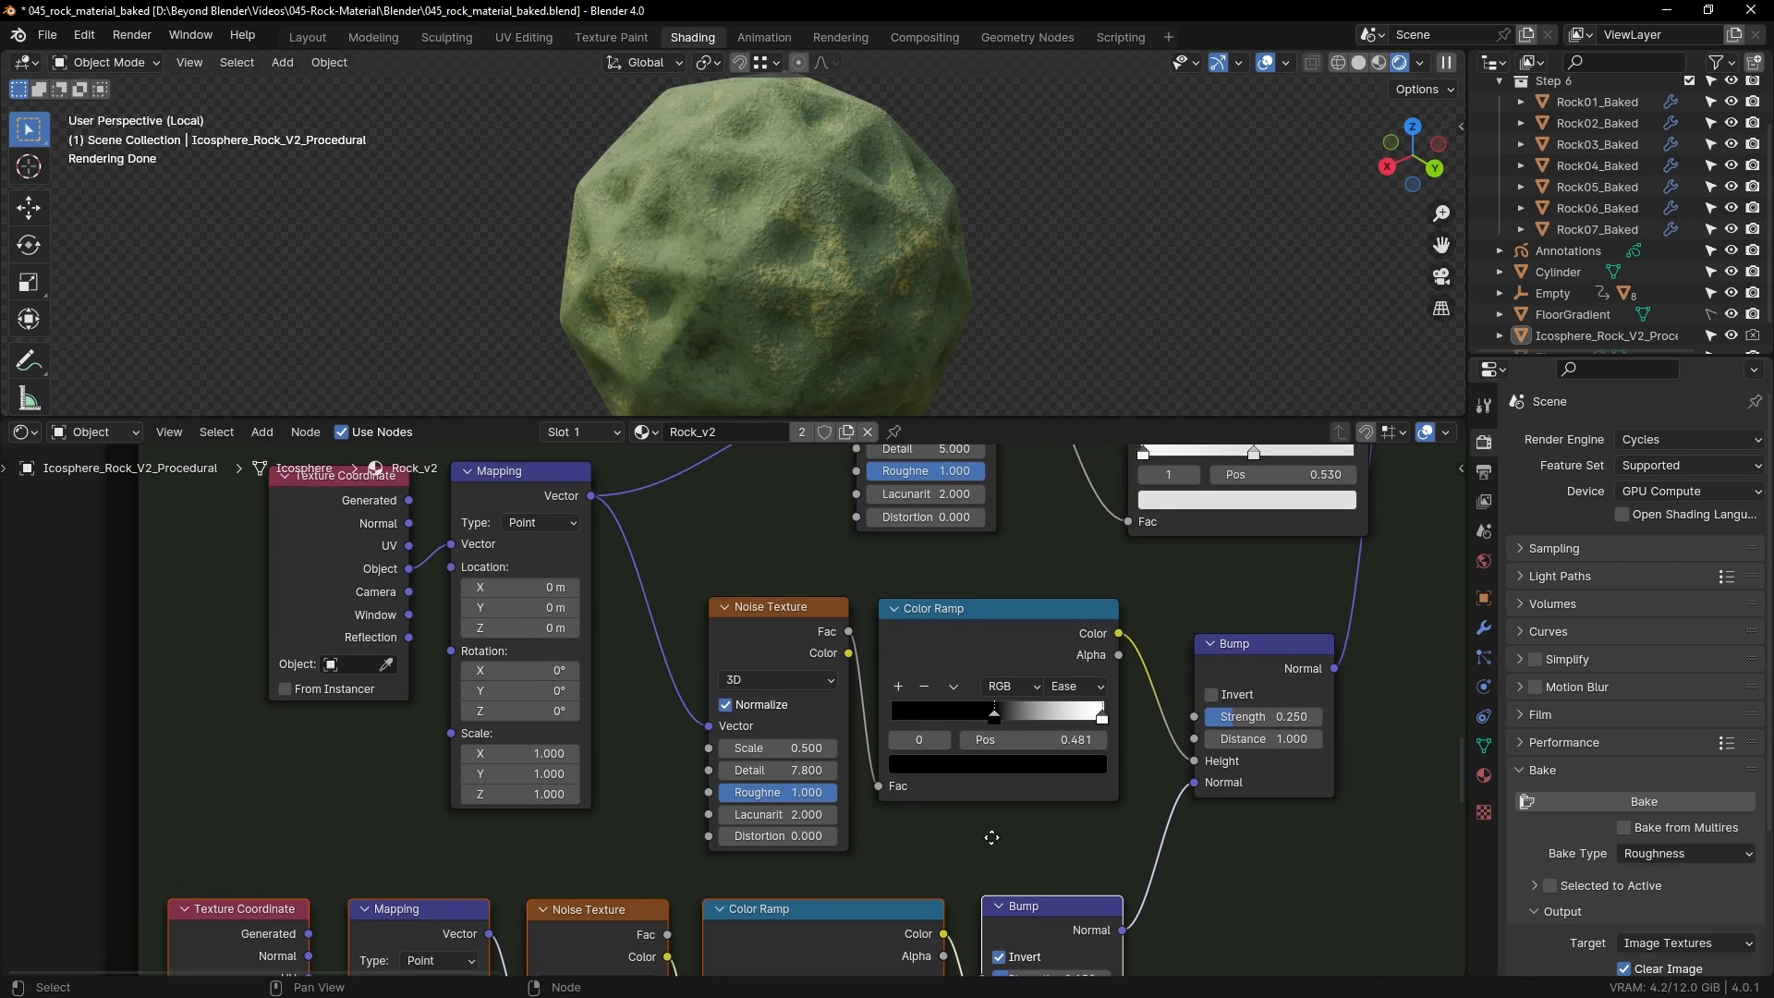
Step: Move the Mossy Principled BSDF node down in its frame, beside the two Color Ramps, so its input links are easier to follow
scroll(997, 771, "down", 3)
middle_click_drag(997, 771, 1106, 659)
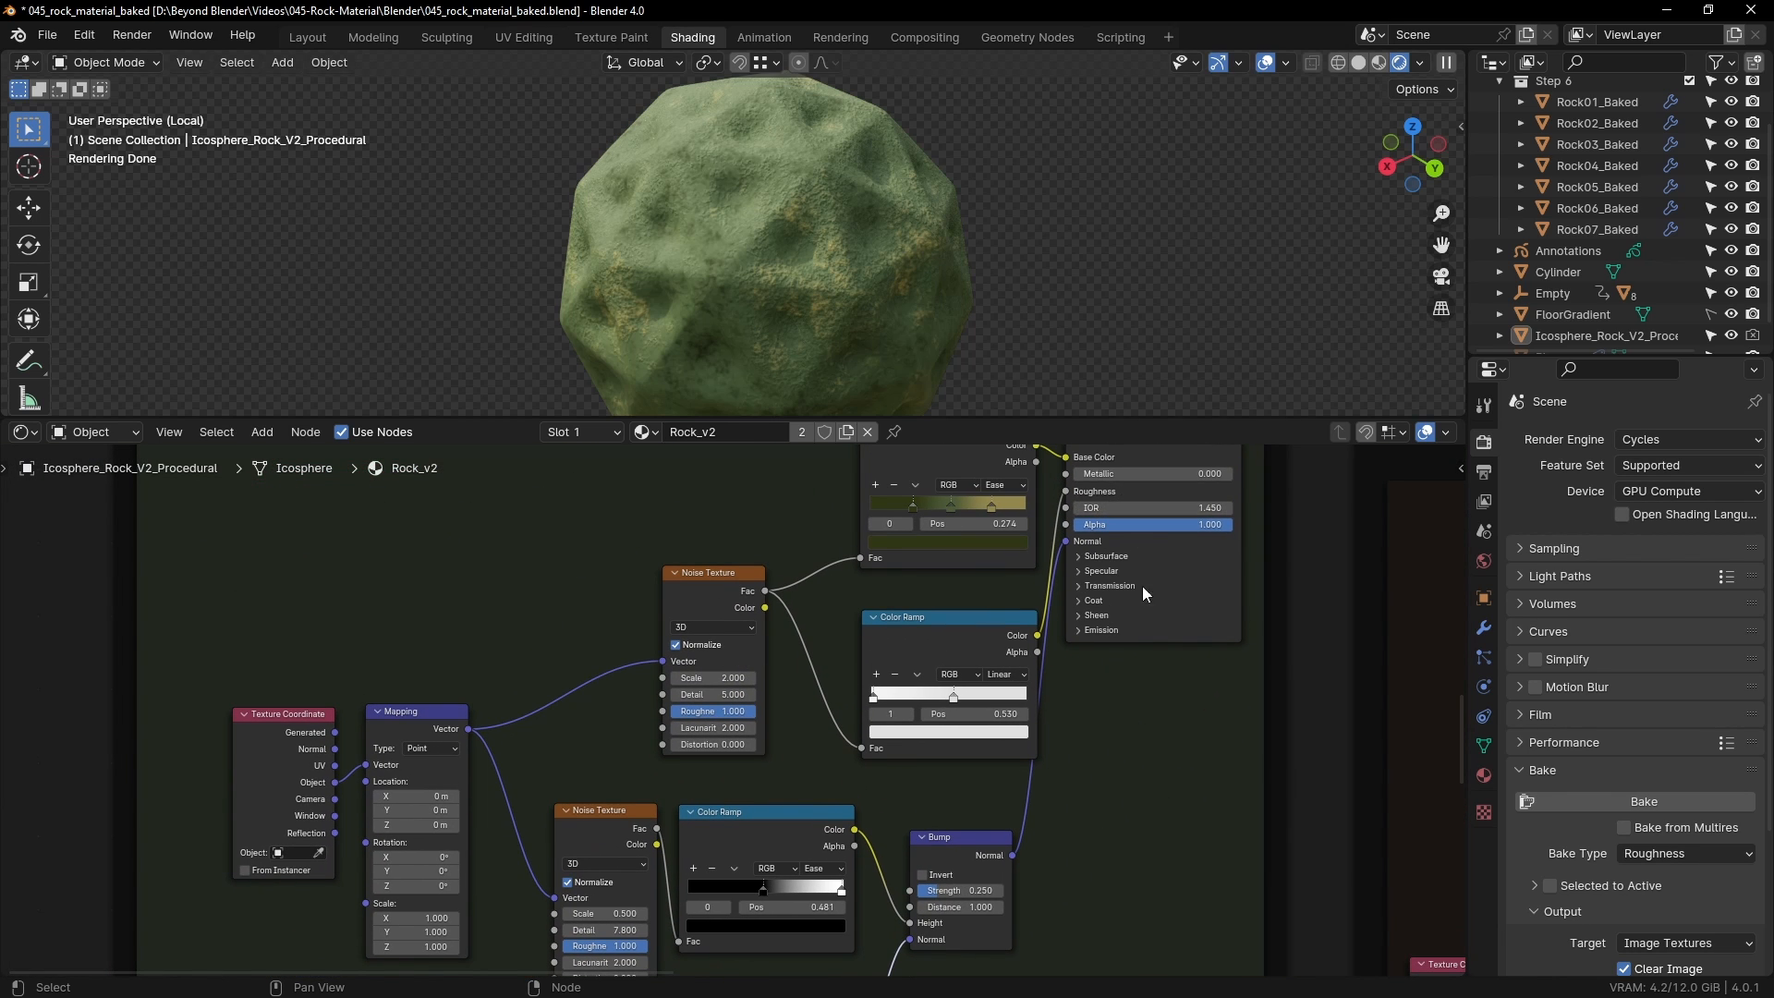
scroll(1149, 636, "down", 2)
left_click_drag(1111, 523, 1128, 604)
middle_click_drag(1062, 683, 1081, 649)
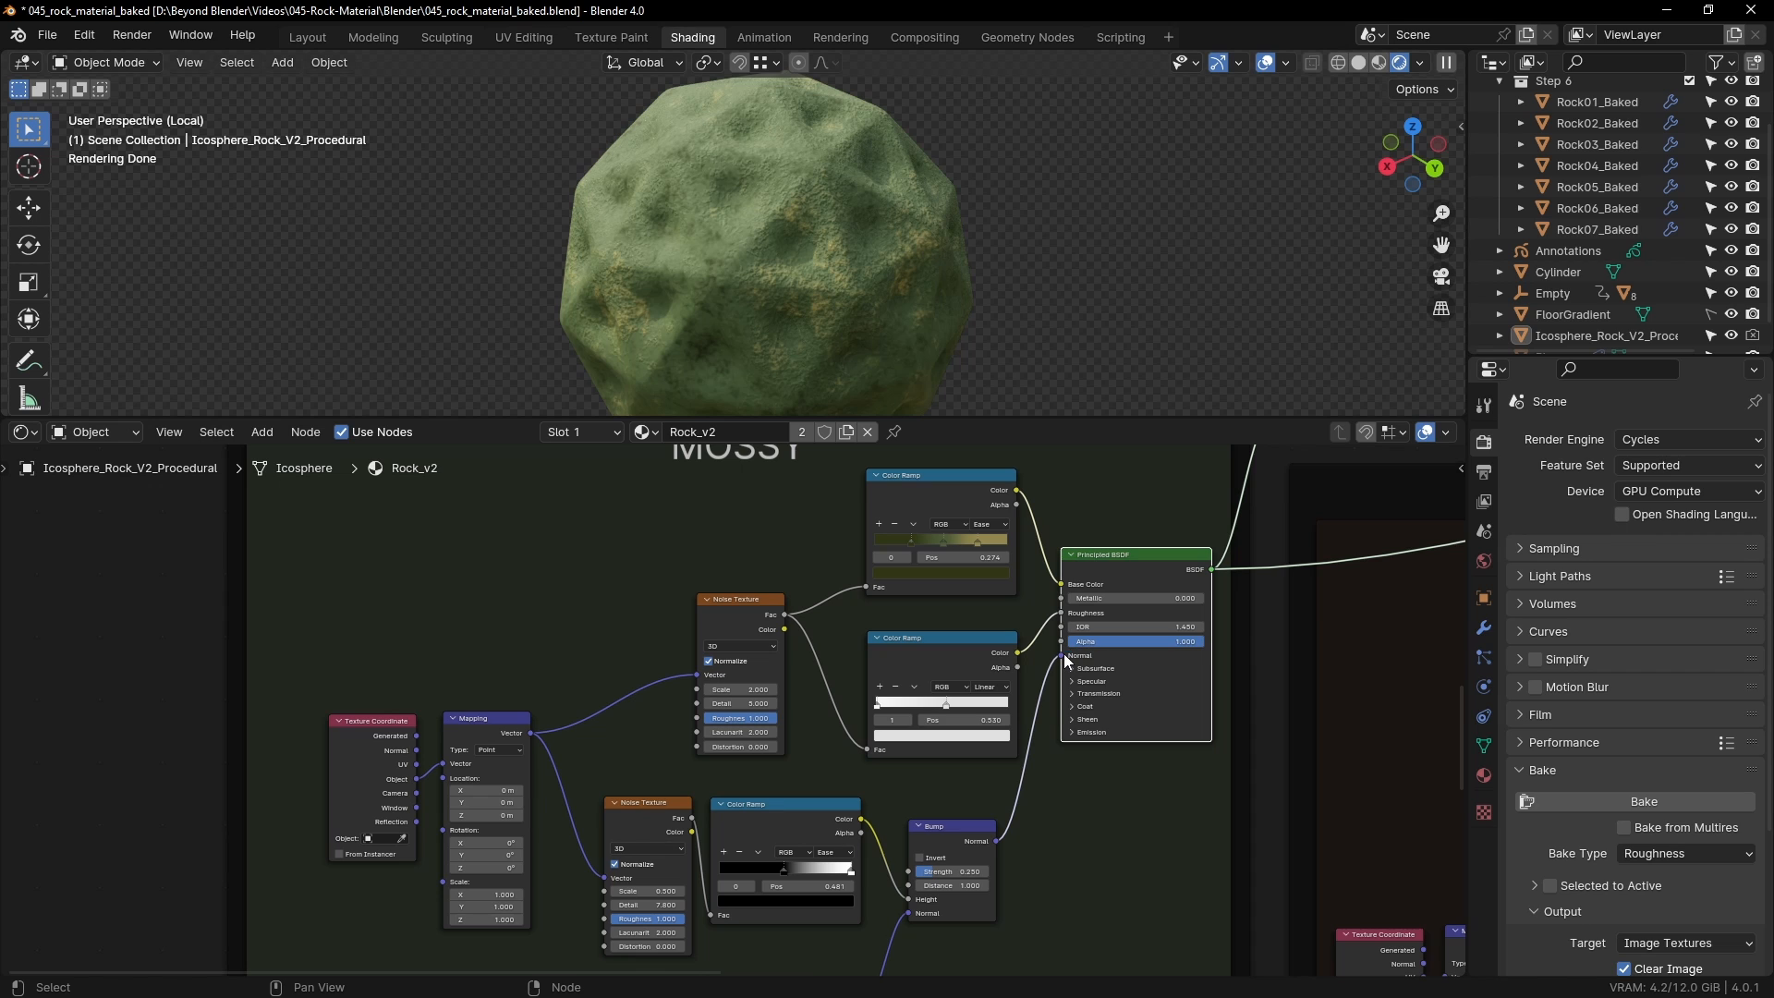
Step: Shift the two chained Bump nodes in the Mossy frame slightly apart, the lower one left and the upper one right
scroll(1082, 649, "up", 3)
middle_click_drag(1070, 796, 929, 667)
middle_click_drag(767, 612, 828, 745)
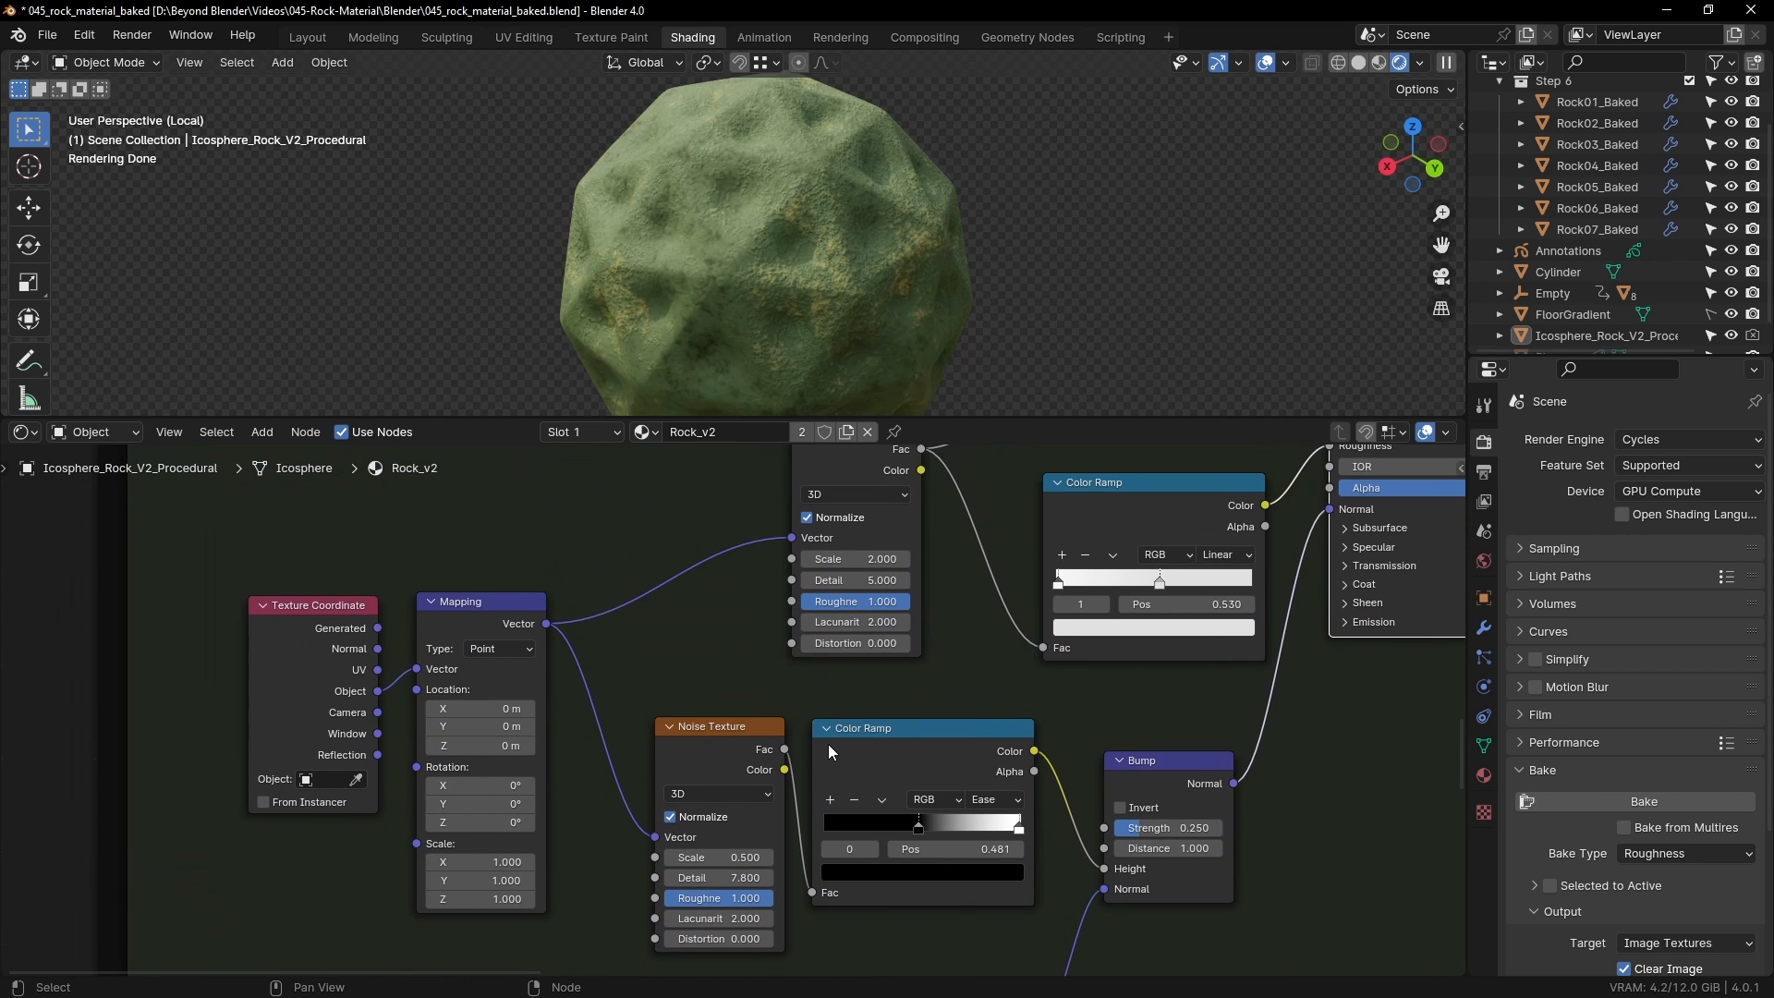
scroll(928, 763, "down", 1)
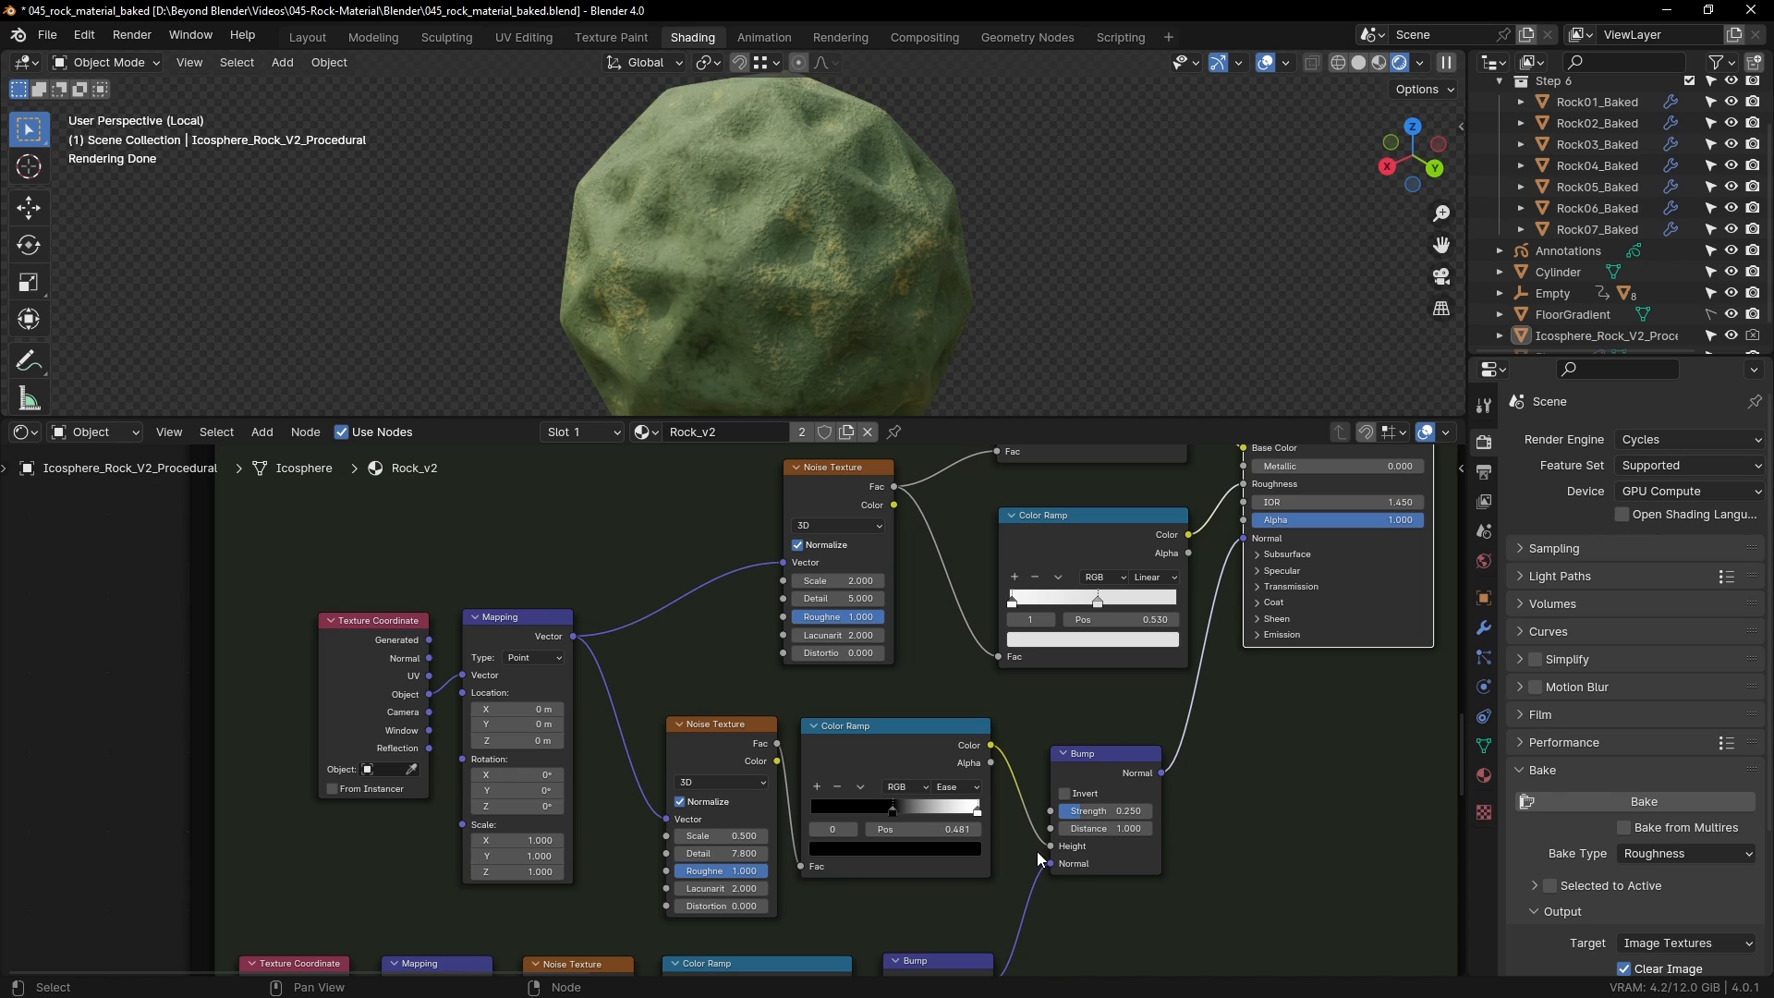
middle_click_drag(1029, 890, 1024, 717)
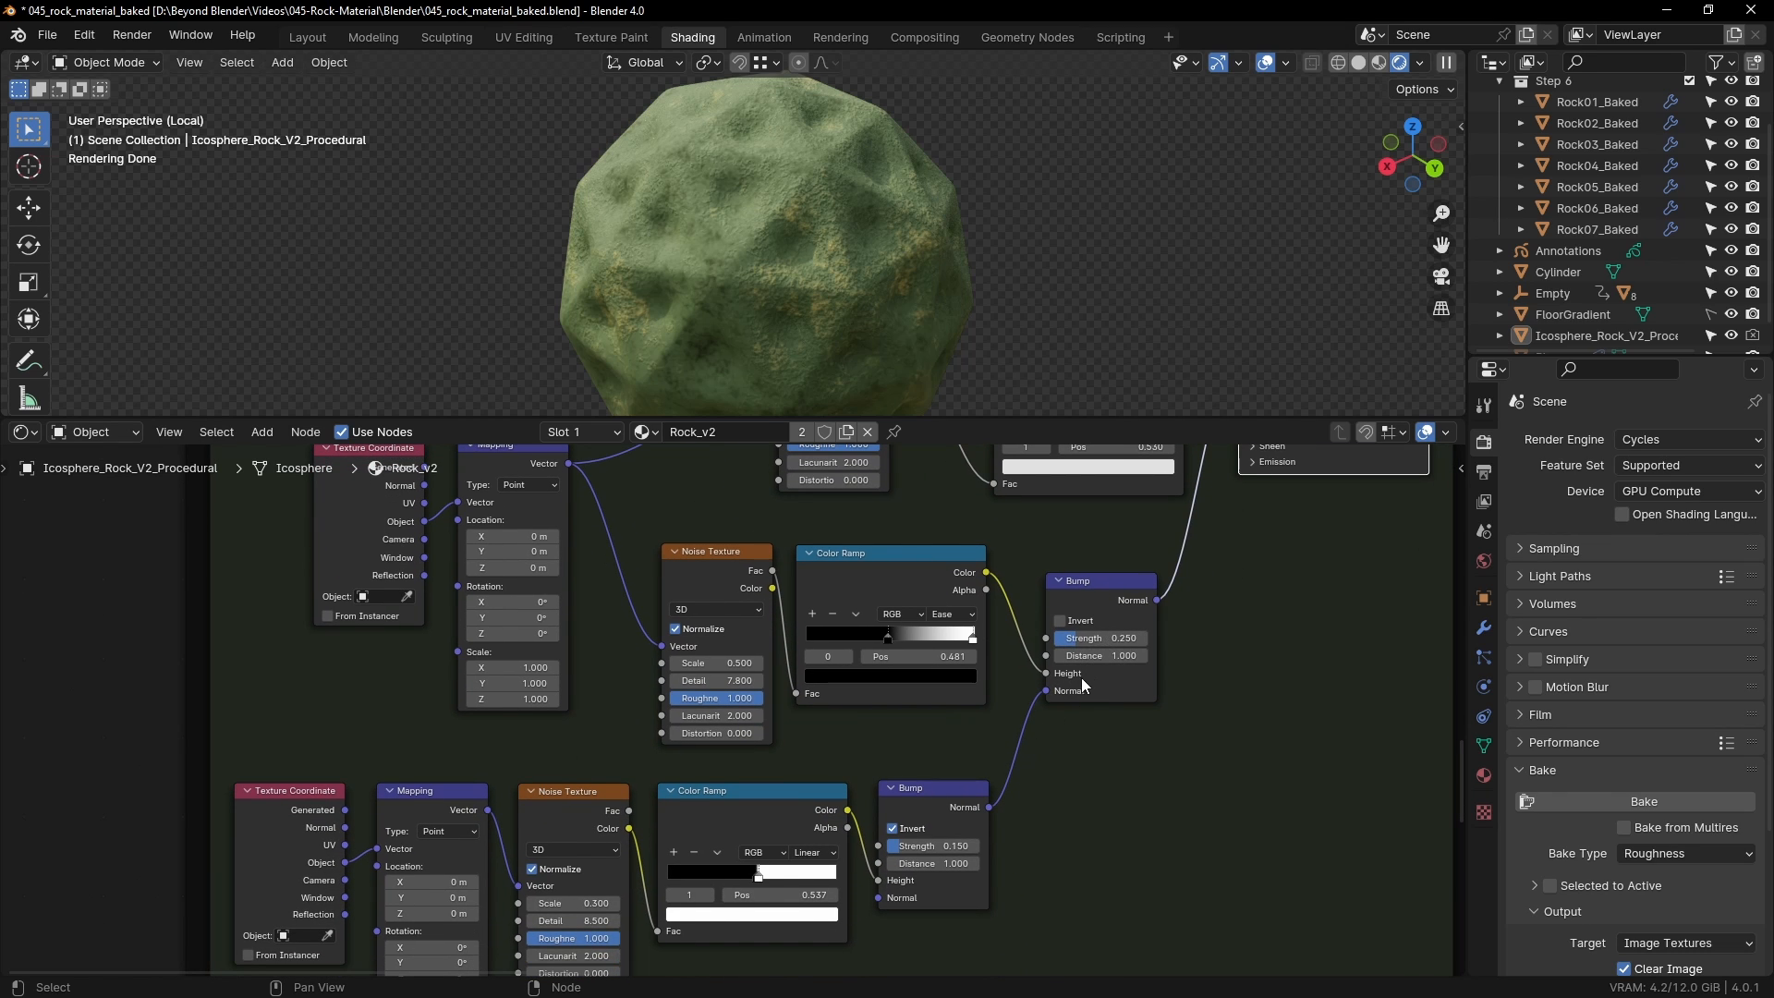
left_click_drag(945, 783, 939, 786)
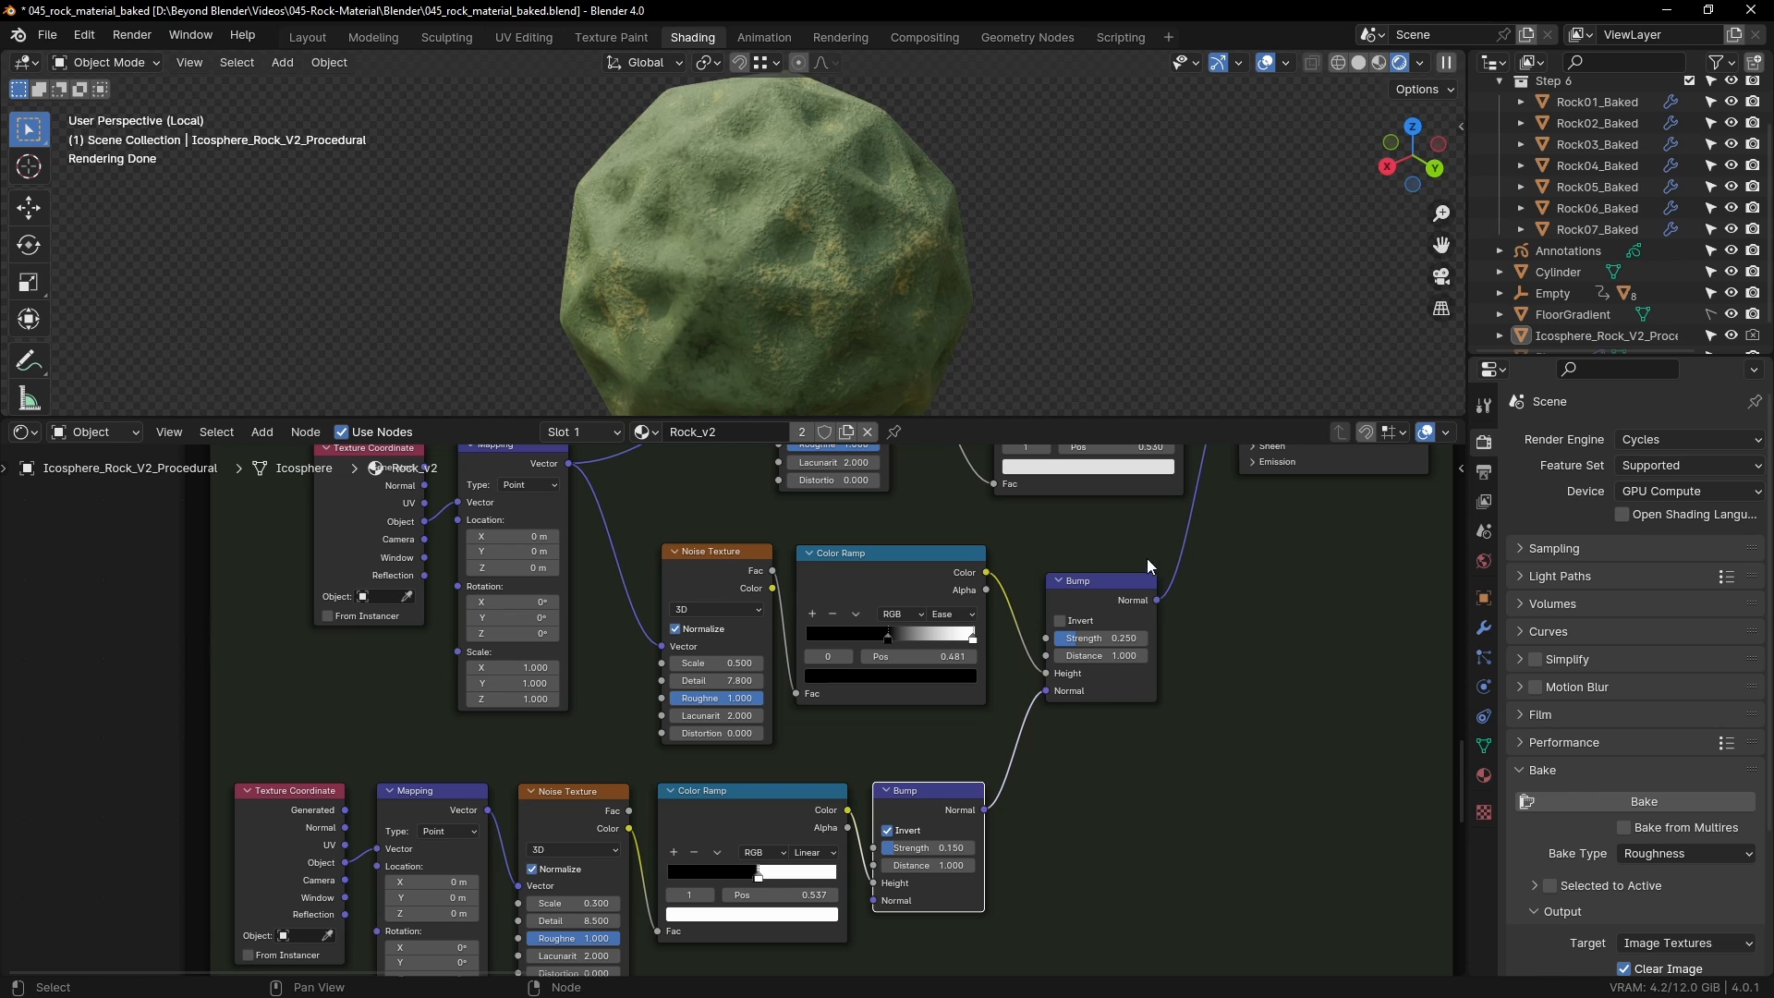
left_click_drag(1094, 584, 1110, 587)
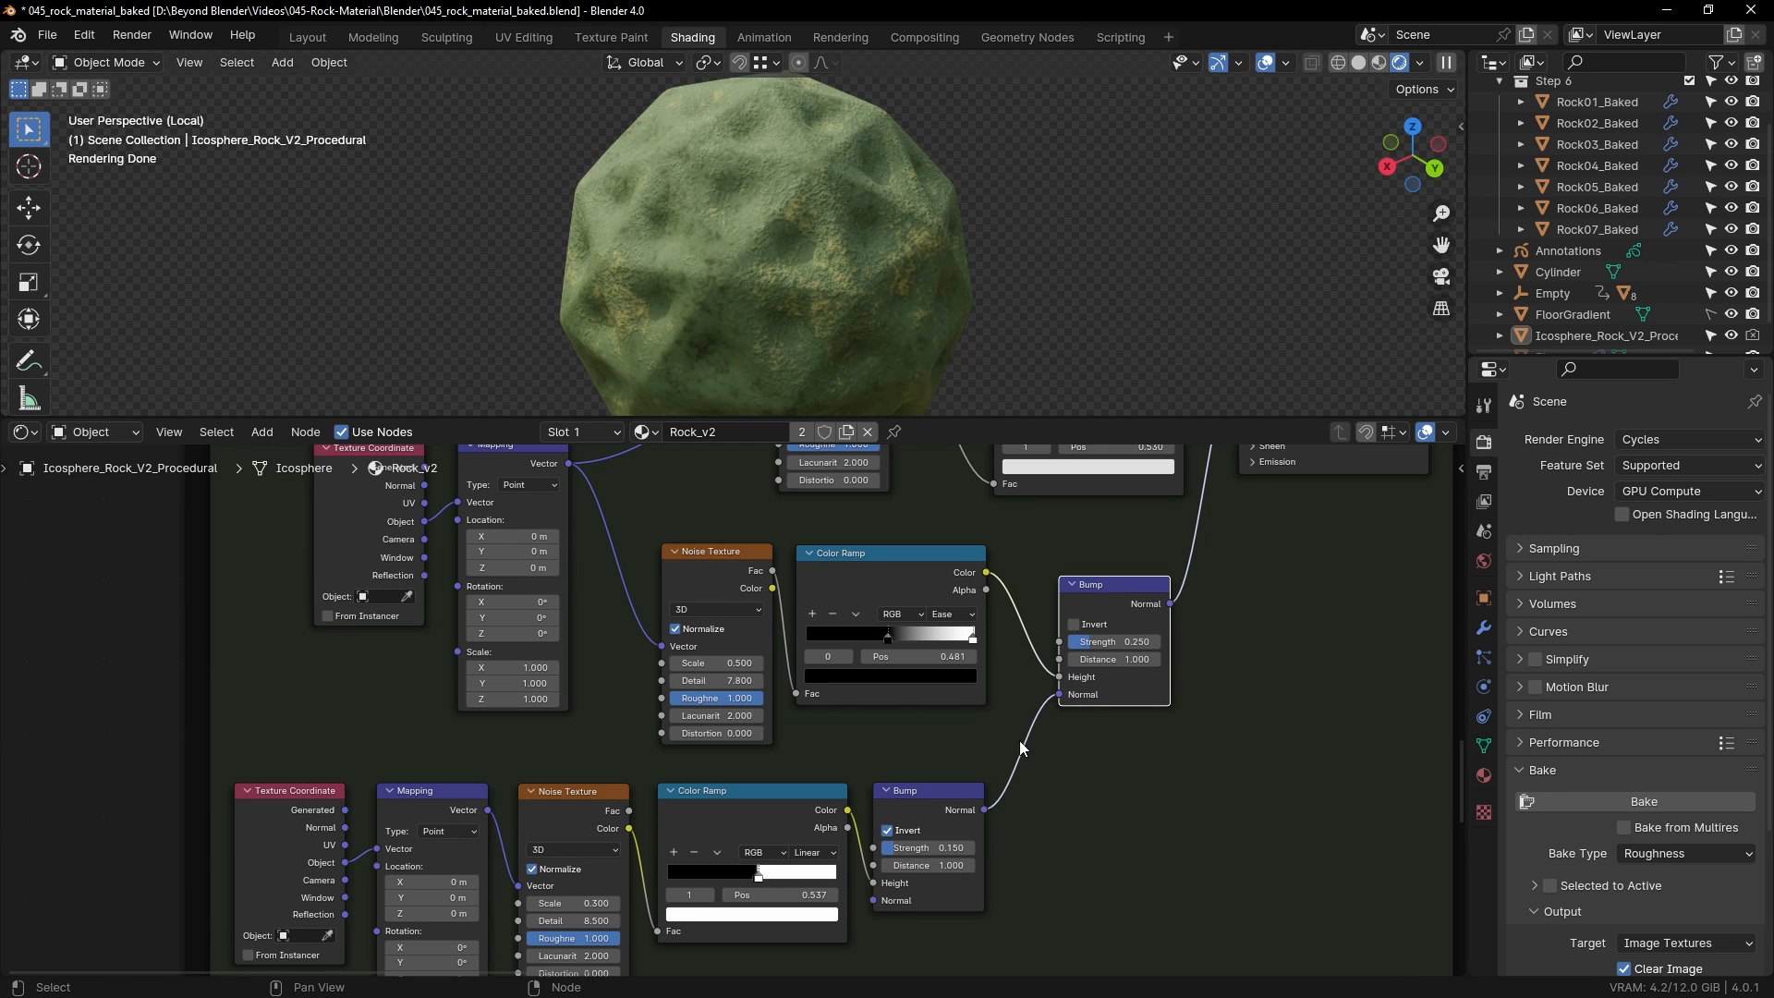
Step: Trace the upper bump chain back through its Color Ramp and Noise Texture, and select the shared Texture Coordinate and Mapping nodes
middle_click_drag(885, 591, 995, 756)
left_click(949, 619)
left_click(812, 614)
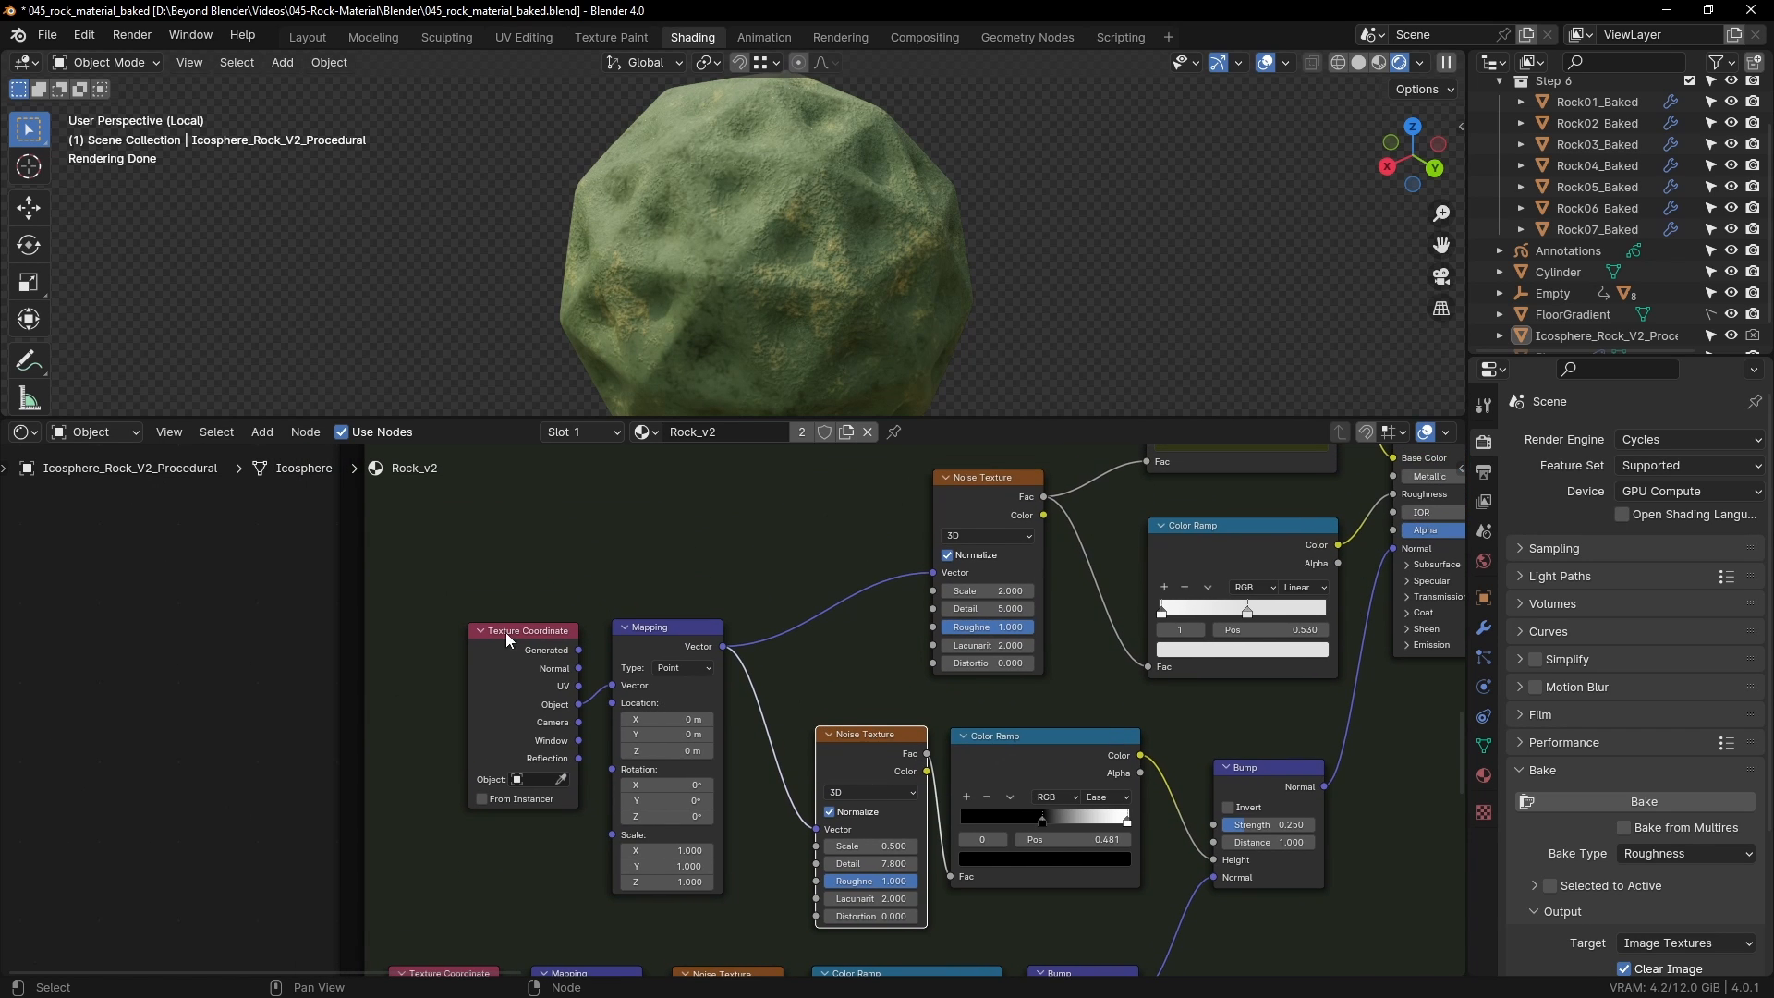
left_click_drag(467, 584, 724, 750)
middle_click_drag(724, 789, 783, 758)
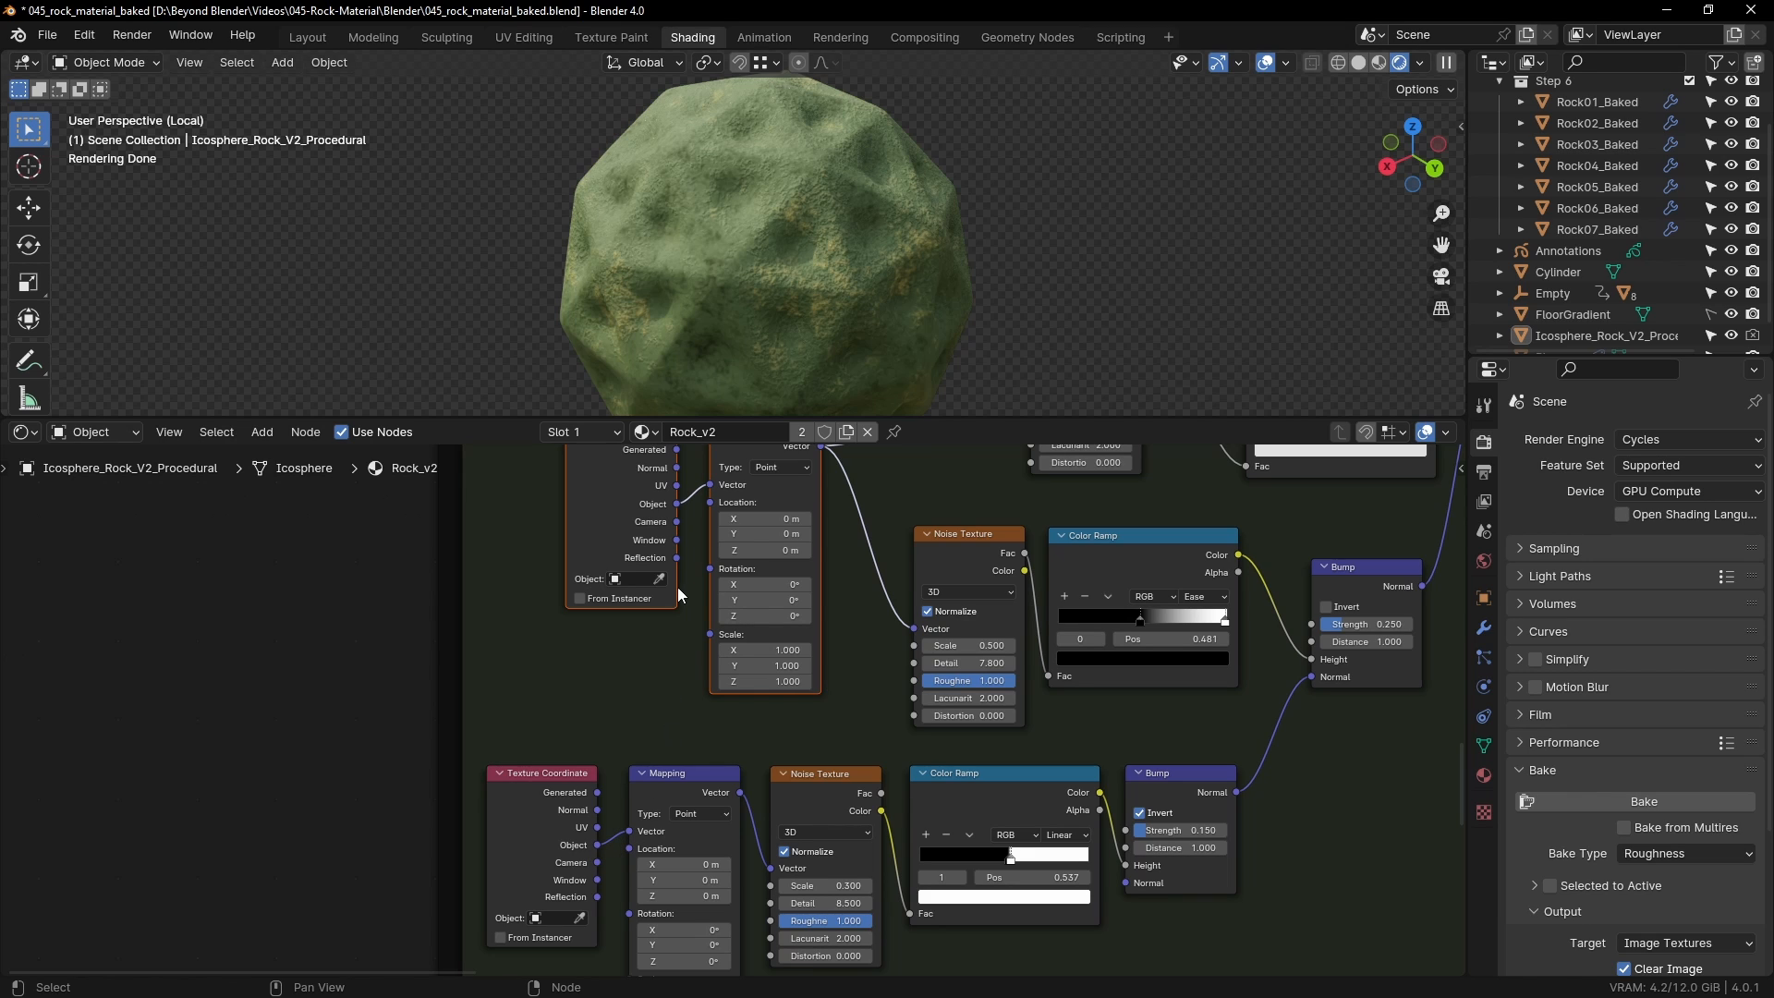
middle_click_drag(679, 586, 650, 654)
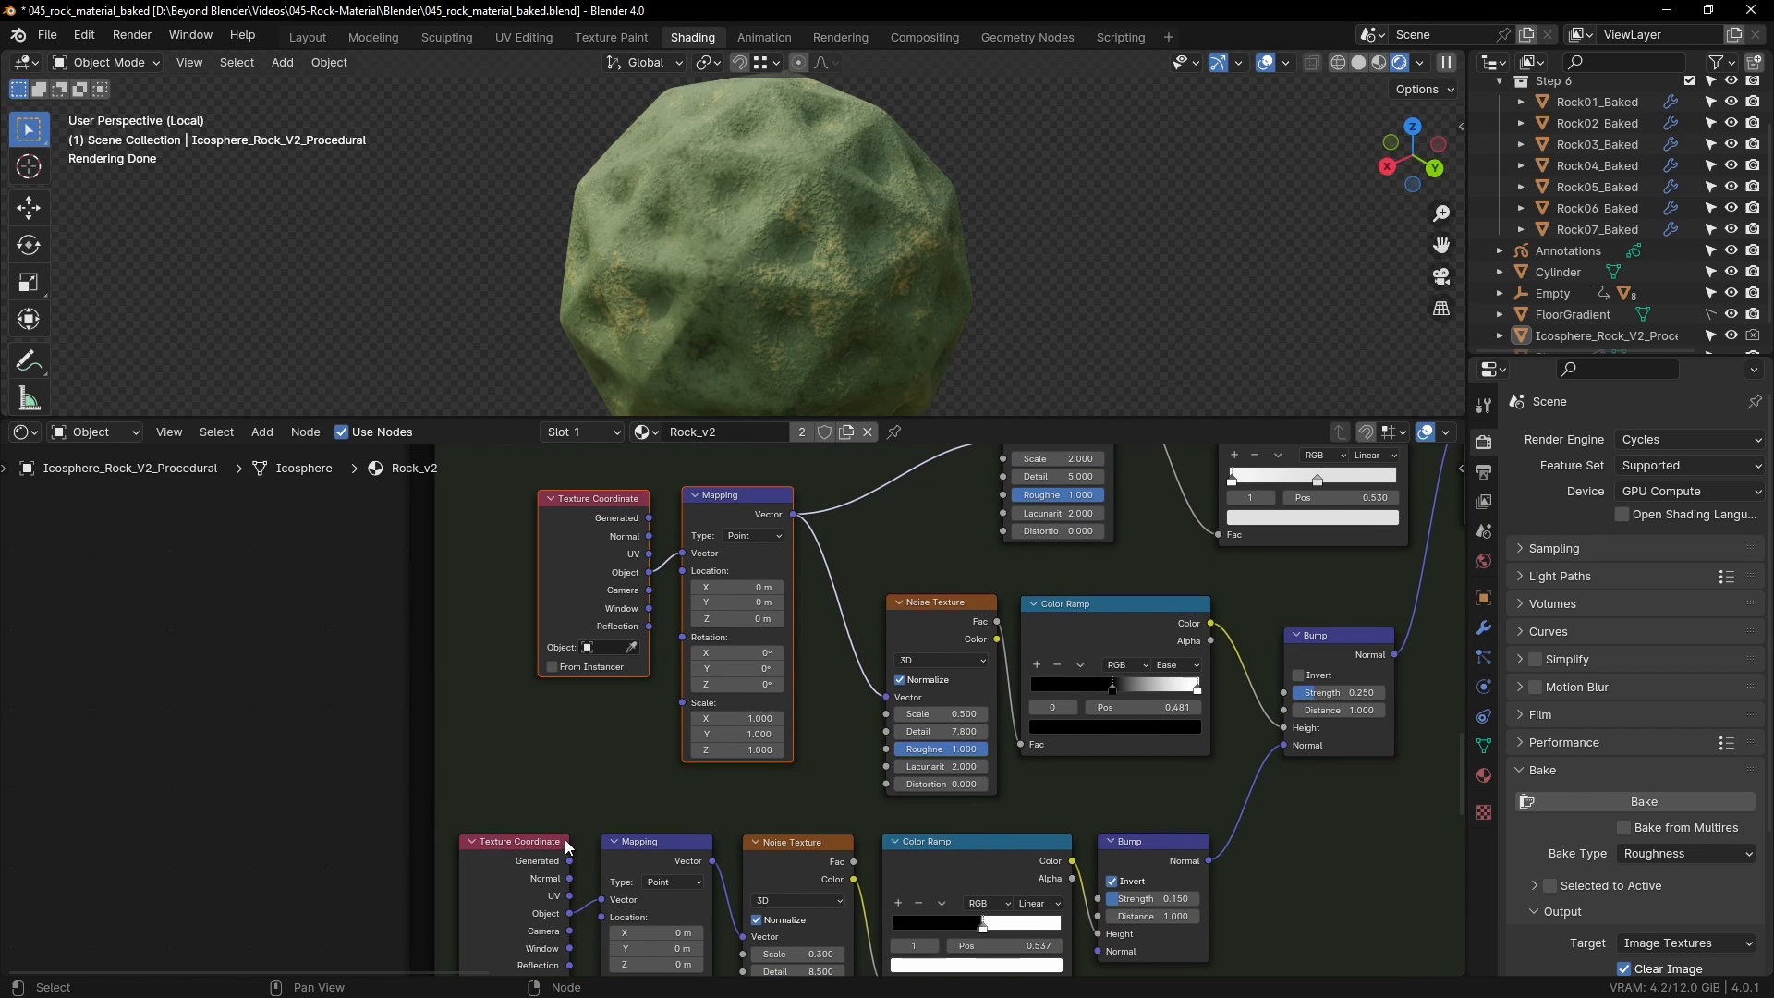
mouse_move(658, 809)
middle_mouse_down()
mouse_move(757, 736)
mouse_move(733, 802)
mouse_move(682, 776)
mouse_move(663, 791)
middle_mouse_up()
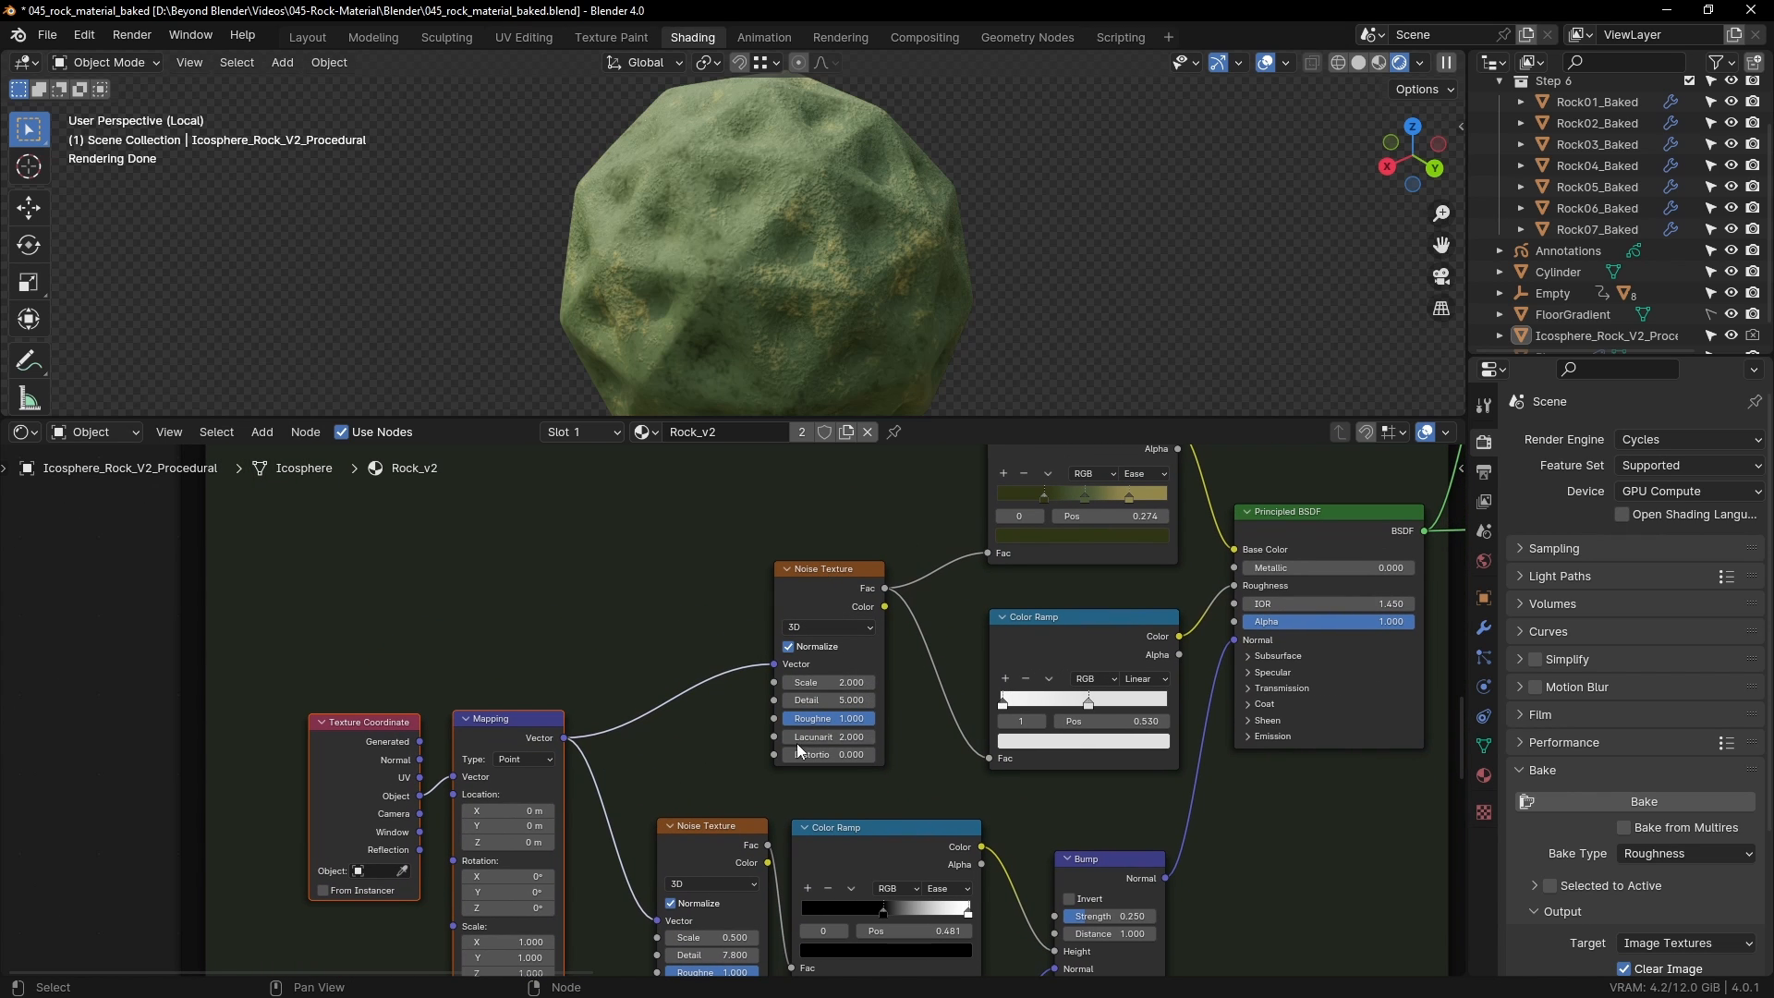
middle_click_drag(773, 762, 778, 637)
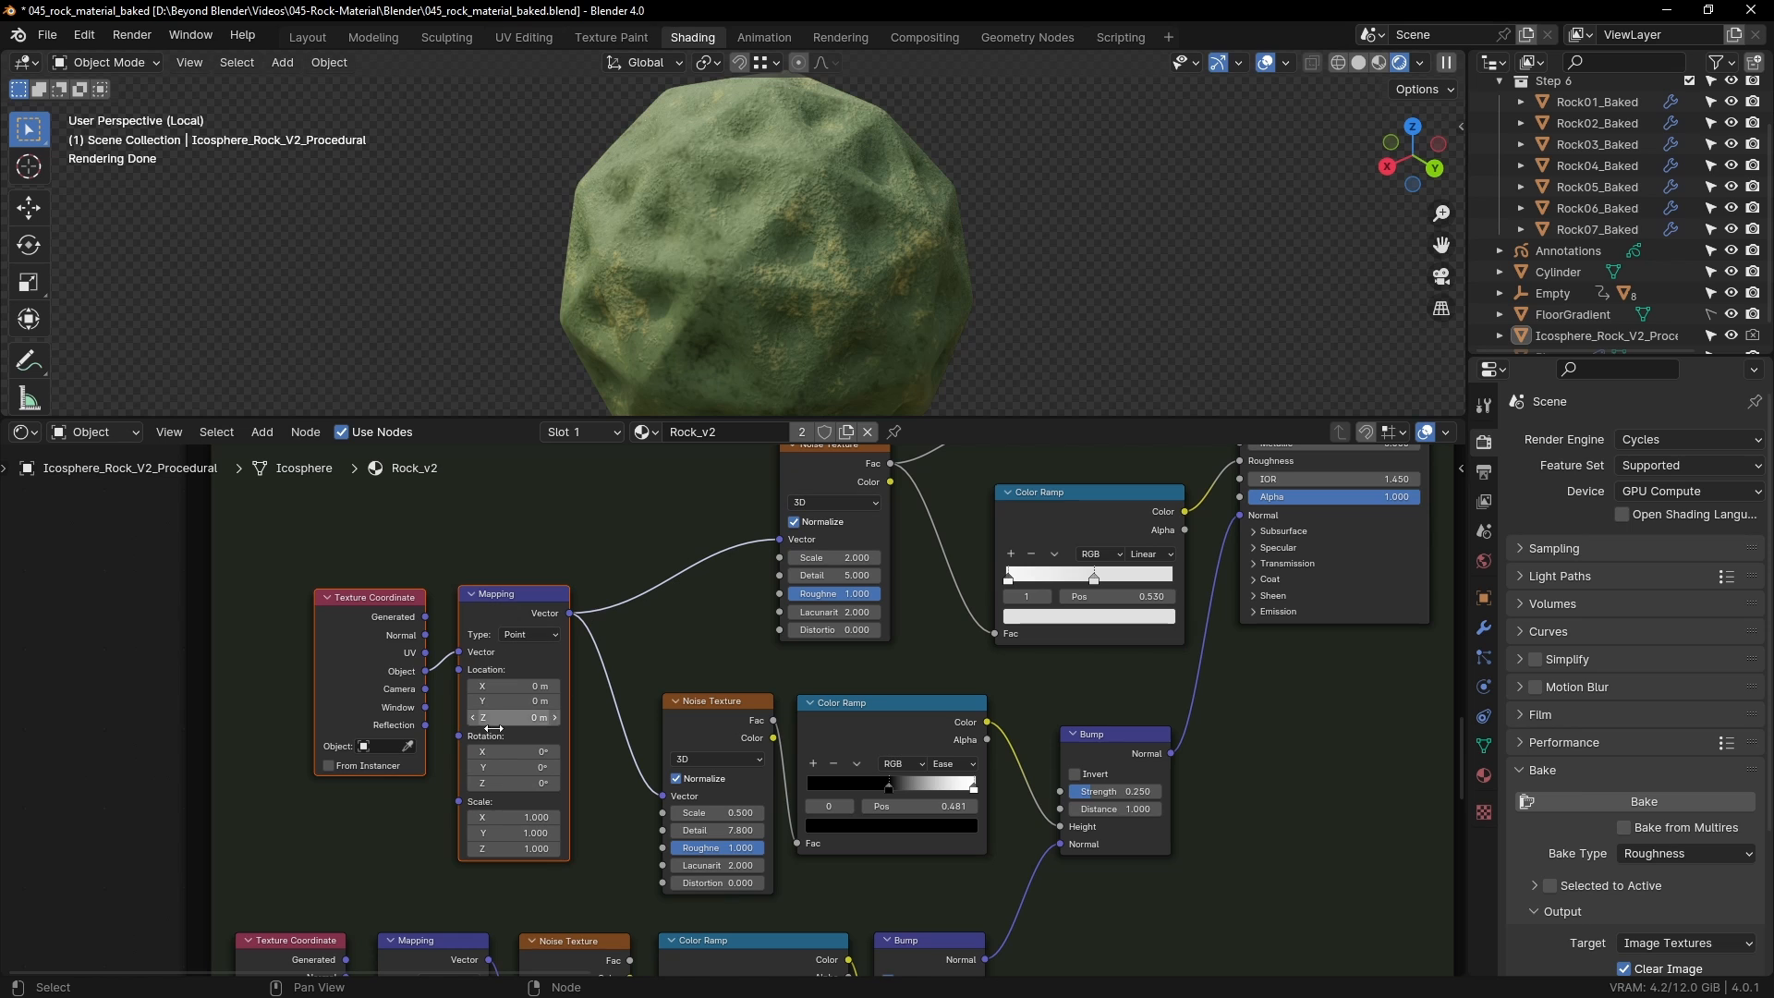
Step: Nudge the Noise Texture node that feeds both Mossy Color Ramps slightly up and left within its frame
middle_click_drag(969, 641, 897, 747)
middle_click_drag(932, 668, 857, 756)
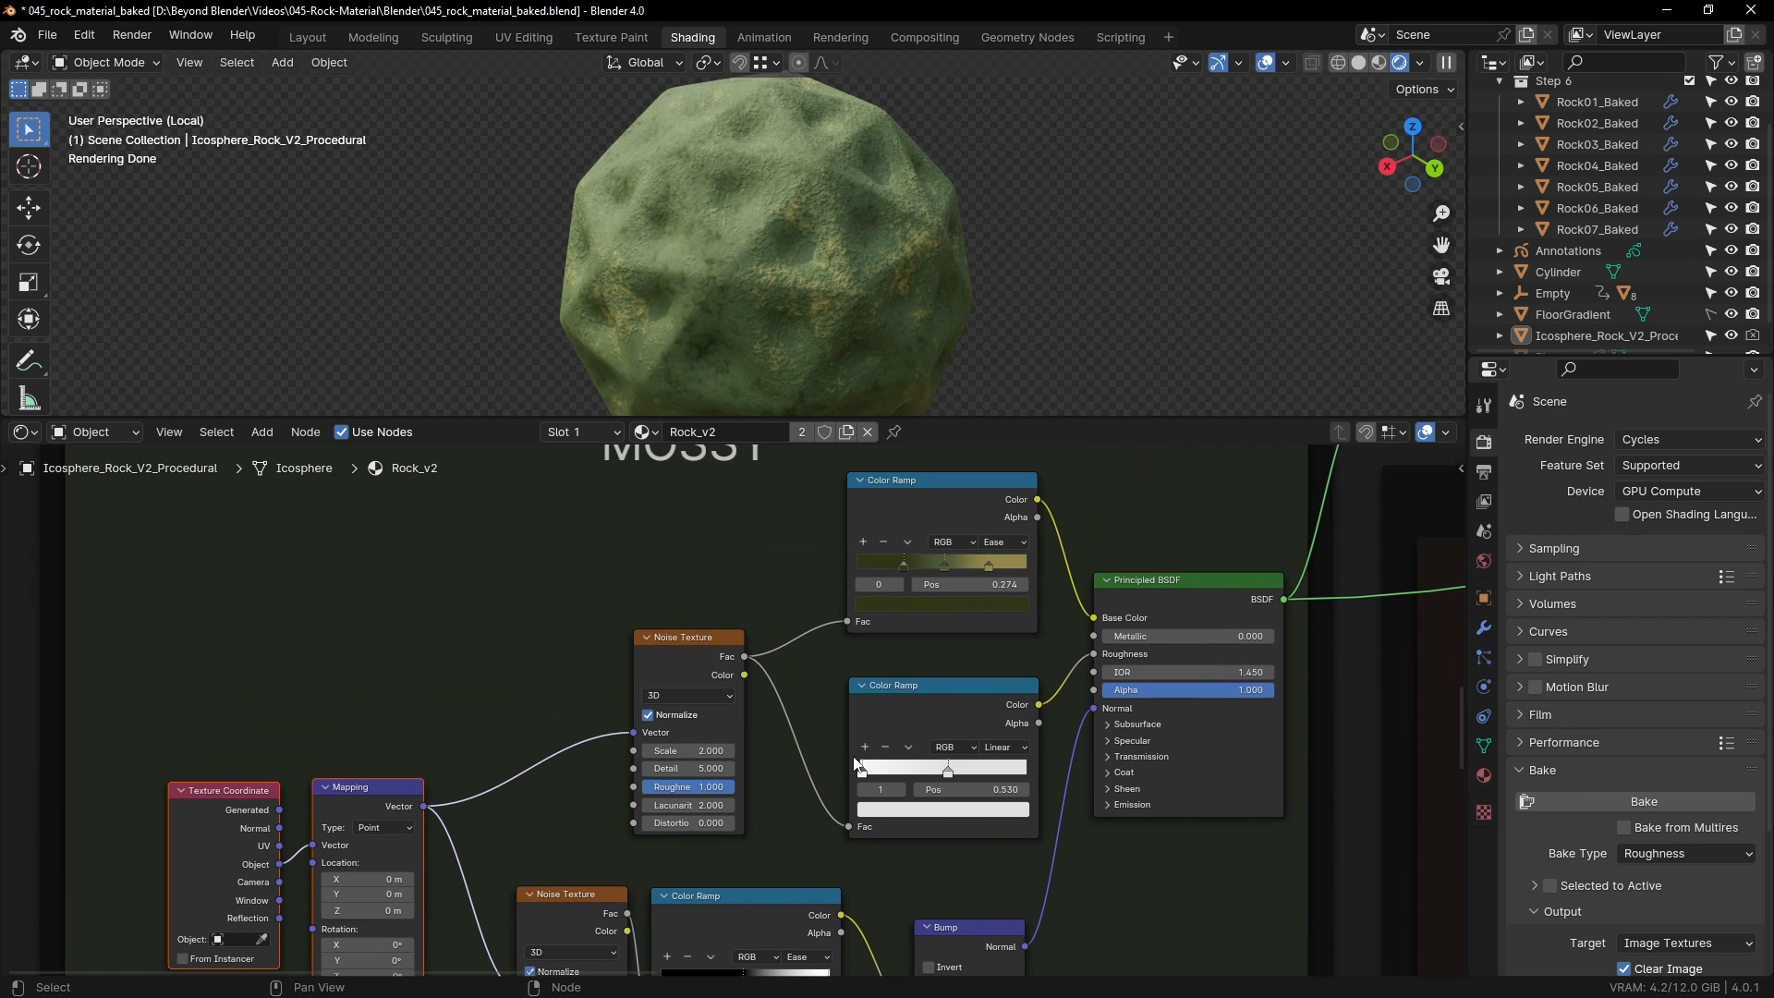
left_click_drag(680, 636, 678, 594)
scroll(749, 695, "up", 2)
middle_click_drag(1229, 593, 1011, 693)
left_click_drag(563, 691, 542, 664)
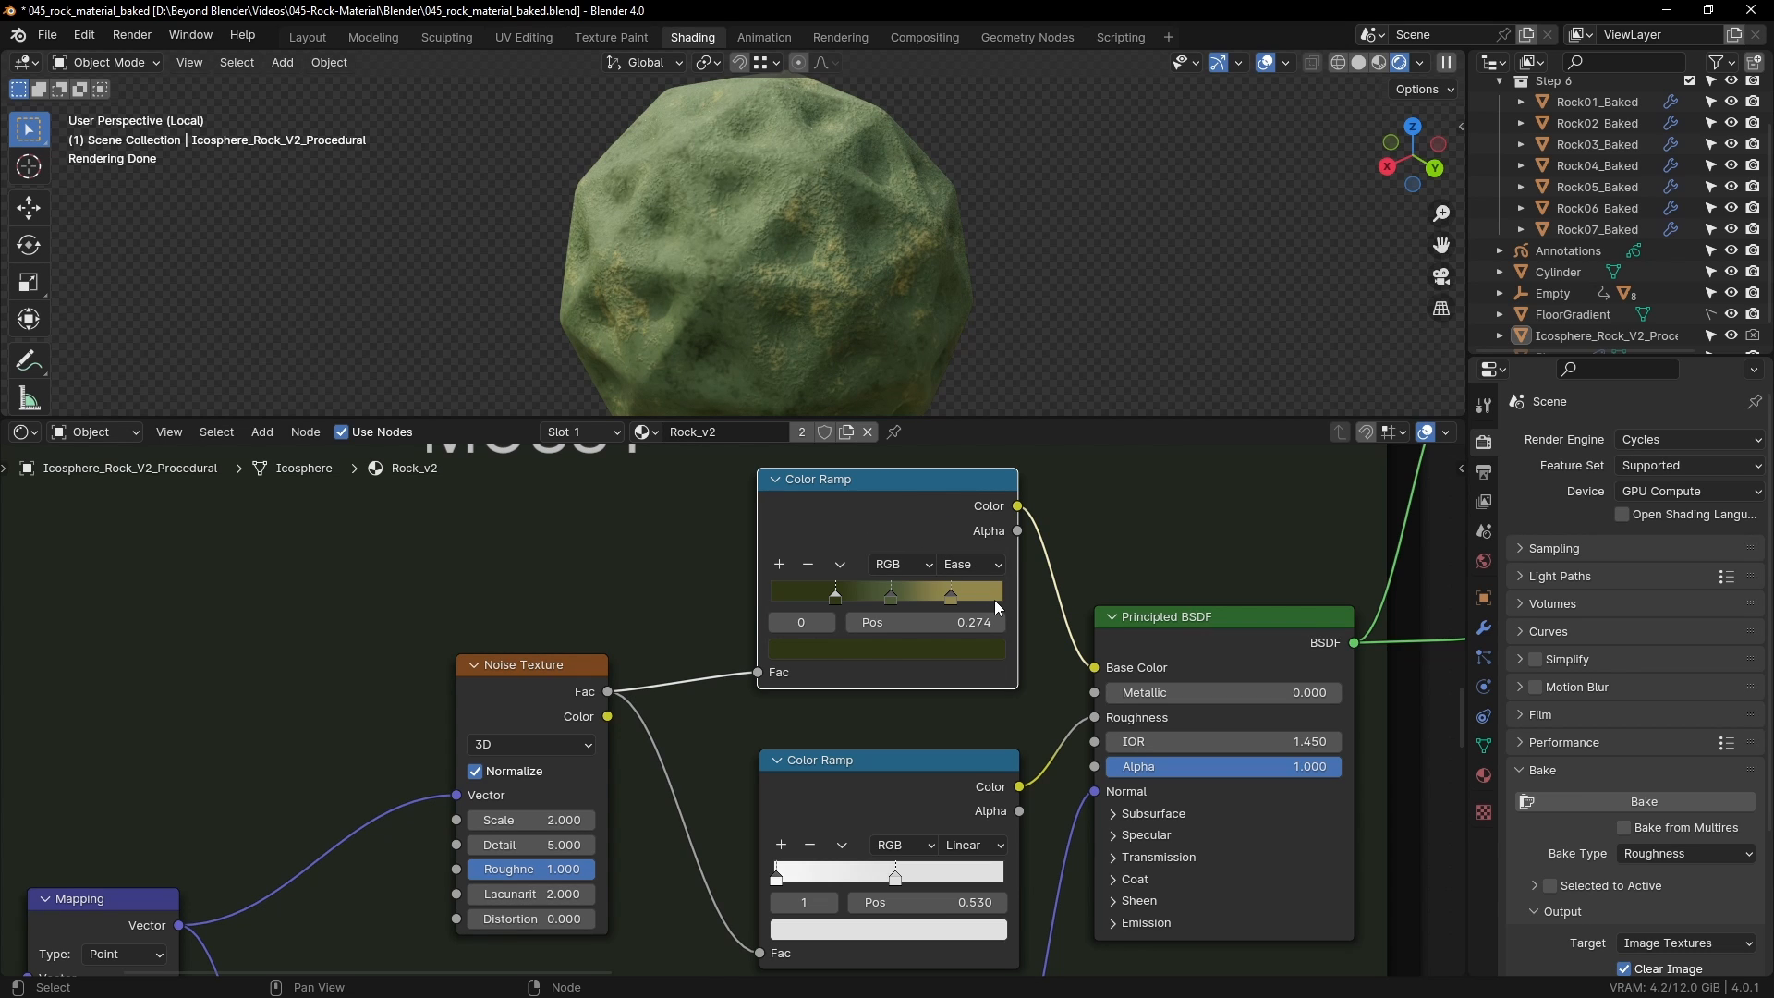
Step: Examine the colour and position of each of the three stops in the Base Color ramp, reading them as Hex codes
scroll(888, 545, "up", 2)
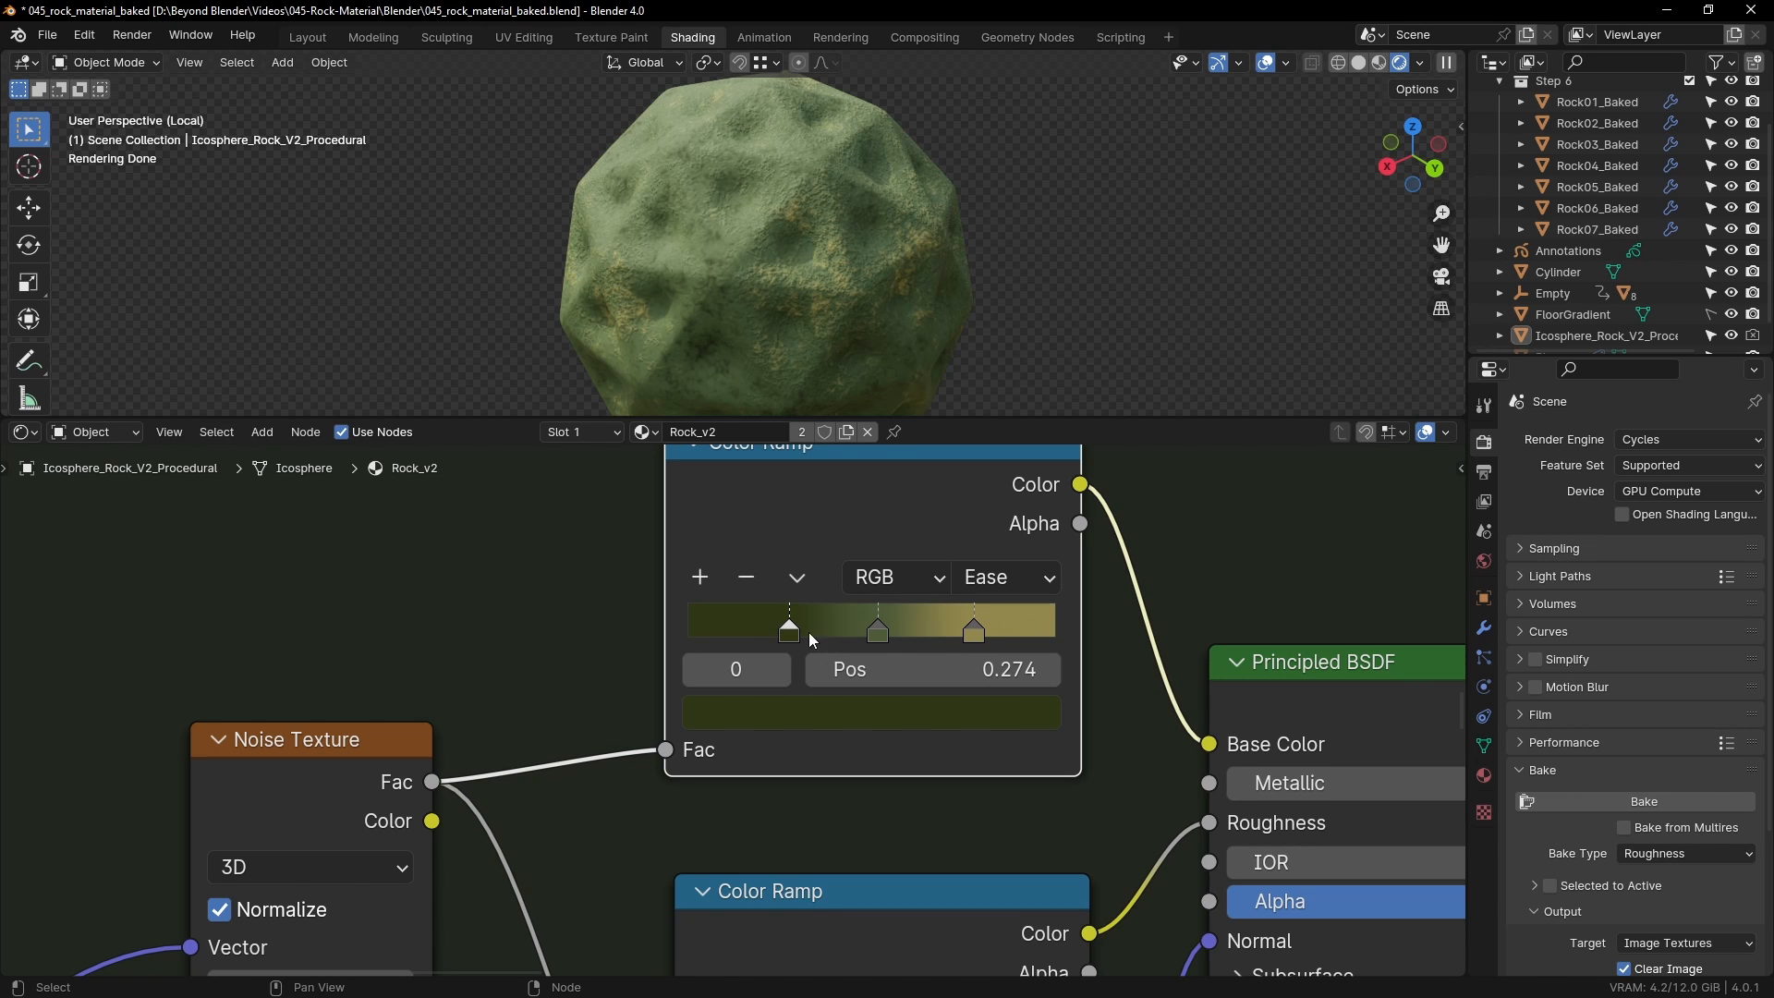
left_click(828, 704)
left_click(987, 502)
left_click(878, 634)
left_click(889, 713)
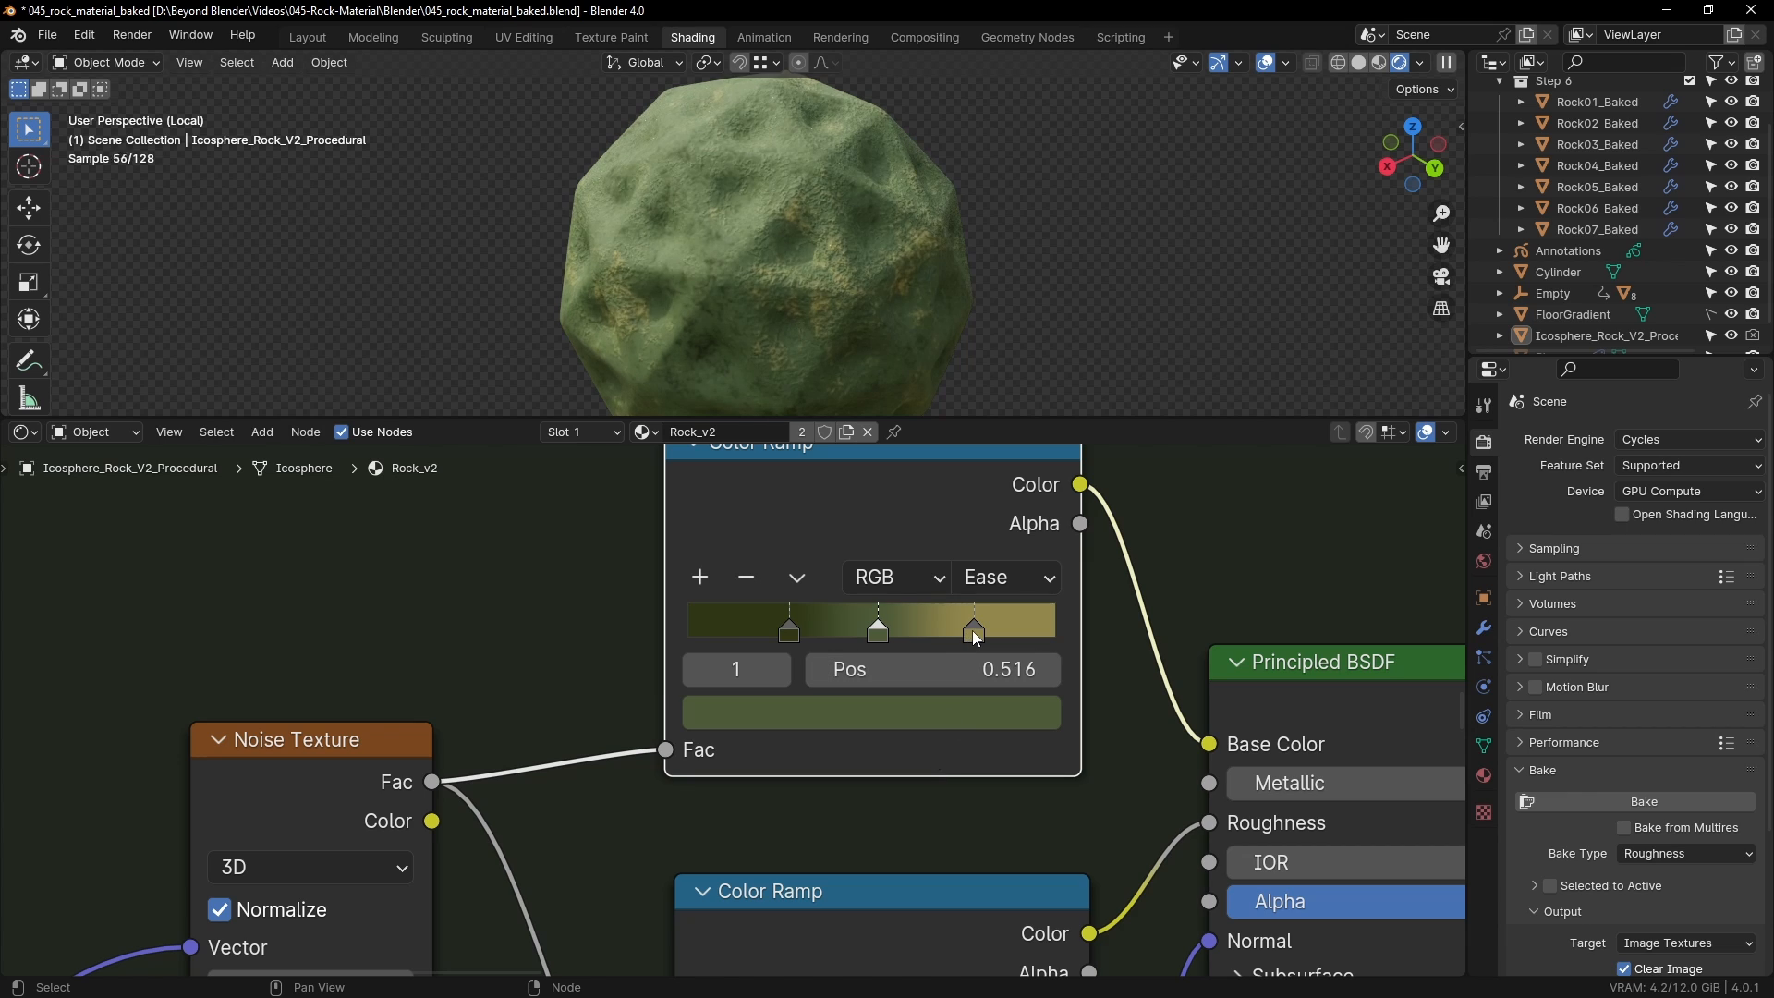
left_click(972, 634)
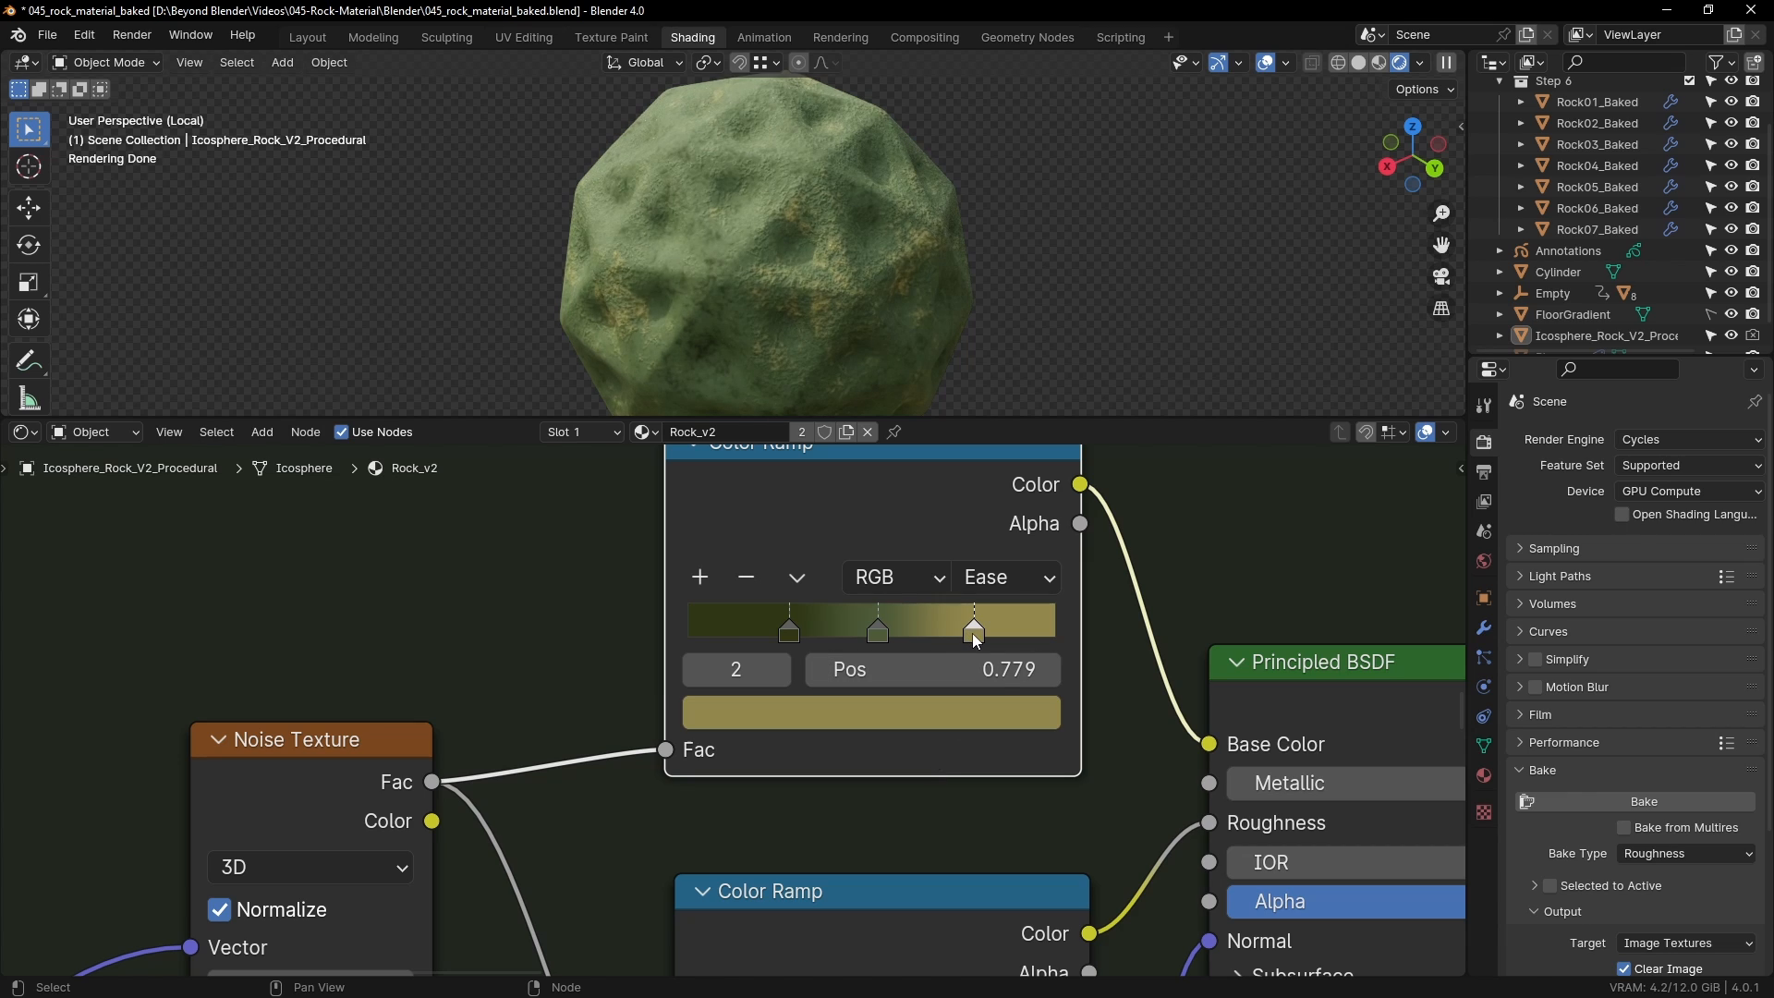
left_click(952, 709)
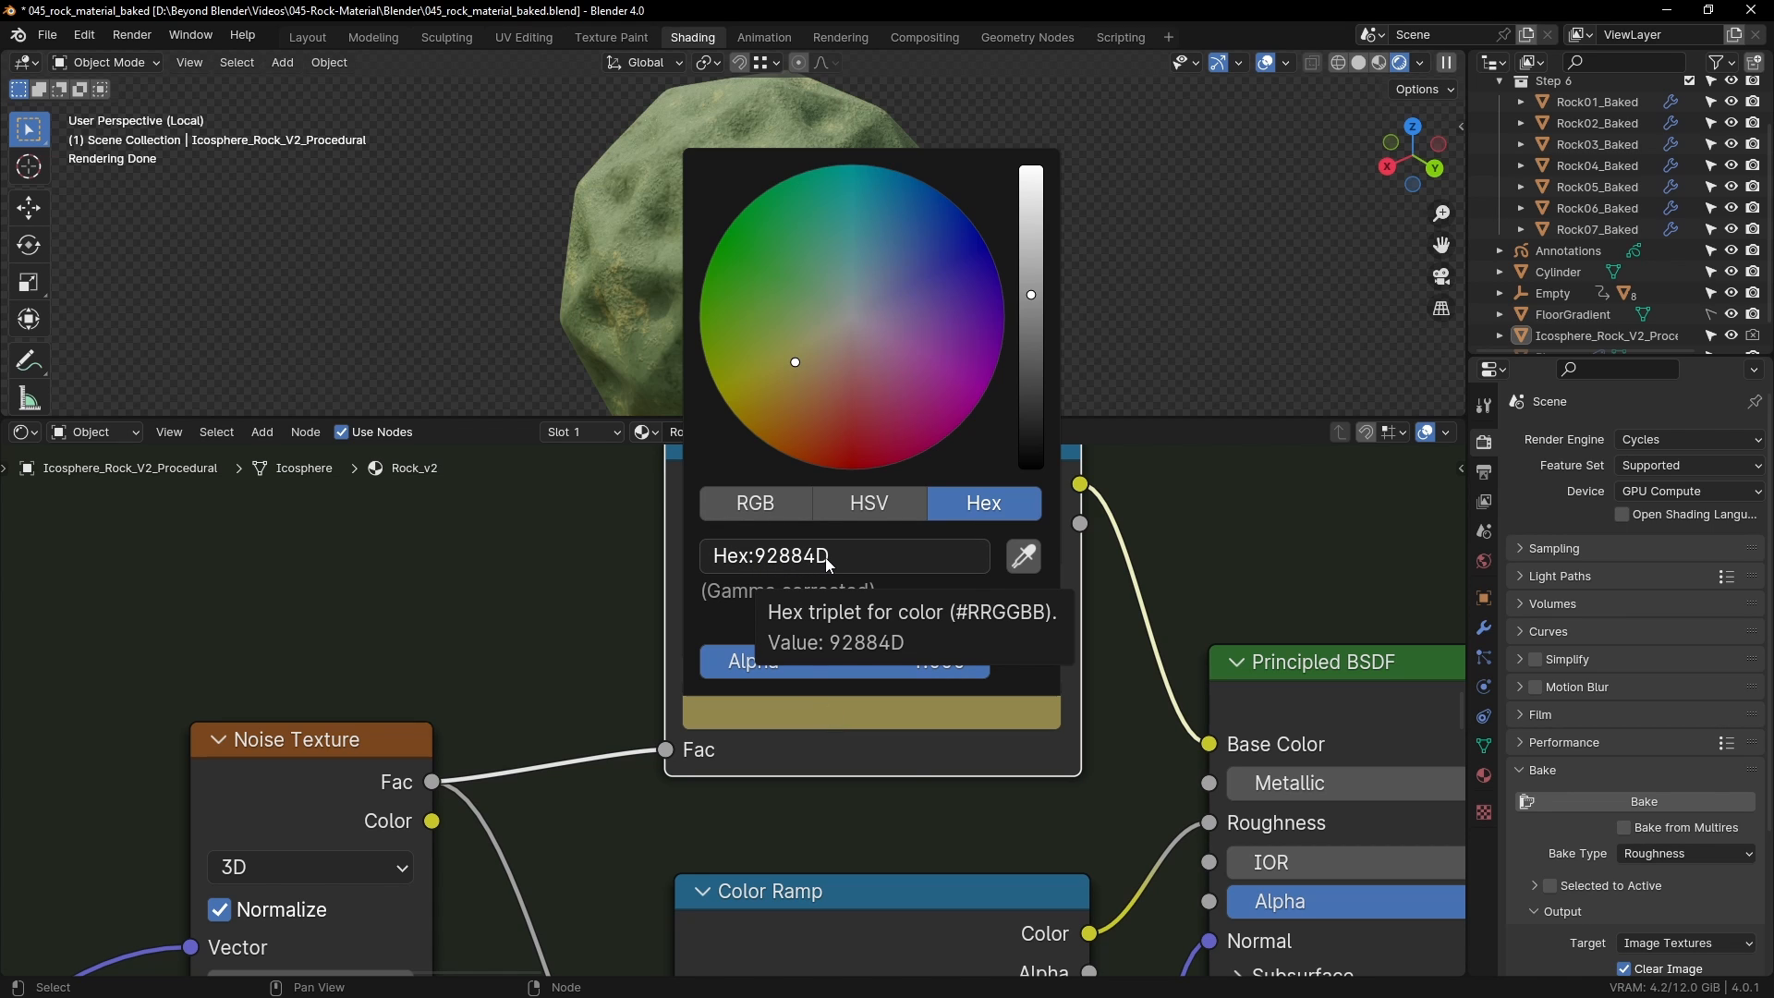
scroll(890, 730, "down", 1)
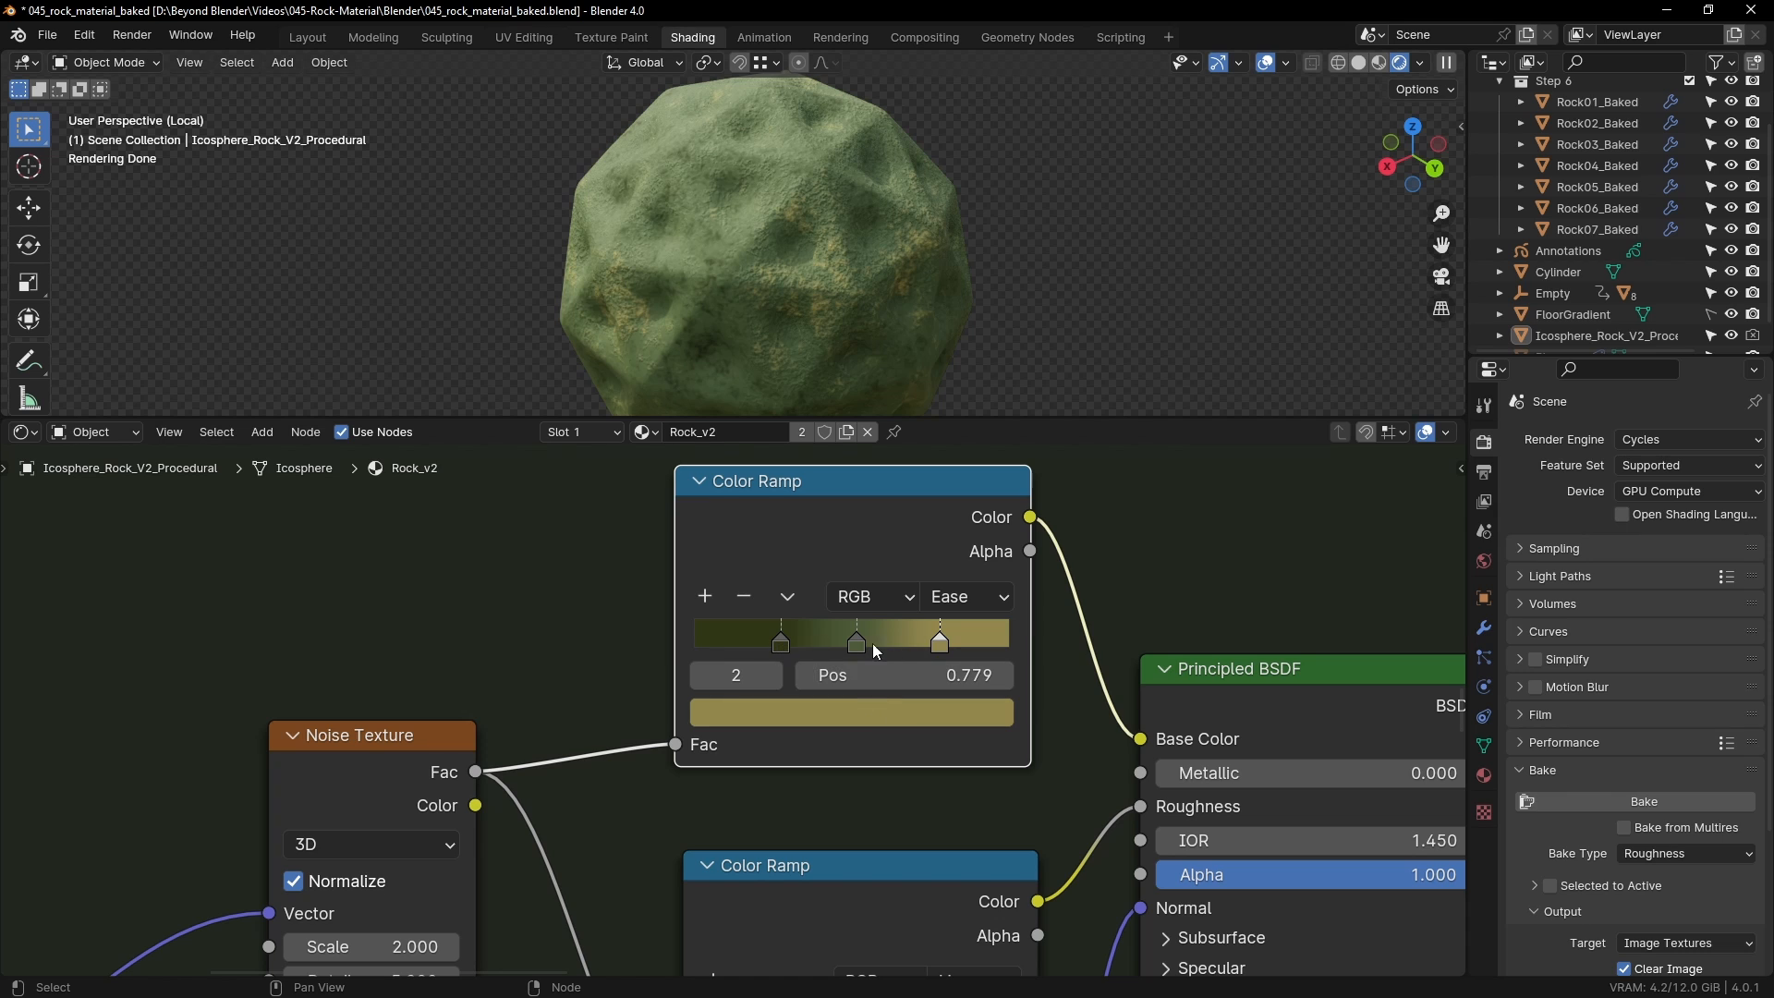
Step: Shift the shared Noise Texture slightly down and left, and the roughness Color Ramp slightly up and left
scroll(891, 701, "down", 2)
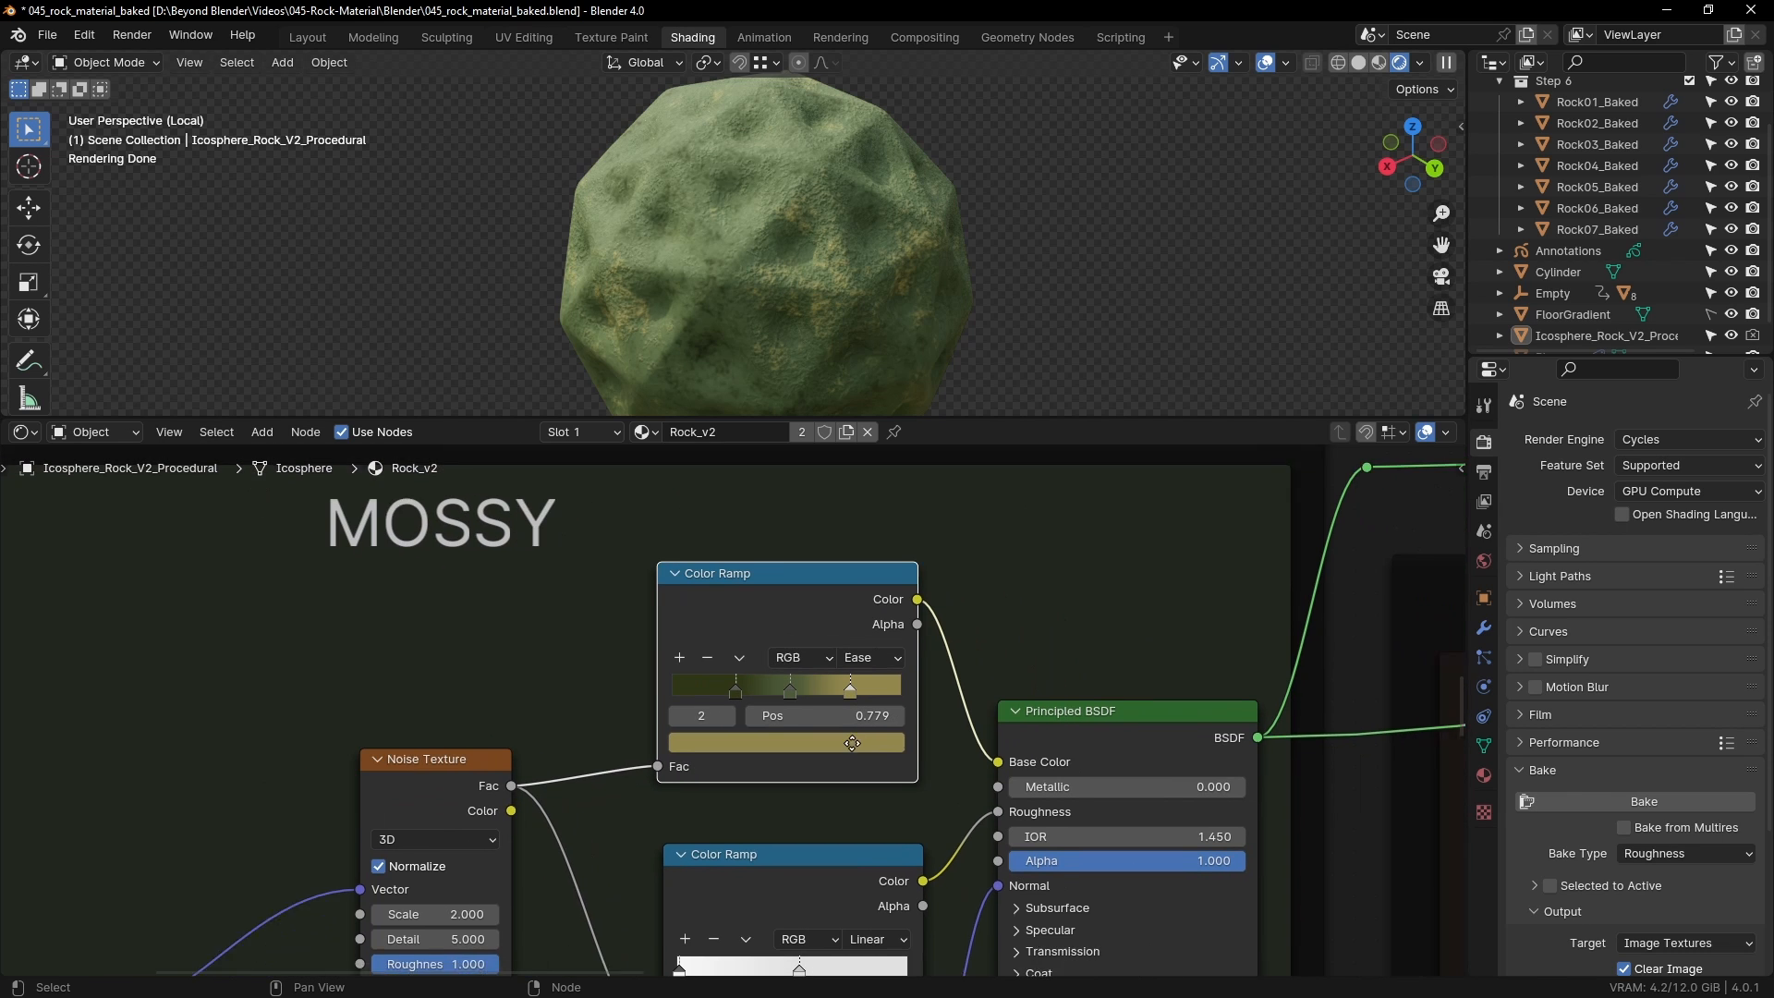
middle_click_drag(869, 719, 1074, 735)
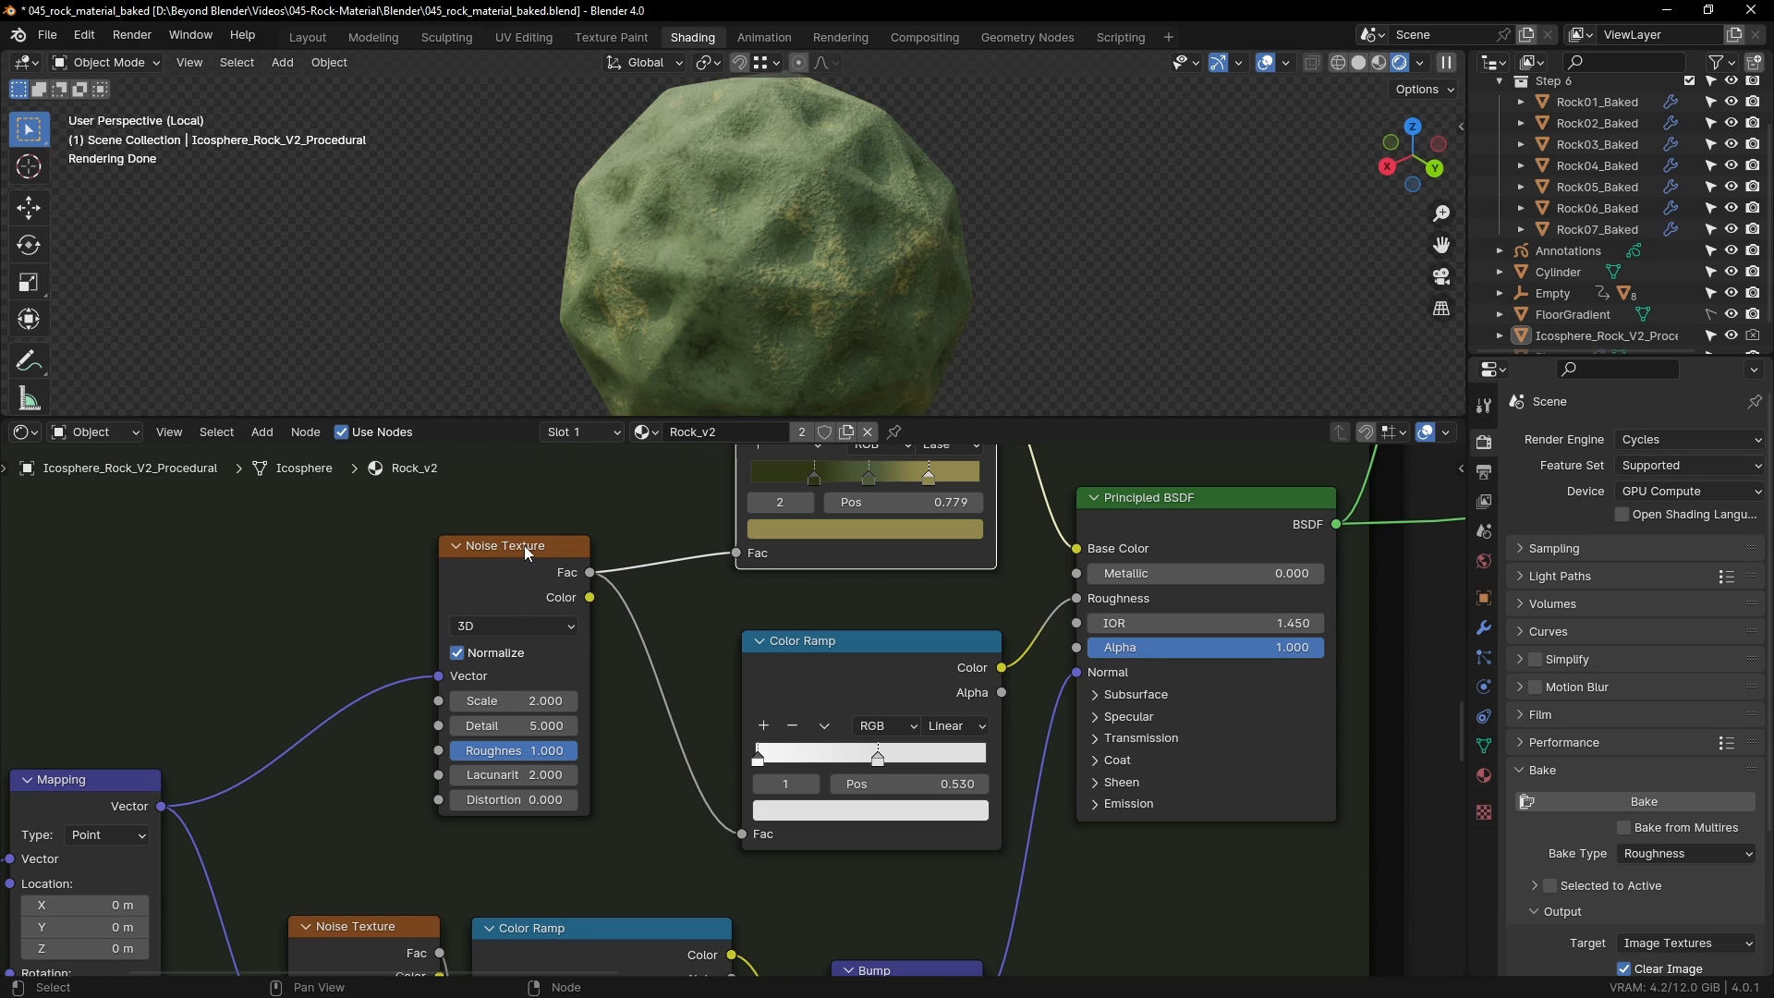
left_click_drag(524, 545, 505, 568)
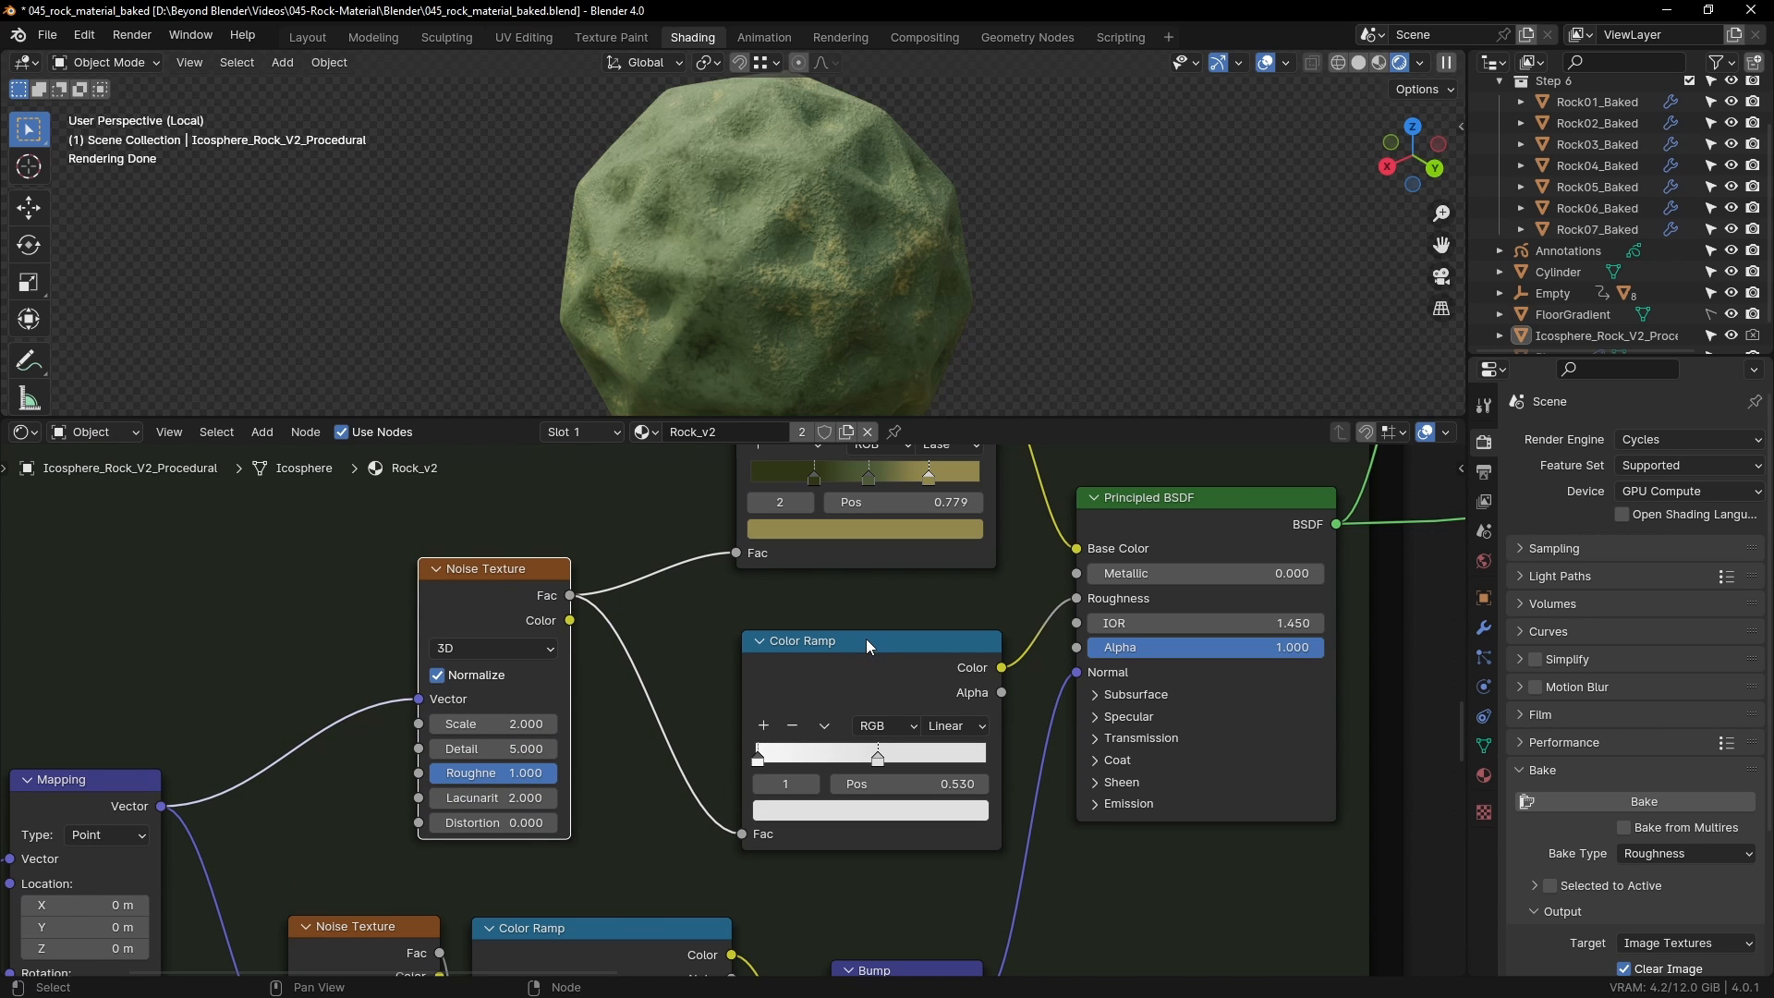
left_click_drag(866, 640, 842, 630)
Step: Preview the shared Noise Texture and the roughness Color Ramp output in turn on the icosphere, examining the ramp result up close
scroll(800, 751, "up", 2)
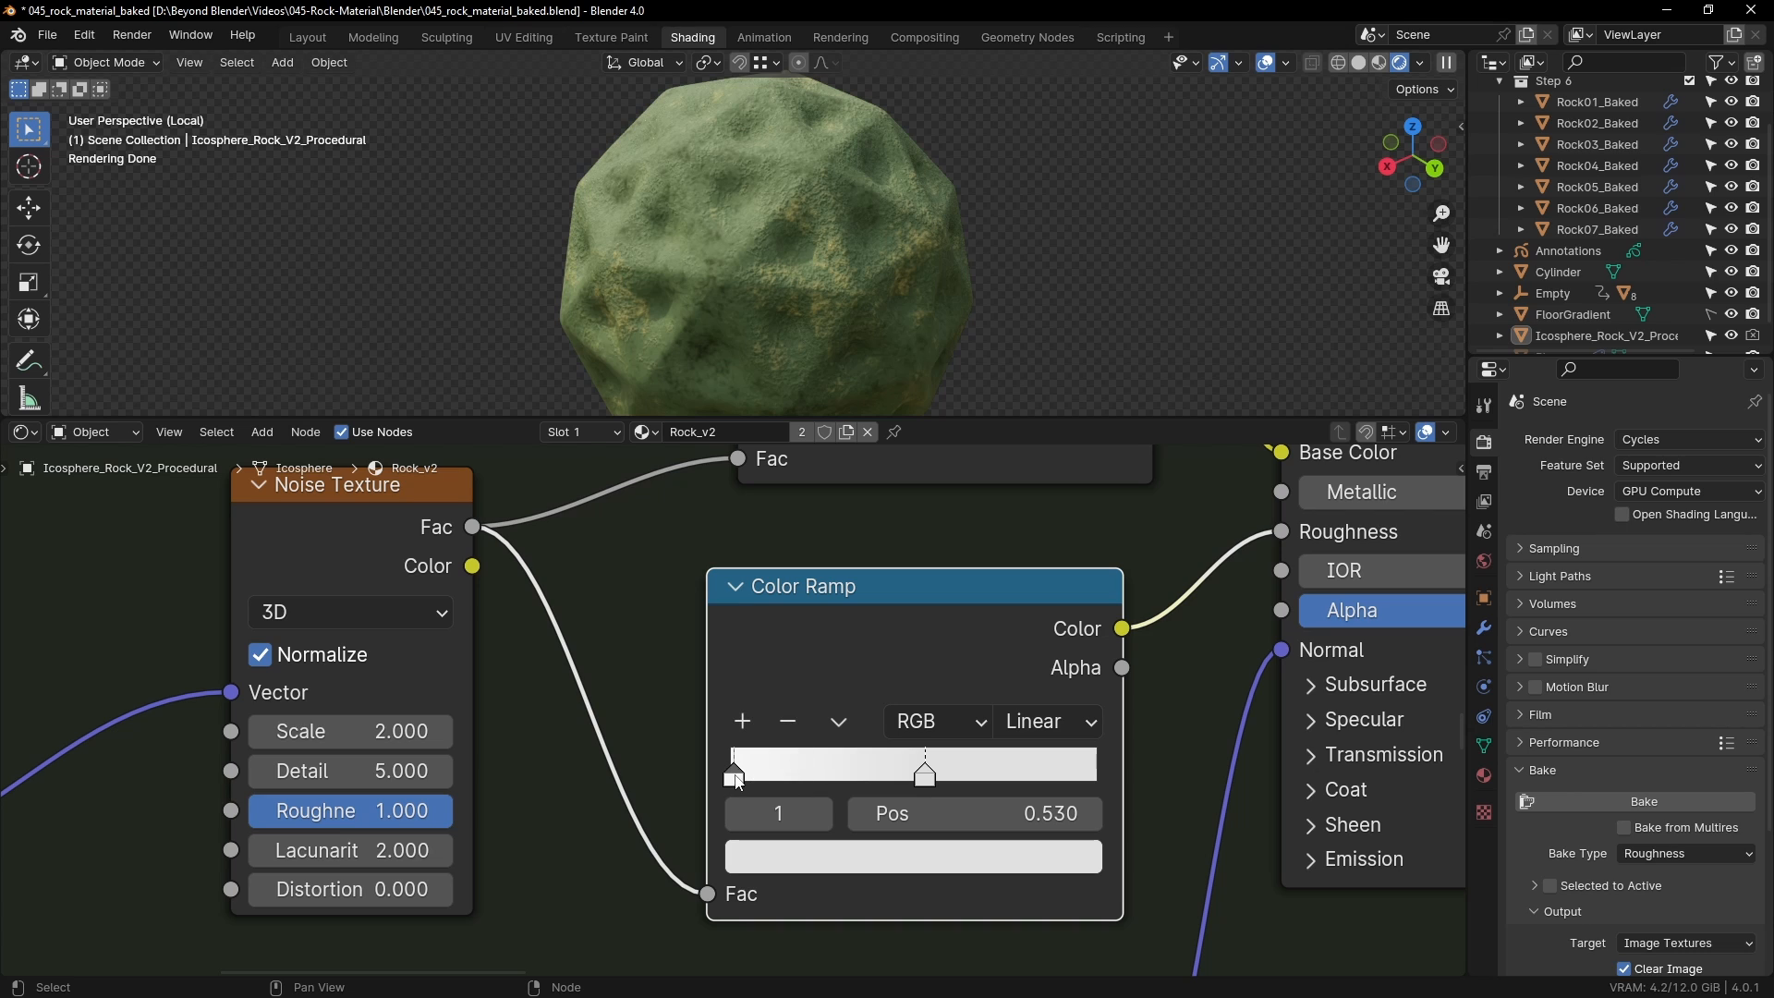
scroll(1017, 726, "right", 4)
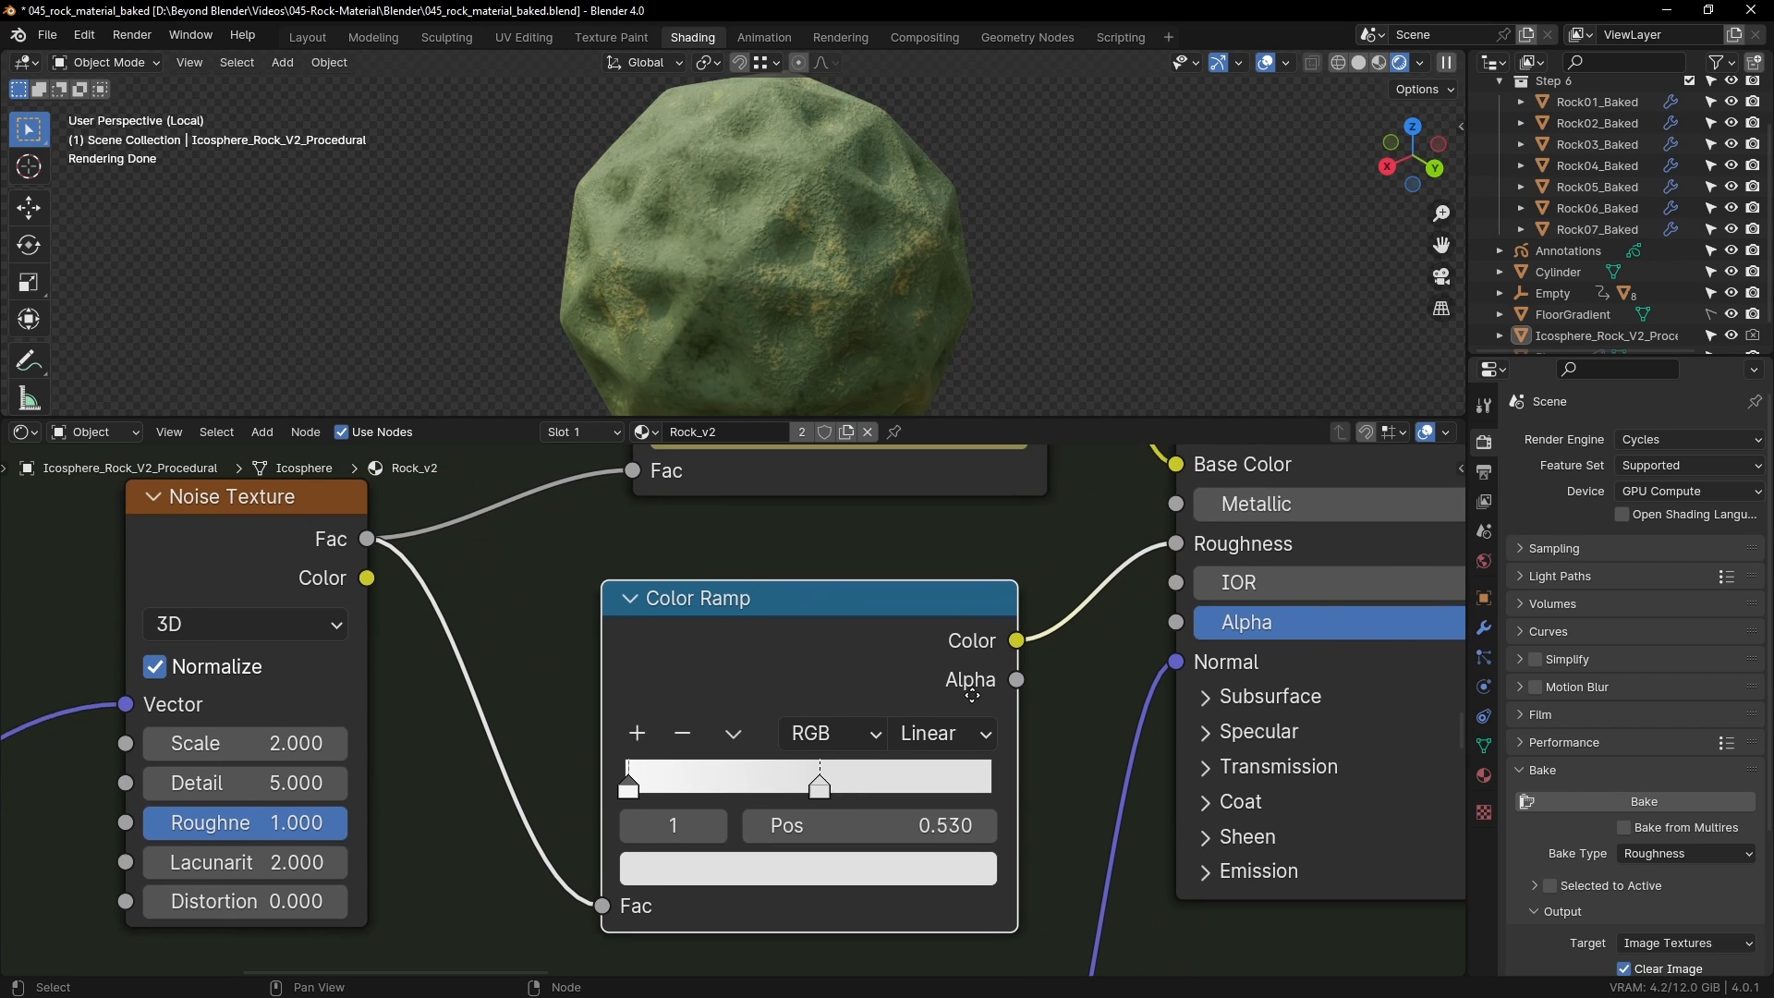
scroll(1023, 667, "left", 4)
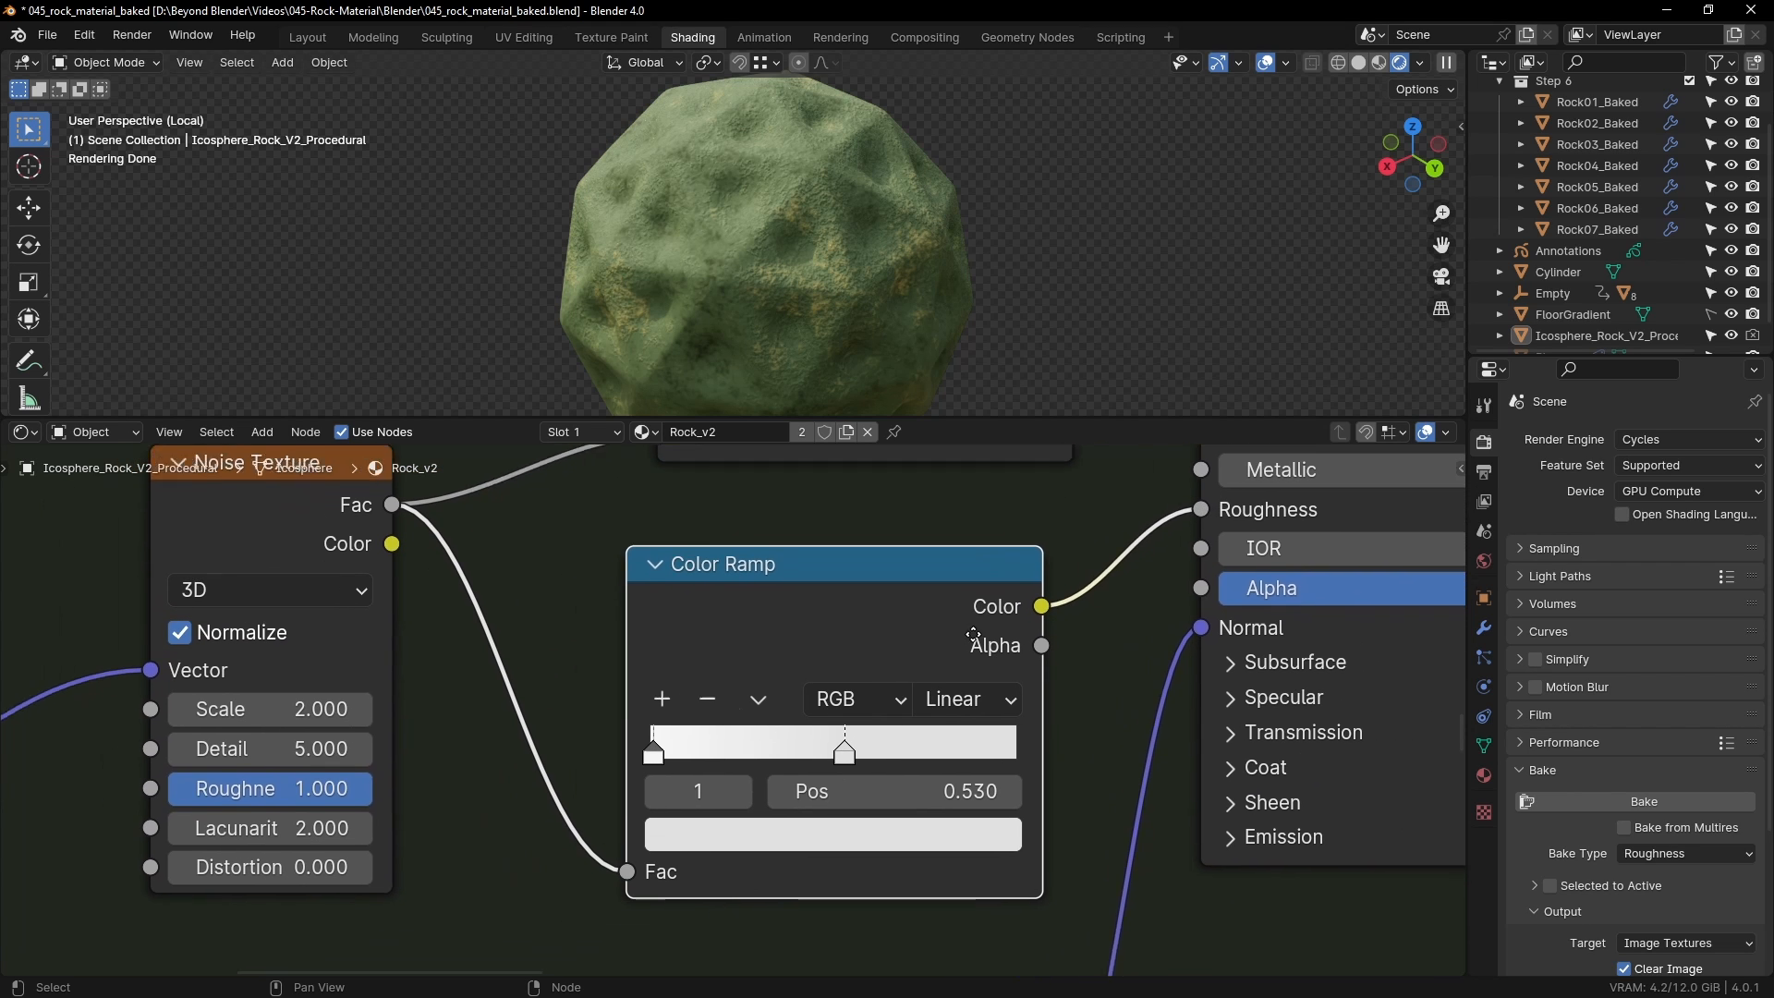
left_click(420, 492, "ctrl+shift")
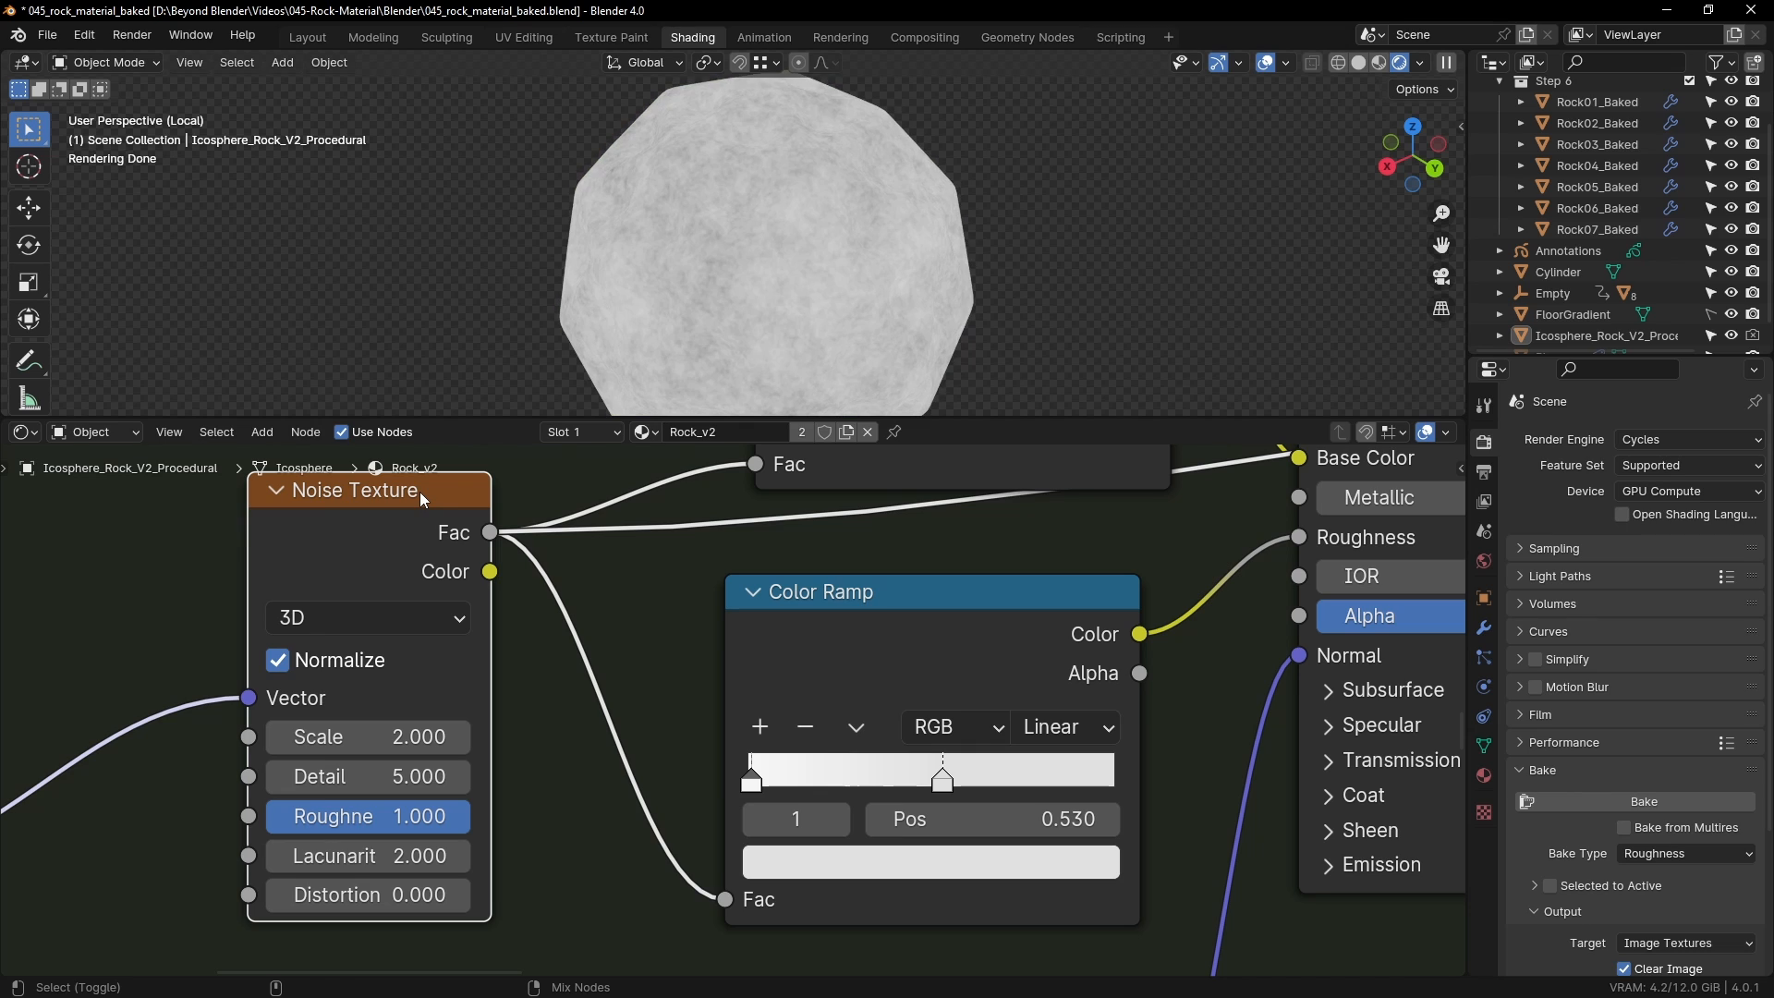
left_click(929, 601, "ctrl+shift")
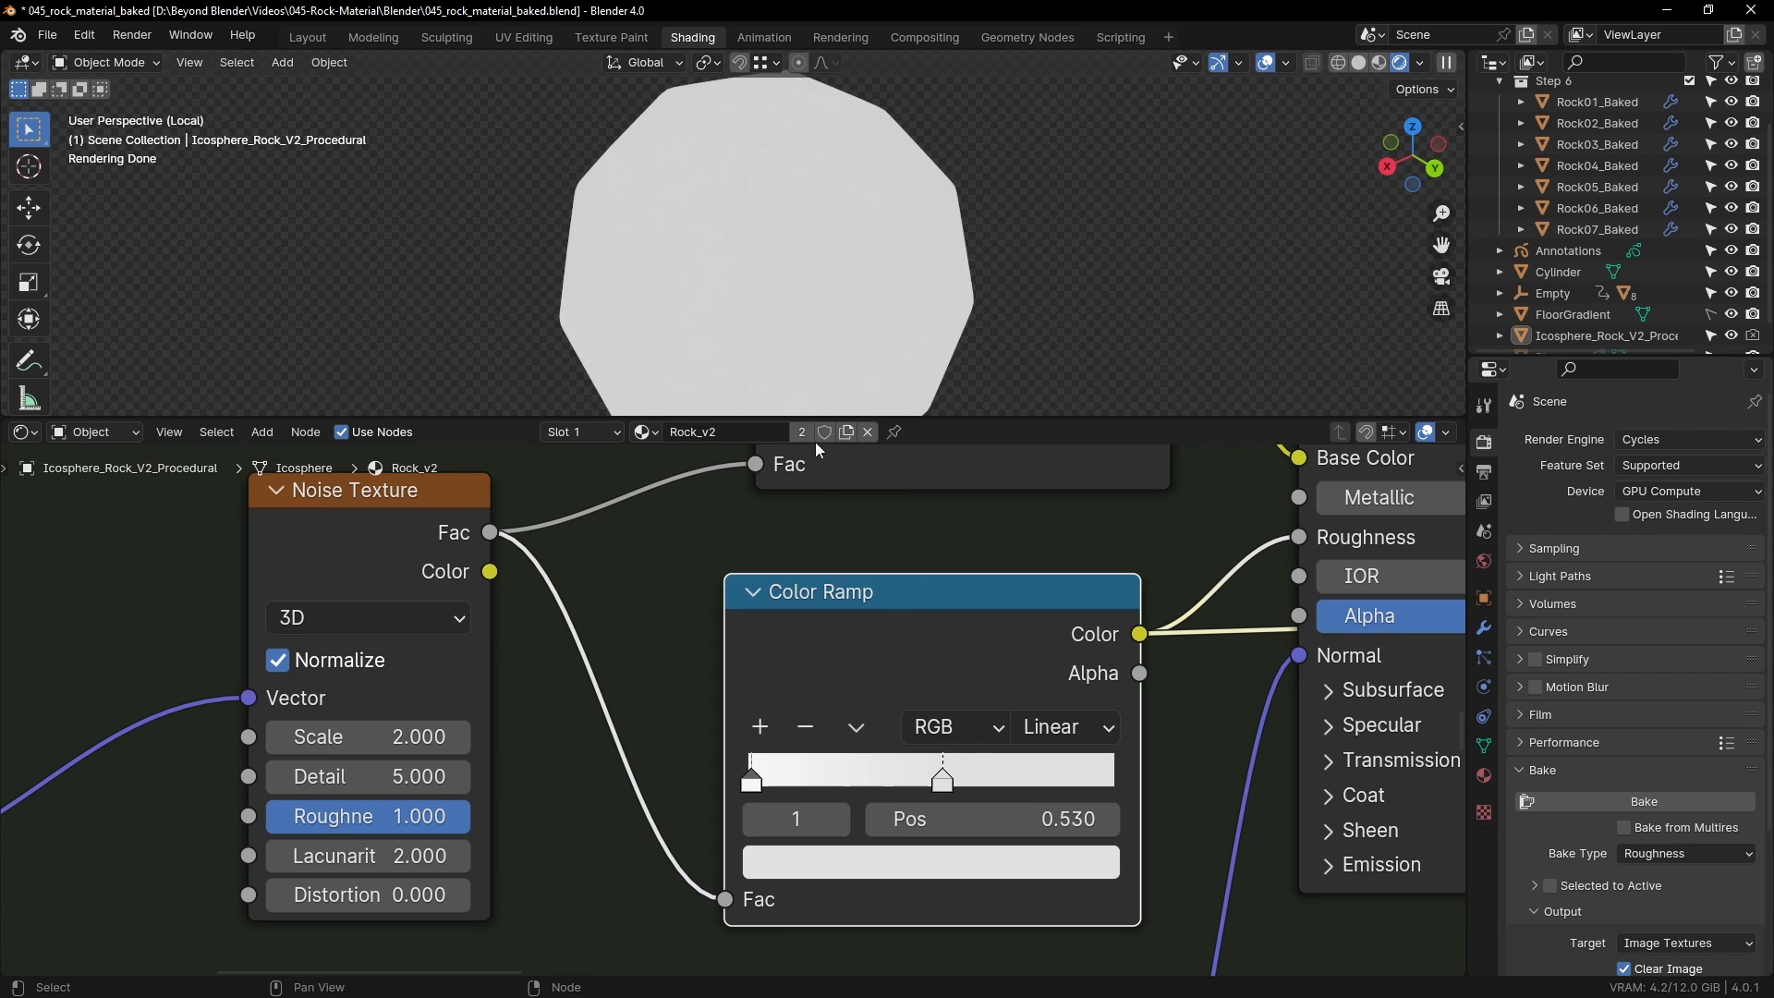
scroll(791, 331, "up", 8)
scroll(739, 721, "down", 1)
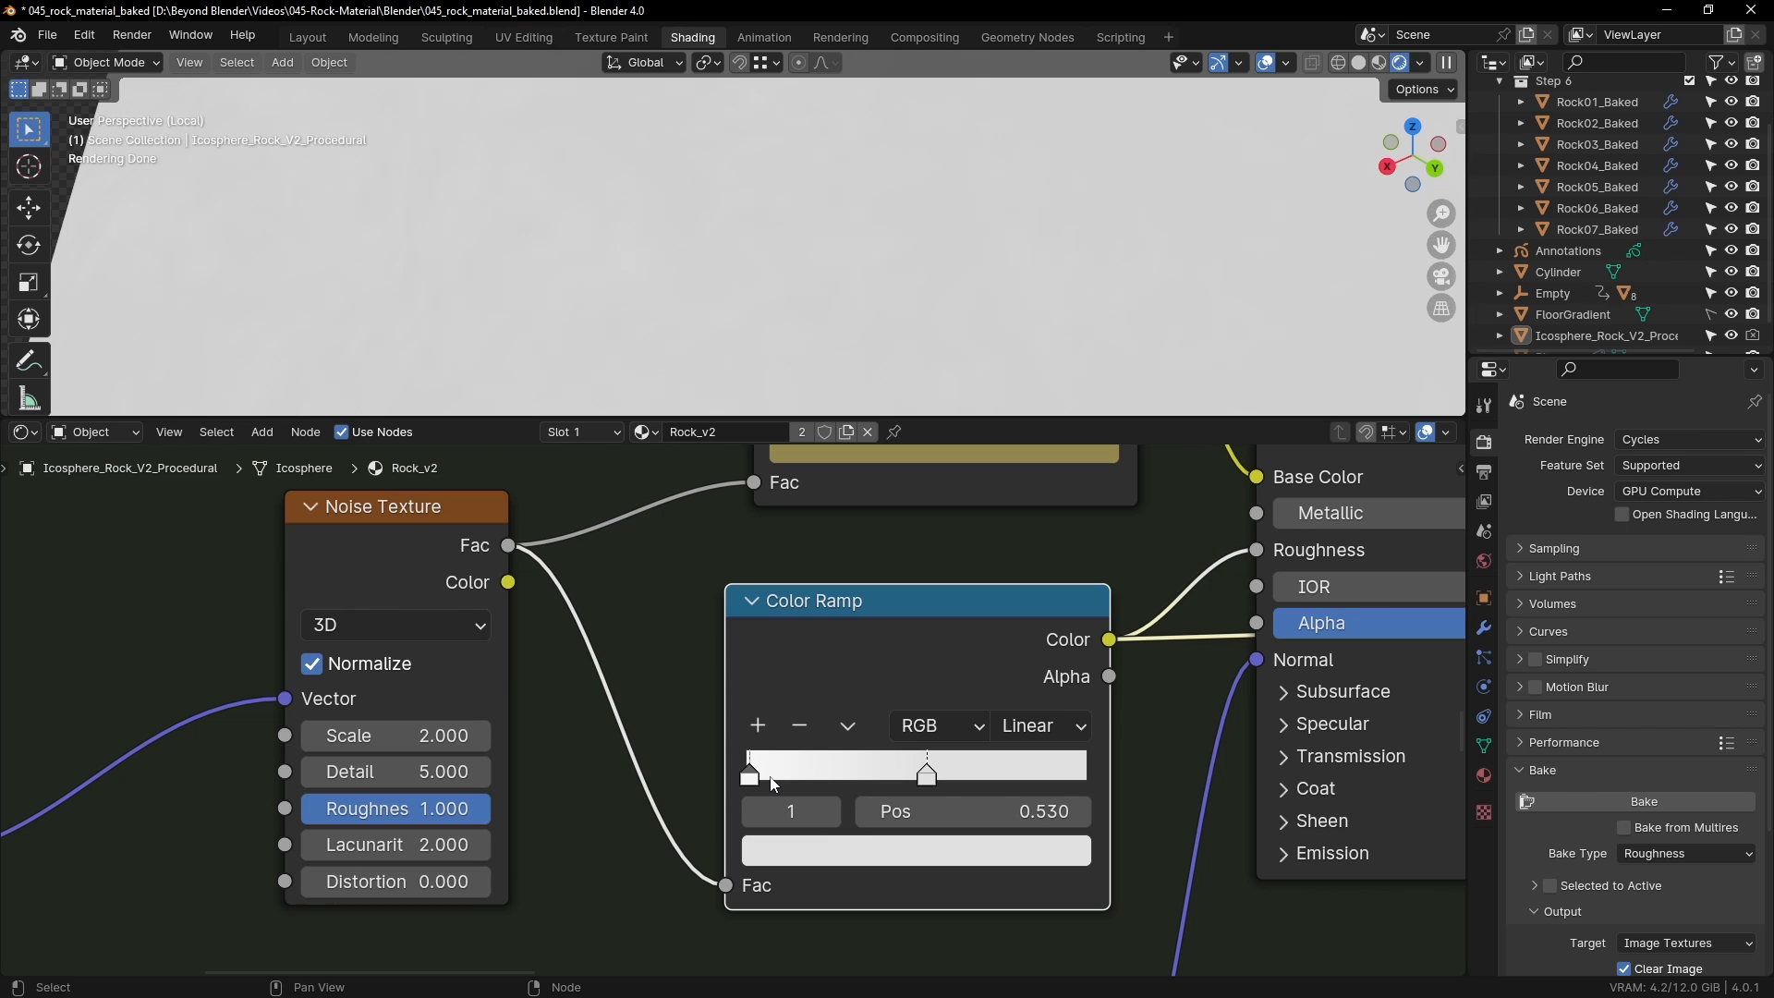
scroll(775, 783, "down", 1)
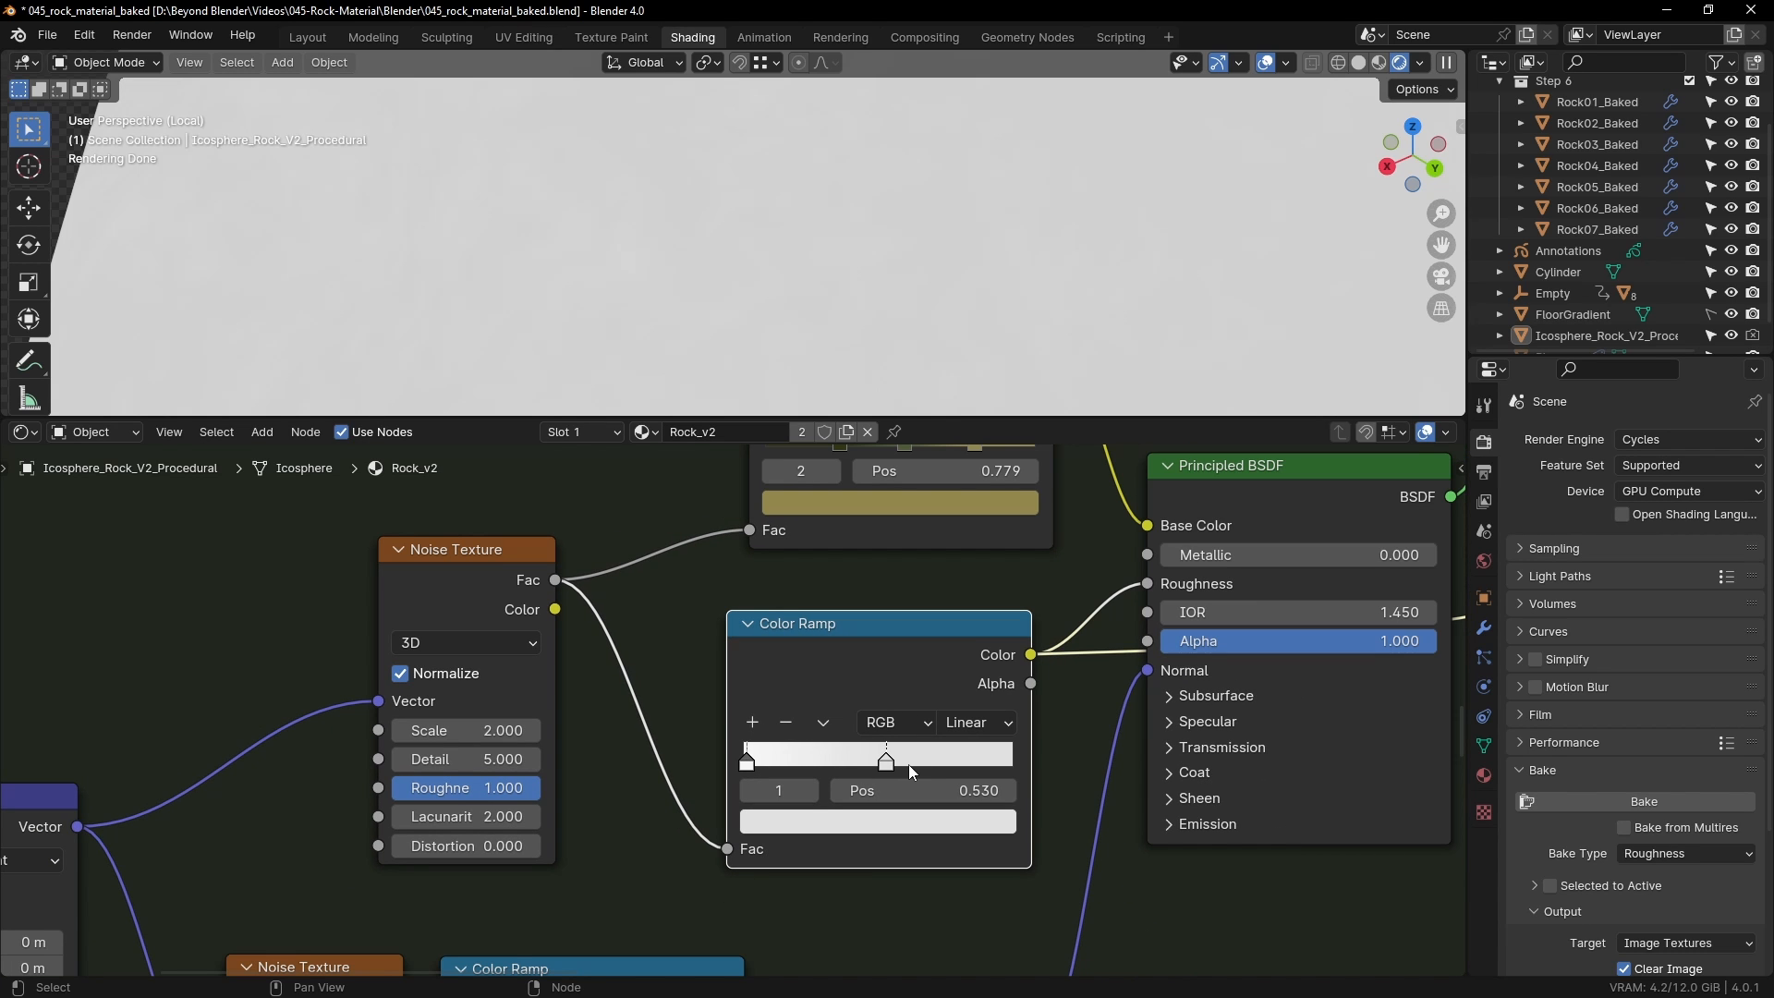
scroll(907, 764, "up", 2)
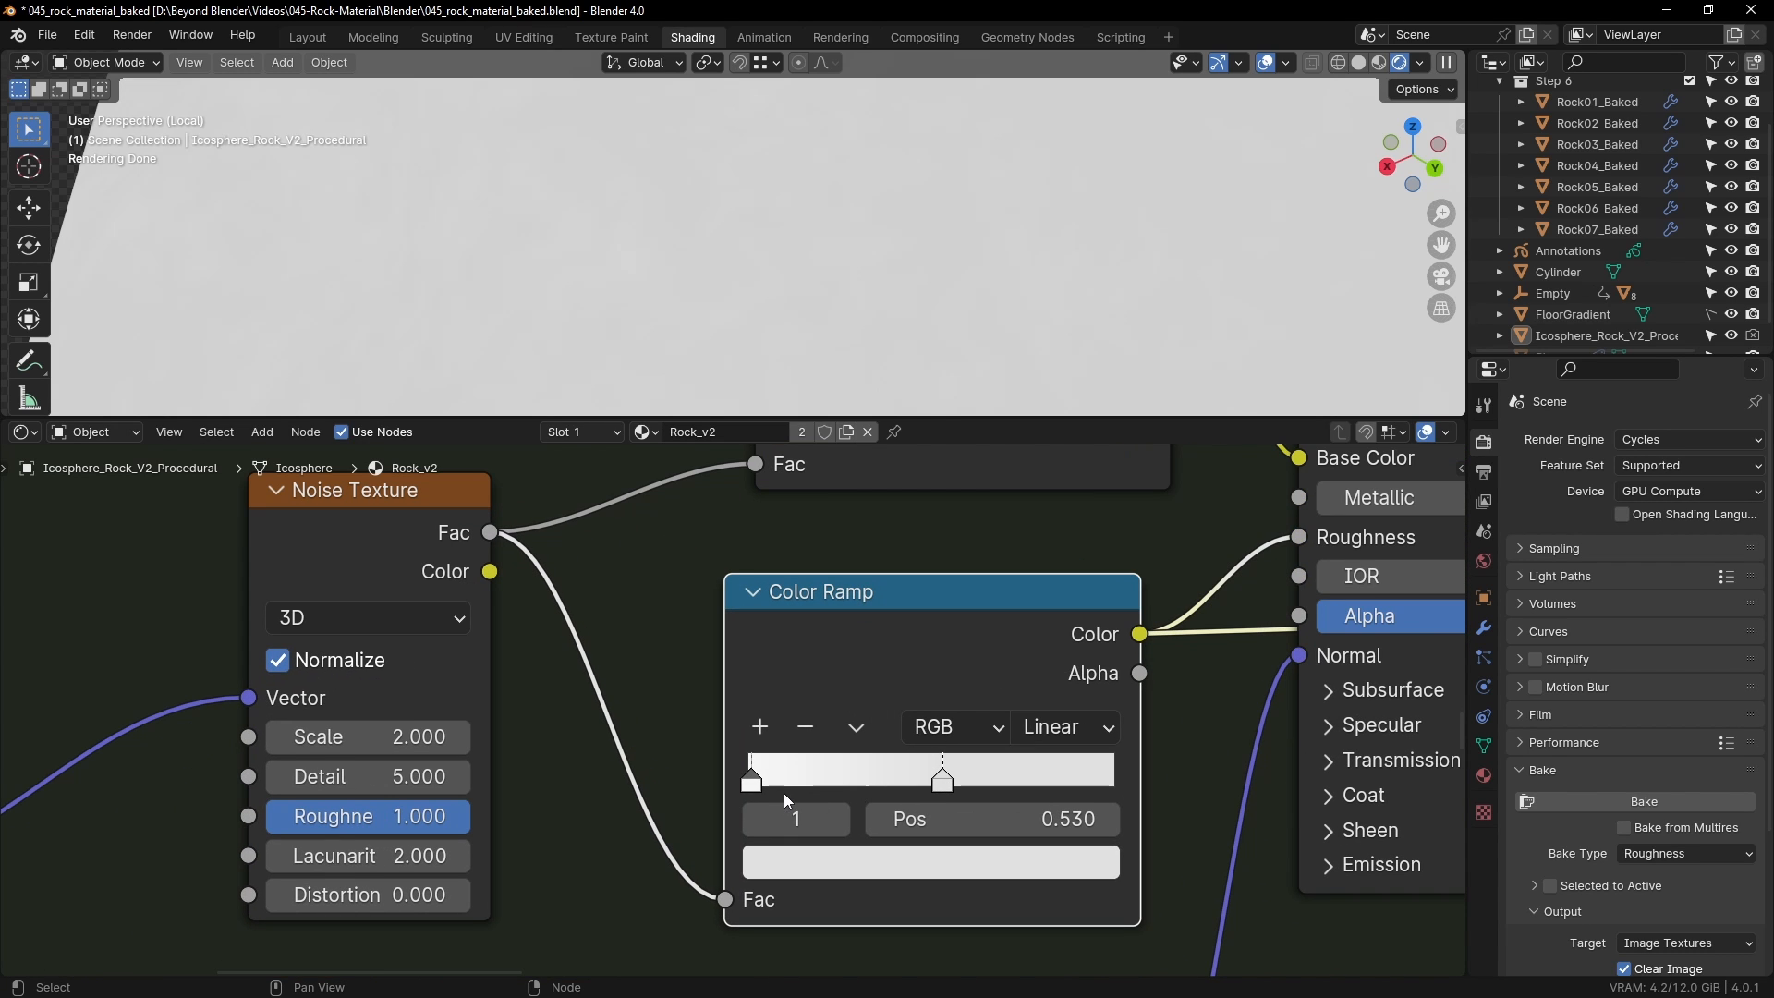
Step: Undo the accidental shift of the roughness ramp's first stop and check the second stop's colour as Hex, HSV and RGB
left_click_drag(752, 785, 756, 790)
key("ctrl+z")
left_click(835, 855)
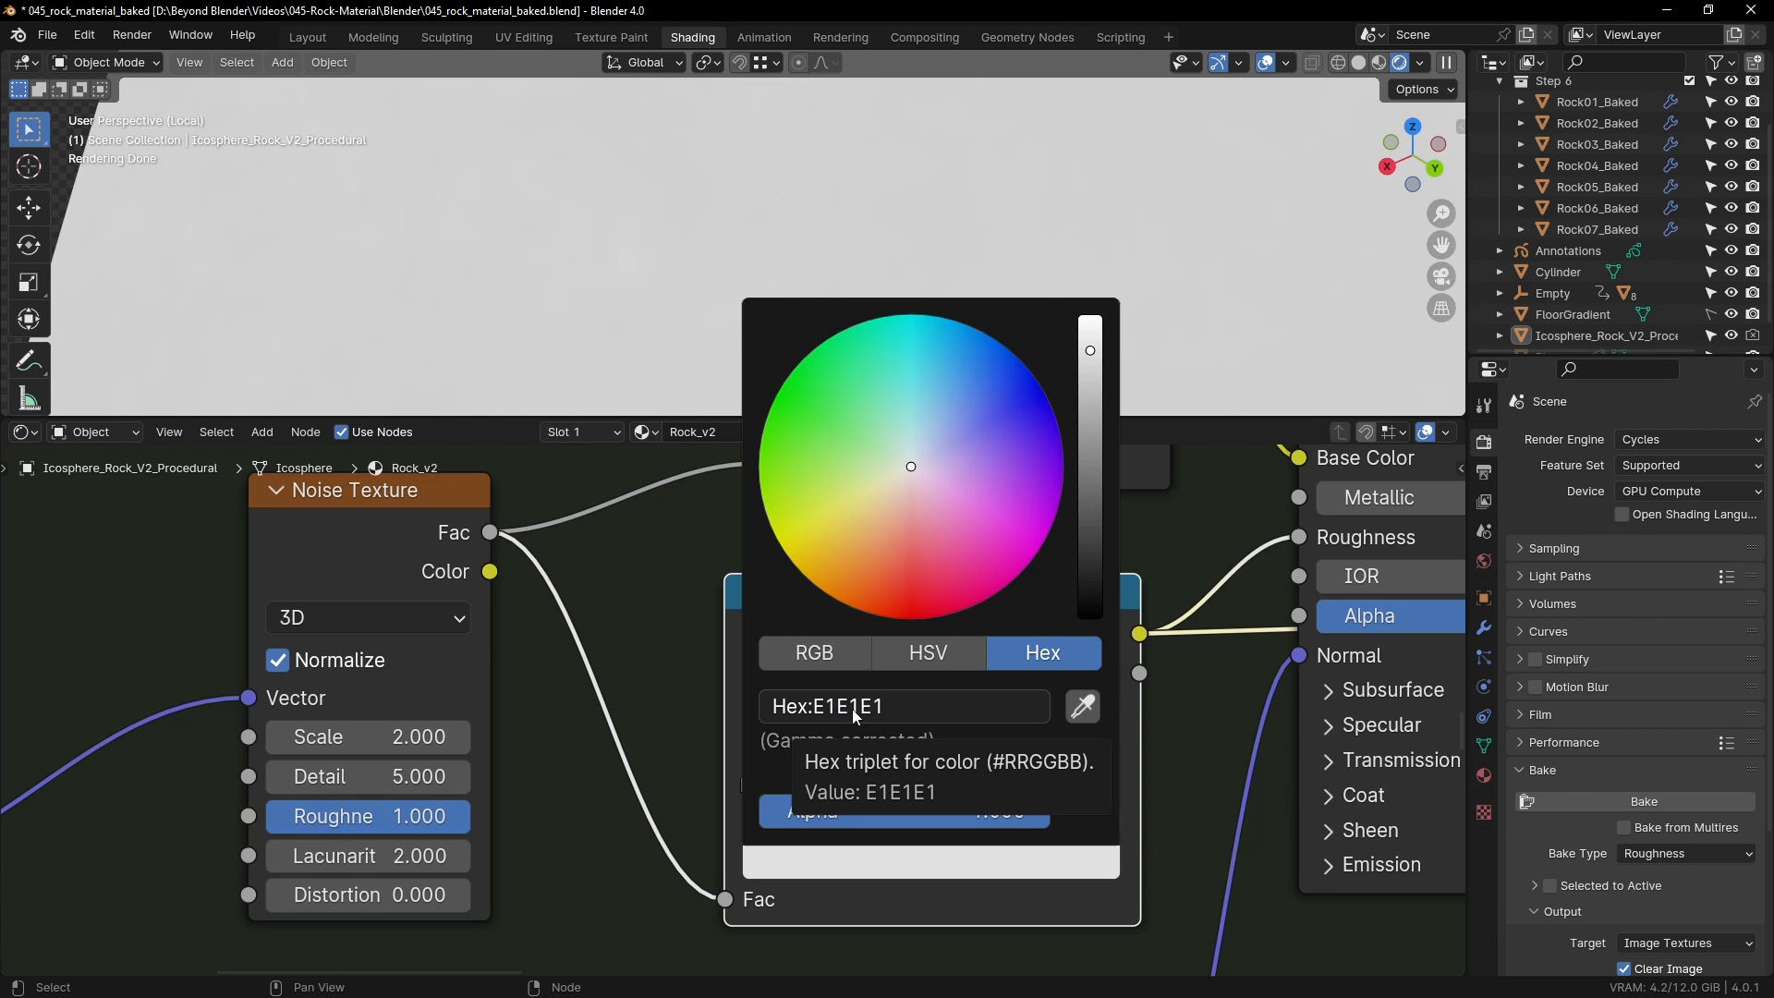
left_click(927, 654)
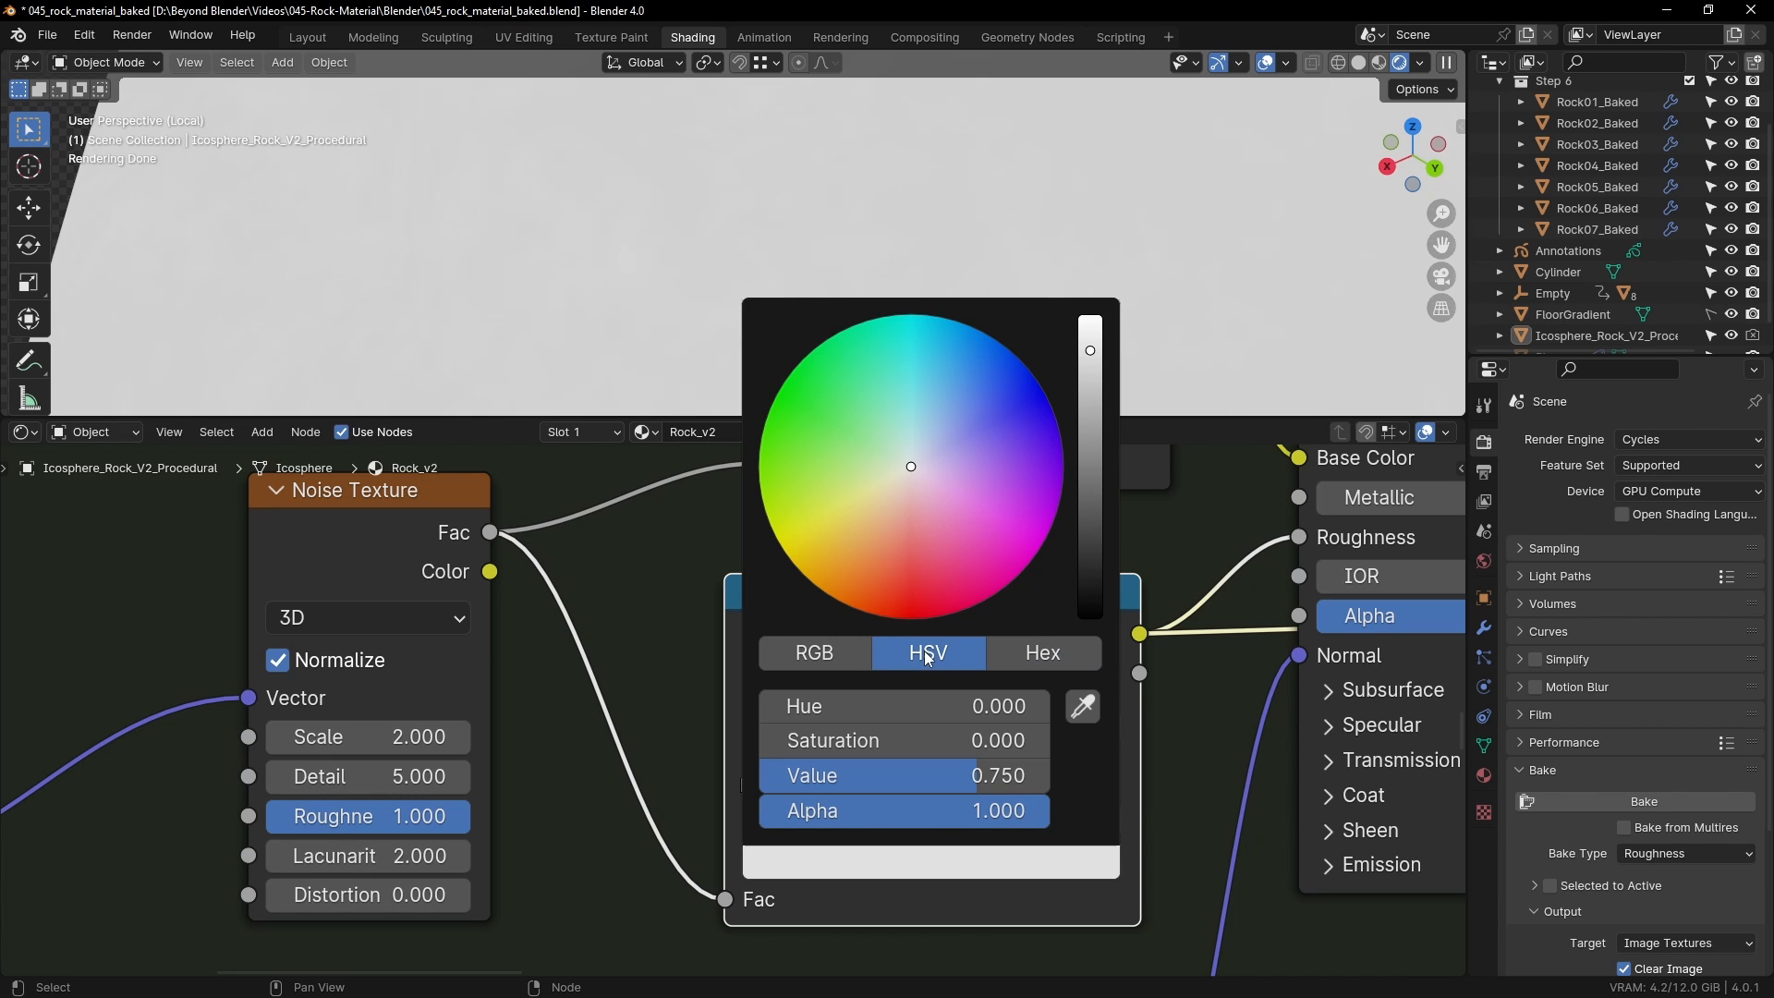
left_click(818, 656)
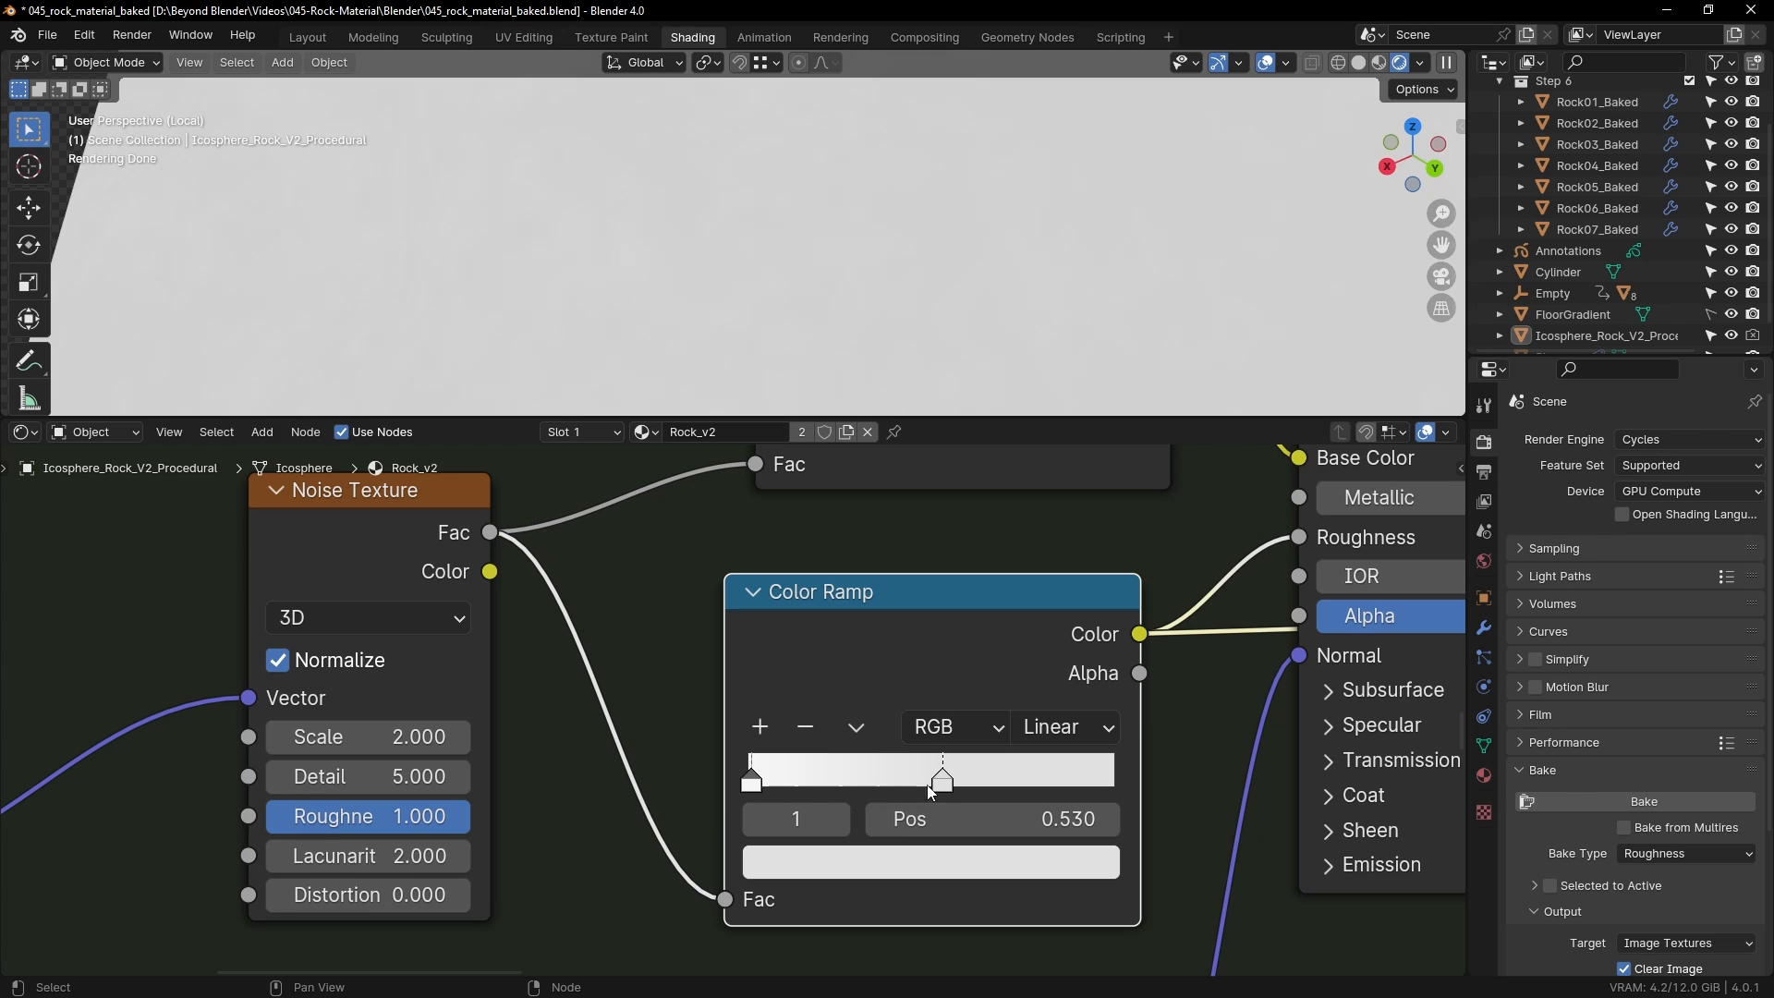
Step: Compare the RGB colour values of the two stops in the roughness Color Ramp
left_click(940, 785)
left_click(753, 783)
left_click(943, 783)
left_click(926, 864)
left_click(753, 784)
left_click(833, 866)
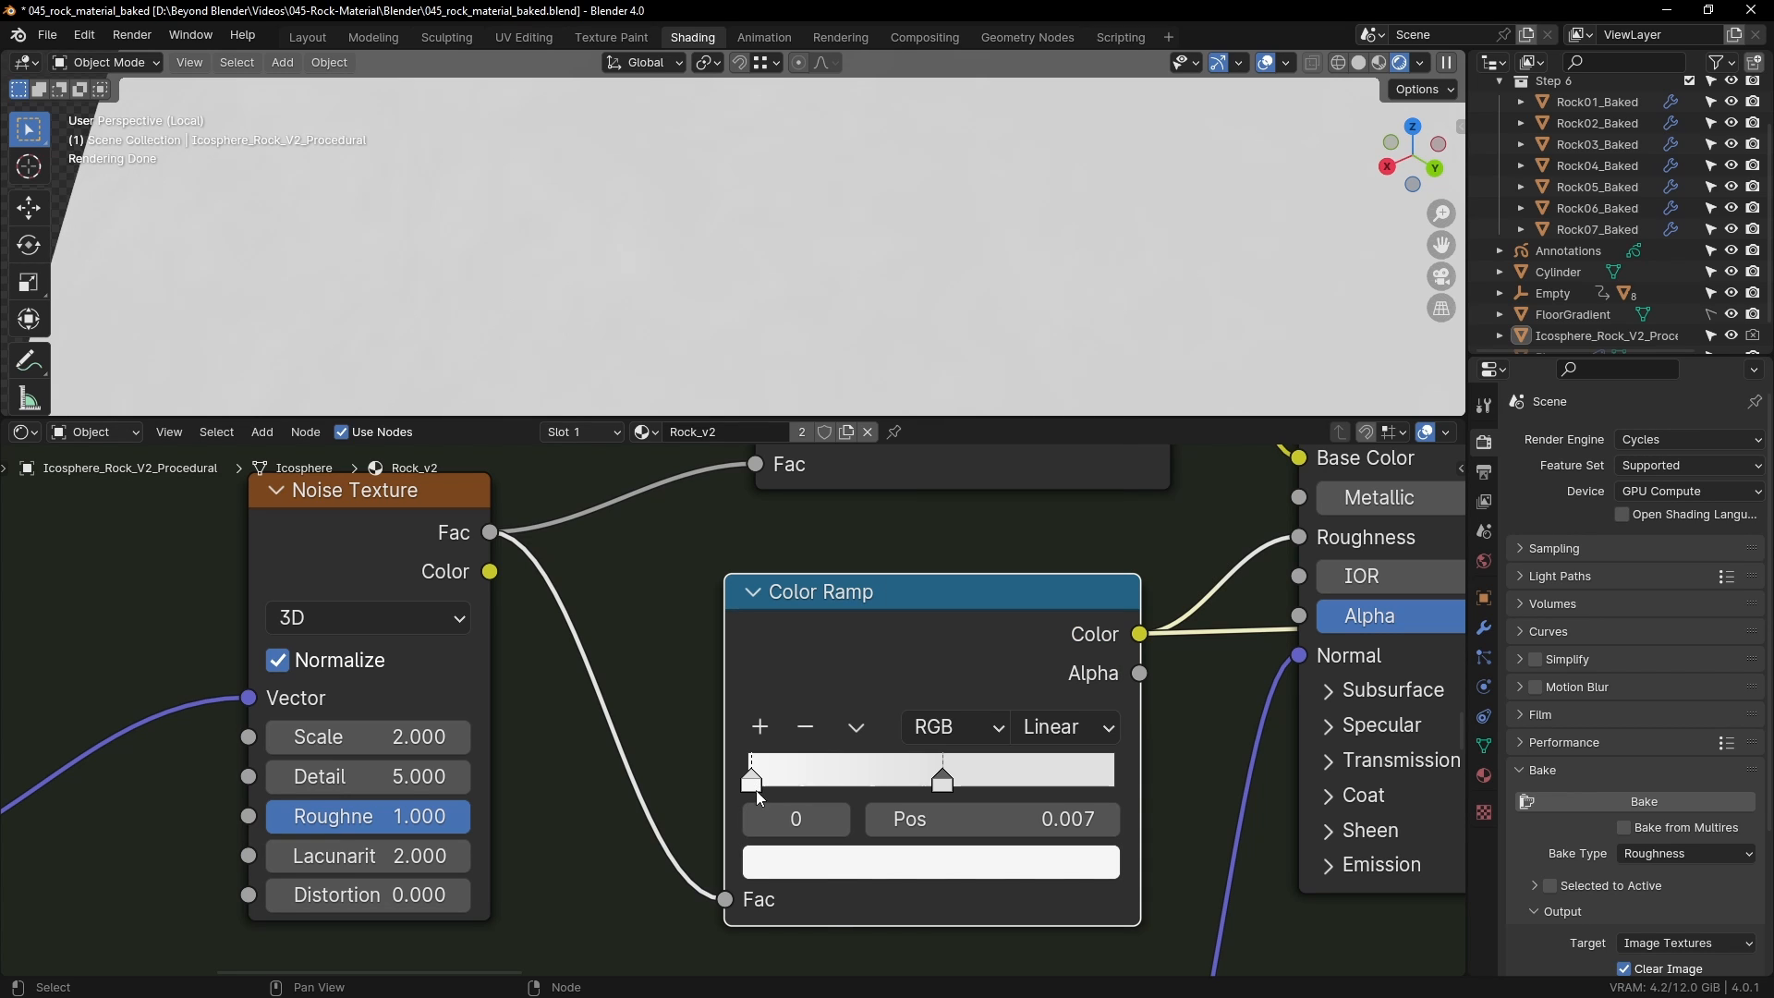
left_click(820, 857)
Step: Check the Hex colour codes of both roughness Color Ramp stops, the second stop first
left_click(943, 783)
left_click(936, 861)
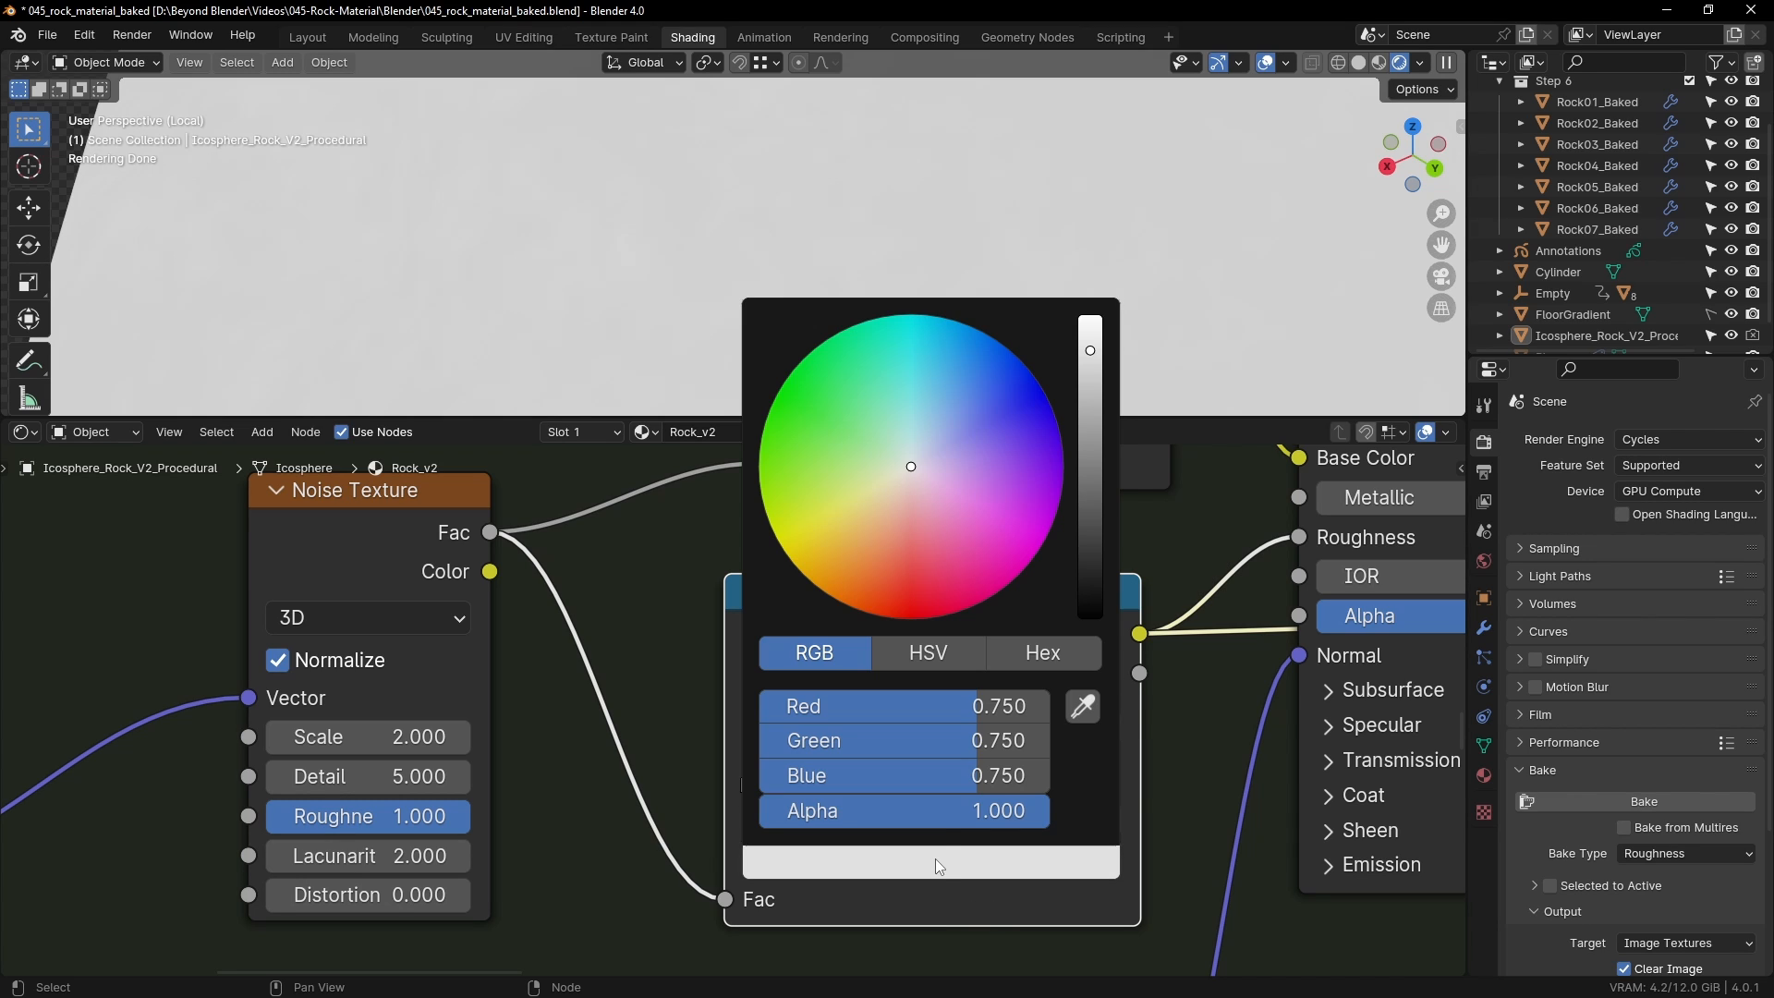
left_click(1040, 658)
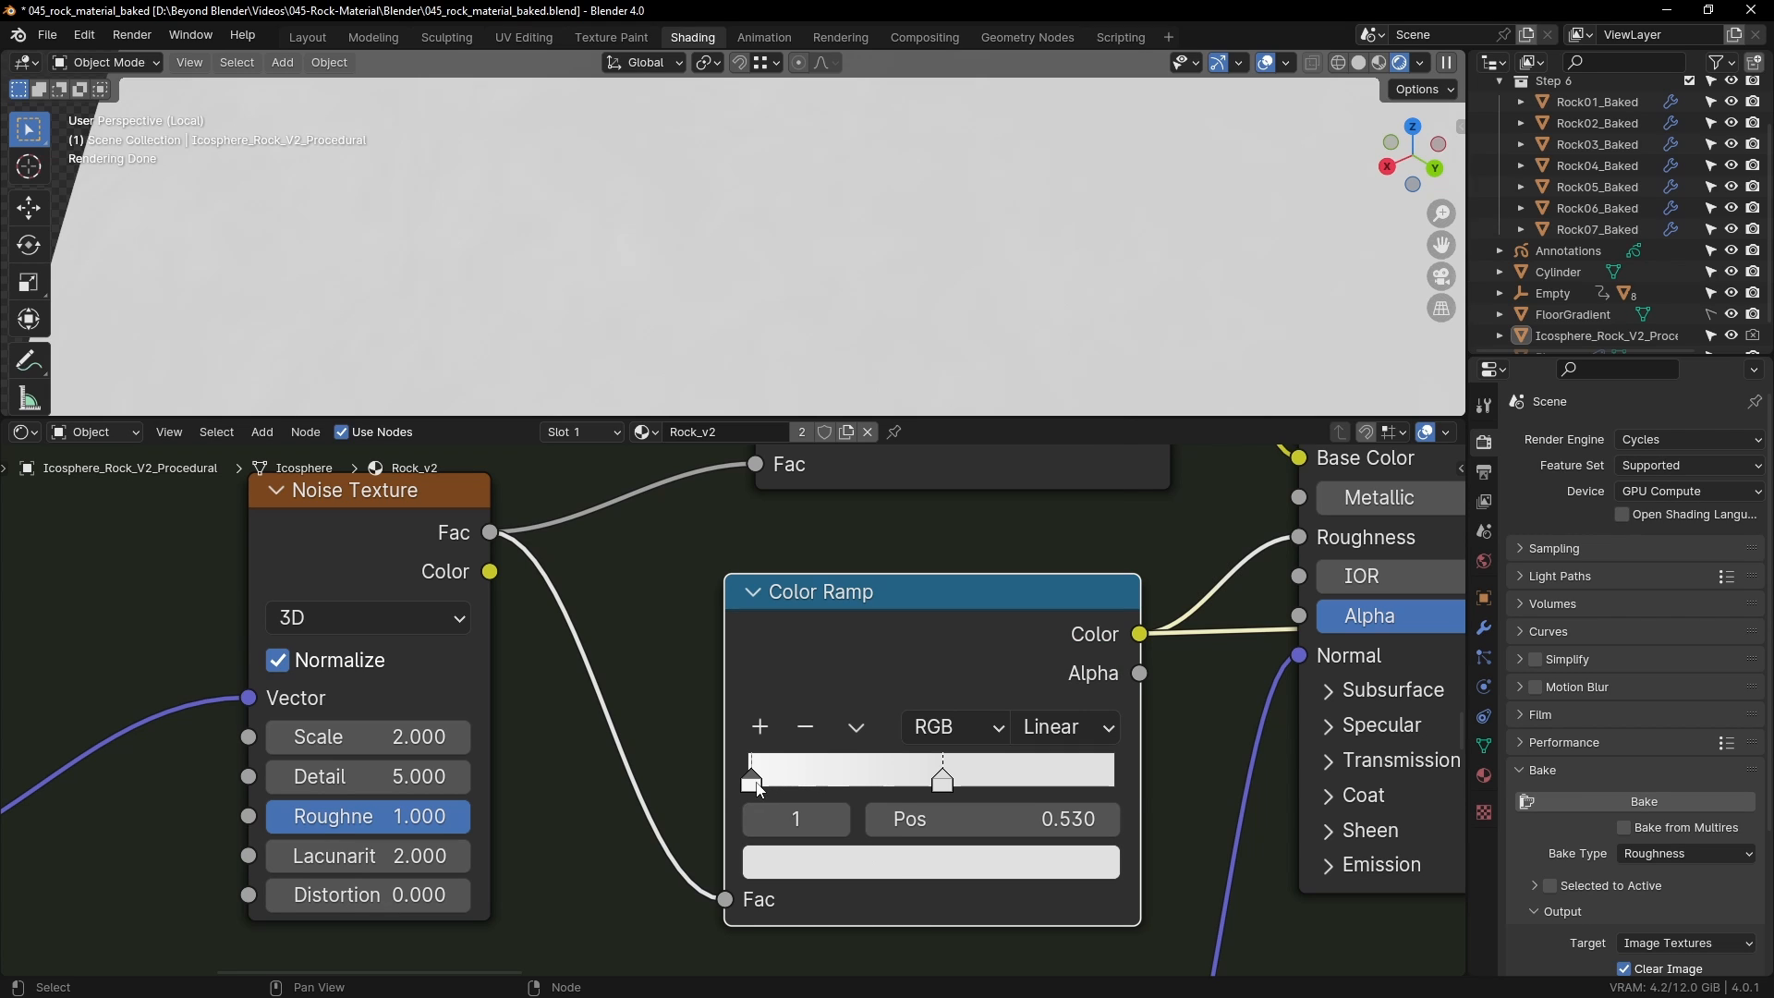
left_click(751, 781)
left_click(838, 862)
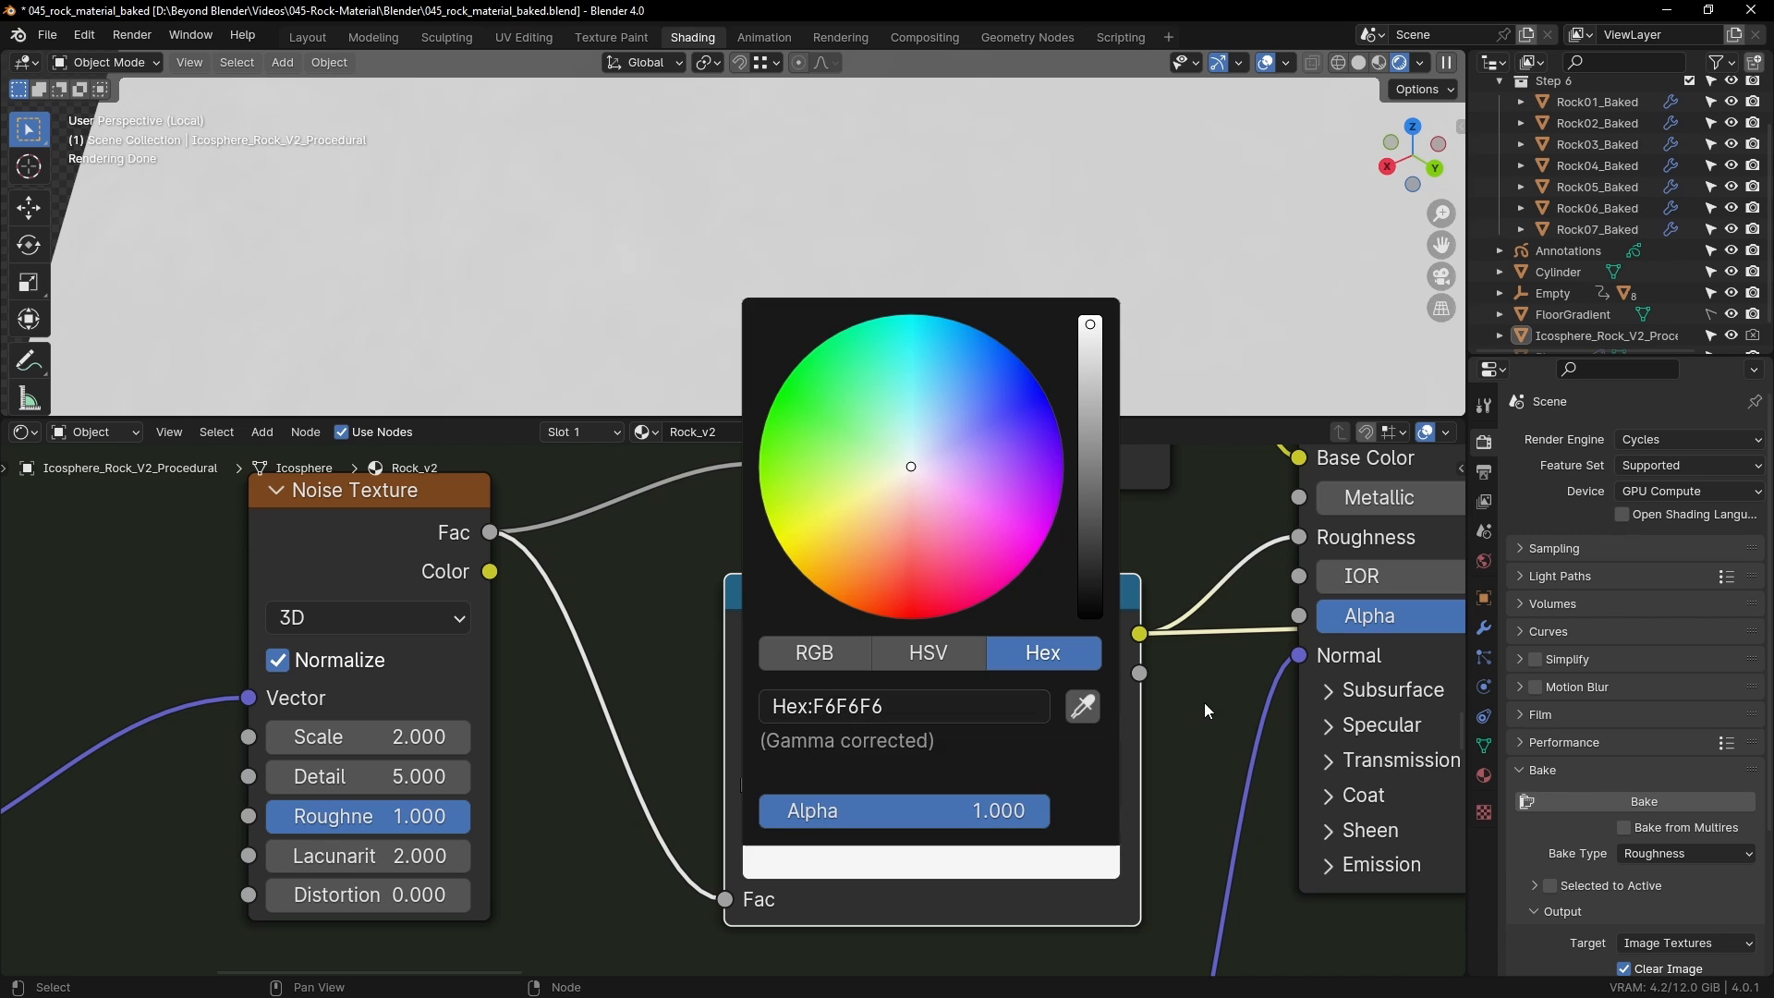
Step: Preview the Mossy Principled BSDF on the icosphere again and view the rock from another side
scroll(1087, 748, "down", 2)
scroll(832, 758, "down", 7)
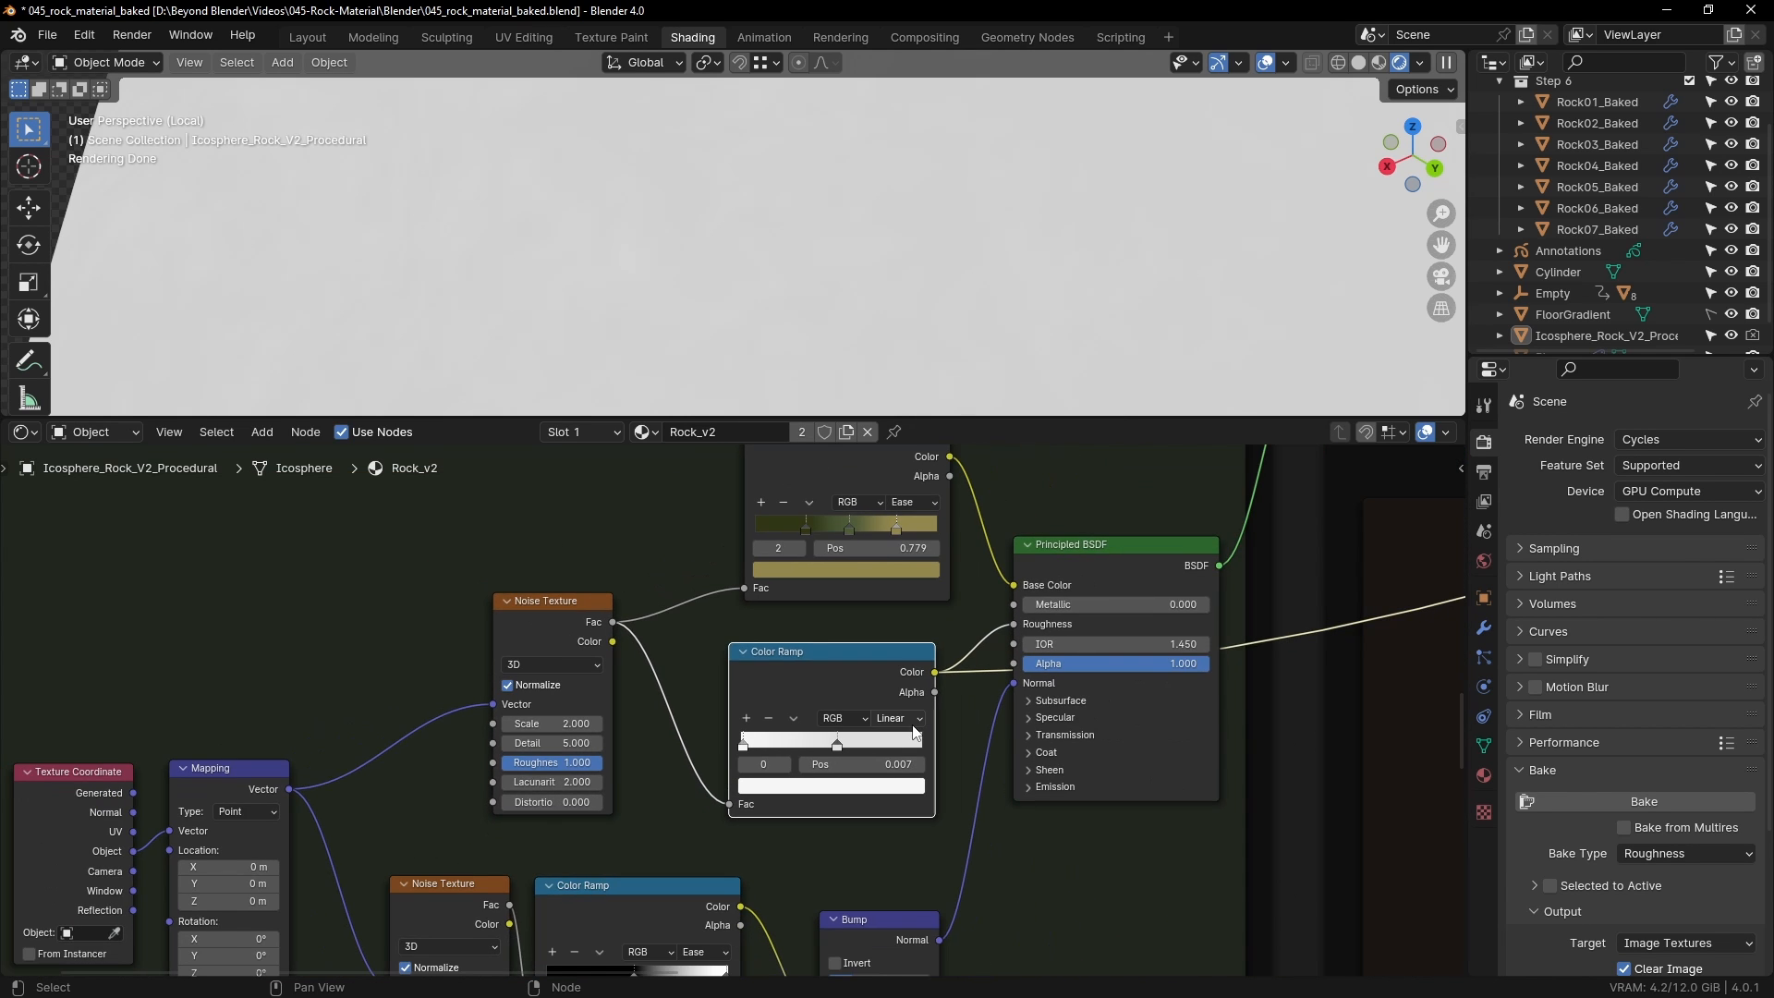
middle_click_drag(1024, 715, 900, 745)
left_click(908, 612, "ctrl+shift")
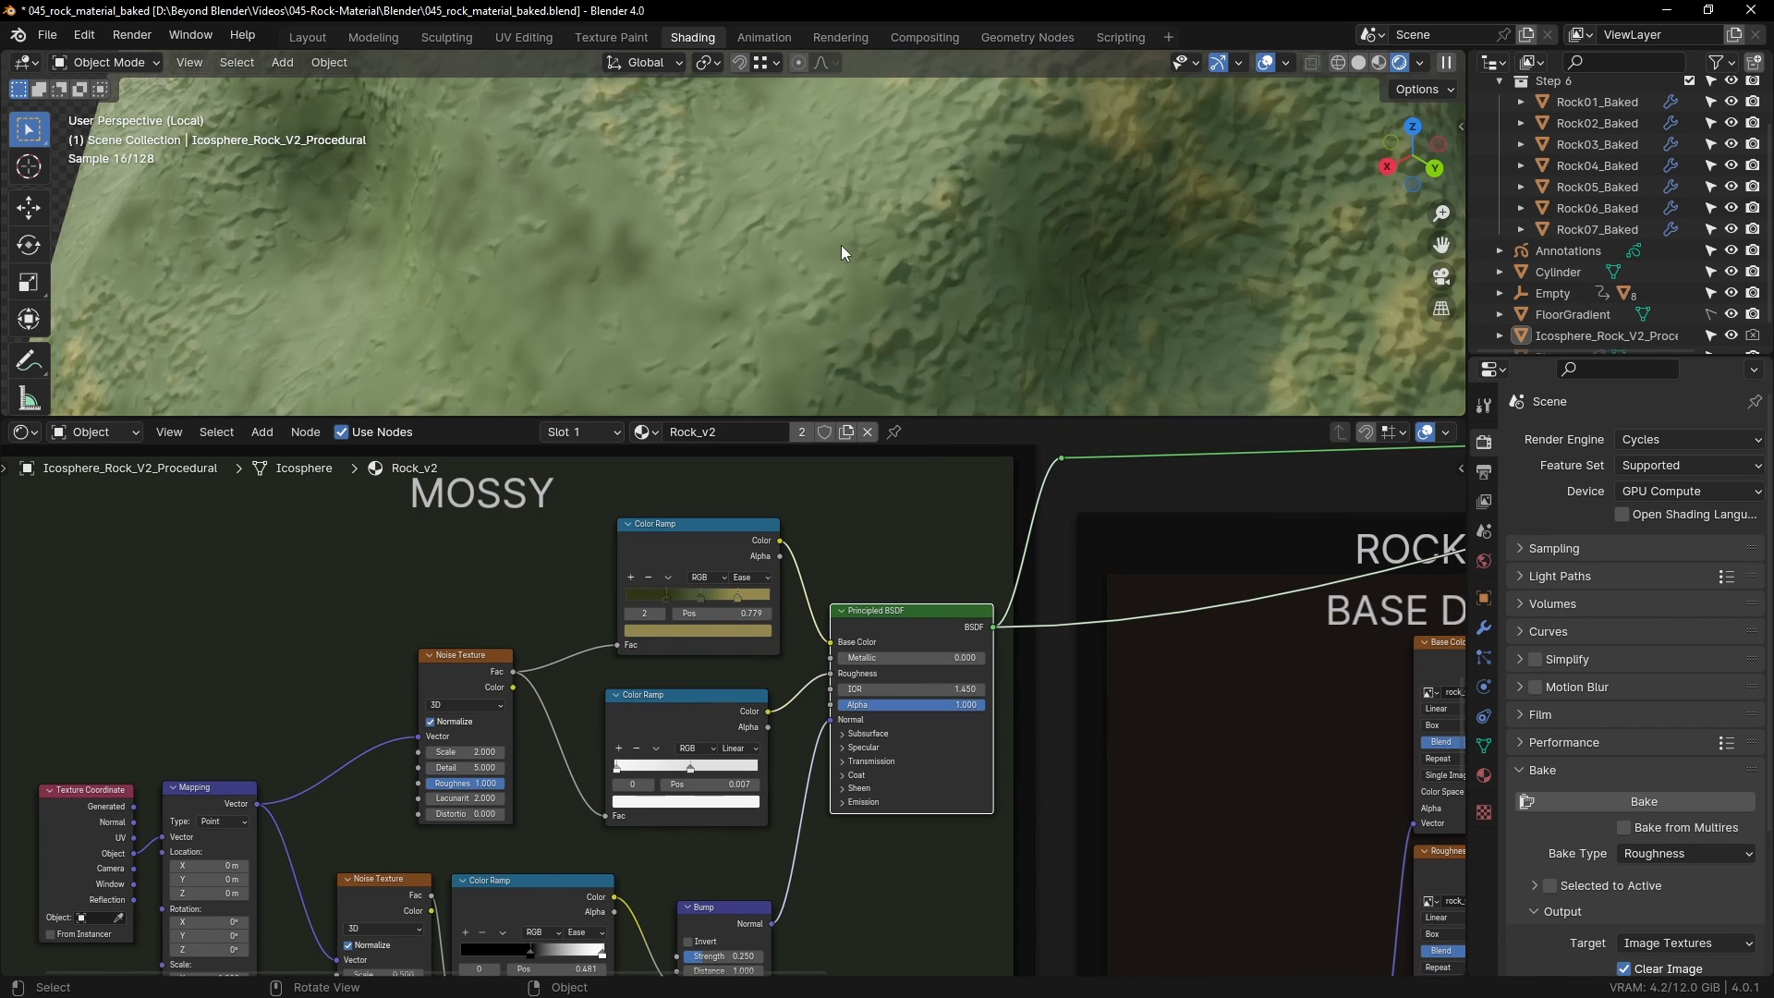
scroll(841, 246, "down", 3)
middle_click_drag(883, 252, 754, 248)
scroll(638, 809, "up", 2)
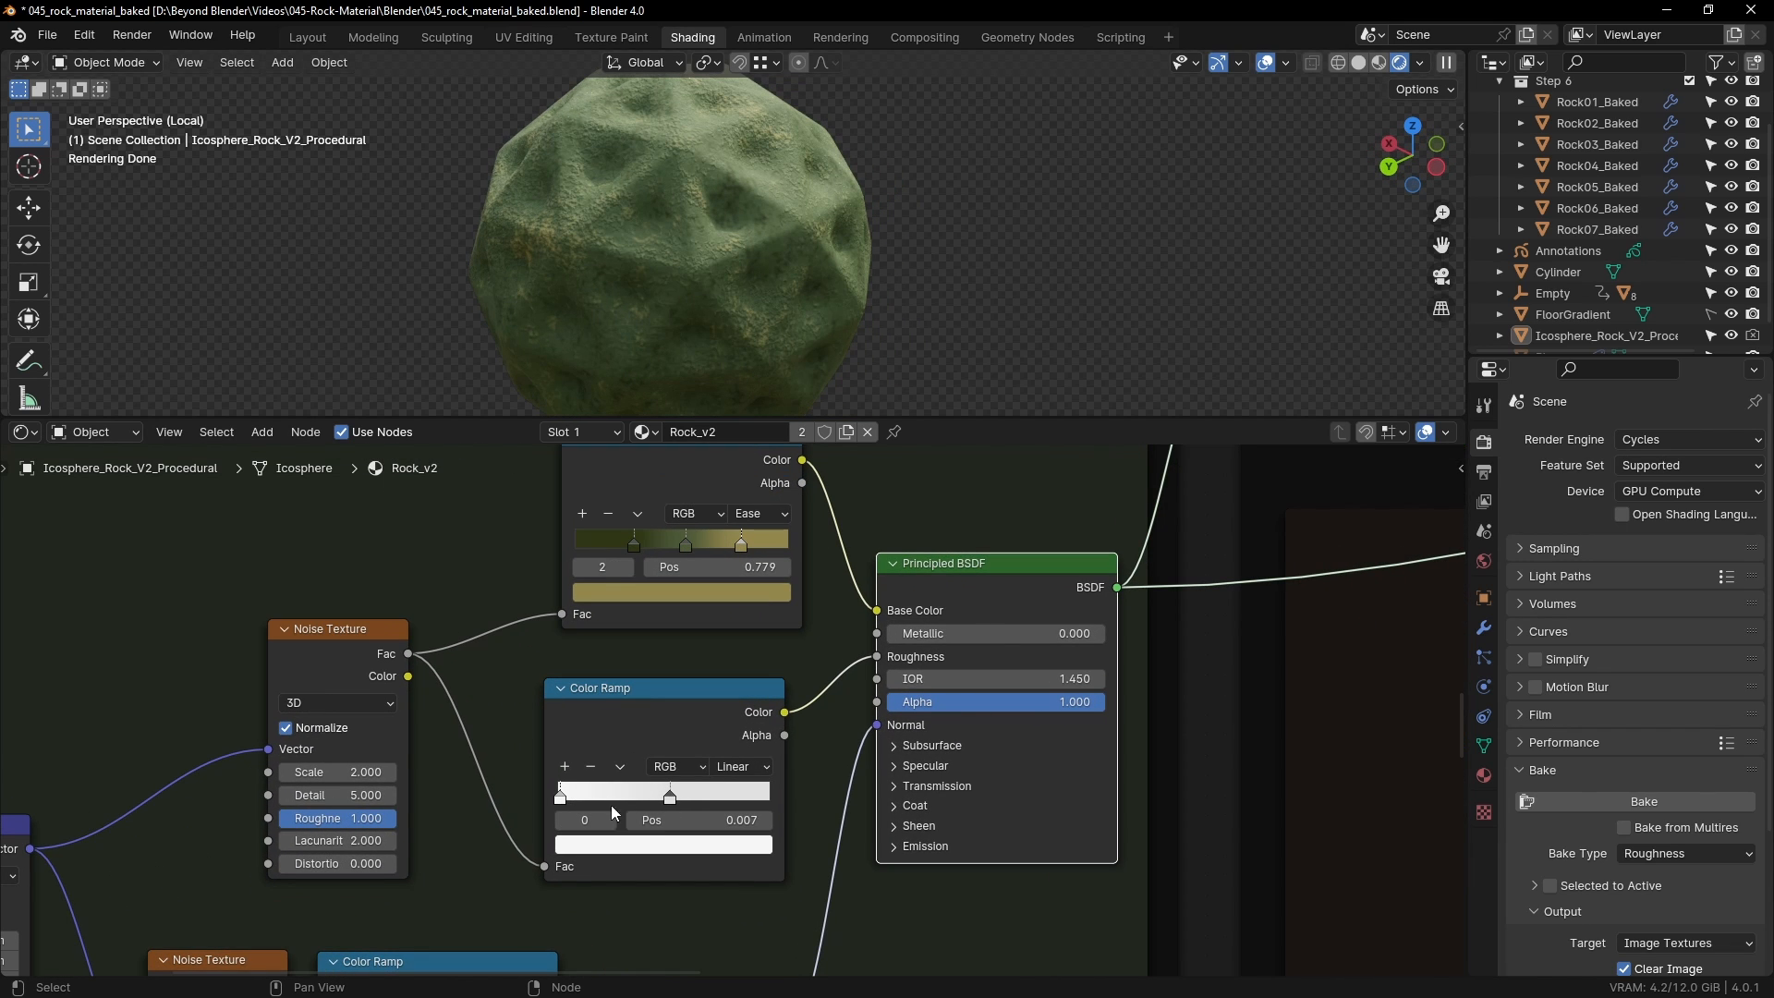
Step: Move the roughness Color Ramp slightly closer to the Principled BSDF and inspect the mossy surface up close
scroll(611, 805, "up", 2)
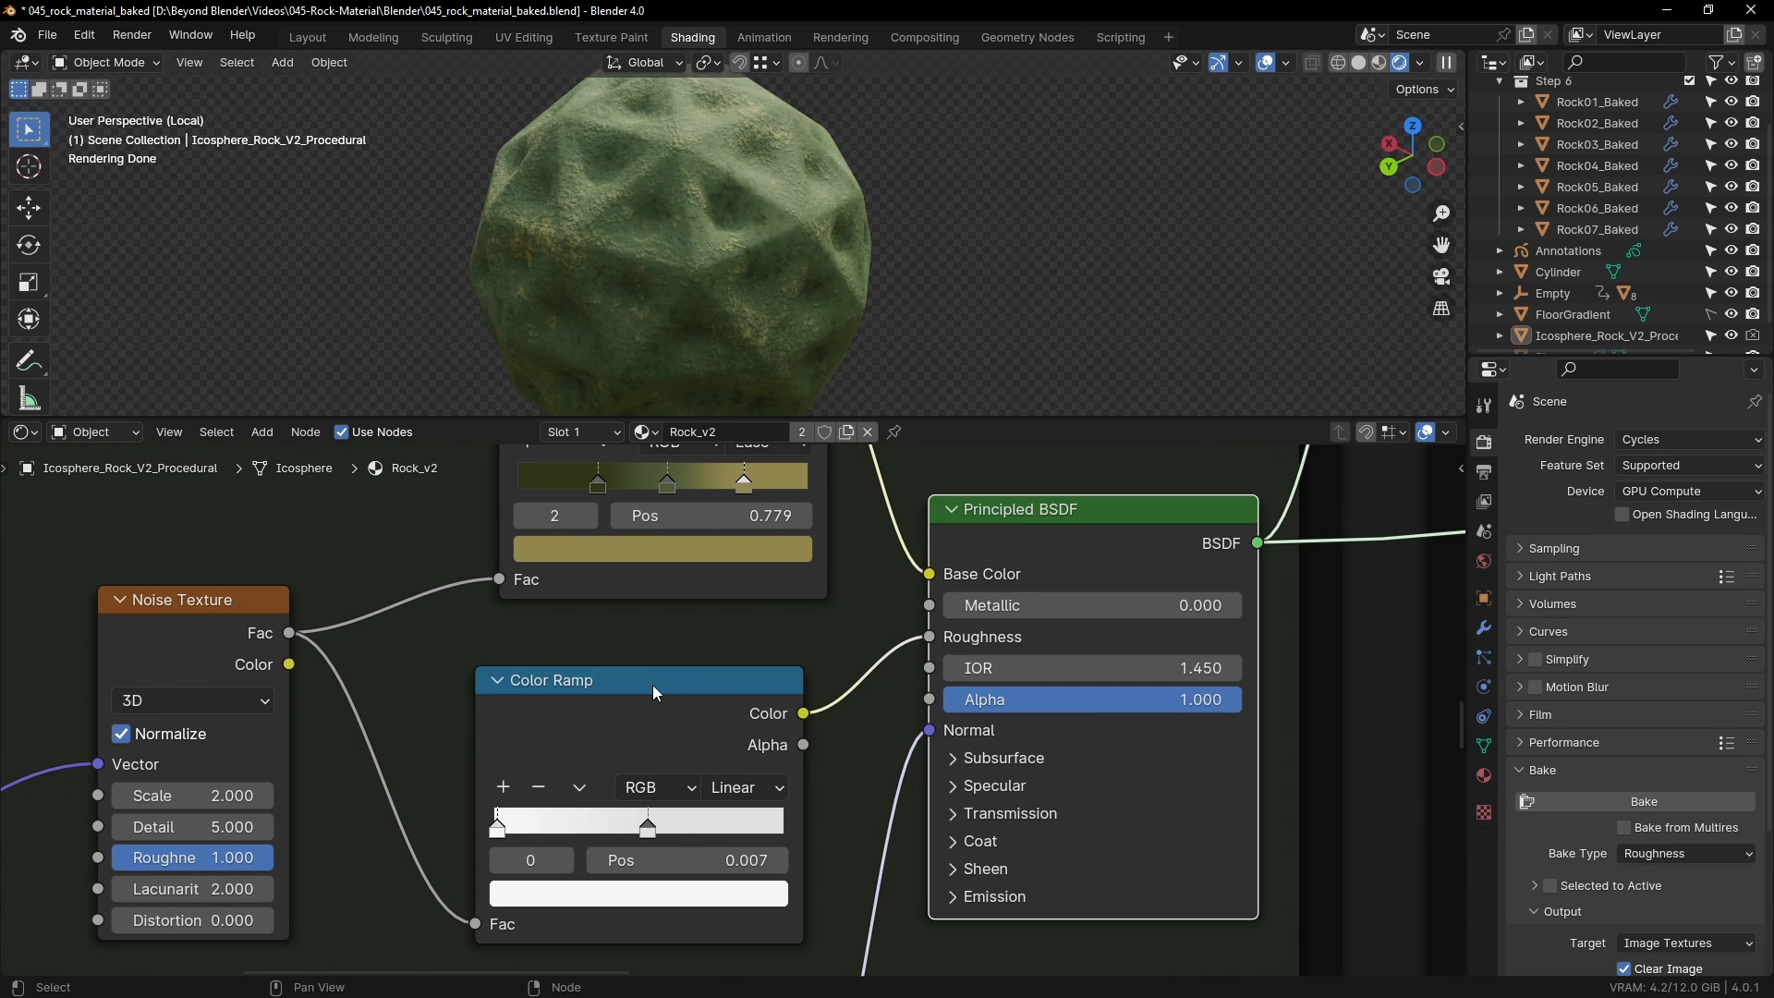
left_click_drag(654, 686, 678, 685)
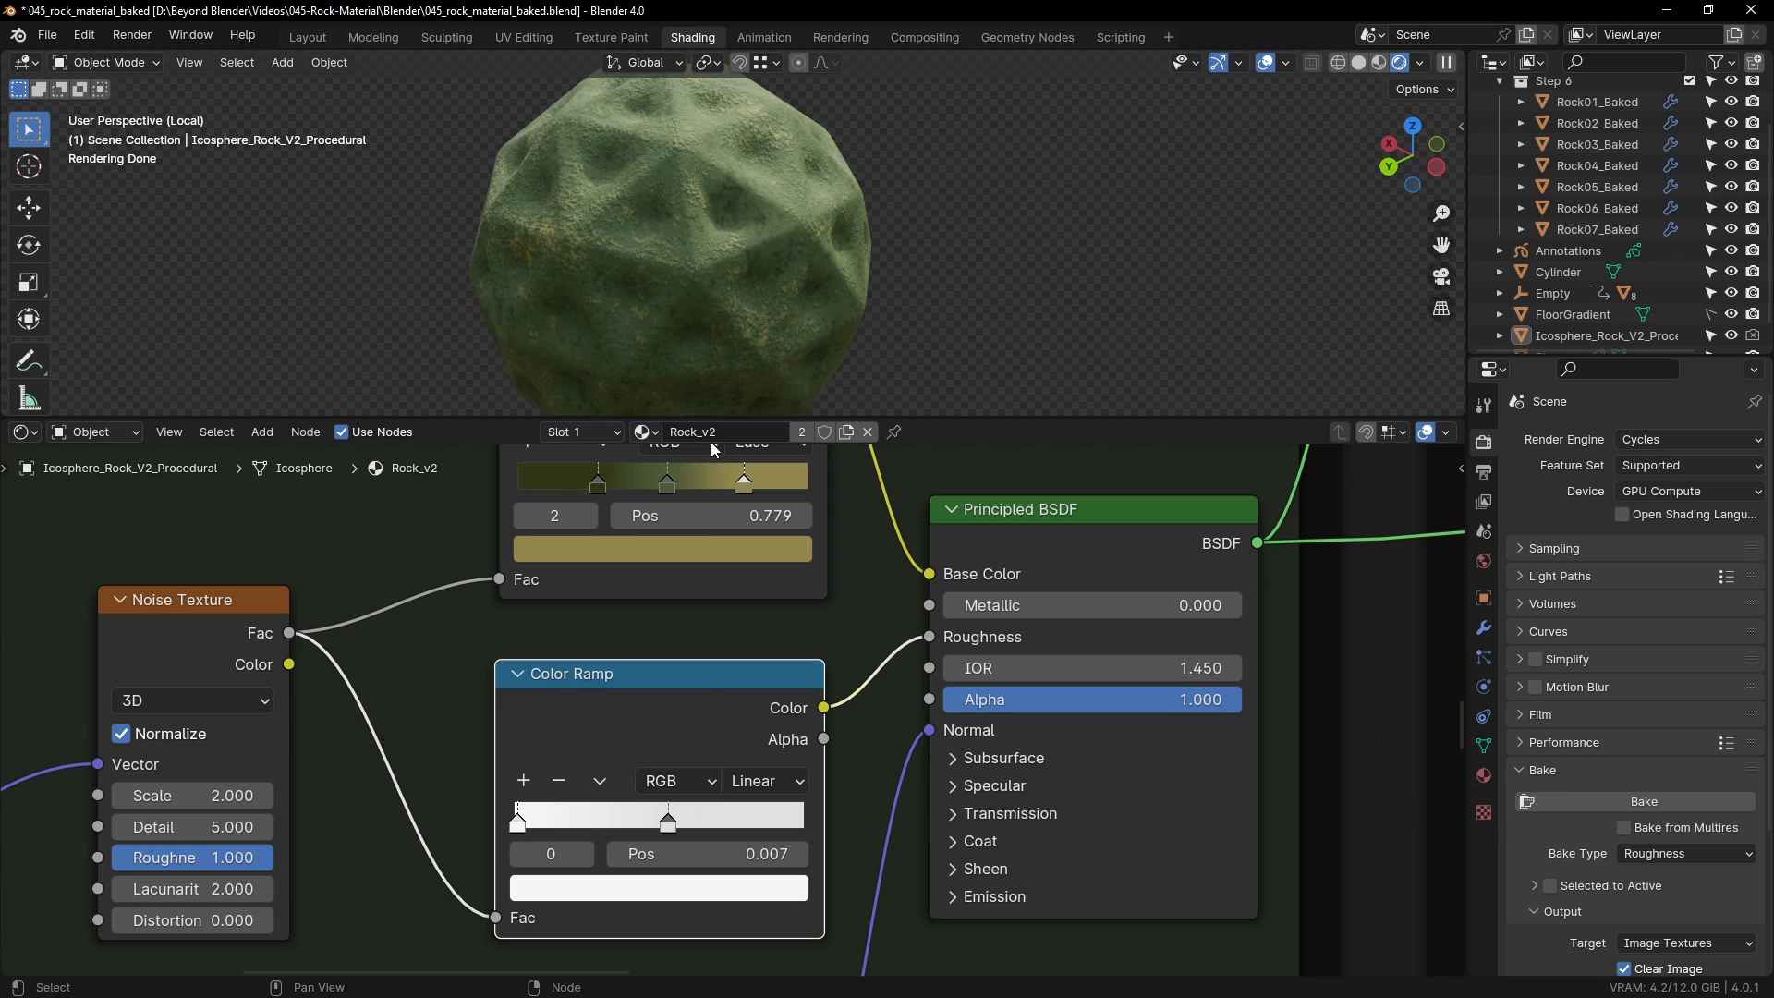
scroll(713, 306, "up", 3)
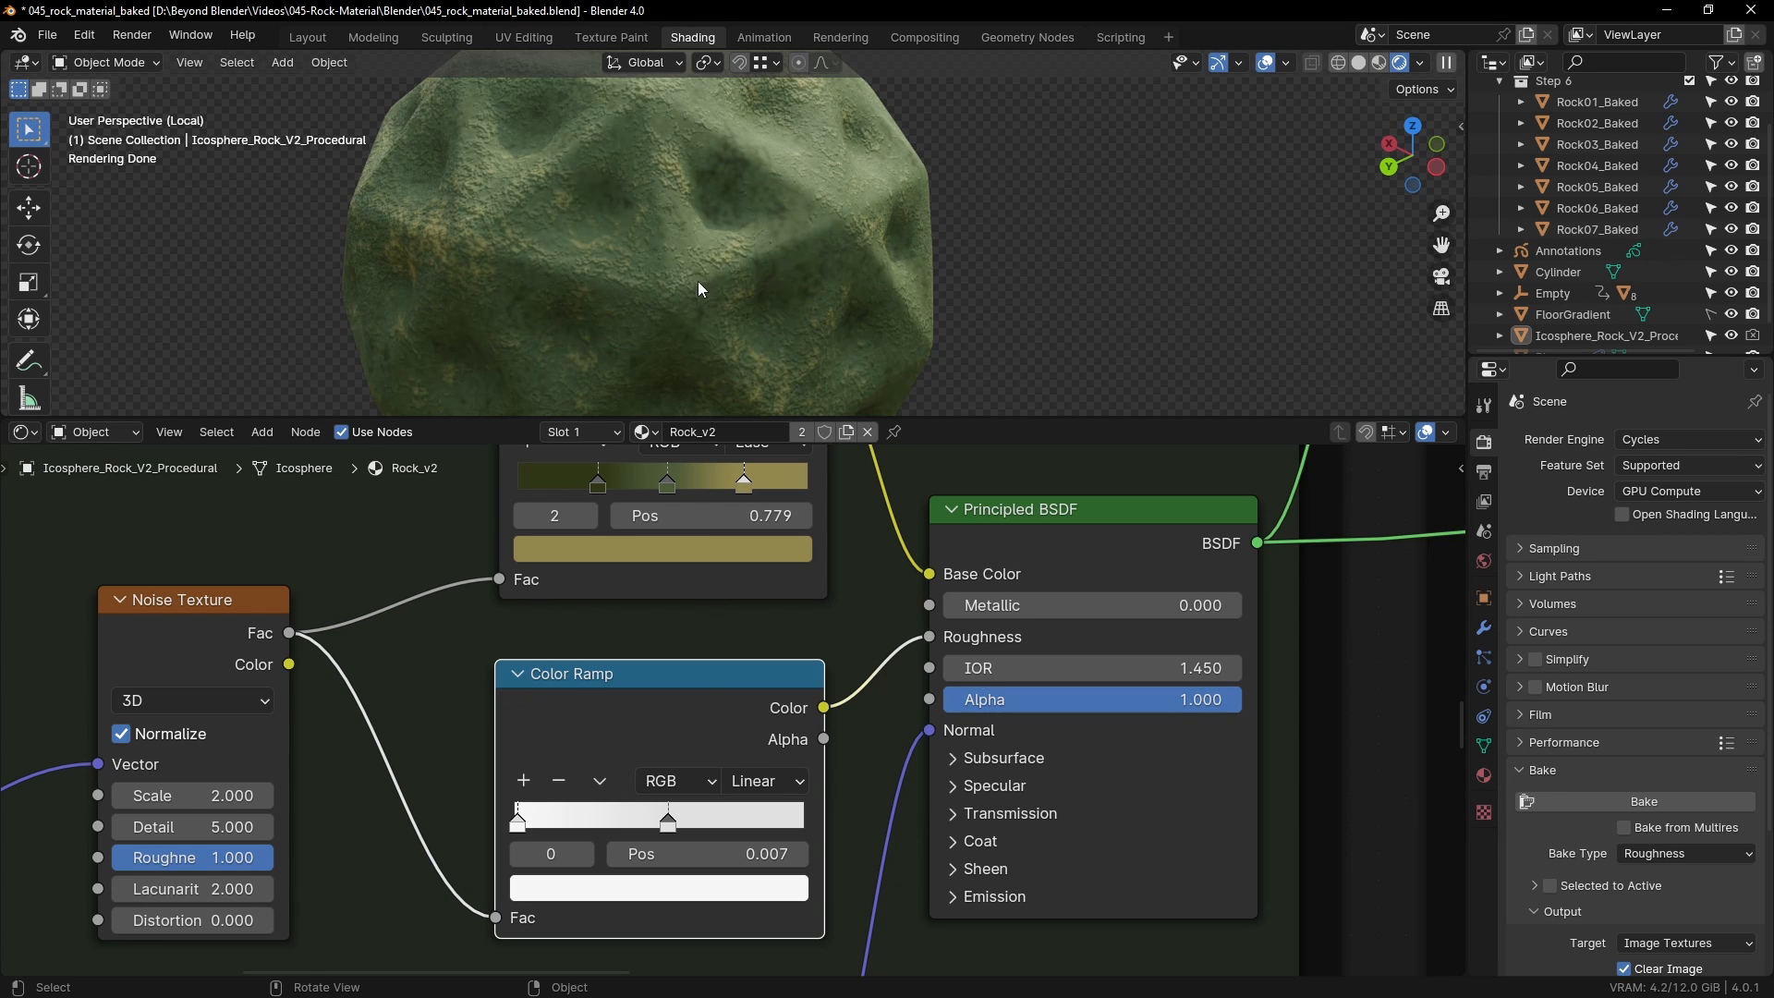
middle_click_drag(831, 185, 873, 148)
middle_click_drag(847, 269, 846, 225)
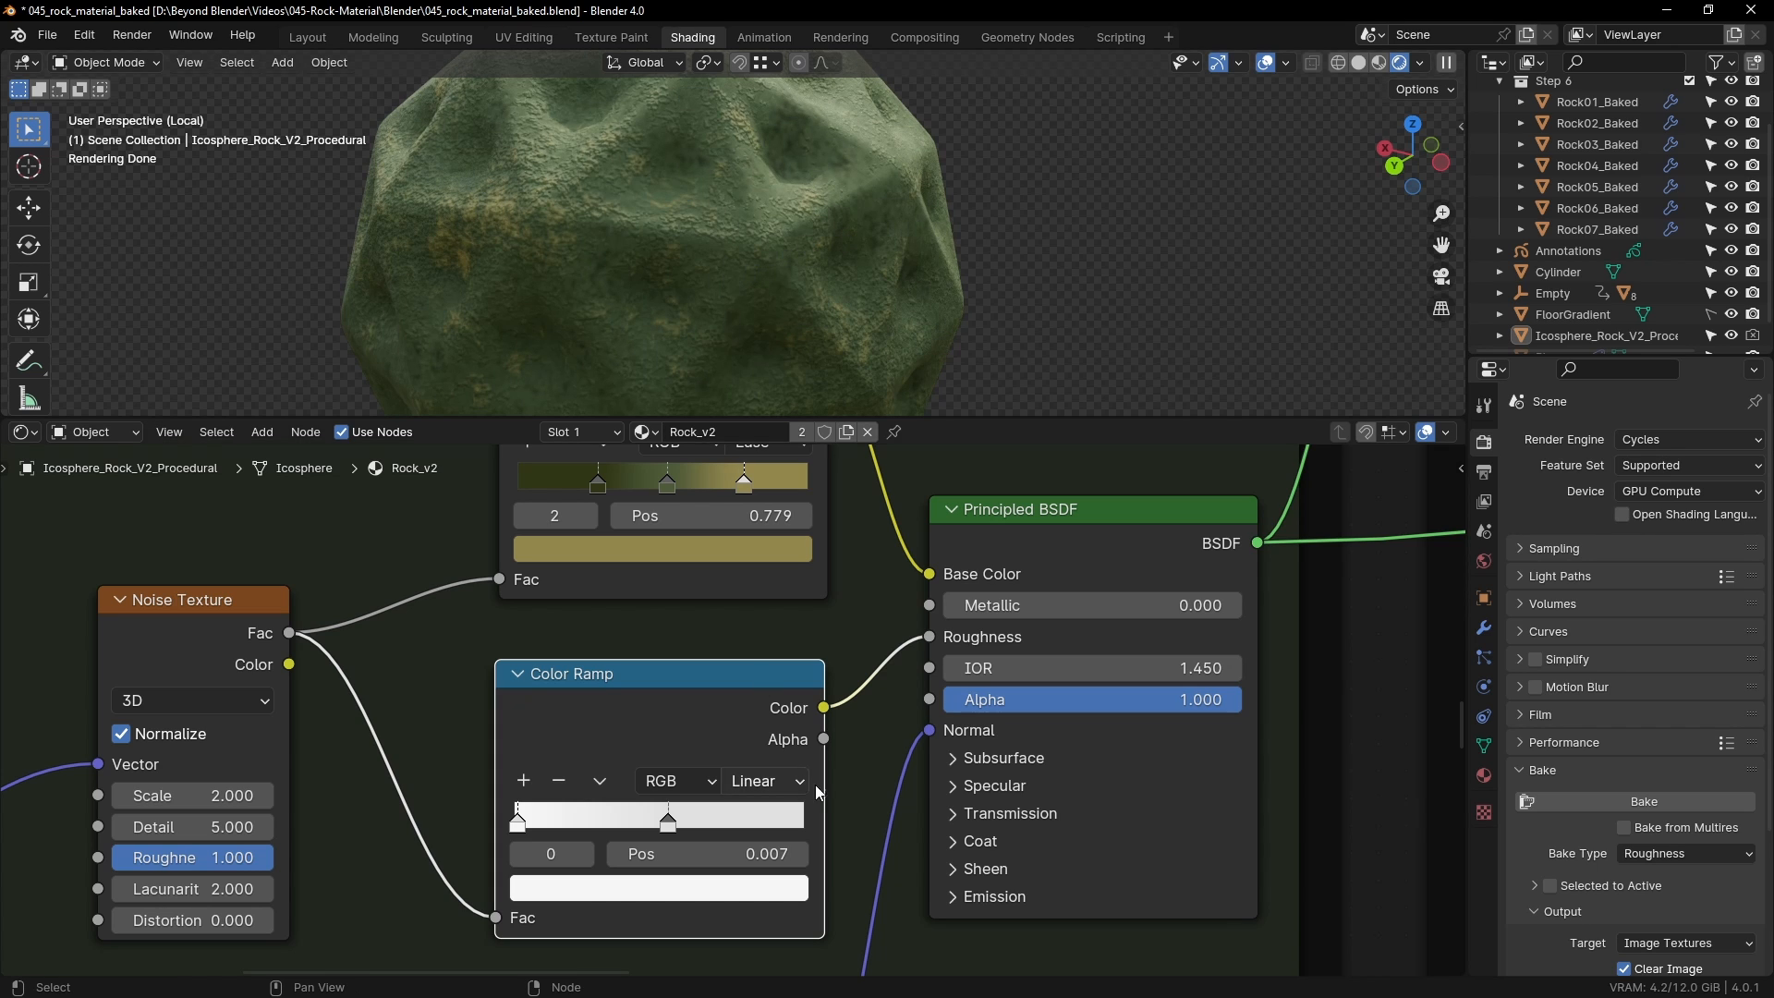
Step: Select all nodes of the lower bump chain in the Mossy frame, and shift the upper Bump node slightly right
scroll(800, 768, "down", 5)
middle_click_drag(818, 852, 959, 760)
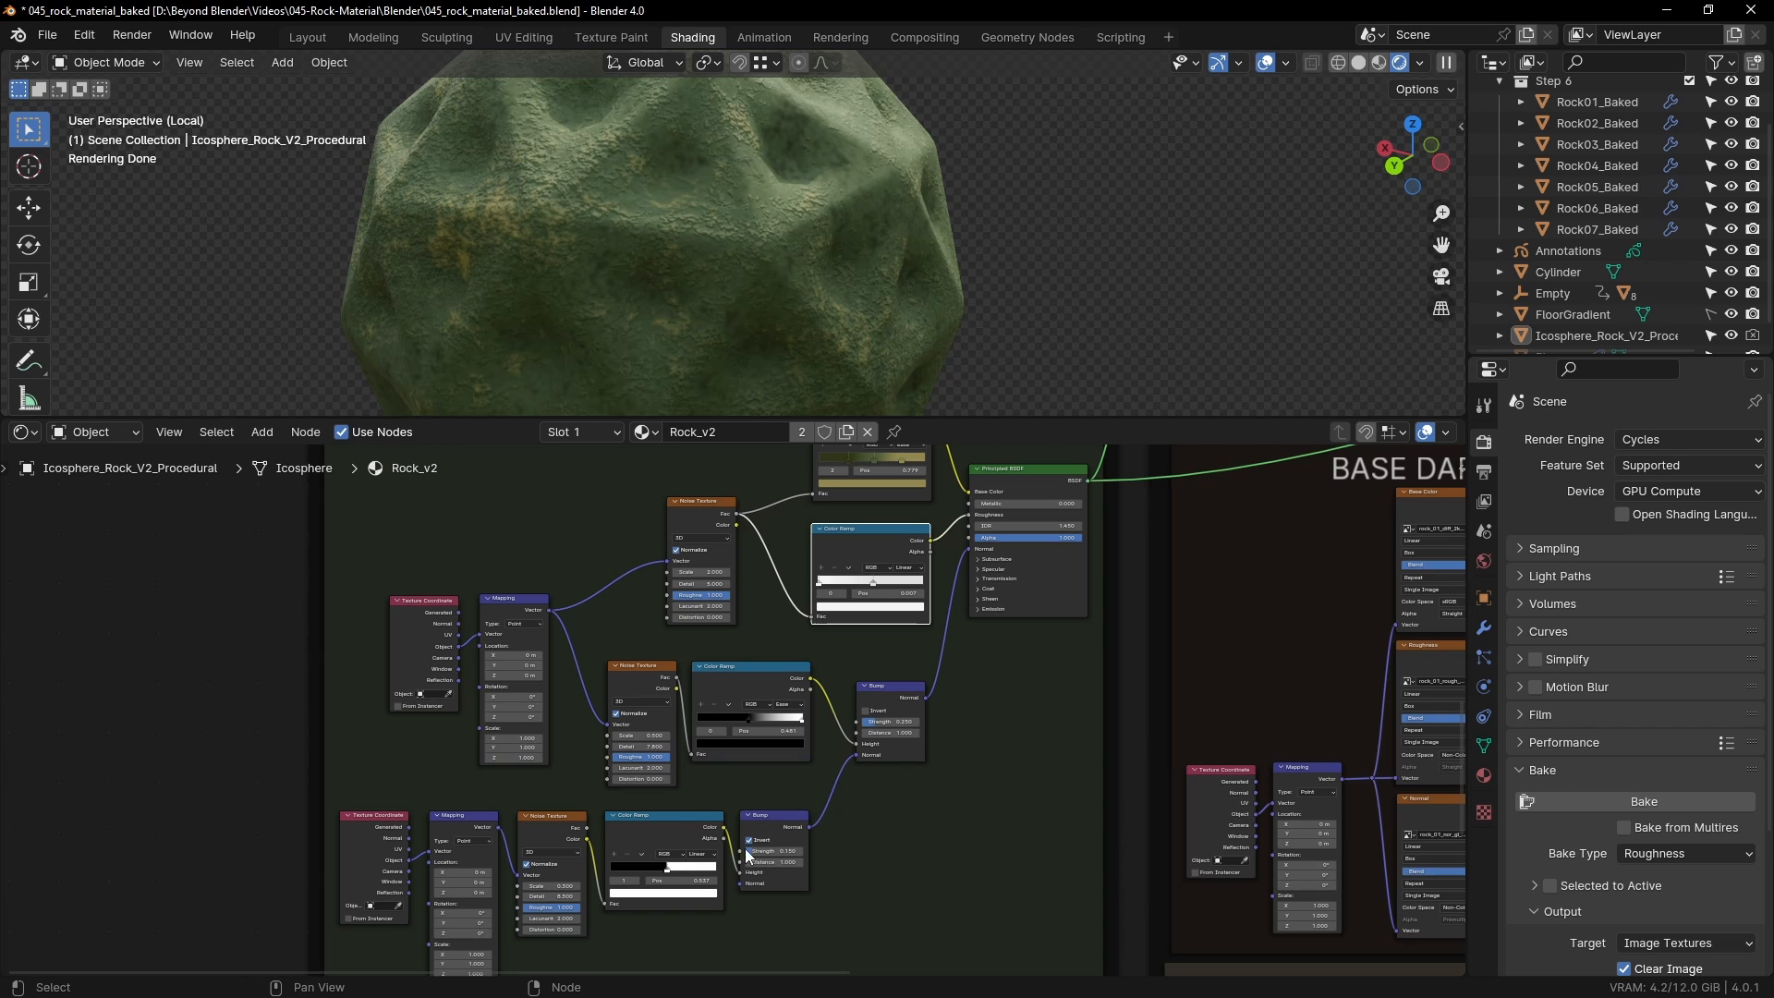
left_click_drag(902, 819, 353, 919)
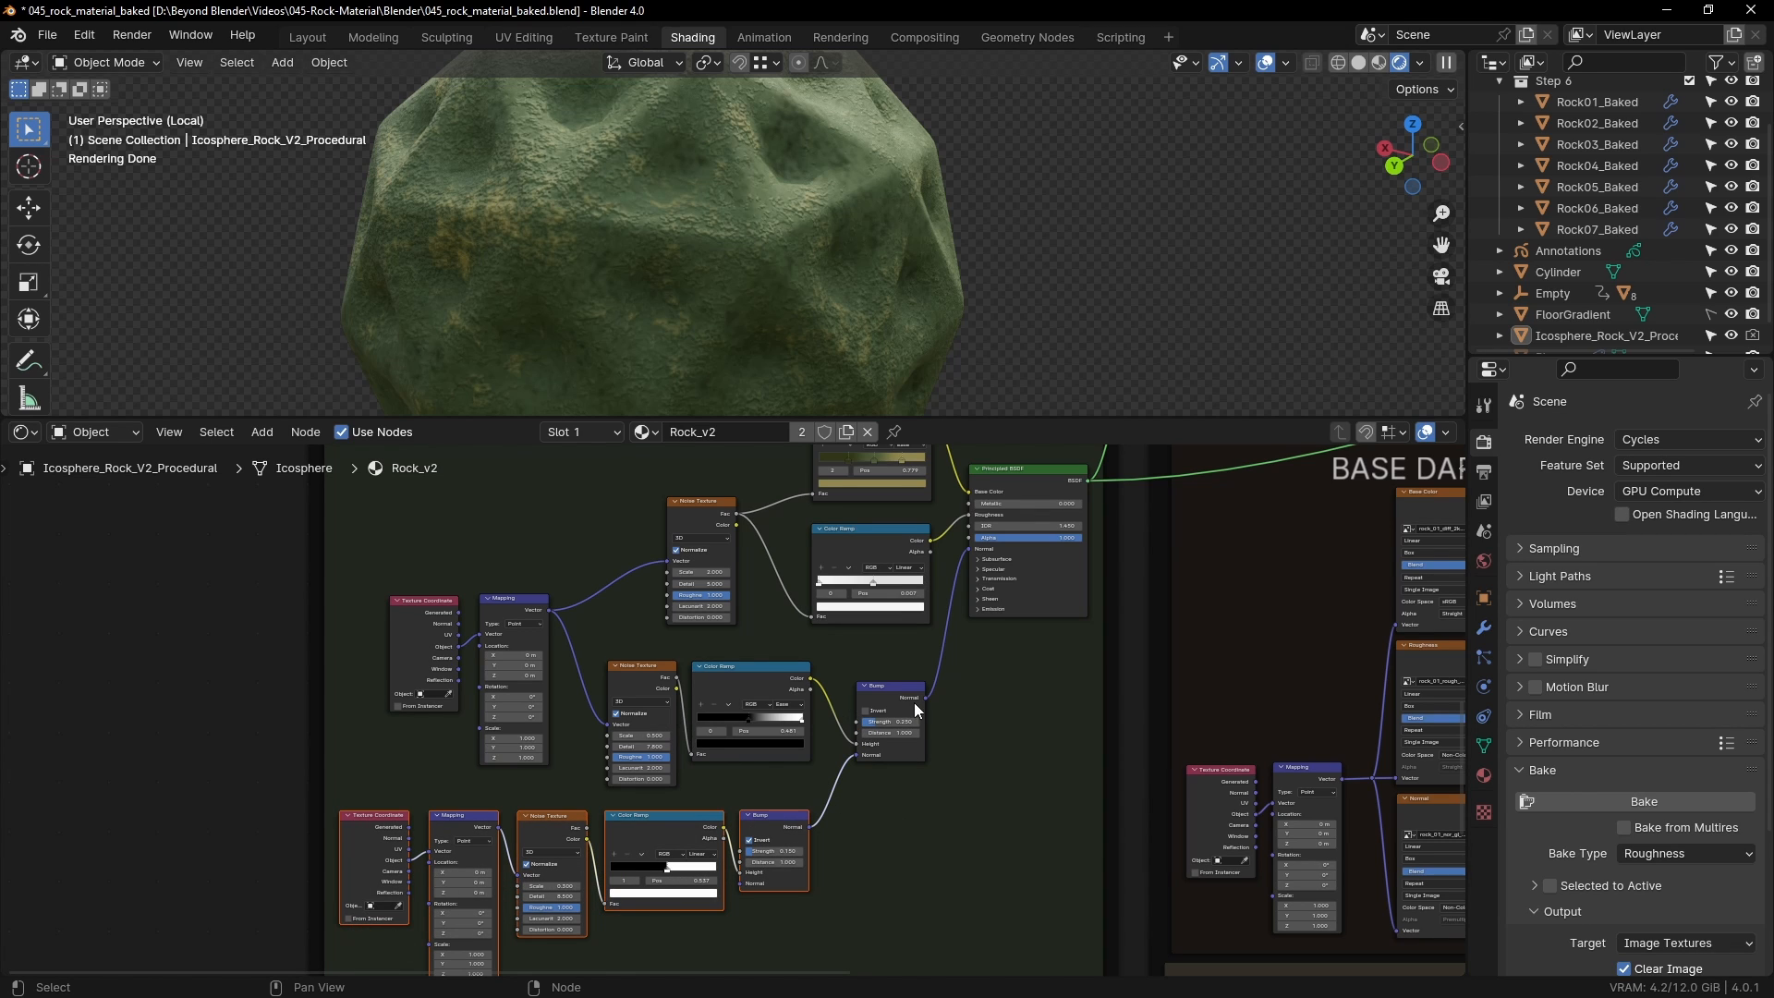
left_click_drag(881, 687, 909, 688)
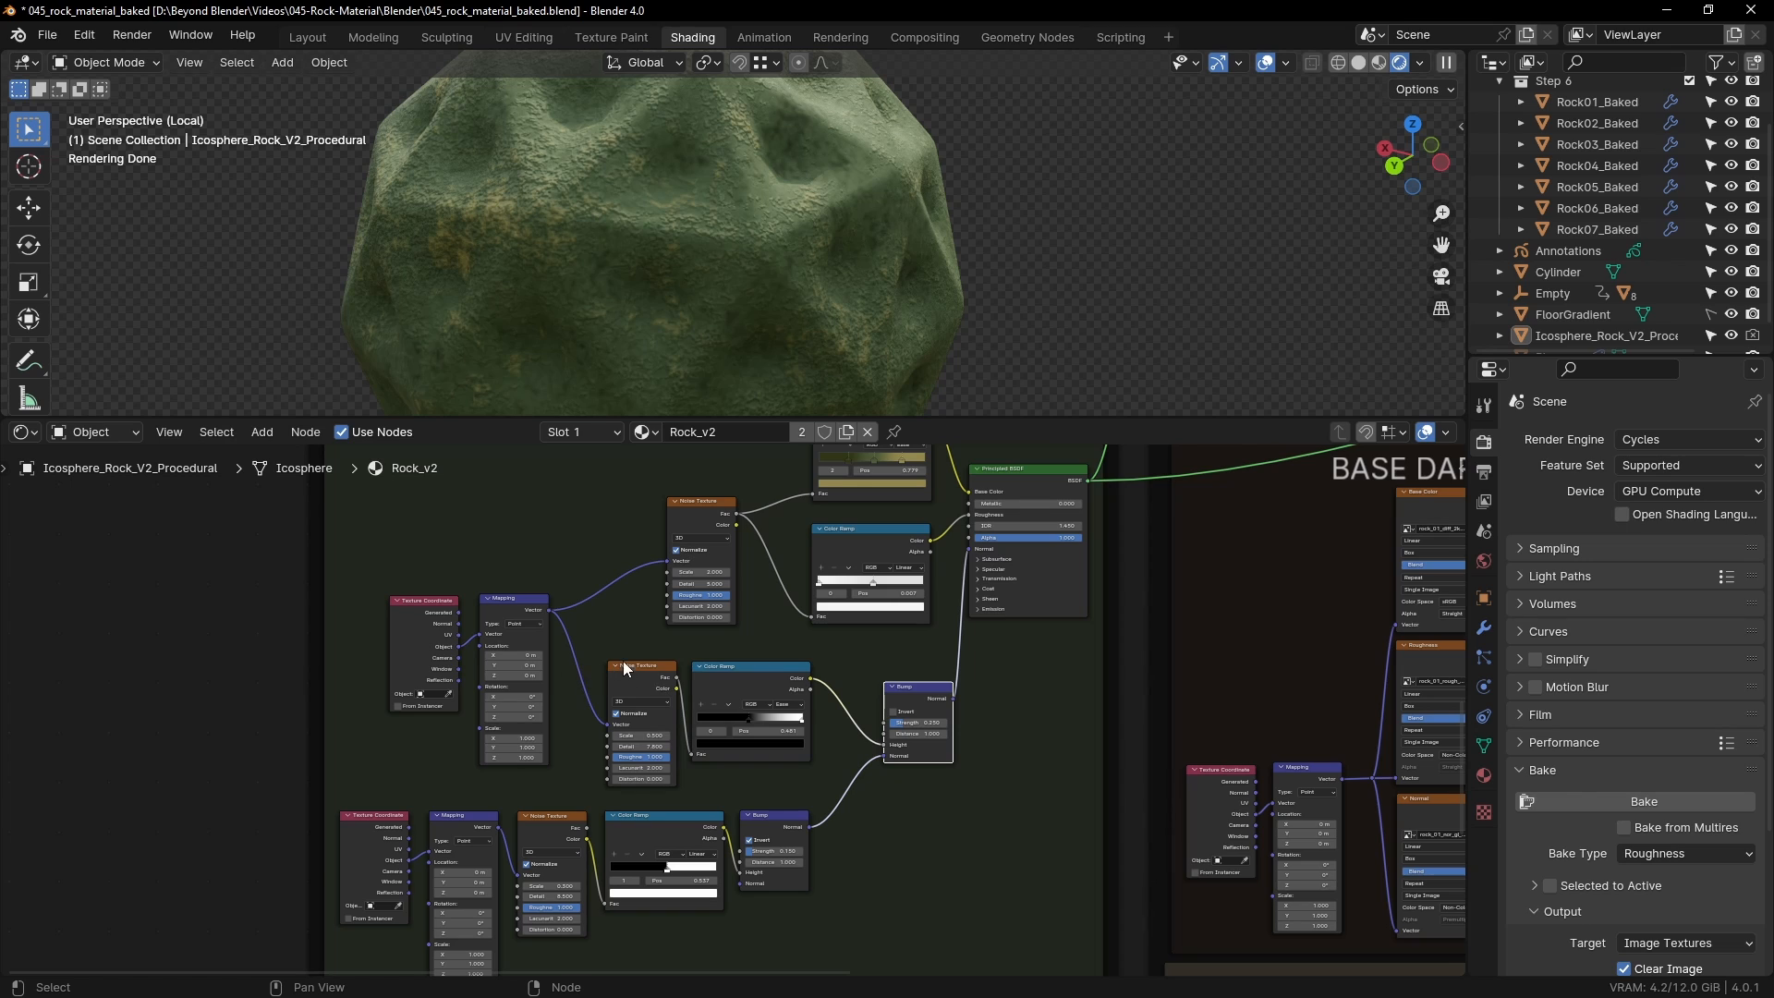
Step: Highlight the upper bump chain with its Texture Coordinate and Mapping nodes, plus the Mossy frame's main Noise Texture and base colour Color Ramp
left_click_drag(607, 643, 784, 714)
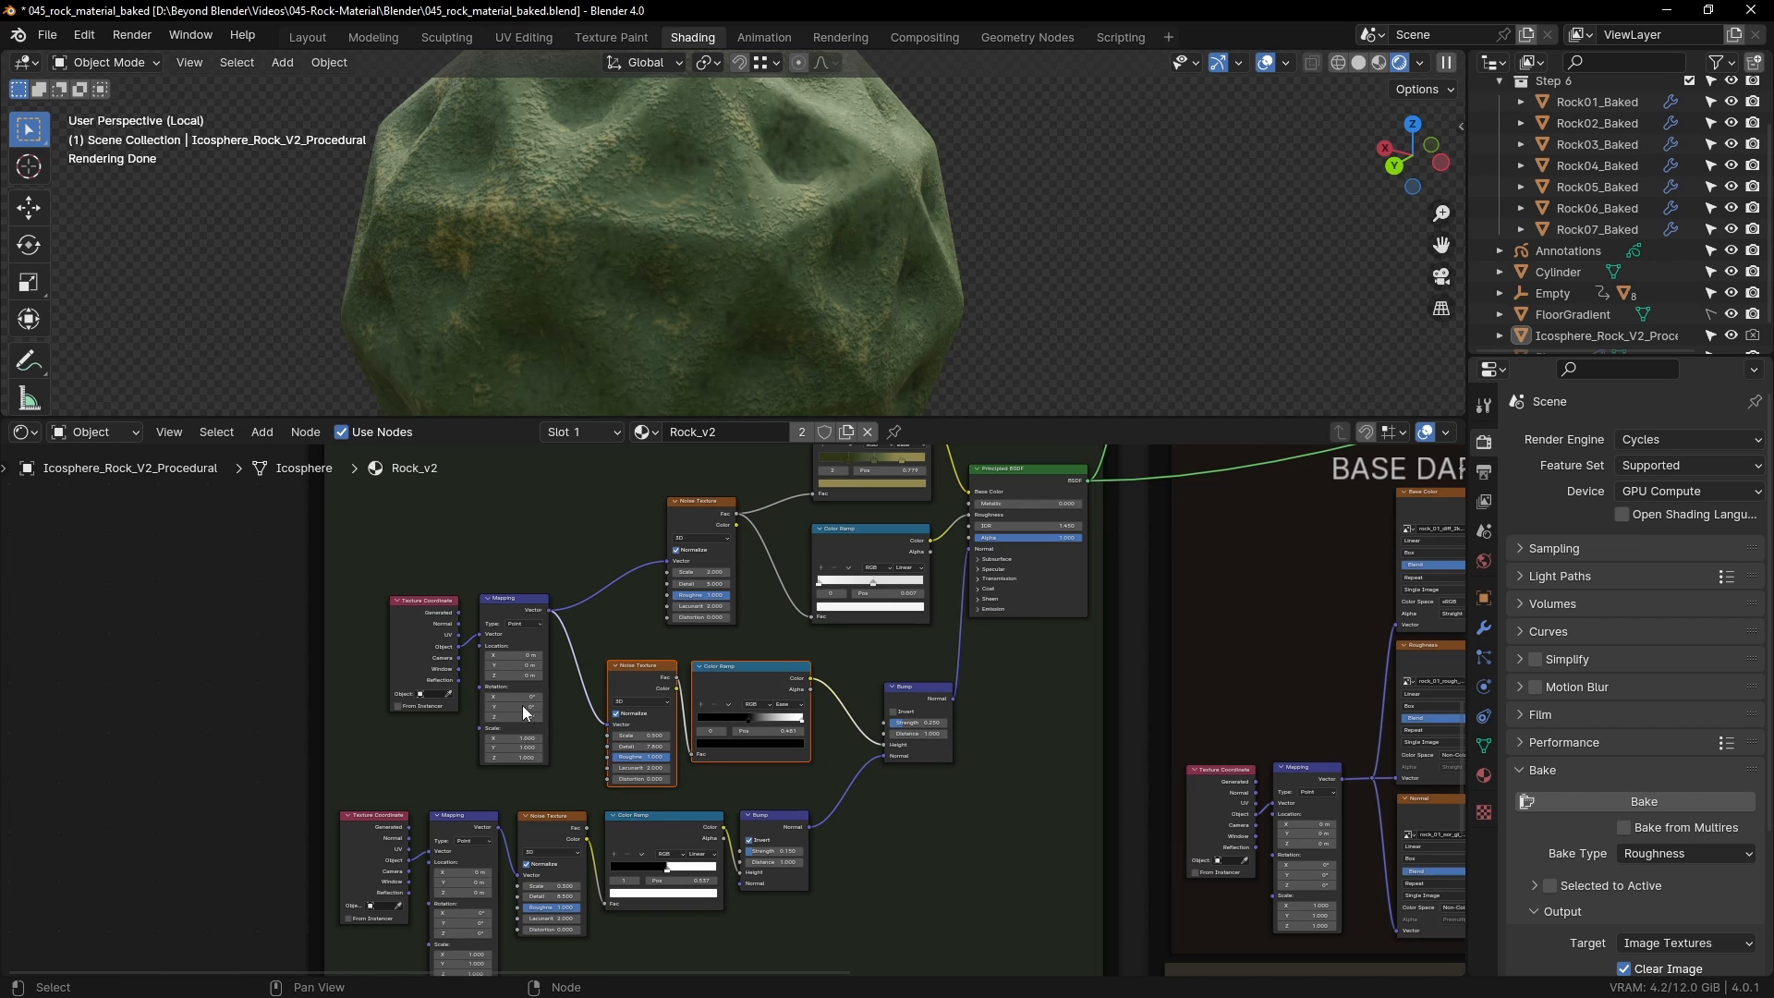
left_click_drag(349, 674, 765, 770)
middle_click_drag(591, 681, 548, 759)
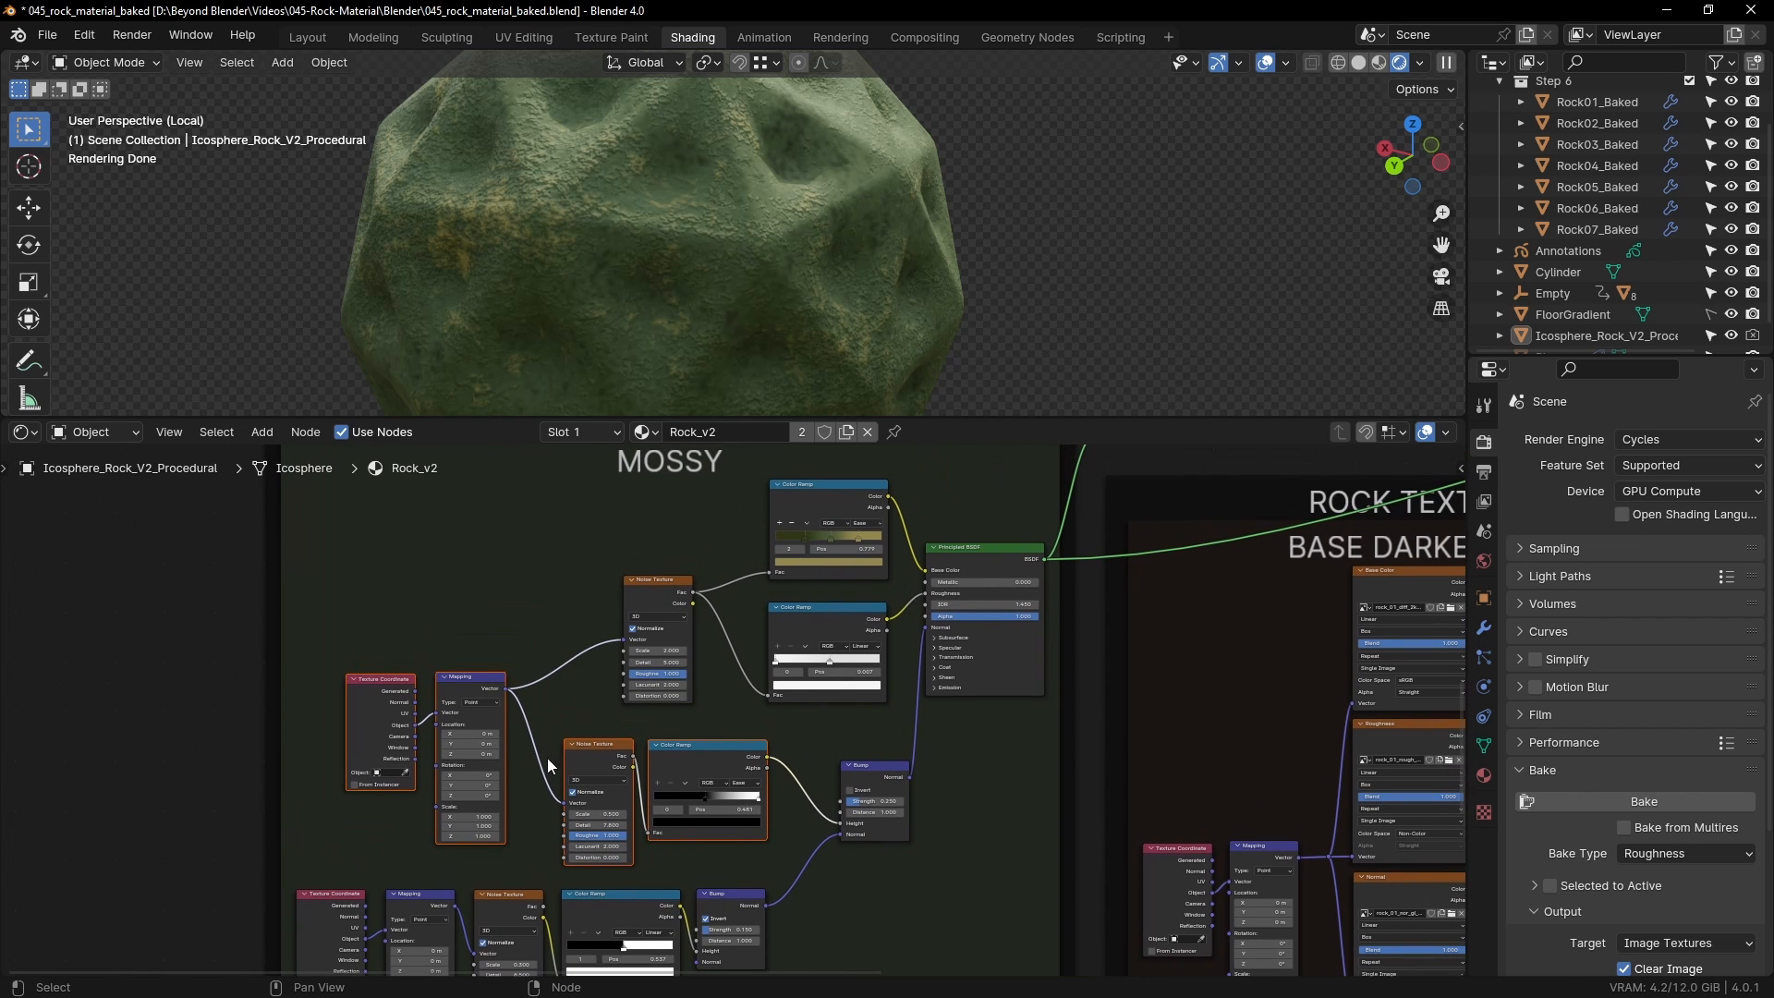
left_click(656, 585)
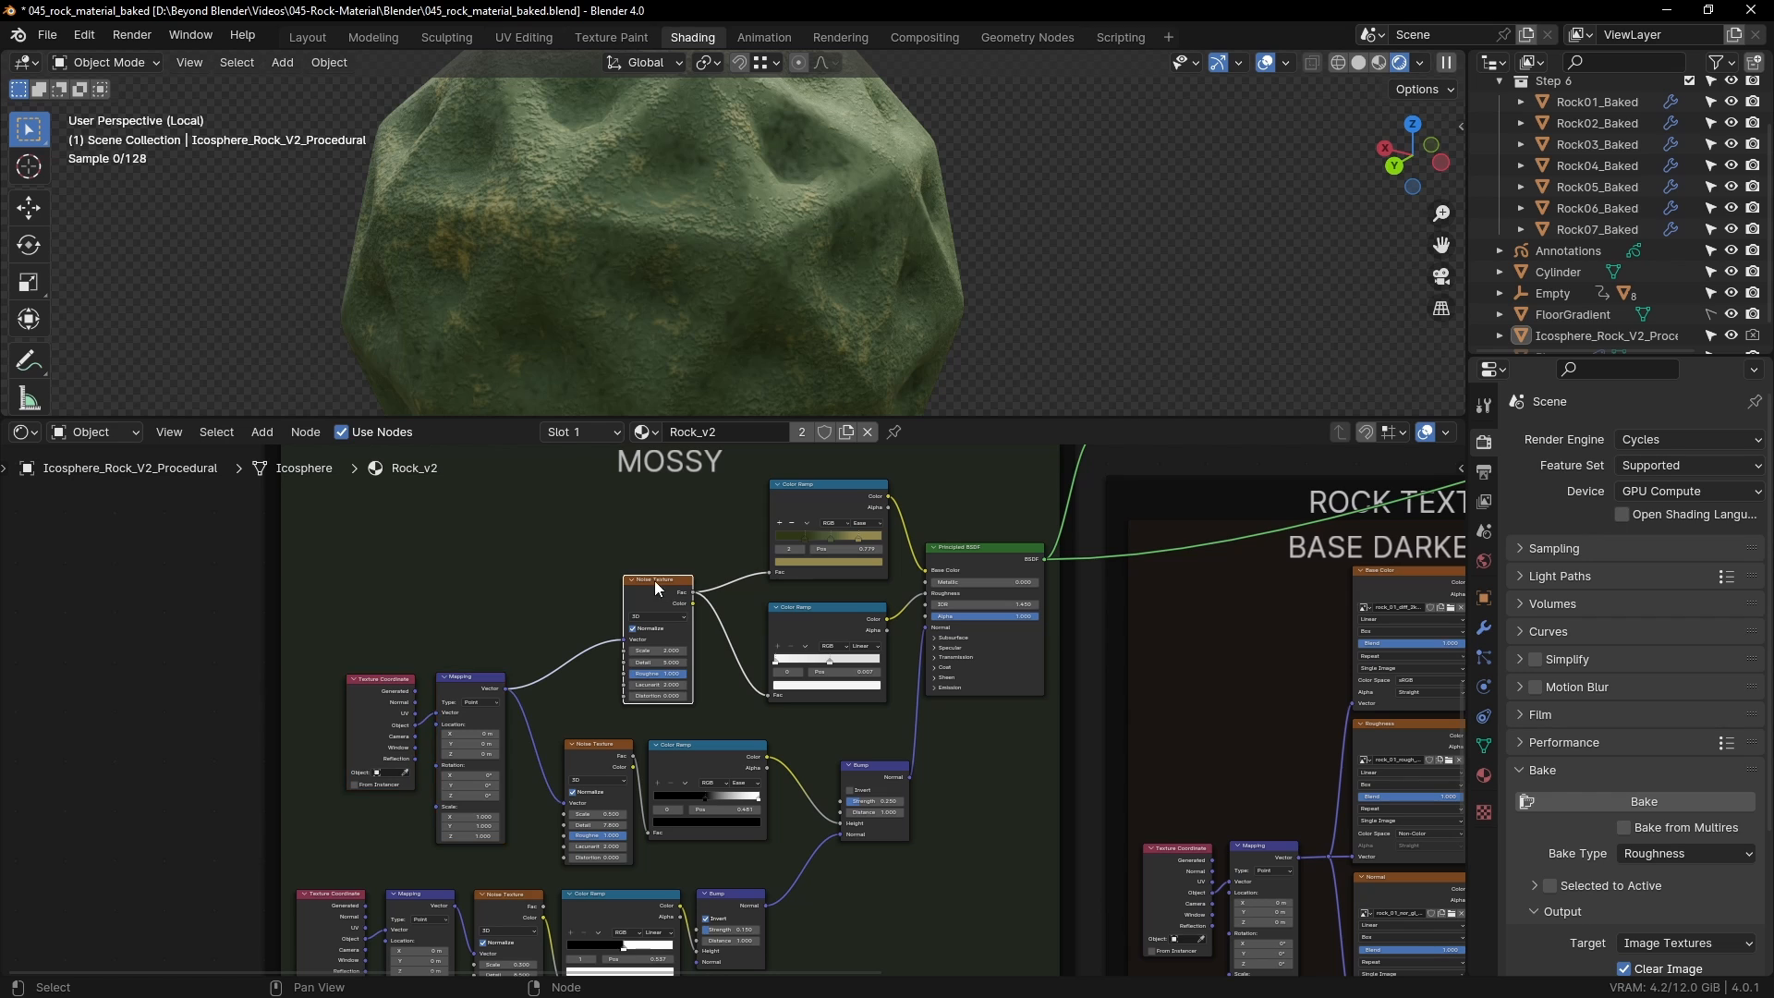
left_click(828, 485)
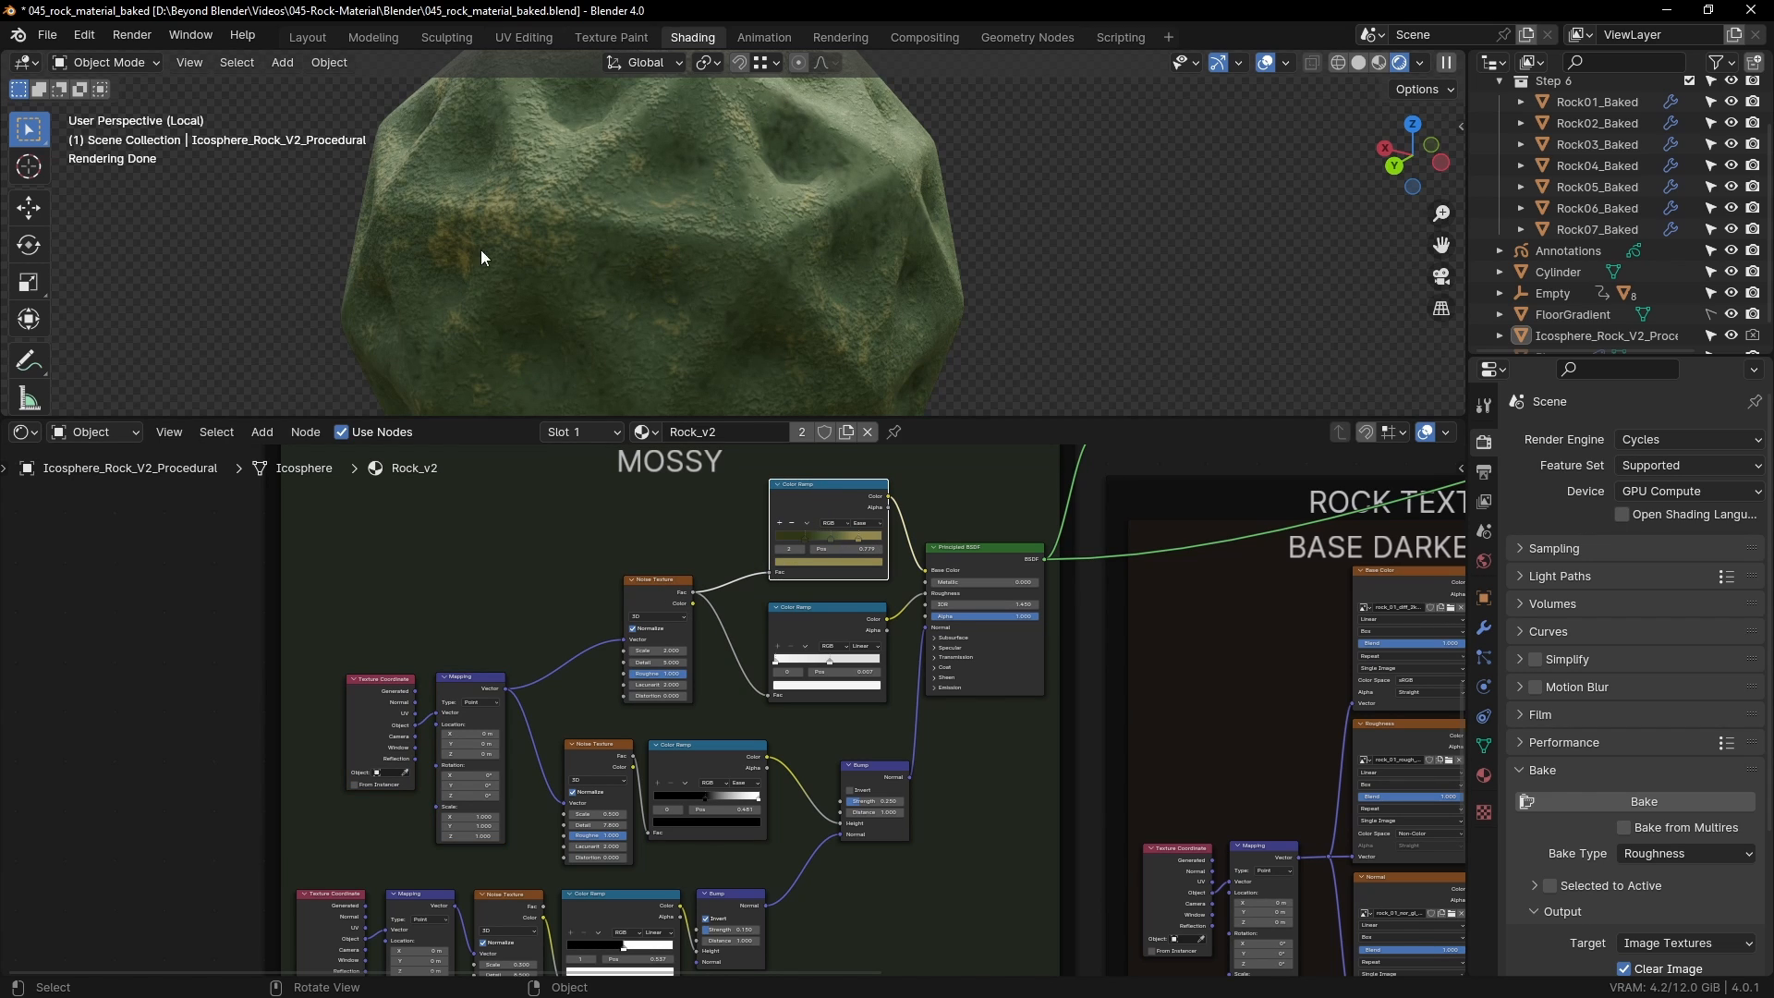
Step: Preview the Mossy base colour Color Ramp on the icosphere and inspect the green and yellow pattern up close
left_click(824, 484, "ctrl+shift")
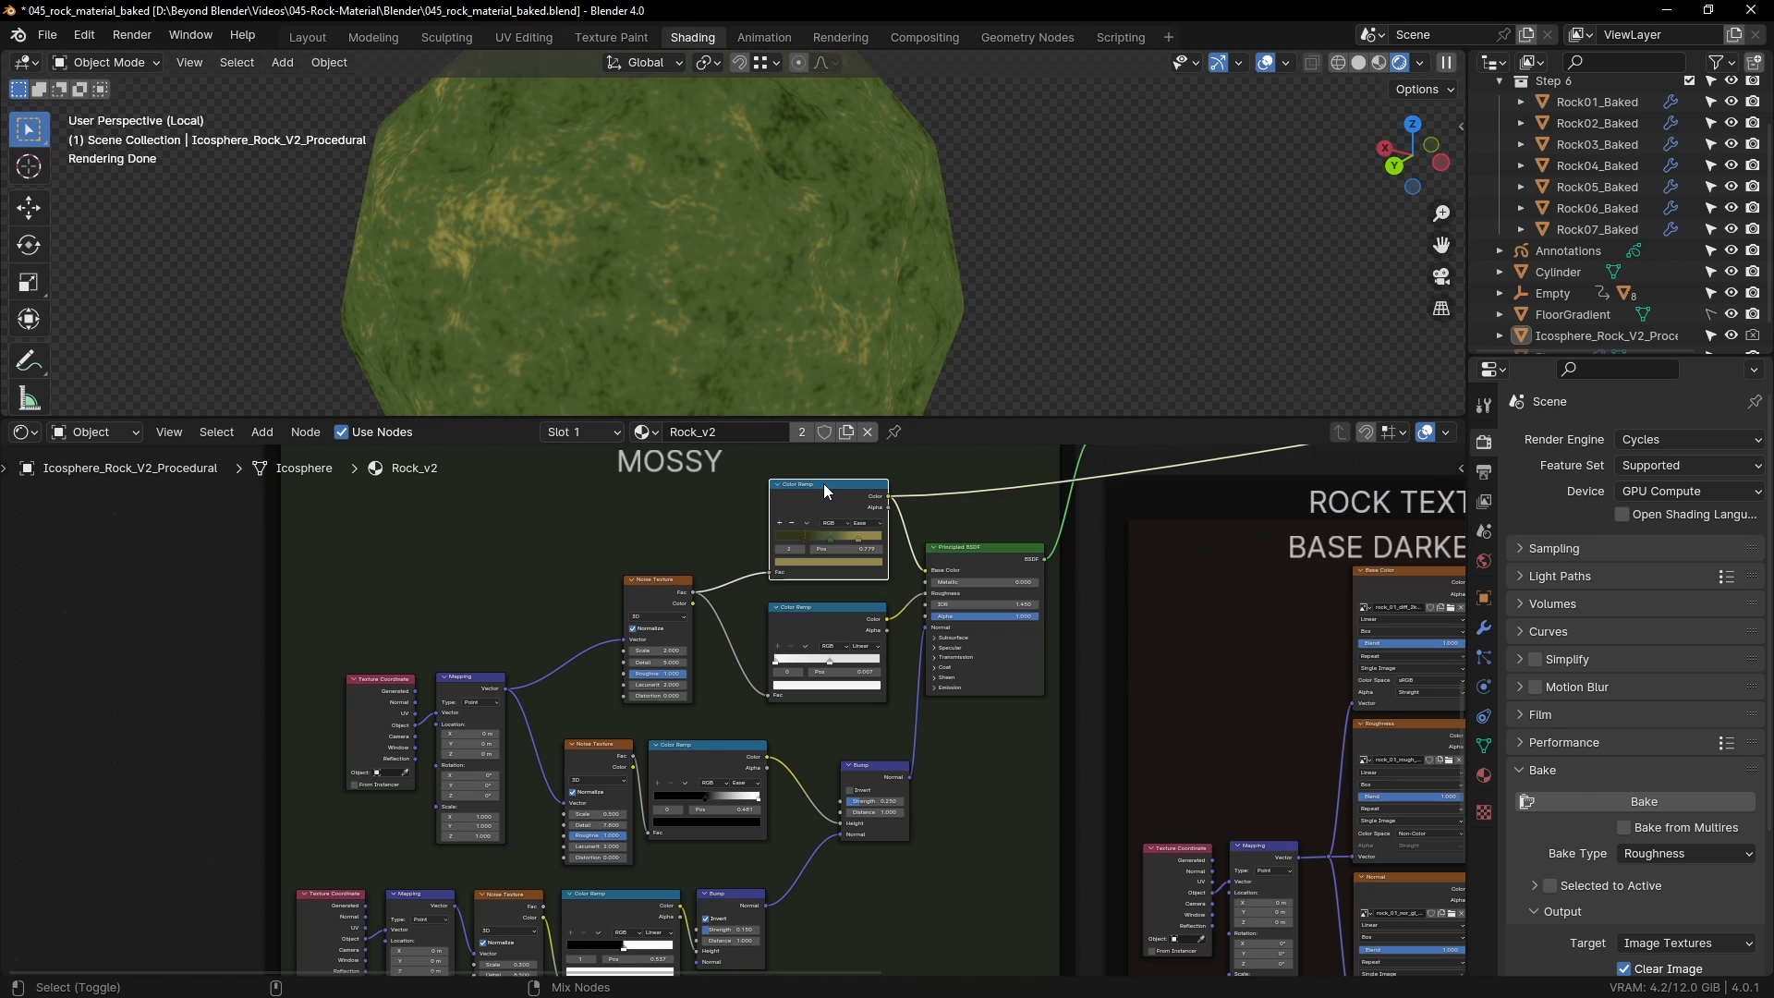
scroll(598, 236, "up", 5)
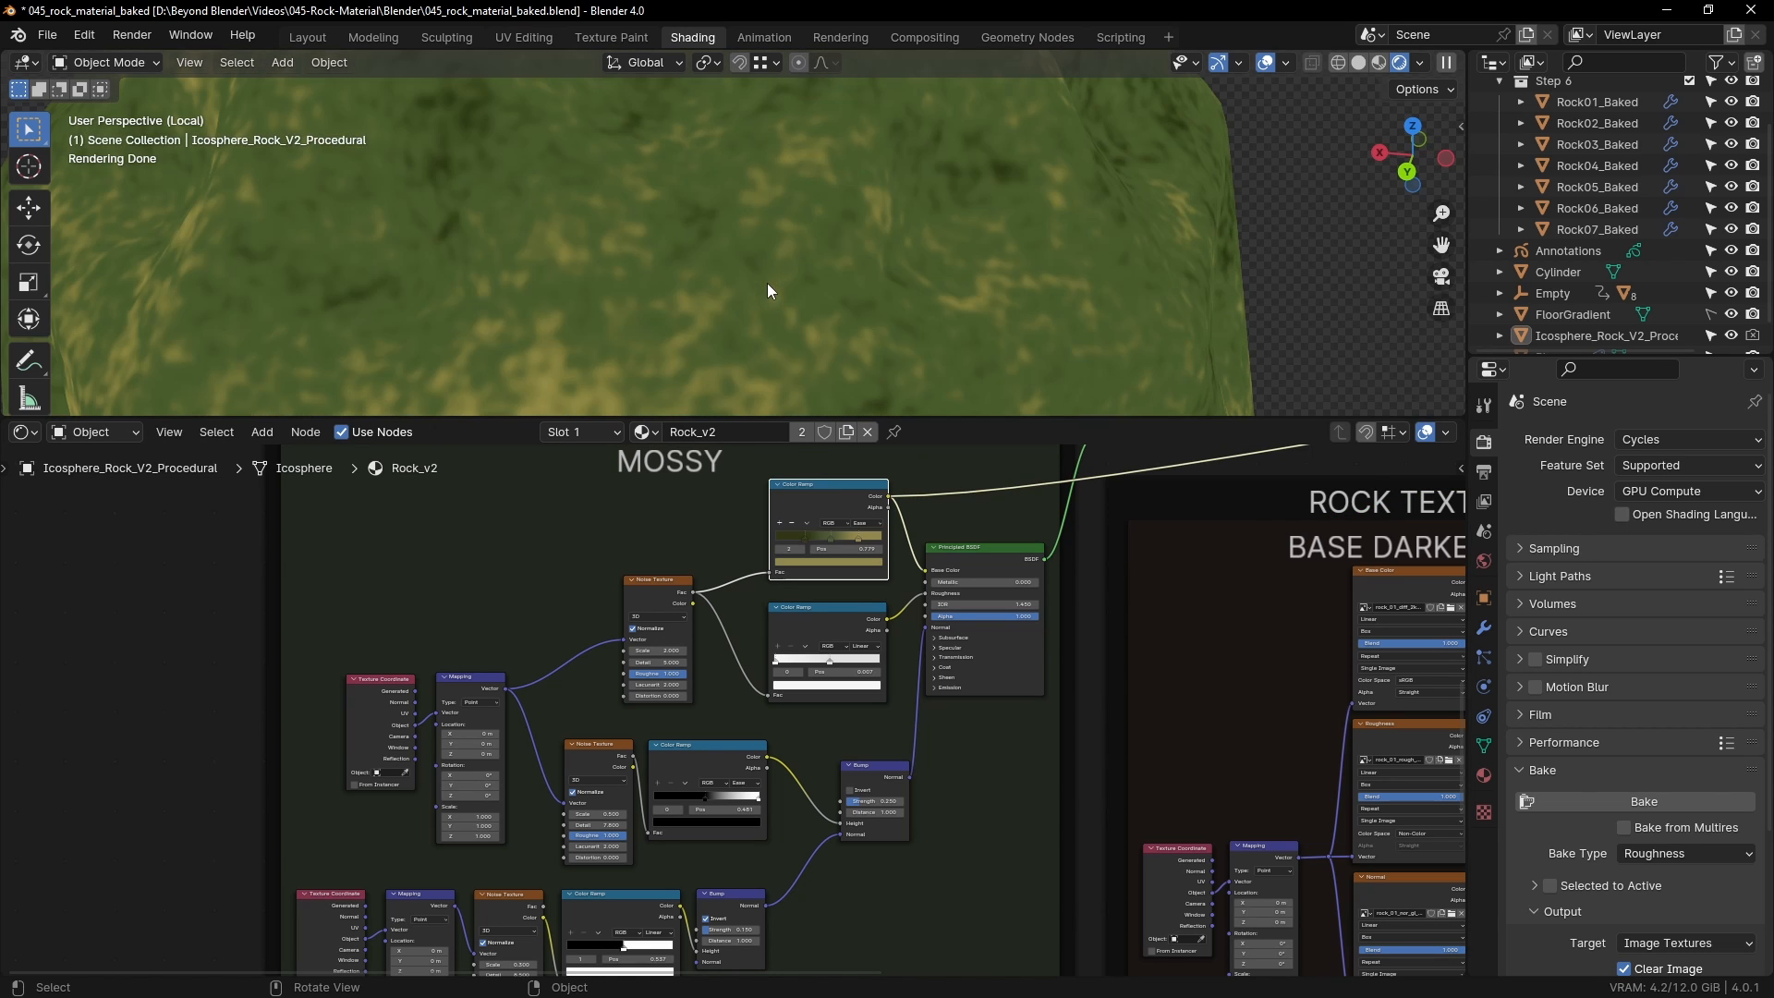
scroll(812, 679, "up", 3)
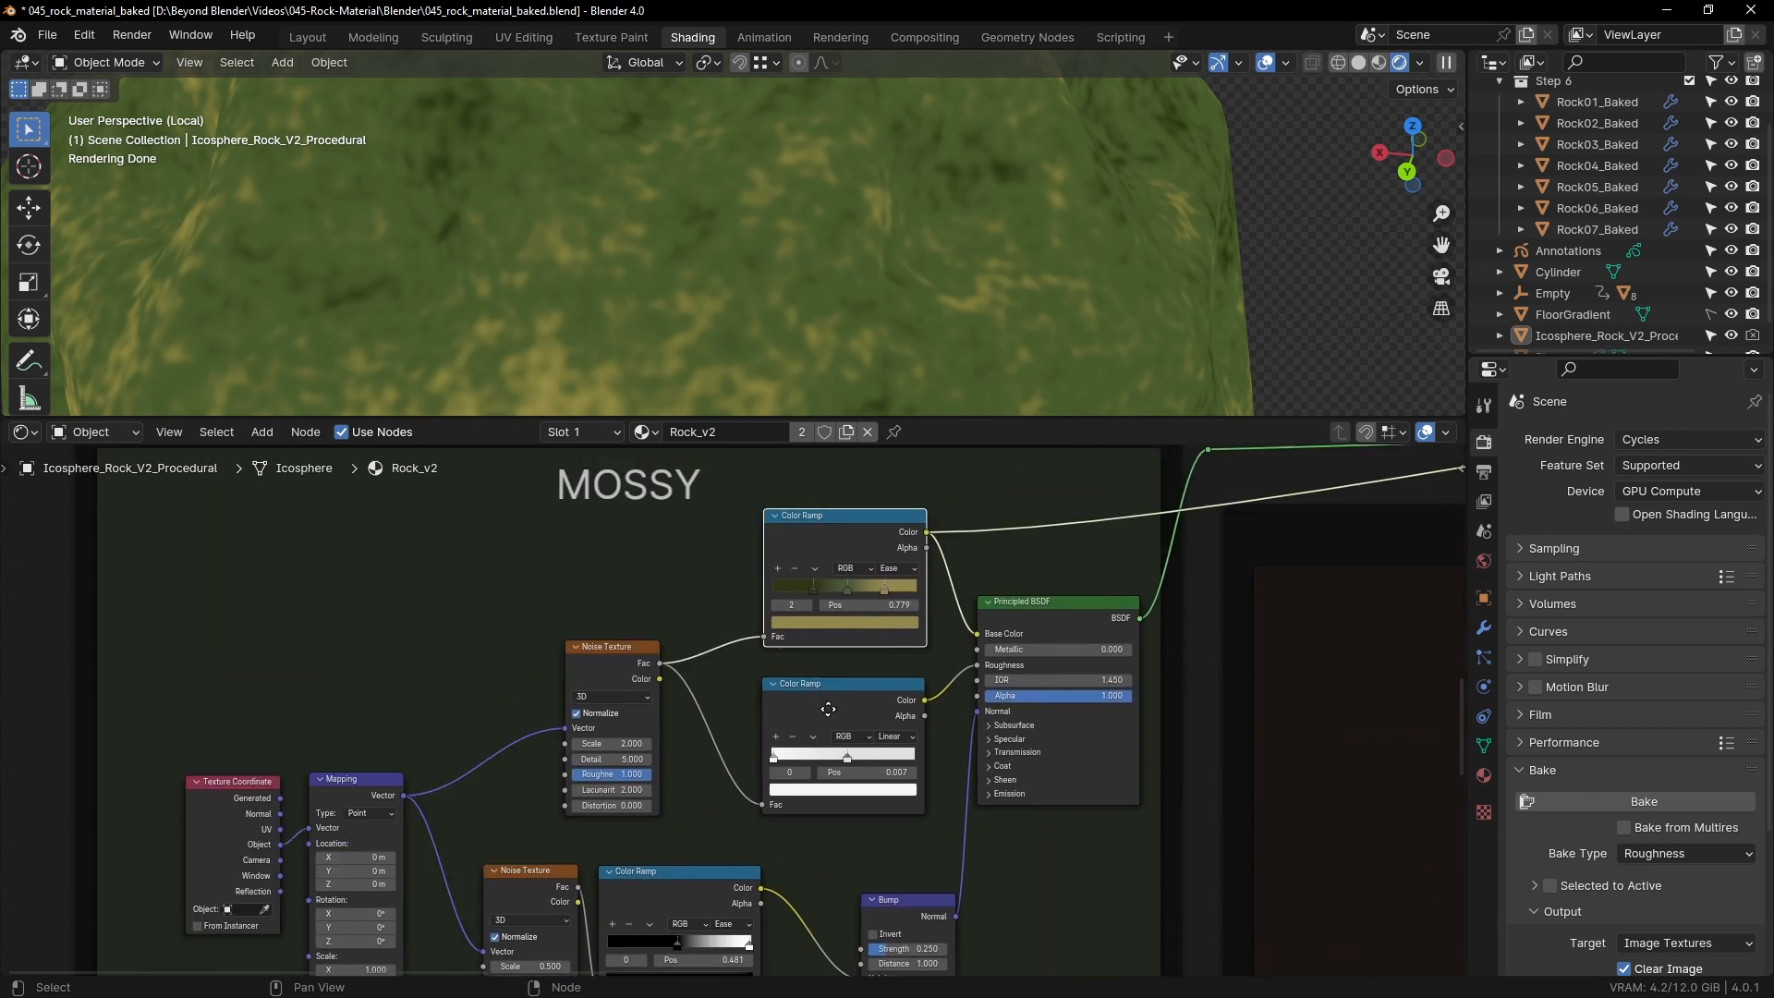
Step: Try shifting the base colour Color Ramp's stops, with the green stop at 0.632 and the dark stop at 0.426
left_click_drag(812, 679, 880, 683)
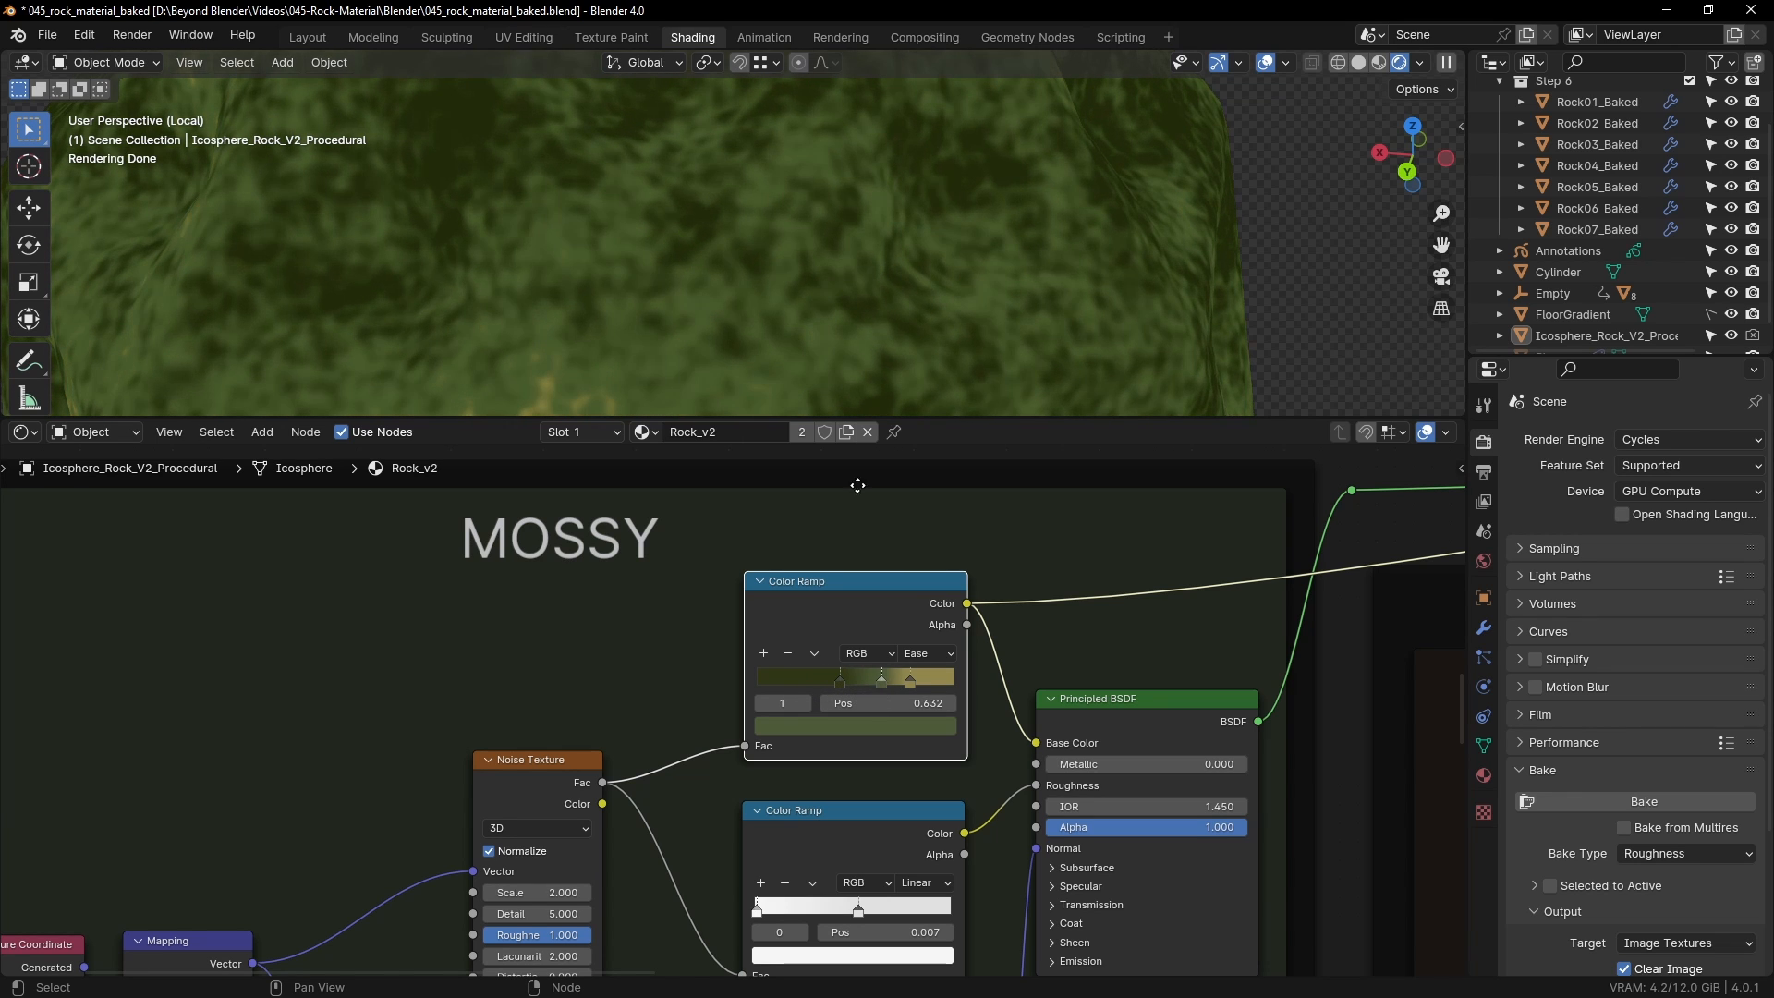
scroll(867, 285, "down", 4)
scroll(896, 685, "up", 3)
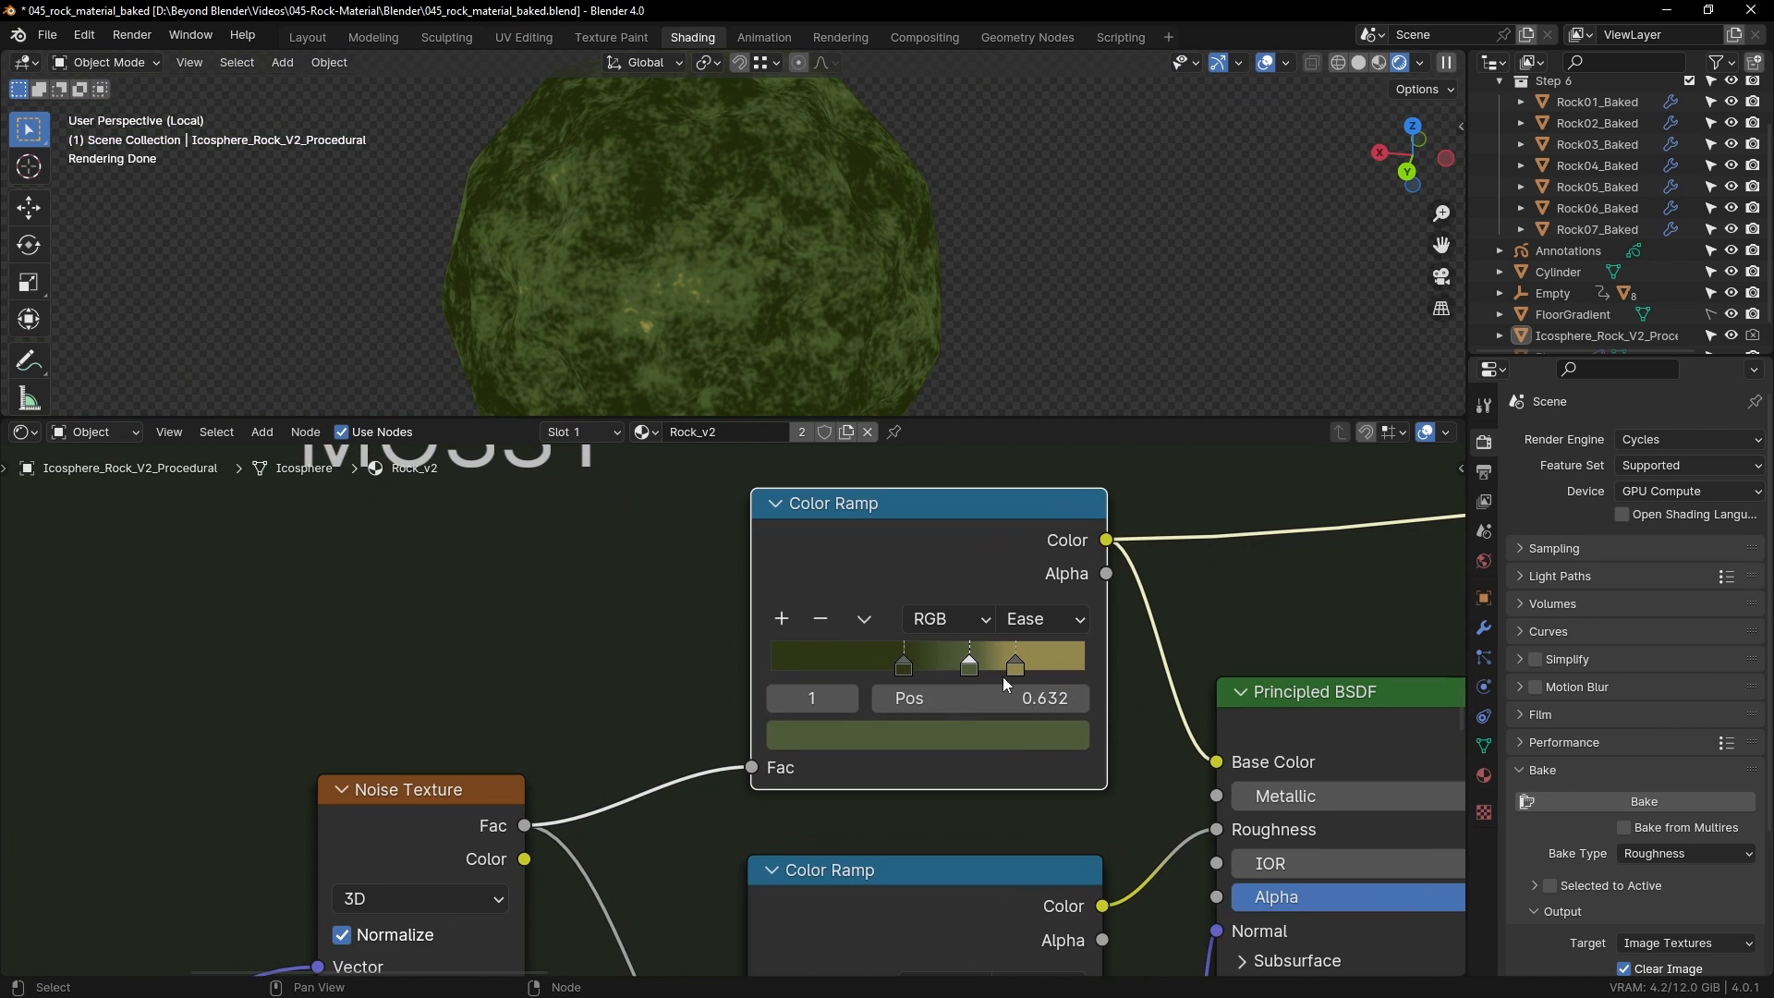
left_click(1020, 666)
left_click_drag(1072, 674, 905, 667)
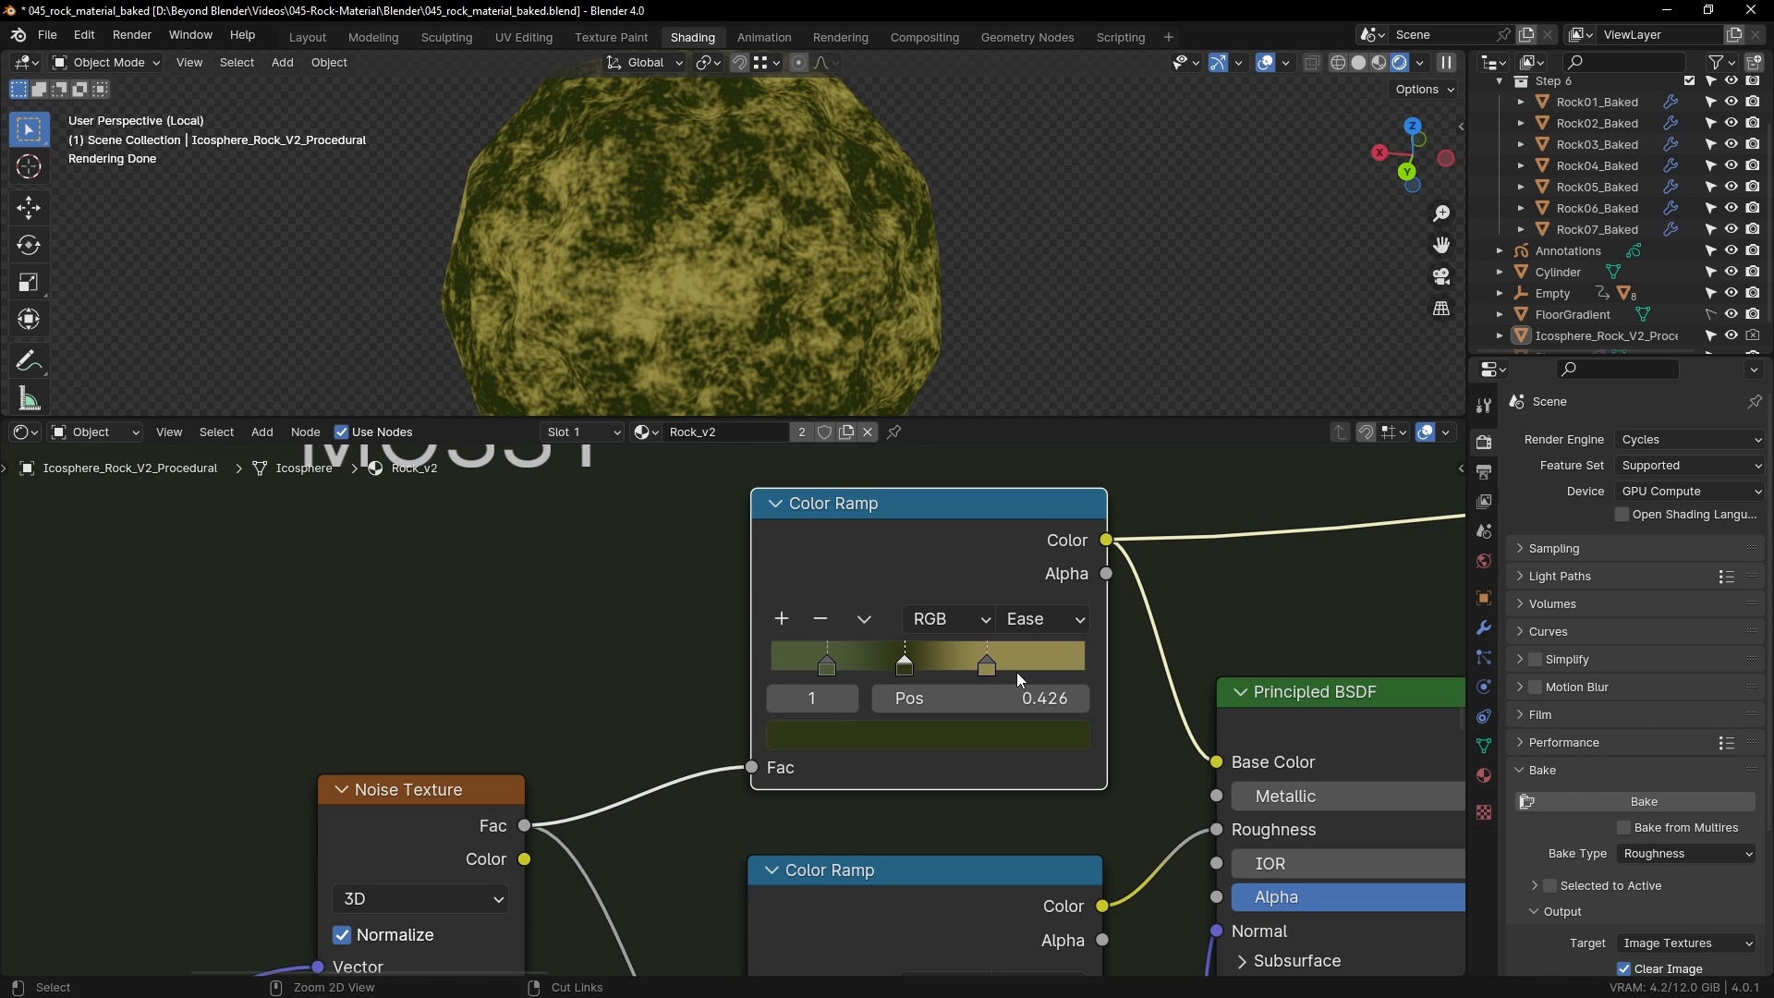
Step: Undo all the stop moves made in the Mossy base colour Color Ramp
key("ctrl+z")
key("ctrl+z")
key("ctrl+z")
key("ctrl+z")
key("ctrl+z")
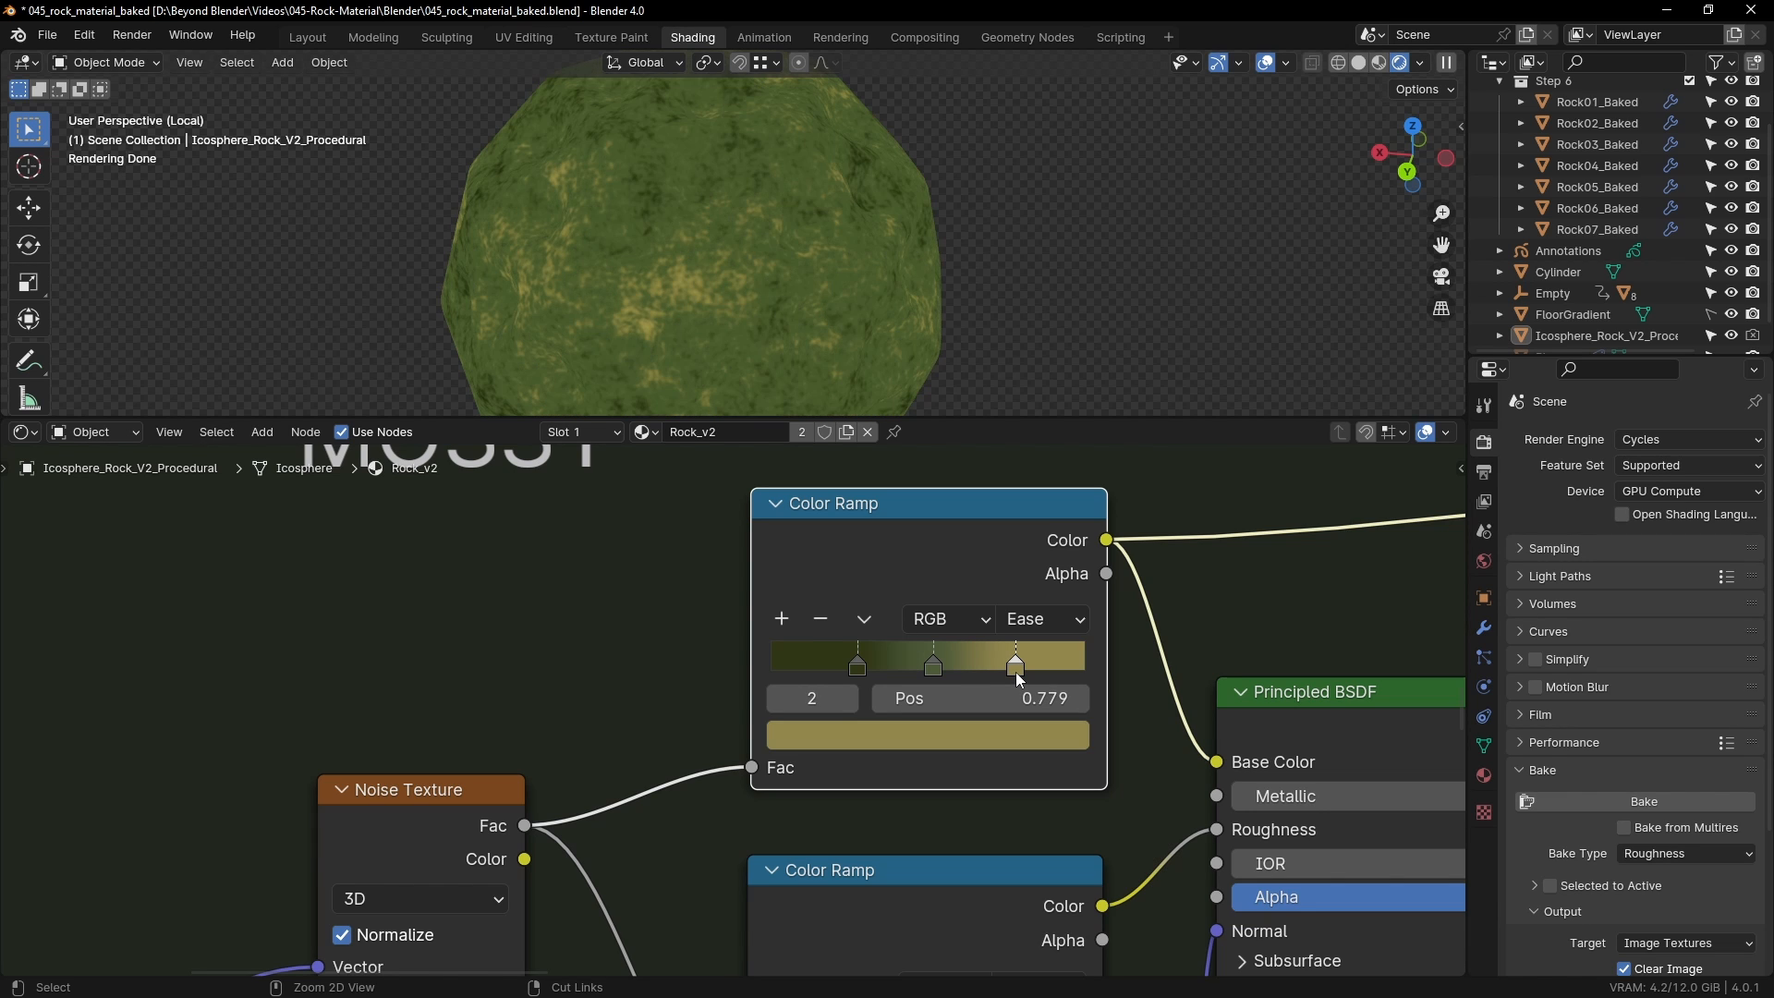
Step: Preview the Mix Shader labelled ROCKS + MOSS on the icosphere through the Material Output
scroll(1183, 641, "down", 5)
middle_click_drag(1030, 725, 733, 722)
scroll(587, 680, "down", 2)
scroll(895, 745, "down", 1)
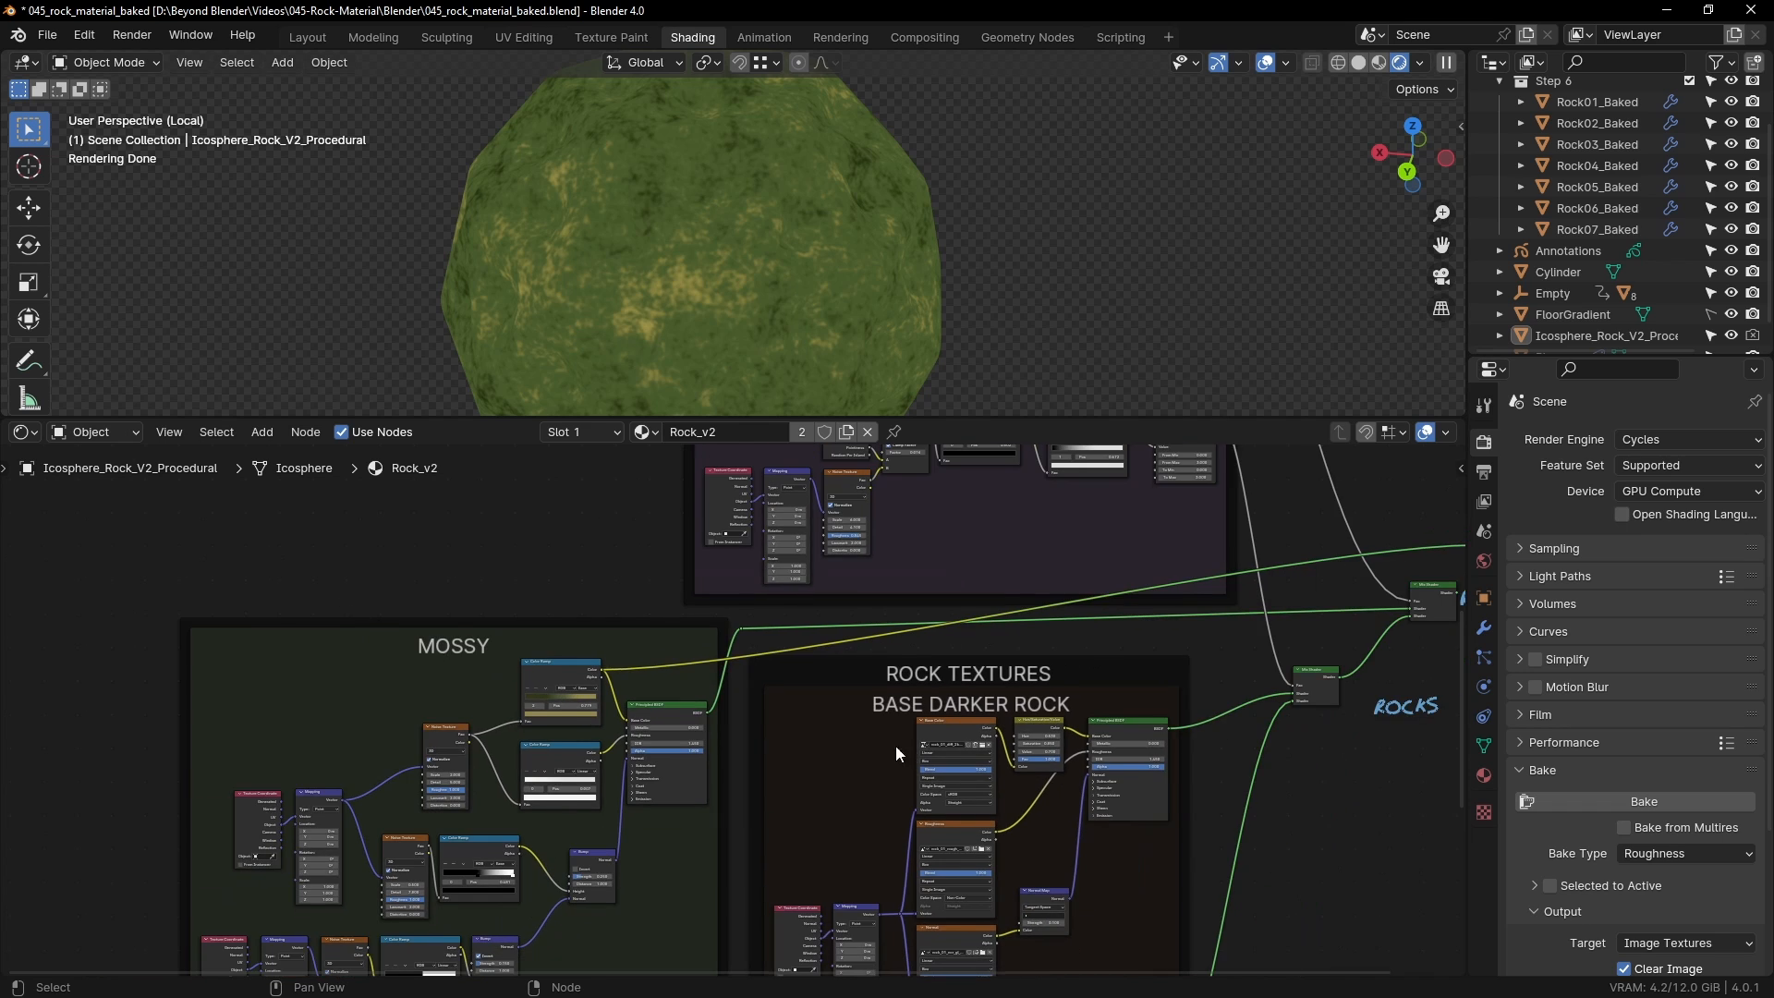
middle_click_drag(895, 745, 591, 740)
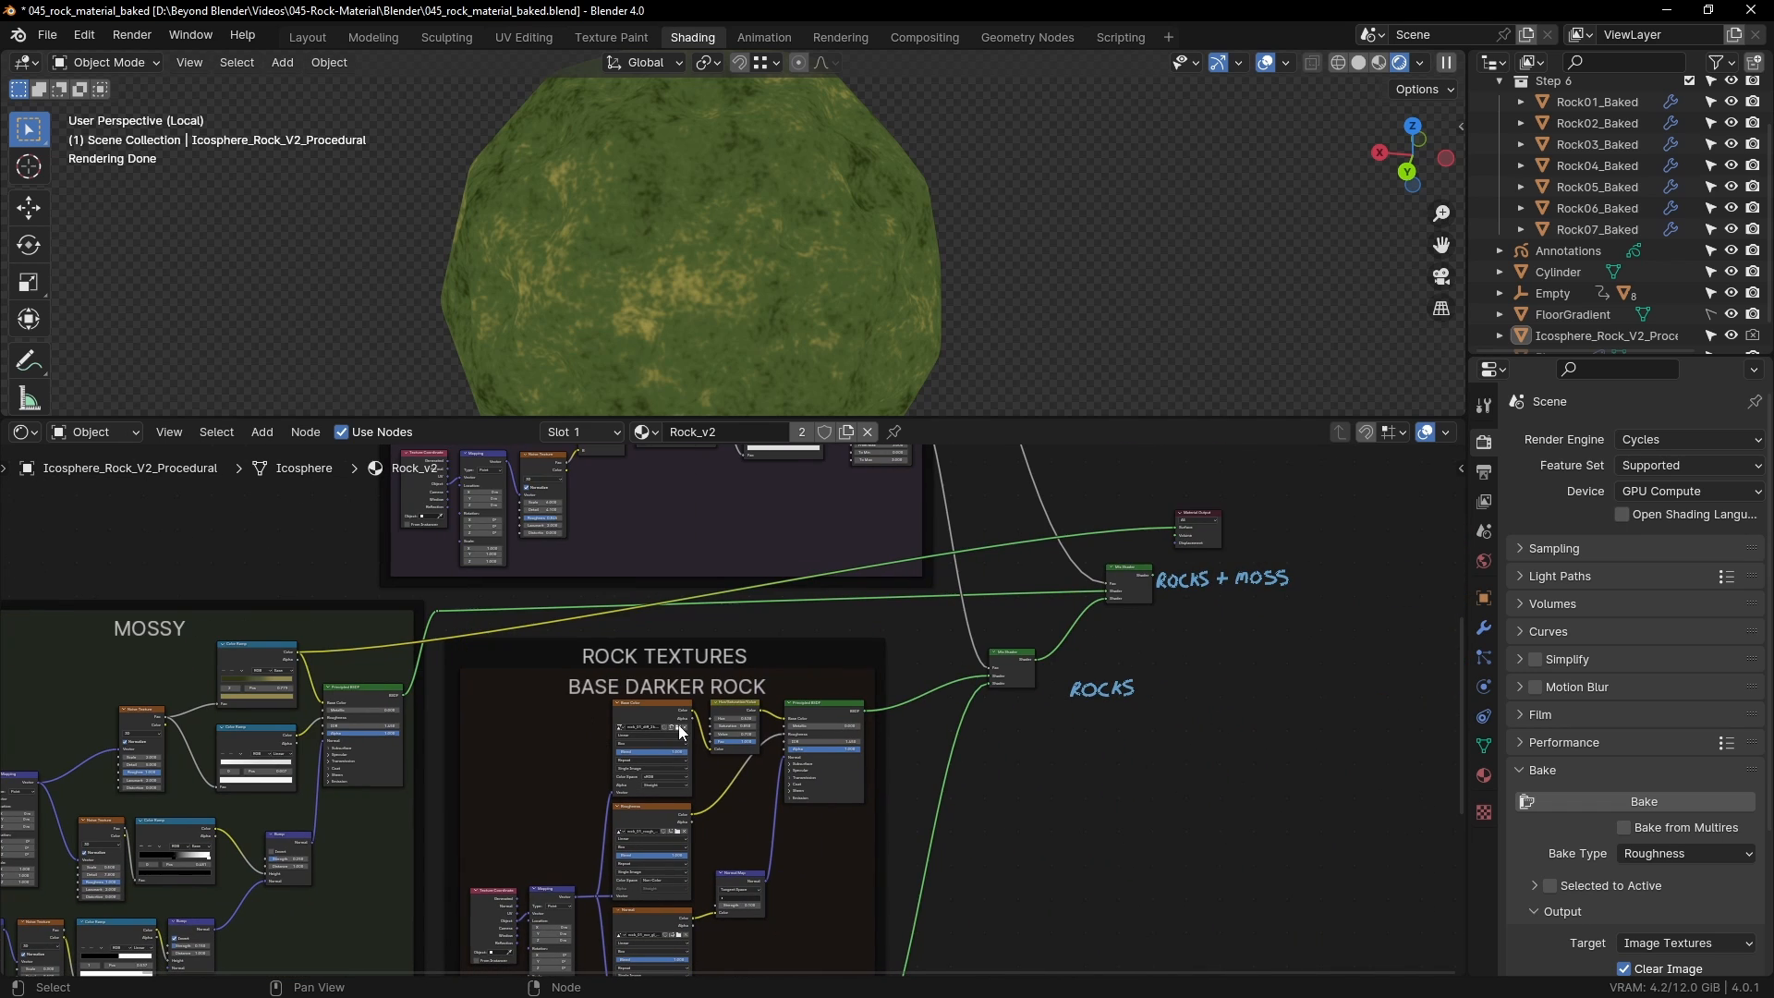
left_click(1122, 568, "ctrl+shift")
middle_click_drag(1144, 568, 1013, 681)
scroll(1014, 681, "up", 3)
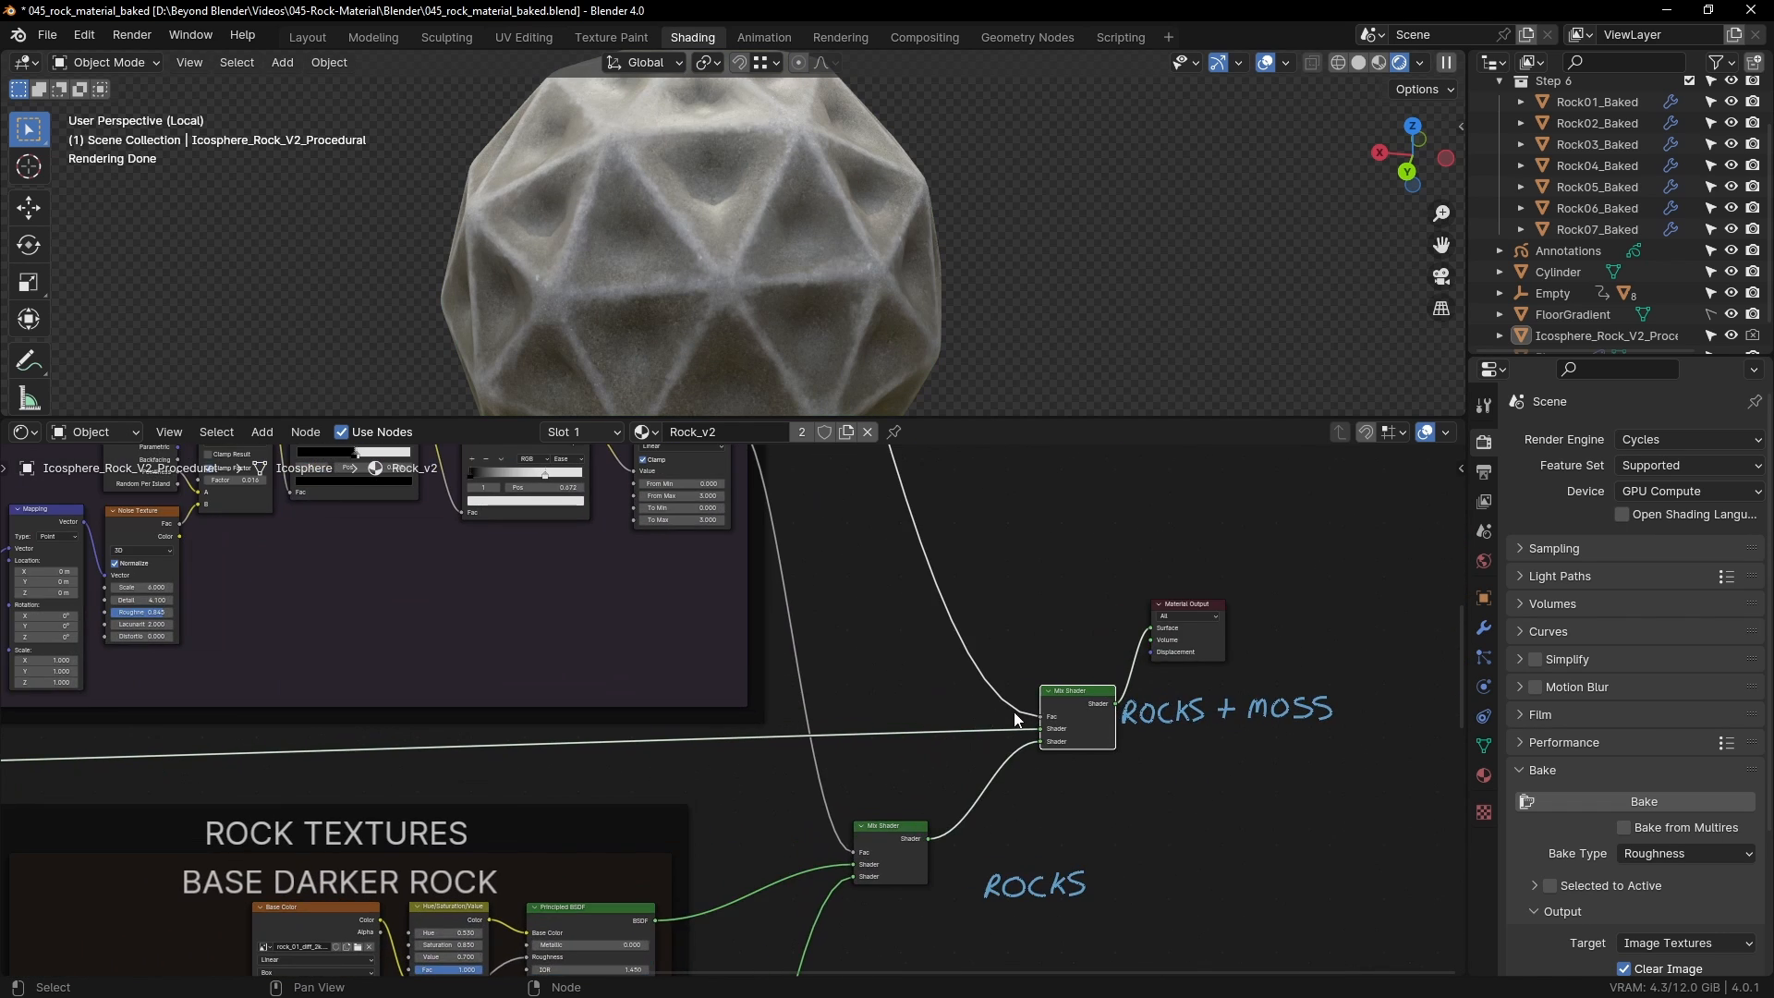
Step: Shift the Mix Shader labelled ROCKS slightly left, away from the ROCKS + MOSS Mix Shader
scroll(1259, 723, "down", 3)
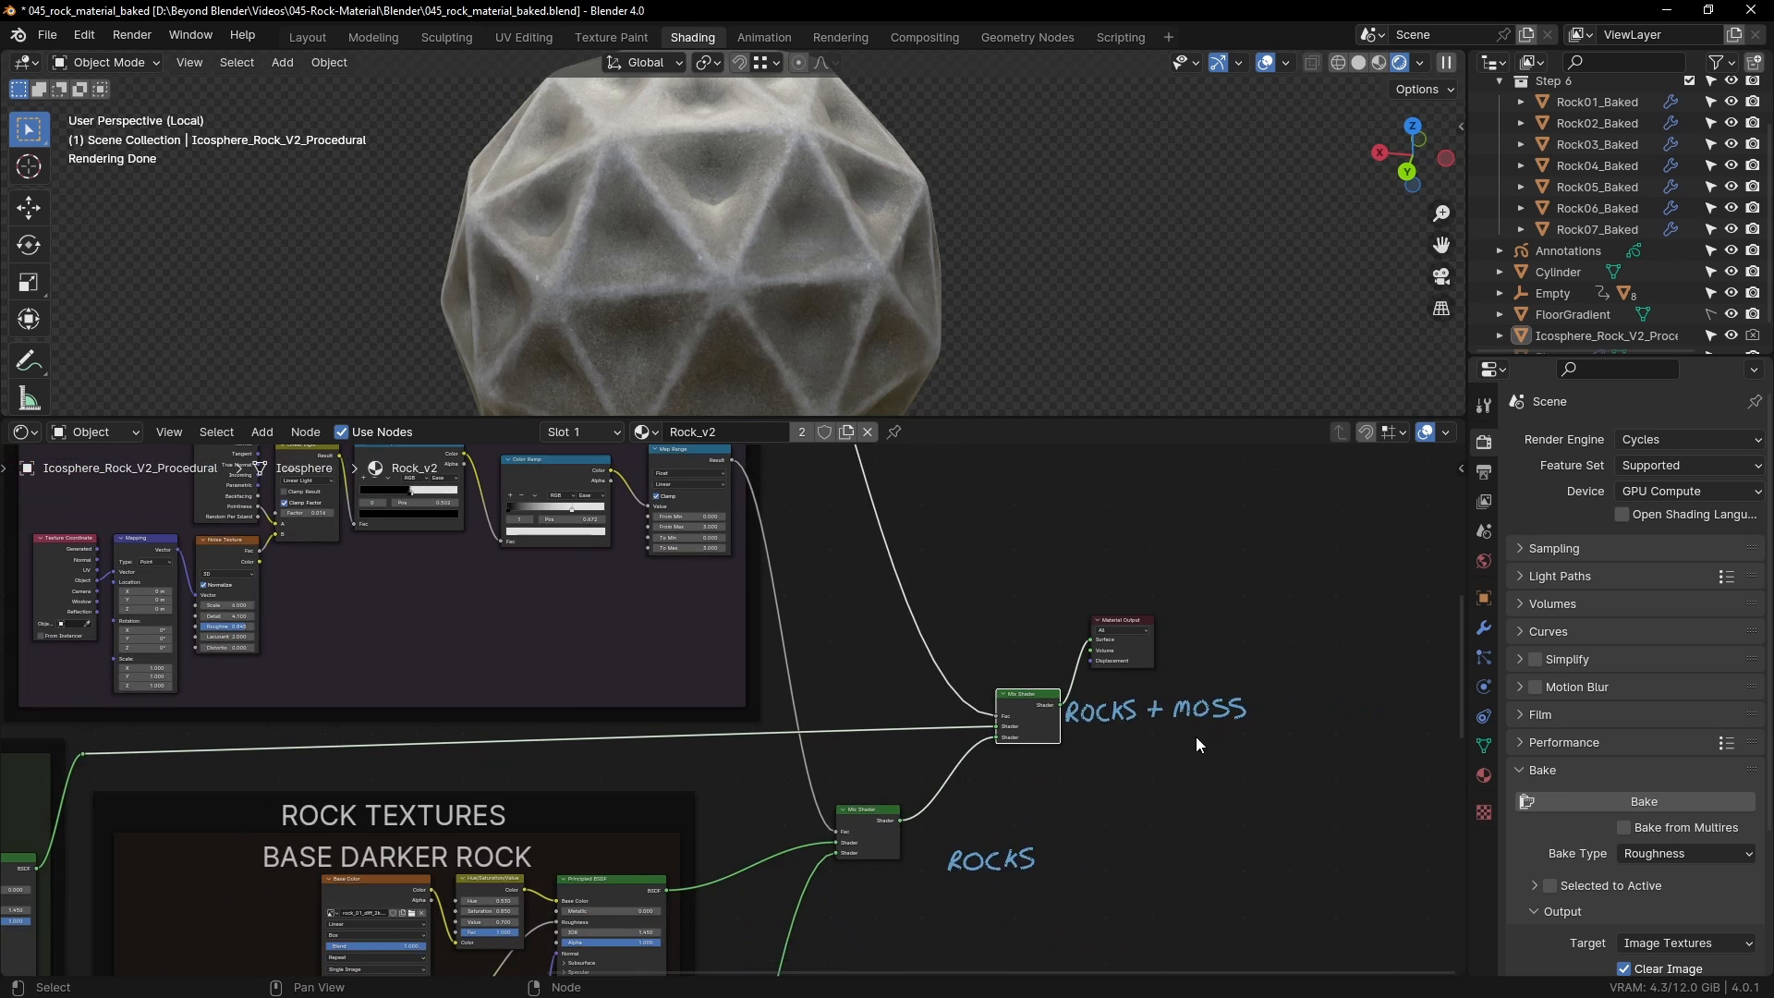
middle_click_drag(983, 808, 1044, 677)
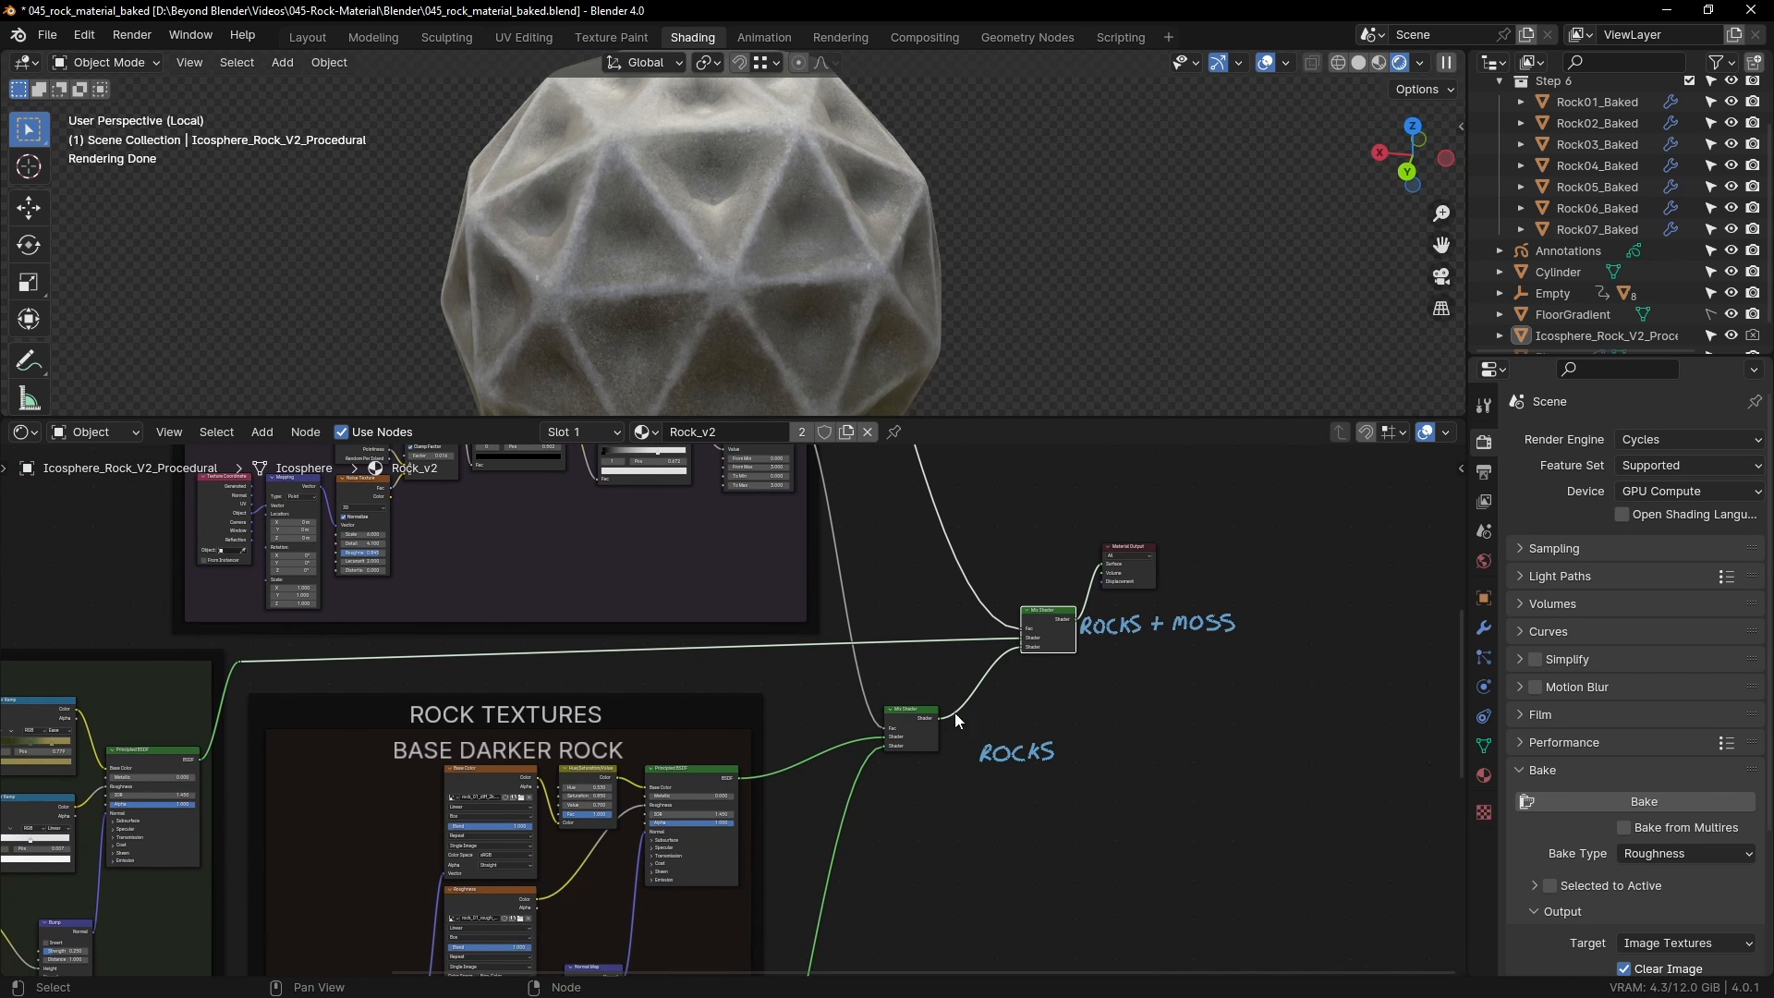
left_click_drag(918, 717, 899, 711)
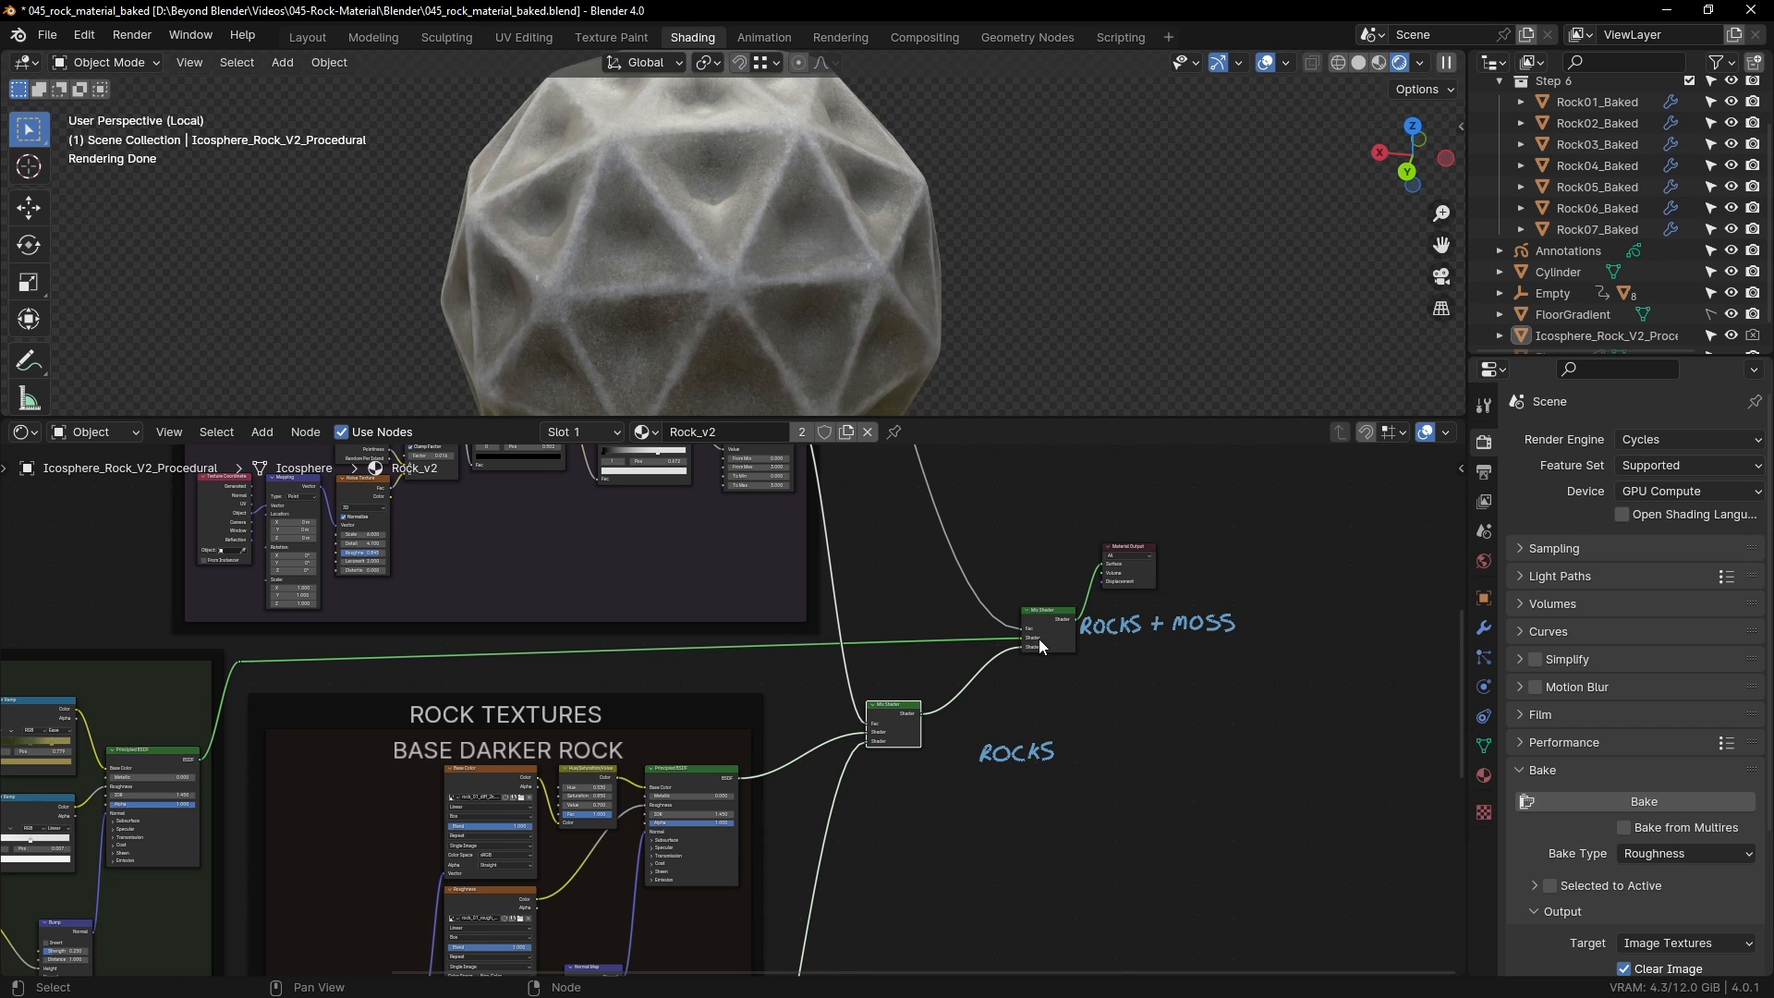
scroll(1038, 640, "up", 2)
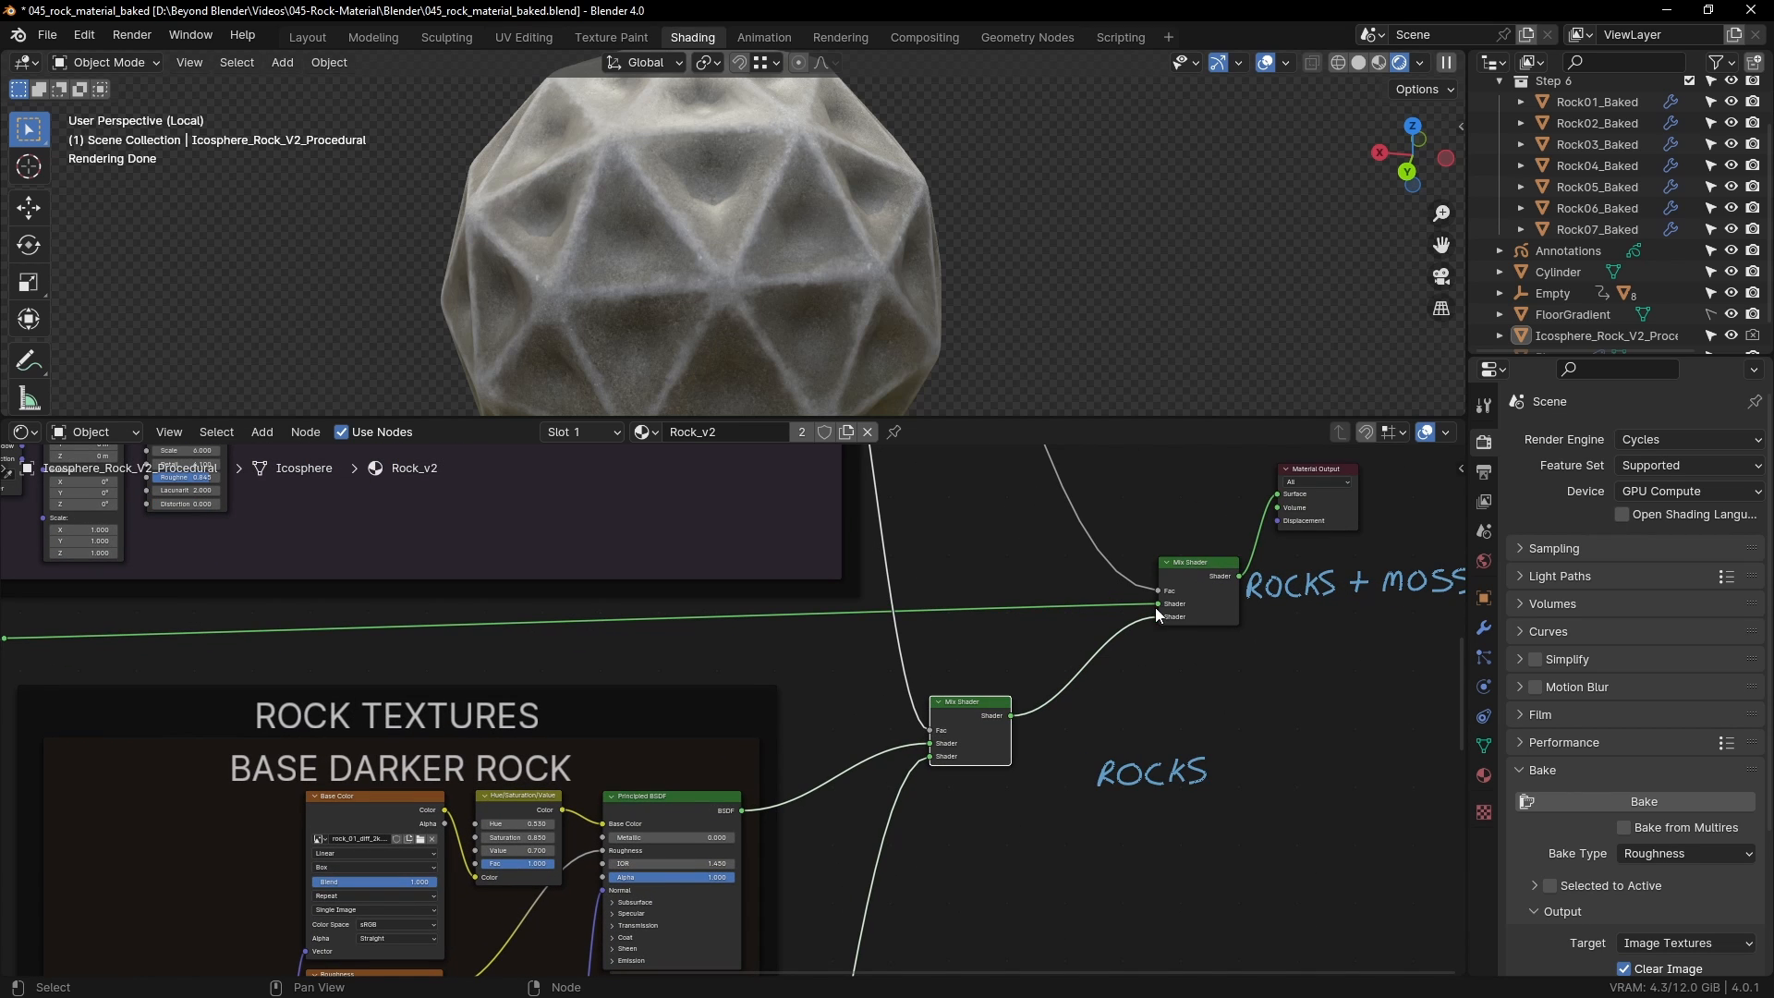
Step: Move the Mossy frame slightly up in the node tree
middle_click_drag(634, 681, 1025, 657)
middle_click_drag(507, 655, 788, 629)
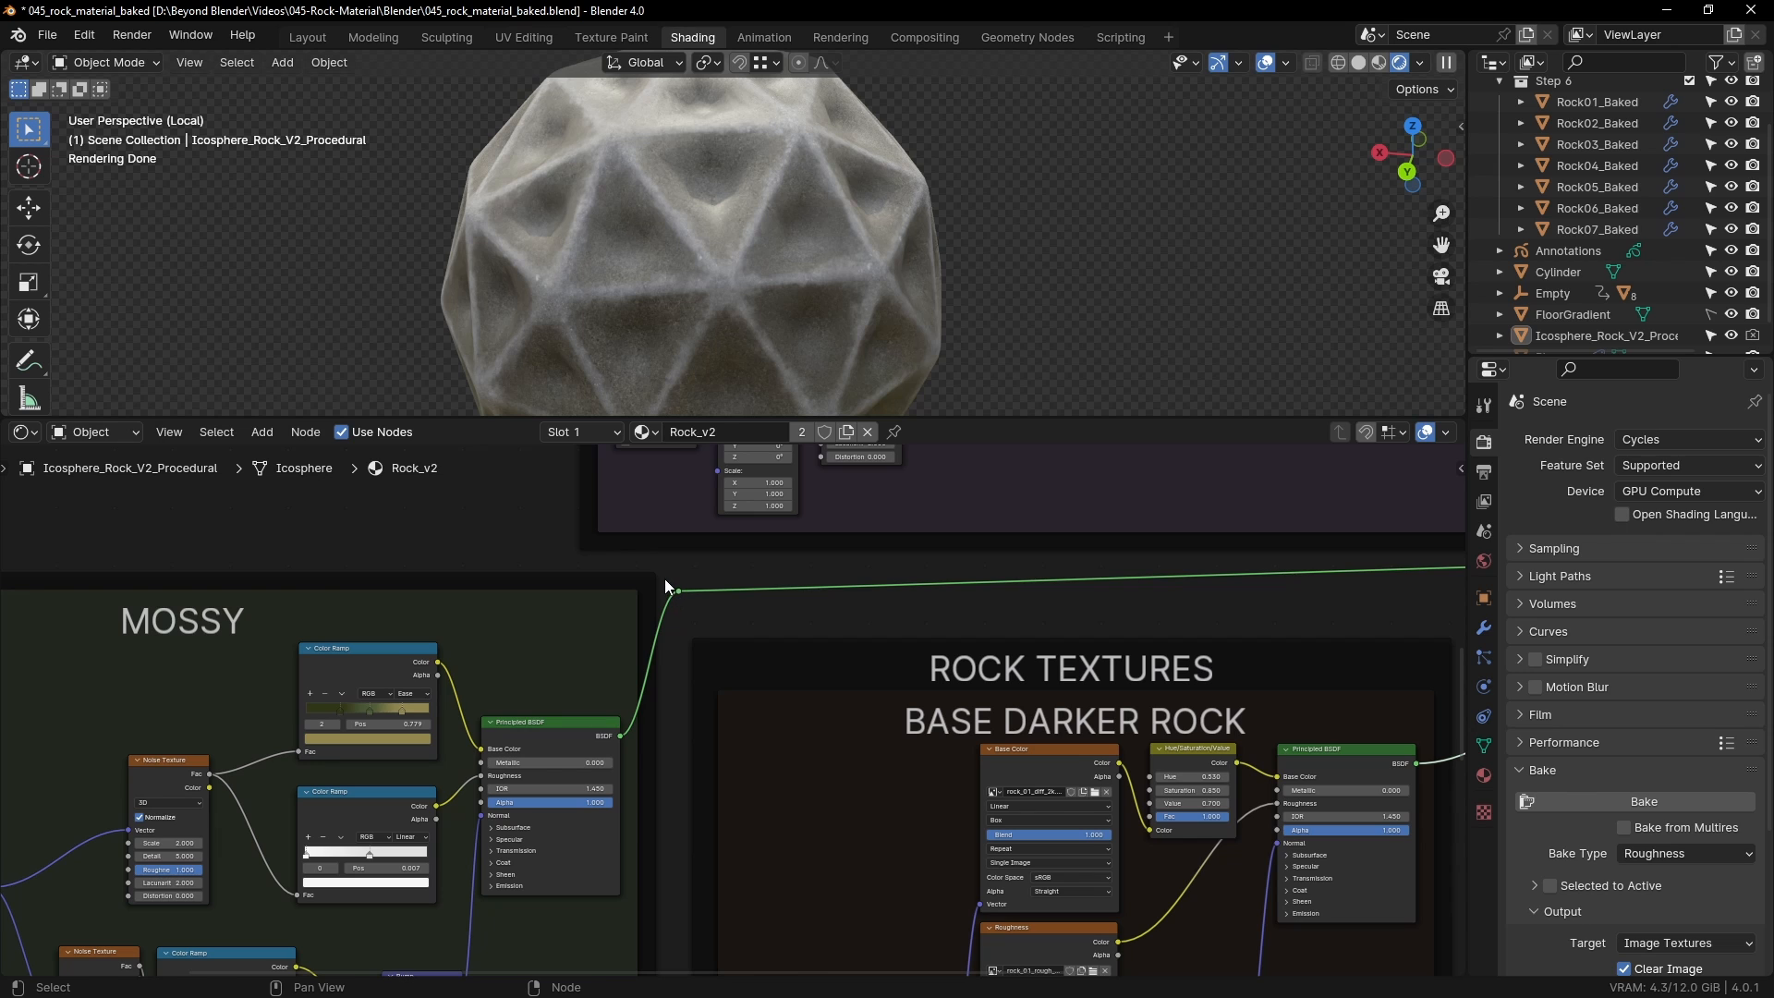
left_click_drag(611, 594, 611, 584)
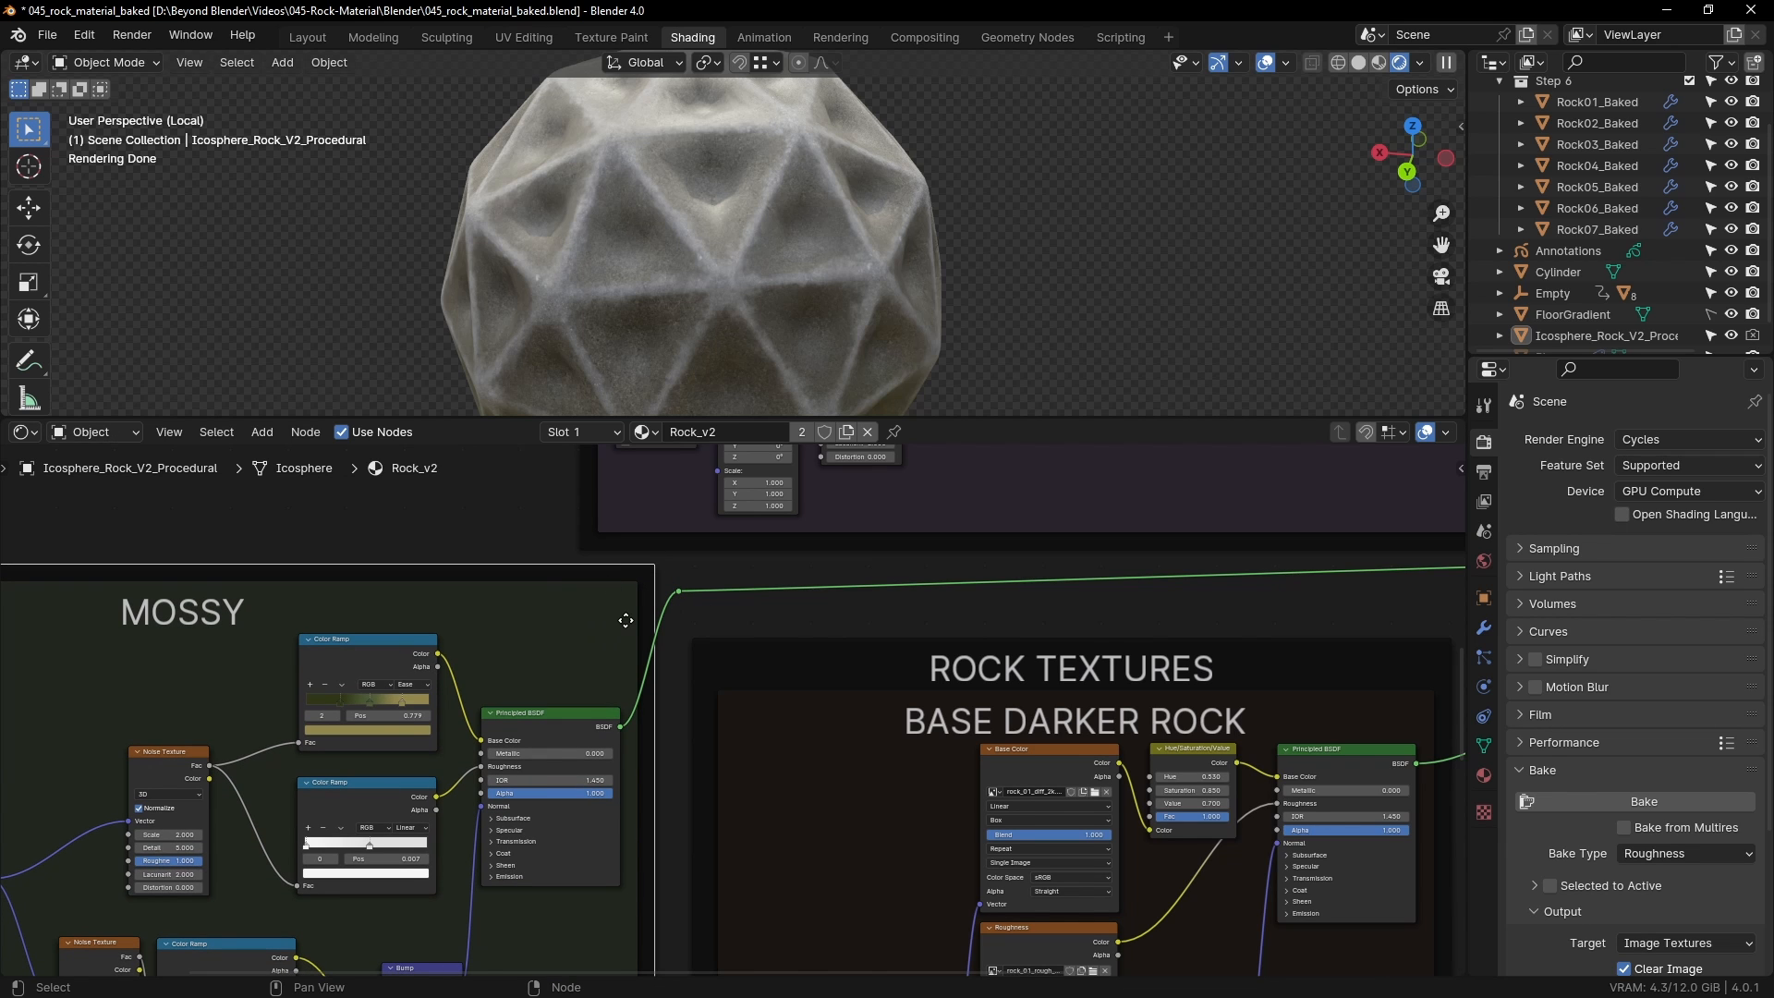
Step: Trace the factor input of the ROCKS + MOSS Mix Shader back to the Linear Gradient Mask frame
scroll(547, 744, "down", 2)
scroll(468, 750, "down", 2)
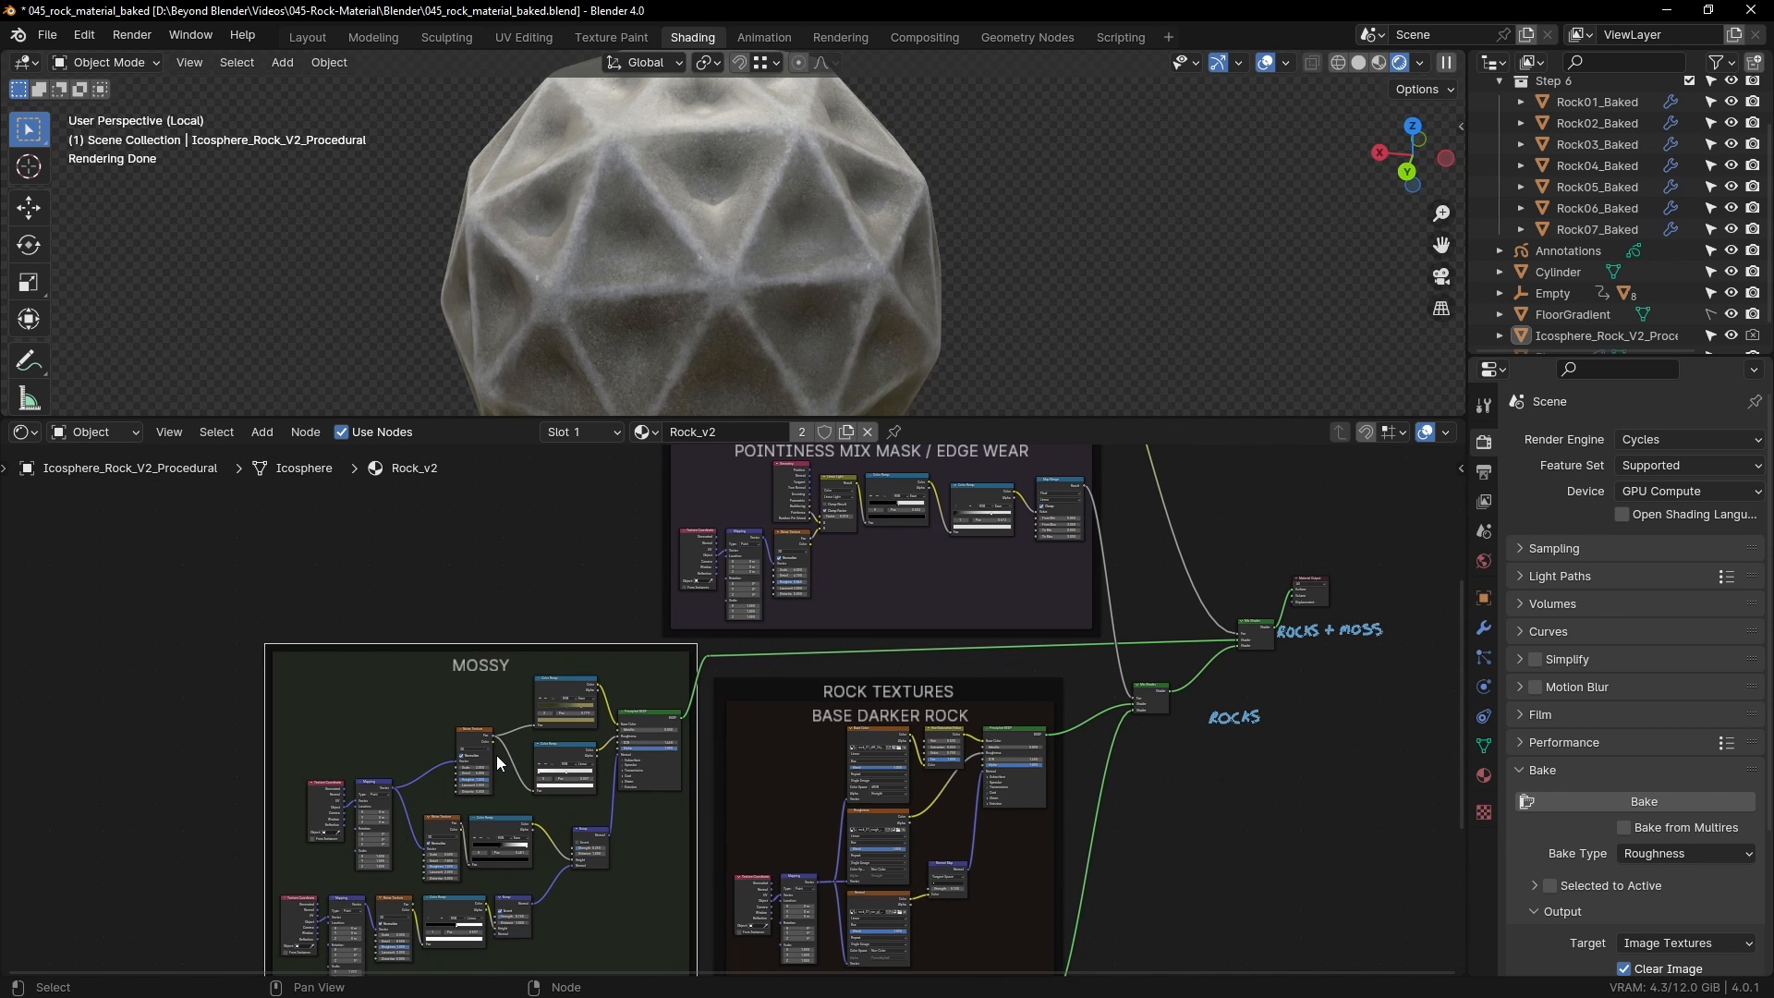
scroll(956, 667, "up", 4)
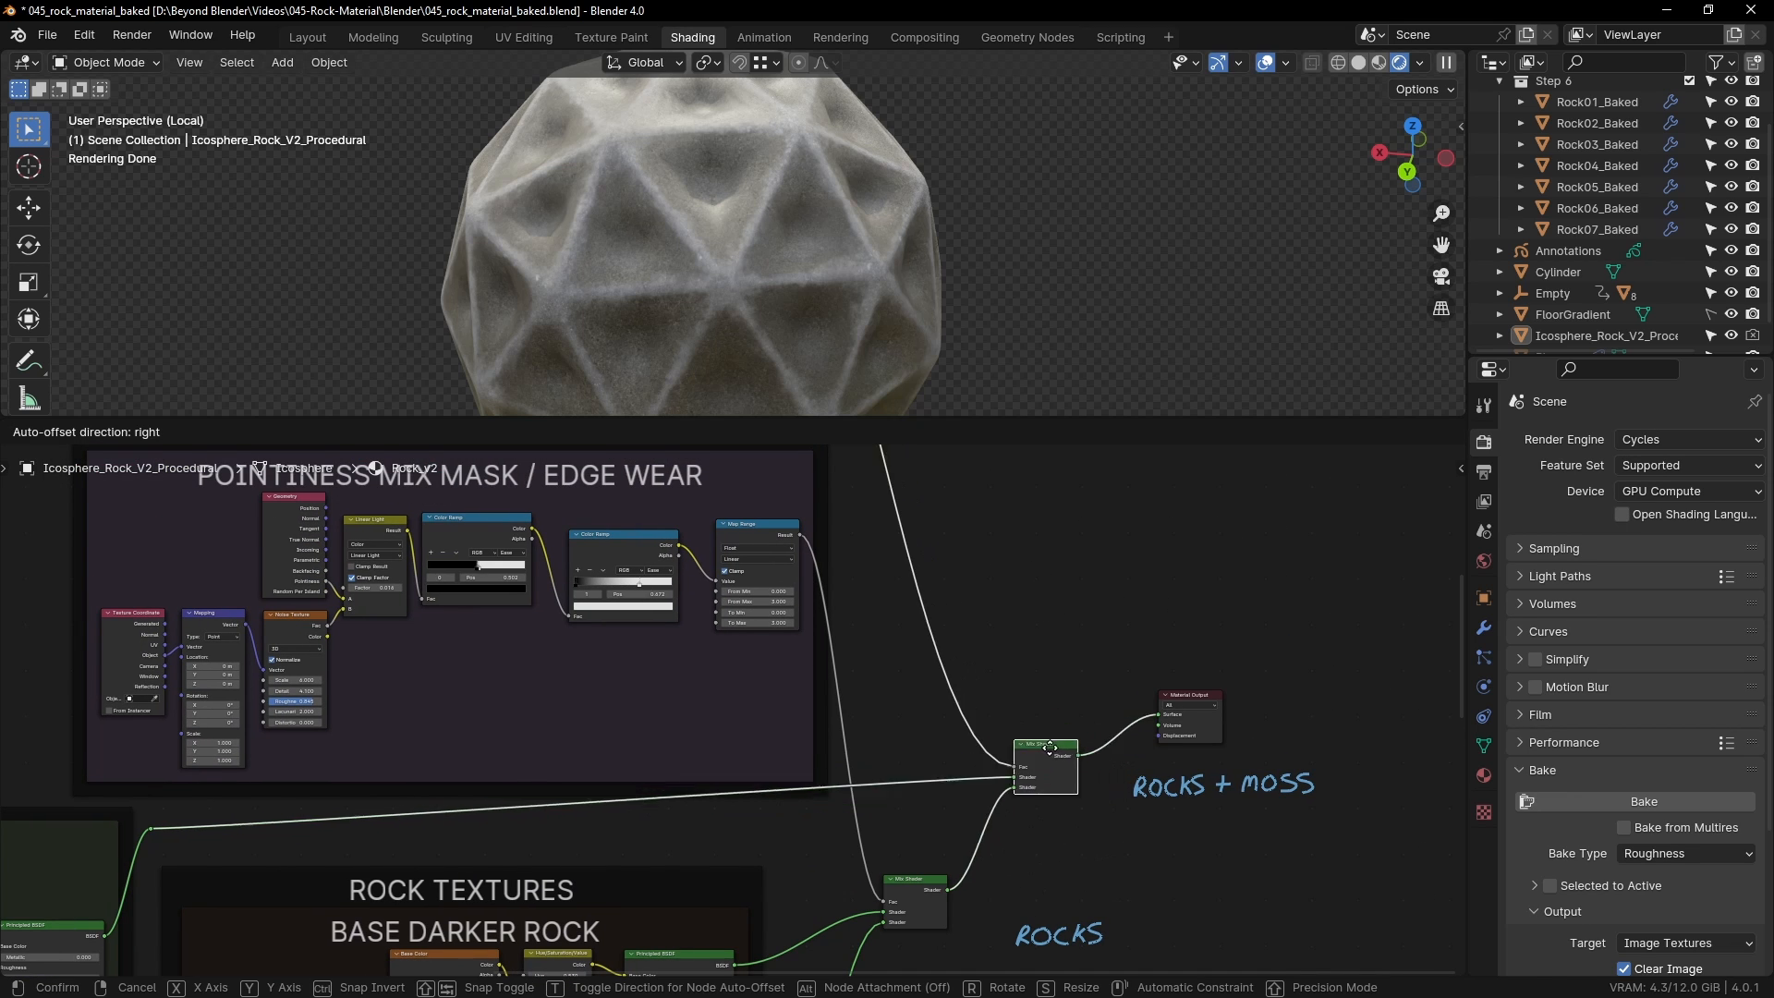
scroll(1028, 618, "up", 5)
scroll(1072, 567, "up", 5)
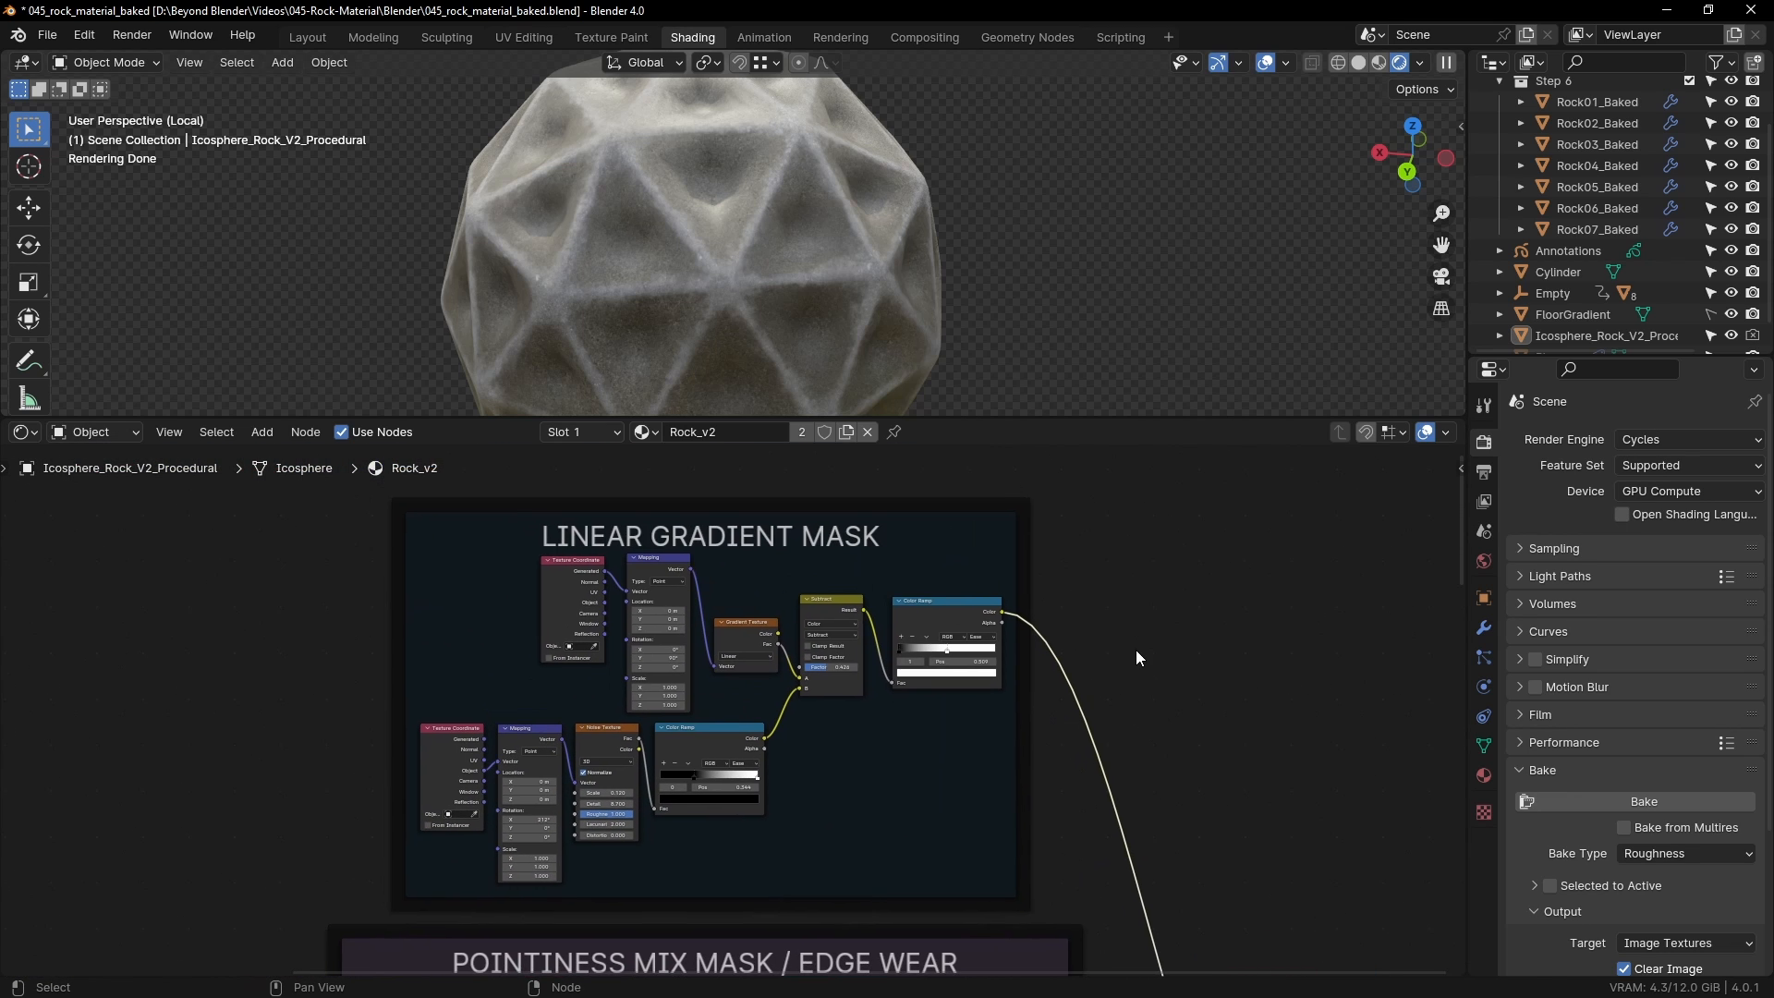
scroll(1135, 650, "up", 1)
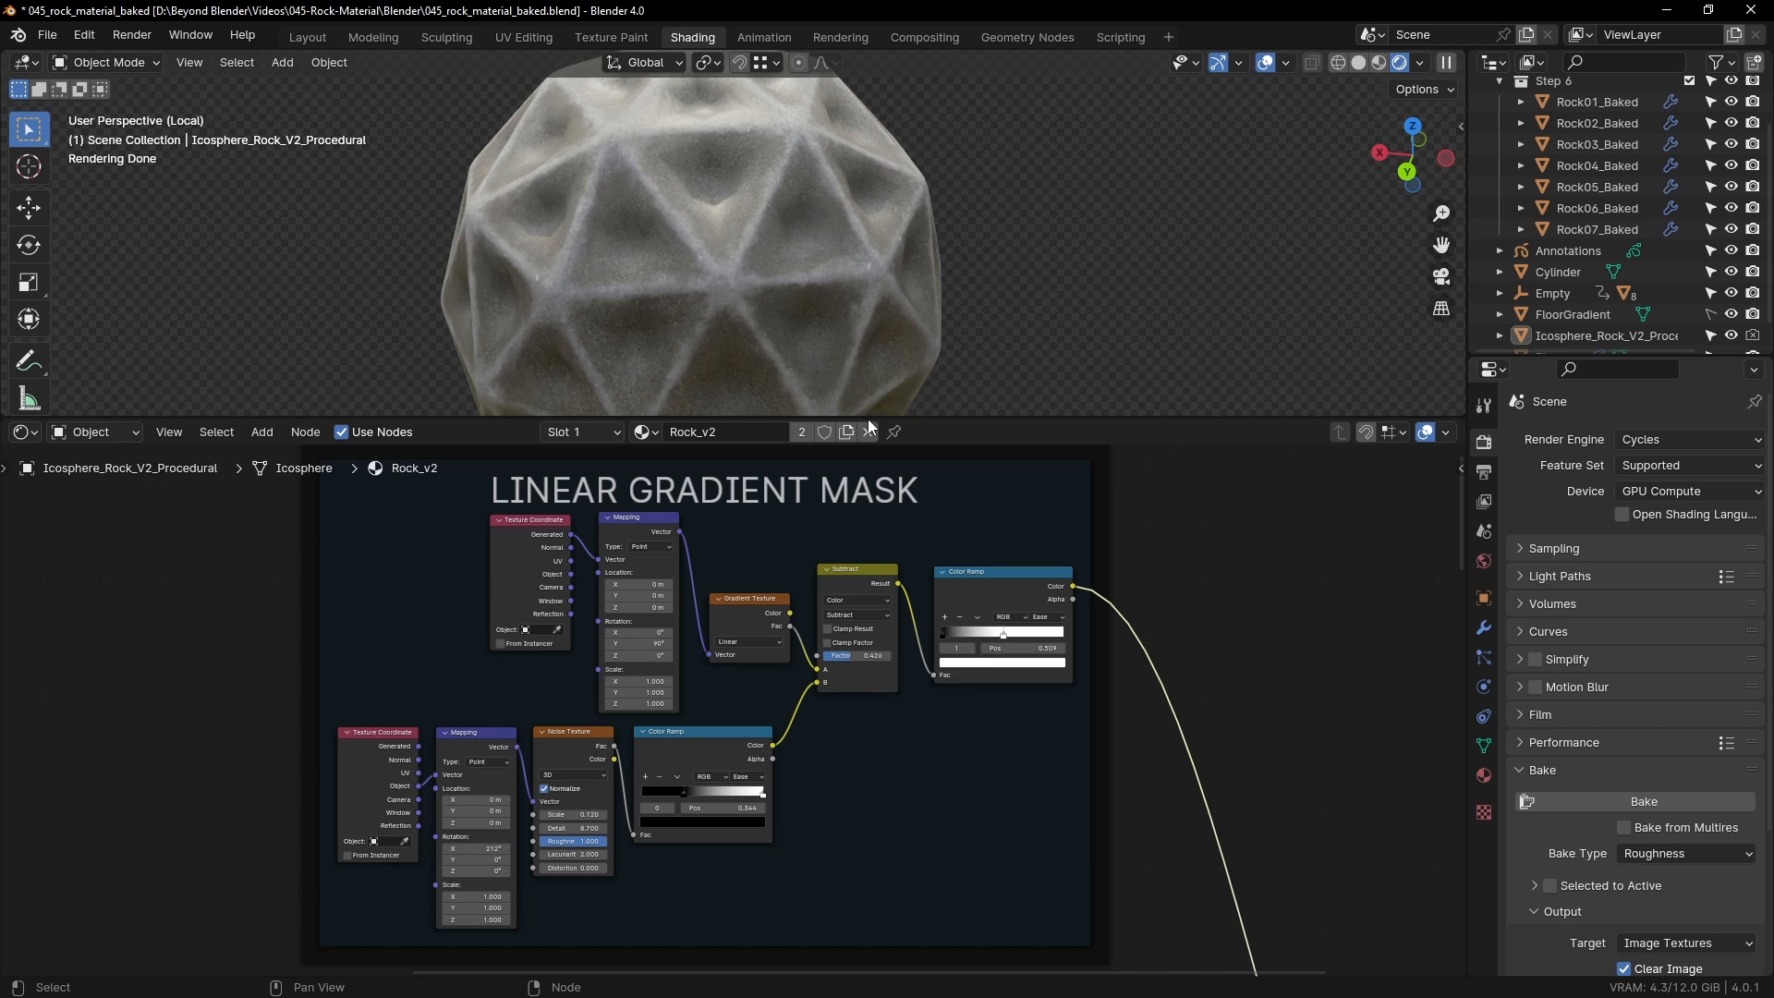
Step: View the whole icosphere from several sides to examine how the moss fades in from its underside
scroll(889, 294, "down", 4)
scroll(750, 274, "down", 2)
middle_click_drag(750, 274, 758, 279)
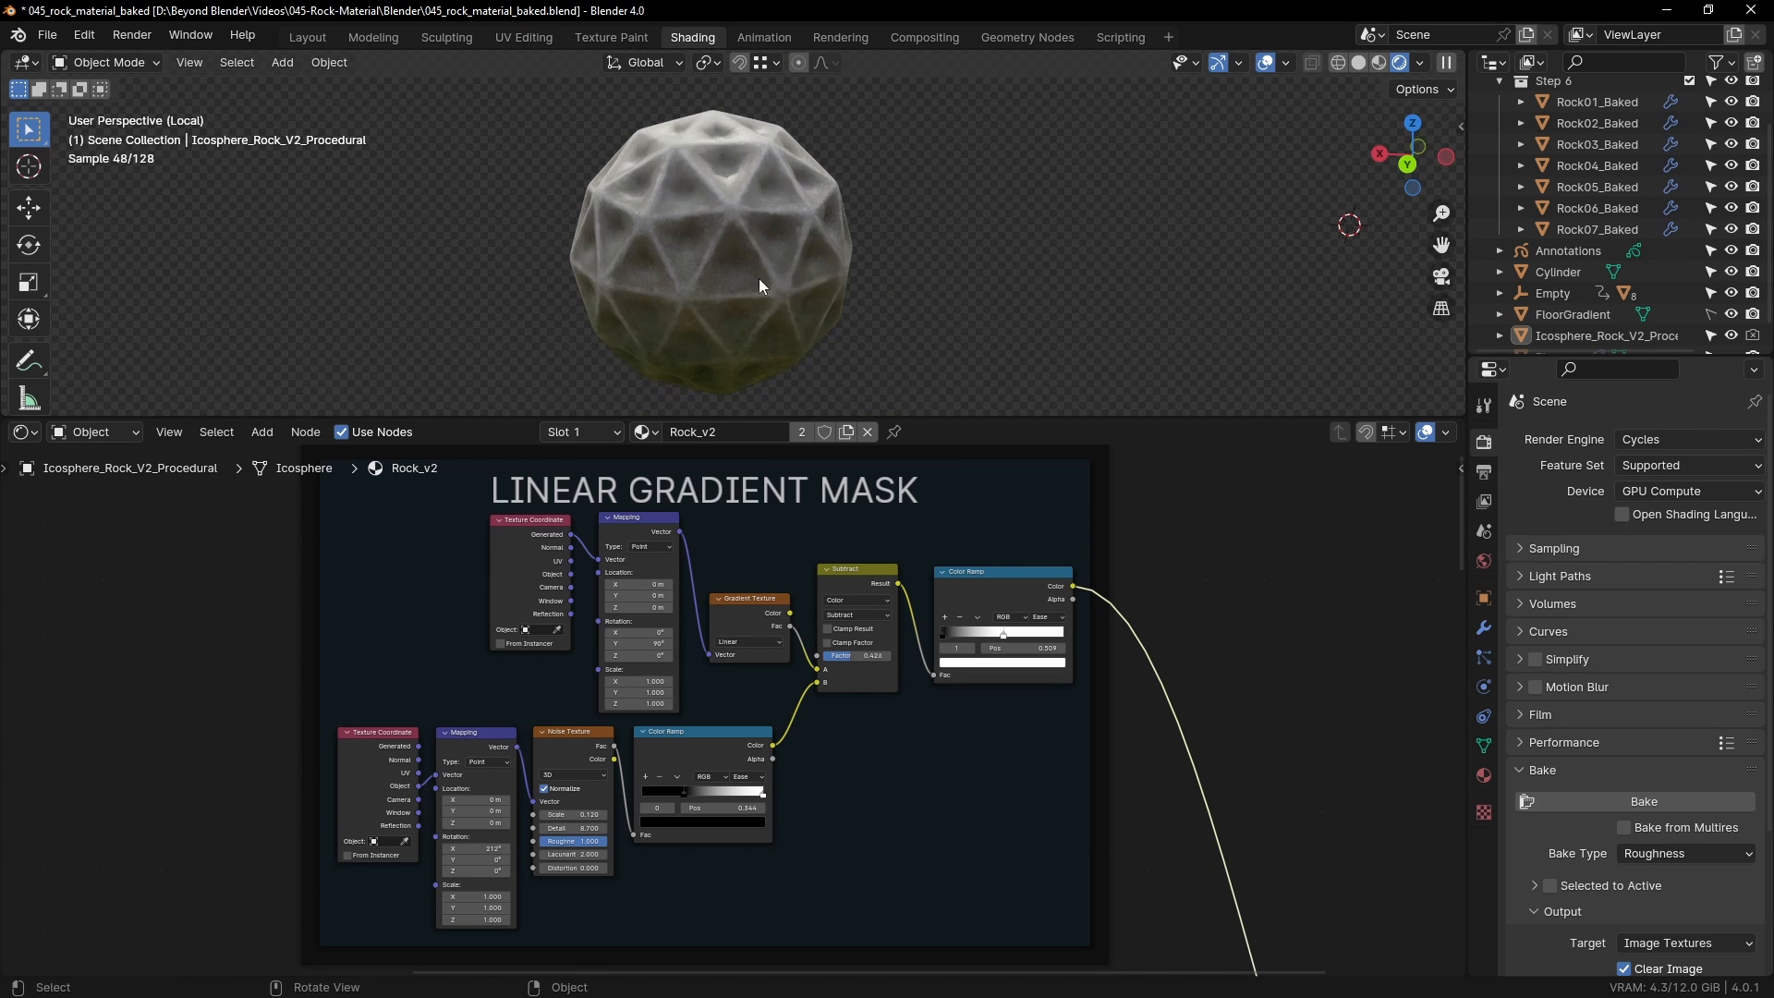
mouse_move(772, 340)
middle_mouse_down()
mouse_move(592, 314)
mouse_move(723, 263)
mouse_move(789, 345)
middle_mouse_up()
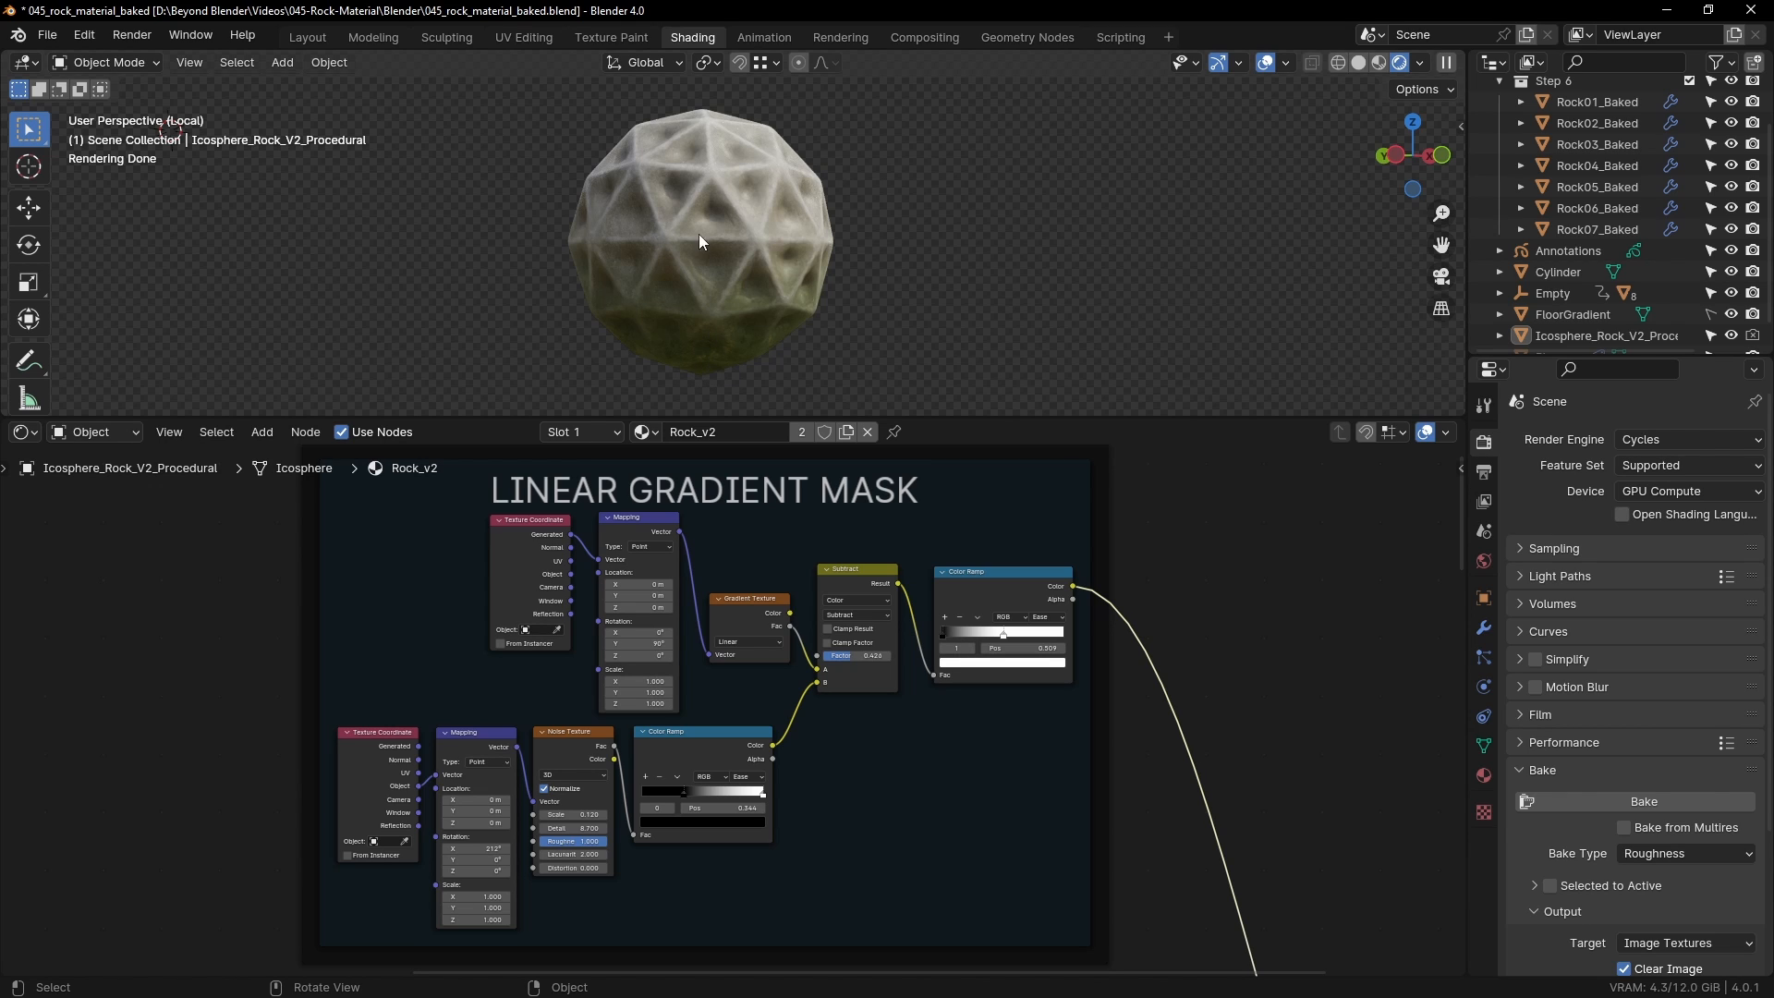
middle_click_drag(710, 126, 701, 144)
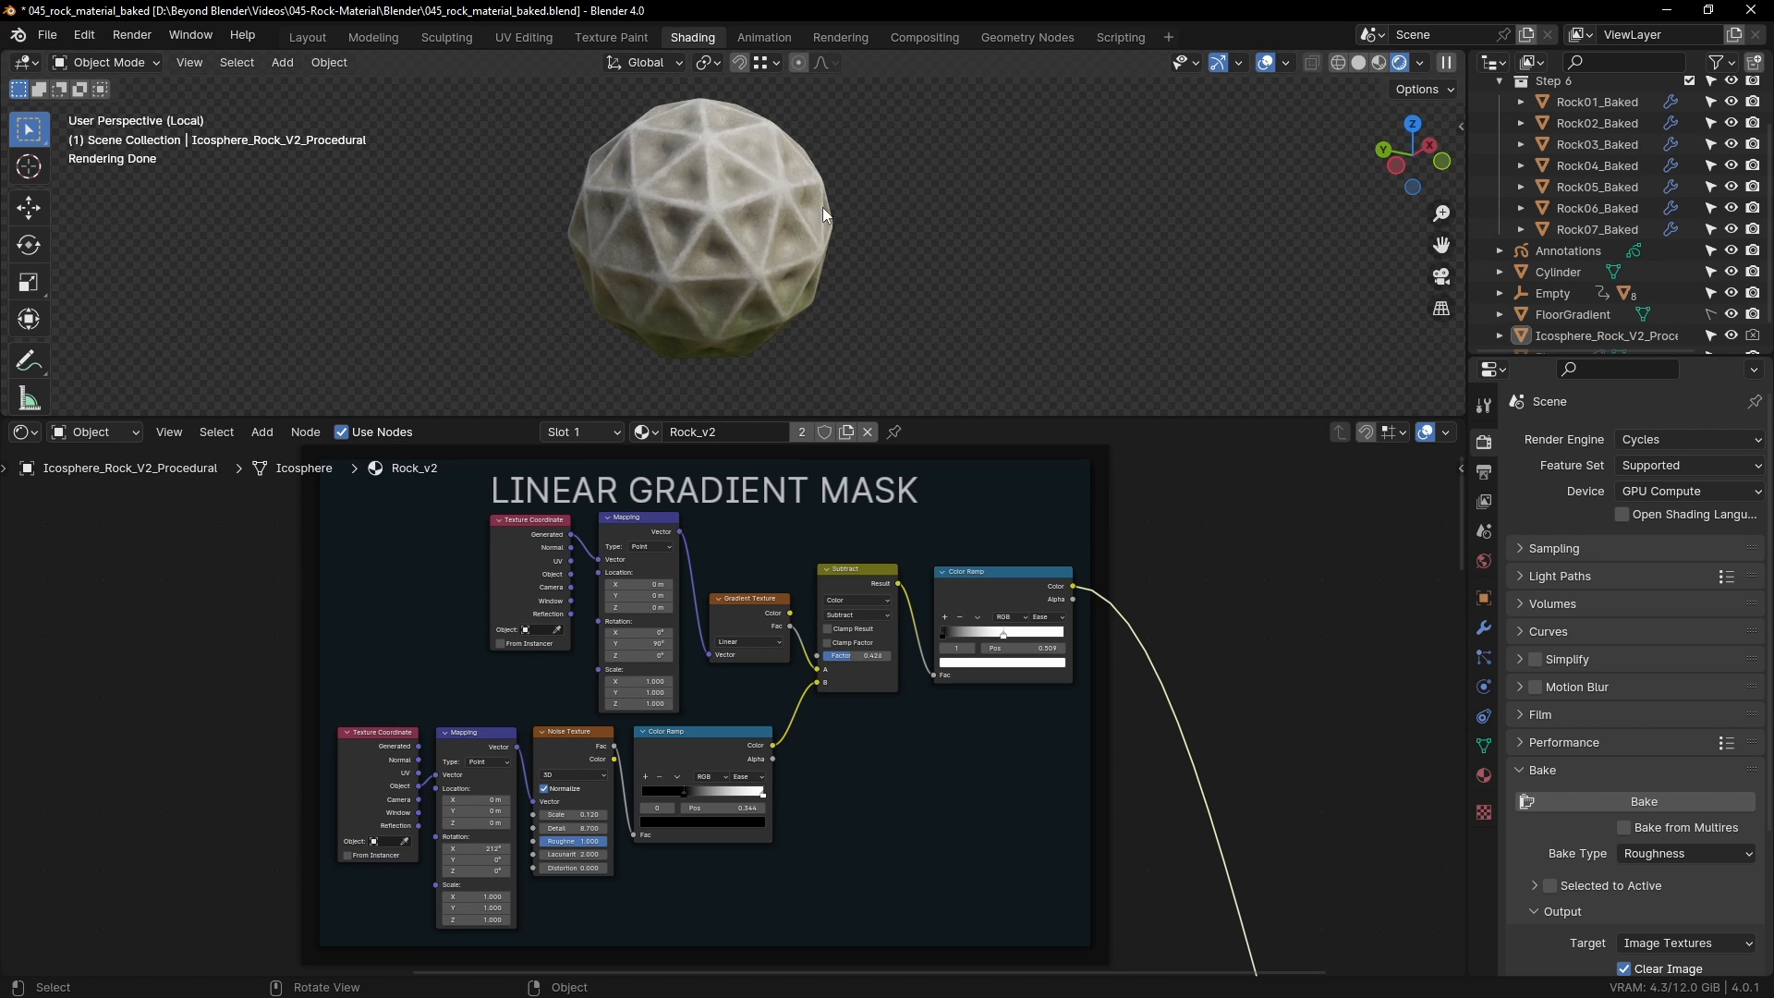
scroll(823, 212, "down", 2)
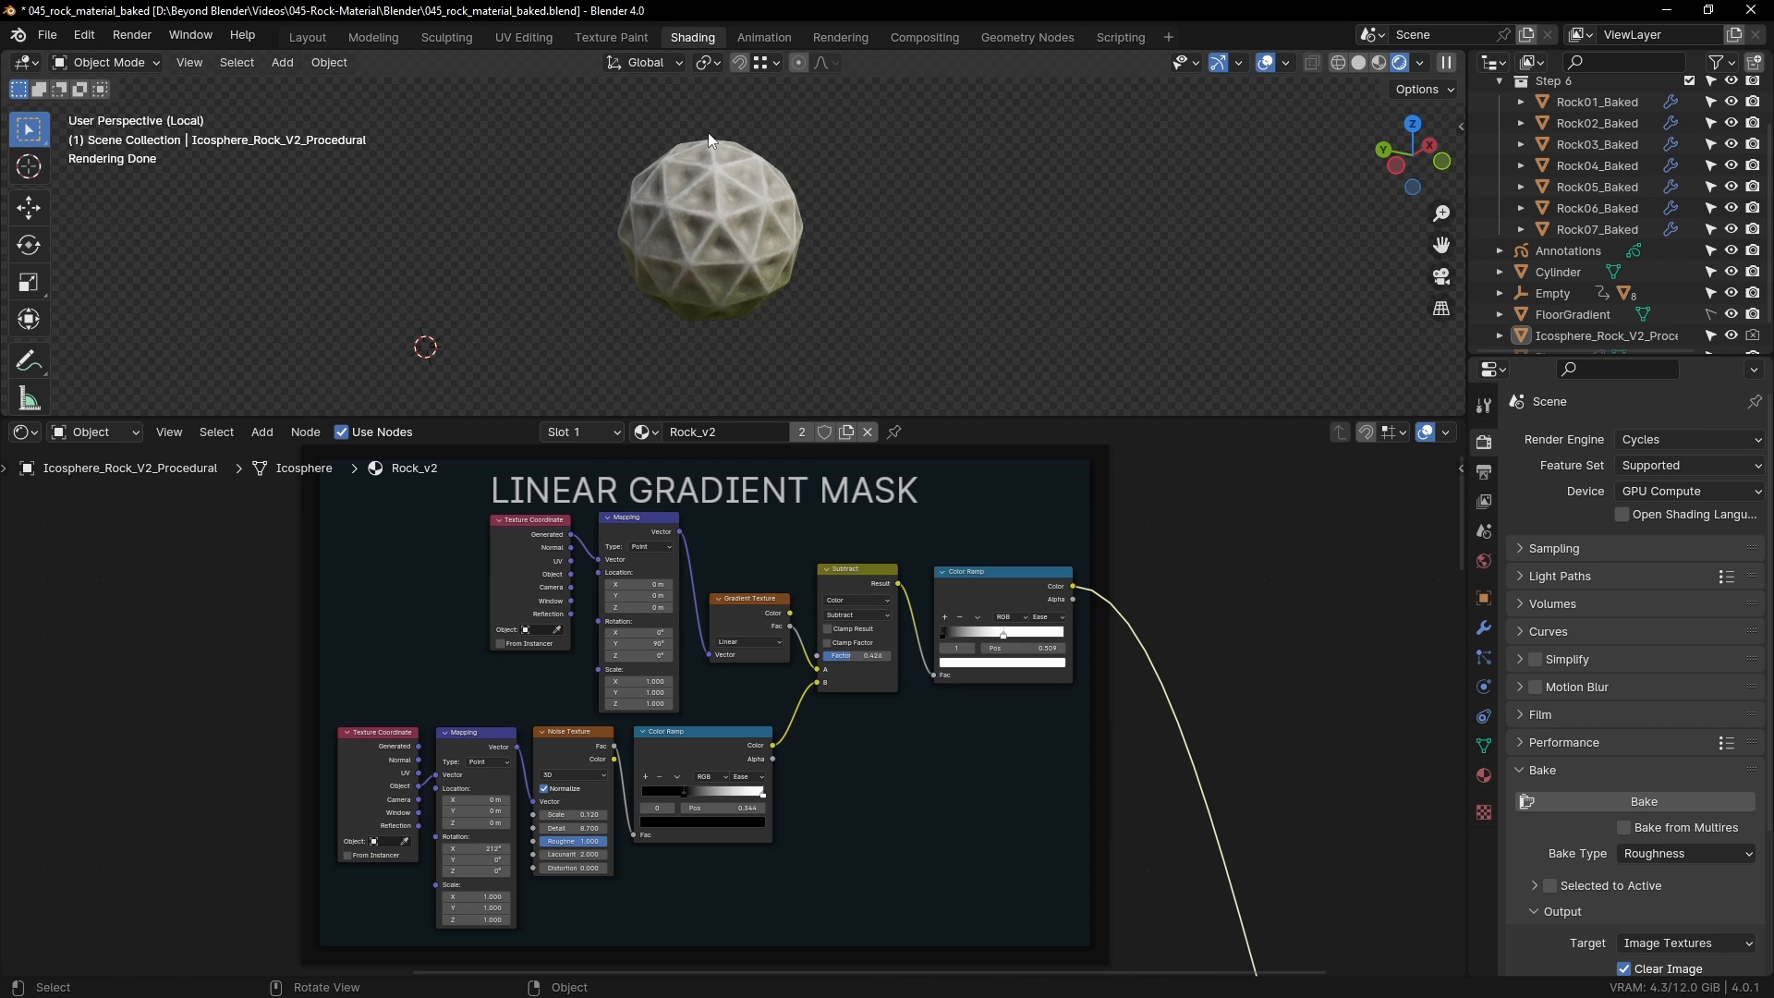
Step: Enlarge the node editor by shrinking the 3D viewport, and frame the Linear Gradient Mask nodes up close
scroll(1018, 634, "up", 2)
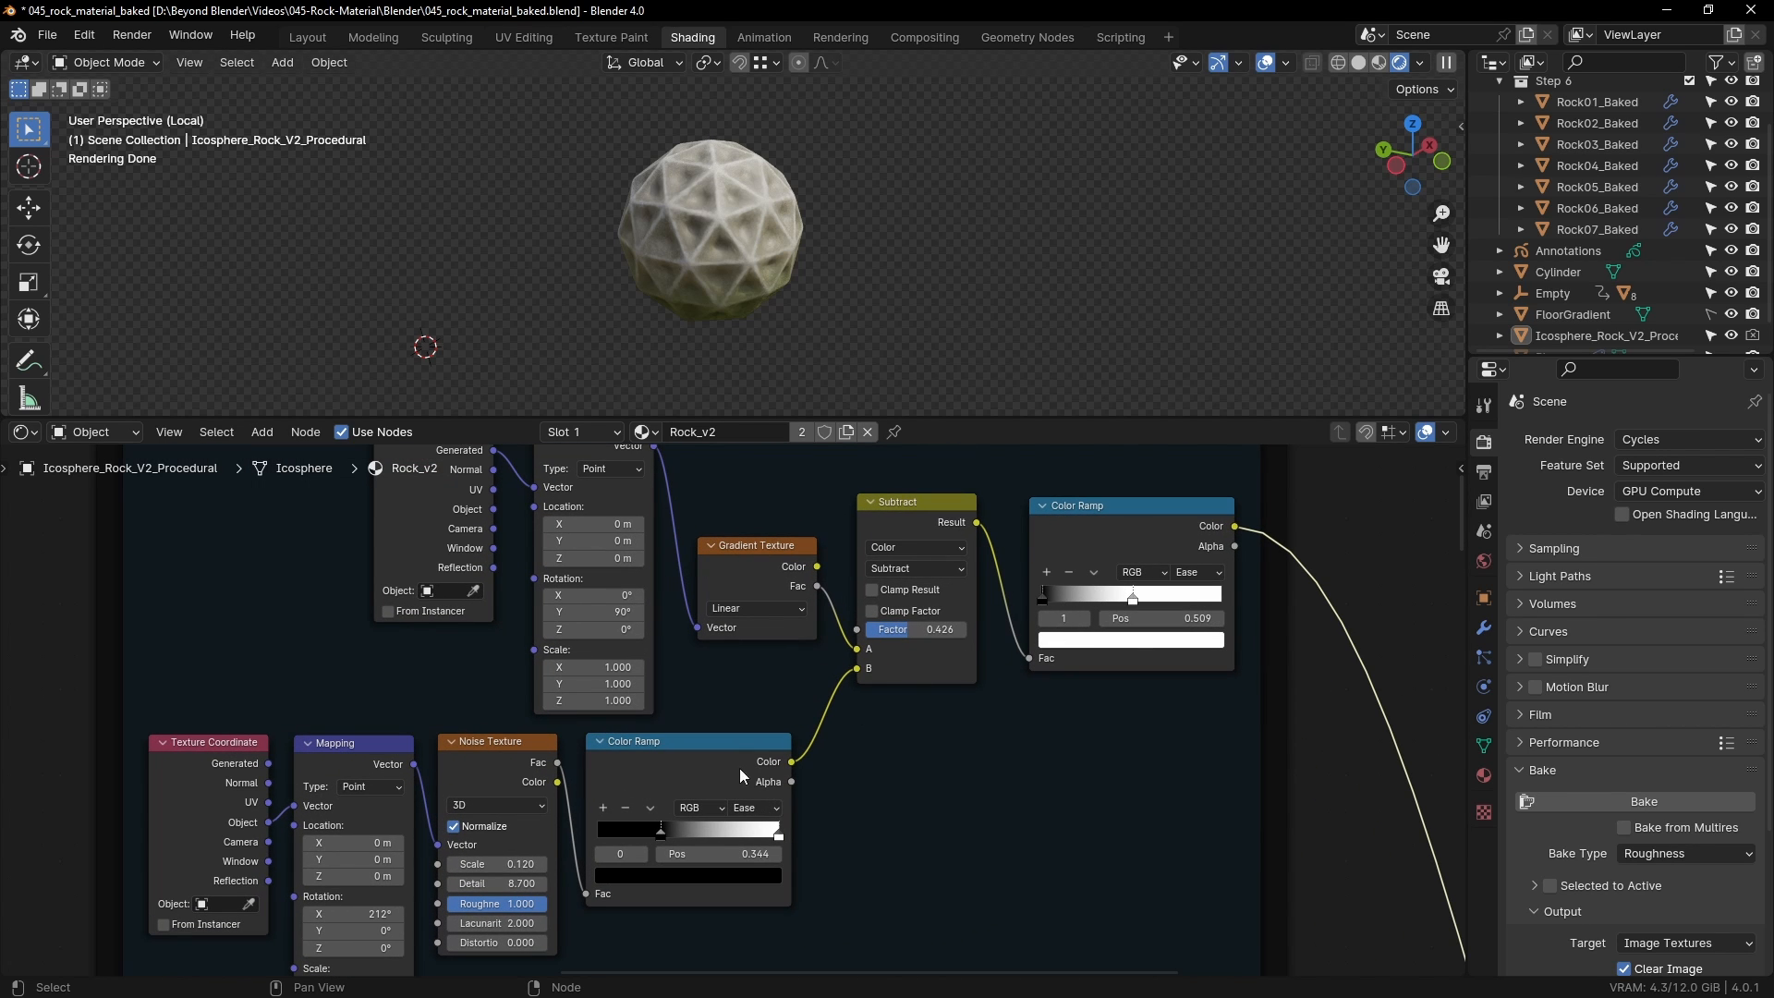
scroll(1007, 752, "down", 2)
middle_click_drag(1007, 752, 1023, 790, "ctrl")
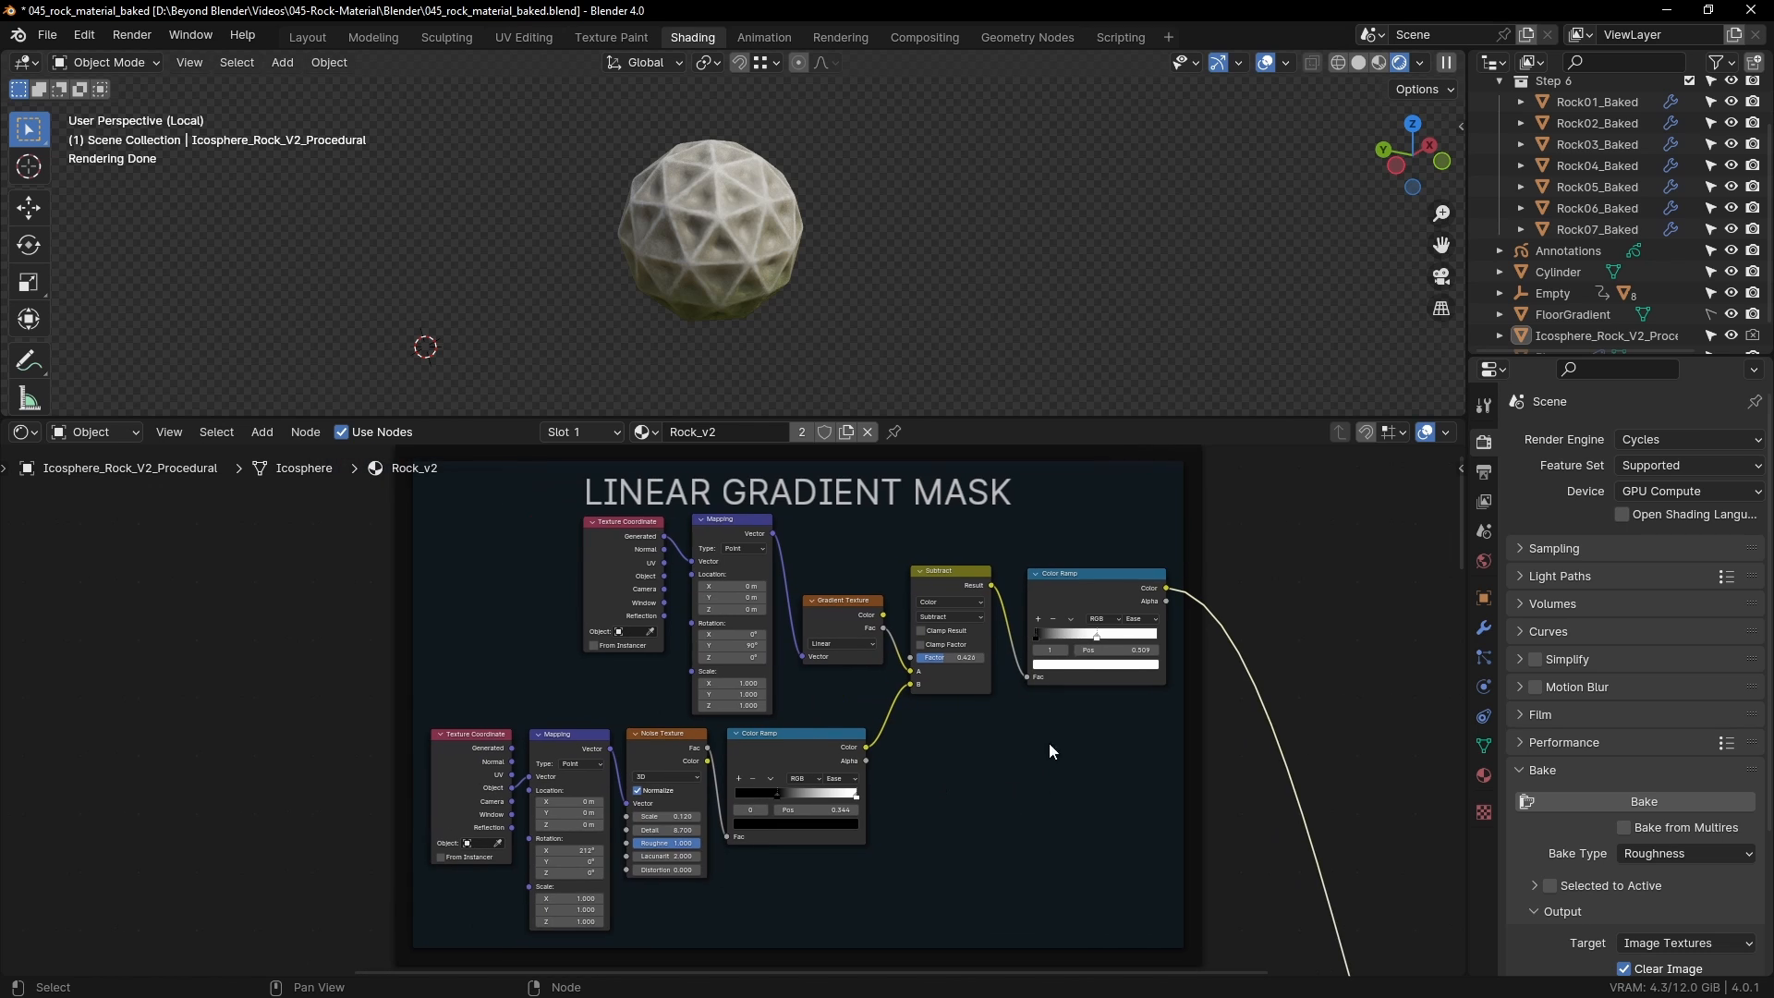
left_click_drag(1011, 417, 1013, 284)
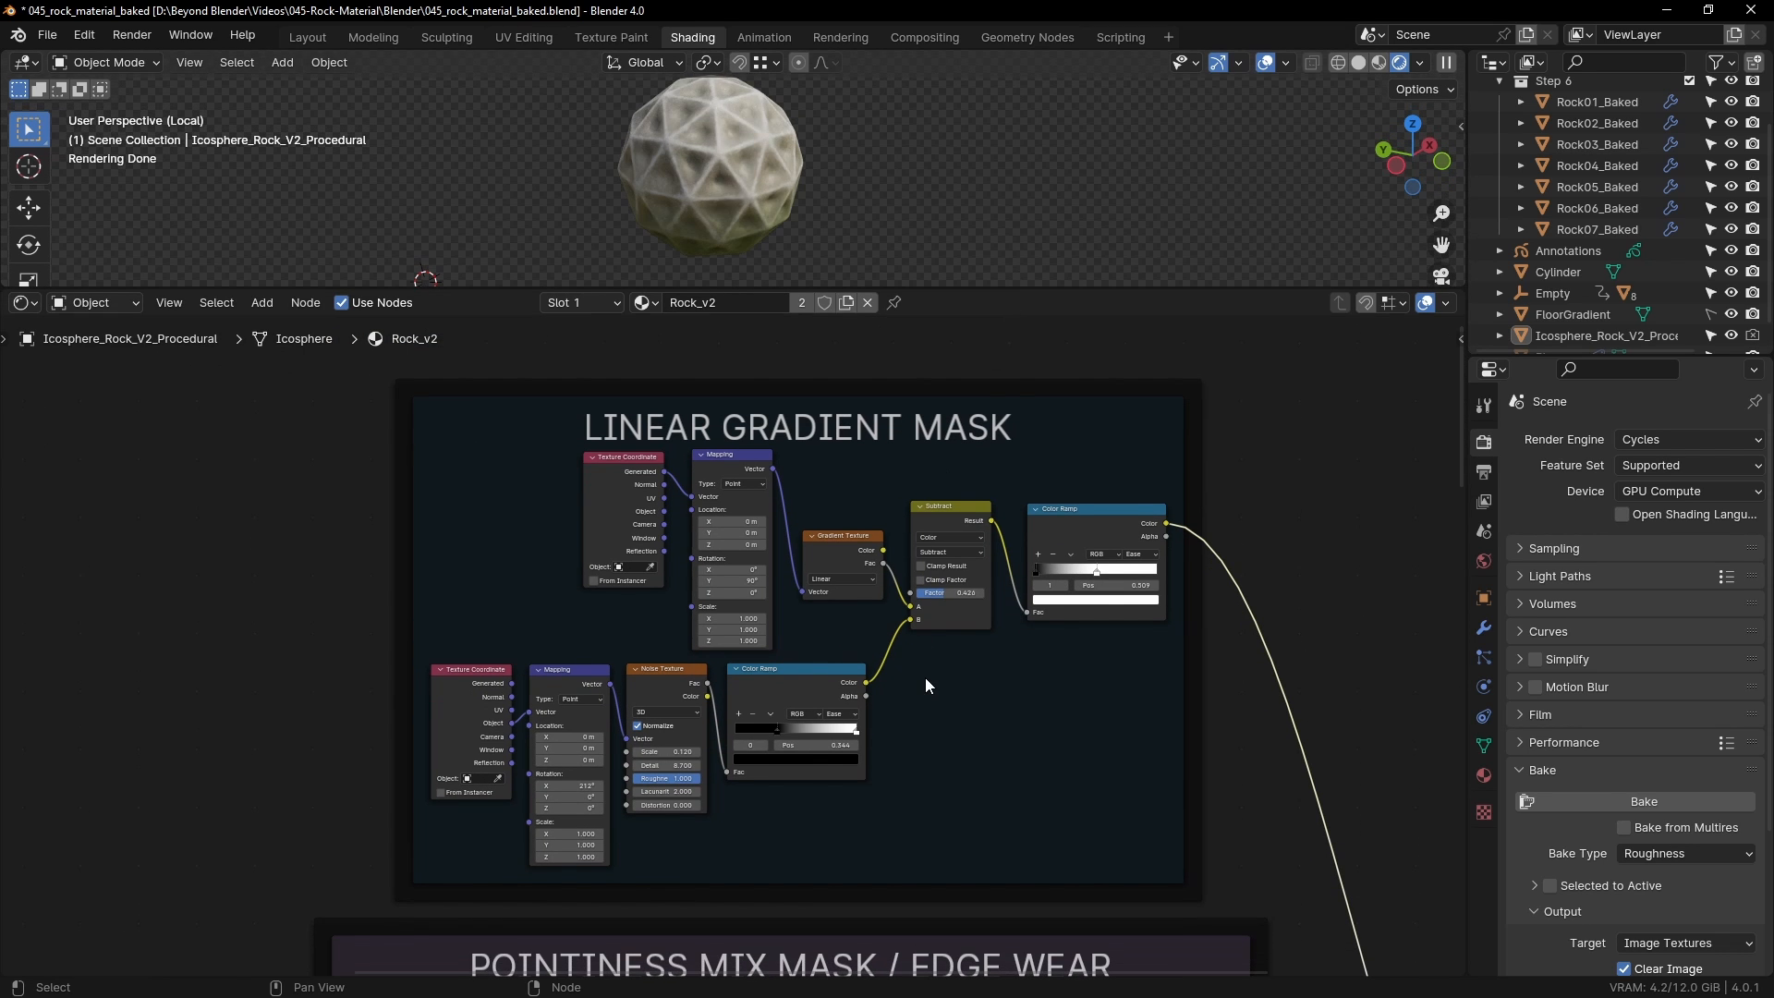
scroll(924, 678, "up", 2)
middle_click_drag(1067, 747, 1030, 746)
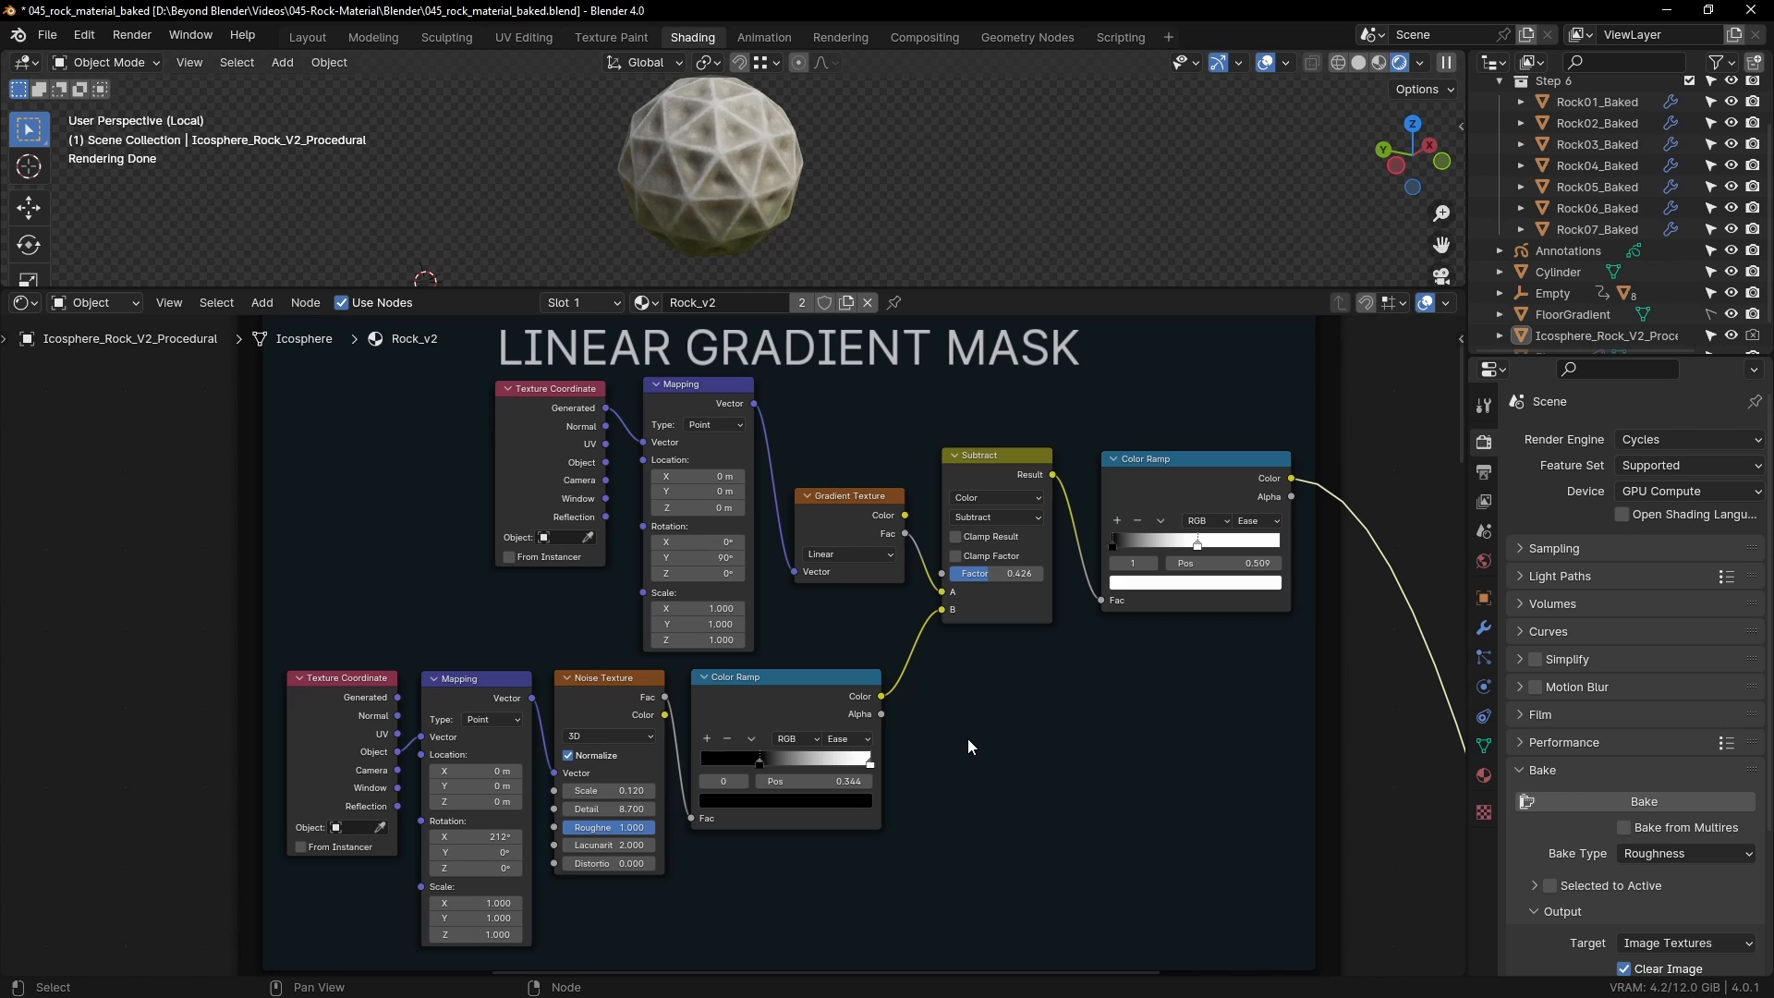
Step: Examine the Texture Coordinate, Mapping rotation and Noise Texture settings in the lower branch of the Linear Gradient Mask
left_click_drag(971, 712, 337, 851)
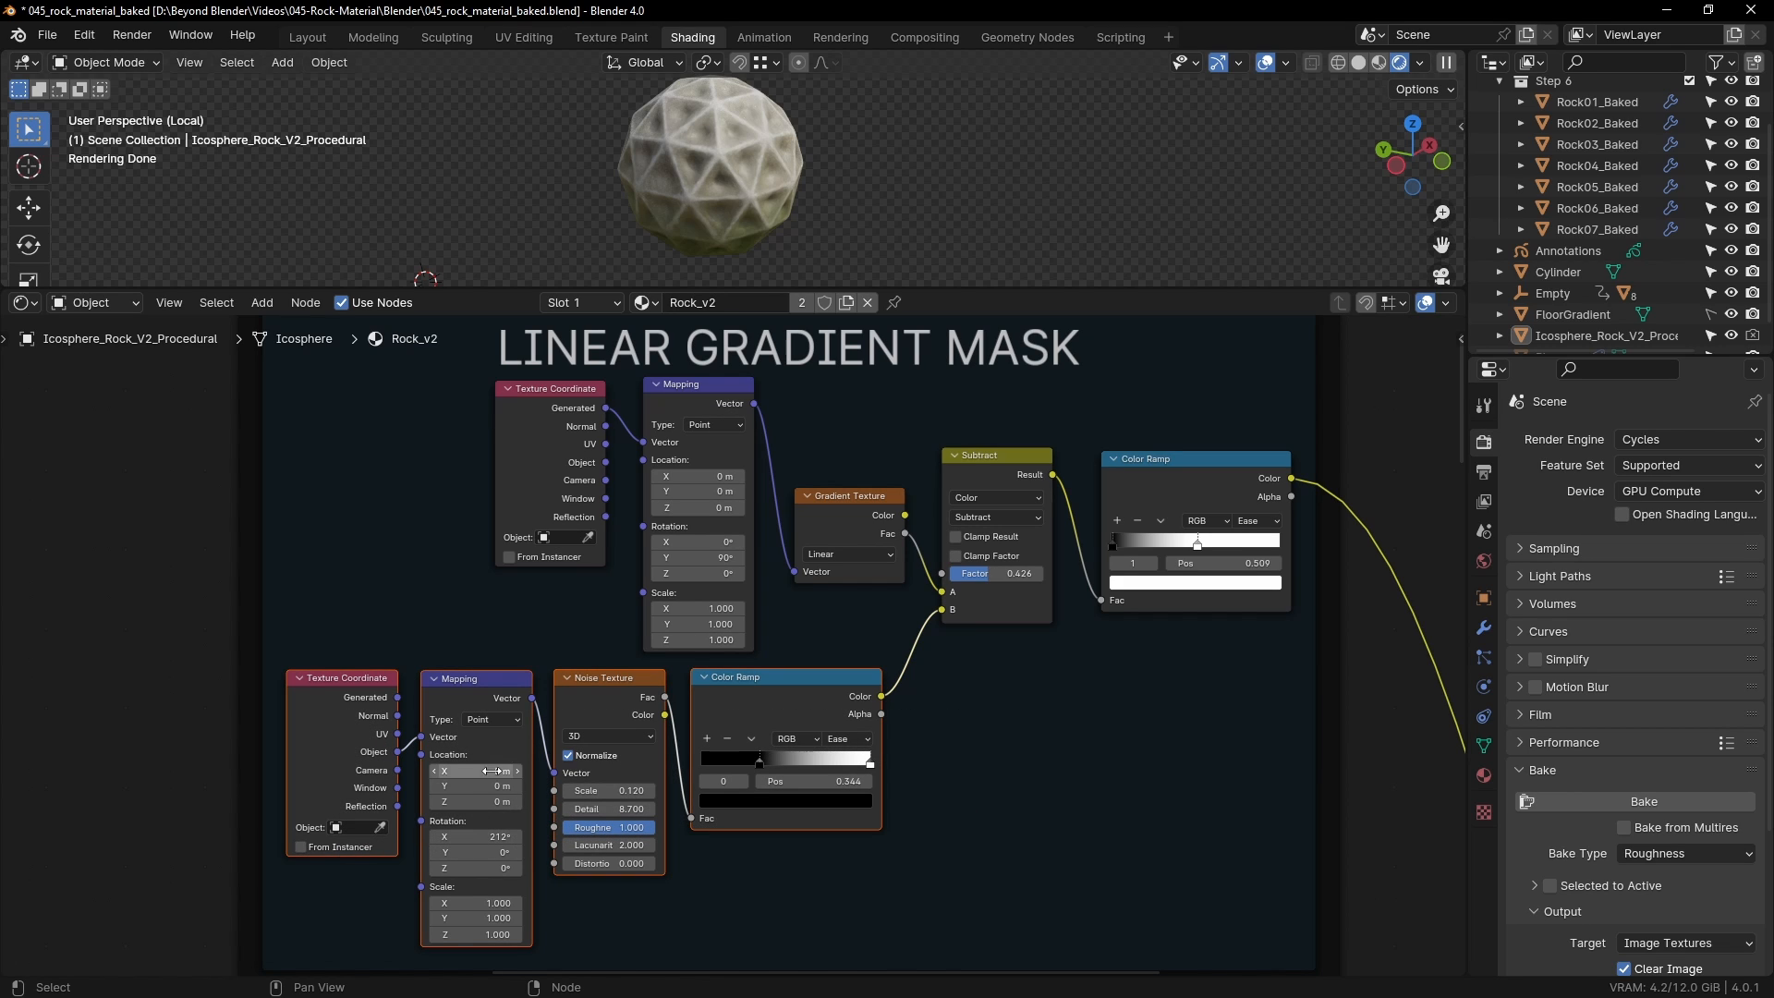
left_click(340, 677)
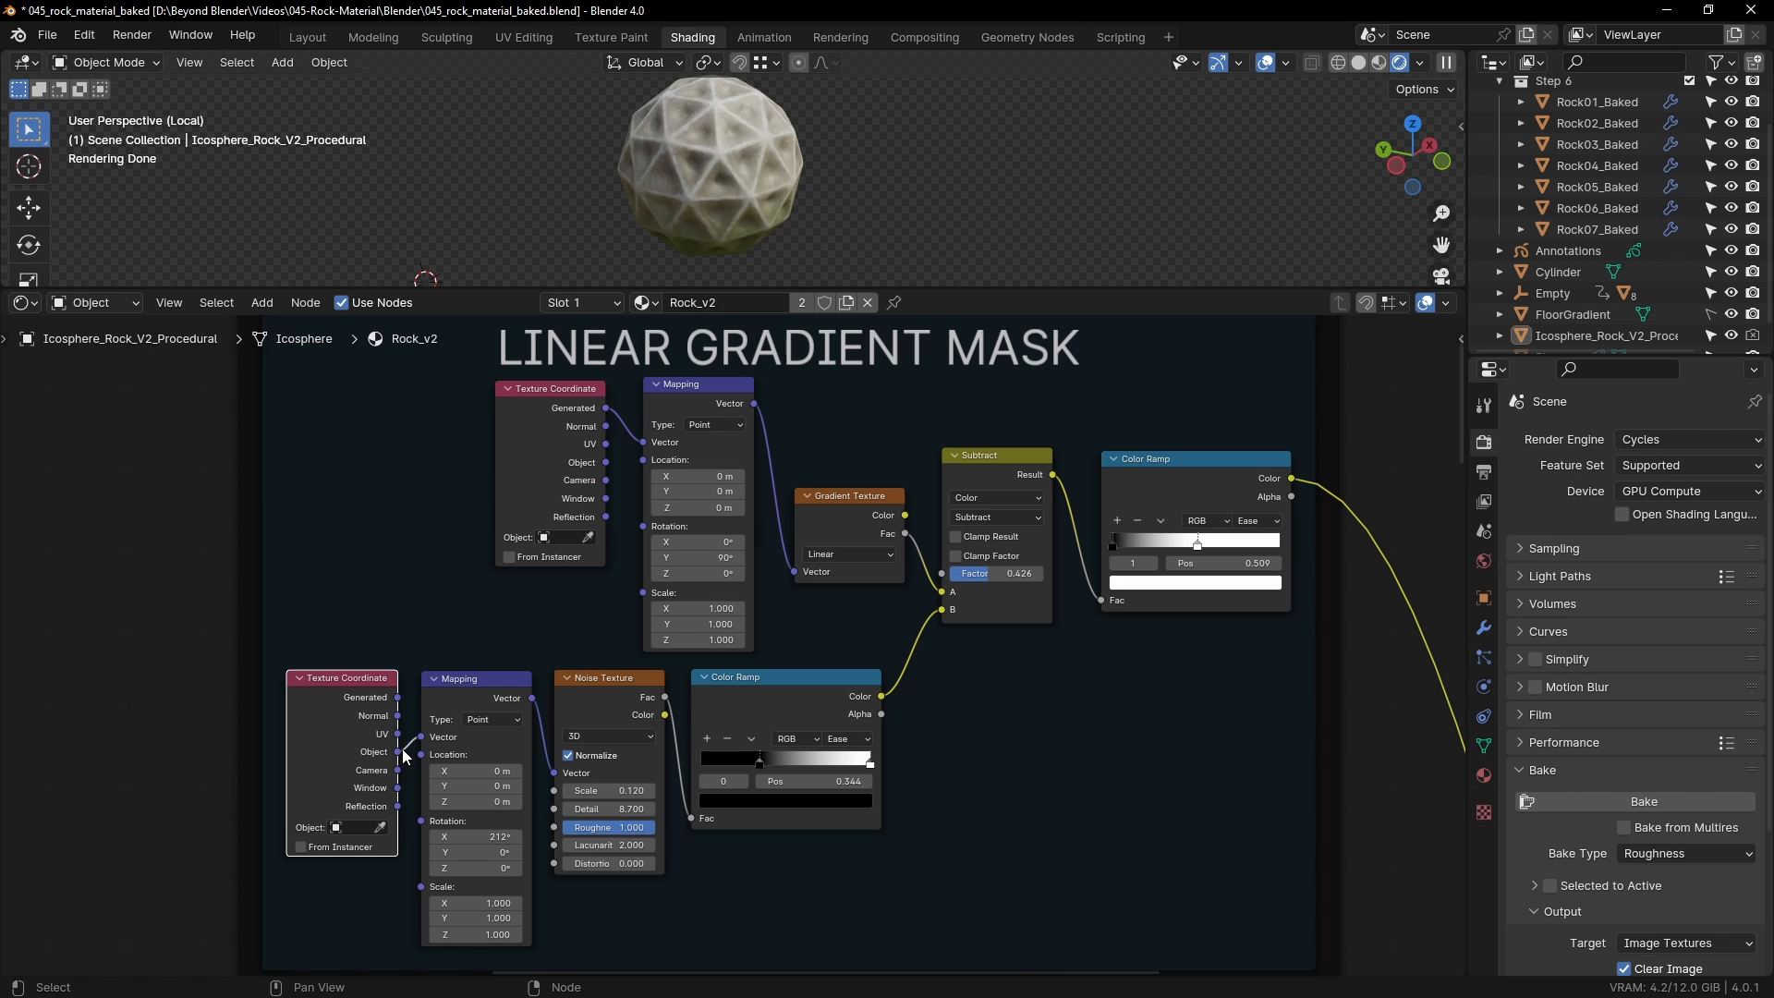
left_click(474, 684)
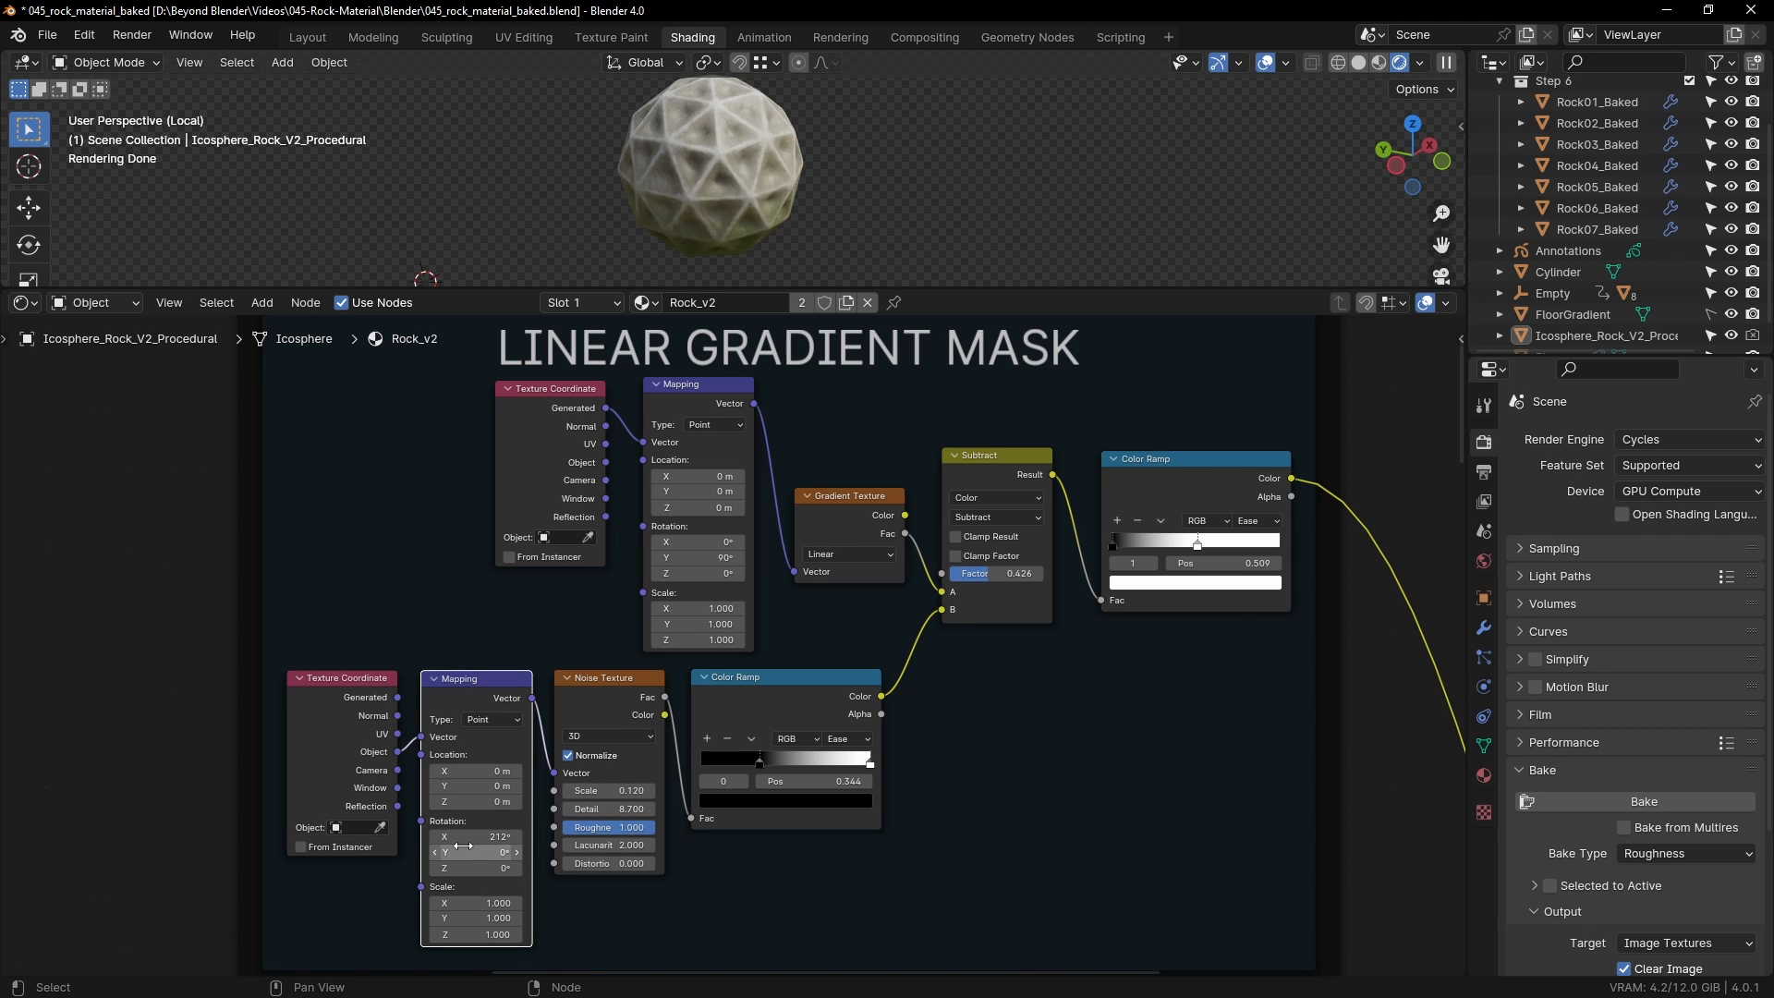
scroll(518, 852, "up", 2)
scroll(686, 788, "up", 4)
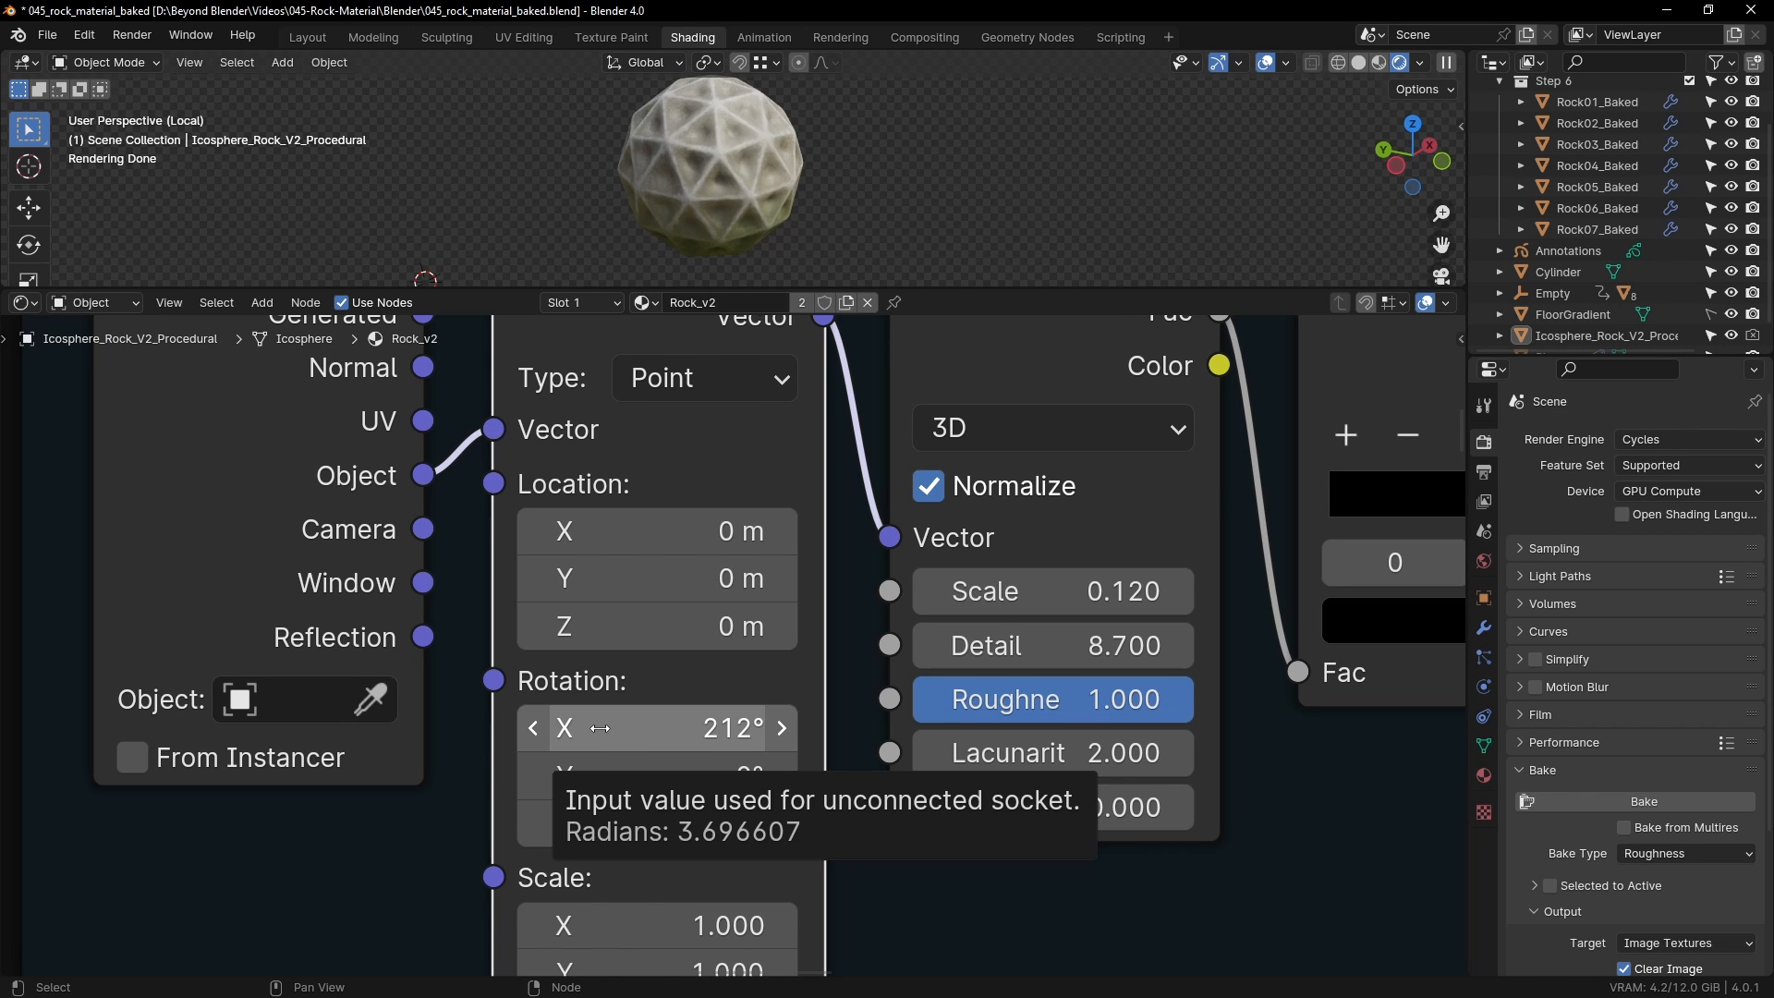
scroll(600, 728, "down", 5)
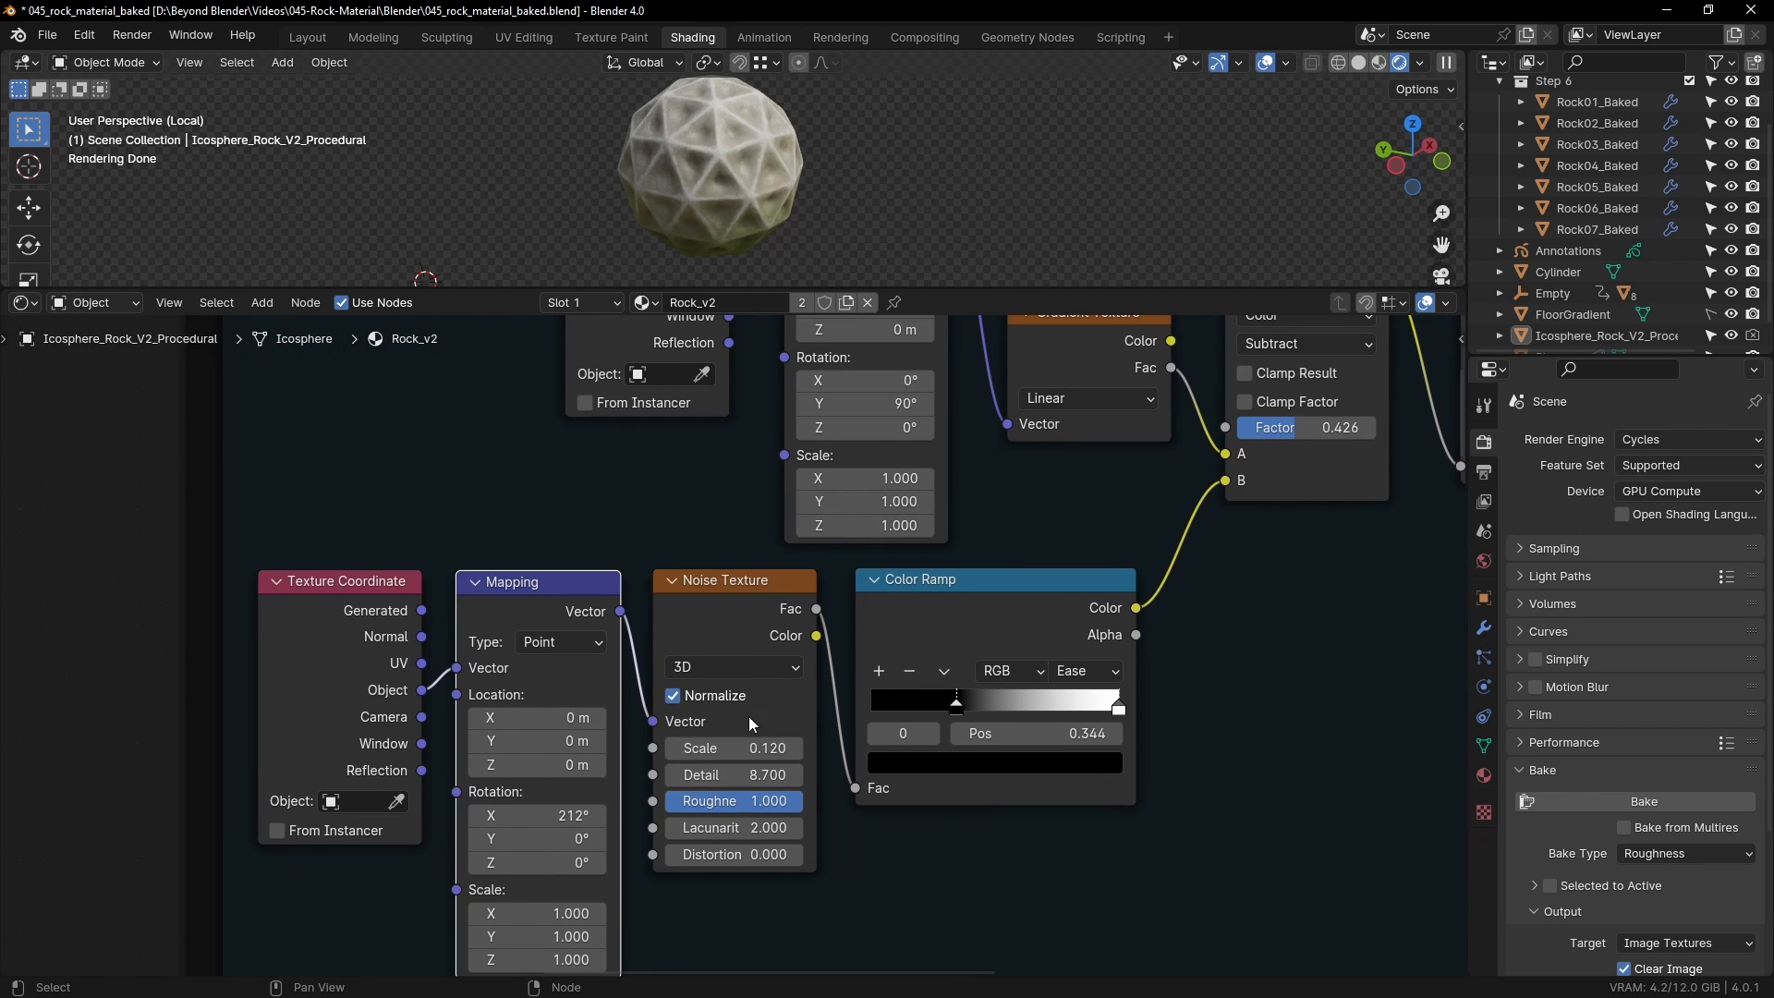
middle_click_drag(898, 201, 871, 169)
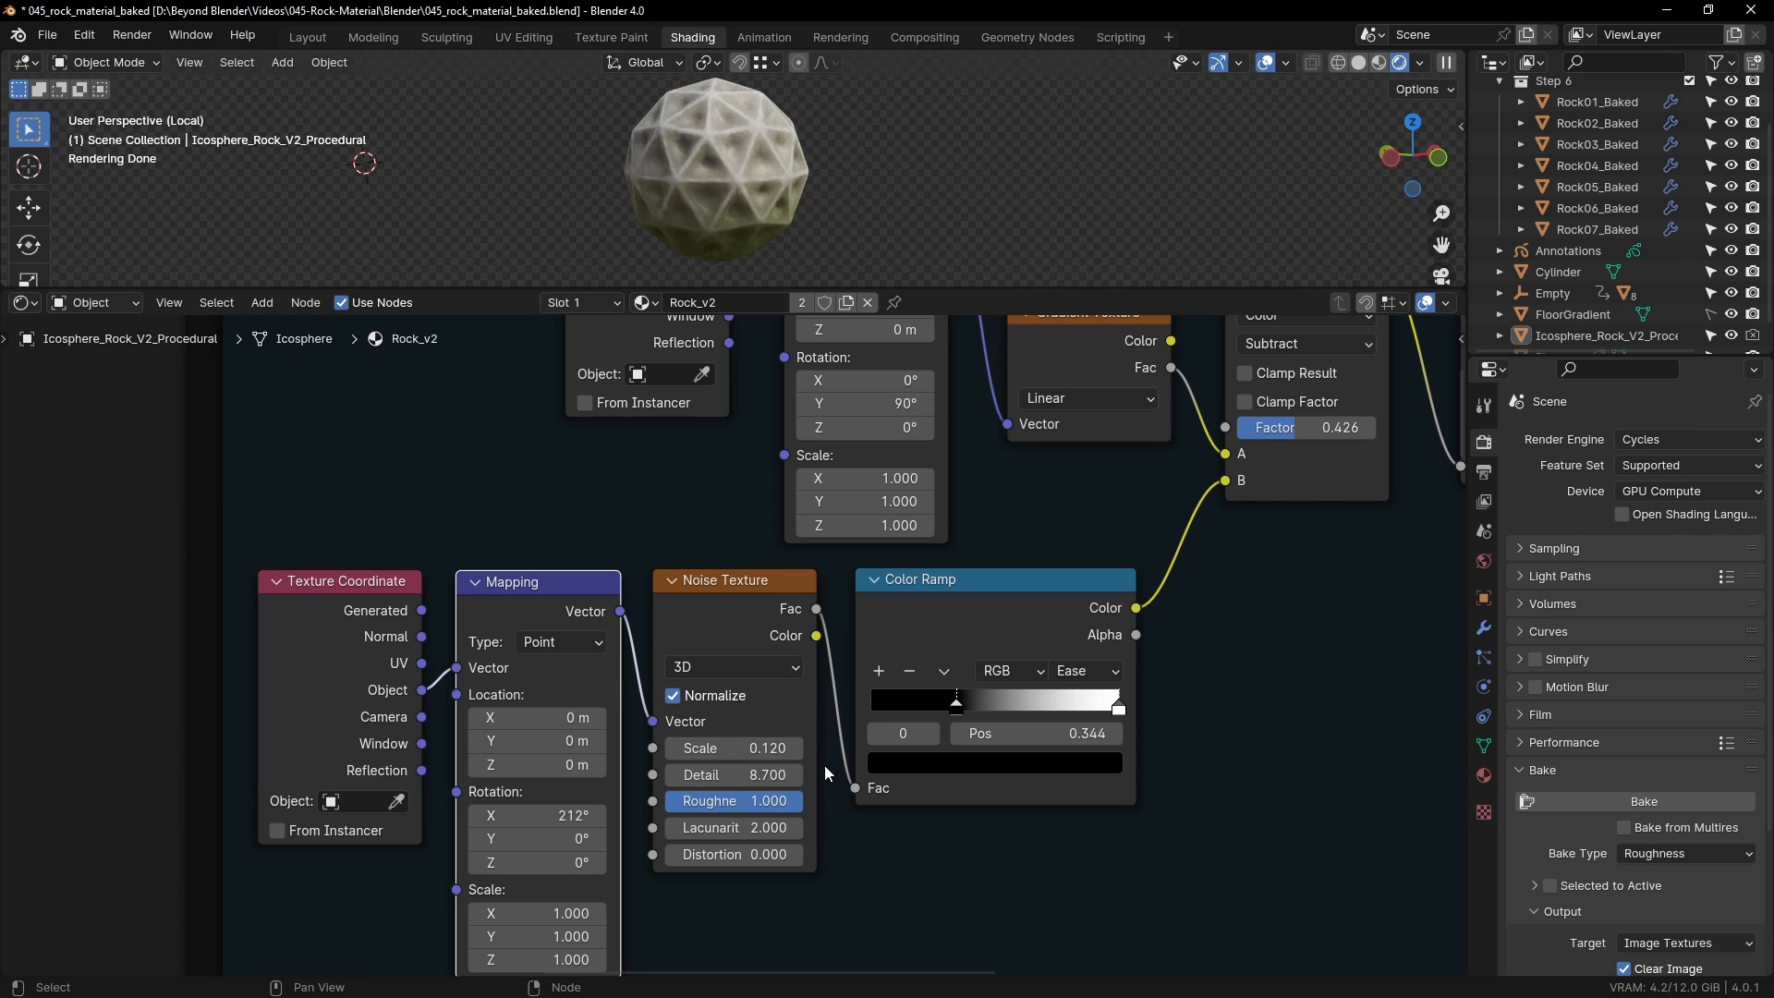
scroll(818, 764, "up", 2)
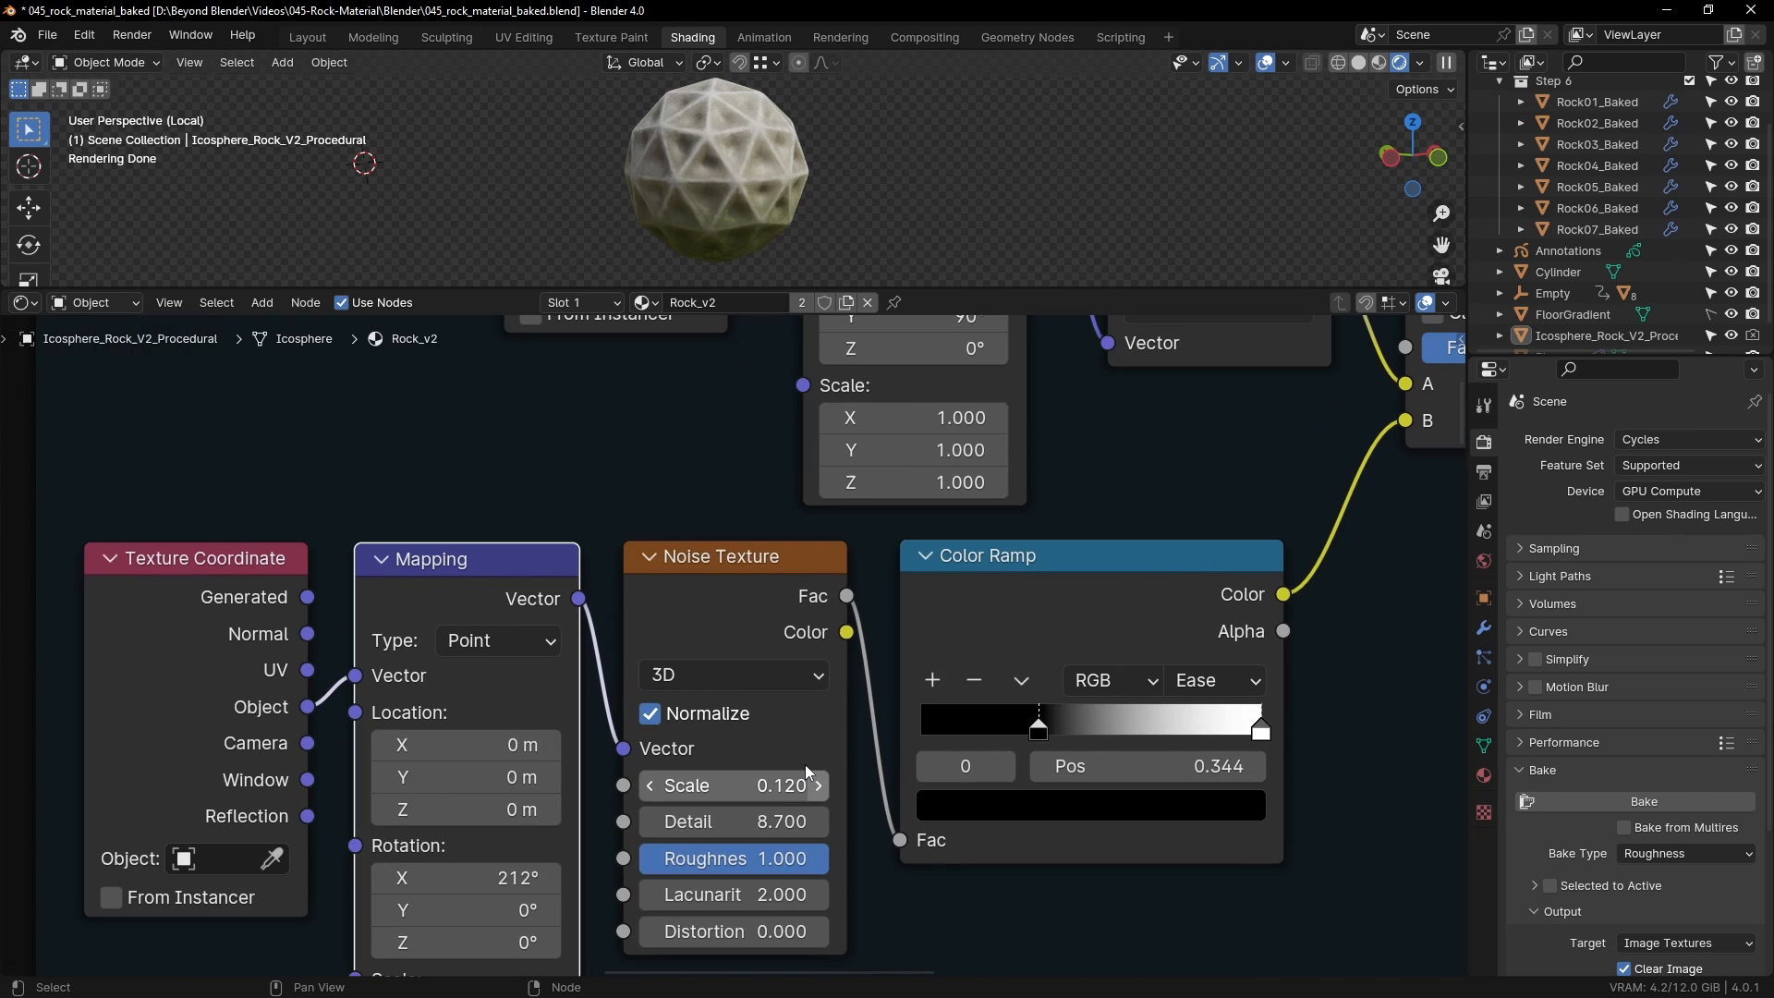
Step: Preview the Noise Texture of the mask's lower branch on the icosphere
left_click(727, 560, "ctrl+shift")
scroll(734, 165, "up", 3)
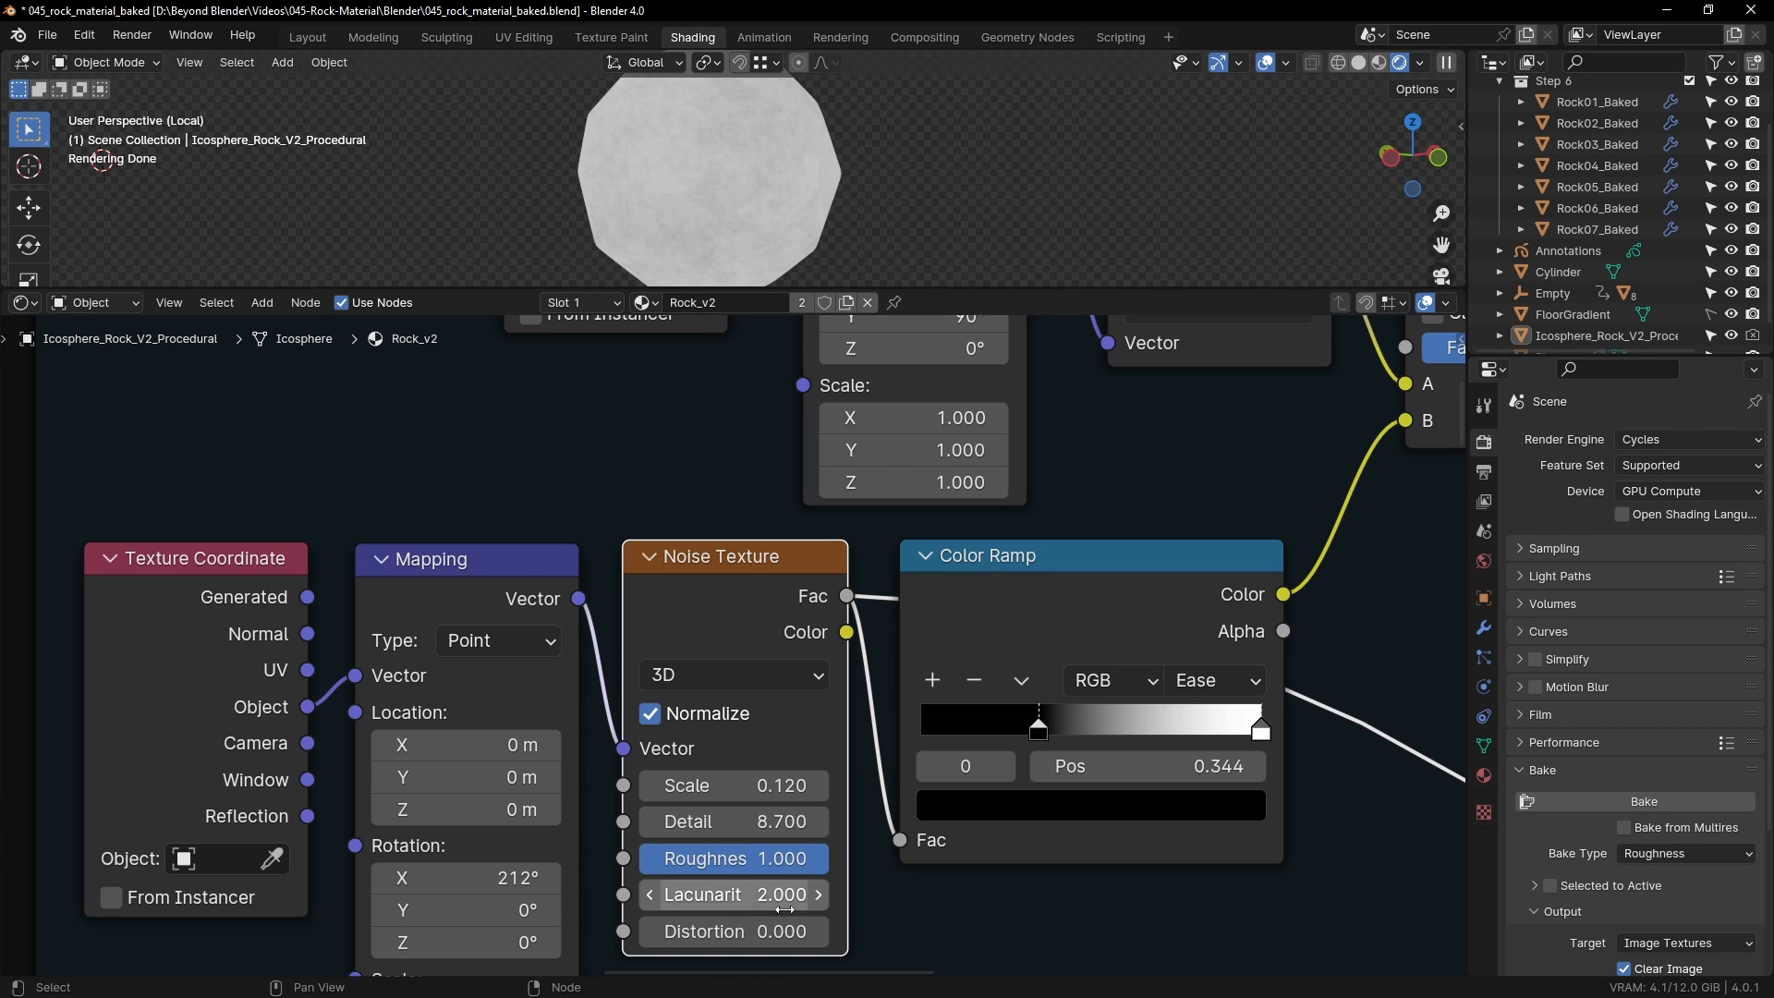
middle_click_drag(1070, 895, 786, 923)
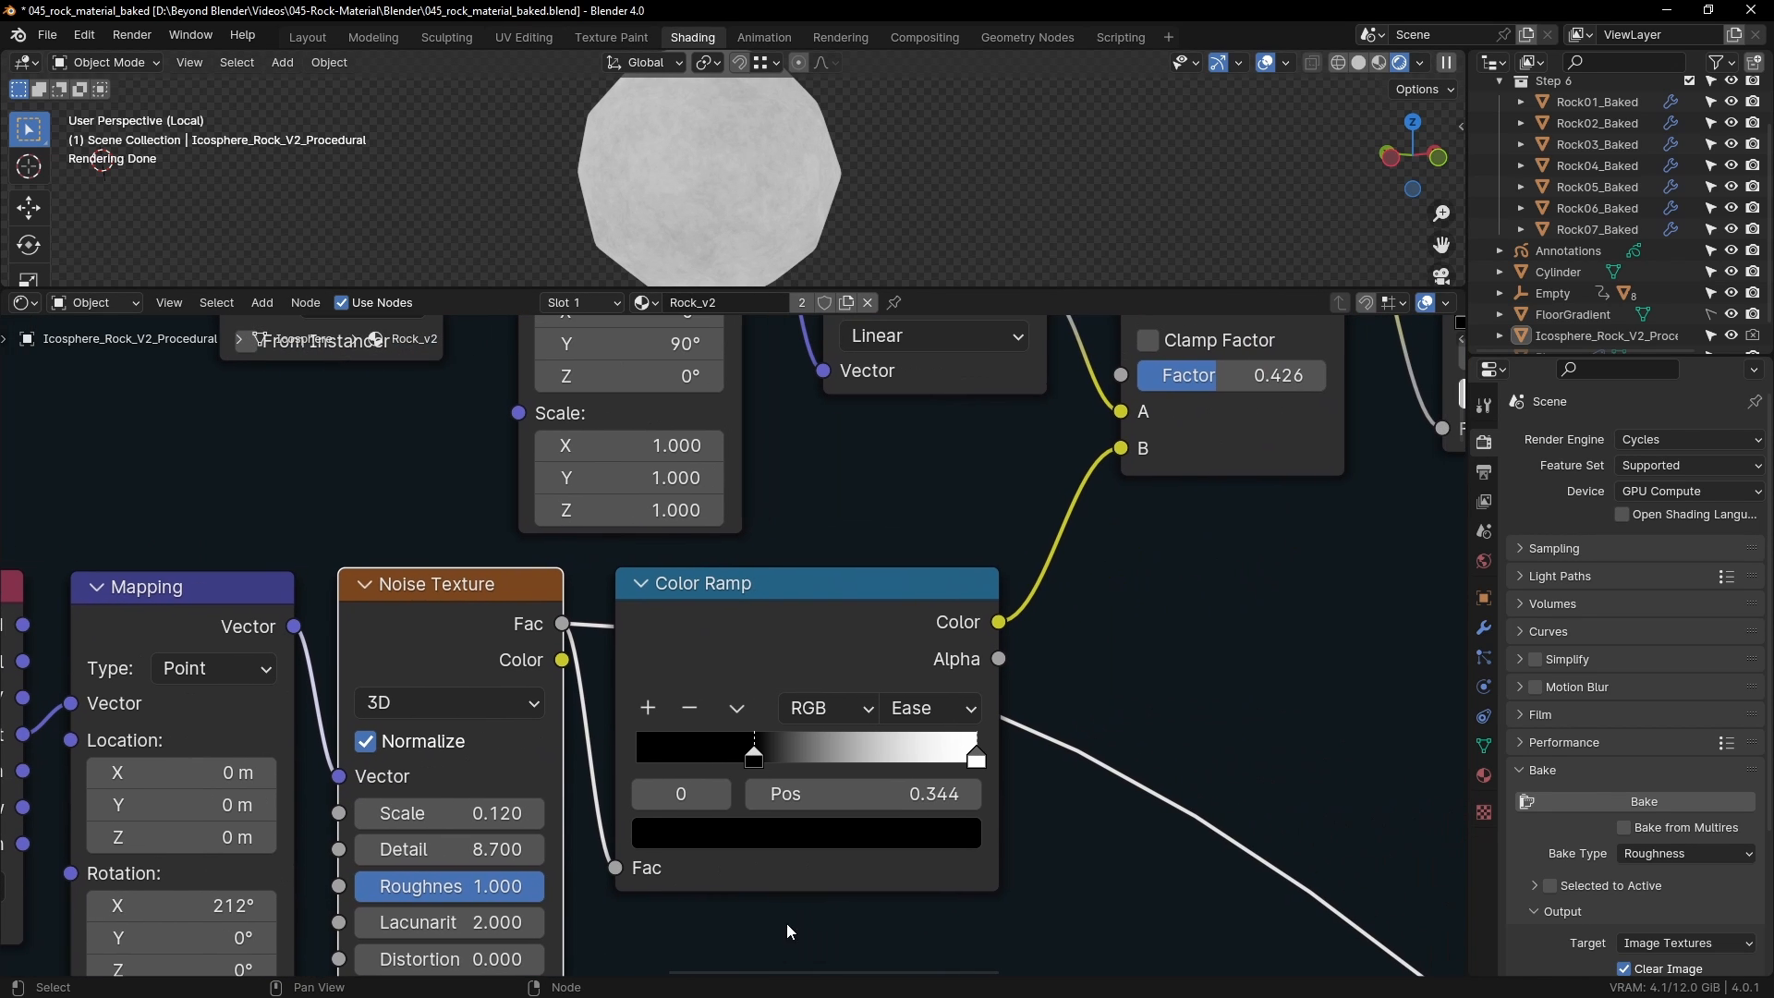
Step: Preview the Color Ramp that follows the Noise Texture and examine the icosphere alongside the lower branch's settings
left_click(764, 578, "ctrl+shift")
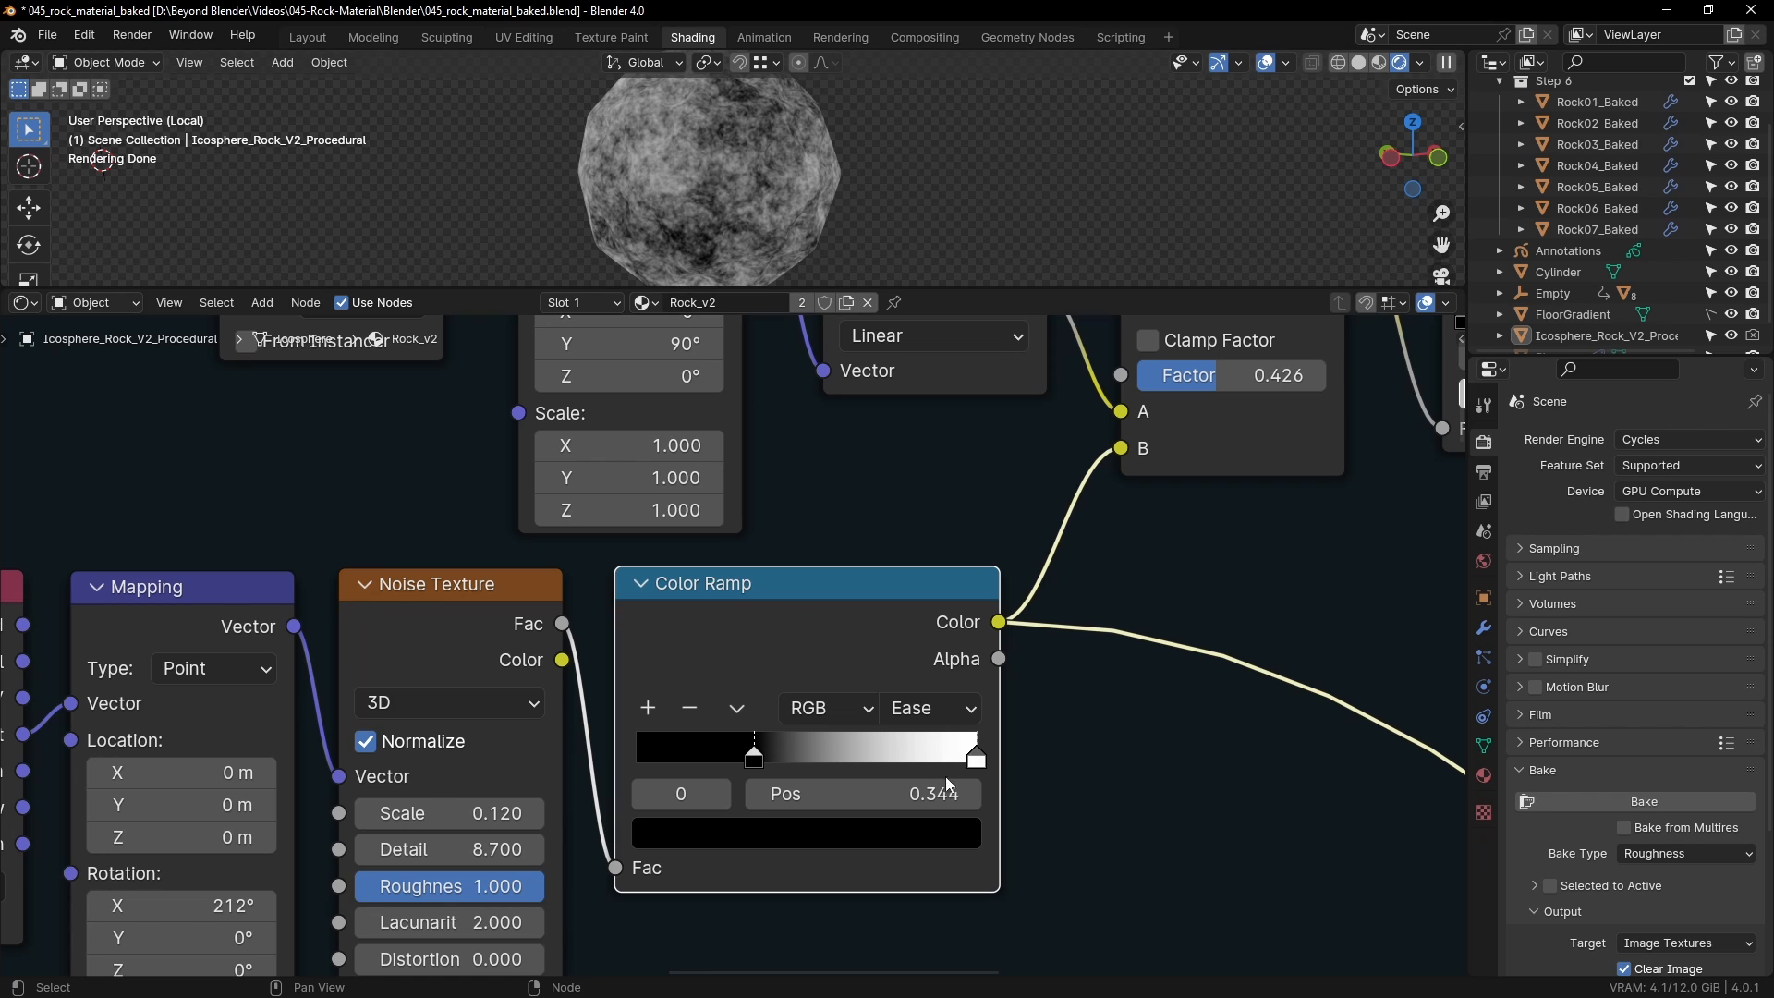
middle_click_drag(745, 201, 771, 207)
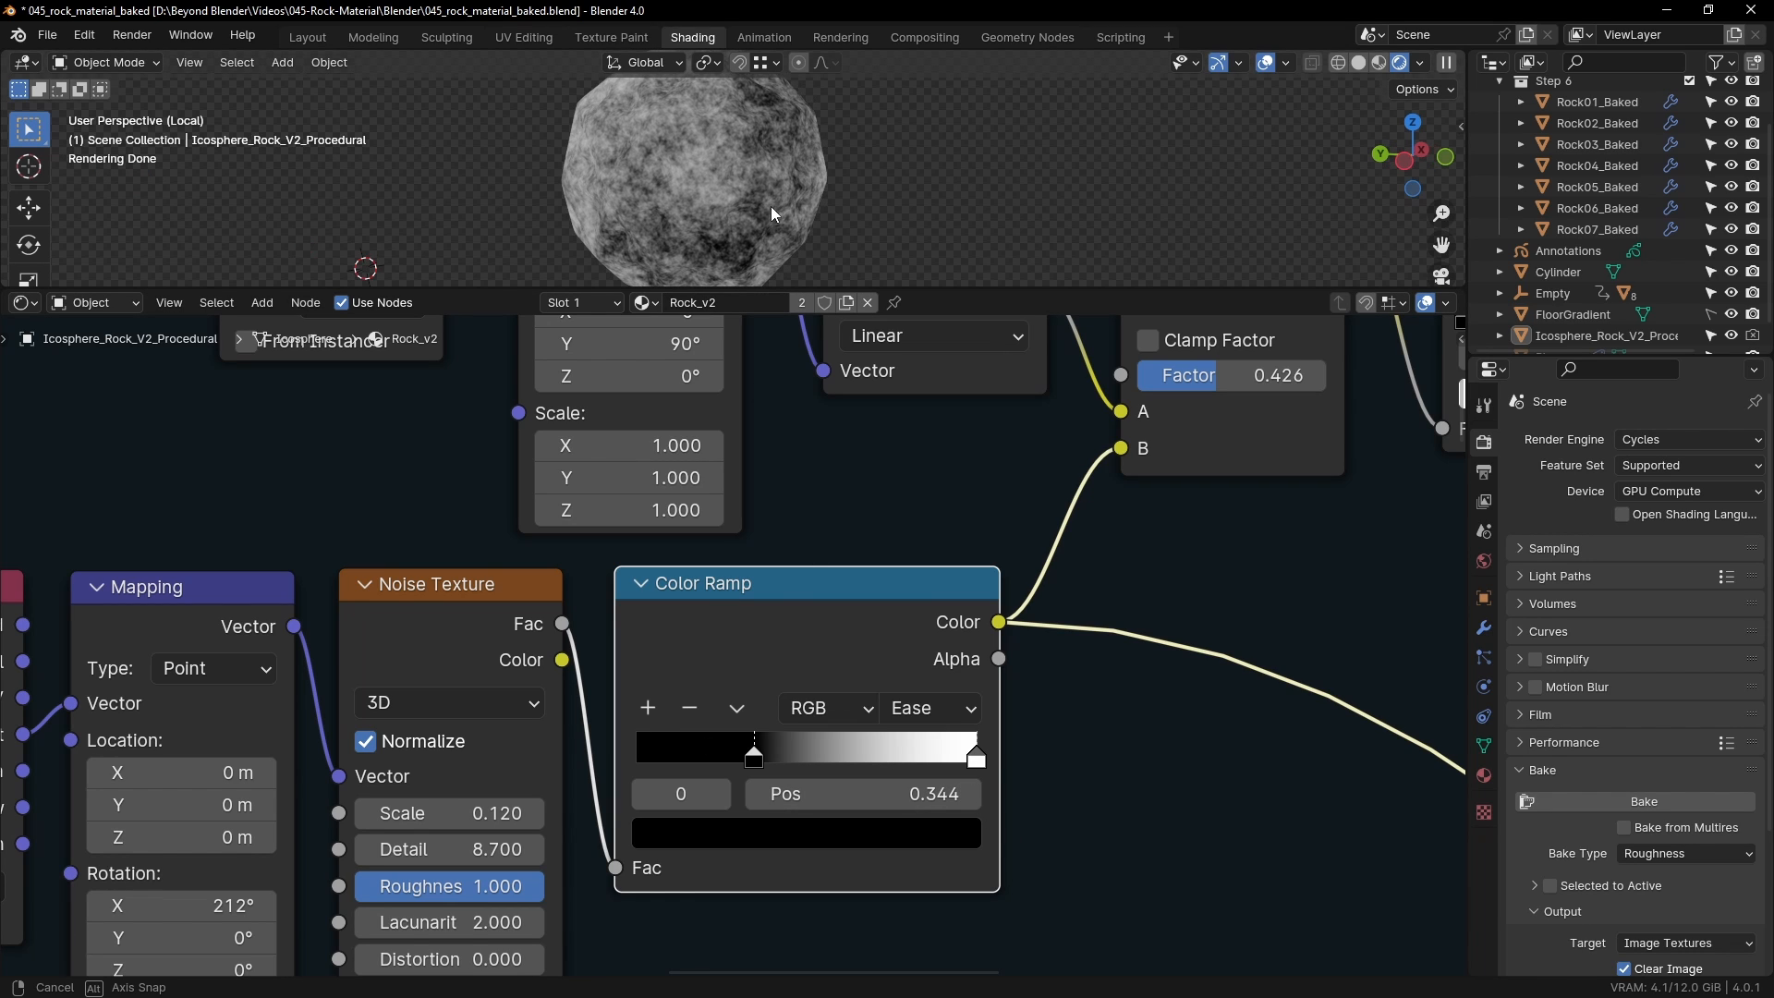
middle_click_drag(811, 645, 878, 694)
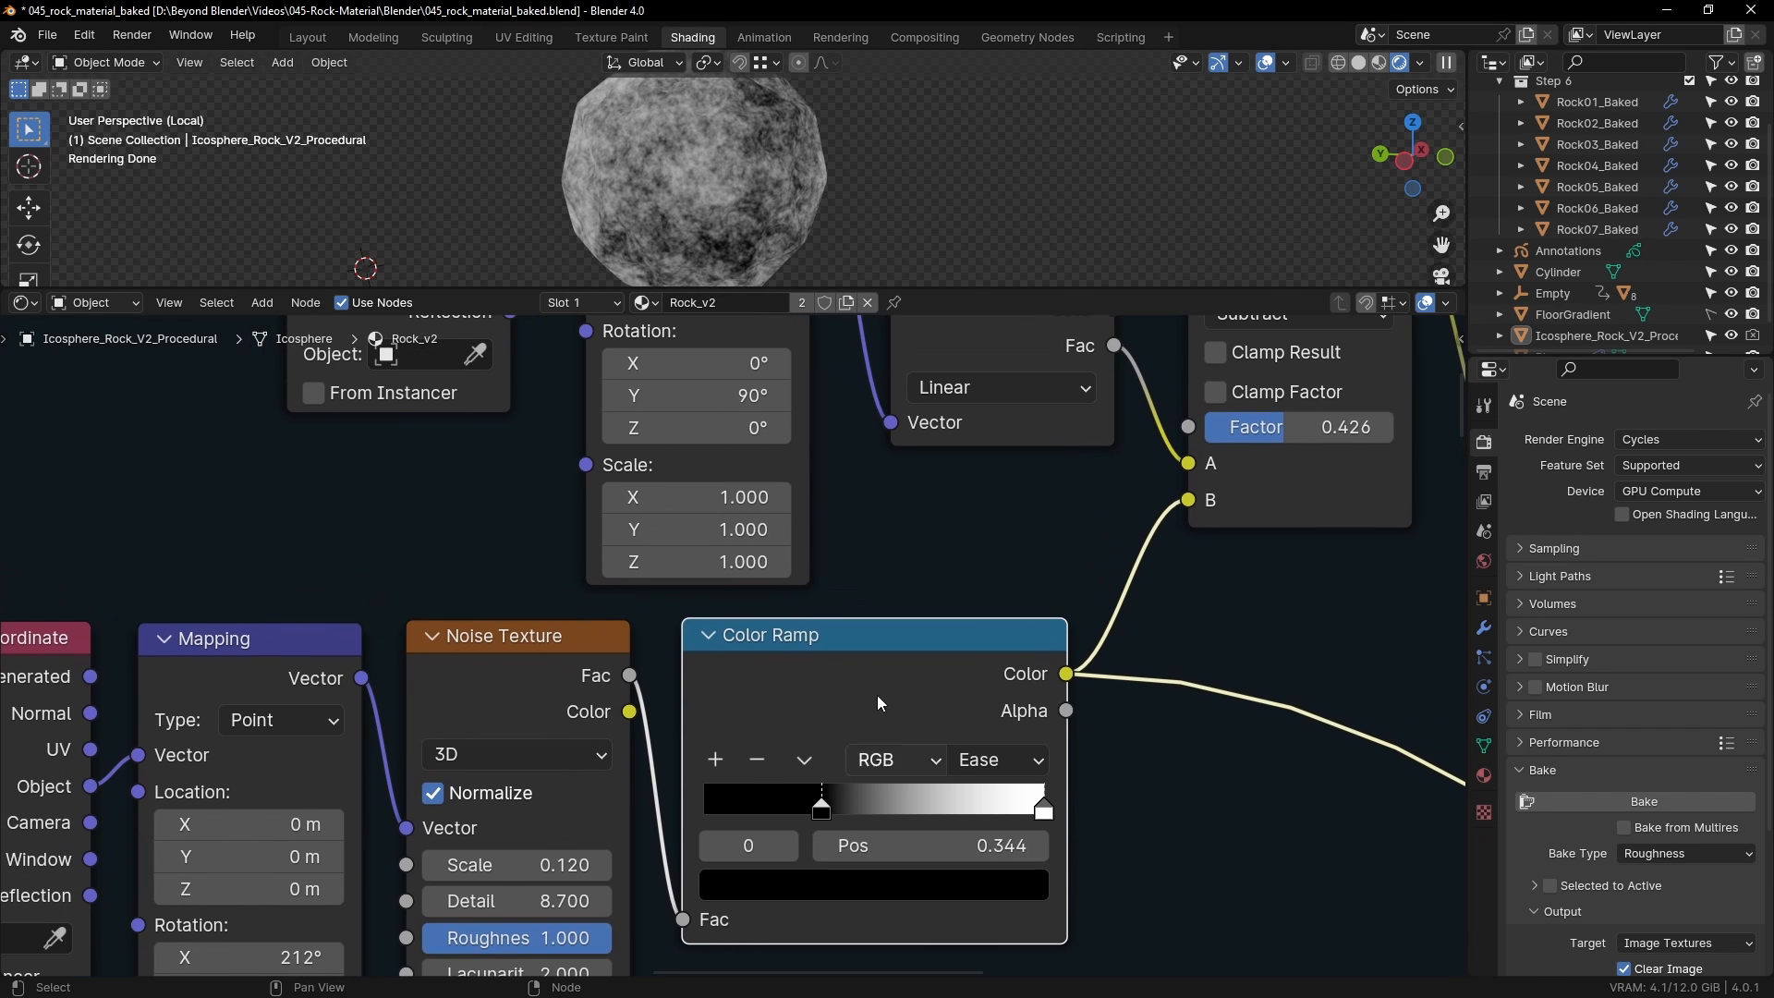
middle_click_drag(675, 159, 747, 203)
scroll(750, 647, "down", 1)
middle_click_drag(756, 913, 823, 703)
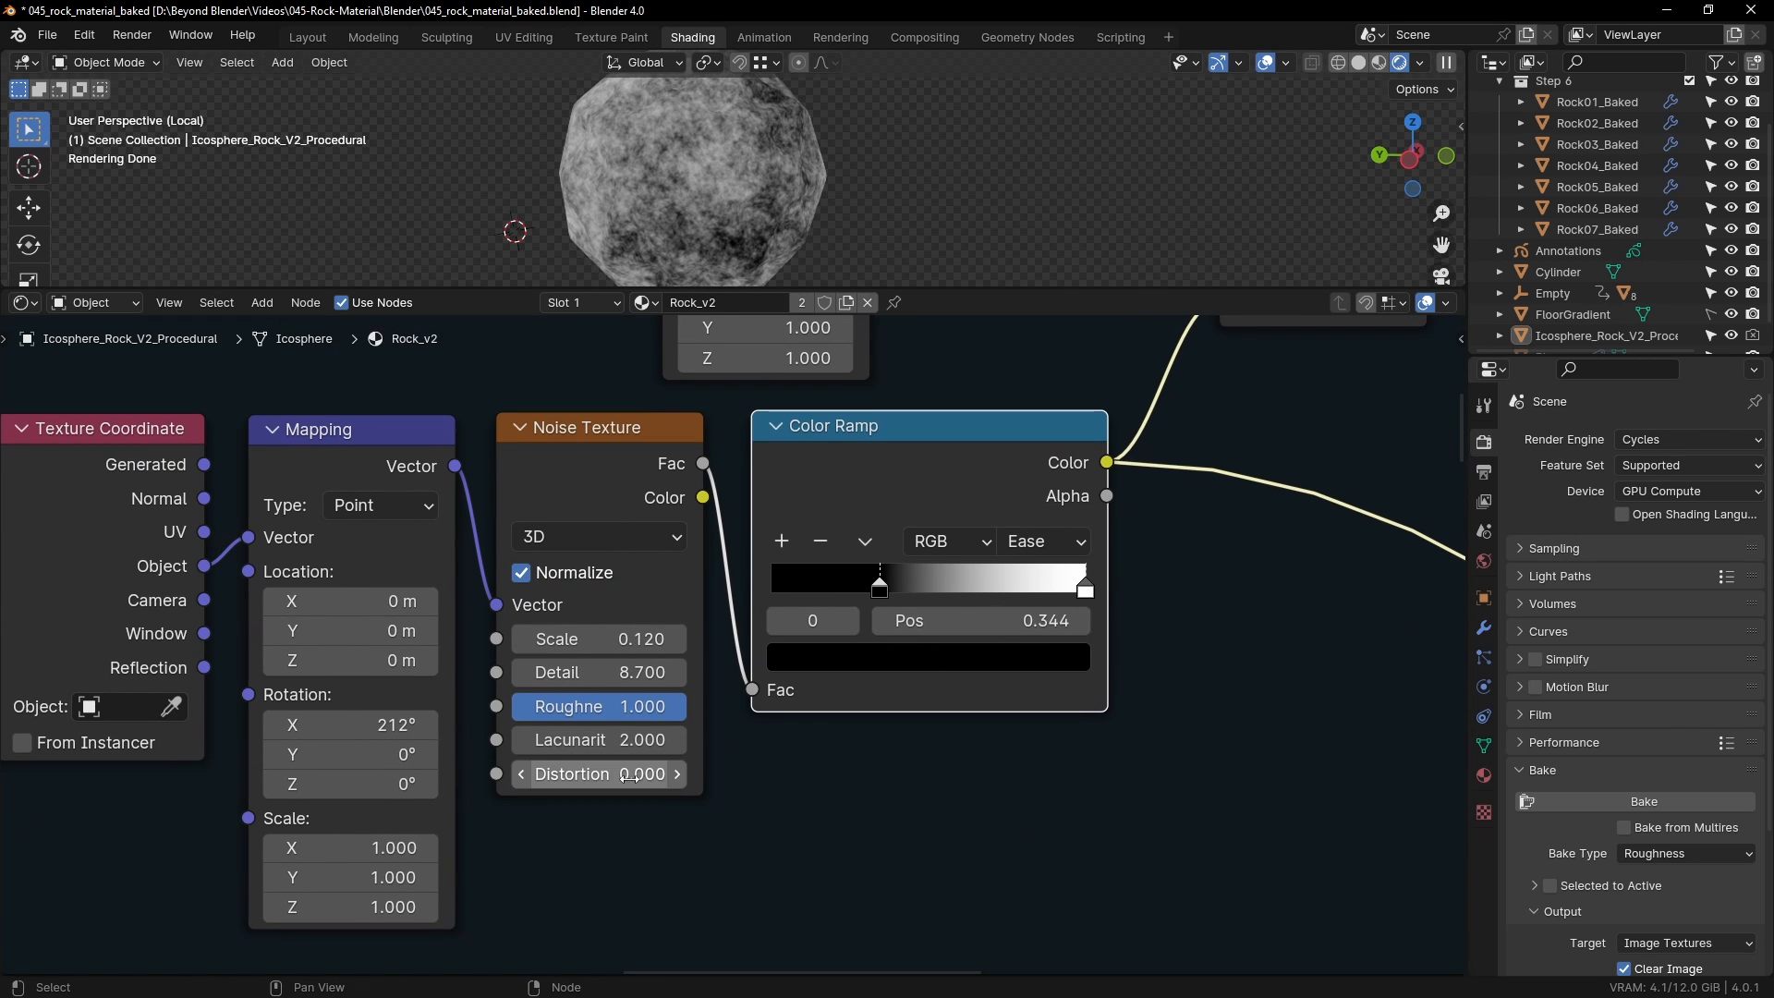
middle_click_drag(967, 839, 982, 896)
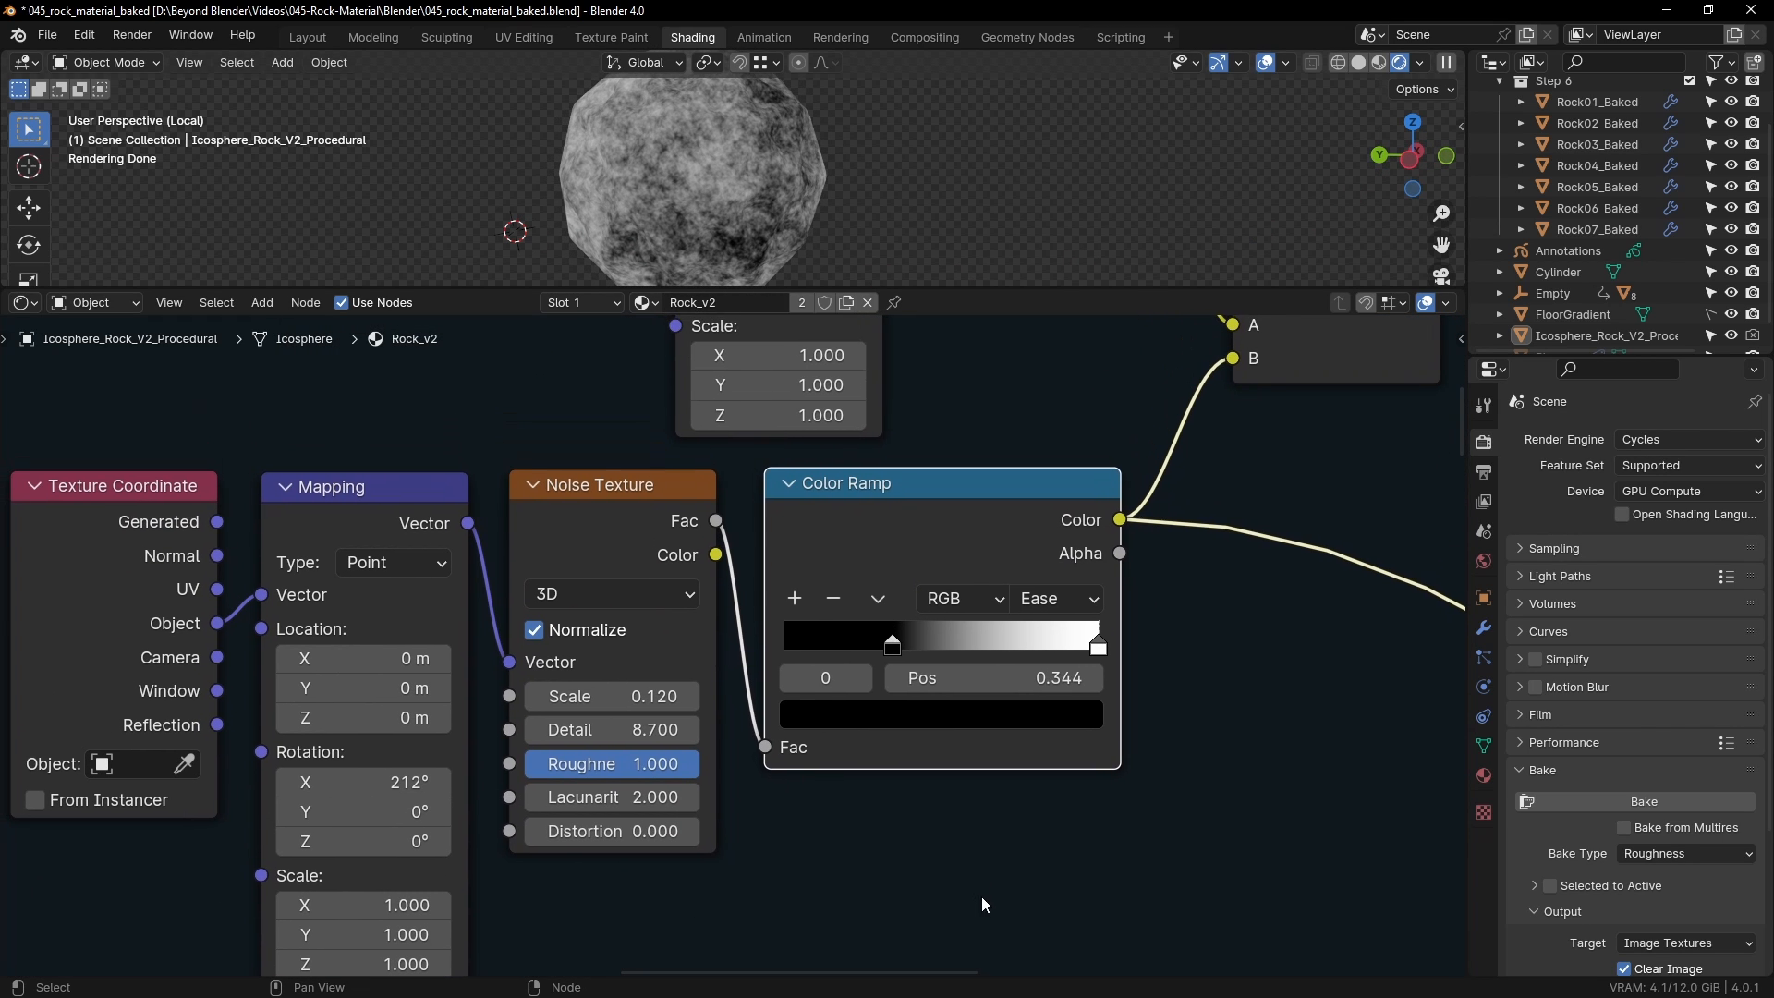
scroll(735, 824, "up", 2)
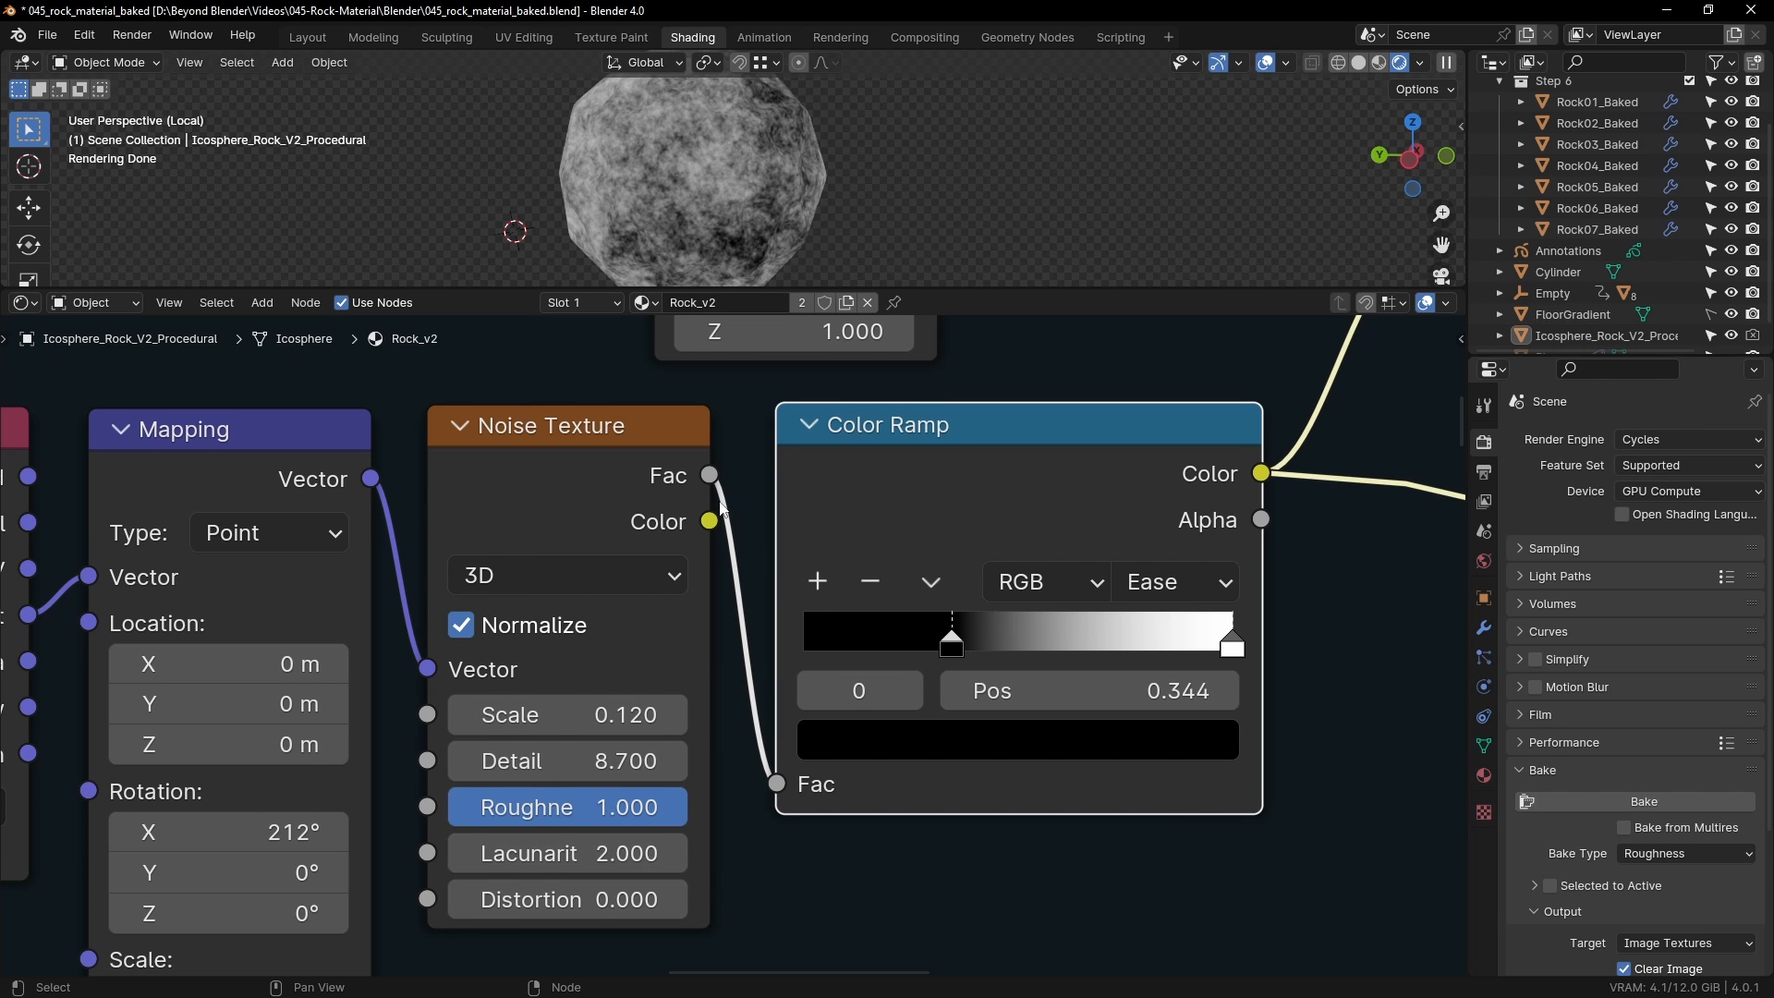
Step: Preview the final Color Ramp after the Subtract node to examine the complete Linear Gradient Mask on the icosphere
scroll(1056, 677, "down", 1)
scroll(1057, 677, "down", 2)
middle_click_drag(1127, 669, 786, 761)
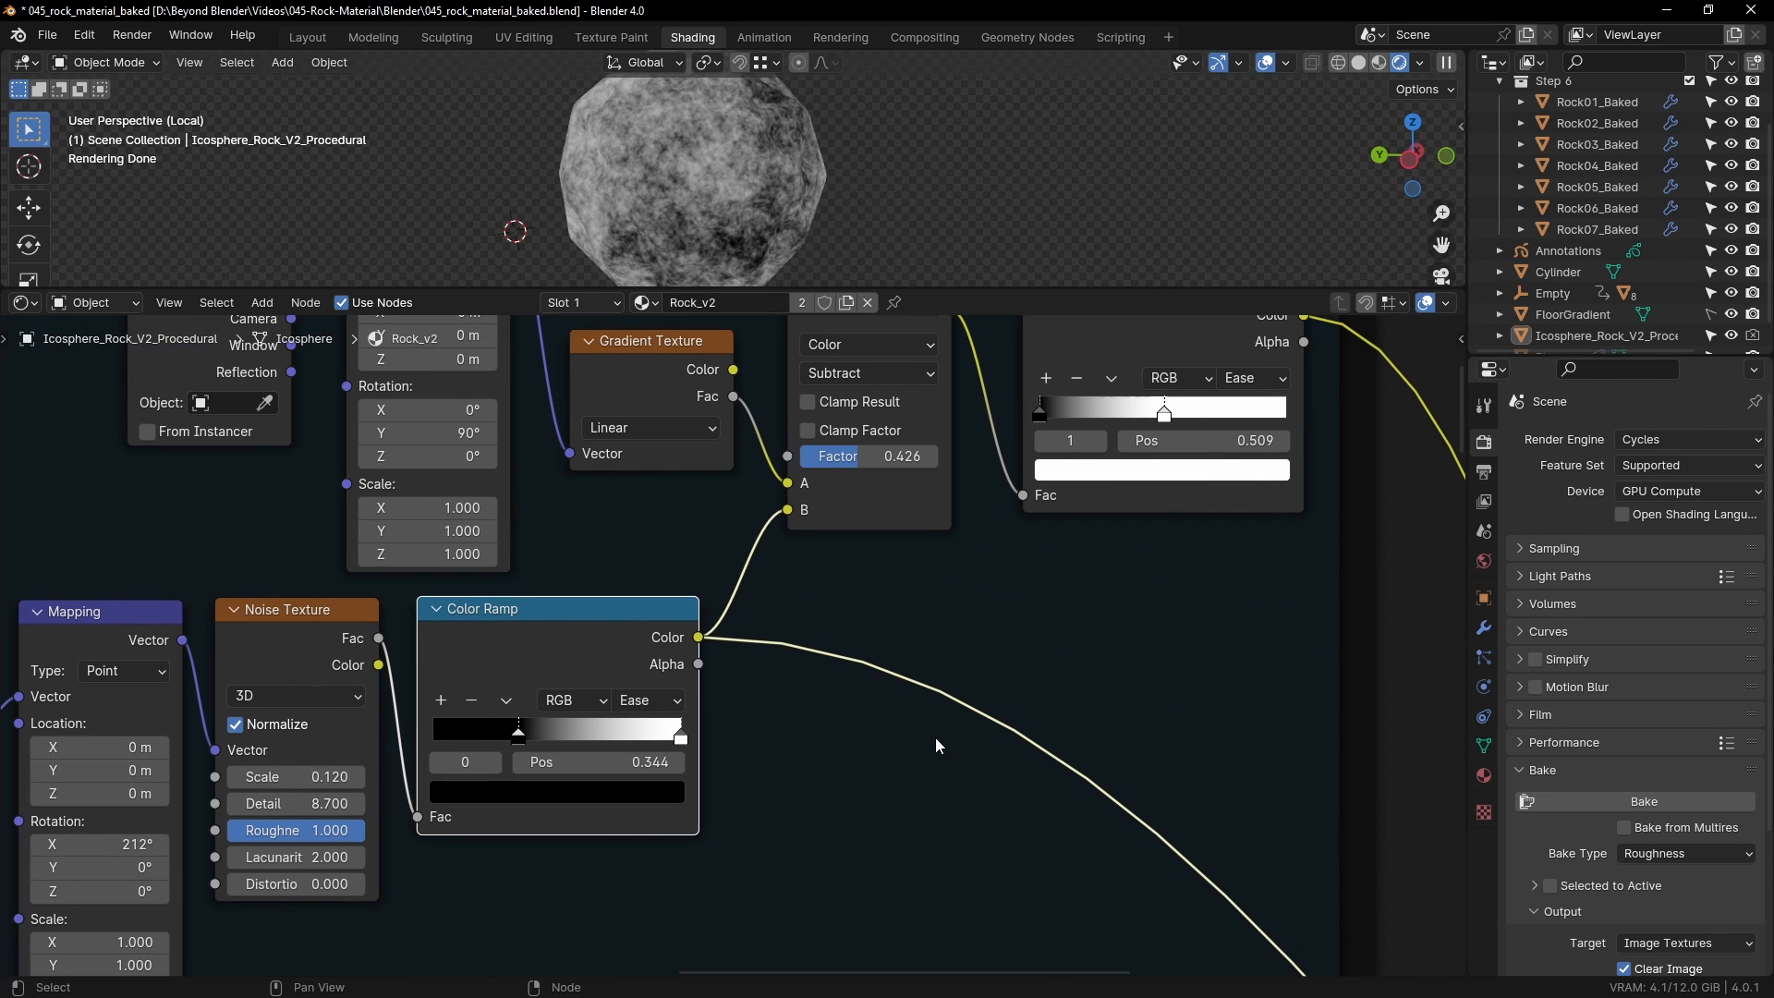
middle_click_drag(935, 737, 1009, 784)
scroll(1179, 689, "down", 2)
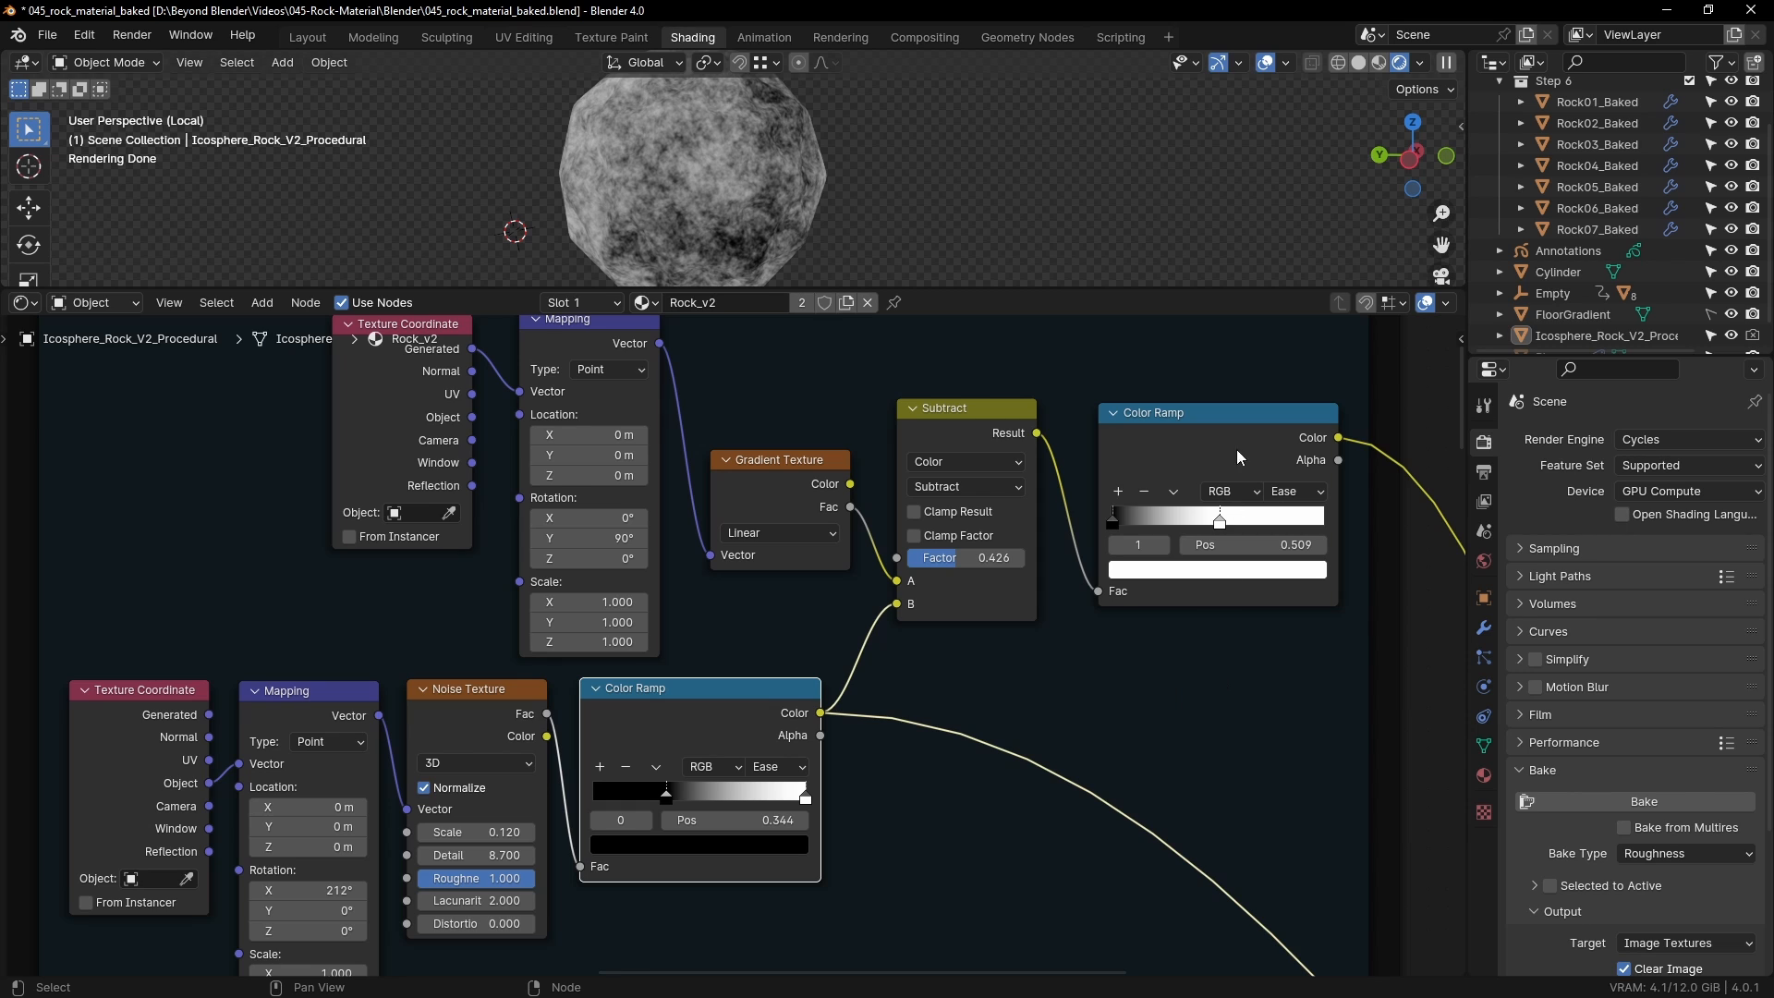
scroll(1239, 456, "down", 3)
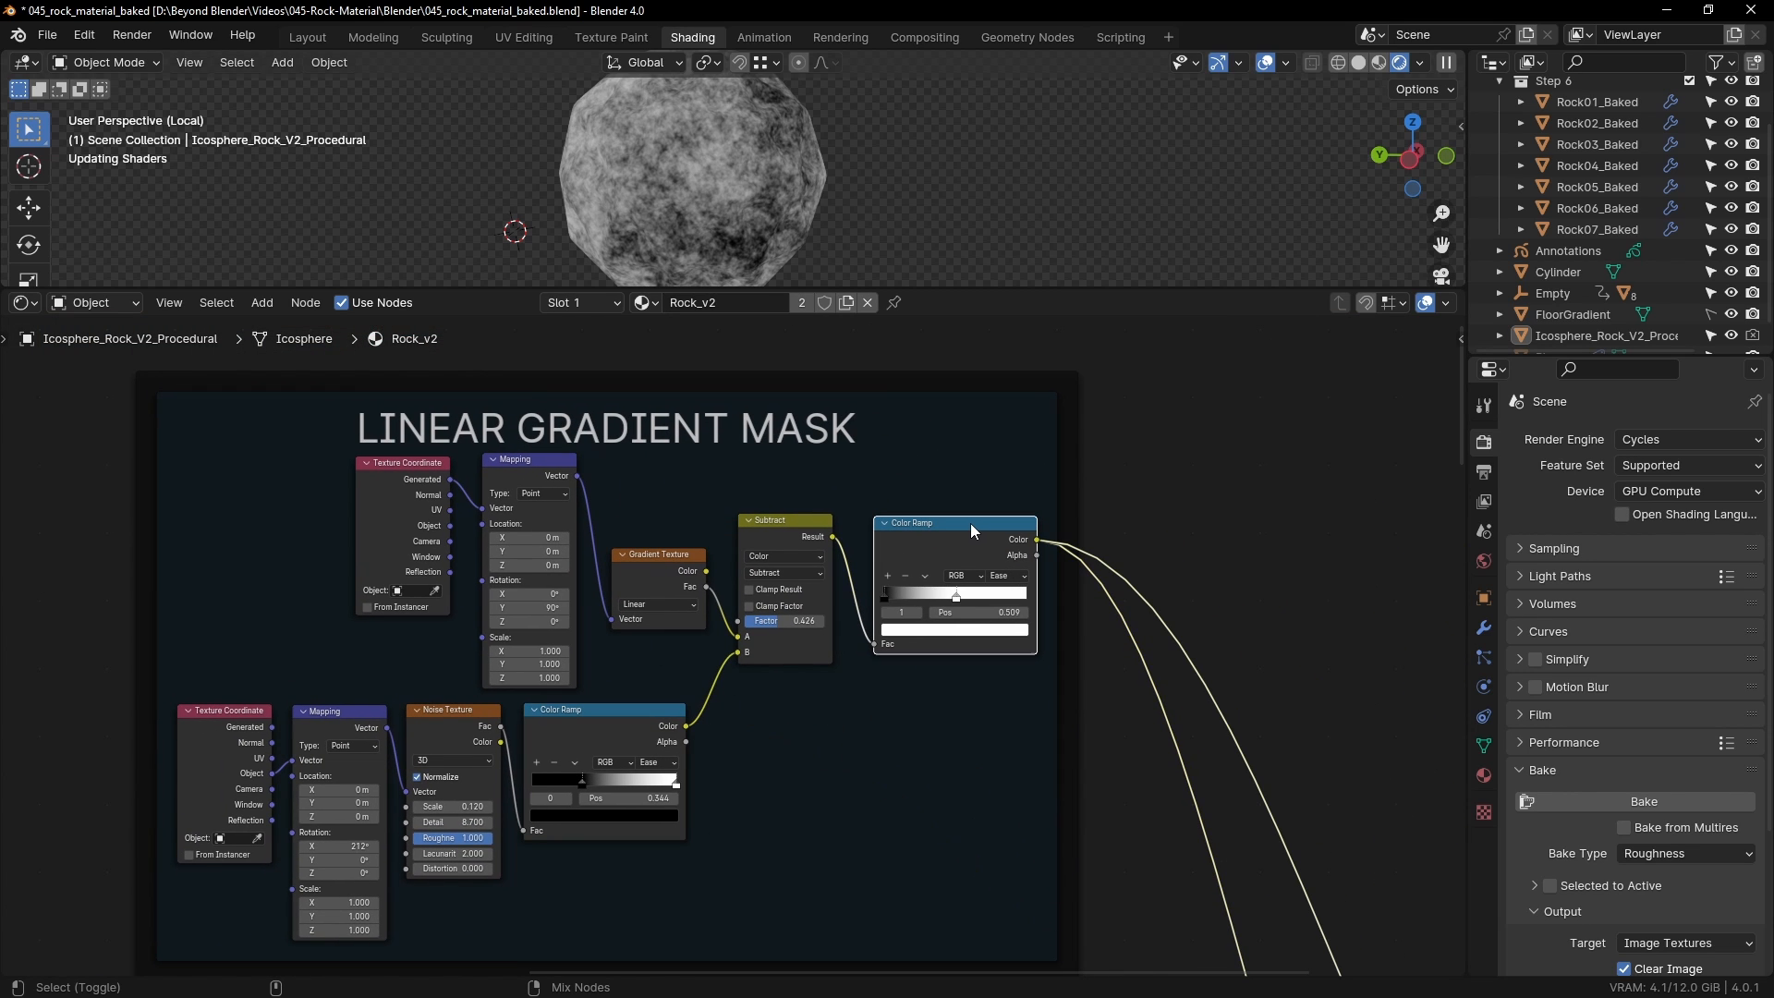
scroll(1034, 716, "up", 3)
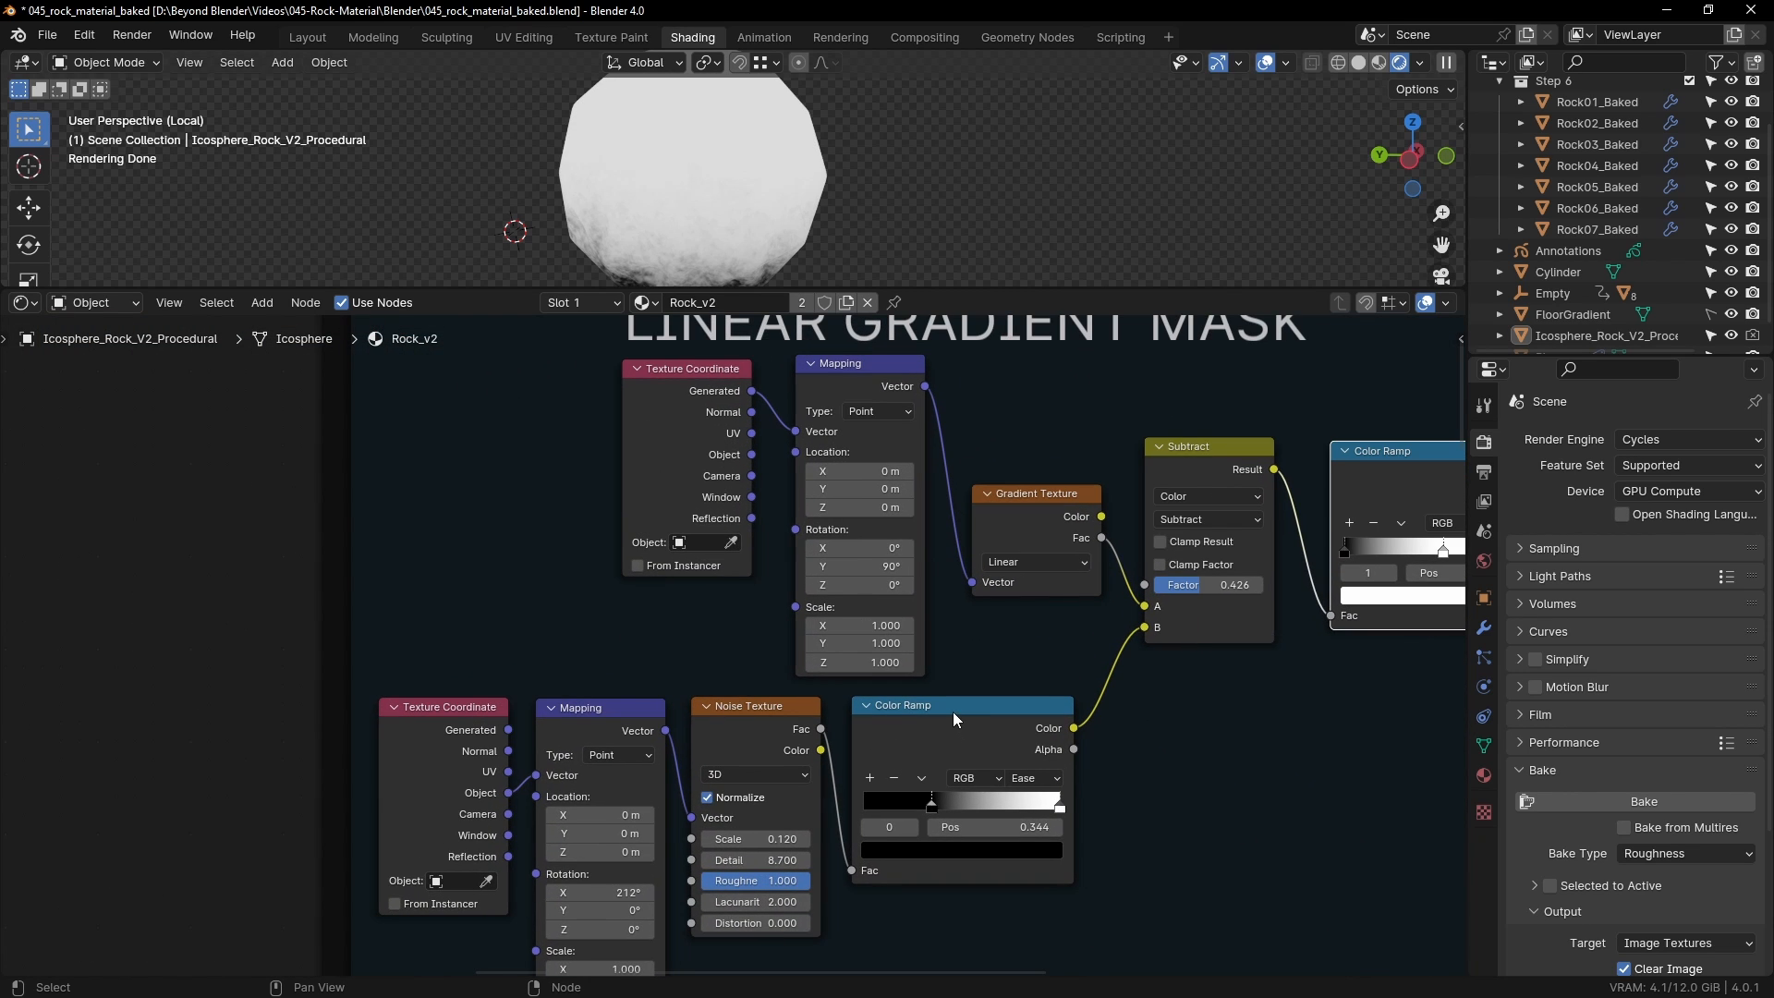
Step: Preview the noise branch's Color Ramp again, and select the upper branch's Texture Coordinate and Mapping nodes in turn
left_click(952, 711, "ctrl+shift")
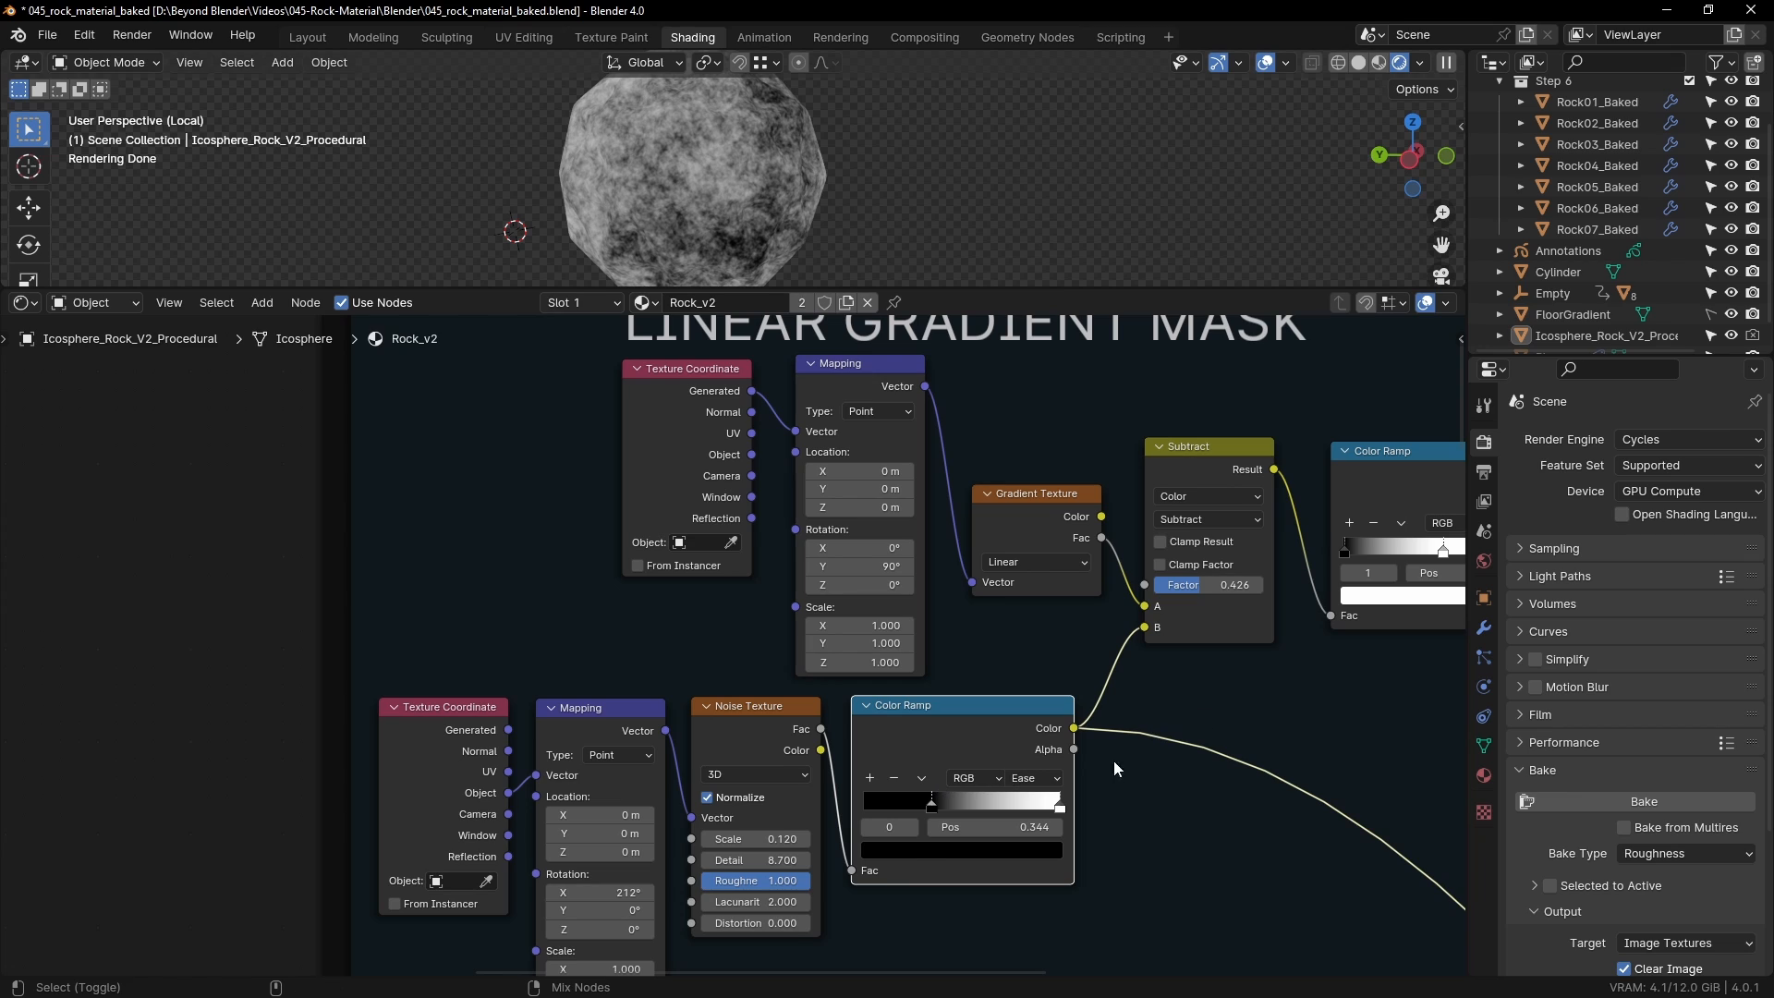
middle_click_drag(966, 649, 870, 746)
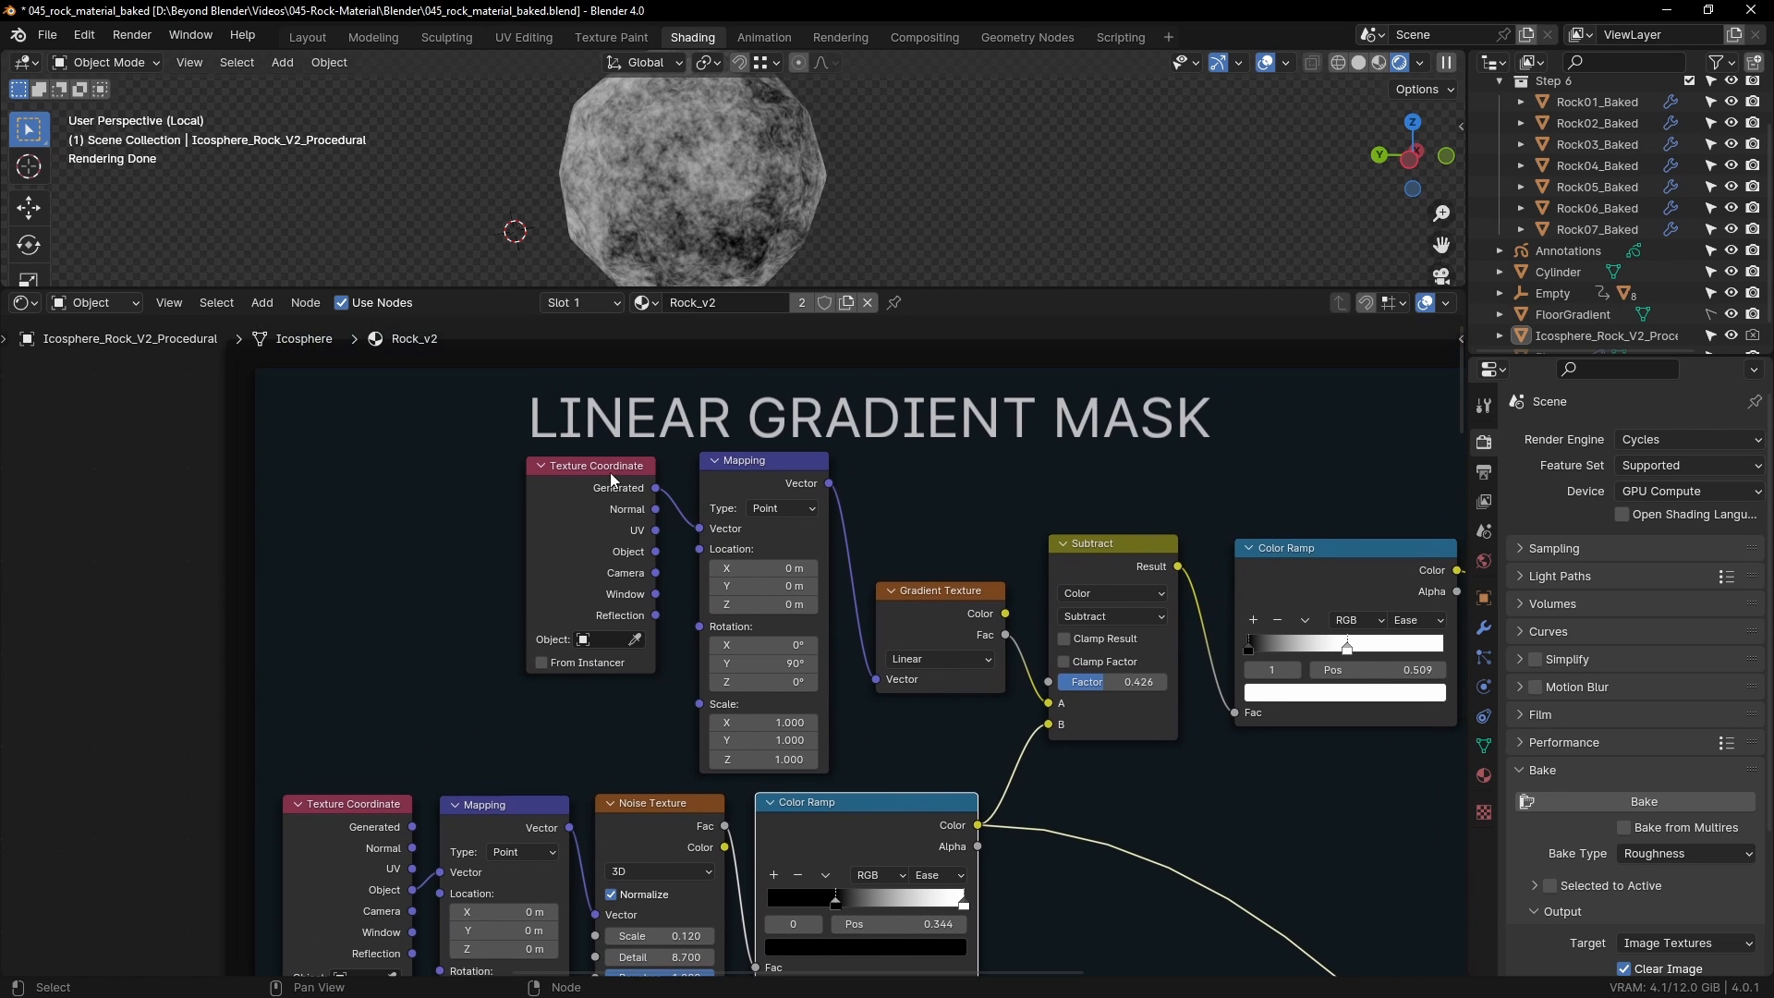
left_click(589, 467)
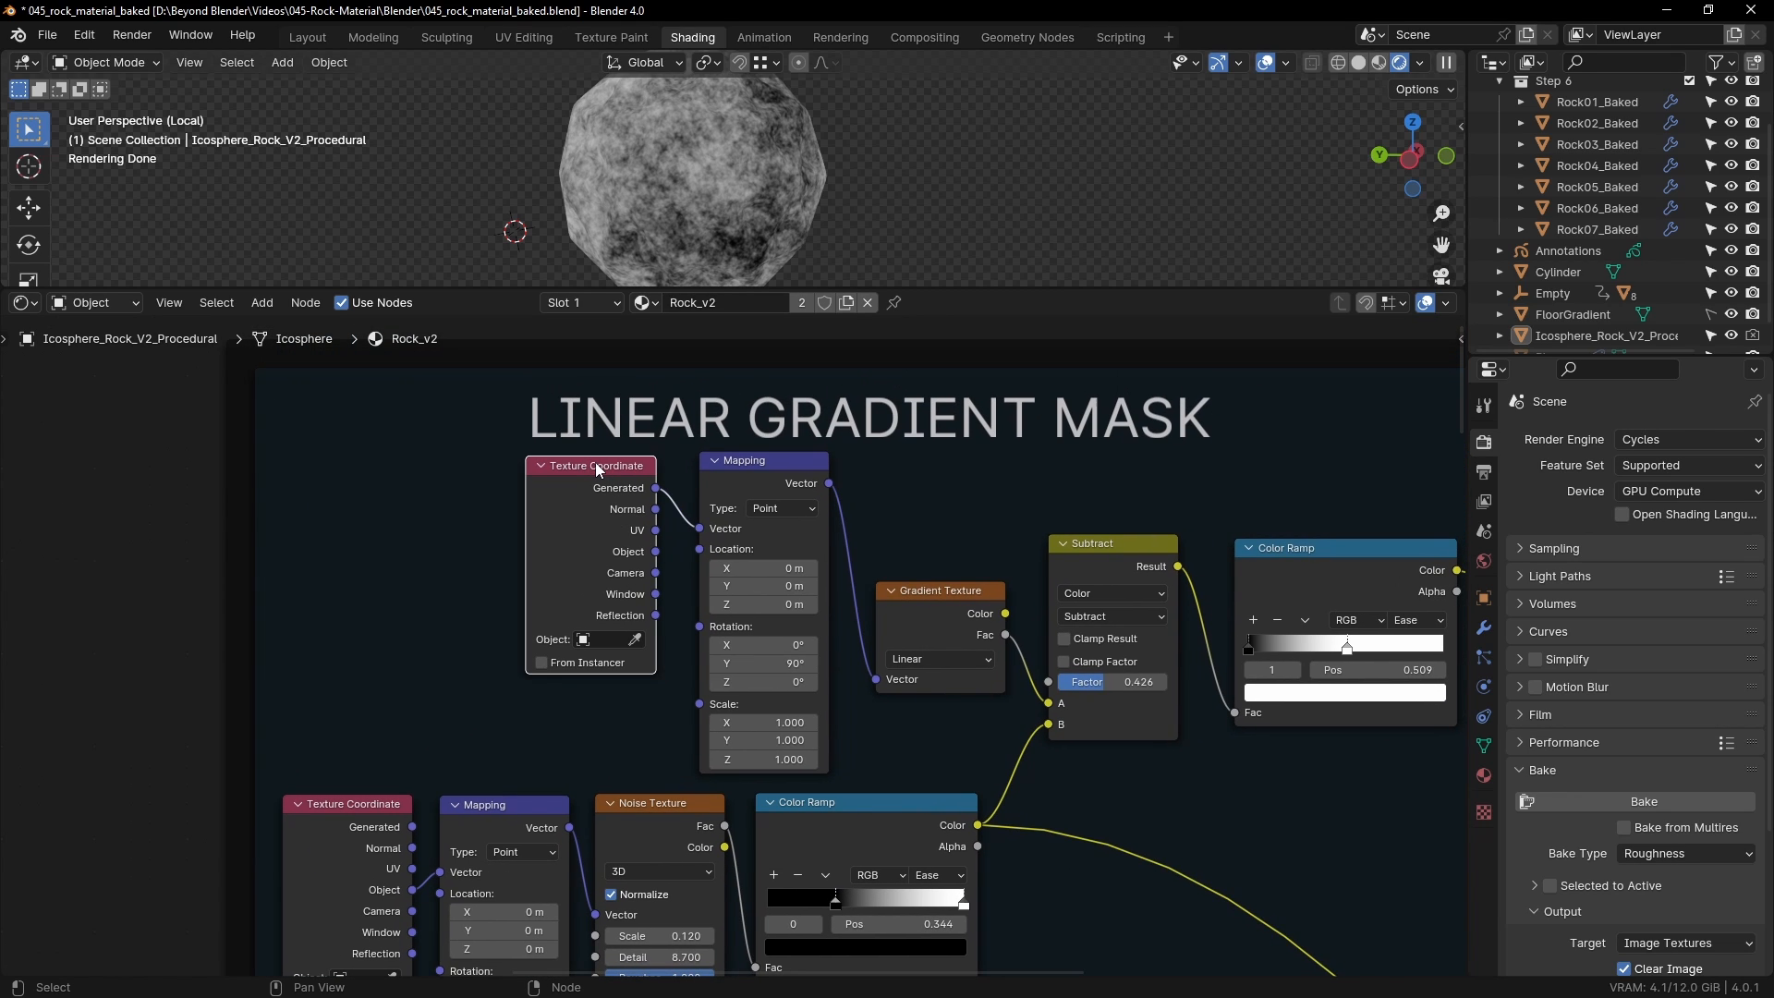
left_click(742, 463)
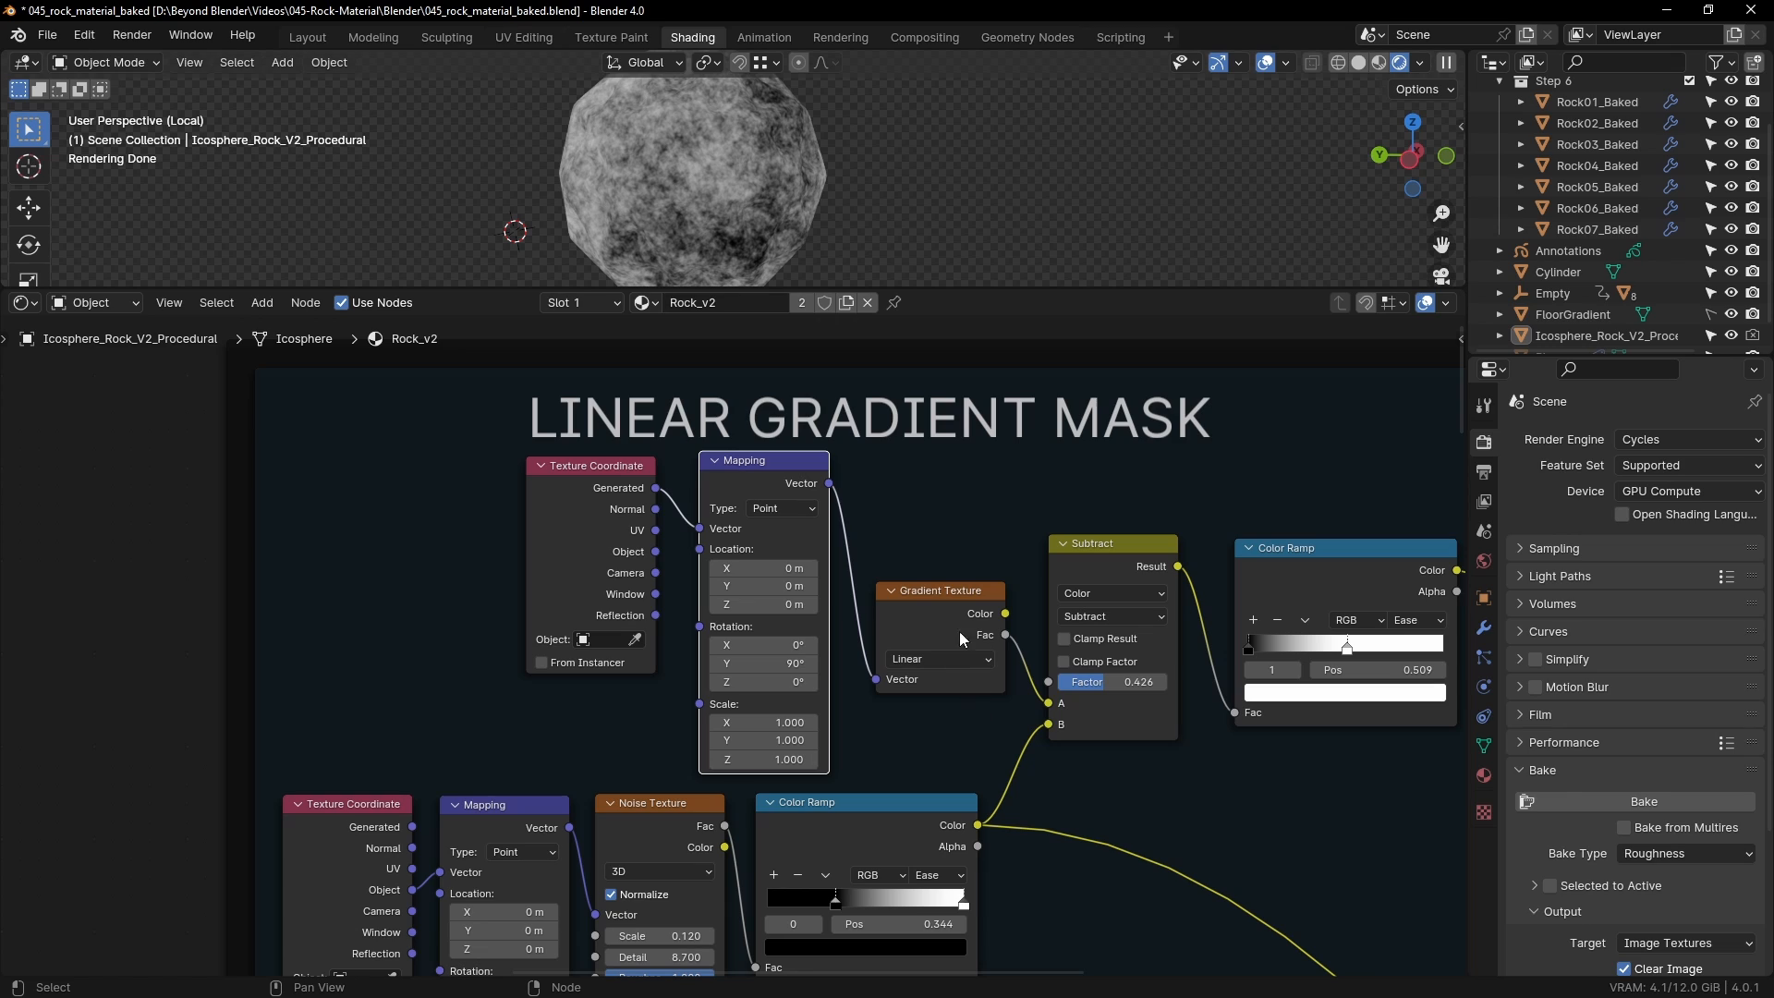
Step: Move the Gradient Texture node slightly up between Mapping and Subtract, and choose Linear as its gradient type
left_click_drag(941, 591, 928, 546)
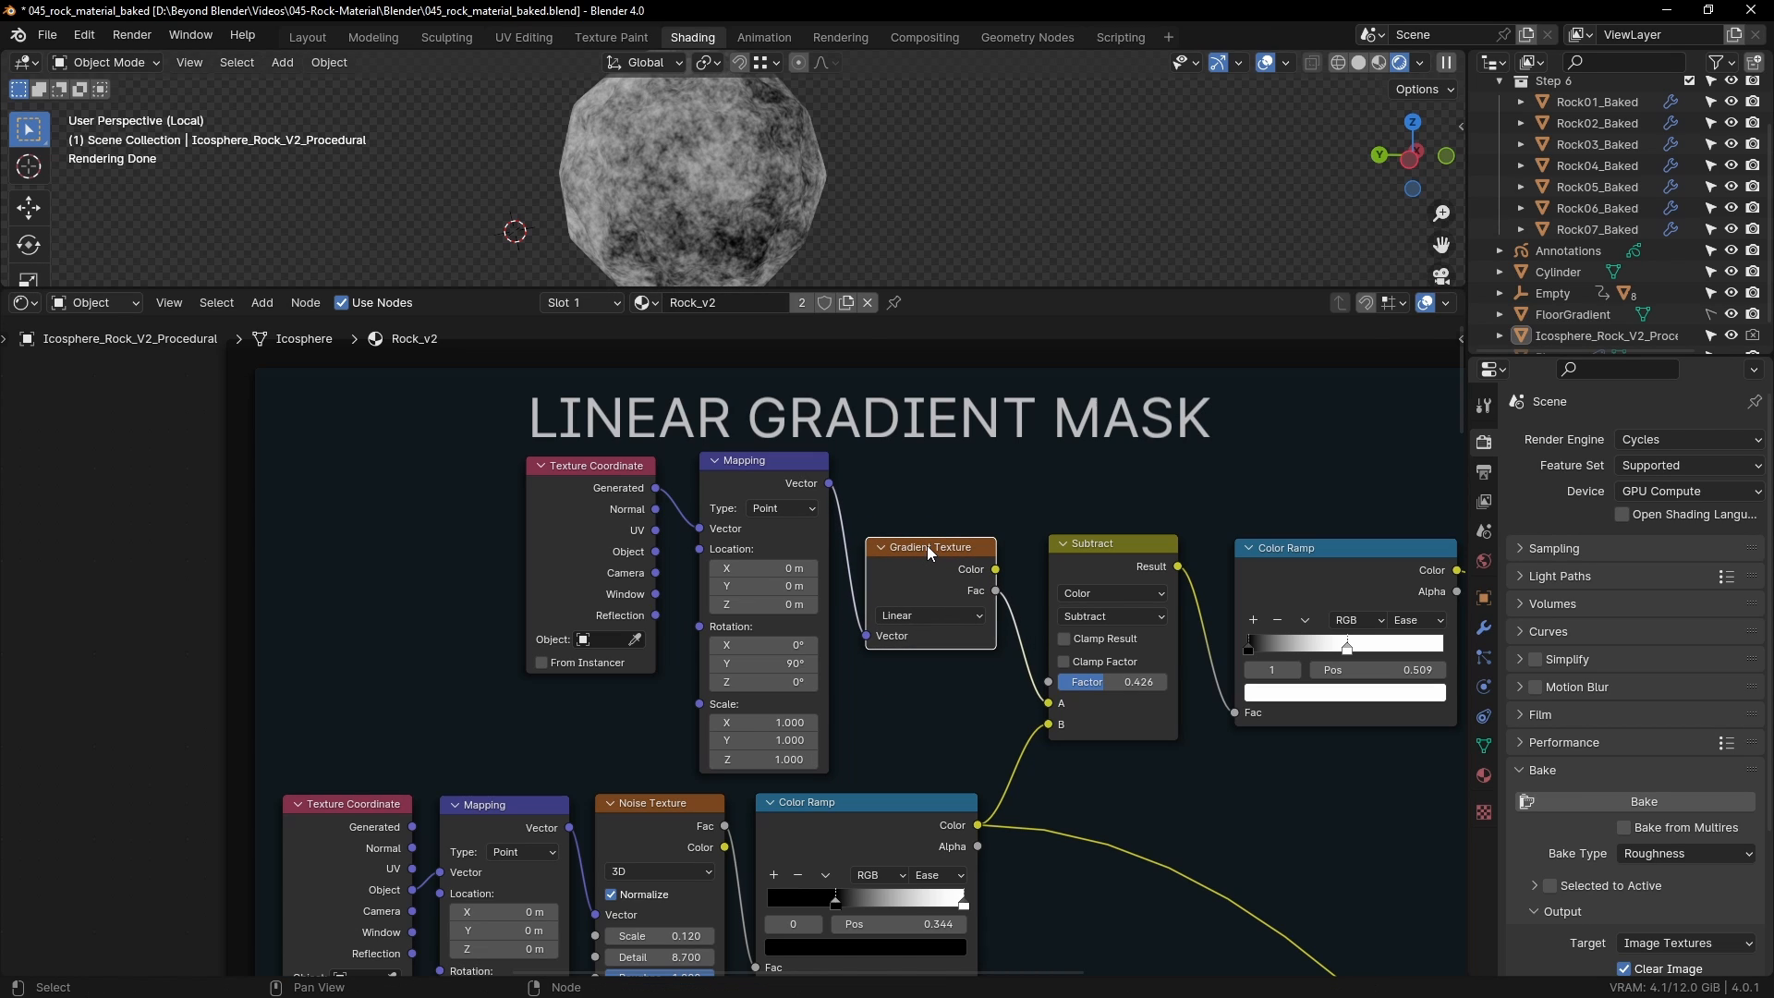
left_click(915, 617)
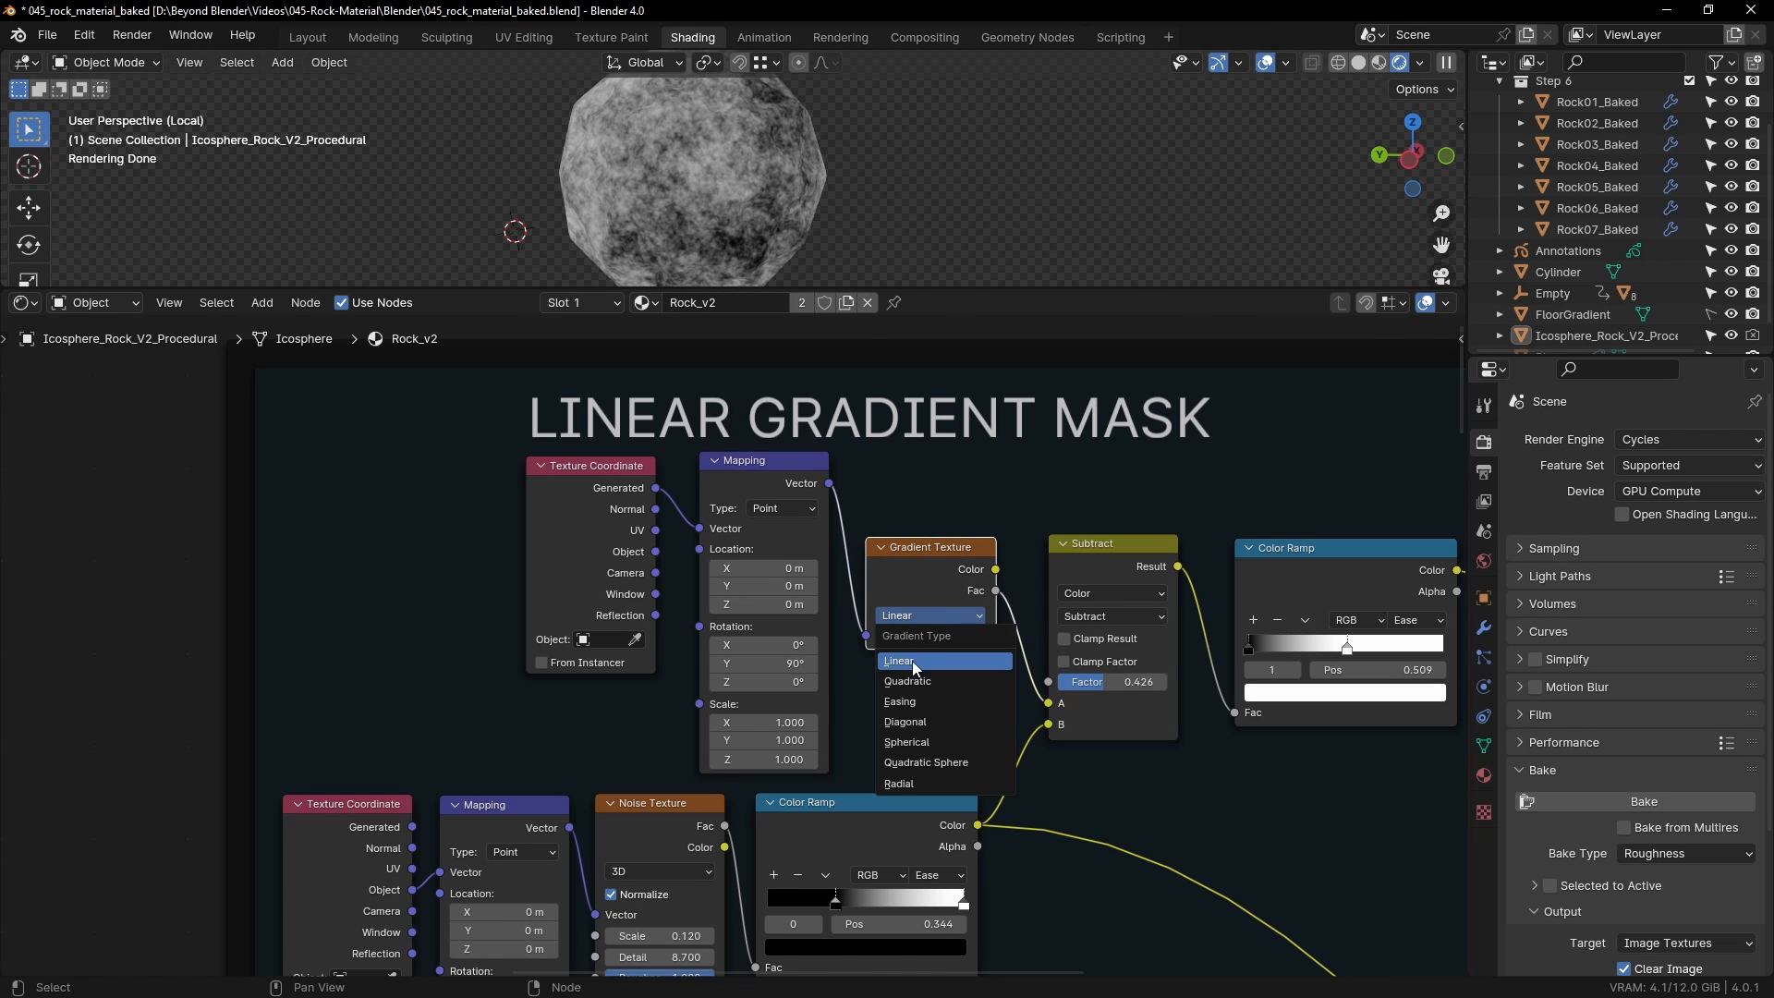
left_click(912, 662)
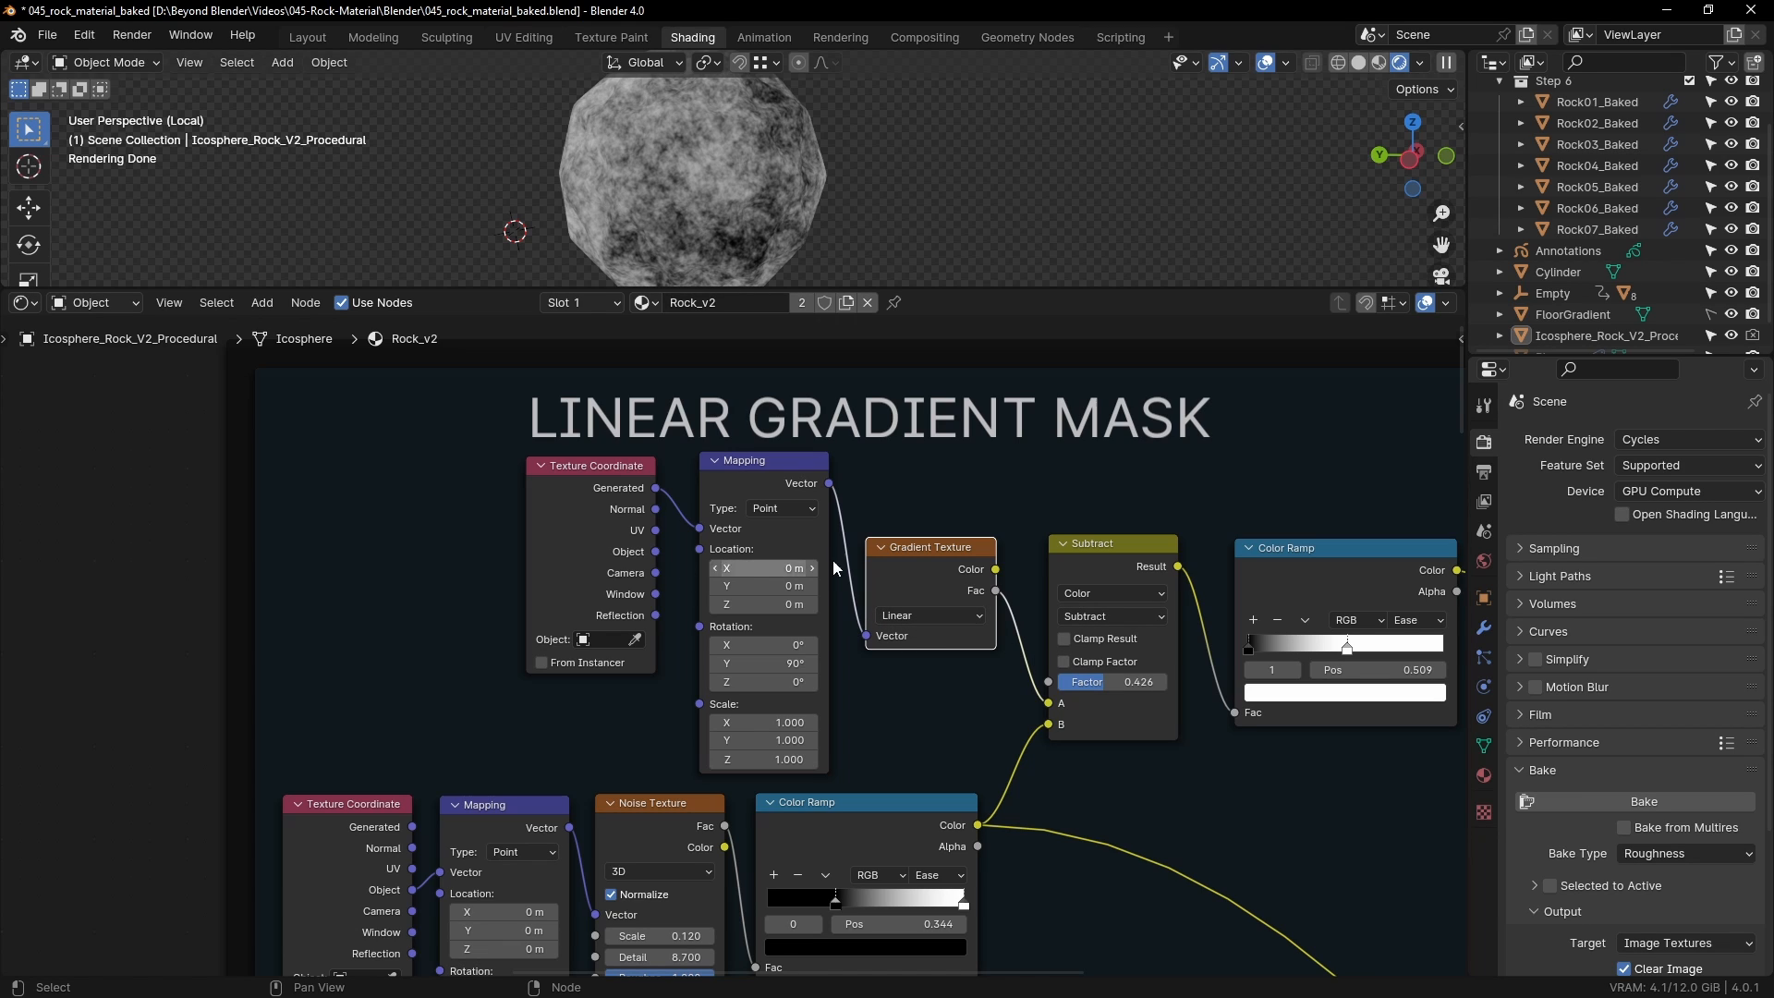
Step: Move the Subtract node slightly closer to the Gradient Texture, check its blending mode, and deselect all nodes
left_click_drag(1101, 552, 1084, 542)
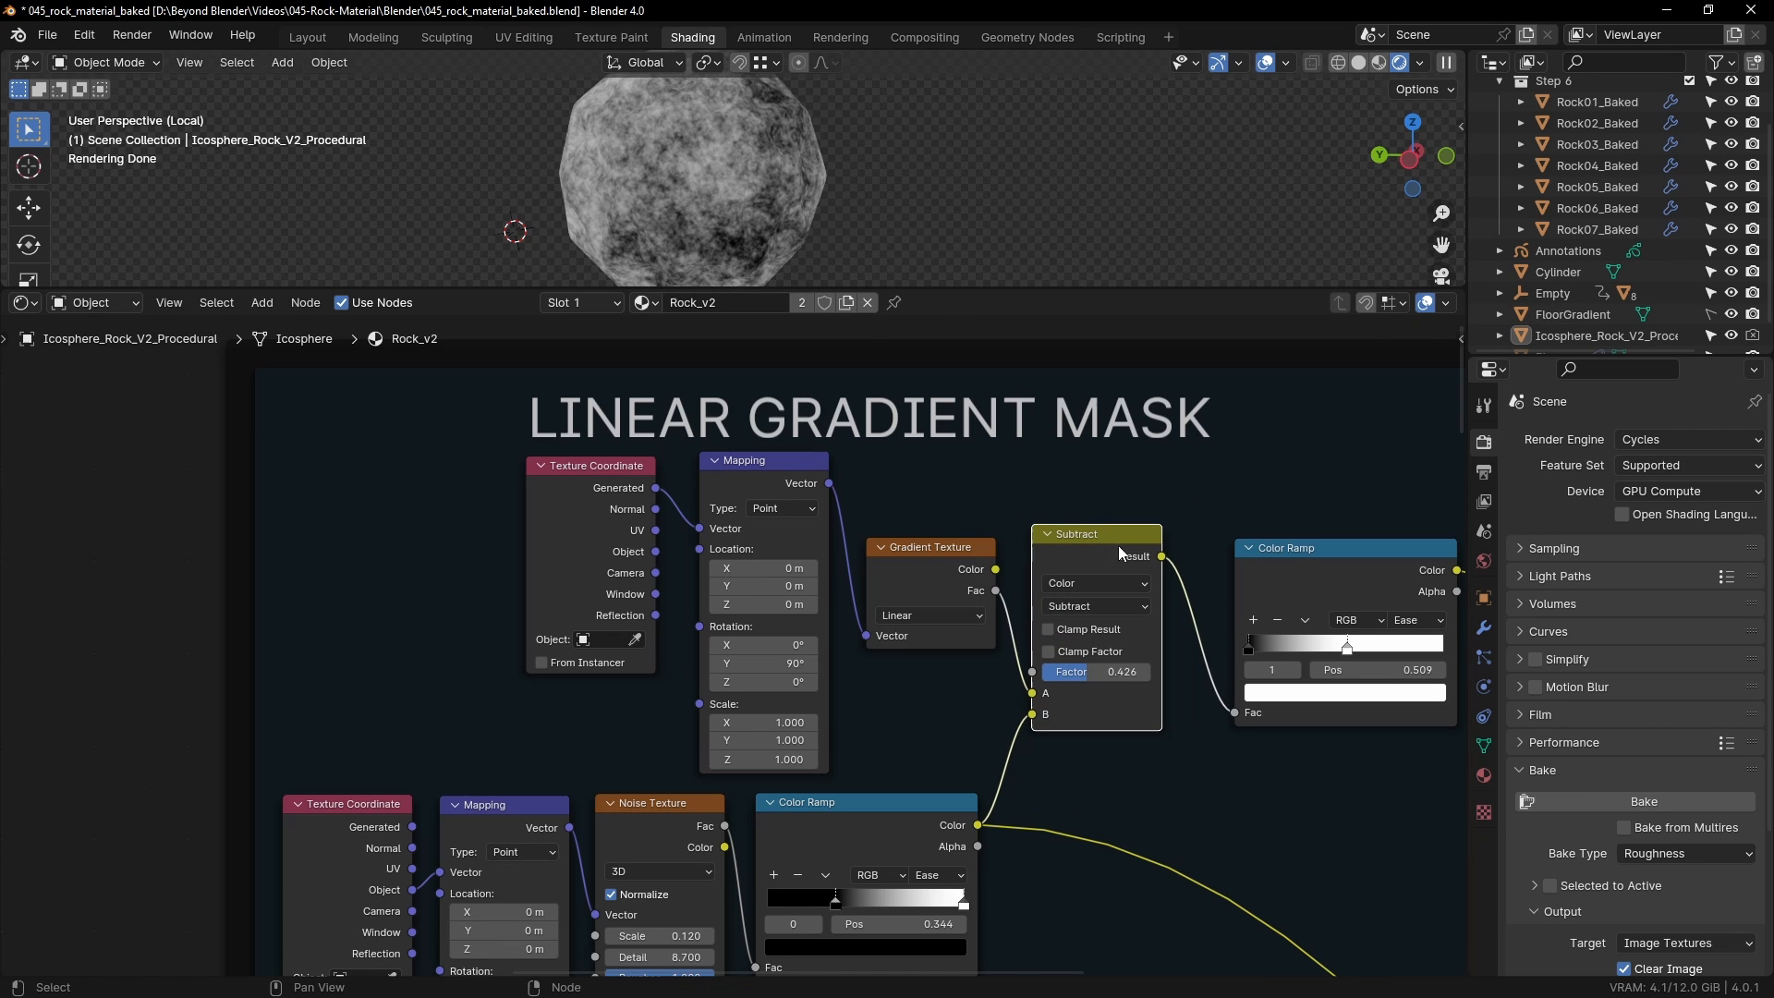
left_click(1083, 608)
left_click(1083, 608)
left_click(103, 577)
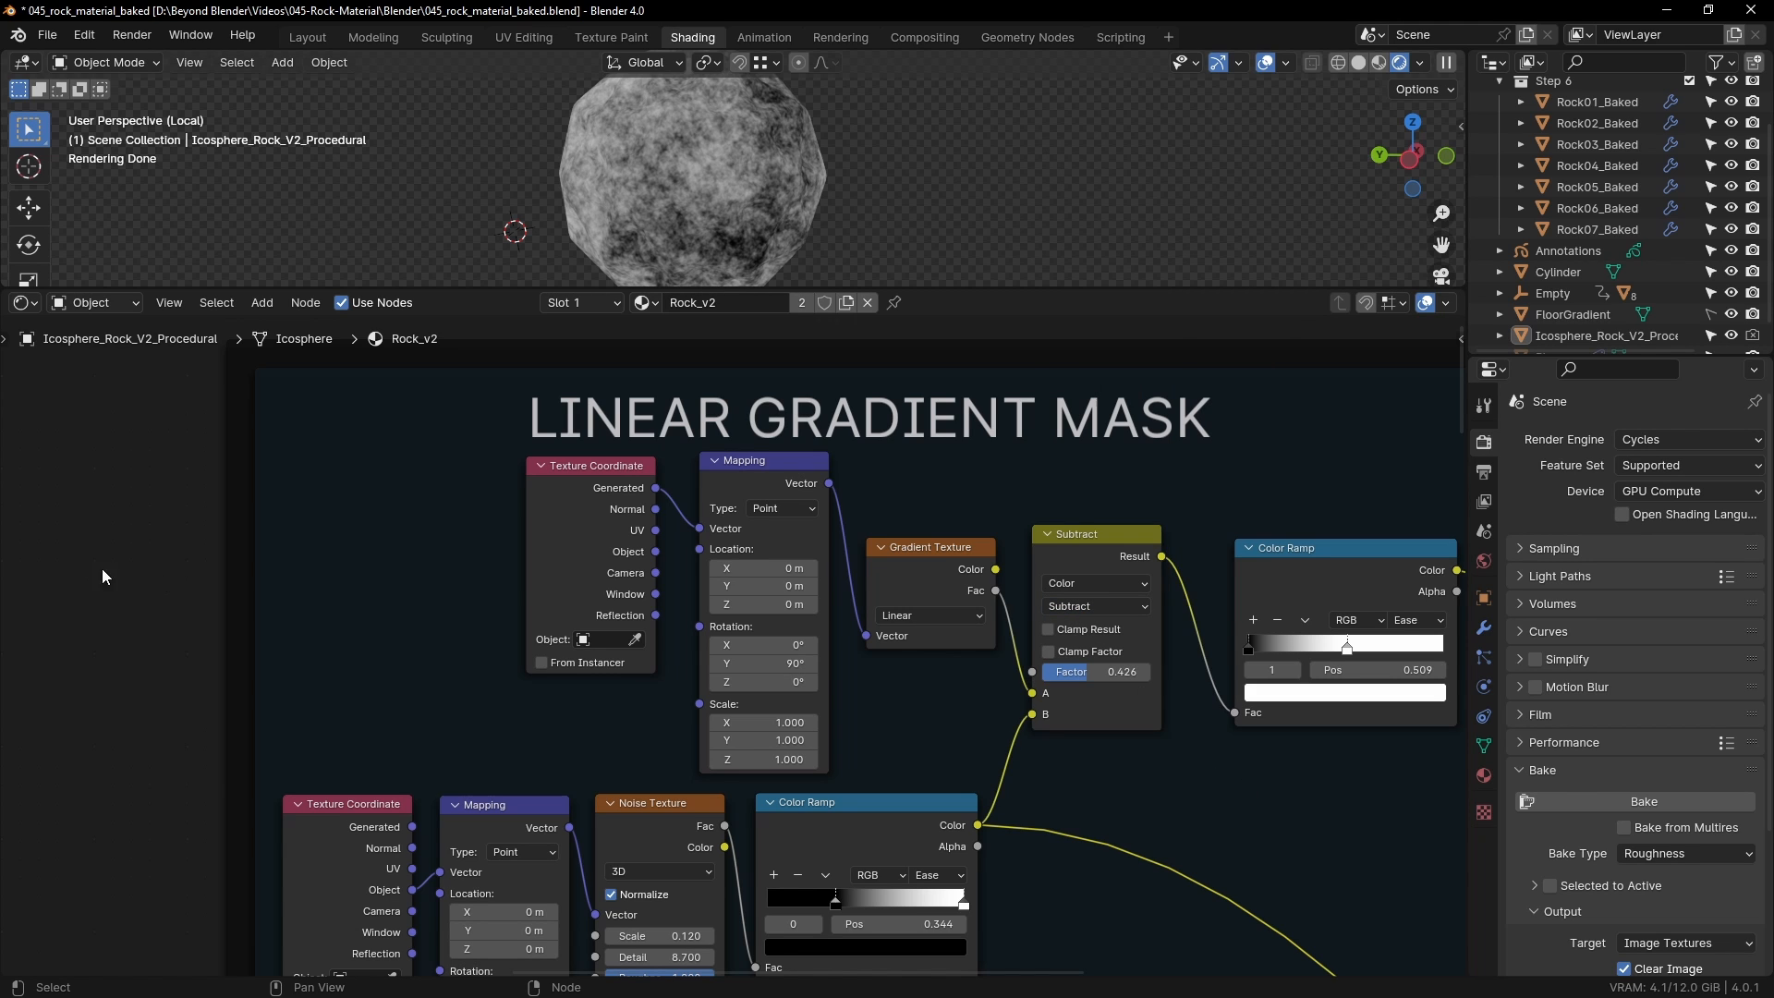
Step: Review the data type and blending modes of the Linear Light mix node in the Pointiness Mix Mask / Edge Wear frame, choosing Linear Light
scroll(974, 701, "down", 11)
middle_click_drag(1022, 768, 1120, 587)
middle_click_drag(630, 684, 747, 662)
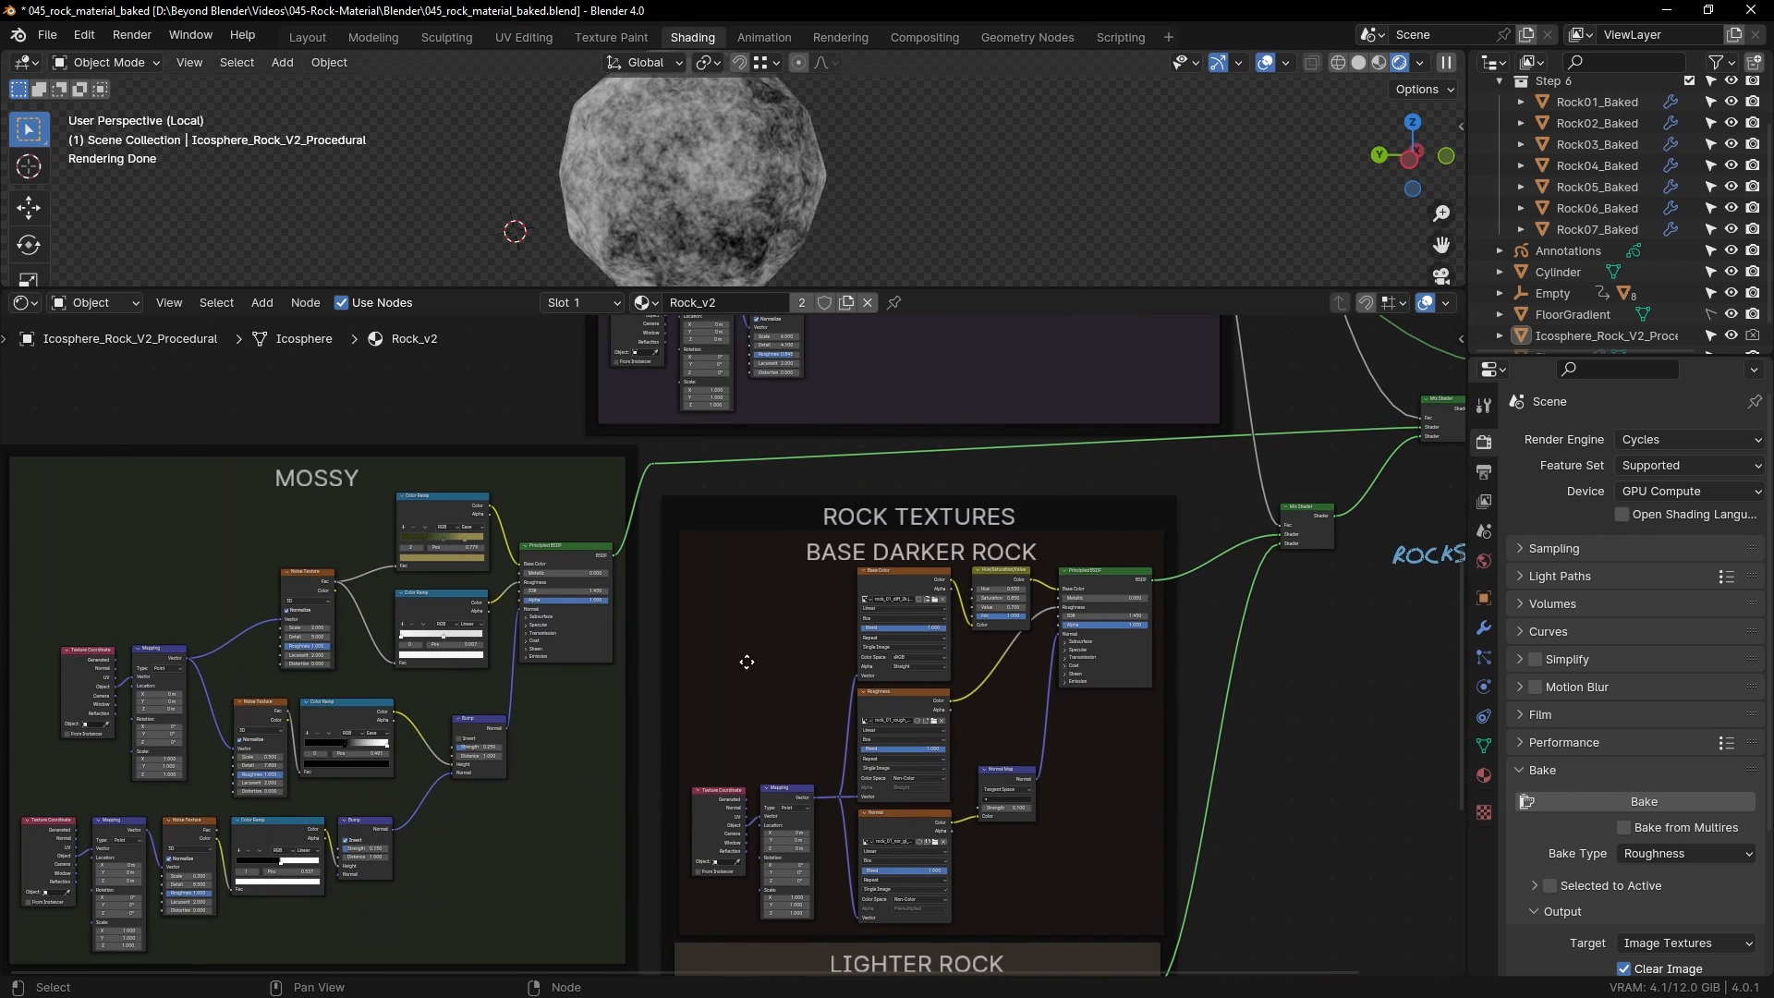
middle_click_drag(1161, 631, 1080, 749)
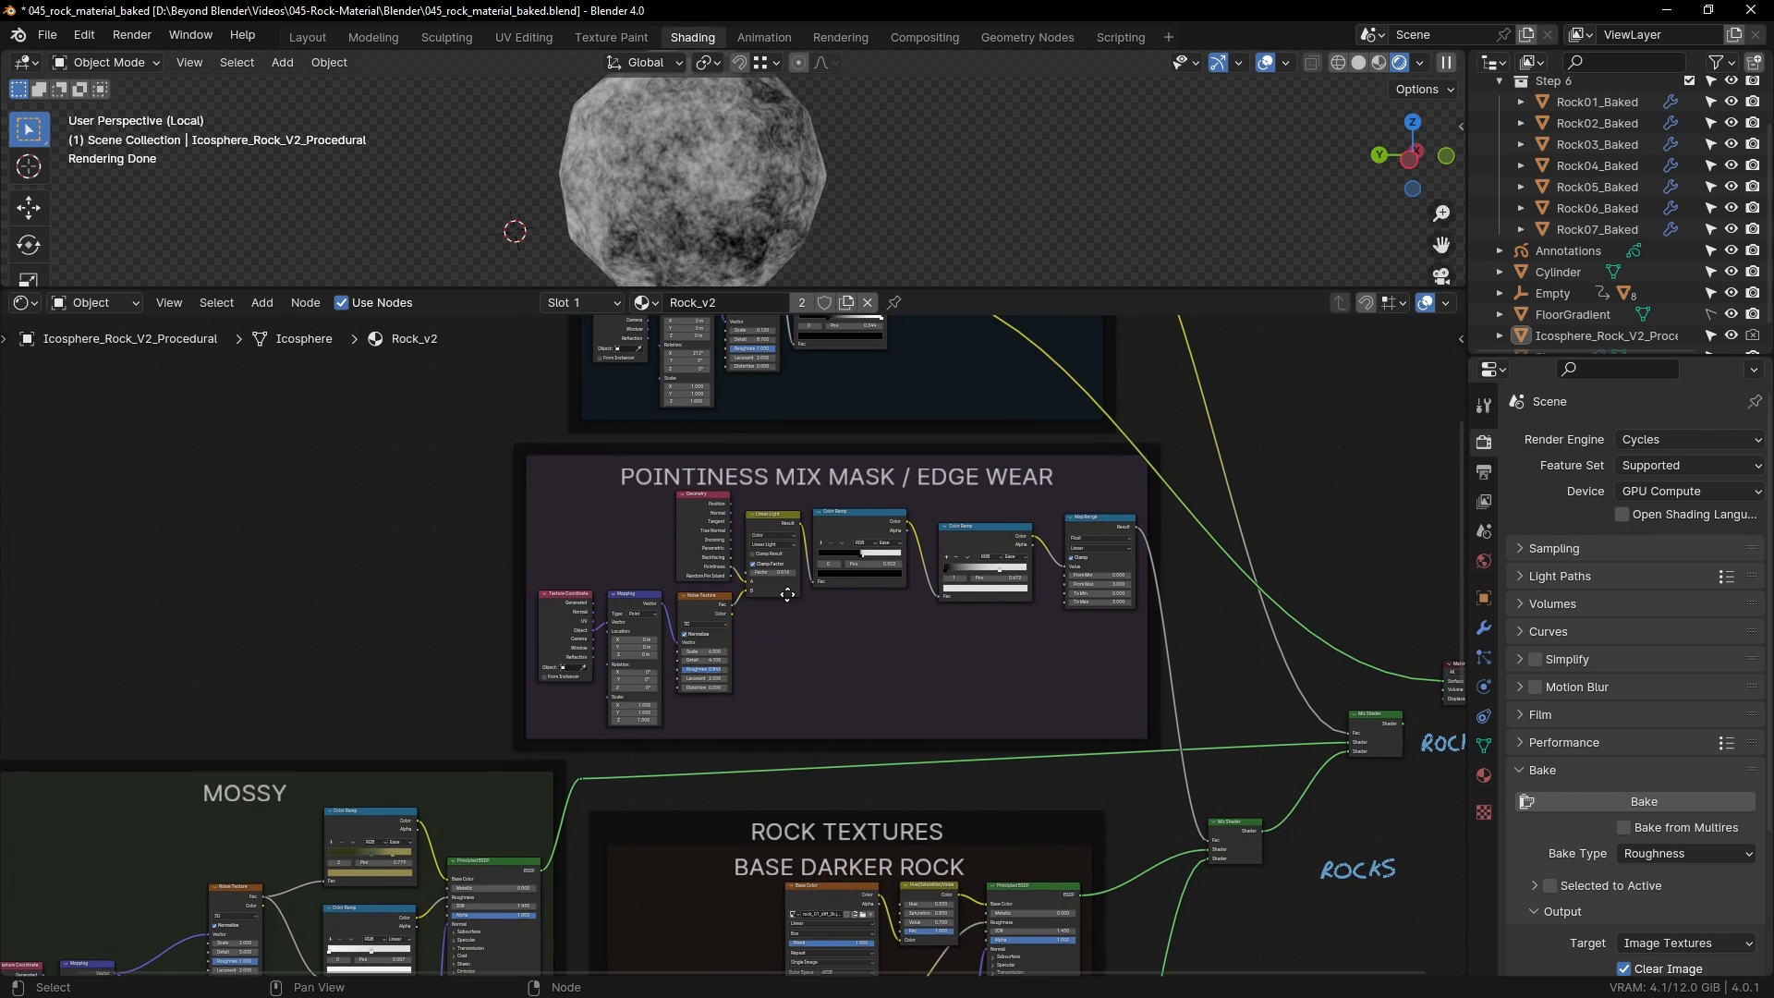
scroll(918, 617, "up", 4)
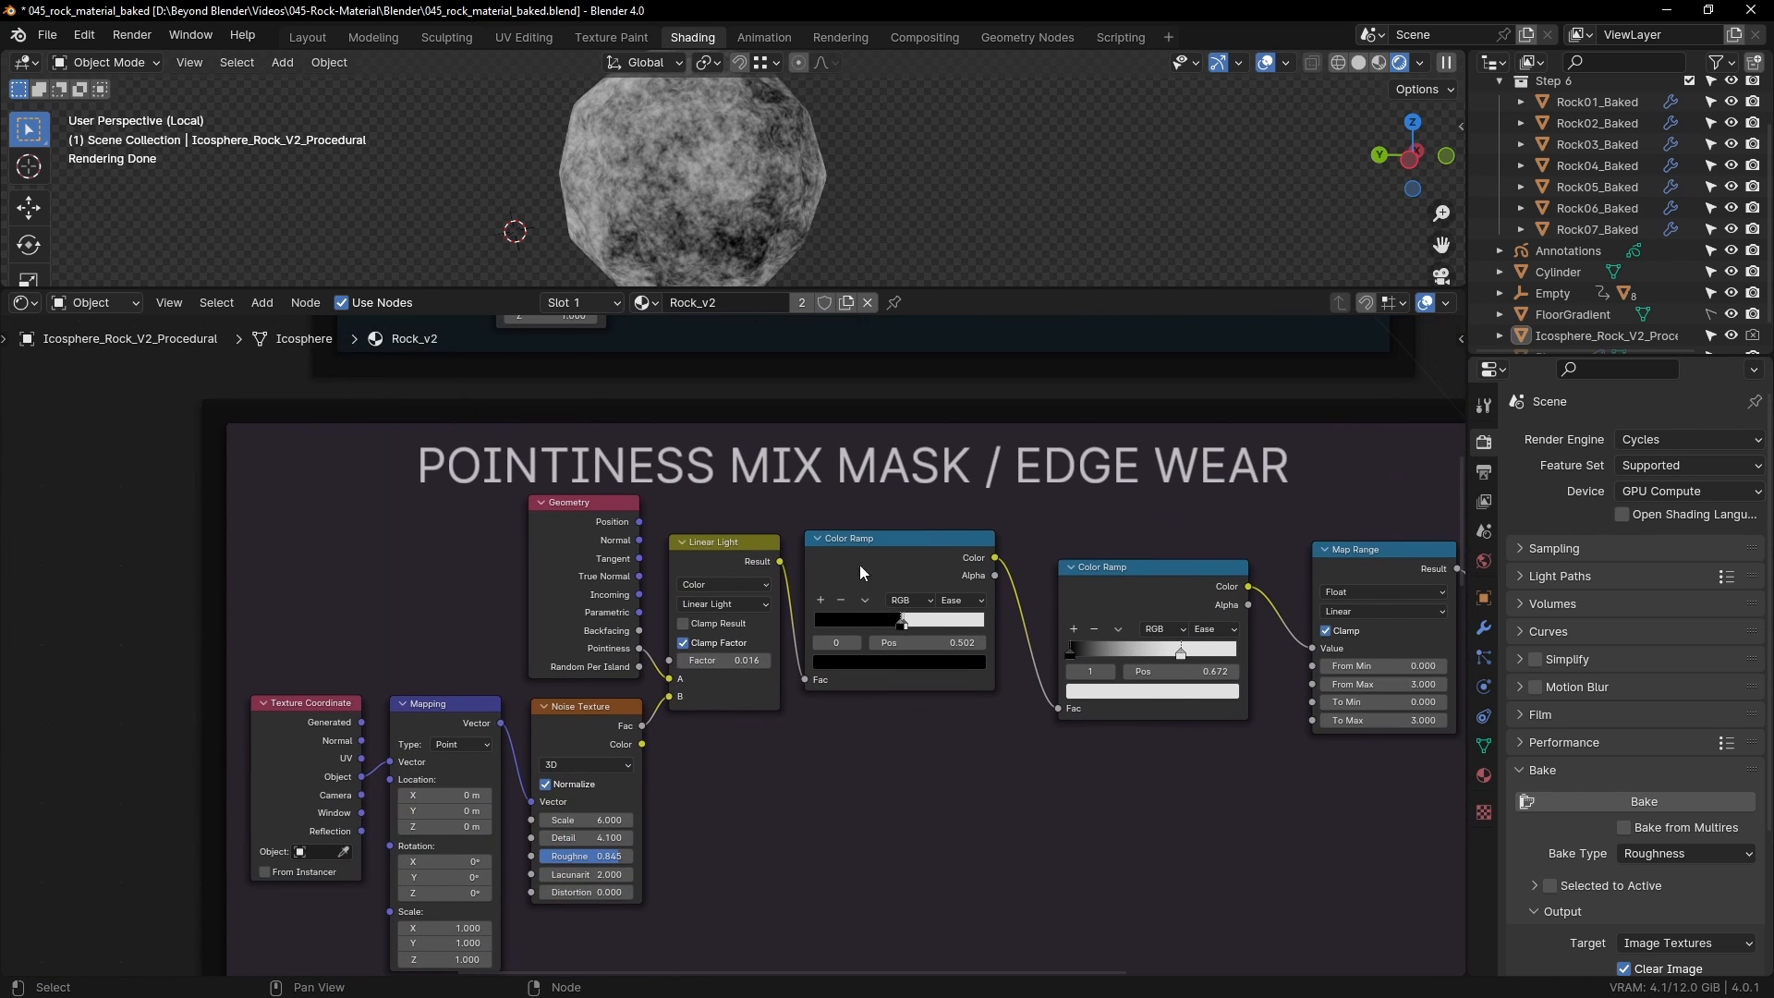
scroll(894, 674, "up", 2)
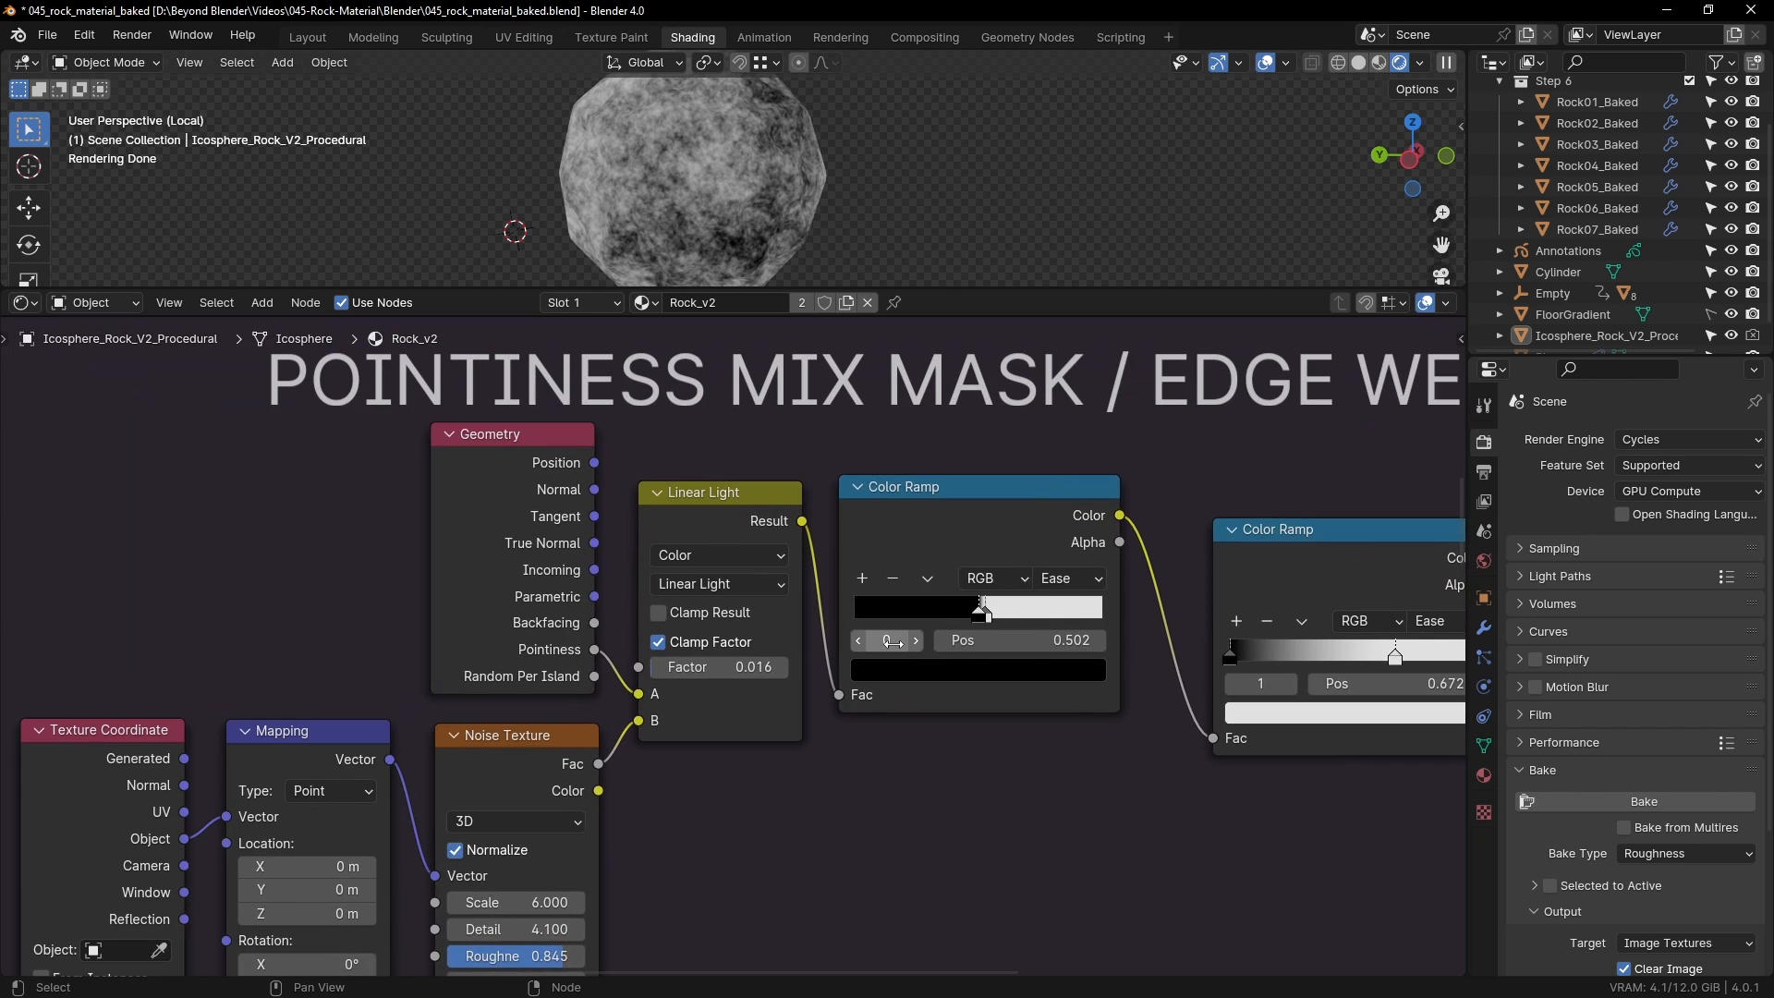
left_click(630, 619)
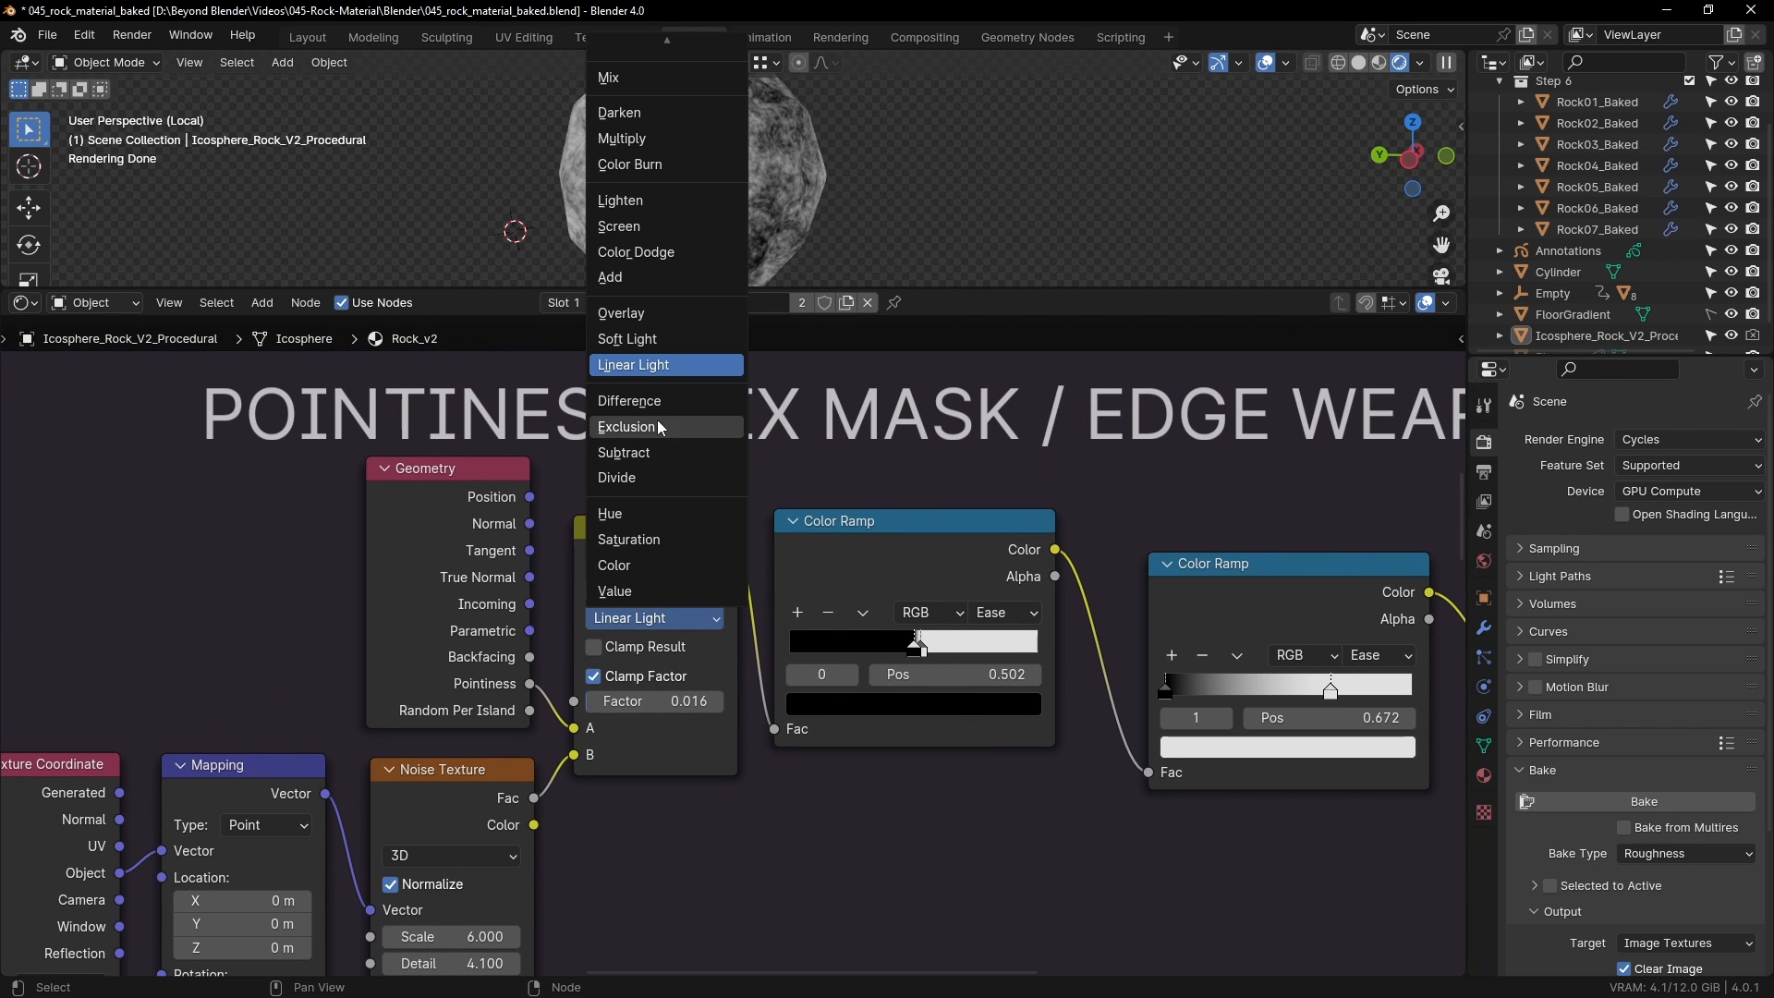
left_click(646, 366)
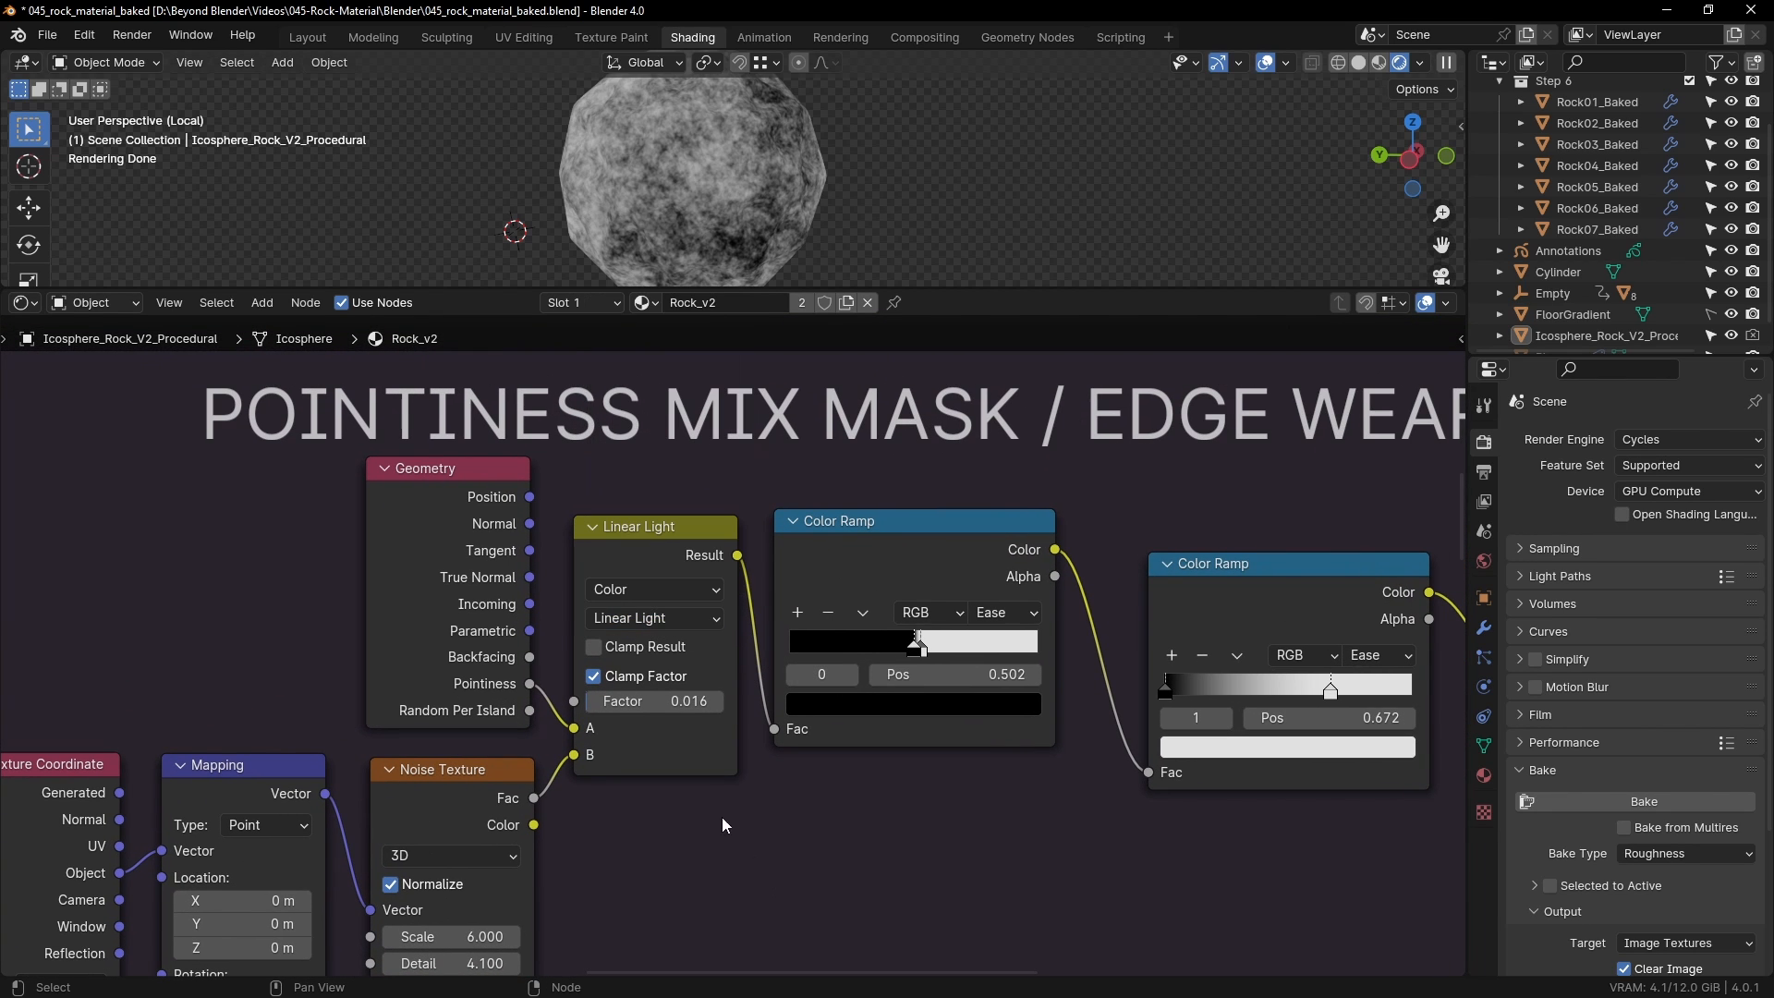
left_click(632, 589)
left_click(629, 586)
left_click(660, 619)
left_click(639, 367)
Step: Select the Mapping node of the gradient branch in the Linear Gradient Mask frame and preview the Gradient Texture on the icosphere
scroll(786, 806, "down", 6)
scroll(947, 812, "up", 4, "shift")
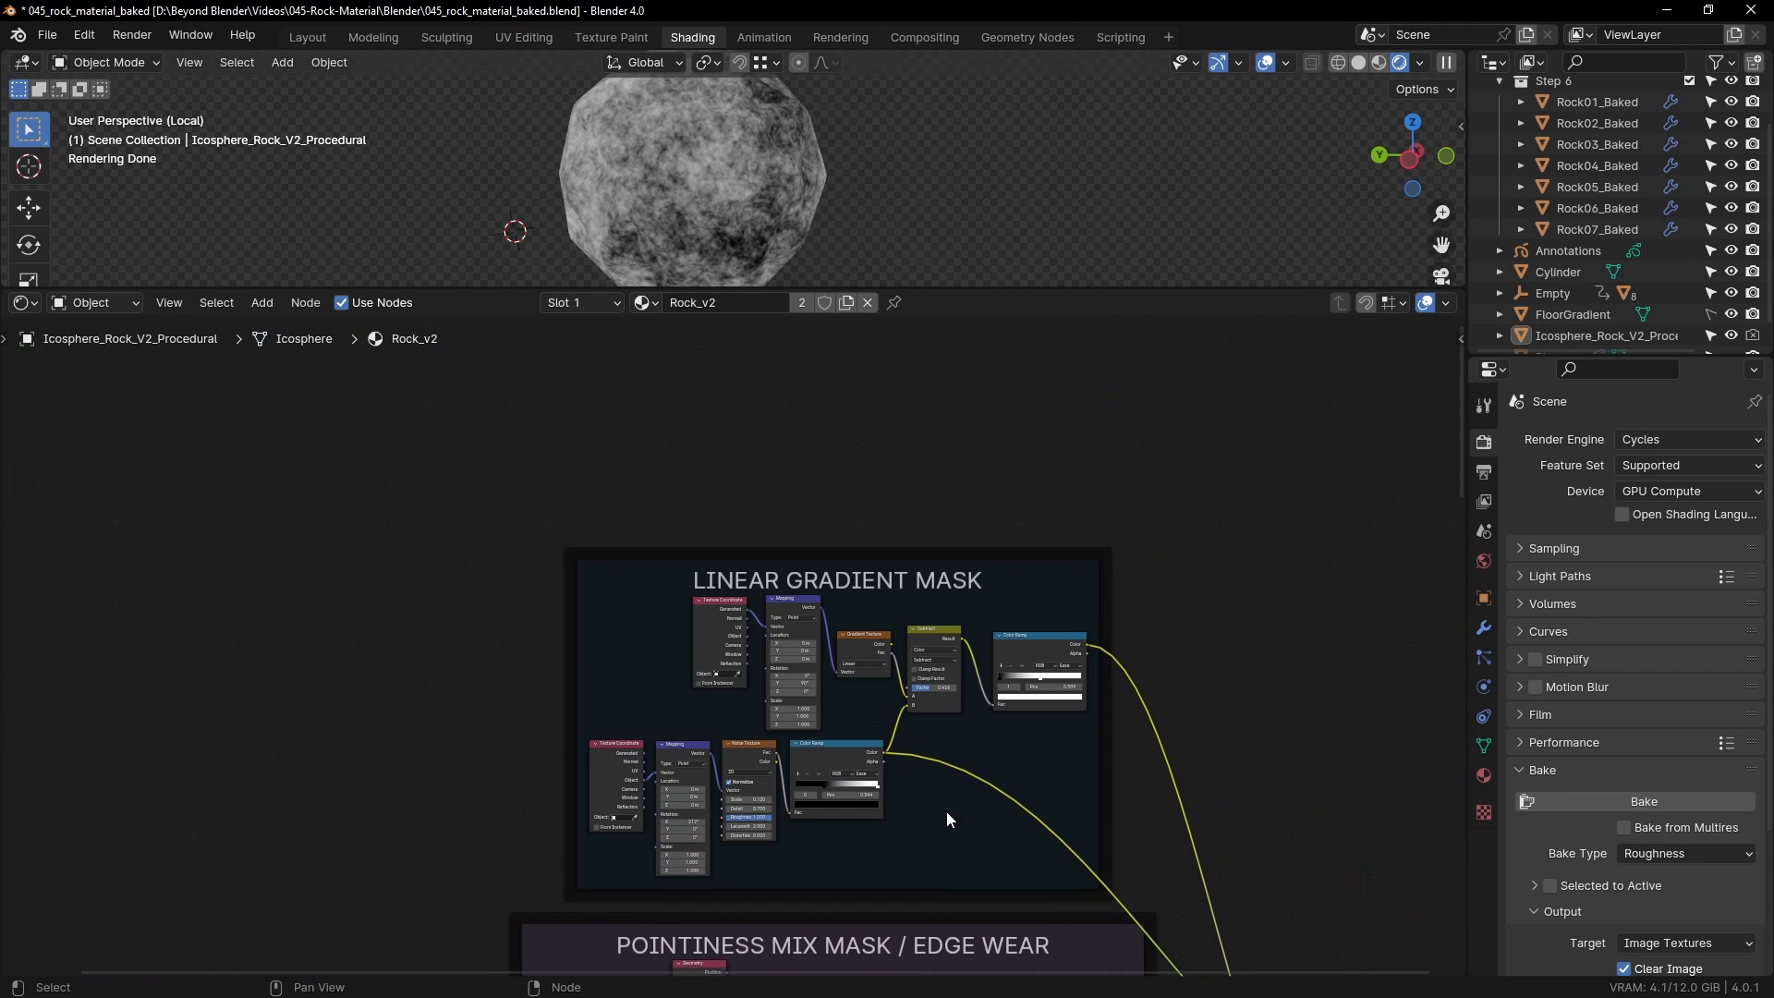
scroll(911, 583, "up", 4)
scroll(977, 630, "up", 2)
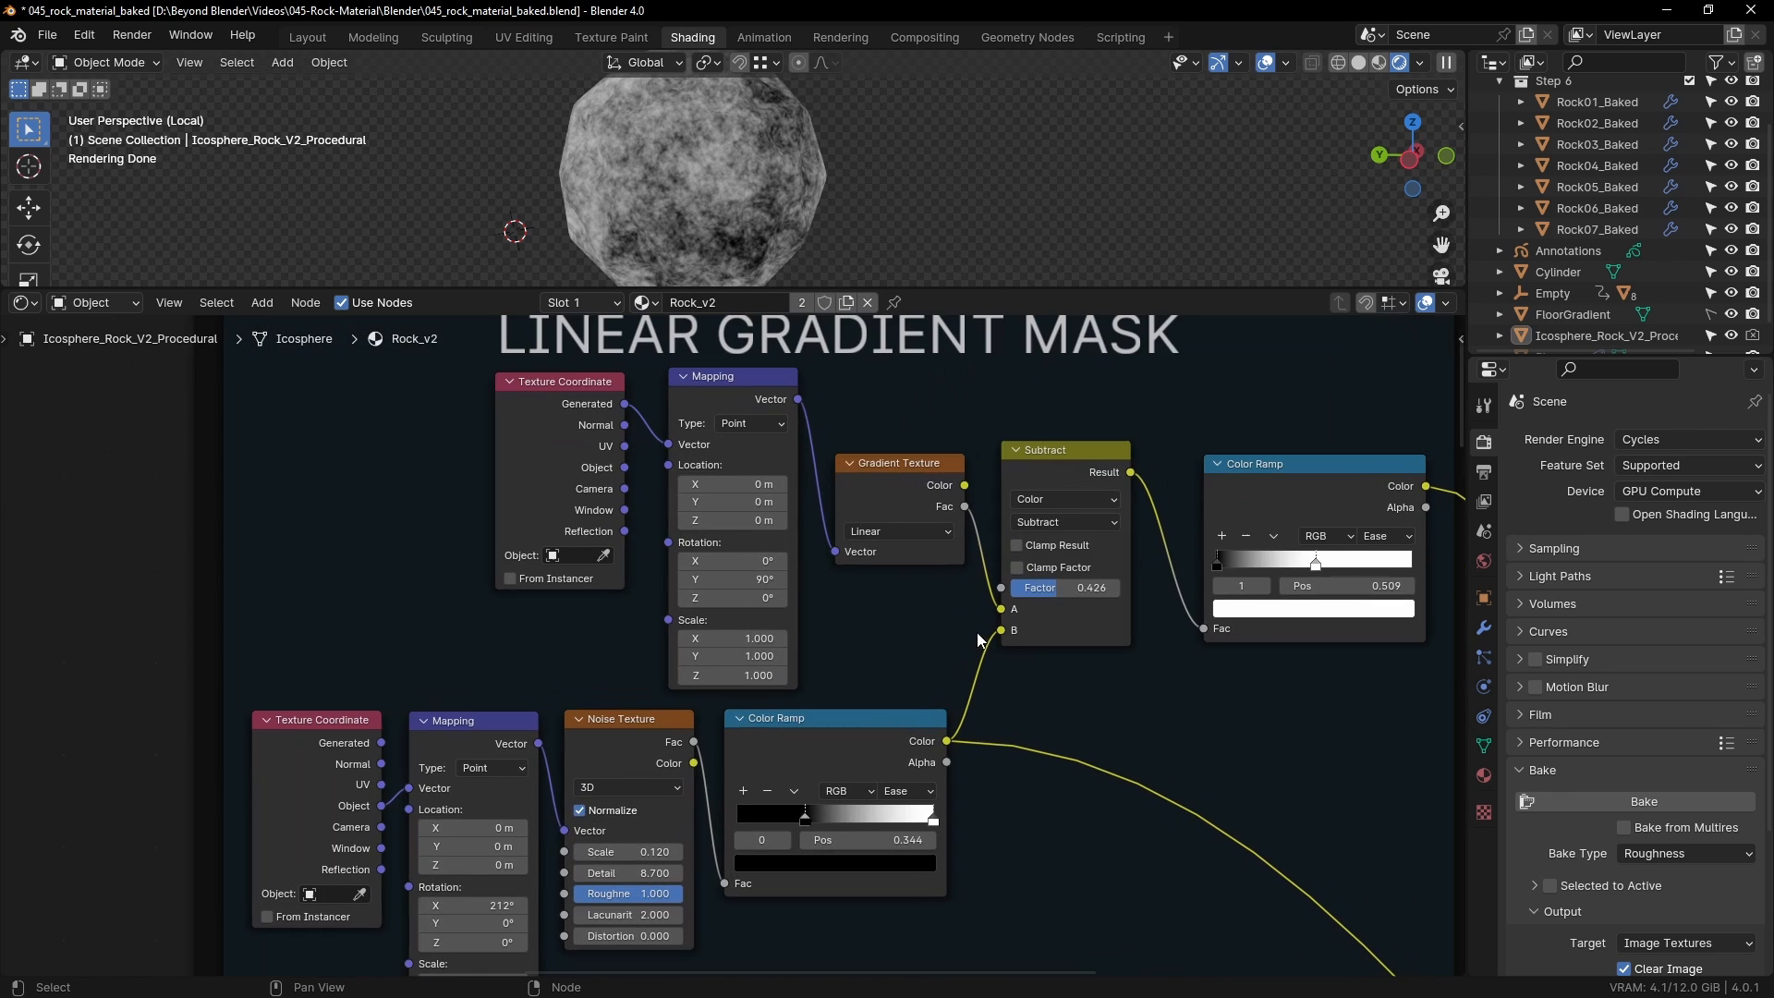
scroll(841, 618, "up", 5)
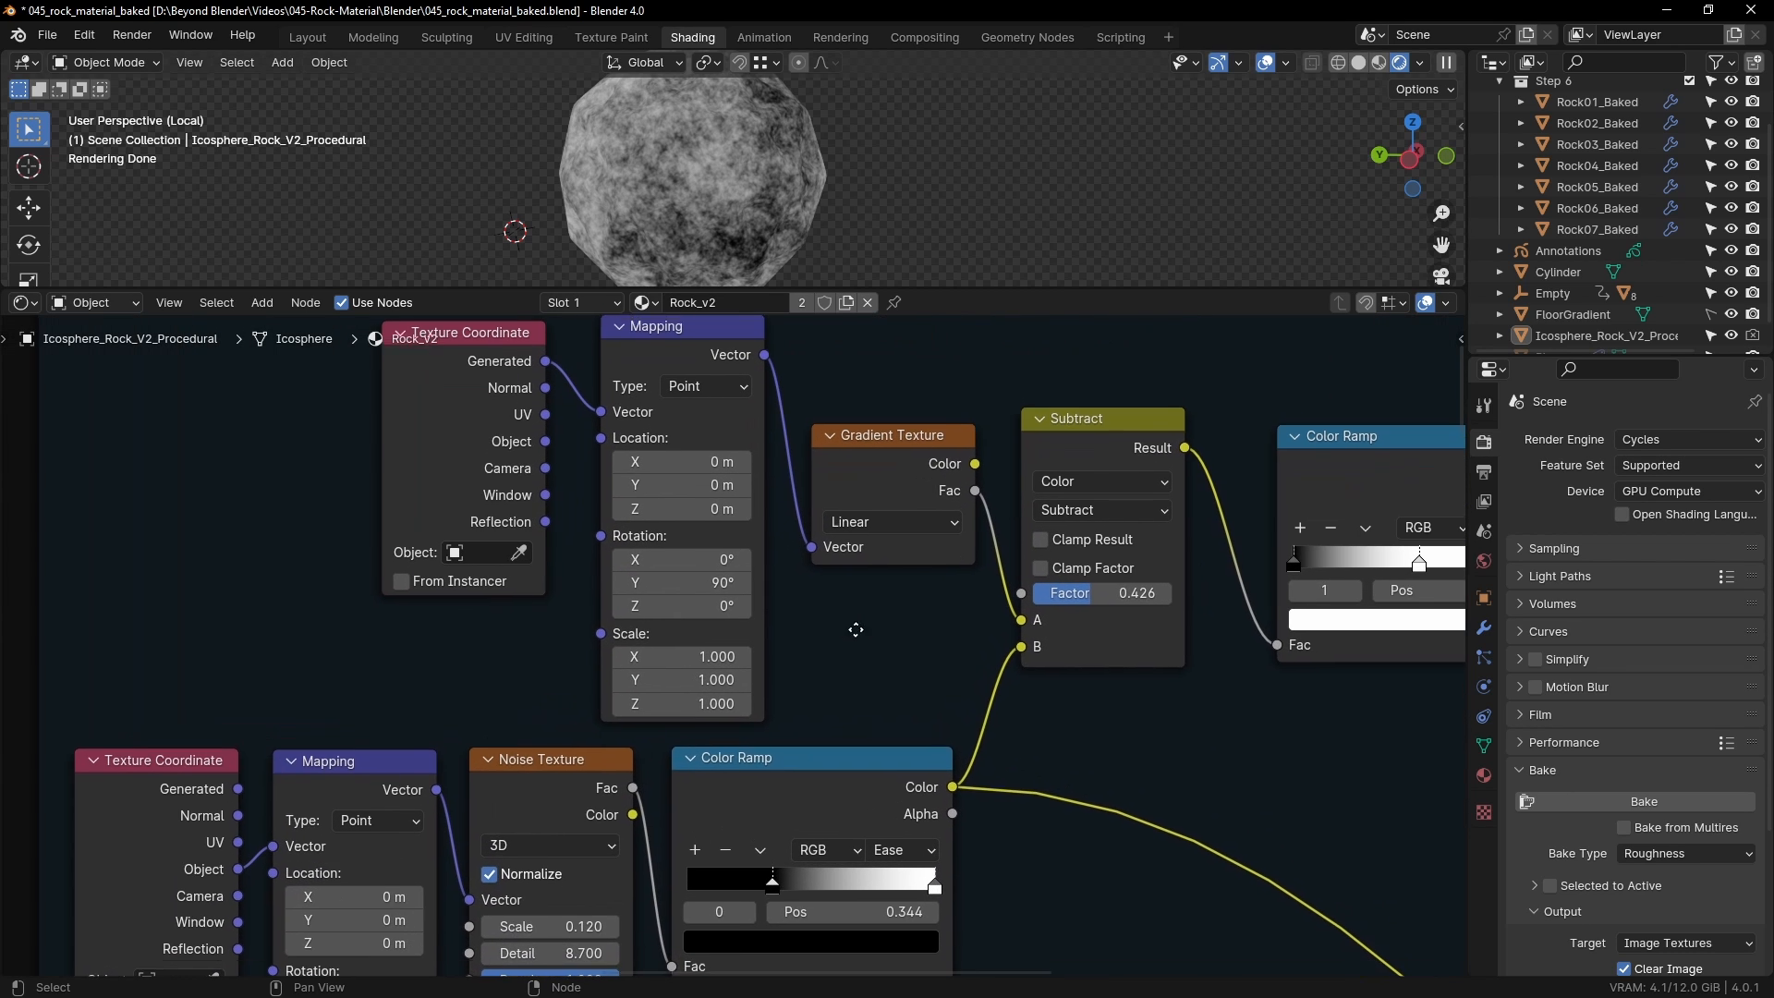
left_click_drag(739, 447, 728, 439)
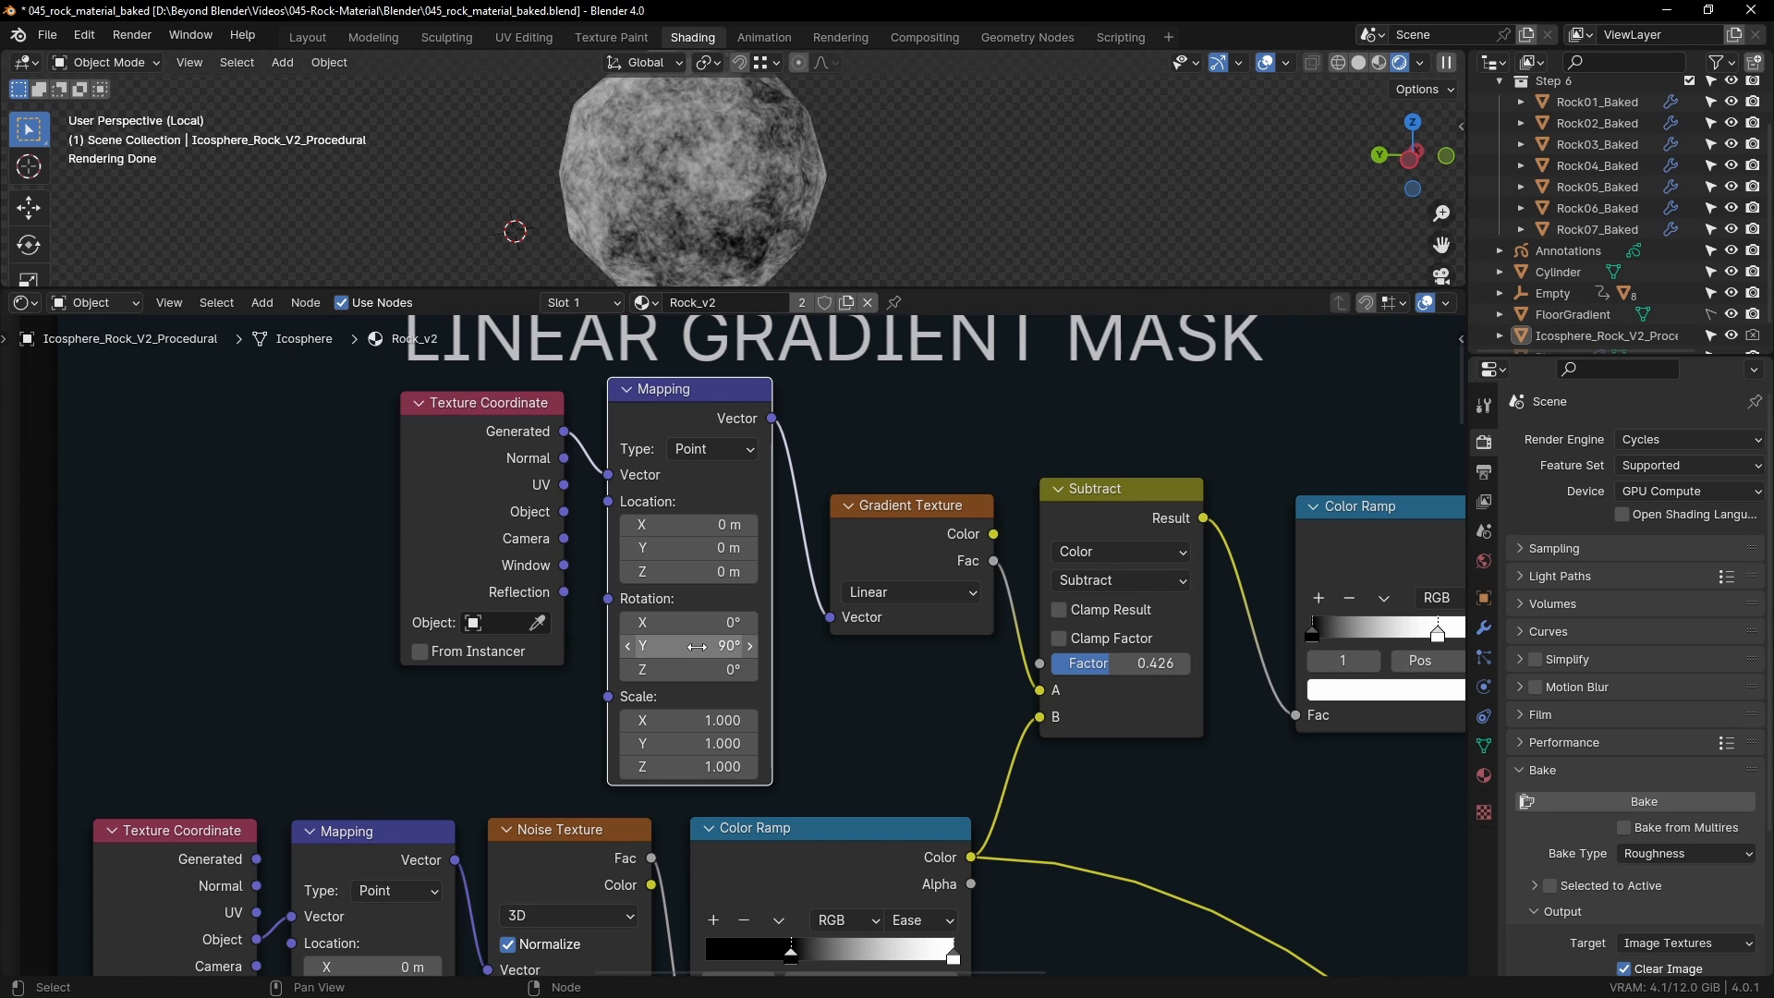
left_click(896, 497, "ctrl+shift")
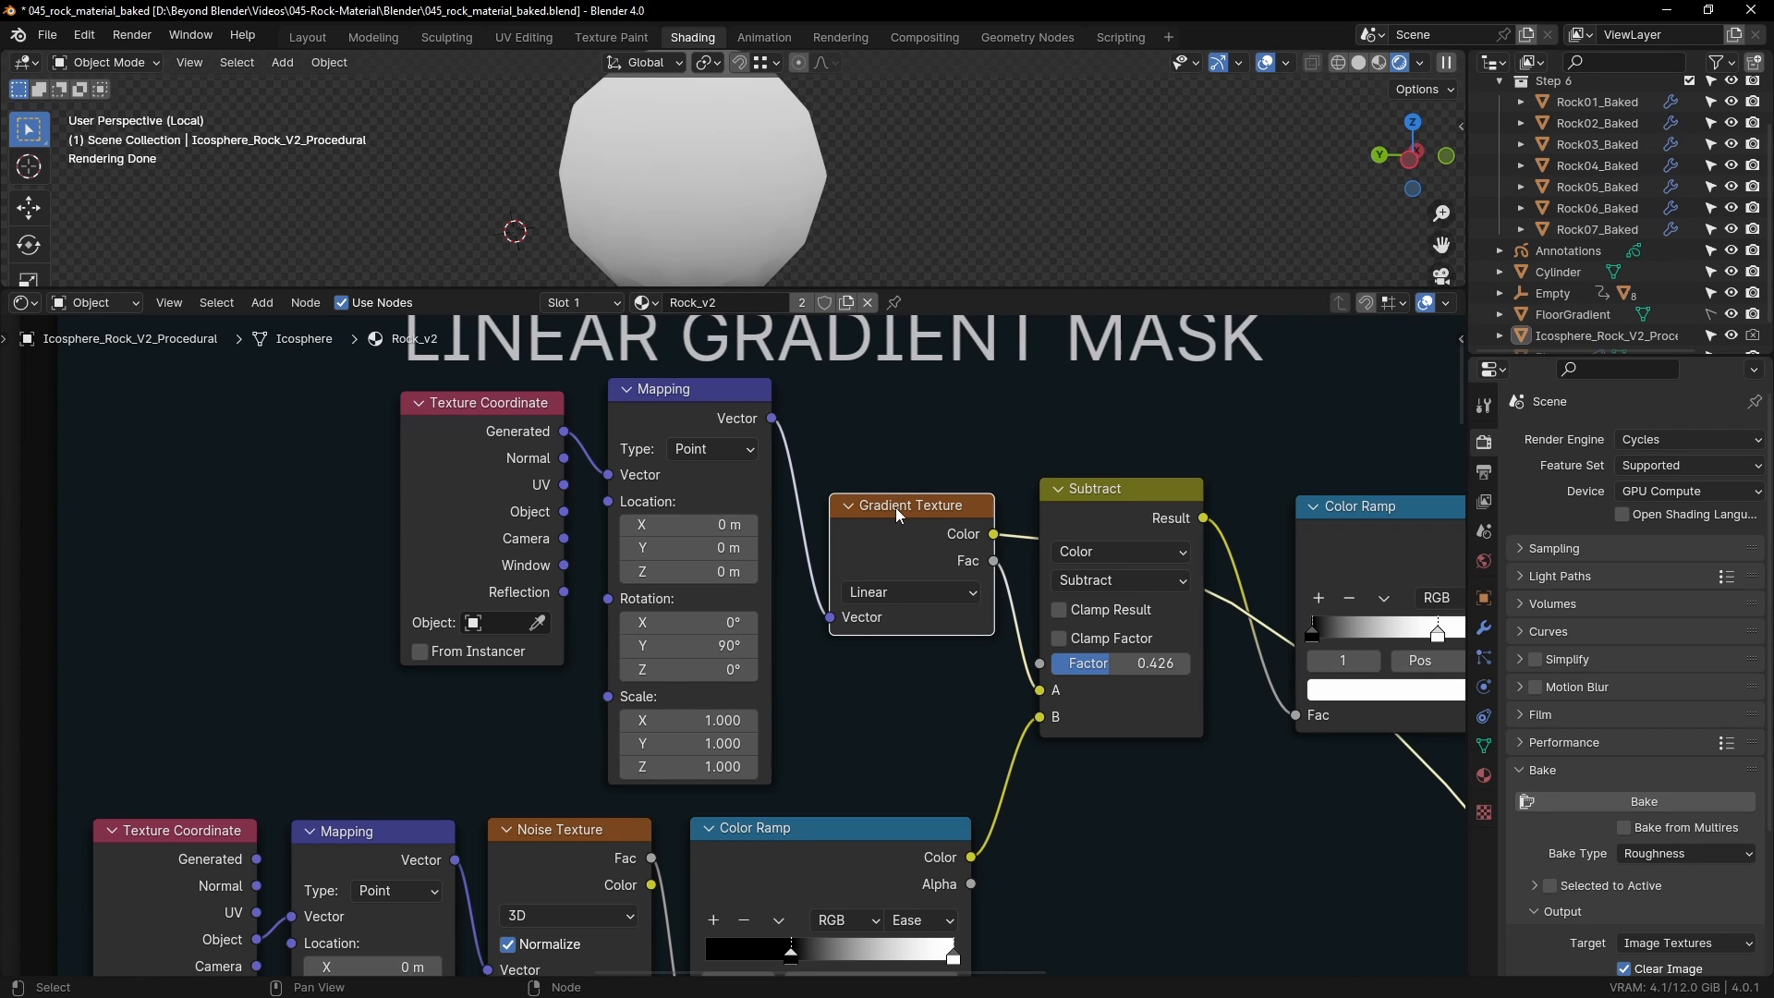
Step: Set the Y rotation of the gradient branch's Mapping node to 0° and view the icosphere from the front
middle_click_drag(864, 268, 736, 135)
middle_click_drag(902, 613, 897, 601)
left_click(698, 634)
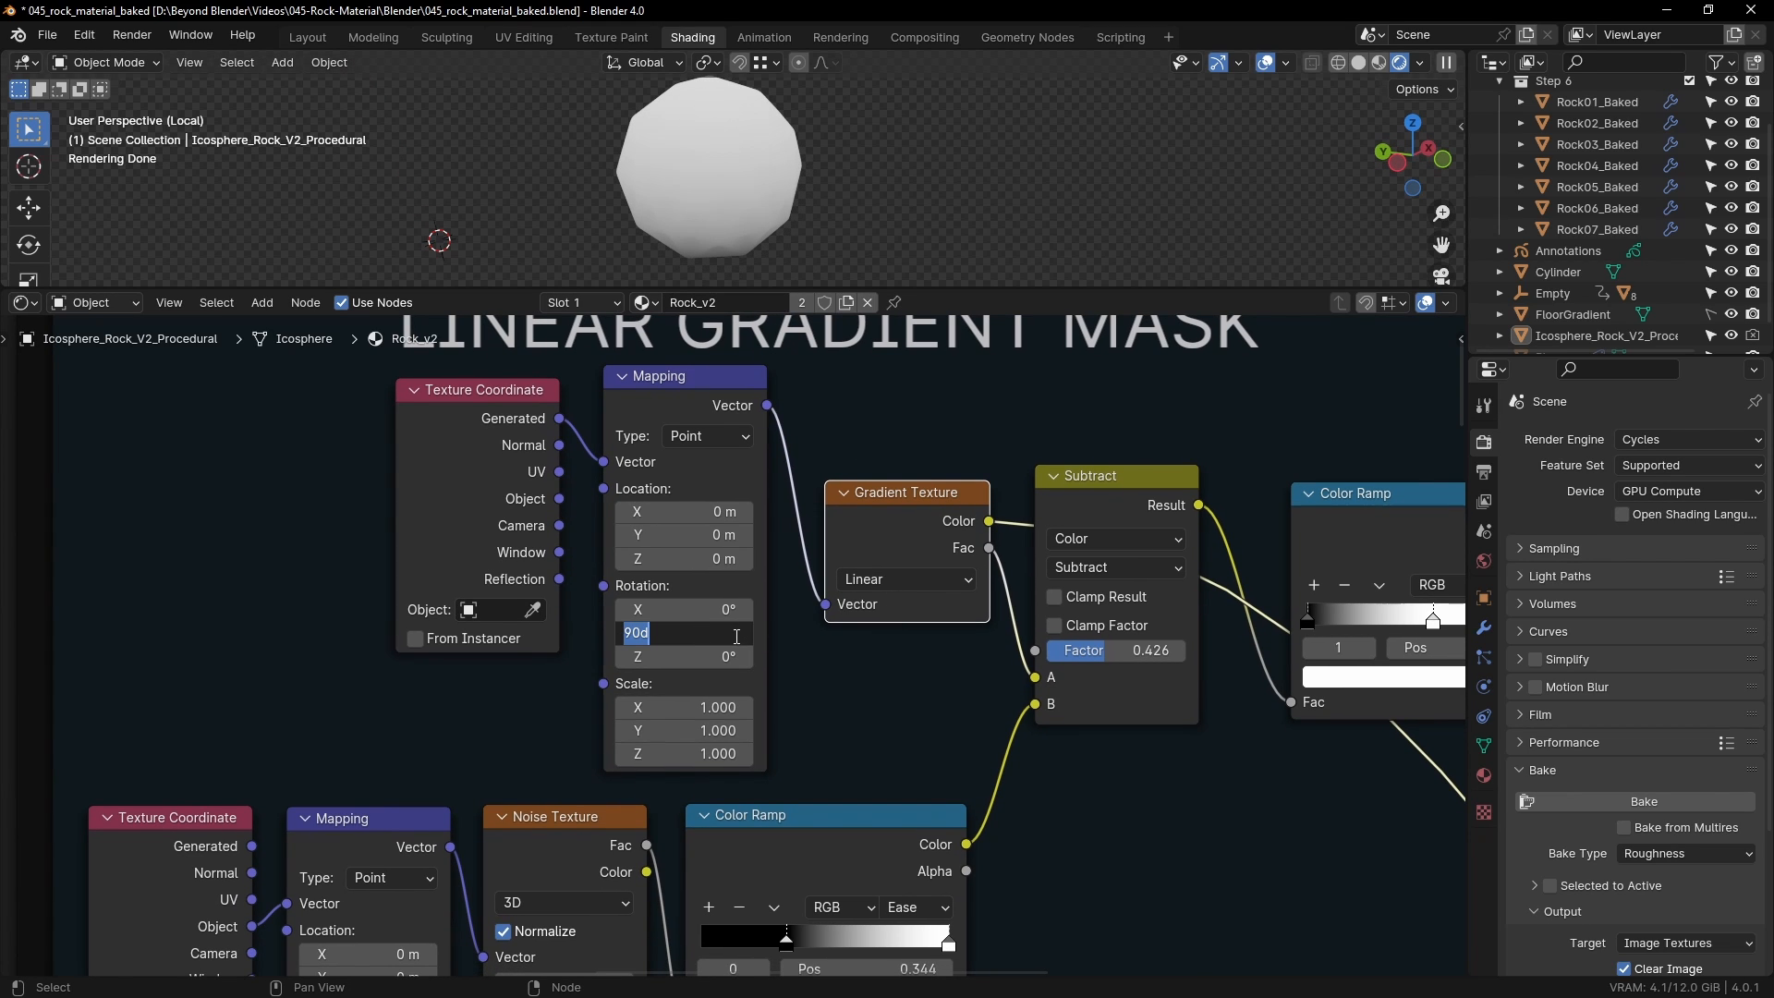
type("0")
key("Return")
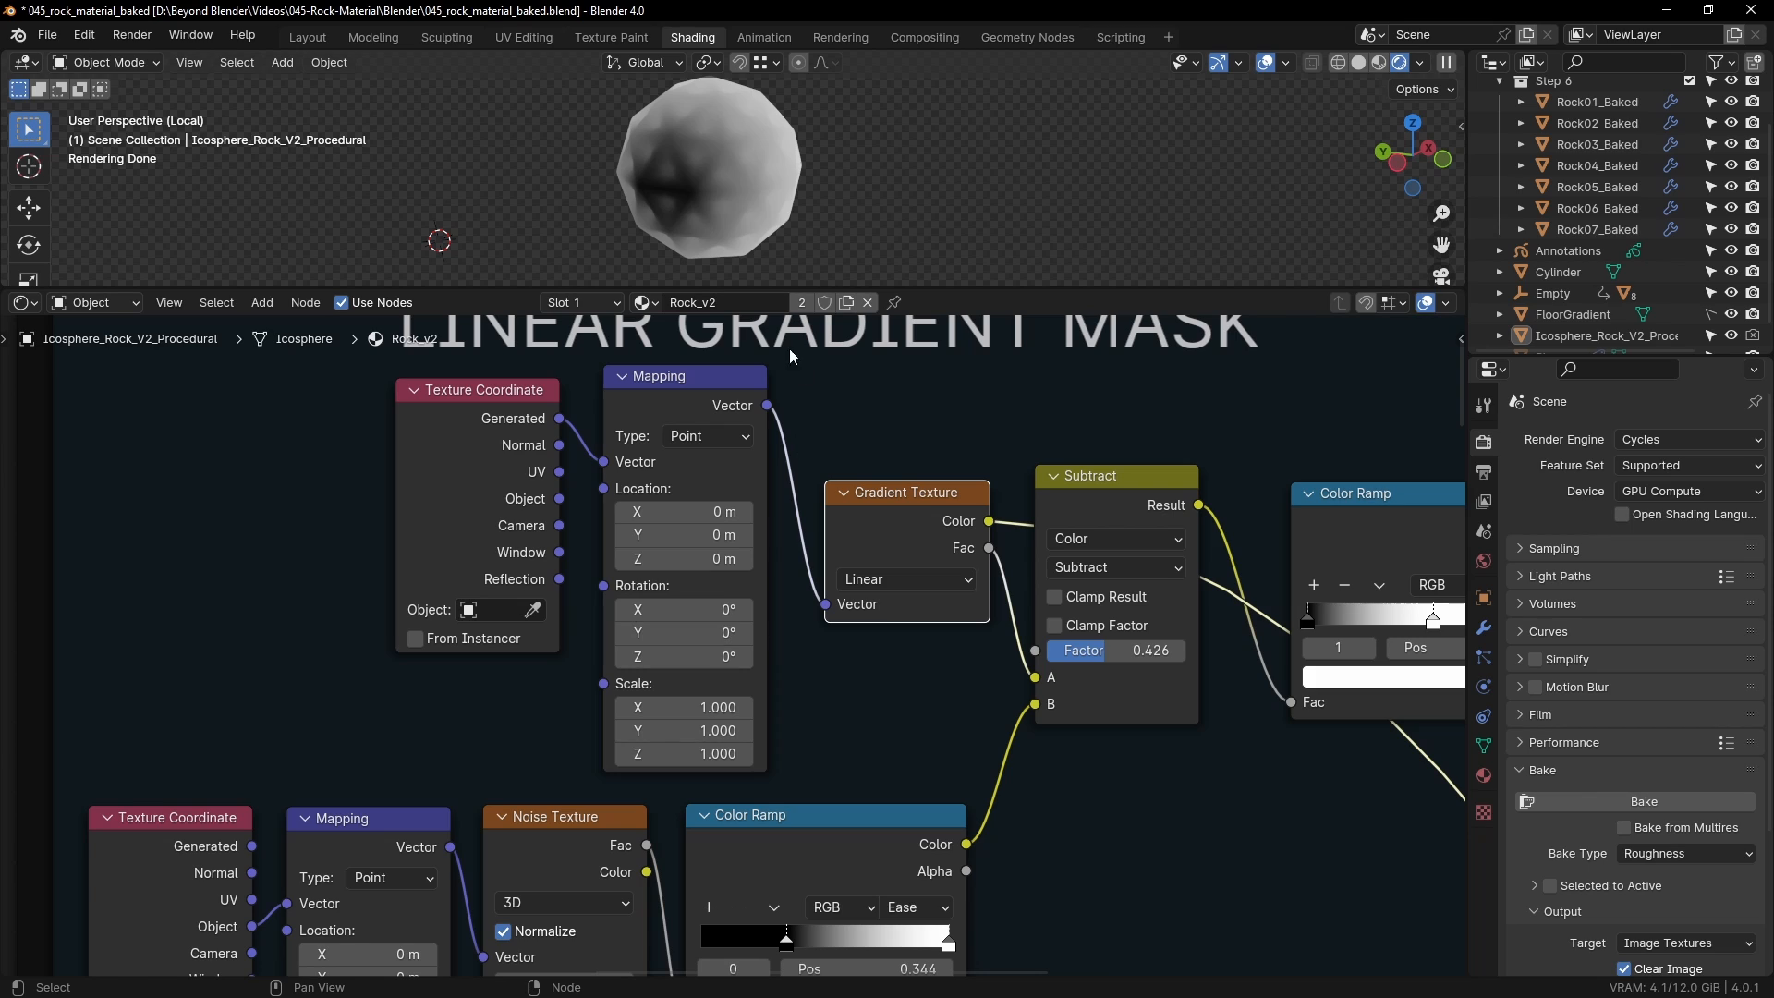
middle_click_drag(592, 115, 691, 172)
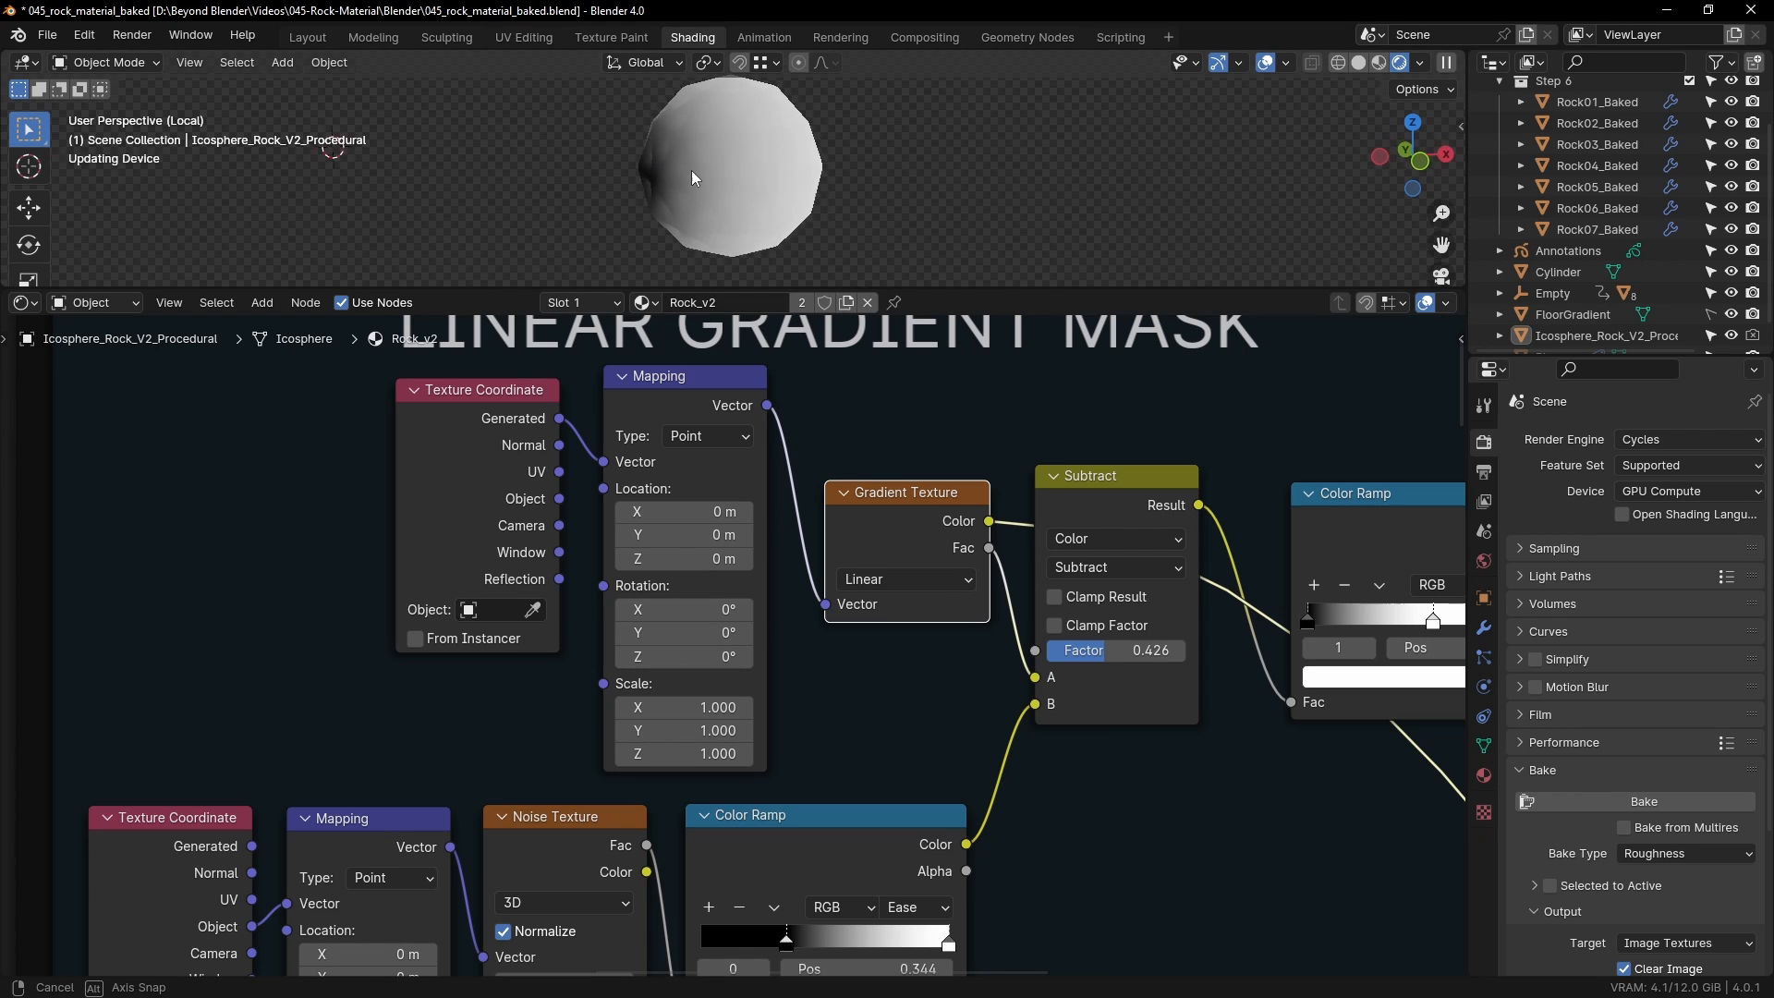
key("KP_1")
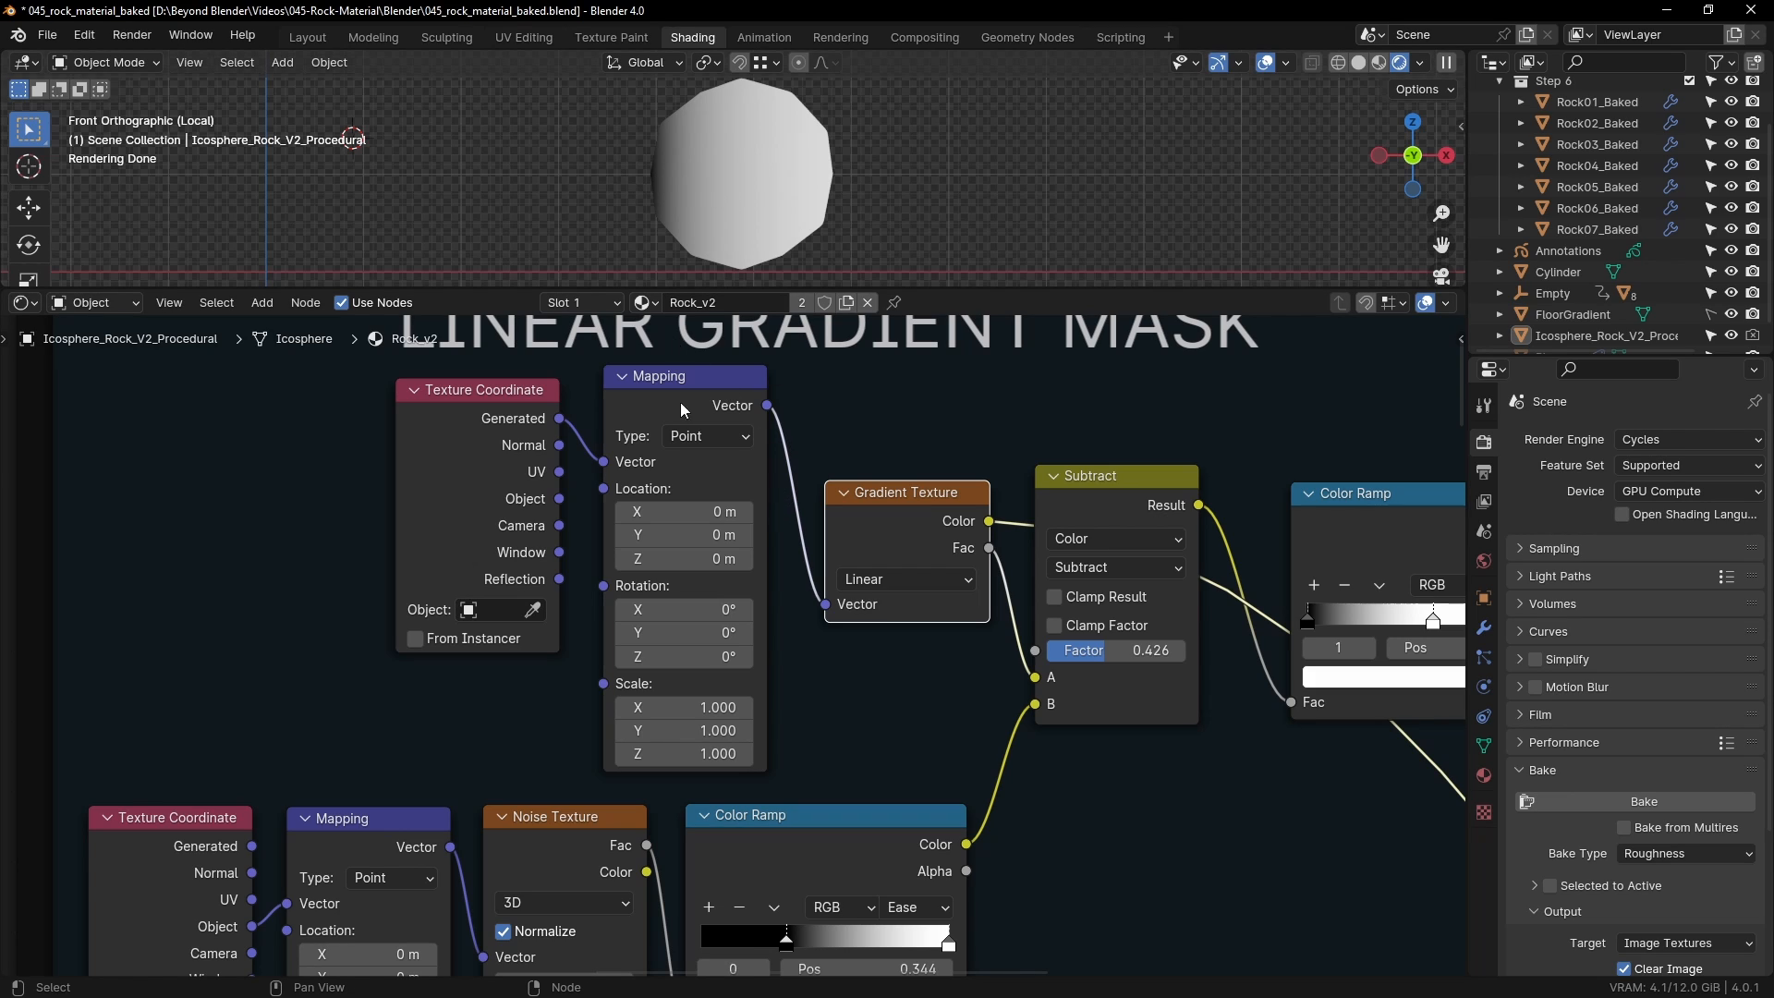
Step: Set the Y rotation of the gradient branch's Mapping node to 90°
left_click(680, 634)
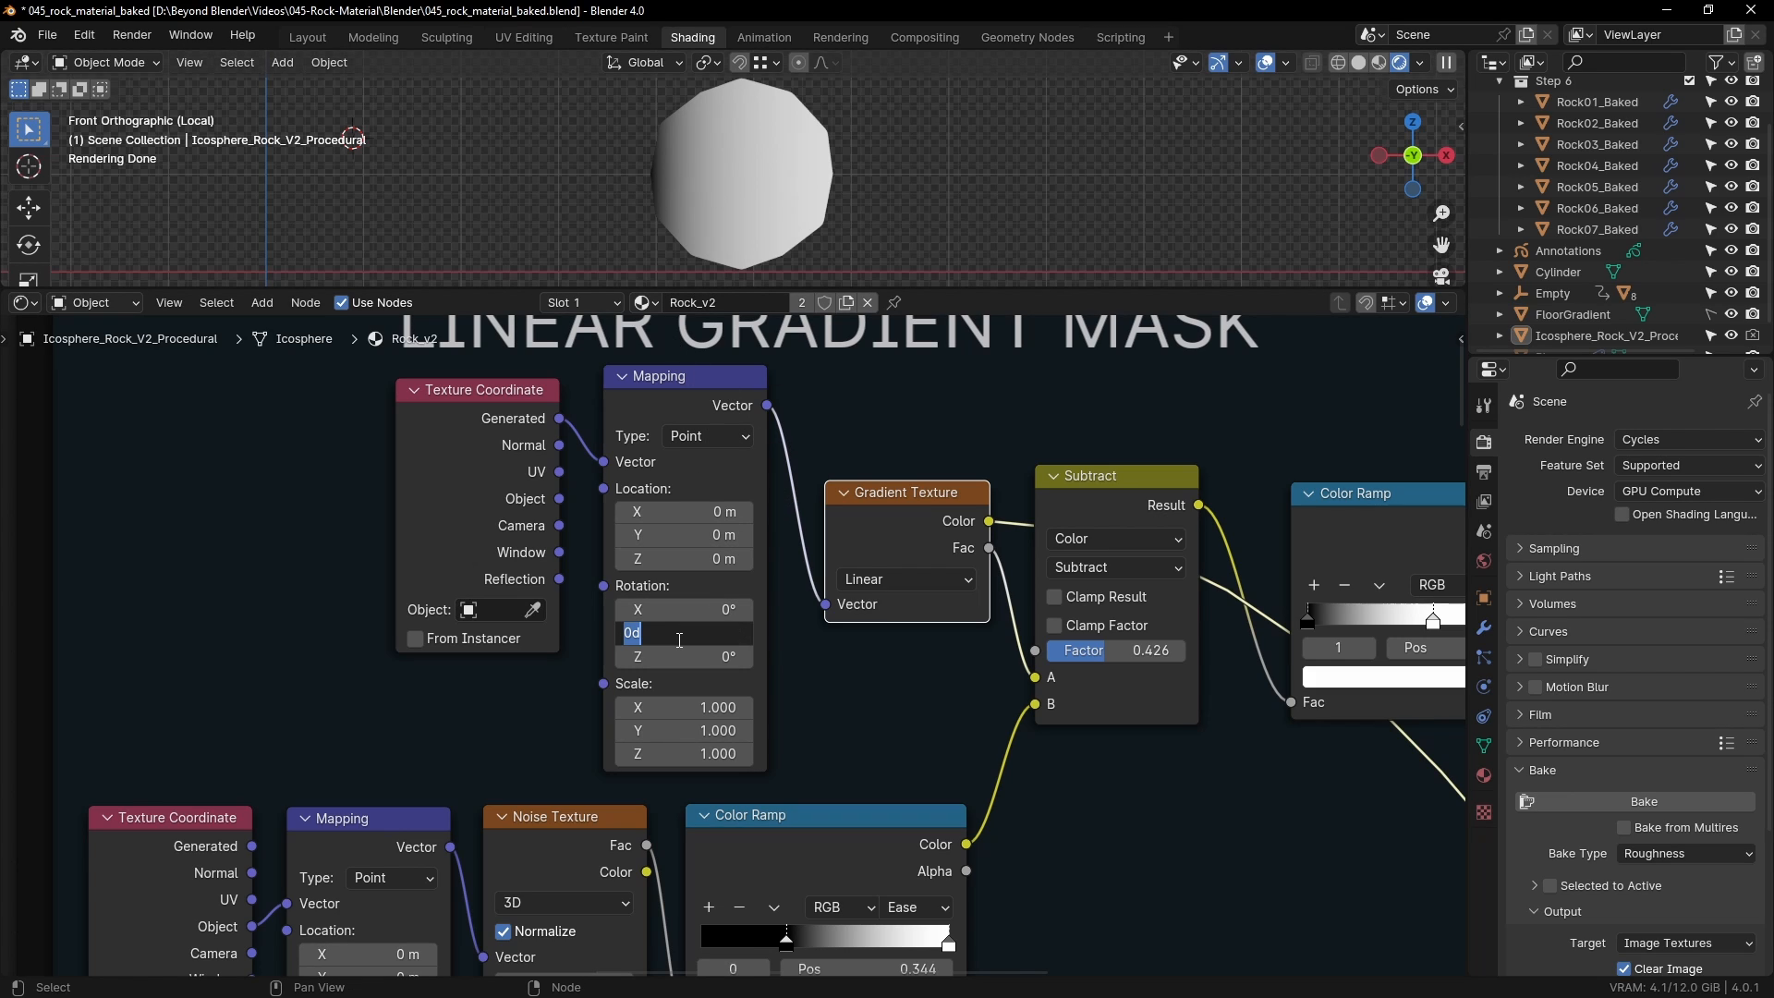
type("90")
key("Return")
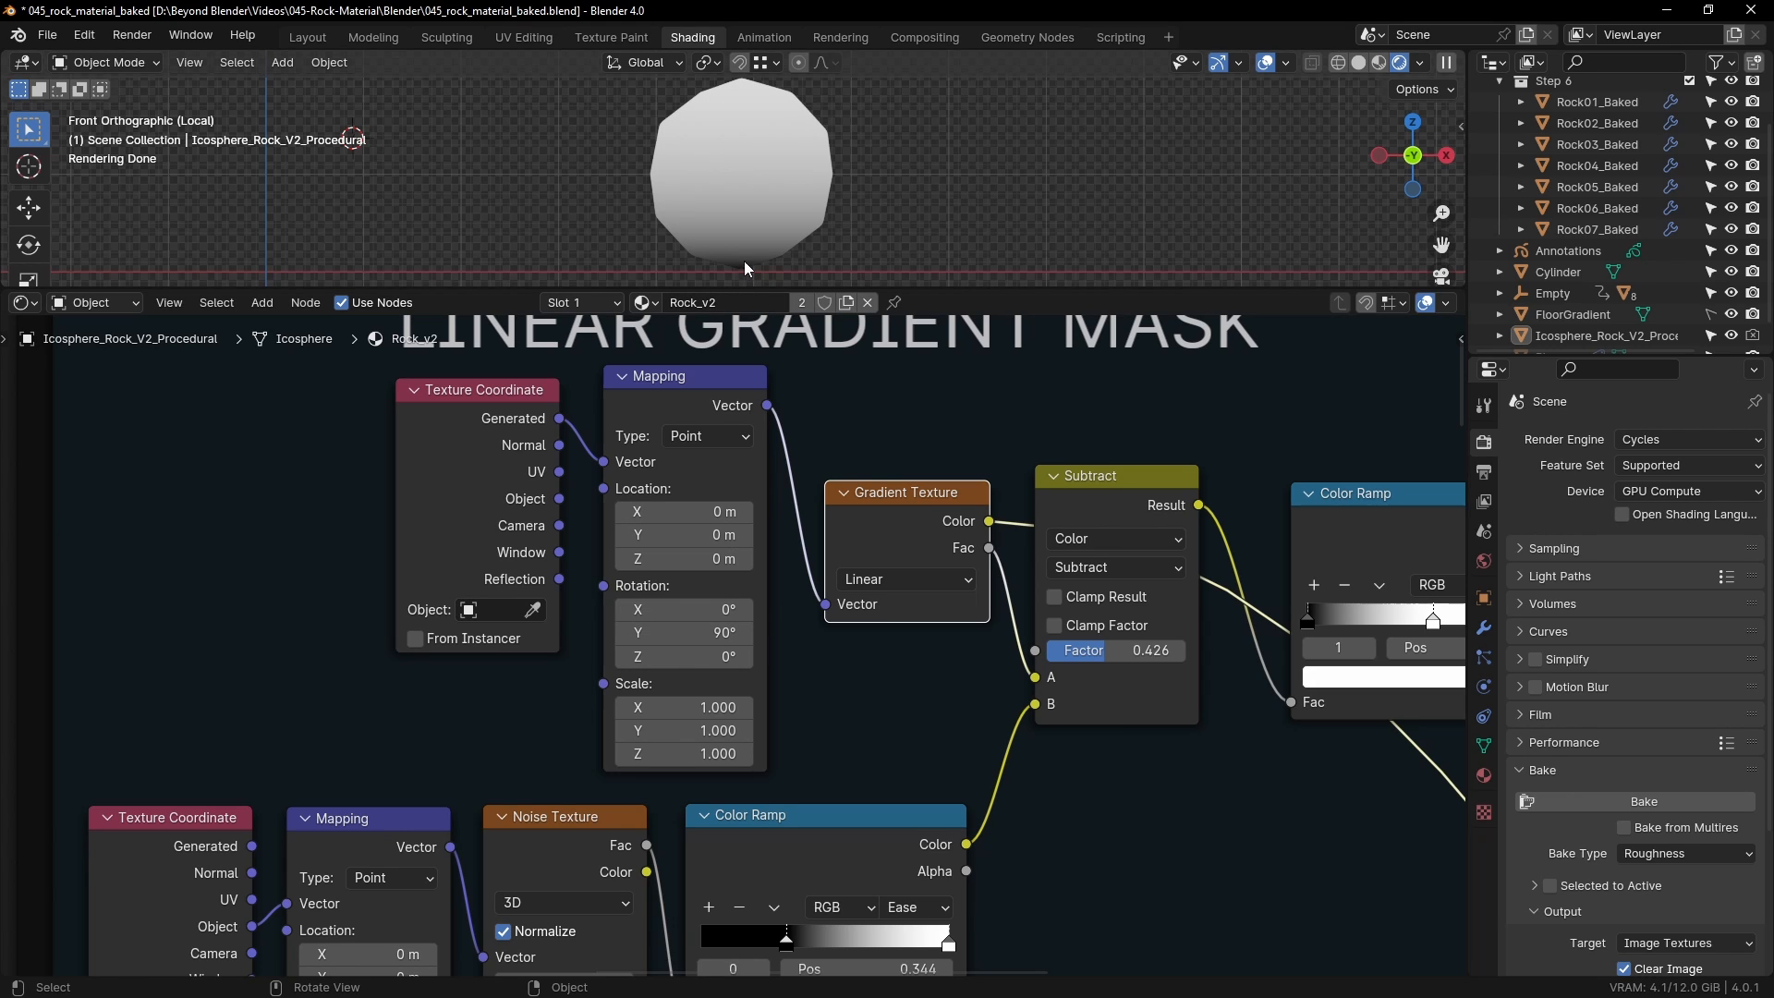
Step: Compare the outputs used by the Texture Coordinate nodes of the gradient and noise branches, selecting each node in turn
middle_click_drag(912, 657, 792, 676)
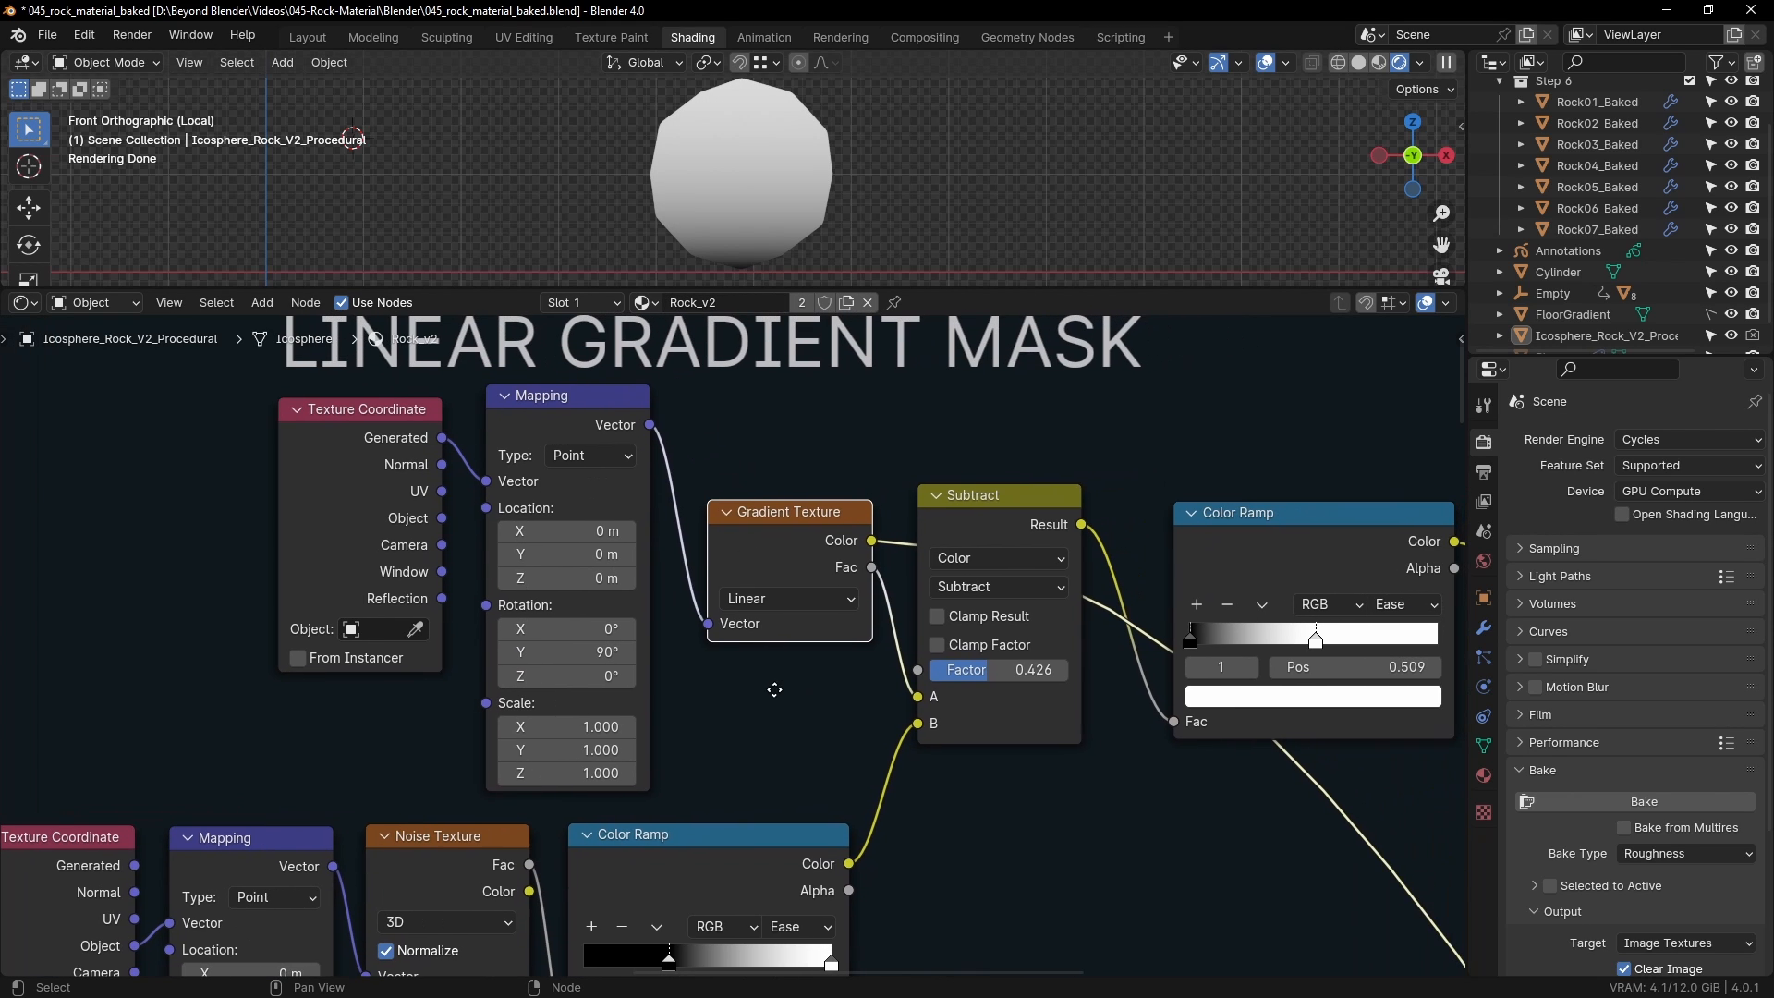
left_click_drag(390, 407, 379, 429)
middle_click_drag(477, 713, 702, 552)
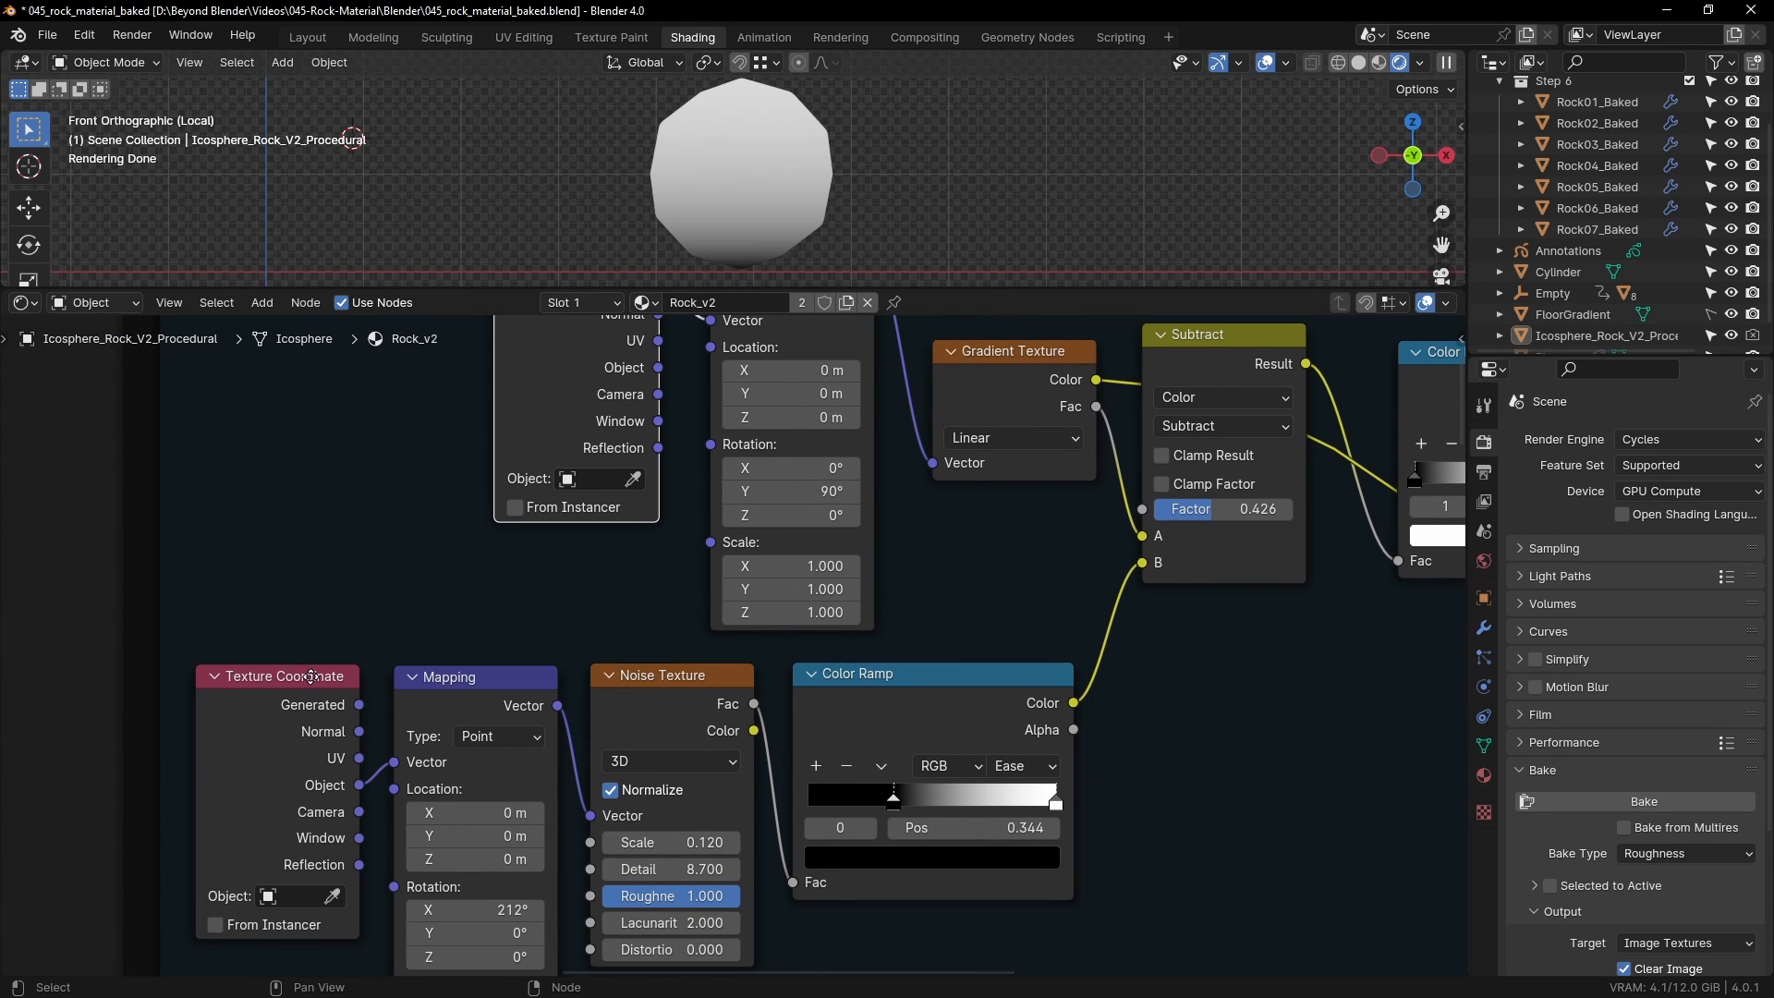
left_click_drag(310, 676, 315, 679)
middle_click_drag(619, 496, 510, 708)
left_click_drag(499, 473, 499, 472)
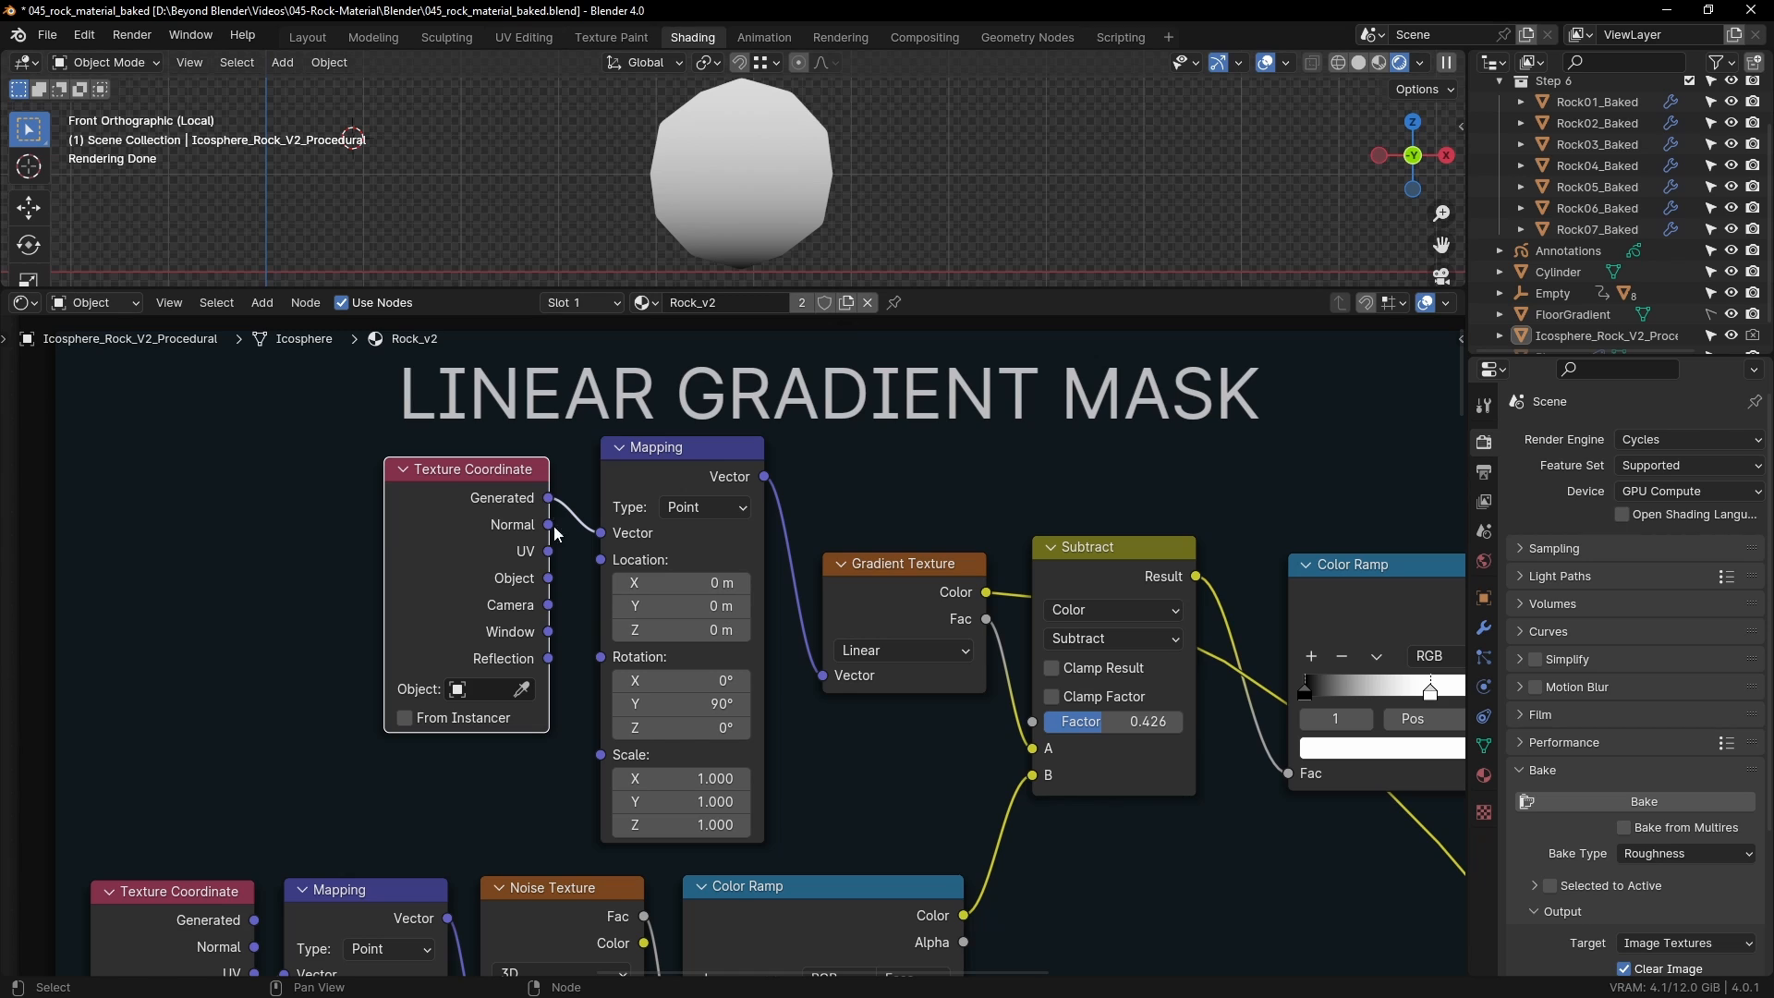
Step: Connect the gradient branch's Texture Coordinate Object output to the Mapping node's Vector input and check the preview
left_click_drag(550, 584, 600, 533)
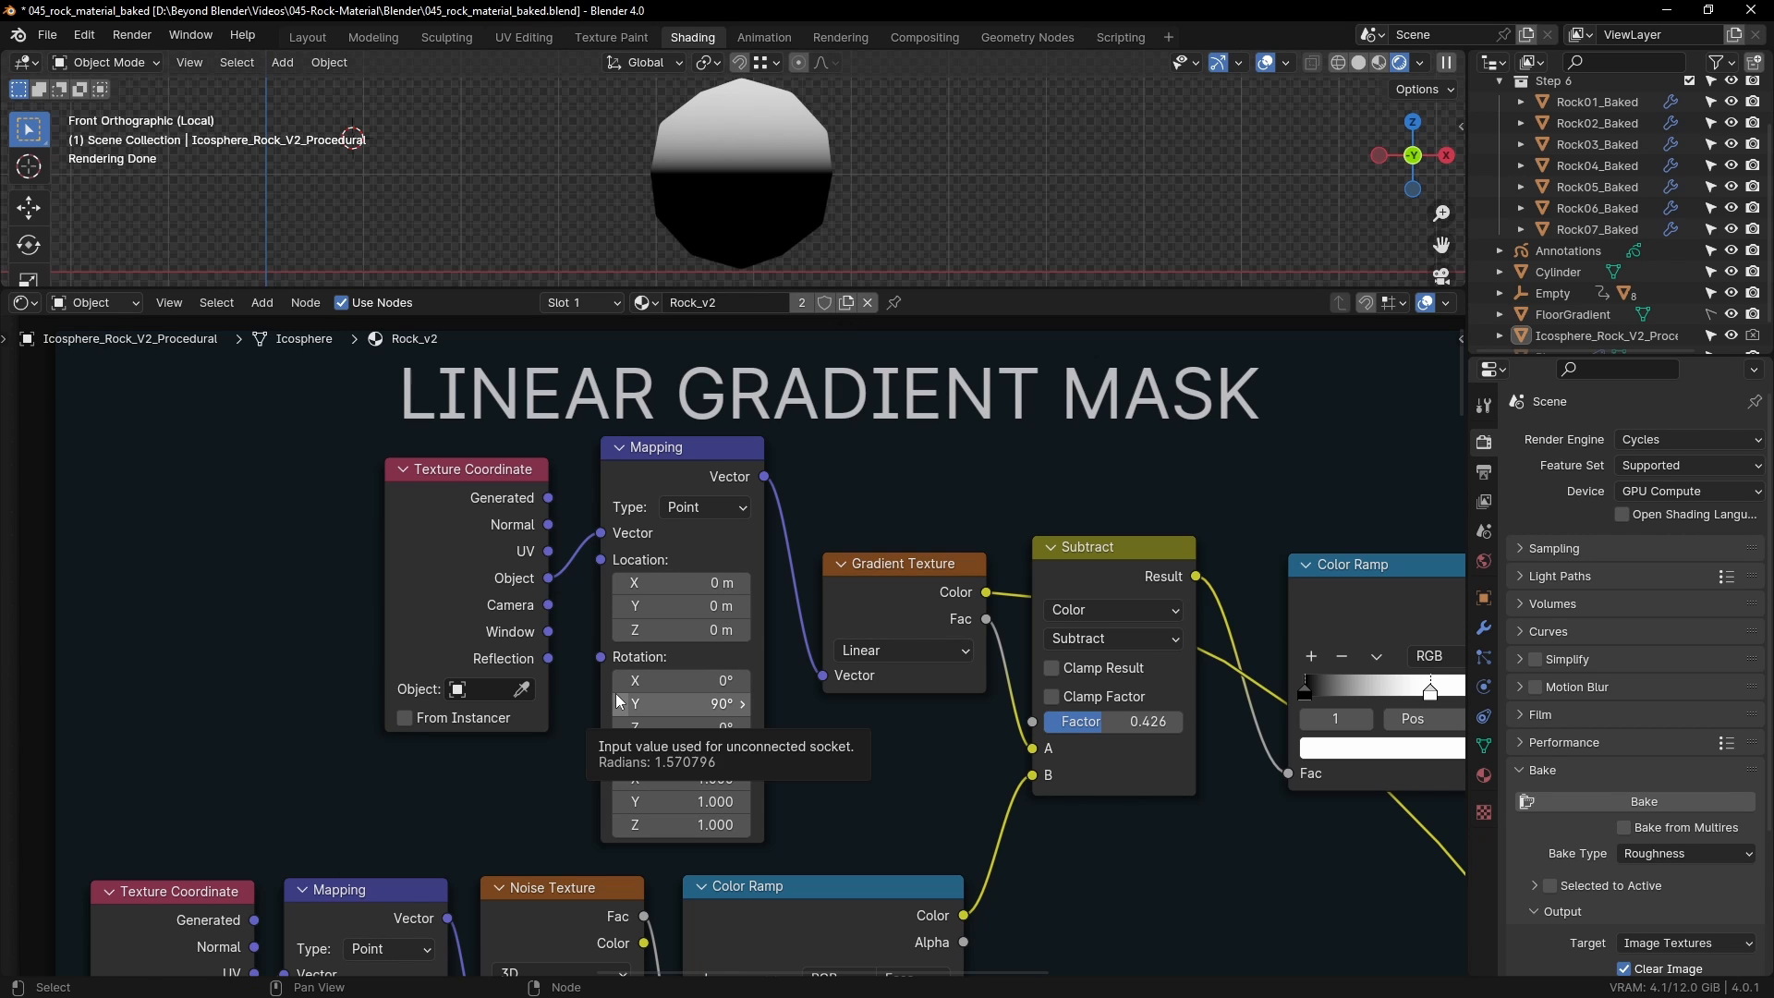
scroll(776, 174, "up", 3)
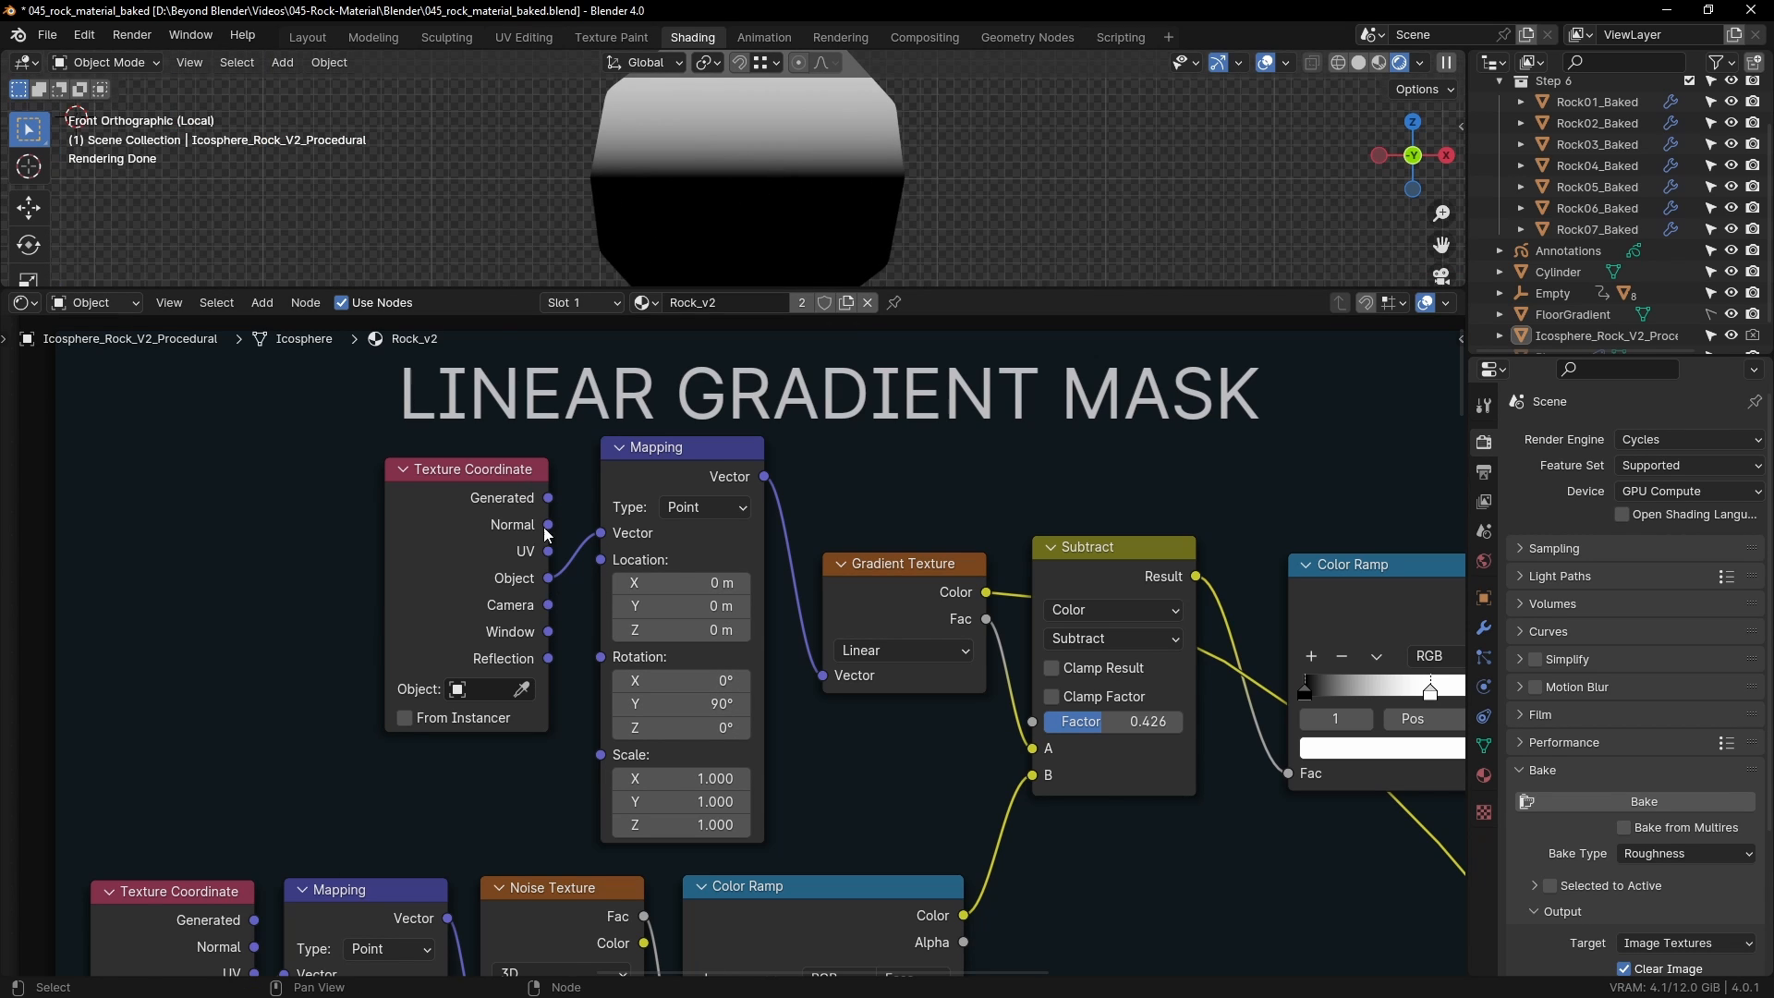
scroll(1287, 686, "down", 2)
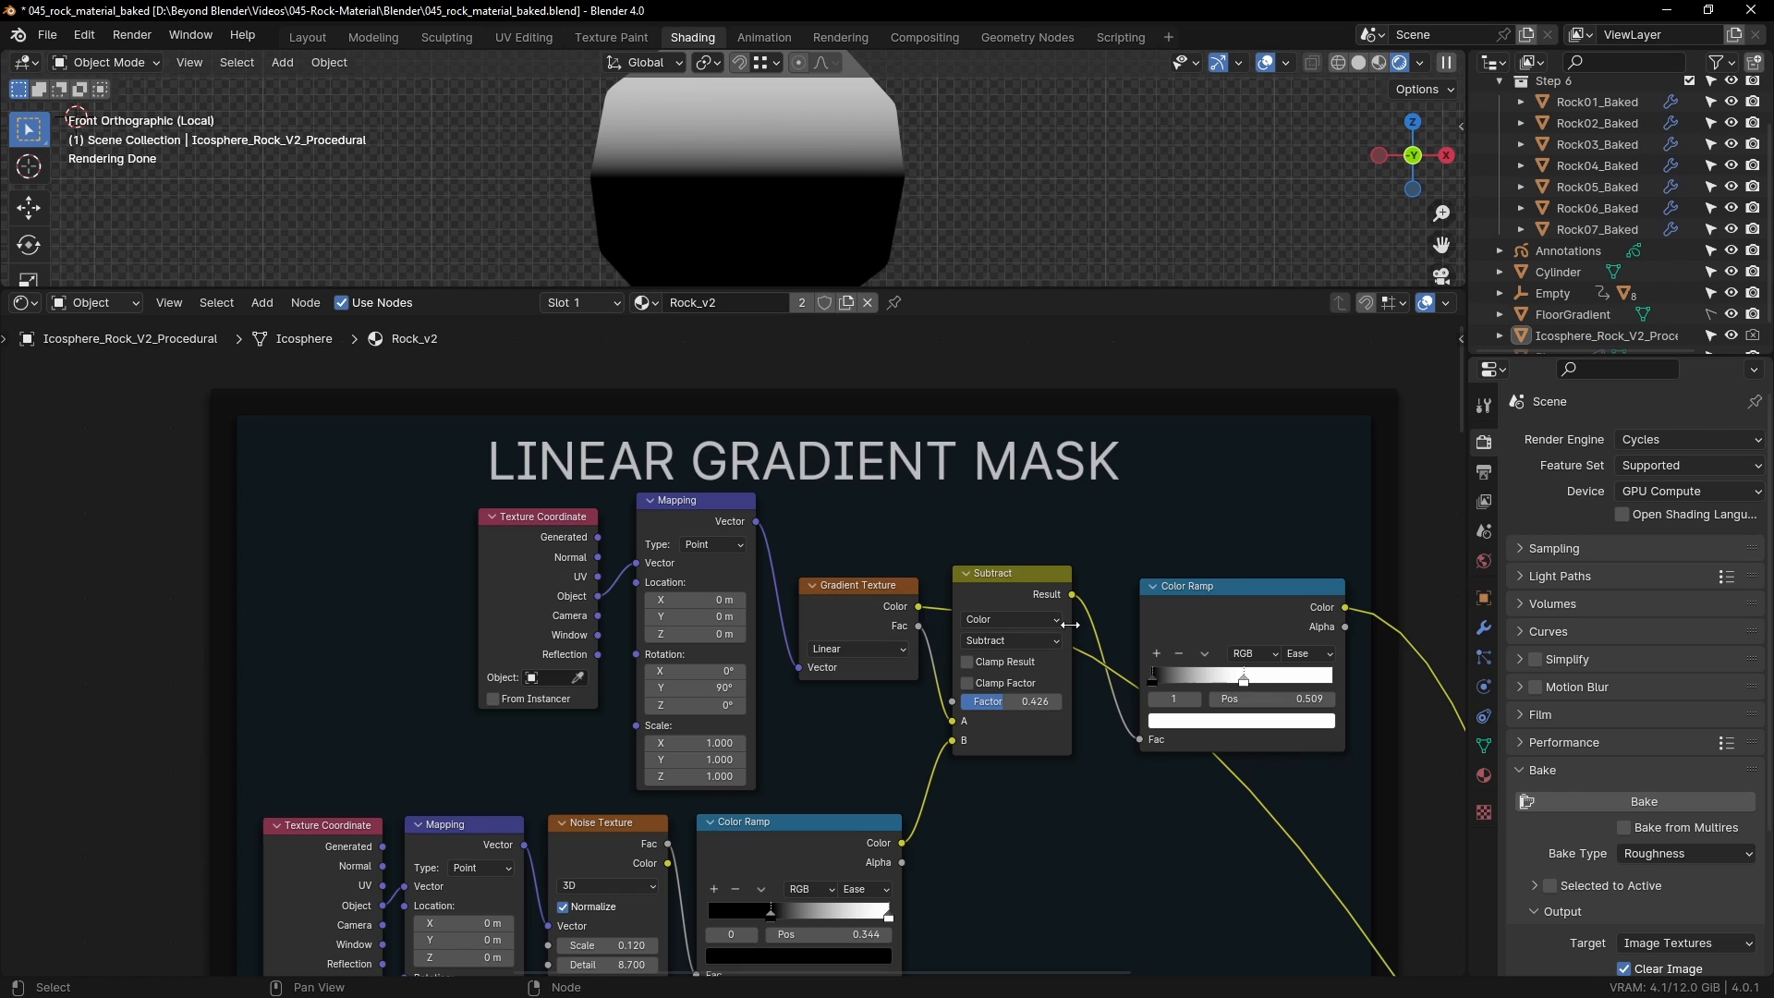
Step: Move the final Color Ramp's white stop to 1.000, preview the ramp with its black stop at 0.000, and shift the node slightly
left_click_drag(1243, 680, 1345, 682)
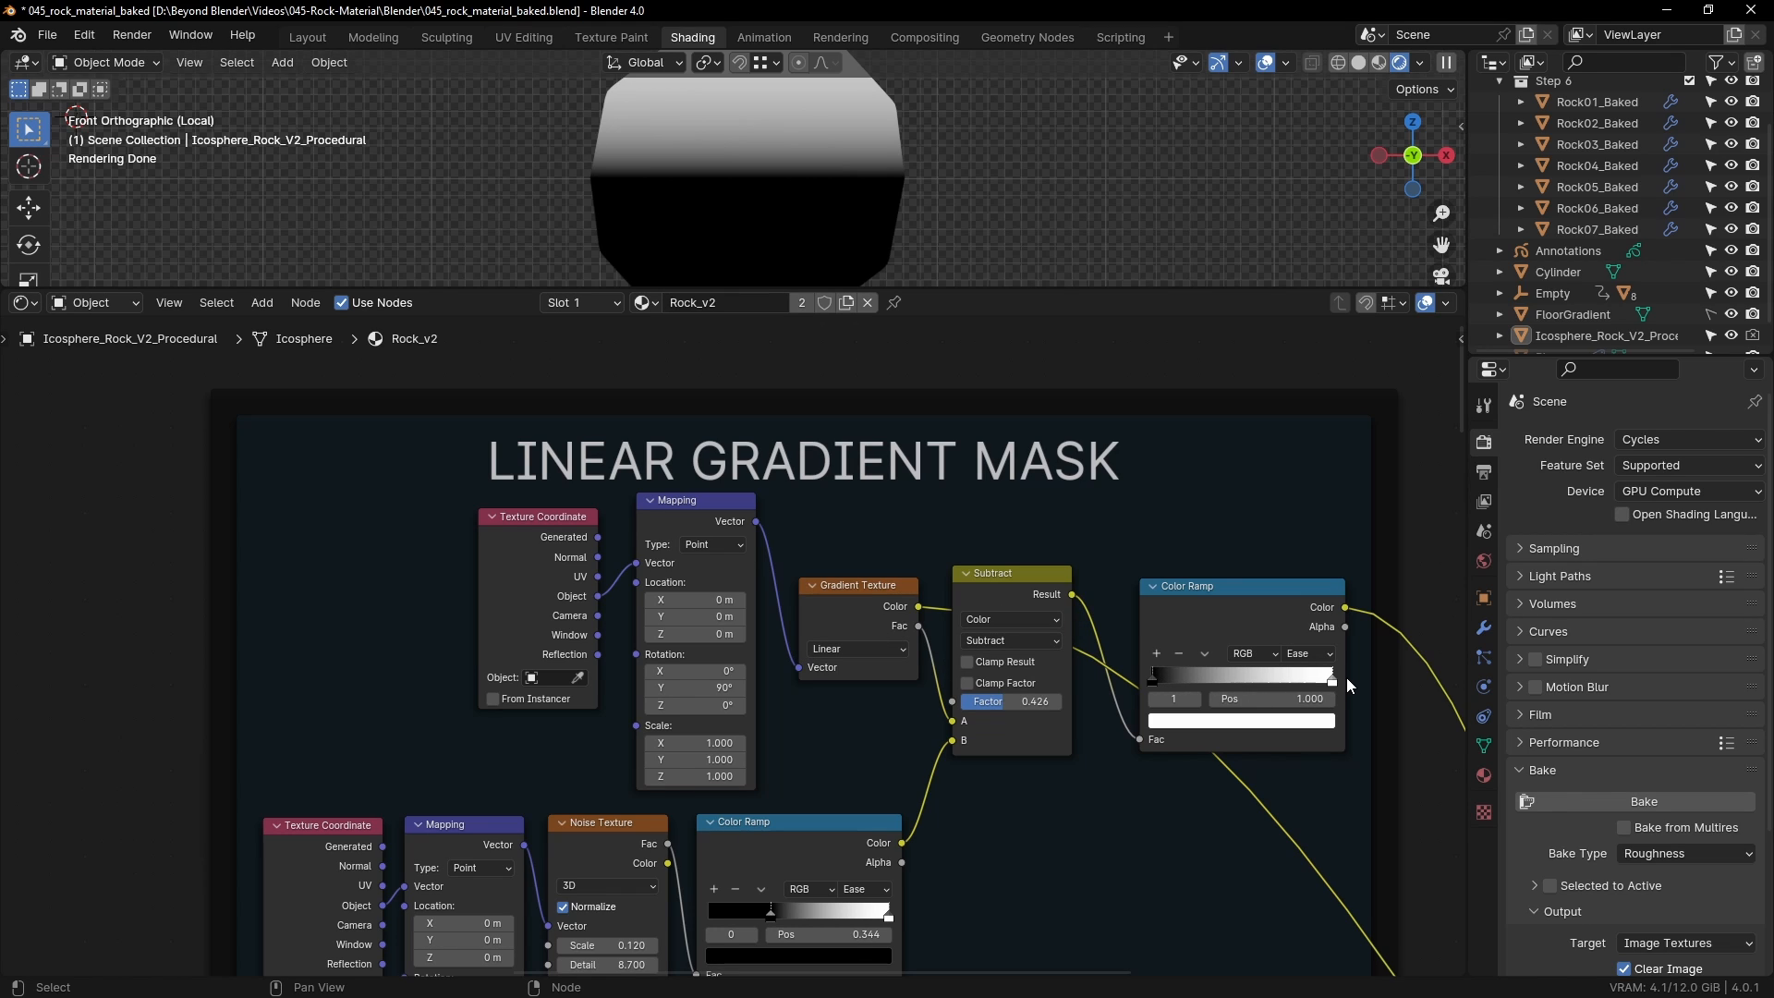
left_click(1290, 596, "ctrl+shift")
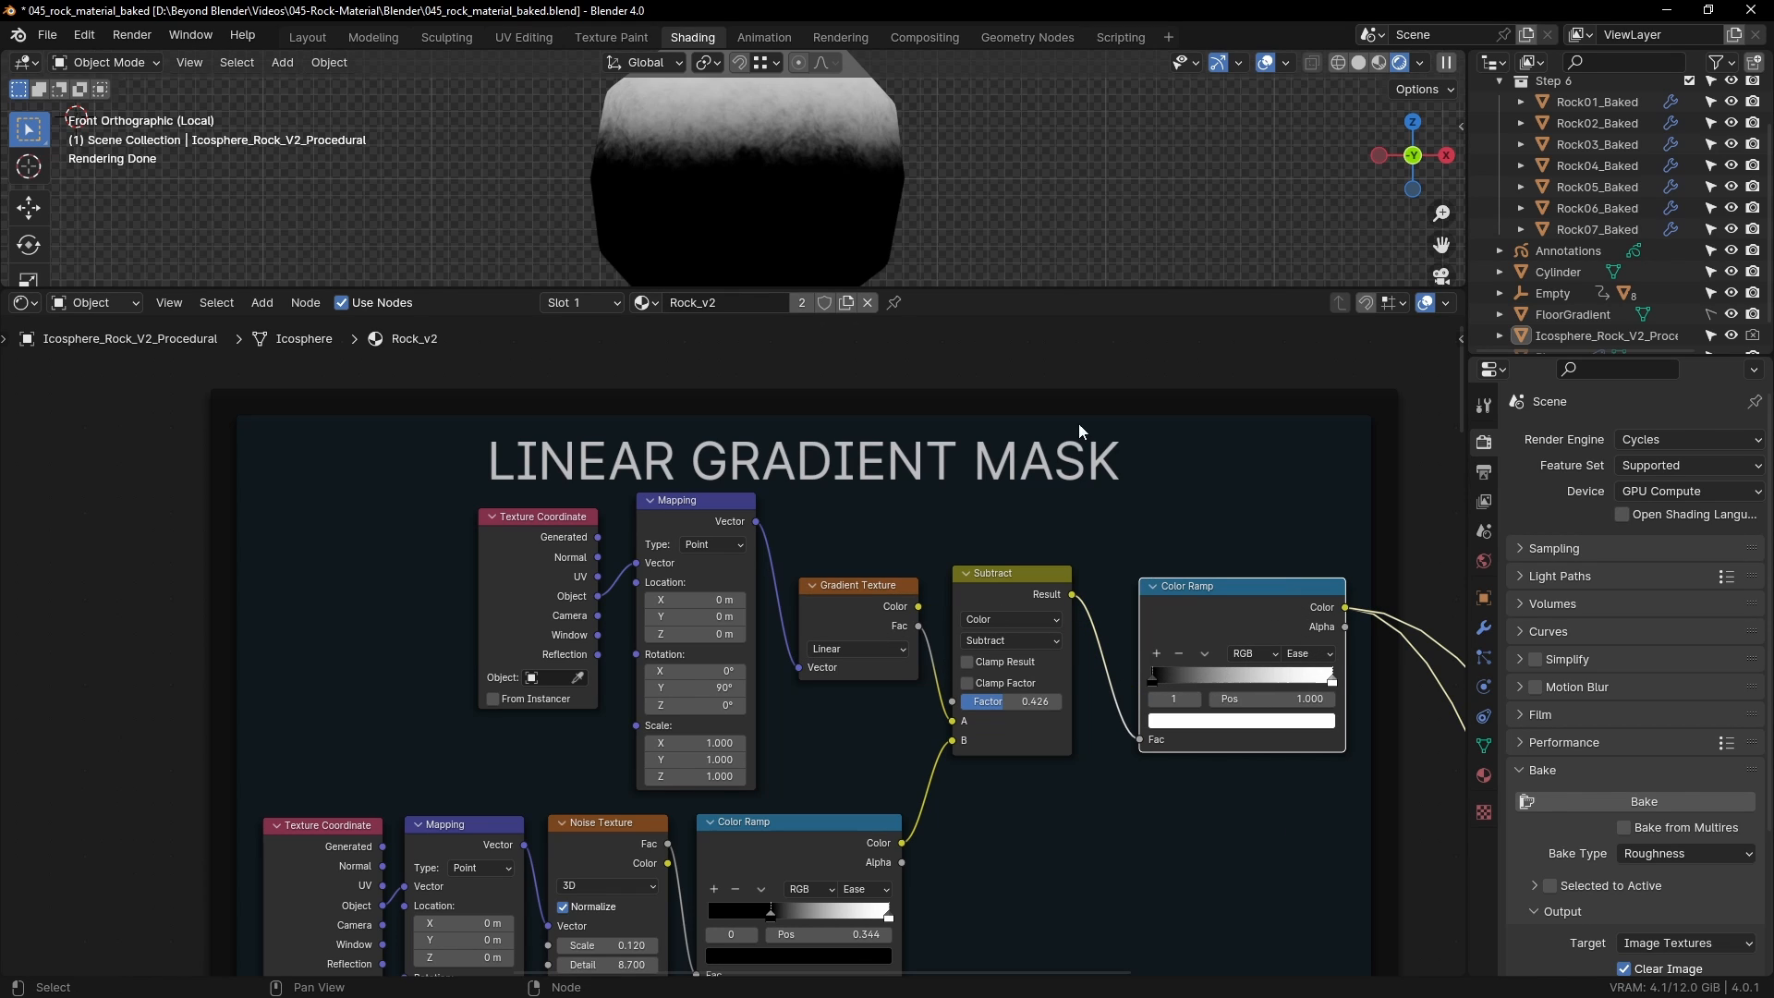
middle_click_drag(971, 263, 878, 209)
left_click_drag(1154, 680, 1098, 673)
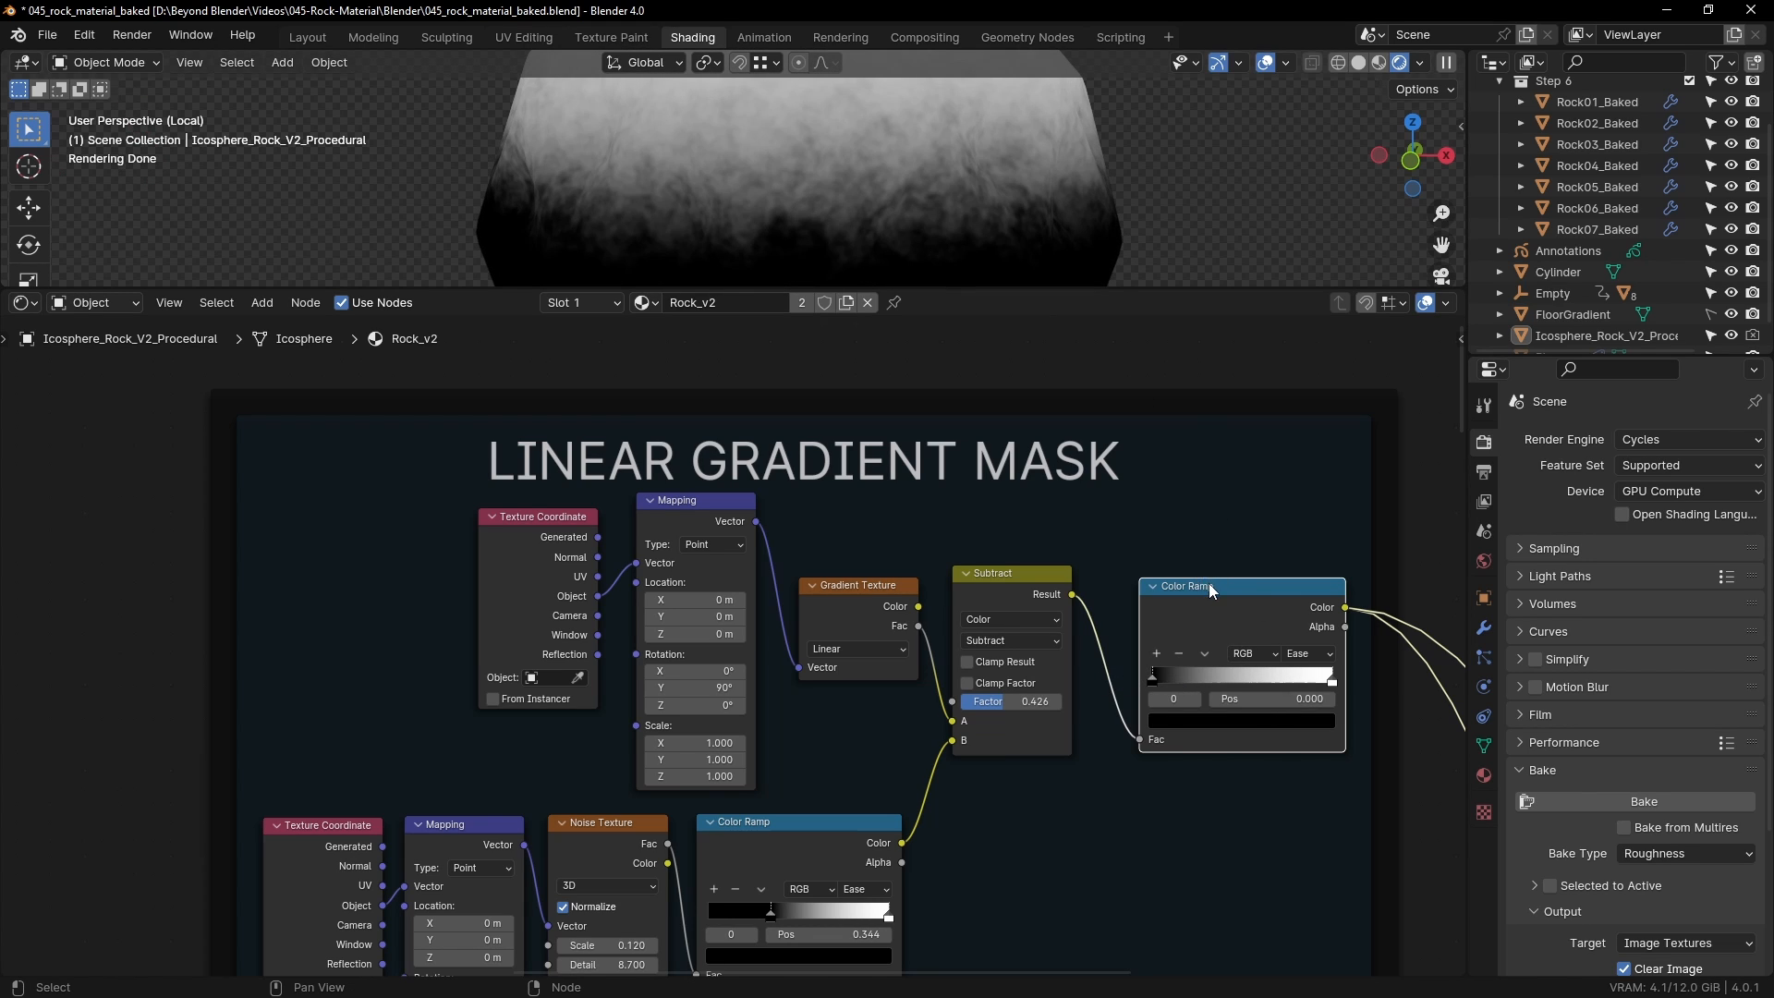
left_click_drag(1209, 584, 1198, 579)
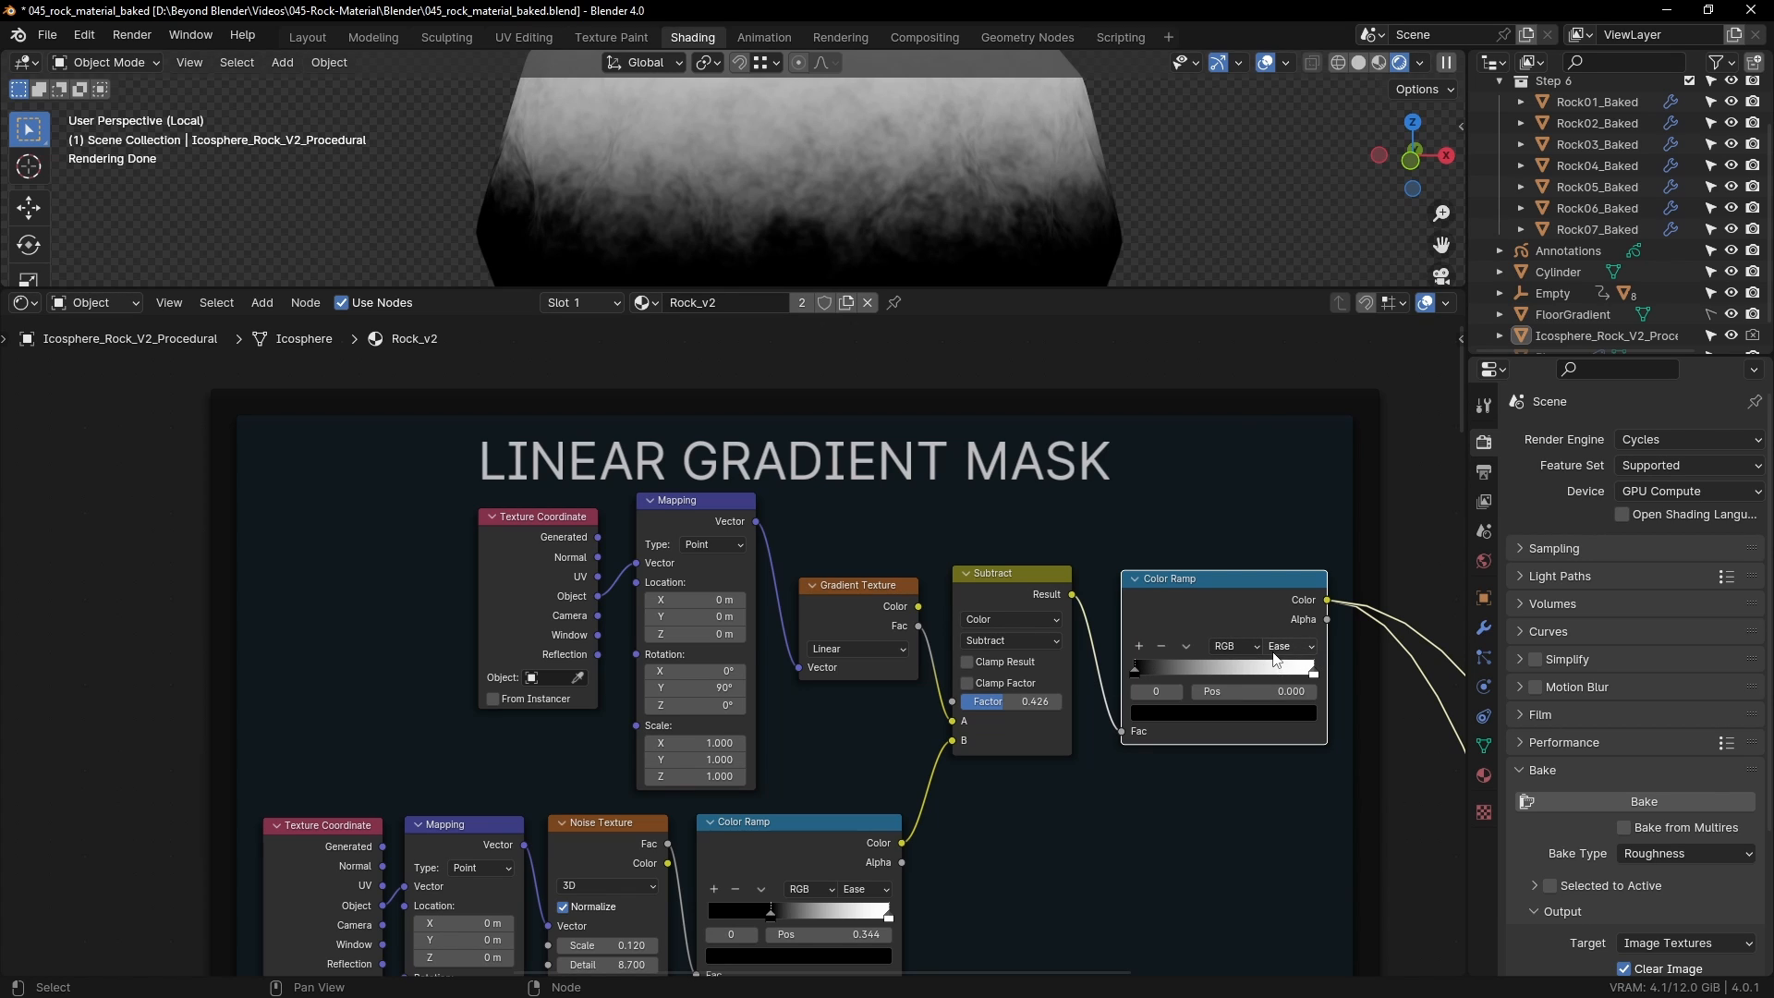
Step: Undo the Color Ramp edits, its preview and the Object connection, returning to the Generated coordinates
key("ctrl+z")
key("ctrl+z")
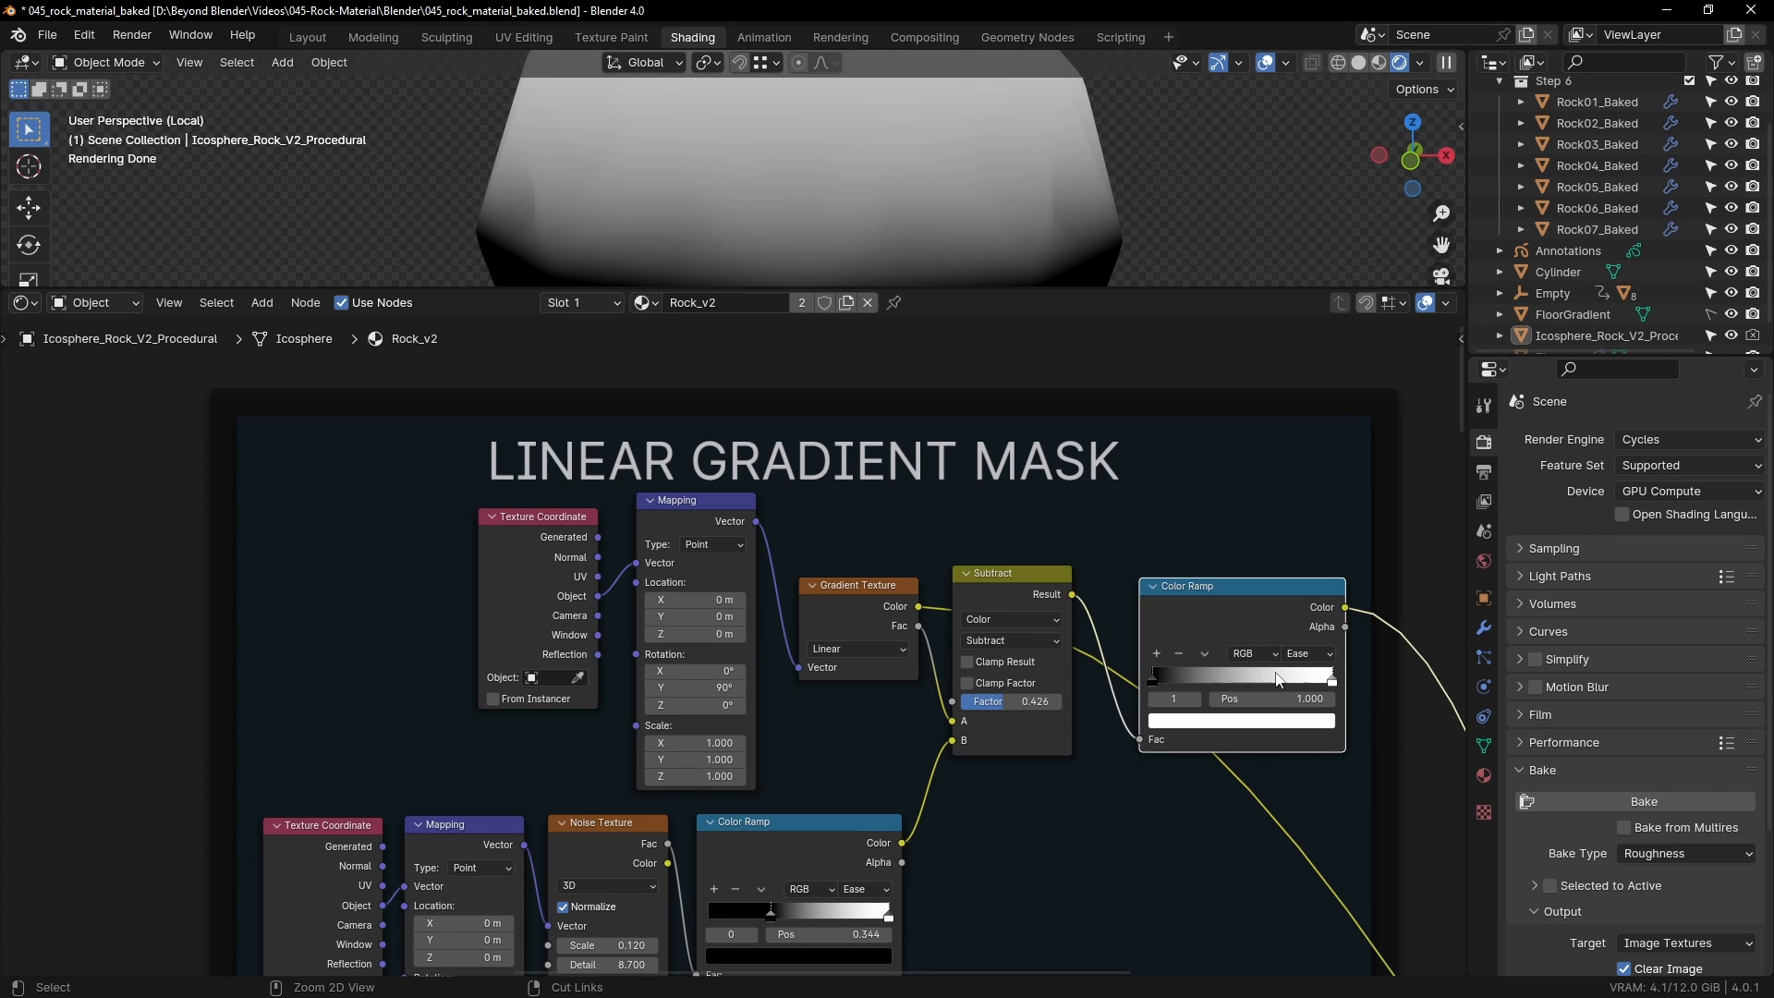
key("ctrl+z")
key("ctrl+z")
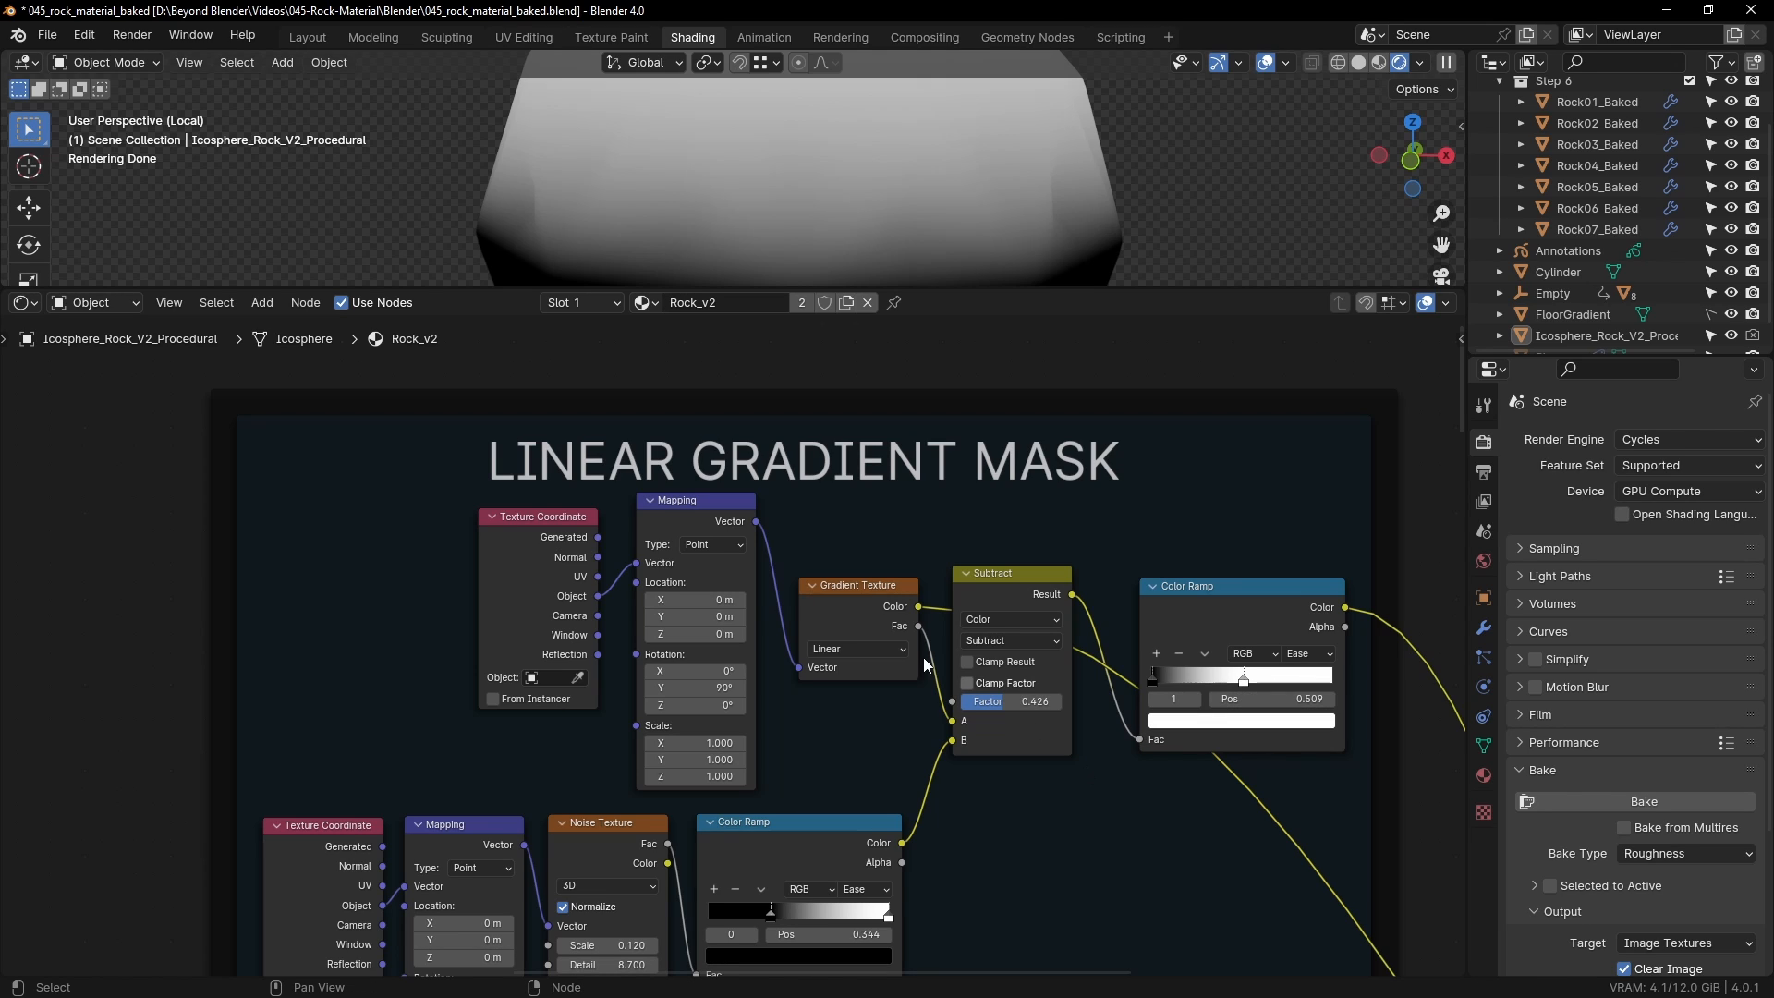
key("ctrl+z")
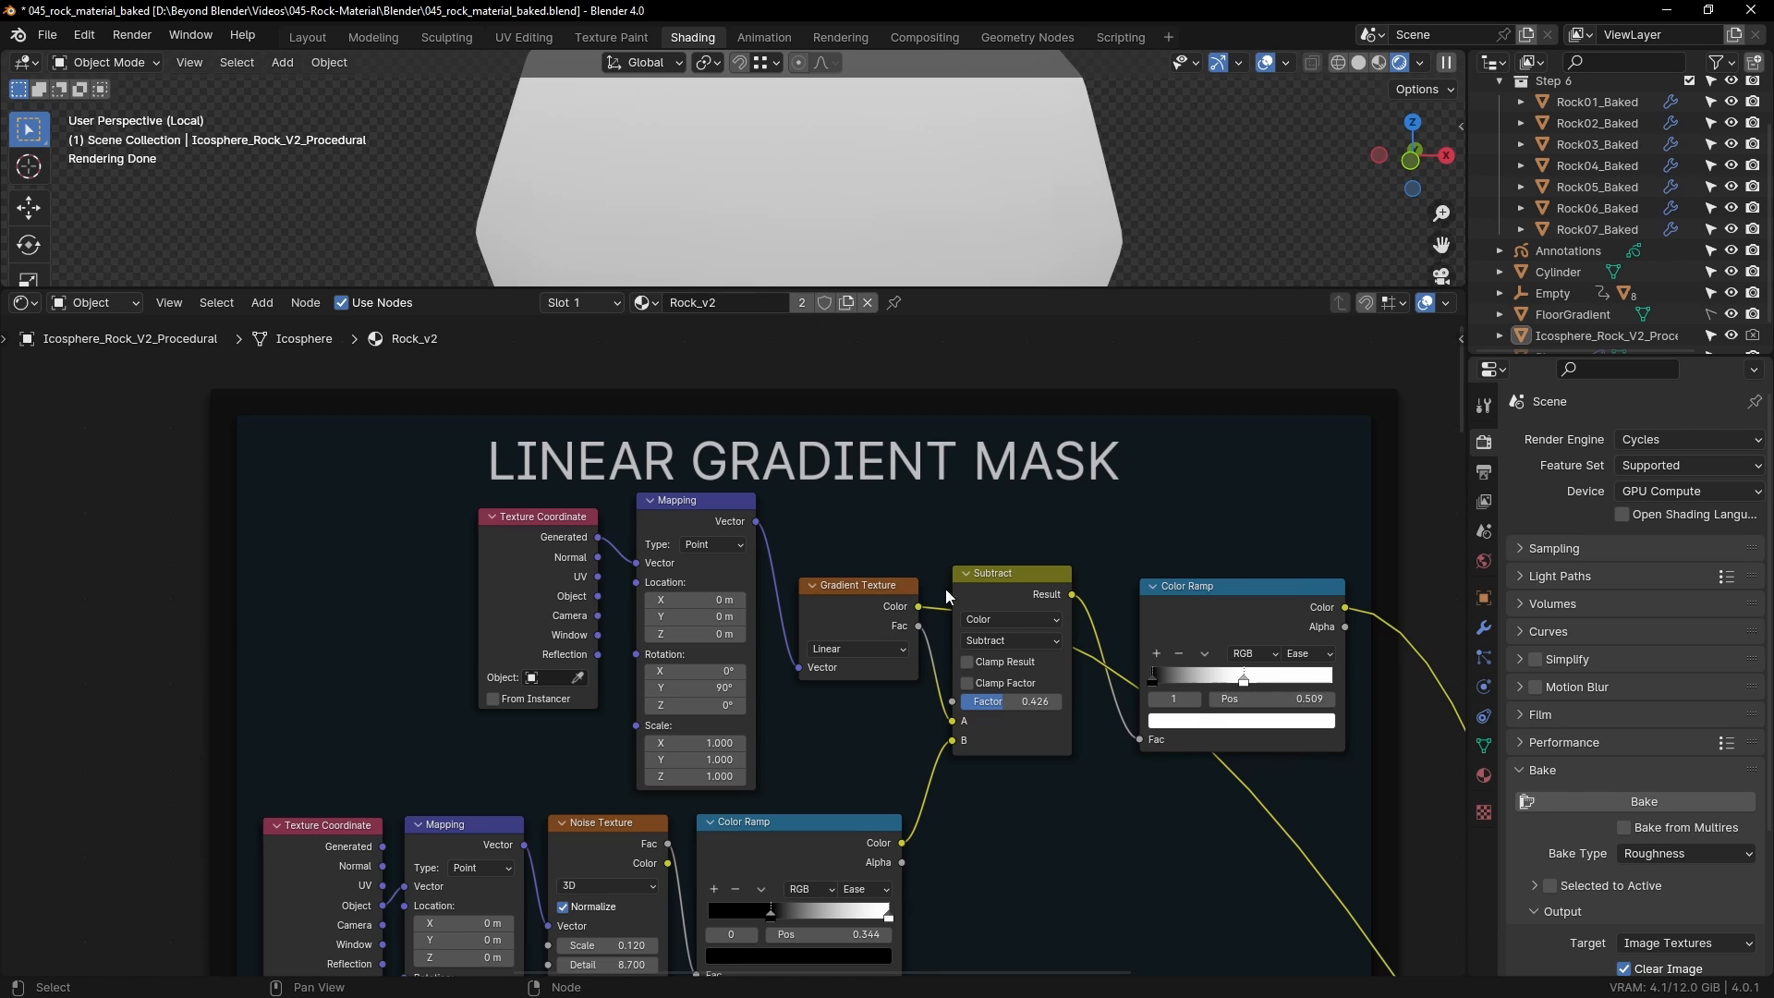
Step: Select the gradient branch's Mapping node and preview the Subtract node's result on the icosphere
left_click(702, 504)
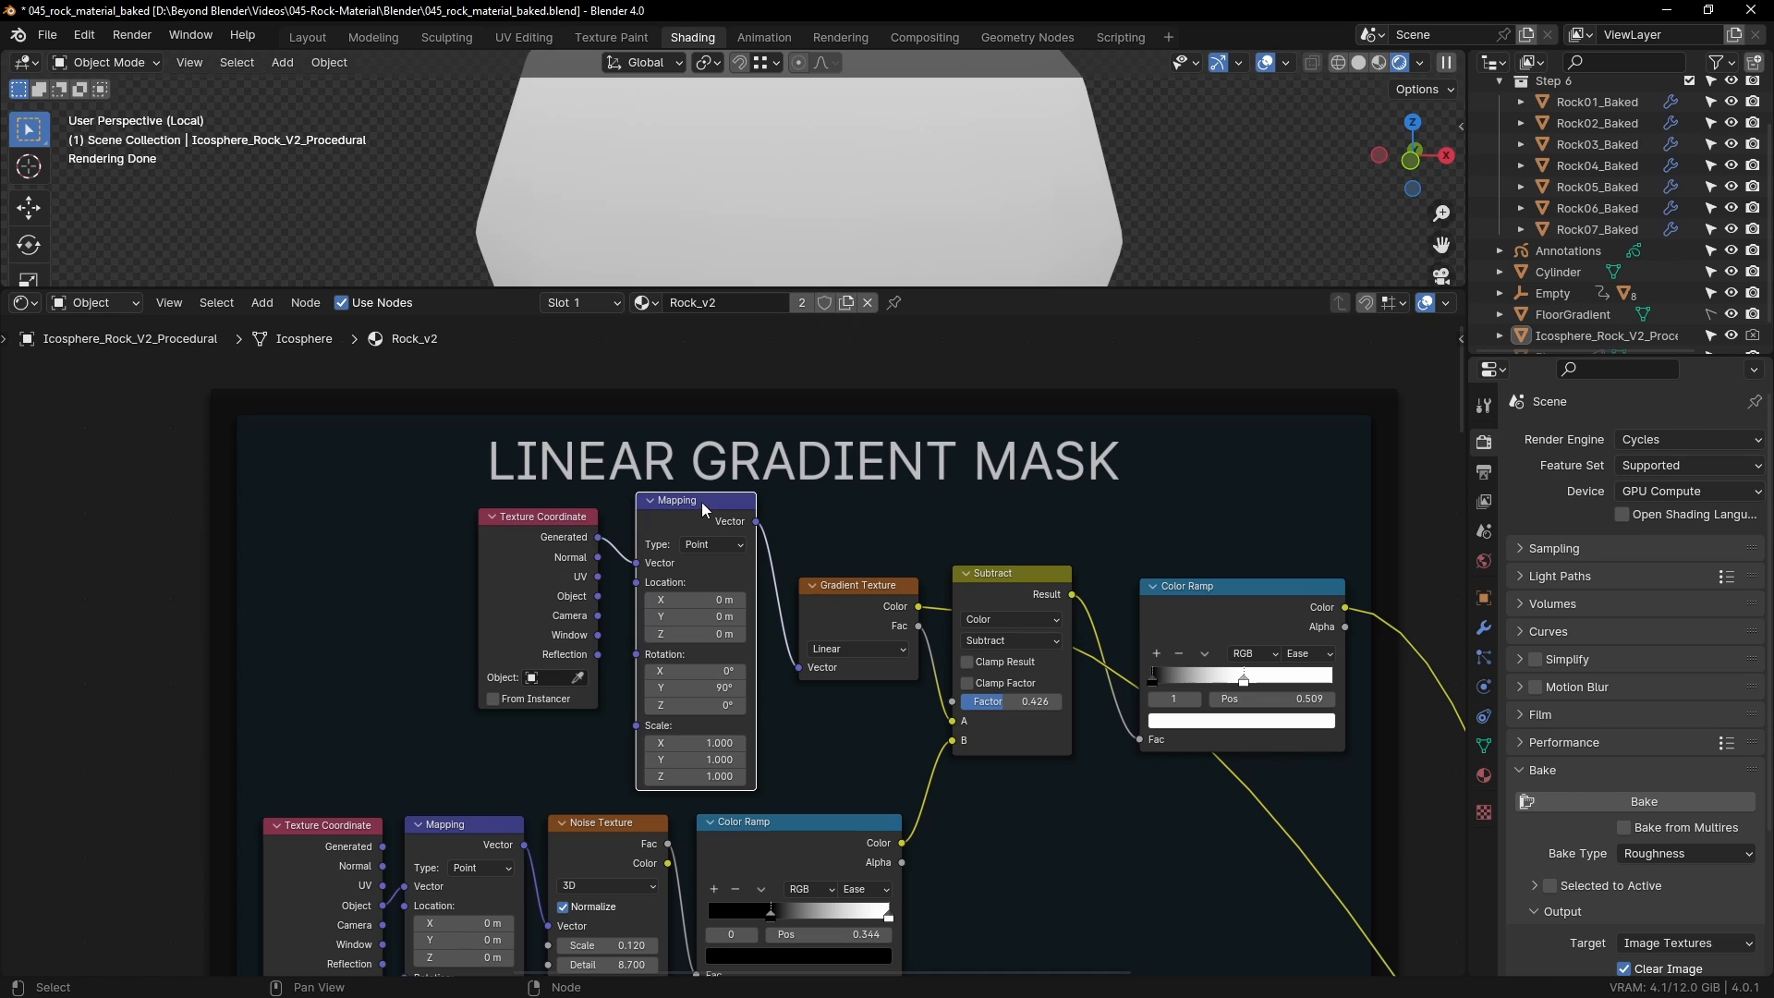
middle_click_drag(876, 703, 747, 696)
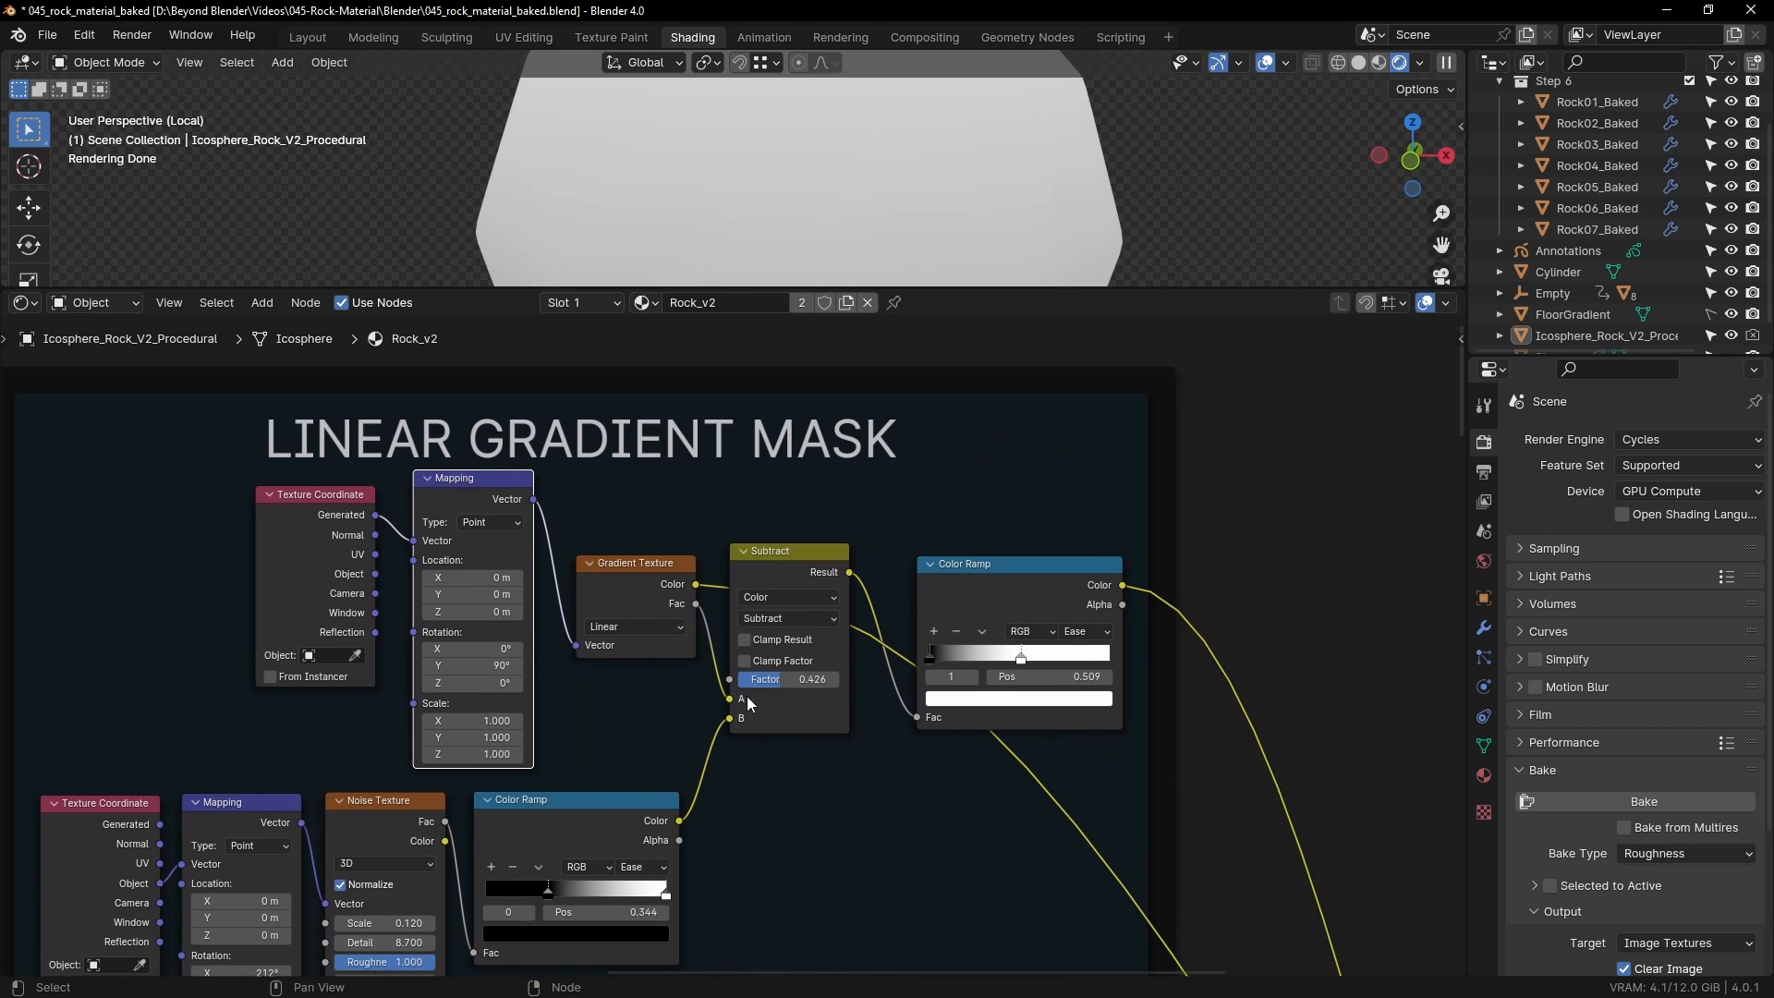
scroll(747, 696, "up", 1)
left_click(793, 532)
left_click_drag(795, 534, 814, 548)
Step: Select the noise branch's nodes, and the gradient branch's Texture Coordinate, Mapping and Gradient Texture nodes after them
middle_click_drag(821, 772, 901, 591)
left_click_drag(916, 681, 65, 811)
middle_click_drag(866, 700, 866, 774)
left_click_drag(239, 457, 738, 560)
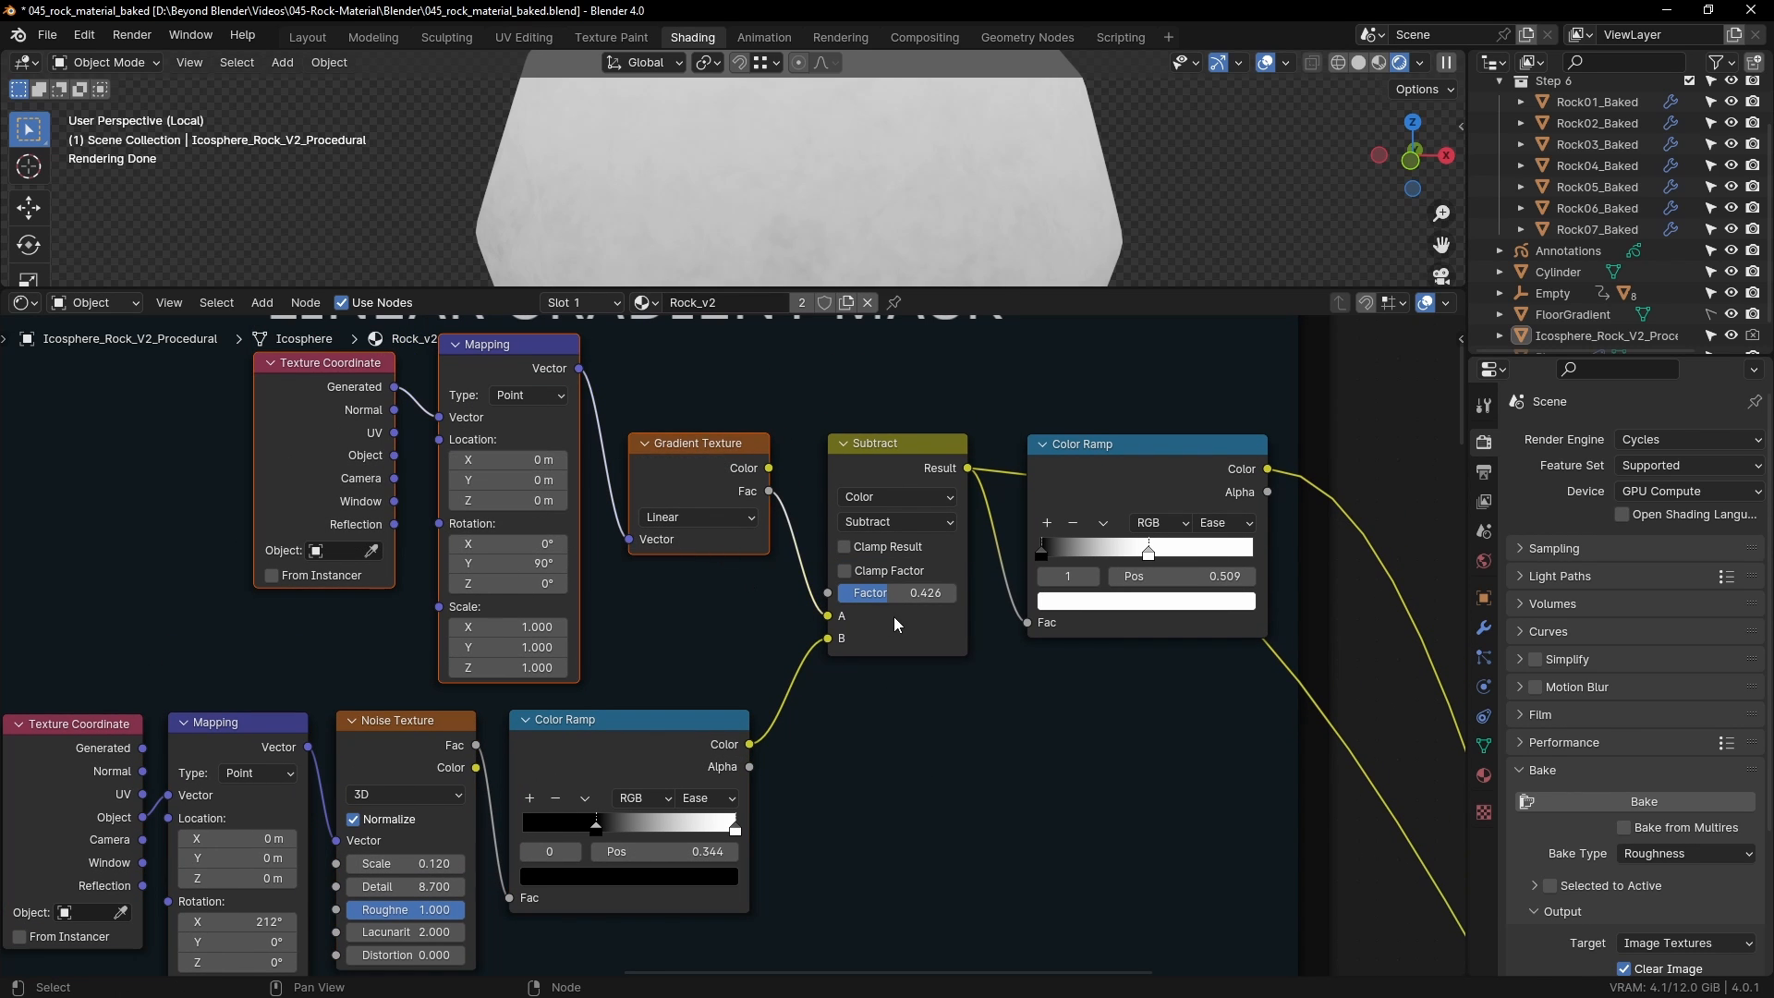
Step: Examine the Subtract node's Factor and its A and B inputs up close, and select the node
scroll(893, 616, "up", 2)
scroll(952, 599, "up", 2)
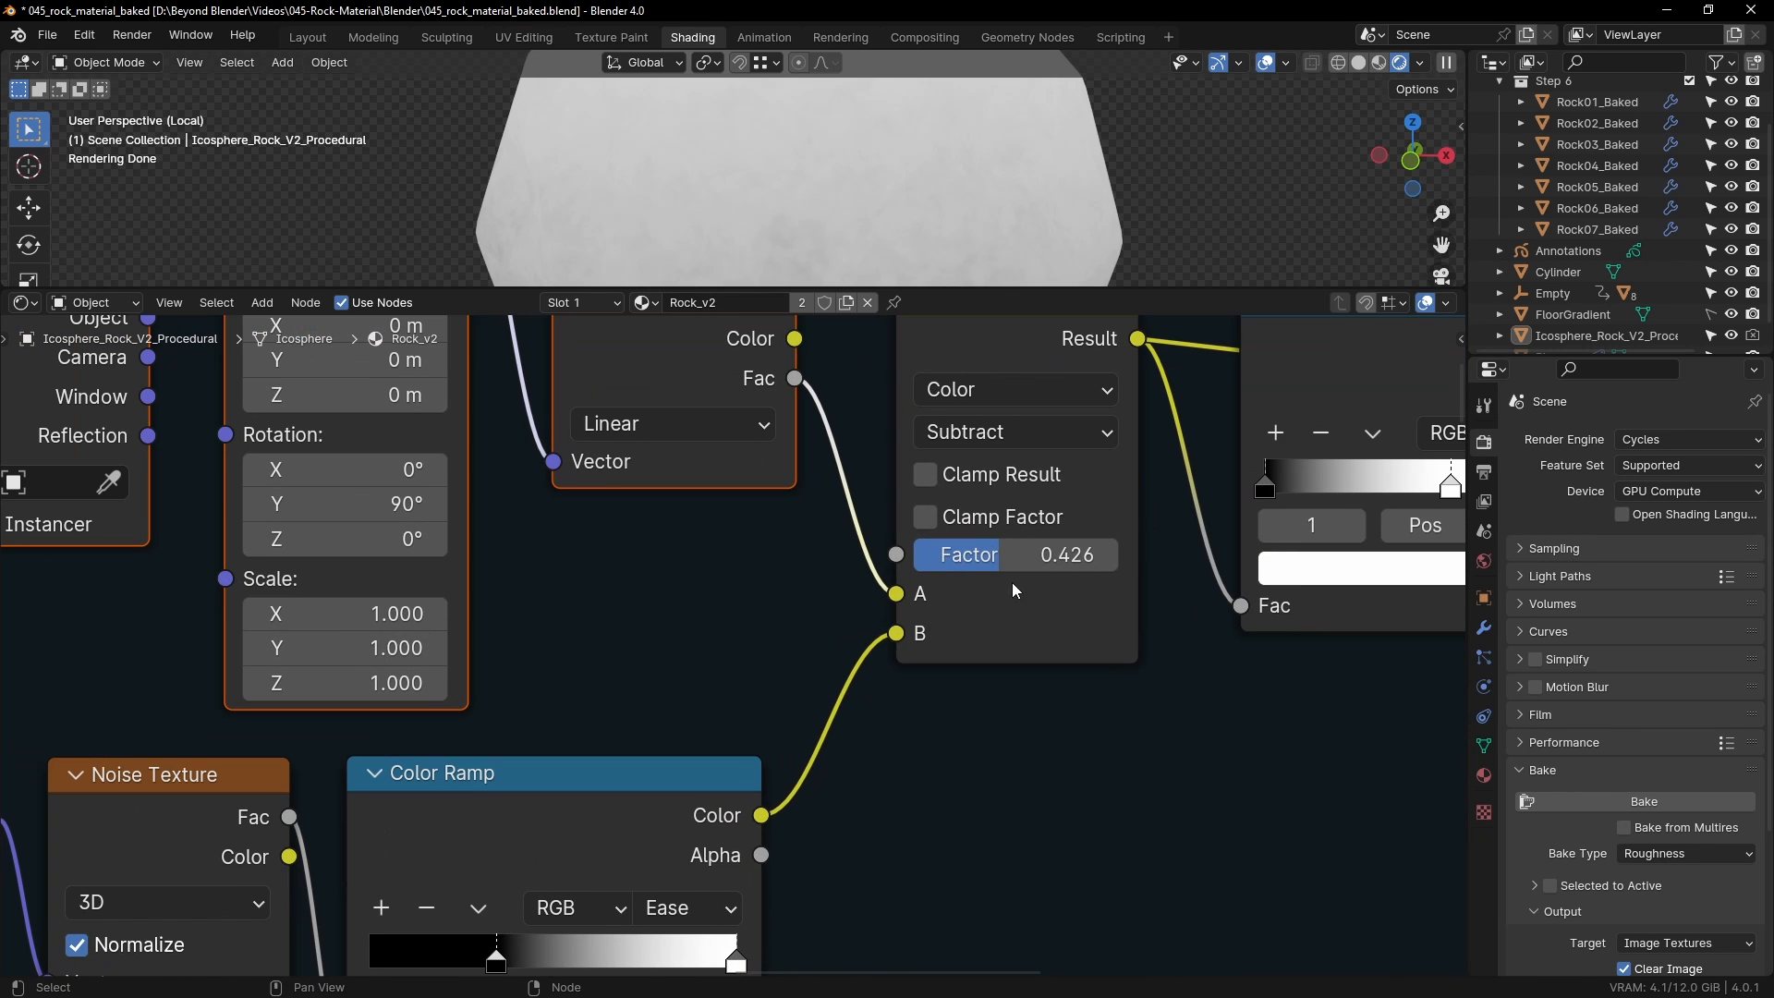
middle_click_drag(1056, 569, 1052, 608)
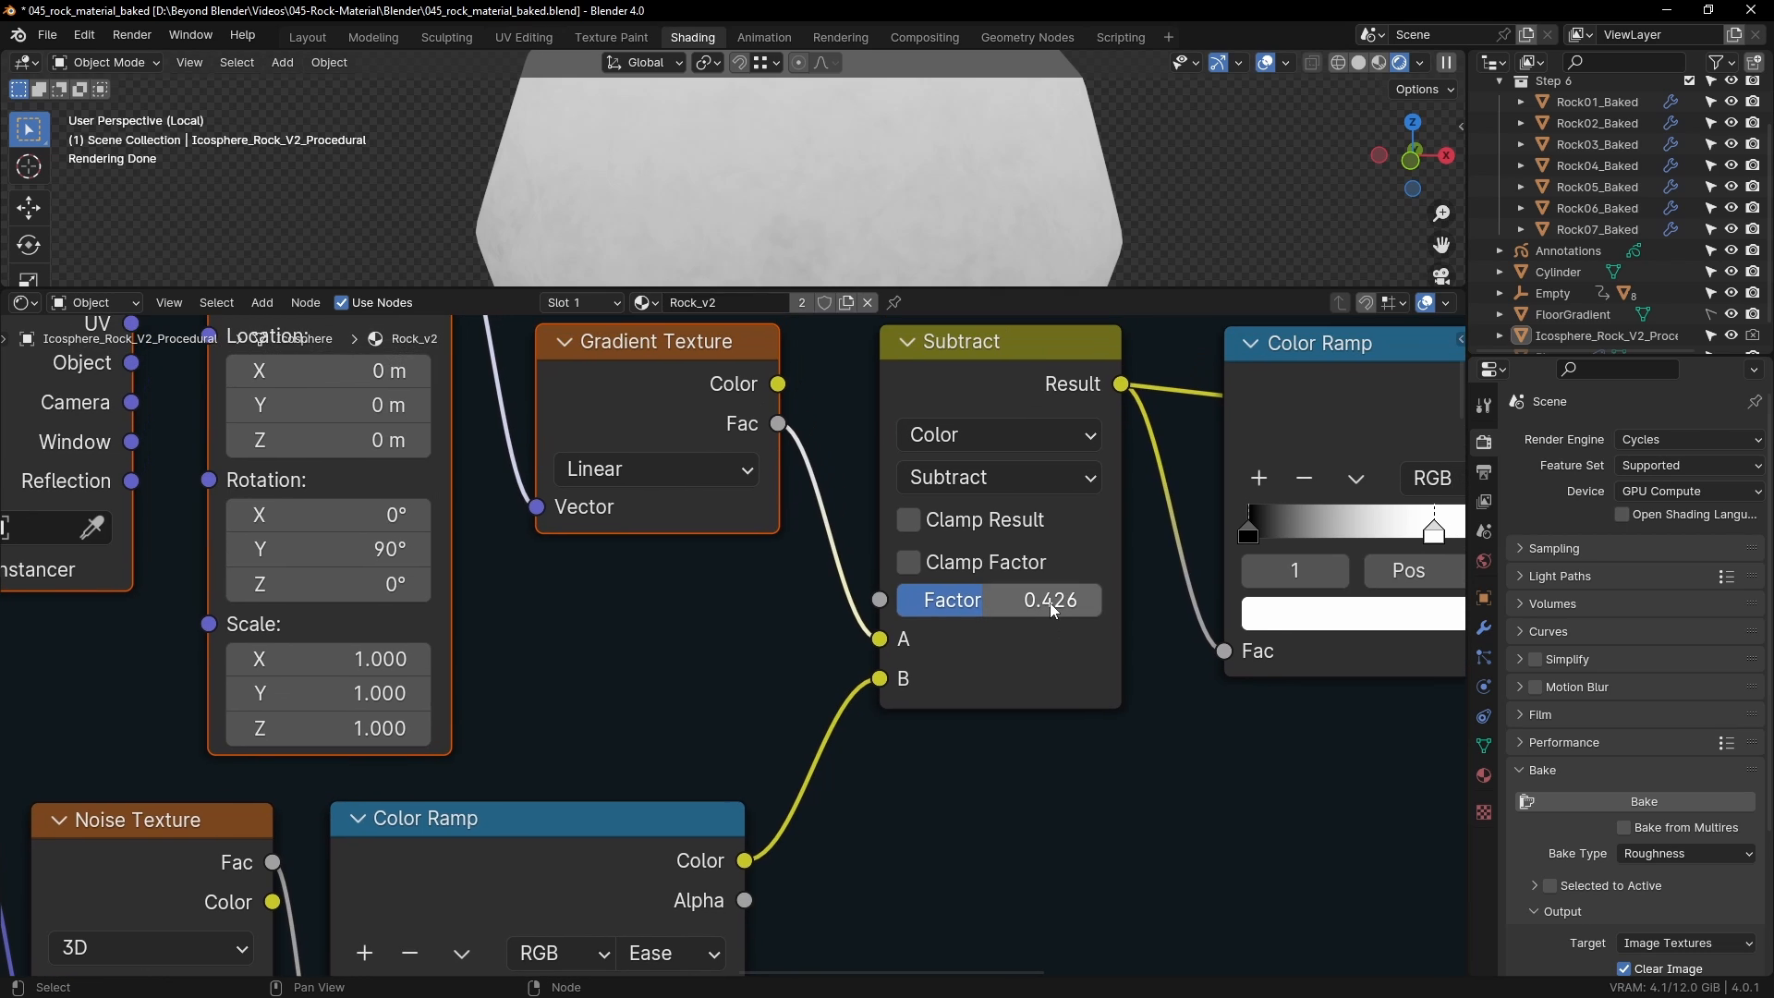
scroll(1028, 608, "down", 4)
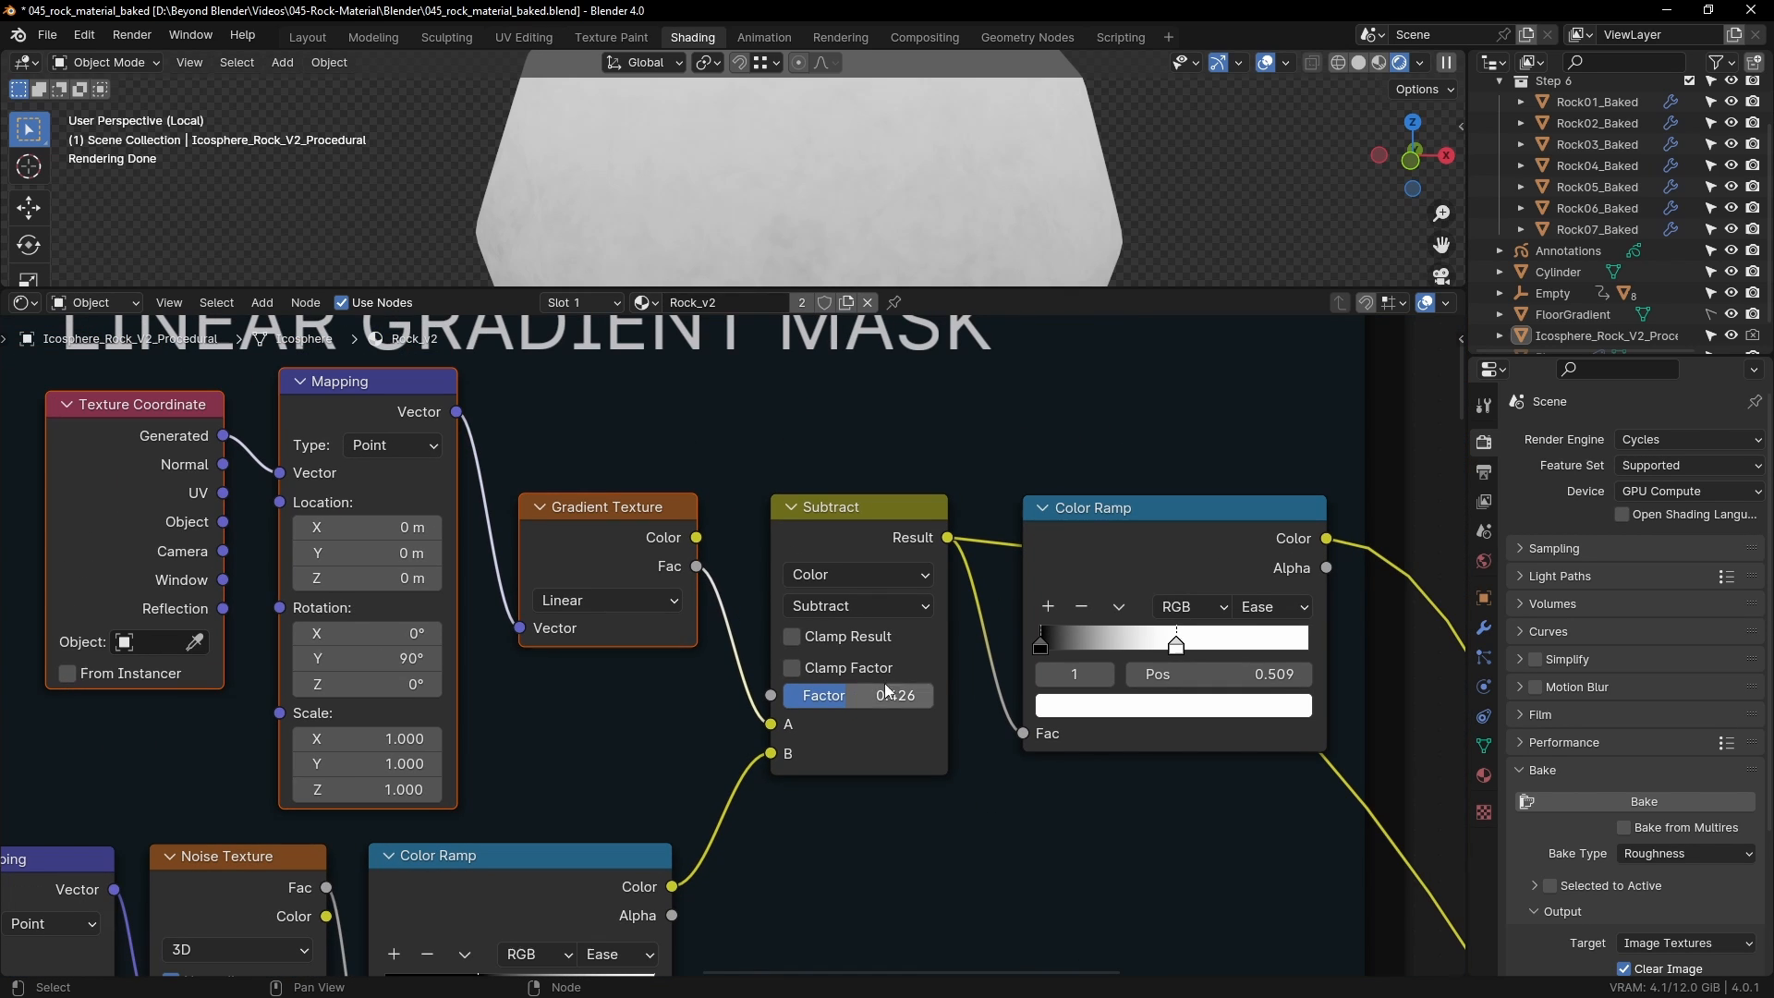
left_click(868, 506)
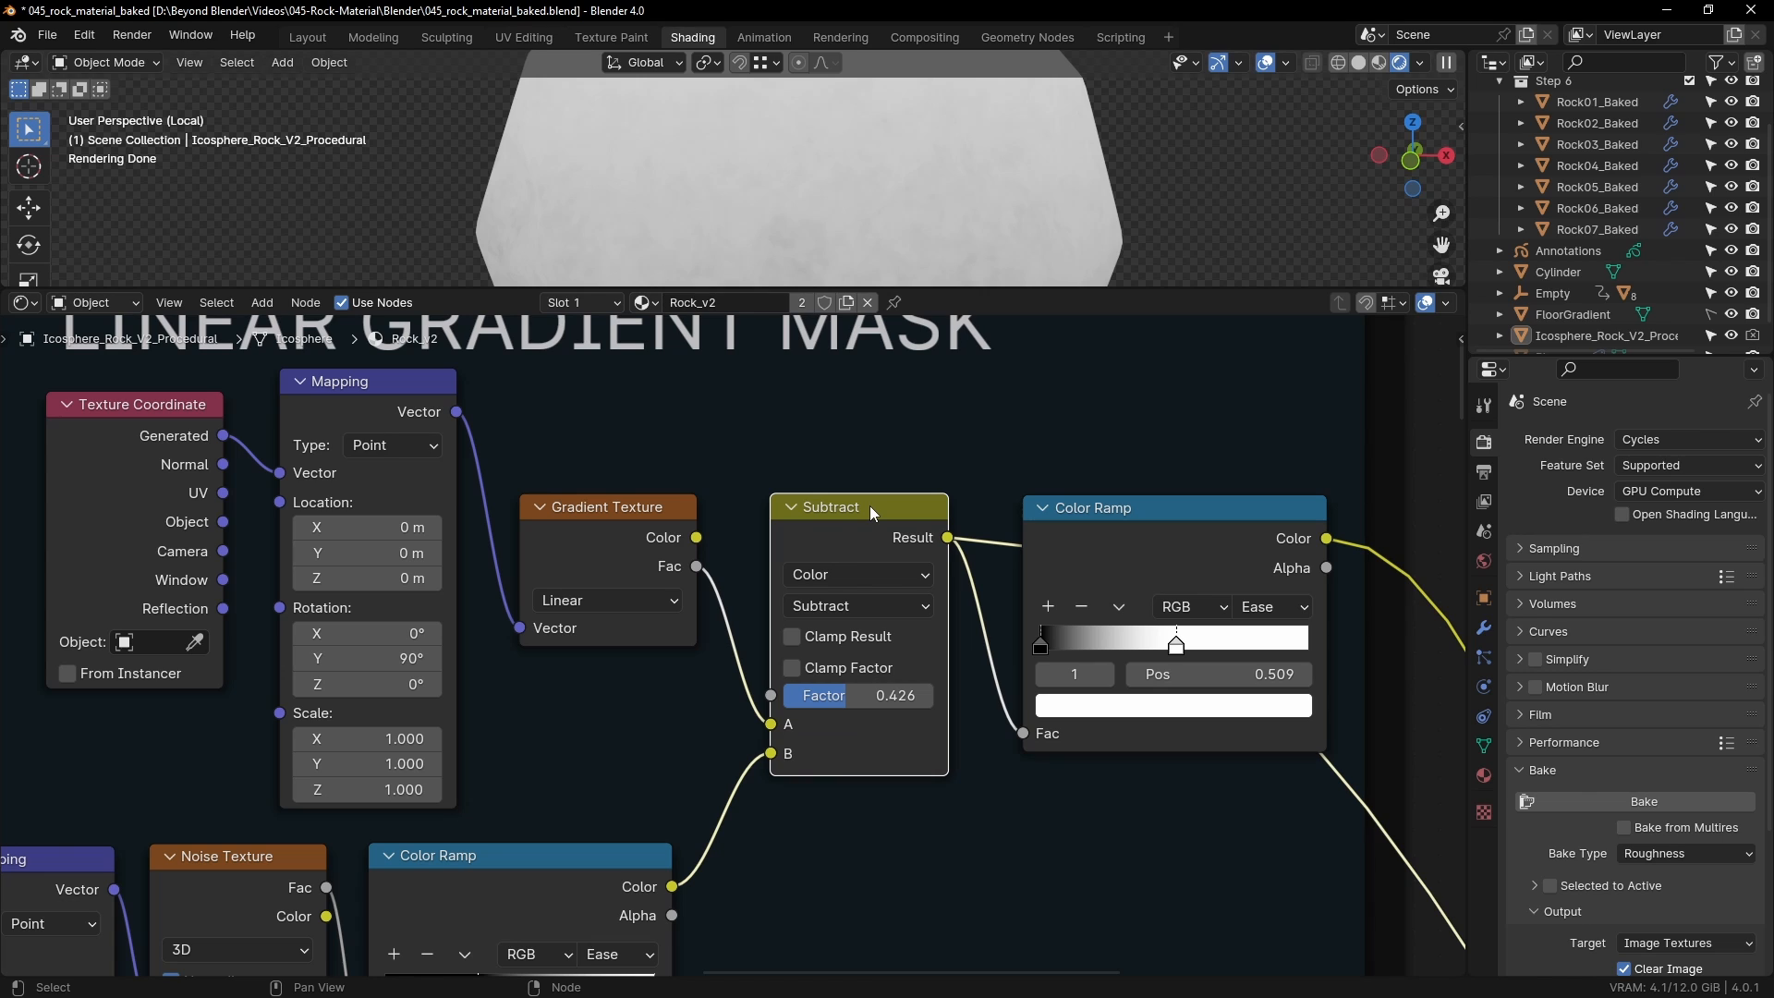
Step: Enlarge the 3D viewport and examine the Subtract mask on the icosphere from the side and from below
scroll(868, 506, "down", 2)
middle_click_drag(811, 214, 804, 169)
scroll(803, 171, "down", 3)
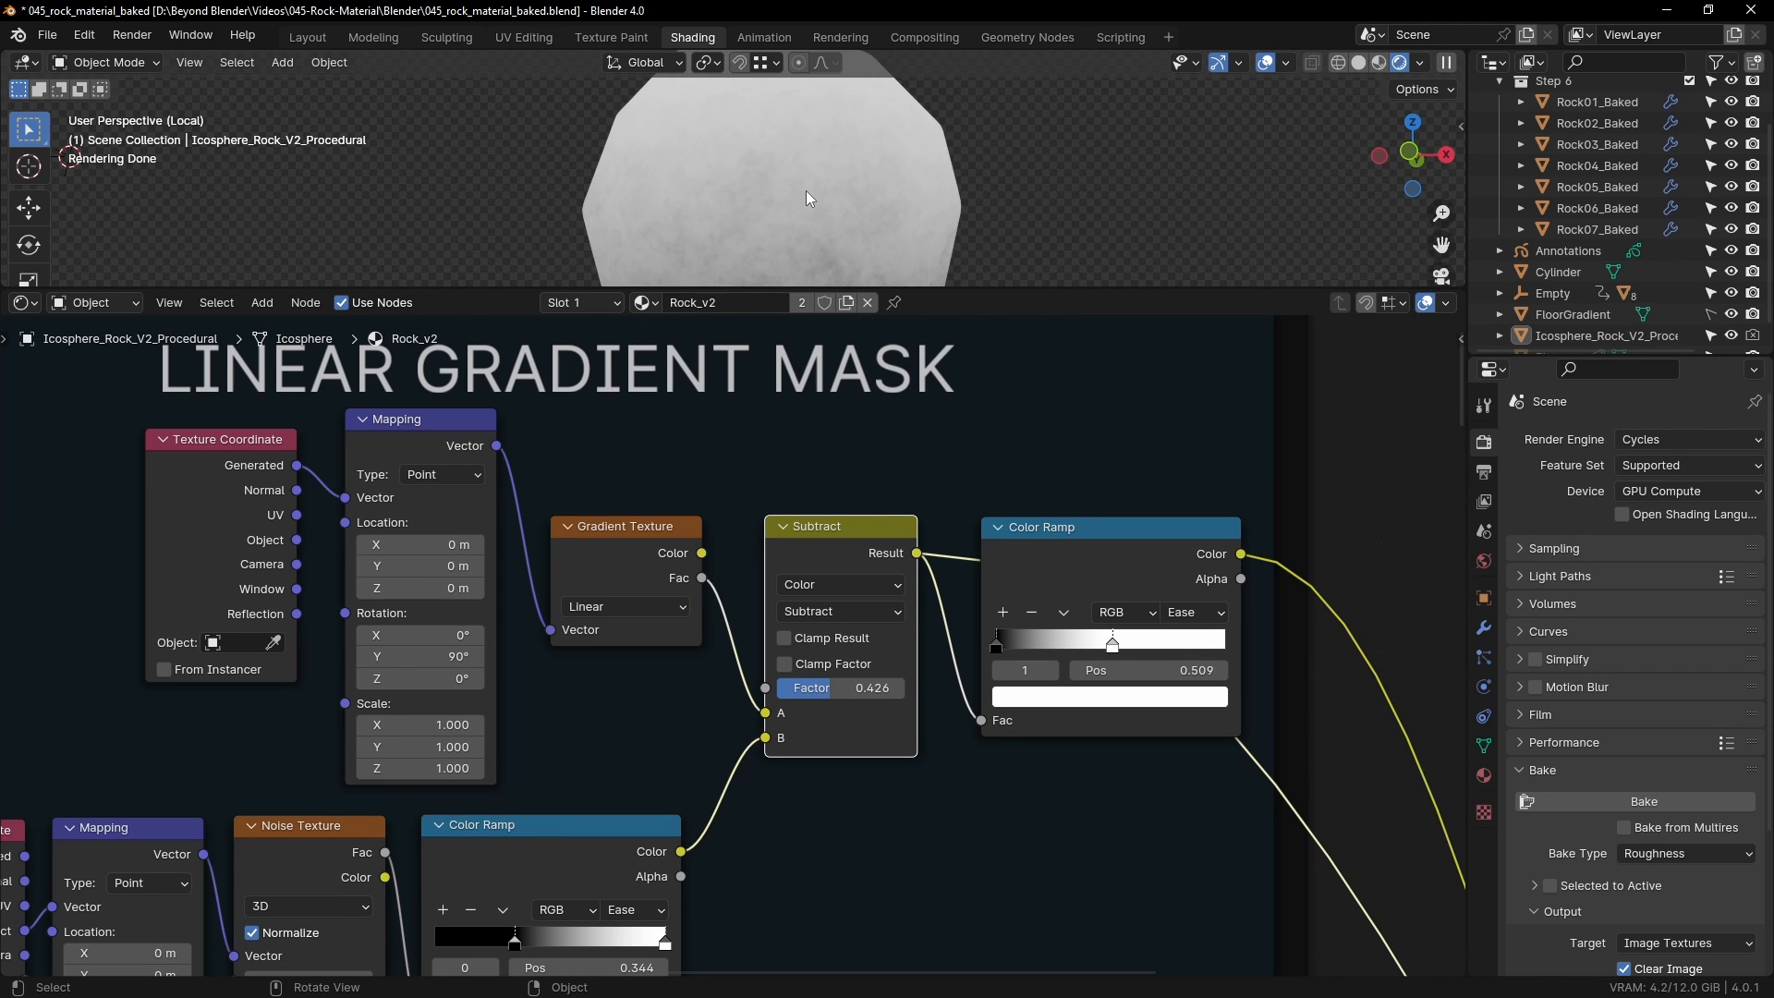
left_click_drag(813, 290, 817, 478)
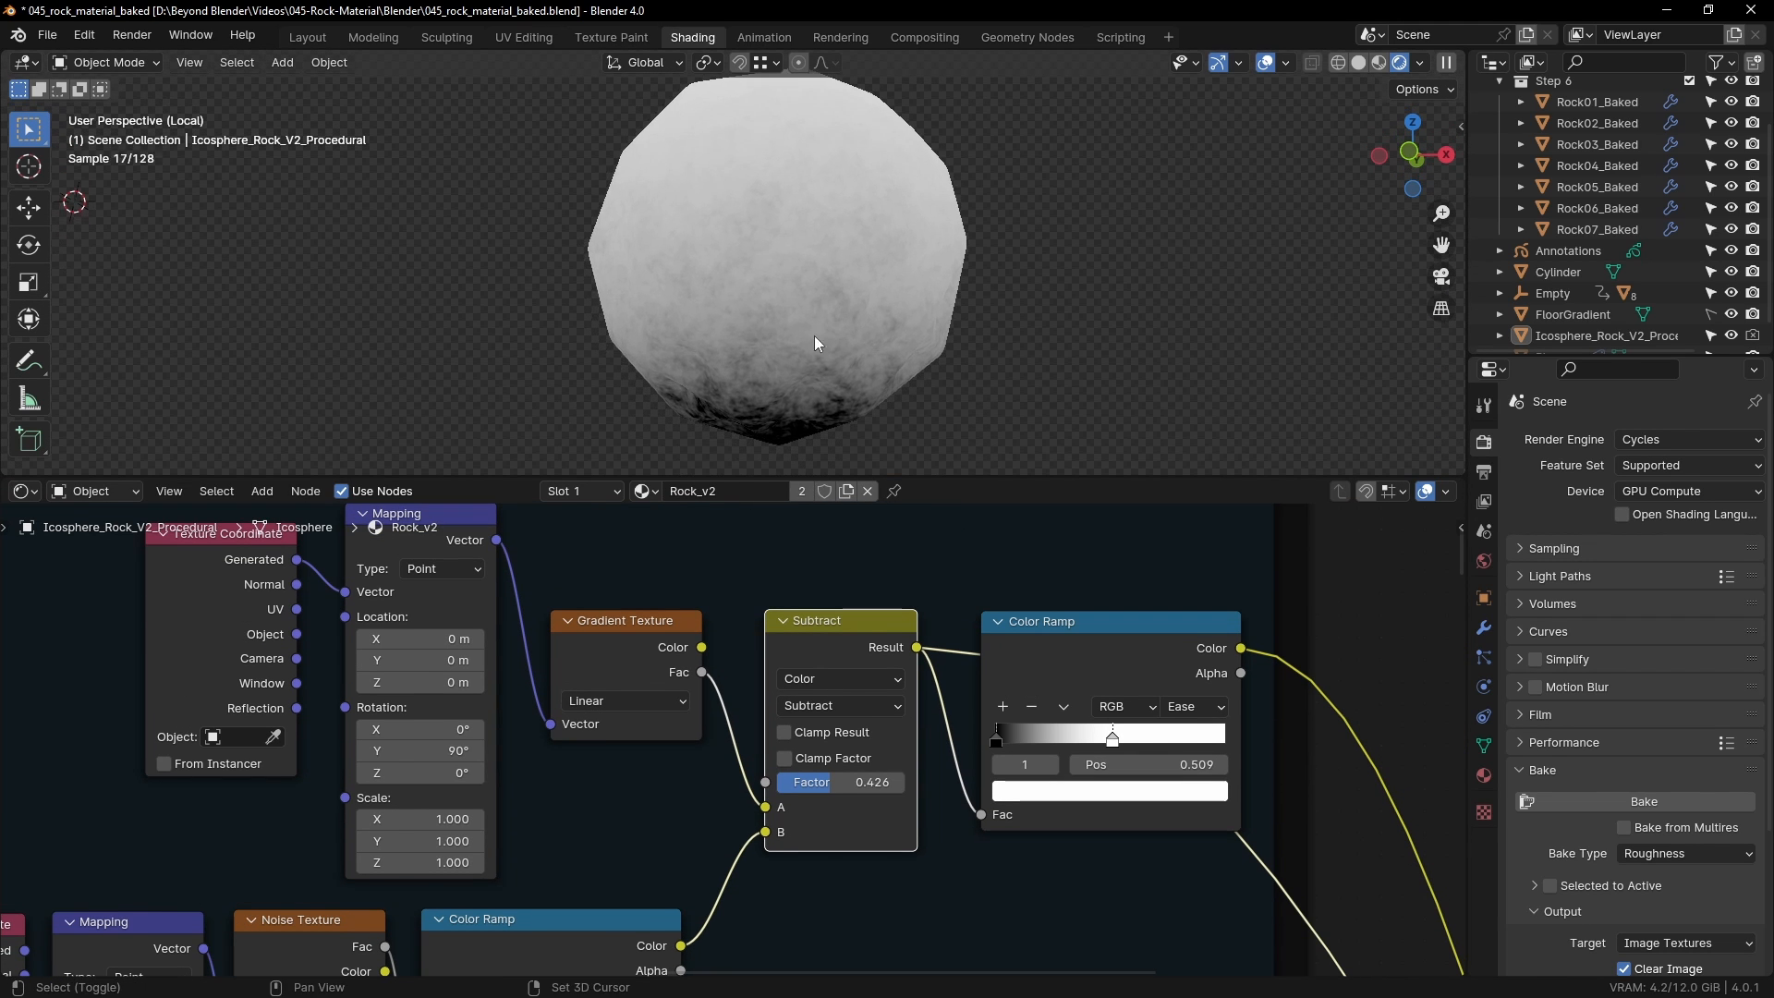
middle_click_drag(813, 336, 873, 337)
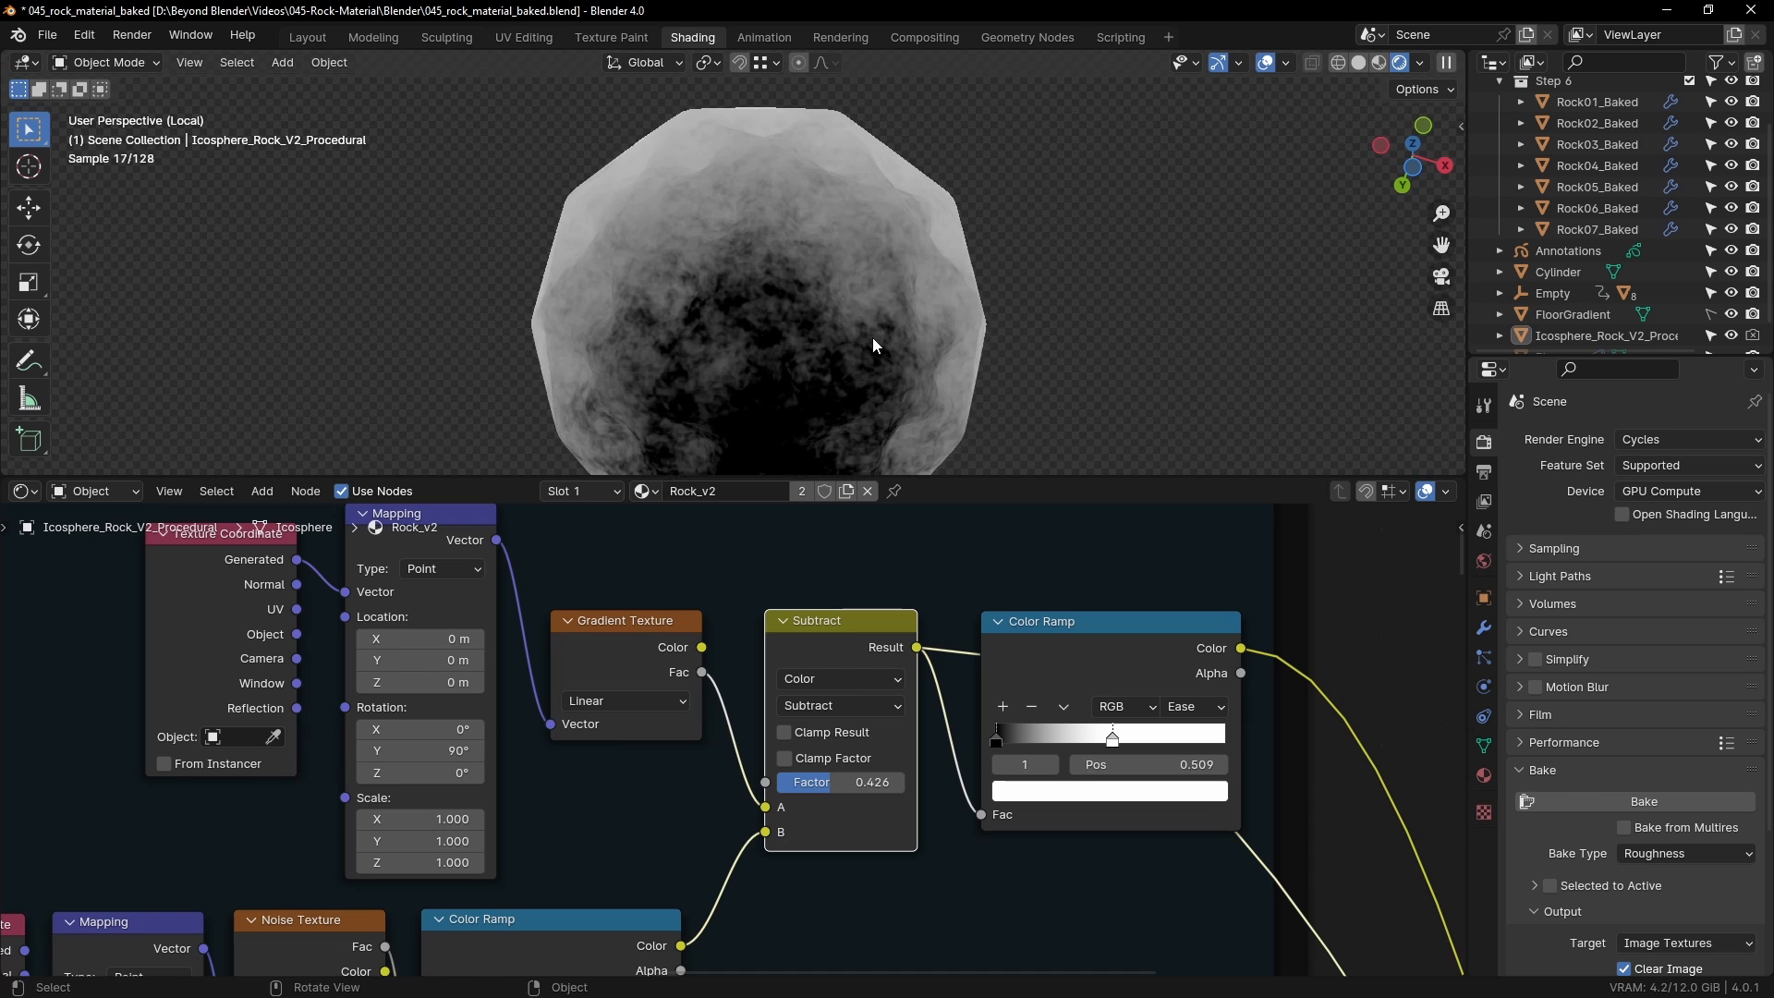
scroll(875, 346, "up", 4)
scroll(684, 767, "down", 2)
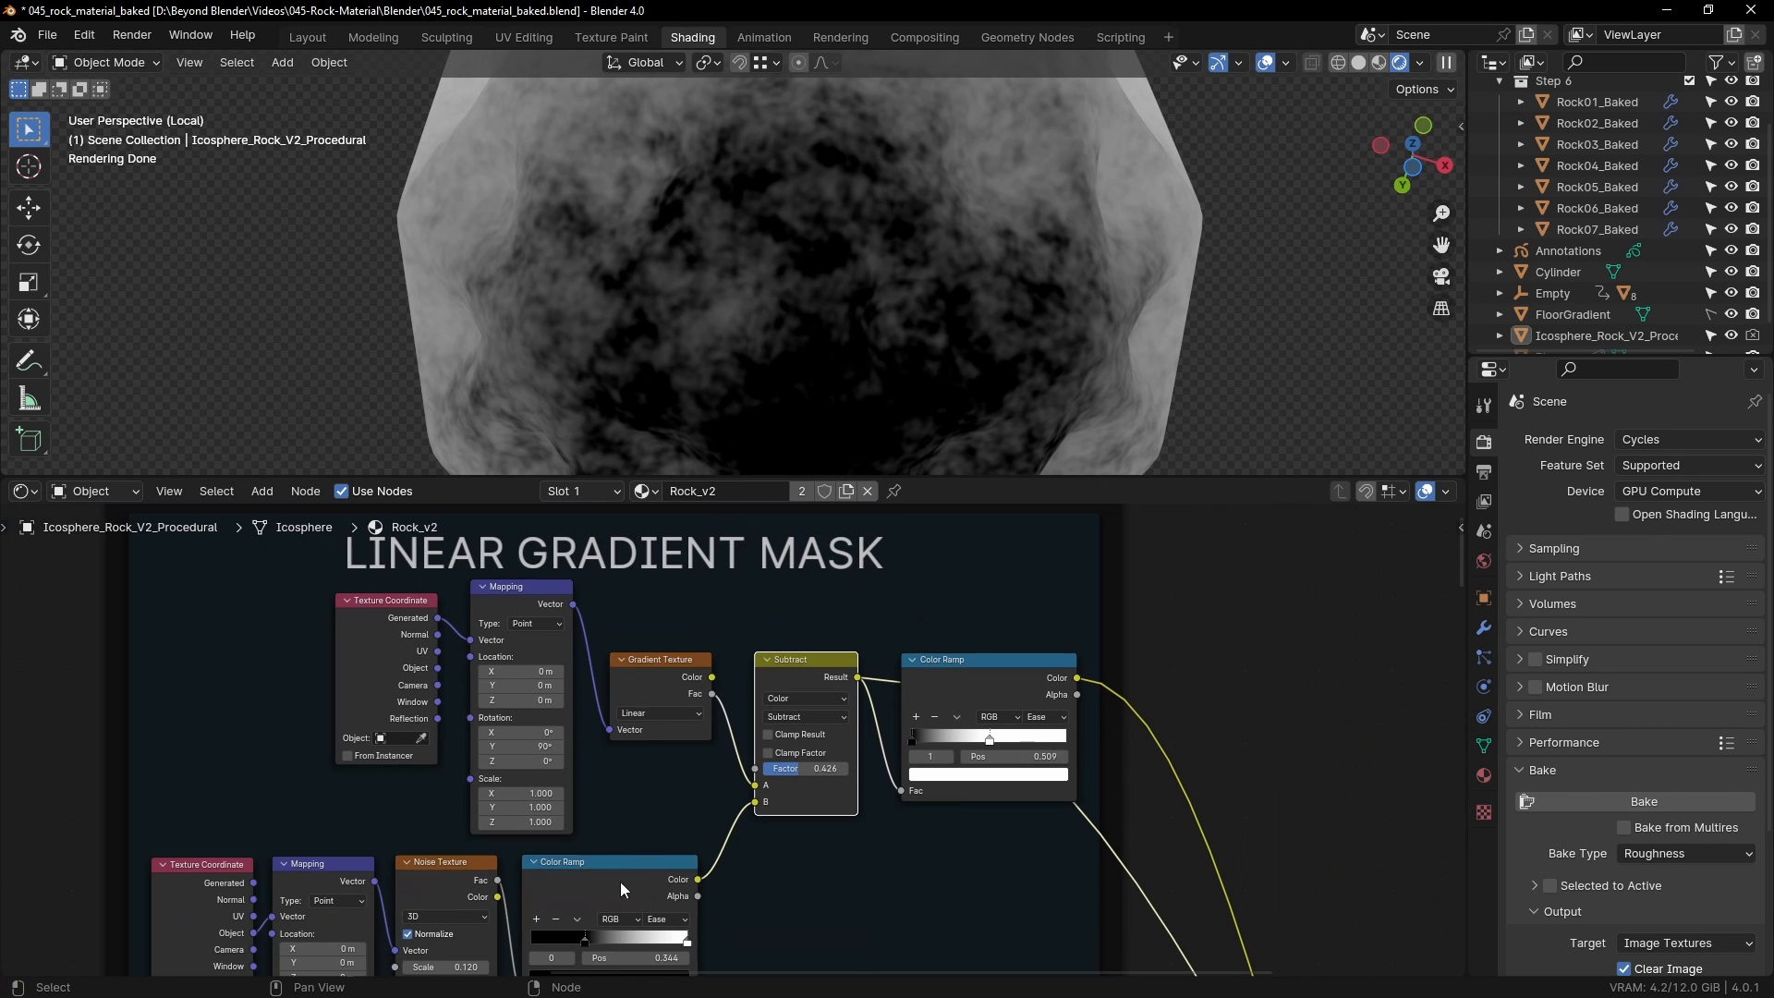
Step: Preview the Gradient Texture and the noise branch's Color Ramp on the icosphere, one after the other
middle_click_drag(790, 884, 996, 701)
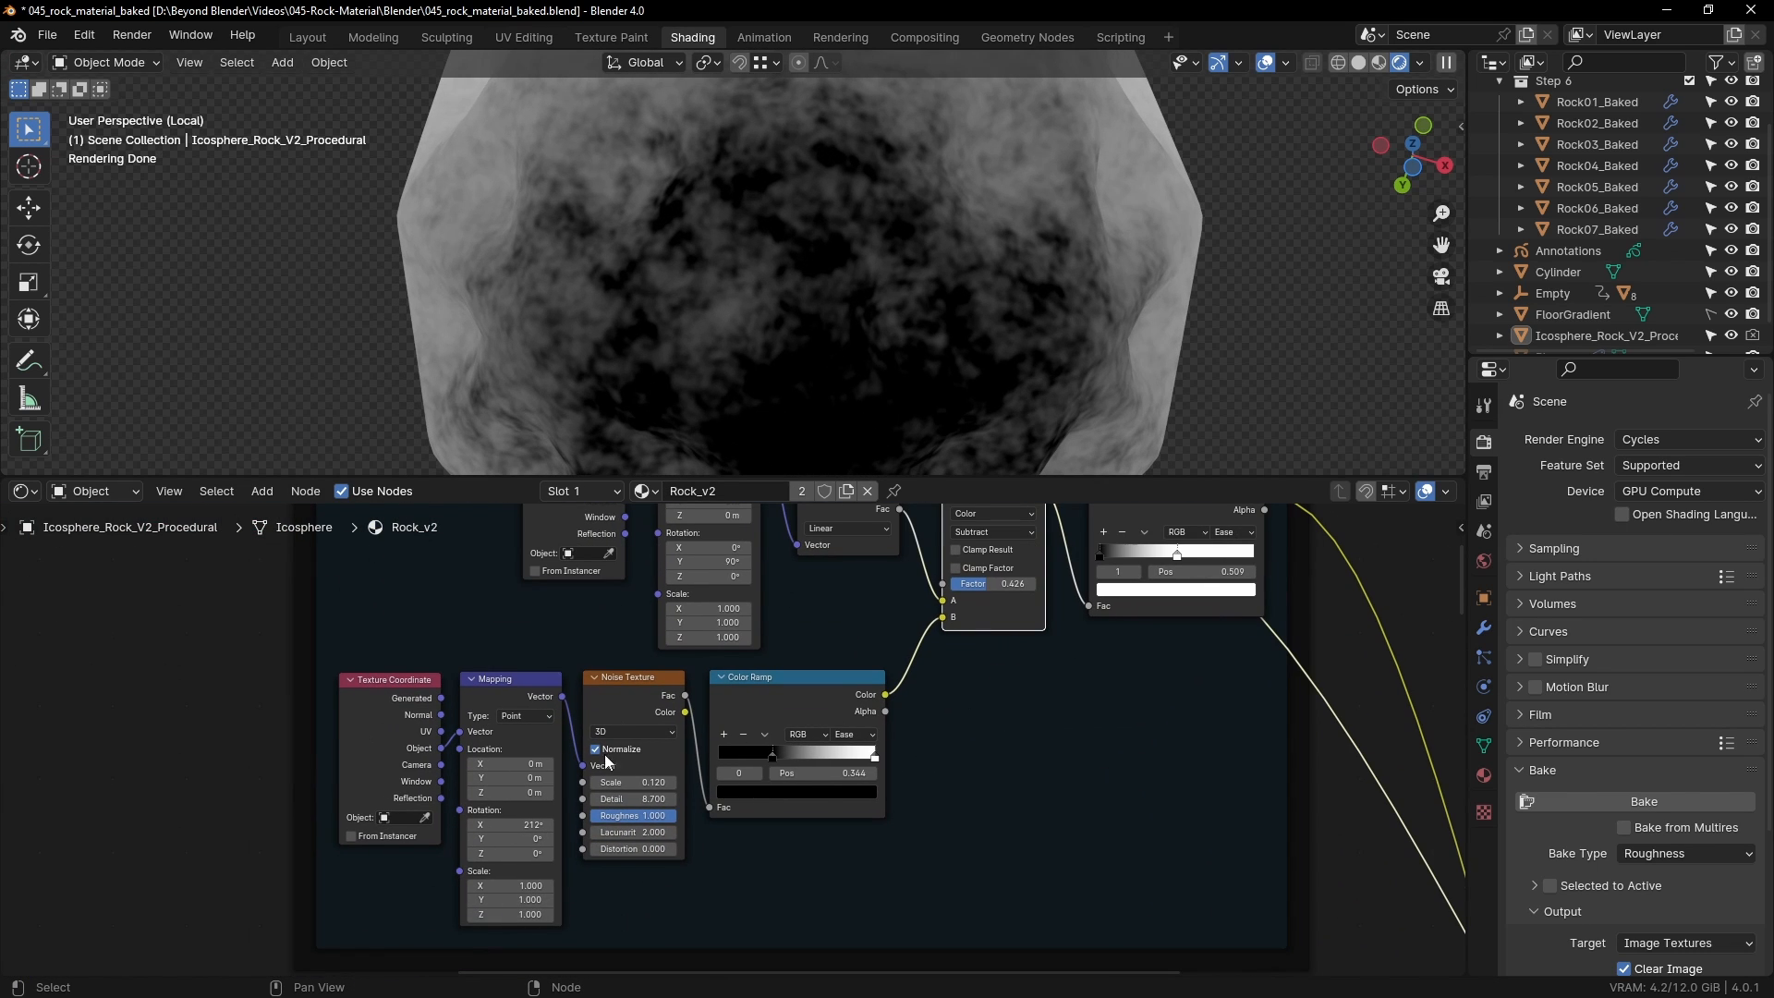
scroll(728, 757, "up", 2)
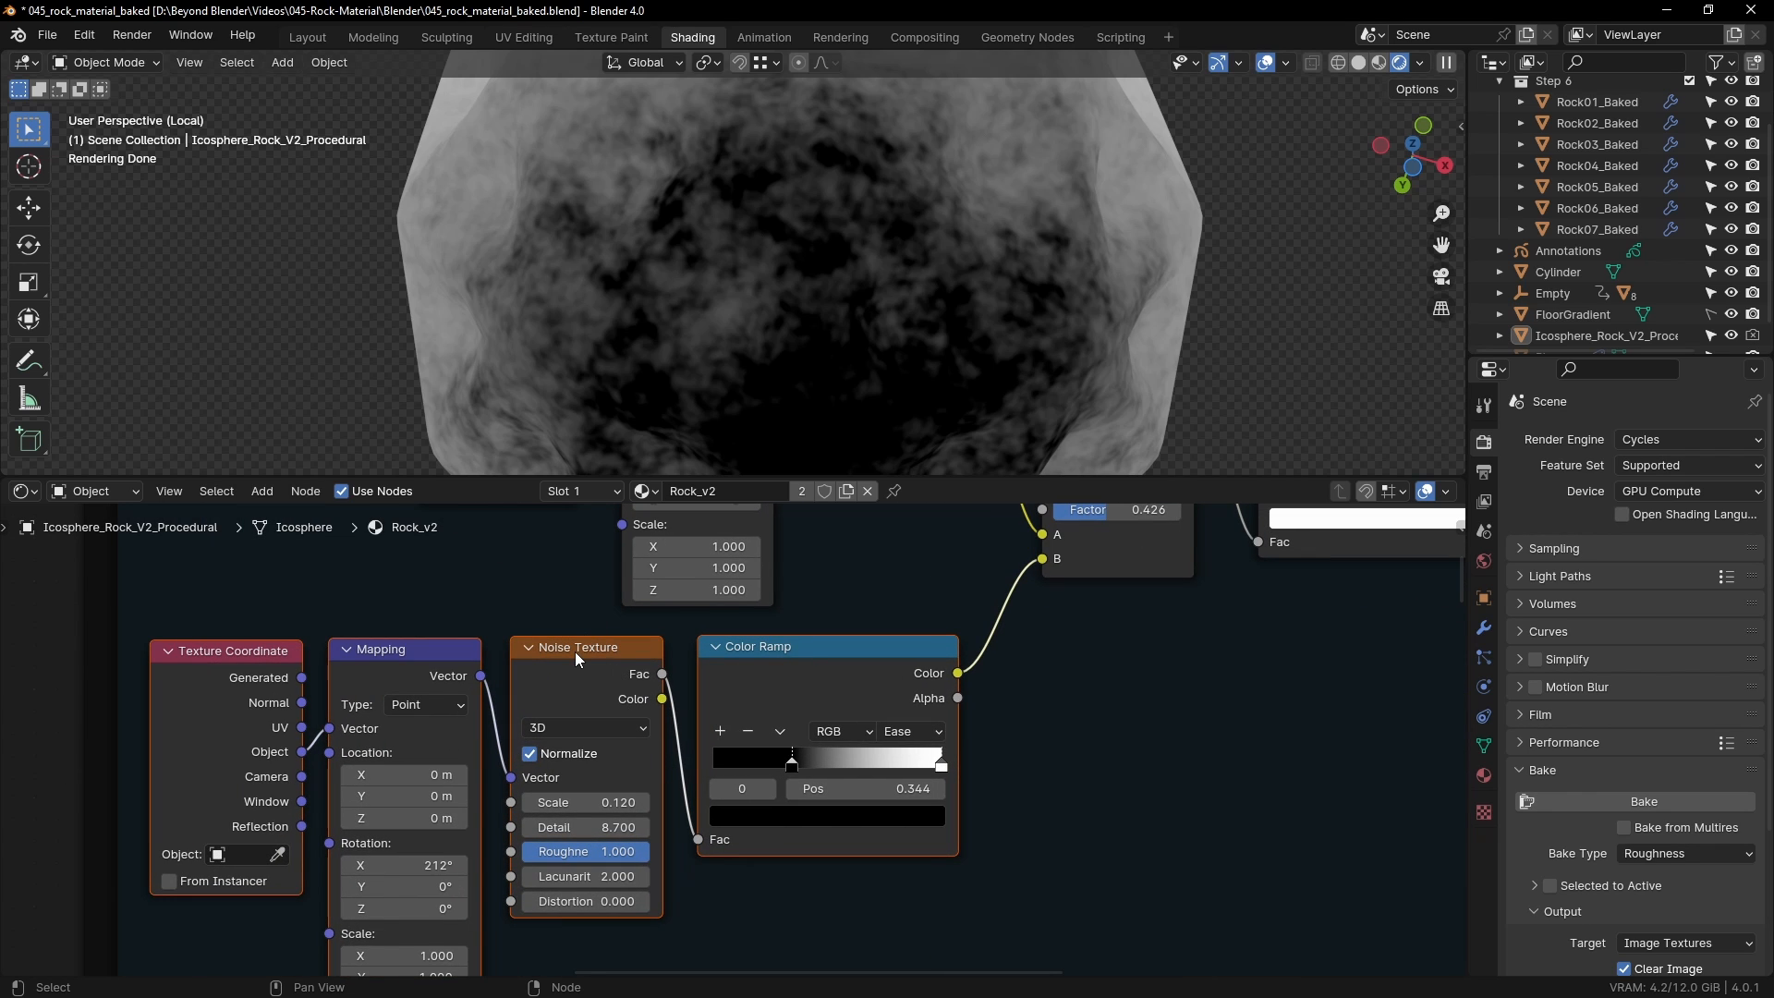
middle_click_drag(1014, 637, 894, 842)
left_click(773, 555, "ctrl+shift")
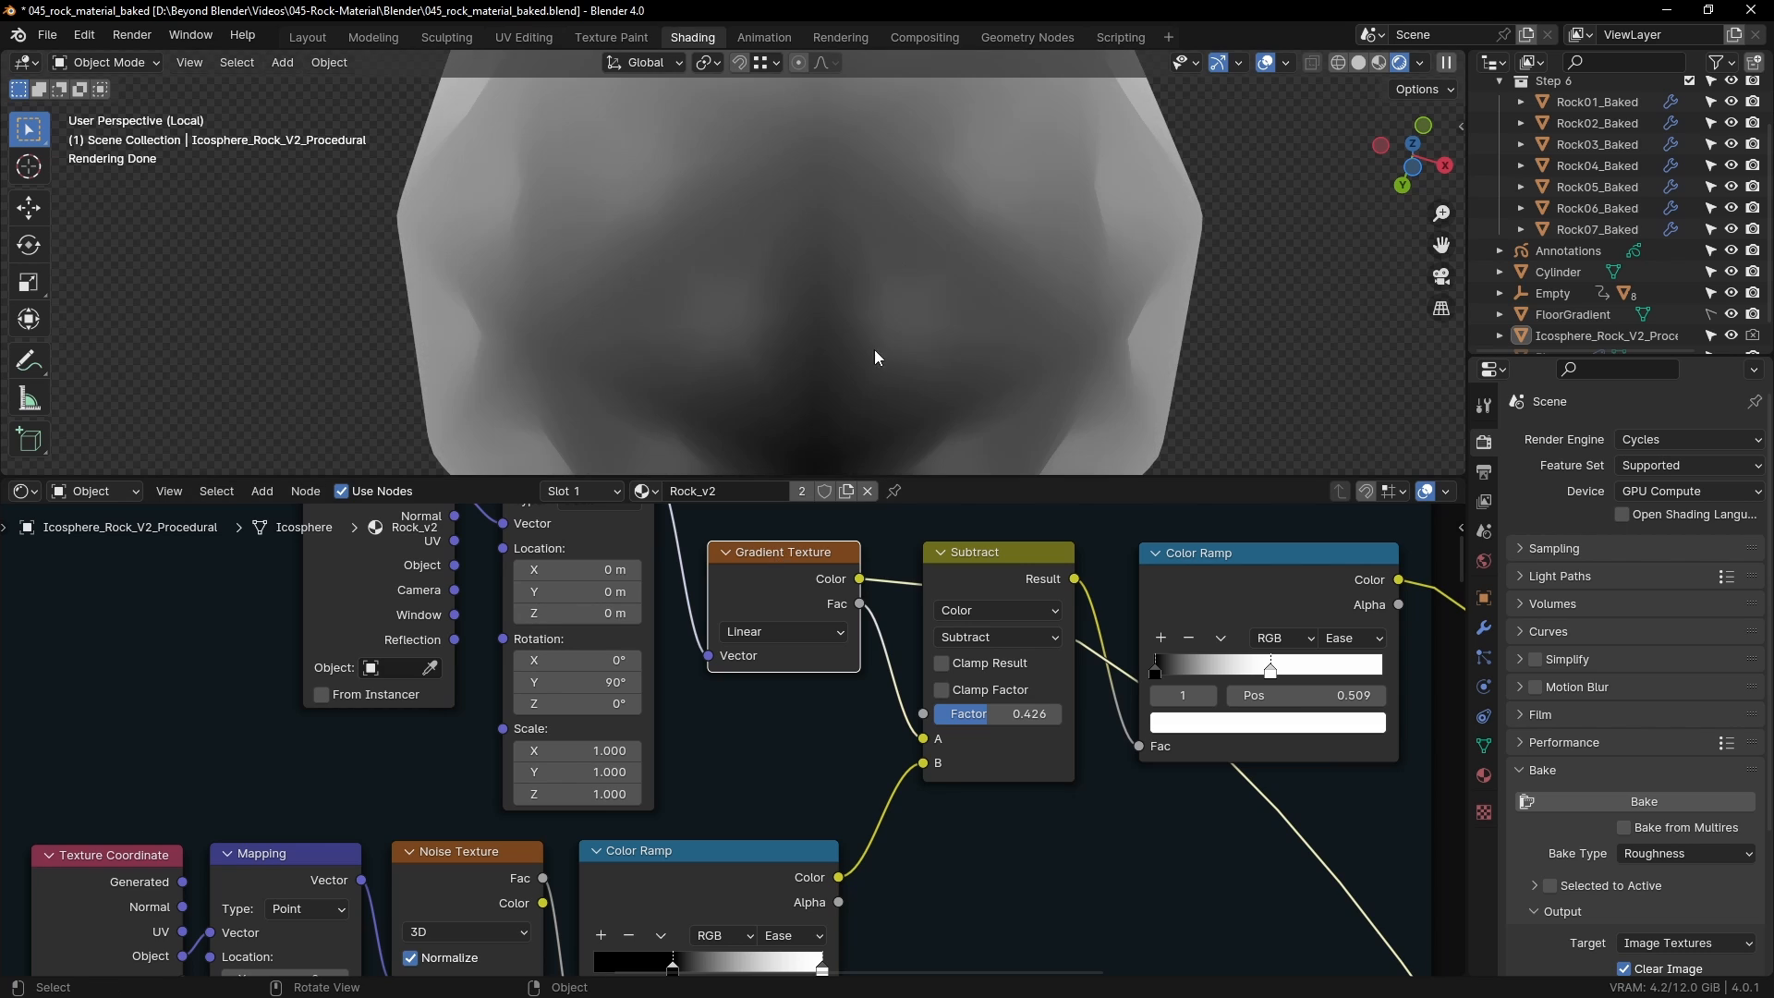
scroll(889, 380, "down", 6)
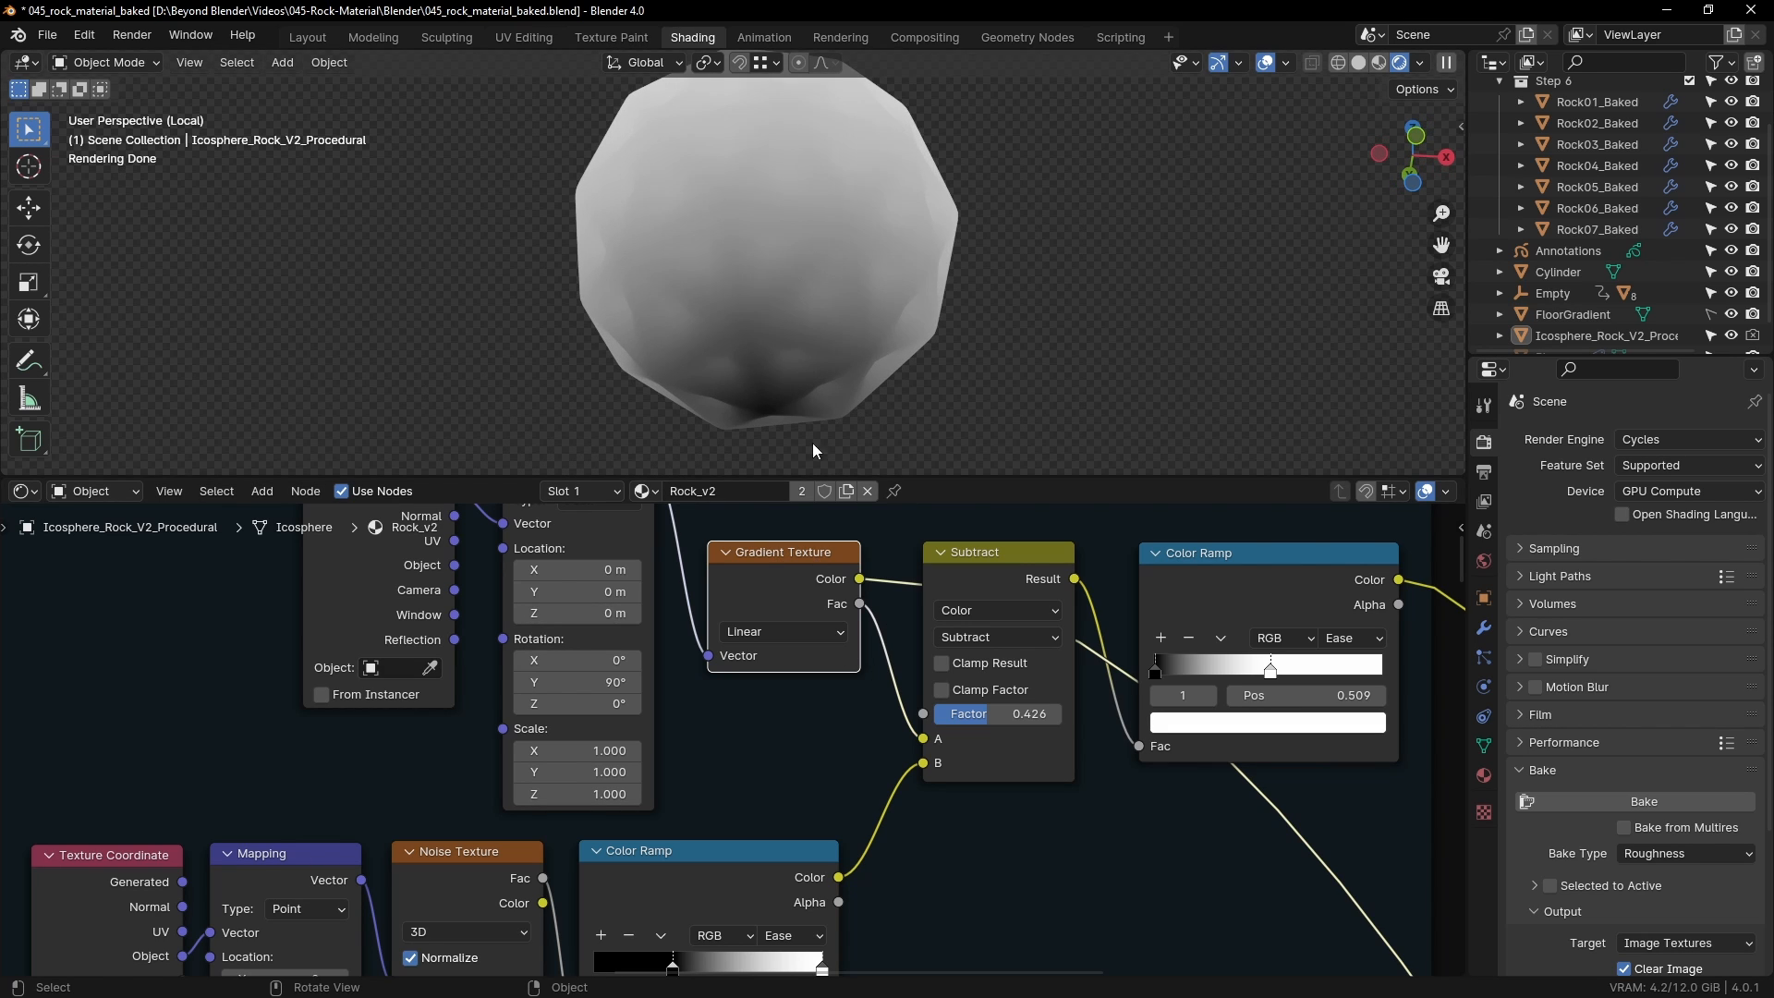
middle_click_drag(962, 870, 1037, 717)
left_click(815, 696, "ctrl+shift")
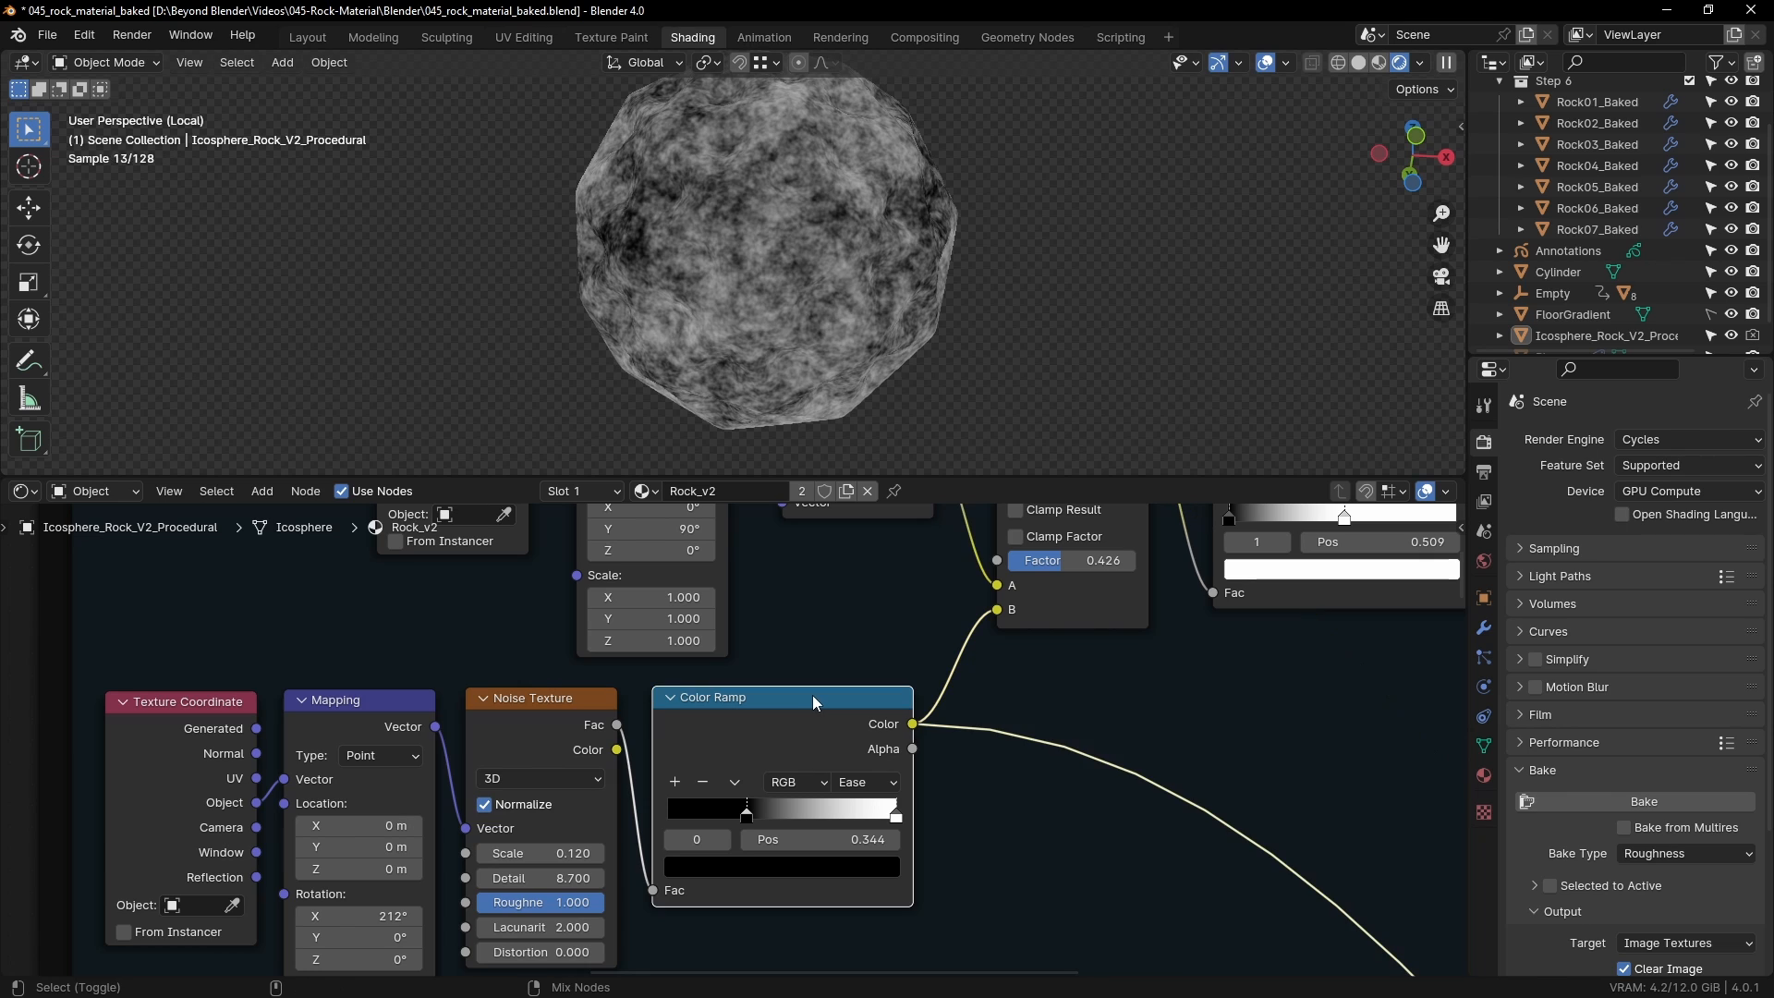
Step: Preview the Subtract node's result and the Linear Gradient Mask's final Color Ramp on the icosphere
middle_click_drag(1085, 632, 1052, 815)
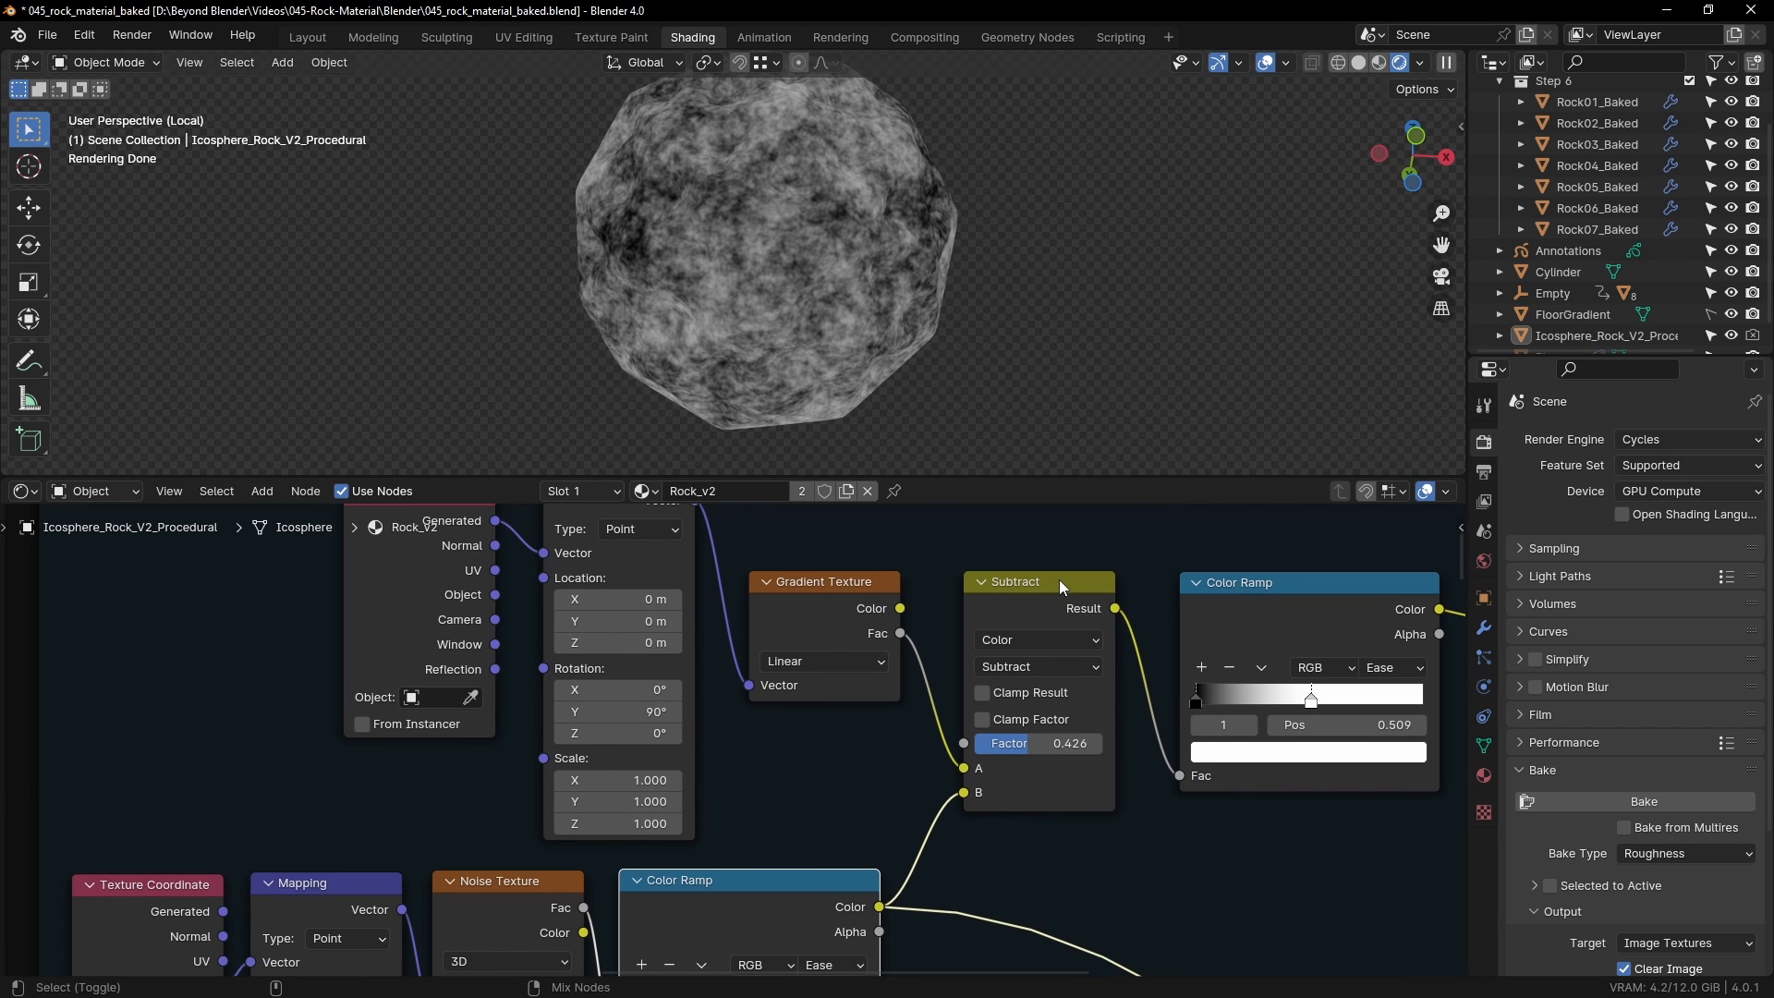
left_click(1059, 580, "ctrl+shift")
middle_click_drag(1353, 623, 763, 641)
left_click(743, 603, "ctrl+shift")
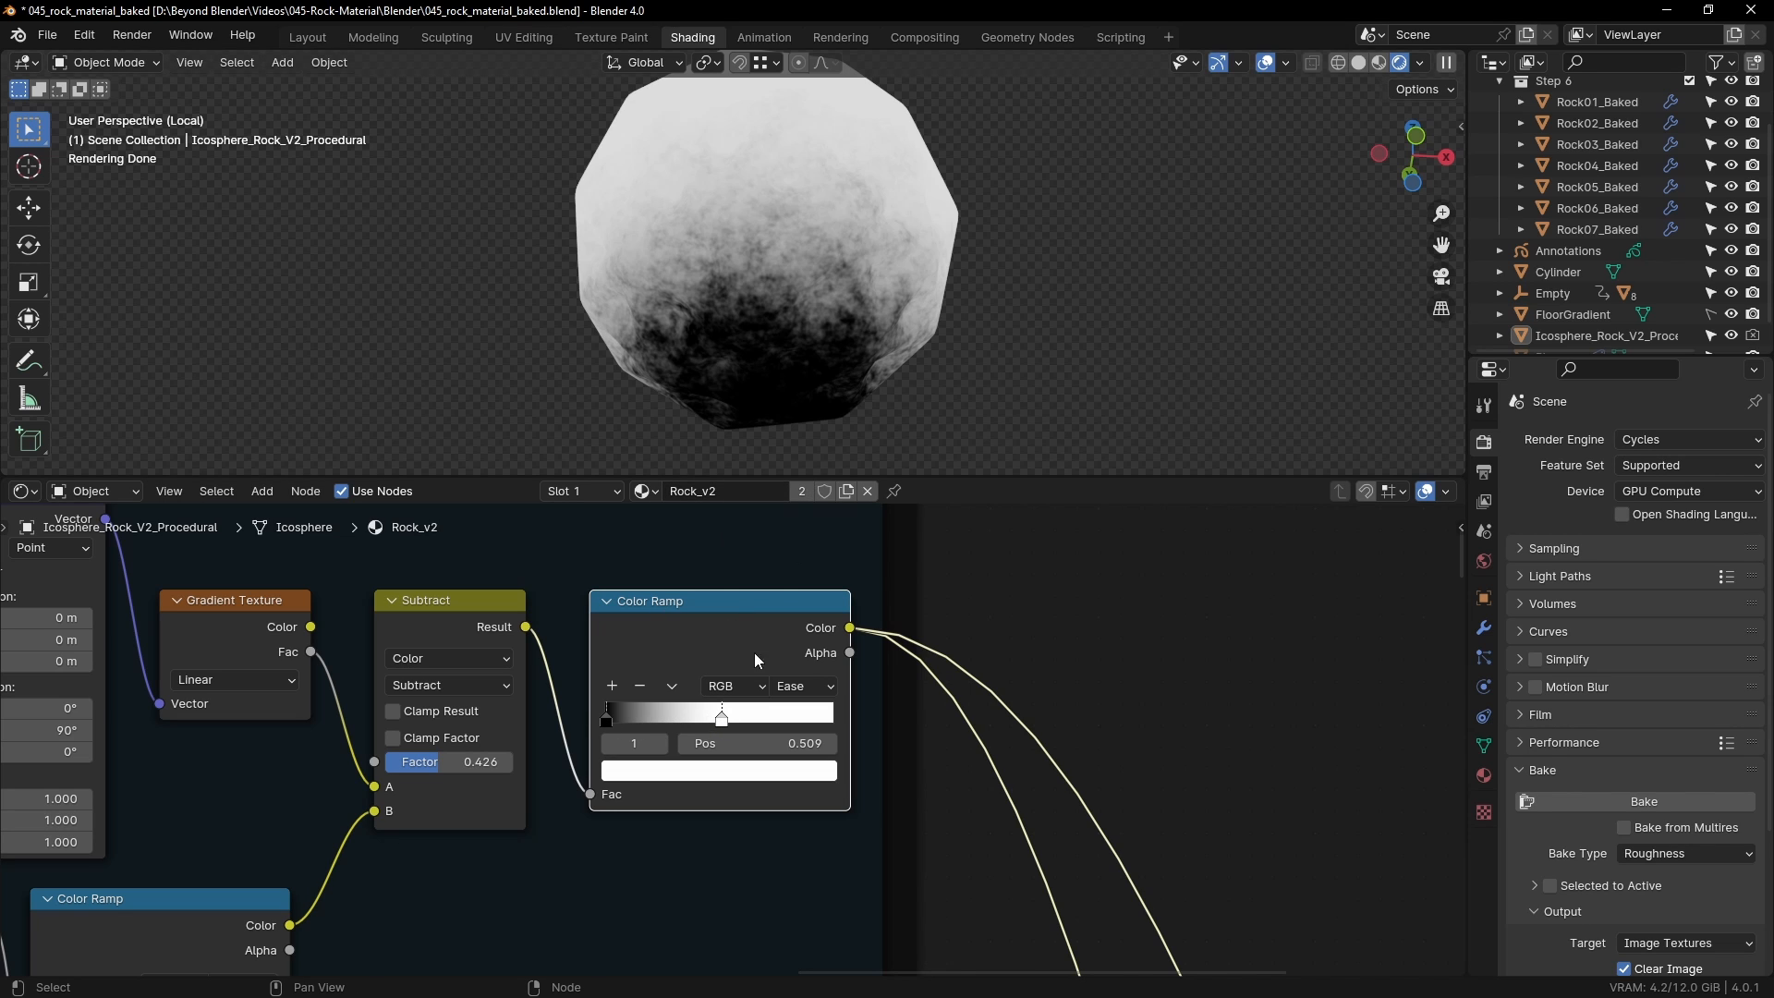
Step: Connect the rocks-and-moss Mix Shader to the Material Output's Surface and inspect the combined material on the icosphere from the side
scroll(685, 610, "down", 4)
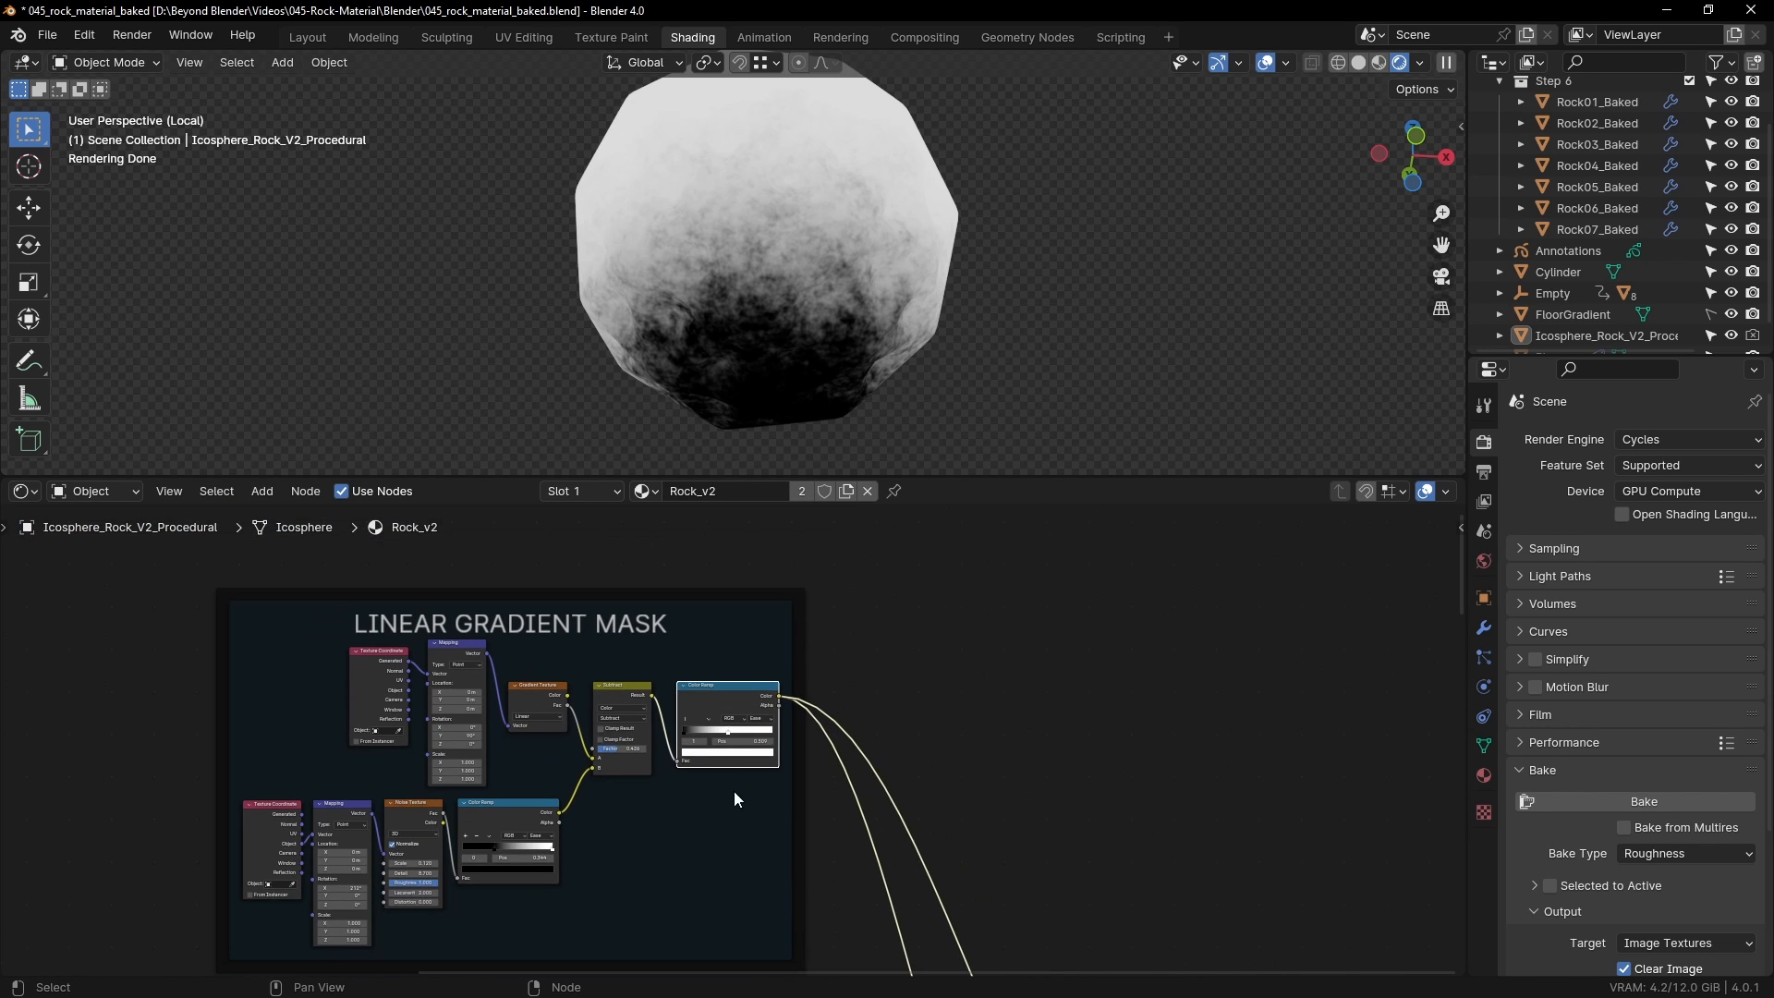
middle_click_drag(1076, 775, 872, 559)
middle_click_drag(1014, 788, 940, 652)
middle_click_drag(1006, 754, 1013, 684)
scroll(885, 832, "up", 3)
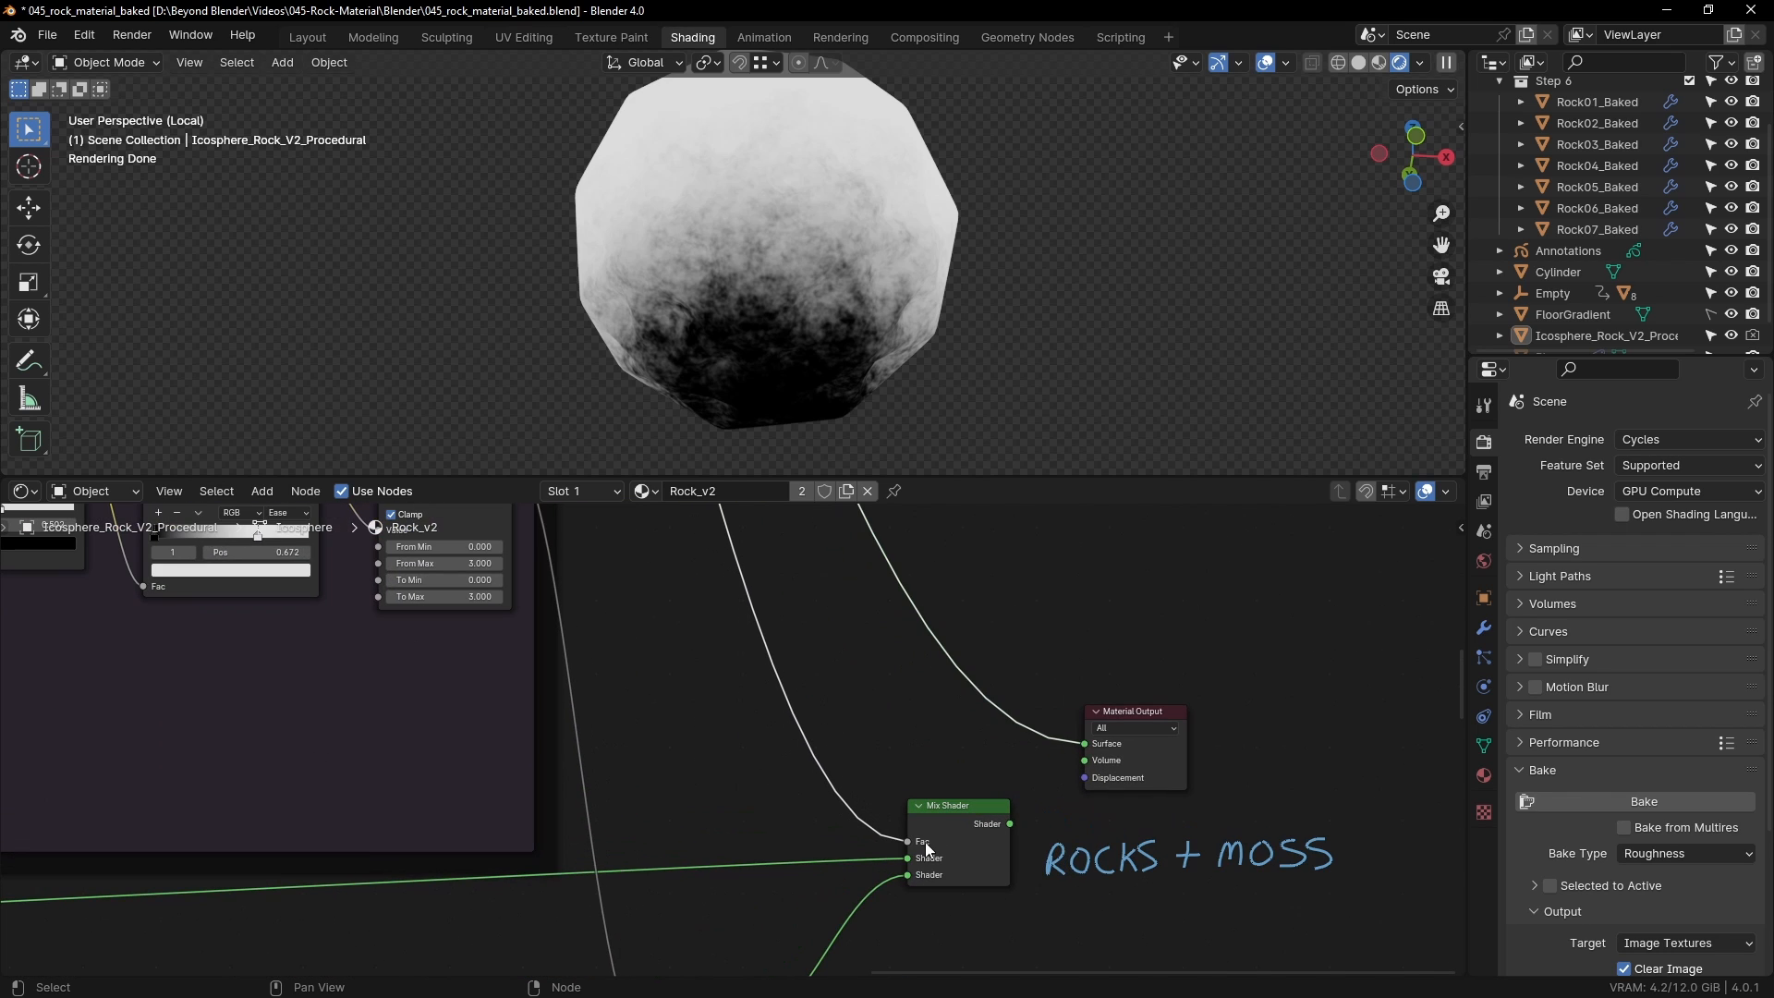
left_click_drag(963, 808, 1090, 745)
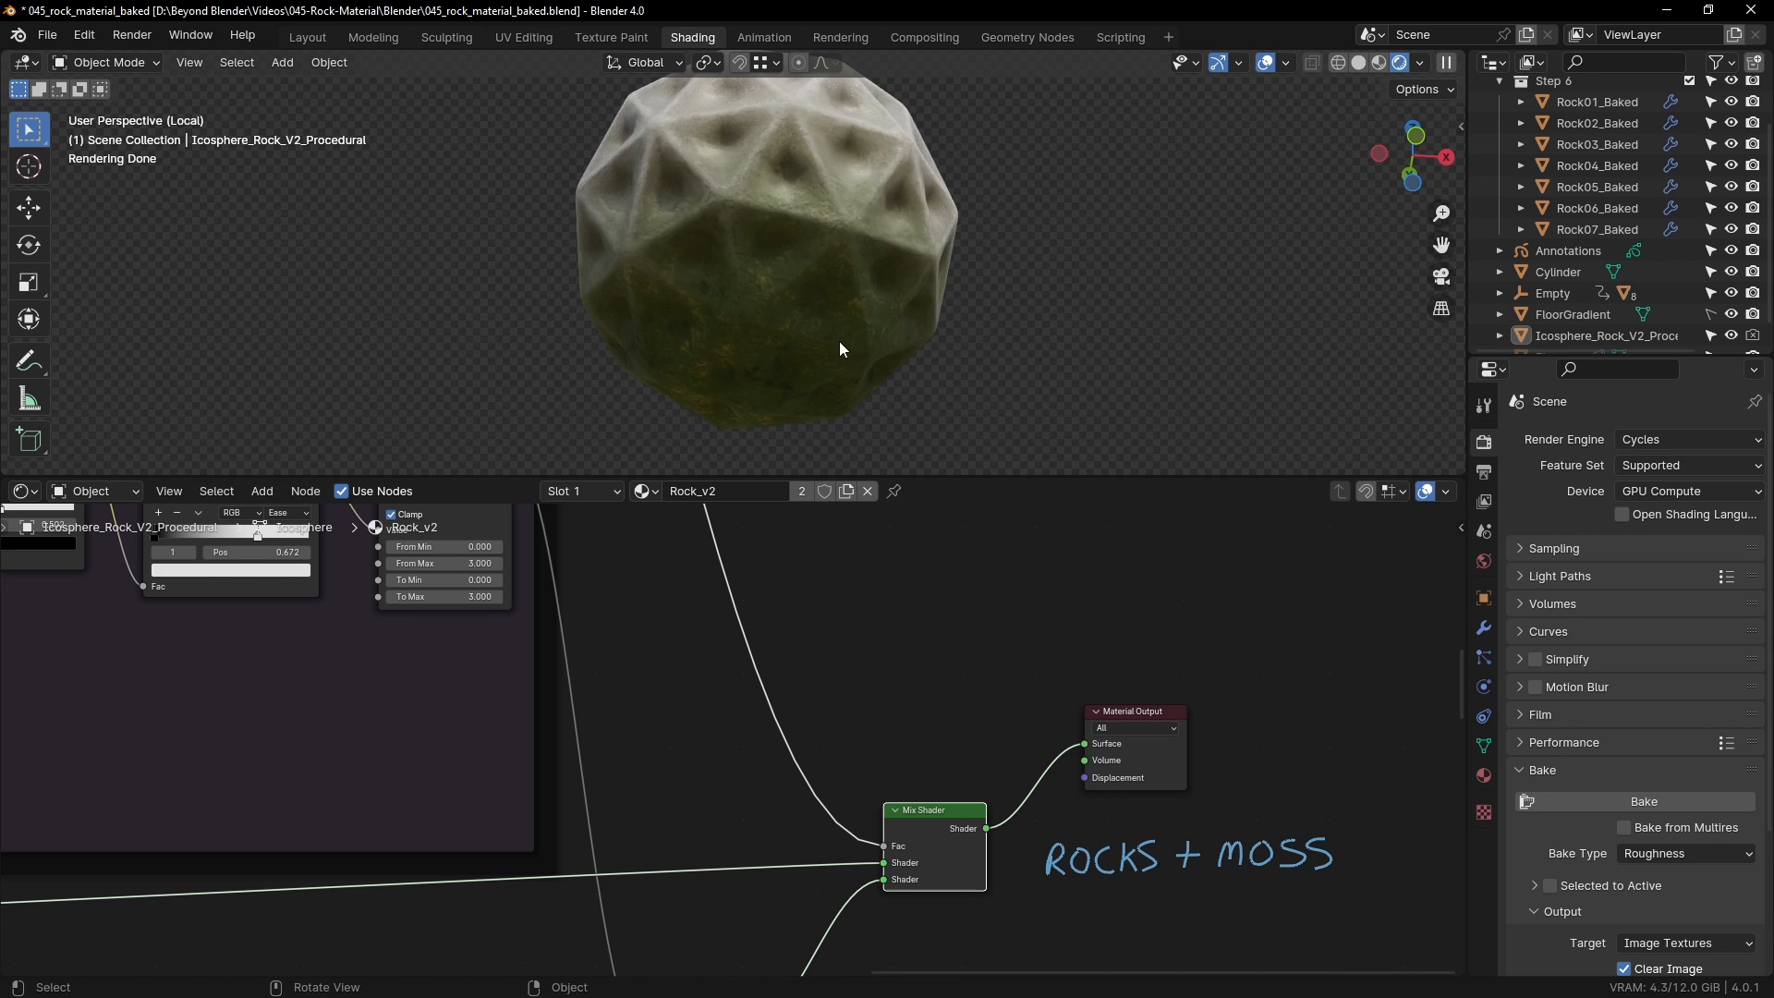
middle_click_drag(839, 341, 992, 380)
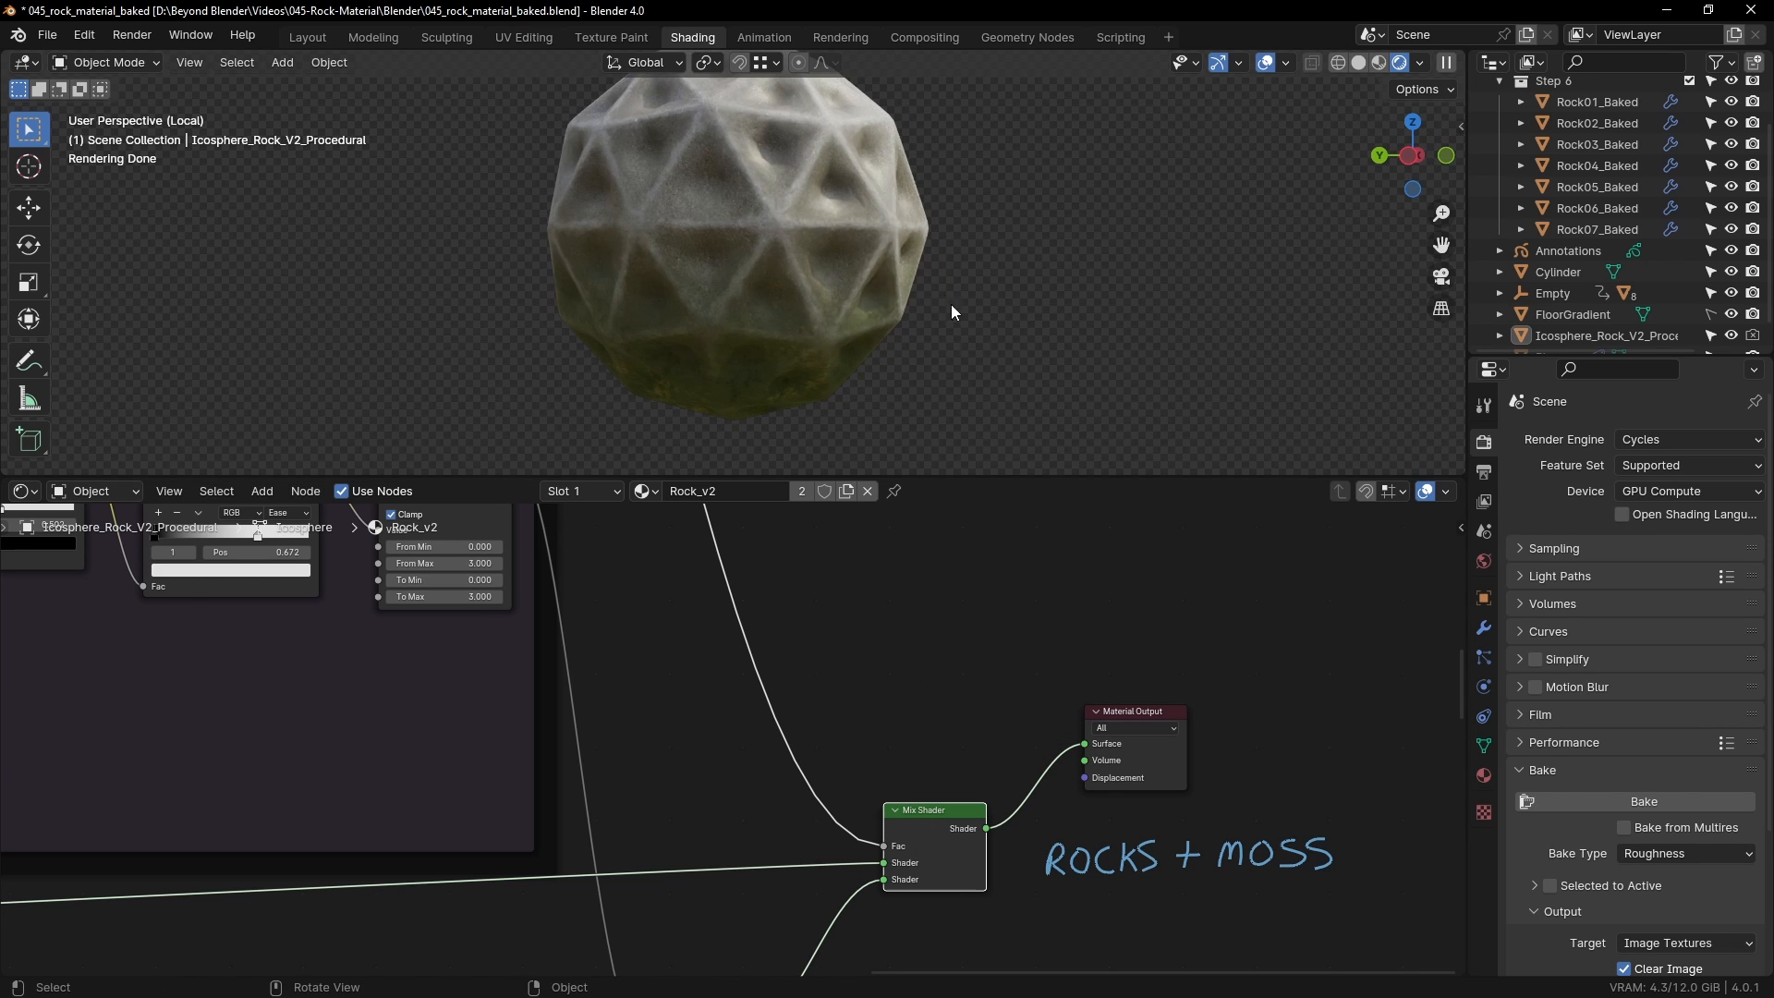
scroll(933, 297, "down", 3)
middle_click_drag(918, 294, 911, 292, "shift")
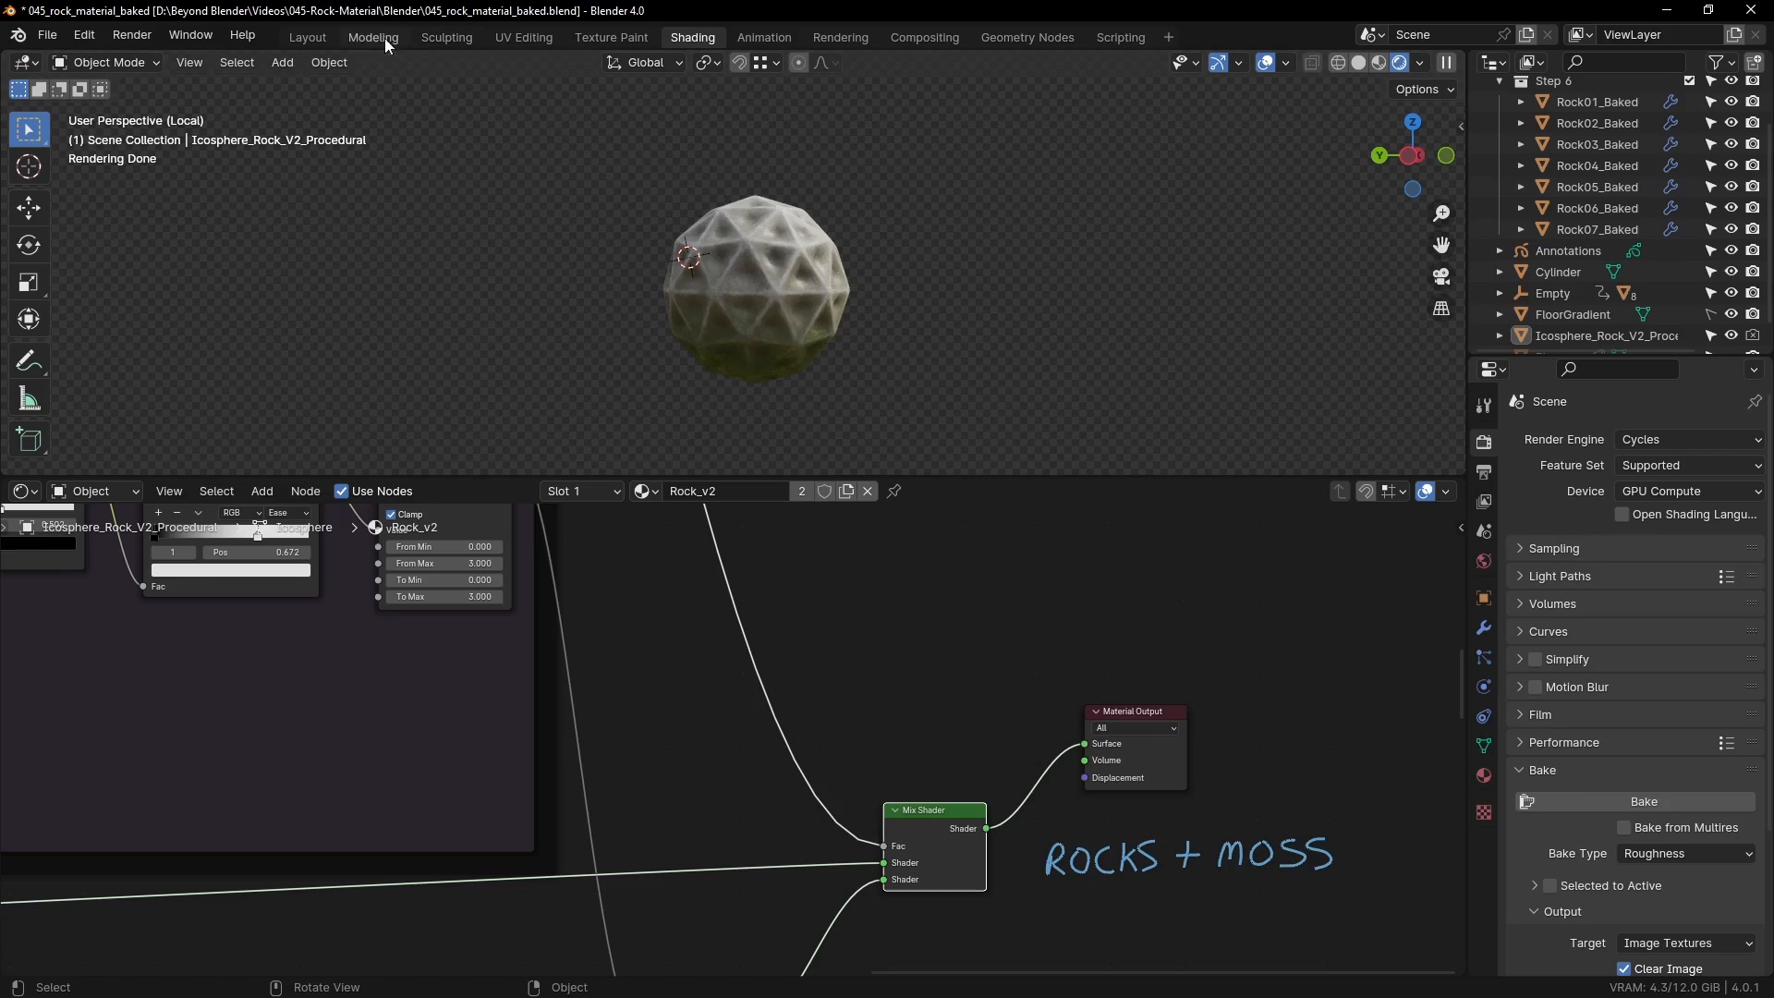
Step: Switch to the Layout workspace and select the icosphere, followed by the cylinder
left_click(318, 35)
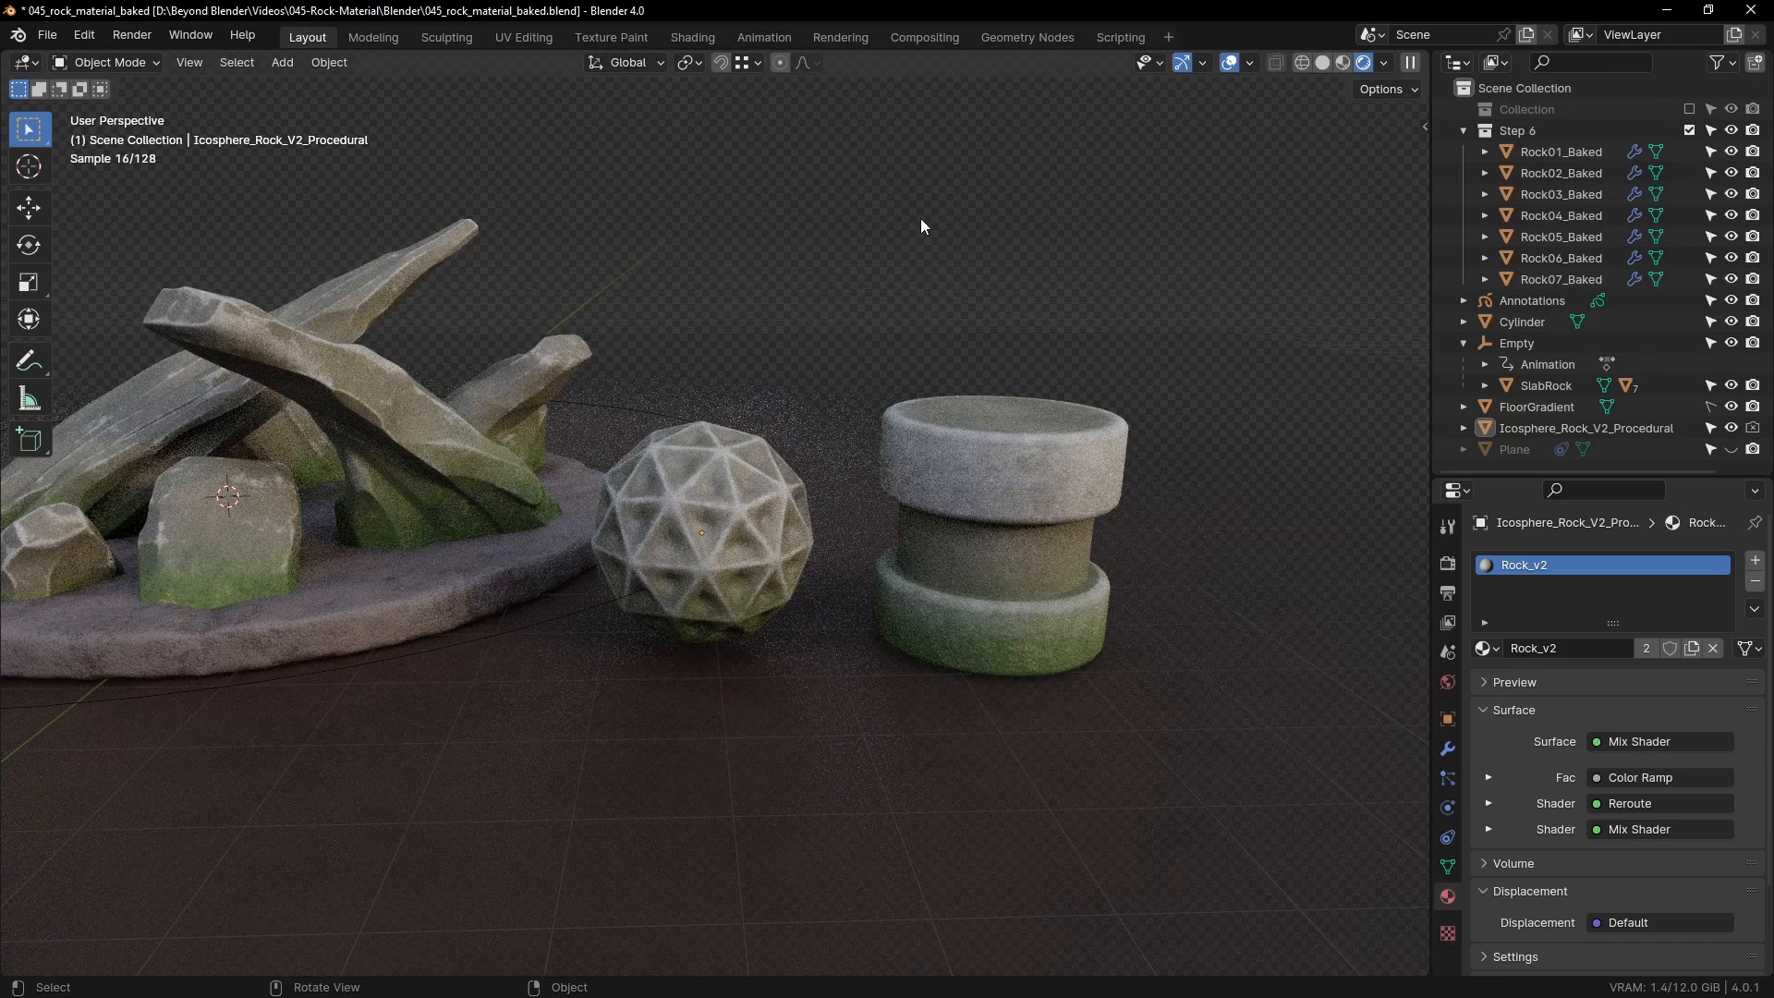
middle_click_drag(815, 390, 884, 497)
left_click(916, 504)
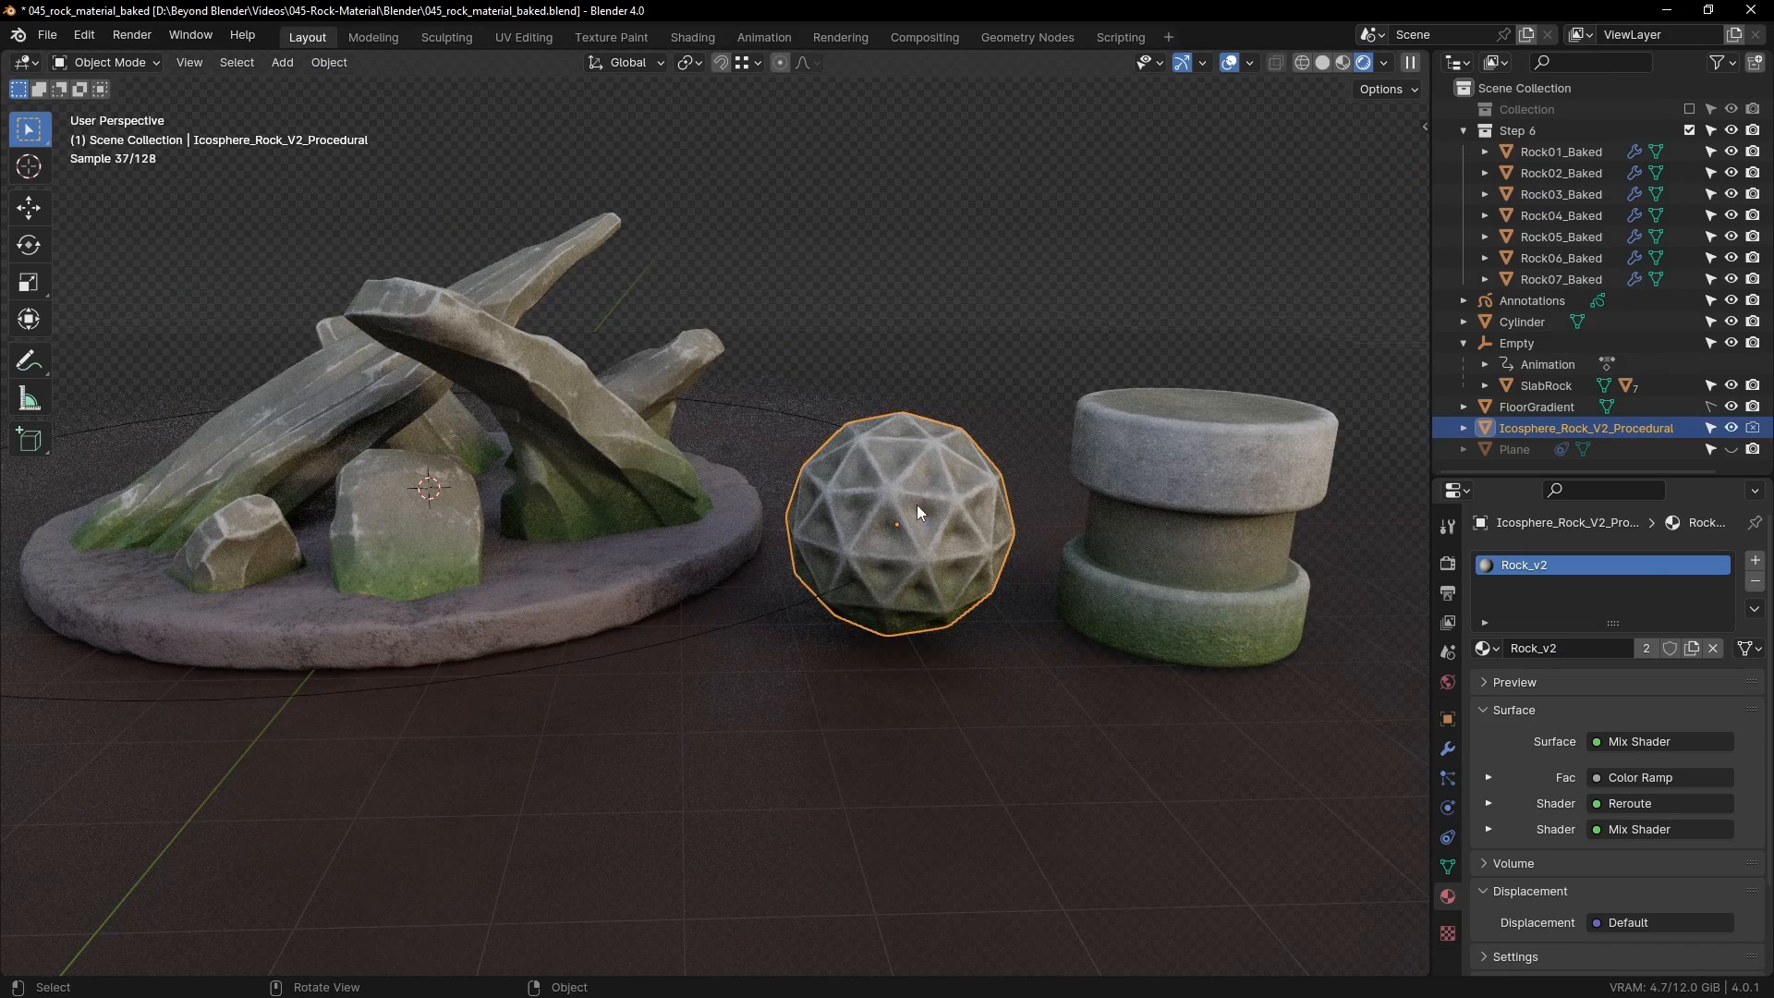
left_click(1076, 308)
left_click(1158, 462)
Step: Deselect the cylinder and examine its Rock_v2 shading up close from the side and from above
middle_click_drag(1159, 462, 927, 459)
middle_click_drag(678, 371, 708, 425)
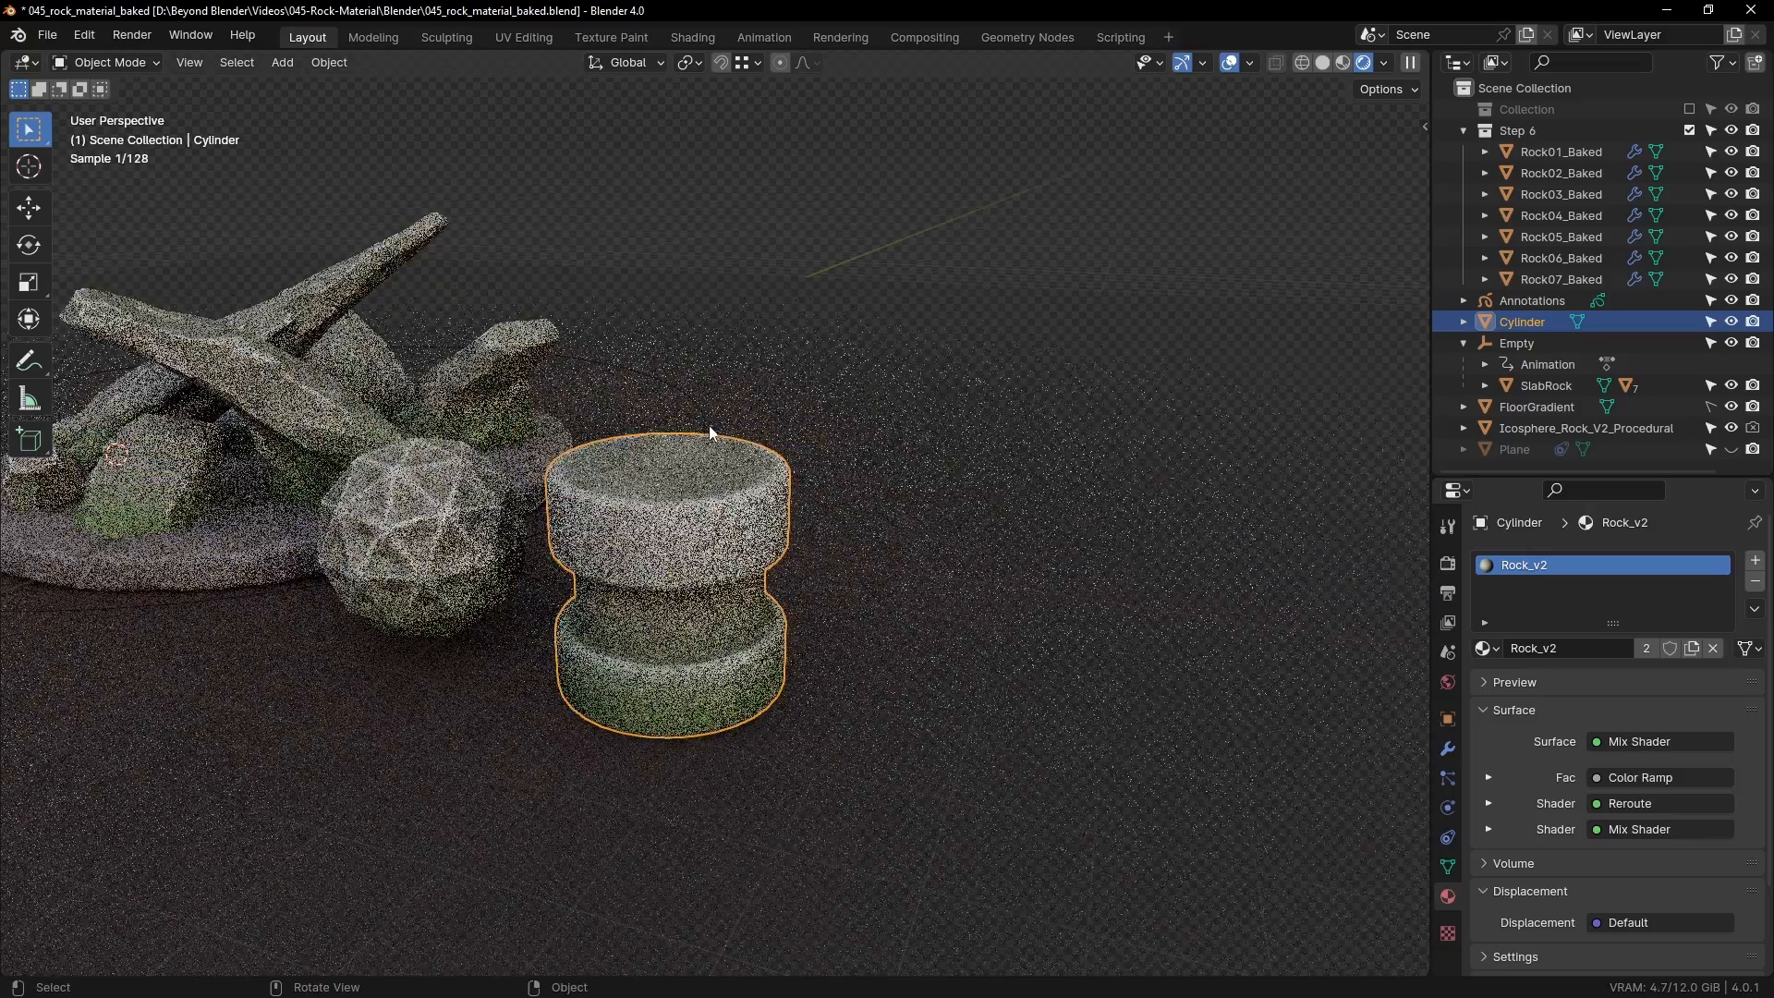
left_click(936, 389)
scroll(878, 507, "up", 3)
scroll(878, 506, "up", 2)
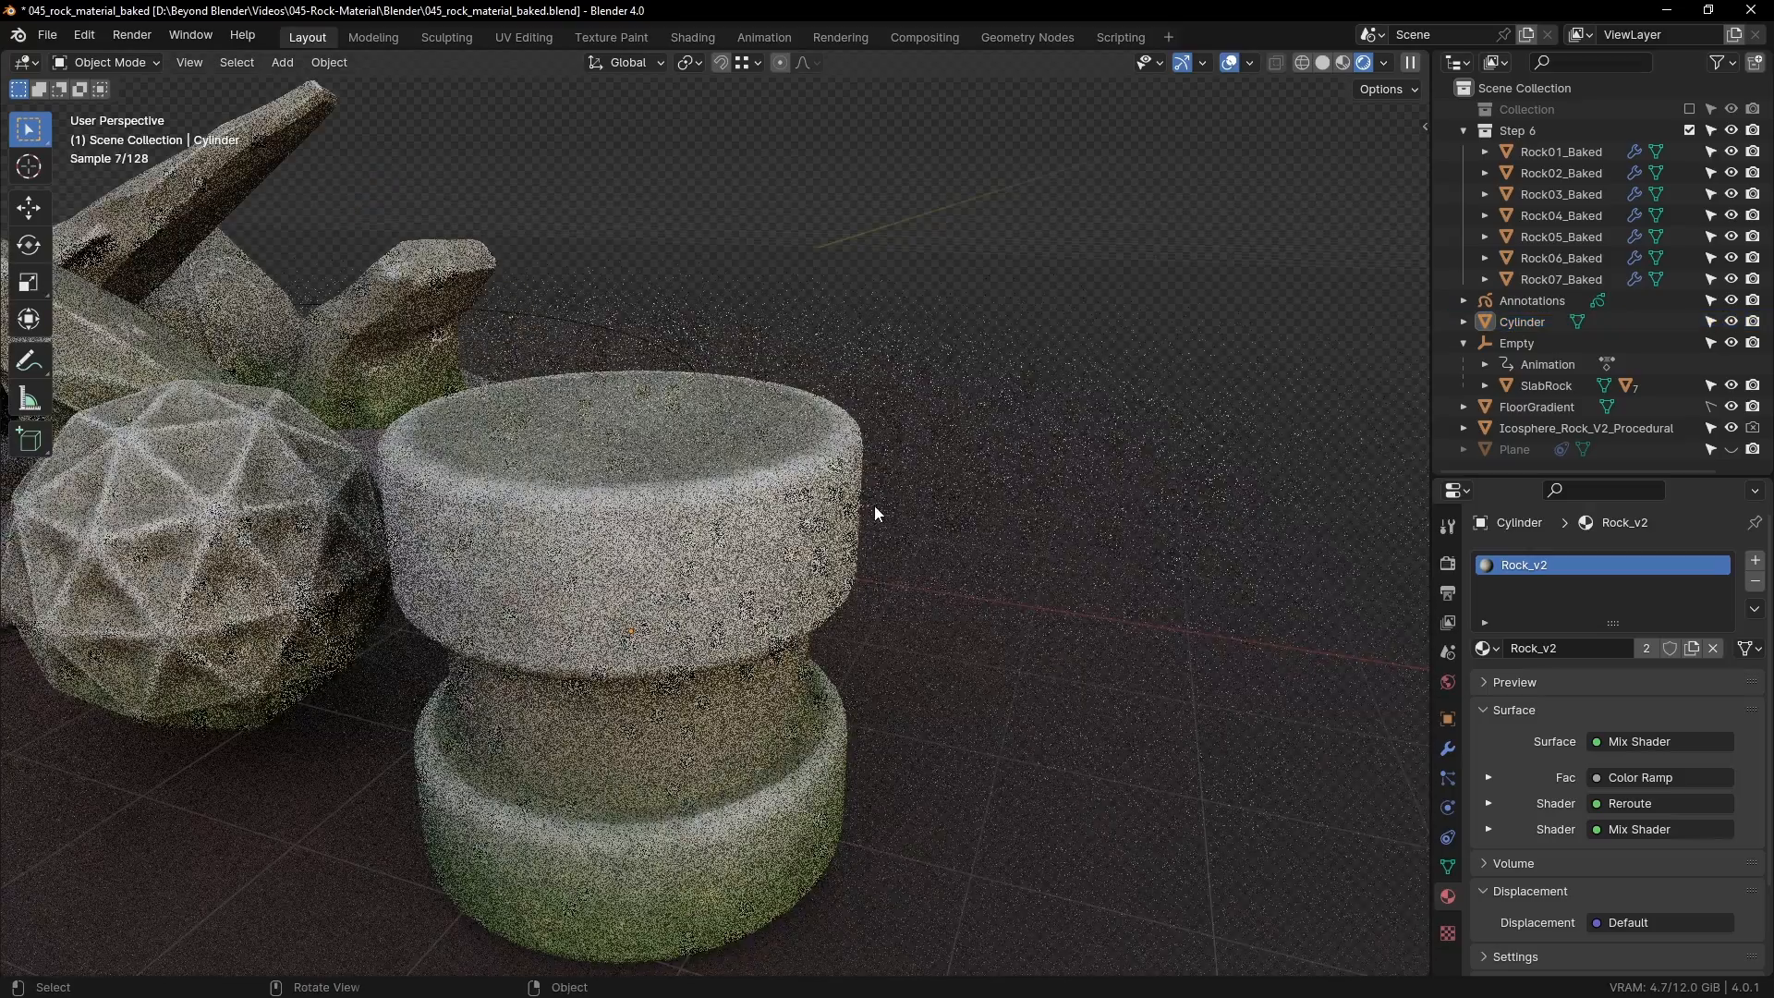
middle_click_drag(874, 506, 947, 488, "shift")
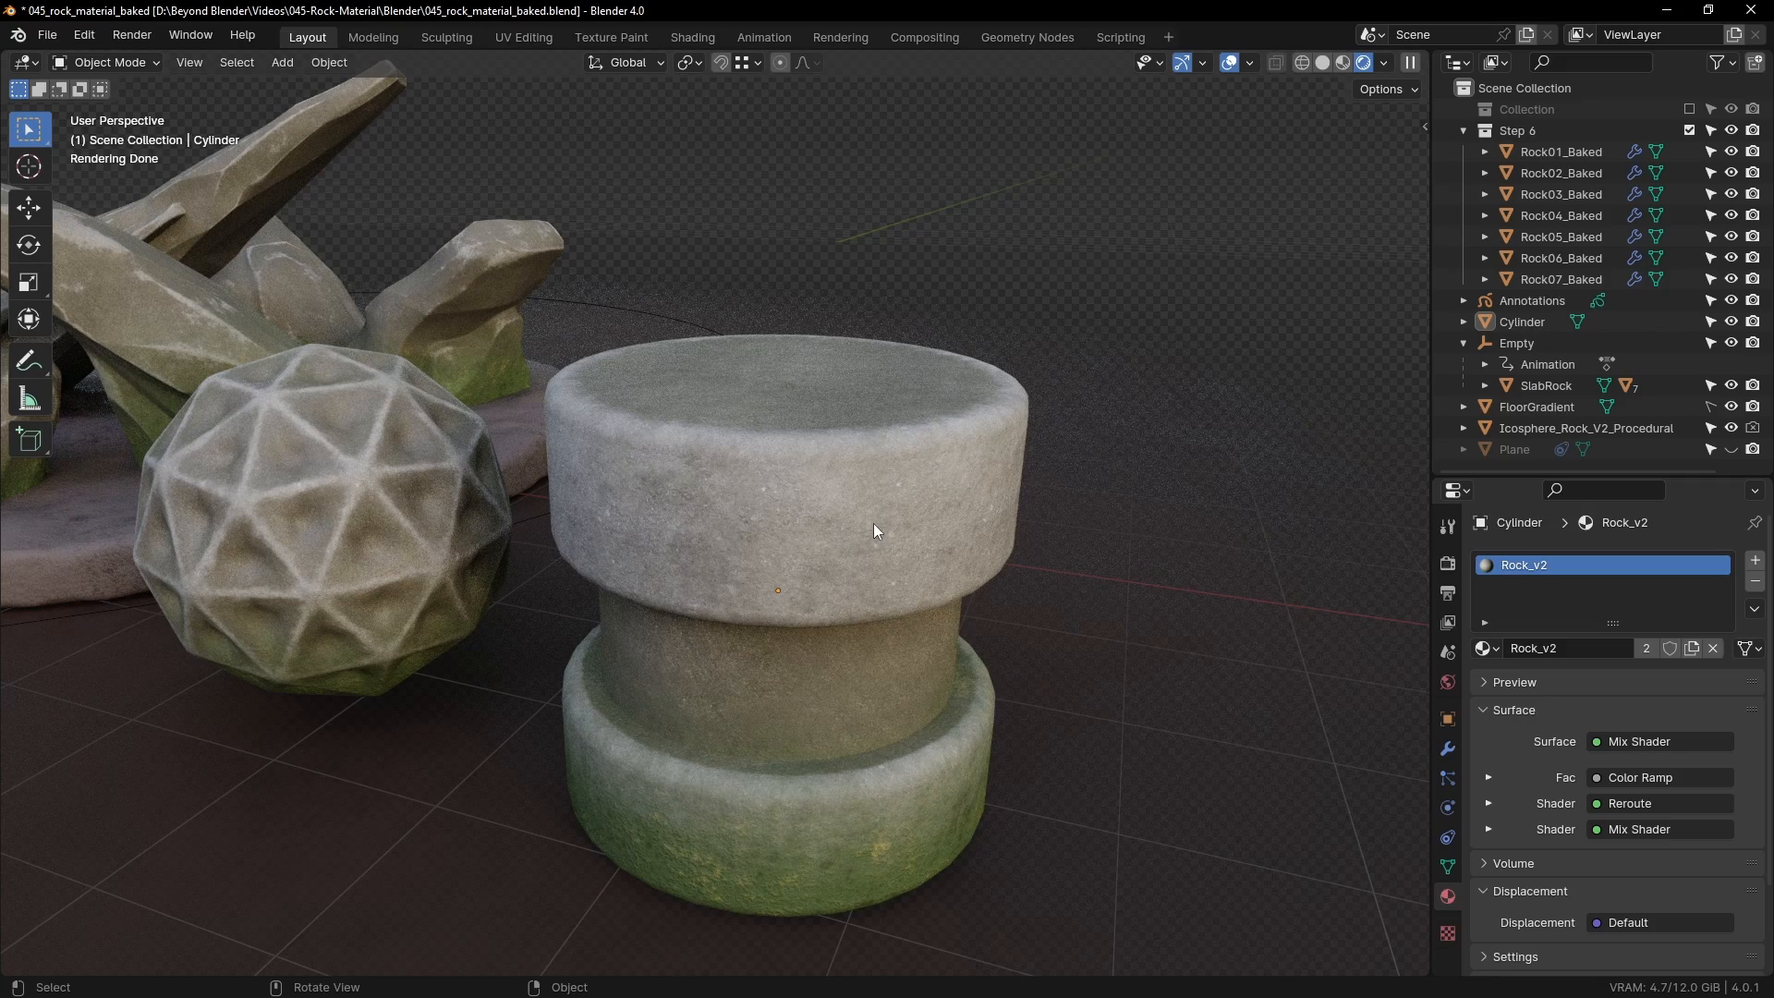
middle_click_drag(872, 541, 818, 491)
Step: Inset the cylinder's top face by about 0.29 m and extrude it about 0.23 m downward into a recess
left_click(861, 381)
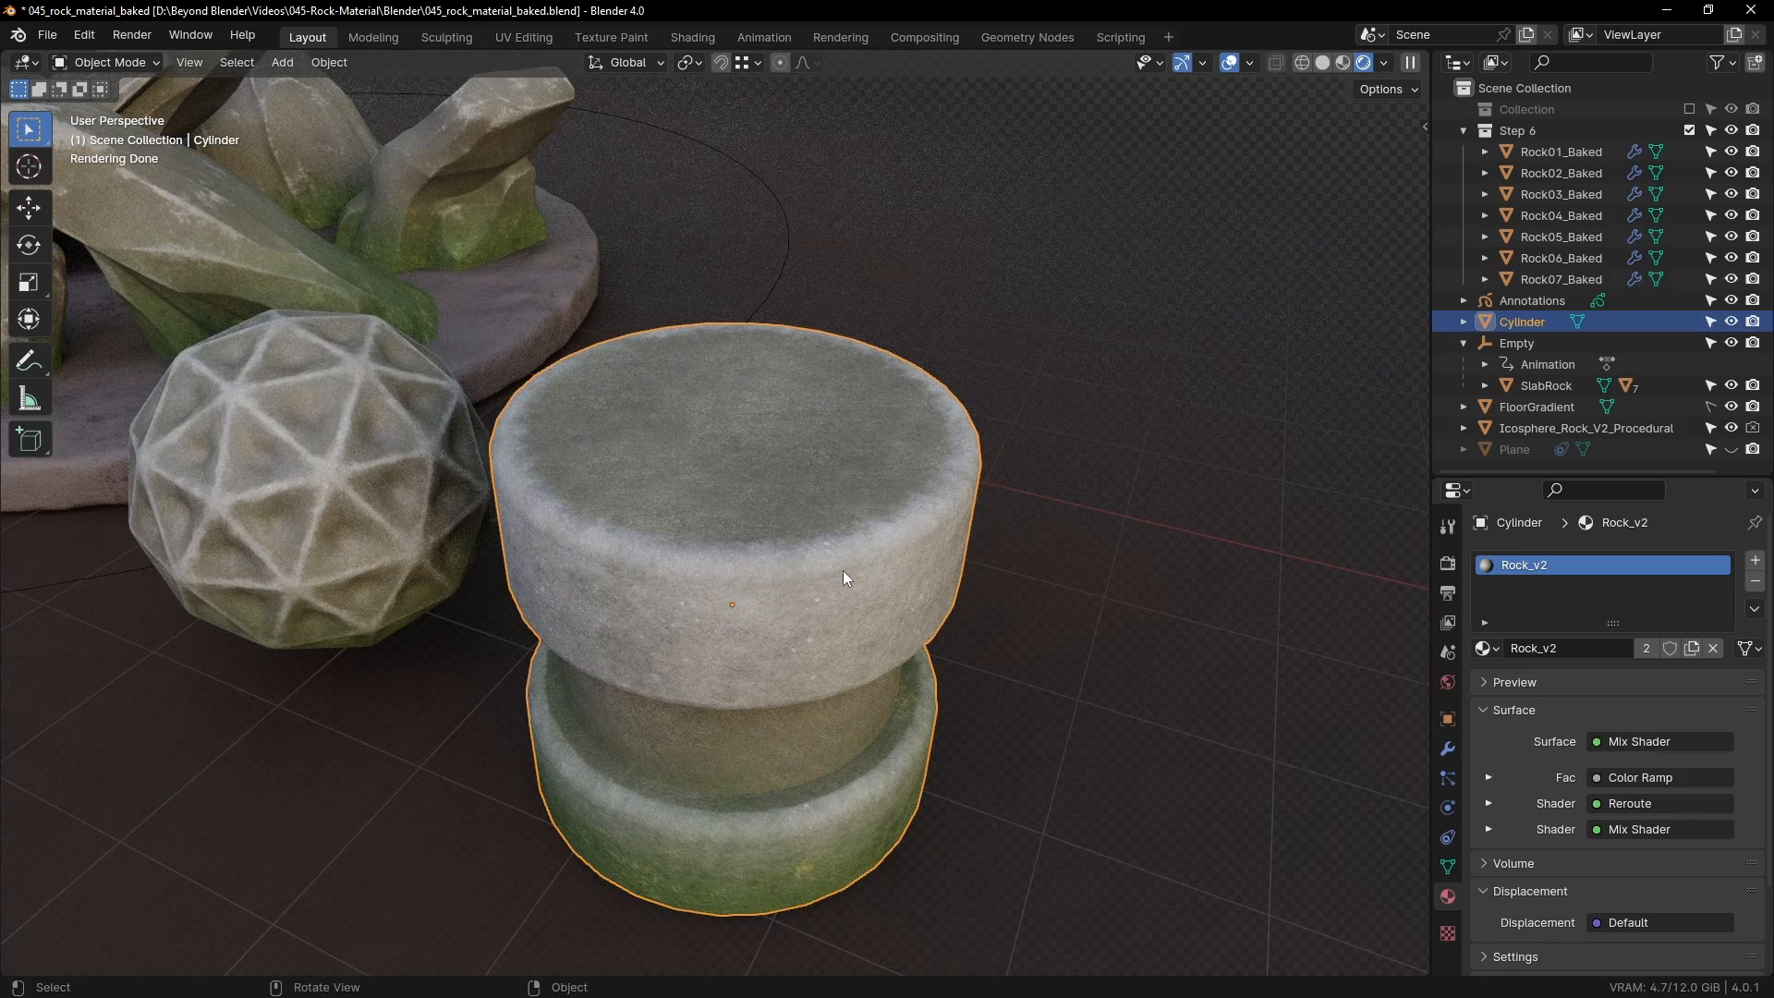
key("Tab")
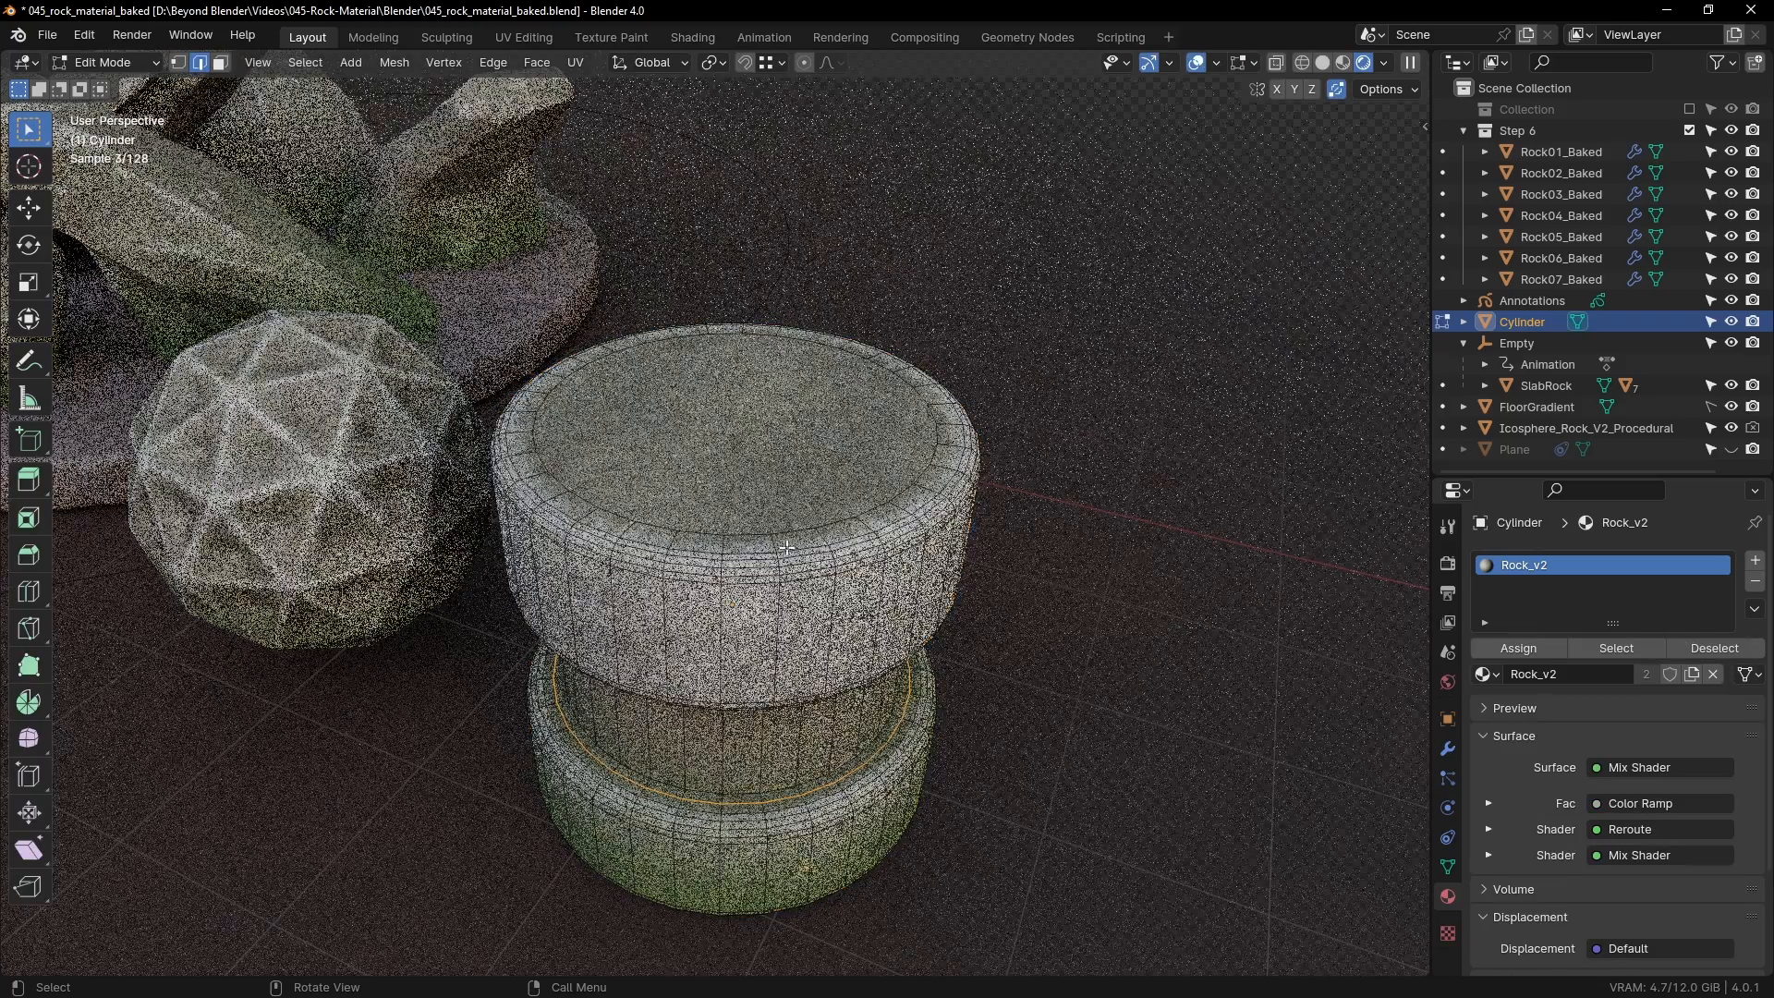
key("3")
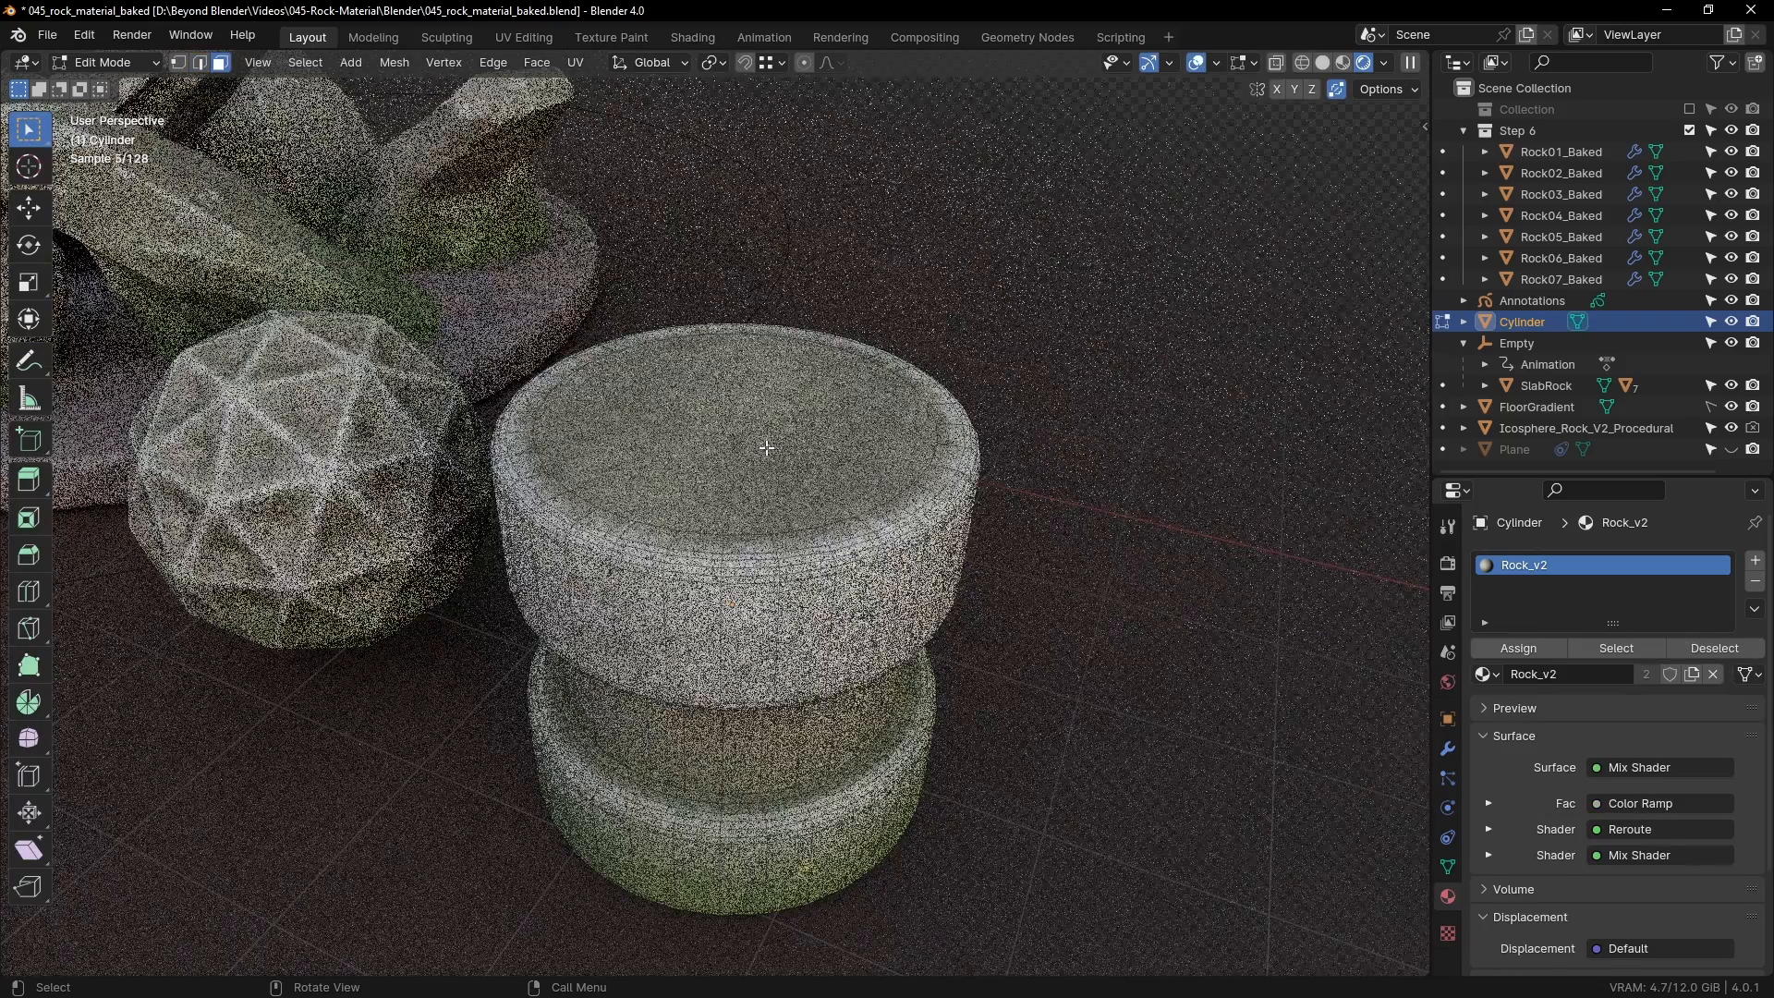
left_click(803, 520)
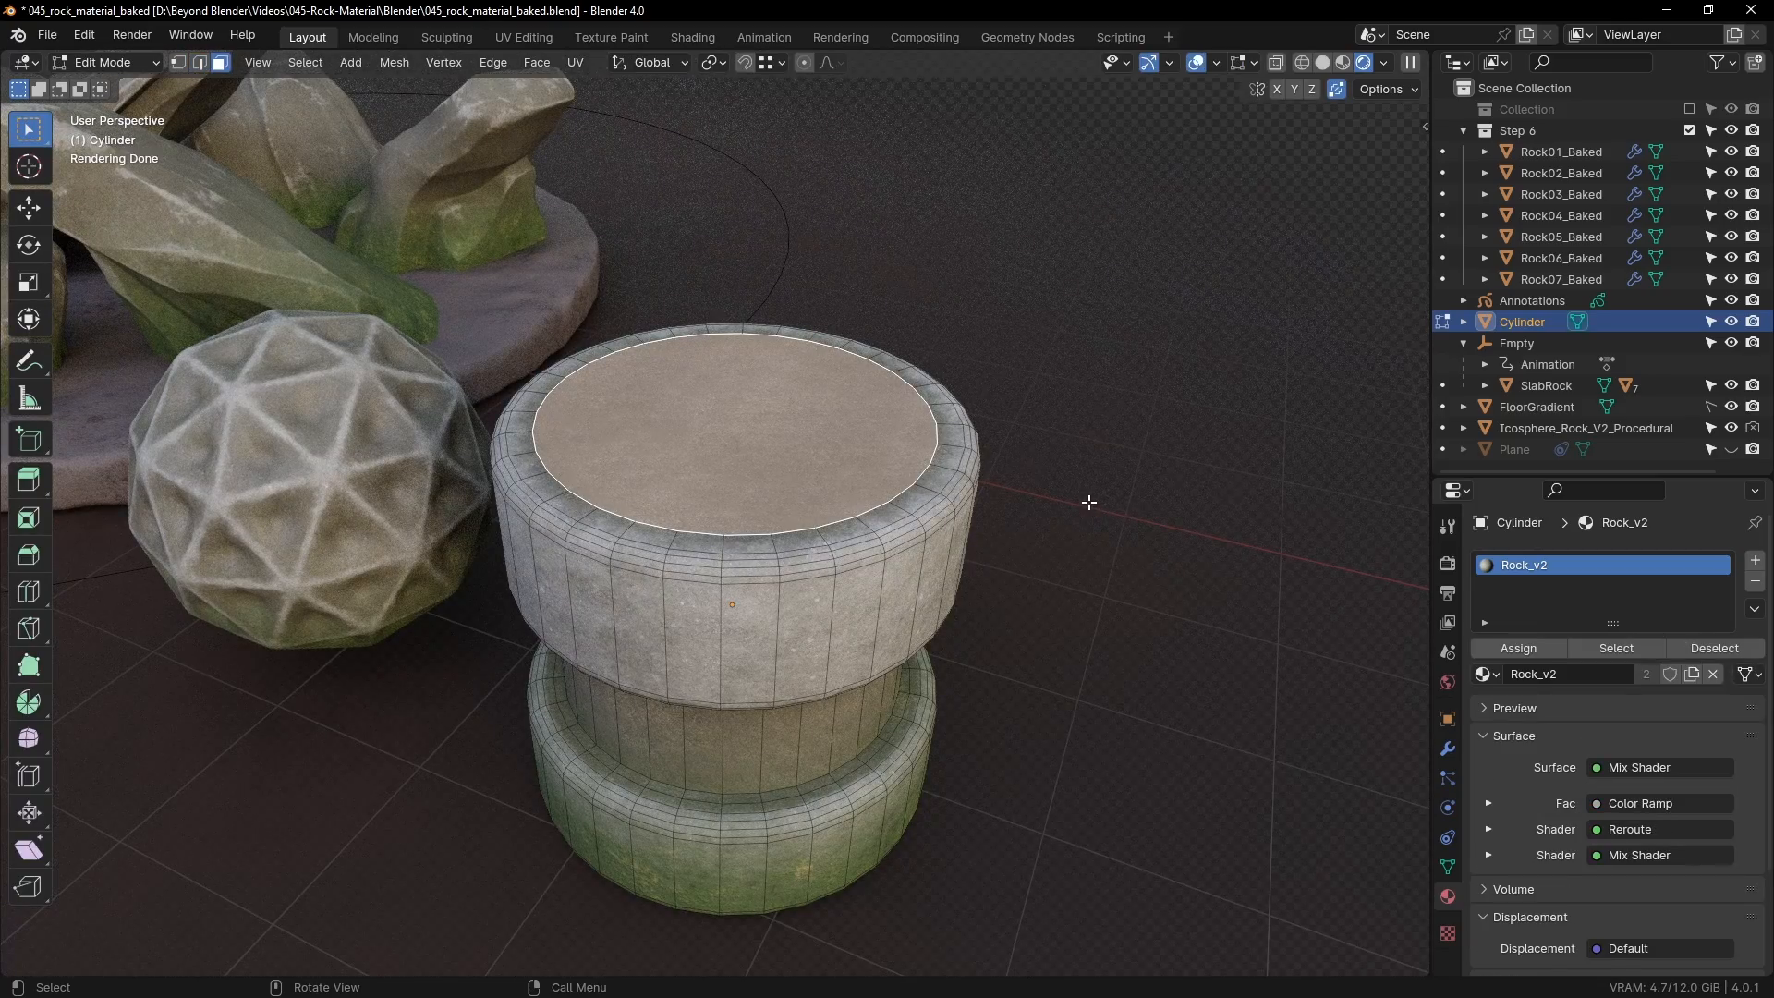
key("i")
left_click(1015, 497)
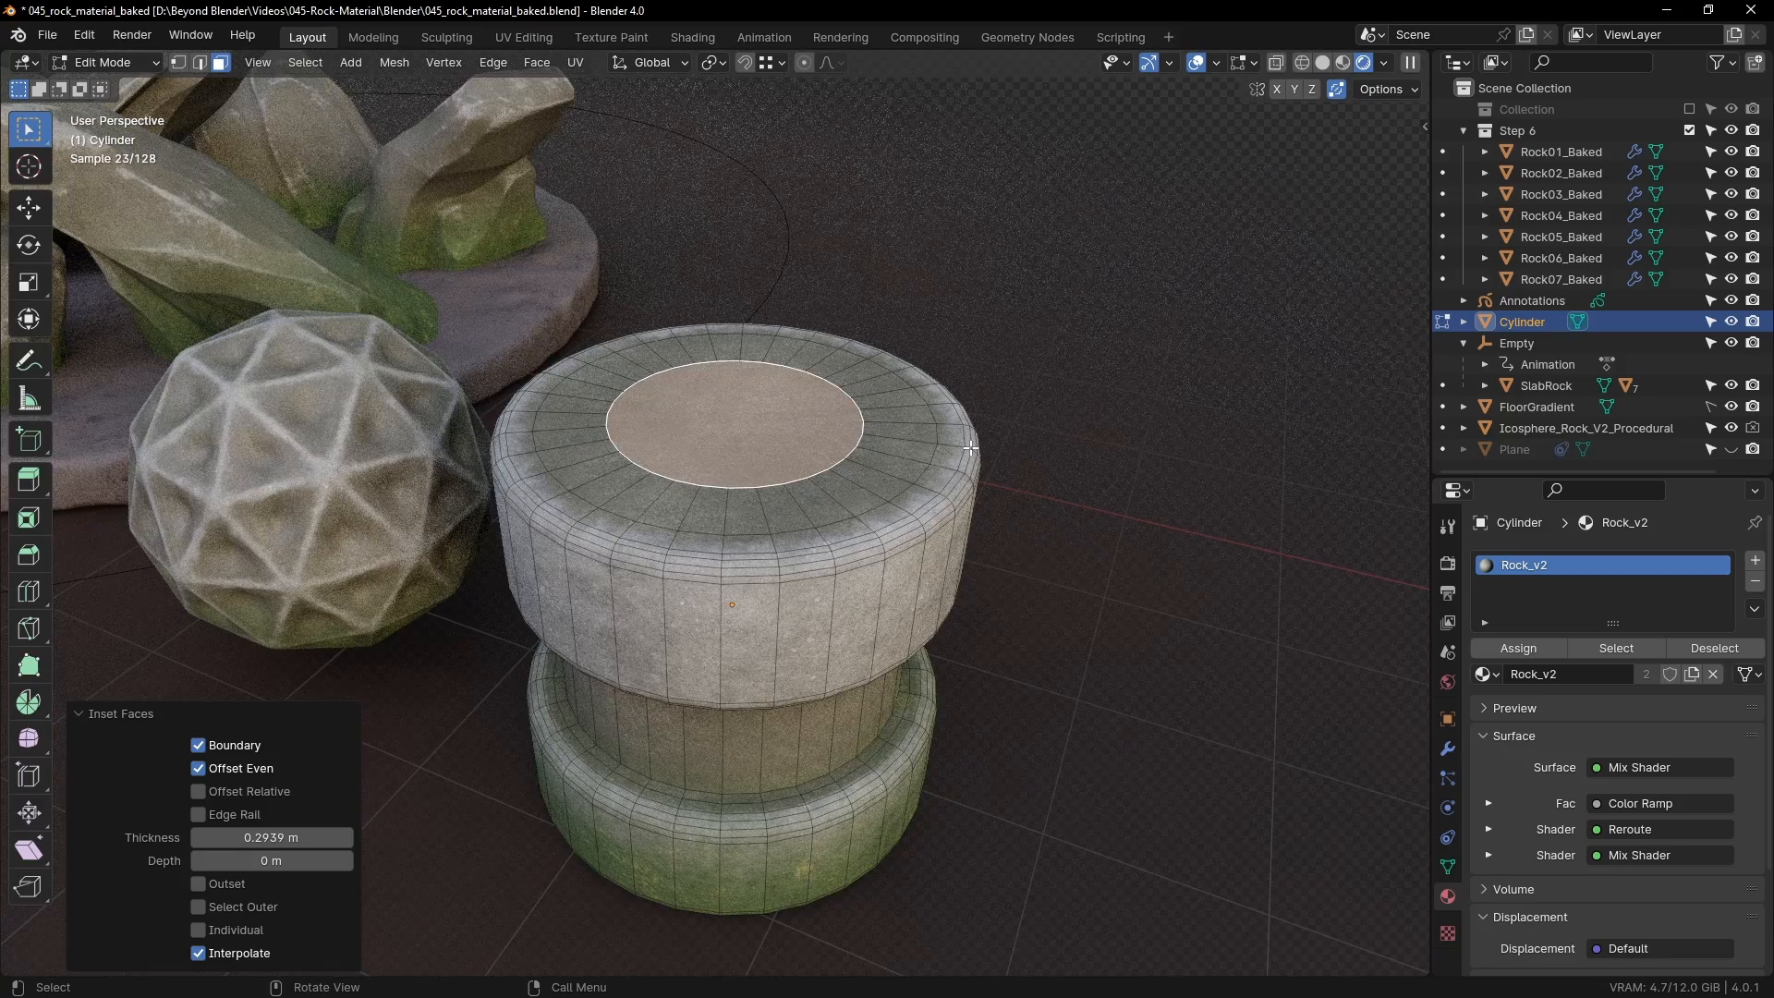
key("e")
left_click(972, 496)
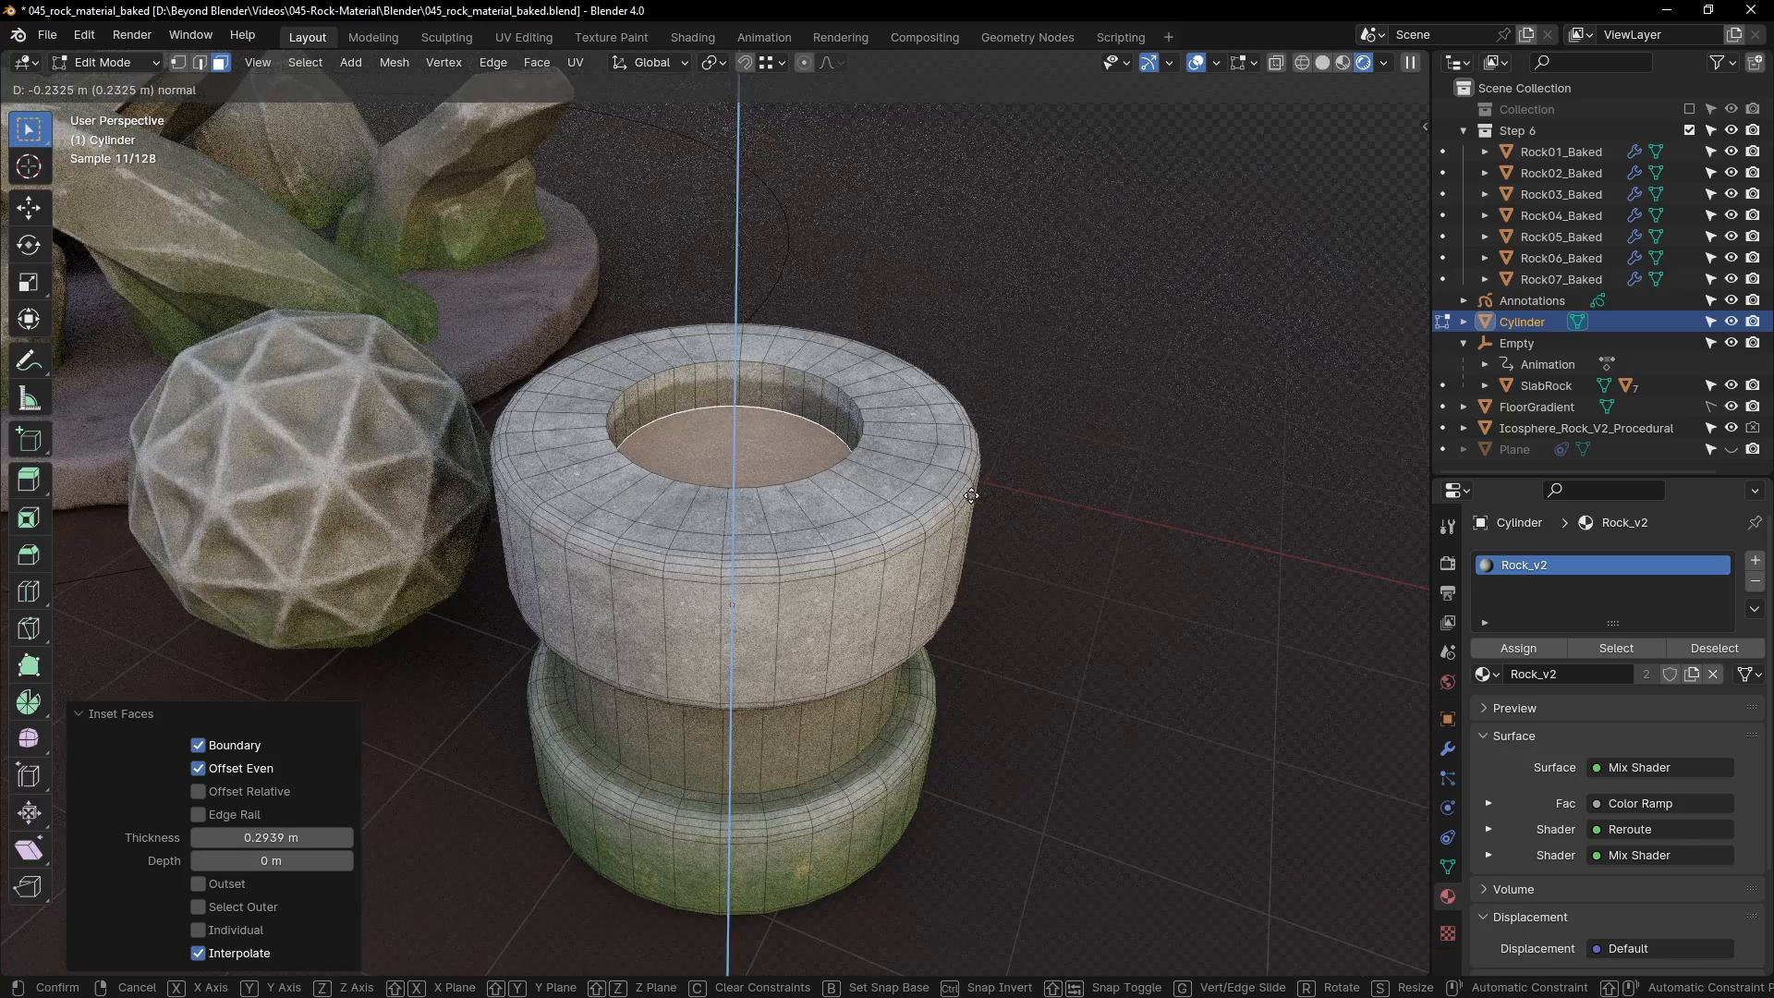
Step: Bevel the recess's upper rim edge loop by about 0.05 m with four segments and return to Object Mode
key("2")
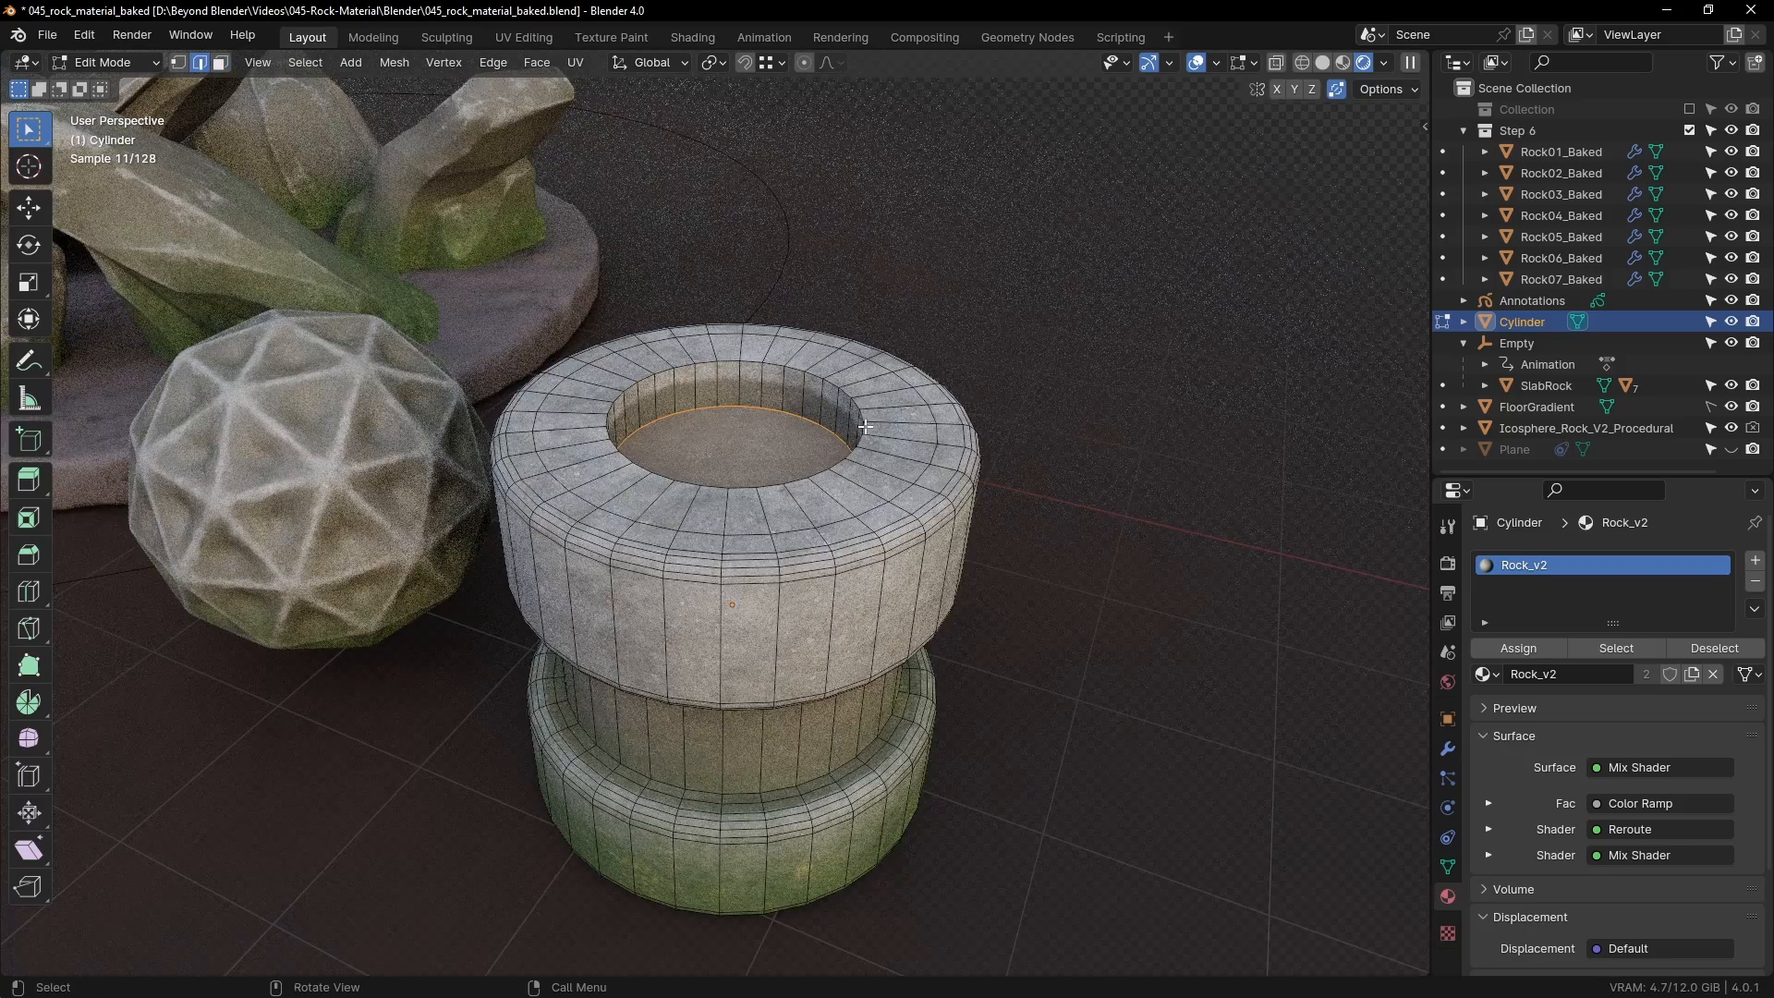
left_click(886, 435, "alt")
middle_click_drag(888, 560, 884, 425, "ctrl")
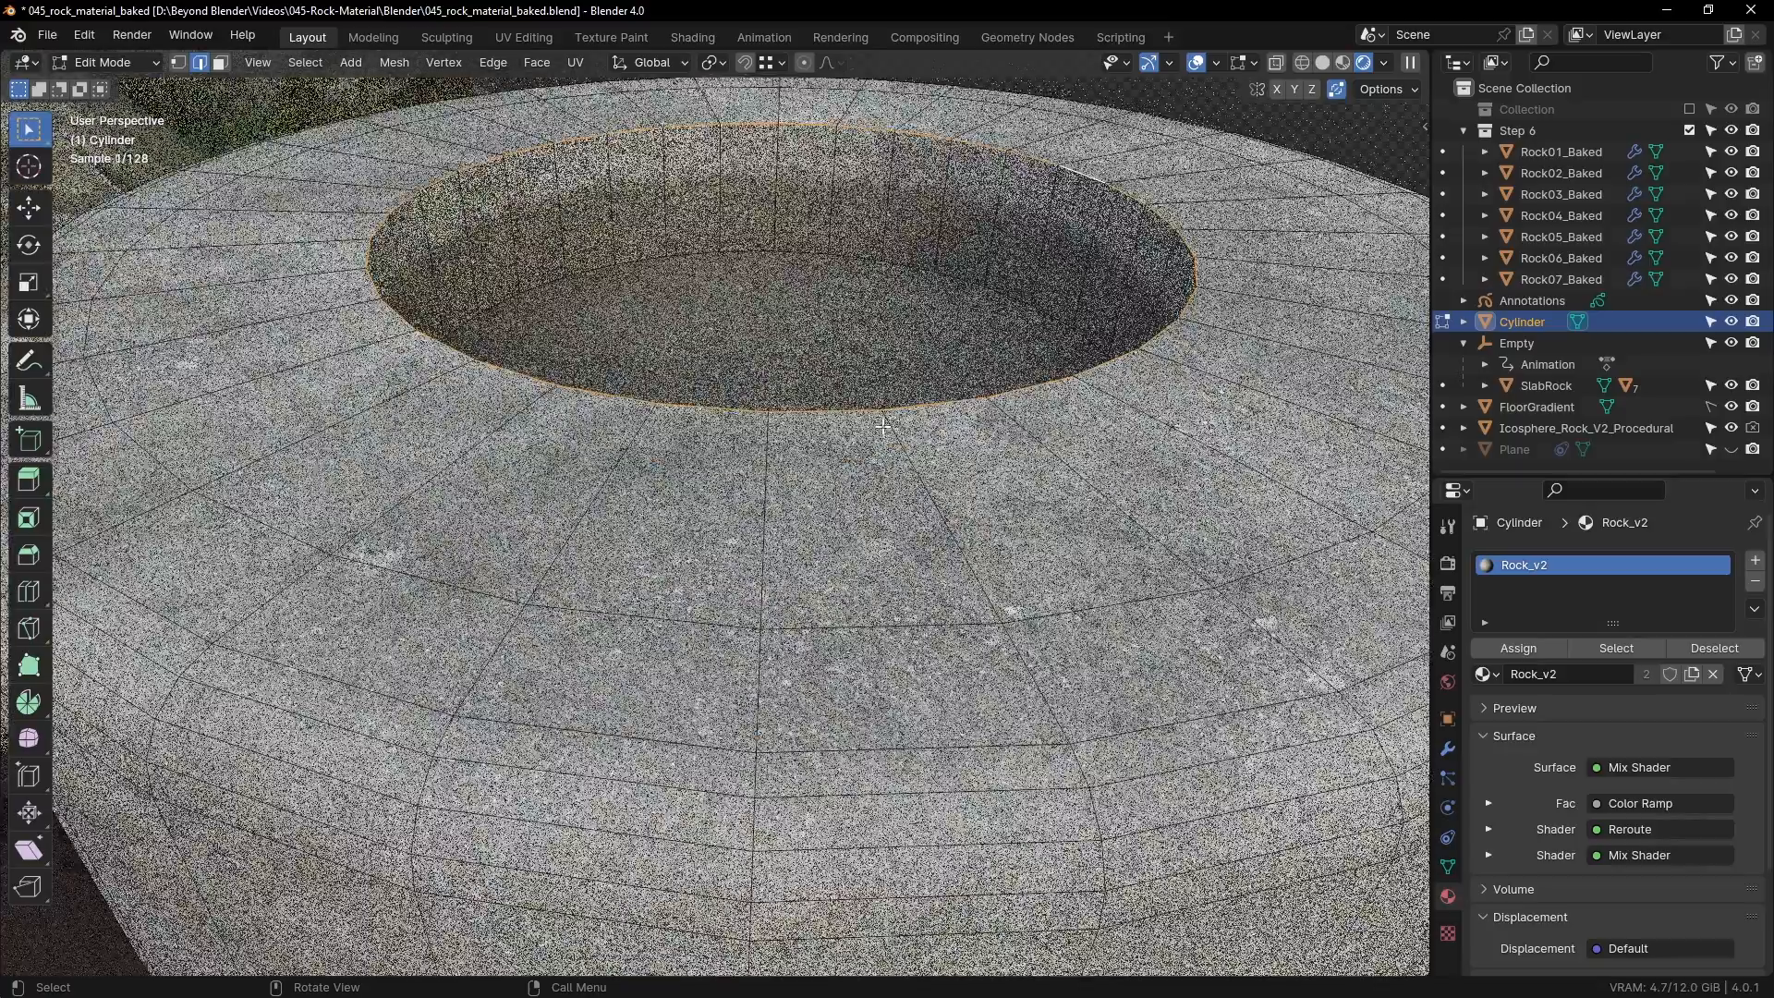
middle_click_drag(1053, 379, 1076, 417)
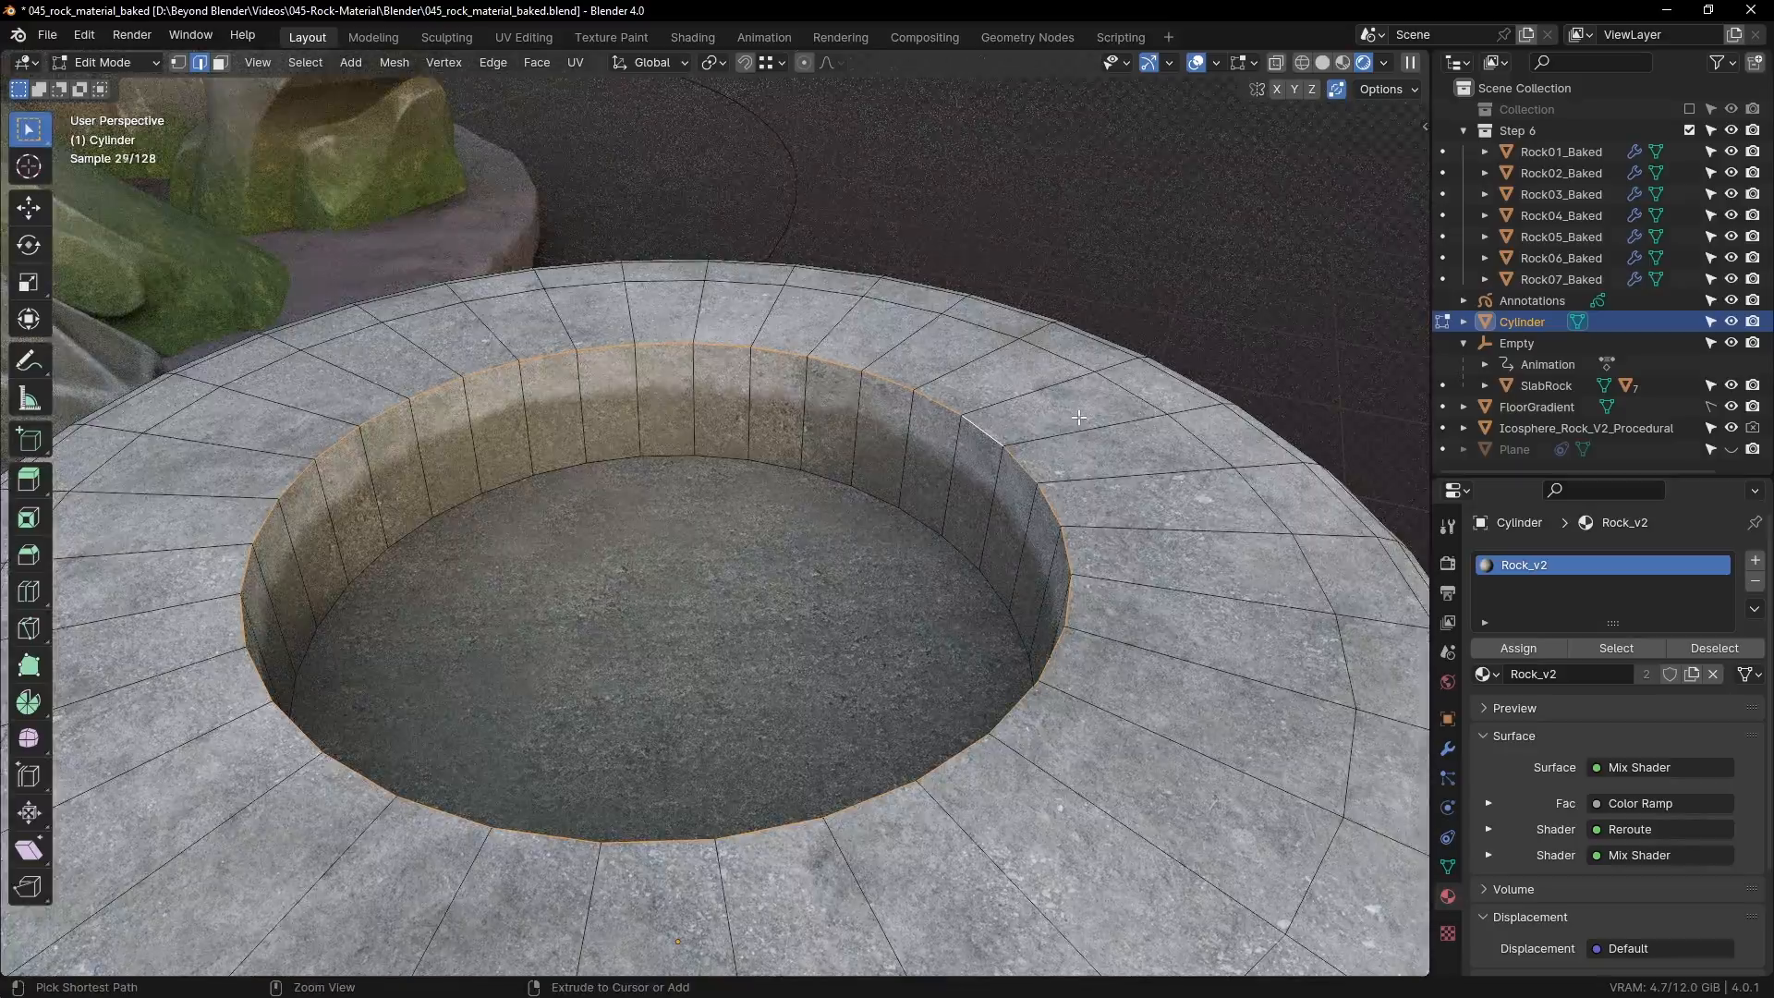
key("ctrl+b")
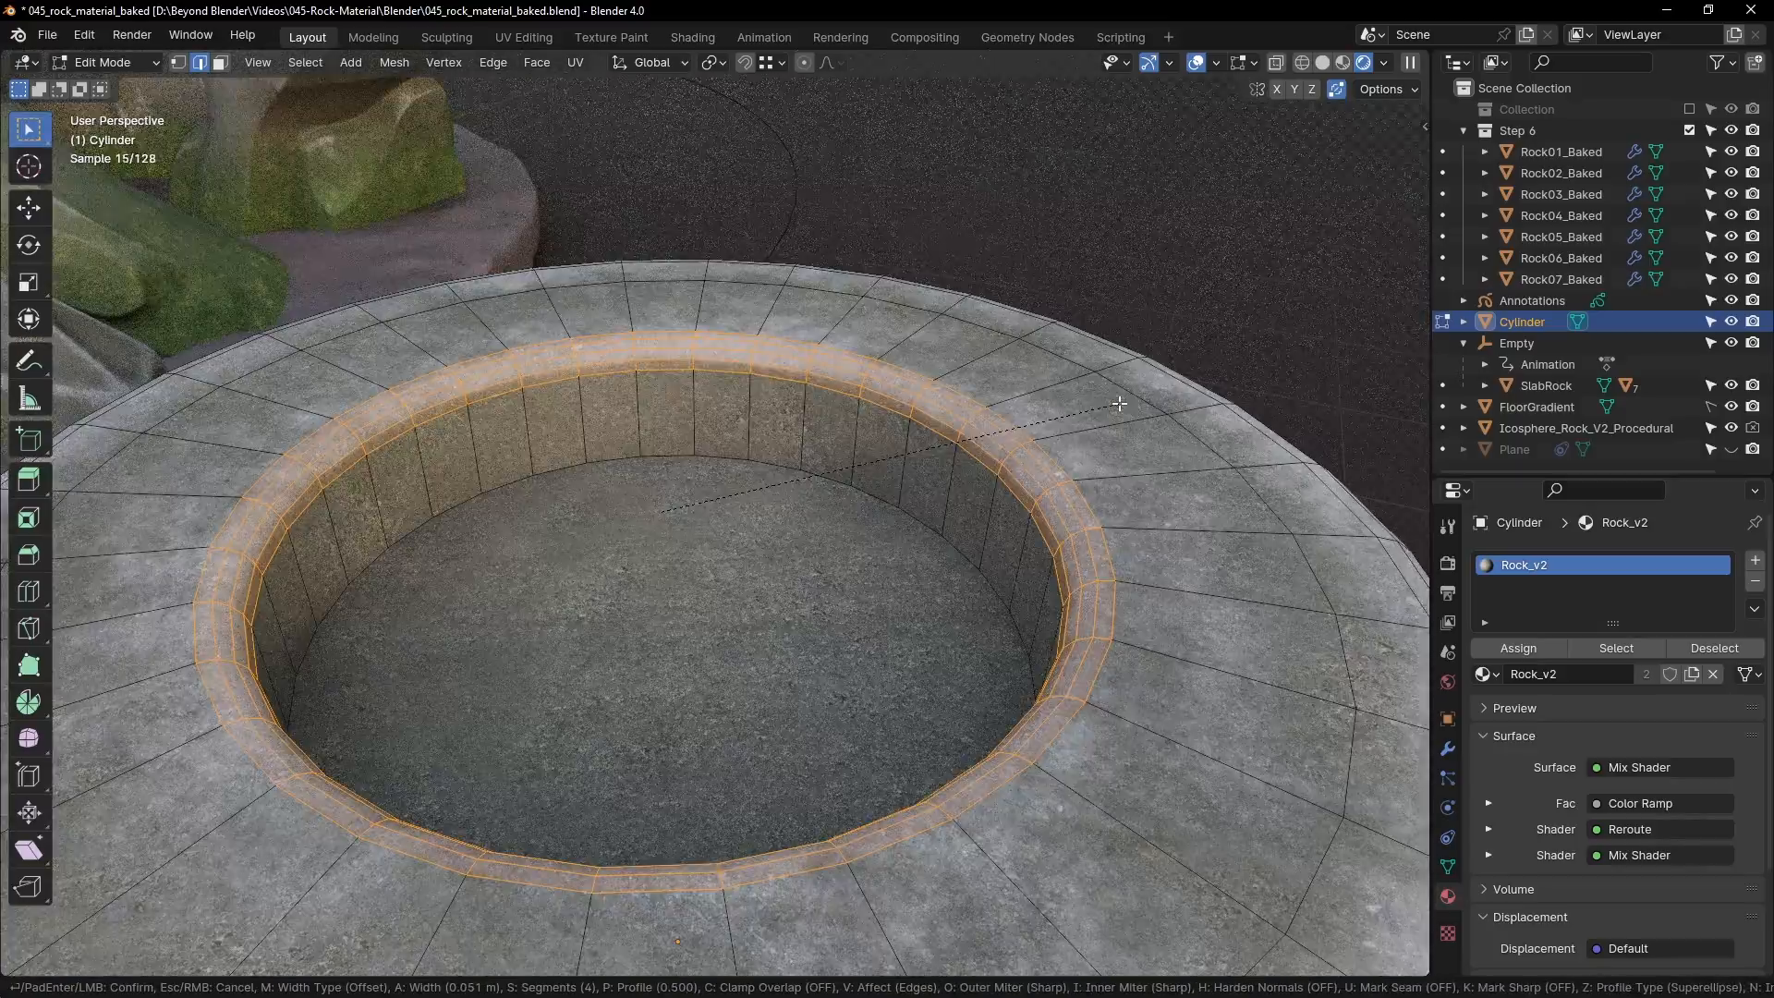
left_click(1076, 482)
key("Tab")
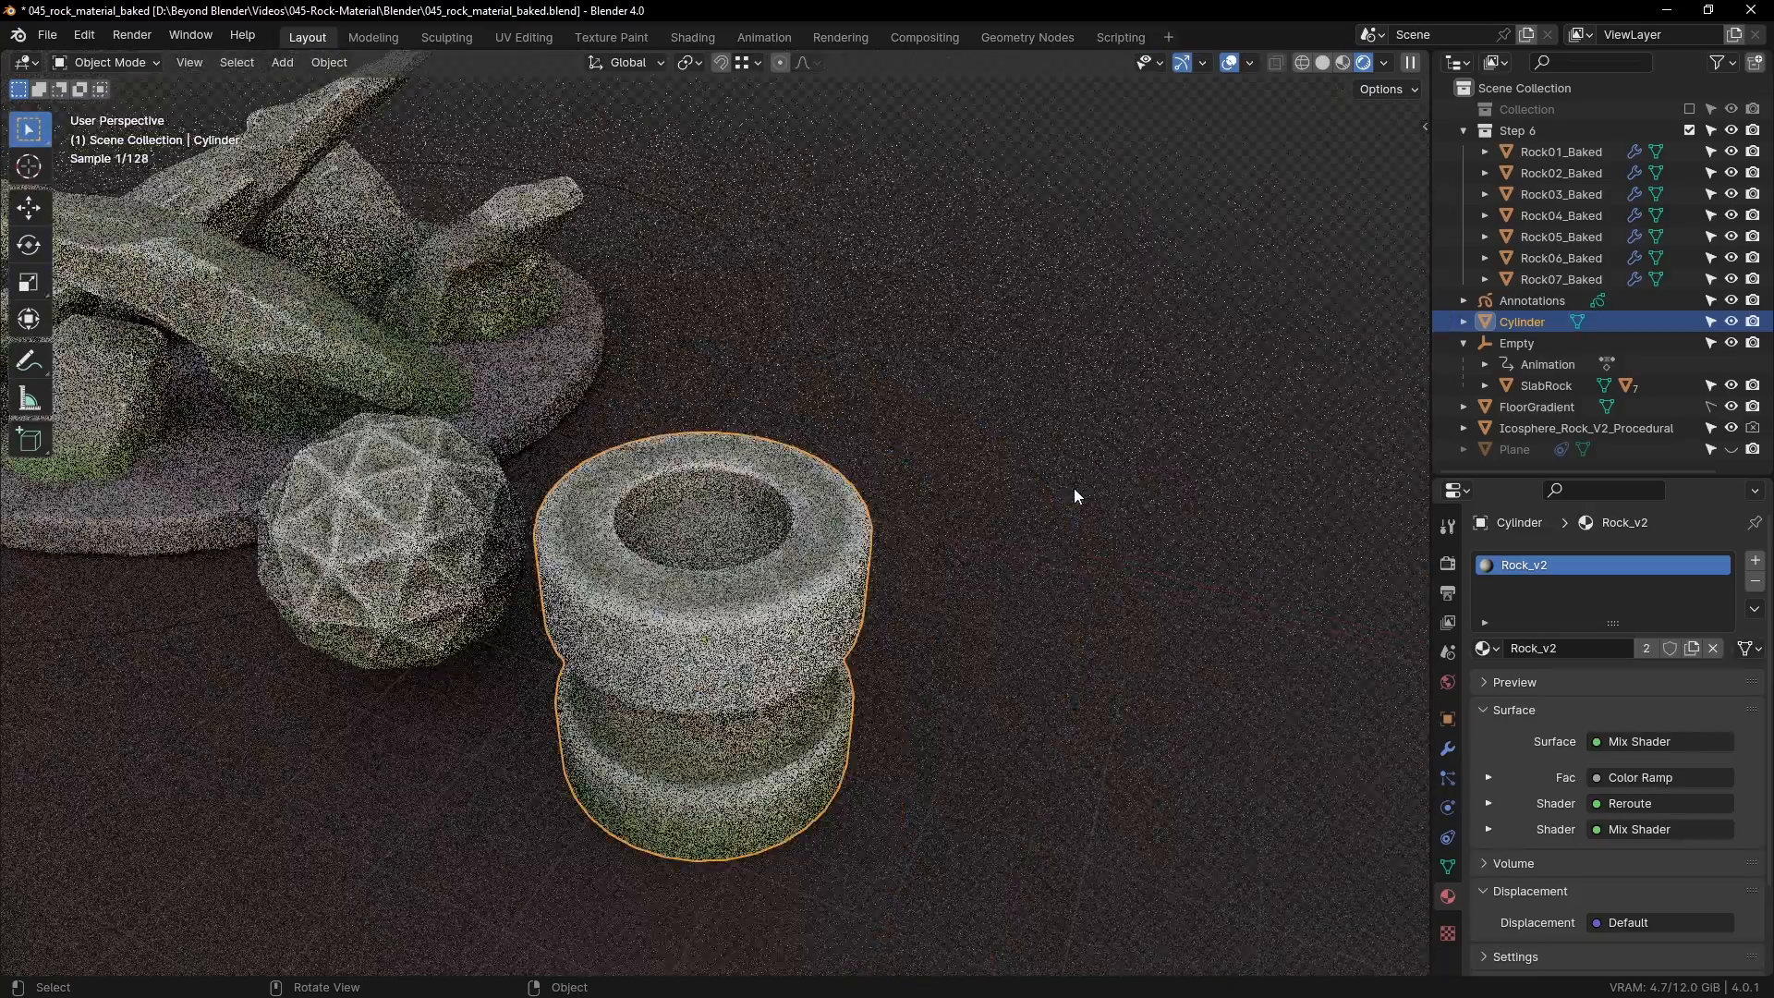
Step: Deselect the cylinder and examine the procedural material around its recess and beveled rim
left_click(1072, 418)
middle_click_drag(1072, 418, 1044, 425)
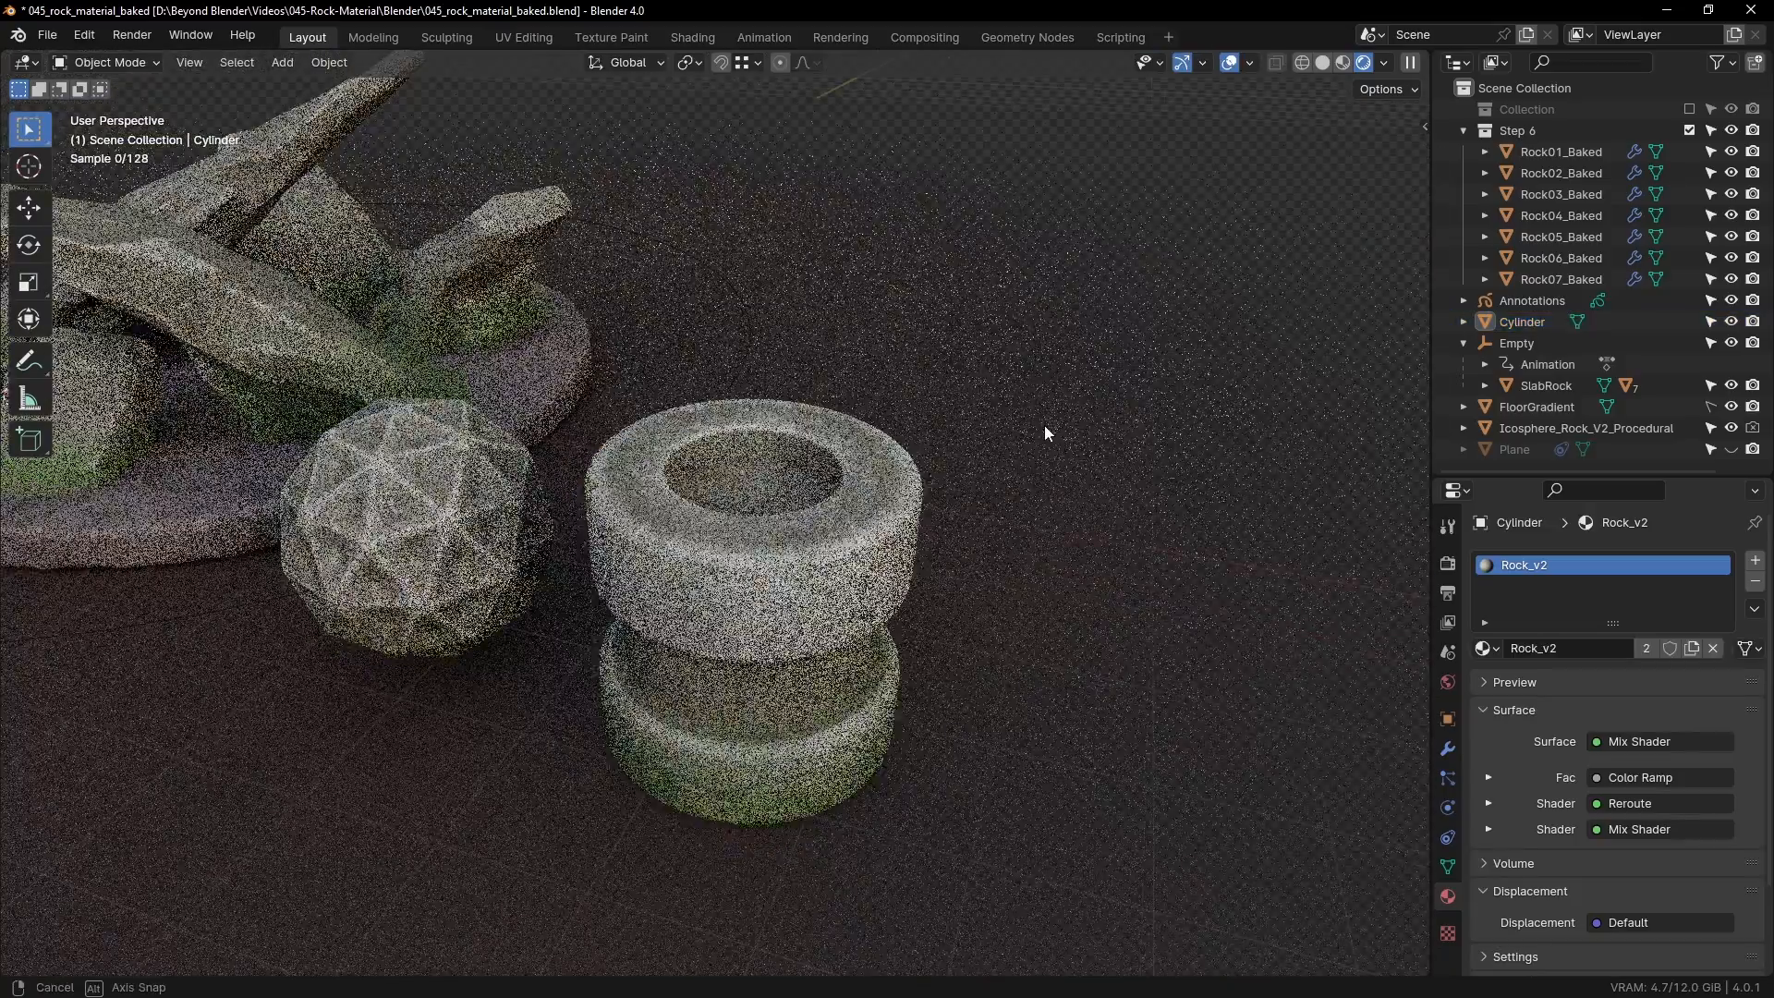
scroll(995, 453, "up", 2)
scroll(899, 428, "up", 3)
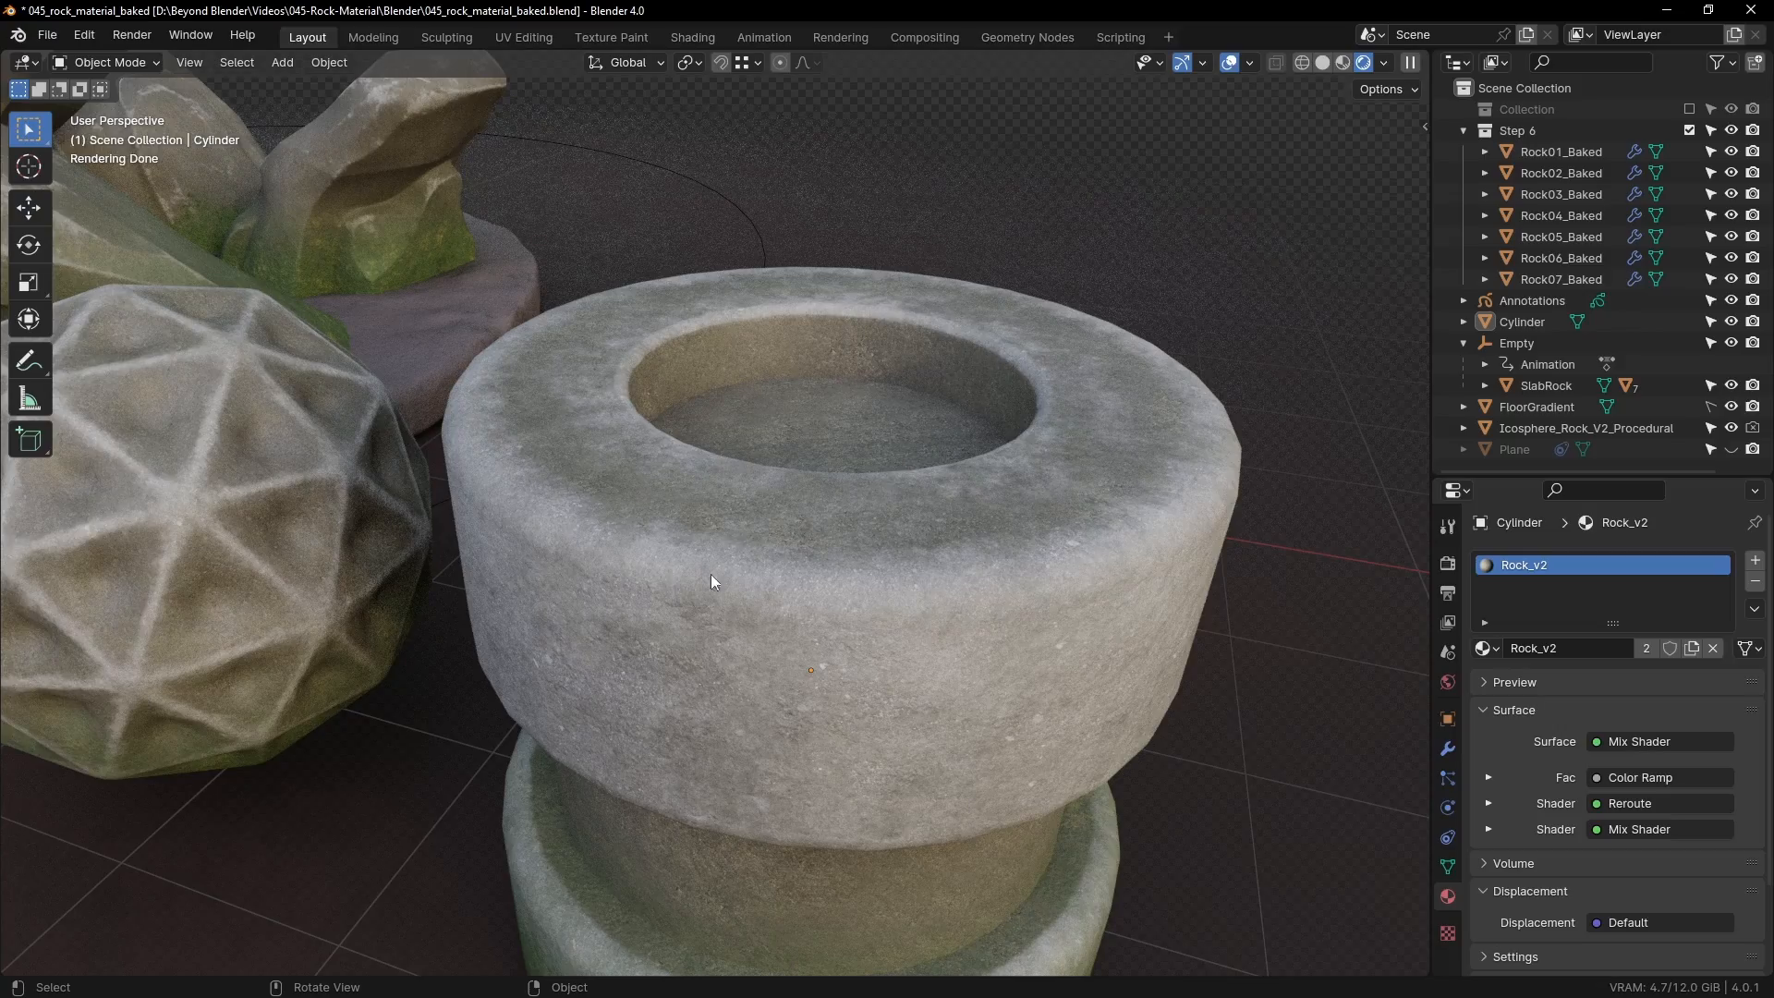
Step: Examine the moss at the bases of the baked rocks on the slab up close and select Rock01_Baked
scroll(726, 571, "down", 4)
middle_click_drag(855, 523, 1043, 547, "shift")
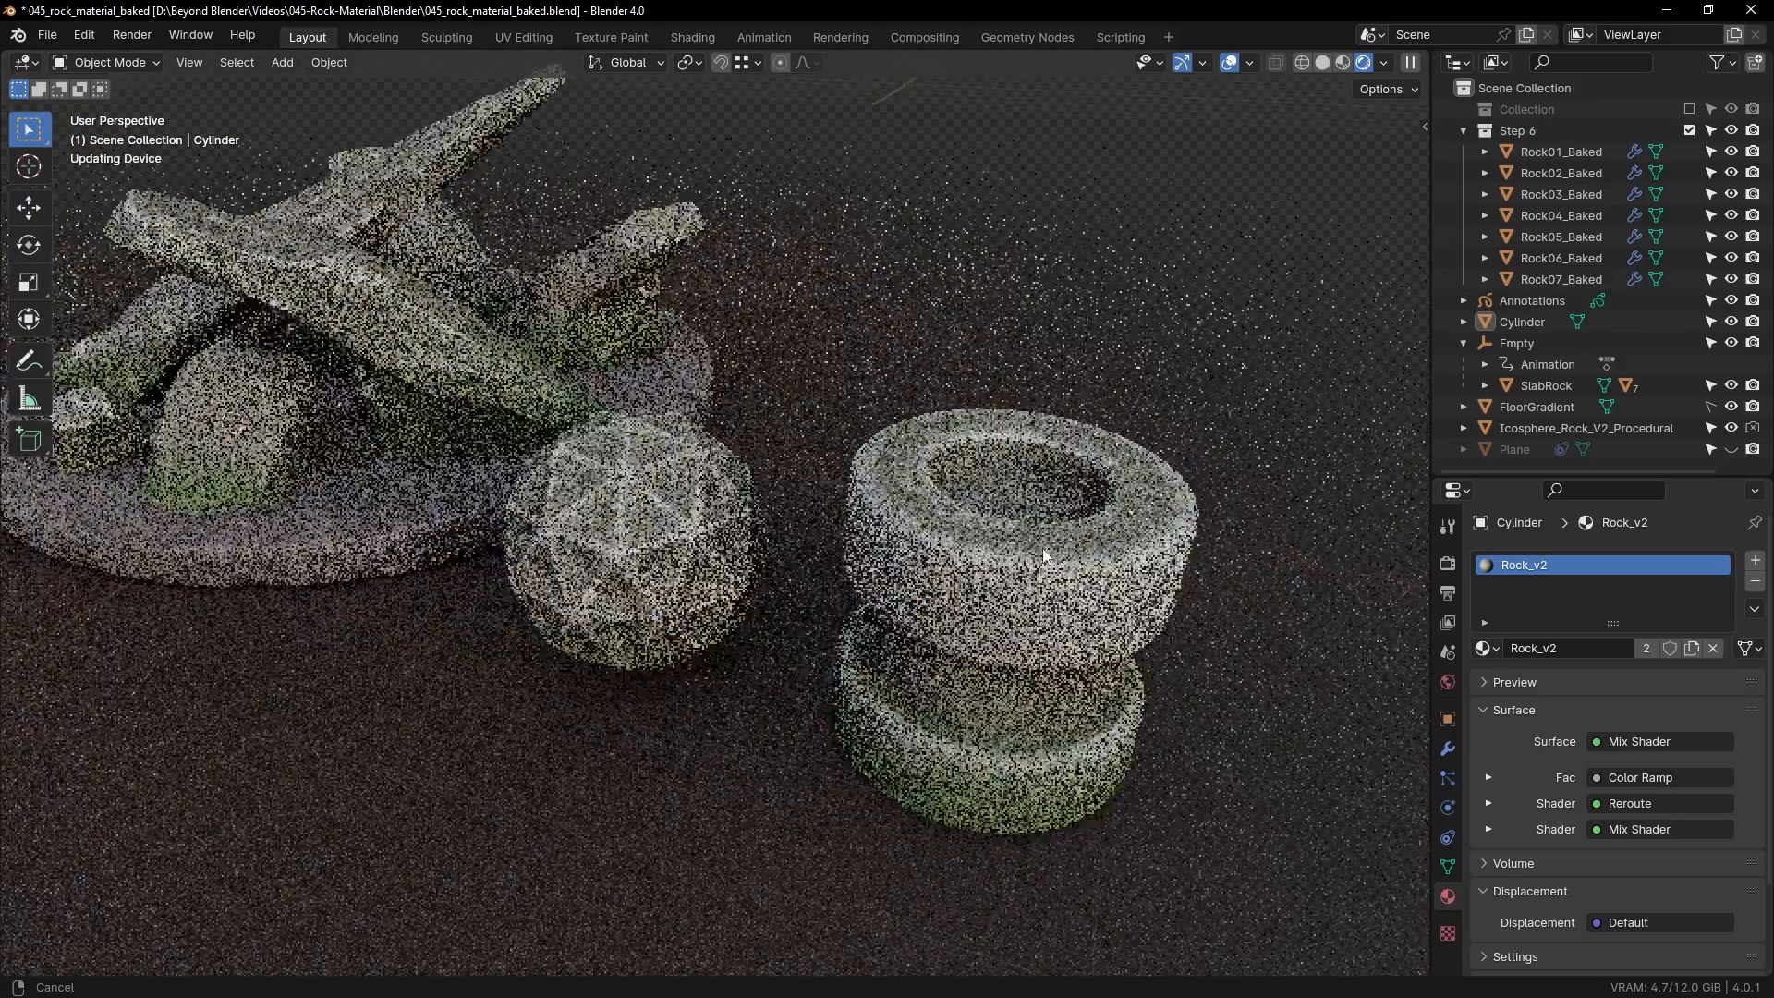
middle_click_drag(471, 383, 816, 545, "shift")
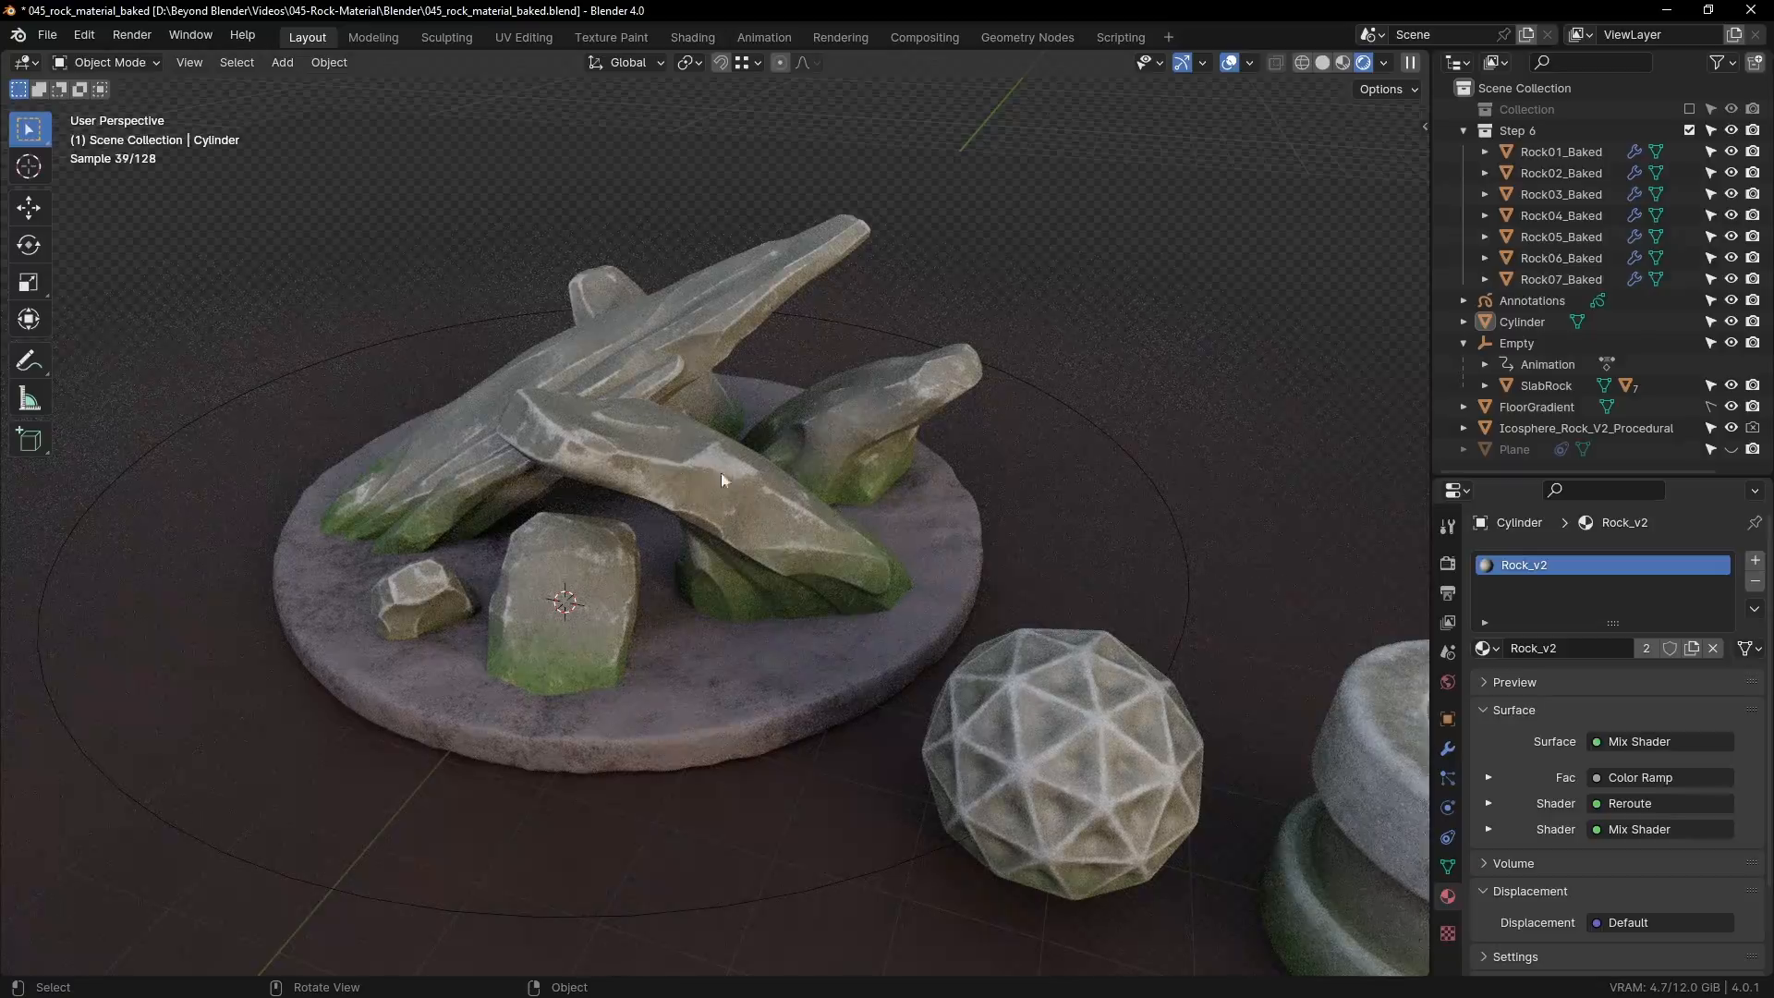
middle_click_drag(680, 462, 513, 591)
scroll(518, 590, "up", 5)
scroll(739, 568, "up", 4)
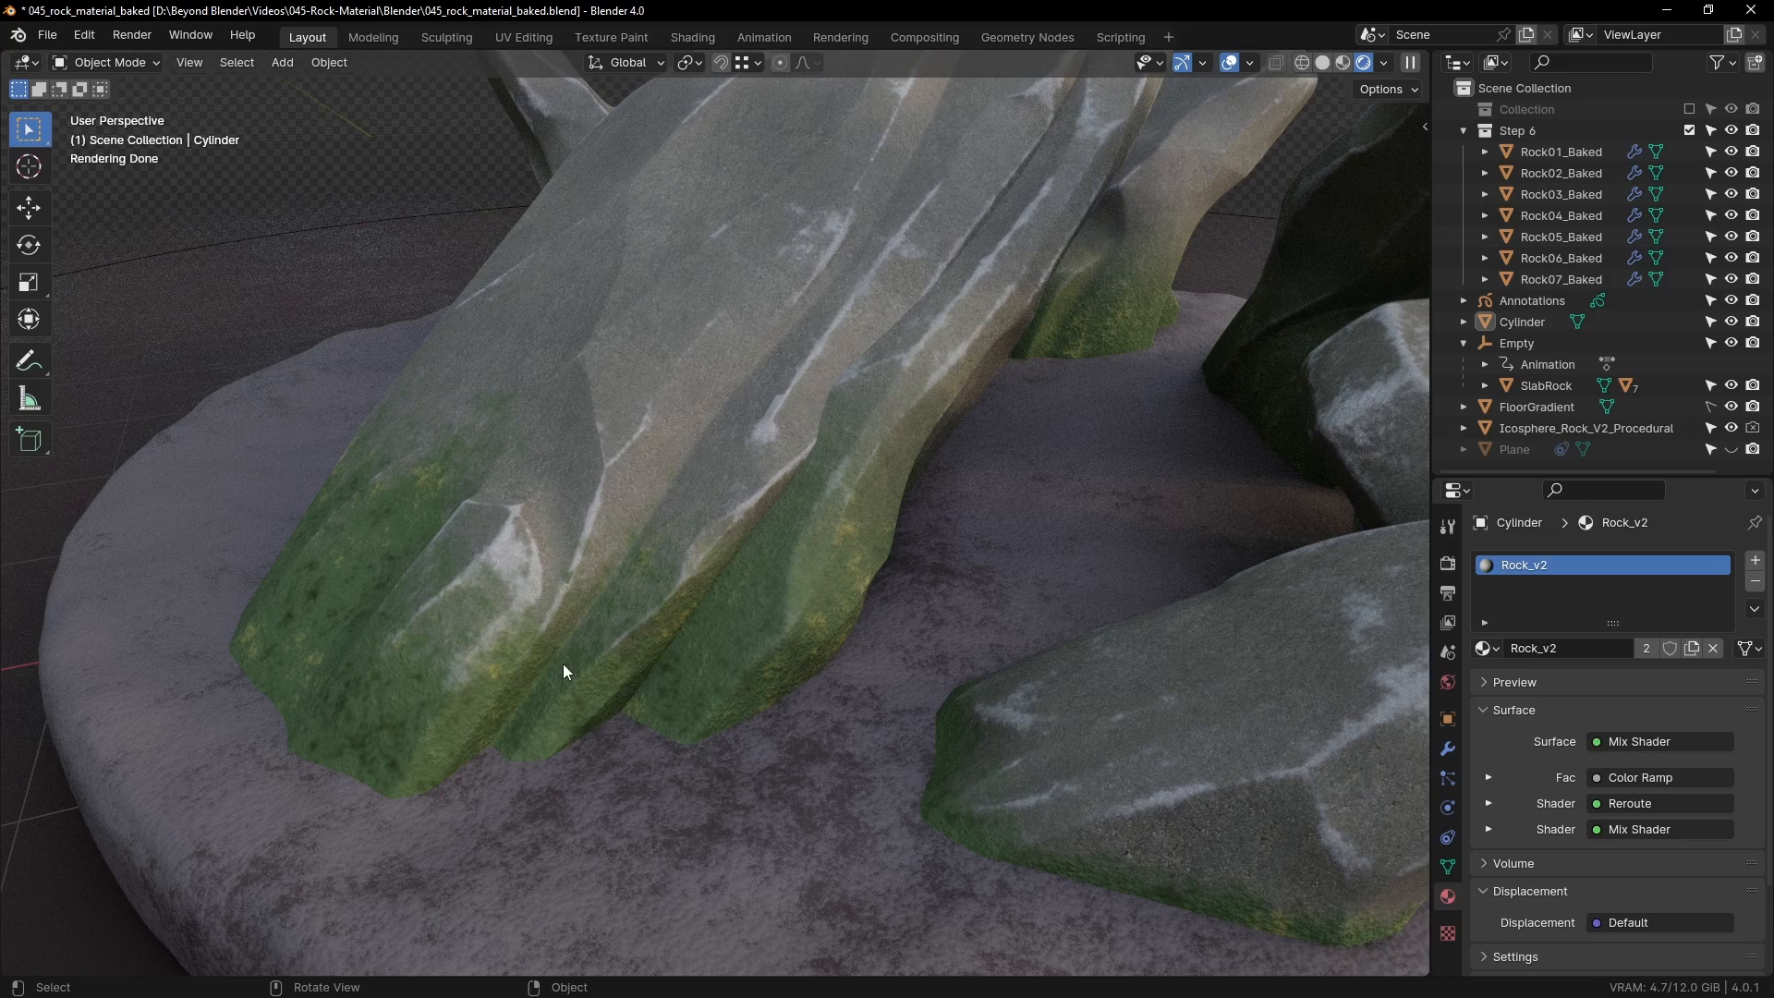
middle_click_drag(844, 614, 792, 610)
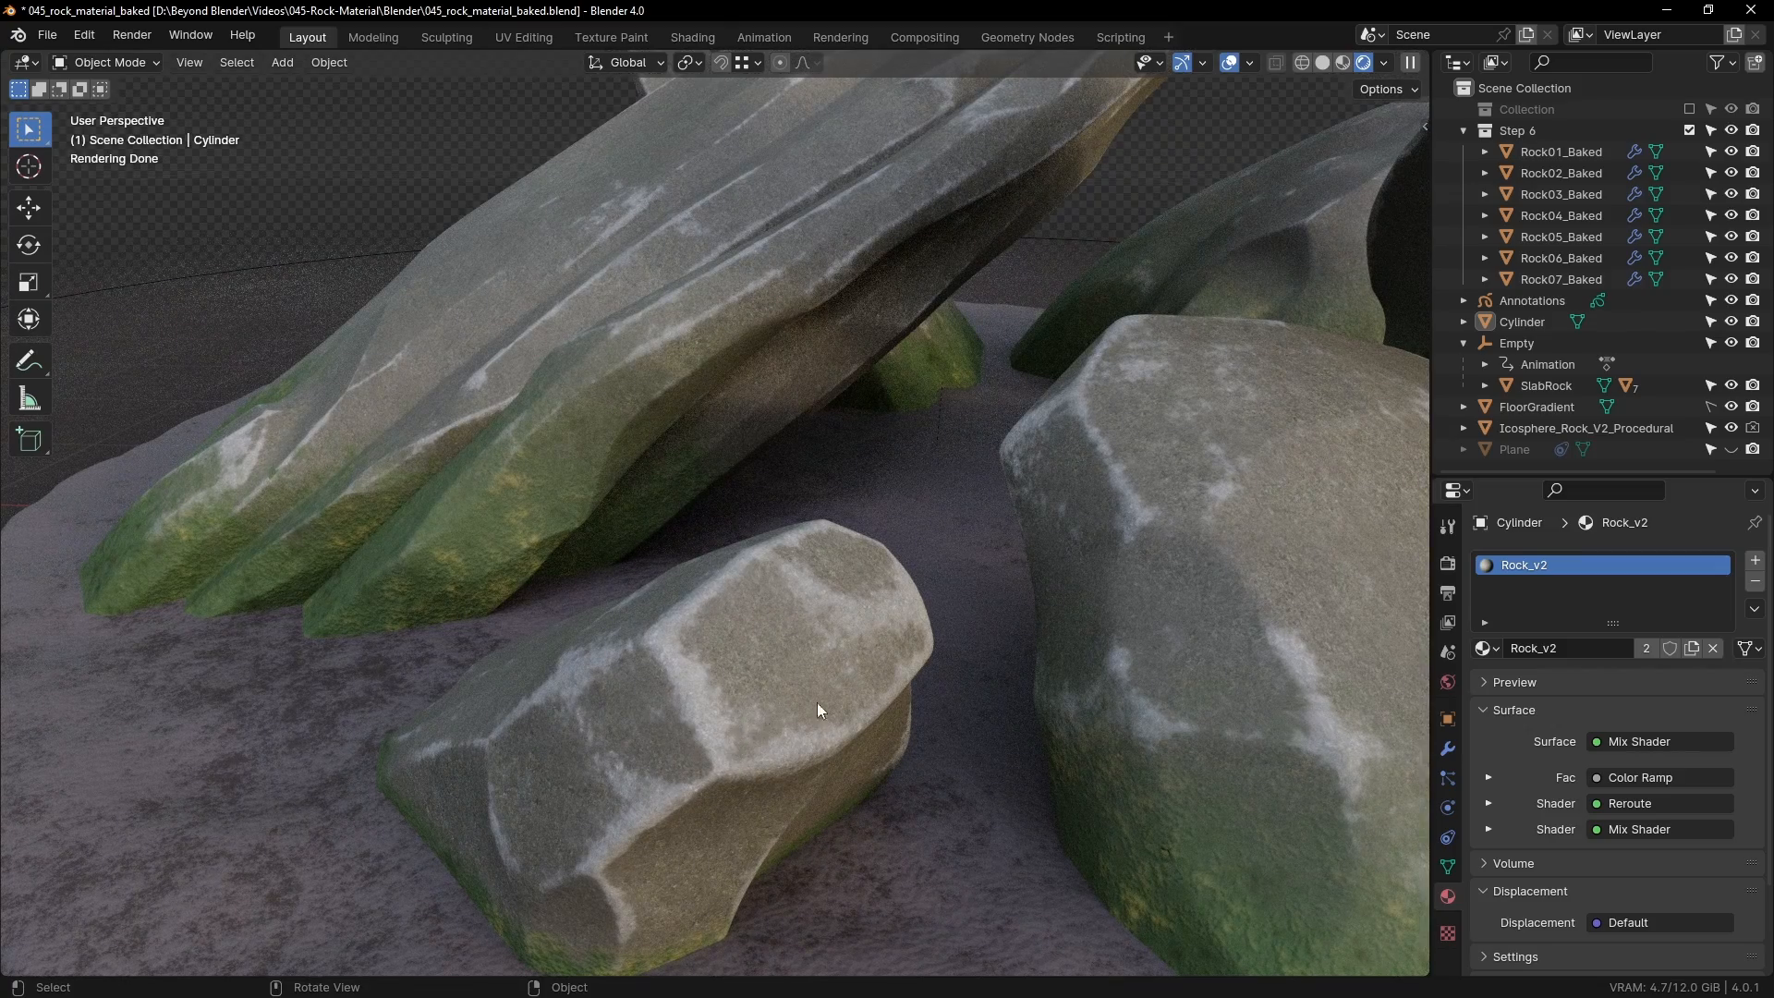
left_click(1562, 151)
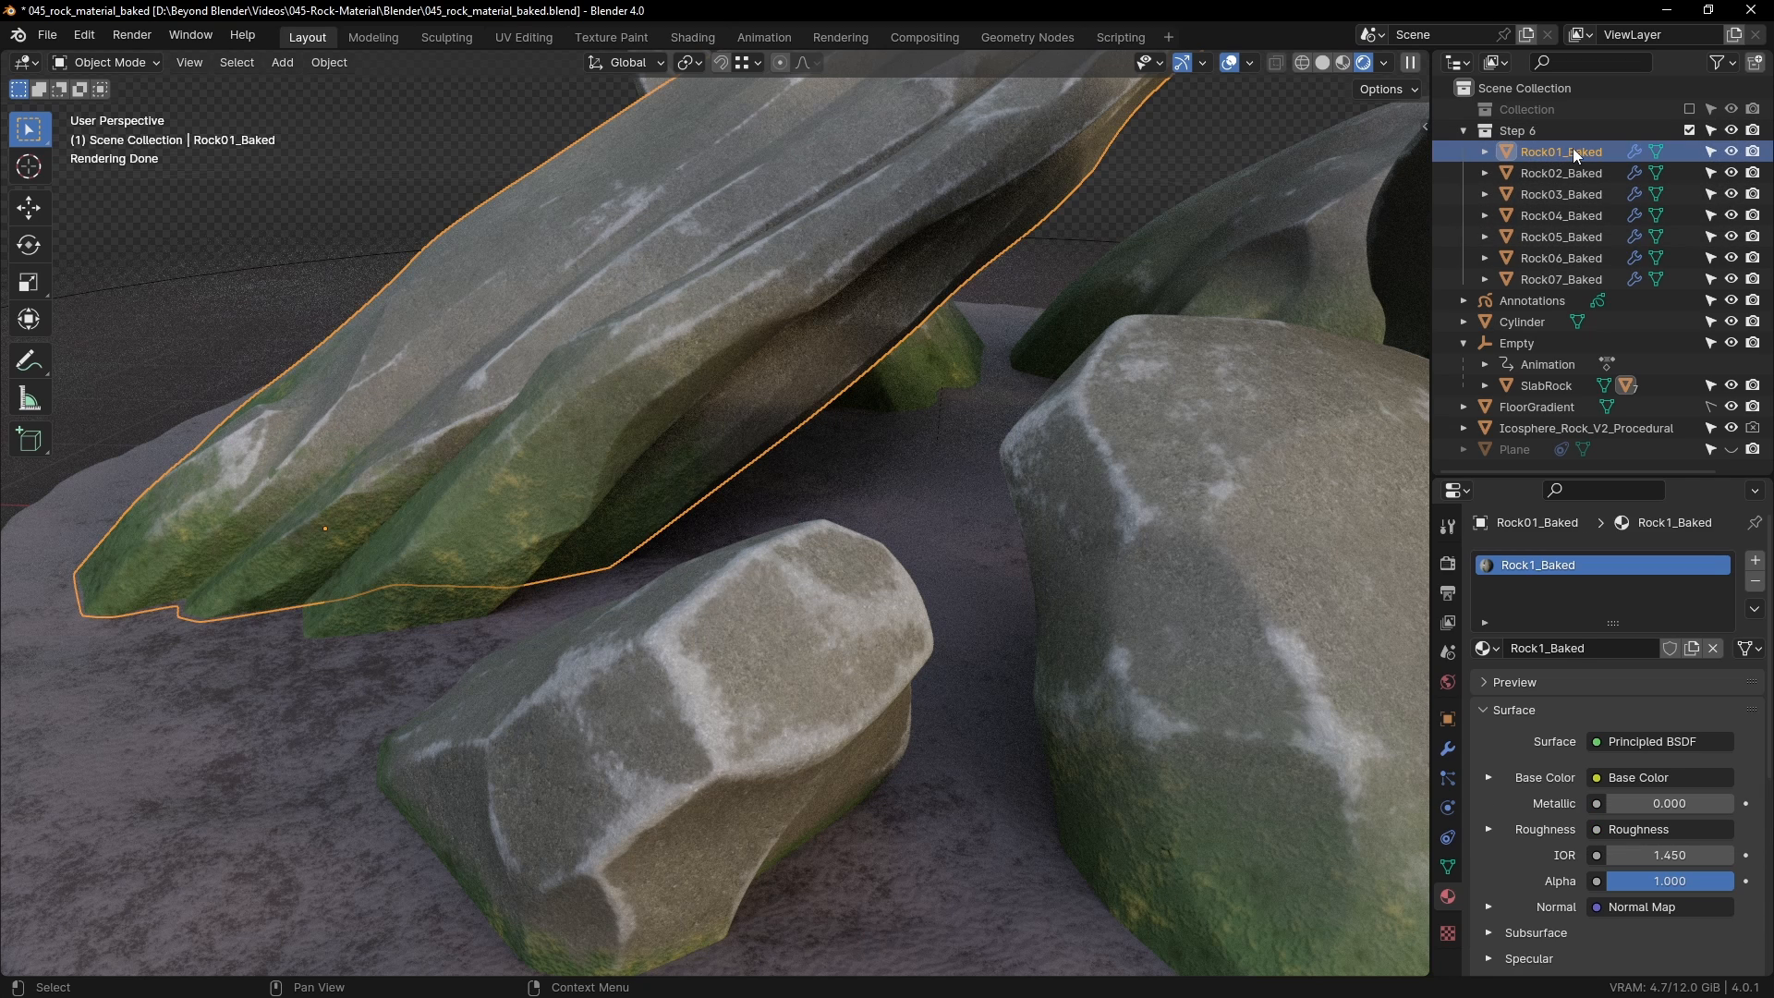
Step: Select Rock02_Baked and Rock03_Baked in turn and examine the baked rocks on the slab from different distances and angles
left_click(1573, 173)
left_click(1590, 196)
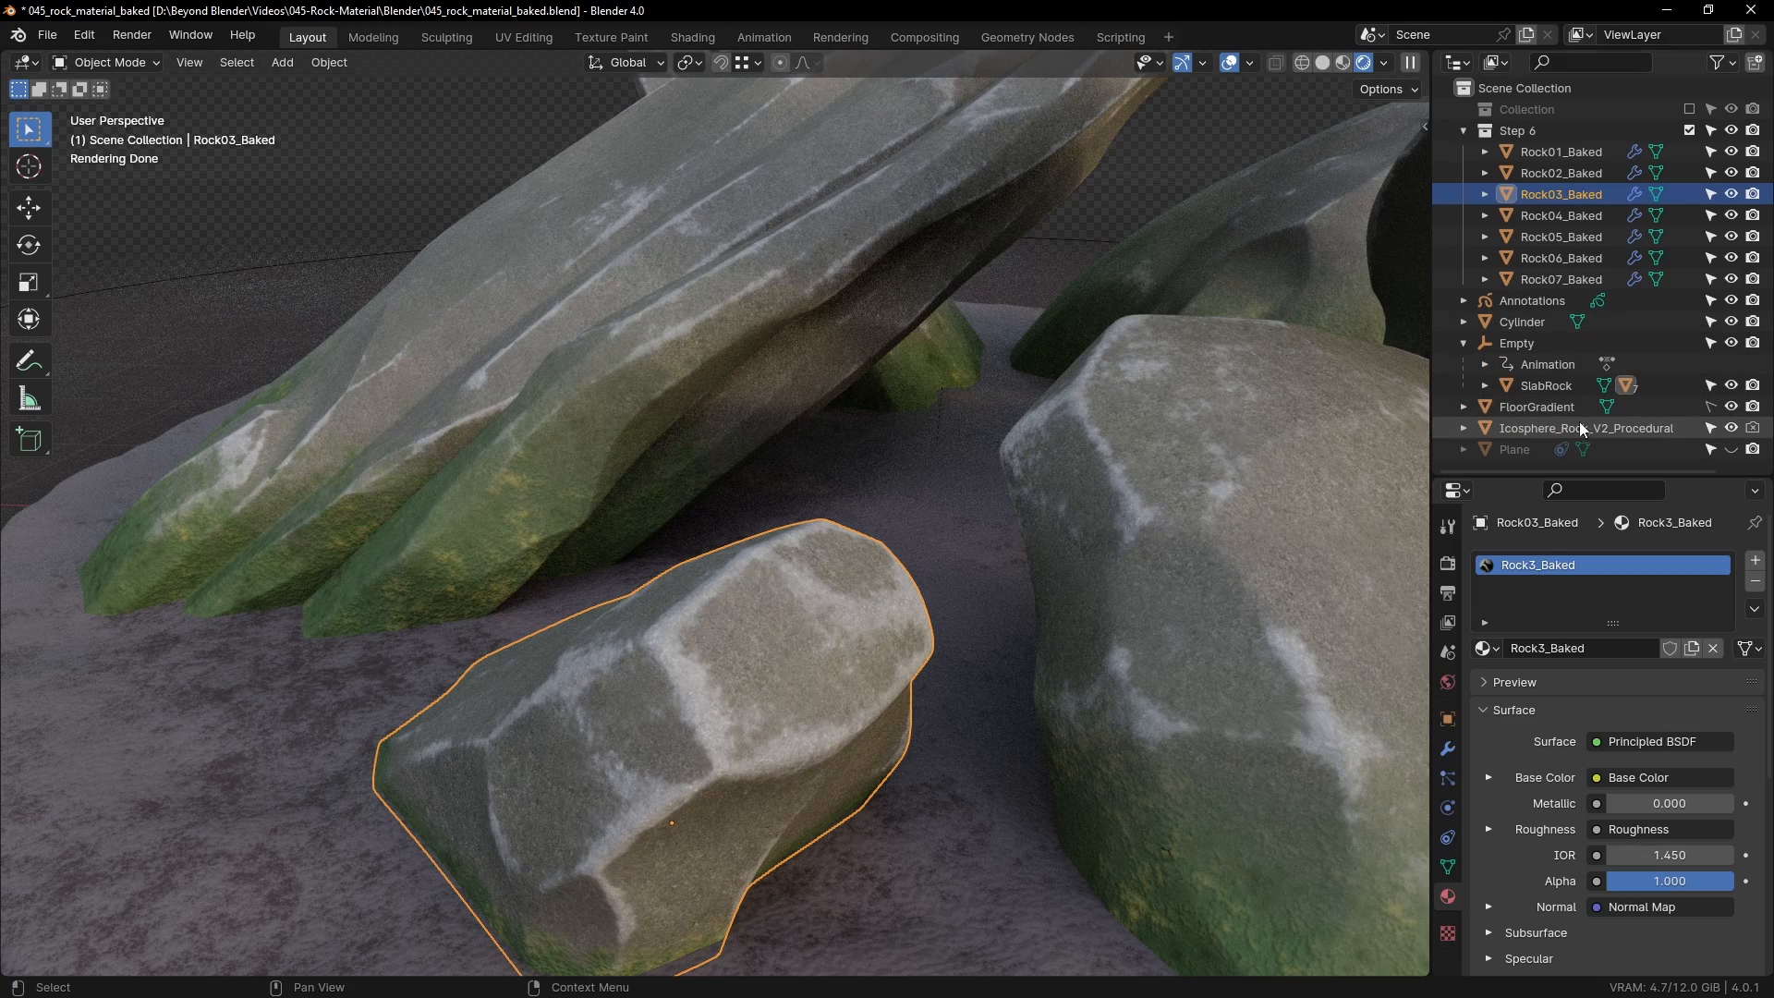
scroll(804, 587, "down", 8)
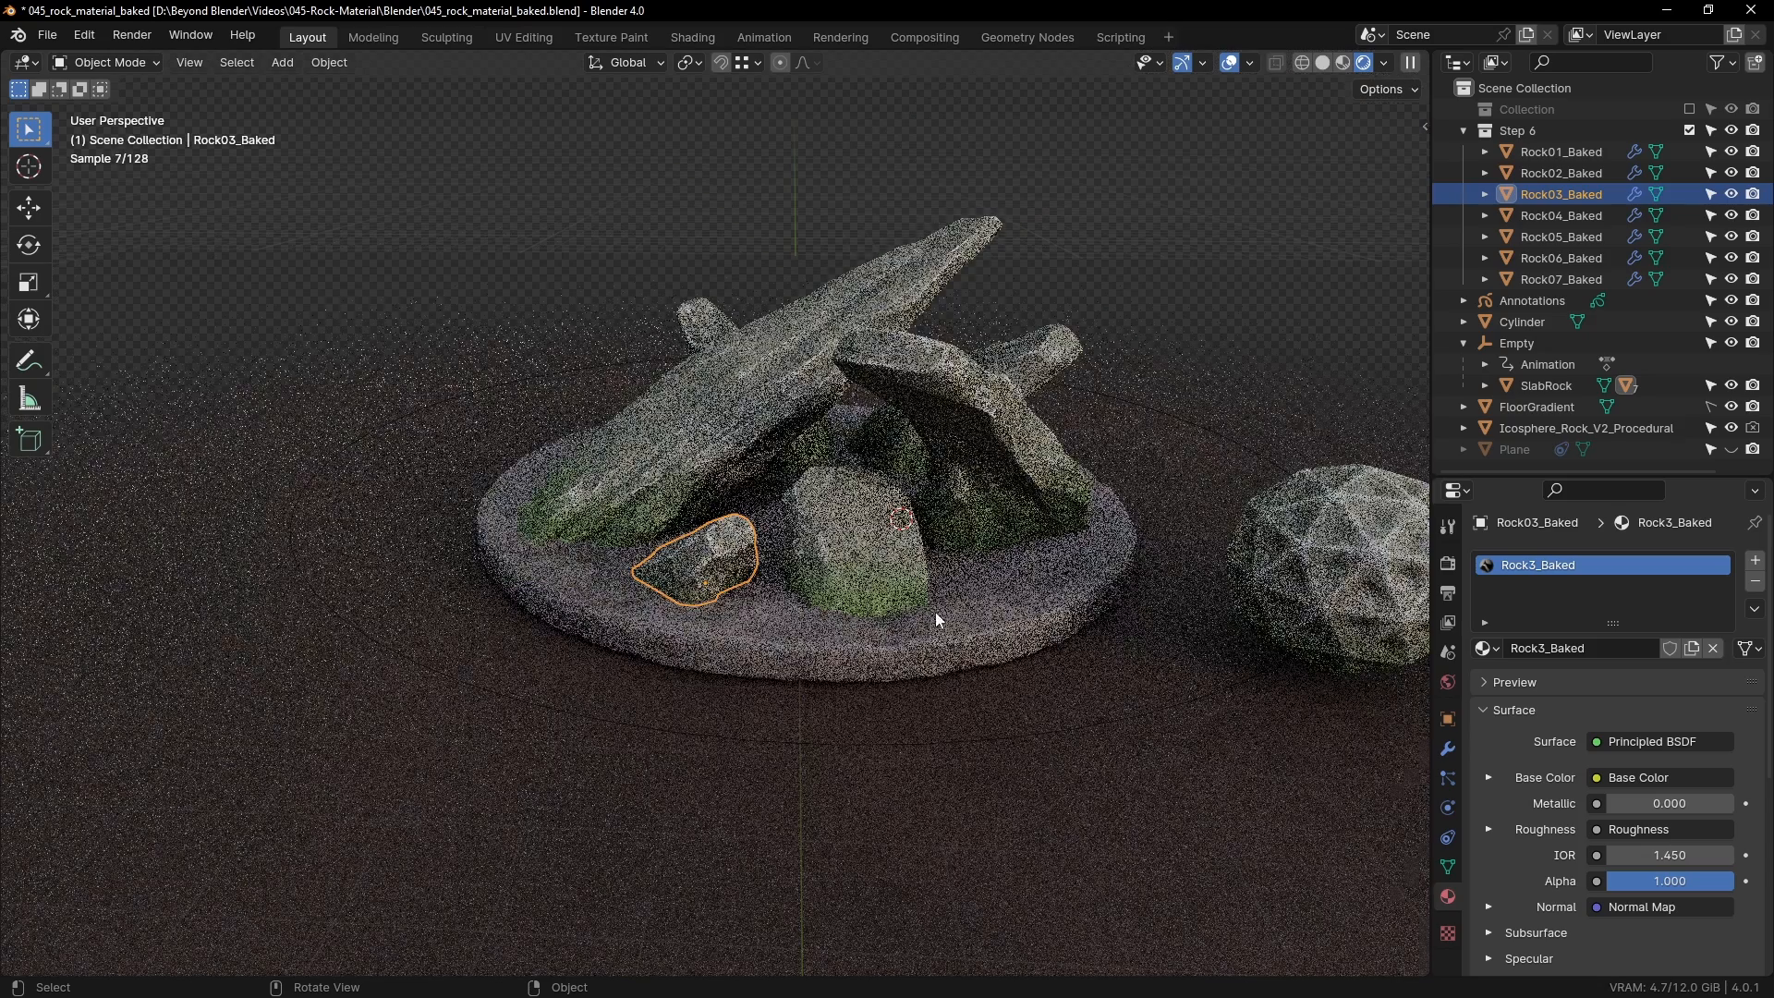
middle_click_drag(1306, 569, 785, 526)
scroll(776, 526, "down", 5)
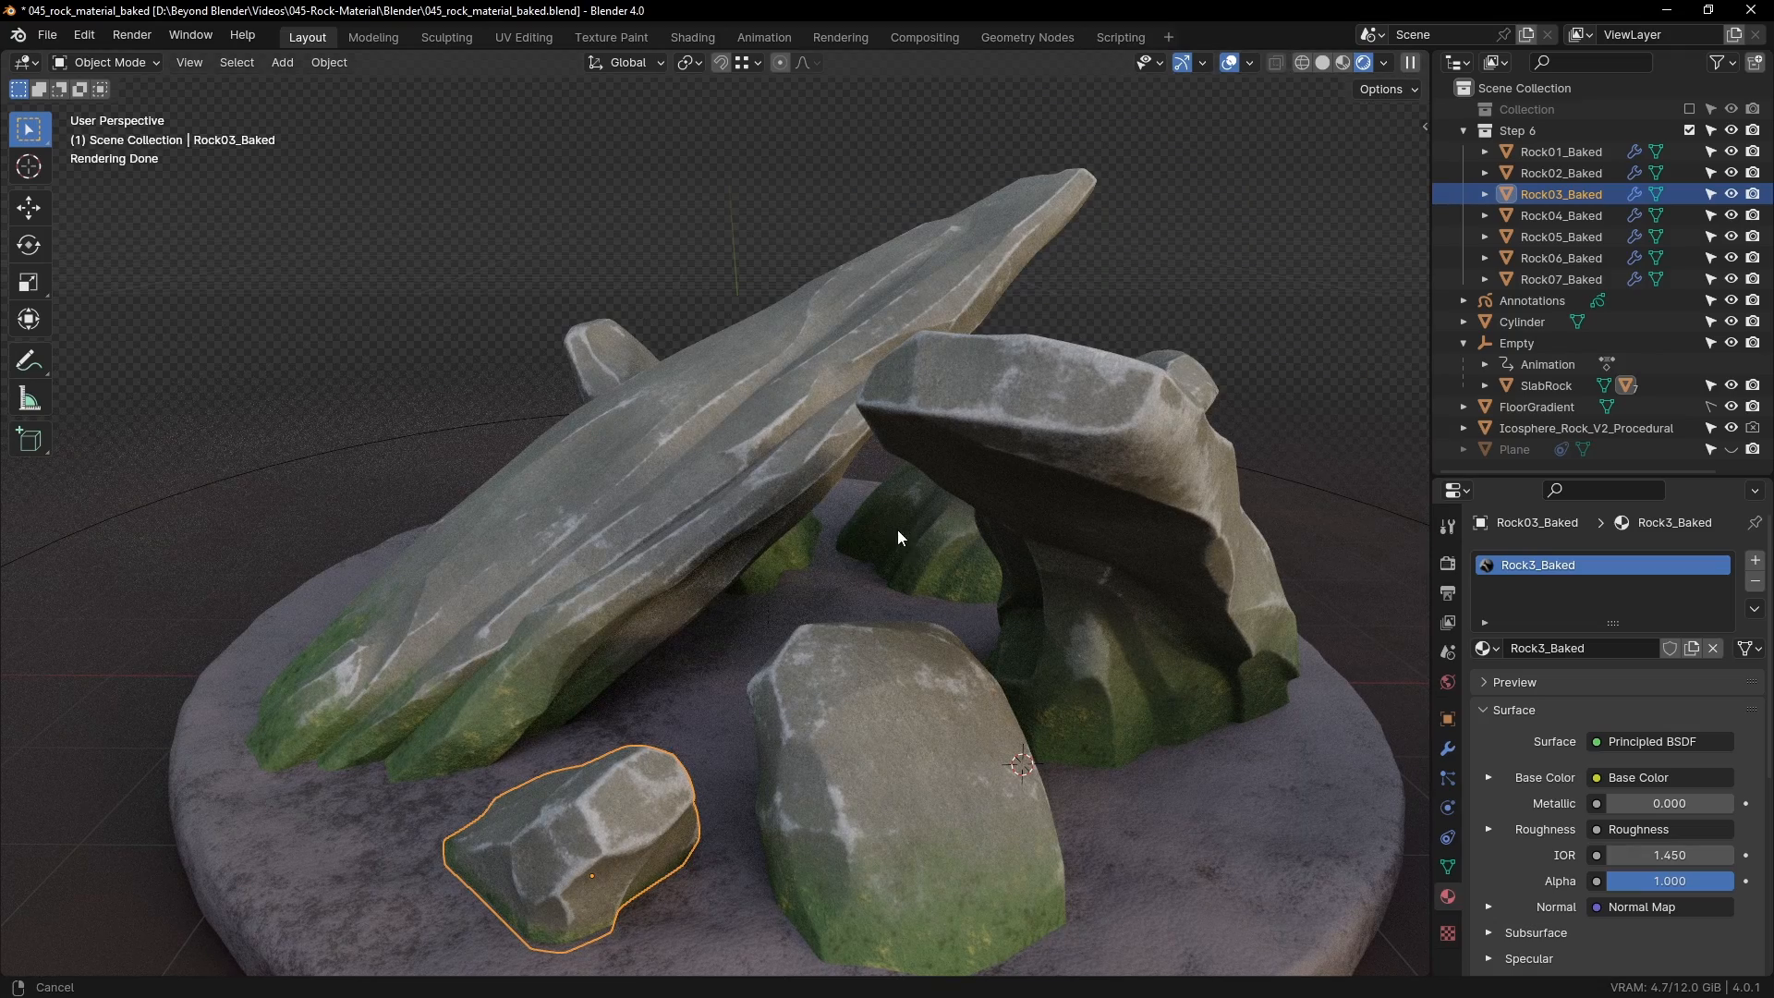
middle_click_drag(897, 530, 926, 495)
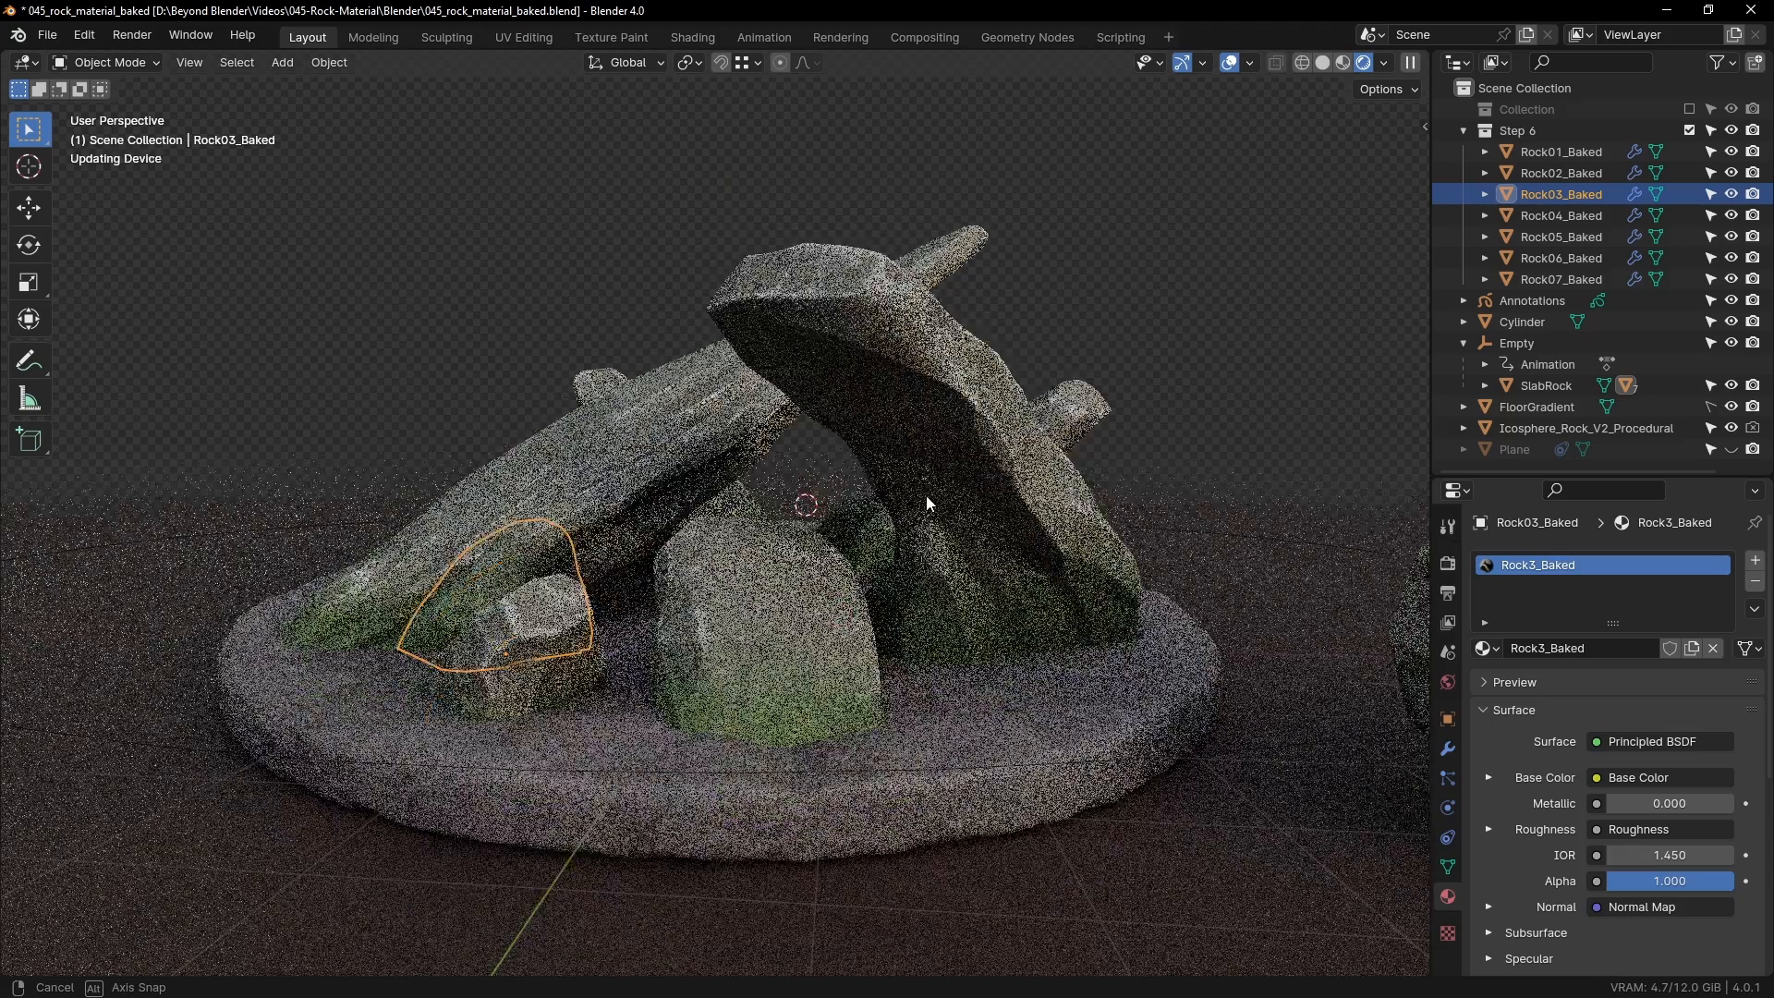
Step: Deselect the rock and compare the baked rocks, the icosphere and the cylinder side by side
left_click(1148, 299)
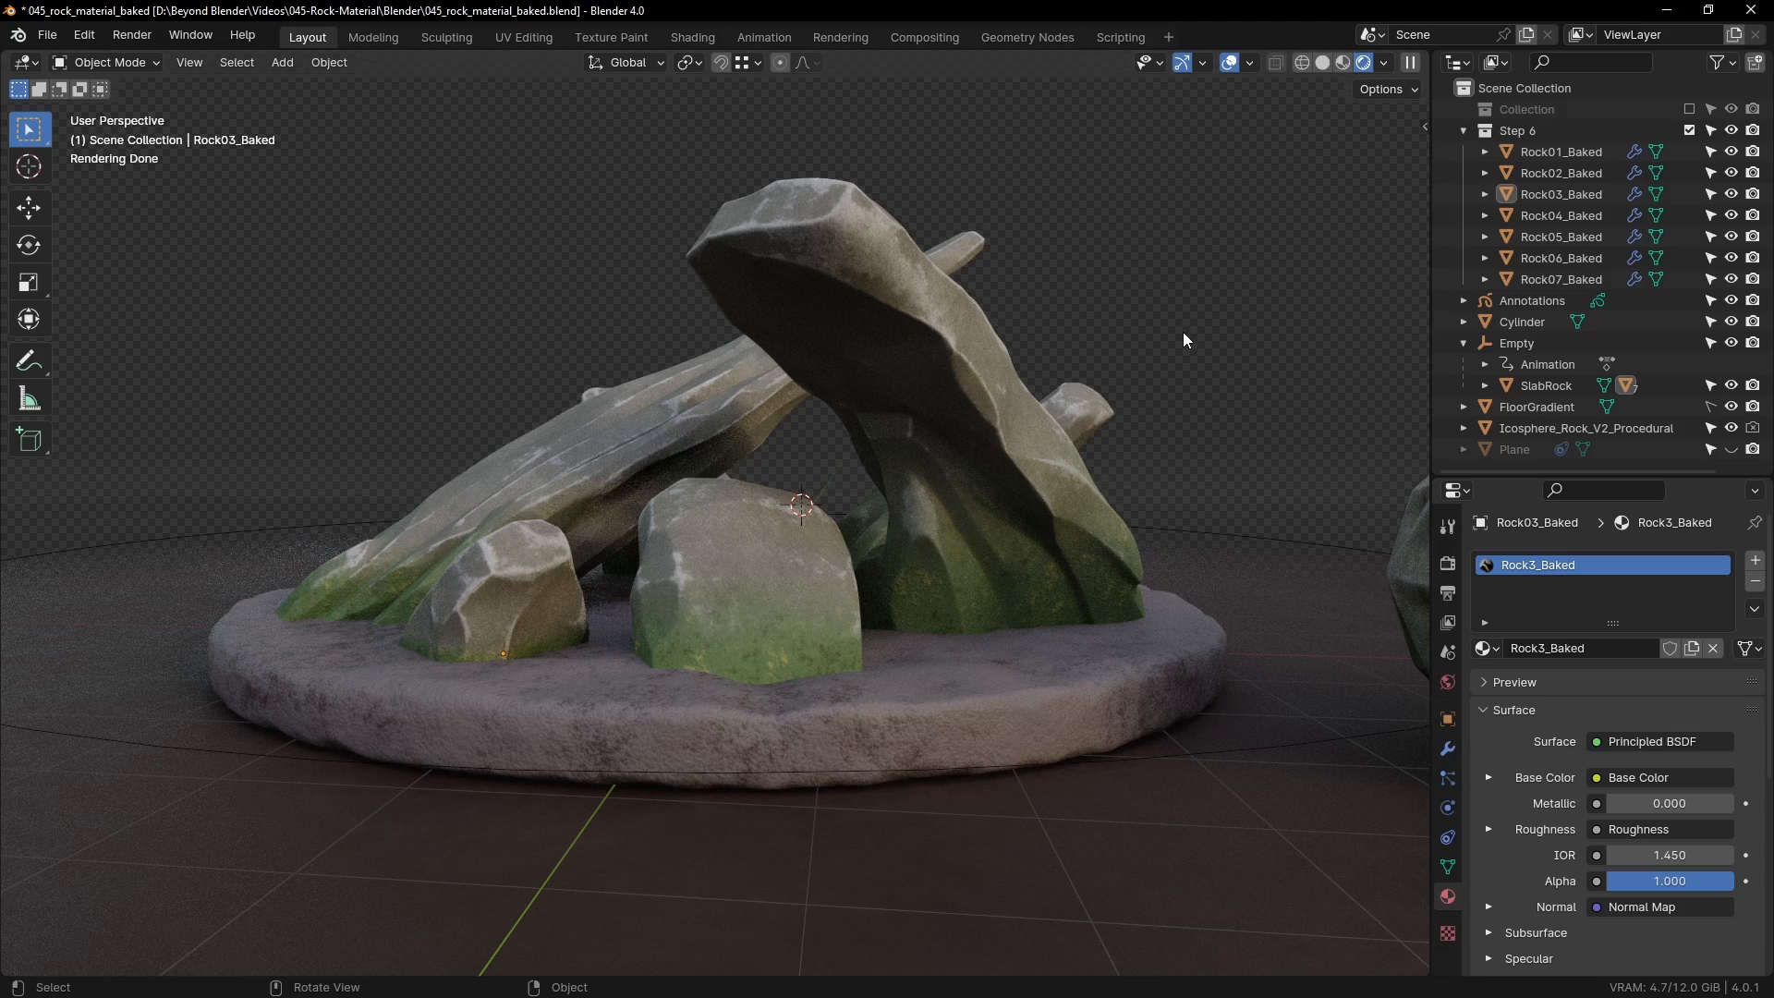
middle_click_drag(1181, 341, 859, 595)
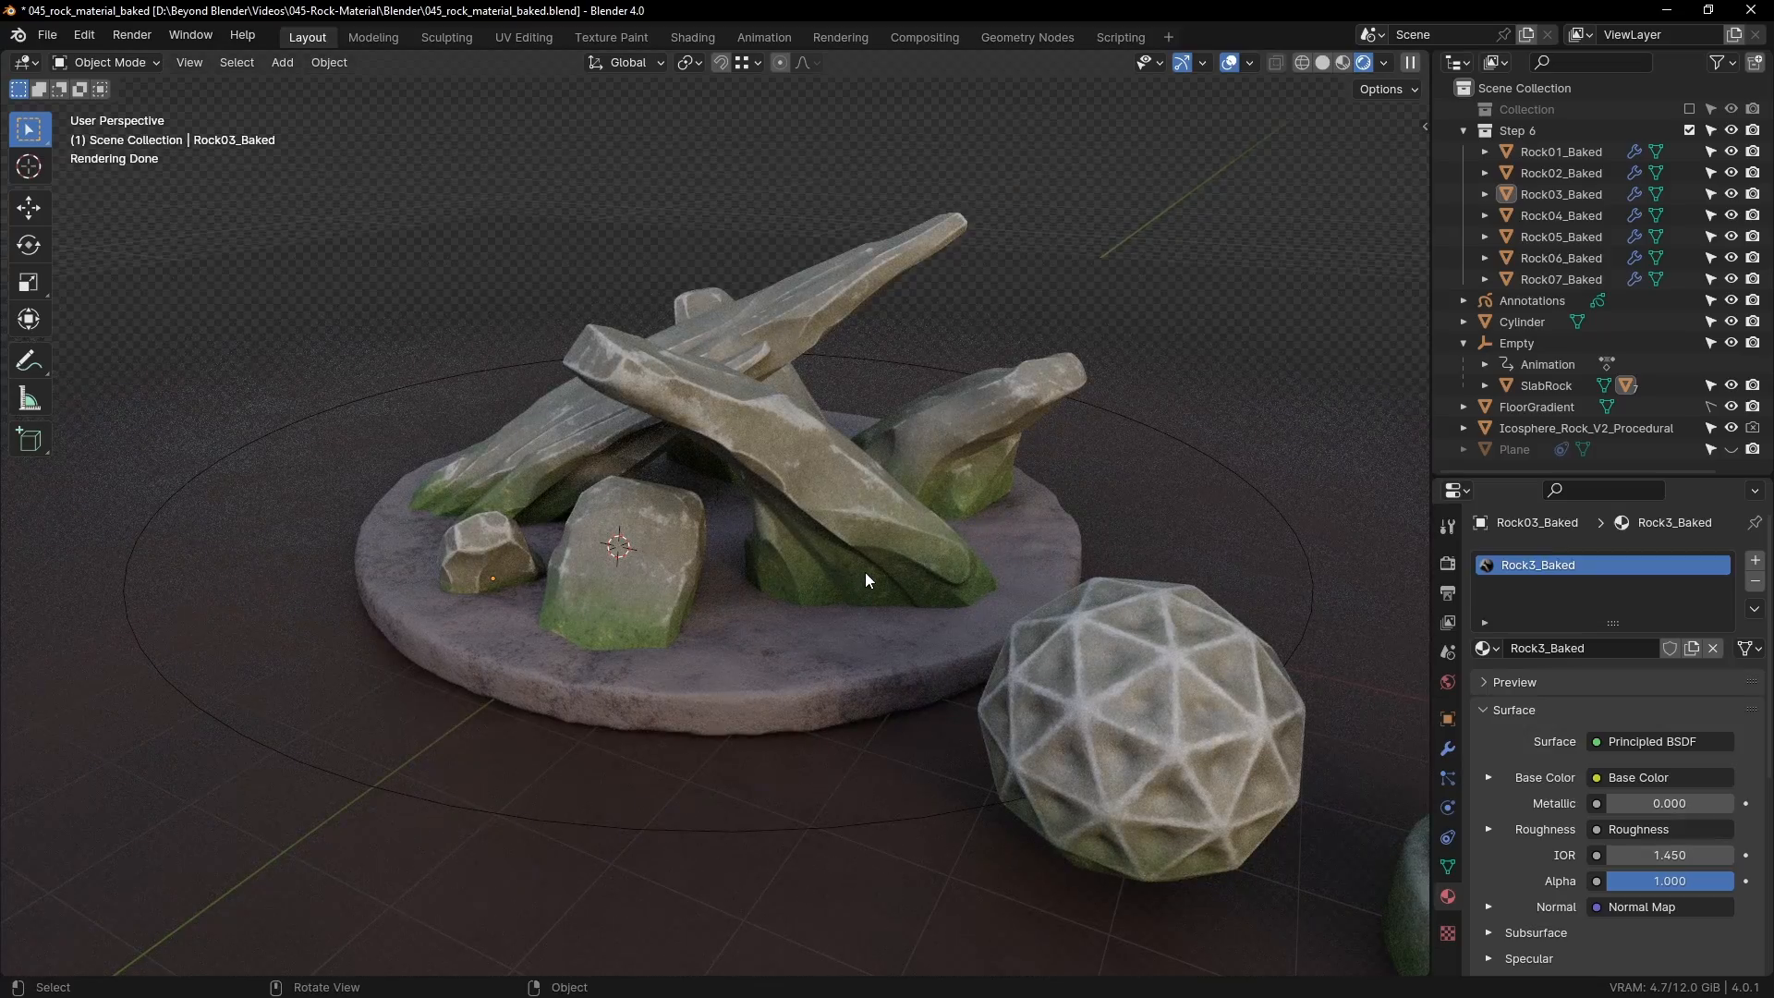
middle_click_drag(866, 580, 941, 573)
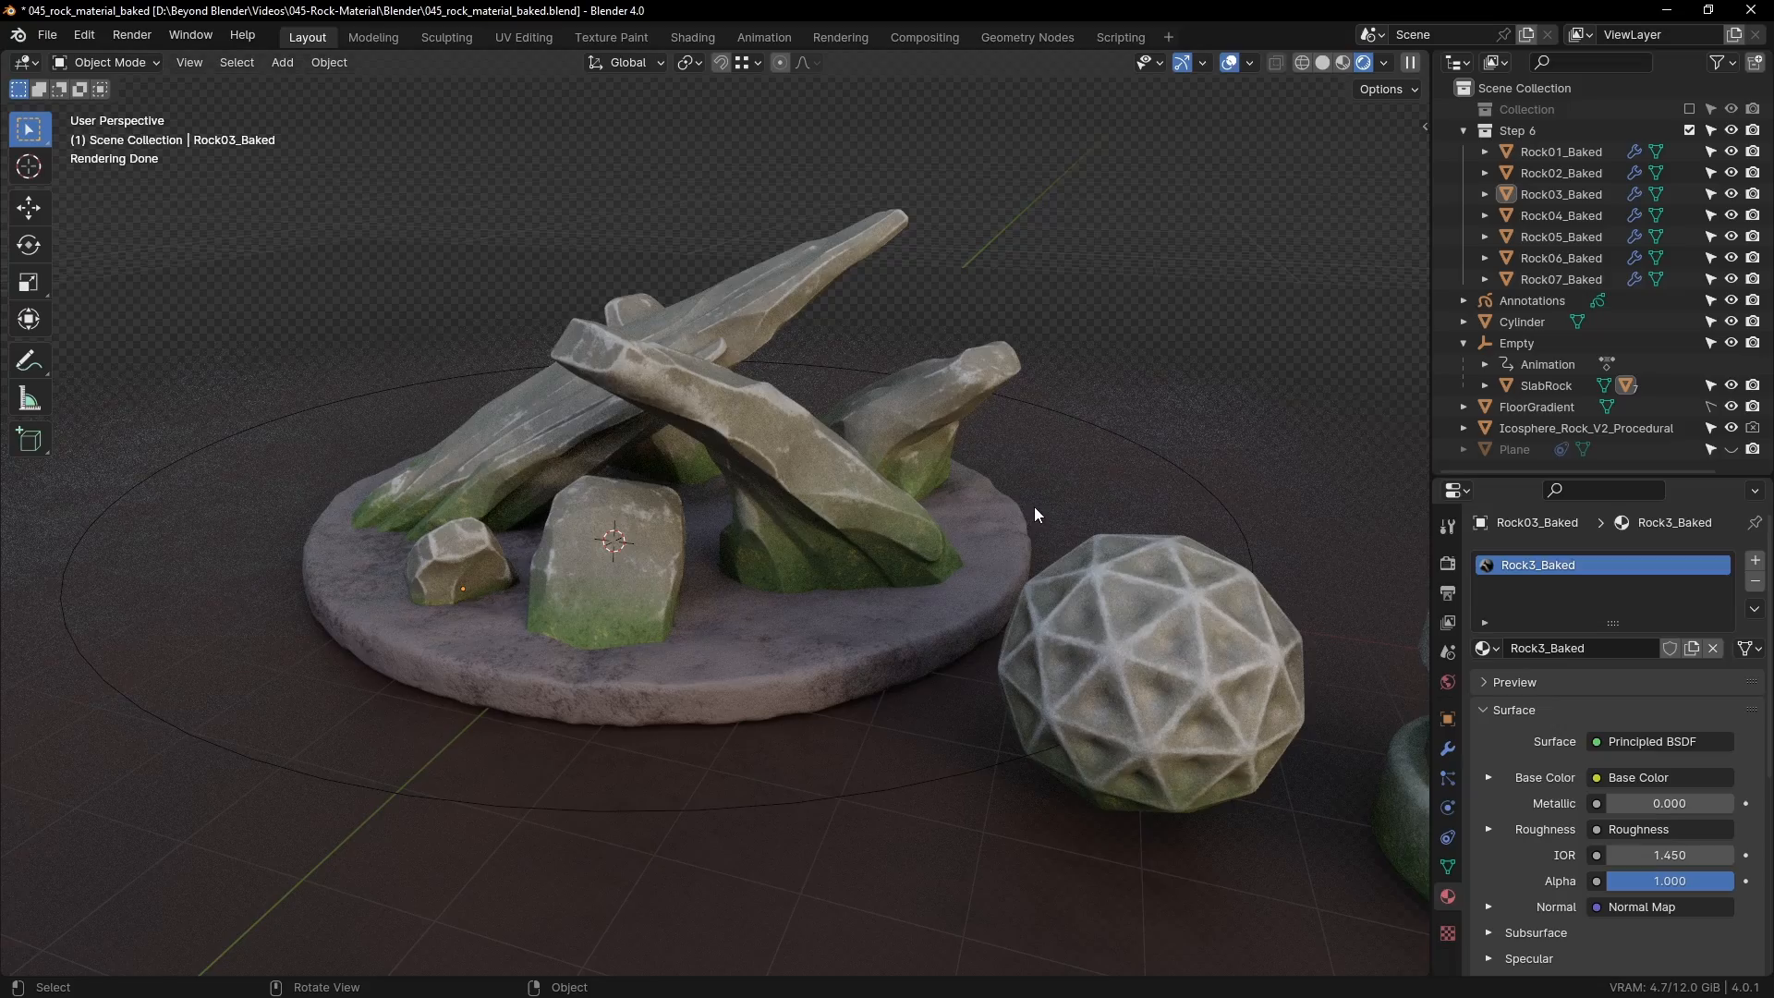
mouse_move(1035, 506)
middle_mouse_down()
mouse_move(1079, 490)
mouse_move(1019, 513)
middle_mouse_up()
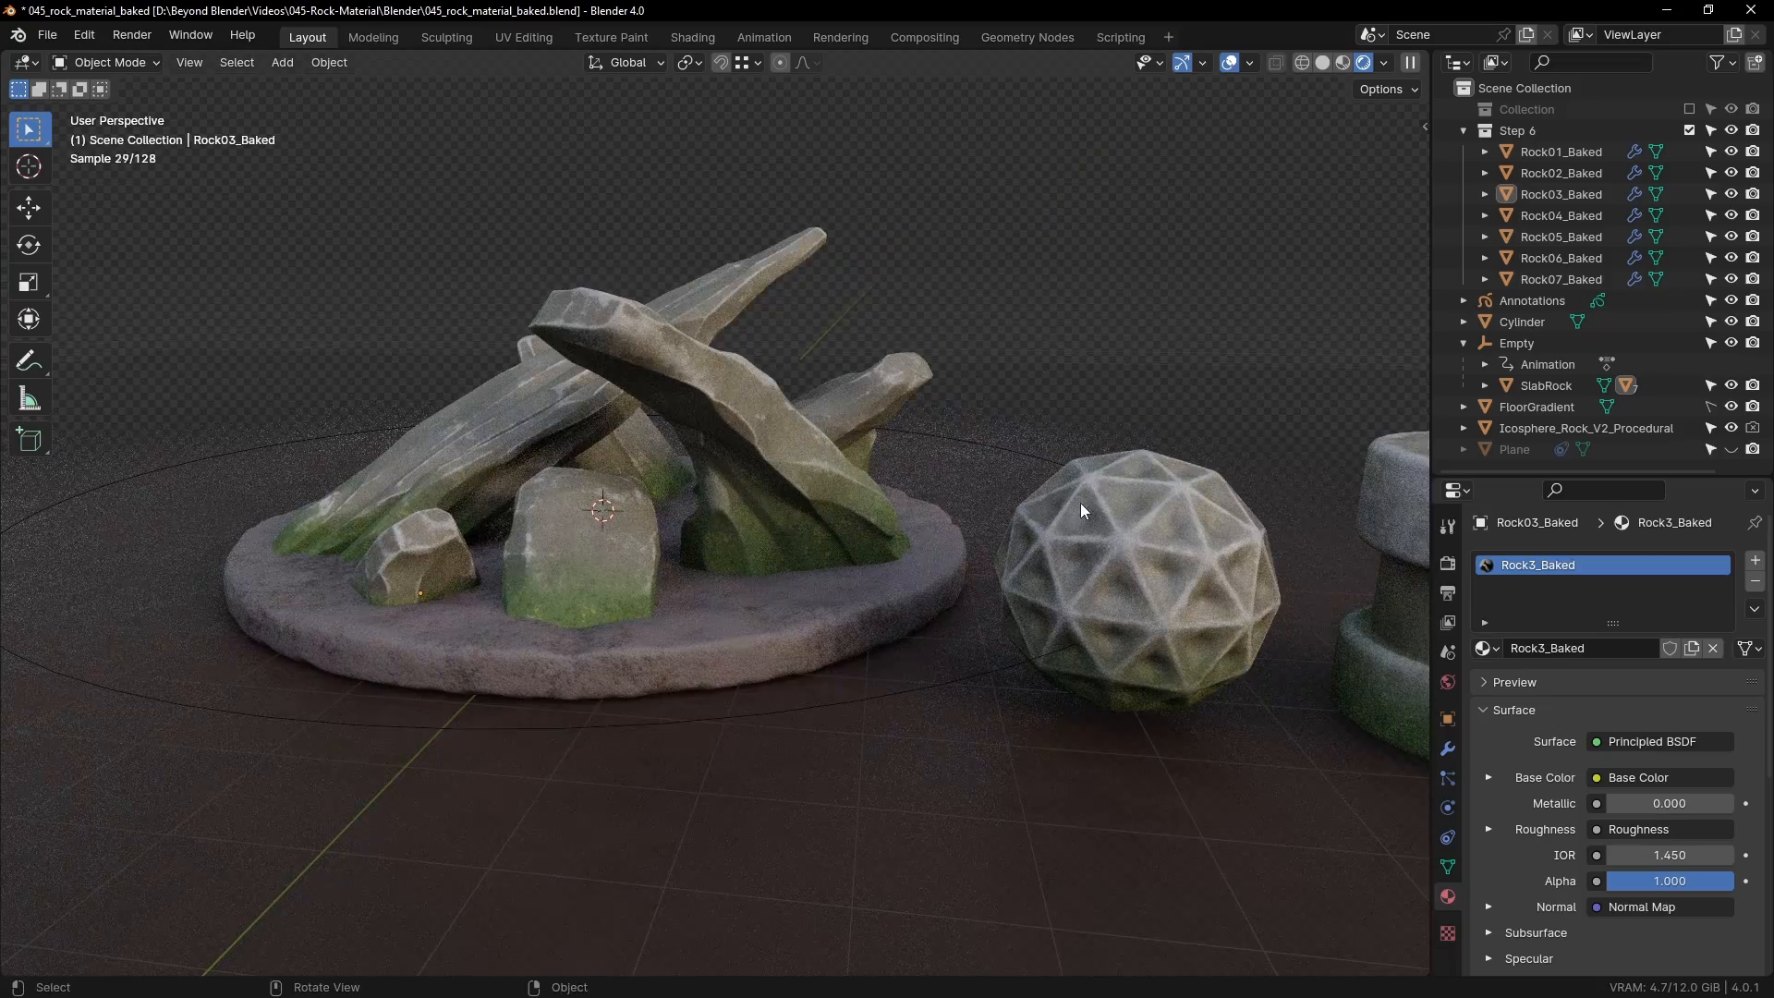
scroll(1080, 503, "up", 2)
scroll(1064, 504, "down", 2)
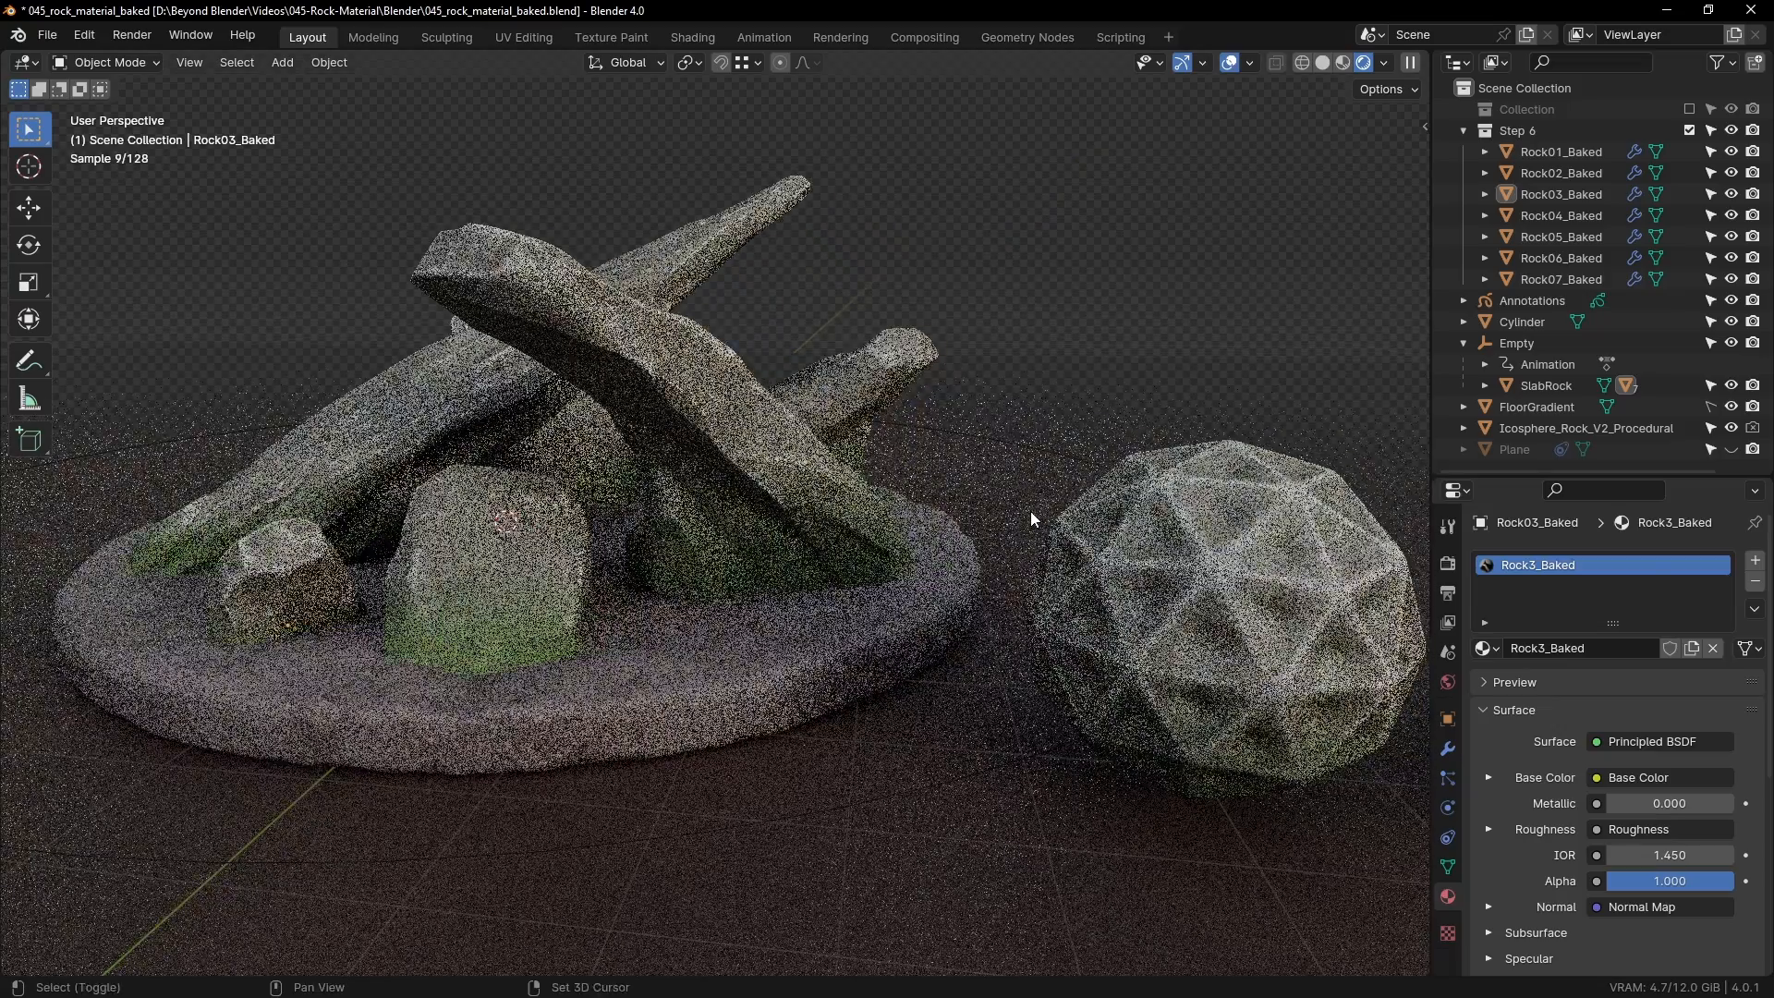
mouse_move(1018, 508)
middle_mouse_down()
mouse_move(1018, 528)
mouse_move(1056, 534)
mouse_move(1011, 531)
middle_mouse_up()
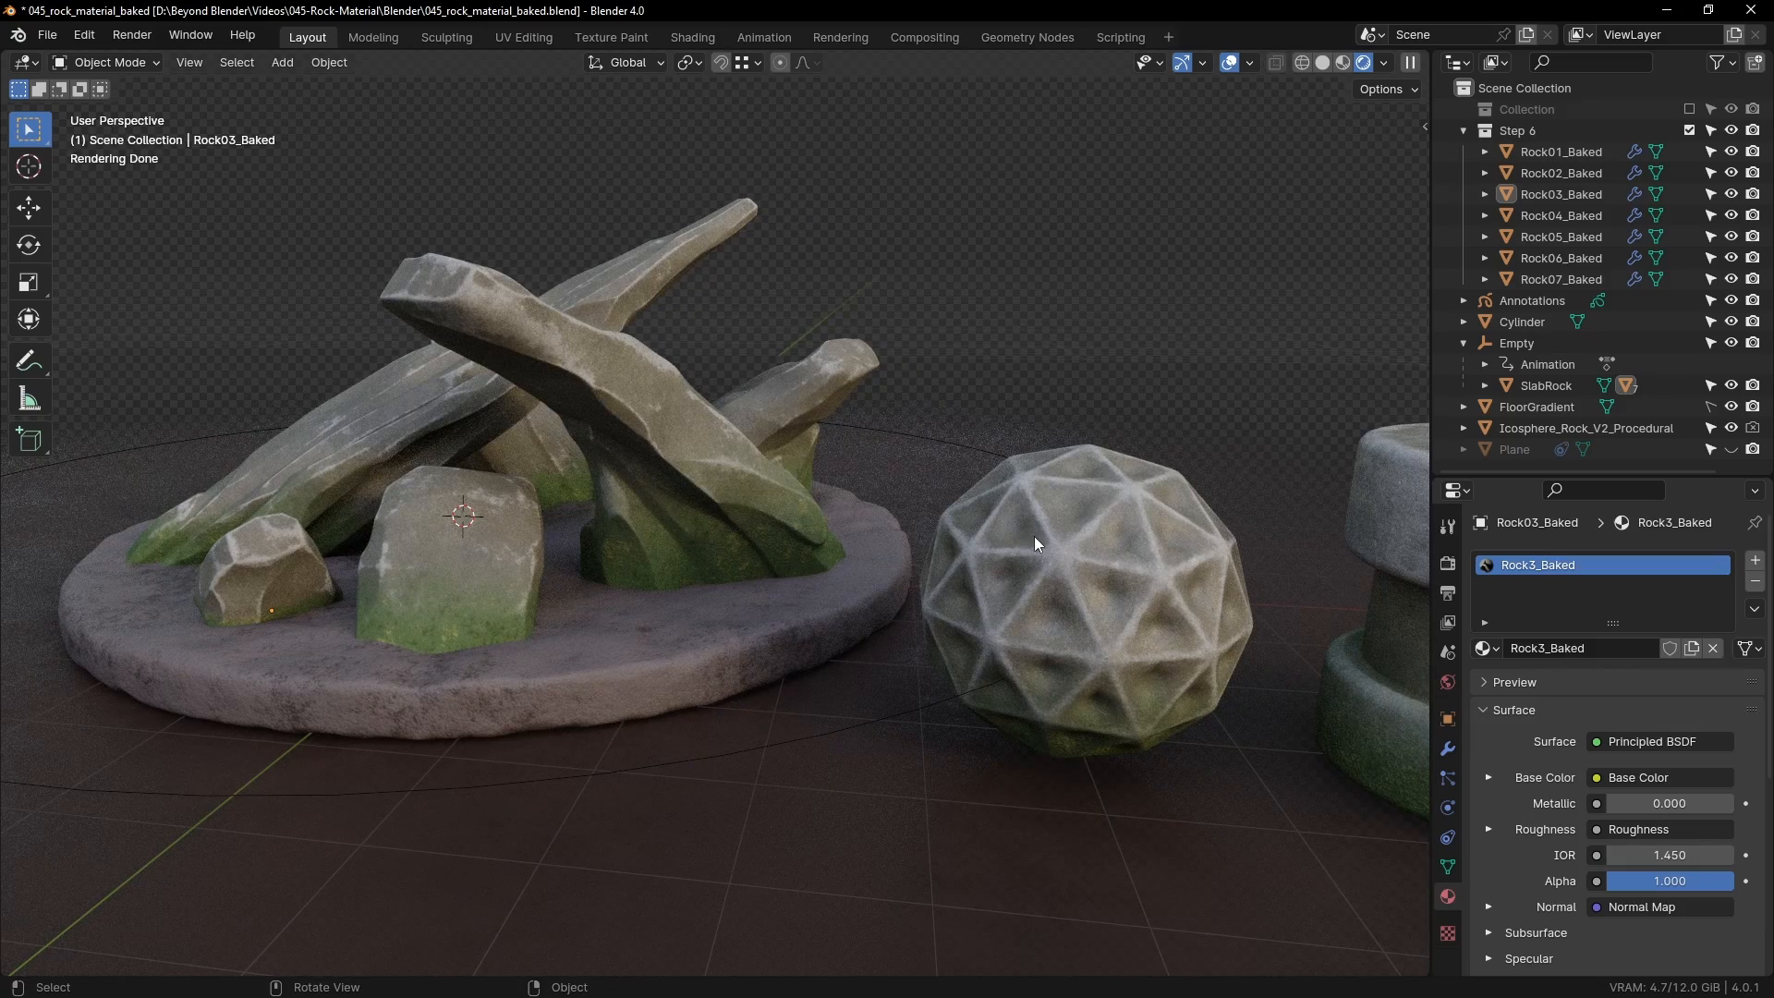
scroll(972, 529, "down", 2)
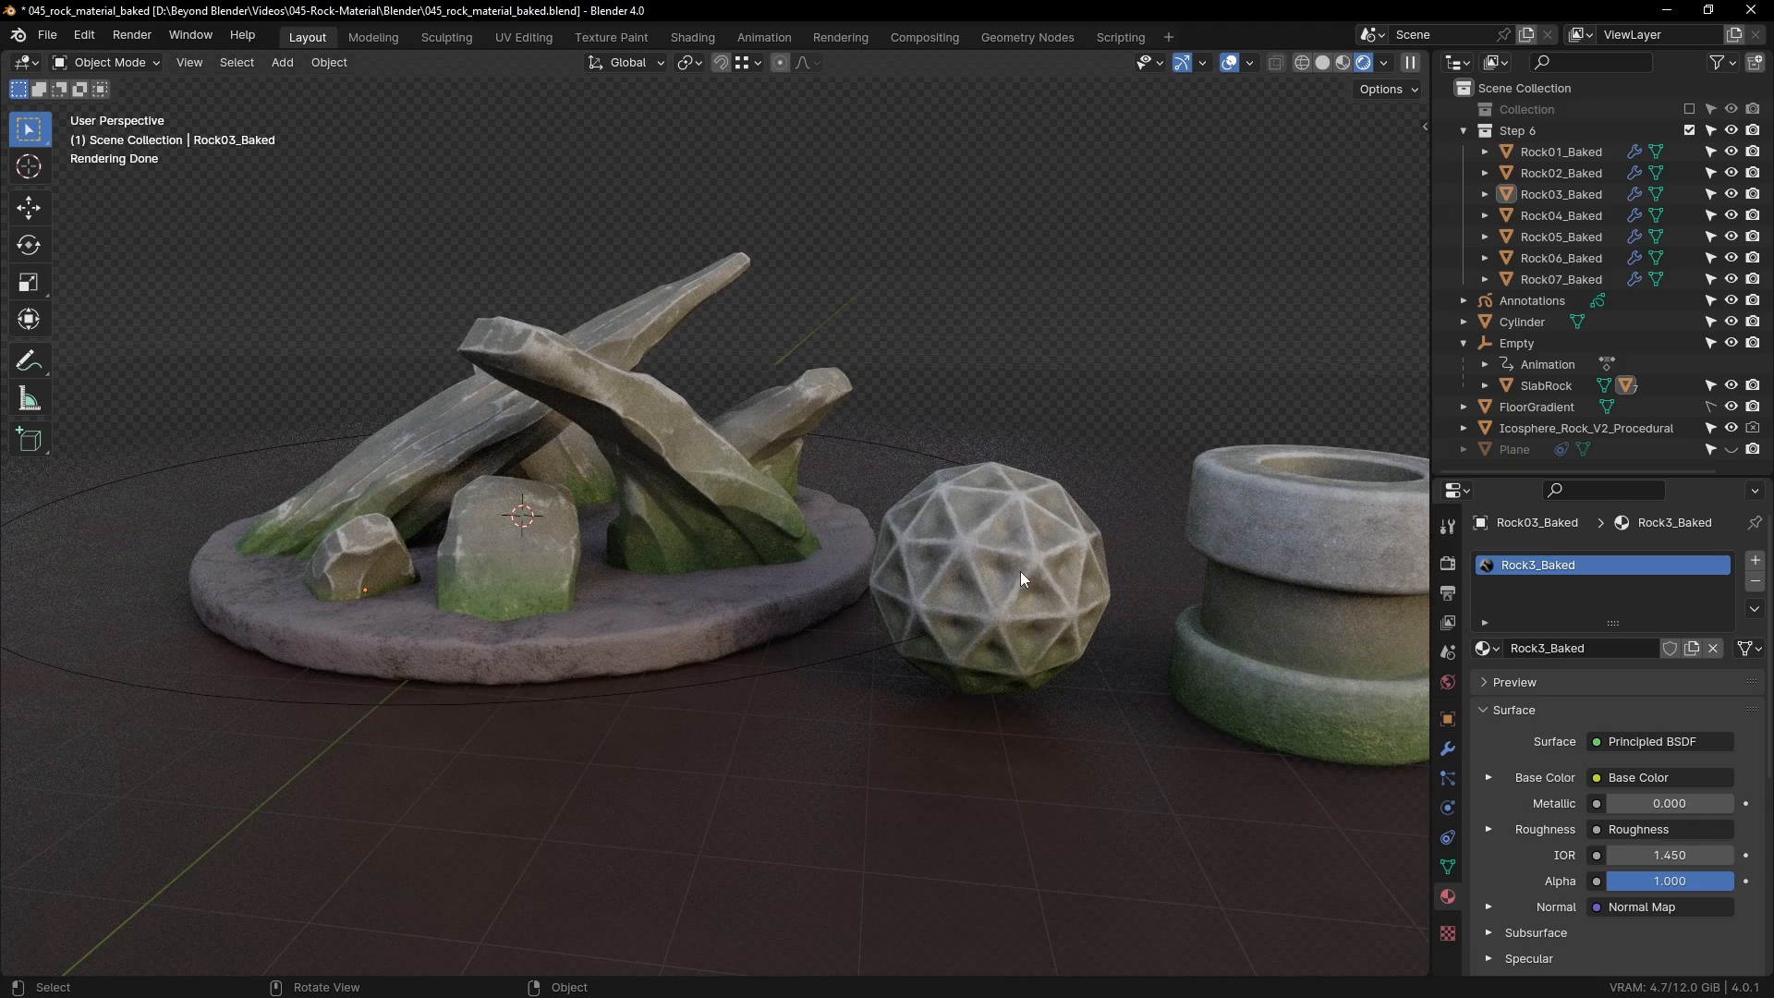
middle_click_drag(1104, 540, 822, 528)
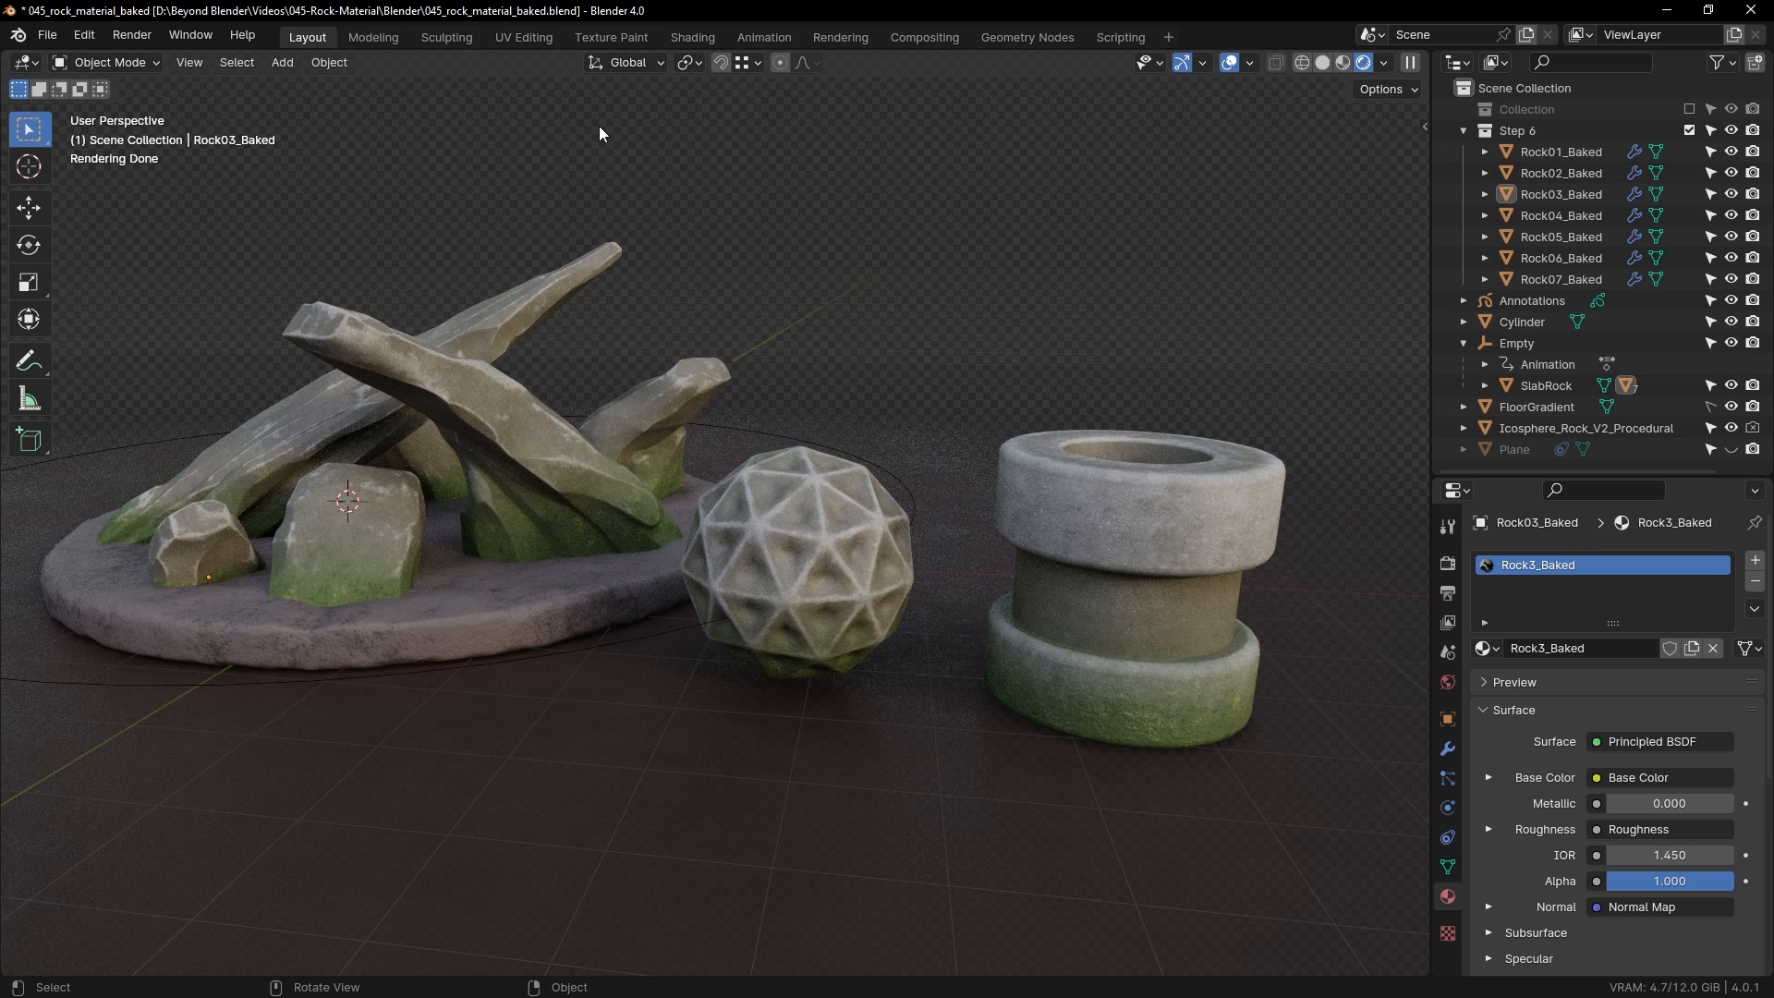
Step: Switch to the Shading workspace and show the icosphere's Rock_v2 nodes in a maximized node editor
left_click(693, 38)
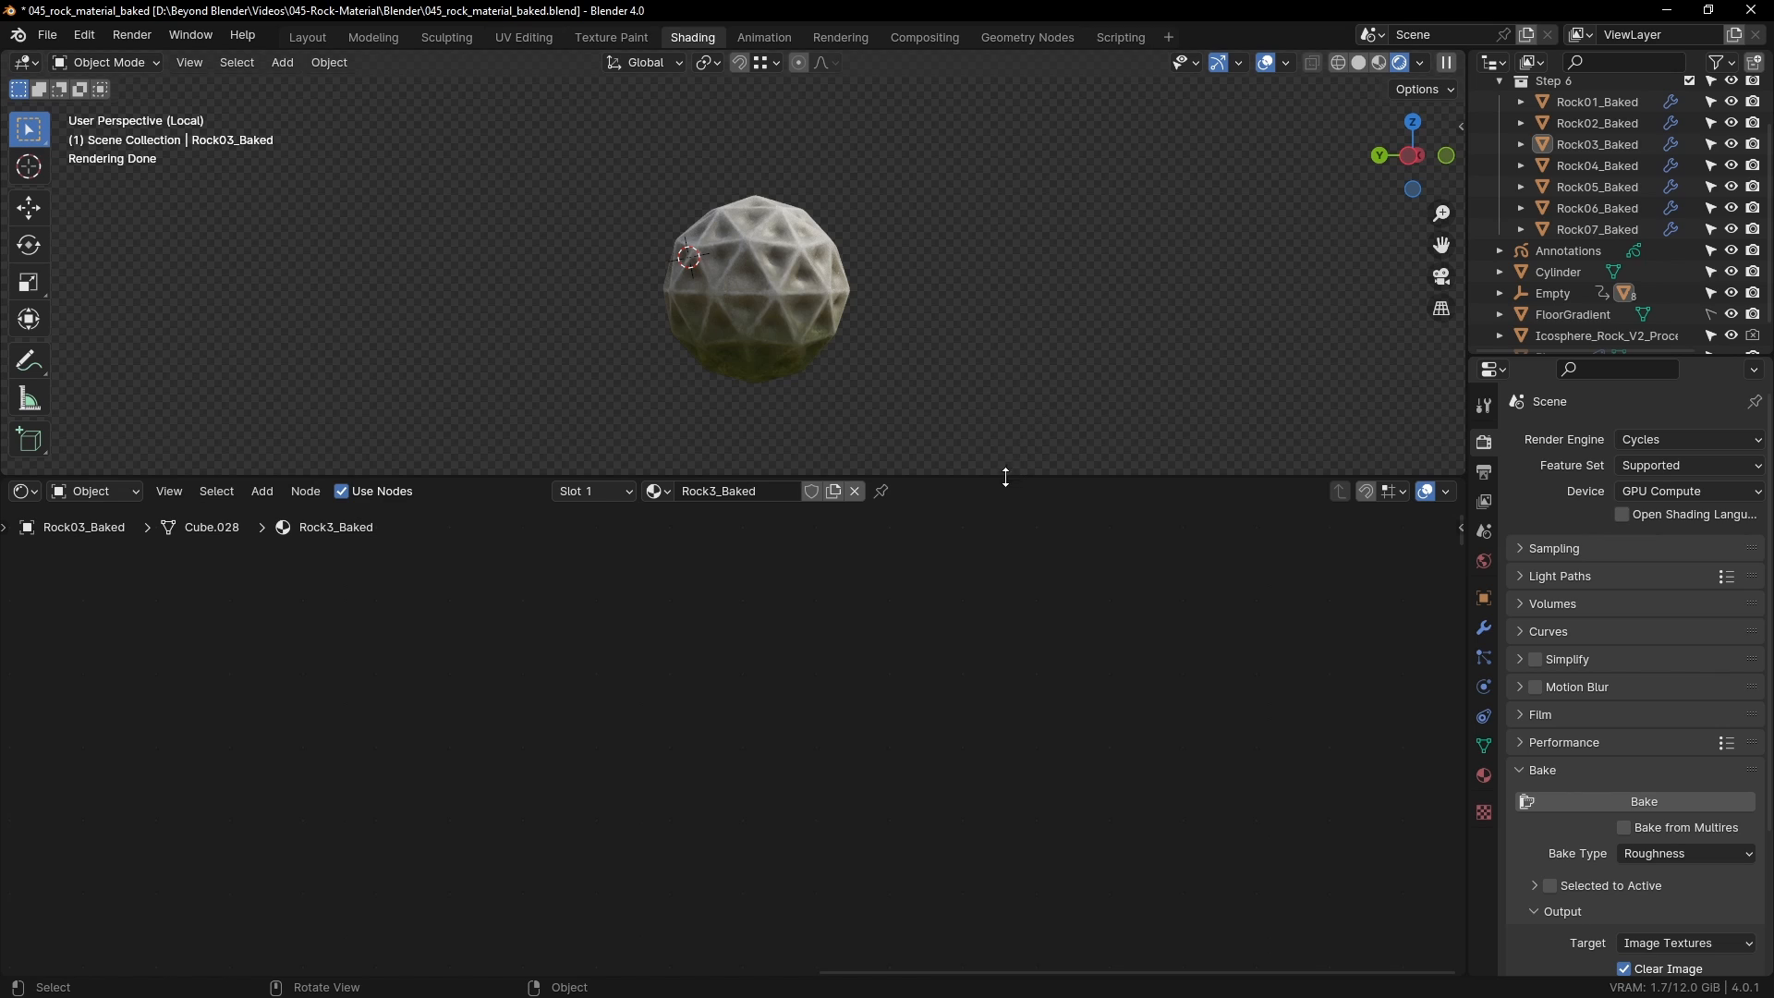
left_click(806, 364)
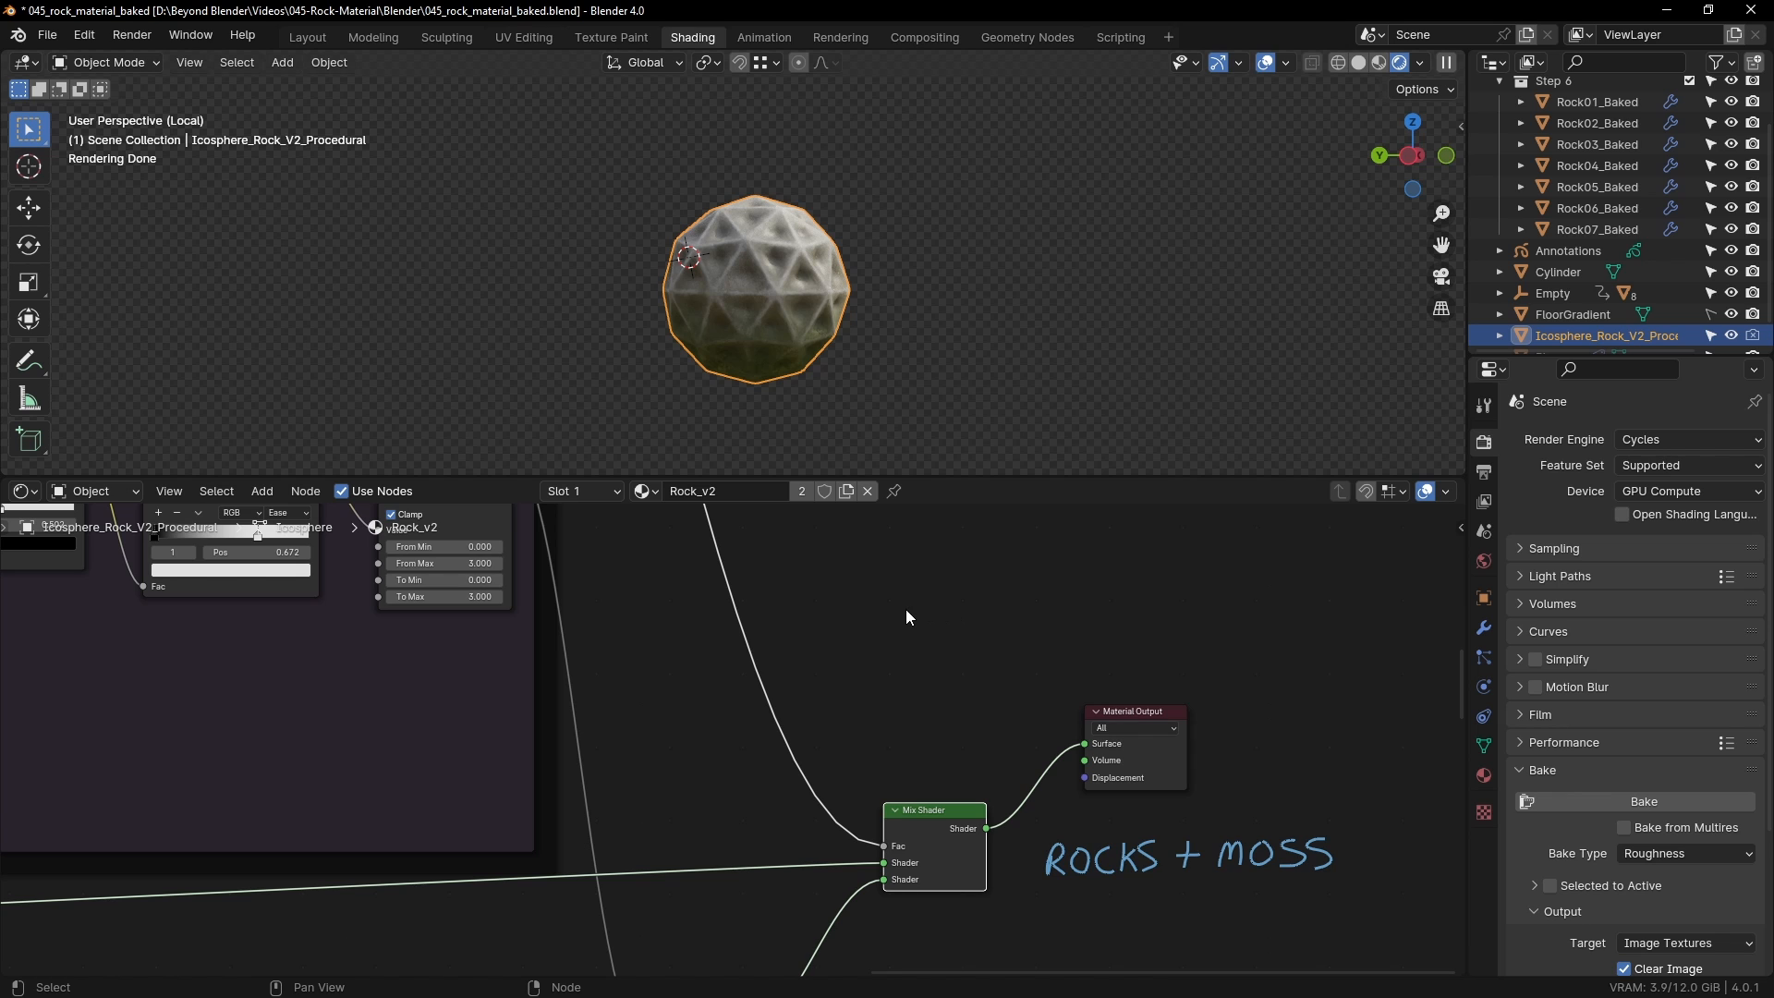
key("ctrl+space")
scroll(904, 611, "down", 5)
Step: Examine the Base Darker Rock and Lighter Rock texture nodes in the Rock_v2 material
middle_click_drag(864, 651, 1245, 278)
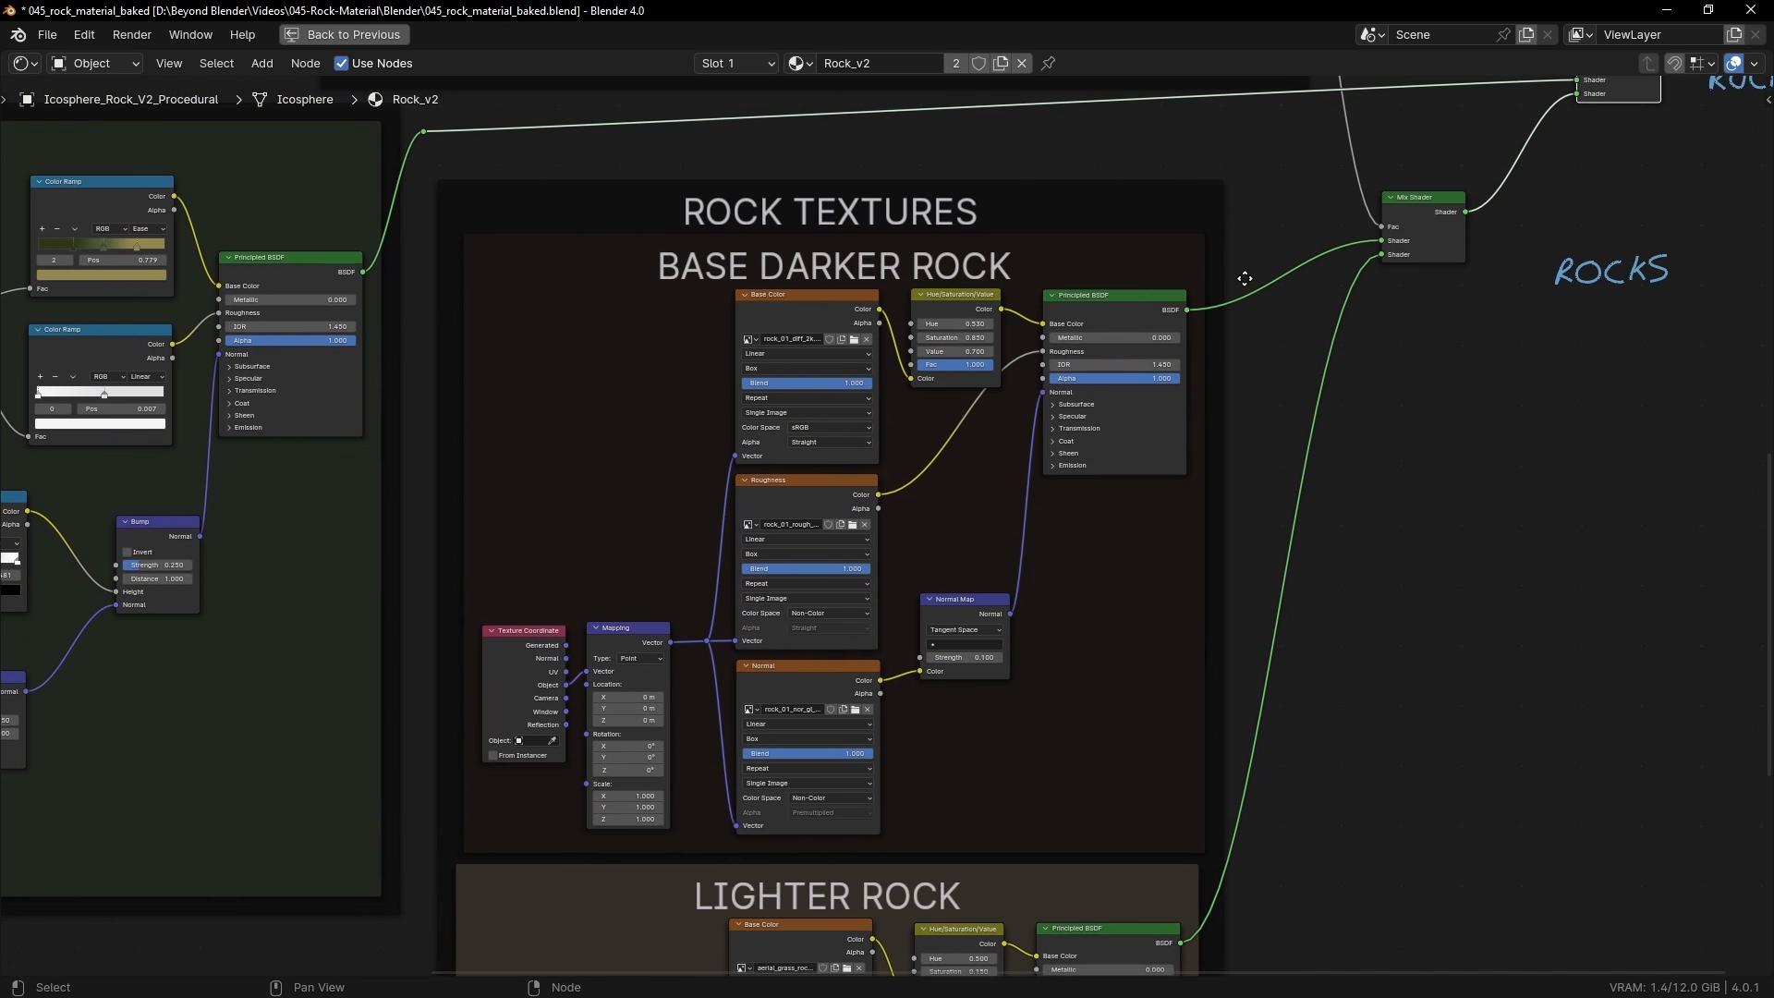
scroll(1380, 434, "up", 3)
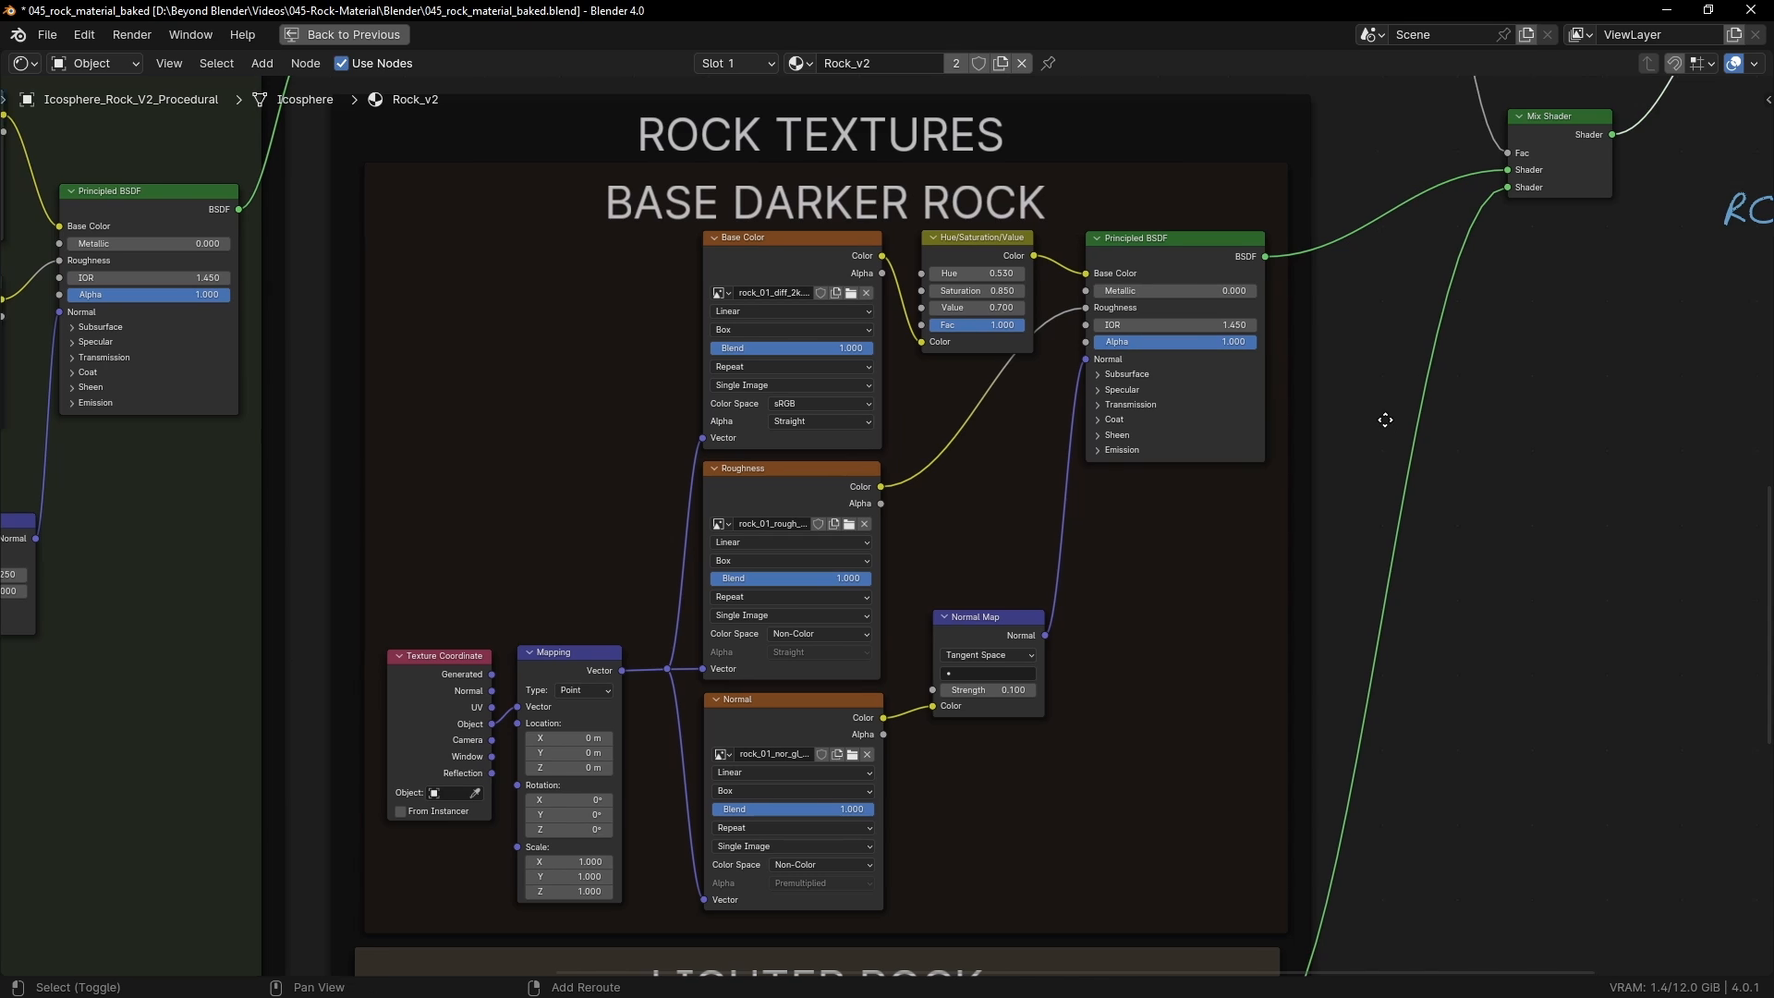
middle_click_drag(1385, 420, 1401, 422)
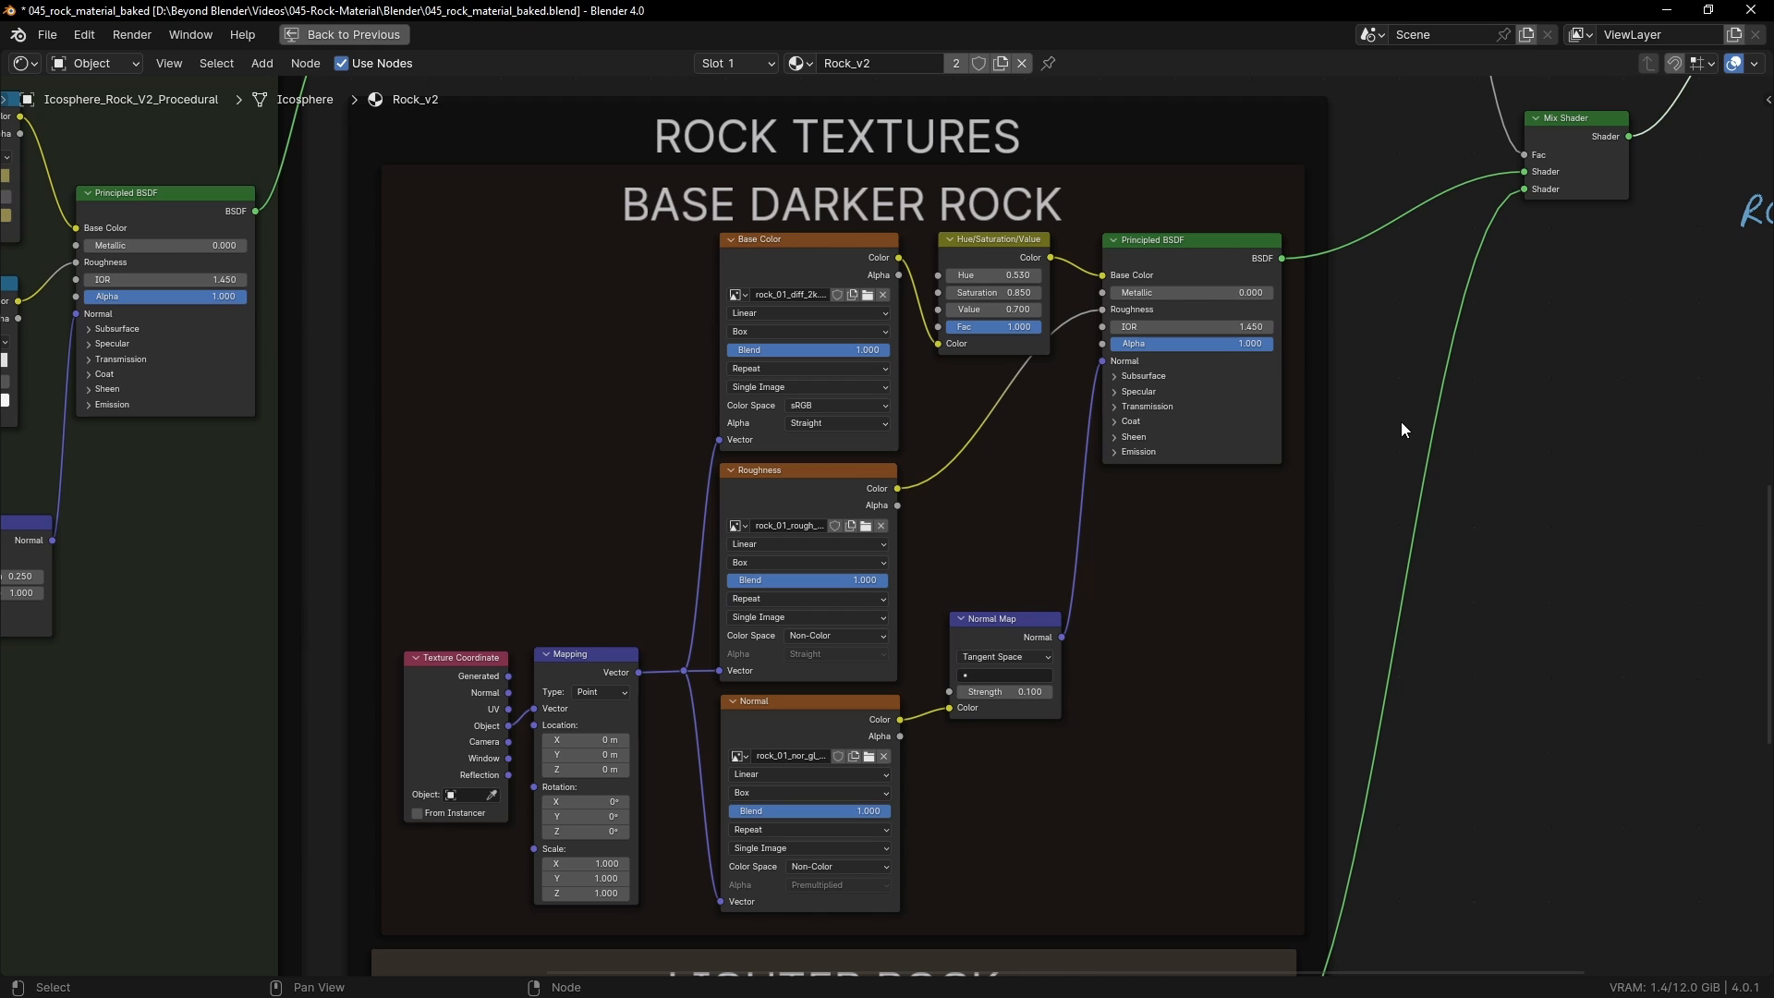
middle_click_drag(1375, 452, 1375, 374, "ctrl")
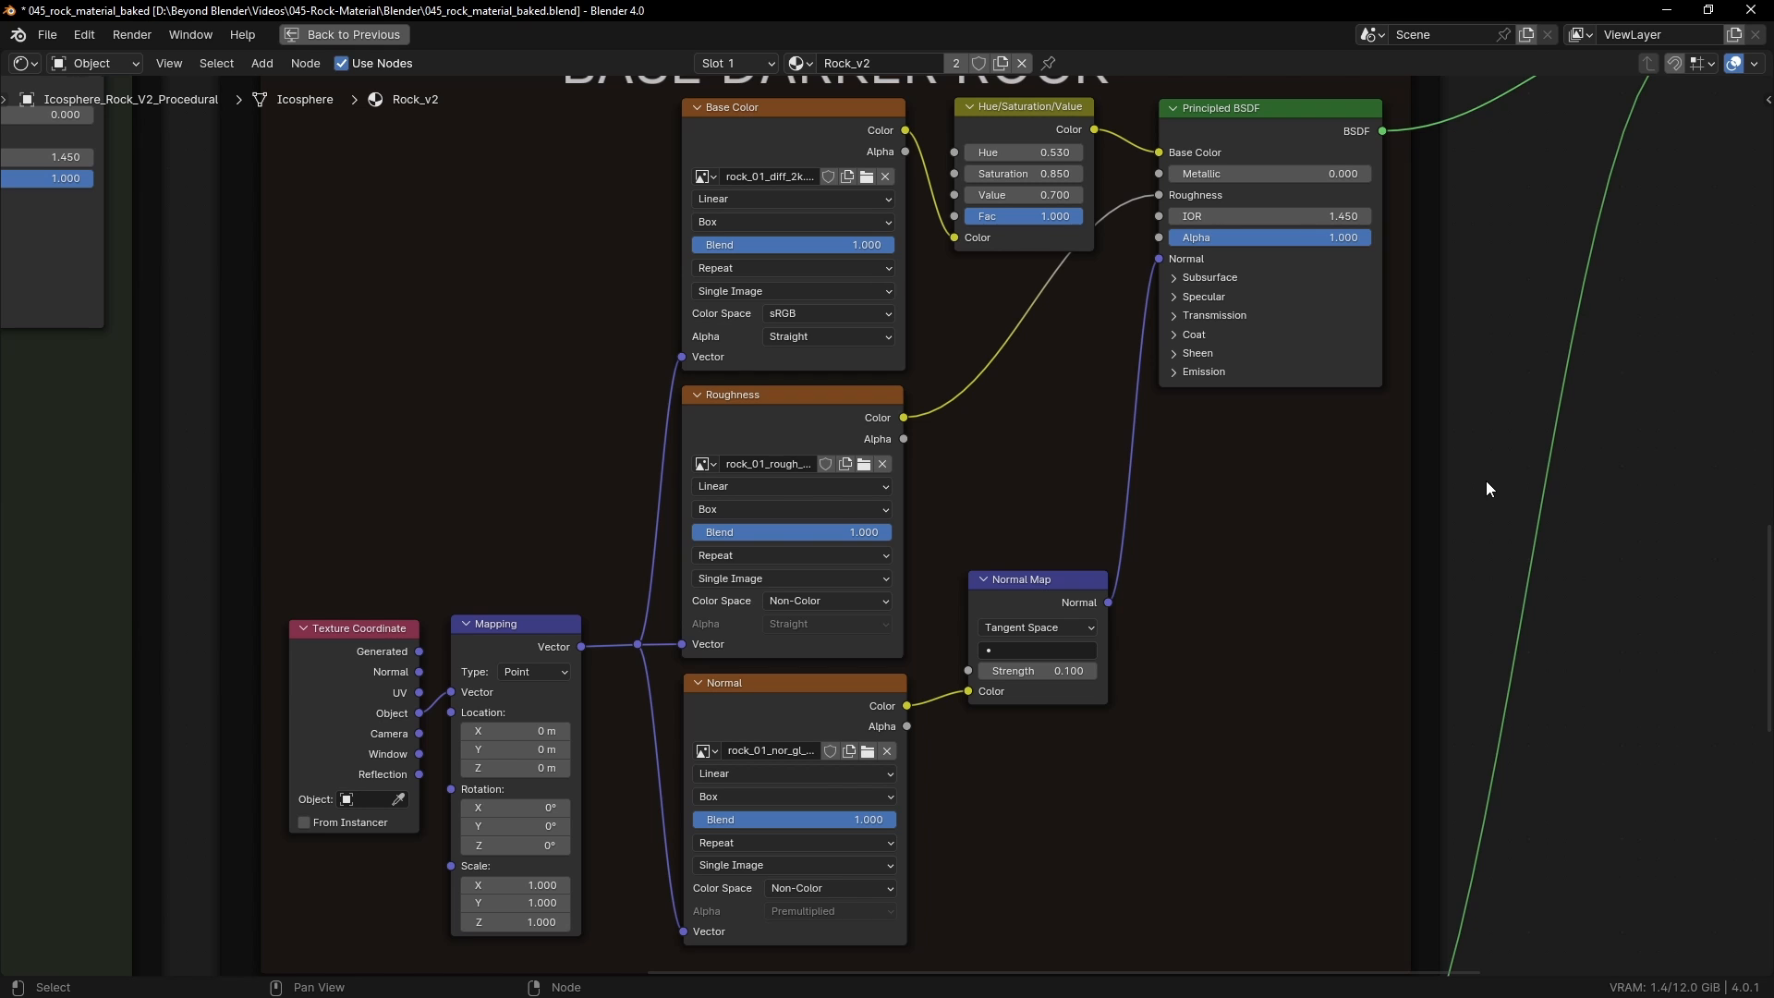
mouse_move(1460, 488)
middle_mouse_down("ctrl")
mouse_move(1394, 573)
mouse_move(1400, 337)
middle_mouse_up("ctrl")
middle_click_drag(1392, 570, 1406, 360, "shift")
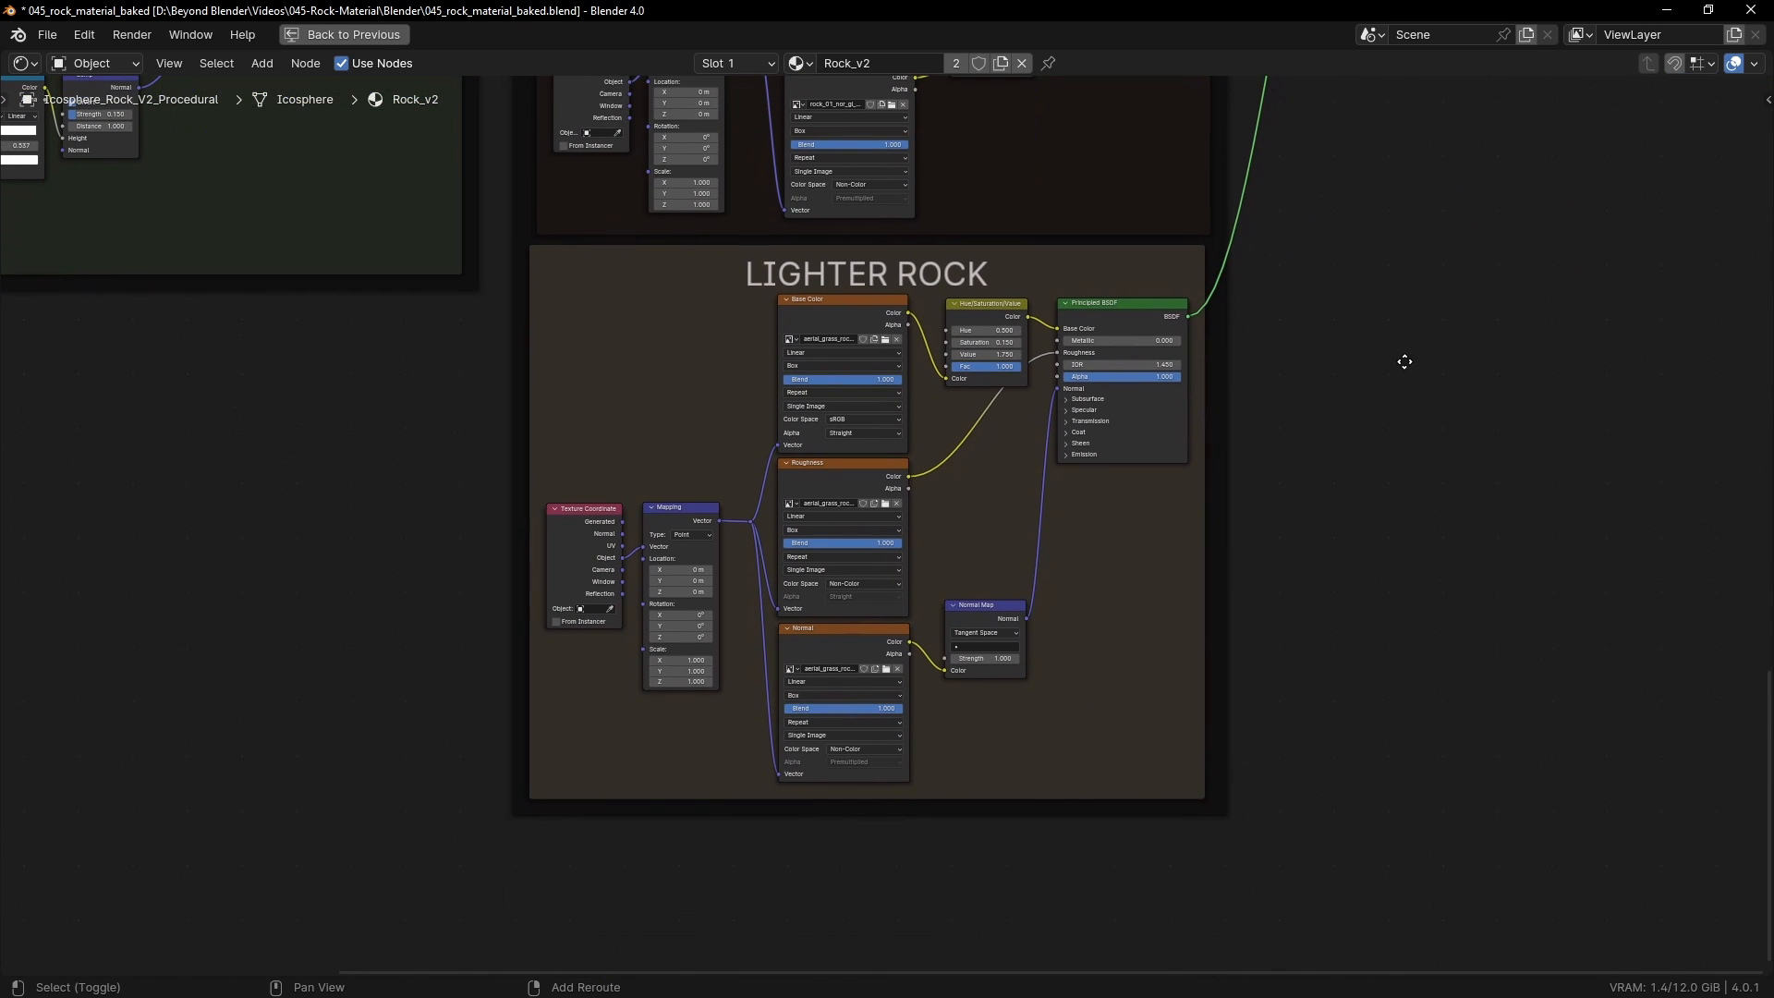
mouse_move(1405, 460)
middle_mouse_down("ctrl")
mouse_move(1401, 333)
mouse_move(1398, 365)
middle_mouse_up("ctrl")
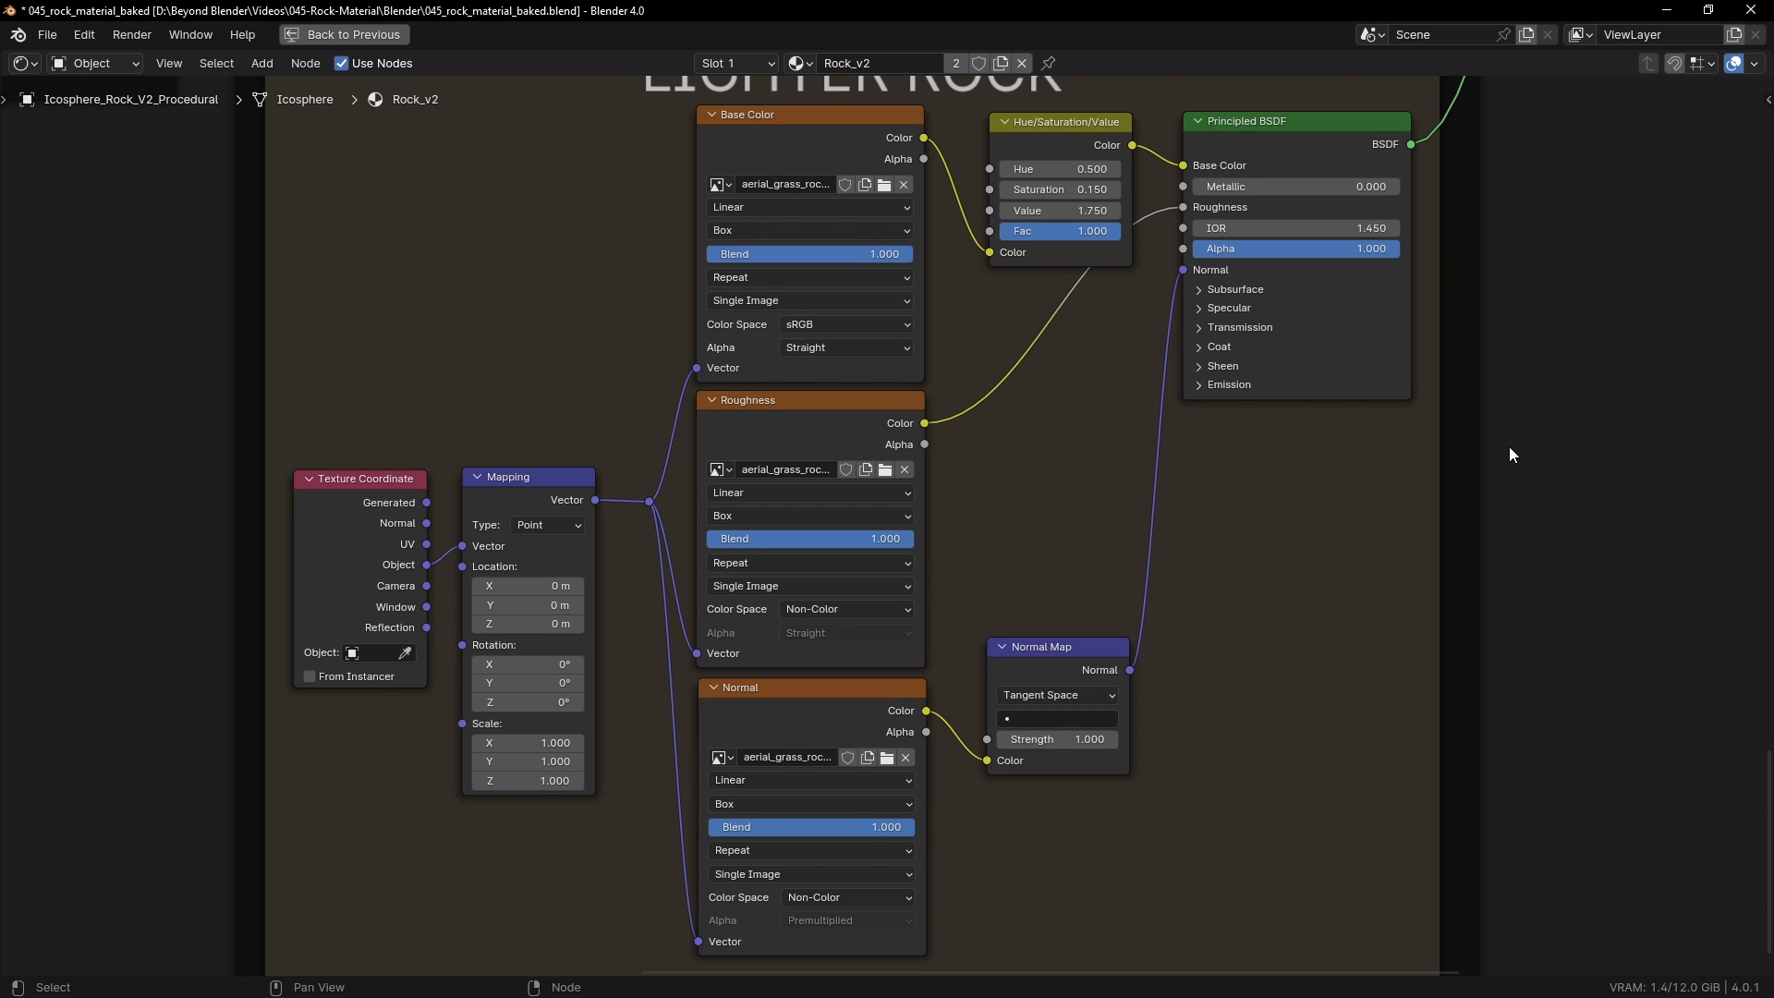
middle_click_drag(1509, 304, 1336, 456, "ctrl")
Step: Examine the Mossy frame's noise textures, color ramps and bump nodes feeding its Principled BSDF
middle_click_drag(994, 656, 1254, 456)
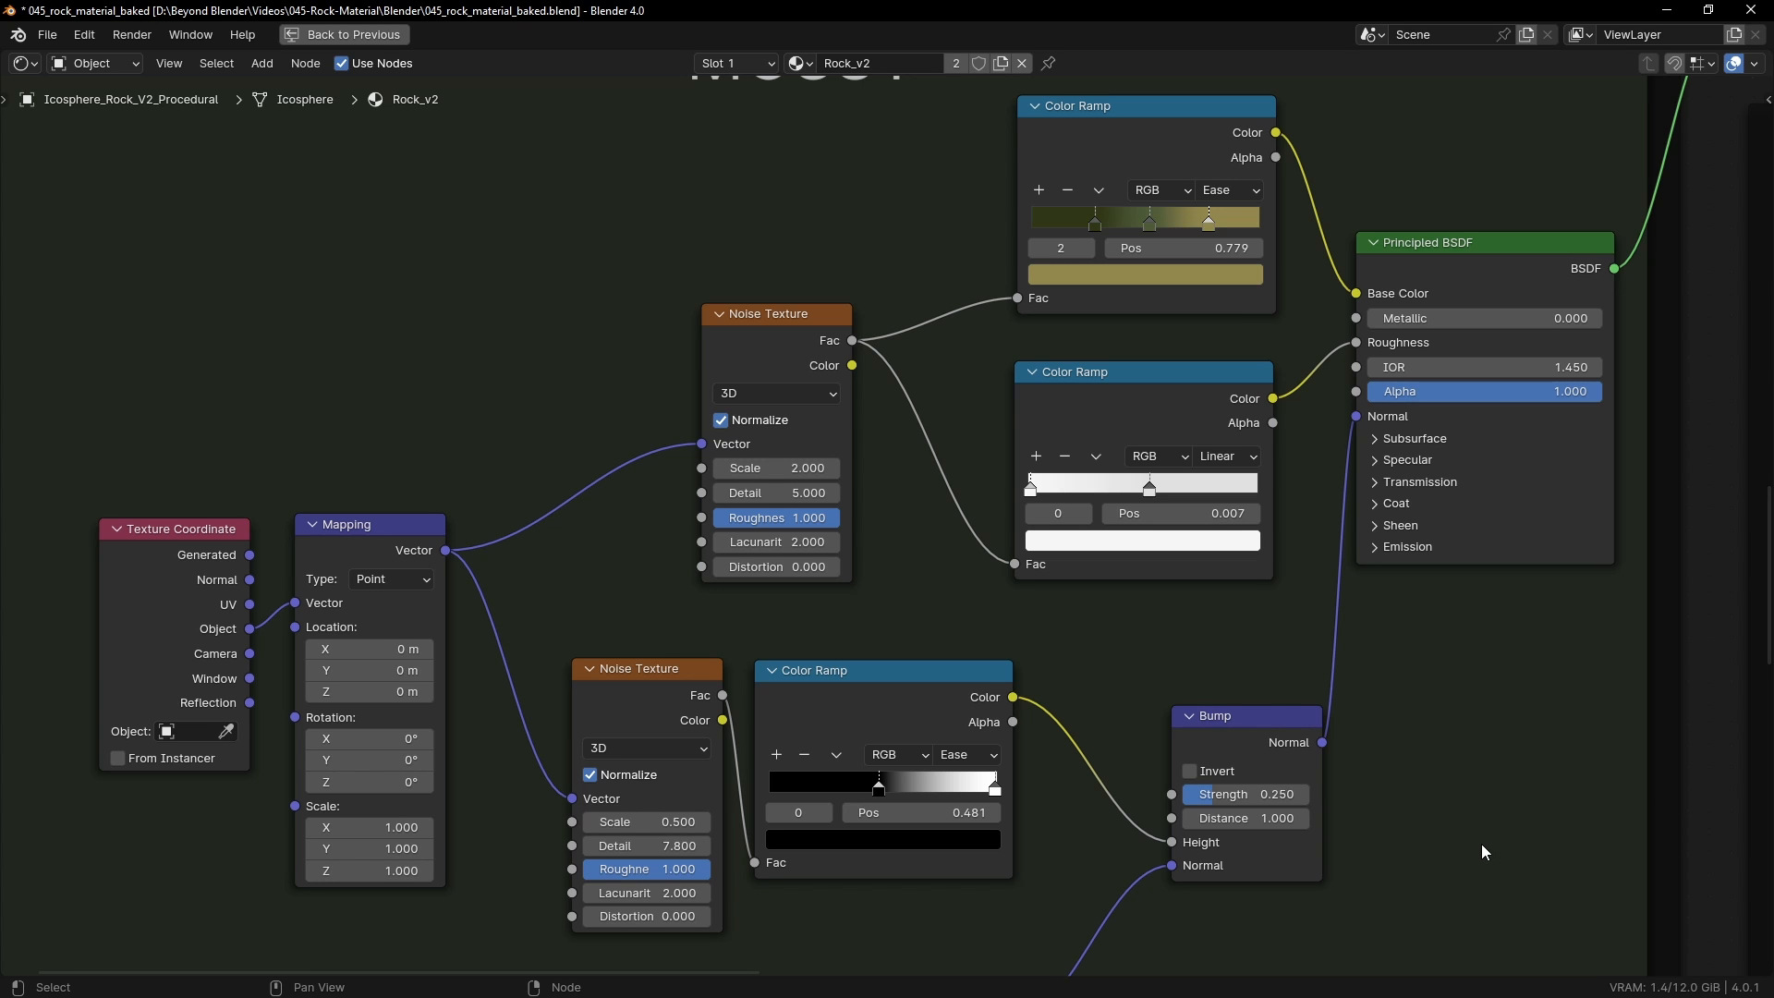
middle_click_drag(1489, 844, 1494, 498)
middle_click_drag(1453, 776, 1522, 672)
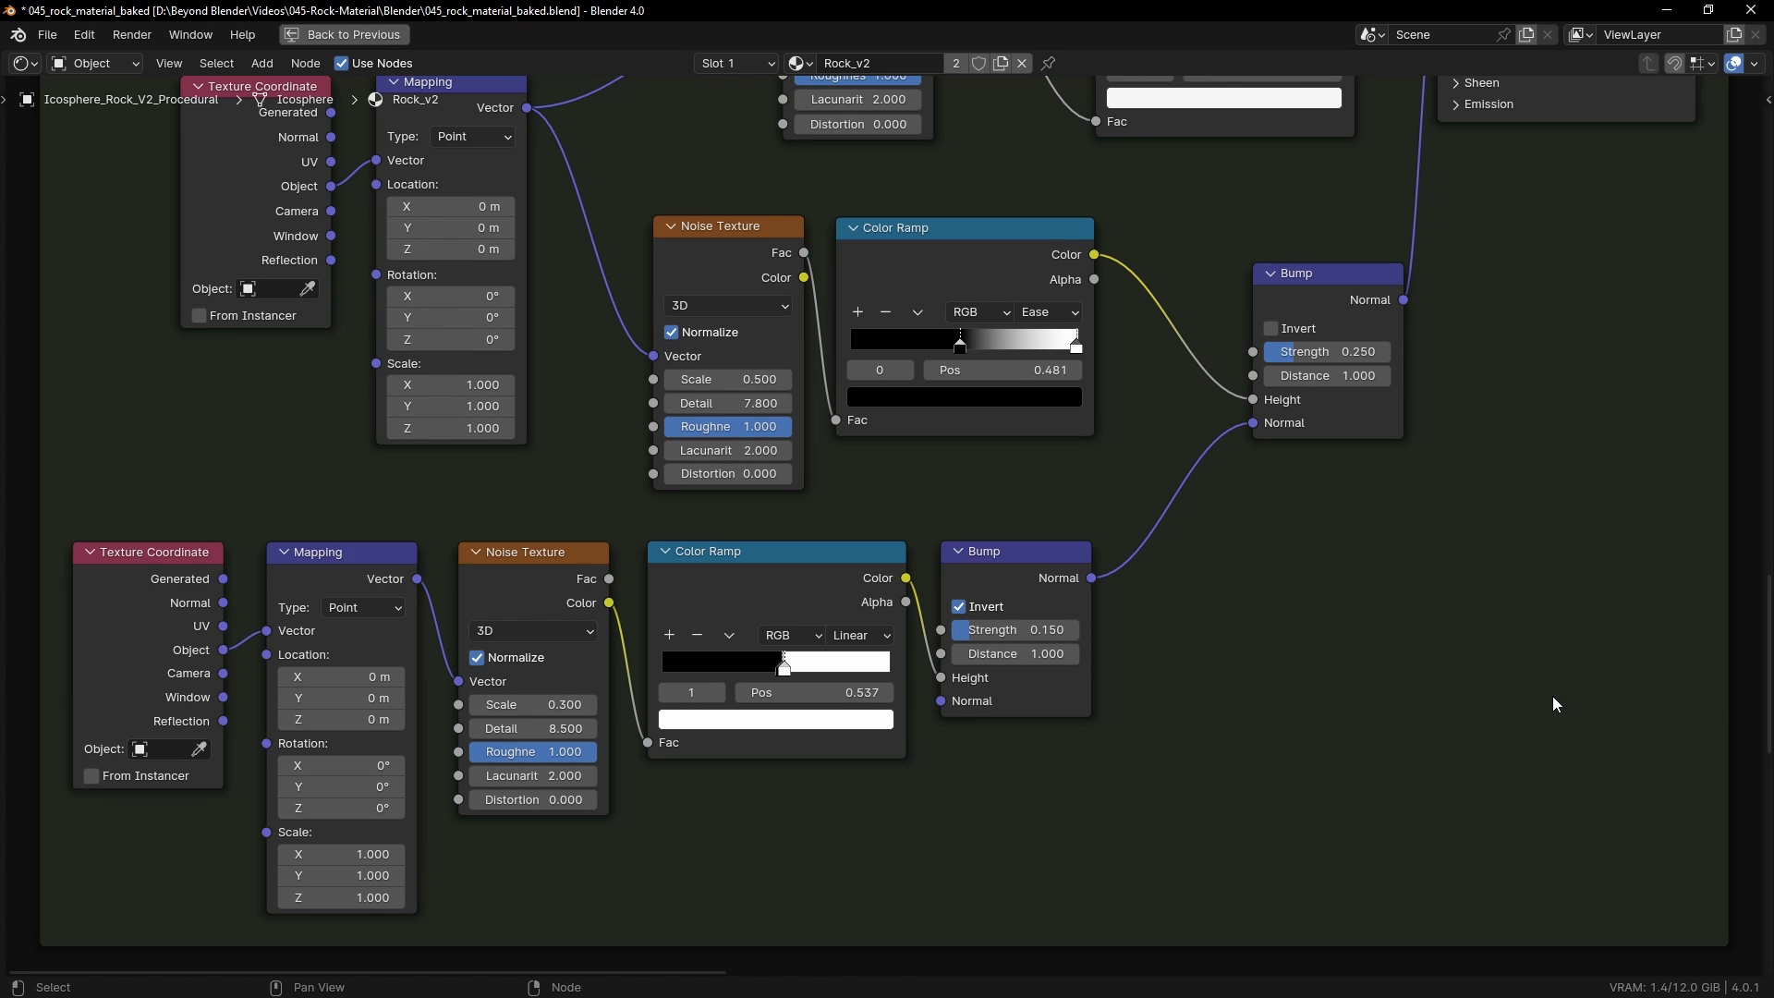
middle_click_drag(1552, 470, 1545, 567, "ctrl")
middle_click_drag(1335, 329, 1322, 481, "shift")
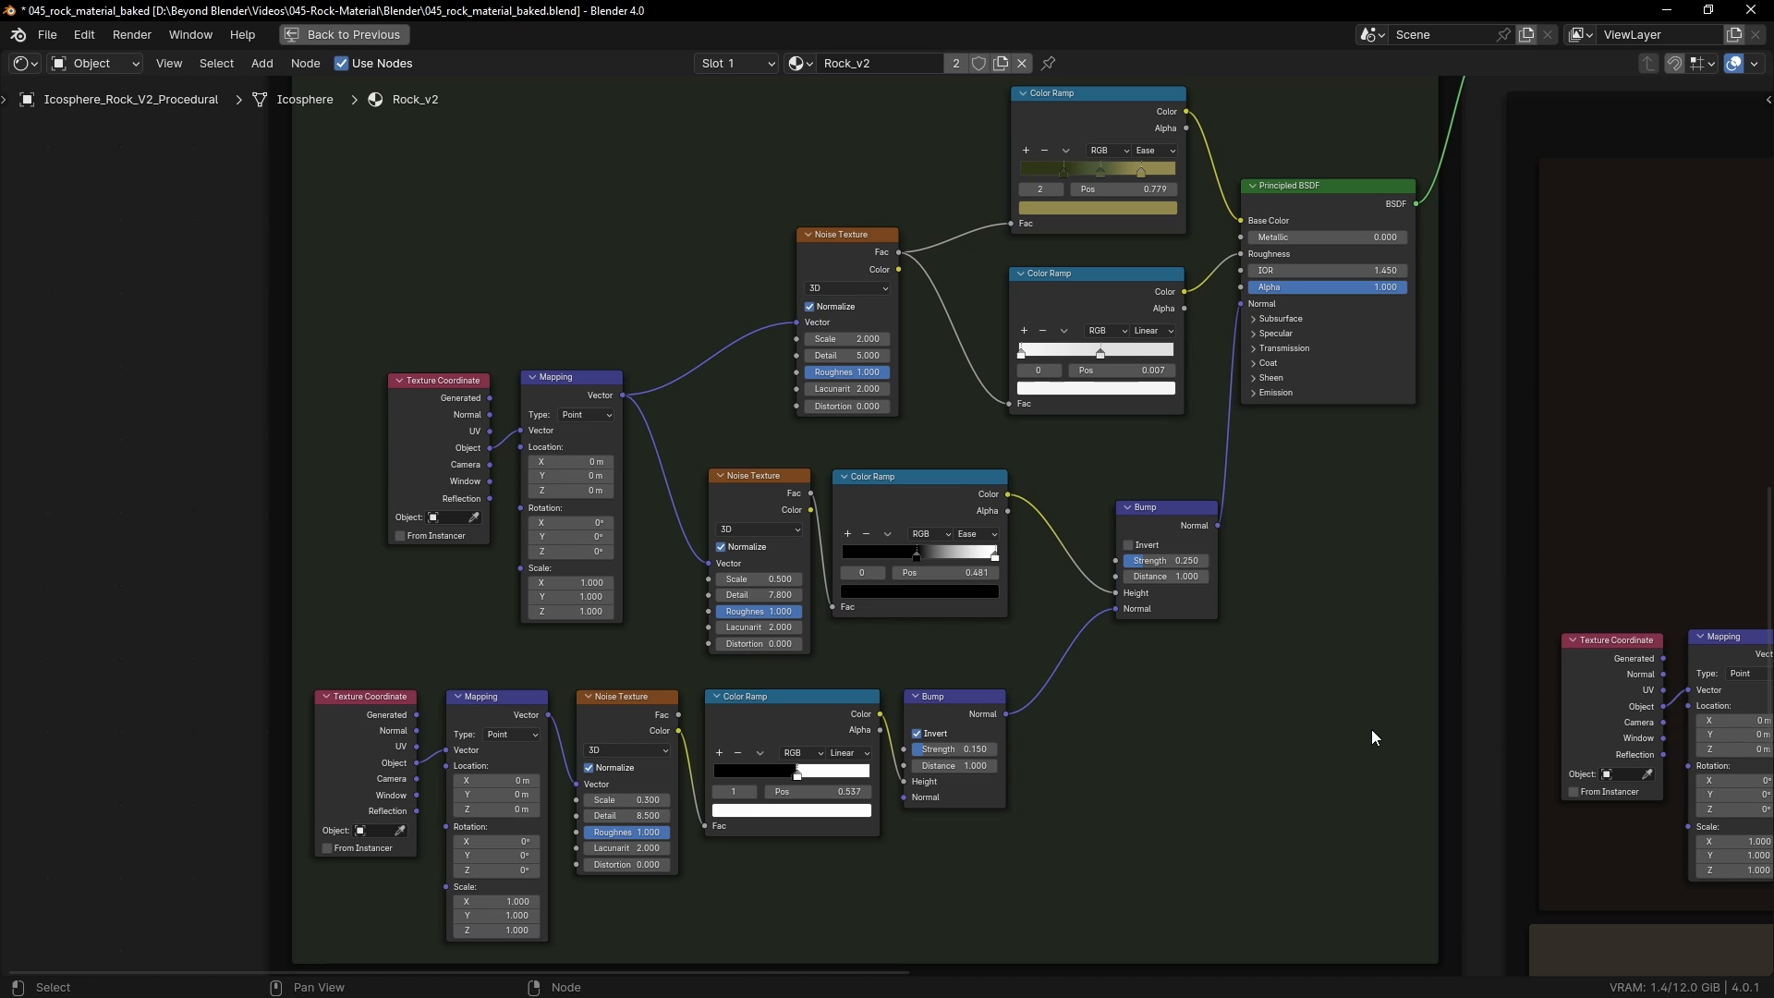
scroll(1373, 453, "down", 3)
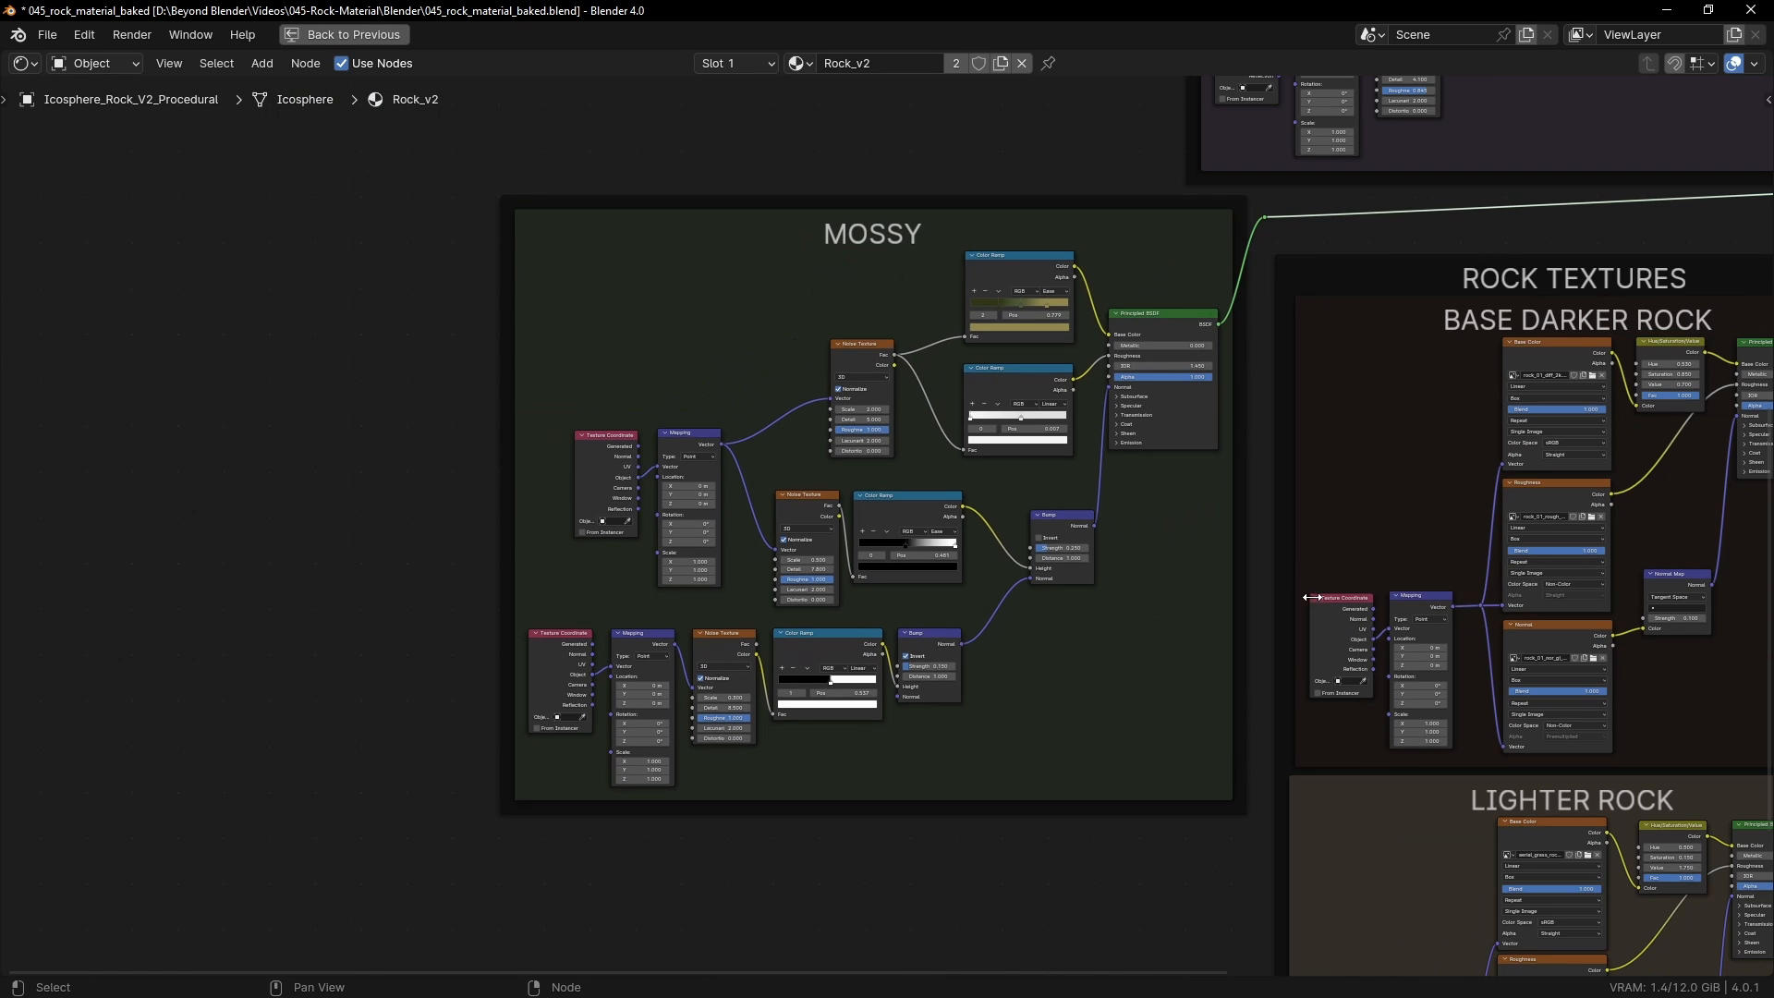
Step: Examine the Pointiness Mix Mask / Edge Wear nodes from the Geometry input through to Map Range
middle_click_drag(1399, 398, 1037, 727)
middle_click_drag(1205, 504, 1116, 556)
middle_click_drag(834, 379, 834, 379)
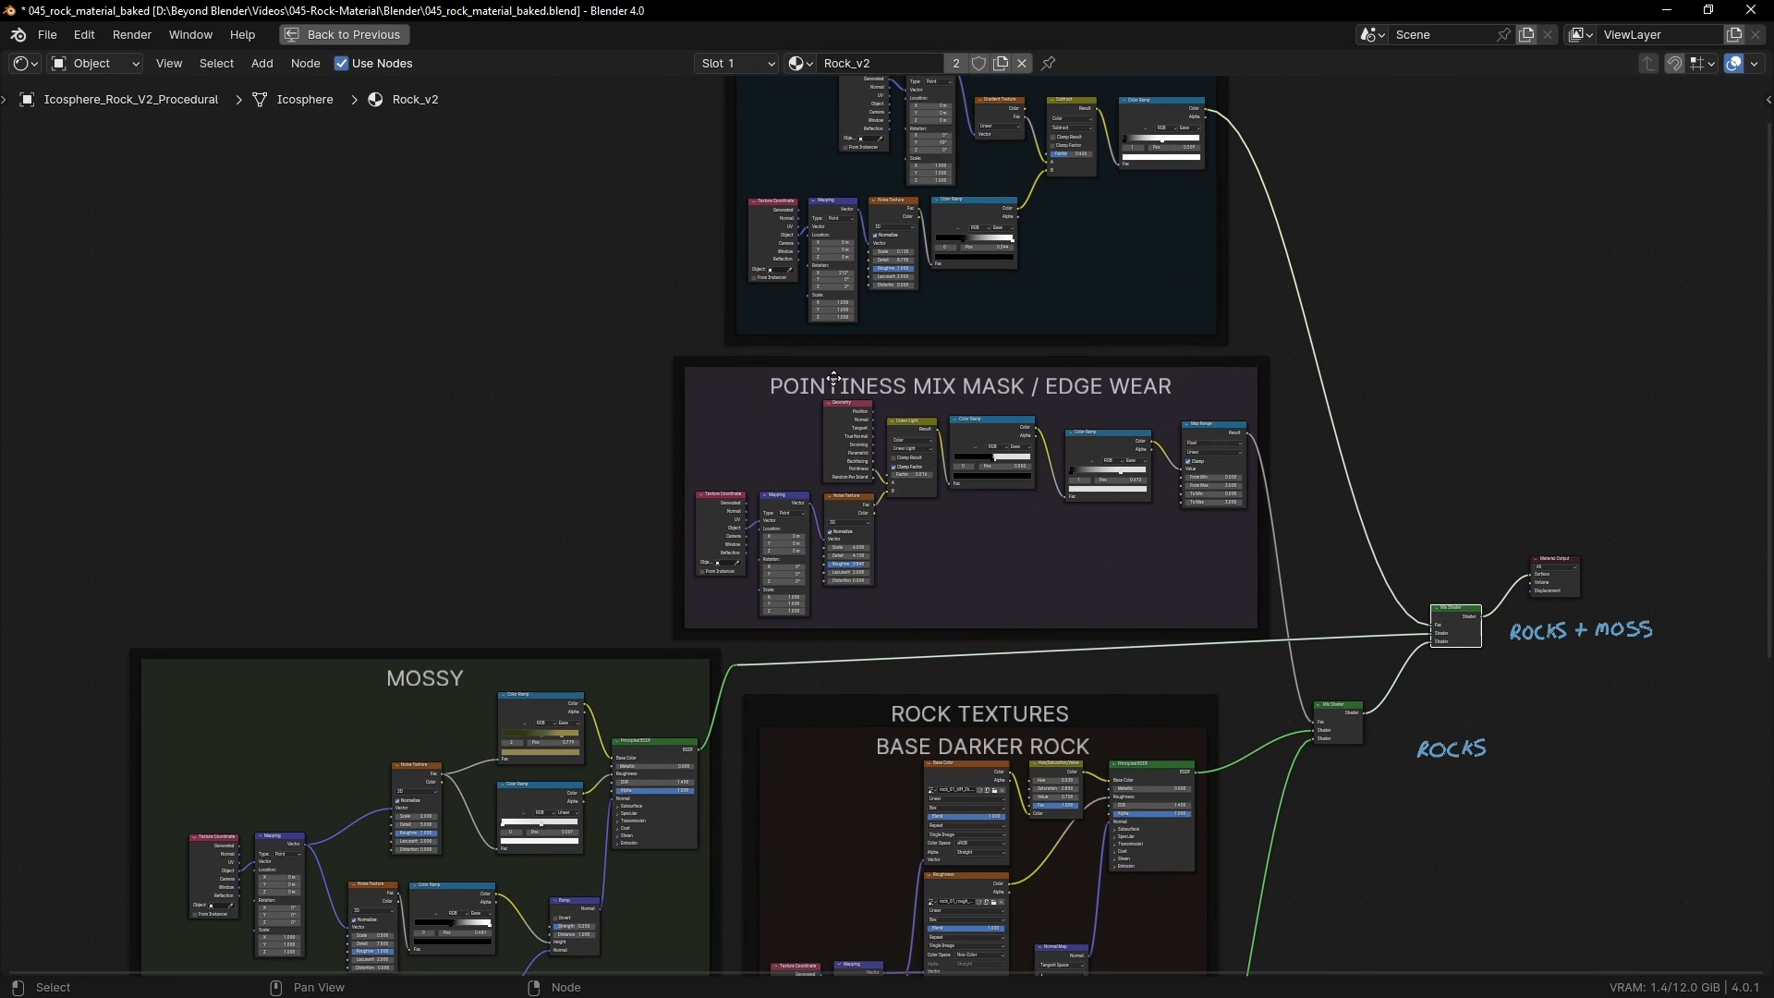
middle_click_drag(1187, 481, 1094, 501)
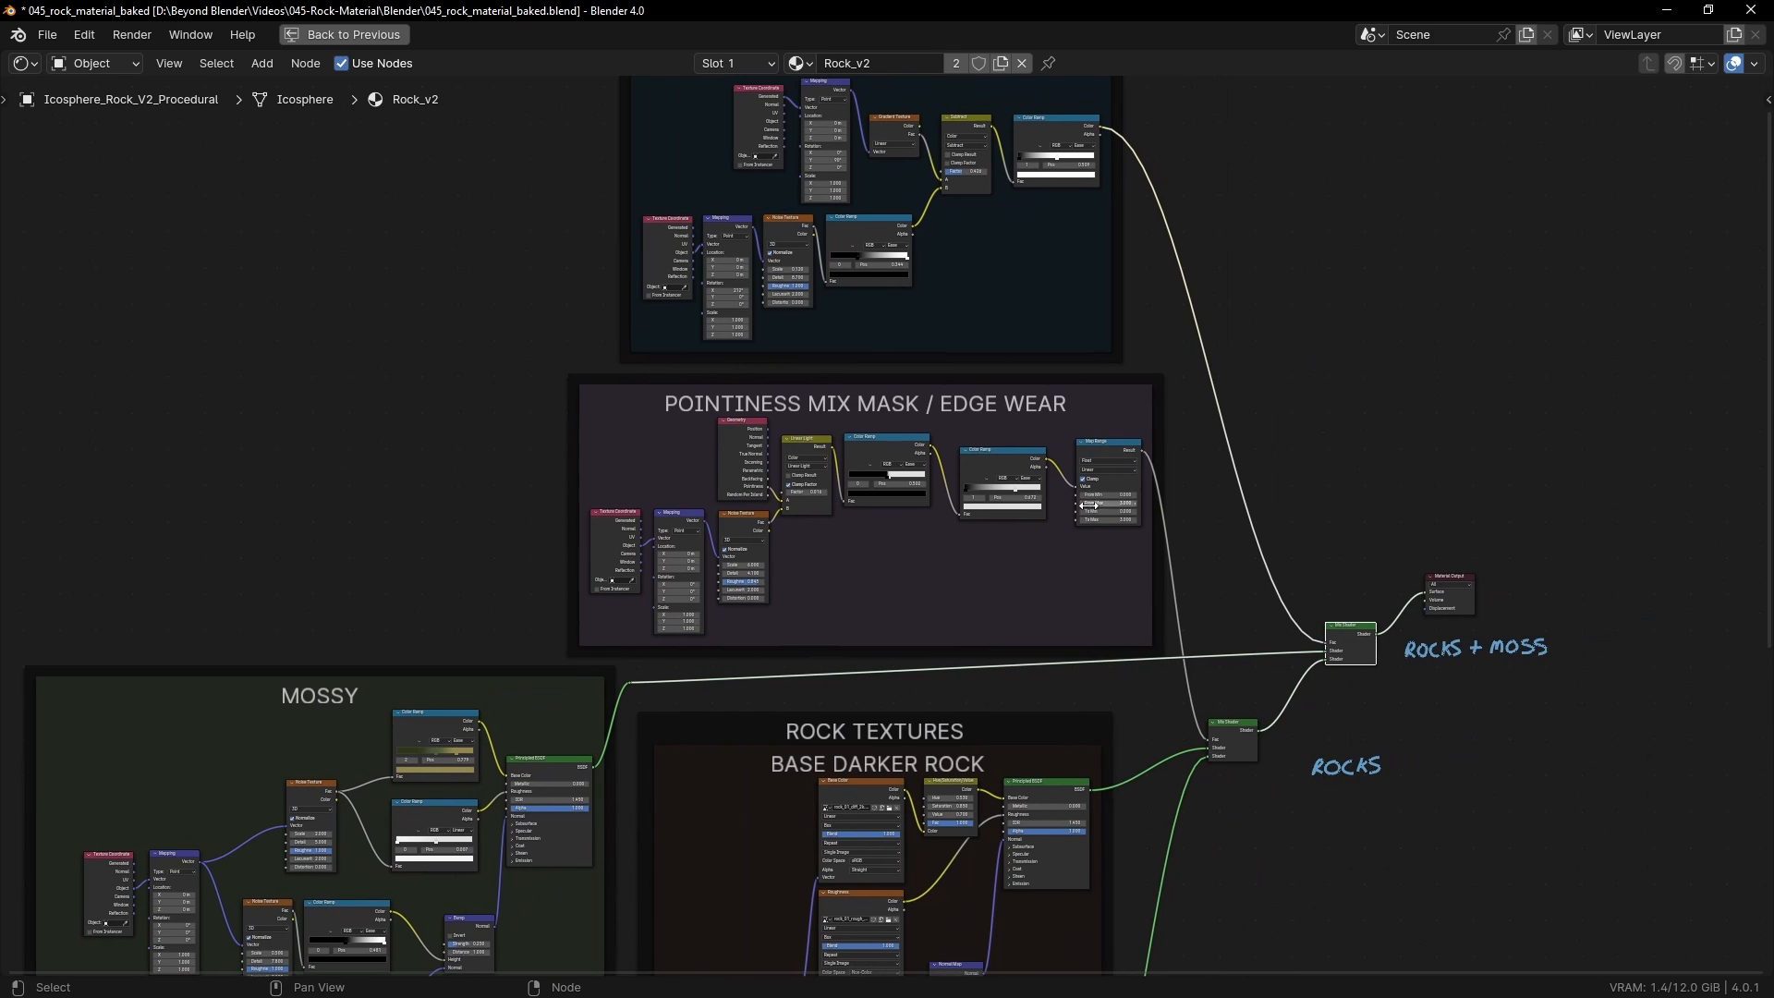
scroll(1094, 501, "up", 4)
scroll(1095, 500, "up", 3)
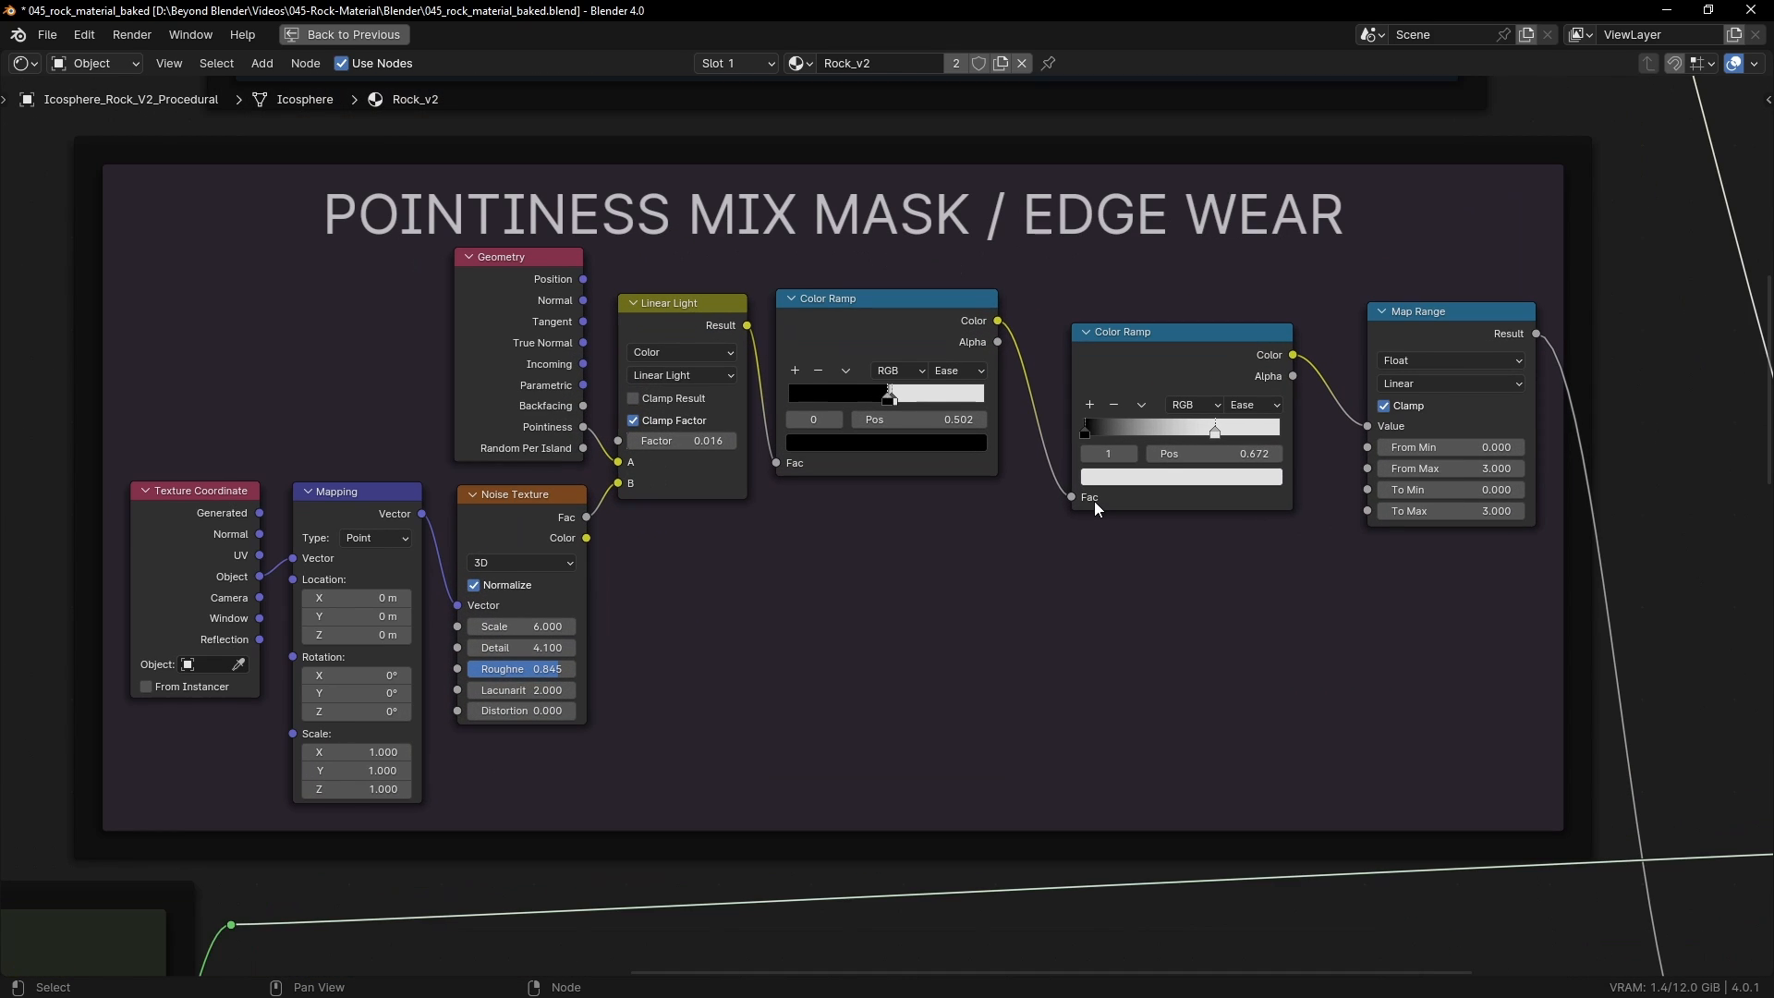
middle_click_drag(1094, 501, 1133, 536, "shift")
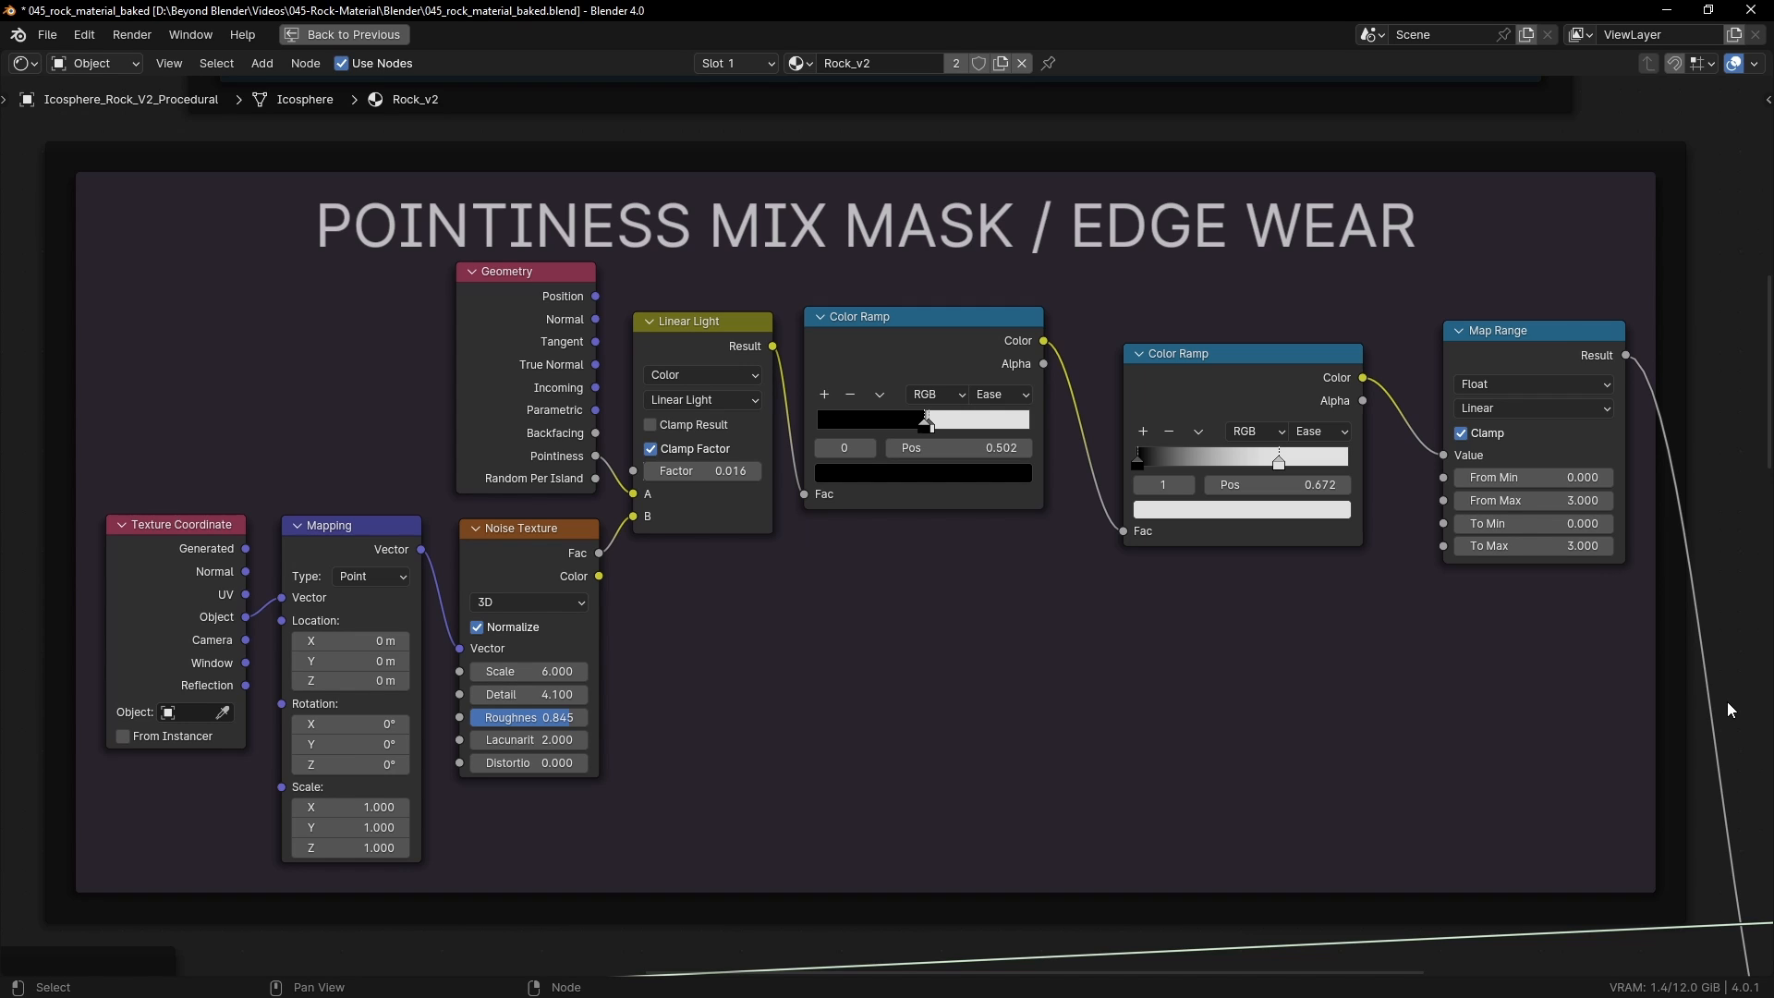
Step: Examine the Linear Gradient Mask nodes that drive the blend between moss and rock
scroll(1123, 375, "down", 3)
middle_click_drag(1117, 328, 1122, 619)
middle_click_drag(1136, 337, 1128, 627)
middle_click_drag(1156, 413, 1223, 440)
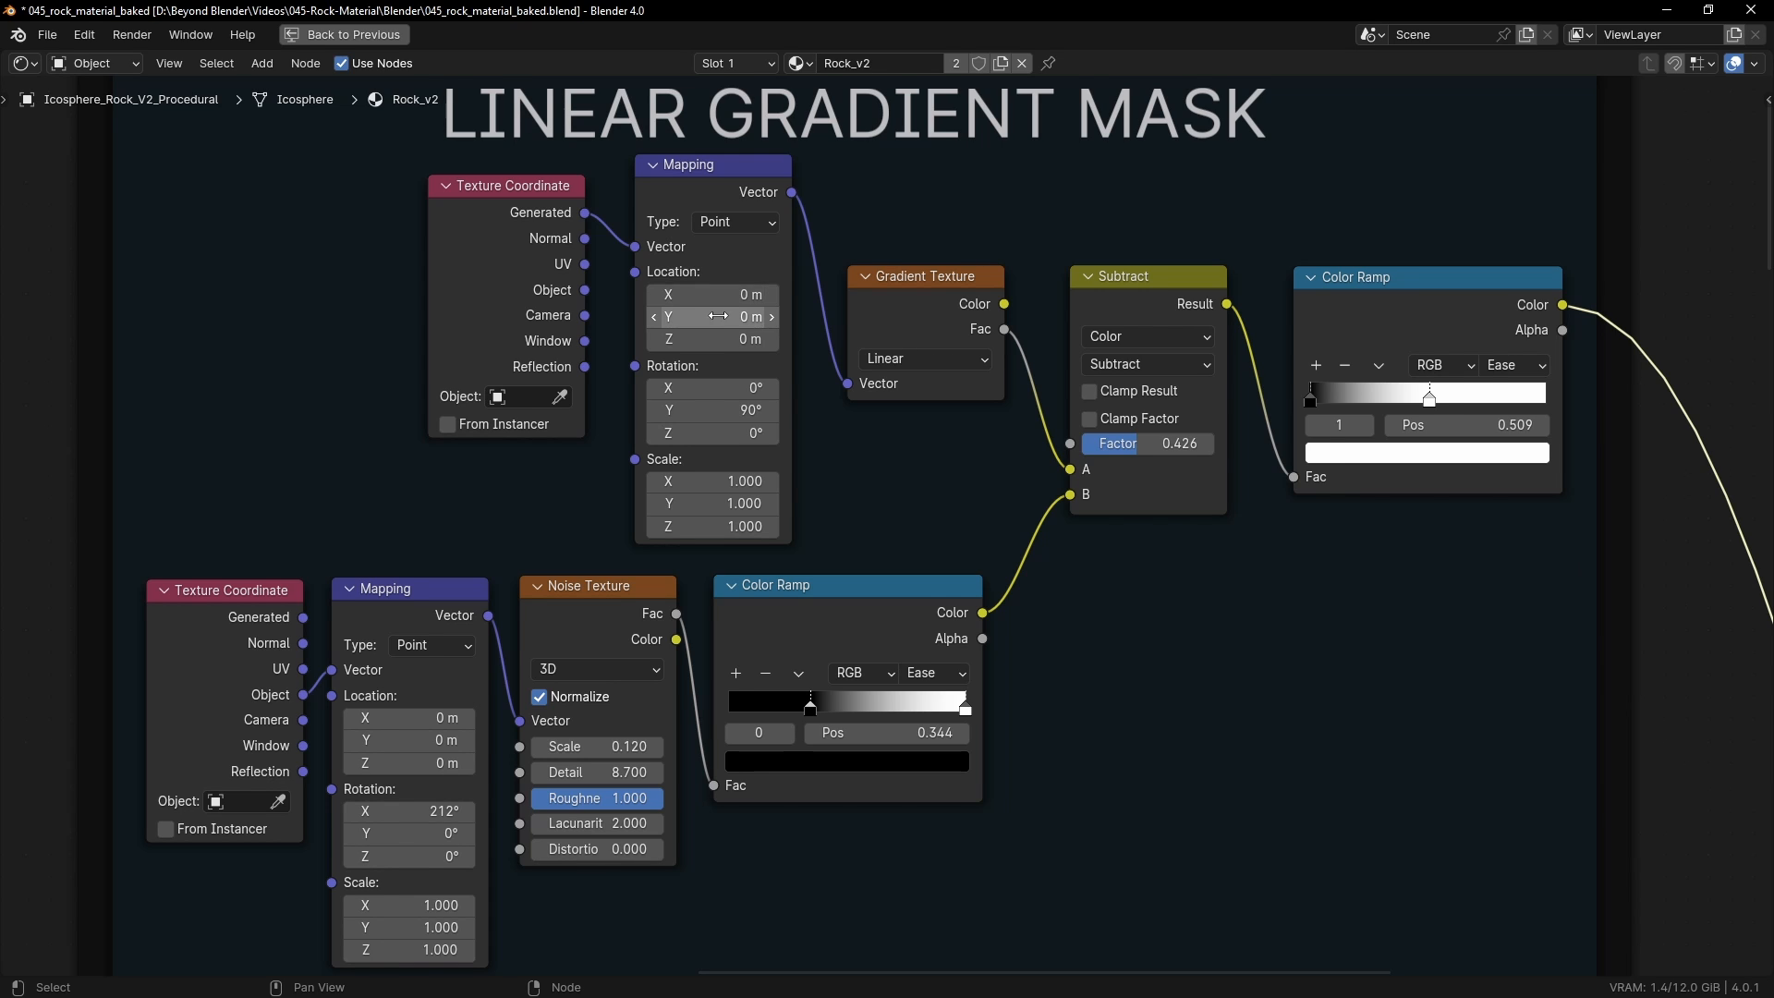
scroll(719, 317, "down", 2)
Step: Restore the maximized node editor to its normal size and return to the Layout workspace
key("ctrl+space")
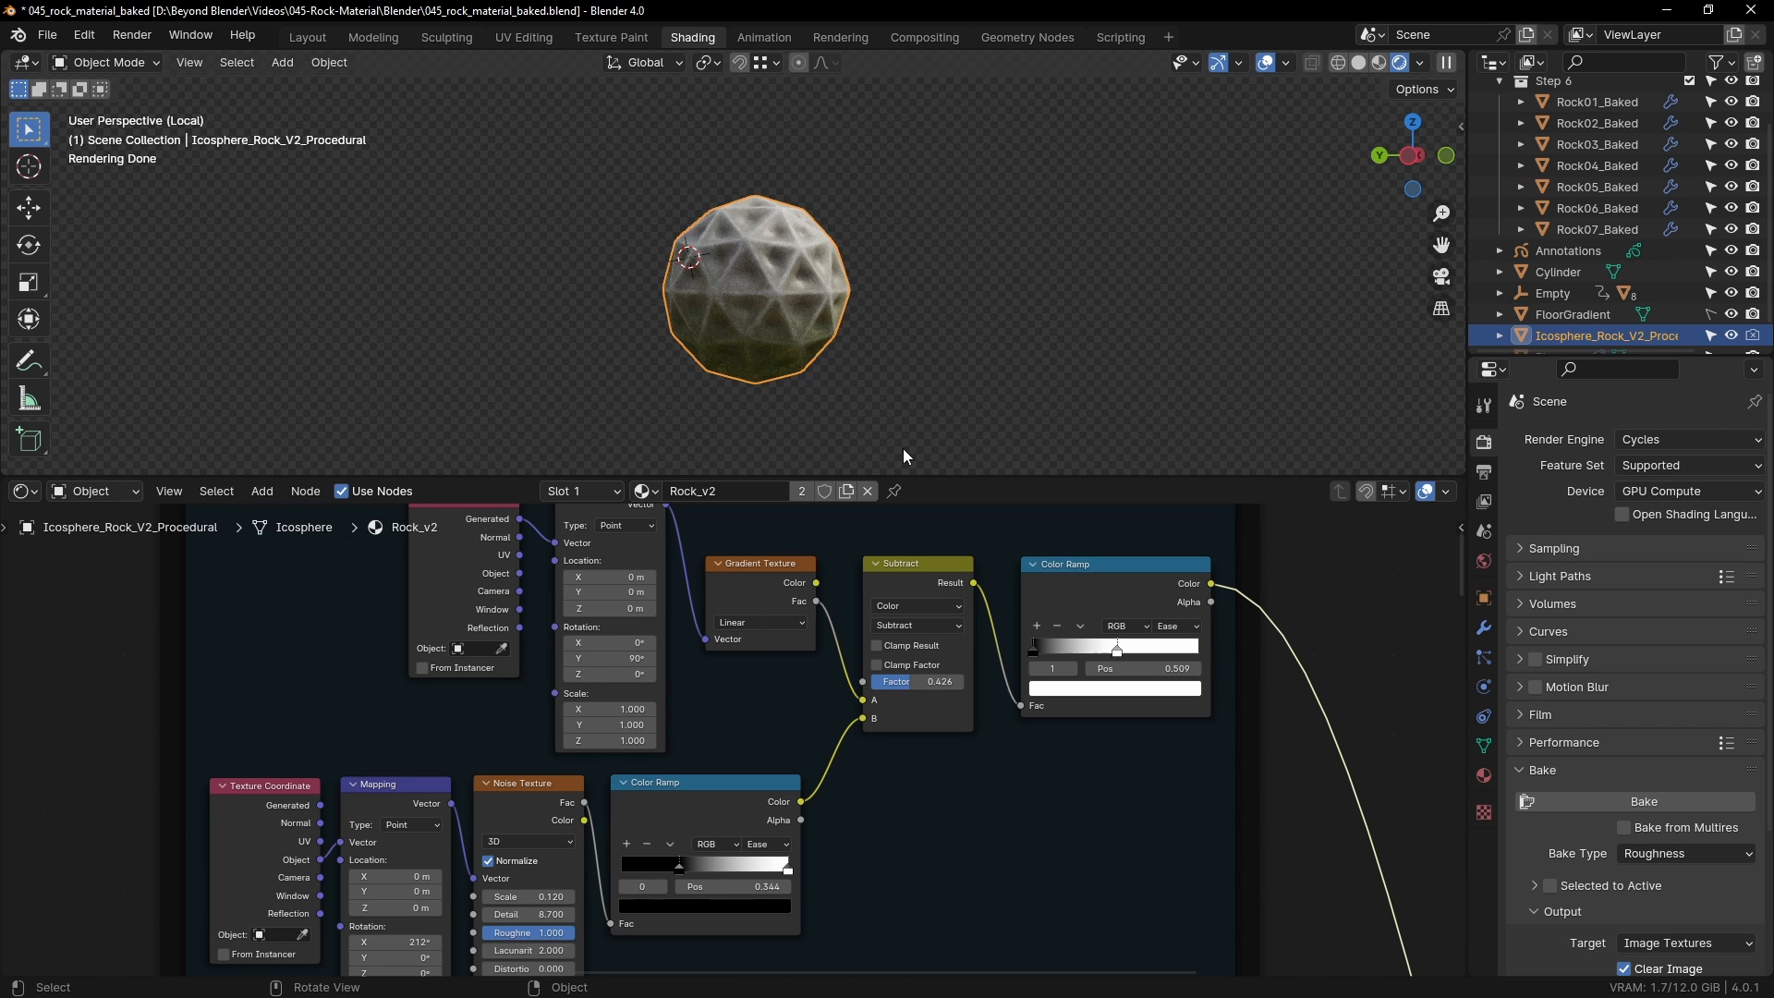
left_click(307, 40)
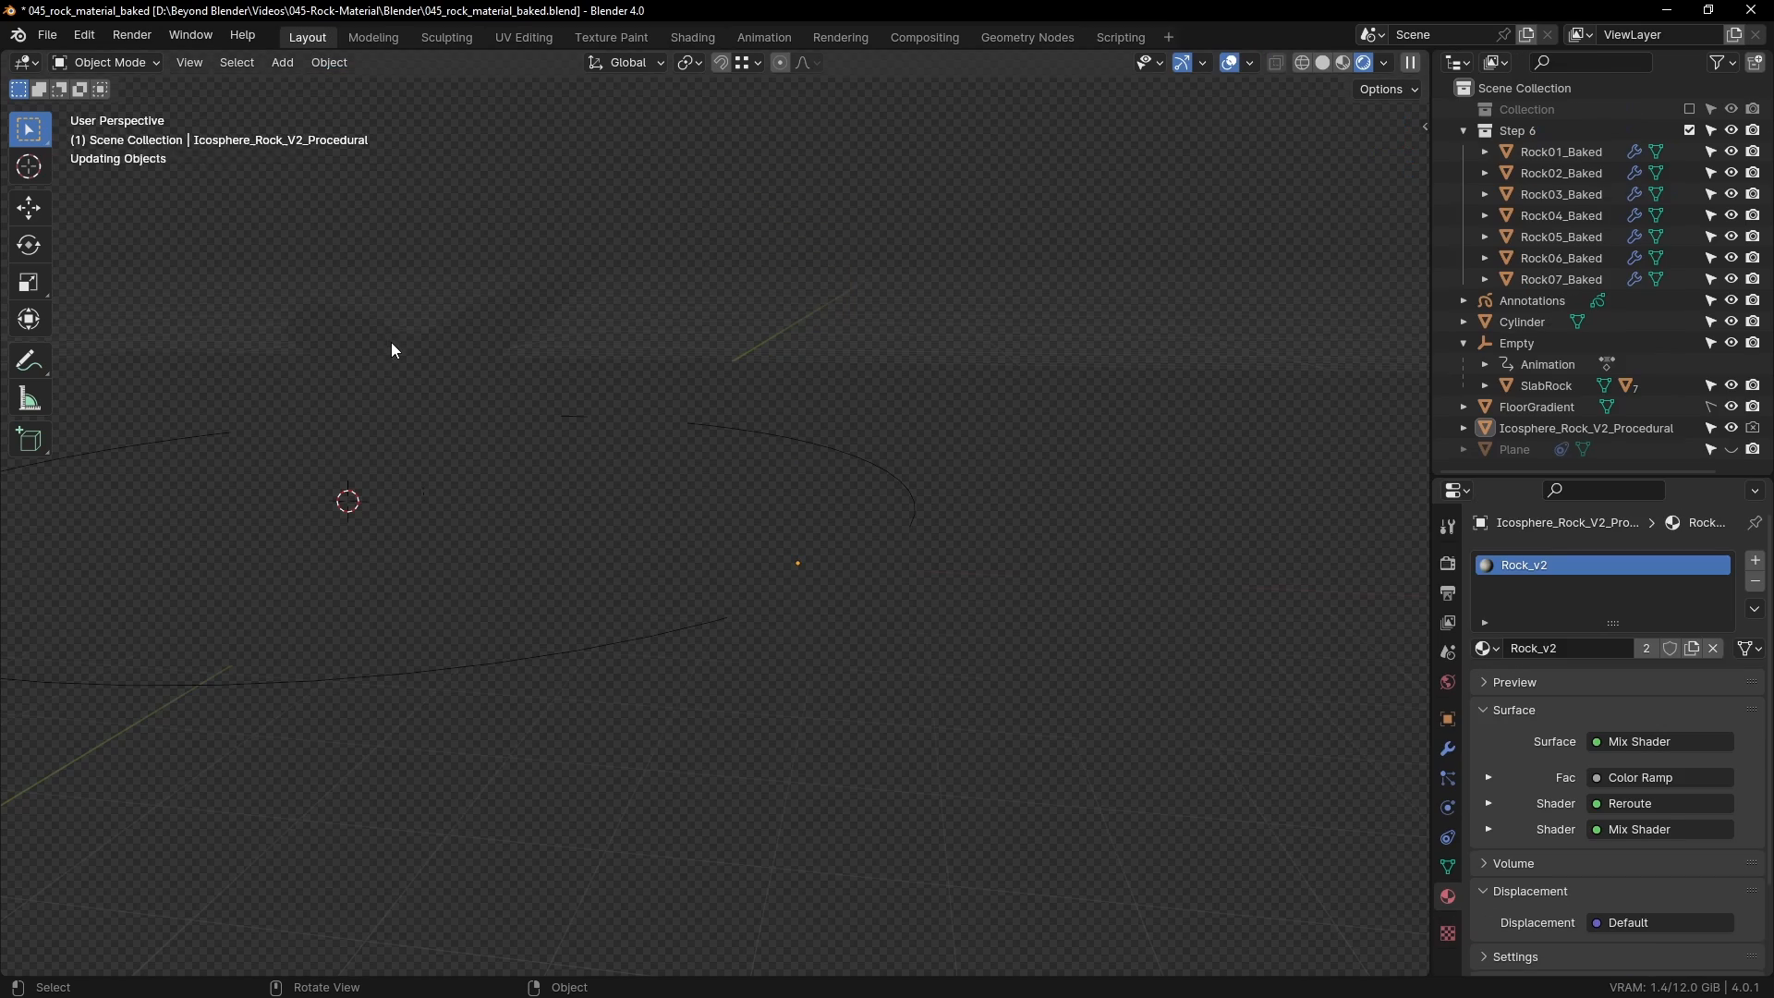